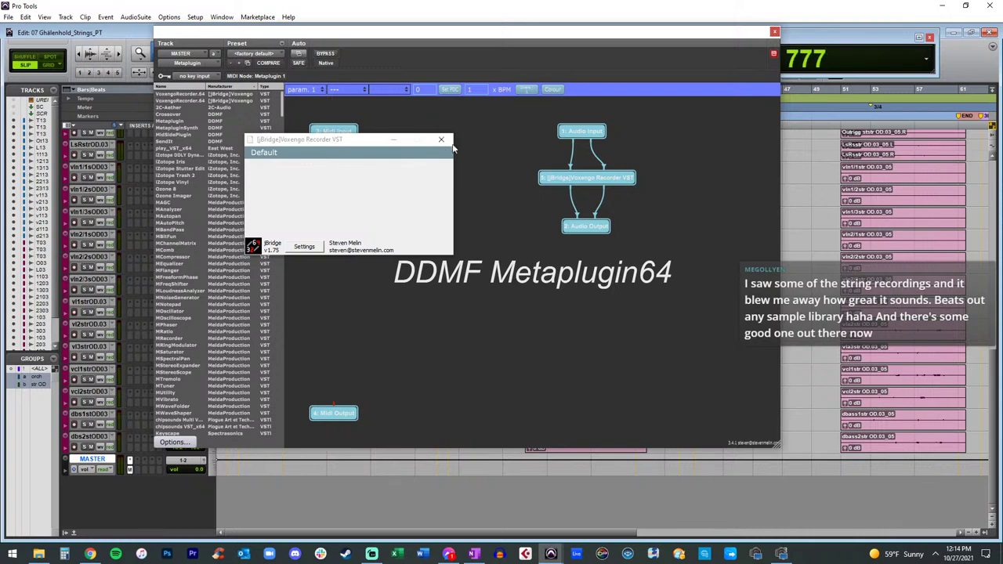
# Step: Close the Voxengo Recorder and Metaplugin windows and place the edit cursor near the session start
pyautogui.click(442, 140)
pyautogui.click(774, 33)
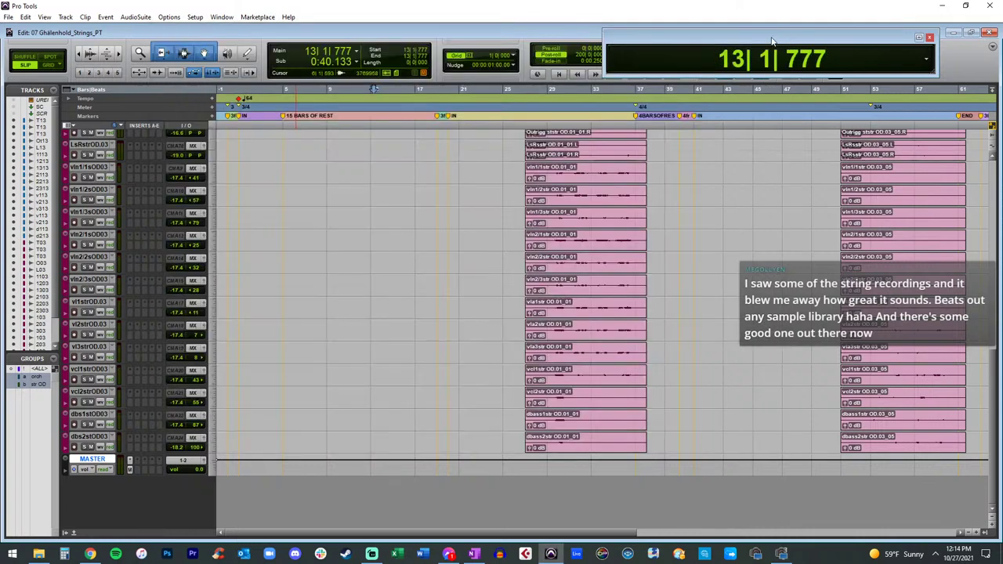
pyautogui.click(222, 308)
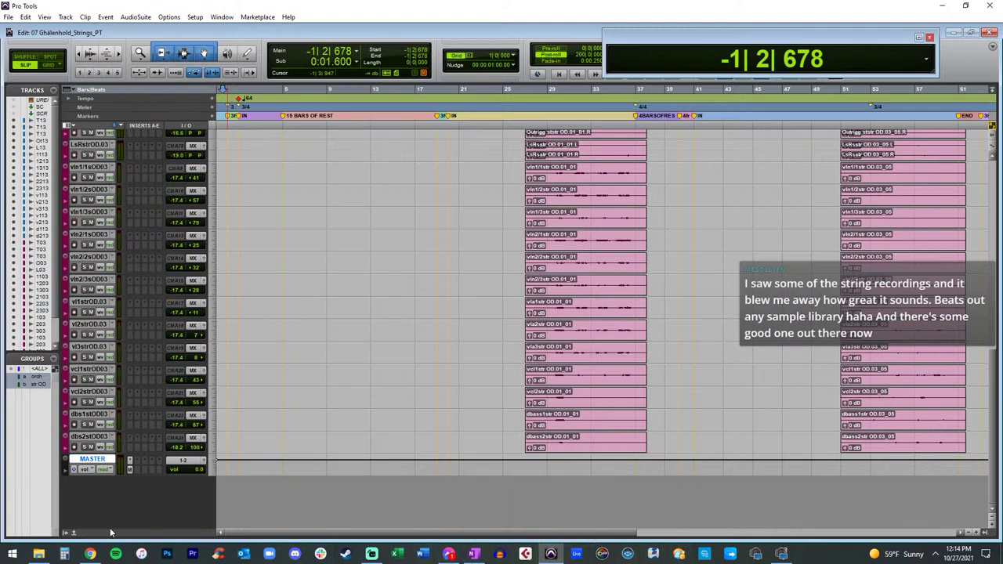
pyautogui.click(91, 551)
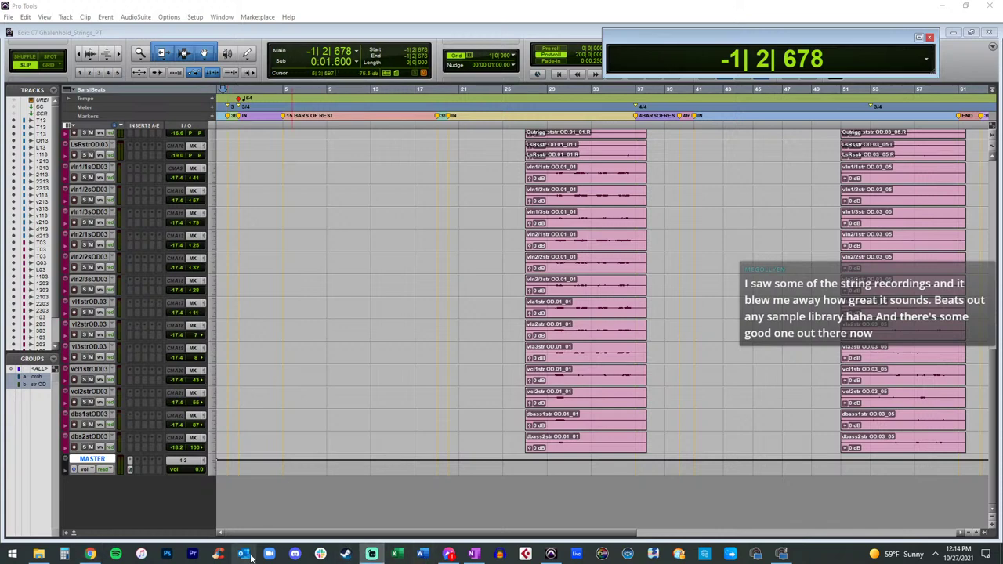
pyautogui.click(366, 363)
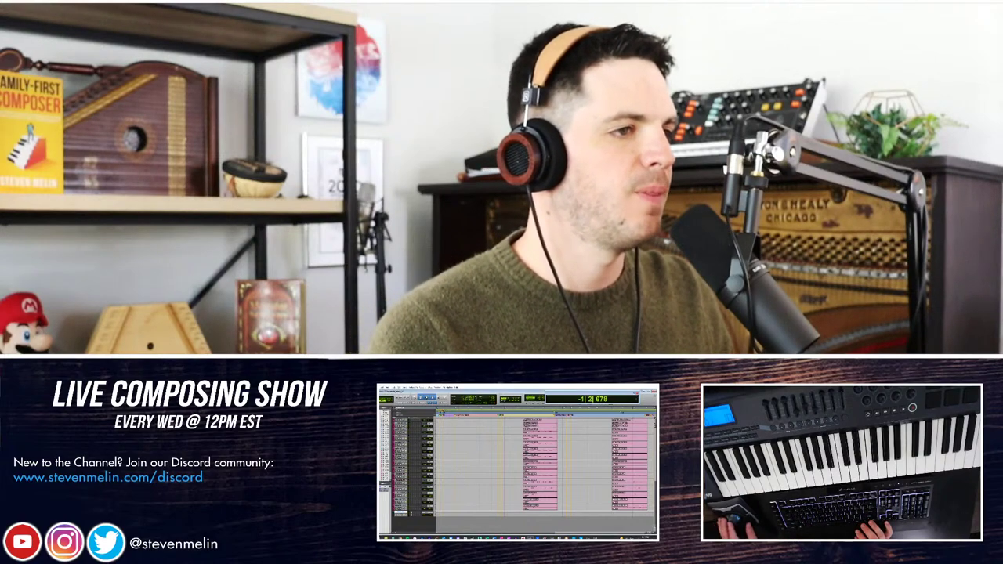
pyautogui.scroll(3, 459, 479)
pyautogui.scroll(-5, 517, 462)
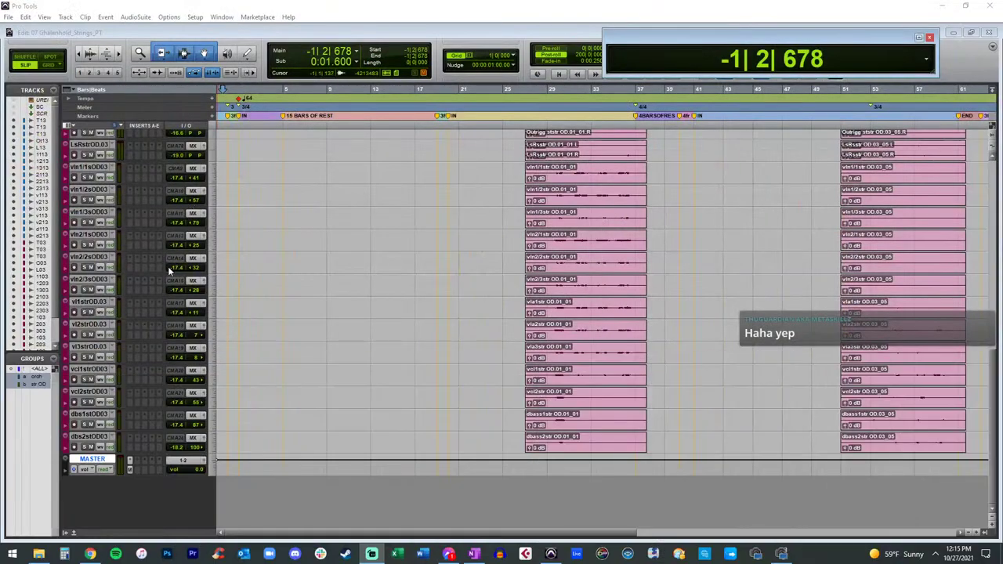
# Step: Stop the Voxengo Recorder inside the MASTER track's Metaplugin insert, and close both plug-in windows
pyautogui.click(108, 468)
pyautogui.click(131, 470)
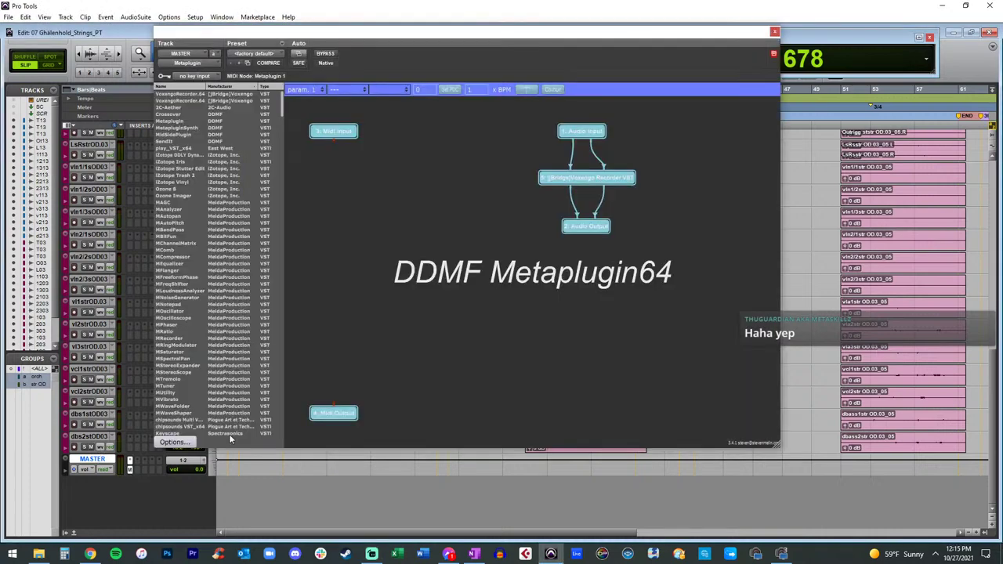
pyautogui.doubleClick(584, 182)
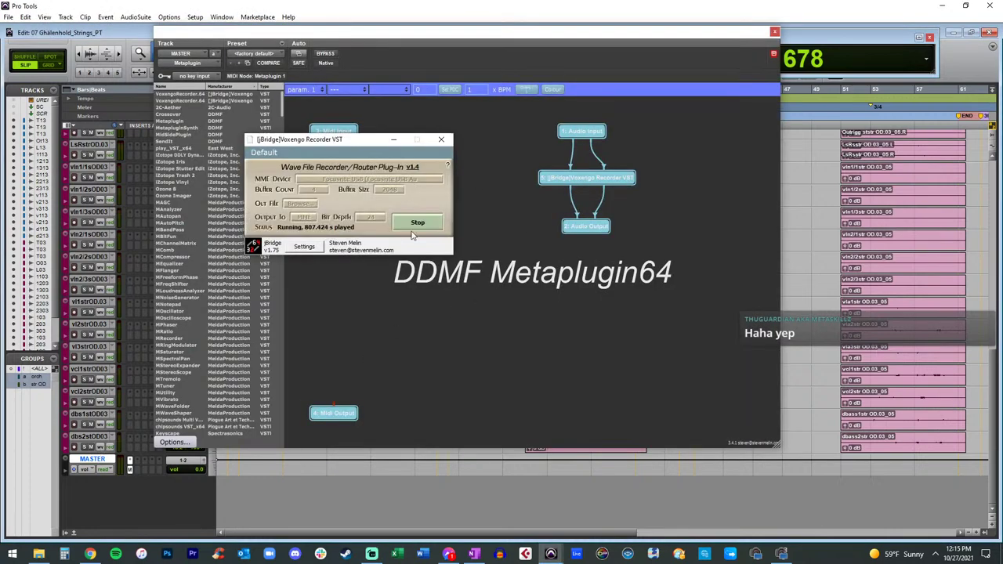
pyautogui.click(410, 225)
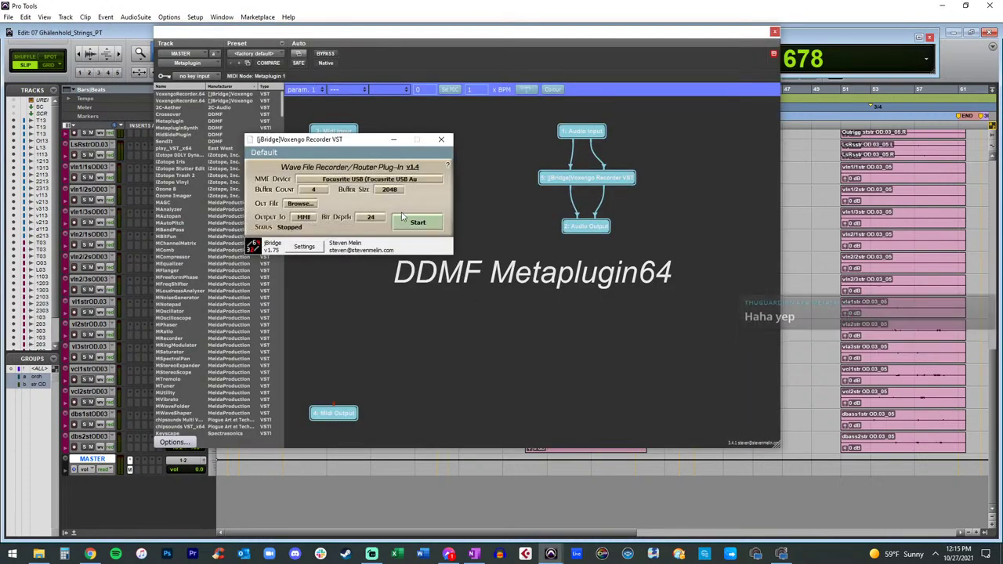
pyautogui.click(441, 139)
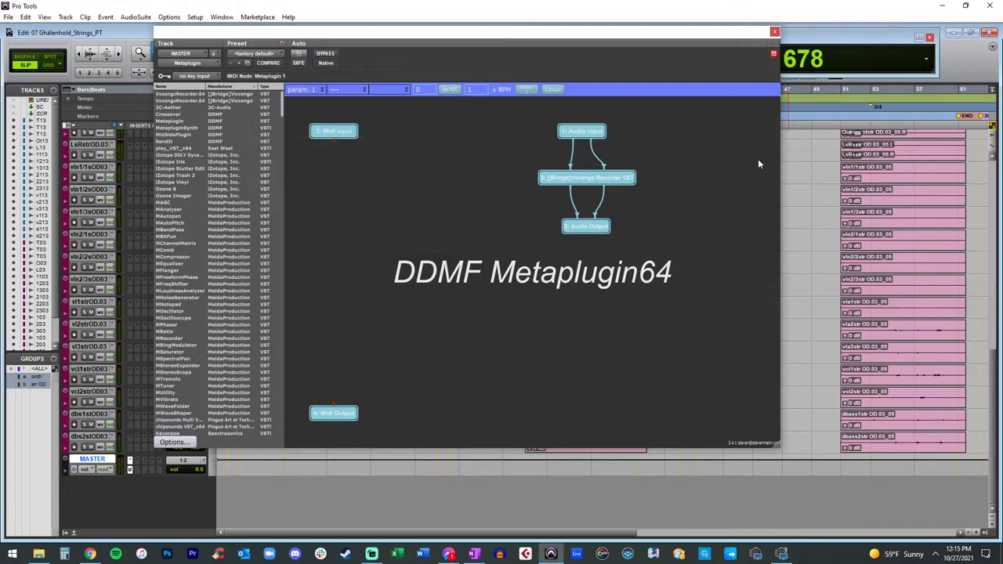
pyautogui.click(775, 33)
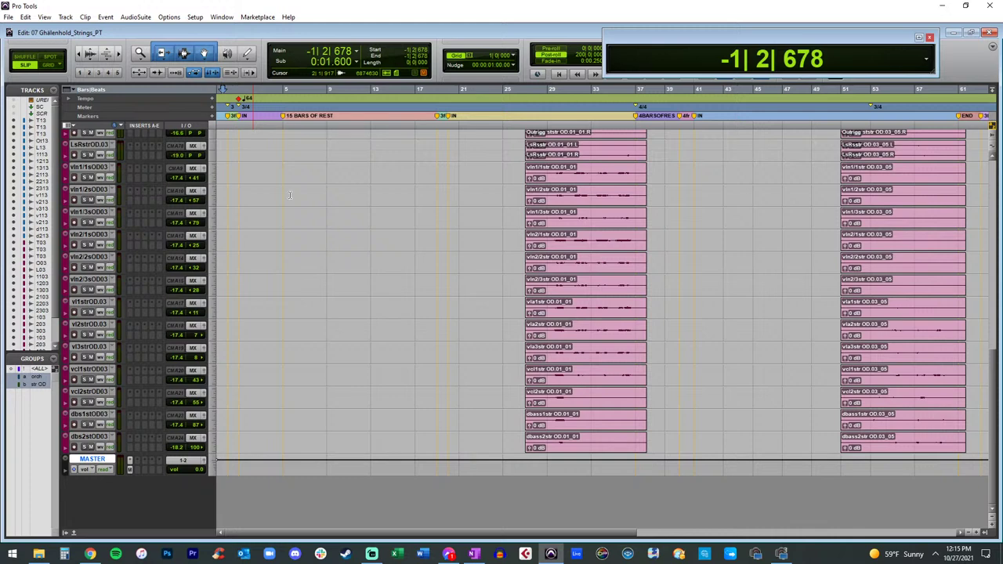
# Step: Check the Voxengo Recorder's status in the MASTER track's Metaplugin and close both plug-in windows
pyautogui.click(145, 468)
pyautogui.doubleClick(576, 179)
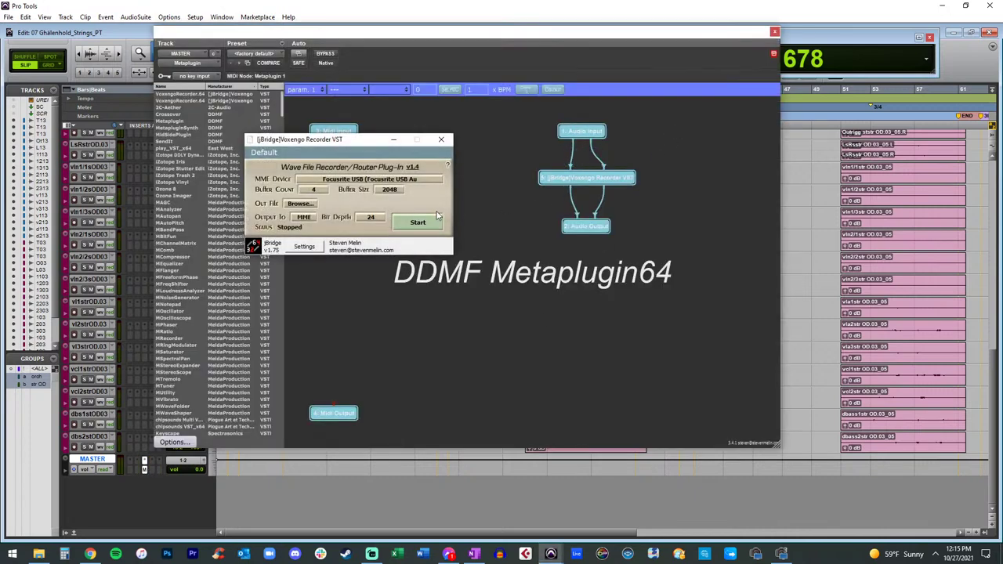
pyautogui.click(449, 141)
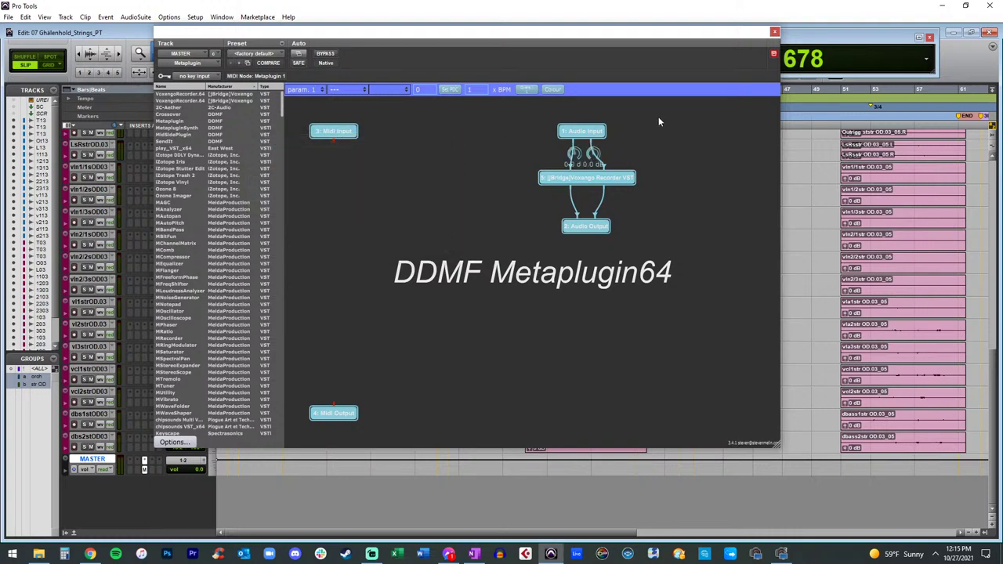
pyautogui.click(774, 33)
# Step: Return to the uppermost tracks and move the playback position to the start of the session
pyautogui.scroll(10, 225, 319)
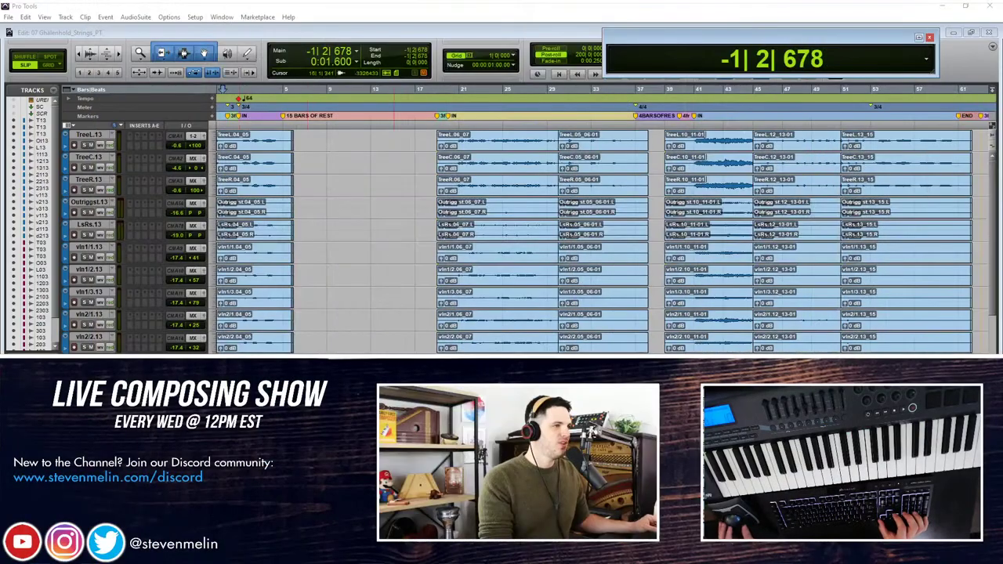
pyautogui.click(342, 166)
pyautogui.click(333, 155)
pyautogui.press('Return')
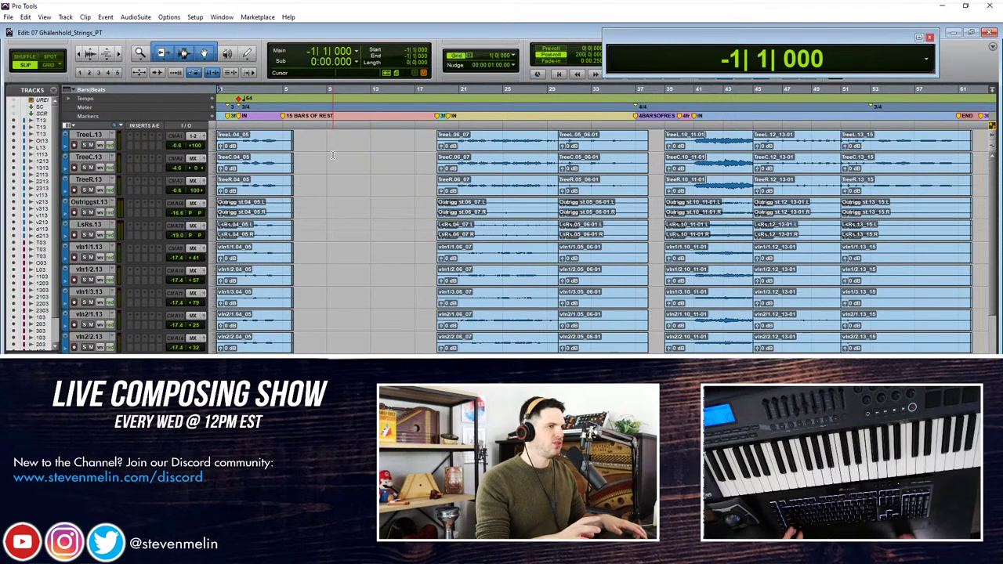
# Step: Delete the markers in the first section of the session, including 15 BARS OF REST and both IN markers
pyautogui.moveTo(278, 117); pyautogui.dragTo(473, 123)
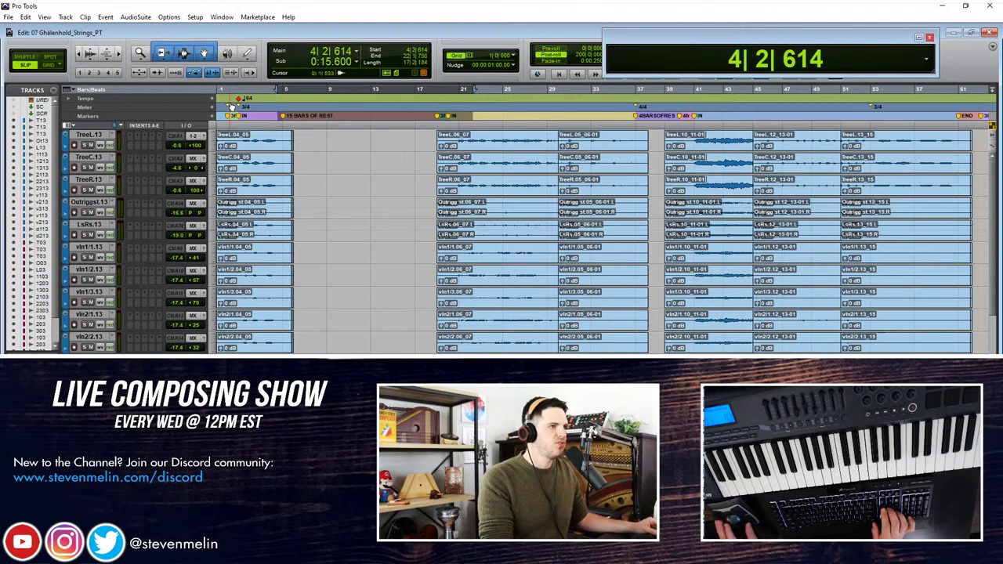
pyautogui.press('Delete')
pyautogui.moveTo(260, 116); pyautogui.dragTo(210, 112)
pyautogui.click(272, 117)
pyautogui.press('Delete')
pyautogui.hscroll(5, 398, 134)
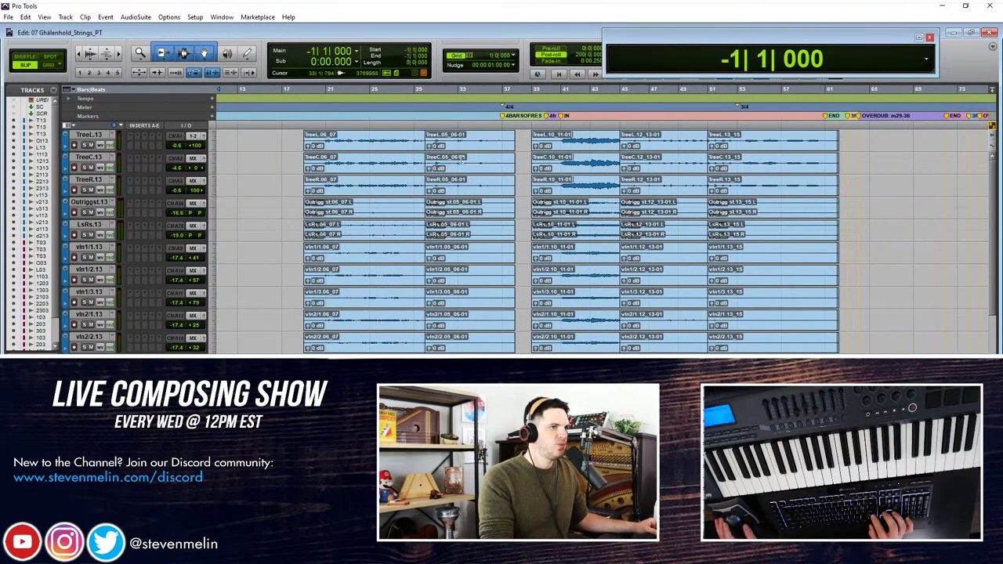
# Step: Delete the remaining markers from 4BARSOFRES through the overdub sections, keeping only the first END marker
pyautogui.click(494, 120)
pyautogui.hscroll(3, 591, 125)
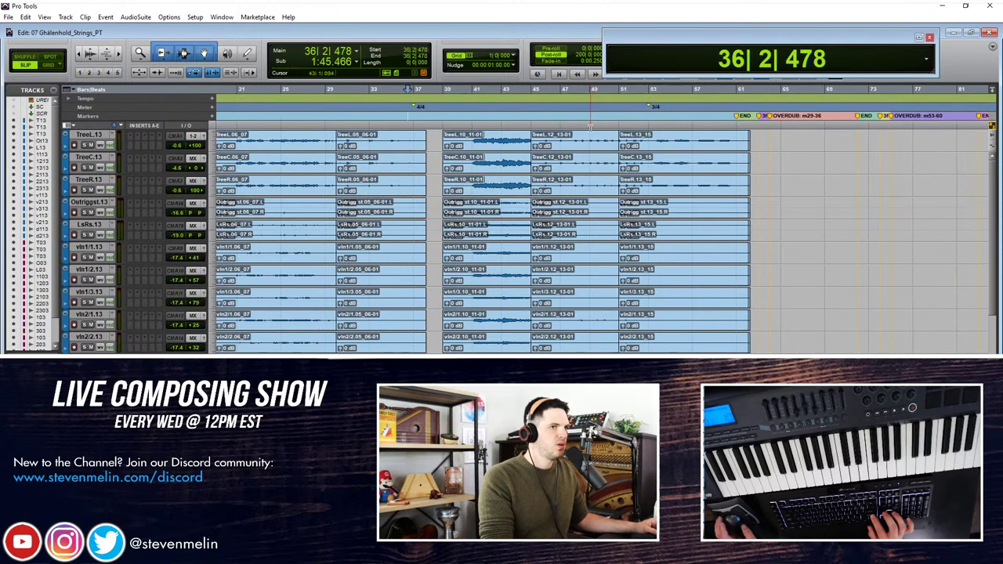
pyautogui.moveTo(719, 119); pyautogui.dragTo(380, 118)
pyautogui.press('Delete')
pyautogui.hotkey('ctrl', 'z')
pyautogui.press('BackSpace')
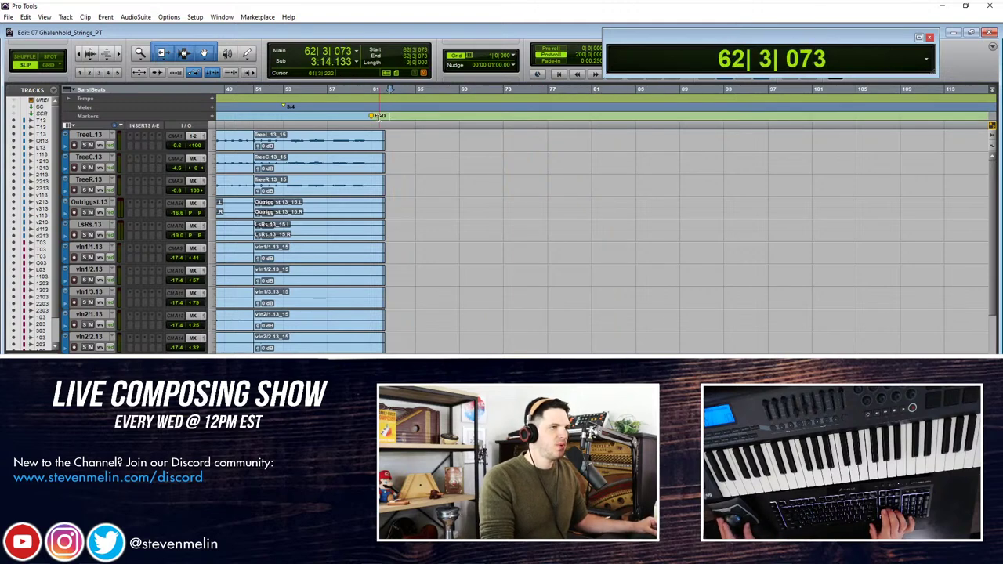
# Step: Switch to Grid mode with a 1 bar grid and place the cursor at bar 41
pyautogui.click(49, 65)
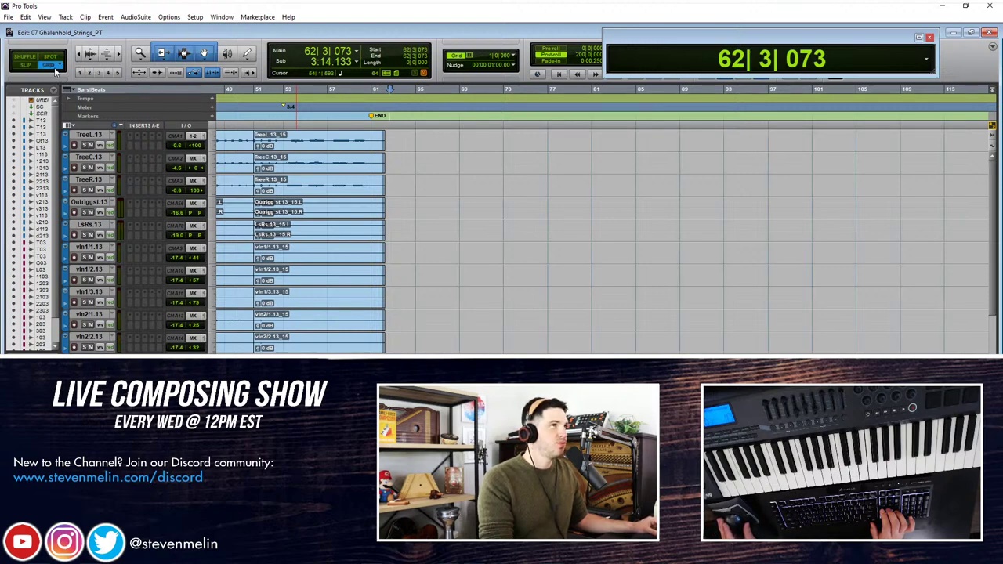
pyautogui.hscroll(-5, 357, 140)
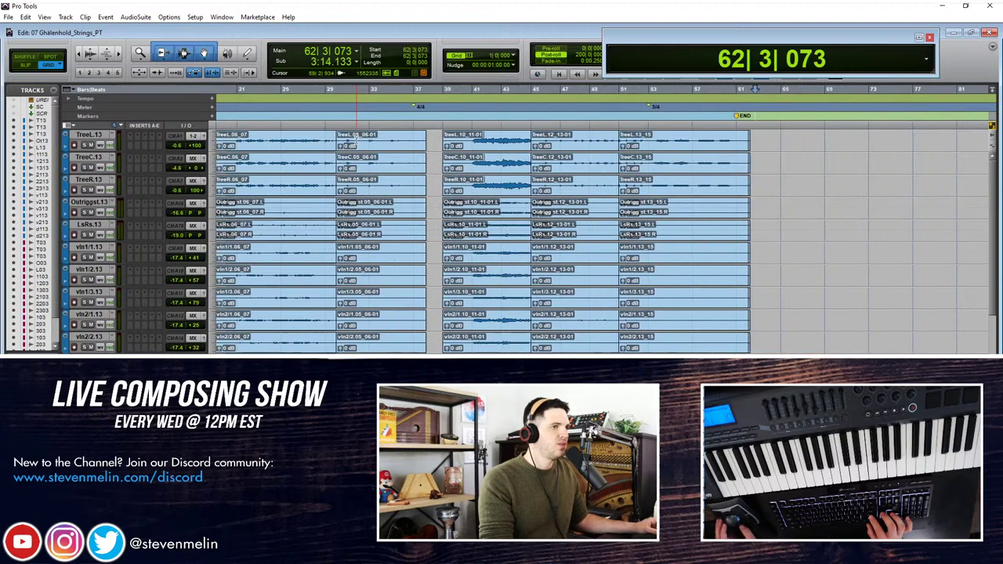
pyautogui.click(470, 56)
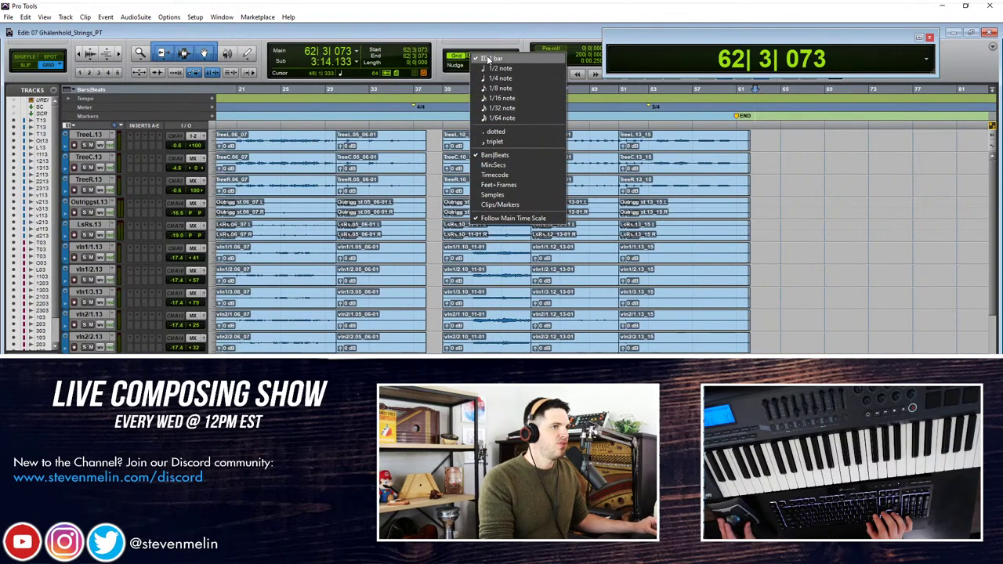
pyautogui.click(480, 59)
pyautogui.click(448, 88)
pyautogui.click(469, 90)
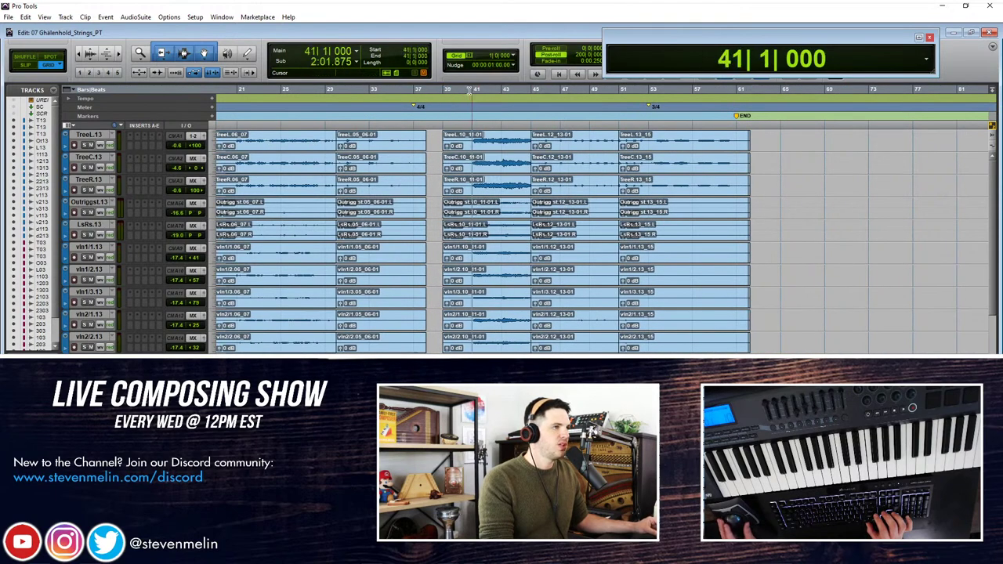
# Step: Test the bar snapping by placing the cursor on successive bar lines from 39 to 42
pyautogui.hotkey('ctrl', ']')
pyautogui.hotkey('ctrl', ']')
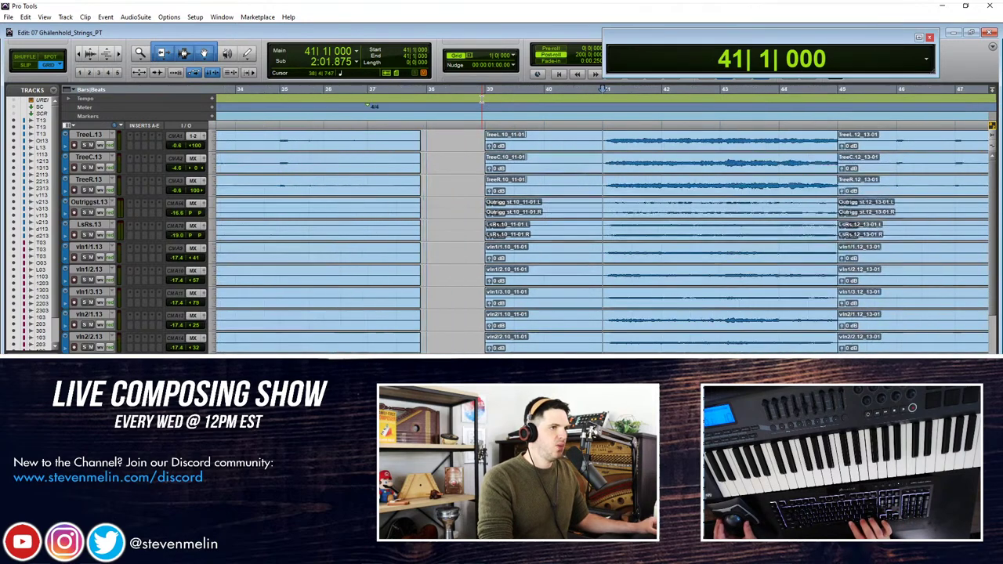
pyautogui.click(486, 89)
pyautogui.click(545, 91)
pyautogui.click(602, 91)
pyautogui.click(657, 92)
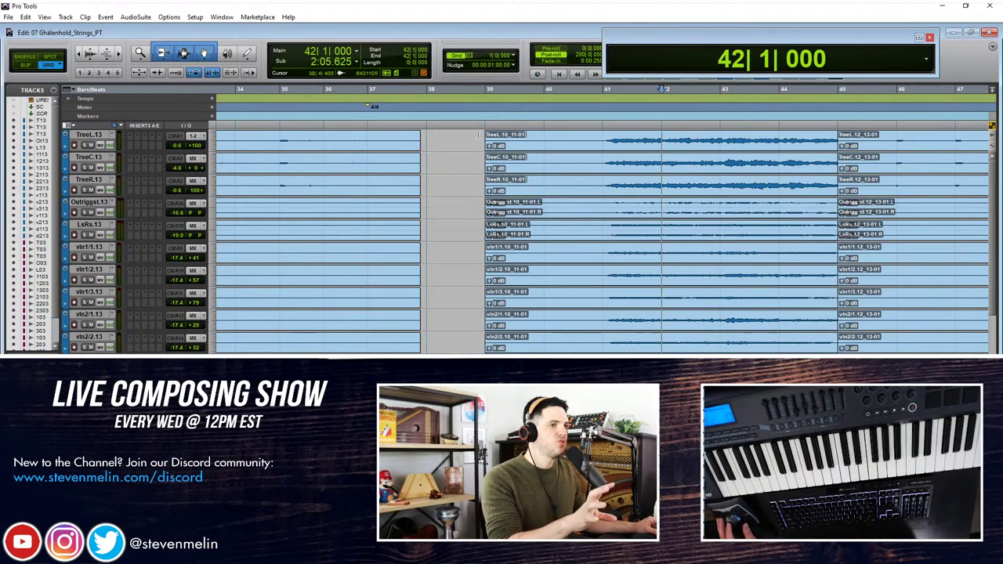
# Step: Examine the clip layout across the string tracks and along the whole timeline
pyautogui.hscroll(6, 481, 134)
pyautogui.hscroll(1, 482, 135)
pyautogui.scroll(-2, 482, 135)
pyautogui.scroll(-6, 481, 135)
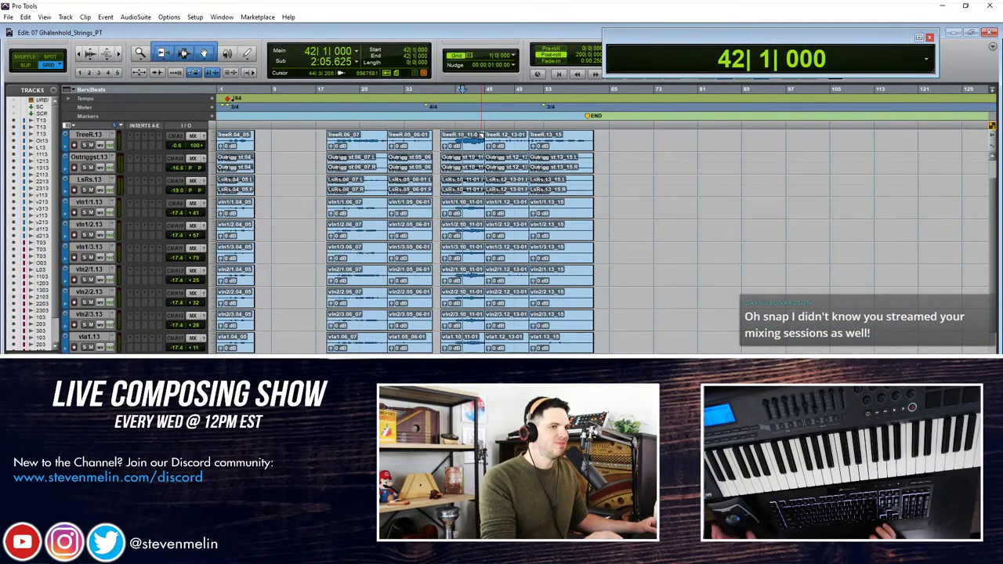
pyautogui.scroll(2, 492, 218)
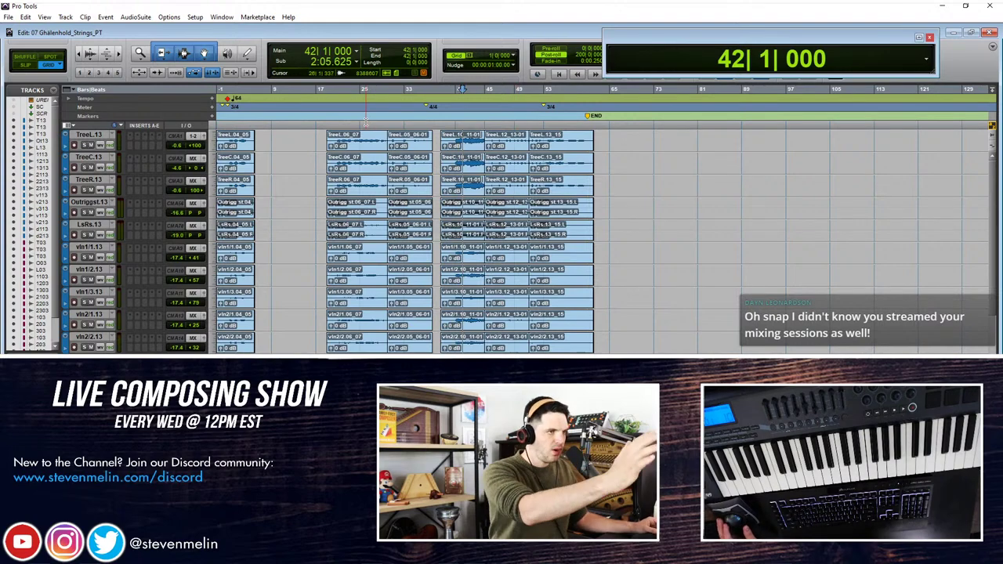
pyautogui.hotkey('ctrl', ']')
pyautogui.hotkey('ctrl', ']')
pyautogui.press('Home')
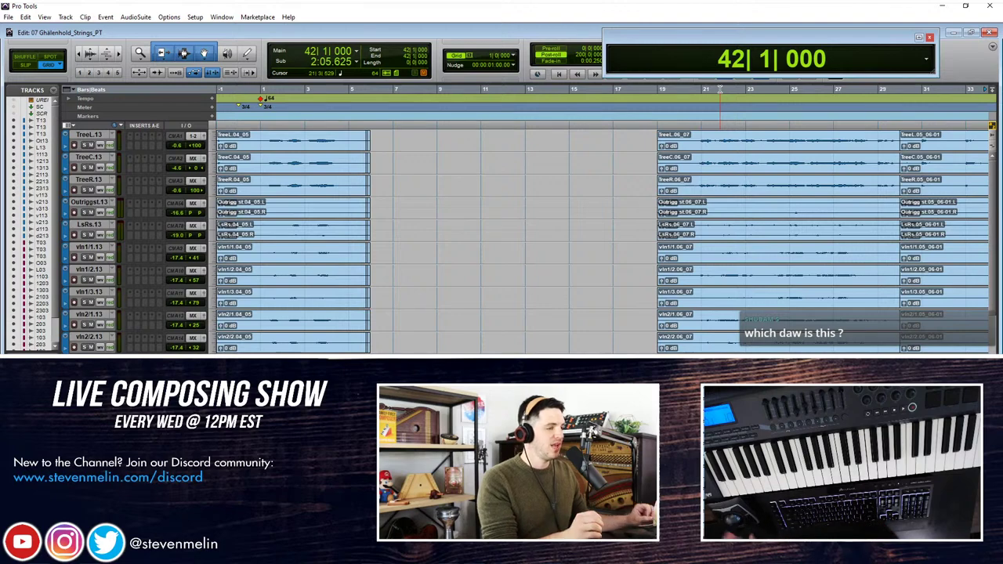
# Step: Try a fade-in over bars 18 to 21 at the start of the second group of clips on all tracks
pyautogui.moveTo(636, 140); pyautogui.dragTo(703, 140)
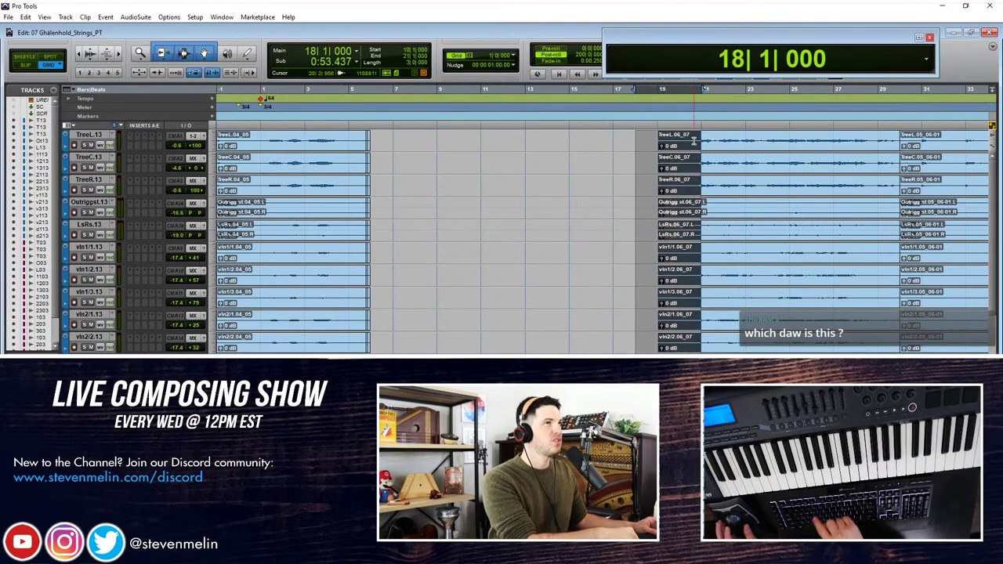
pyautogui.press('f')
pyautogui.press('r')
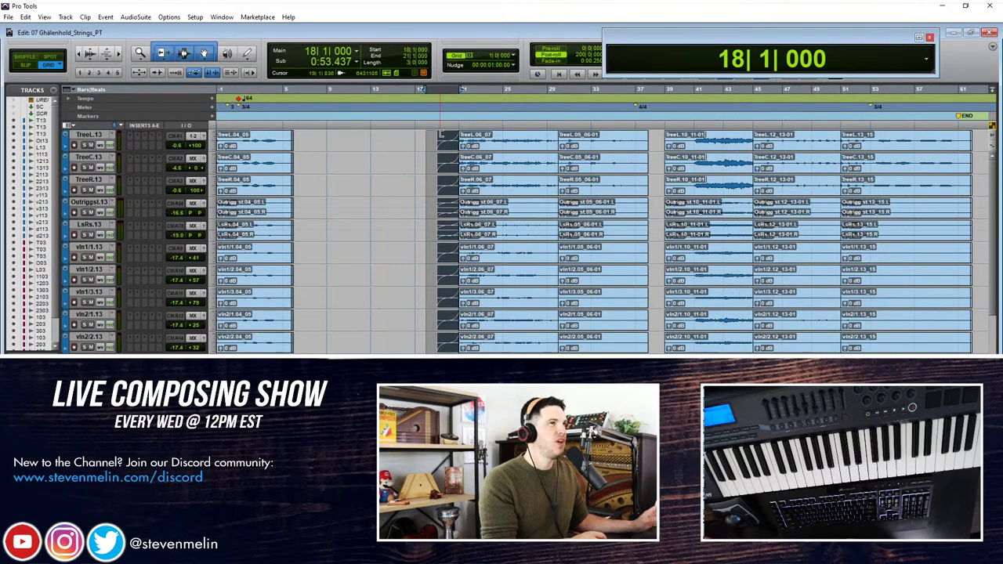
# Step: Undo the fade-in on the second group of clips and leave the cursor at bar 17
pyautogui.click(398, 137)
pyautogui.click(411, 138)
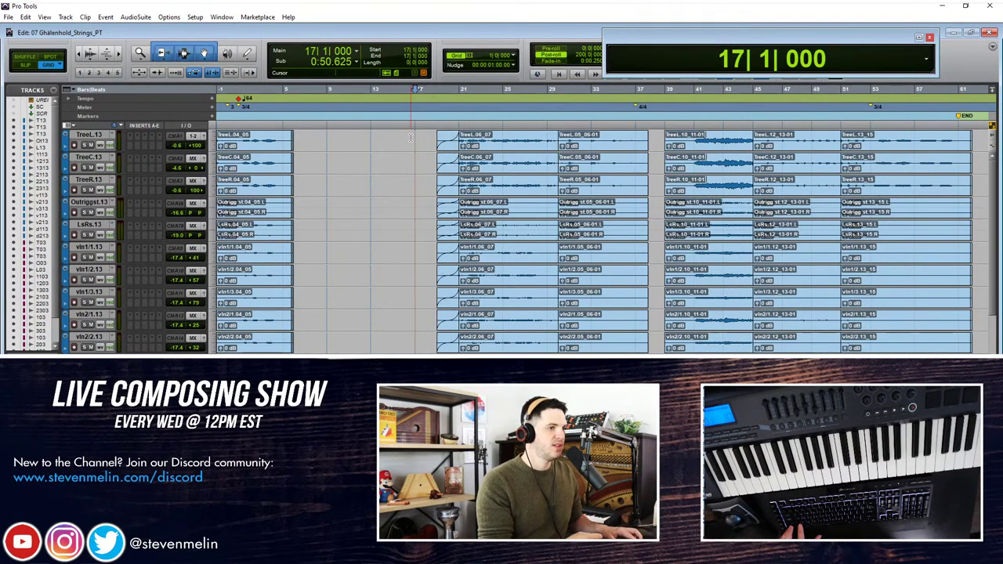
pyautogui.hotkey('ctrl', 'z')
pyautogui.click(410, 139)
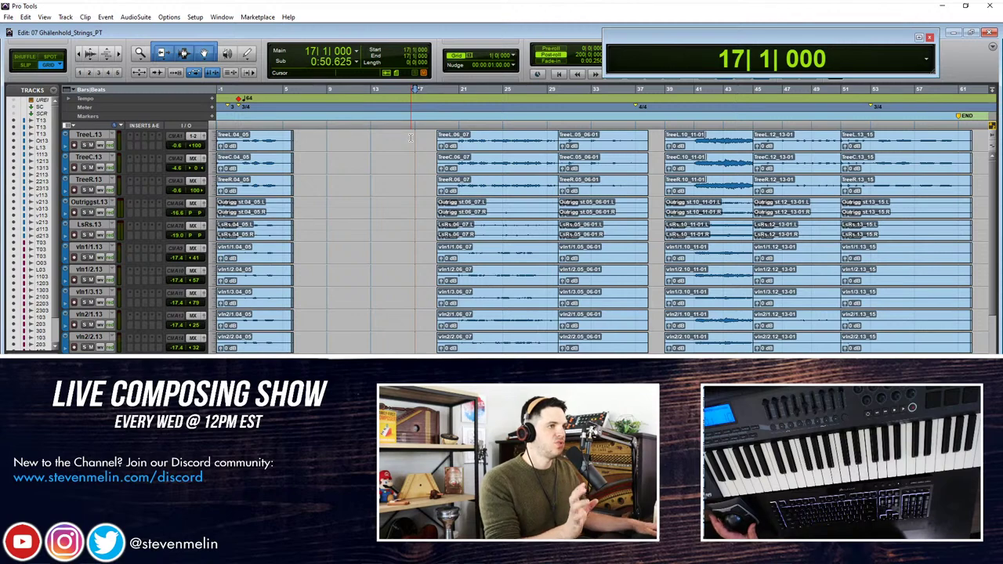
# Step: Place the cursor at bar 13 and start and stop playback from there to check the transport
pyautogui.click(352, 139)
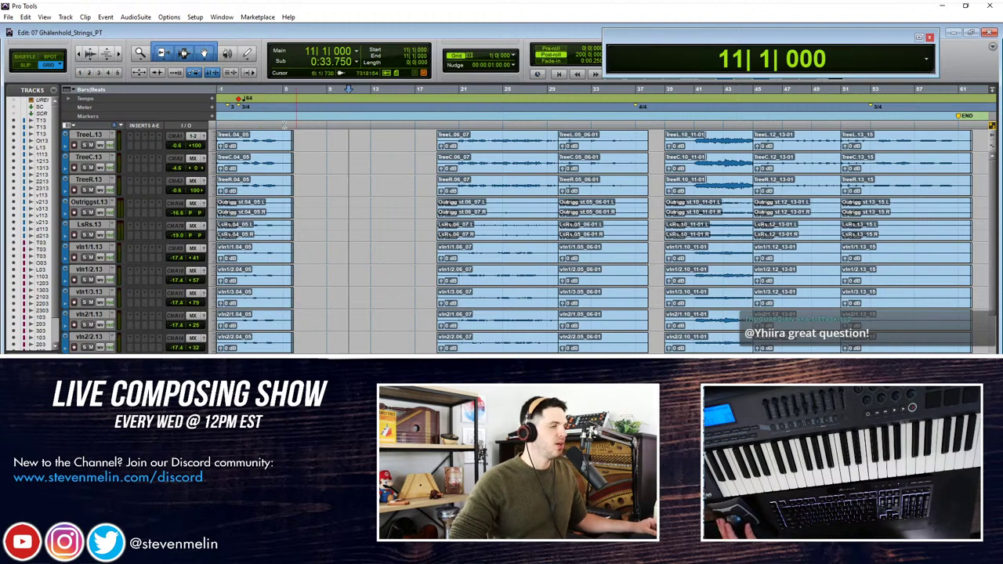
pyautogui.click(374, 135)
pyautogui.press('space')
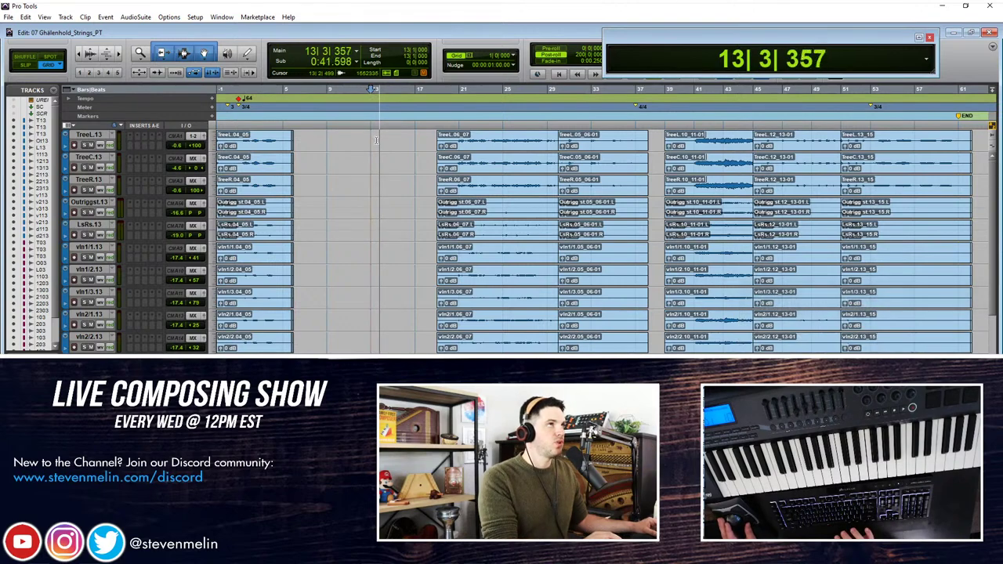
pyautogui.press('space')
pyautogui.press('space')
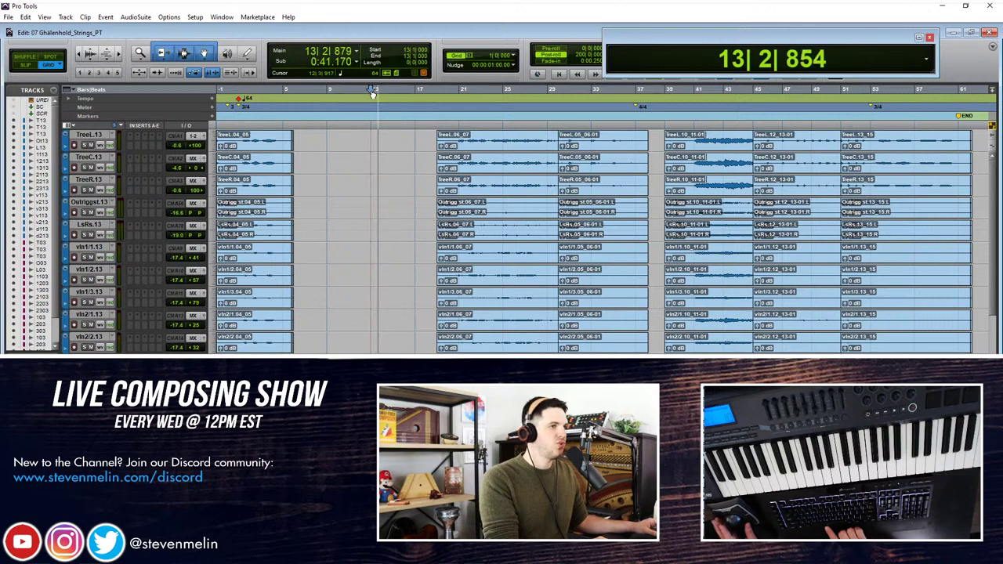
pyautogui.press('space')
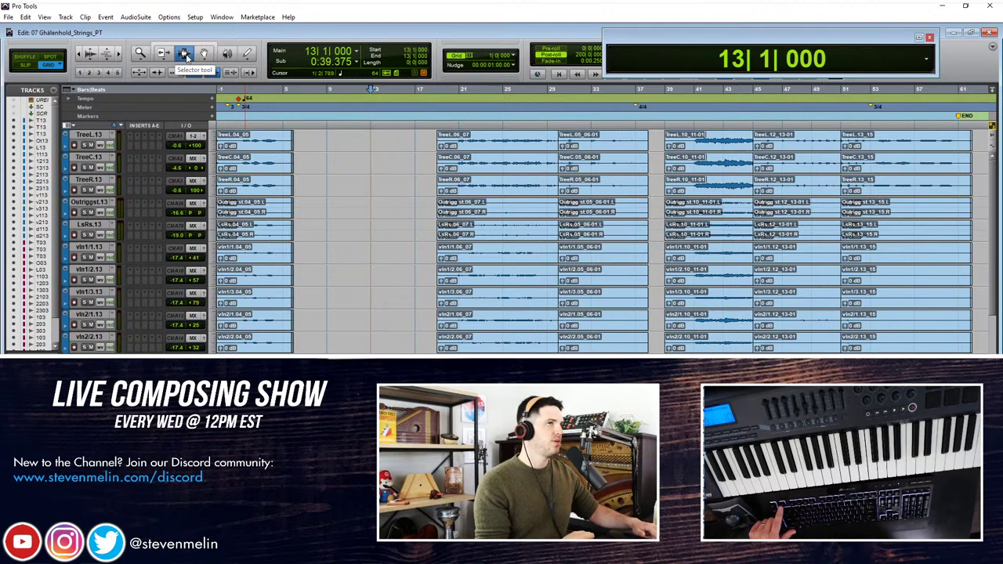
# Step: Activate the Smart Tool and return the cursor to the session start
pyautogui.click(161, 70)
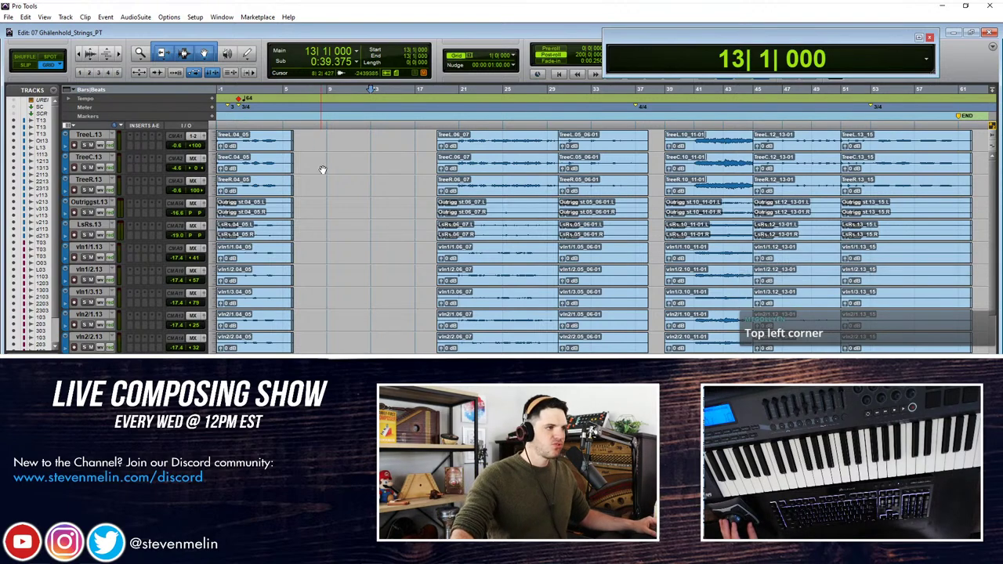
pyautogui.click(331, 150)
pyautogui.press('Return')
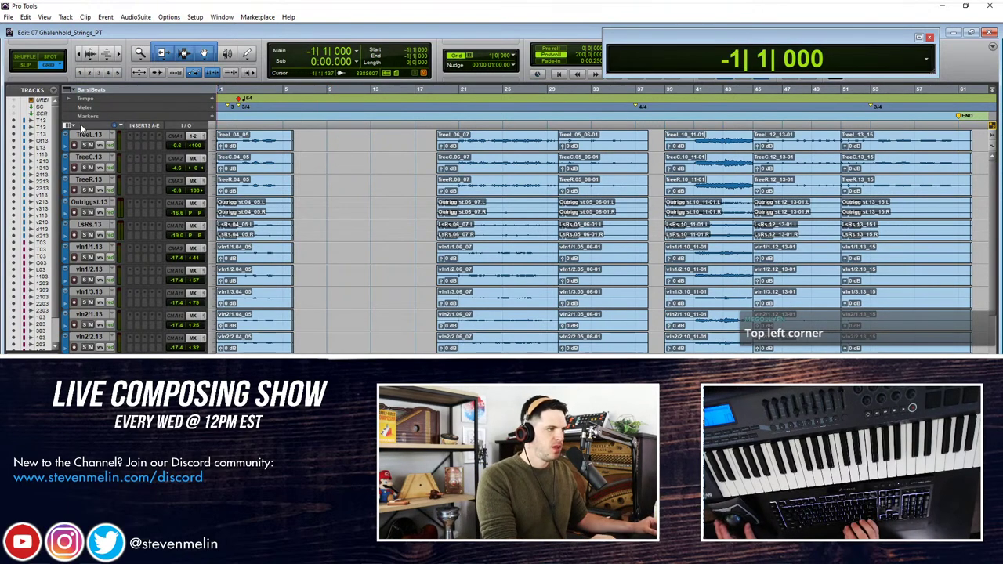
# Step: Select all the blue string tracks from TreeL.13 through dbass2.13
pyautogui.click(95, 135)
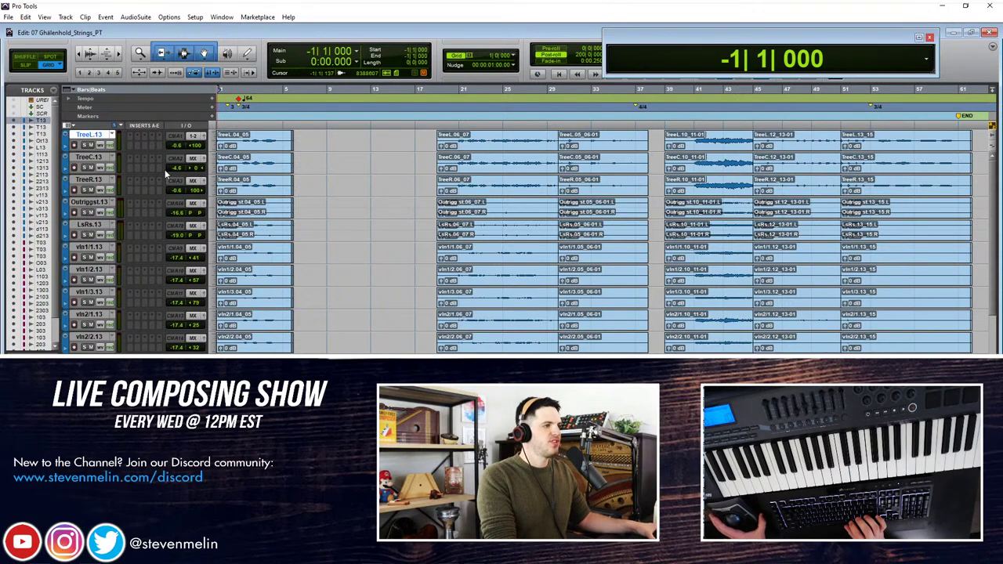
pyautogui.scroll(-5, 104, 141)
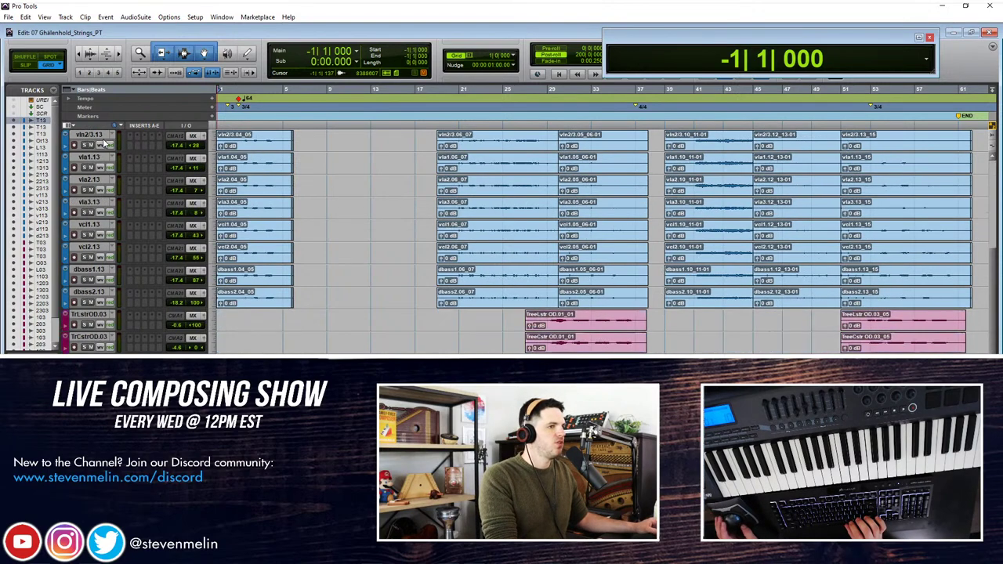
pyautogui.keyDown('shift'); pyautogui.click(89, 292); pyautogui.keyUp('shift')
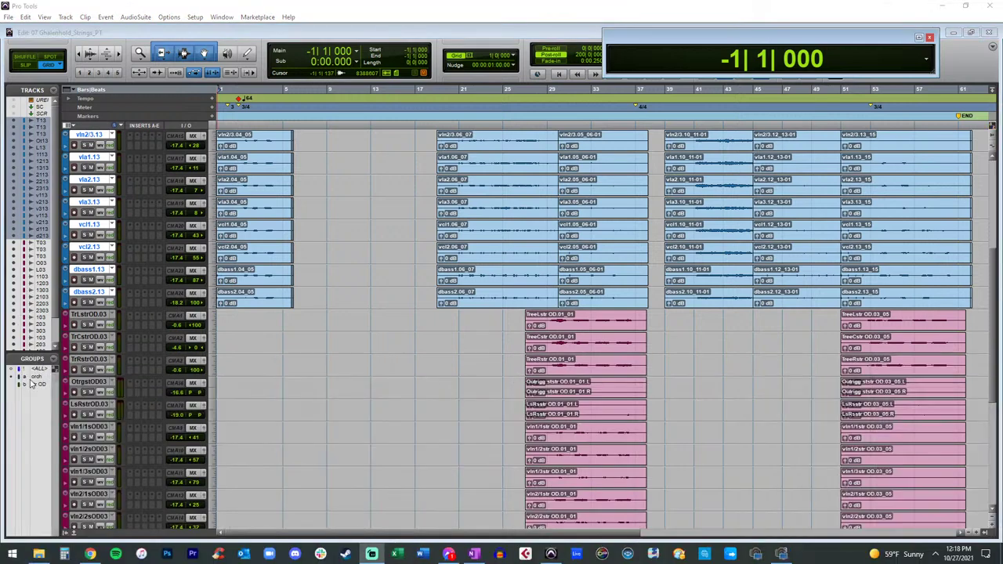
# Step: Activate the orch and str OD groups and delete both of them
pyautogui.click(36, 382)
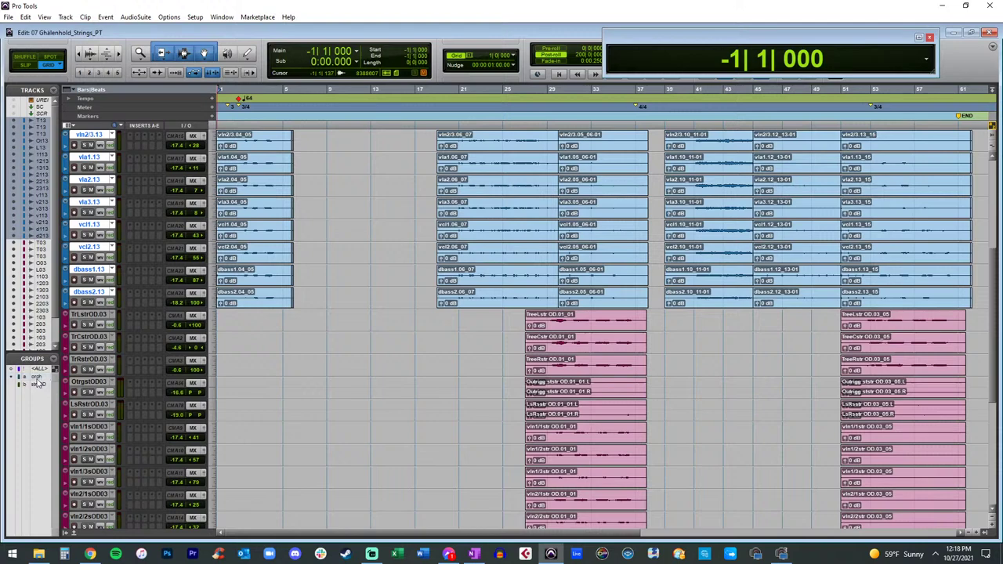
pyautogui.click(53, 360)
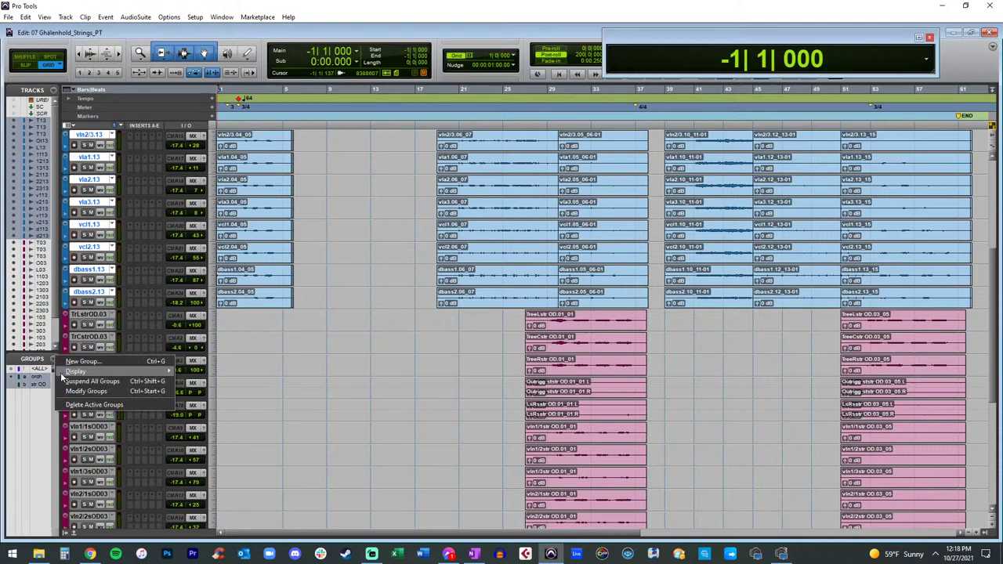
pyautogui.click(79, 407)
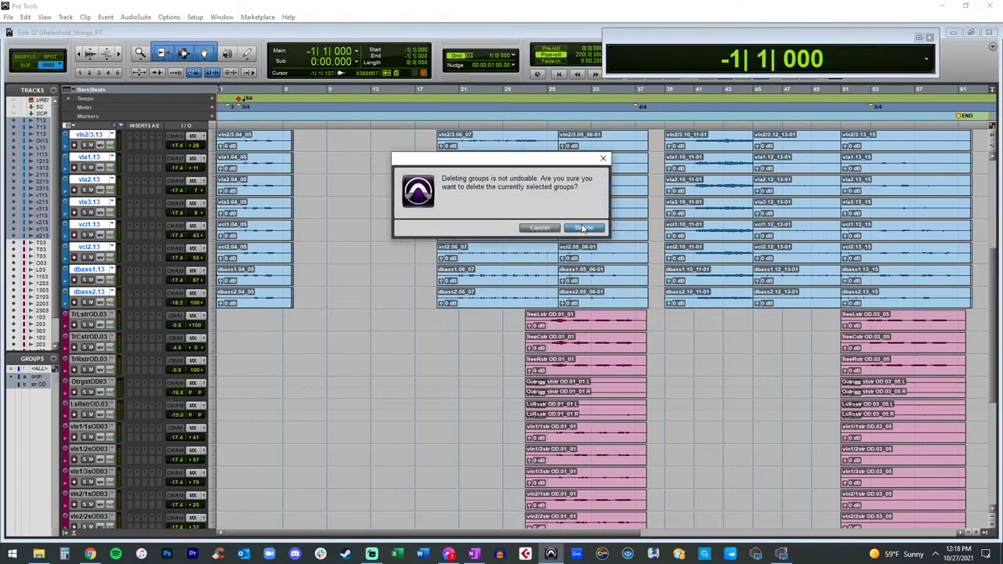
pyautogui.click(583, 228)
pyautogui.scroll(5, 129, 304)
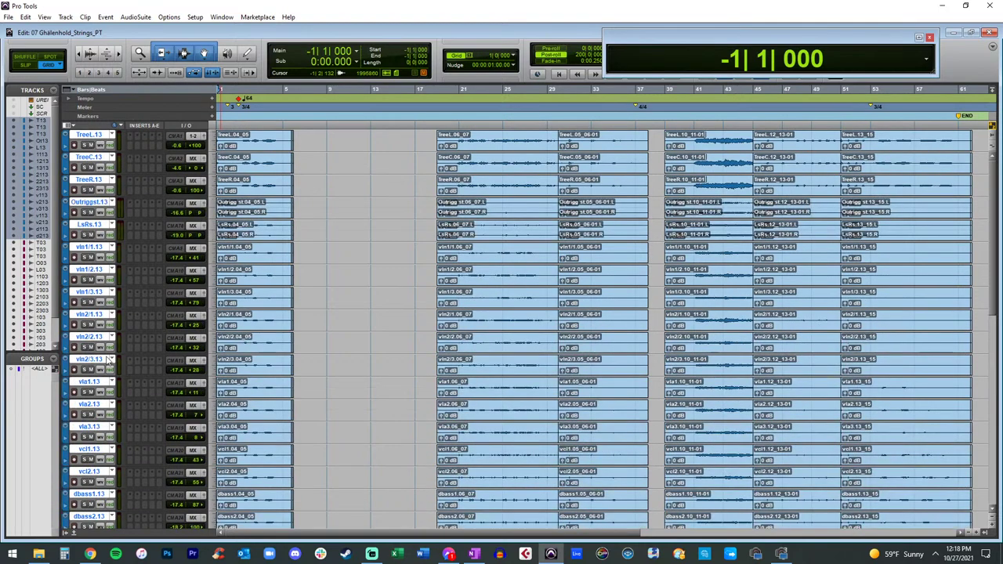
# Step: Create an Edit and Mix group named Strings from the selected string tracks
pyautogui.scroll(-2, 100, 353)
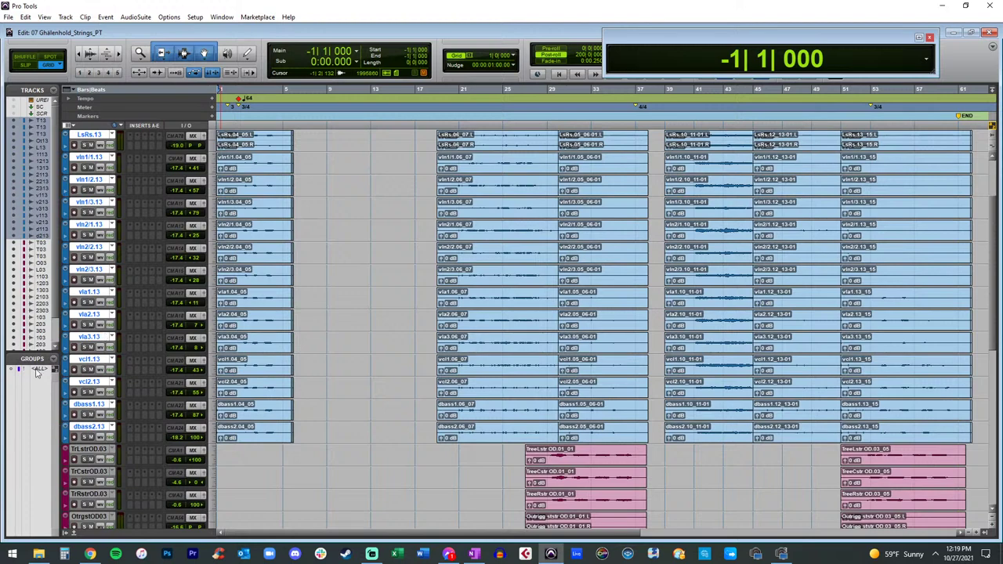
pyautogui.click(54, 359)
pyautogui.click(64, 366)
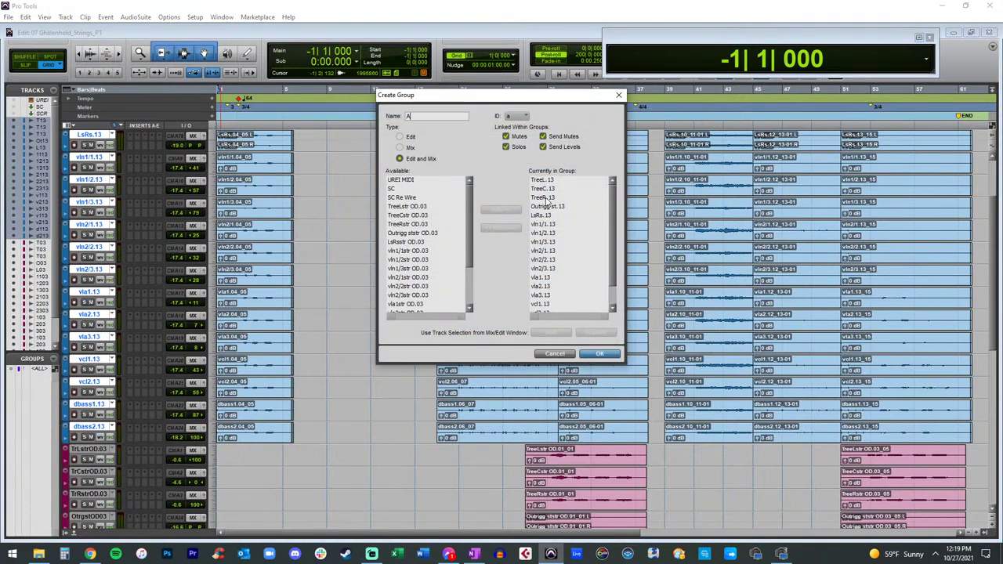
pyautogui.press('BackSpace')
pyautogui.press('Return')
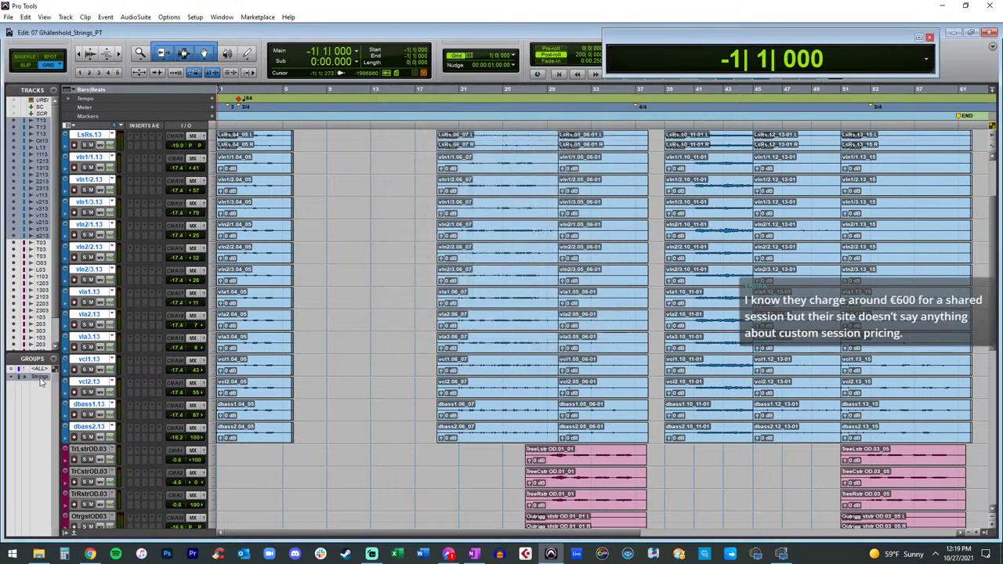
# Step: Deactivate the Strings group and group the pink overdub tracks, TrLstrOD.03 through dbs2stOD03, as Strings OD
pyautogui.click(40, 379)
pyautogui.scroll(-10, 87, 427)
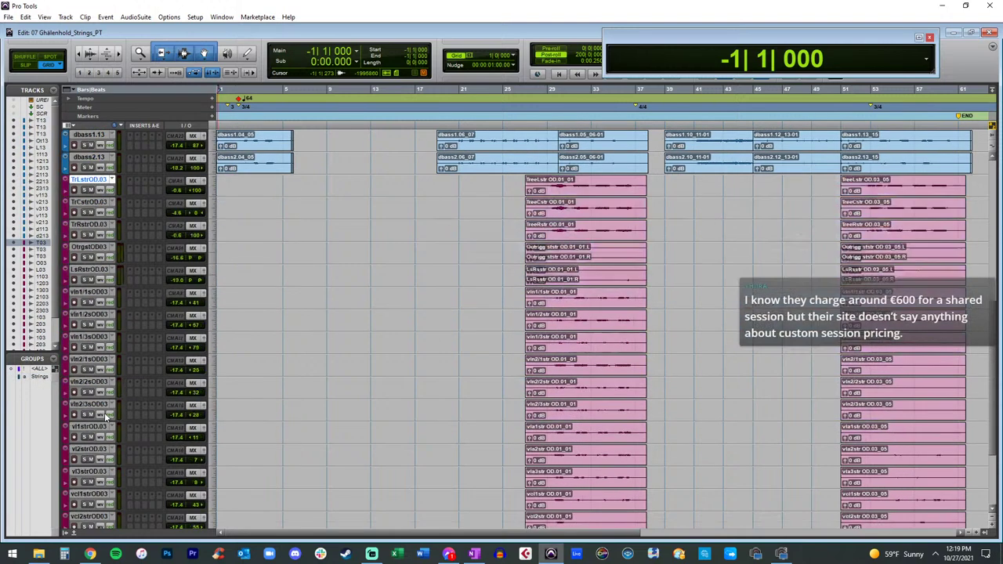
pyautogui.keyDown('shift'); pyautogui.click(90, 437); pyautogui.keyUp('shift')
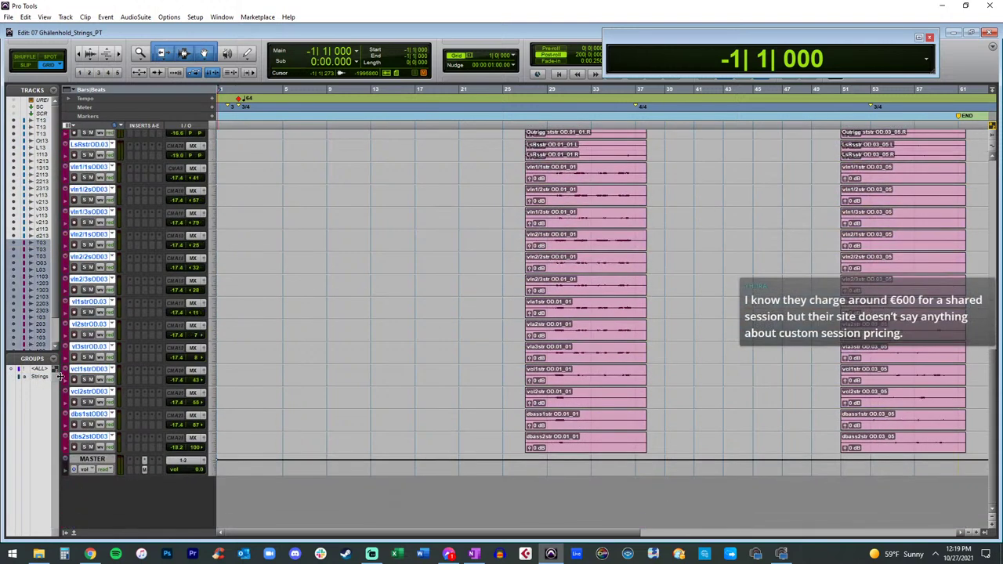
pyautogui.click(58, 363)
pyautogui.click(71, 366)
pyautogui.write('Strings OD')
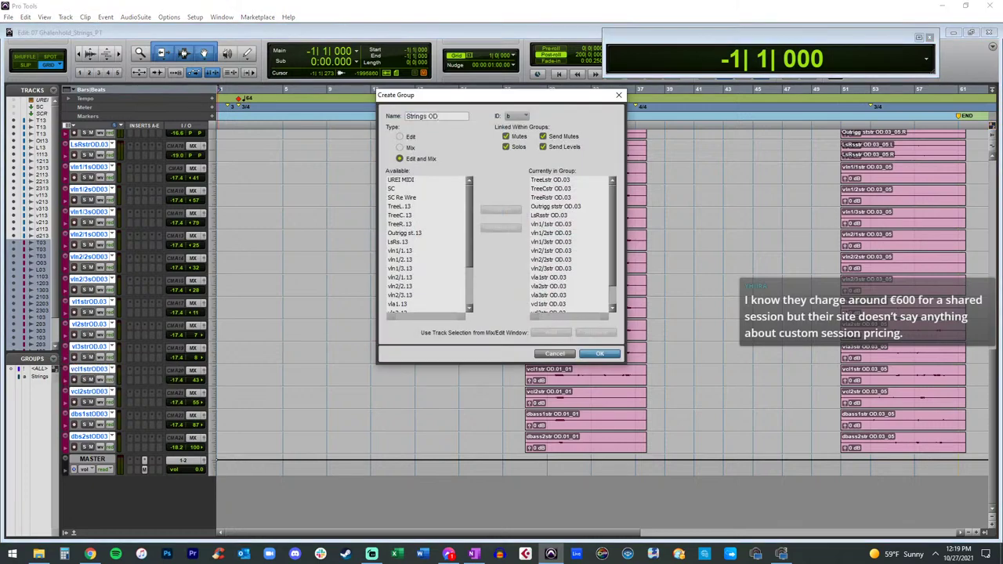
pyautogui.press('Return')
# Step: Move the cursor to the session end and widen the track and group lists to show longer names
pyautogui.scroll(5, 98, 360)
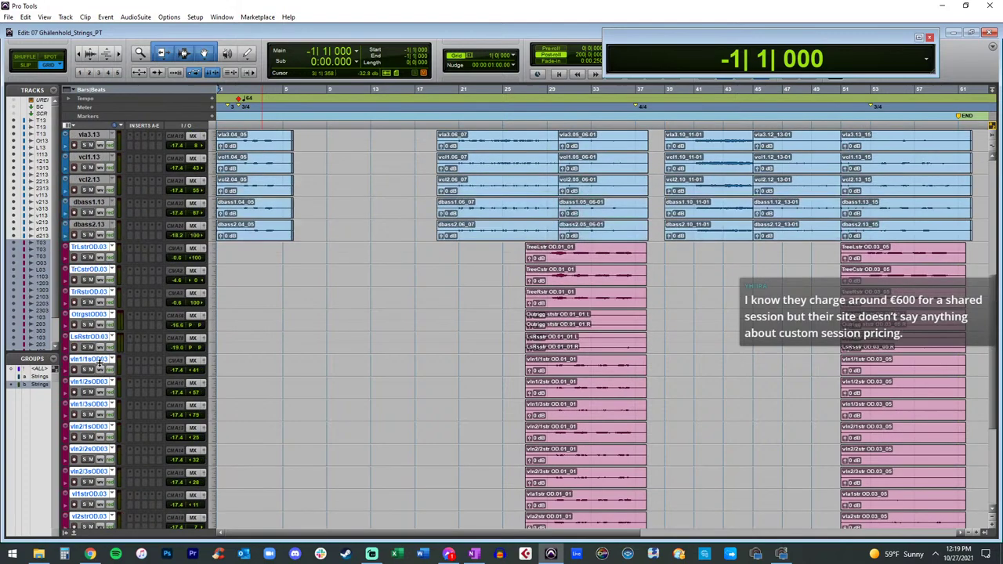
pyautogui.moveTo(178, 259)
pyautogui.mouseDown()
pyautogui.moveTo(181, 240)
pyautogui.moveTo(180, 296)
pyautogui.moveTo(185, 246)
pyautogui.moveTo(186, 259)
pyautogui.mouseUp()
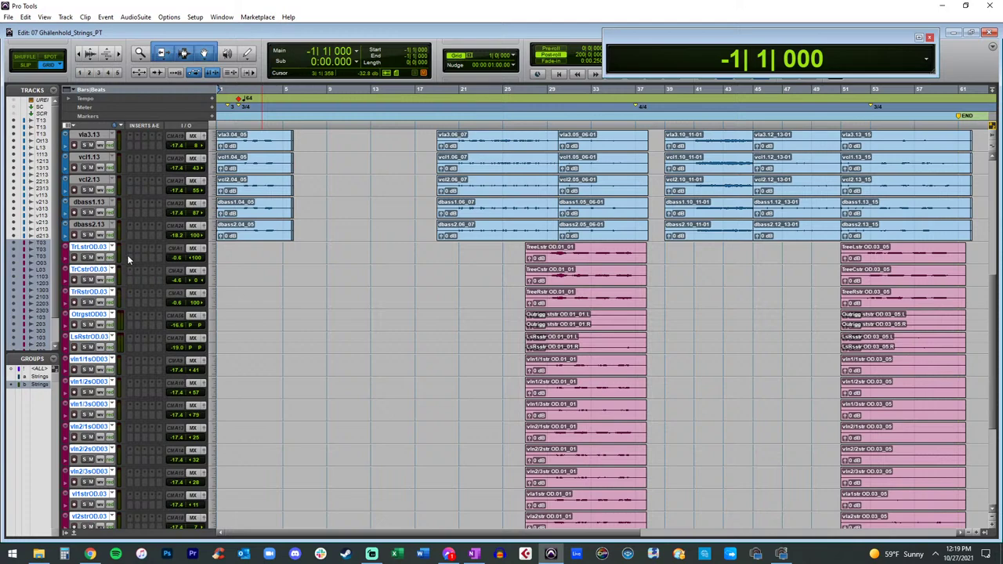
pyautogui.hotkey('ctrl', 'Return')
pyautogui.click(26, 17)
pyautogui.click(44, 40)
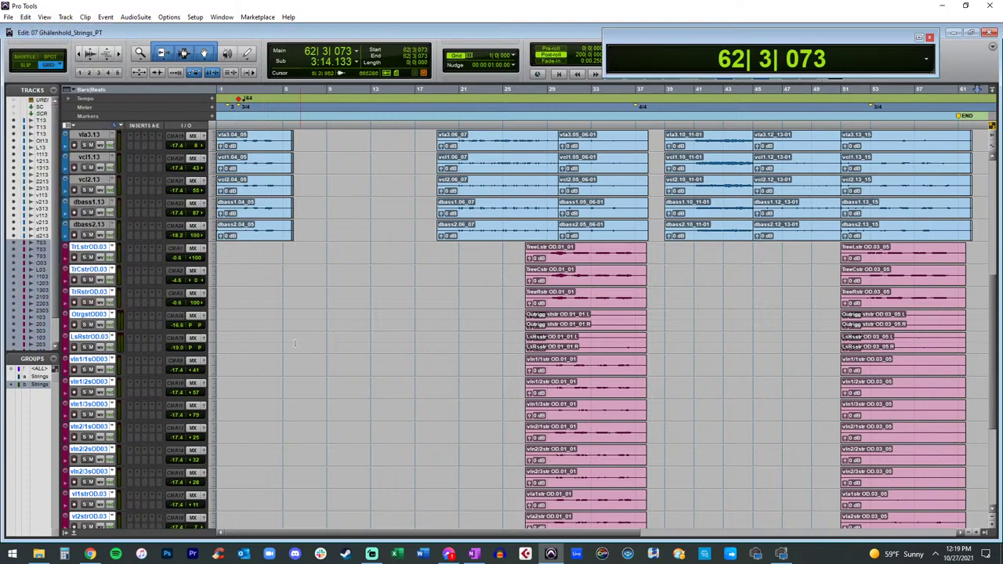
pyautogui.moveTo(59, 383); pyautogui.dragTo(68, 383)
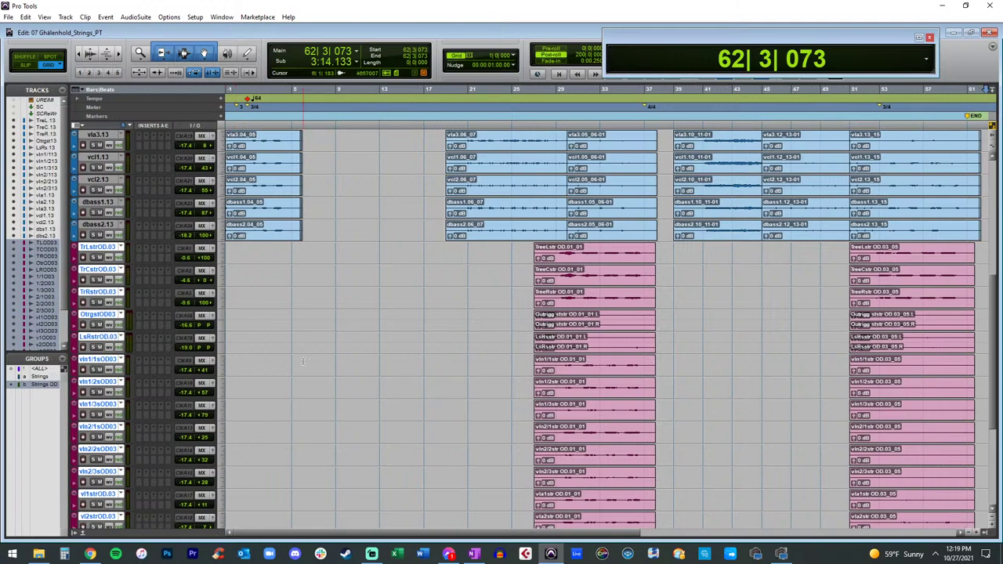
# Step: Select all Strings and Strings OD tracks and route their outputs to 1-2
pyautogui.scroll(5, 304, 361)
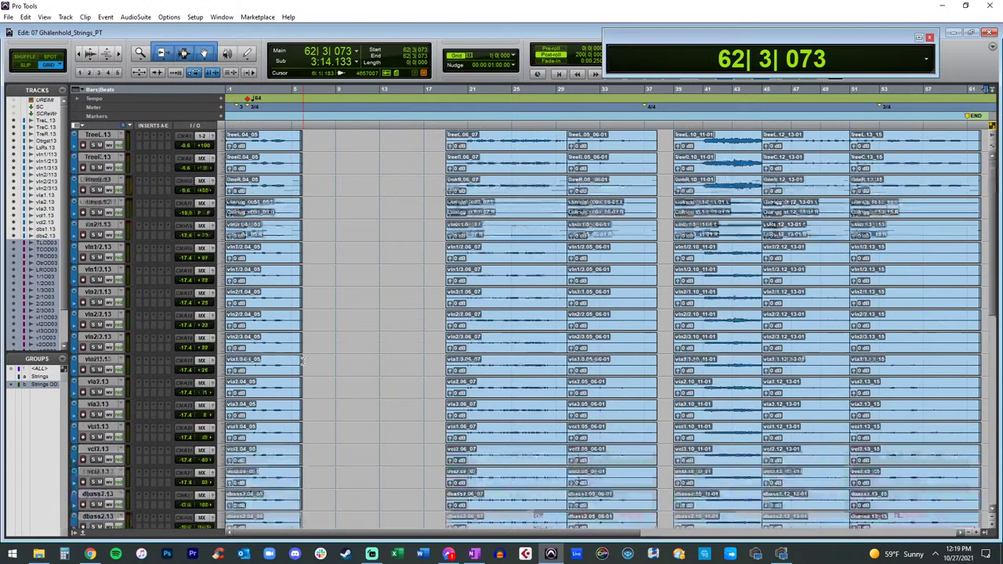
pyautogui.click(99, 135)
pyautogui.scroll(-6, 129, 187)
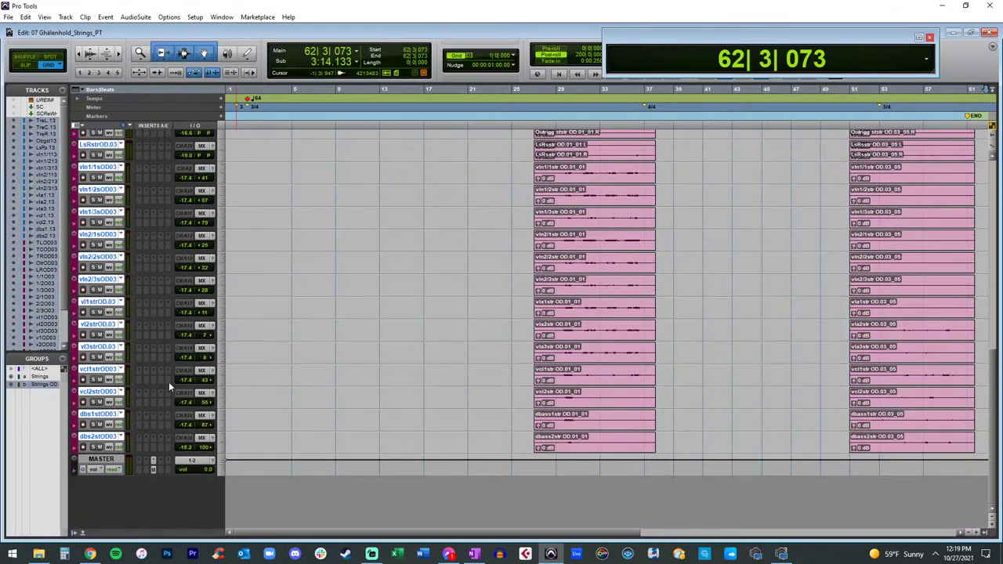
pyautogui.scroll(6, 150, 340)
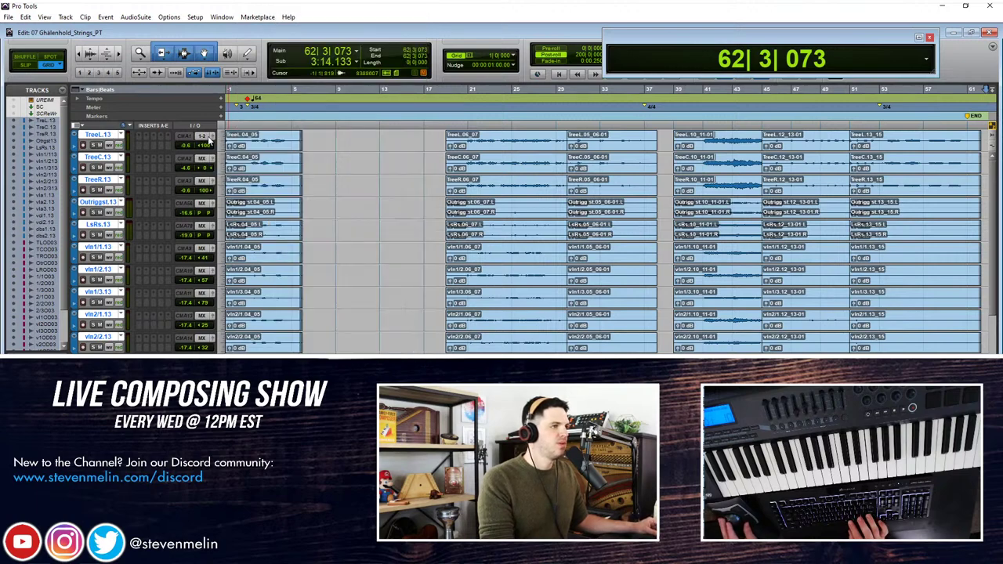
pyautogui.click(209, 140)
pyautogui.moveTo(235, 152)
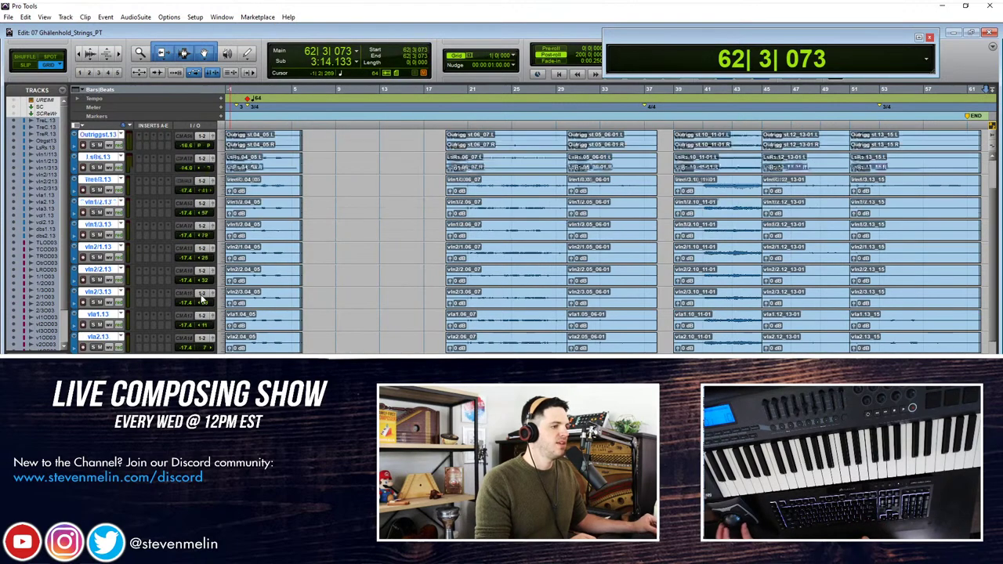
pyautogui.scroll(-6, 202, 298)
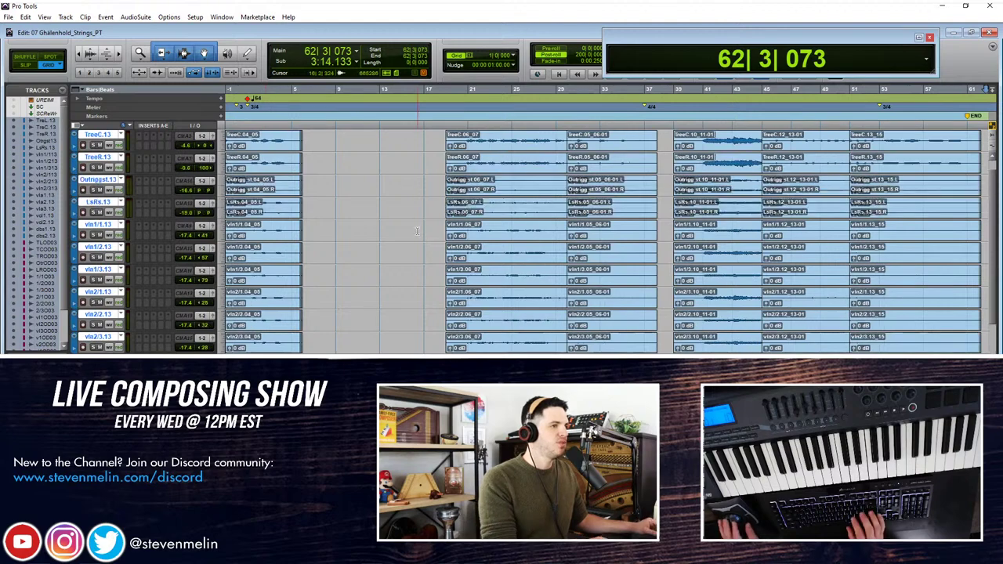
# Step: Play the opening bars of the string tracks, stop playback and return to the session start
pyautogui.press('Return')
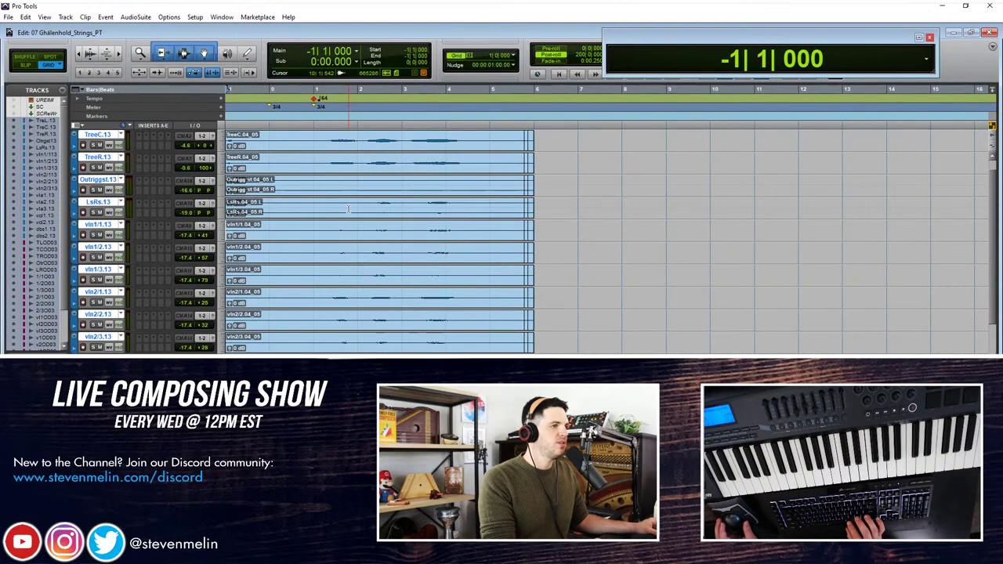
pyautogui.press('space')
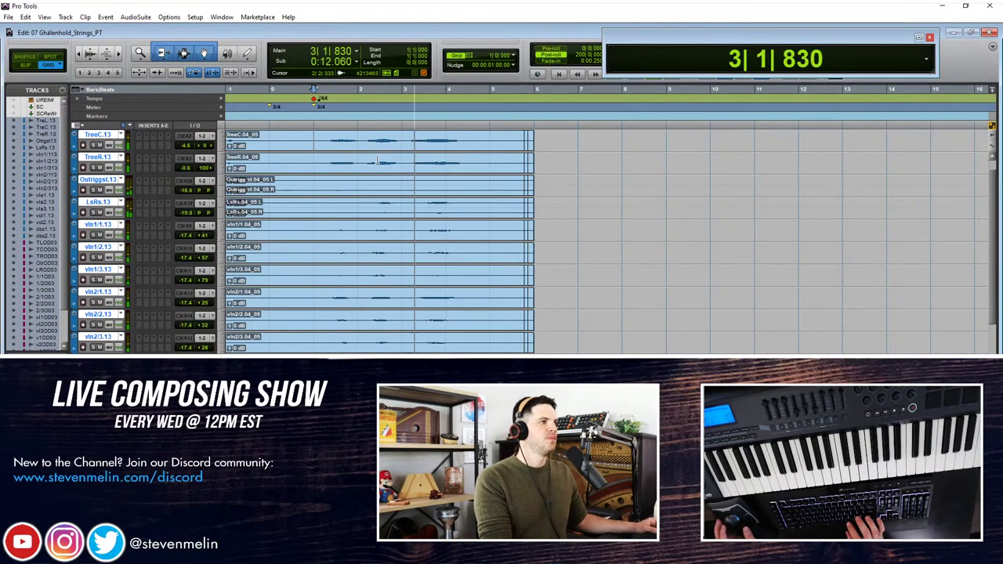
pyautogui.press('space')
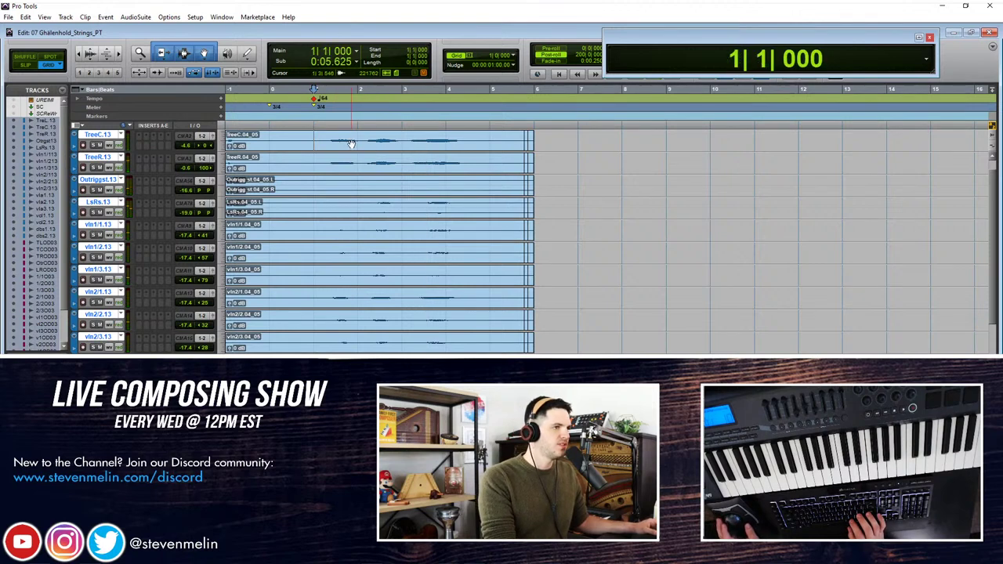
pyautogui.press('Return')
pyautogui.scroll(1, 358, 153)
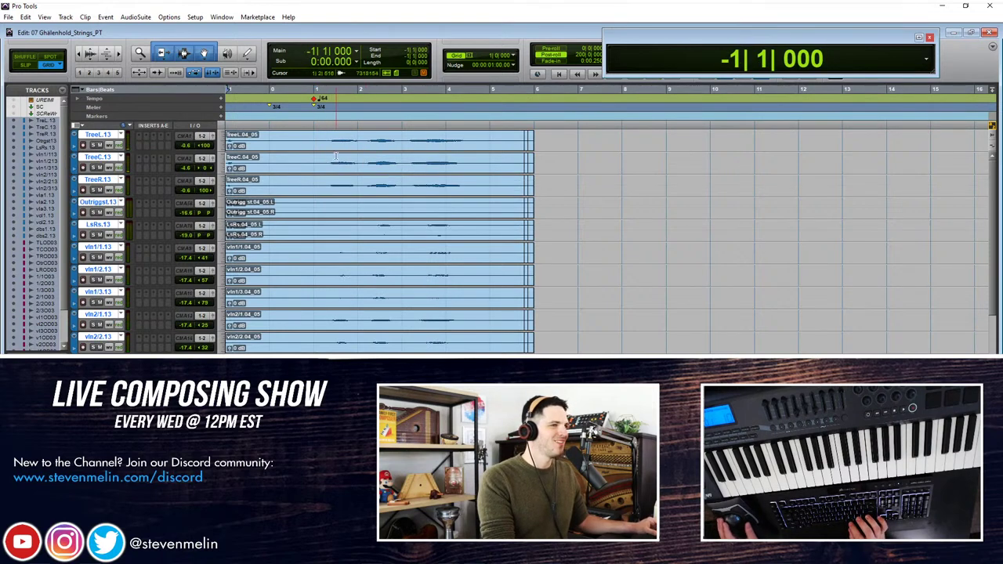
# Step: Delete the redundant 3/4 meter change at bar 1 and place the cursor at bar 4
pyautogui.click(336, 116)
pyautogui.moveTo(338, 109); pyautogui.dragTo(296, 107)
pyautogui.press('Delete')
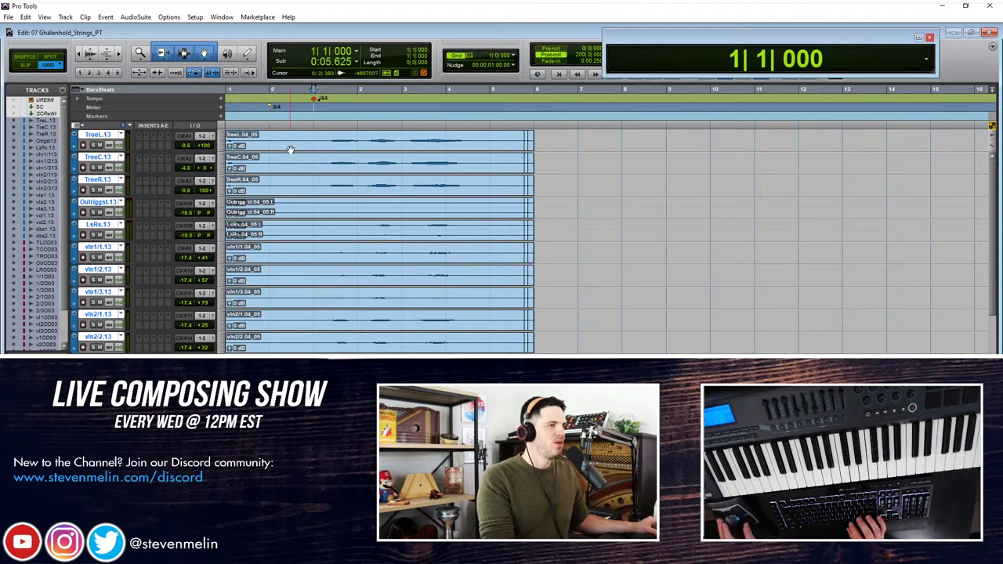
pyautogui.press('alt')
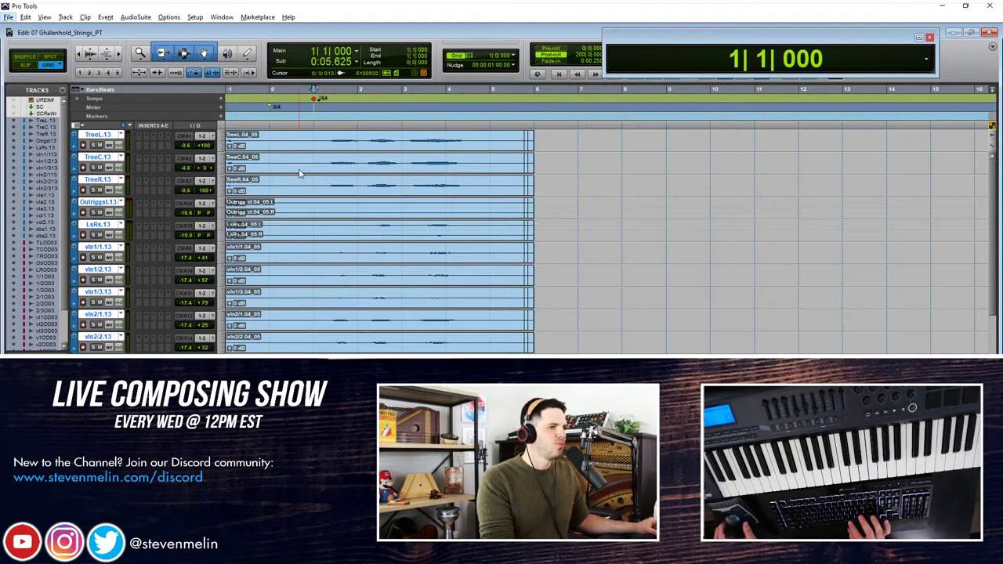
pyautogui.click(471, 174)
pyautogui.click(449, 174)
pyautogui.press('r')
pyautogui.press('r')
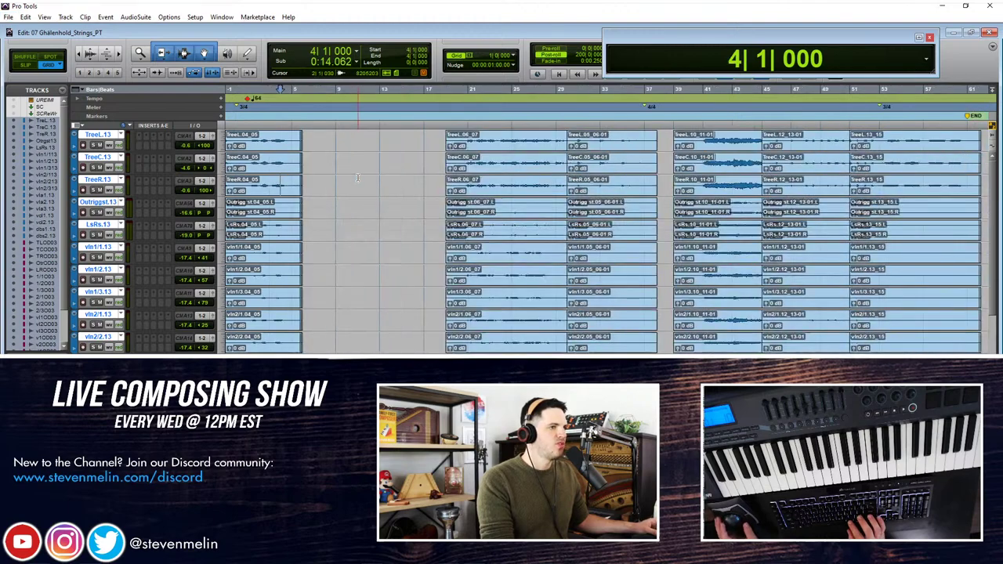
# Step: Add two new stereo Aux Input tracks directly below the TreeL.13 track
pyautogui.click(107, 138)
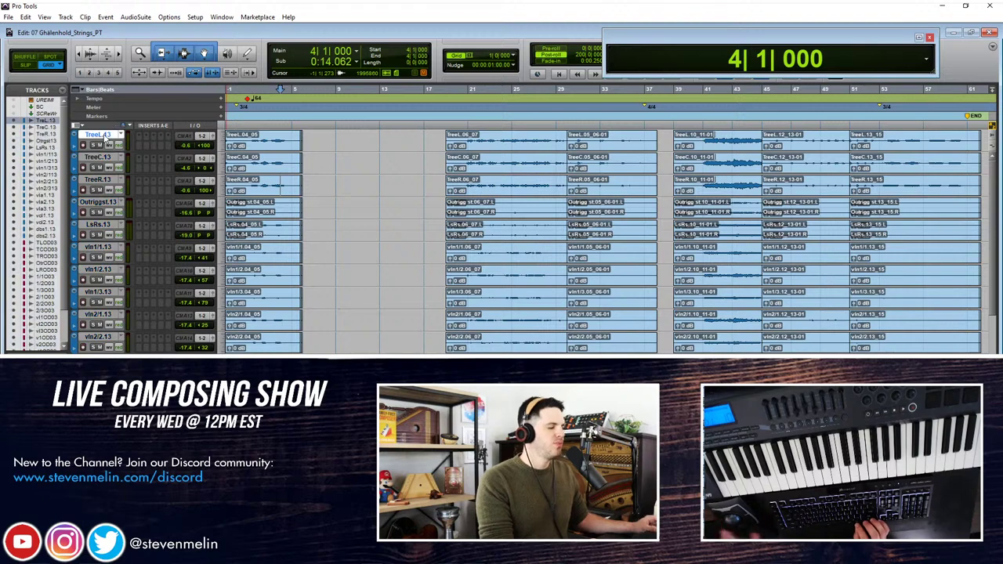
pyautogui.hotkey('ctrl', 'shift', 'n')
pyautogui.write('2')
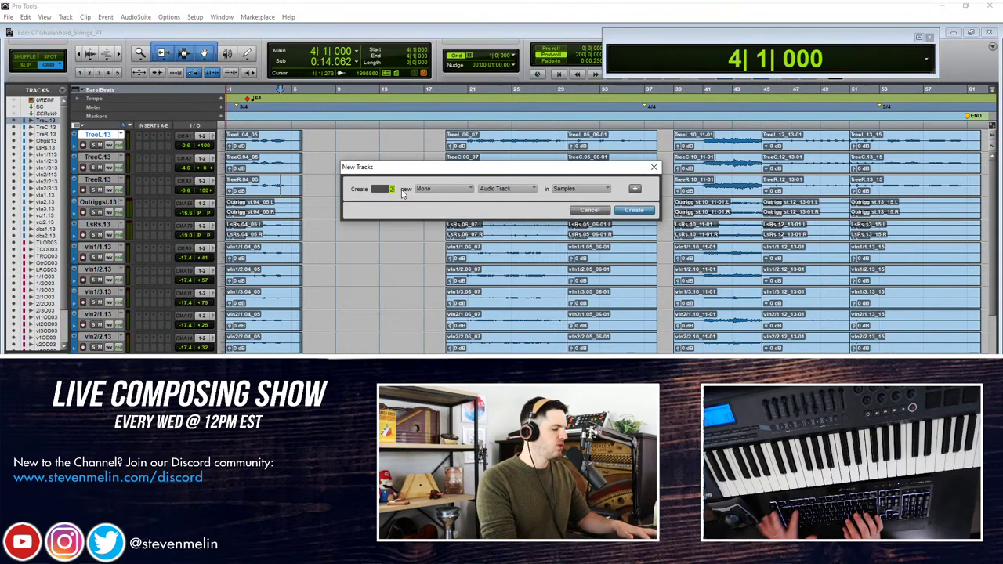
pyautogui.click(433, 190)
pyautogui.click(435, 203)
pyautogui.click(505, 188)
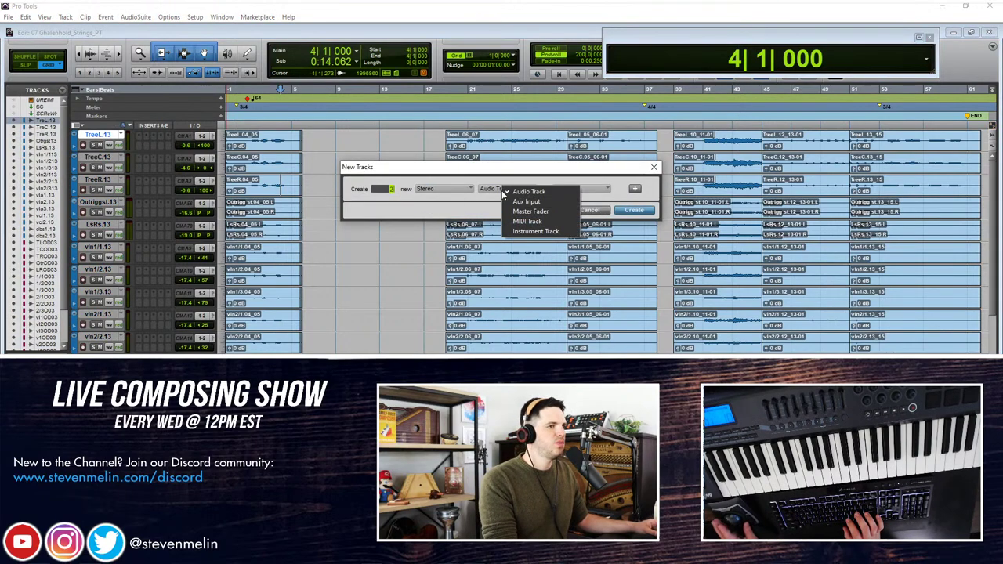
pyautogui.click(511, 201)
pyautogui.click(634, 211)
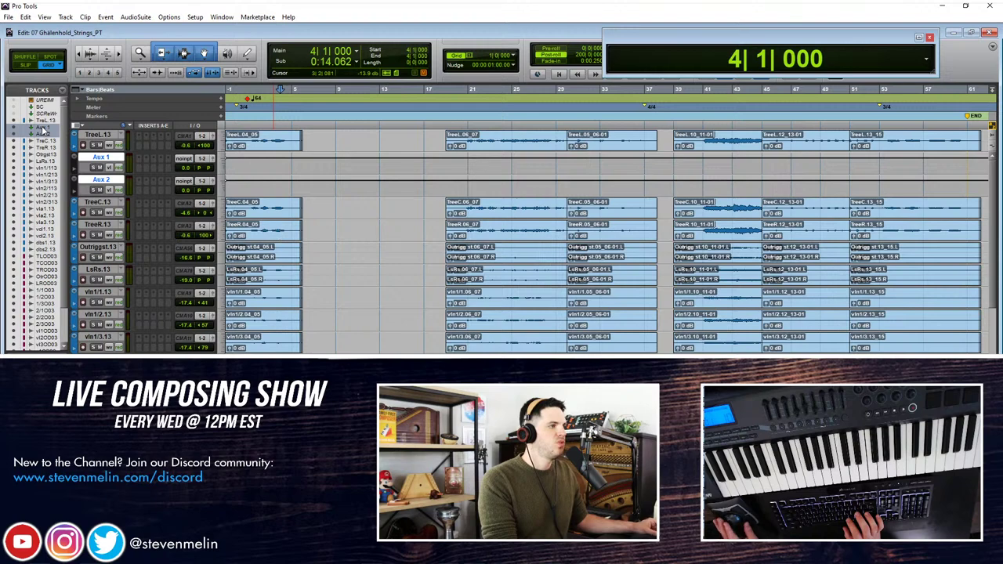
# Step: Move the Aux 1 and Aux 2 tracks to the end of the track list, directly above the MASTER track
pyautogui.scroll(-2, 45, 311)
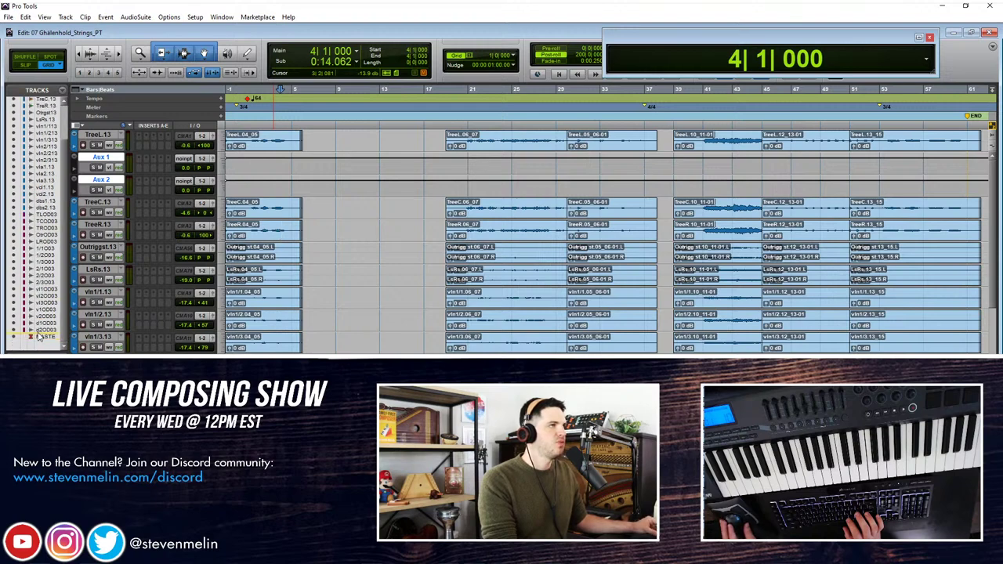
pyautogui.moveTo(37, 335); pyautogui.dragTo(37, 331)
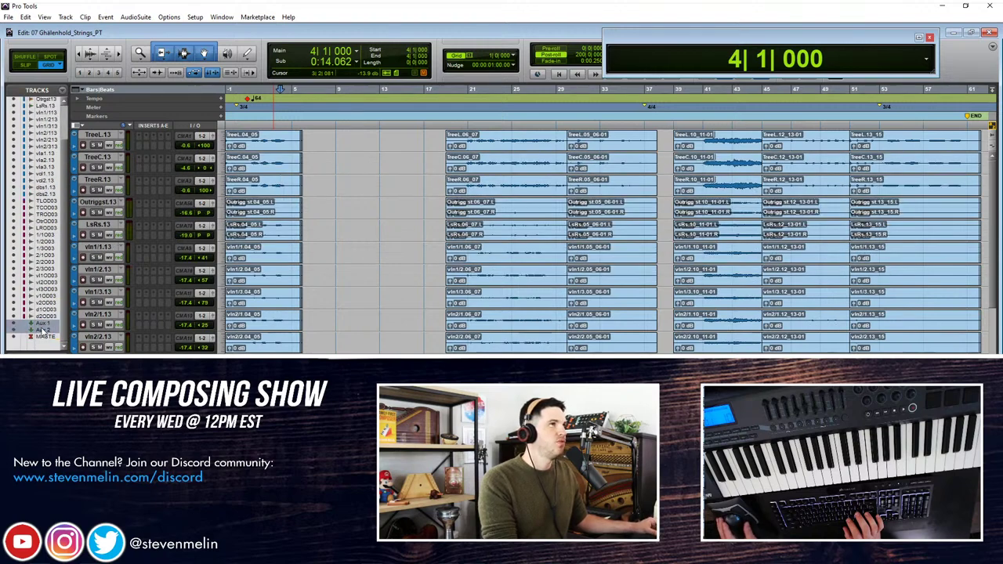
pyautogui.scroll(-10, 102, 312)
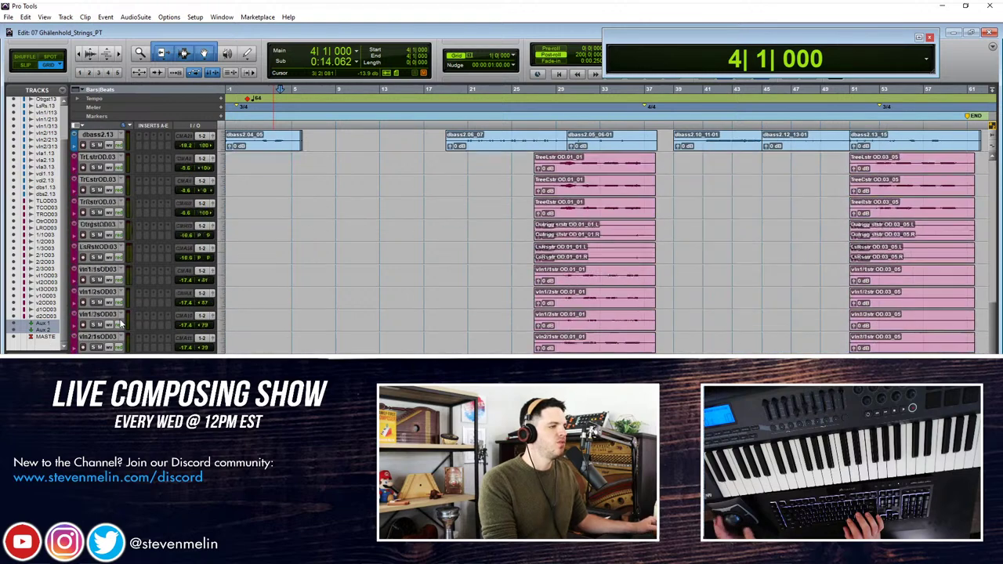
# Step: Rename the Aux 1 track as Strings and the Aux 2 track as Strings OD
pyautogui.doubleClick(43, 323)
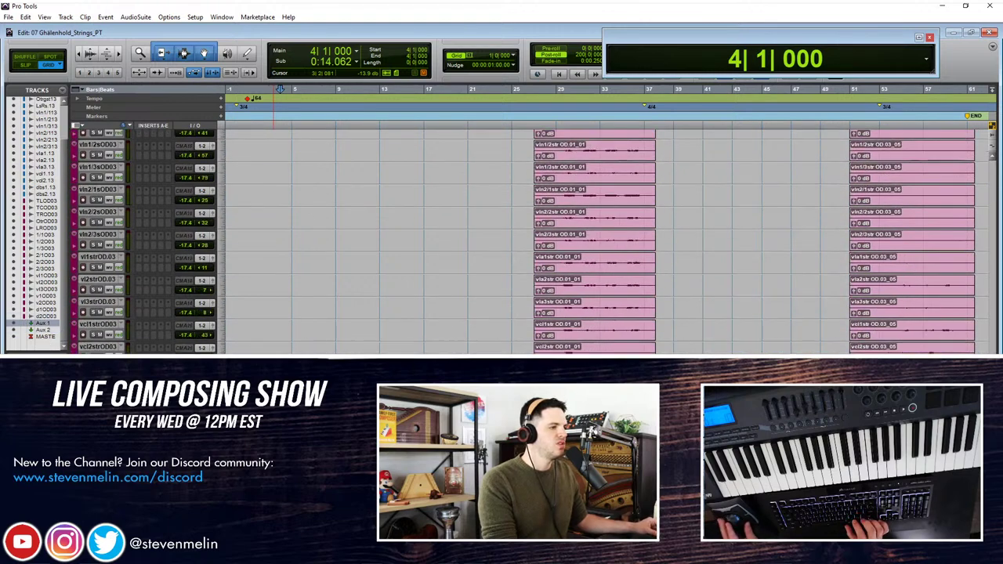
pyautogui.write('rings')
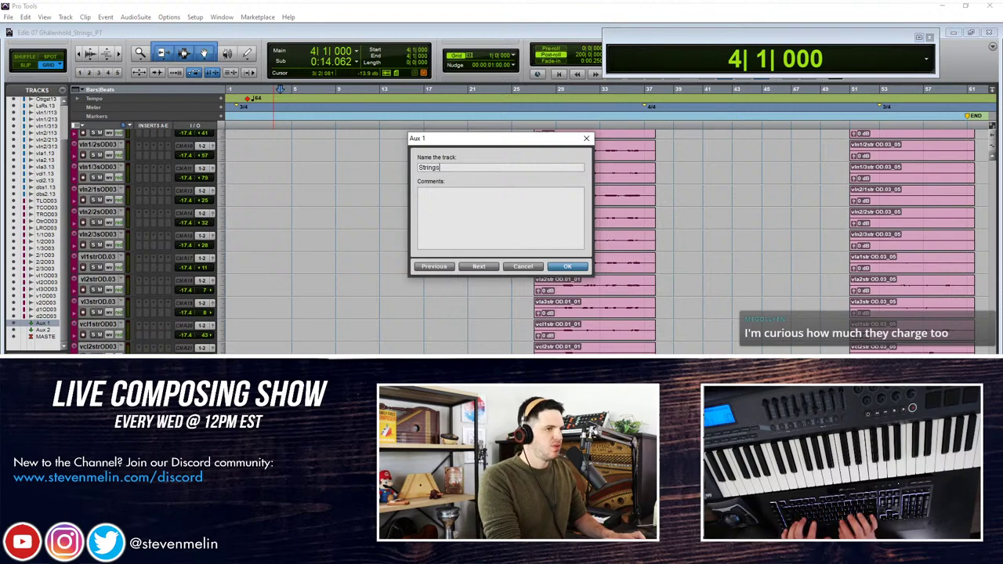
pyautogui.hotkey('ctrl', 'Right')
pyautogui.write('Strings OD')
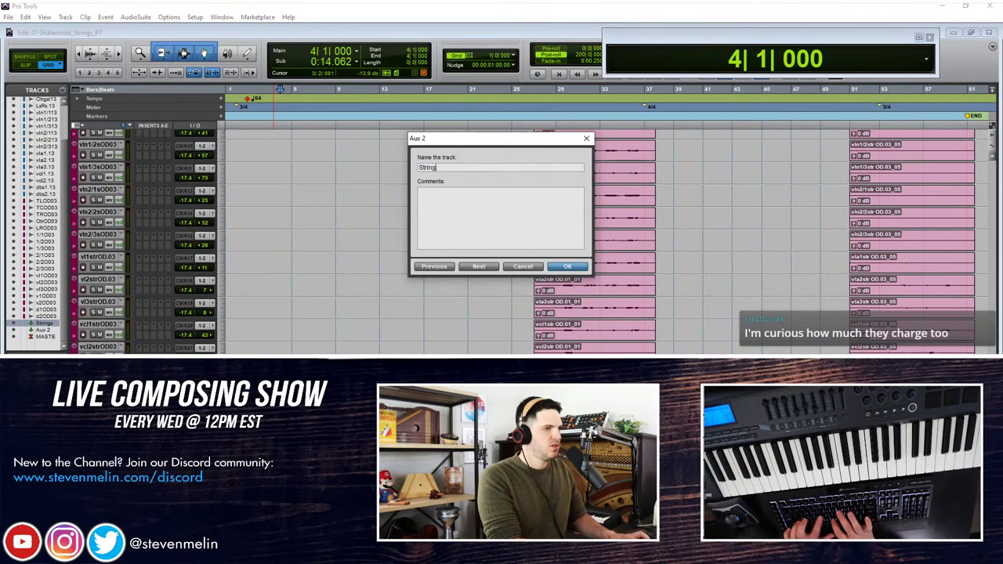
pyautogui.press('Return')
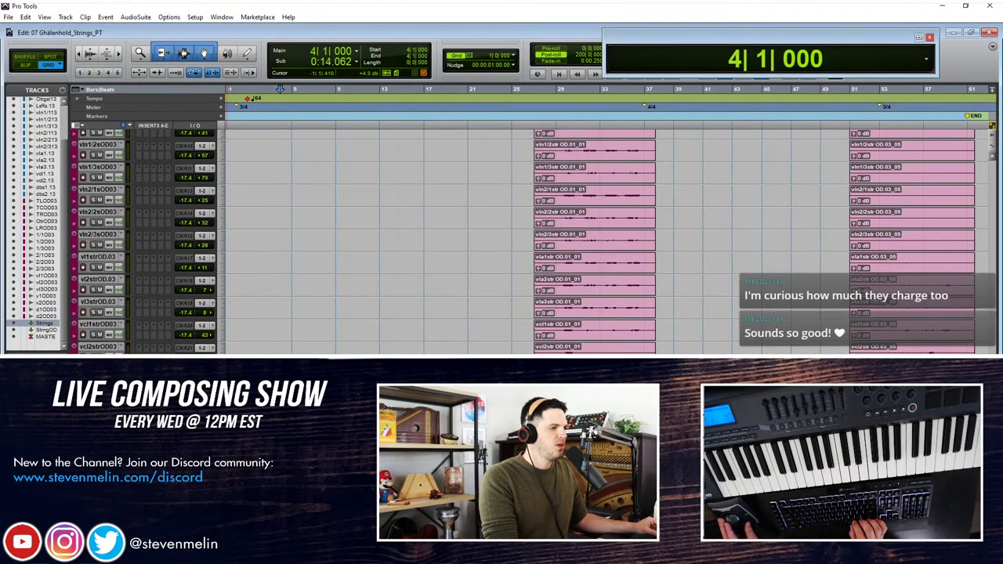
# Step: Select all Strings tracks from TreeL.13 to dbass2.13 and route their outputs to Bus 1-2 (Stereo)
pyautogui.scroll(3, 68, 324)
pyautogui.scroll(10, 106, 145)
pyautogui.click(106, 137)
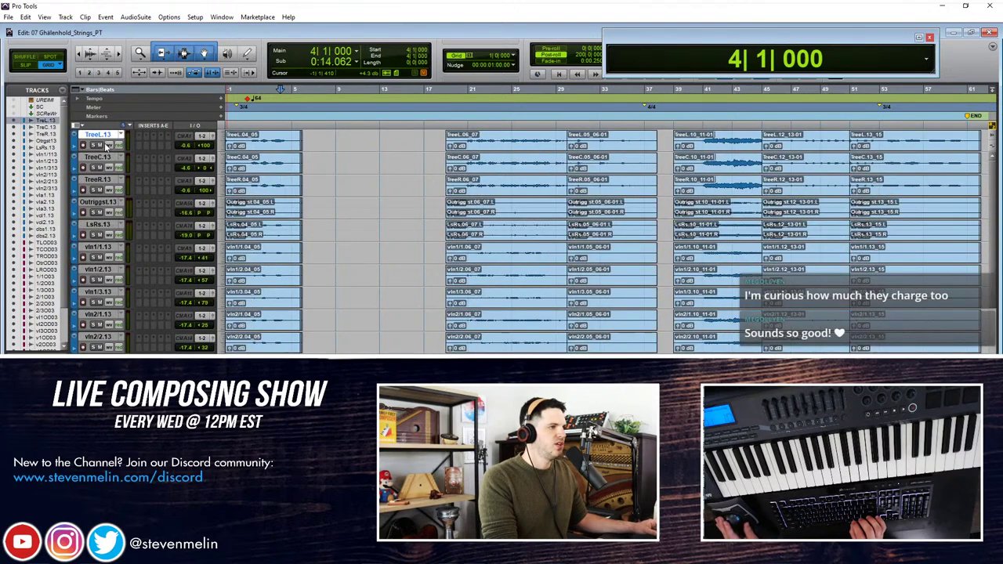
pyautogui.scroll(-8, 106, 235)
pyautogui.keyDown('shift'); pyautogui.click(103, 247); pyautogui.keyUp('shift')
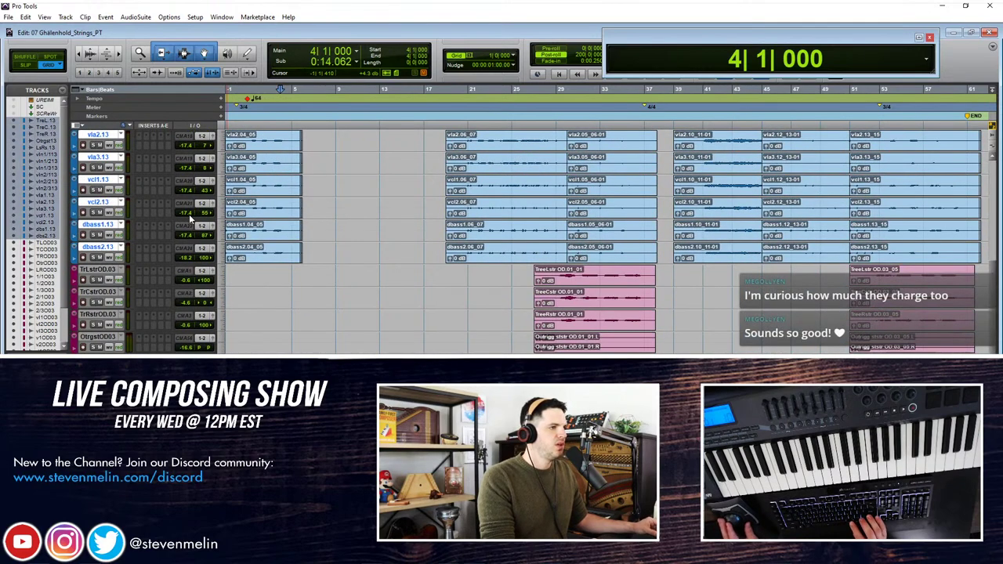
pyautogui.scroll(8, 190, 221)
pyautogui.click(202, 138)
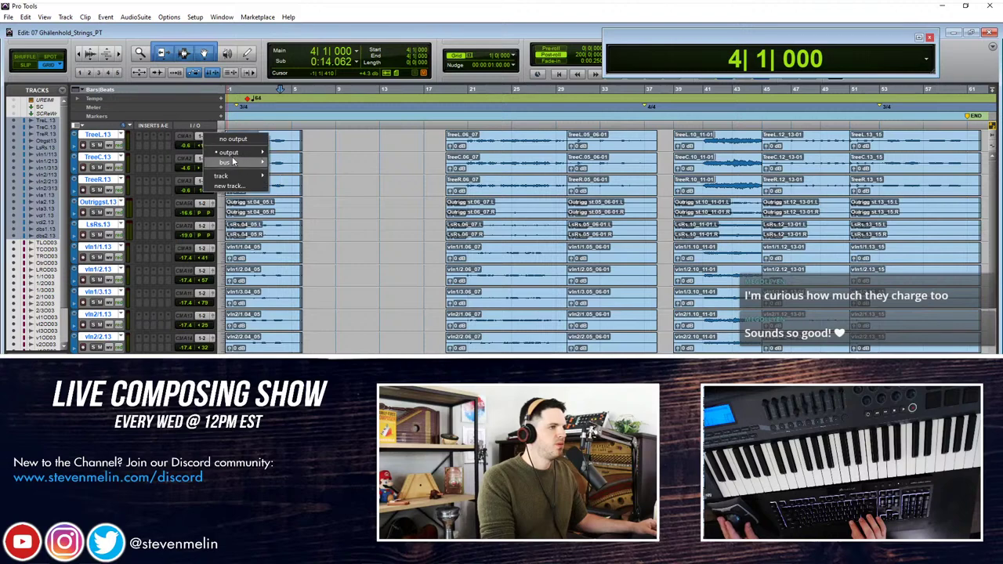
pyautogui.moveTo(231, 163)
pyautogui.moveTo(304, 174)
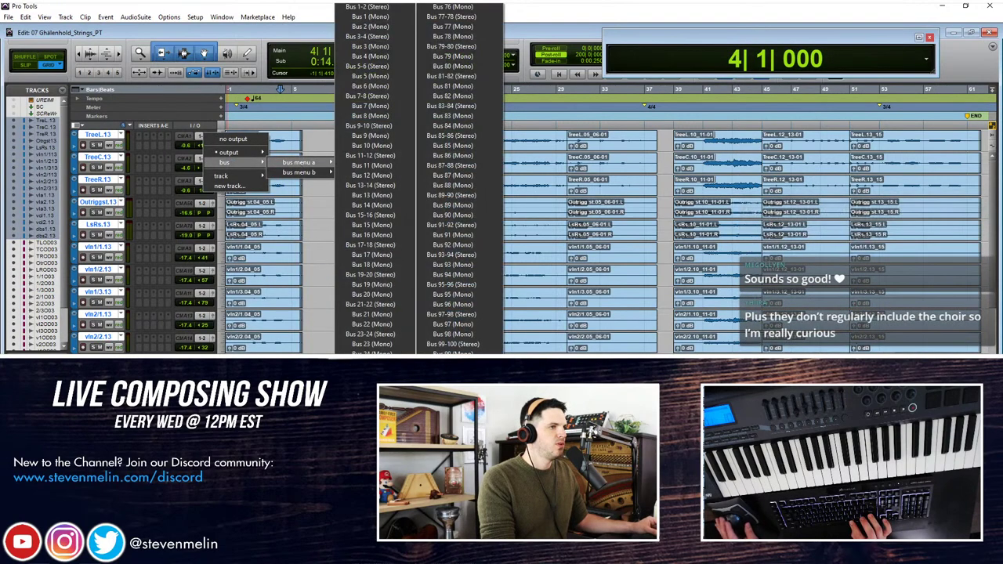
pyautogui.click(361, 10)
# Step: Select all Strings OD audio tracks, starting from TrLstrOD.03, and route their outputs to Bus 3-4 (Stereo)
pyautogui.press('r')
pyautogui.scroll(-7, 138, 183)
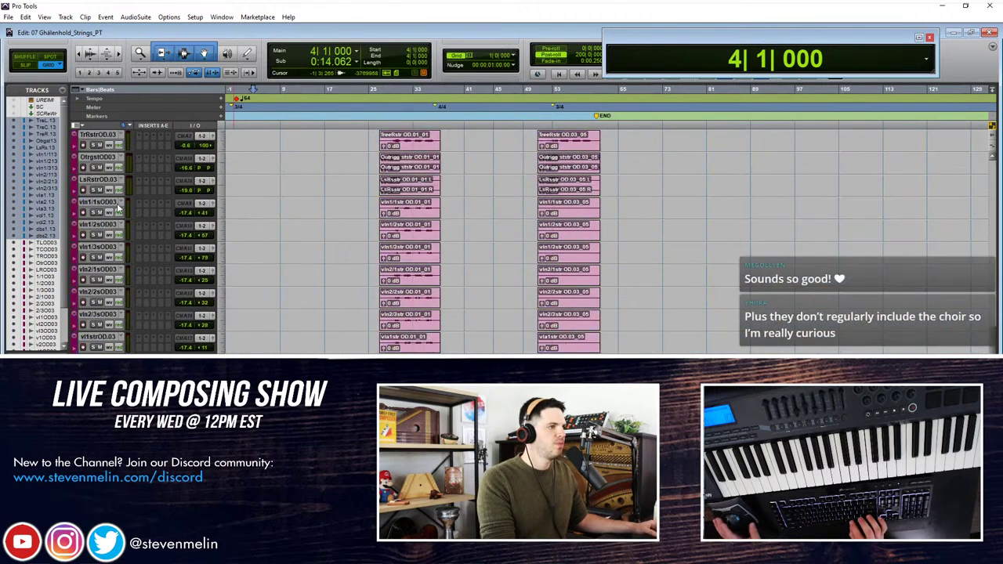
pyautogui.scroll(5, 130, 186)
pyautogui.click(103, 226)
pyautogui.scroll(-6, 103, 227)
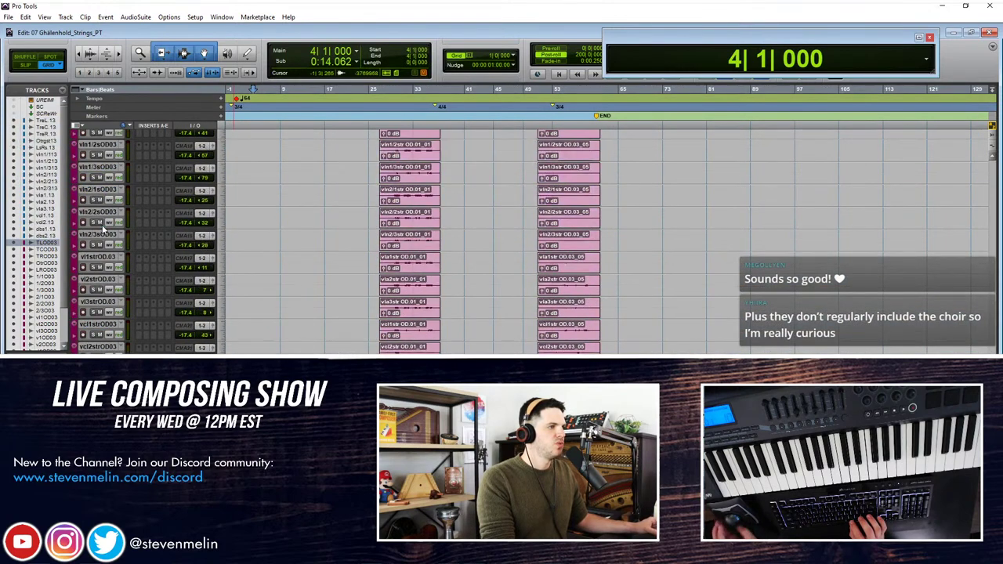
pyautogui.keyDown('shift'); pyautogui.click(100, 347); pyautogui.keyUp('shift')
pyautogui.scroll(6, 157, 338)
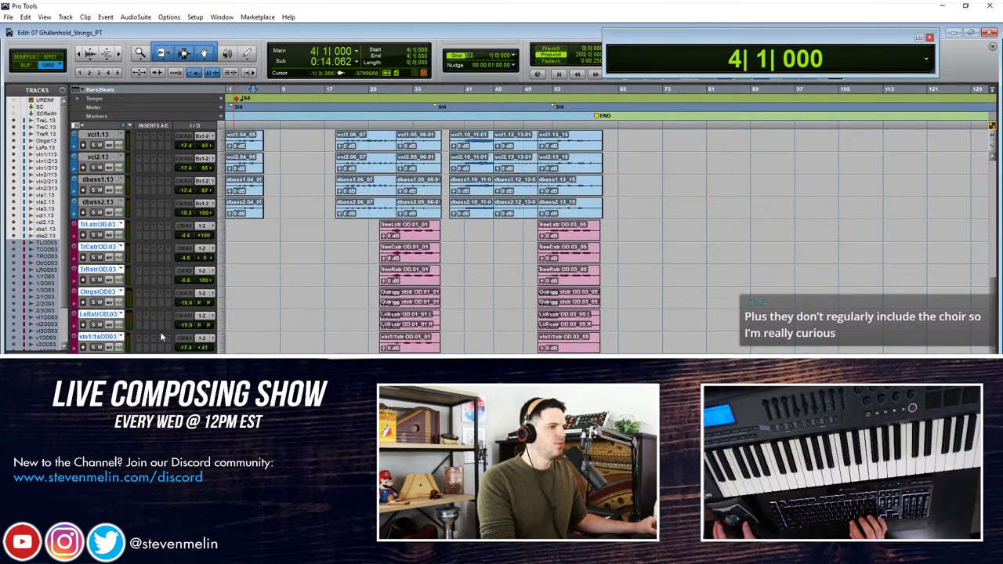
pyautogui.click(208, 232)
pyautogui.moveTo(235, 253)
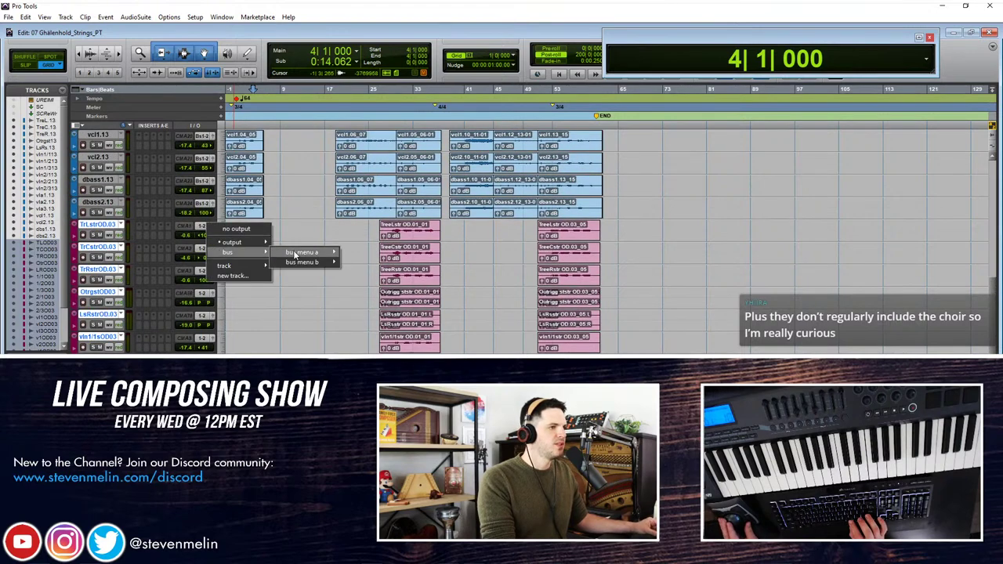
pyautogui.moveTo(297, 253)
pyautogui.keyDown('alt'); pyautogui.keyDown('shift'); pyautogui.click(384, 37); pyautogui.keyUp('shift'); pyautogui.keyUp('alt')
# Step: Set the Strings aux track's input to Bus 1-2 (Stereo) and the Strings OD aux track's input to Bus 3-4 (Stereo)
pyautogui.scroll(-5, 152, 219)
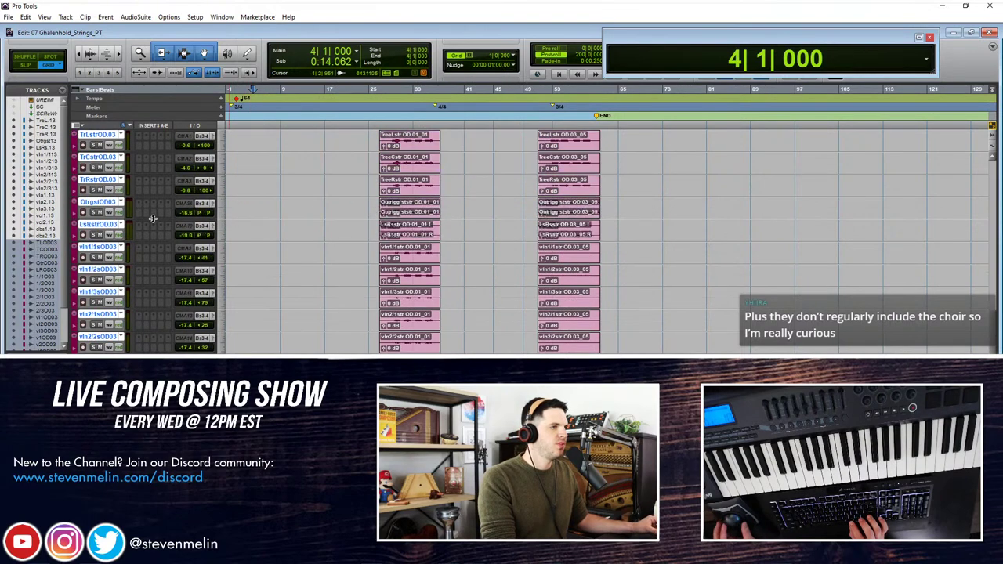
pyautogui.click(153, 222)
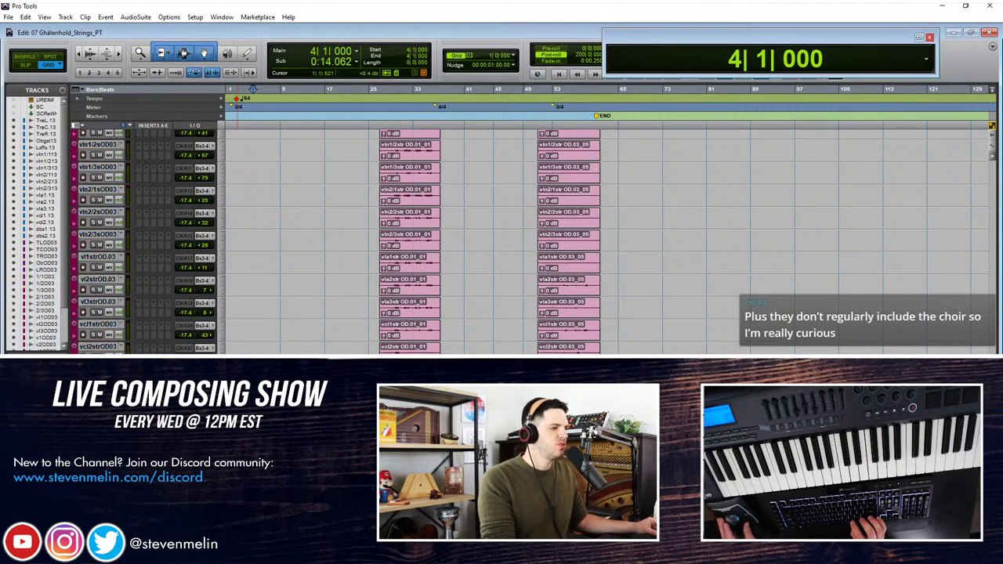
pyautogui.moveTo(243, 372)
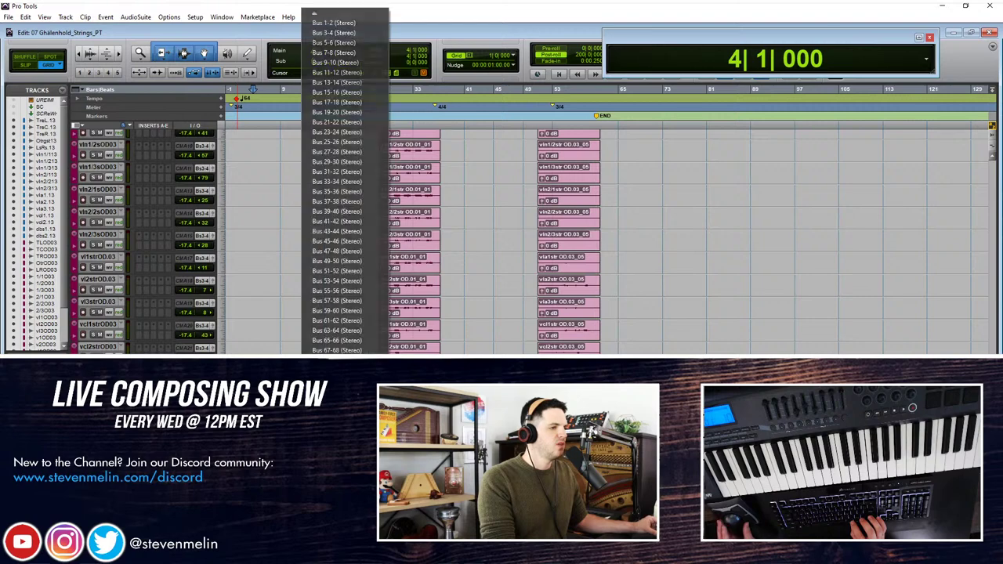
pyautogui.click(331, 31)
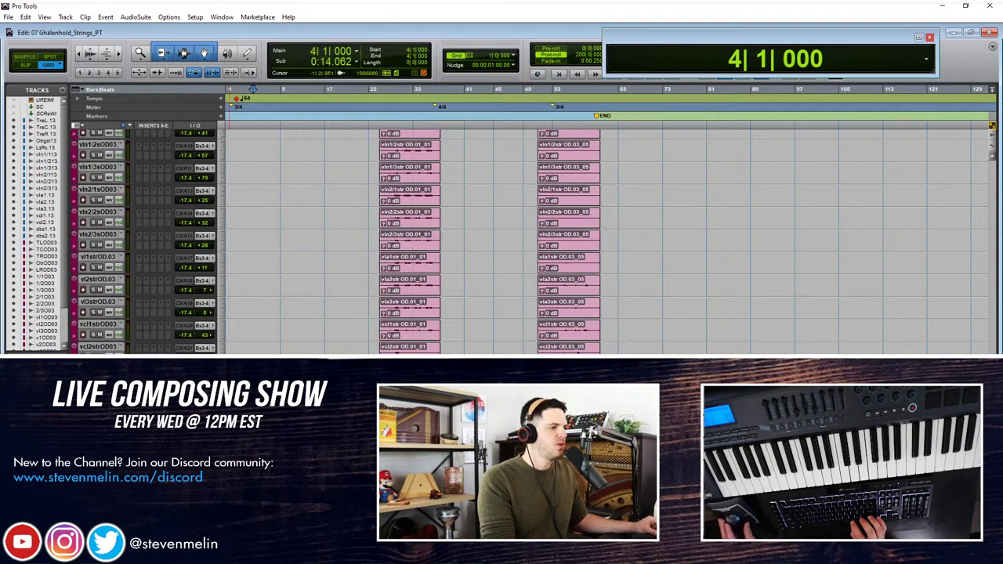
pyautogui.moveTo(246, 372)
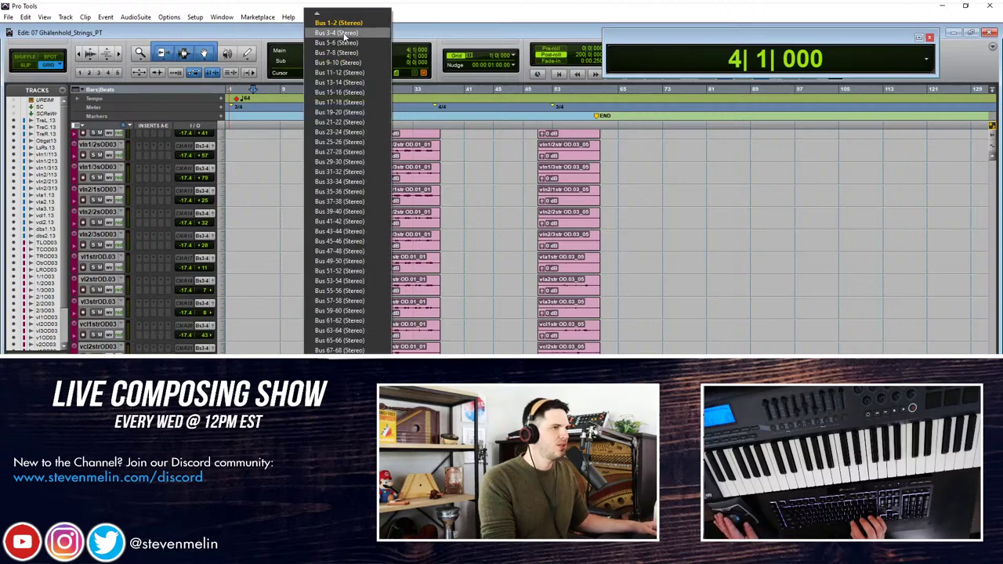
pyautogui.click(345, 35)
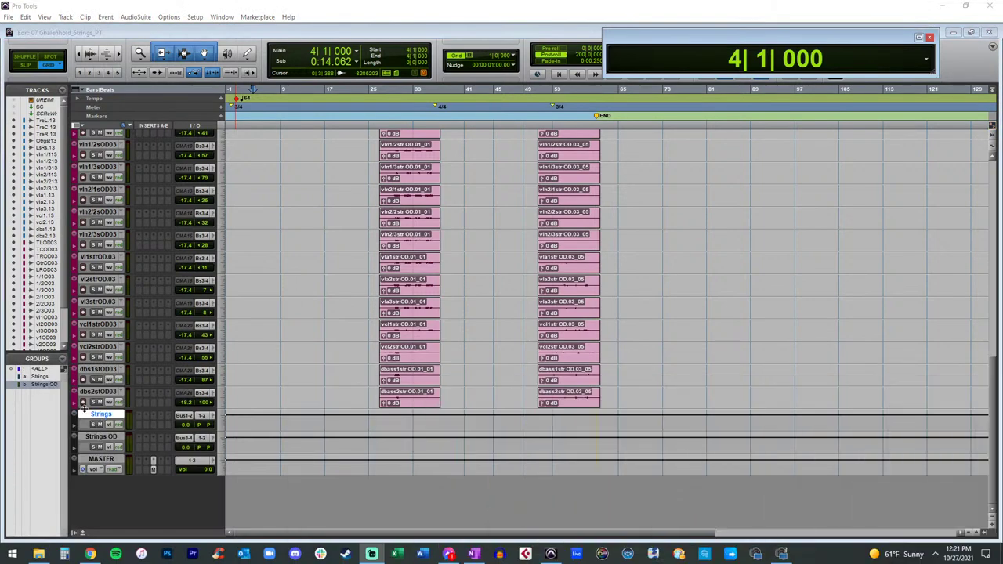
pyautogui.click(108, 420)
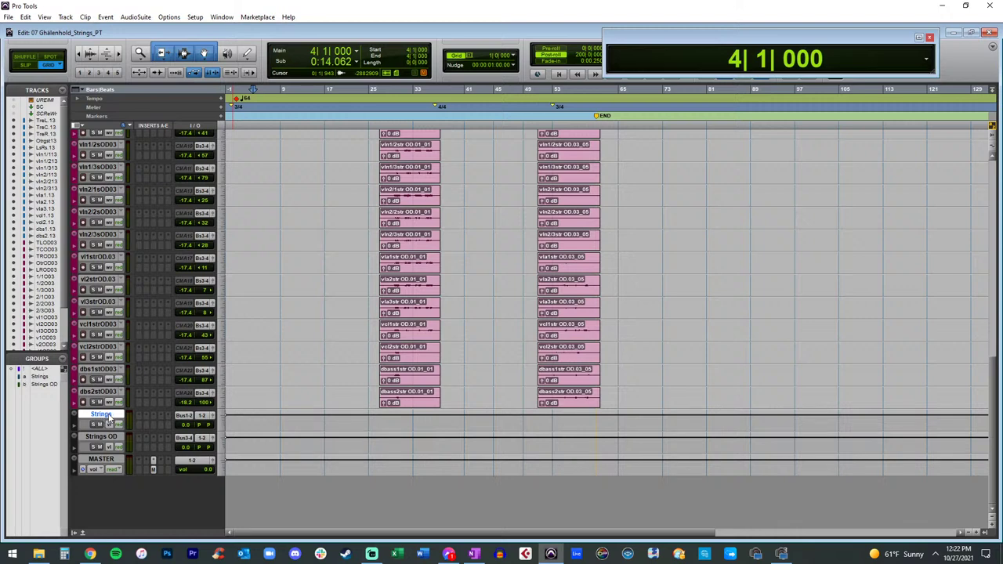
pyautogui.press('Return')
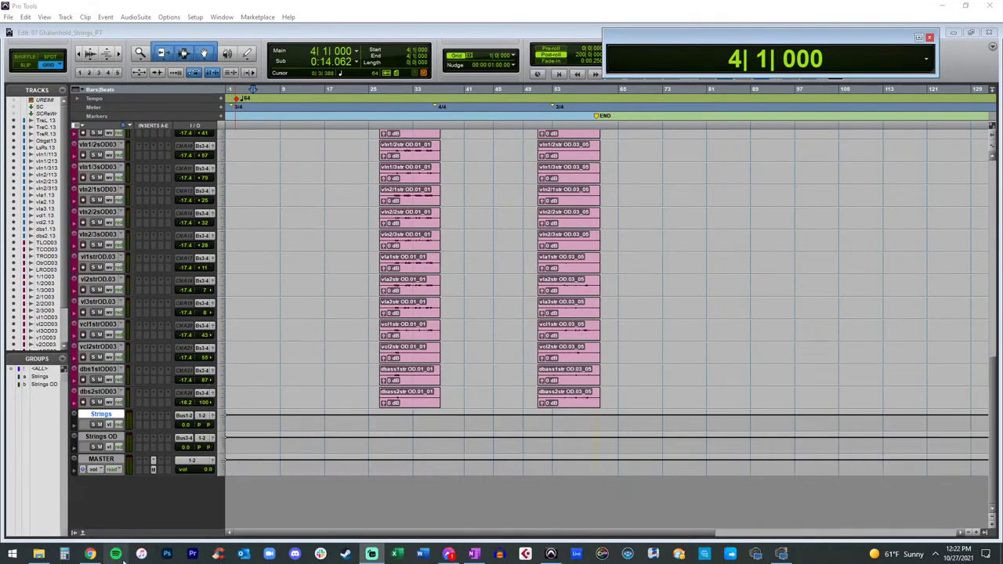
pyautogui.click(101, 437)
# Step: Insert the multichannel 2C-Audio Aether reverb in the first insert slot of the MASTER track
pyautogui.click(101, 459)
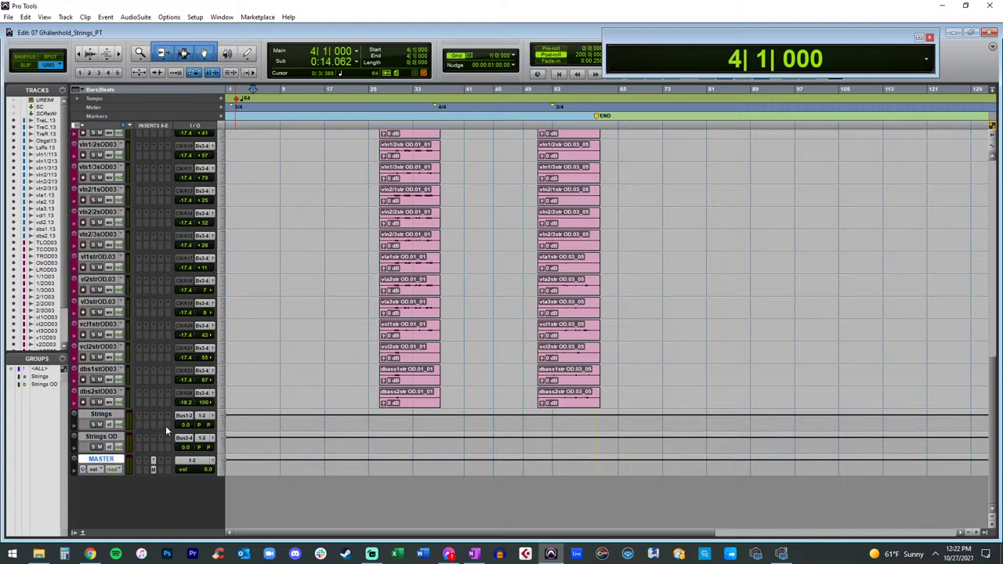
pyautogui.click(144, 461)
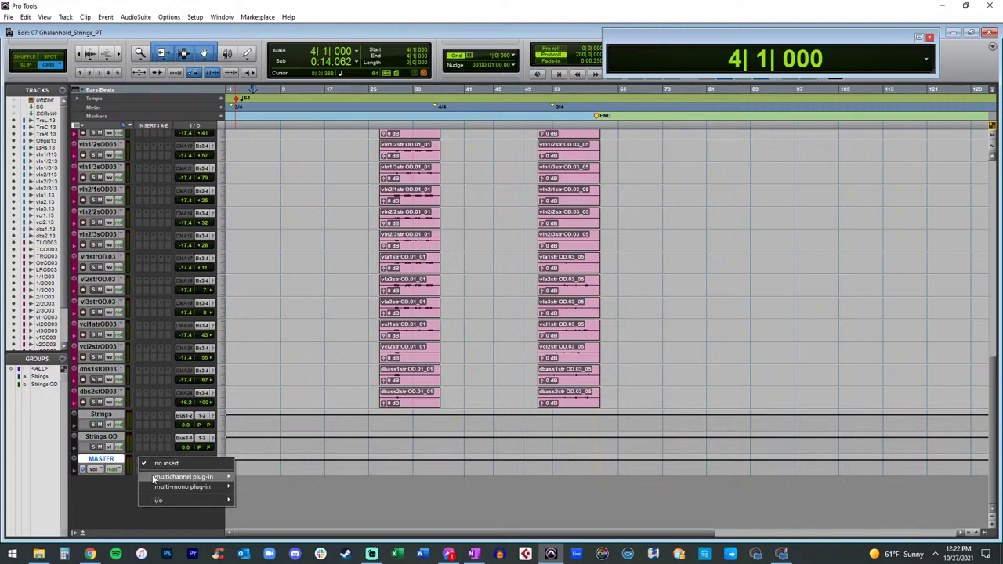
pyautogui.moveTo(157, 477)
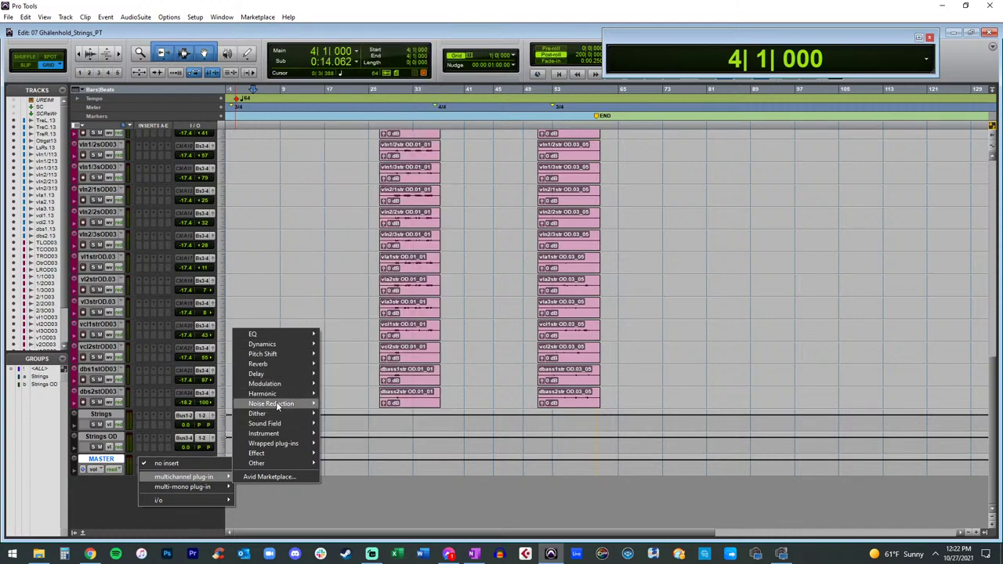
pyautogui.moveTo(271, 364)
pyautogui.click(340, 367)
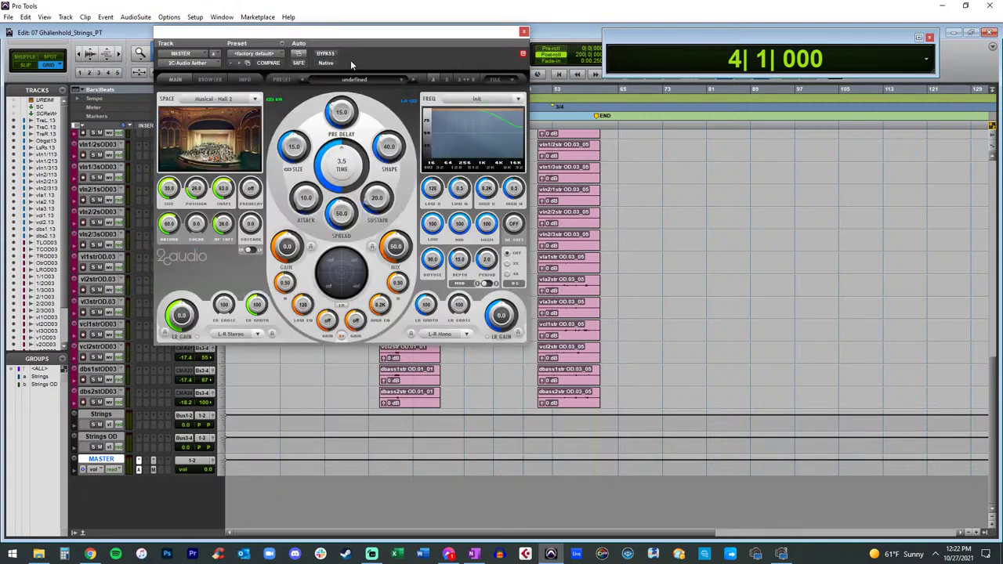
pyautogui.moveTo(354, 43); pyautogui.dragTo(312, 84)
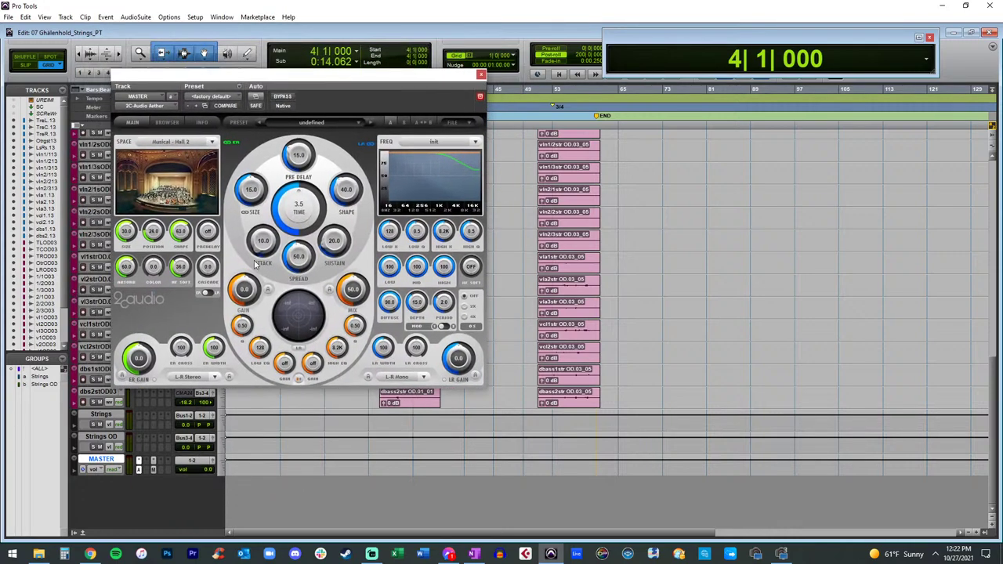
# Step: Lower the Aether reverb's Mix amount and close the plug-in window
pyautogui.doubleClick(359, 295)
pyautogui.write('100')
pyautogui.press('Return')
pyautogui.moveTo(362, 290); pyautogui.dragTo(362, 329)
pyautogui.click(480, 76)
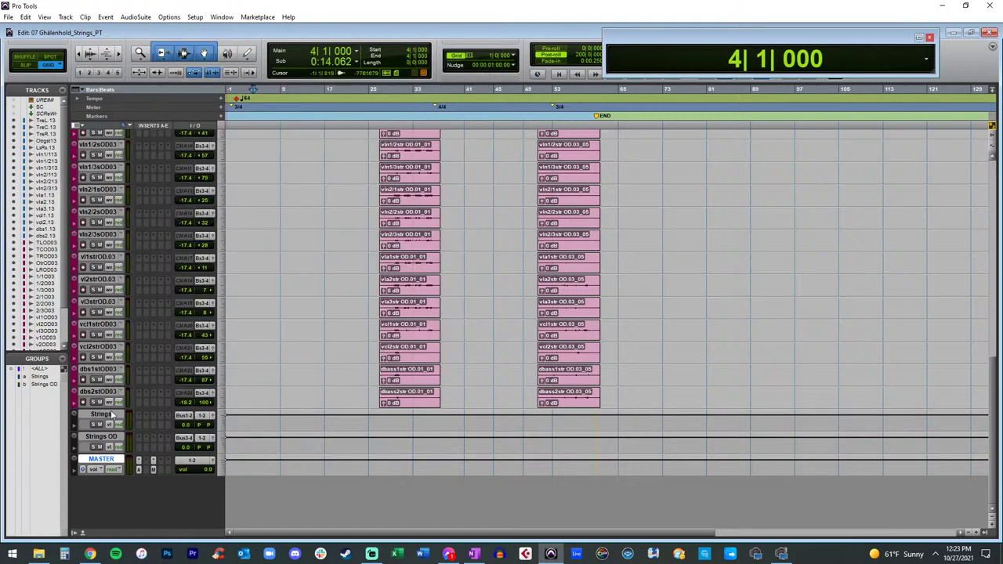
# Step: Insert the multichannel L1 limiter (stereo) in the MASTER track's second insert slot and close its plug-in window
pyautogui.click(141, 464)
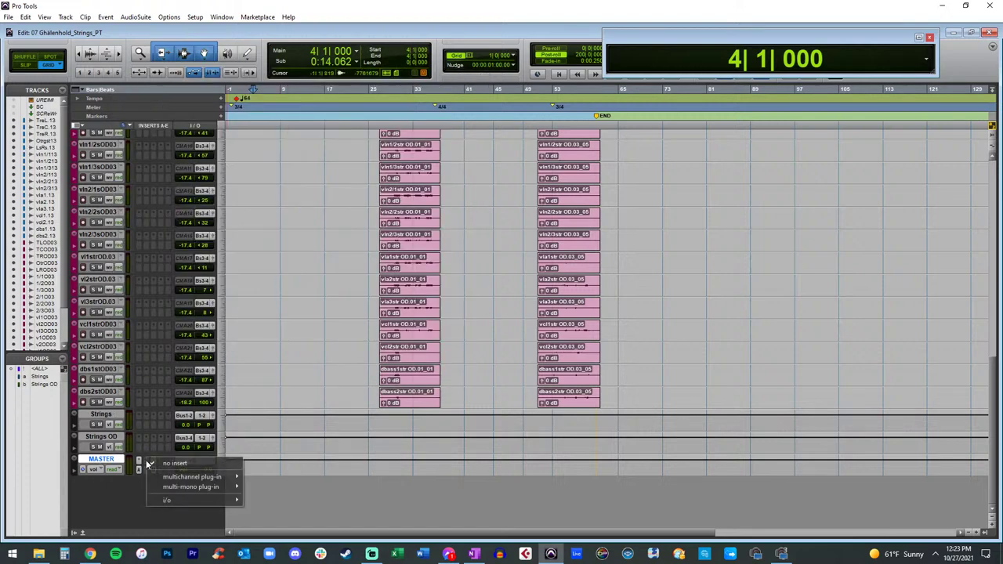
pyautogui.moveTo(191, 476)
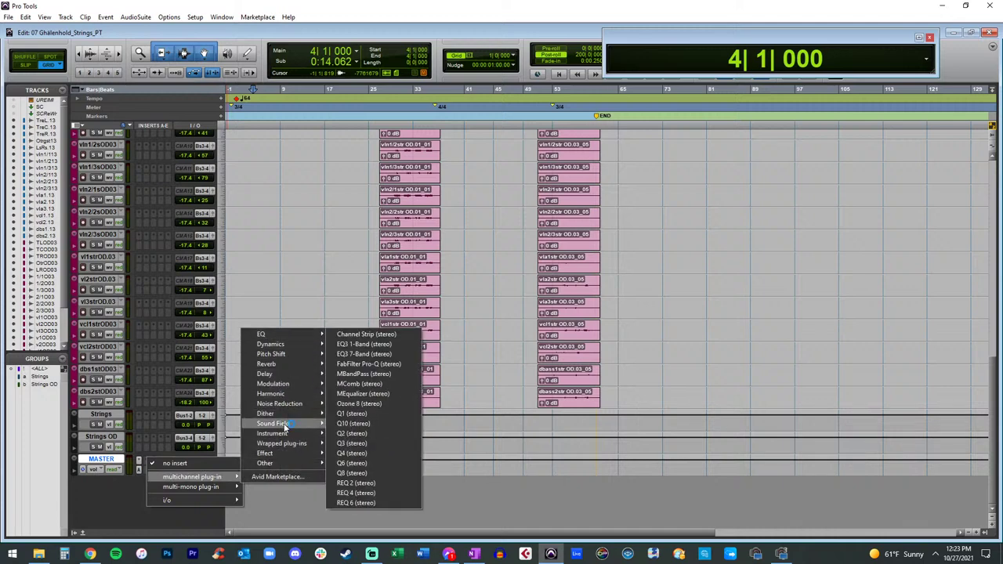
pyautogui.moveTo(280, 346)
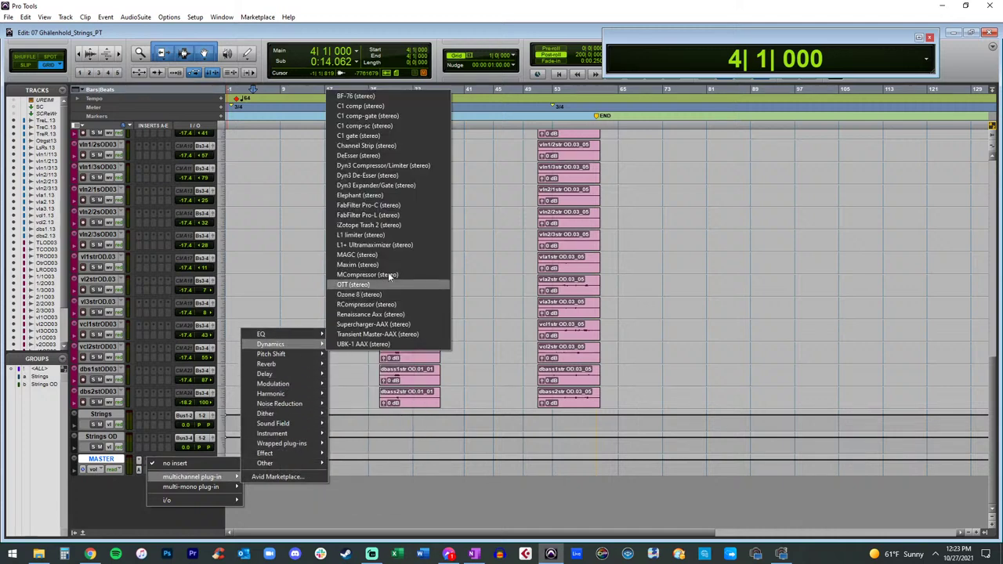
pyautogui.click(363, 234)
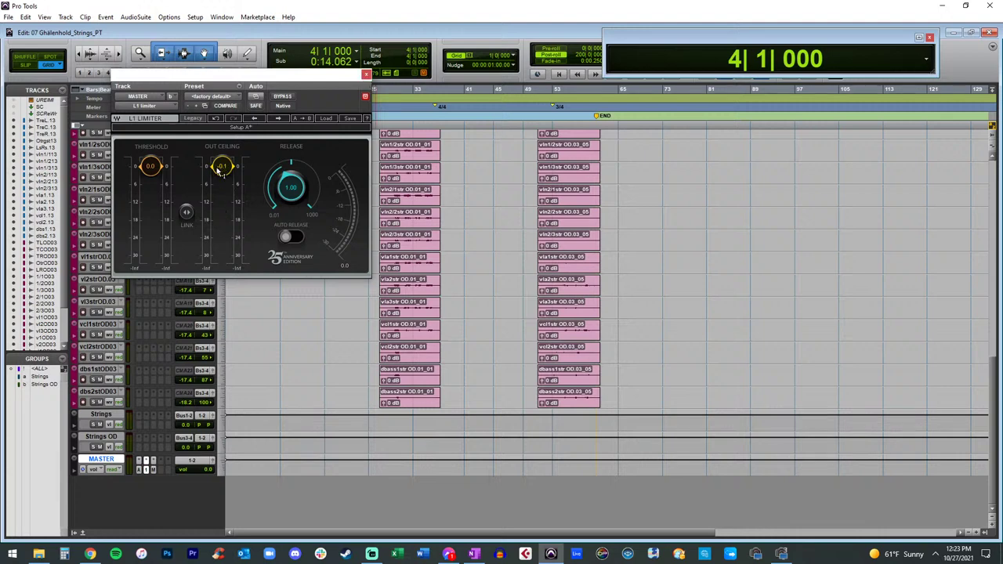
pyautogui.click(366, 74)
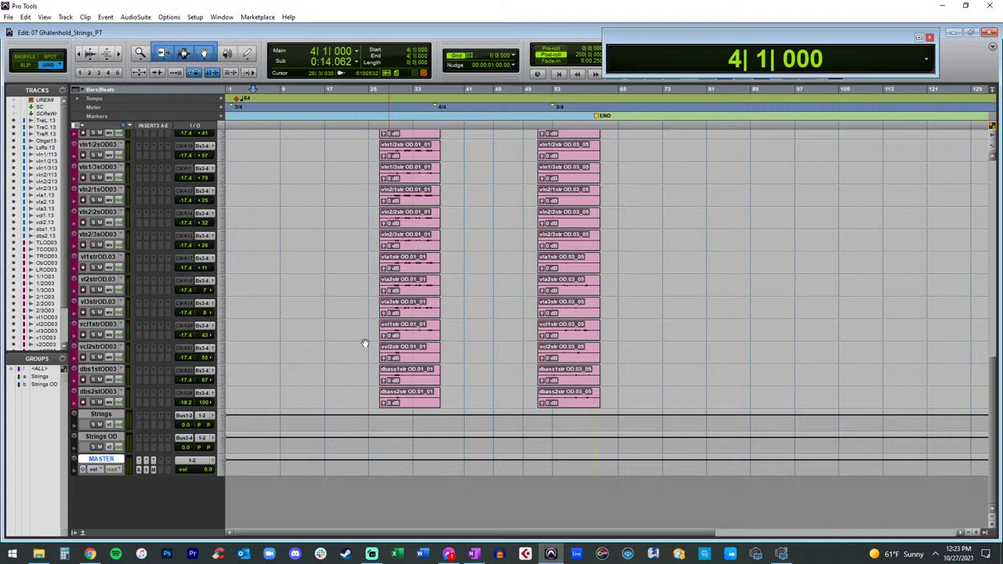
# Step: Return the edit cursor to the start of the session
pyautogui.click(268, 328)
pyautogui.press('Return')
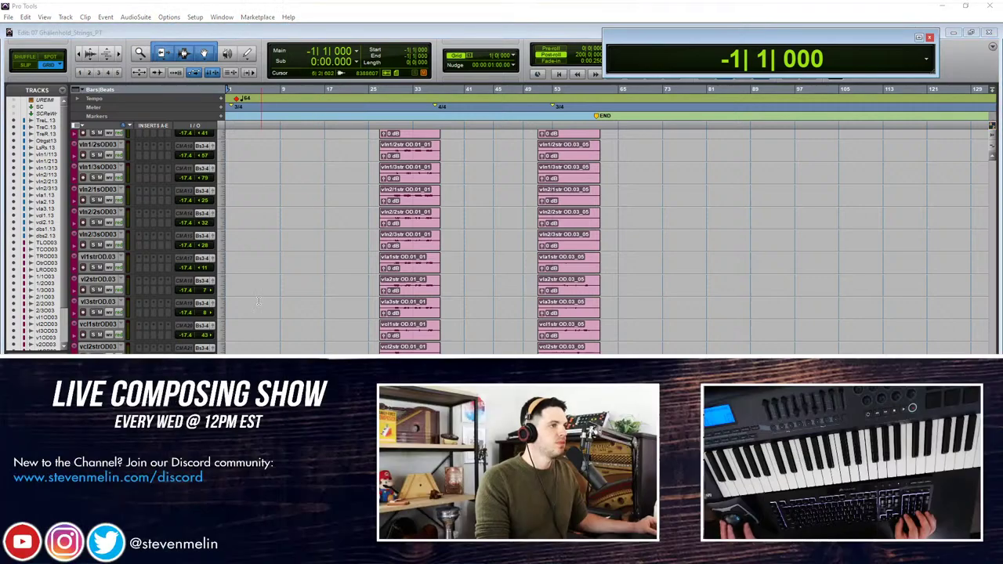
# Step: Enable the Strings and Strings OD edit groups so that edits apply to every track in each group
pyautogui.click(264, 88)
pyautogui.scroll(6, 275, 316)
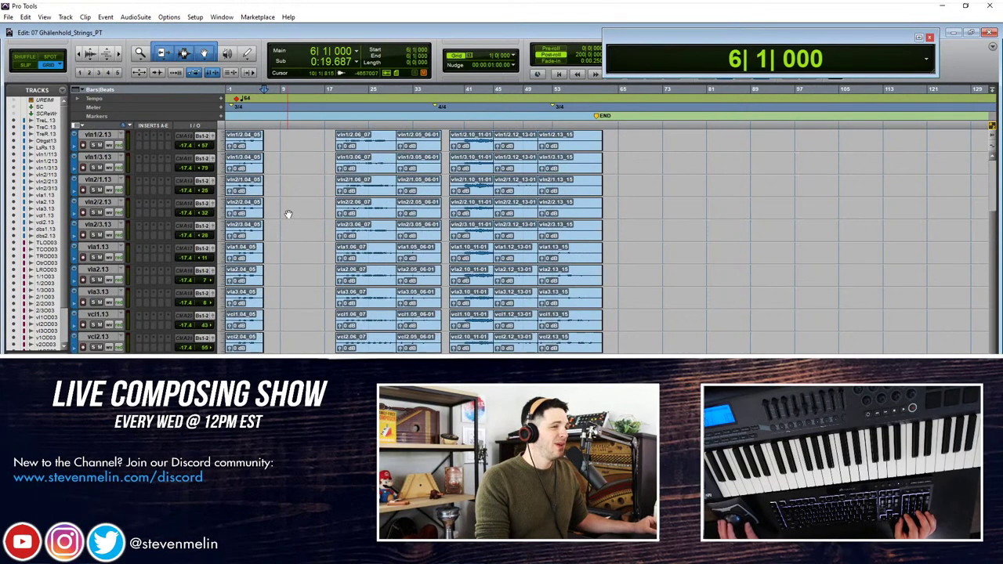
pyautogui.hotkey('ctrl', ']')
pyautogui.hotkey('ctrl', ']')
pyautogui.hotkey('ctrl', ']')
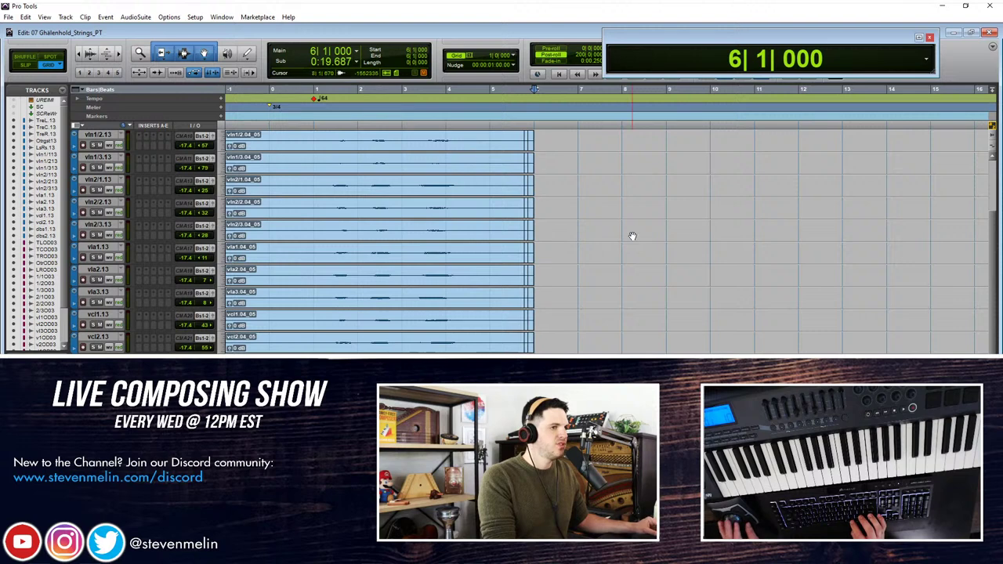
pyautogui.scroll(3, 378, 212)
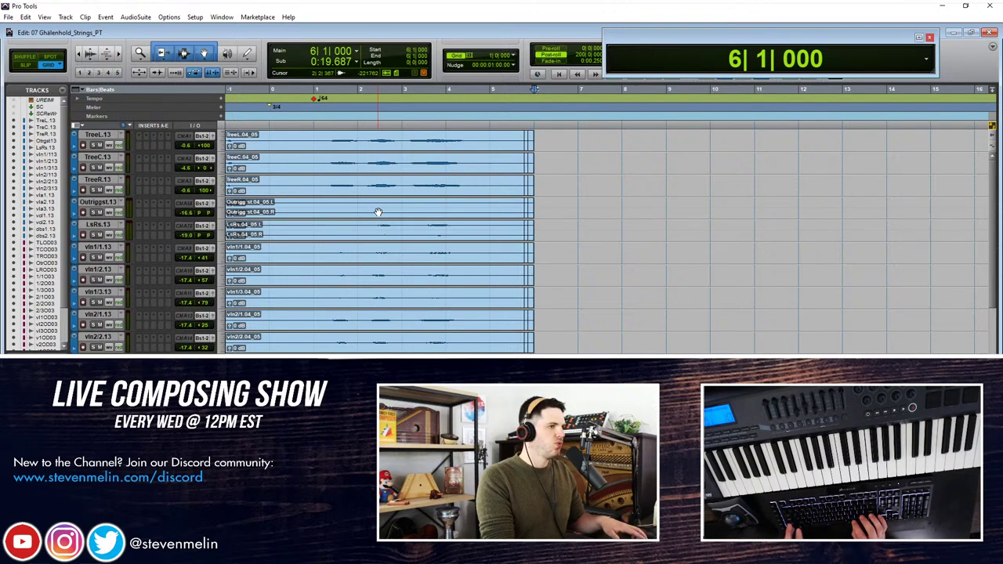
pyautogui.scroll(-2, 355, 207)
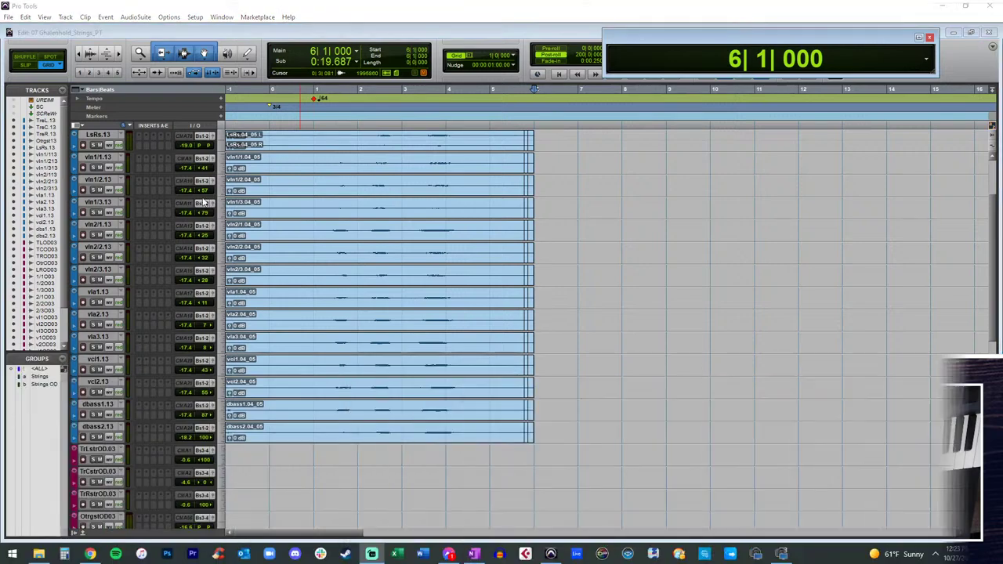
pyautogui.click(37, 379)
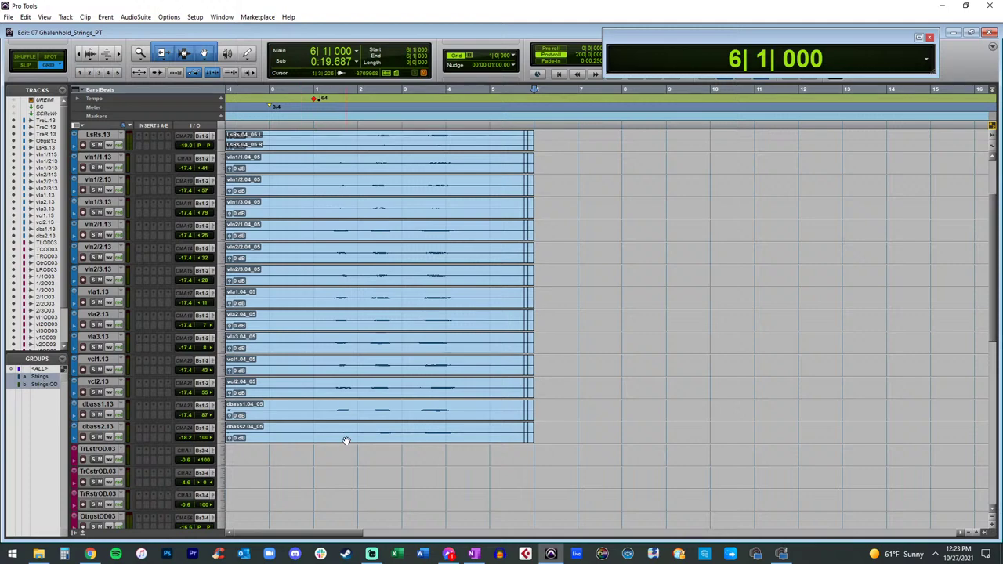
# Step: Check the grouped editing by selecting the first Strings OD clips, and return the cursor to the session start
pyautogui.press('Return')
pyautogui.scroll(2, 349, 423)
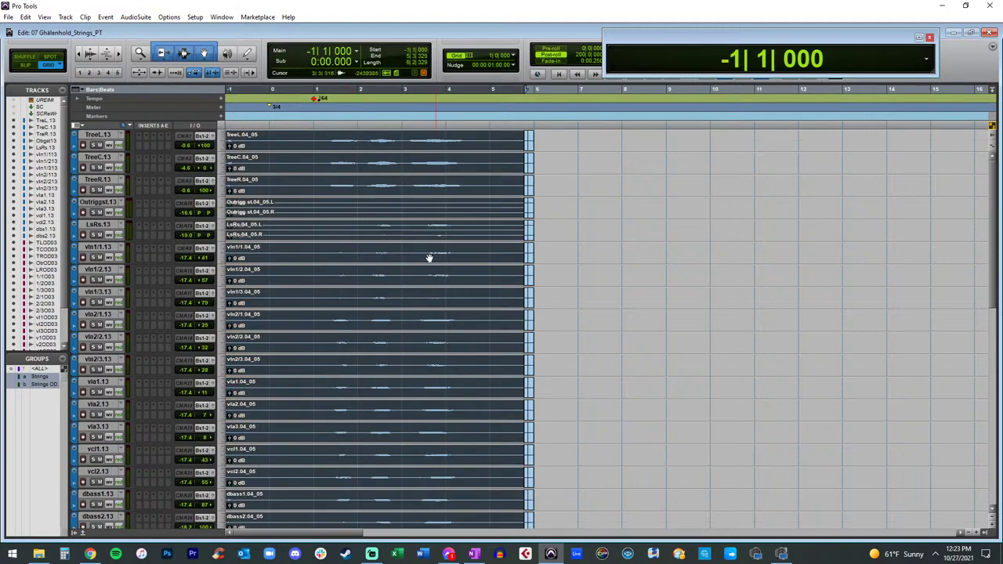
pyautogui.scroll(-7, 429, 258)
pyautogui.press('r')
pyautogui.press('r')
pyautogui.press('r')
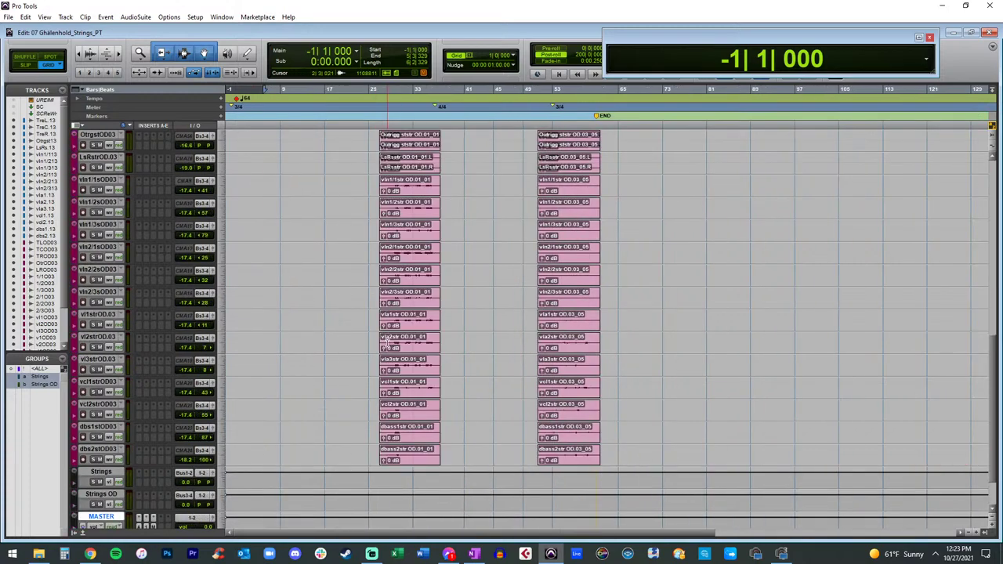
pyautogui.hotkey('ctrl', ']')
pyautogui.click(592, 264)
pyautogui.scroll(2, 591, 264)
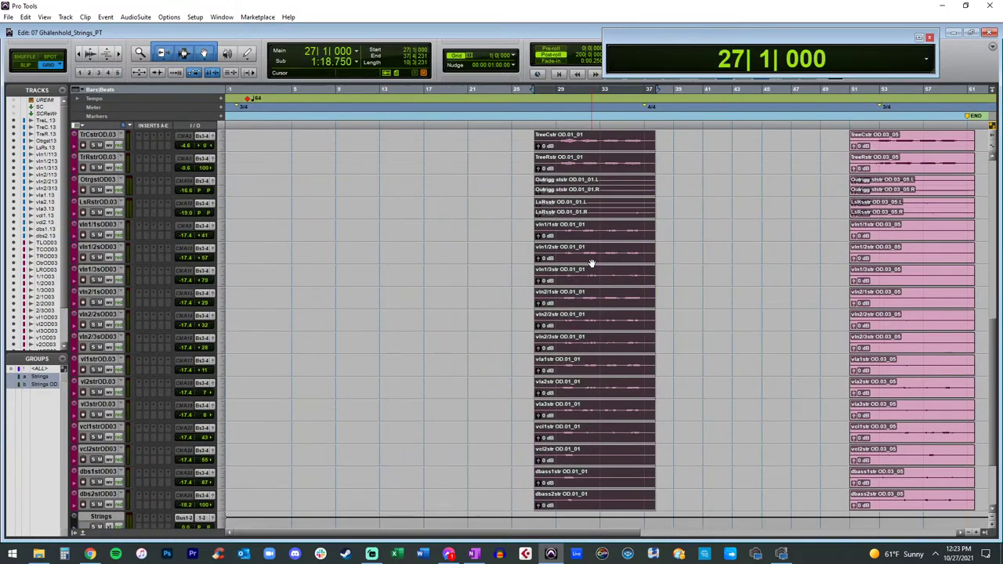
pyautogui.scroll(5, 333, 241)
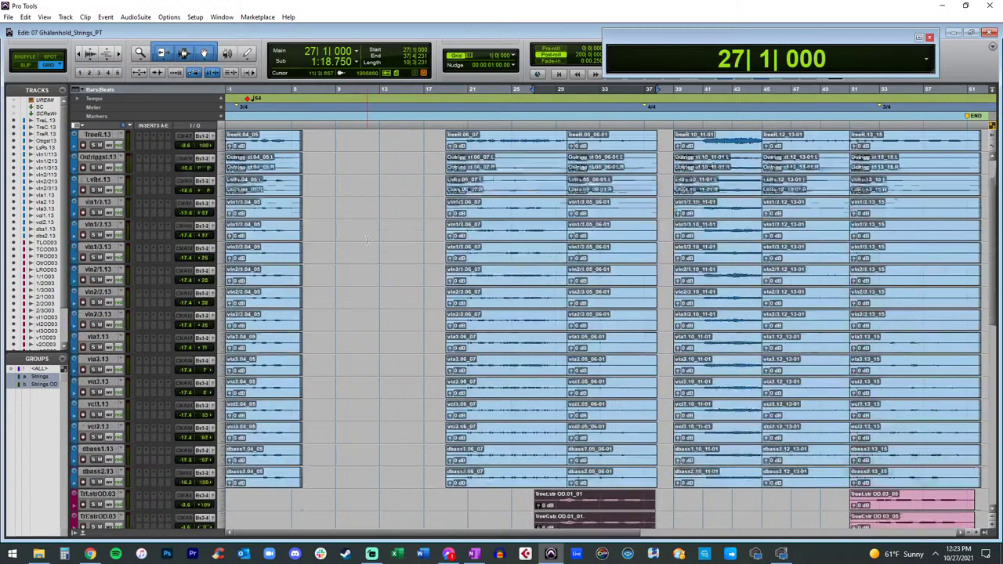
pyautogui.press('Return')
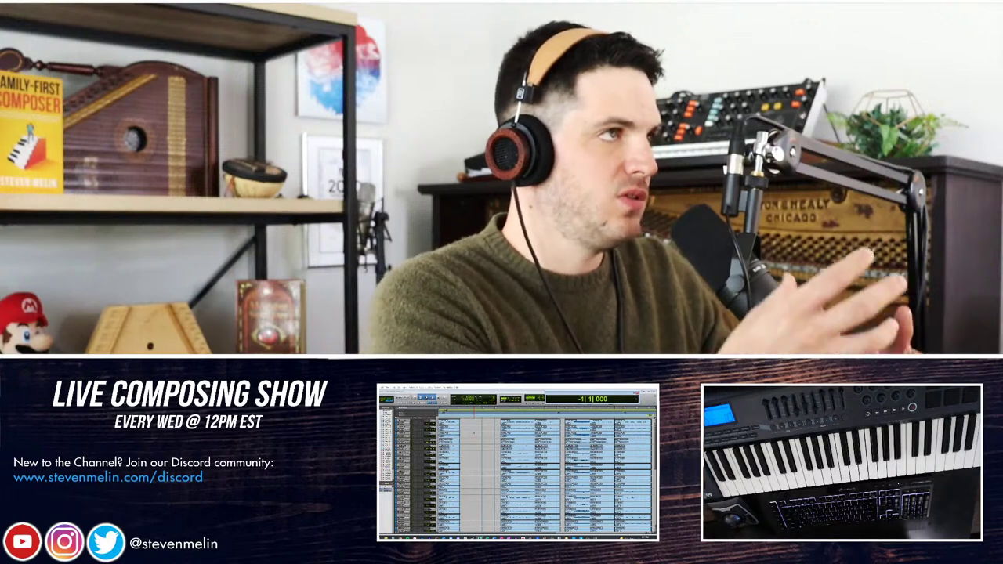
# Step: Trim the start of the first Strings clips on all grouped tracks to bar 1
pyautogui.click(472, 429)
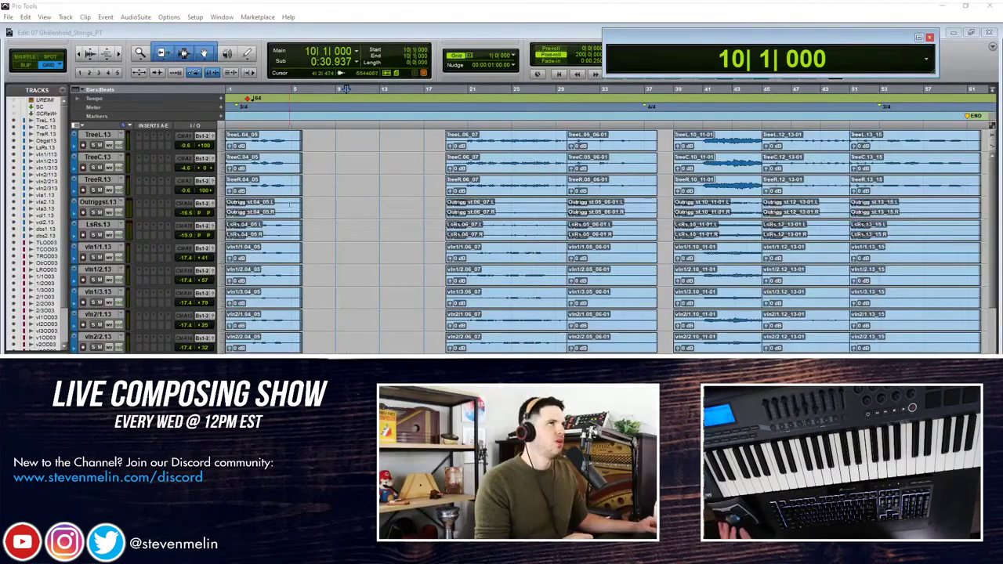
pyautogui.hscroll(3, 348, 222)
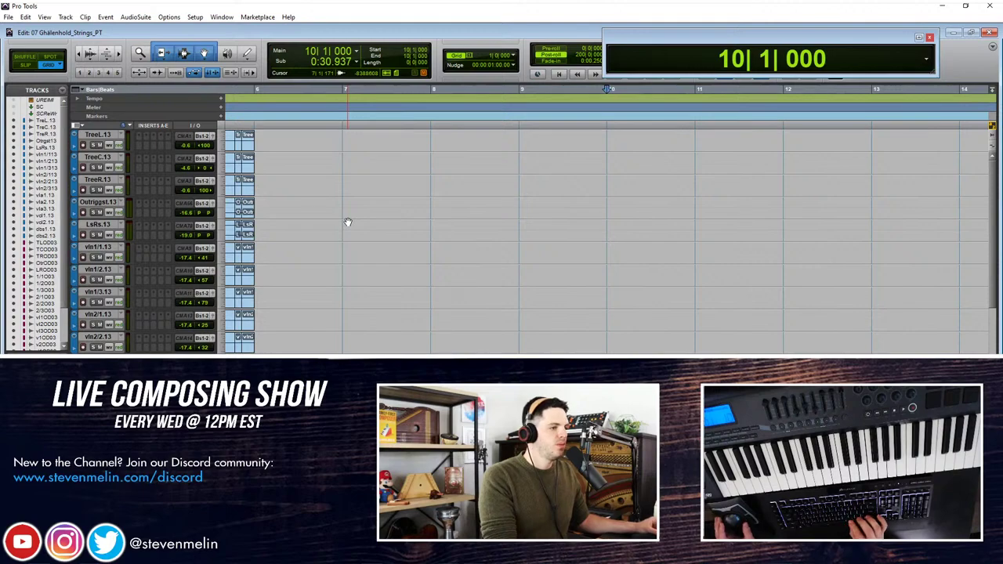
pyautogui.hotkey('ctrl', ']')
pyautogui.hotkey('ctrl', ']')
pyautogui.press('Return')
pyautogui.hotkey('ctrl', '[')
pyautogui.hotkey('ctrl', '[')
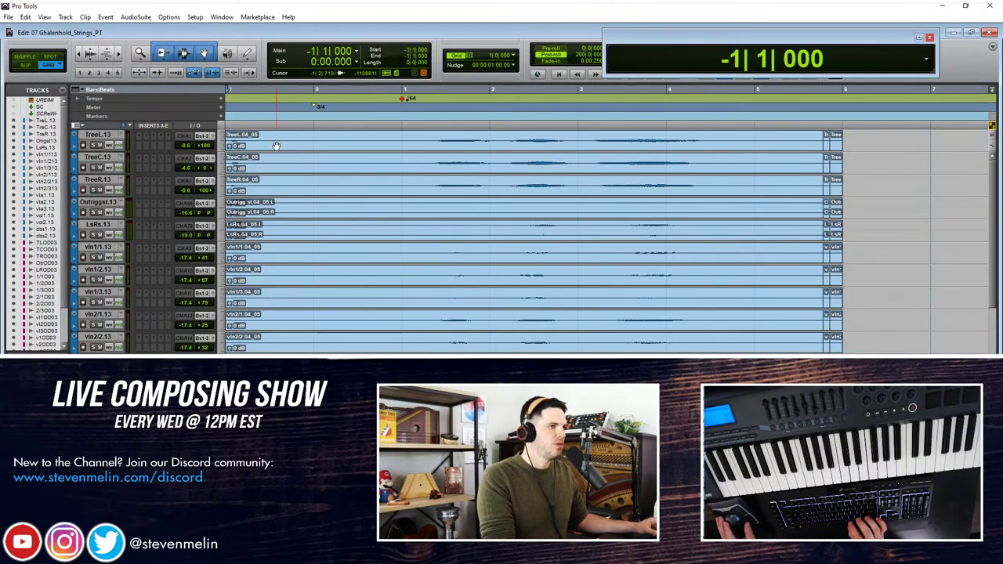
pyautogui.moveTo(232, 141); pyautogui.dragTo(360, 152)
# Step: Switch to Slip edit mode and trim the first Strings clips' start to about bar 1 beat 2
pyautogui.press('F2')
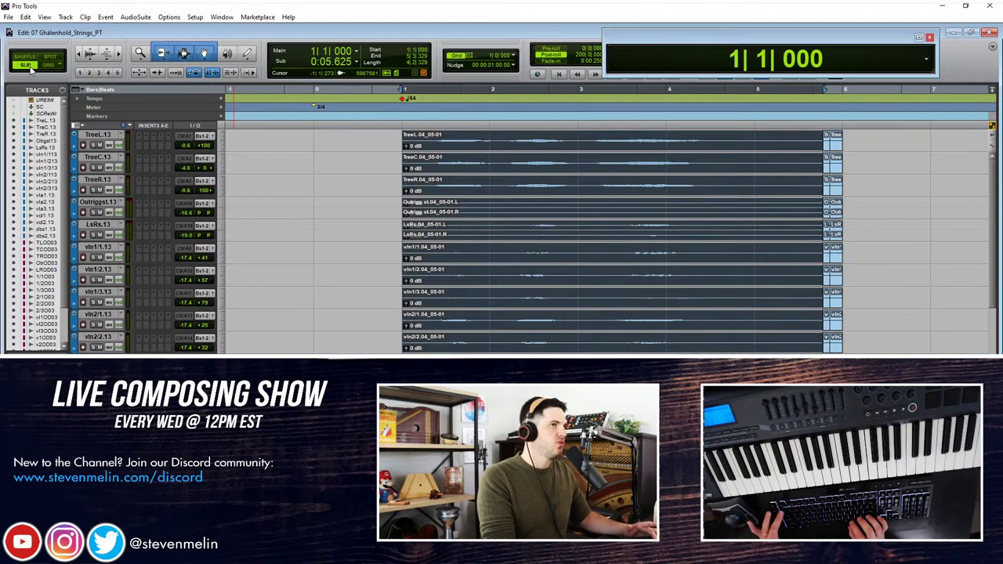
pyautogui.press('F3')
pyautogui.press('F1')
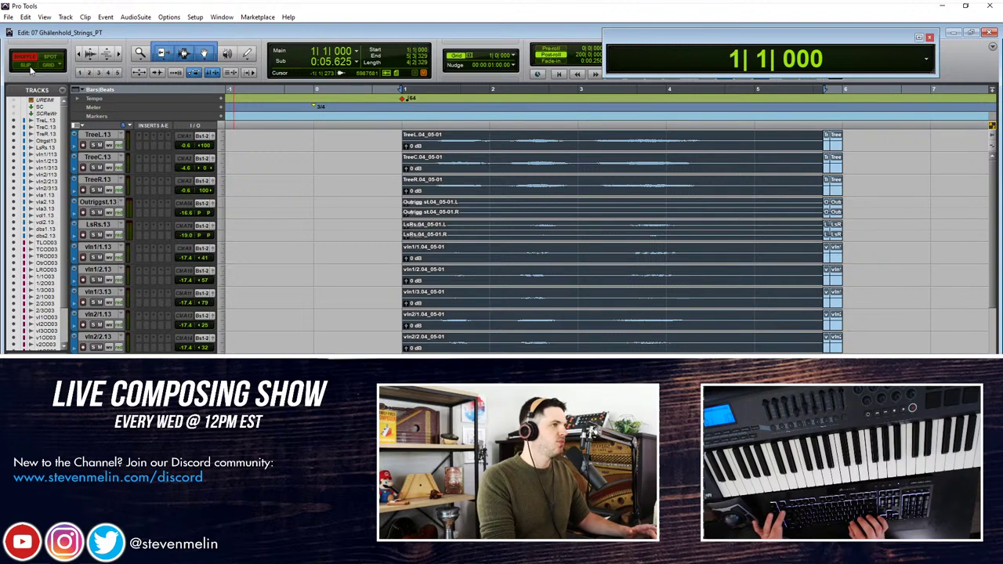
pyautogui.press('`')
pyautogui.press('`')
pyautogui.press('`')
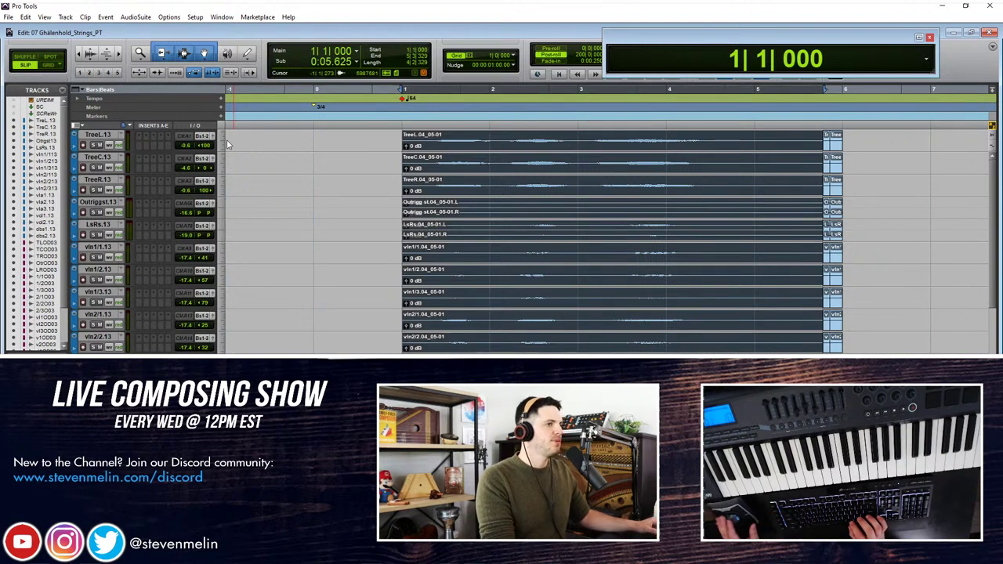
pyautogui.click(364, 140)
pyautogui.moveTo(405, 143)
pyautogui.mouseDown()
pyautogui.moveTo(441, 142)
pyautogui.moveTo(420, 139)
pyautogui.mouseUp()
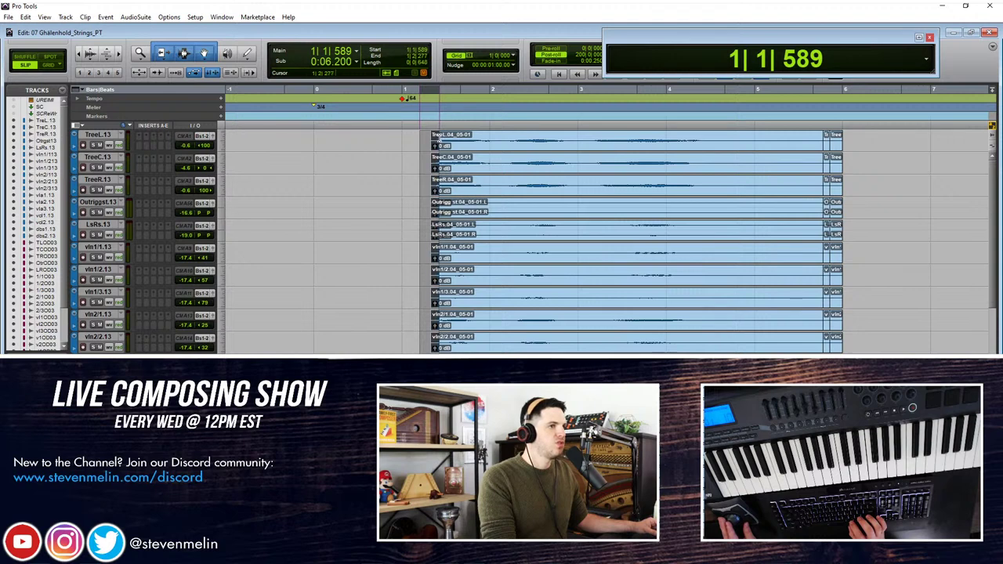
# Step: Create a short fade-in on the first Strings clips and review its S-Curve, Equal Power settings
pyautogui.moveTo(439, 139); pyautogui.dragTo(441, 138)
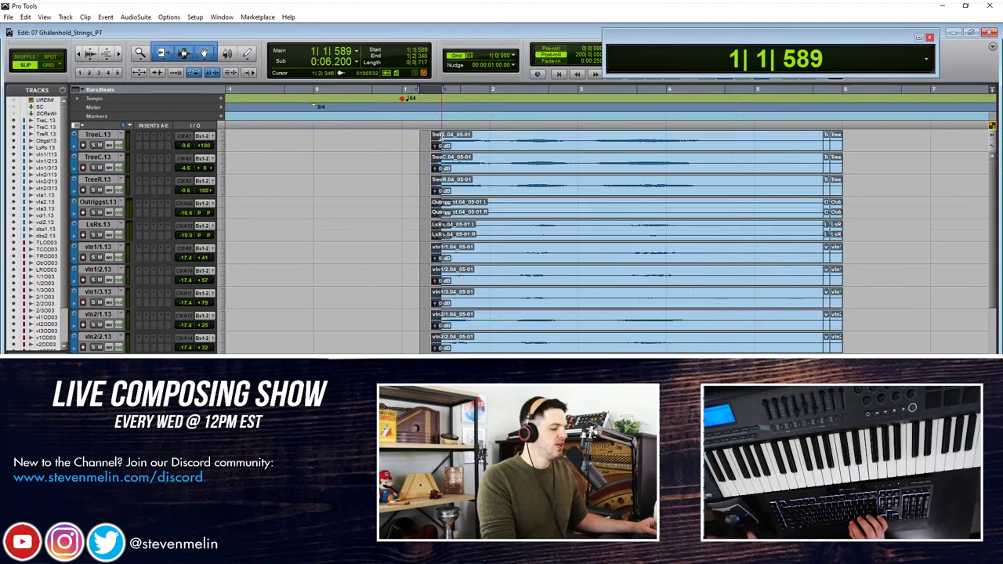
pyautogui.press('f')
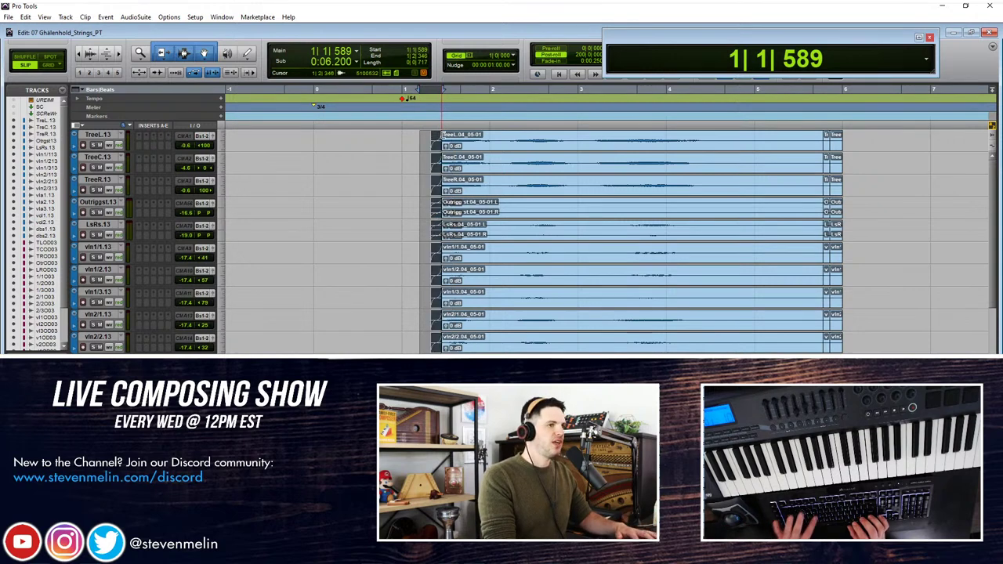
pyautogui.doubleClick(435, 145)
pyautogui.moveTo(470, 120); pyautogui.dragTo(220, 70)
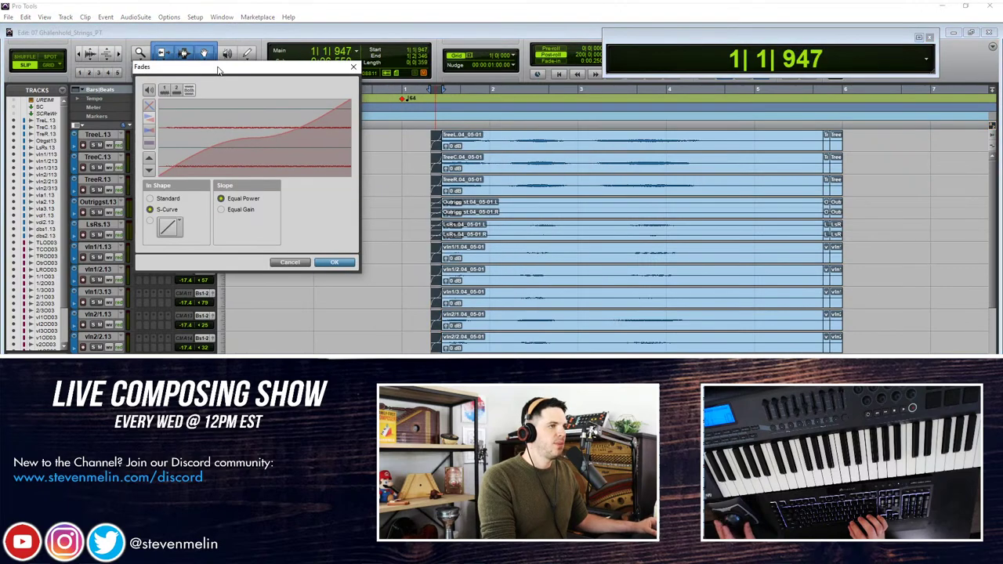
pyautogui.click(329, 263)
# Step: Play back the beginning of the first Strings clips to audition the fade-in
pyautogui.click(408, 139)
pyautogui.moveTo(421, 137); pyautogui.dragTo(507, 139)
pyautogui.click(381, 132)
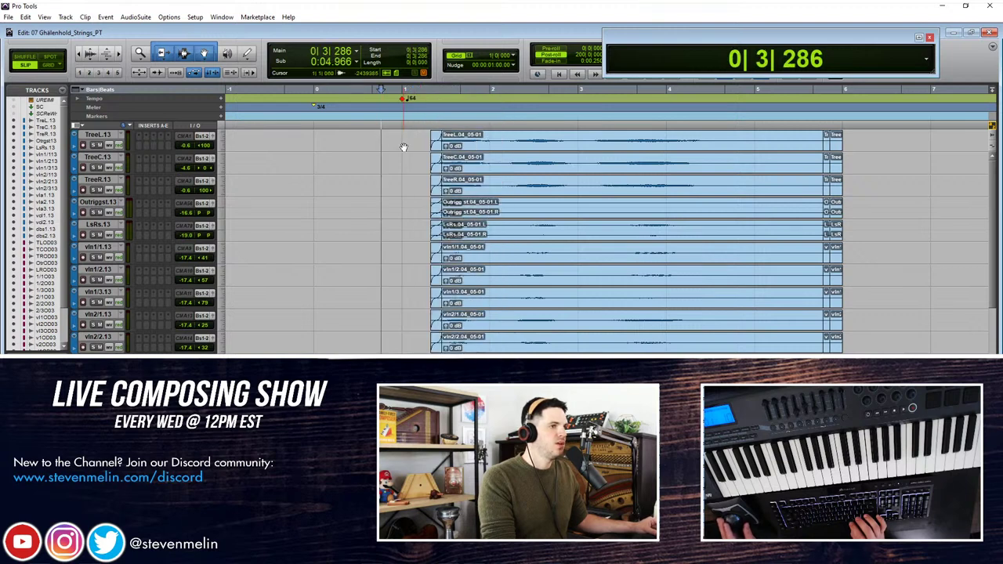
pyautogui.click(419, 139)
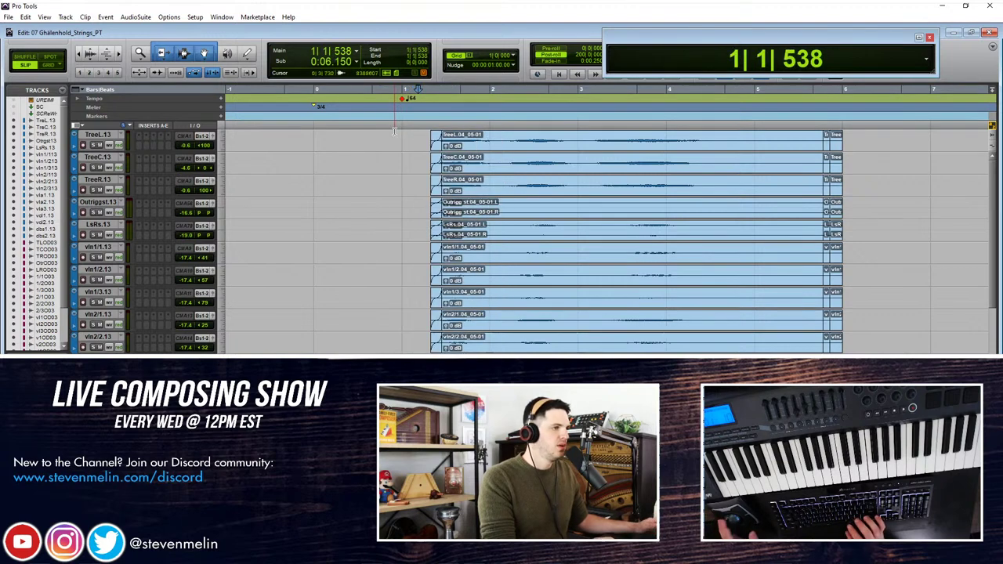
pyautogui.press('space')
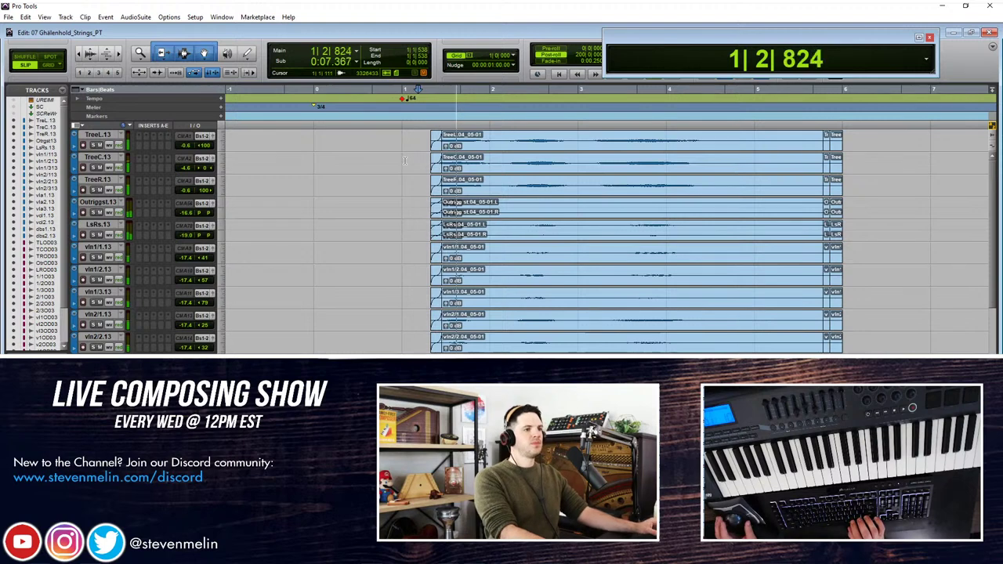
pyautogui.press('space')
# Step: Replace the fade-in on the first Strings clips with a longer one ending at about bar 1 beat 3, and audition it
pyautogui.click(436, 146)
pyautogui.press('Delete')
pyautogui.moveTo(424, 139); pyautogui.dragTo(470, 146)
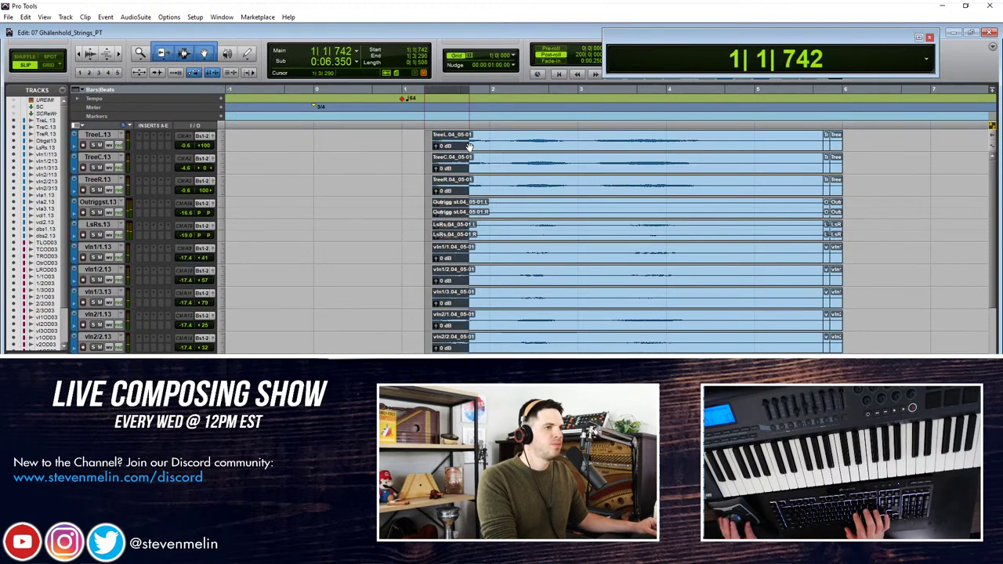
pyautogui.press('f')
pyautogui.click(416, 146)
pyautogui.press('space')
pyautogui.press('r')
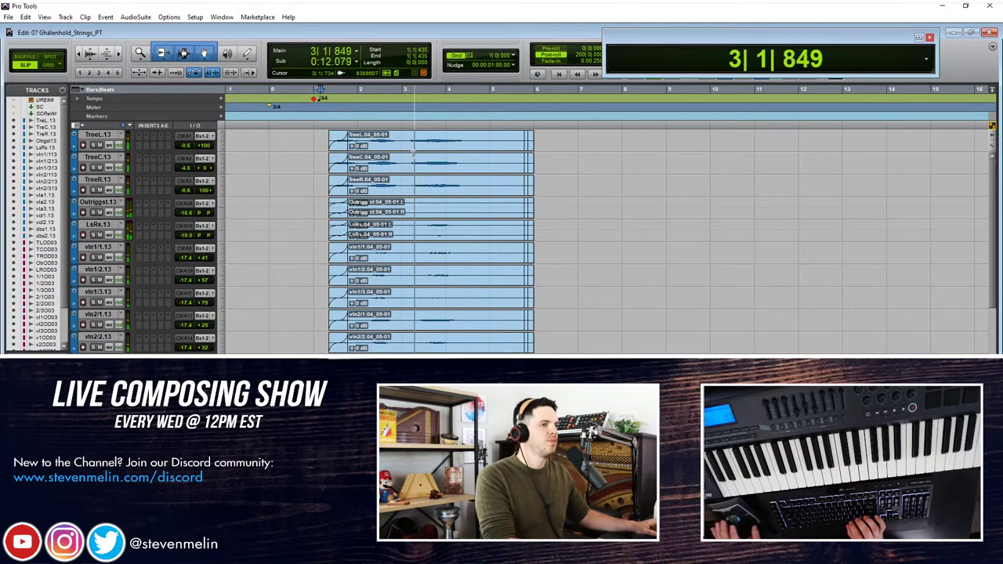
# Step: Delete the first Strings clips' tails after about bar 5 beat 2 and add a fade-out starting in bar 4
pyautogui.moveTo(534, 149); pyautogui.dragTo(503, 146)
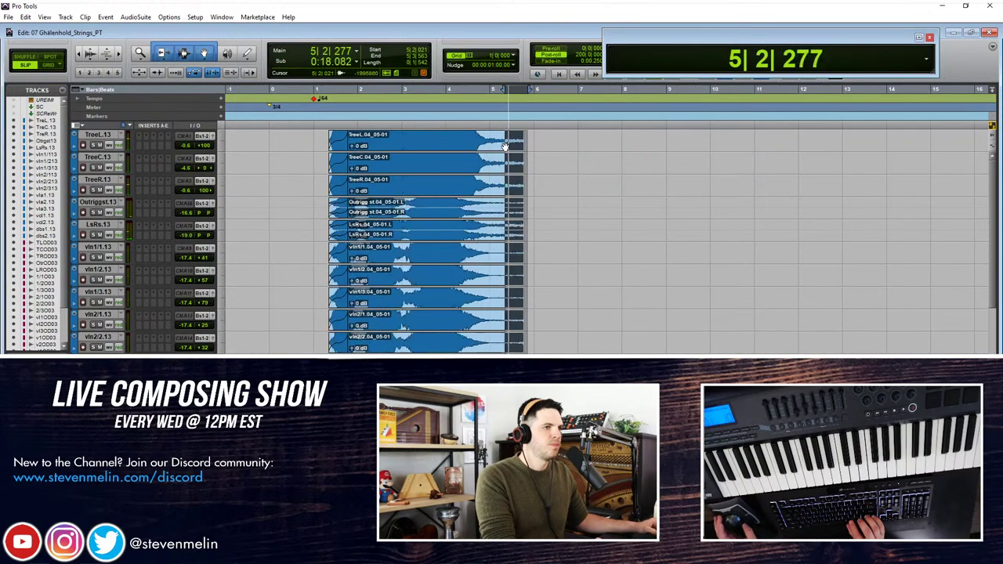
pyautogui.press('Delete')
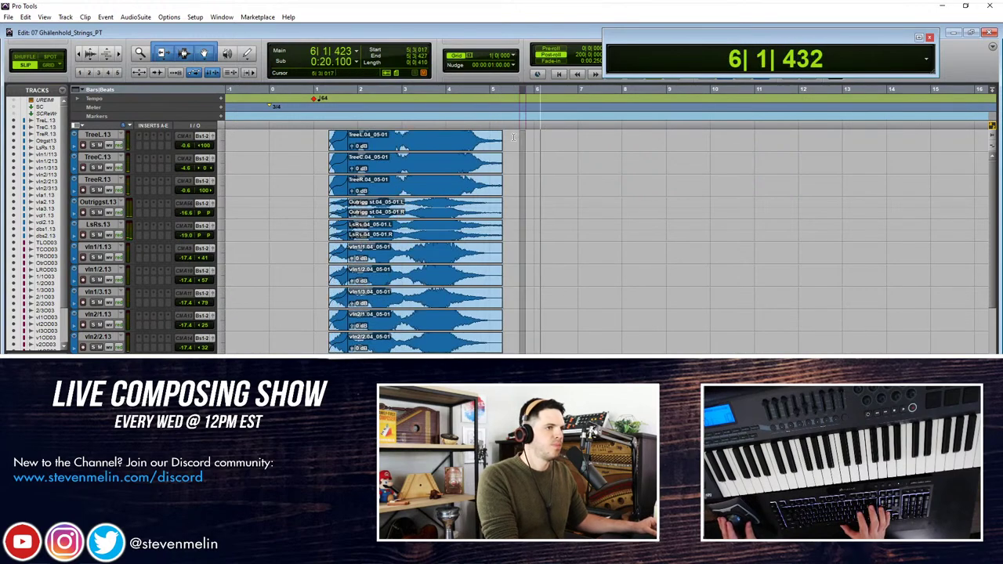
pyautogui.moveTo(527, 138); pyautogui.dragTo(483, 136)
pyautogui.press('f')
pyautogui.press('space')
# Step: Audition the ending of the first Strings clips with the fade-out, and lower the system volume slightly
pyautogui.click(448, 138)
pyautogui.press('space')
pyautogui.press('XF86AudioLowerVolume')
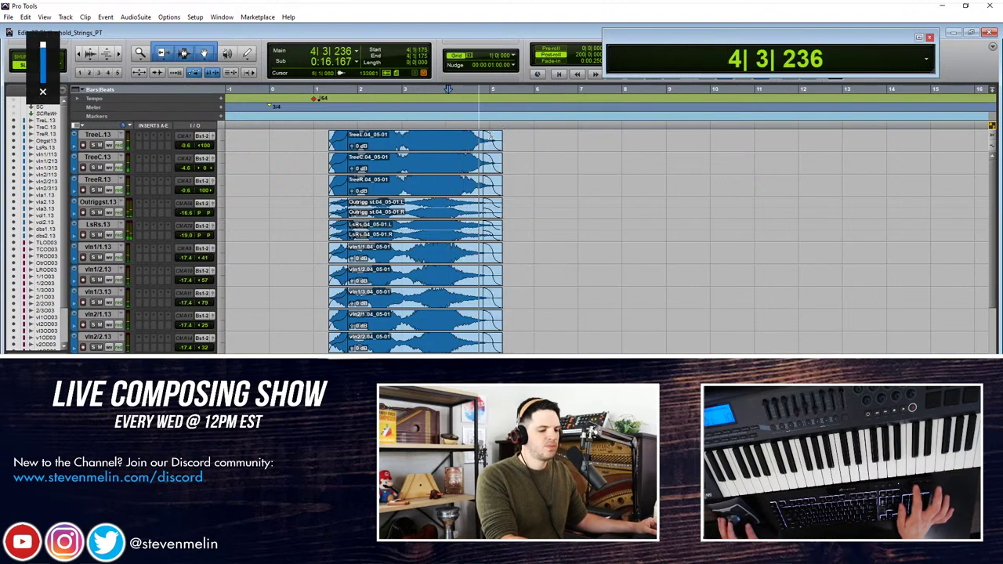
pyautogui.press('space')
pyautogui.press('space')
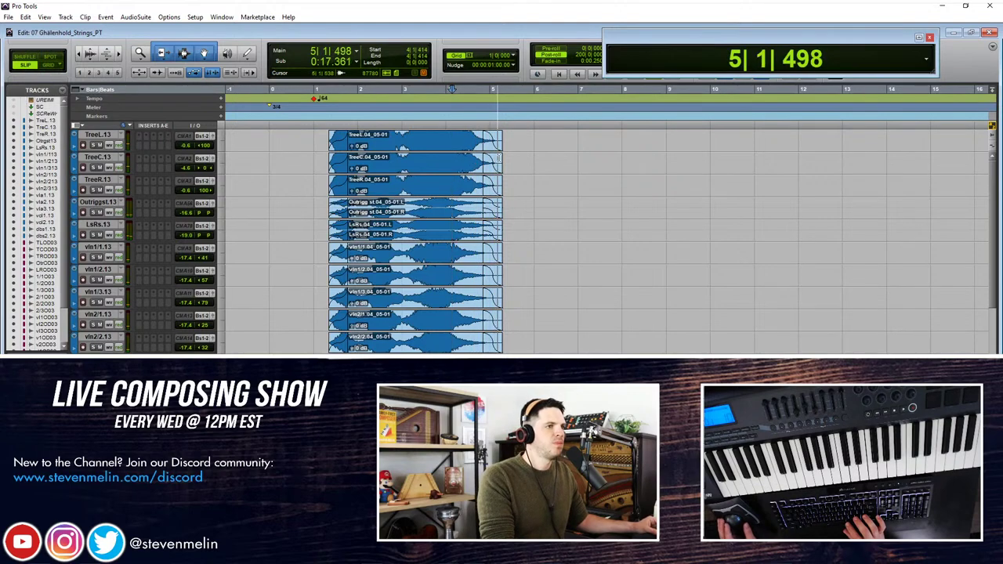
pyautogui.press('space')
# Step: Delete the lead-in of the next Strings clips, which begin near bar 19, up to about bar 20 beat 2
pyautogui.hscroll(10, 493, 153)
pyautogui.click(656, 142)
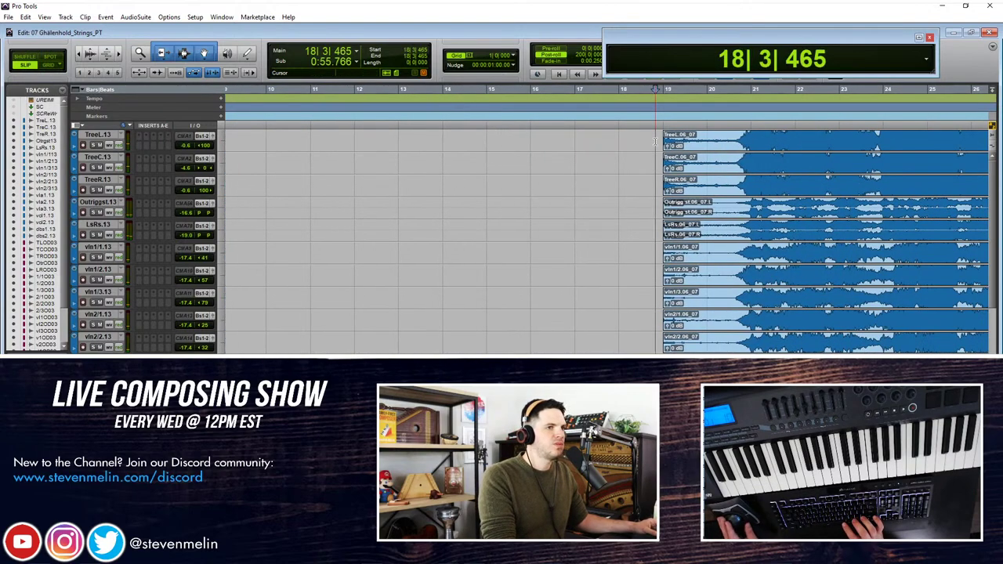
pyautogui.press('space')
pyautogui.hscroll(5, 588, 161)
pyautogui.scroll(-7, 586, 162)
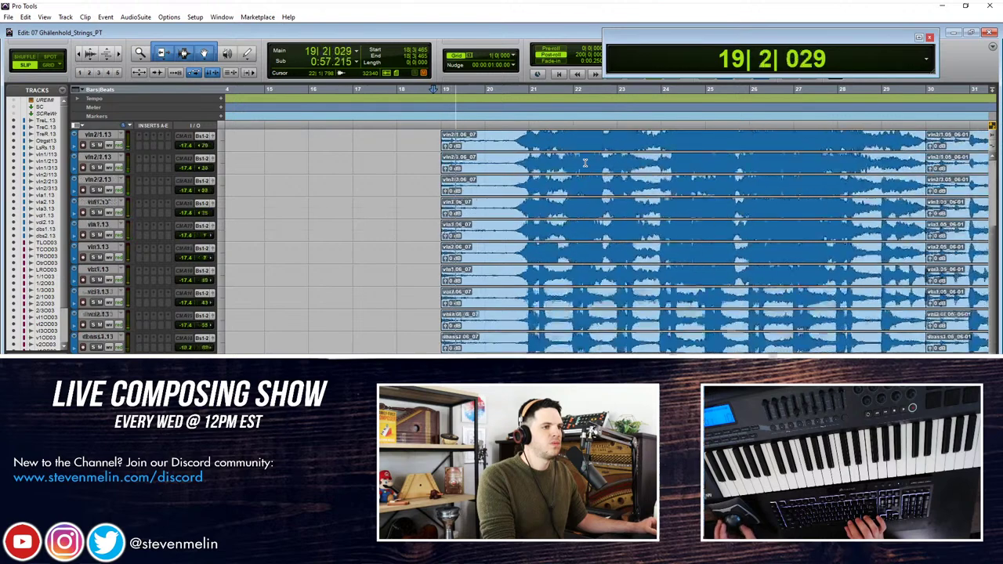
pyautogui.scroll(7, 584, 163)
pyautogui.press('space')
pyautogui.moveTo(434, 136); pyautogui.dragTo(518, 142)
pyautogui.press('Delete')
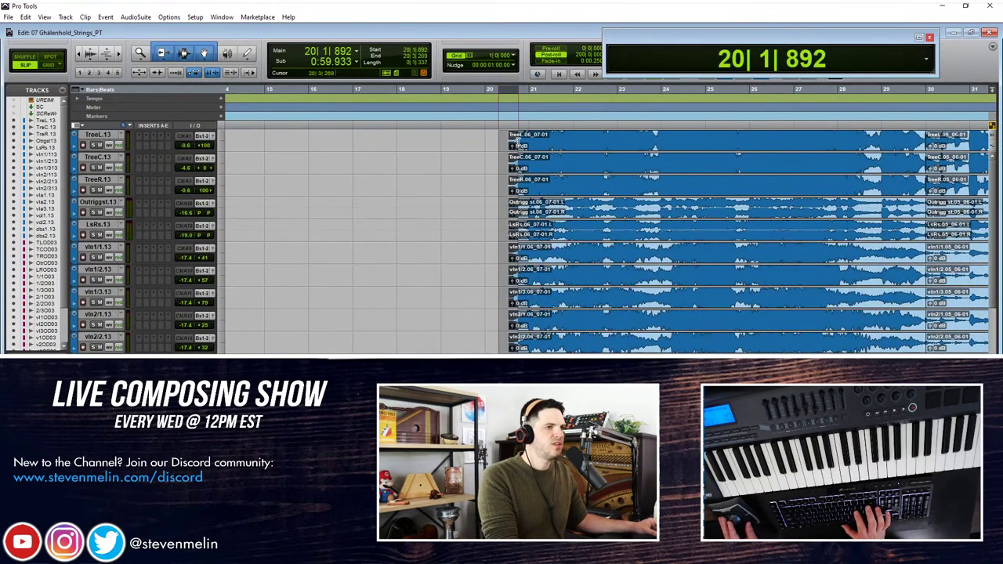
# Step: Add a short fade-in to the Strings clips starting in bar 20 and audition it
pyautogui.press('f')
pyautogui.click(496, 147)
pyautogui.press('space')
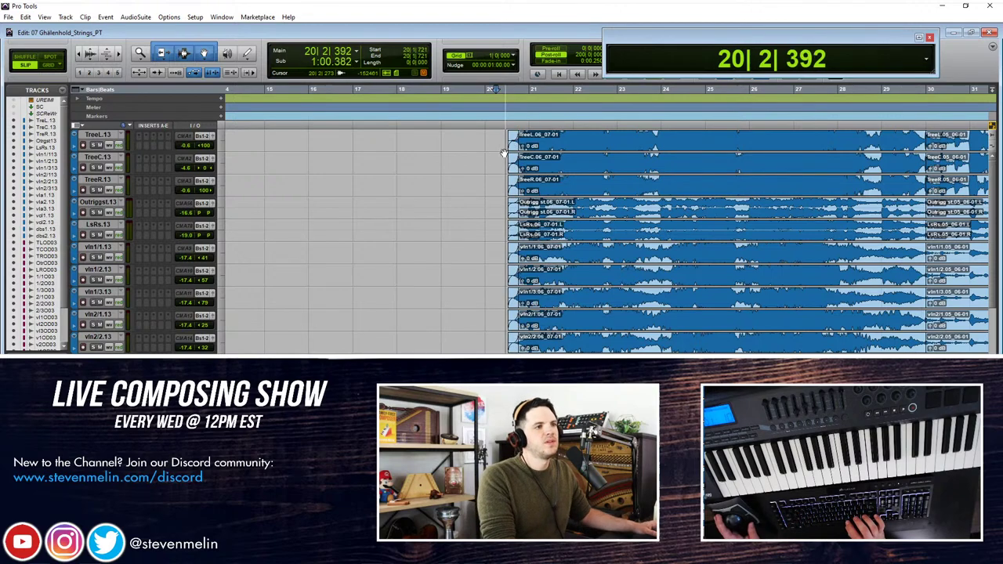
pyautogui.press('space')
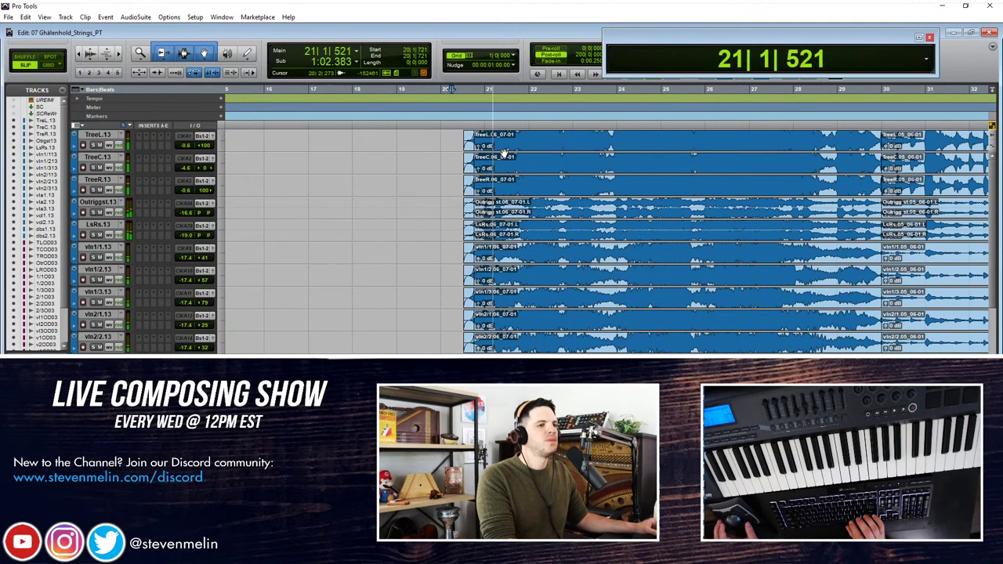
pyautogui.scroll(-7, 504, 152)
pyautogui.scroll(-2, 504, 152)
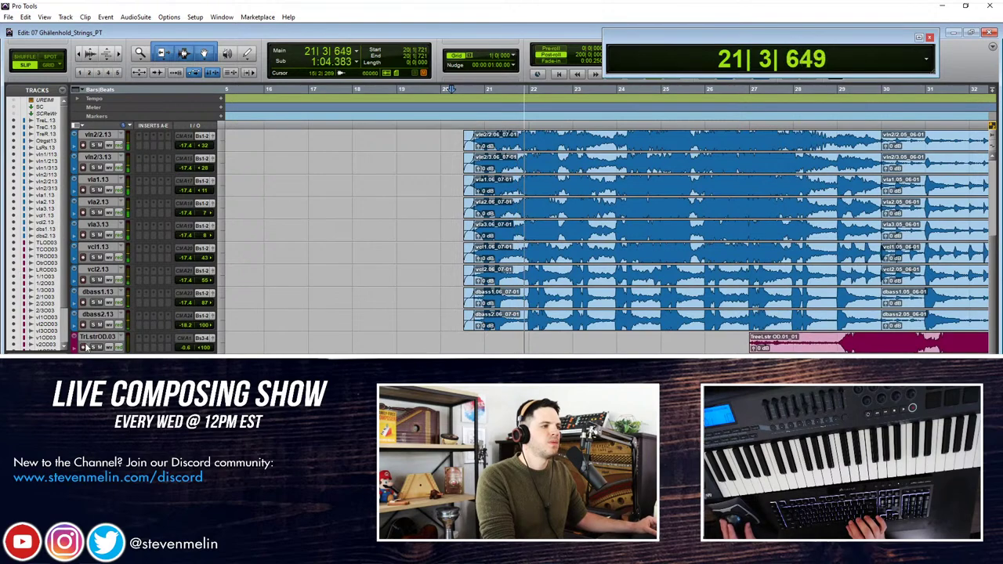
# Step: Crossfade the Strings clips across their junction at bar 30, from about bar 29 beat 2 to just past bar 30
pyautogui.scroll(9, 577, 231)
pyautogui.hscroll(3, 577, 230)
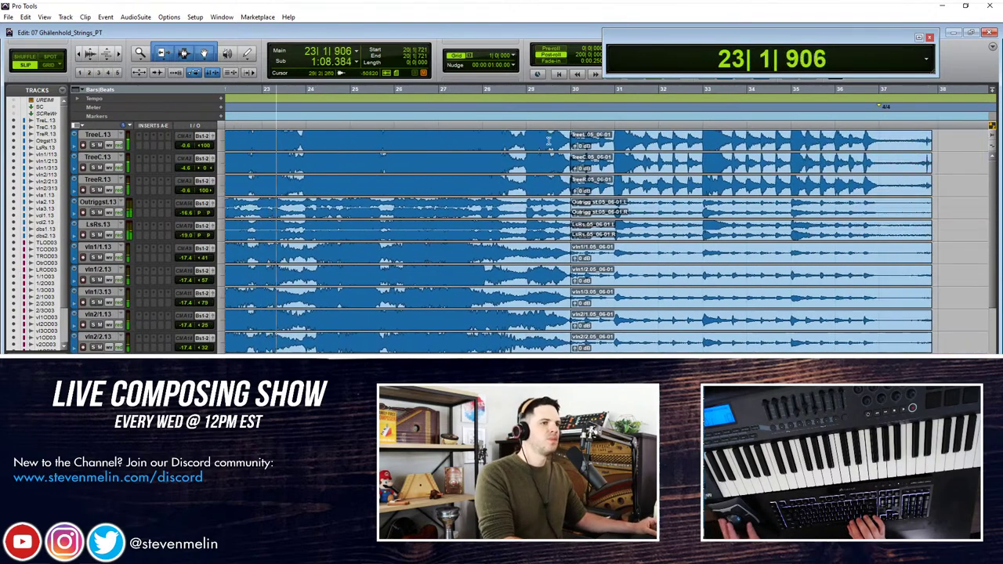
pyautogui.moveTo(552, 139); pyautogui.dragTo(587, 142)
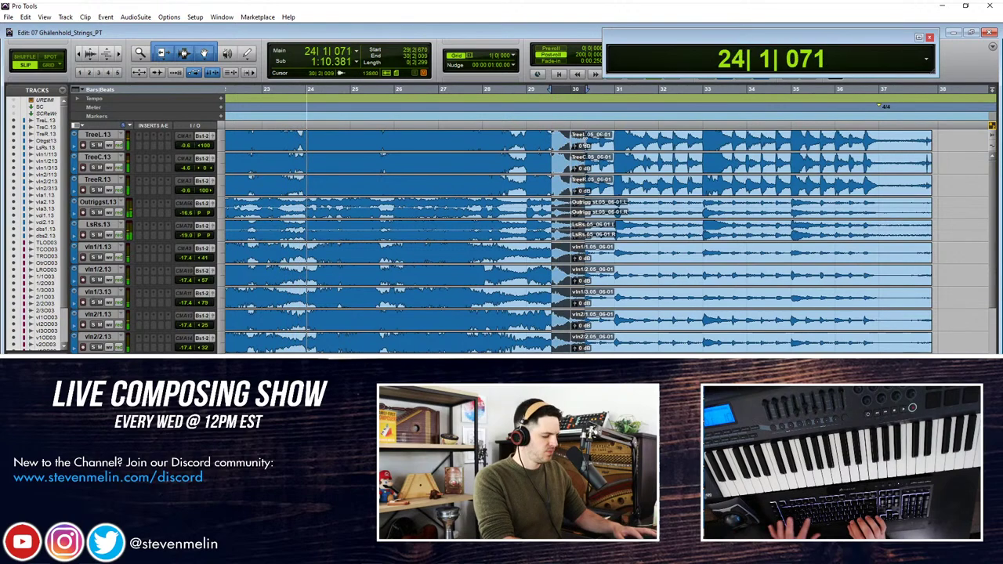
pyautogui.press('f')
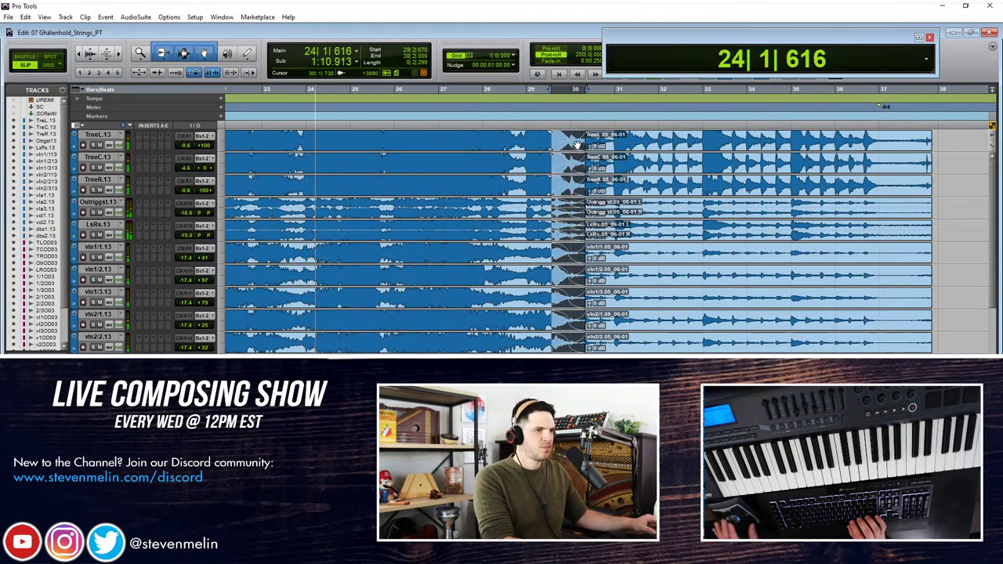
# Step: Audition the Strings crossfade around bar 30 from several points between about bars 27 and 29
pyautogui.click(461, 132)
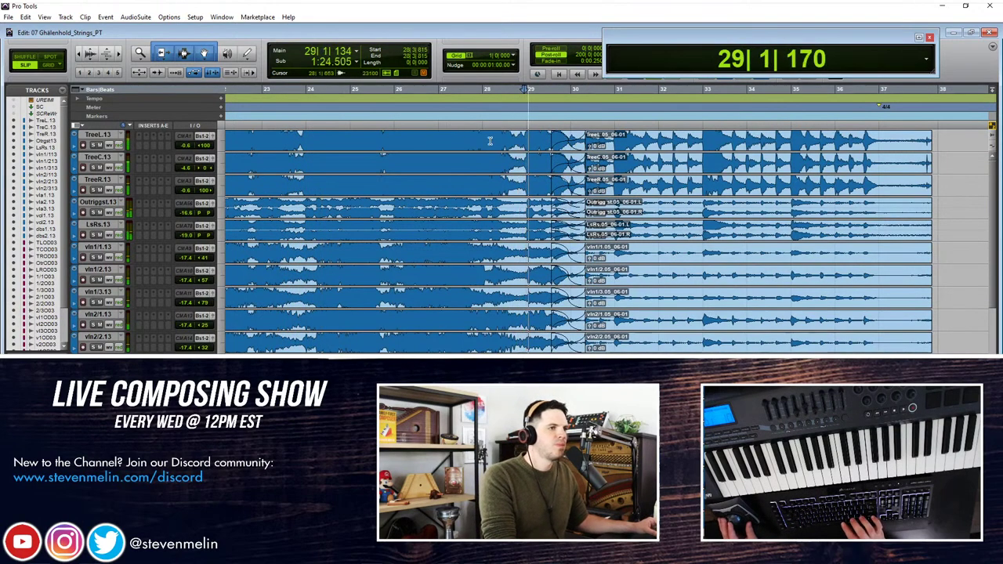
pyautogui.press('space')
pyautogui.hotkey('ctrl', 'alt', '[')
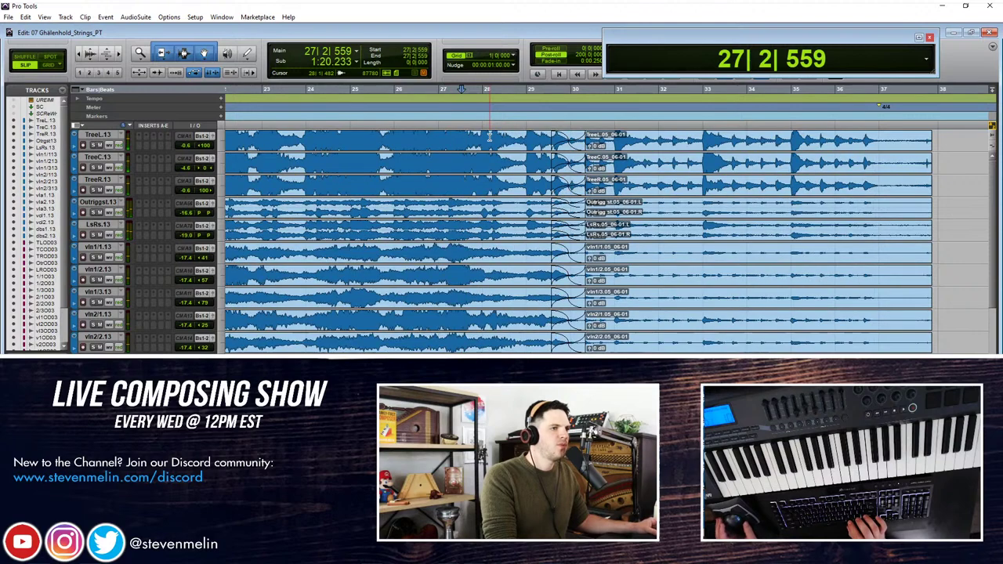
pyautogui.click(490, 135)
pyautogui.press('space')
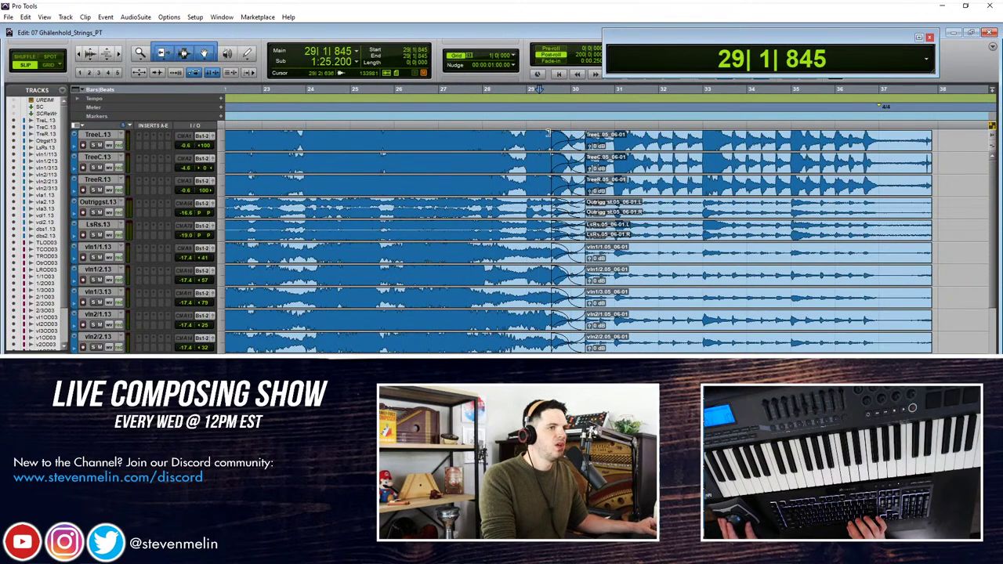
pyautogui.moveTo(525, 133); pyautogui.dragTo(588, 135)
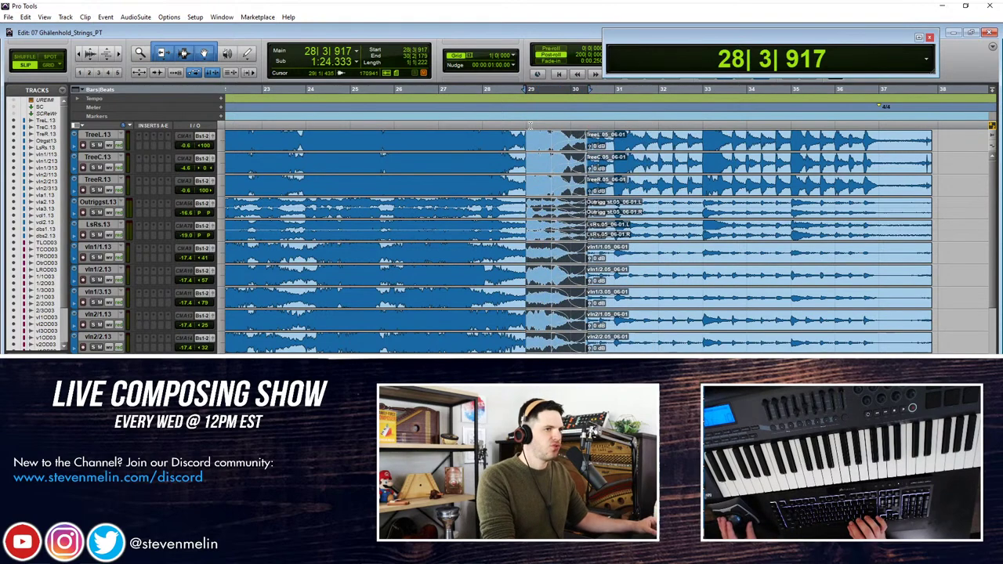
pyautogui.click(520, 132)
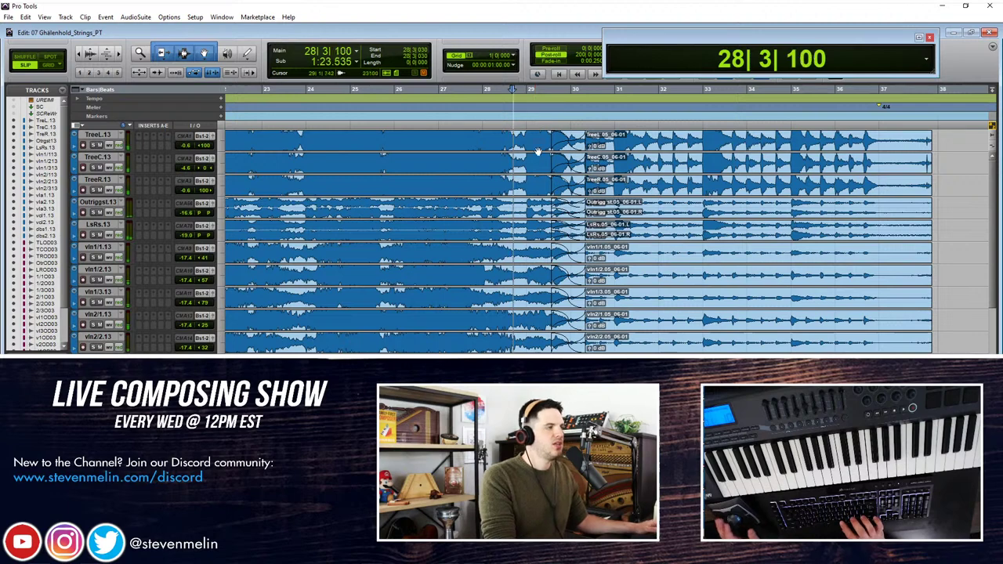
pyautogui.press('space')
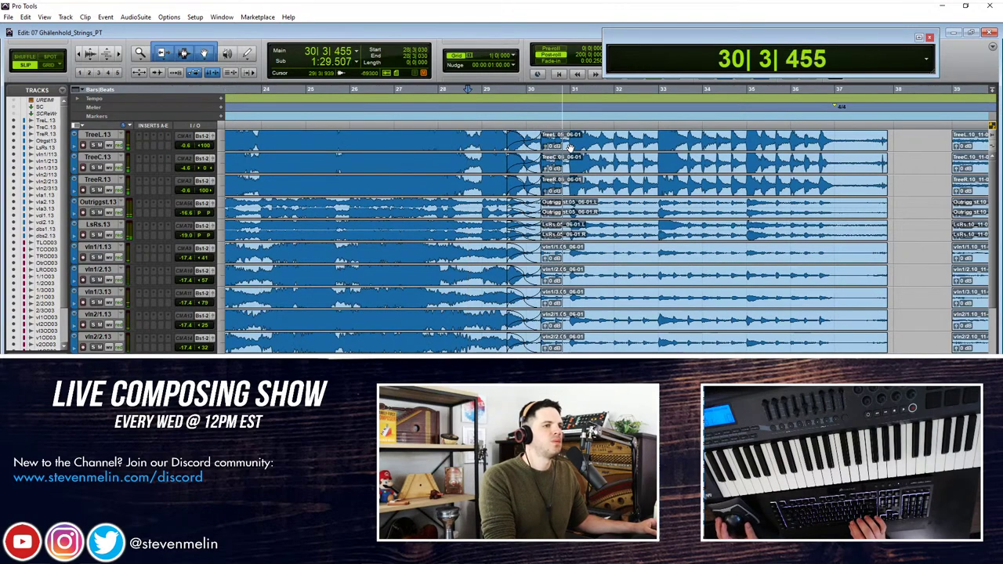
pyautogui.press('space')
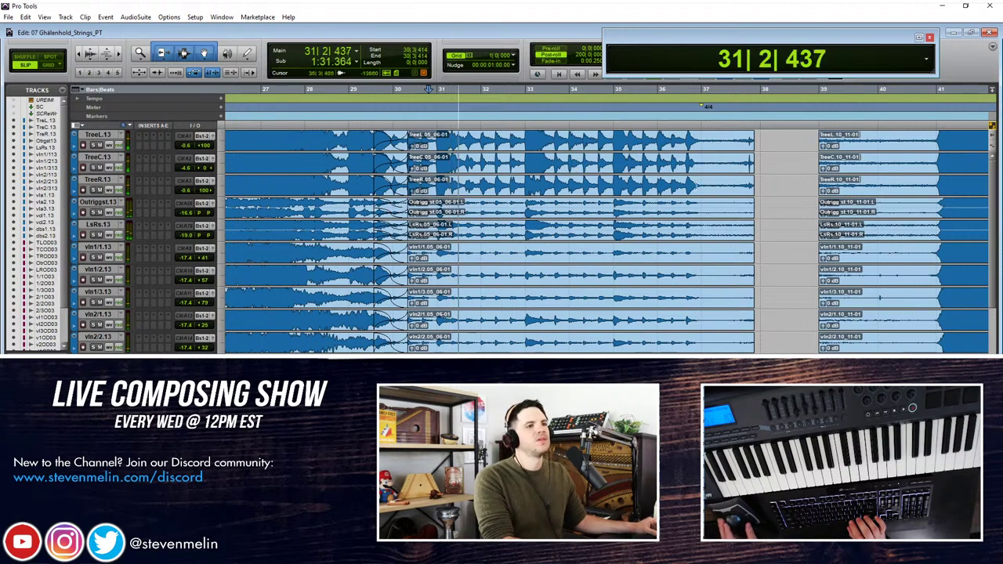
# Step: Delete the Strings clips' tails after about bar 37 beat 2 and add a fade-out starting near the end of bar 36
pyautogui.click(659, 139)
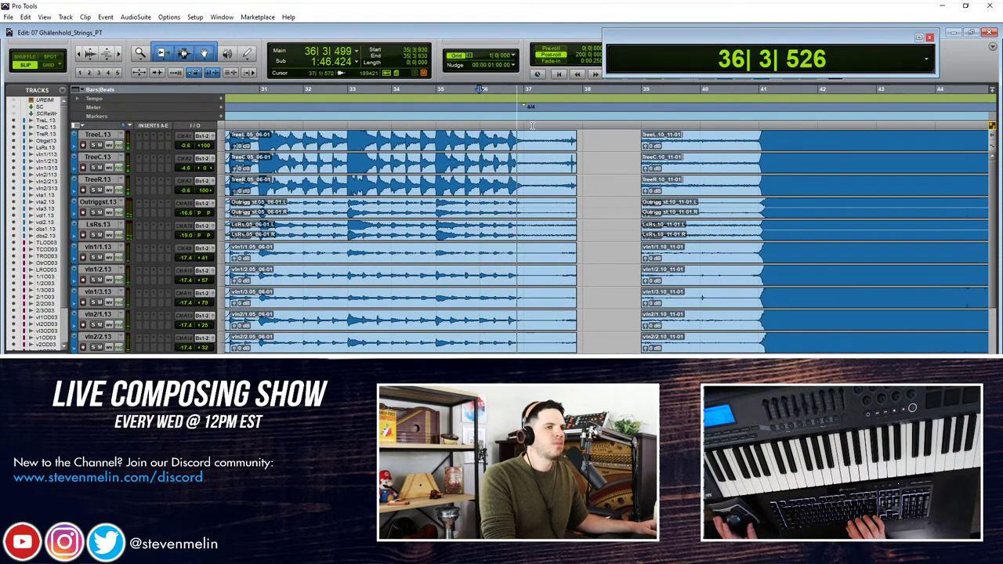
pyautogui.moveTo(593, 135); pyautogui.dragTo(541, 135)
pyautogui.press('Delete')
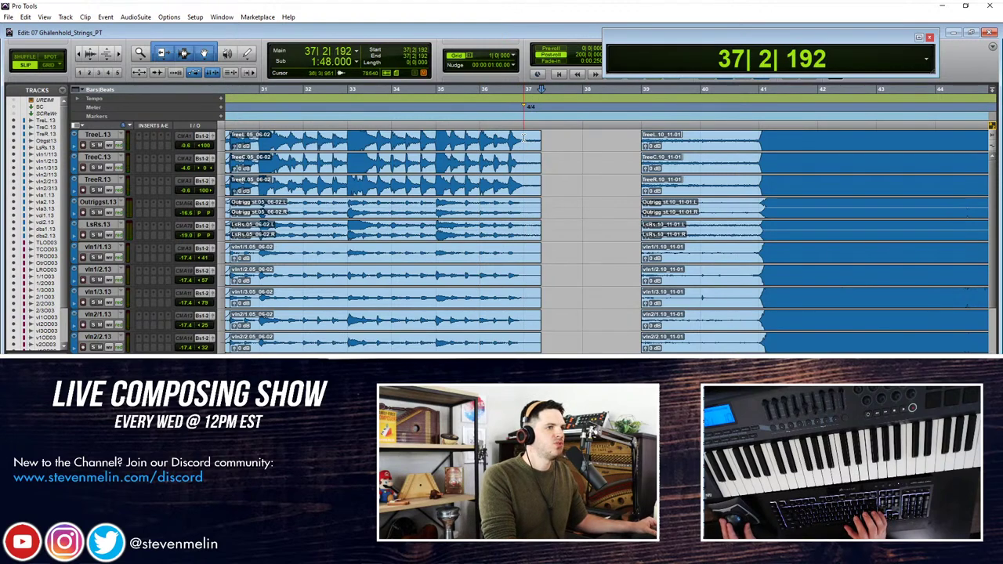
pyautogui.moveTo(549, 136); pyautogui.dragTo(521, 136)
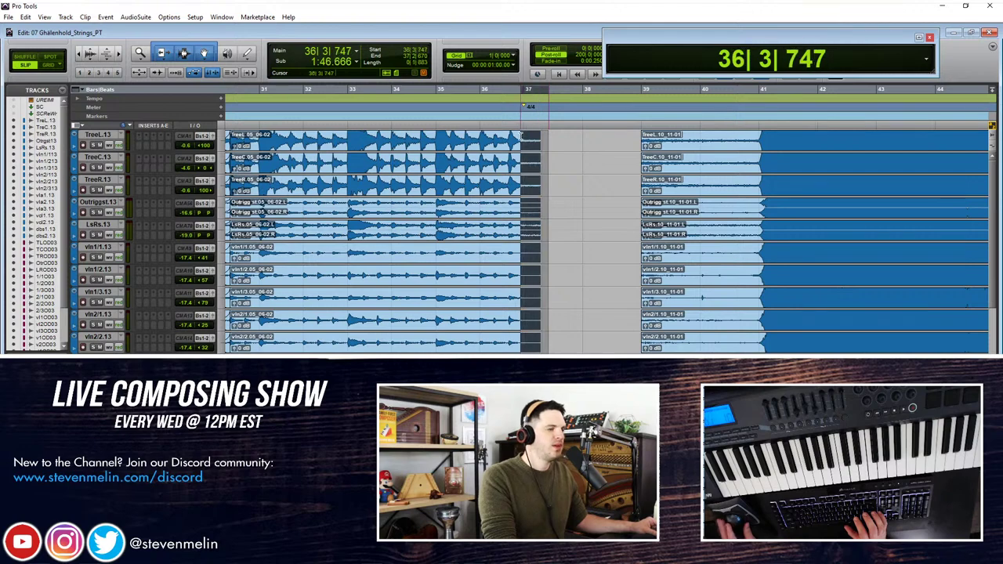
pyautogui.press('f')
pyautogui.click(499, 133)
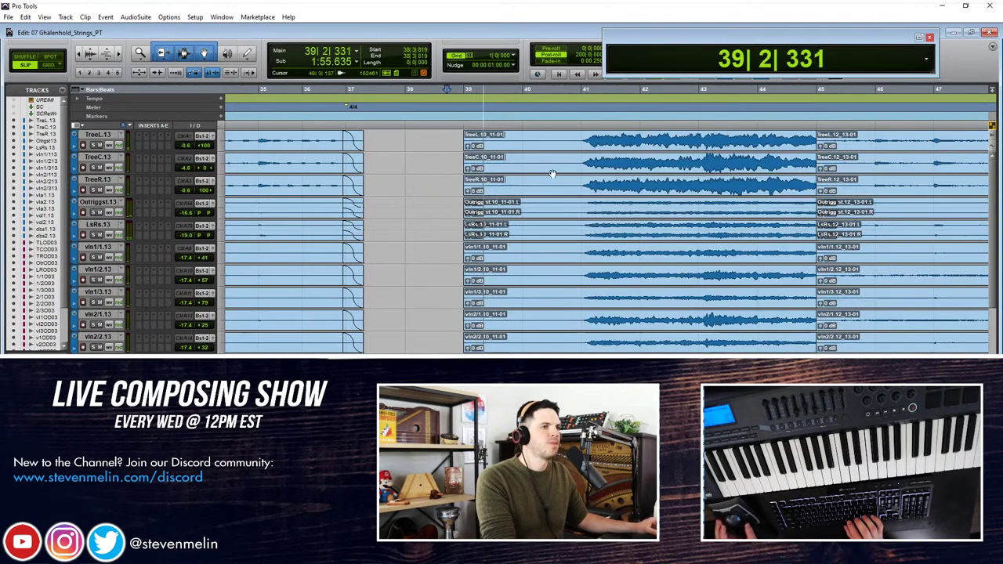
# Step: Delete the lead-in of the Strings clips starting at bar 39, up to about bar 40 beat 4, and audition the new start
pyautogui.moveTo(454, 146); pyautogui.dragTo(577, 145)
pyautogui.press('Delete')
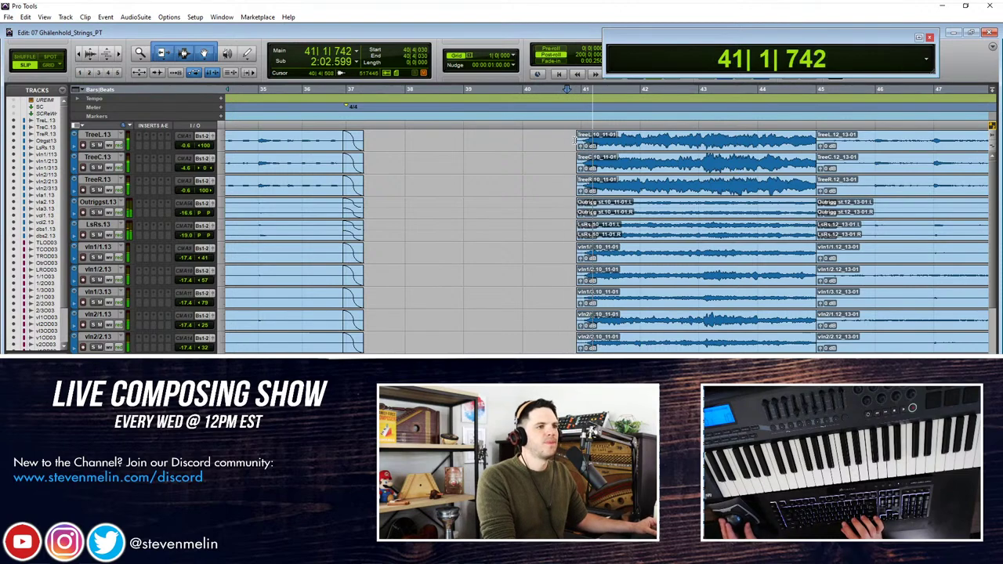
pyautogui.press('space')
# Step: Try a short fade-in on the Strings clips starting just before bar 41, audition it, and remove it
pyautogui.press('f')
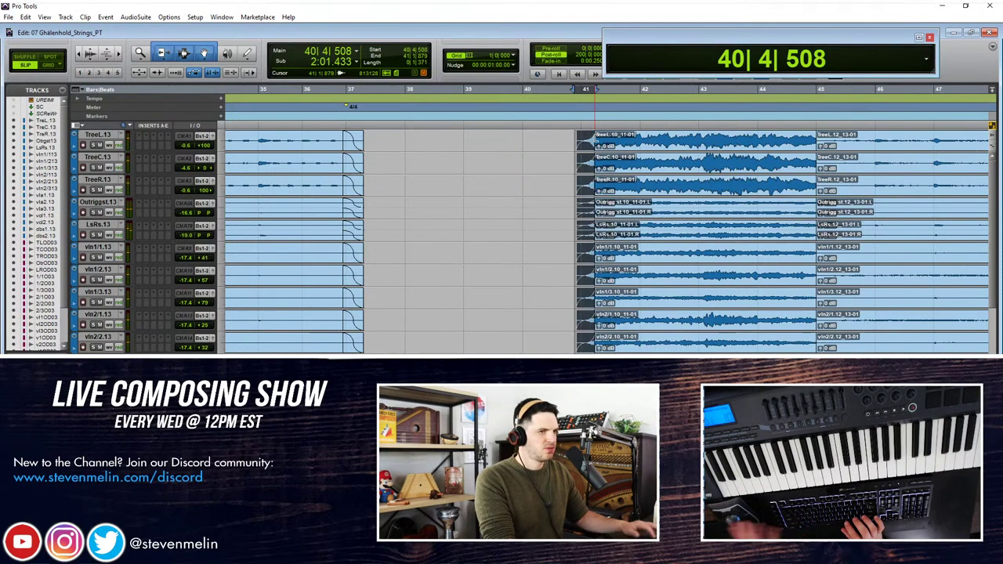
pyautogui.click(575, 139)
pyautogui.press('space')
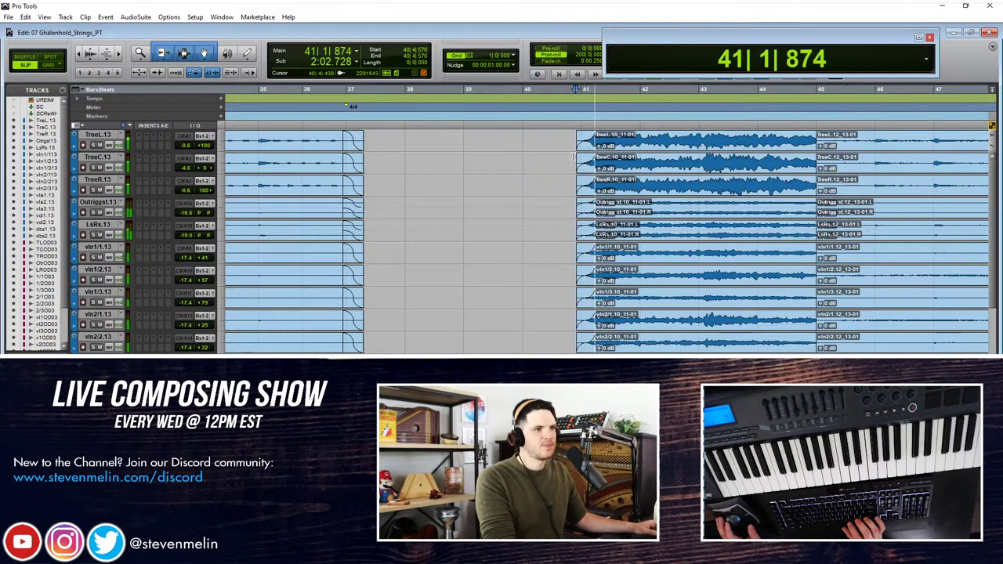
pyautogui.click(588, 150)
pyautogui.press('Delete')
pyautogui.press('space')
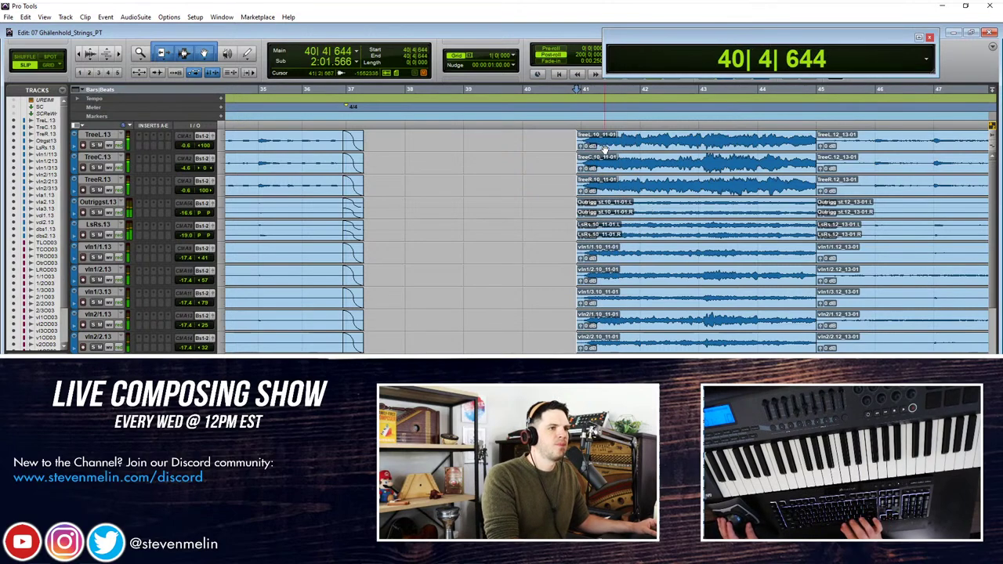
# Step: Select the Strings clips between about bars 41 and 45 and switch the grouped tracks to playlists view
pyautogui.hscroll(2, 603, 150)
pyautogui.click(534, 149)
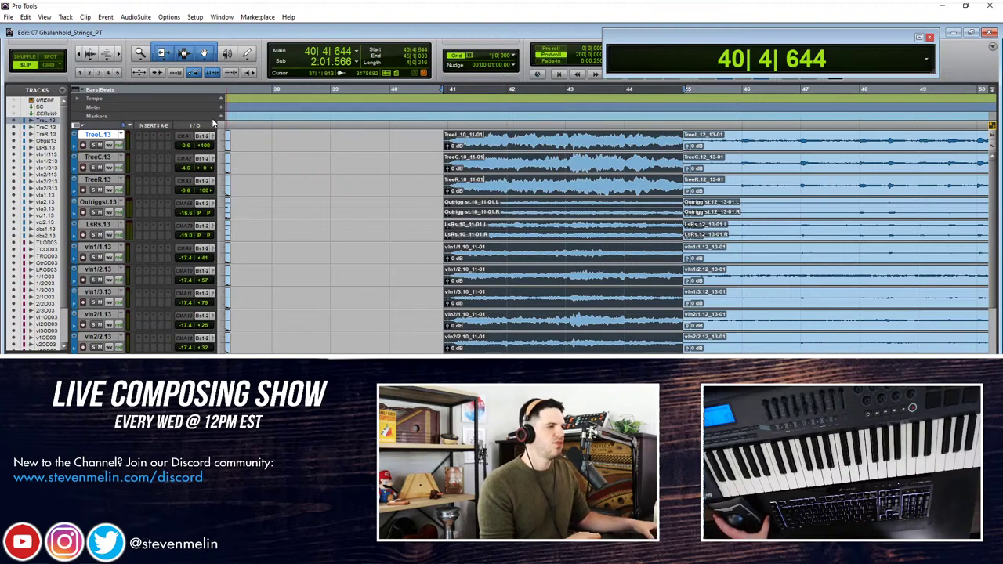
pyautogui.click(117, 148)
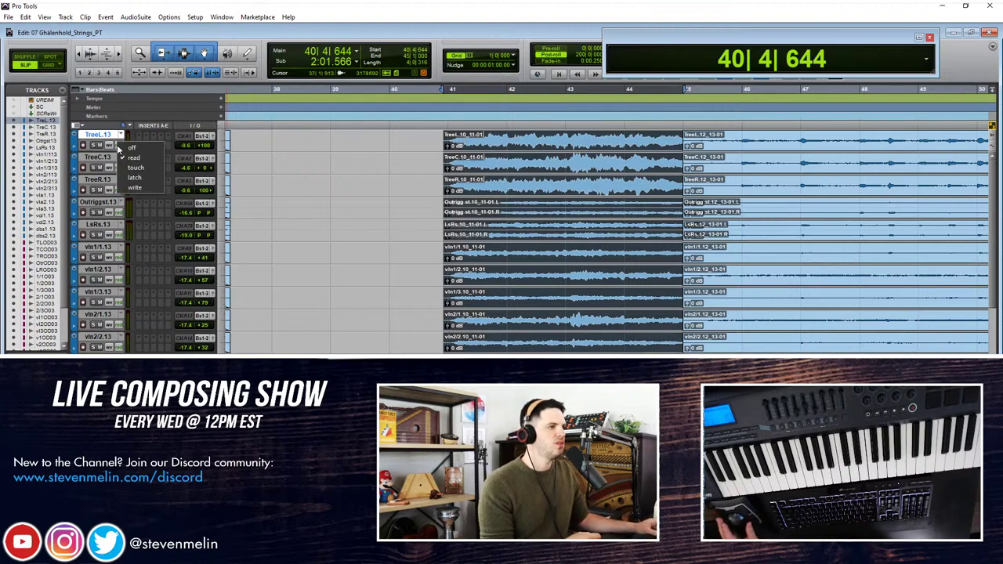
pyautogui.click(107, 145)
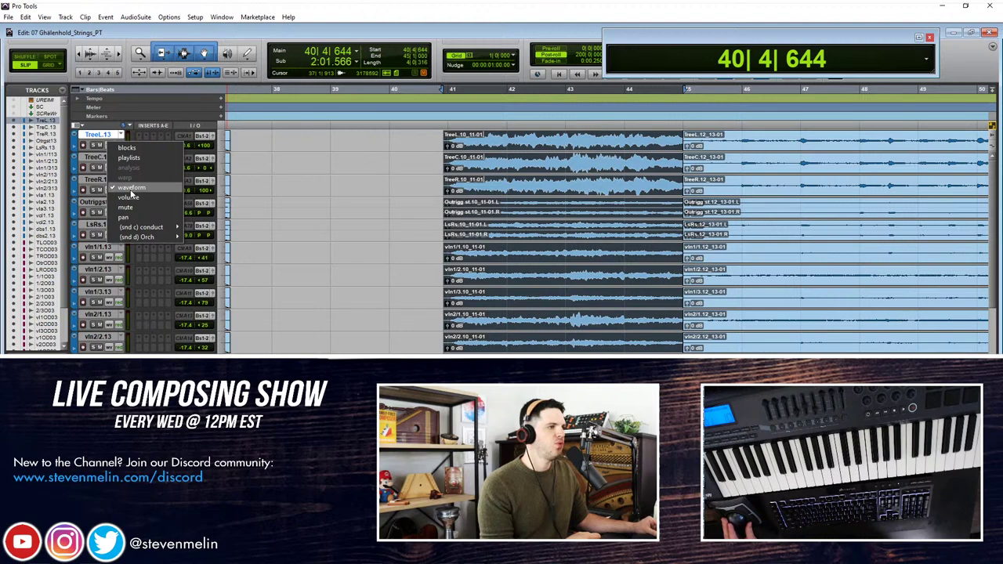
pyautogui.click(129, 158)
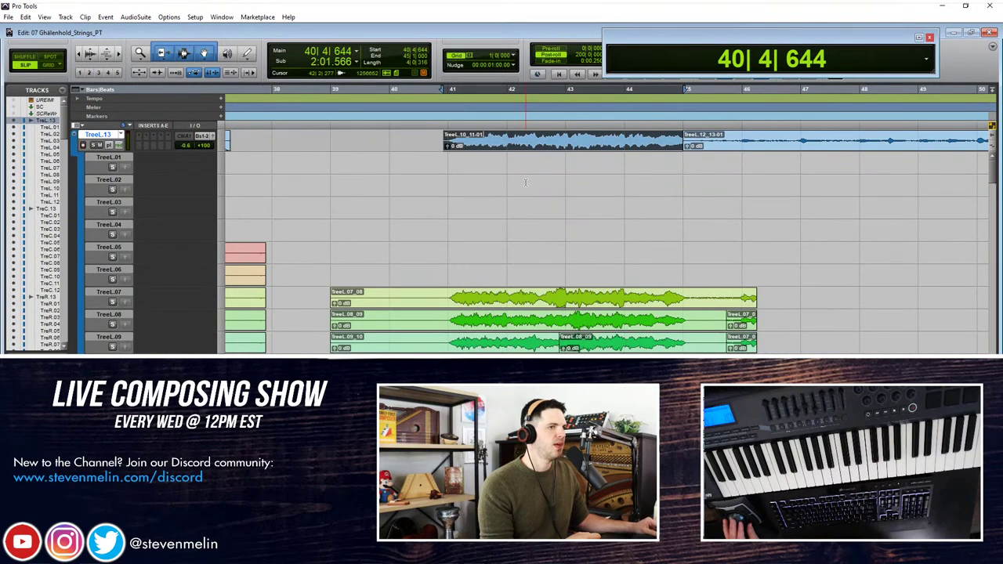
# Step: Look over the alternate Strings takes and delete the selected main-playlist clips from just before bar 41 to bar 45
pyautogui.scroll(-2, 512, 196)
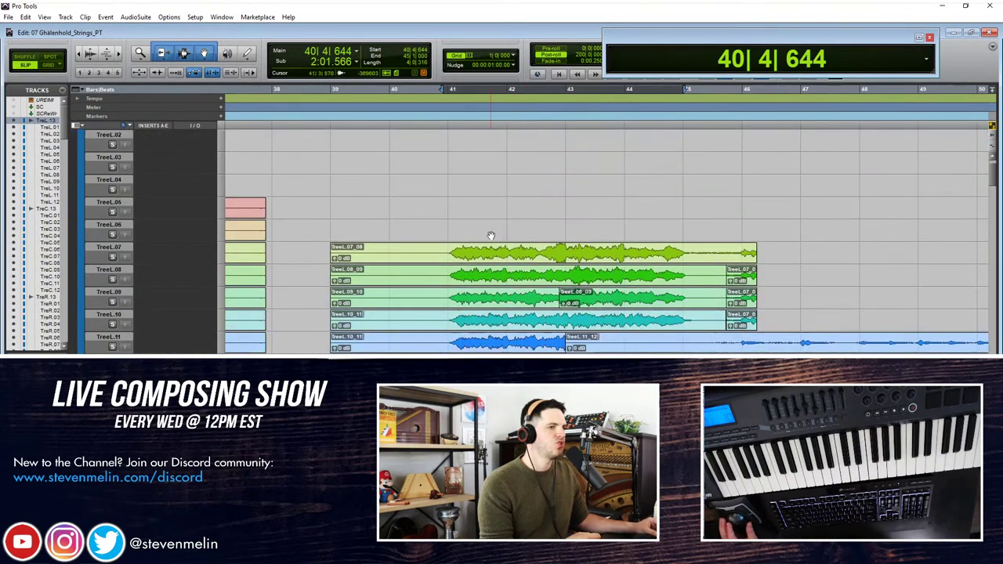
pyautogui.scroll(-10, 494, 235)
pyautogui.scroll(-10, 502, 237)
pyautogui.scroll(15, 501, 237)
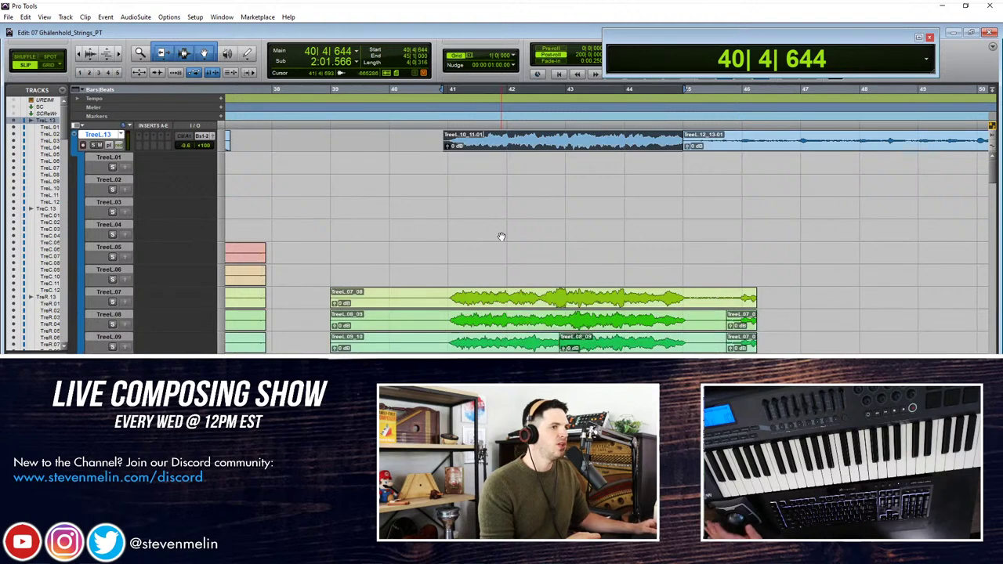
pyautogui.click(441, 164)
pyautogui.click(490, 146)
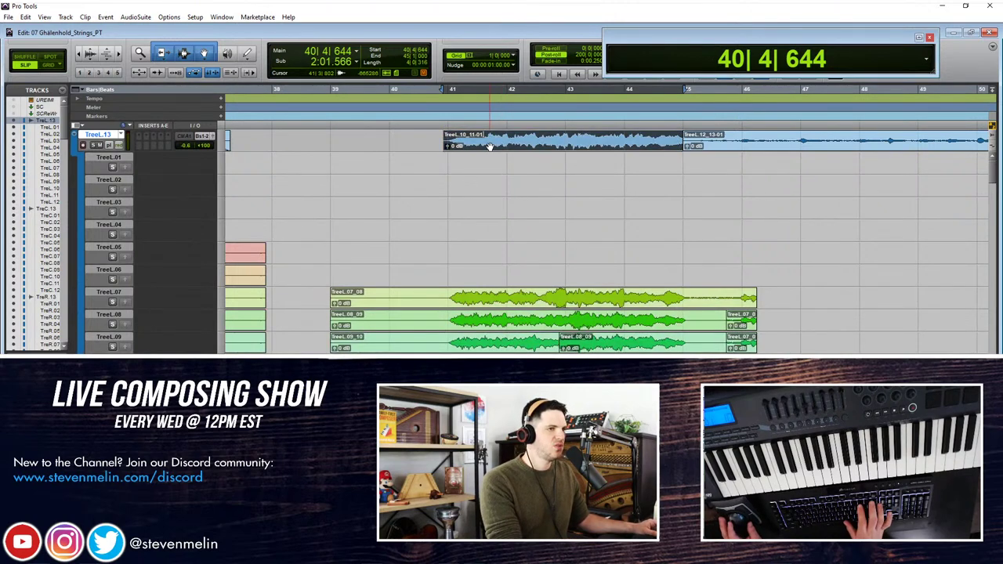
pyautogui.press('Delete')
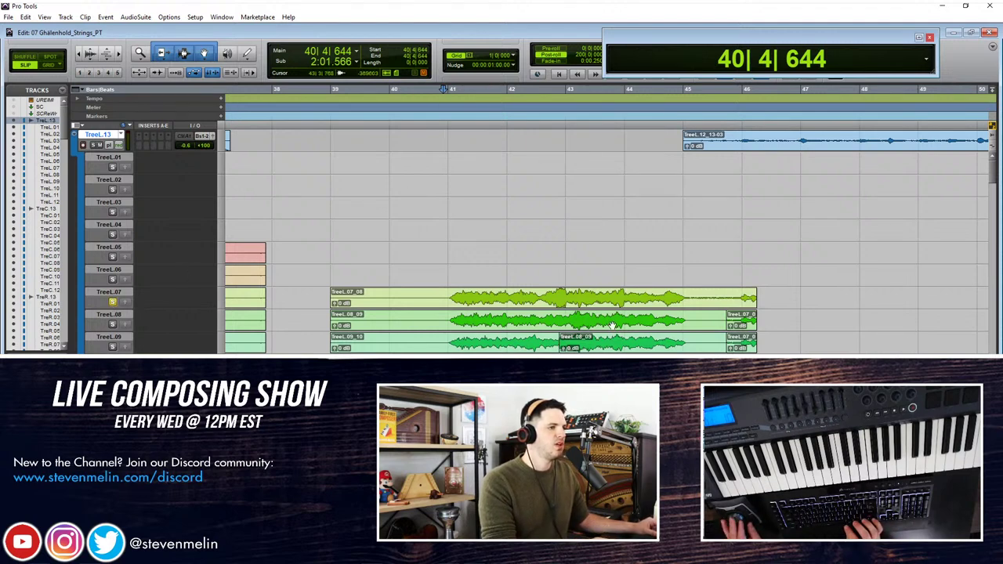
# Step: Check the soloed 07 takes across the Strings tracks and audition them from just before bar 41
pyautogui.click(446, 295)
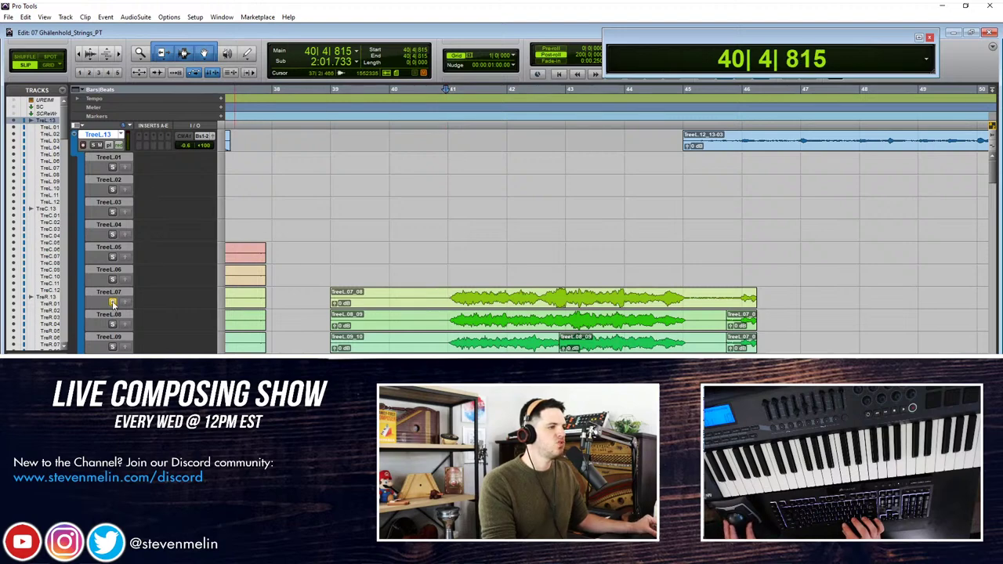
pyautogui.scroll(-5, 122, 333)
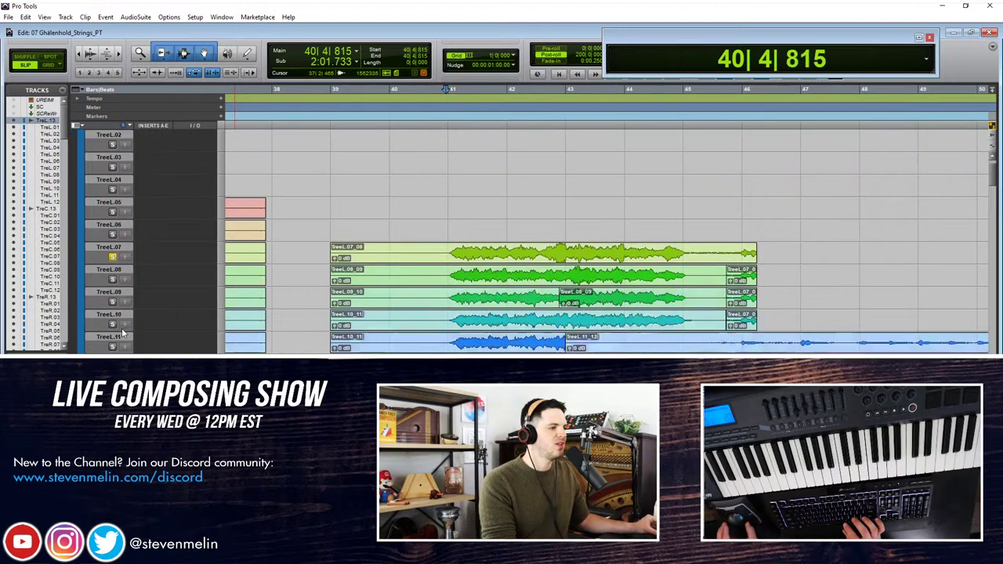
pyautogui.scroll(-6, 122, 334)
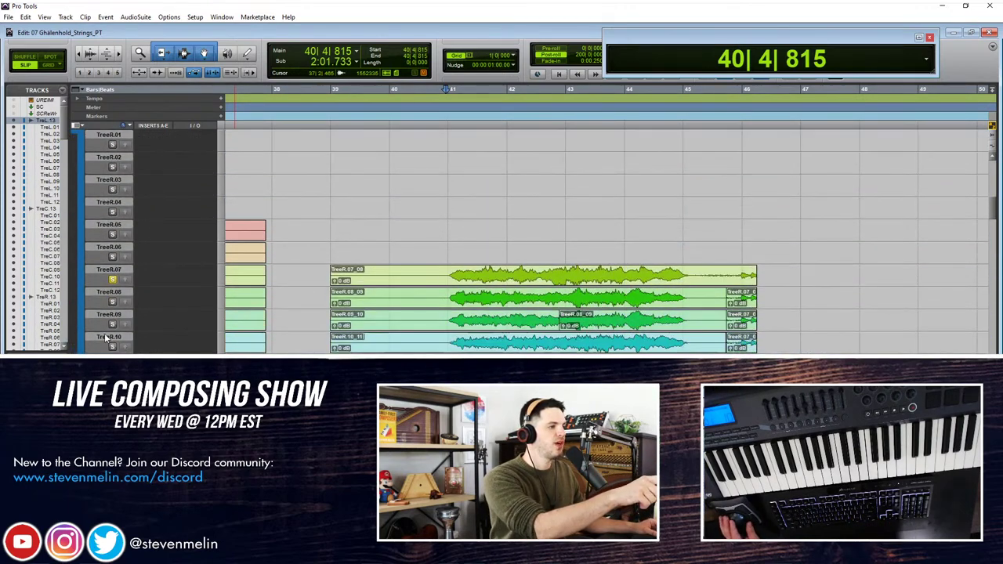
pyautogui.scroll(15, 106, 339)
pyautogui.scroll(1, 106, 339)
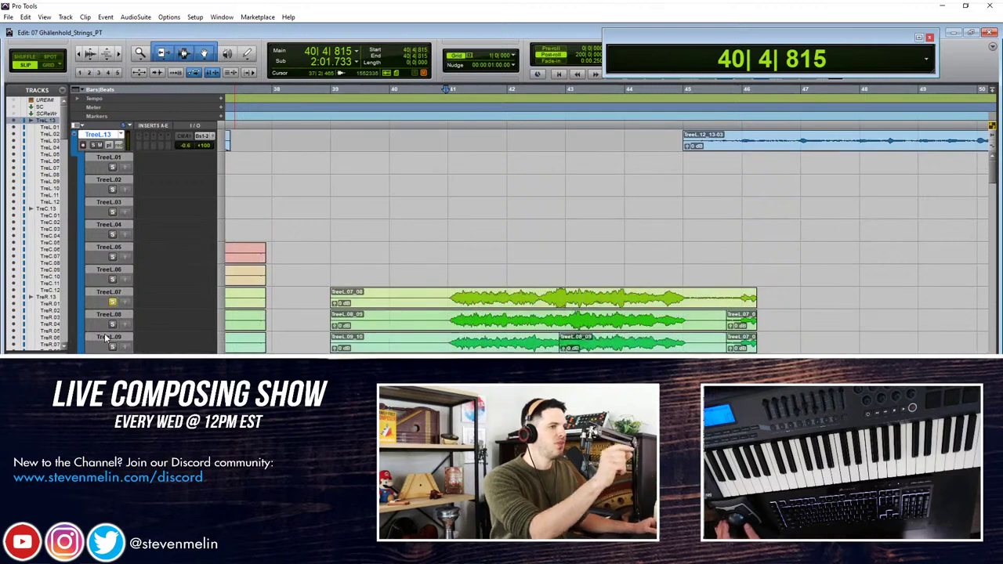
pyautogui.click(437, 286)
pyautogui.click(436, 276)
pyautogui.press('space')
pyautogui.press('space')
pyautogui.press('space')
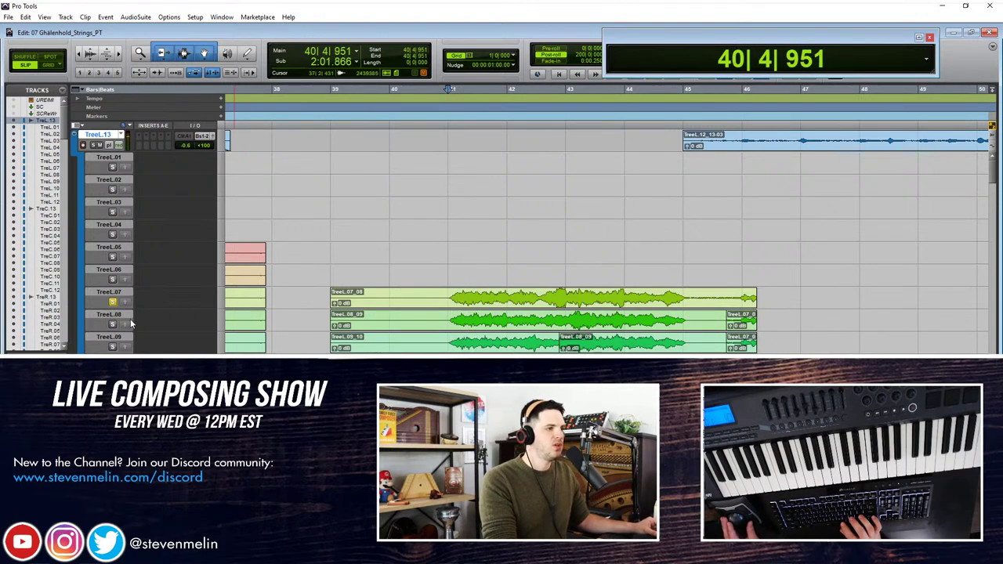
# Step: Solo the 08 and 09 Strings takes in turn and audition them from just before bar 41
pyautogui.press('space')
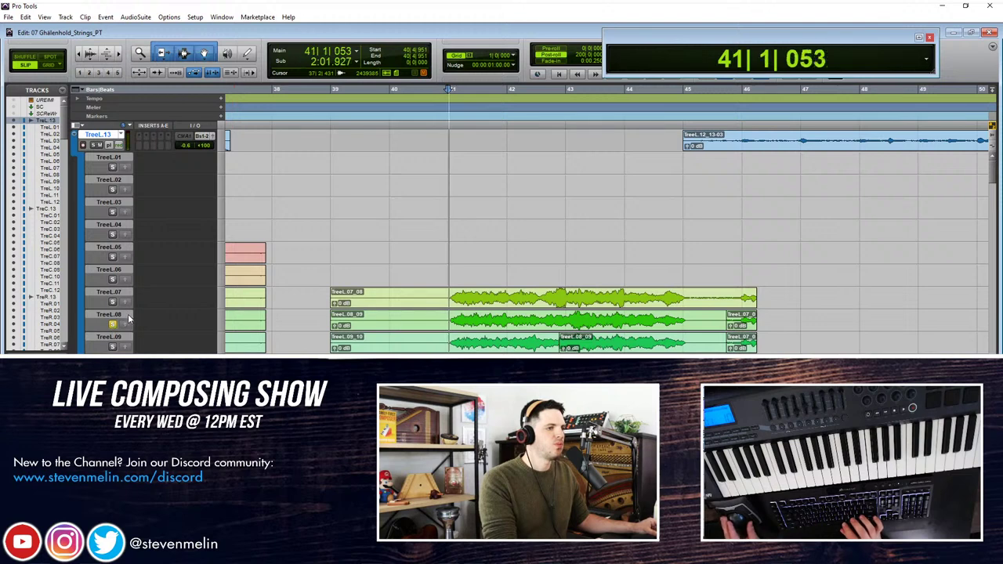
pyautogui.click(113, 347)
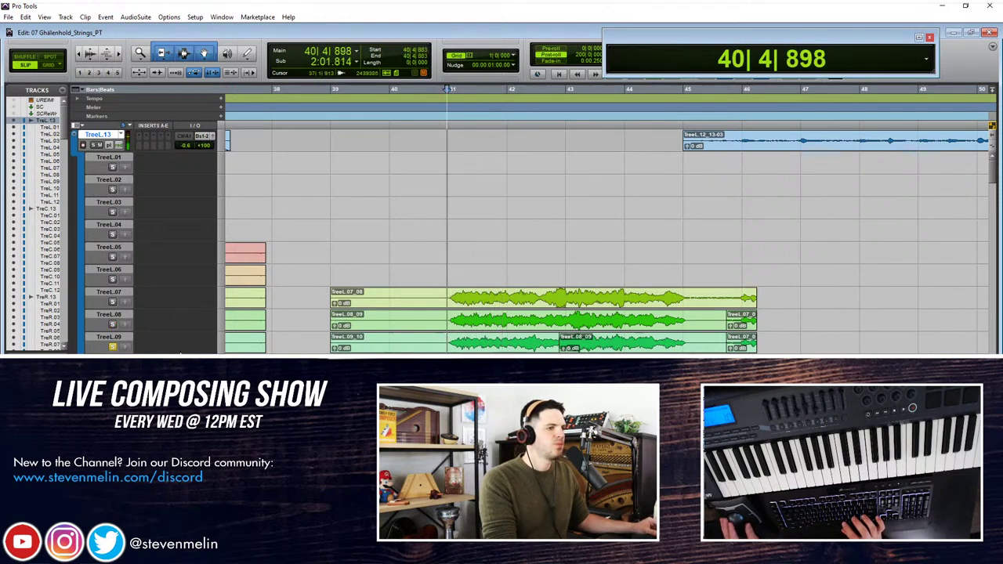
pyautogui.press('space')
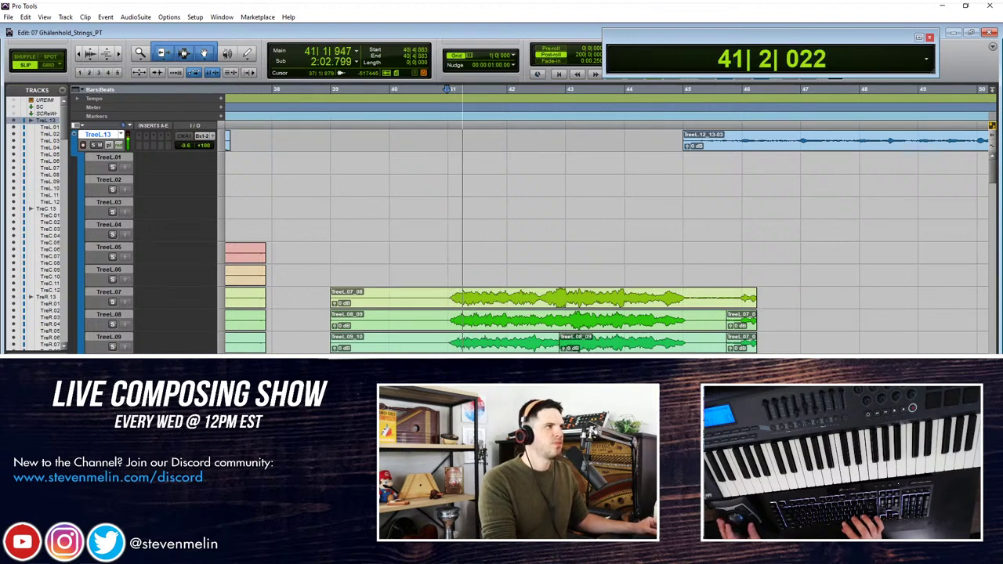
pyautogui.press('space')
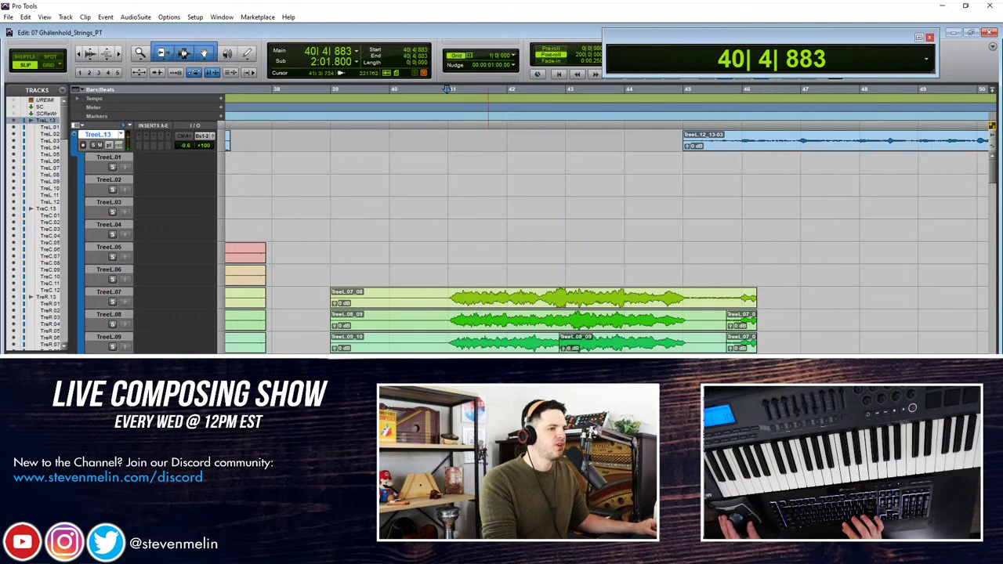
# Step: Compare the alternate Strings takes again by playing the soloed 09 takes from around bar 41
pyautogui.press('space')
pyautogui.press('space')
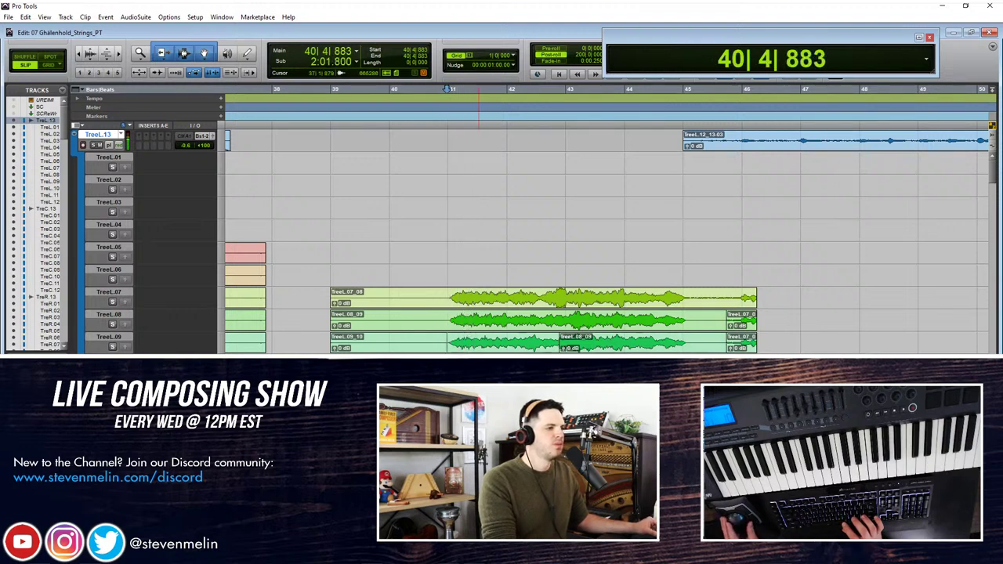
pyautogui.press('space')
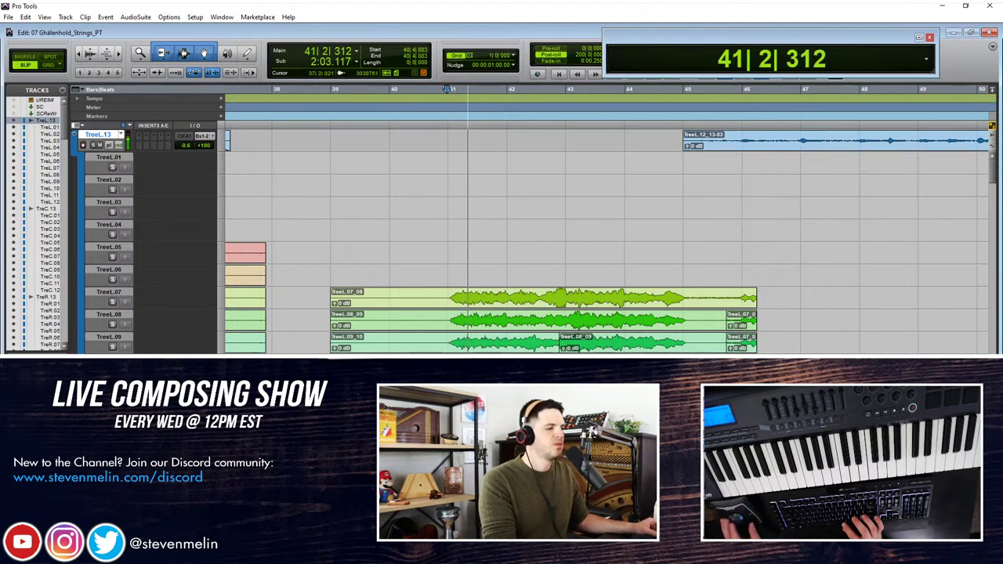
pyautogui.press('space')
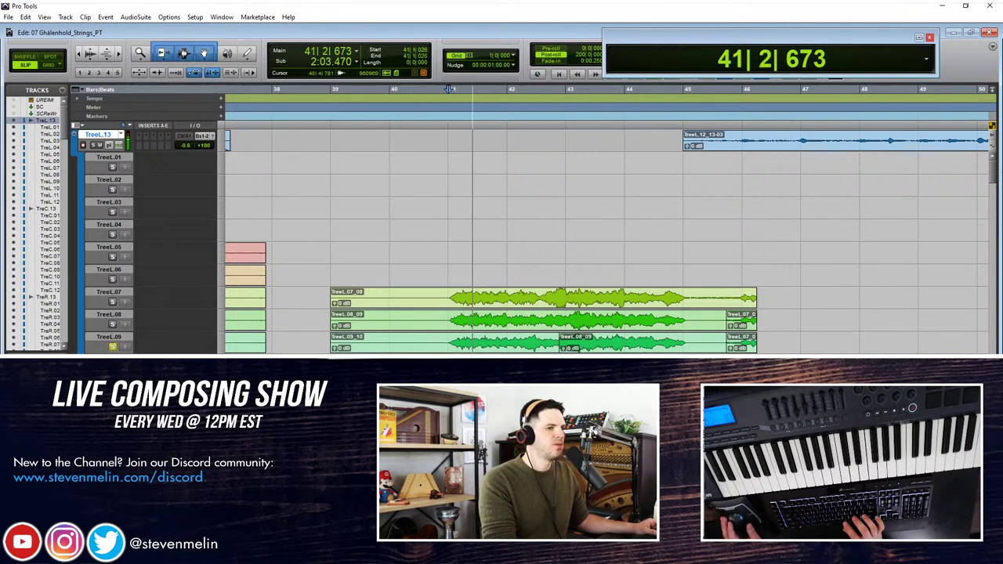
pyautogui.scroll(-1, 497, 343)
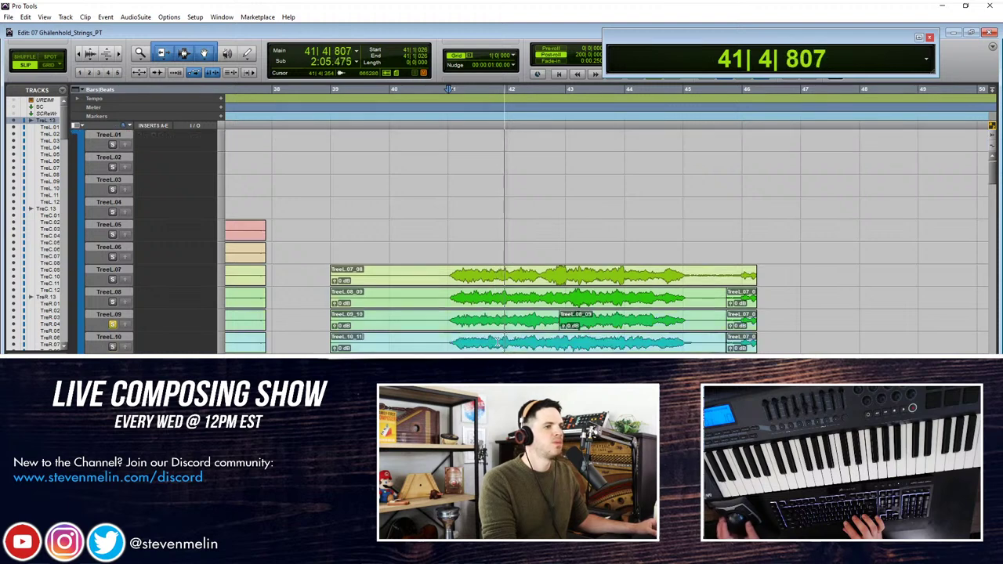
pyautogui.scroll(-1, 532, 334)
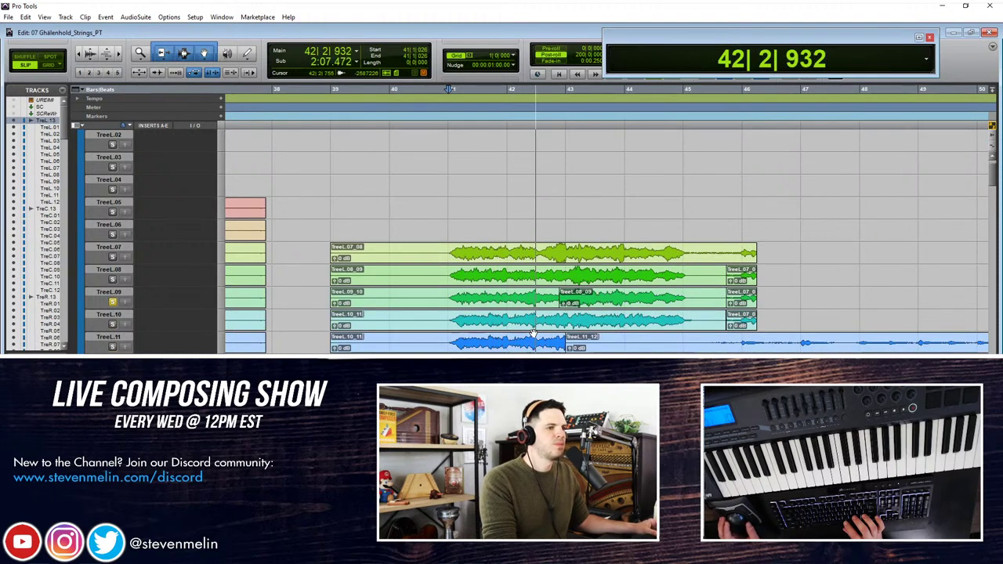
# Step: Solo the 10 Strings takes and audition them from just before bar 41
pyautogui.press('space')
pyautogui.click(534, 297)
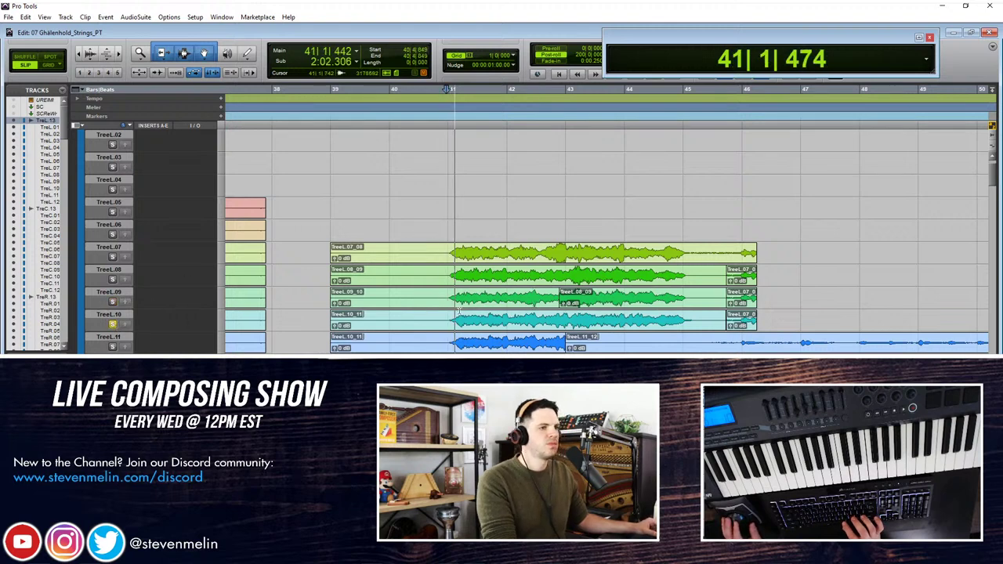
pyautogui.scroll(-1, 451, 313)
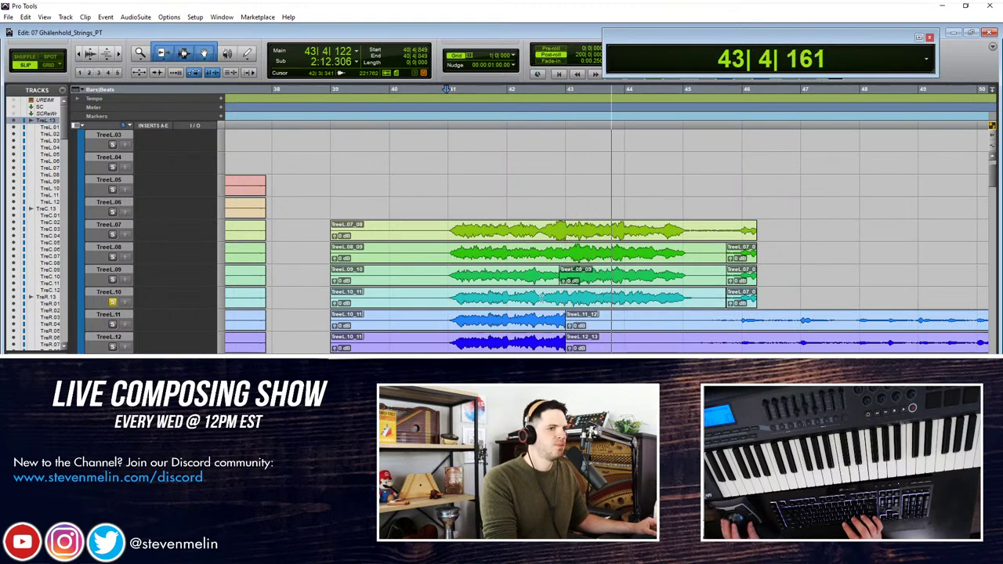
# Step: Select the 10 take clips starting at bar 39 across the Strings tracks and copy them into the main playlists
pyautogui.click(467, 301)
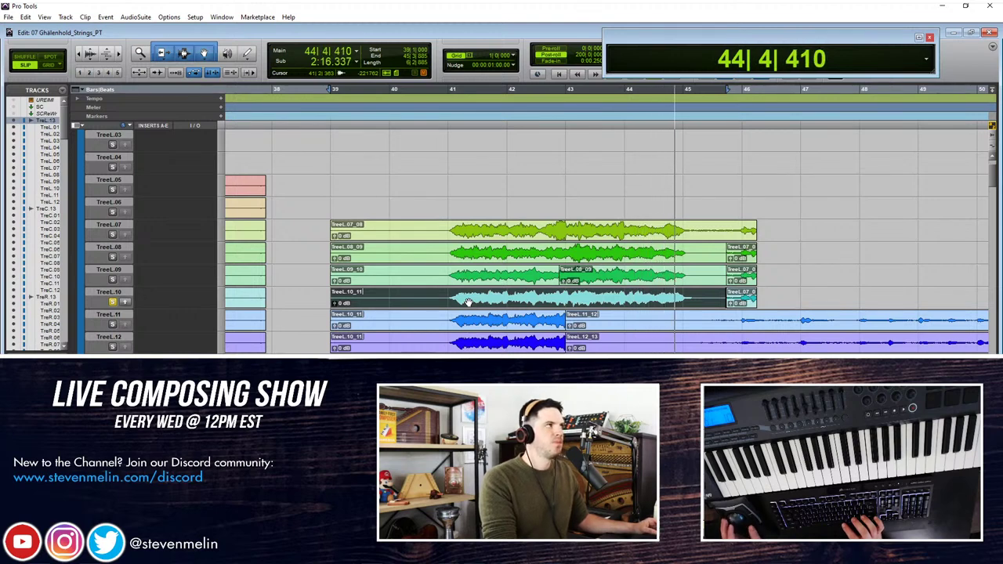
pyautogui.press('space')
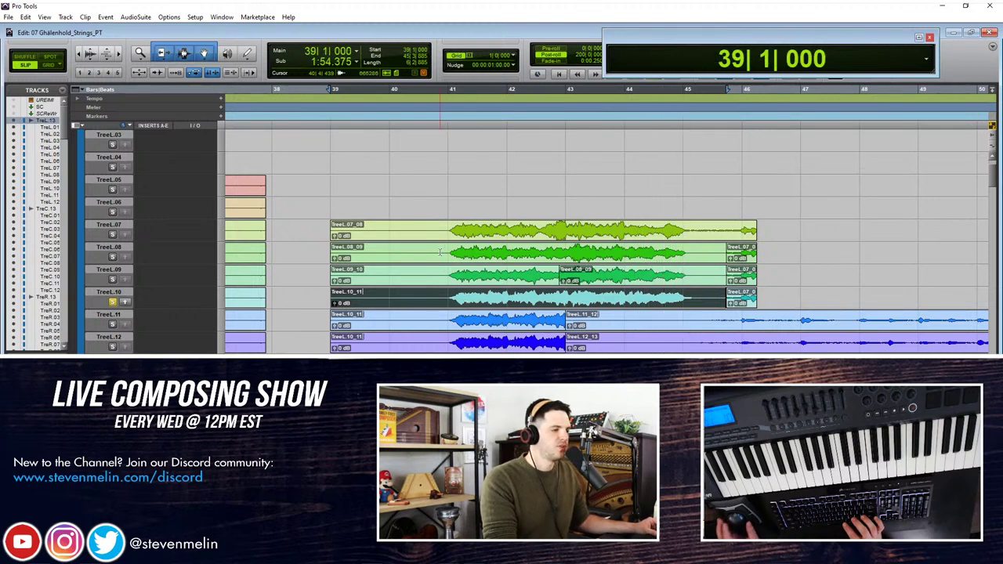
pyautogui.scroll(-2, 440, 251)
pyautogui.scroll(-1, 407, 259)
pyautogui.scroll(3, 432, 255)
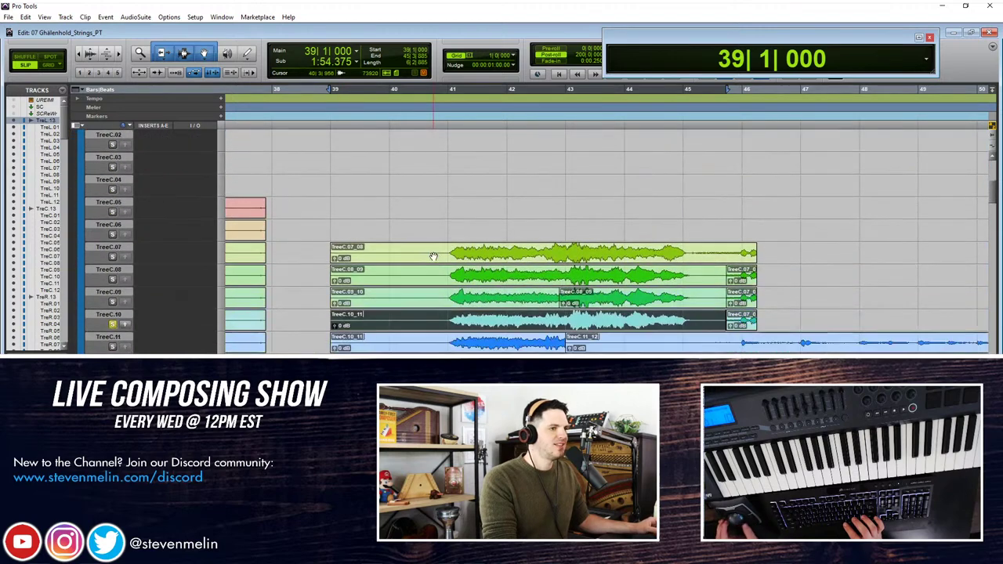
pyautogui.scroll(-2, 432, 256)
pyautogui.scroll(2, 433, 256)
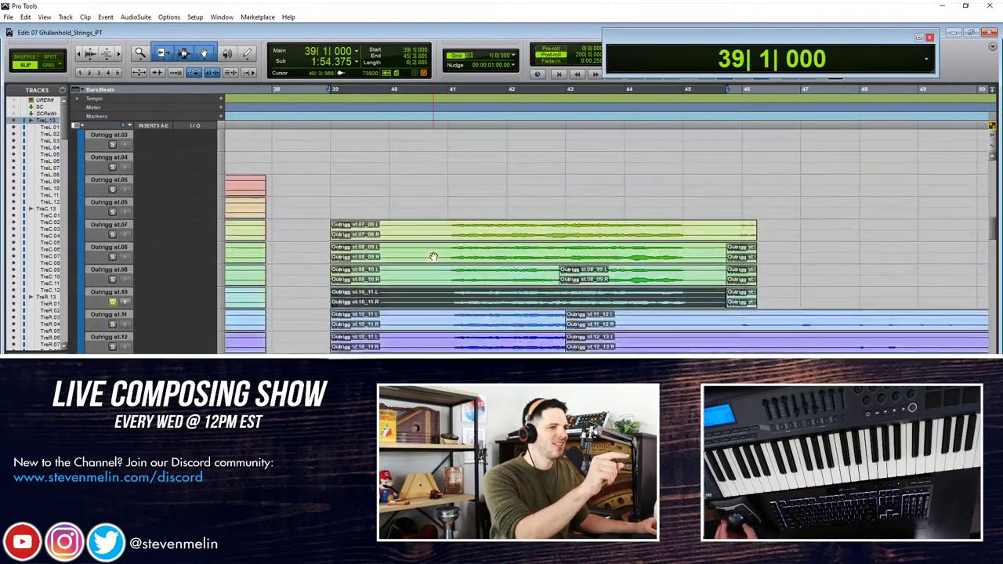
pyautogui.scroll(-10, 433, 257)
pyautogui.scroll(-10, 433, 256)
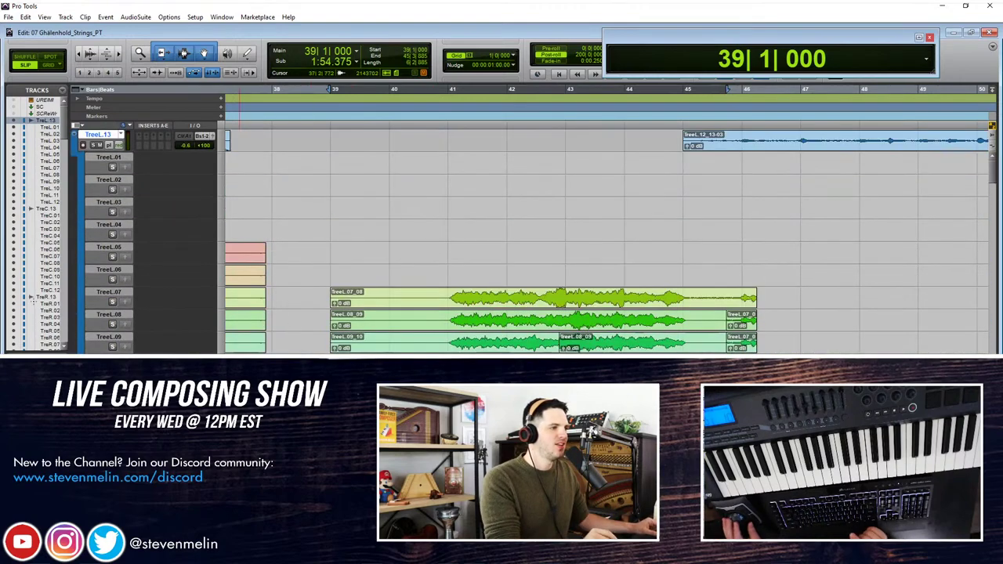
pyautogui.hotkey('ctrl', 'v')
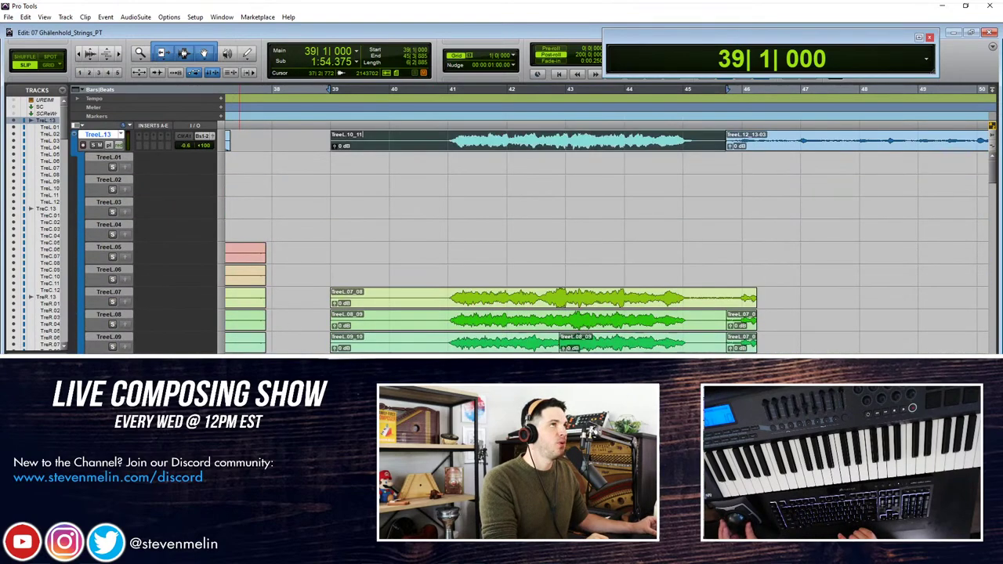
# Step: Switch the grouped Strings tracks back to waveform view and check the pasted clips from bar 39 across the tracks
pyautogui.click(120, 147)
pyautogui.click(110, 146)
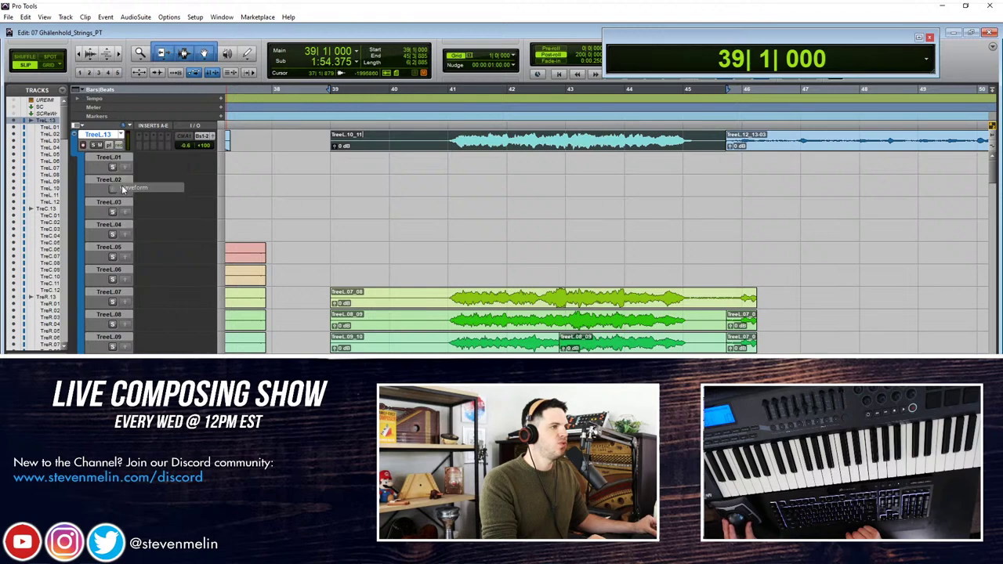
pyautogui.click(124, 189)
pyautogui.scroll(-3, 411, 174)
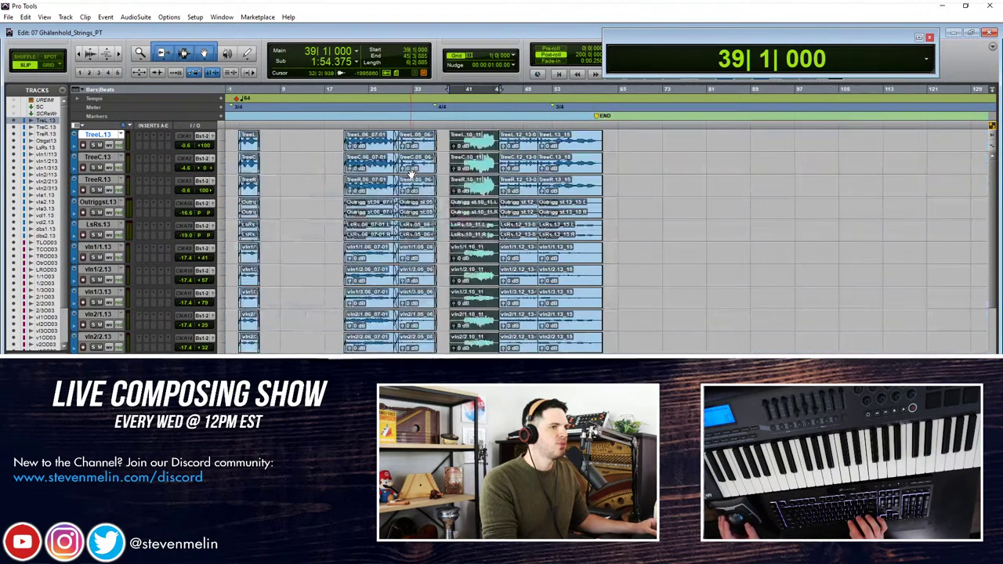
pyautogui.click(451, 182)
pyautogui.press('t')
pyautogui.press('t')
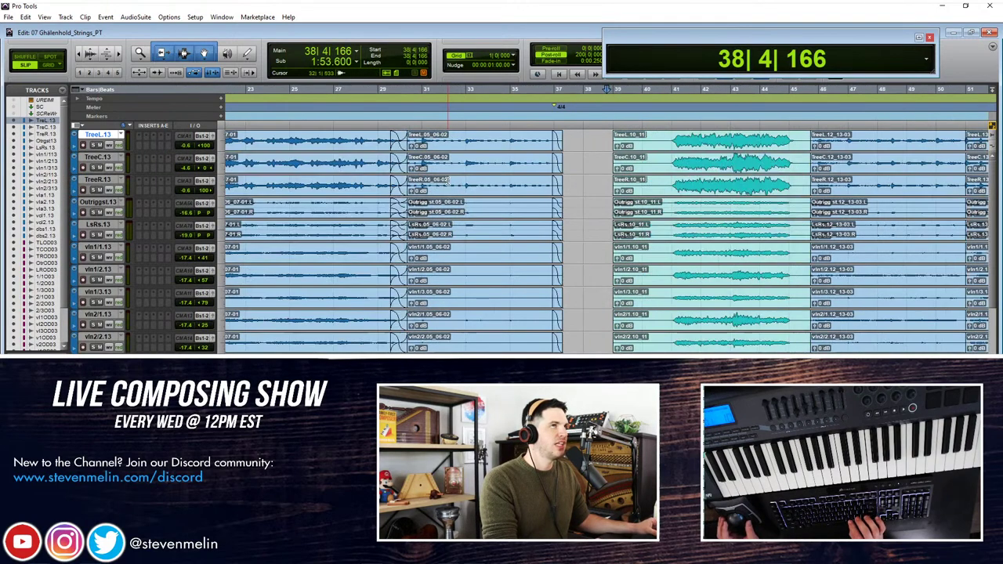
pyautogui.hscroll(1, 553, 225)
pyautogui.scroll(-6, 553, 225)
pyautogui.scroll(4, 554, 225)
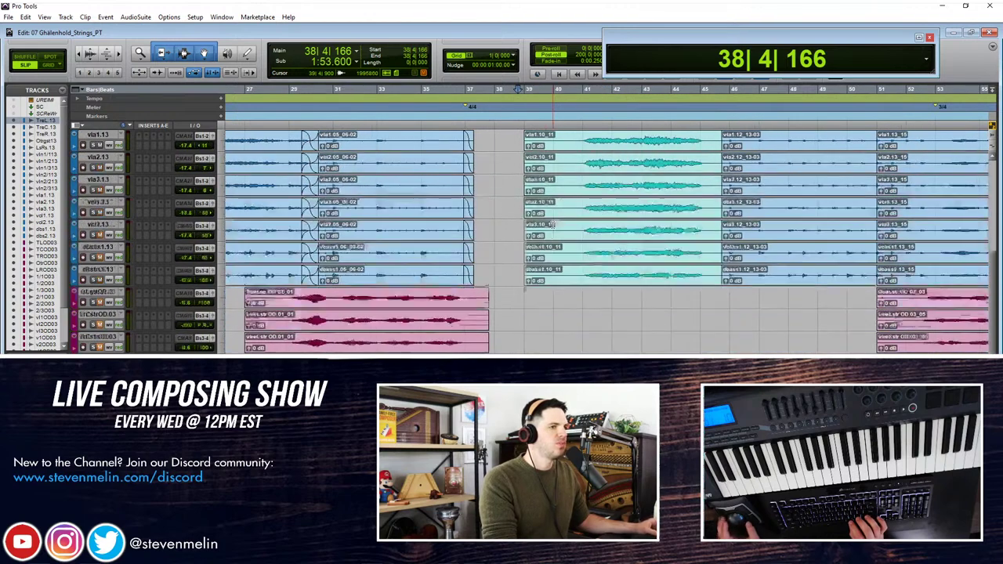
pyautogui.scroll(4, 553, 225)
# Step: Trim the start of the pasted Strings clips to just before bar 41, add a short fade-in and audition the entrance
pyautogui.press('space')
pyautogui.press('space')
pyautogui.moveTo(527, 133); pyautogui.dragTo(583, 134)
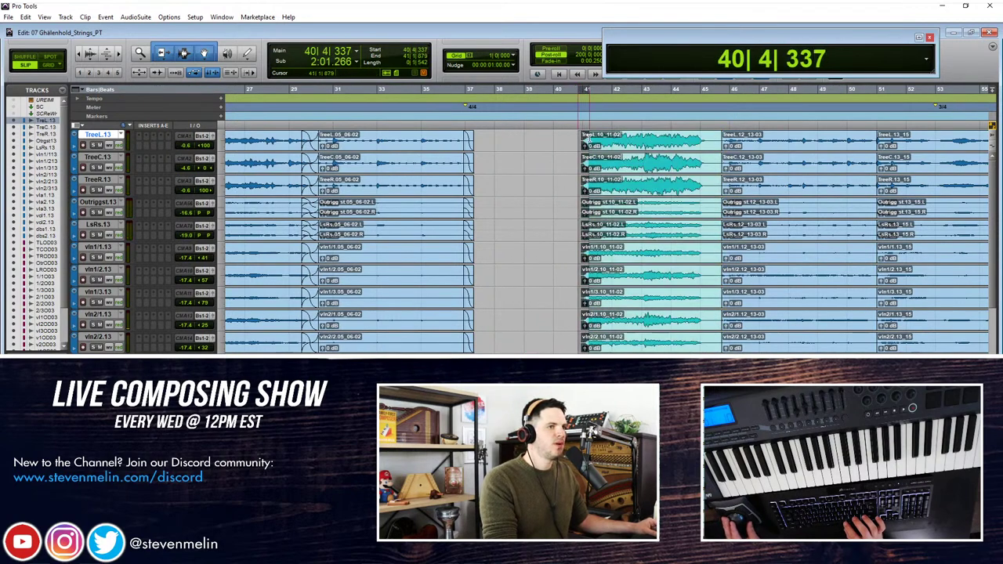
pyautogui.press('f')
pyautogui.click(575, 176)
pyautogui.press('space')
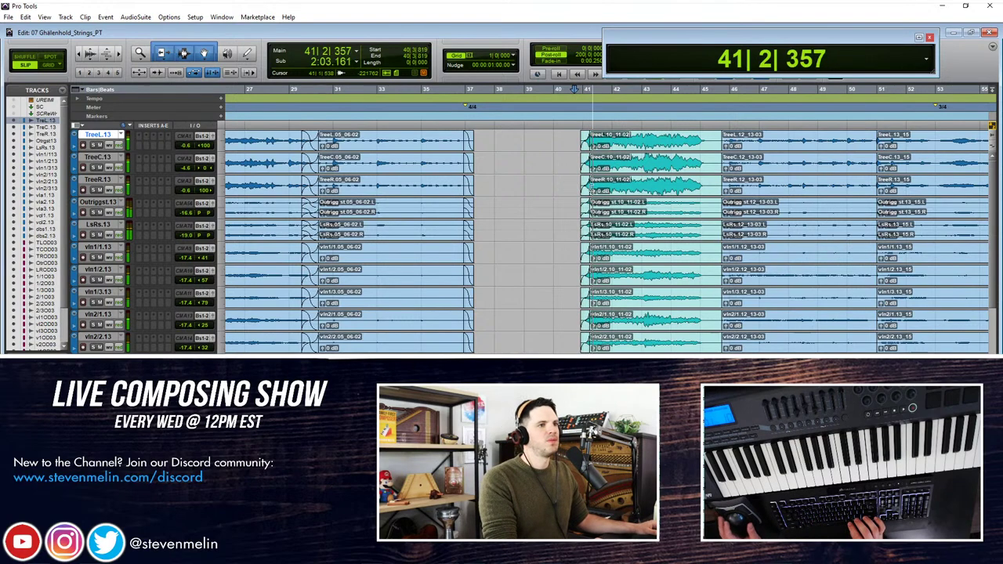
# Step: Open a gap between the Strings clips around 45|3, fade both facing edges and audition the transition
pyautogui.hscroll(1, 589, 178)
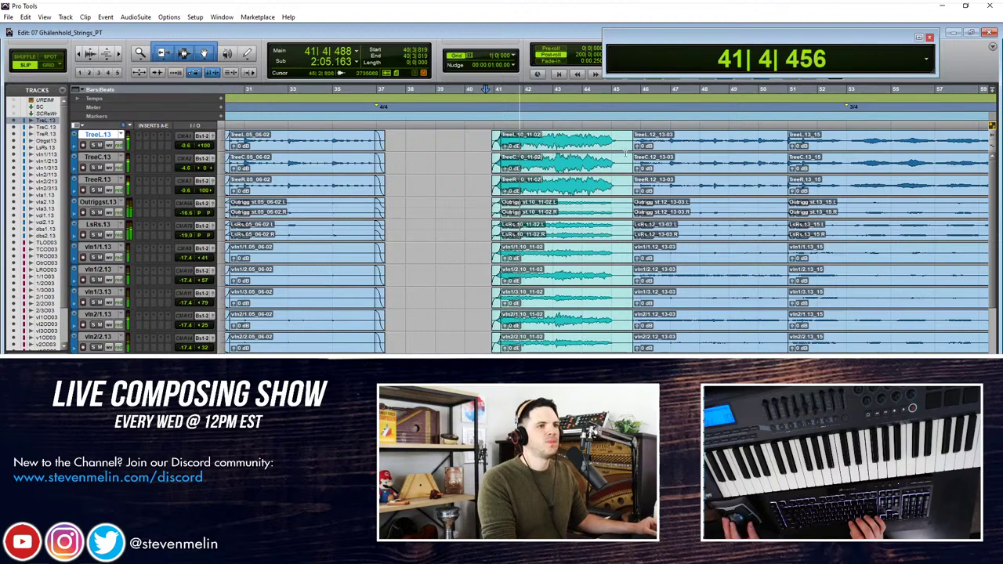
pyautogui.moveTo(631, 145); pyautogui.dragTo(646, 138)
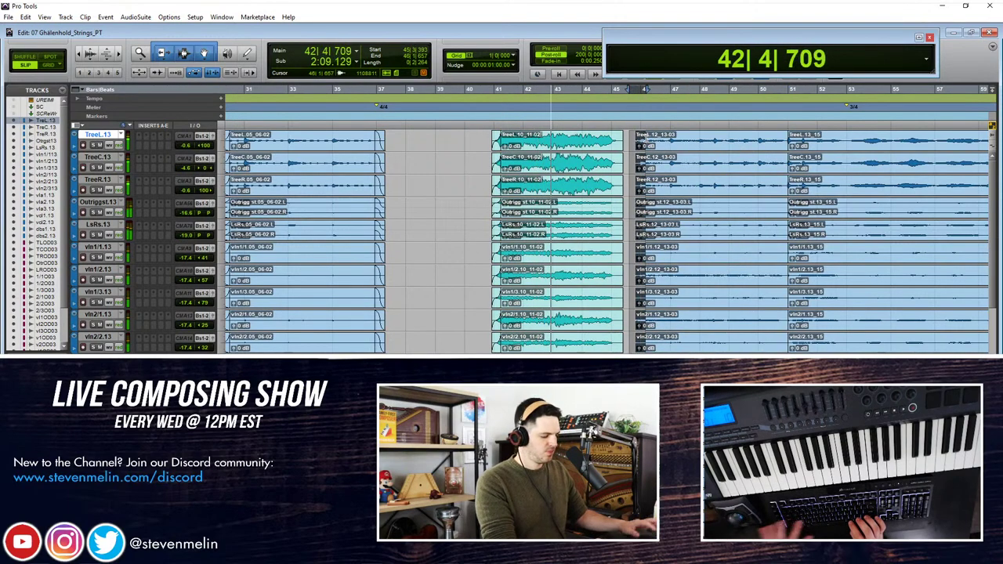
pyautogui.press('f')
pyautogui.press('f')
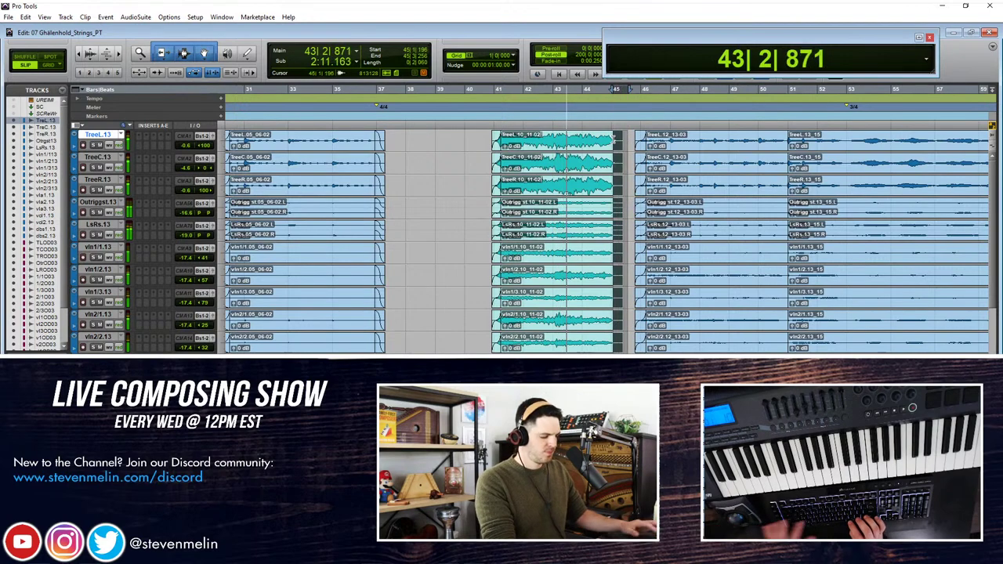
pyautogui.click(628, 141)
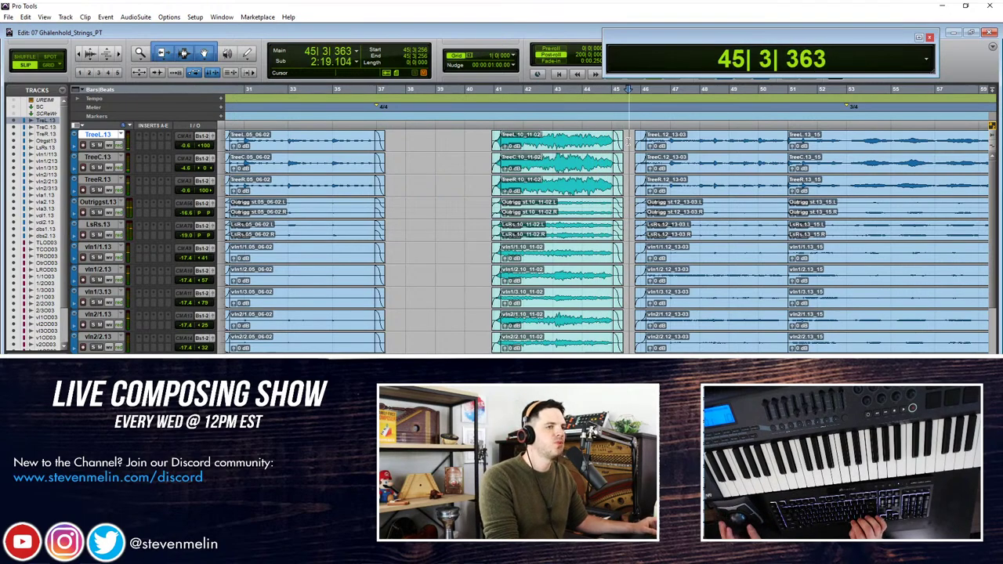
pyautogui.hscroll(2, 628, 141)
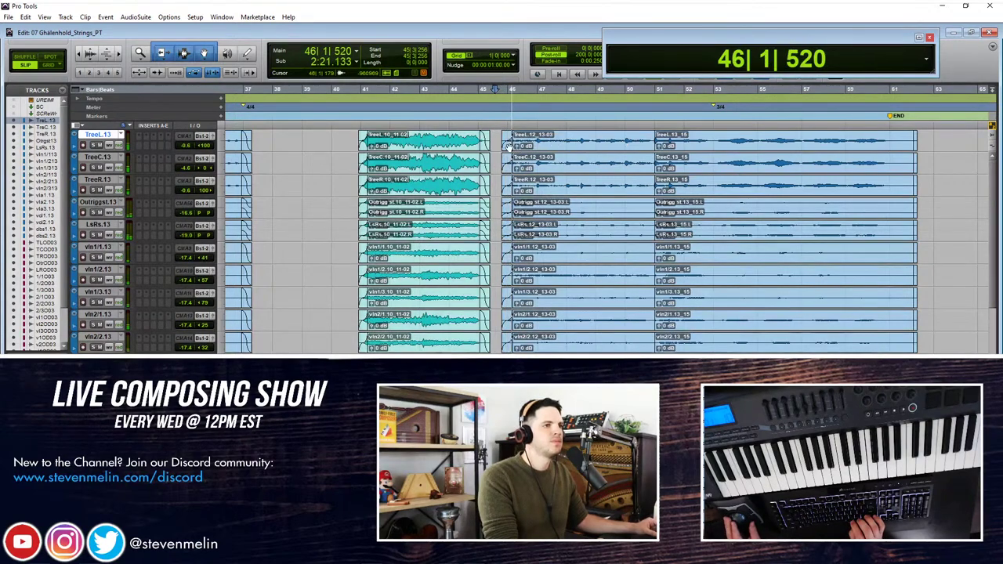
# Step: Replace the fade-in on the Strings clips just before bar 46 with a shorter one and audition it from the gap
pyautogui.scroll(3, 510, 148)
pyautogui.scroll(-1, 510, 148)
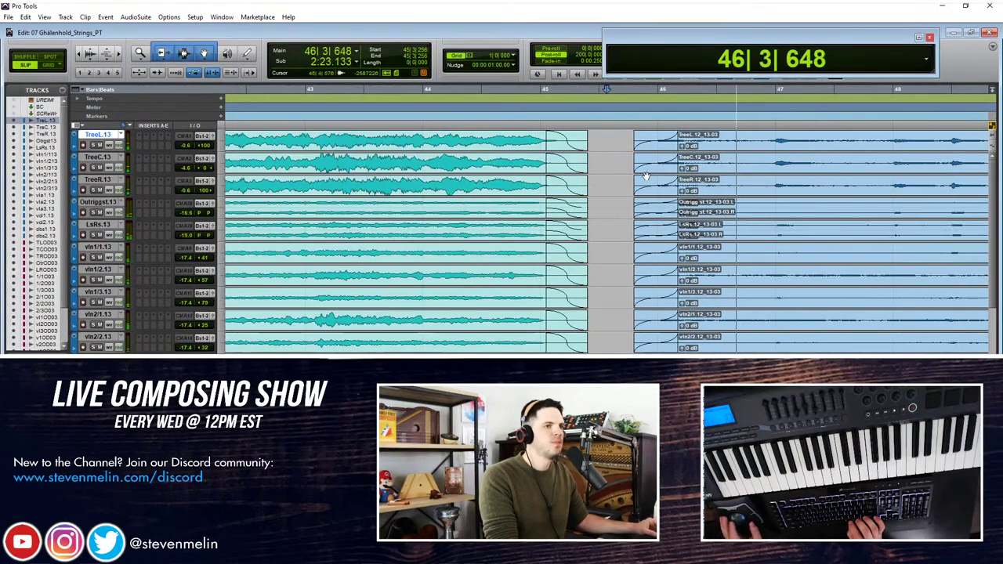
pyautogui.press('space')
pyautogui.click(652, 148)
pyautogui.press('Delete')
pyautogui.moveTo(628, 139); pyautogui.dragTo(652, 143)
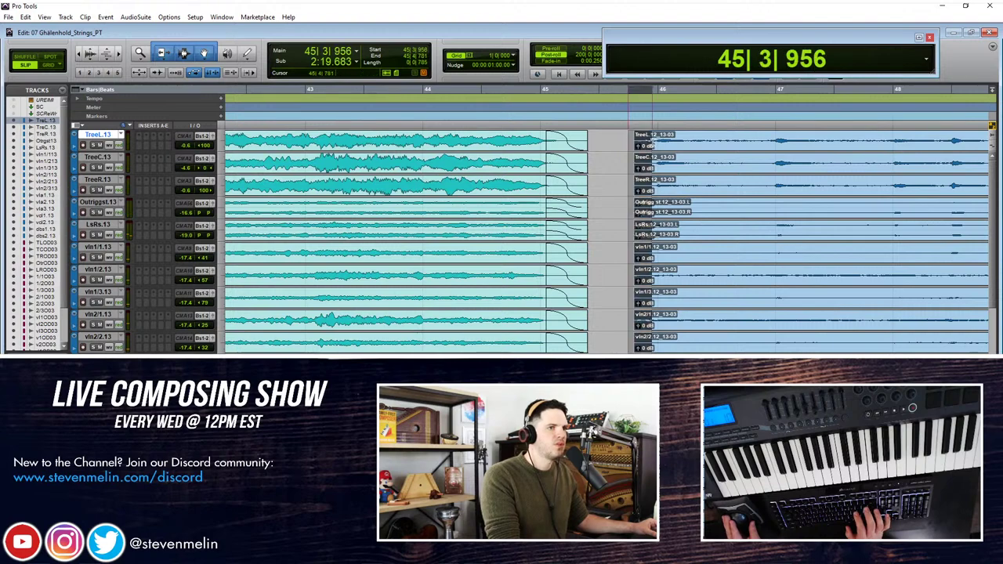
pyautogui.press('f')
pyautogui.click(620, 140)
pyautogui.press('space')
pyautogui.click(618, 138)
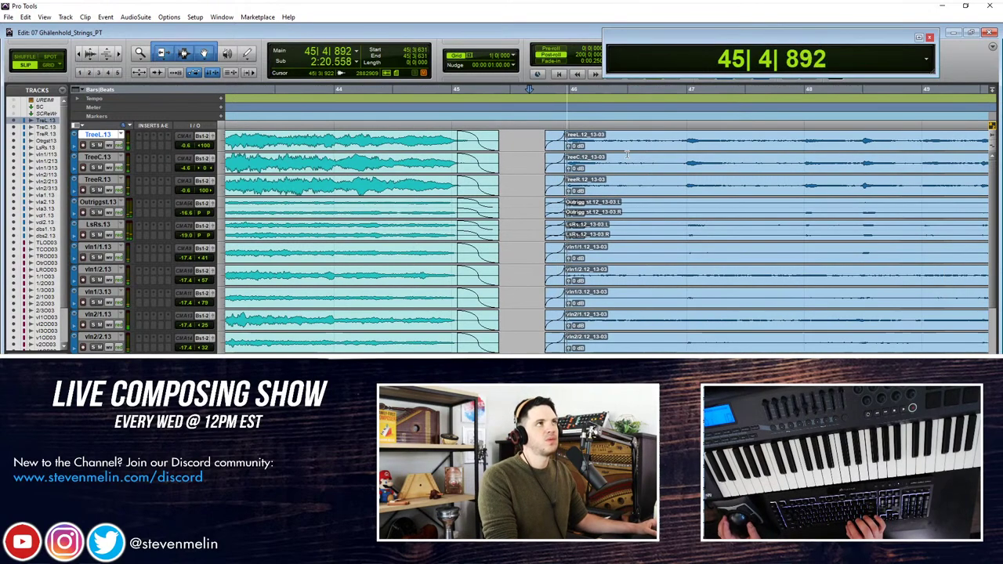
# Step: Try moving the edit between the Strings clips at bar 51 back to about 50|4|589, and undo the trim
pyautogui.press('r')
pyautogui.press('r')
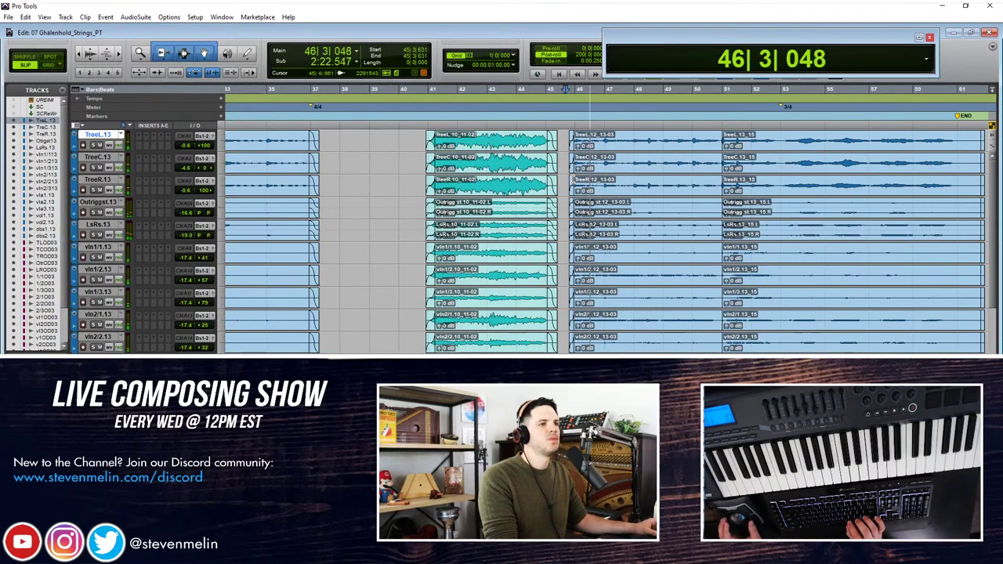
pyautogui.hscroll(1, 619, 157)
pyautogui.press('t')
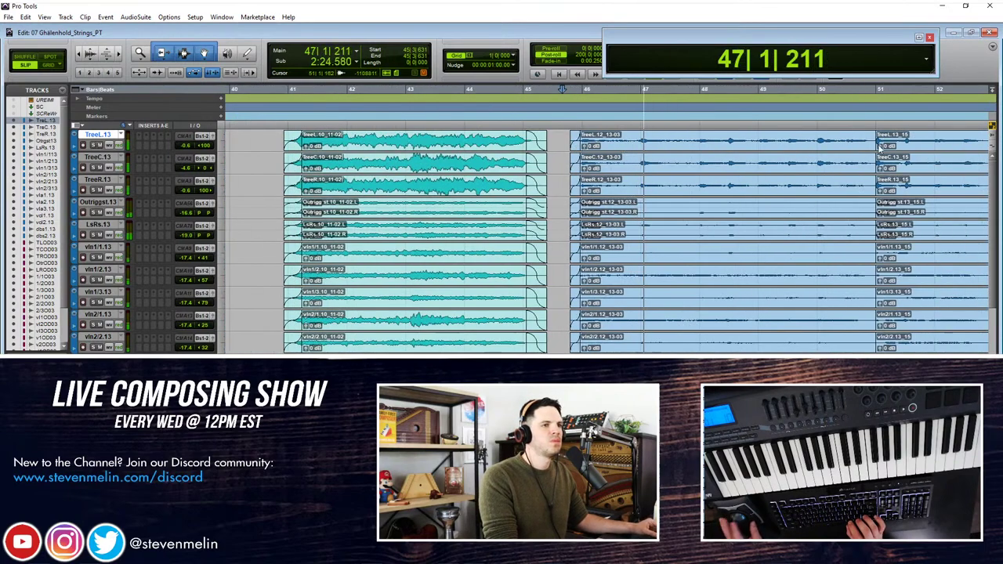
pyautogui.moveTo(771, 138); pyautogui.dragTo(687, 145)
pyautogui.press('t')
pyautogui.press('t')
pyautogui.press('t')
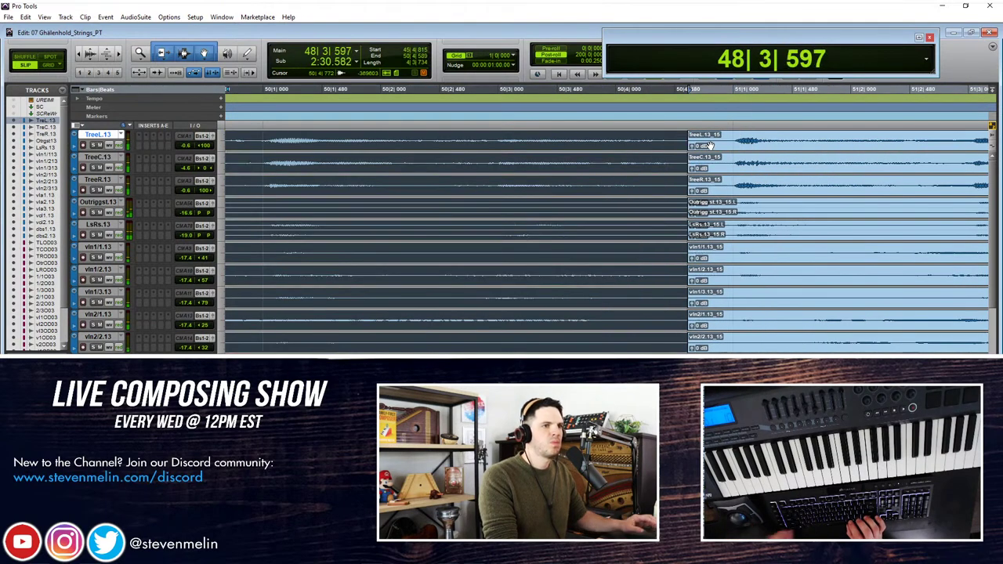
pyautogui.hotkey('ctrl', 'z')
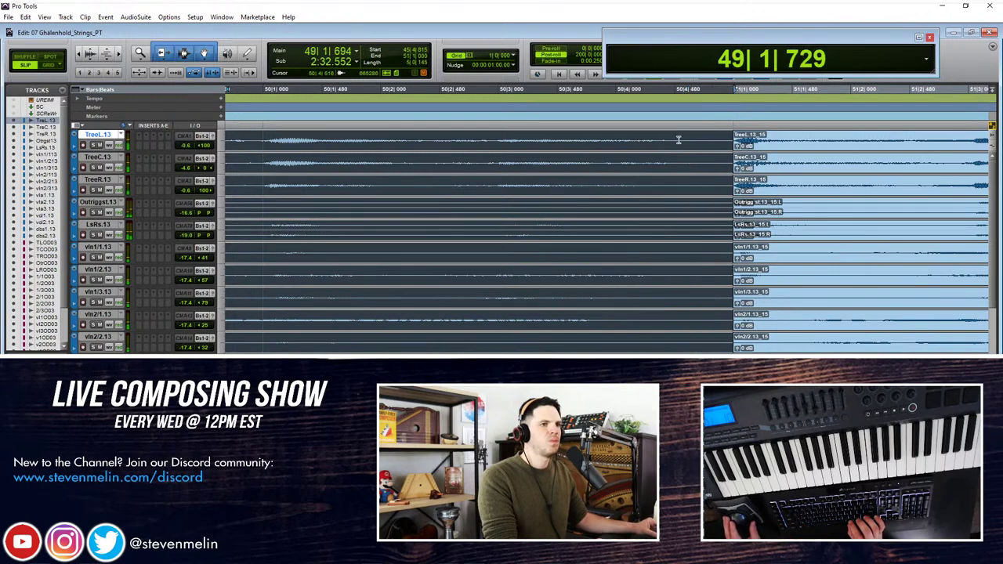
# Step: Retrim the Strings clip edges around 50|4 to leave a small gap just before bar 51
pyautogui.click(679, 138)
pyautogui.moveTo(685, 146); pyautogui.dragTo(673, 146)
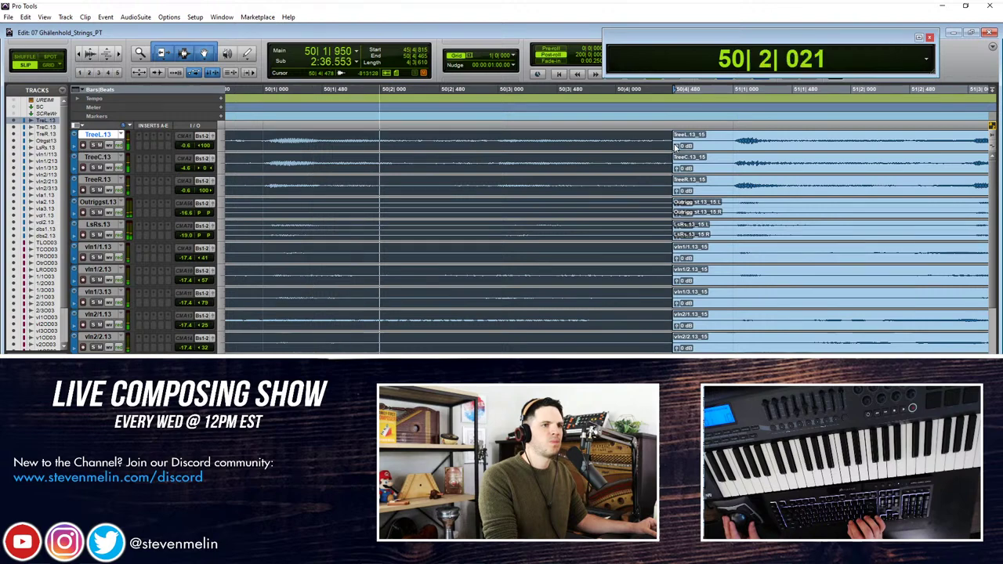
pyautogui.doubleClick(677, 138)
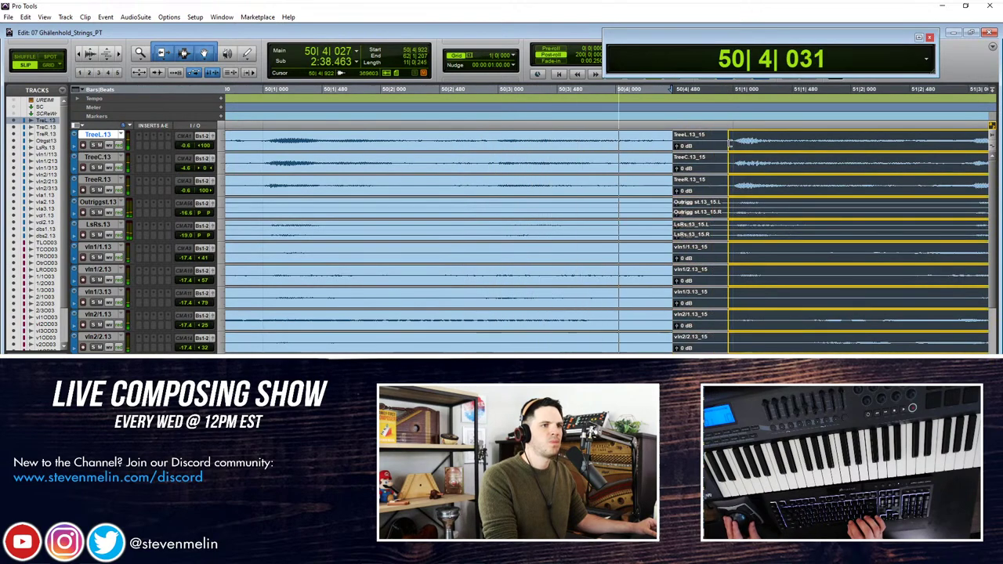
pyautogui.hotkey('ctrl', 'z')
pyautogui.press('space')
# Step: Fade out the earlier Strings clips from about 50|3|879 and add a short fade-in to the clips starting just before bar 51
pyautogui.moveTo(671, 141); pyautogui.dragTo(606, 141)
pyautogui.press('f')
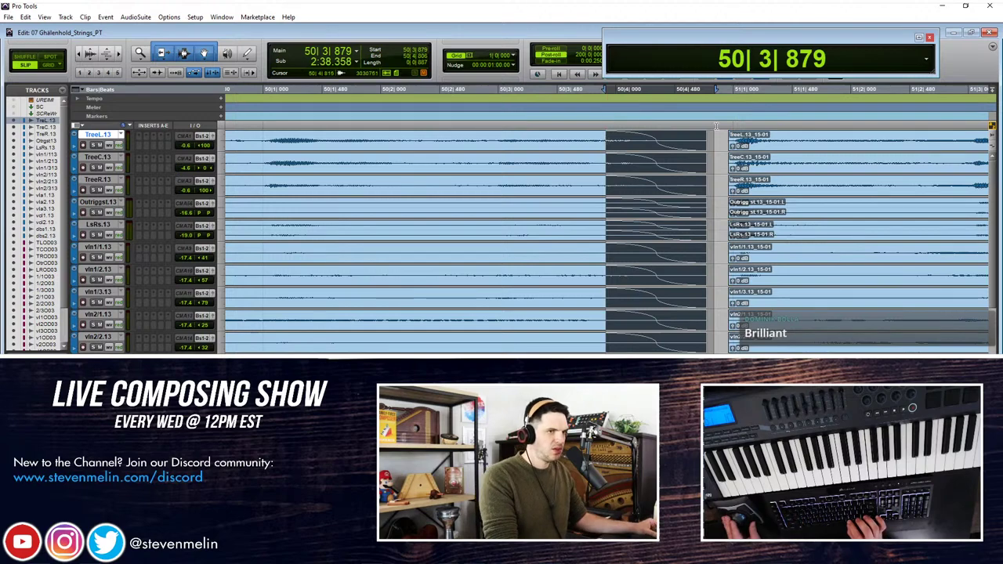
pyautogui.moveTo(721, 135); pyautogui.dragTo(732, 135)
pyautogui.press('f')
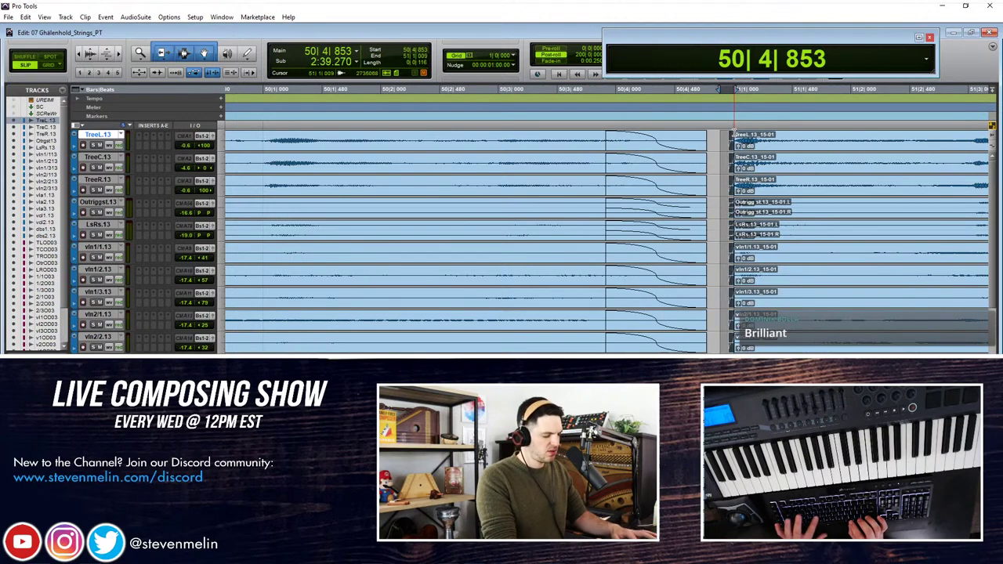
# Step: Audition the transition between the Strings clips into bar 51, starting from about 49|4|320
pyautogui.click(539, 135)
pyautogui.press('r')
pyautogui.press('r')
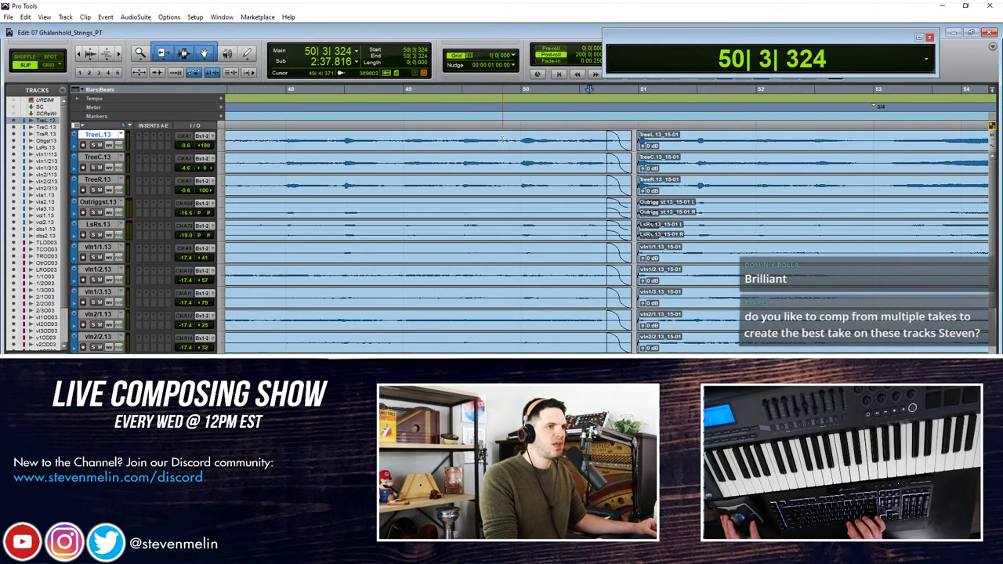
pyautogui.click(502, 140)
pyautogui.press('space')
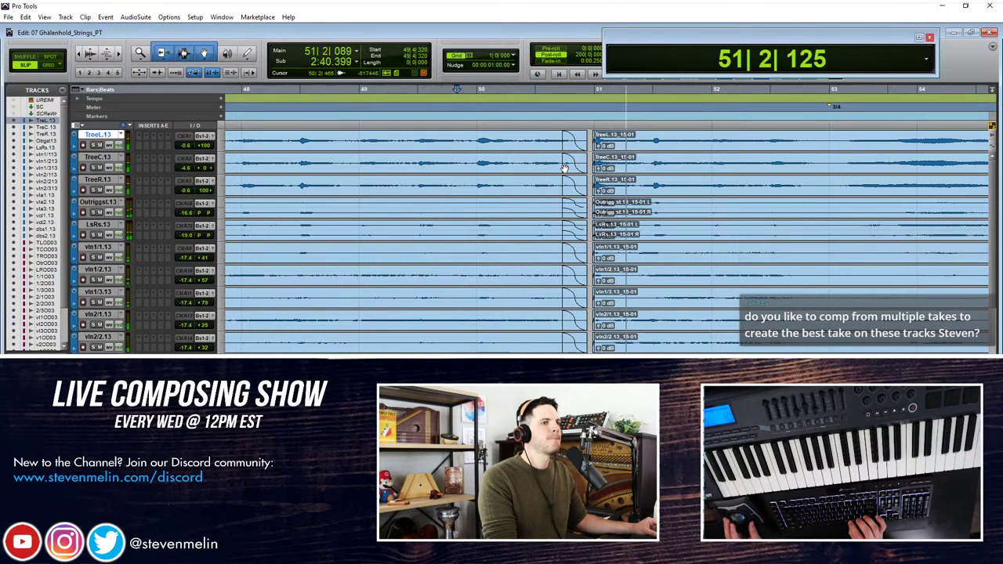
pyautogui.press('space')
# Step: Try lengthening the fade-out on the earlier Strings clips to start at about 50|2, and audition it from 49|4|371
pyautogui.moveTo(566, 150); pyautogui.dragTo(508, 141)
pyautogui.click(447, 138)
pyautogui.press('space')
pyautogui.press('f')
pyautogui.click(463, 144)
pyautogui.press('space')
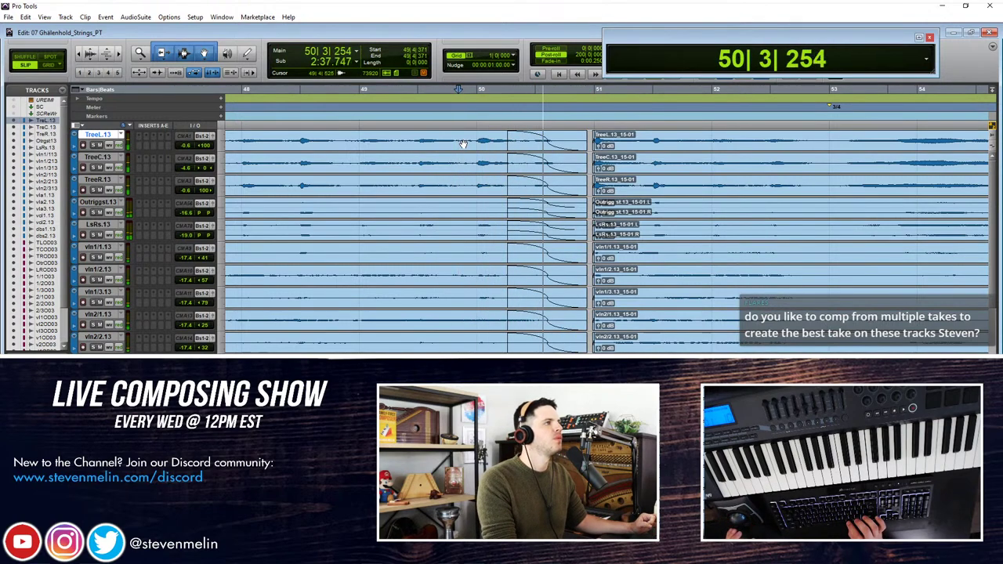
# Step: Shorten the fade-out on the earlier Strings clips to start at about 50|3|495, and audition the transition into bar 51
pyautogui.moveTo(509, 144); pyautogui.dragTo(536, 144)
pyautogui.click(456, 138)
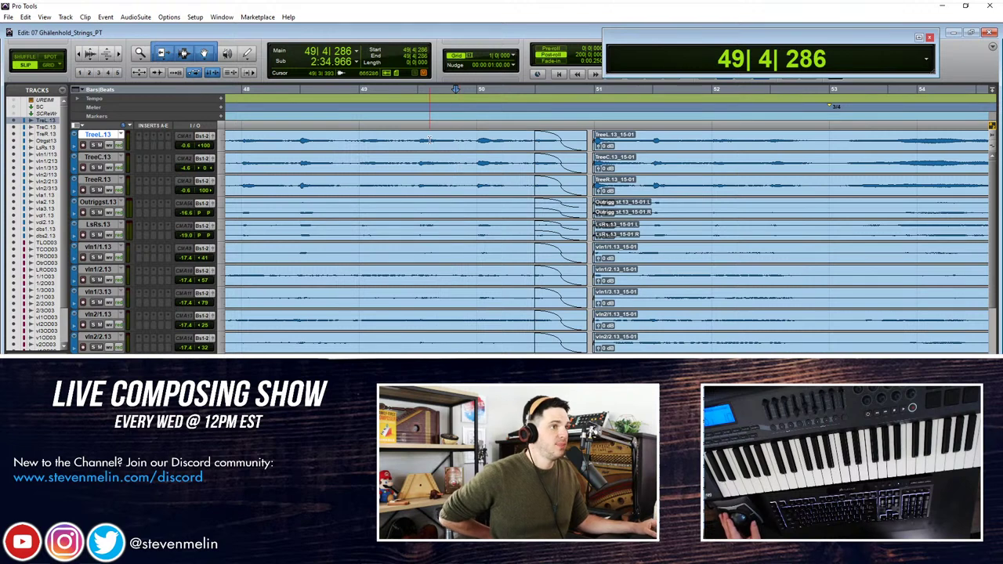
pyautogui.click(429, 140)
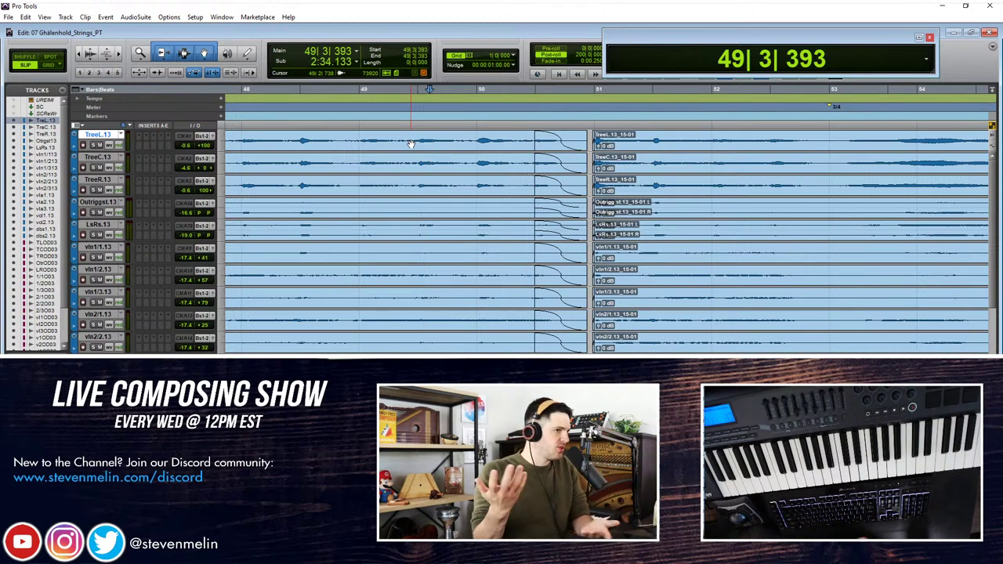
pyautogui.click(395, 137)
pyautogui.press('space')
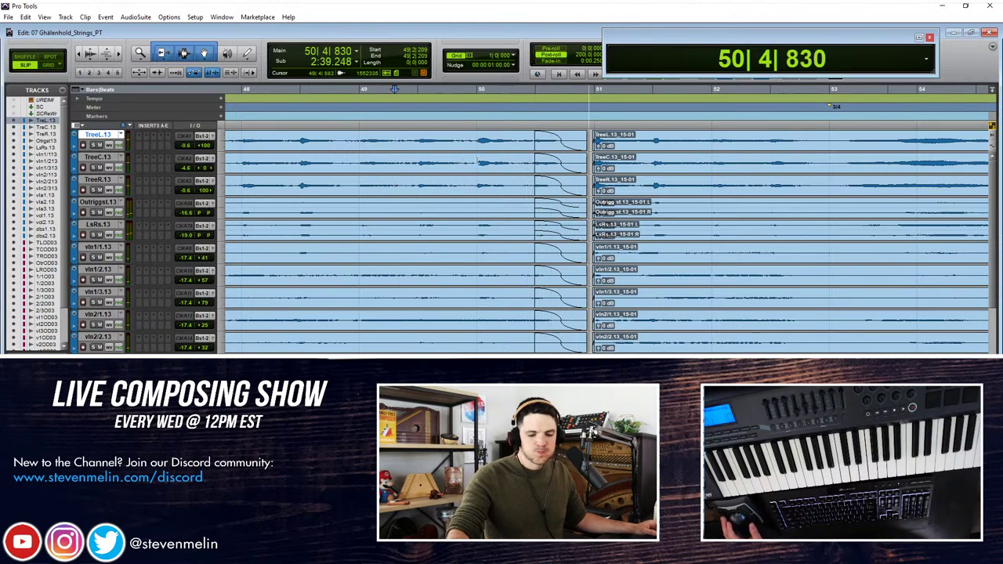
pyautogui.click(544, 141)
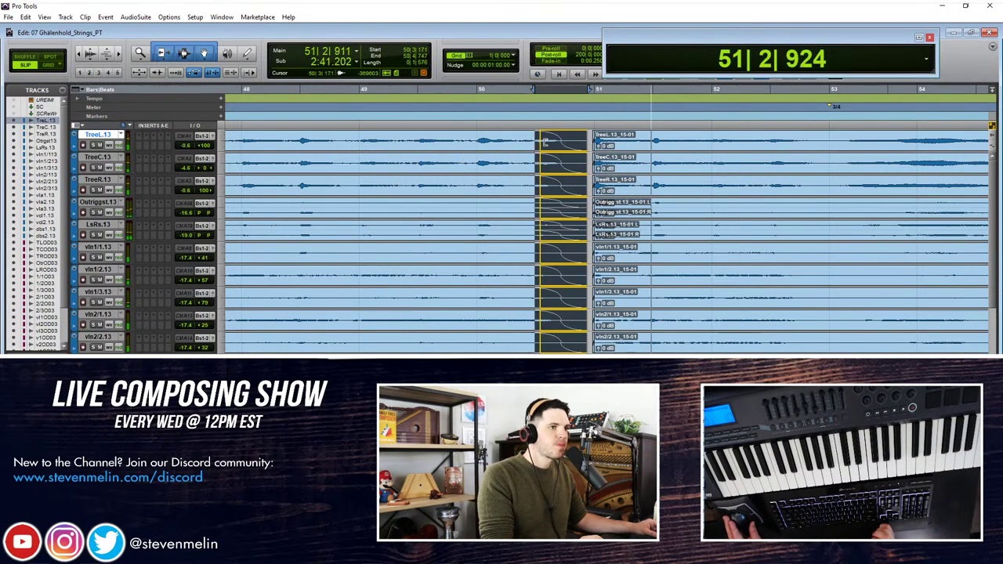
pyautogui.moveTo(546, 143); pyautogui.dragTo(587, 144)
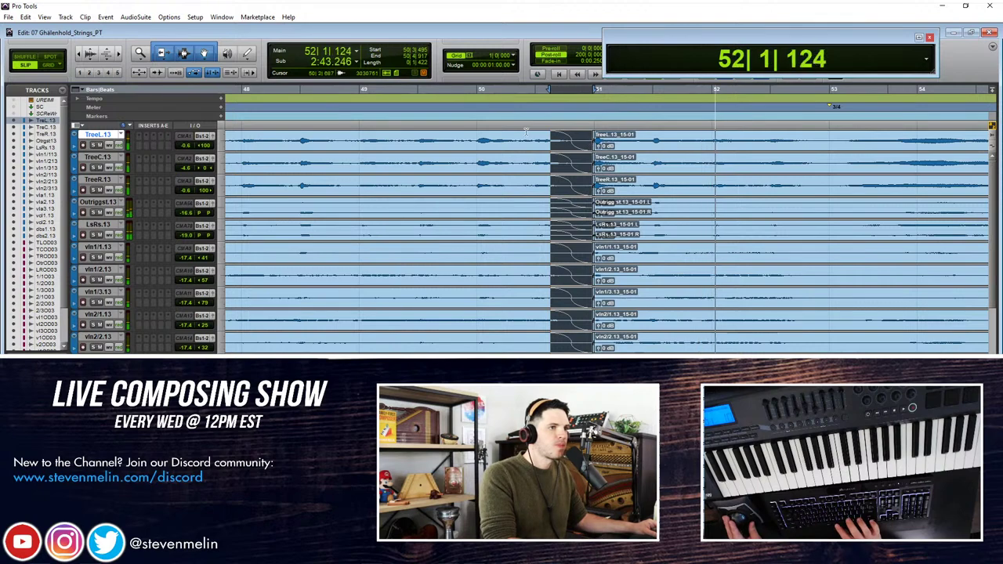
pyautogui.click(526, 132)
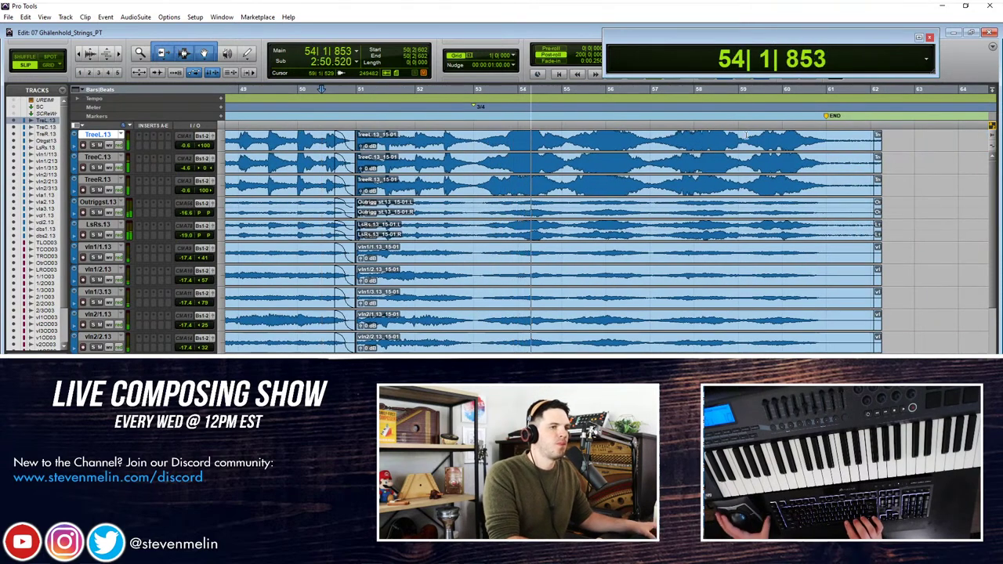
# Step: Audition the passage around bar 53, switch to Grid mode and split the Strings clips at 53|1|000
pyautogui.click(468, 136)
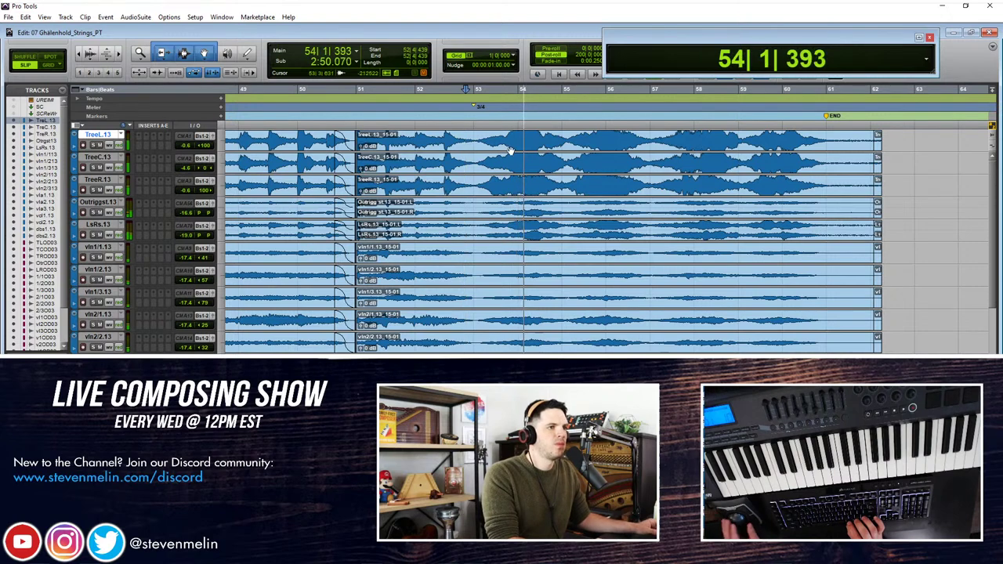
pyautogui.click(475, 136)
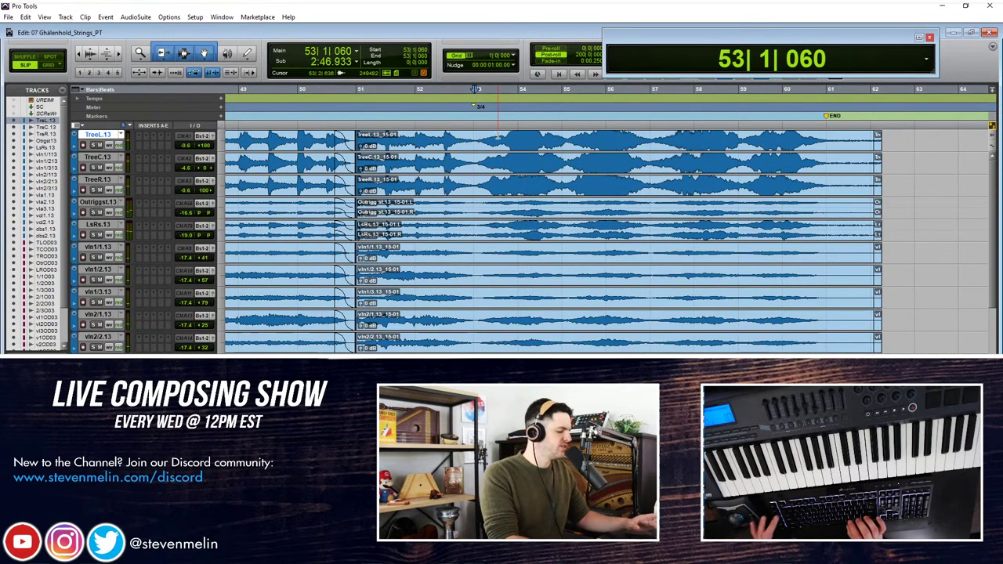
pyautogui.press('`')
pyautogui.press('`')
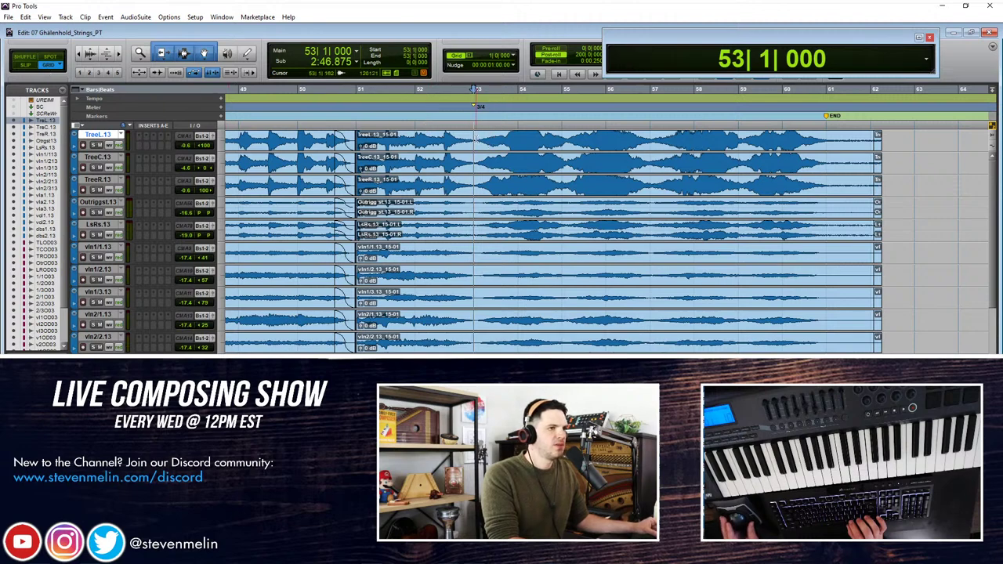
pyautogui.hotkey('ctrl', 'e')
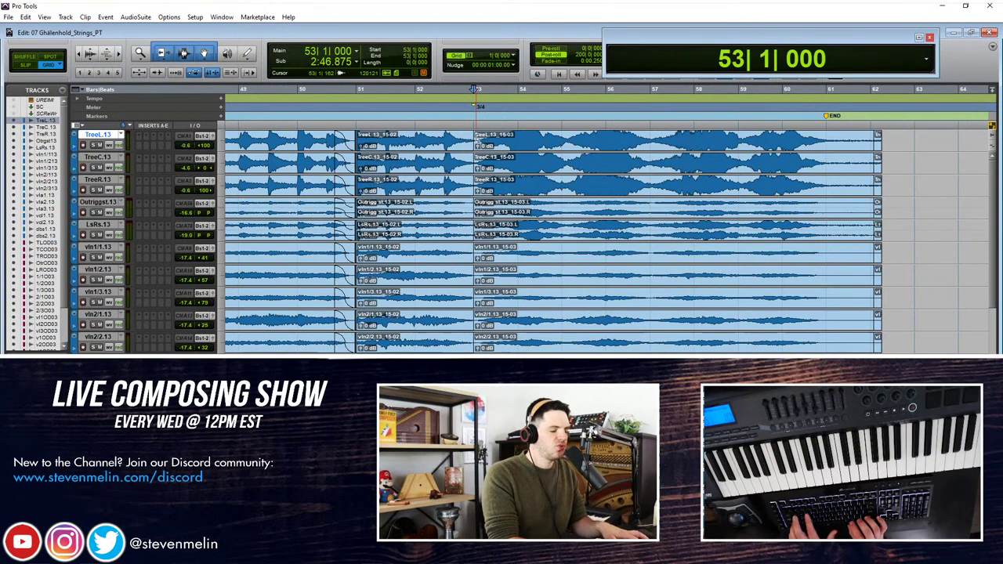
# Step: Try deleting the Strings clips from bar 53 onward, and undo the deletion
pyautogui.click(550, 141)
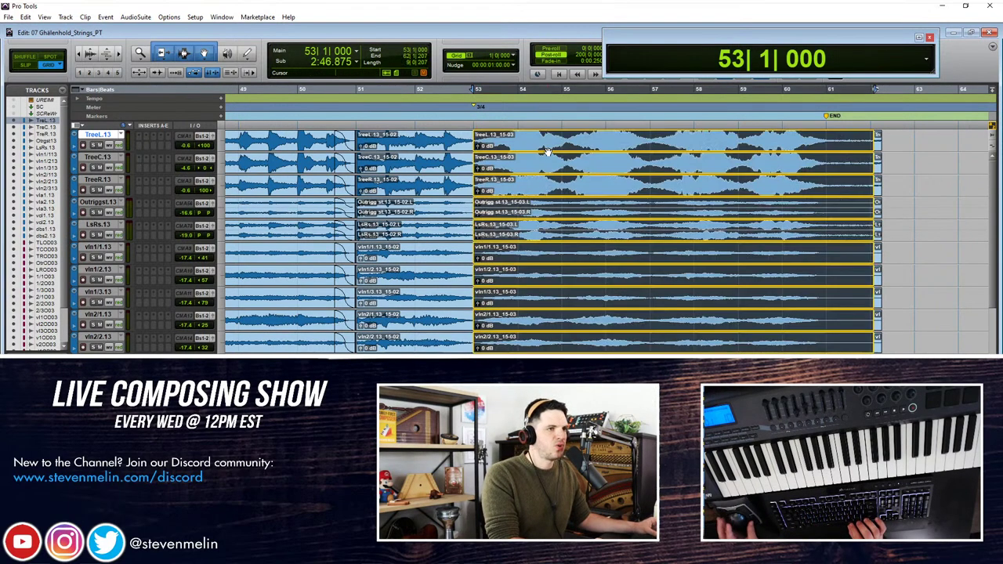
pyautogui.press('Delete')
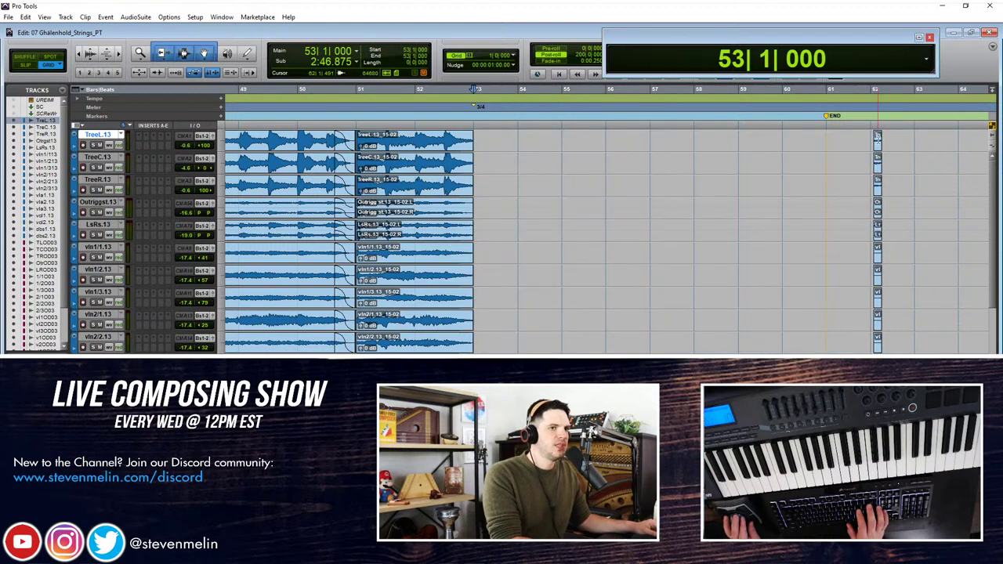
pyautogui.click(879, 149)
pyautogui.hotkey('ctrl', 'z')
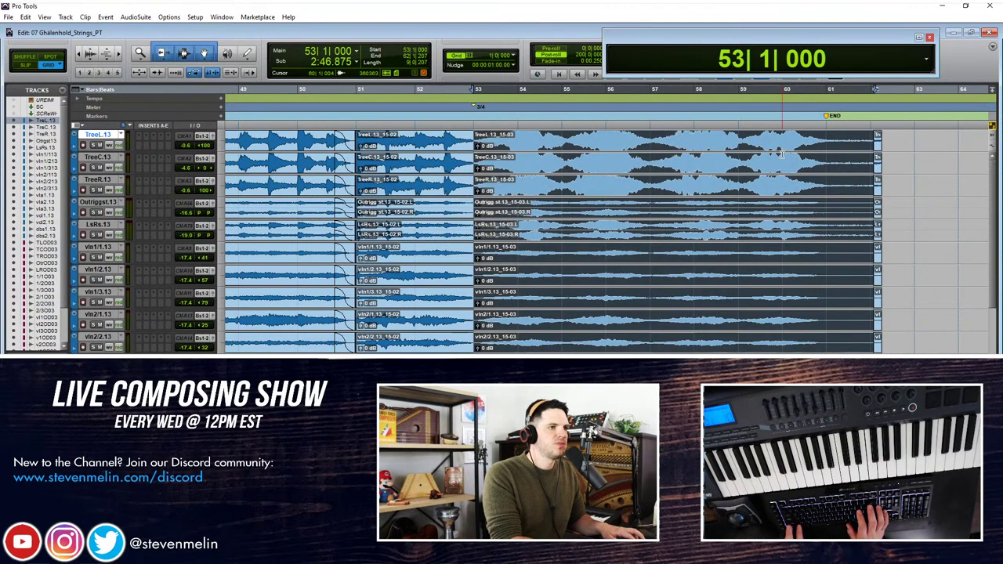
# Step: Switch the grouped Strings tracks to the playlists view
pyautogui.click(118, 151)
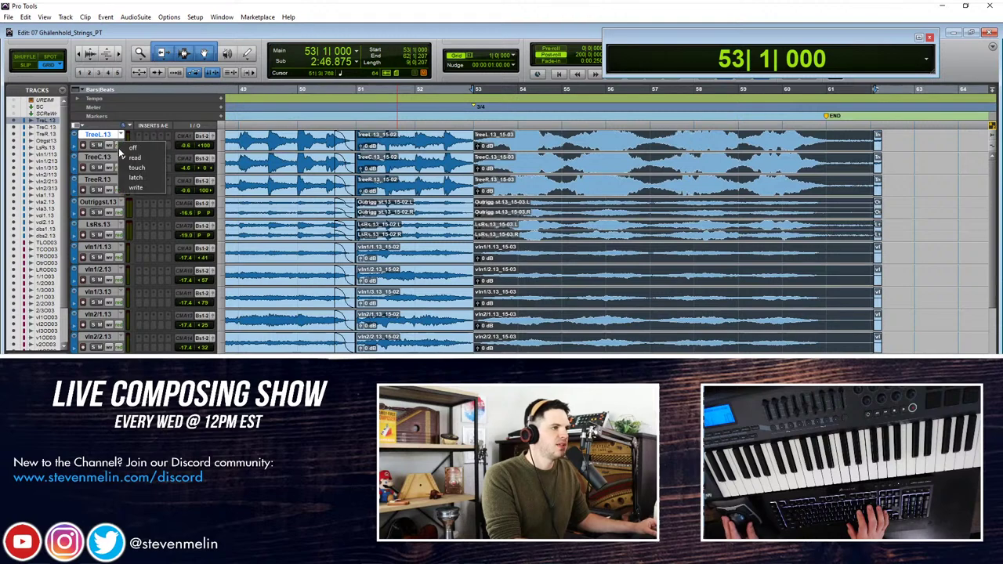
pyautogui.click(111, 146)
pyautogui.click(130, 159)
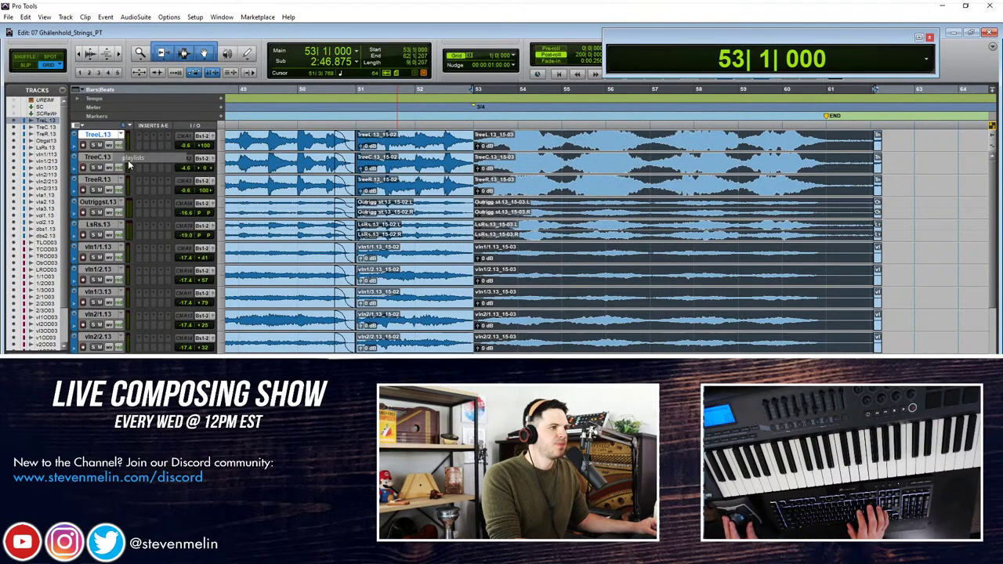
pyautogui.click(519, 140)
pyautogui.click(512, 149)
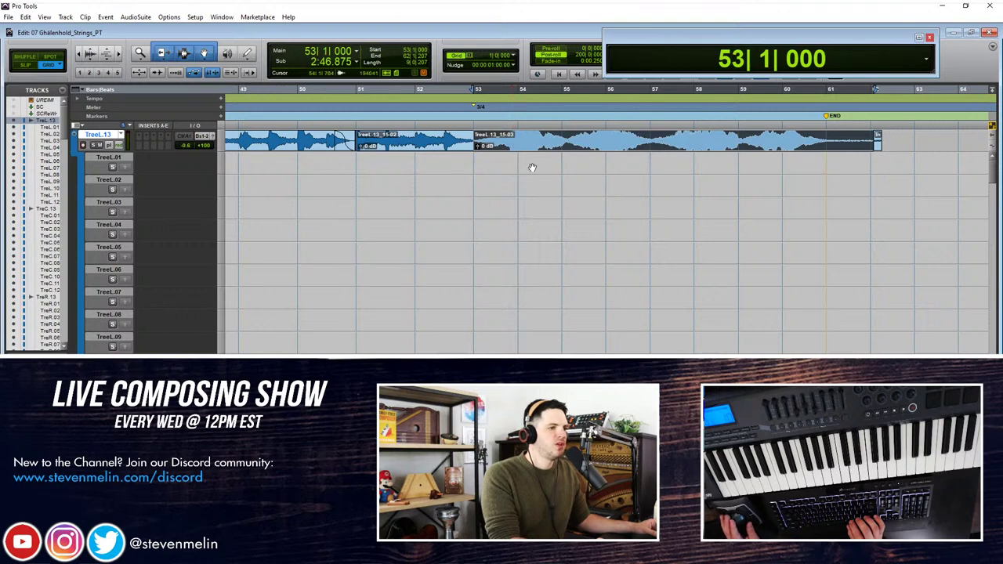
# Step: Check the alternate takes below TreeL.13 and delete the main playlist clips from bar 53 onward
pyautogui.scroll(-5, 452, 307)
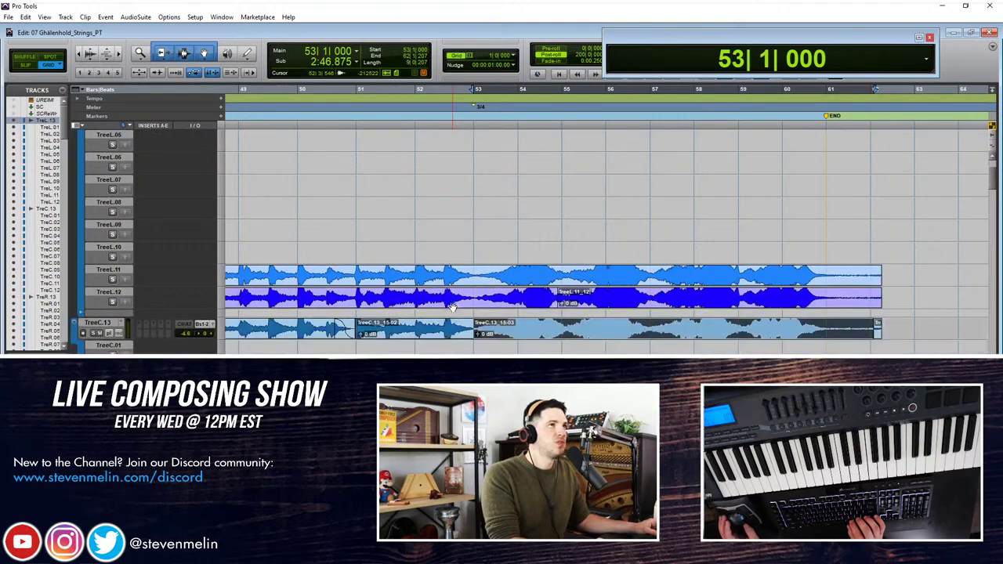
pyautogui.scroll(5, 549, 304)
pyautogui.click(481, 154)
pyautogui.press('Delete')
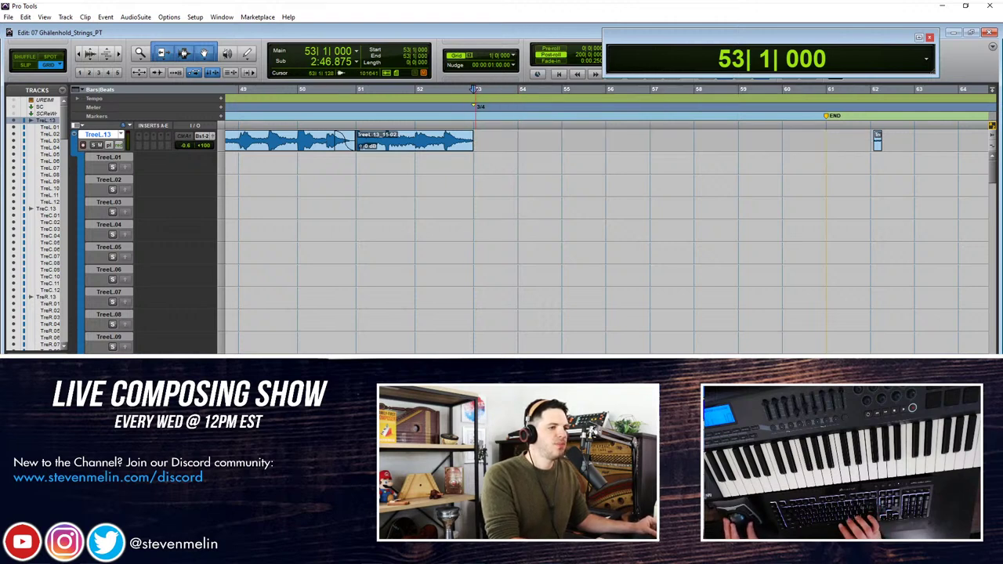
# Step: Audition from 53|1|000 with the TreeL.11 take soloed
pyautogui.press('space')
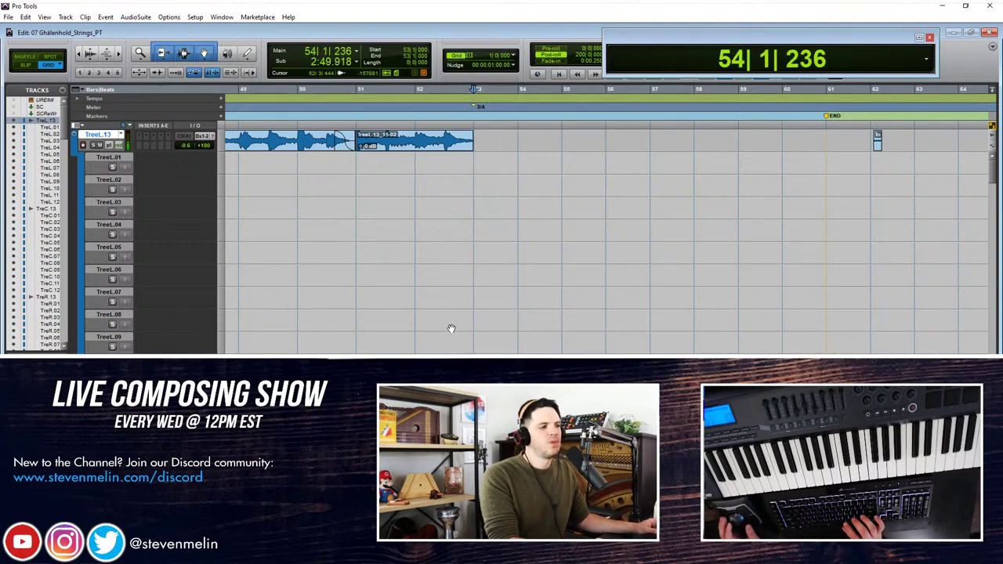
pyautogui.press('space')
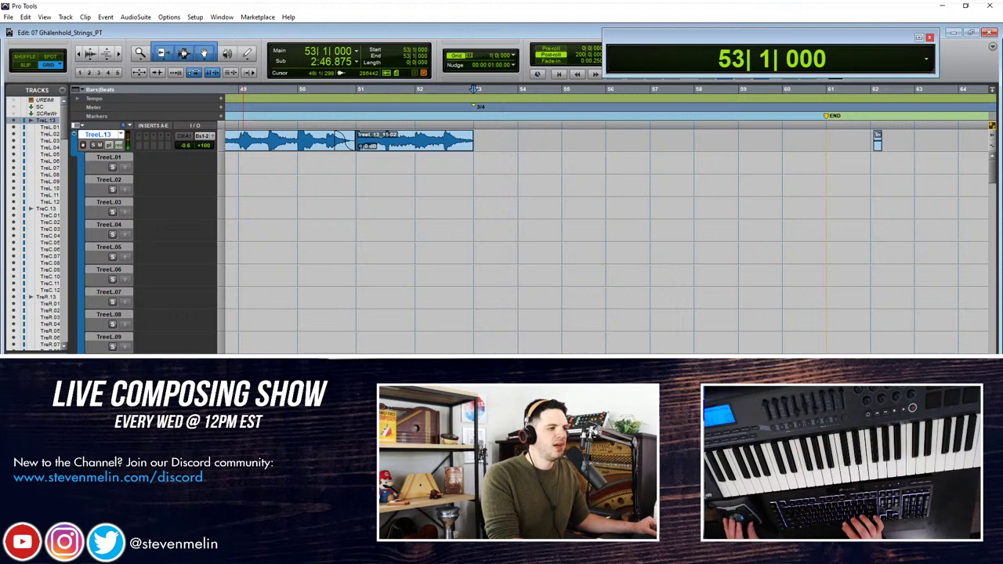
pyautogui.scroll(-4, 444, 249)
pyautogui.press('space')
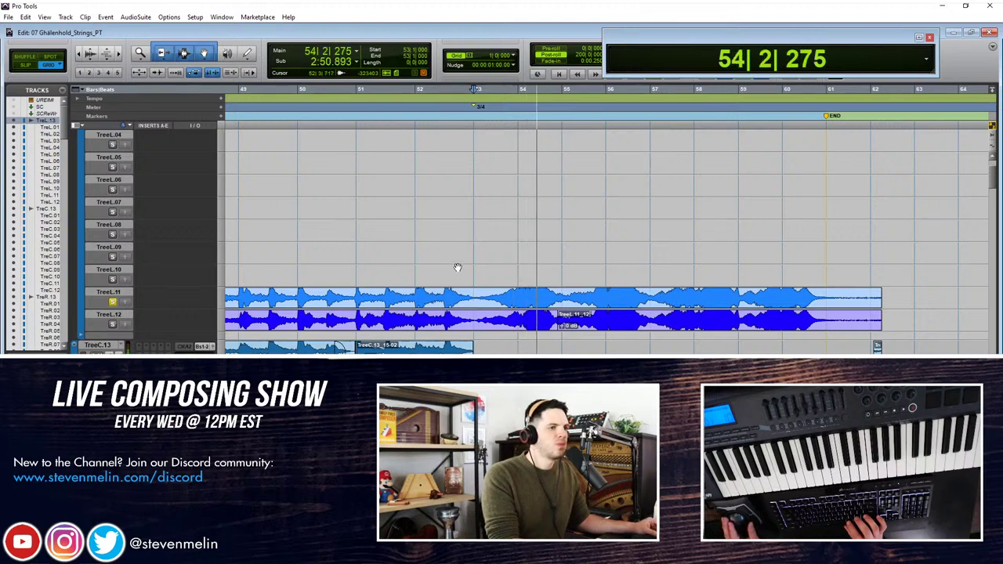
pyautogui.press('space')
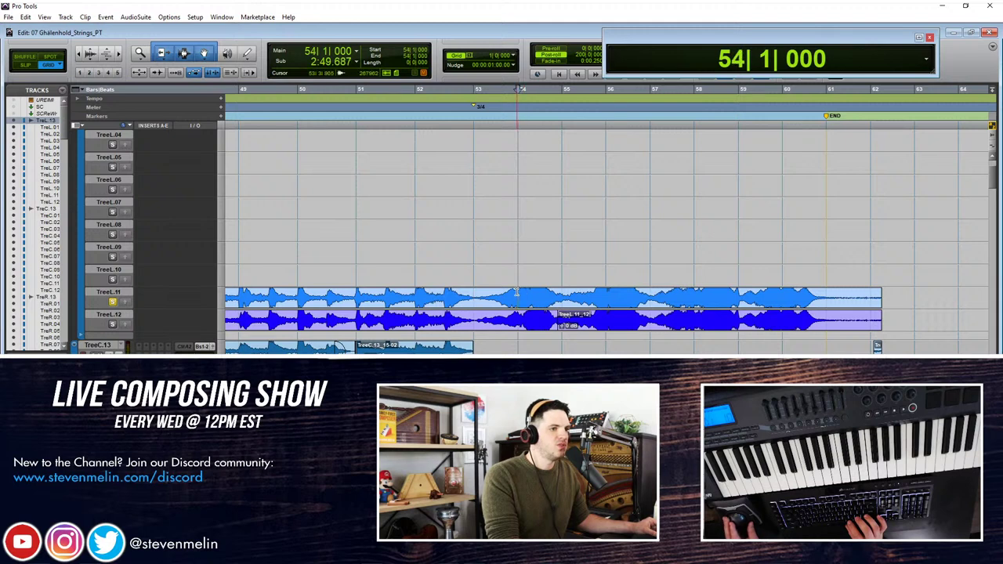
# Step: Split the TreeL.11 take at 54|1|000
pyautogui.press('b')
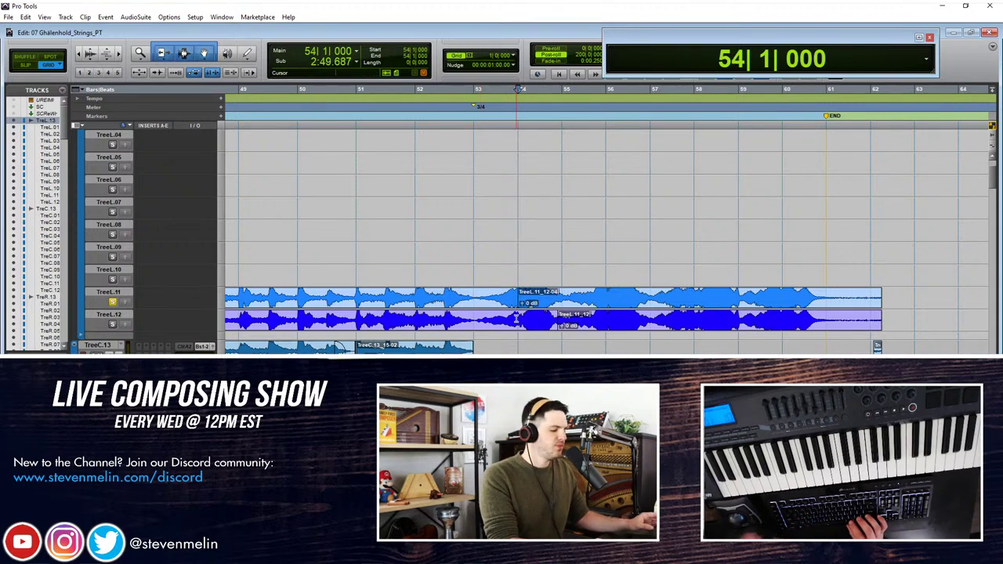
pyautogui.hotkey('ctrl', 'z')
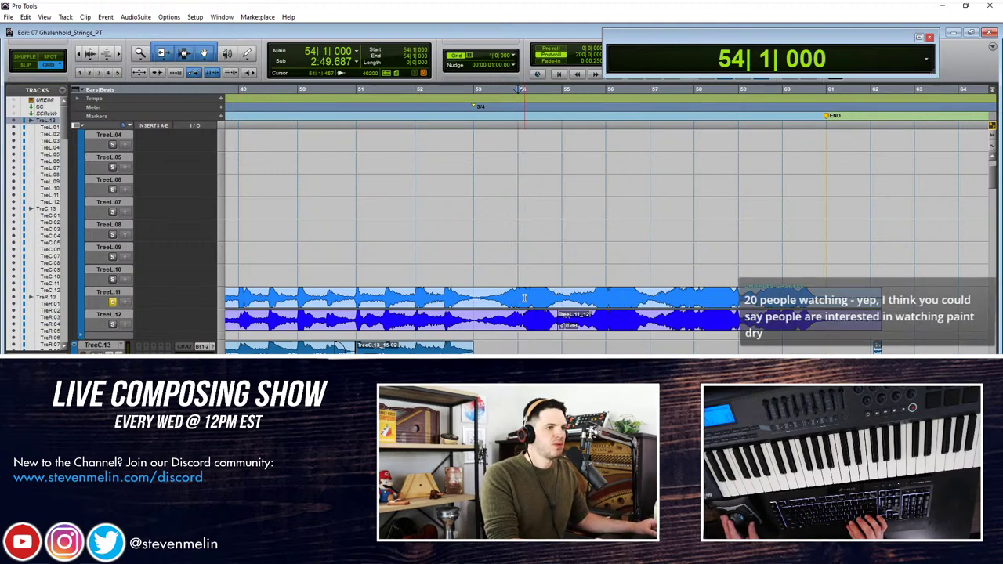
pyautogui.click(527, 304)
pyautogui.click(517, 294)
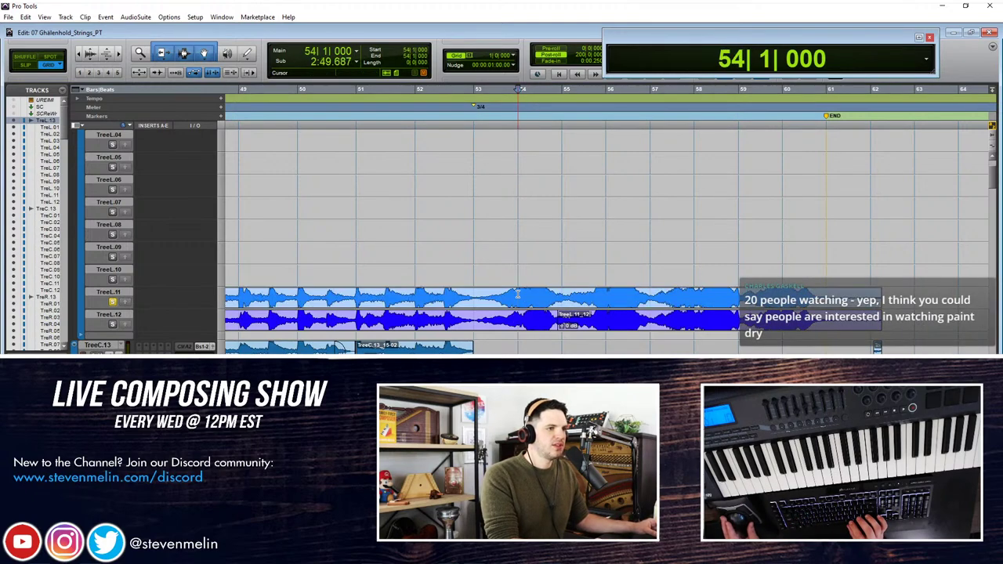
pyautogui.hotkey('ctrl', 'e')
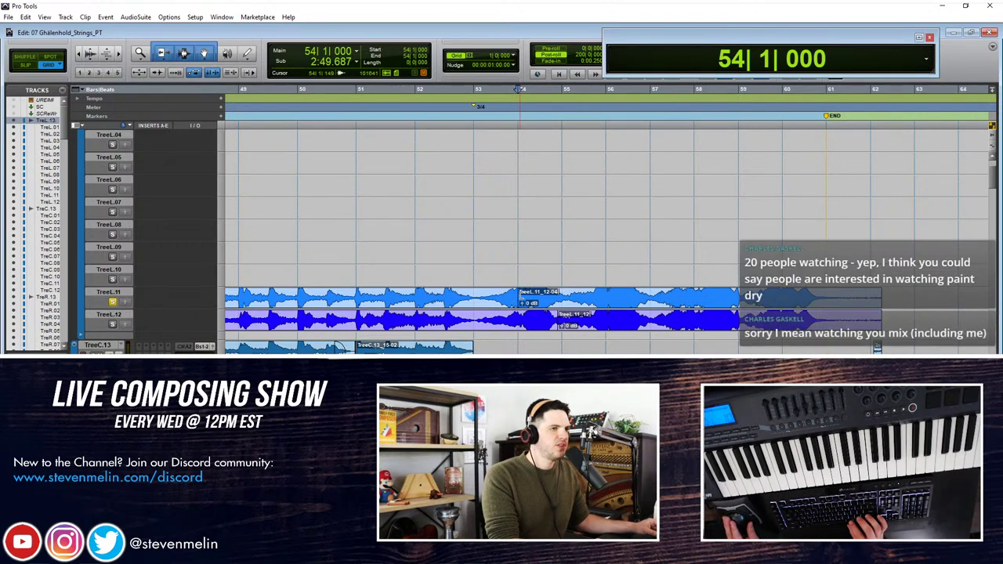
# Step: Separate the bar 53 section of the TreeL.12 take, splitting at 53|1|000 and 54|1|000
pyautogui.moveTo(475, 315); pyautogui.dragTo(521, 317)
pyautogui.hotkey('ctrl', 'e')
pyautogui.hotkey('ctrl', 'e')
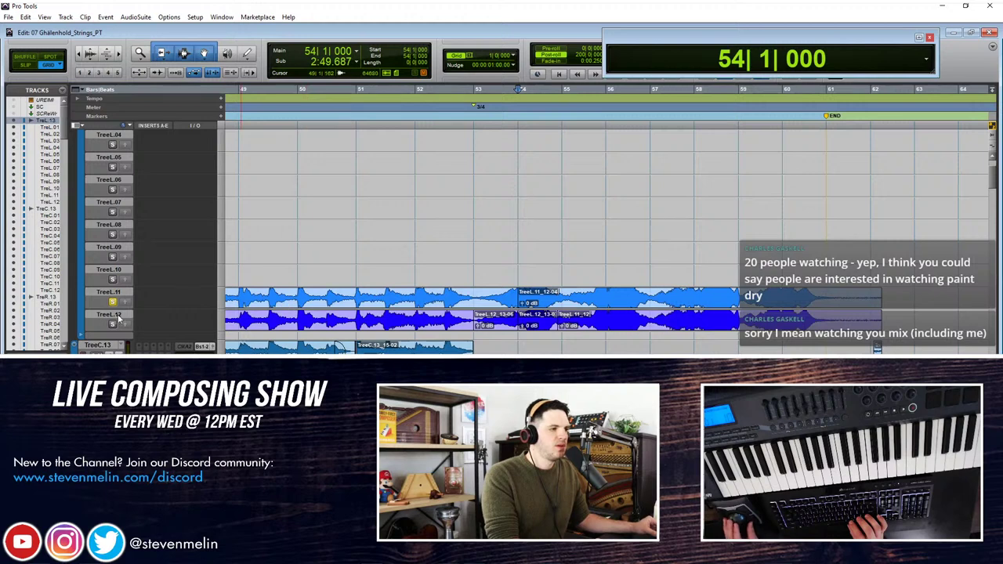
# Step: Unsolo TreeL.11 and copy bar 53 from the TreeL.12 take and bar 54 onward from TreeL.11 to the main playlist
pyautogui.click(487, 324)
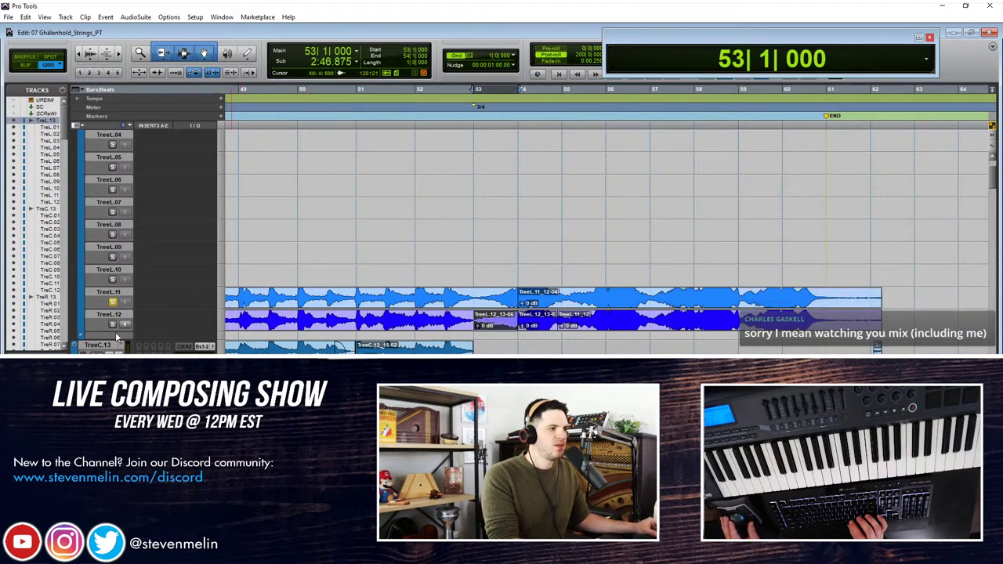
pyautogui.click(113, 303)
pyautogui.click(126, 325)
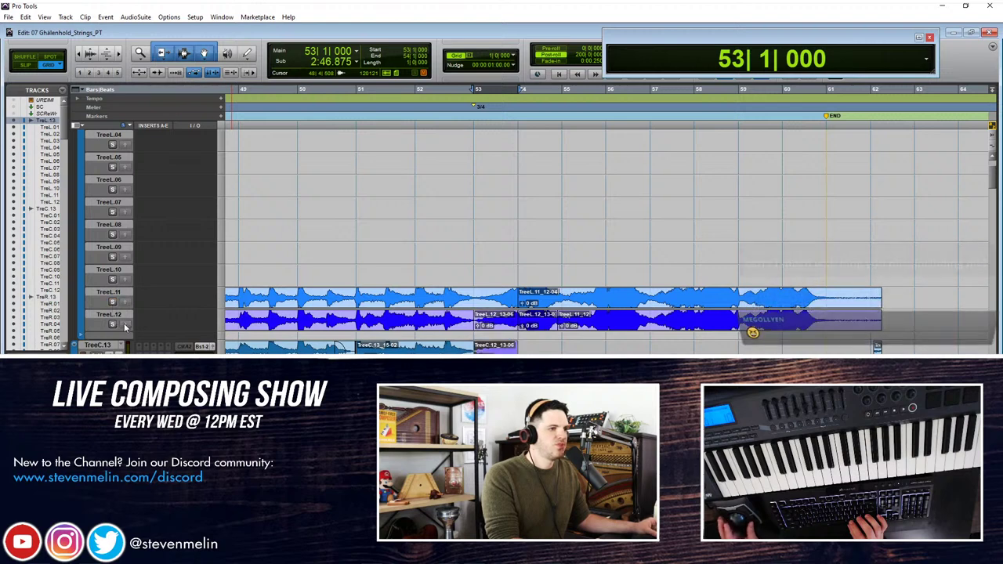
pyautogui.click(535, 302)
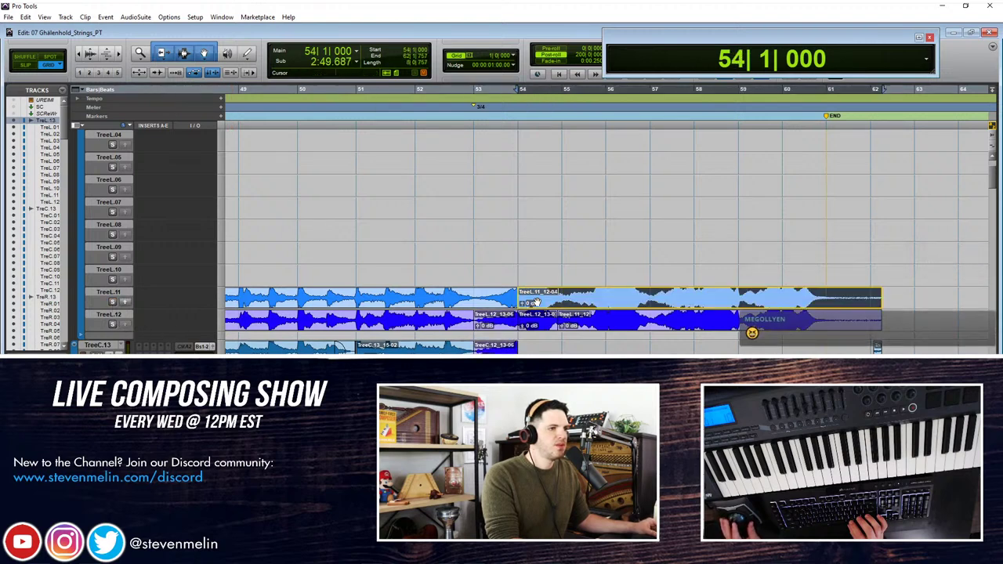
pyautogui.hotkey('ctrl', 'v')
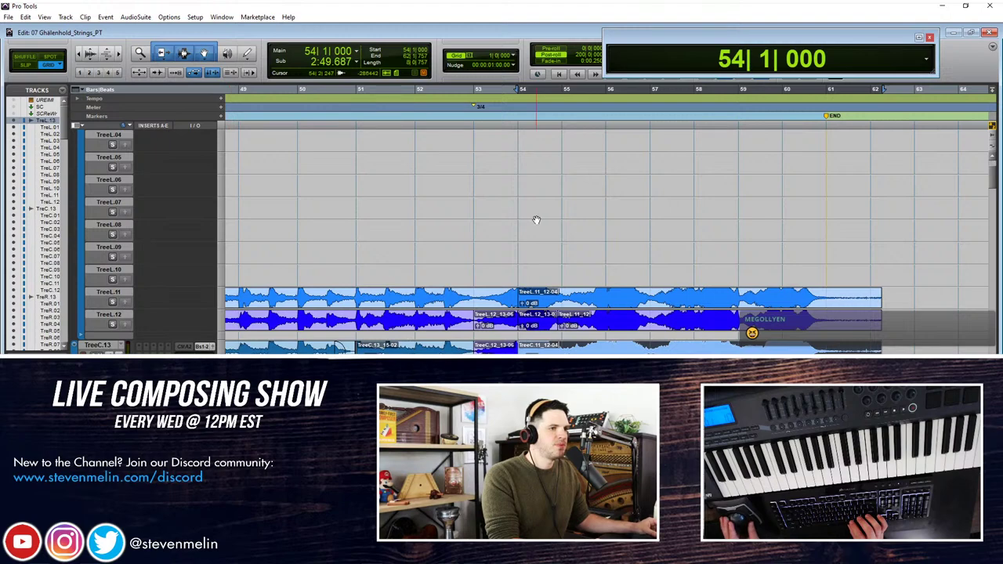
# Step: Switch the TreeL.13 main track from playlists view back to waveform view
pyautogui.scroll(4, 512, 194)
pyautogui.click(111, 145)
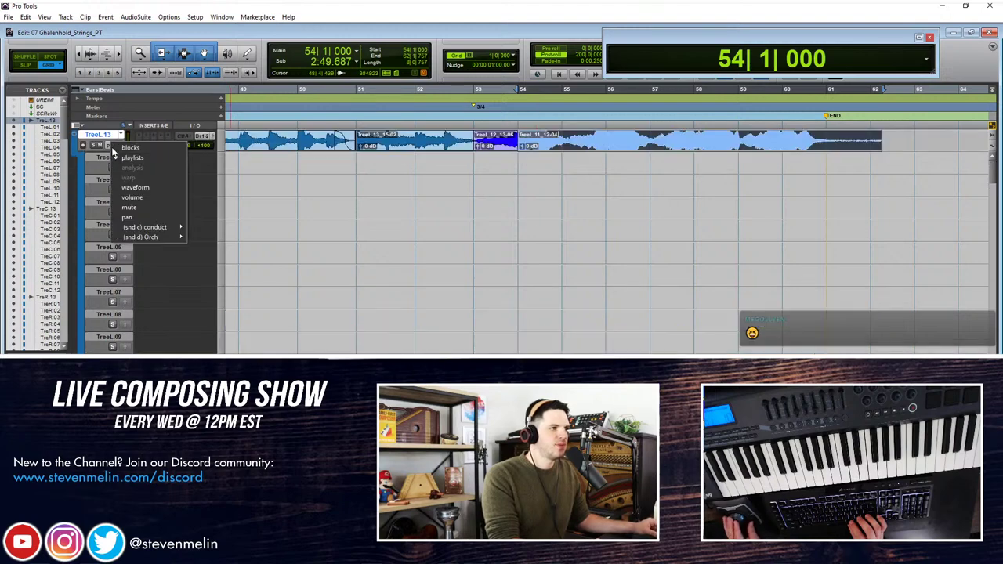
pyautogui.click(179, 187)
pyautogui.press('t')
pyautogui.press('t')
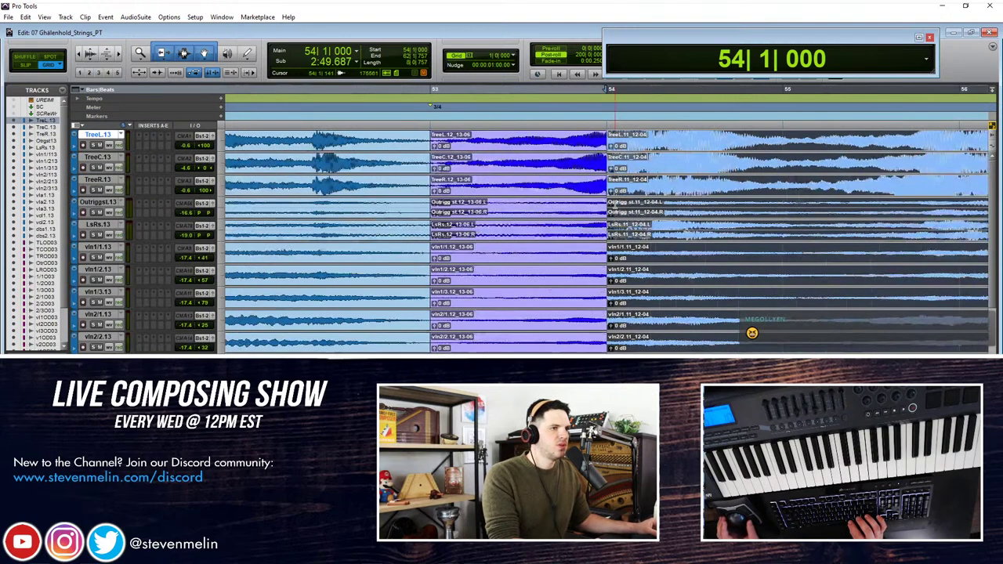
# Step: In Slip mode, crossfade the grouped string clips over the joins at bars 53 and 54, starting at 52|4|533 and 53|3|461
pyautogui.click(440, 136)
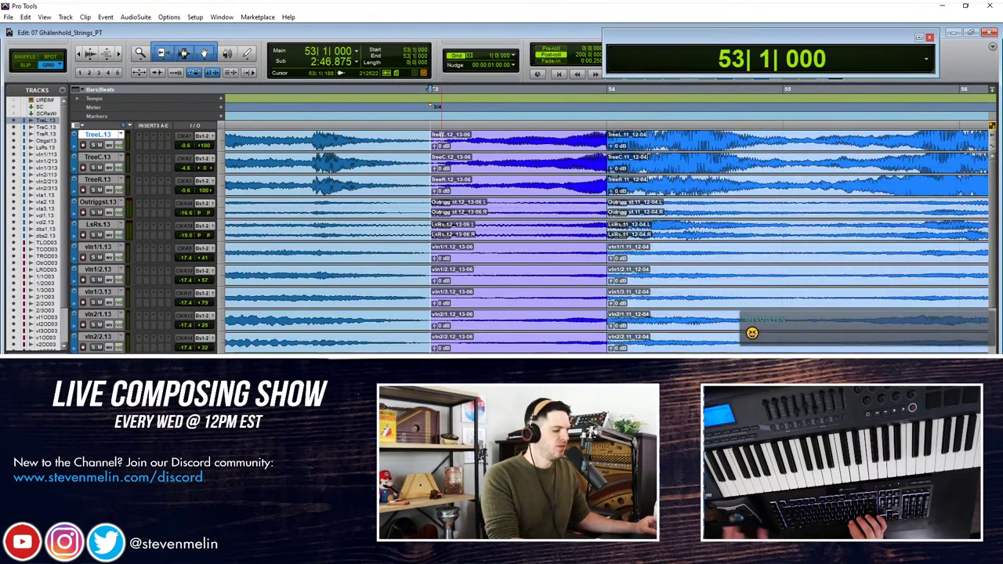
pyautogui.press('F2')
pyautogui.moveTo(403, 136); pyautogui.dragTo(448, 136)
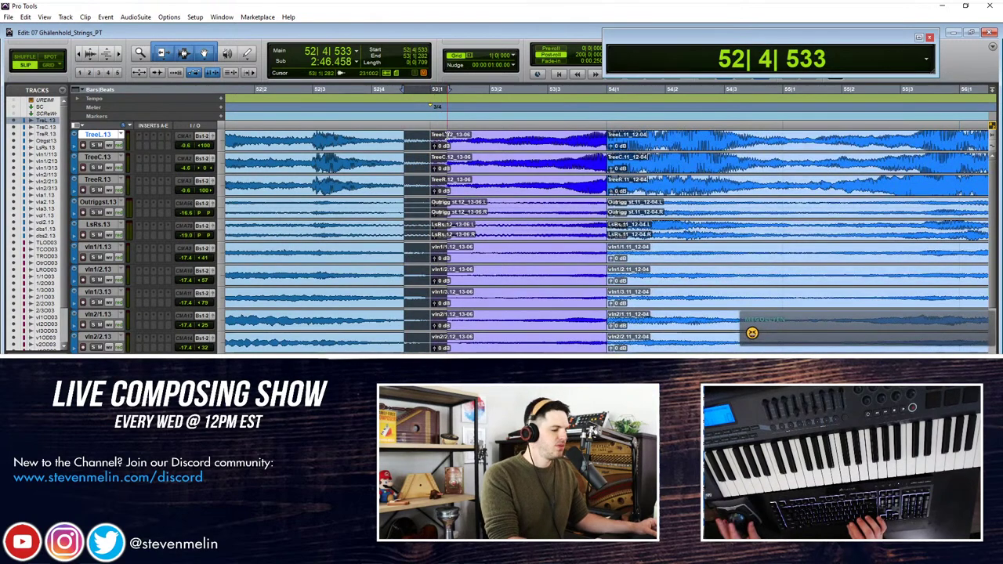
pyautogui.press('f')
pyautogui.moveTo(577, 139); pyautogui.dragTo(629, 138)
pyautogui.press('f')
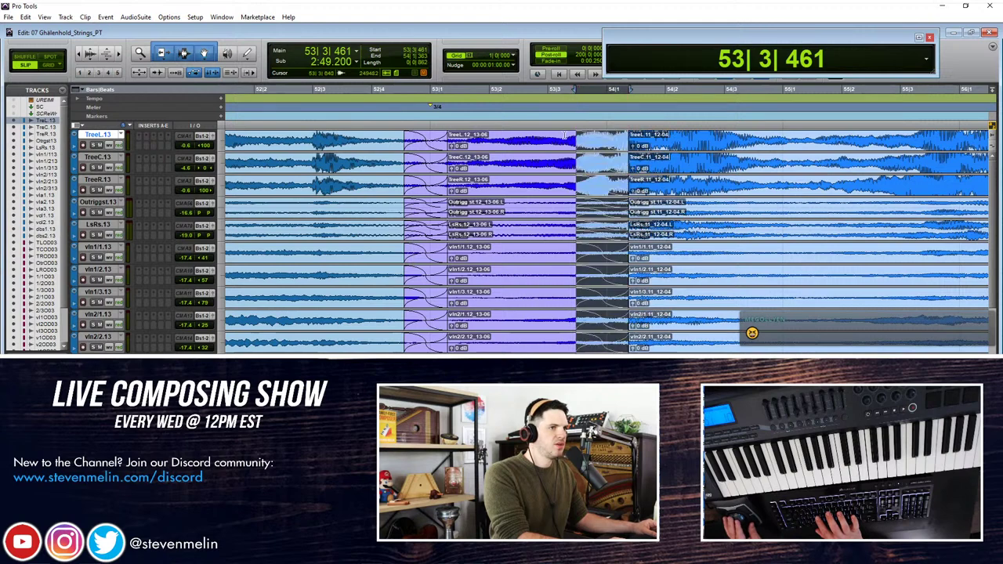
# Step: Audition the new crossfades around bars 53 and 54 from several start points in bar 52
pyautogui.click(292, 136)
pyautogui.press('space')
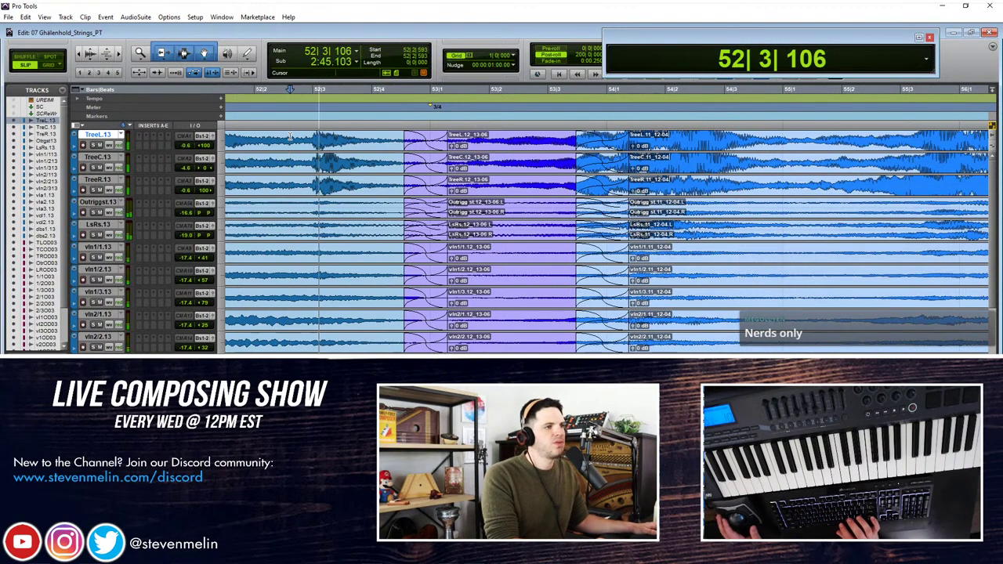
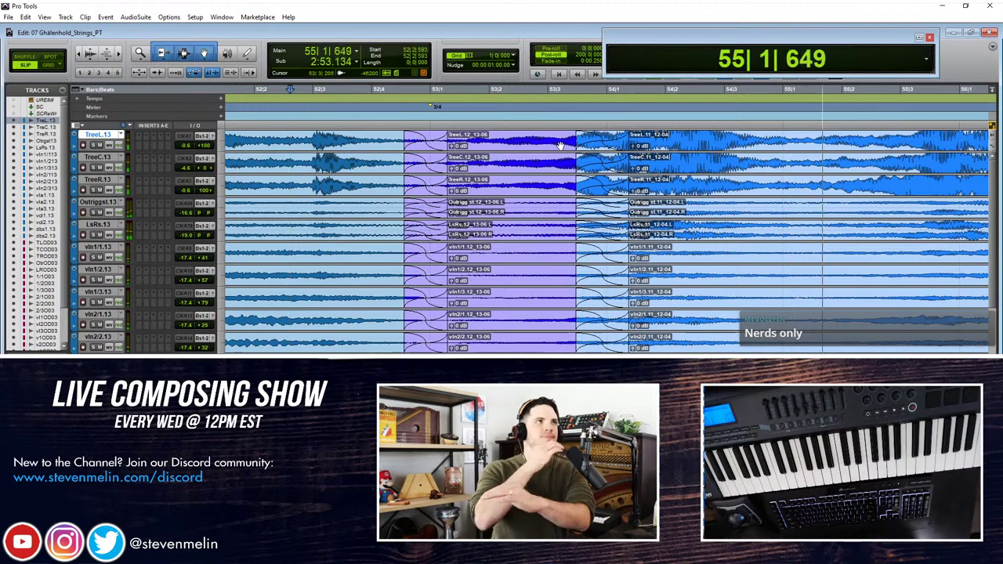
pyautogui.press('space')
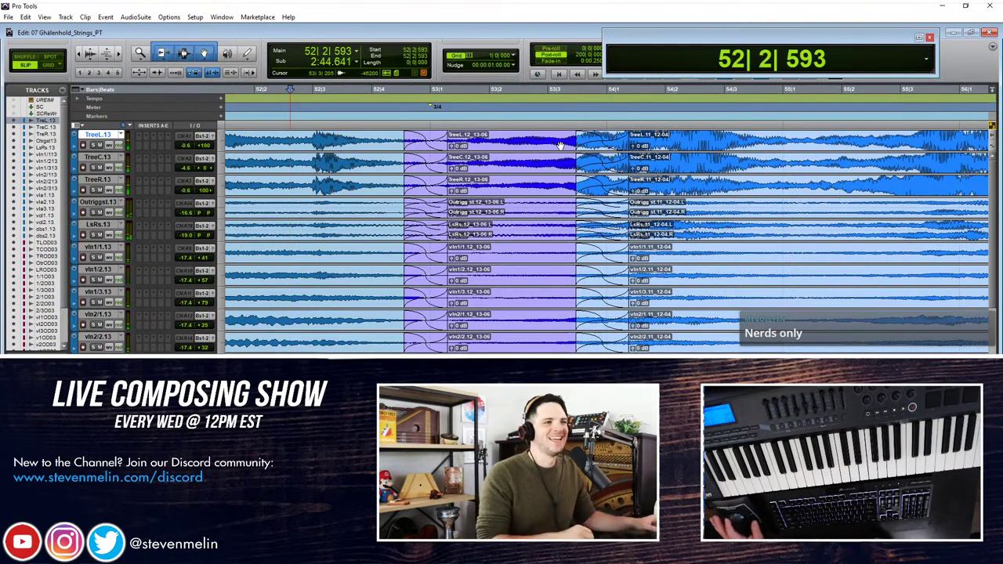
pyautogui.hscroll(-2, 324, 149)
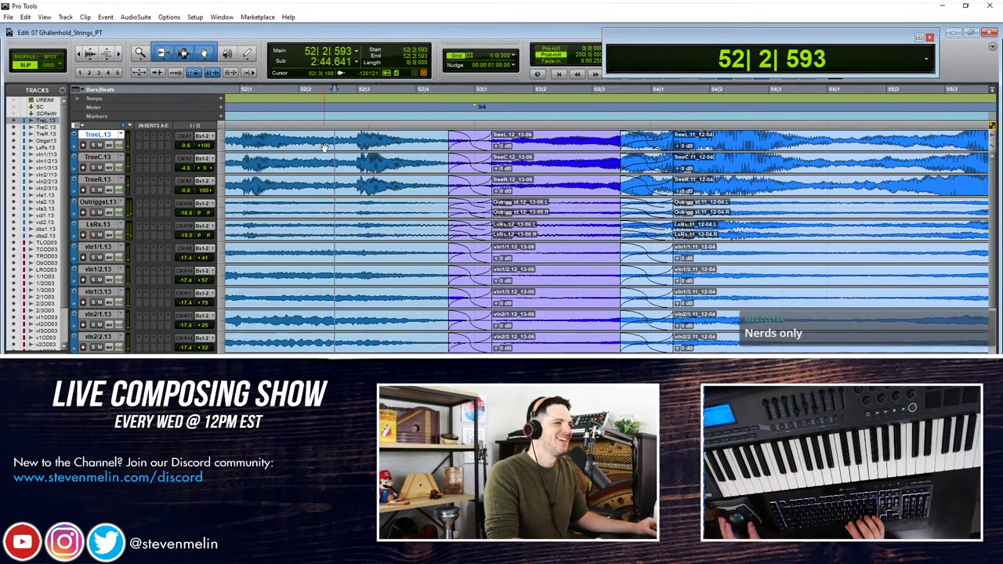
pyautogui.click(255, 137)
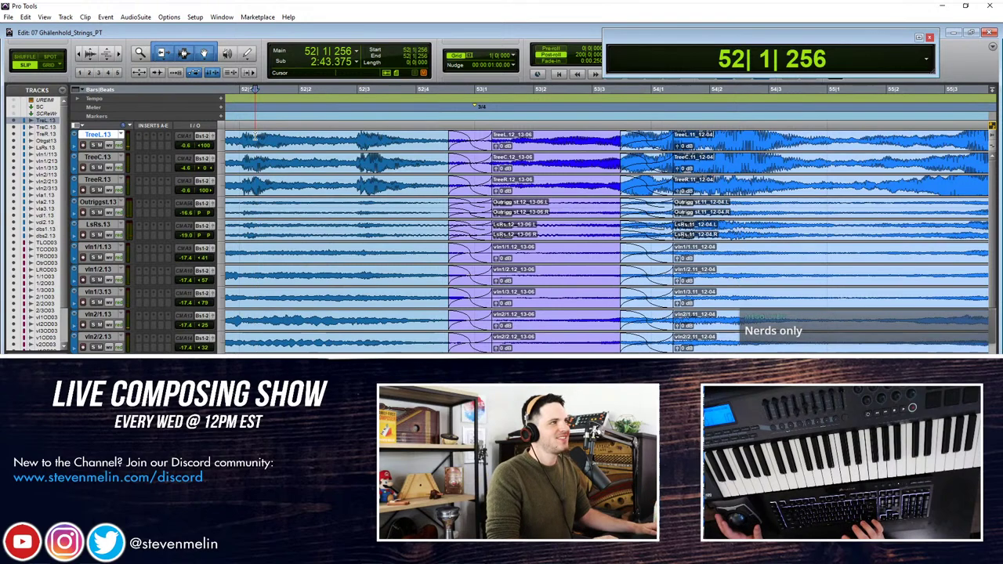
pyautogui.press('space')
pyautogui.press('space')
pyautogui.click(287, 136)
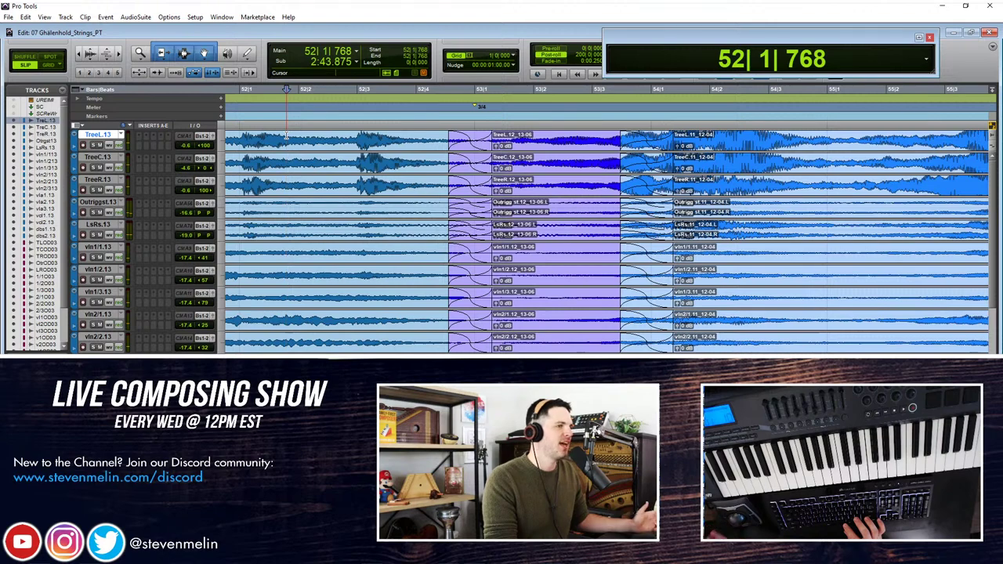
pyautogui.press('space')
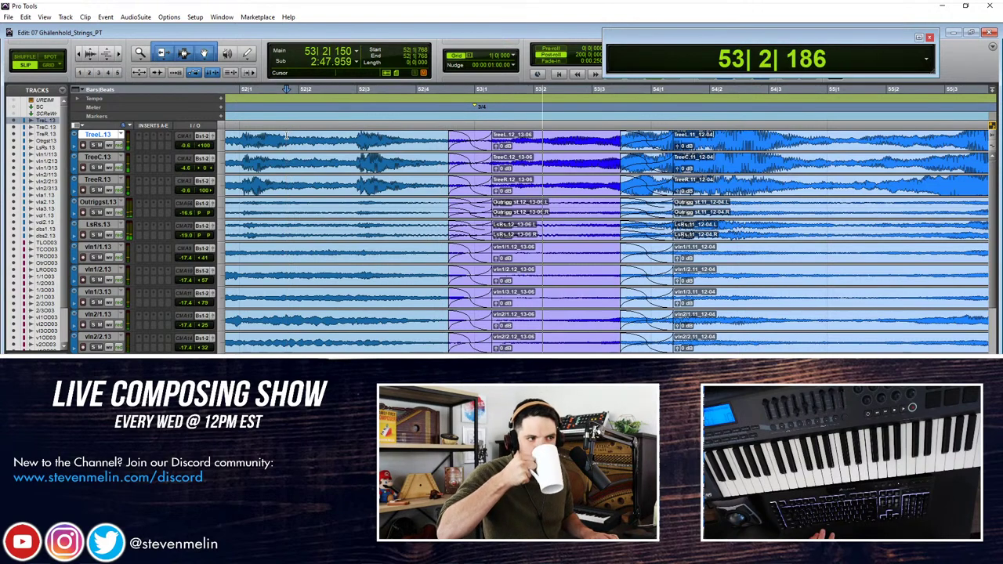
pyautogui.press('space')
# Step: Delete the crossfade at bar 53 and trim the clip join to shortly after 53|1
pyautogui.click(461, 150)
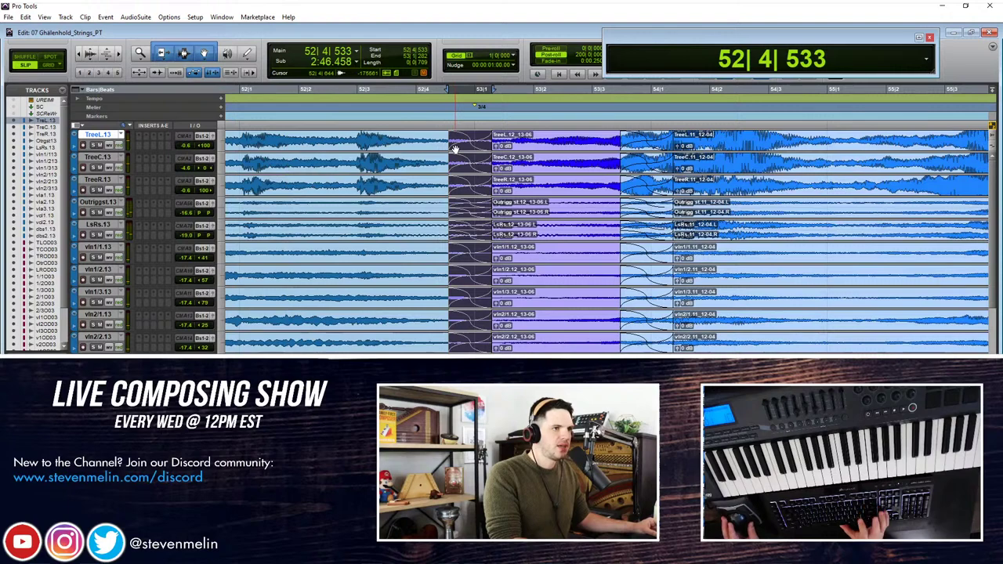
pyautogui.press('Delete')
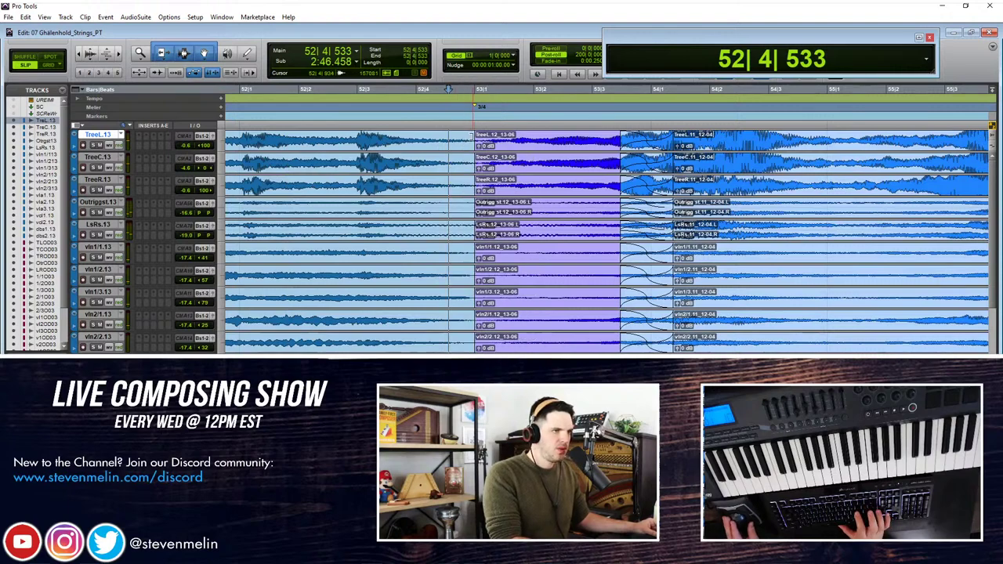
pyautogui.moveTo(473, 137); pyautogui.dragTo(506, 138)
# Step: Try a longer crossfade from 52|4|047 to 53|1|614, audition it and undo it
pyautogui.moveTo(418, 139); pyautogui.dragTo(513, 140)
pyautogui.press('f')
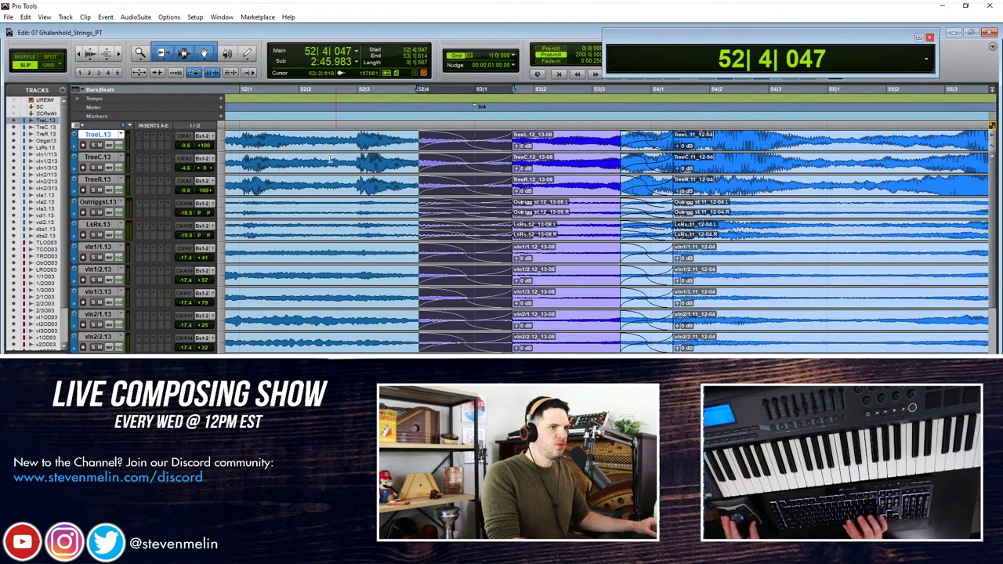
pyautogui.click(324, 133)
pyautogui.press('space')
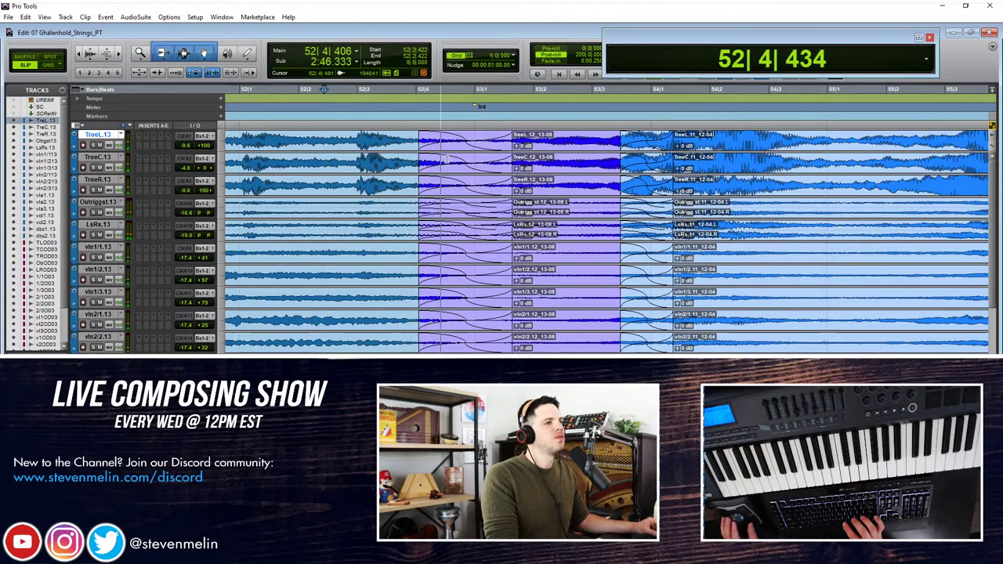
pyautogui.press('space')
pyautogui.hotkey('ctrl', 'z')
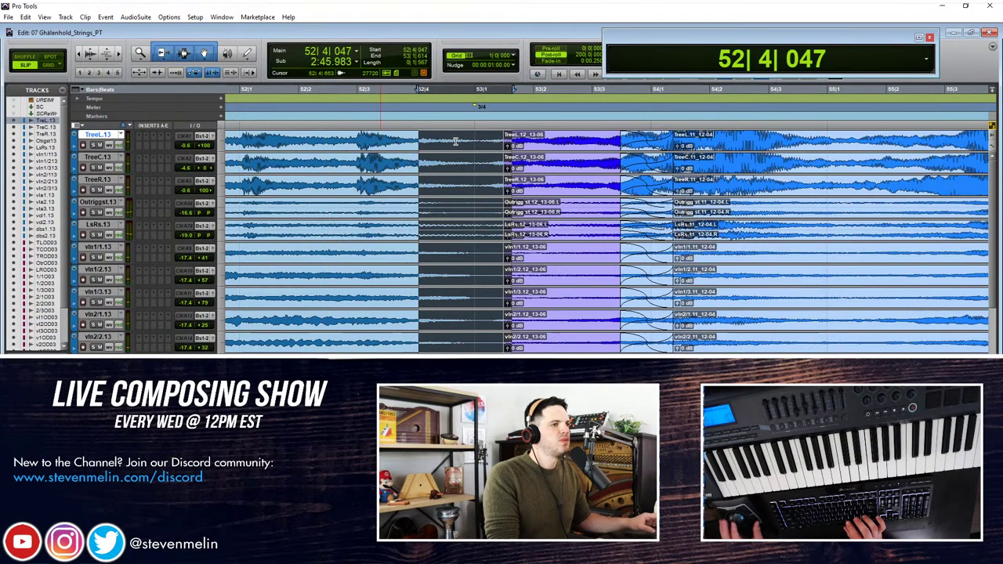
# Step: Trim the join before the TreeL.12 clips back to an earlier point in beat 4 of bar 52 and audition it
pyautogui.moveTo(501, 144); pyautogui.dragTo(477, 144)
pyautogui.moveTo(477, 143); pyautogui.dragTo(469, 144)
pyautogui.press('space')
pyautogui.press('space')
pyautogui.press('space')
pyautogui.press('space')
# Step: Try a crossfade over the bar 53 join starting at 52|3|725, audition it and undo it
pyautogui.moveTo(470, 143); pyautogui.dragTo(406, 143)
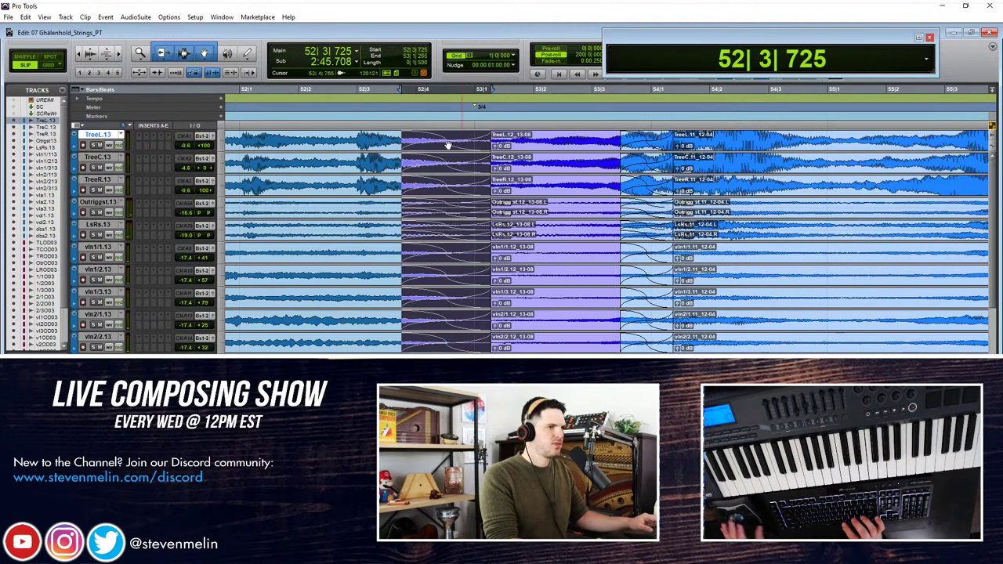
pyautogui.click(338, 138)
pyautogui.press('space')
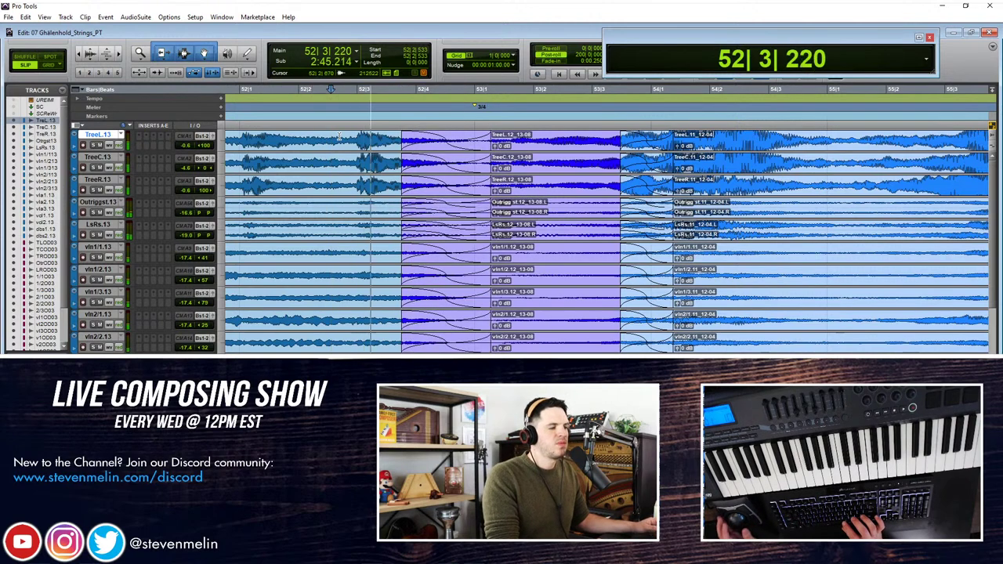
pyautogui.press('space')
pyautogui.hotkey('ctrl', 'z')
# Step: Trim the clip edges apart to open a small gap just before 53|1 across the grouped tracks
pyautogui.click(420, 138)
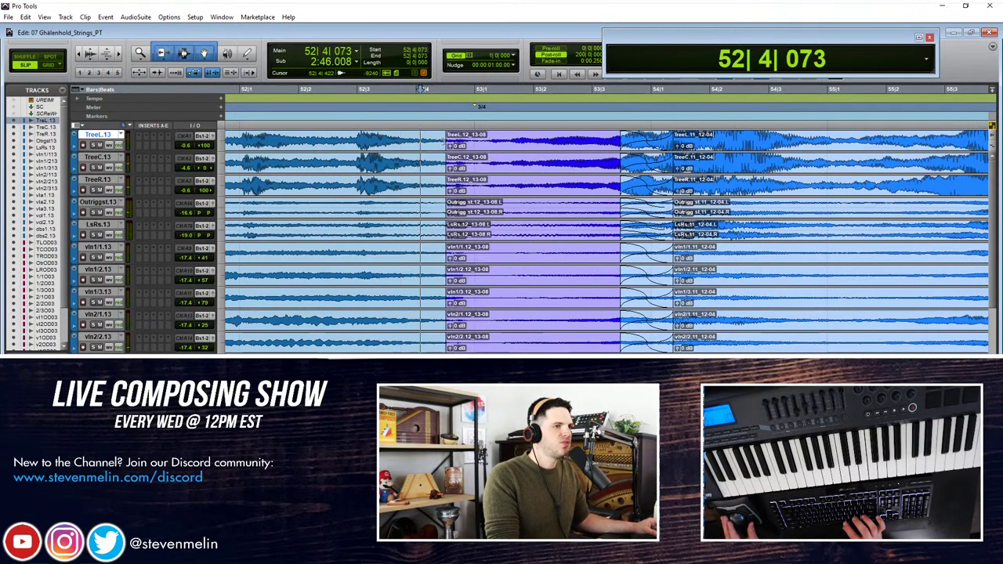
pyautogui.moveTo(451, 142); pyautogui.dragTo(429, 144)
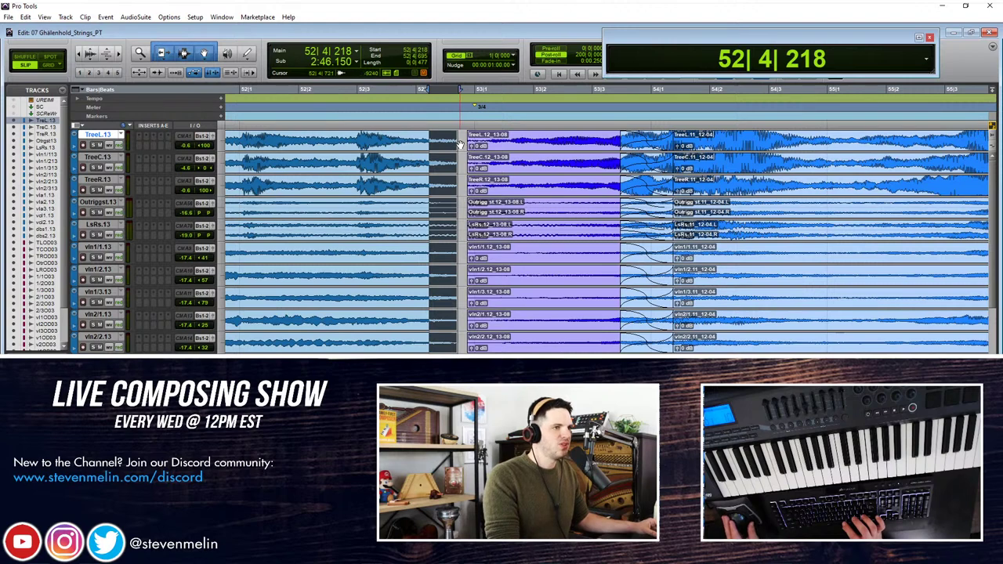
# Step: Try a crossfade spanning the gap before bar 53, starting at 52|3|717, audition it and undo it
pyautogui.moveTo(459, 143); pyautogui.dragTo(399, 148)
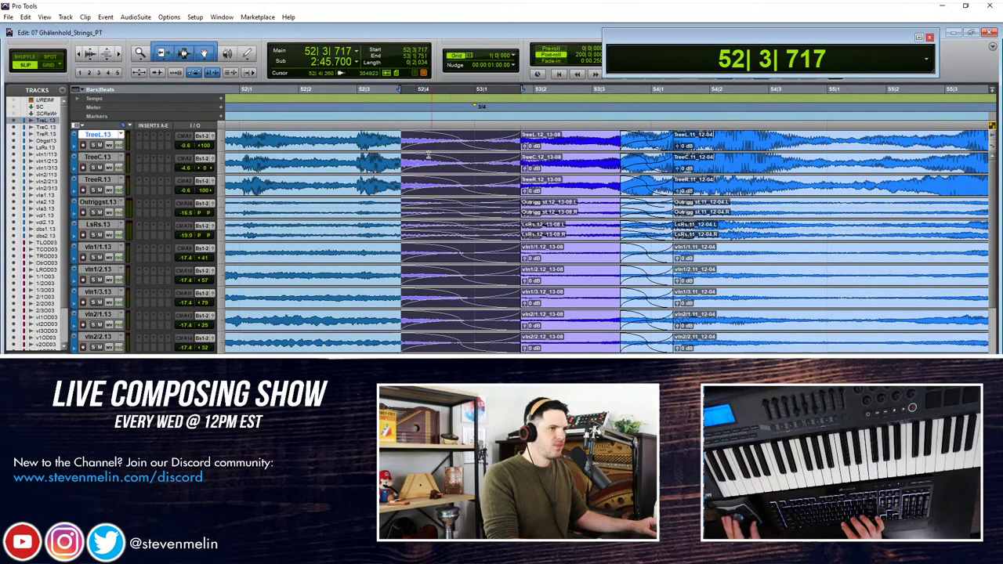
pyautogui.click(378, 167)
pyautogui.press('space')
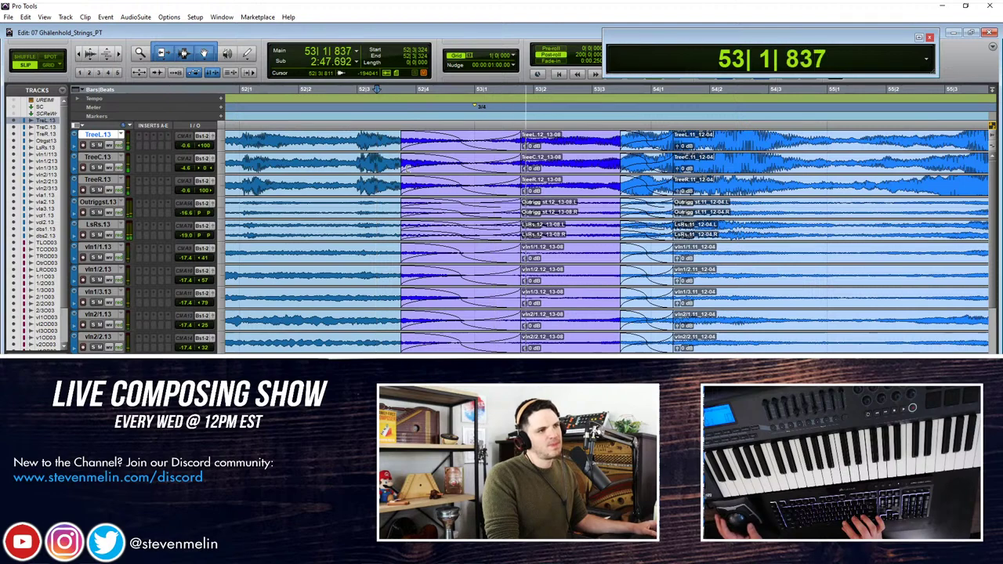
pyautogui.press('space')
pyautogui.hotkey('ctrl', 'z')
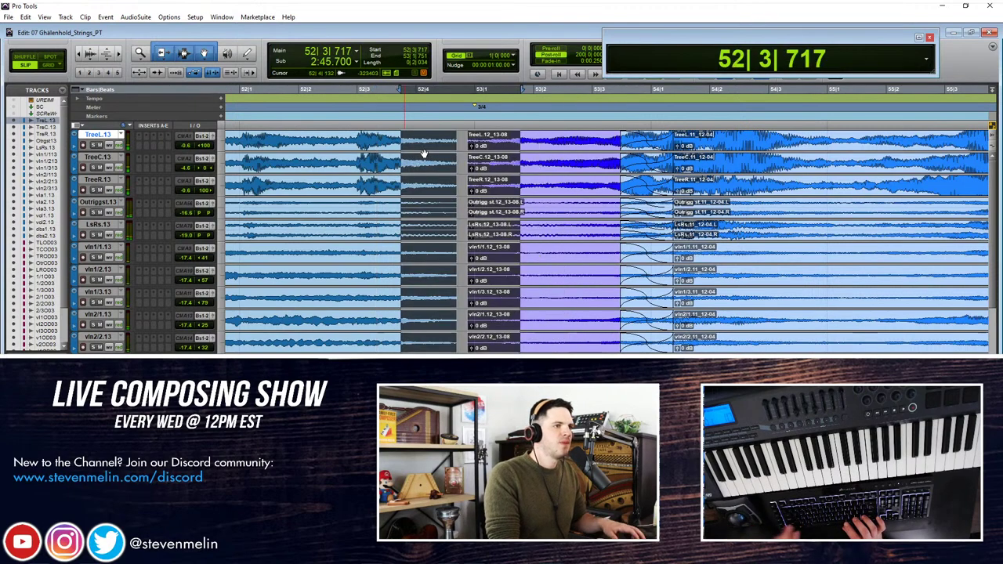
# Step: Fade out the clips before the gap and fade in the TreeL.12 clips after it, and audition the transition
pyautogui.click(446, 155)
pyautogui.moveTo(462, 144); pyautogui.dragTo(509, 138)
pyautogui.press('f')
pyautogui.hotkey('ctrl', 'z')
pyautogui.press('space')
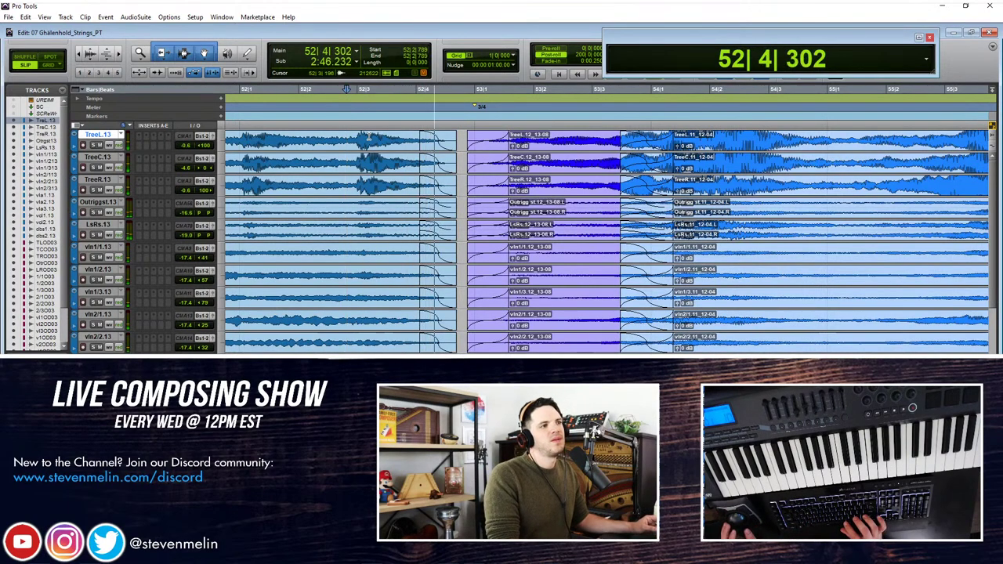
pyautogui.press('space')
# Step: Trim the faded clips around the gap so the fade-in starts at about 53|1 and the fade-out ends at about 52|4|721
pyautogui.moveTo(420, 139); pyautogui.dragTo(468, 141)
pyautogui.click(464, 141)
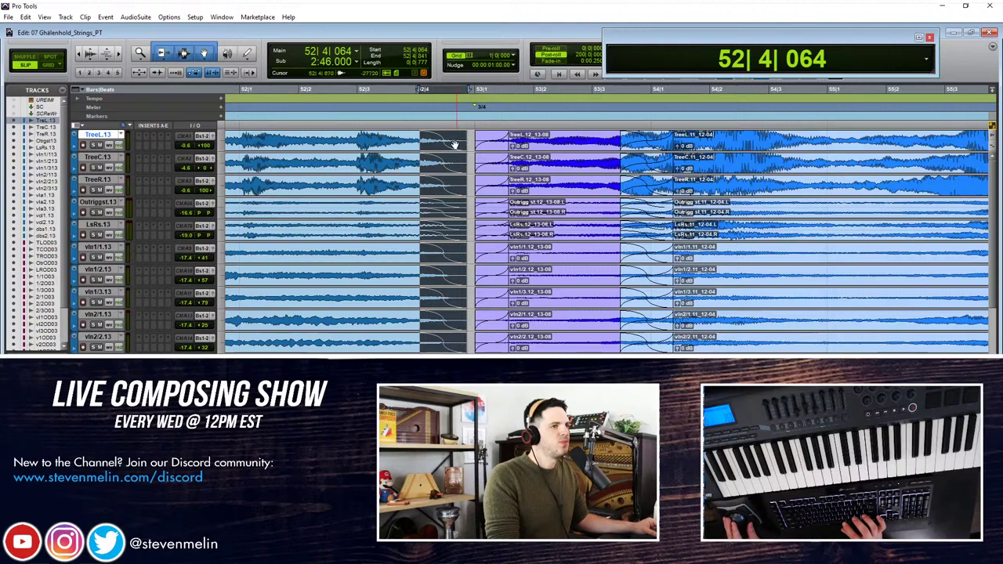
pyautogui.scroll(-3, 459, 139)
pyautogui.scroll(8, 459, 140)
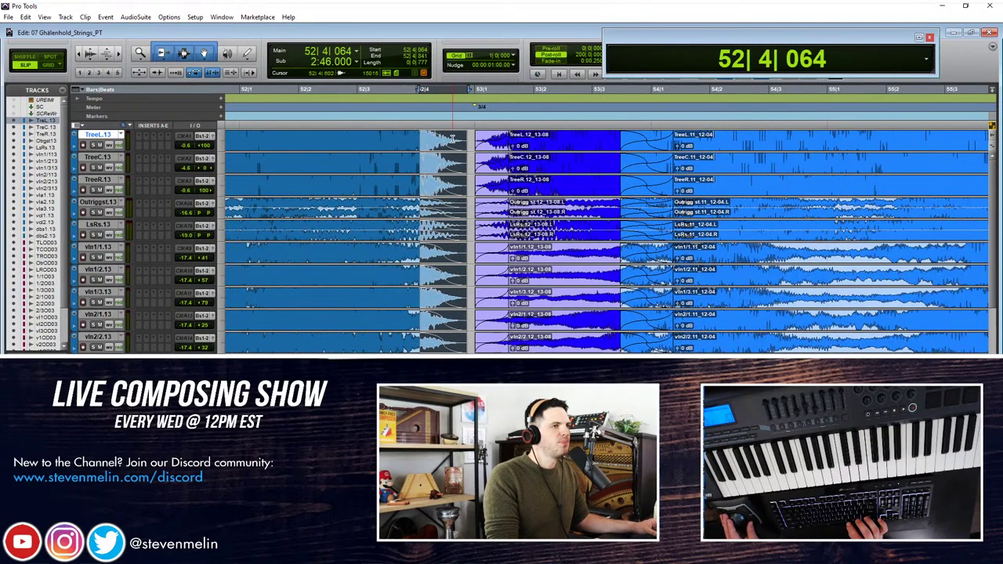
pyautogui.hotkey('ctrl', 'alt', '[')
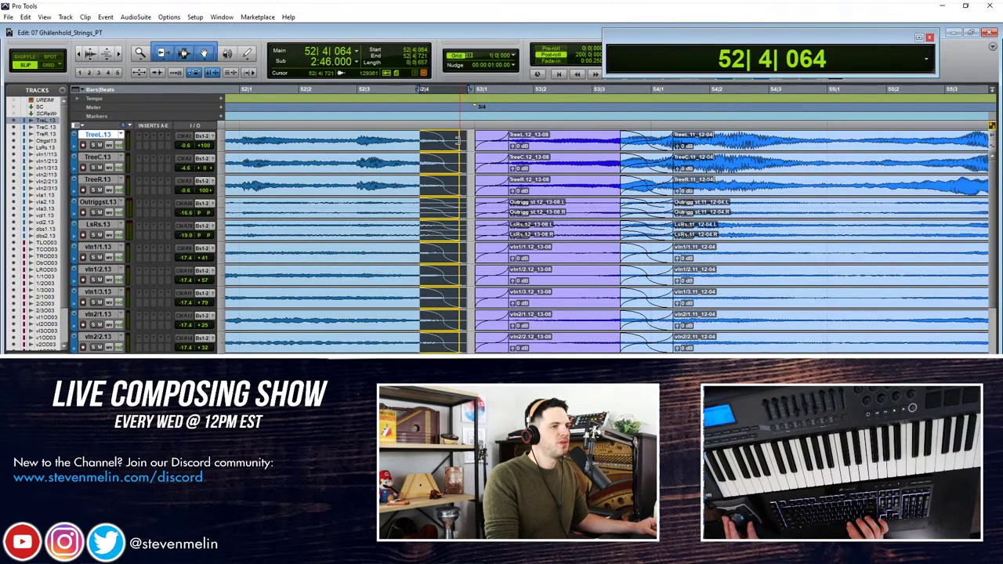
# Step: Audition the faded gap before bar 53 from 52|2|303
pyautogui.click(347, 137)
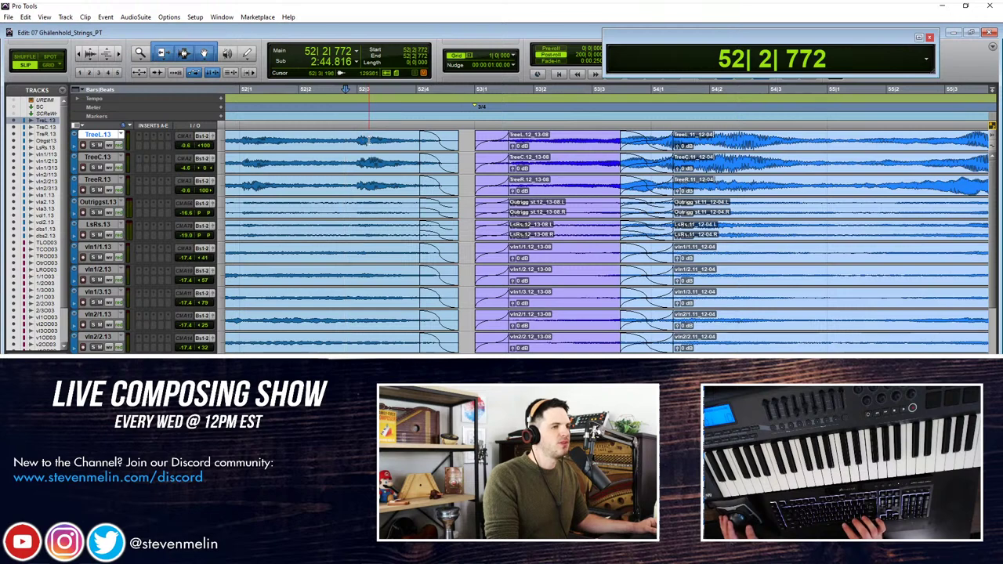
pyautogui.click(319, 135)
pyautogui.press('space')
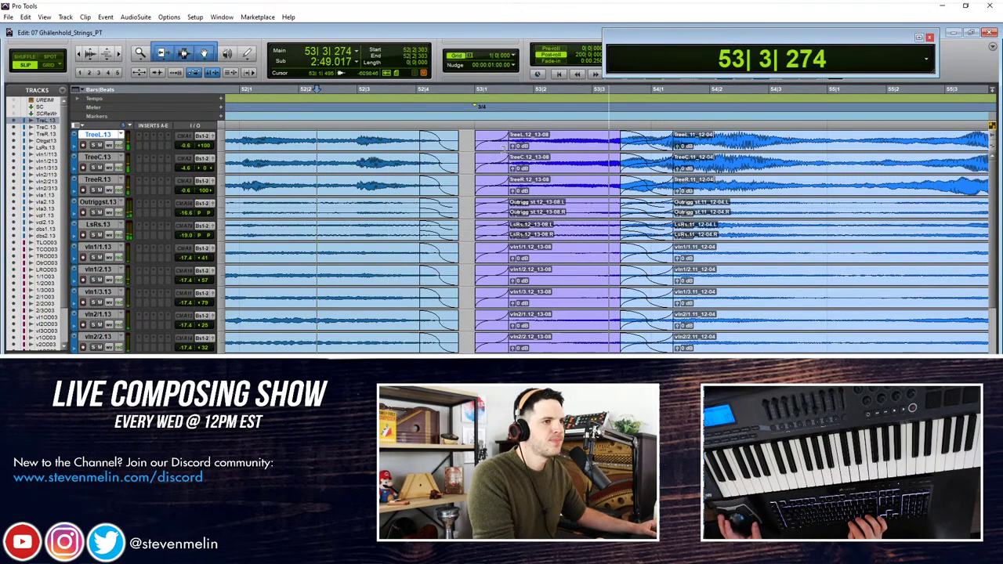
pyautogui.press('space')
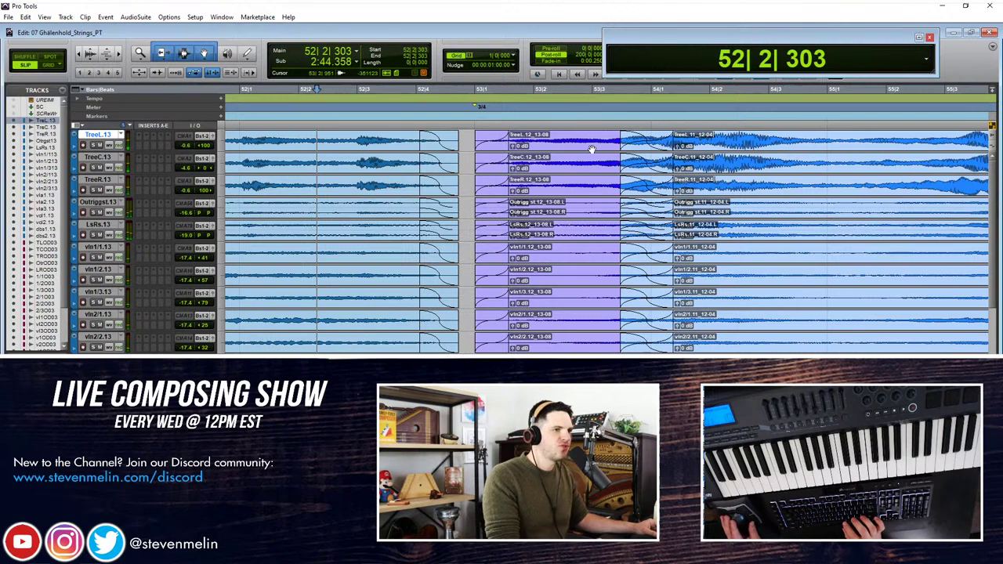
# Step: Play from 52|4|858 inside the gap through bar 55 to check the fade-in and the following crossfade
pyautogui.click(468, 141)
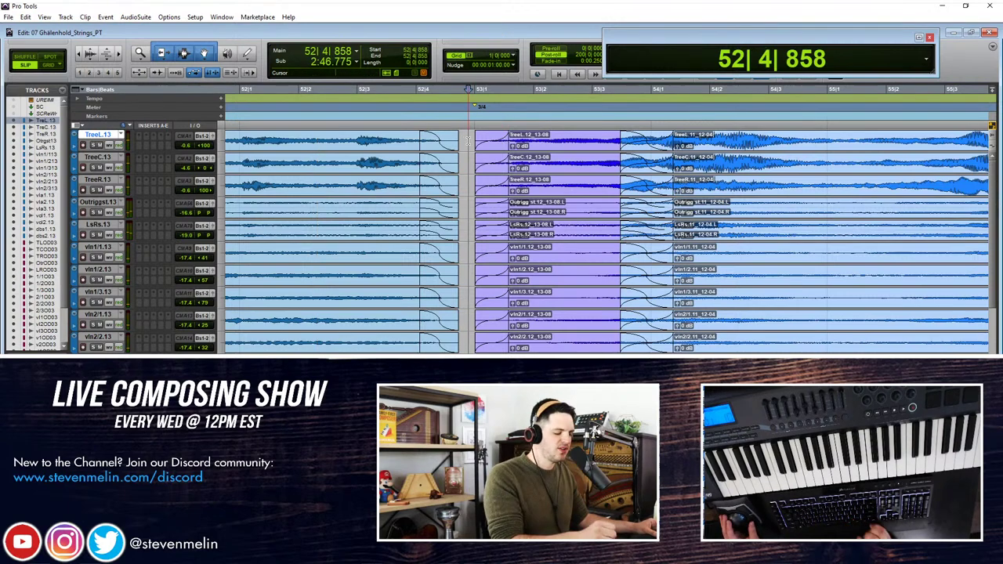
pyautogui.press('space')
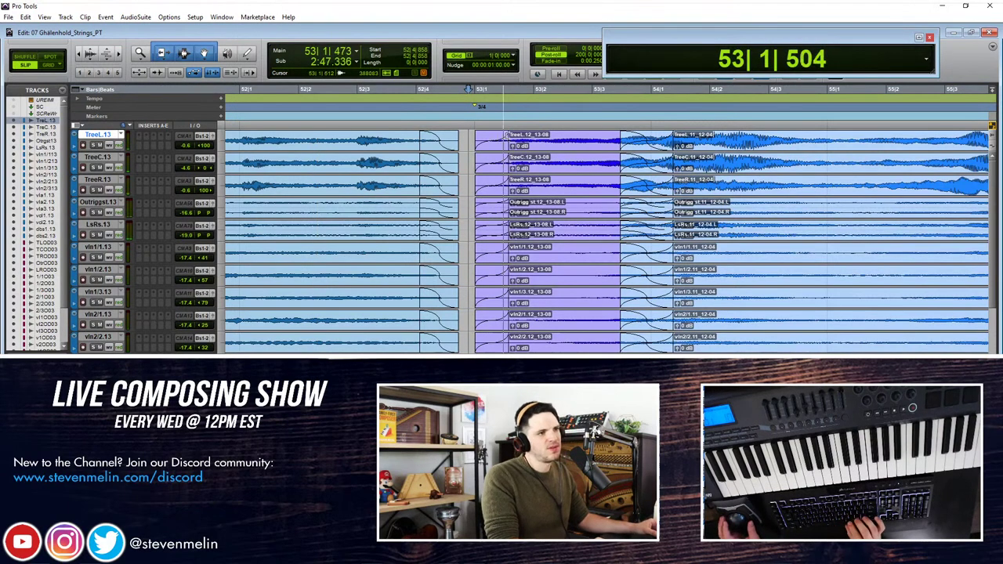
pyautogui.press('r')
pyautogui.press('r')
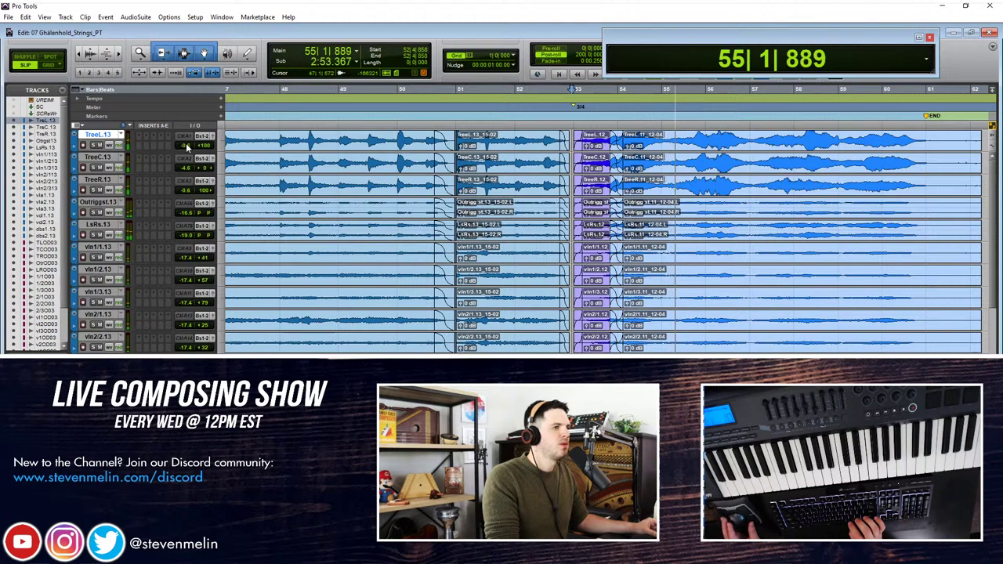
pyautogui.hotkey('ctrl', ']')
pyautogui.hotkey('ctrl', ']')
pyautogui.hotkey('ctrl', '[')
pyautogui.hotkey('ctrl', '[')
pyautogui.hotkey('ctrl', '[')
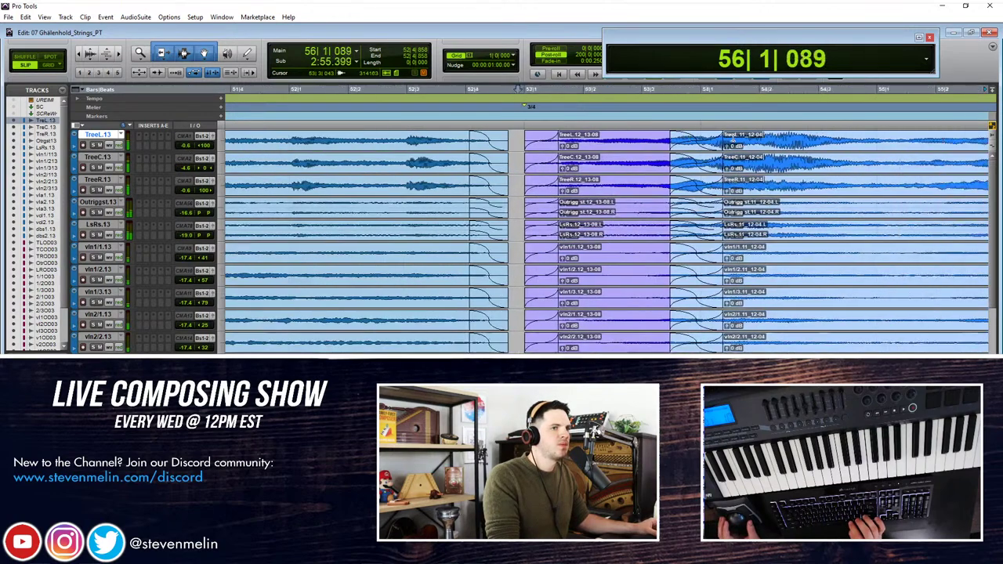
# Step: Play the passage following the gap from 54|2|077 and again from 55|2|525 into bar 56 to judge the take
pyautogui.hotkey('ctrl', ']')
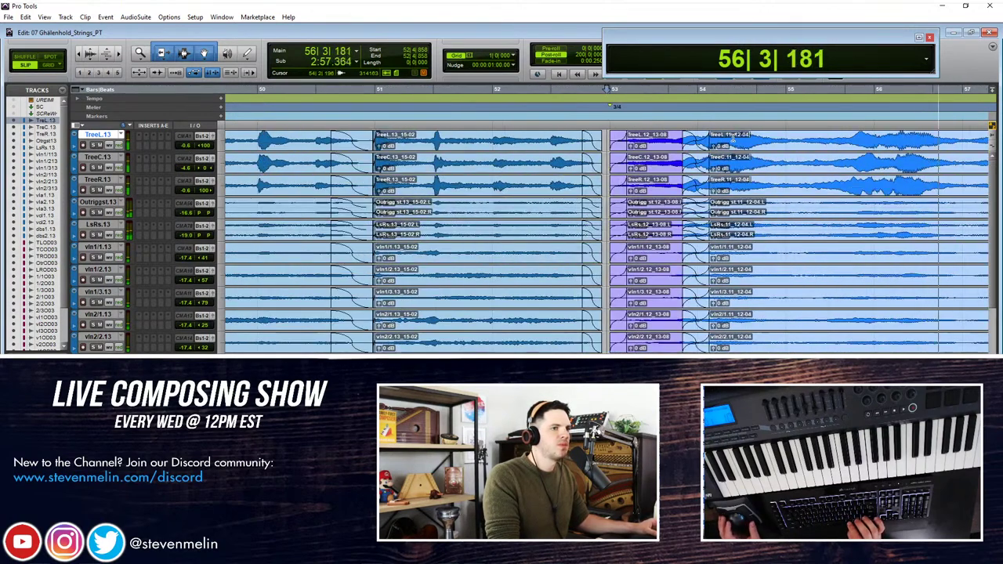
pyautogui.press('space')
pyautogui.click(685, 135)
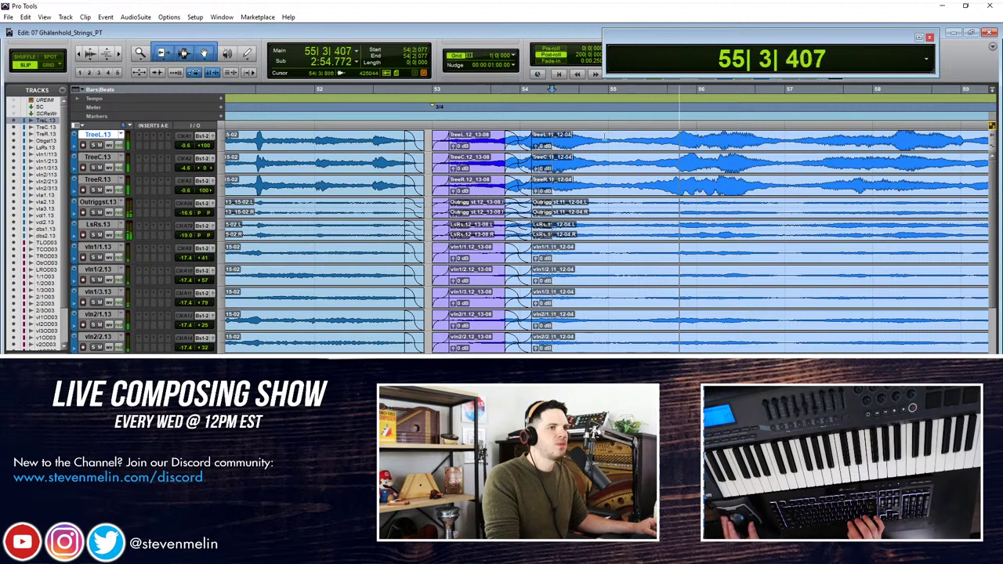
pyautogui.press('space')
pyautogui.click(608, 136)
pyautogui.press('Tab')
pyautogui.press('Tab')
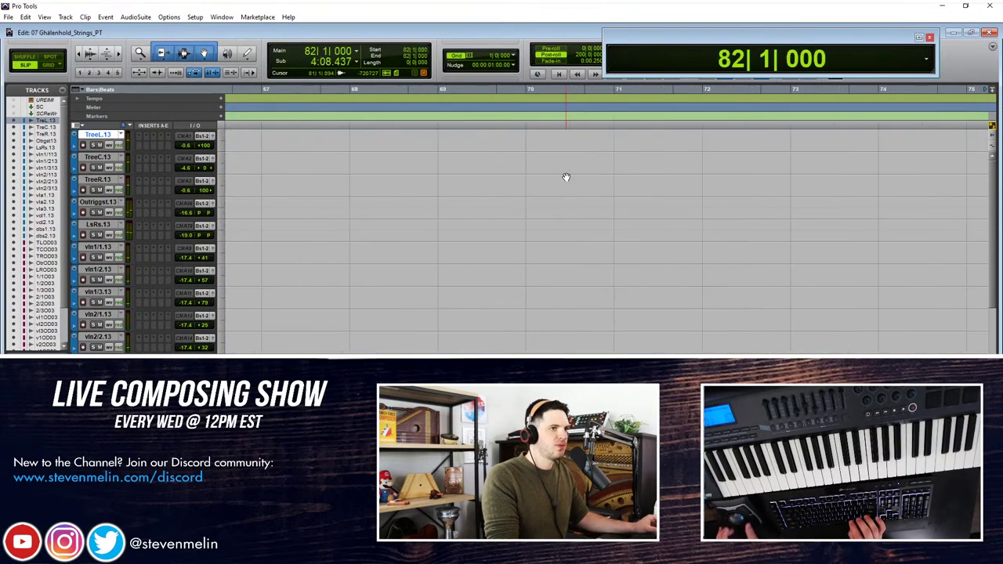
pyautogui.hscroll(-10, 566, 177)
pyautogui.click(581, 138)
pyautogui.press('space')
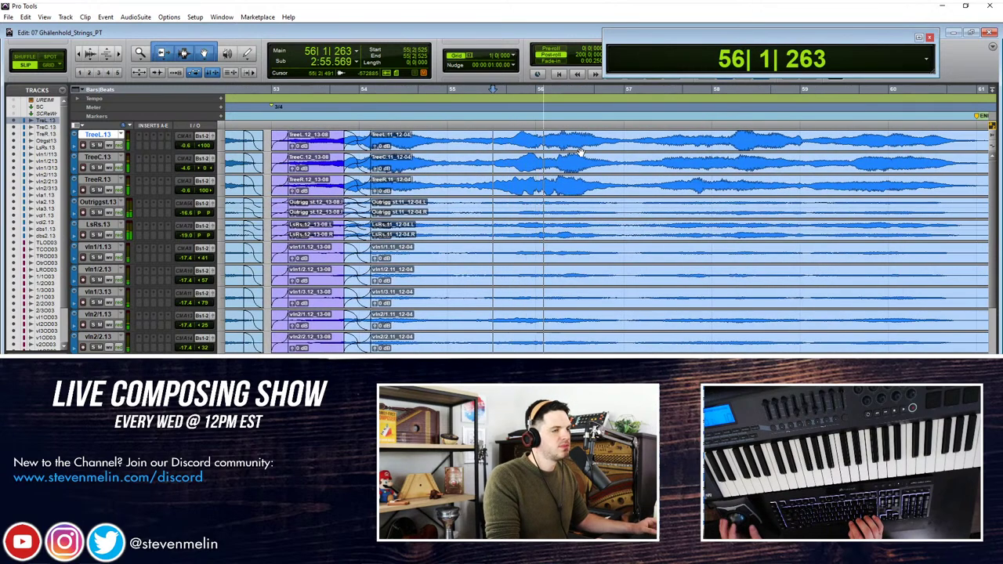
# Step: Place the edit point on 55|1|000 in Grid mode and split the grouped string clips there while auditioning the passage
pyautogui.click(447, 138)
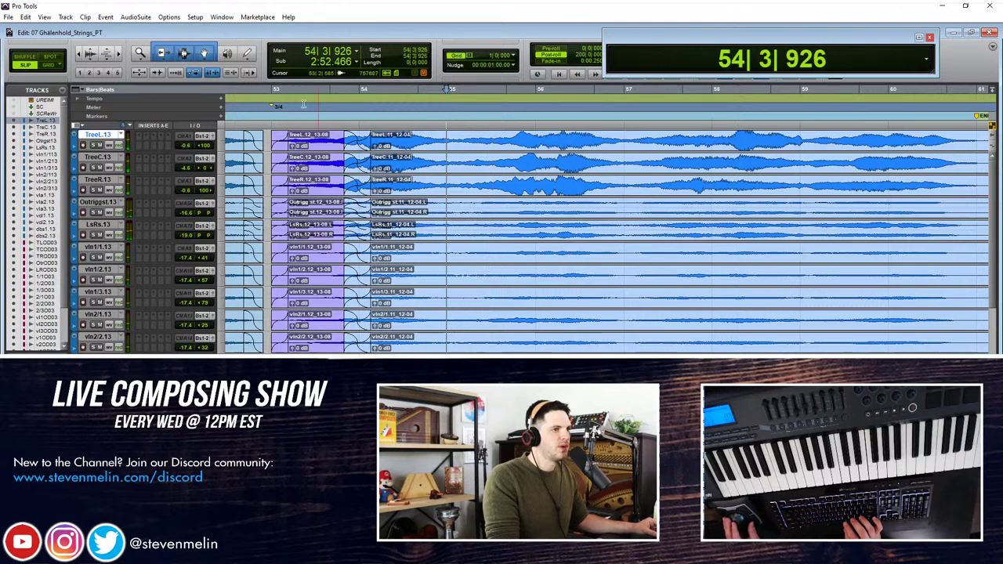
pyautogui.click(430, 138)
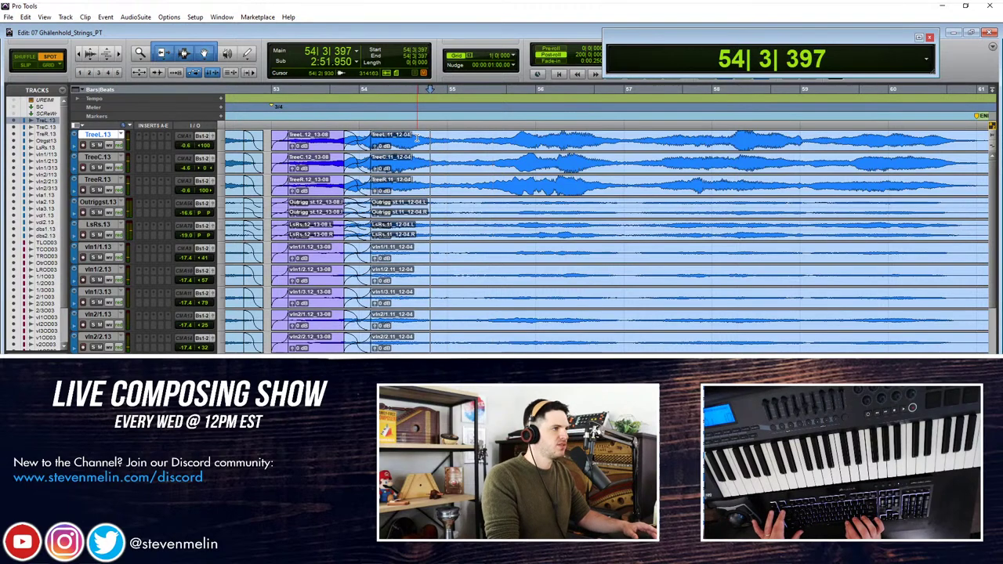
pyautogui.click(436, 142)
pyautogui.press('space')
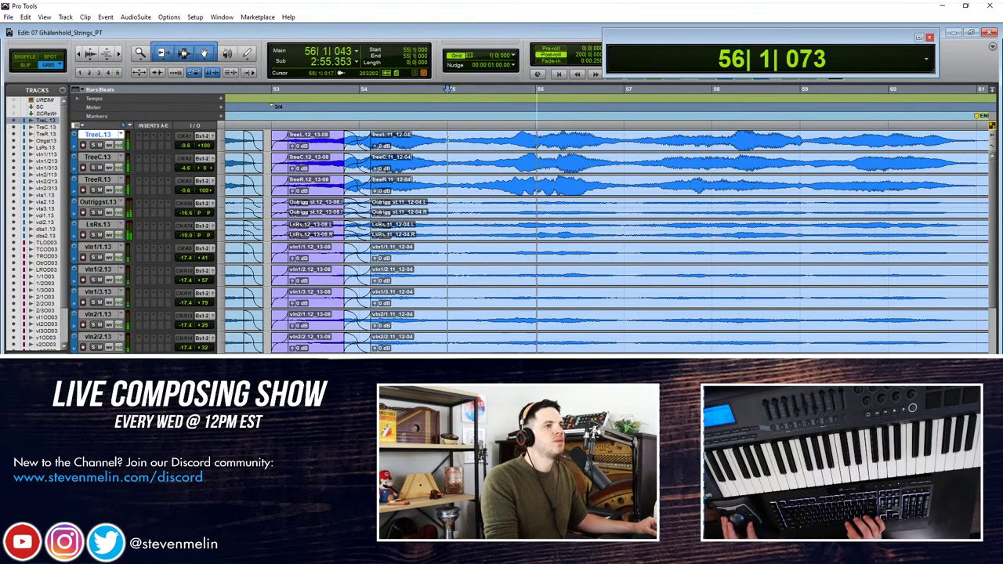
pyautogui.hotkey('ctrl', 'e')
pyautogui.press('space')
# Step: Show the playlists of the grouped string tracks and select the material from 55|1|000 to the end of the TreeL.13 clip
pyautogui.click(480, 149)
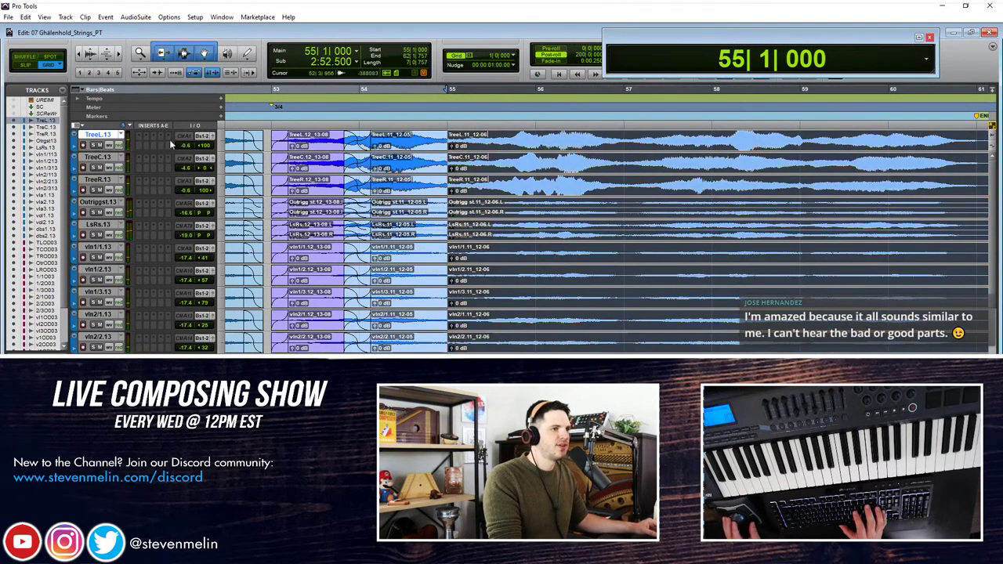
pyautogui.click(114, 147)
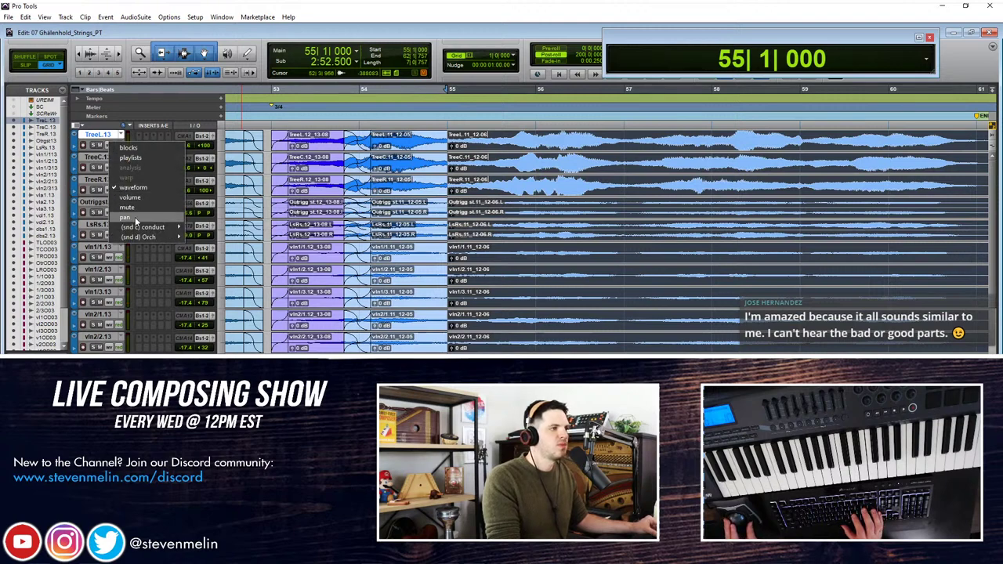
pyautogui.click(131, 158)
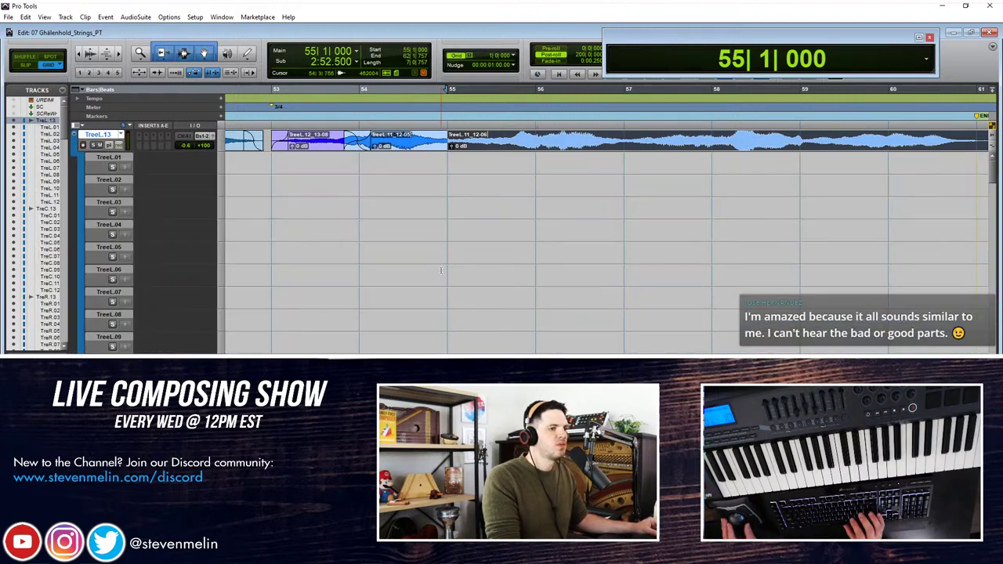
pyautogui.click(481, 139)
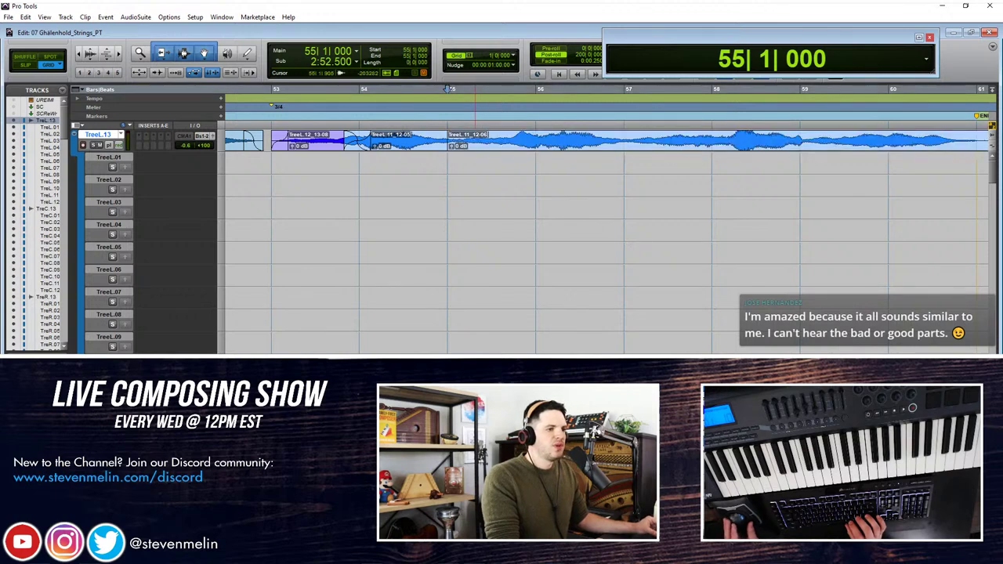
pyautogui.click(436, 89)
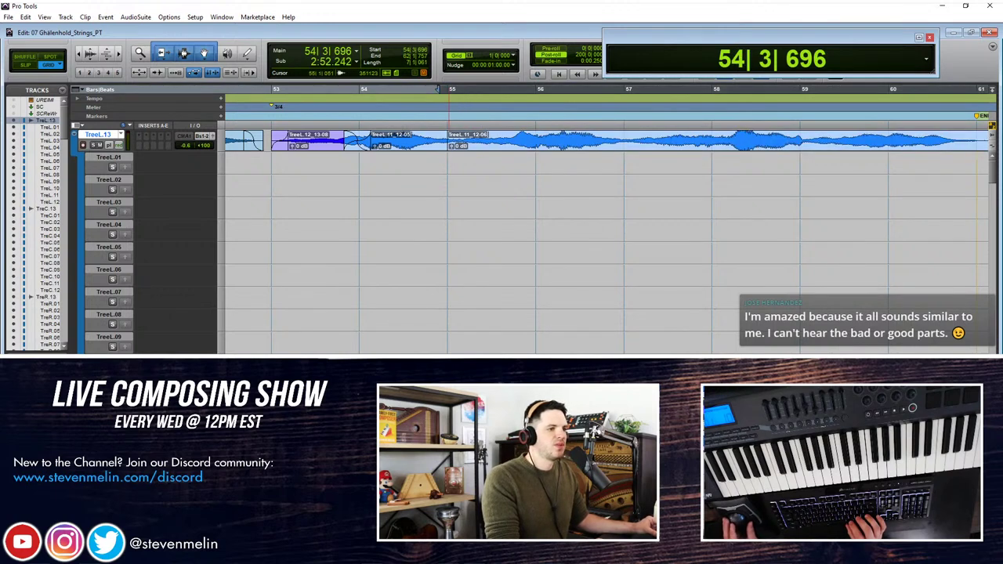
pyautogui.click(447, 89)
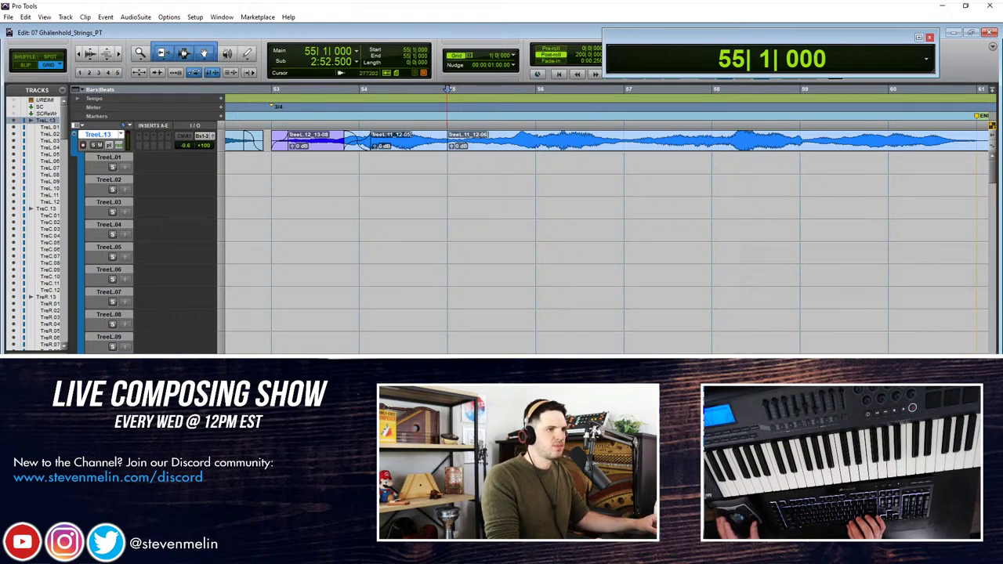
pyautogui.hotkey('ctrl', 'shift', 'Return')
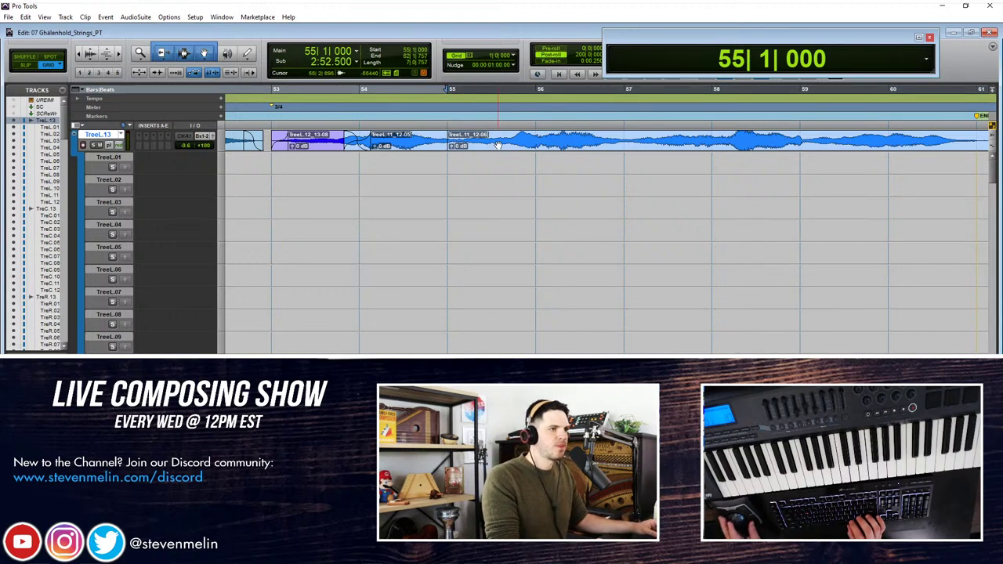
# Step: Replace the clips after 55|1|000 by pasting the material back in, and return the tracks to waveform view
pyautogui.press('Delete')
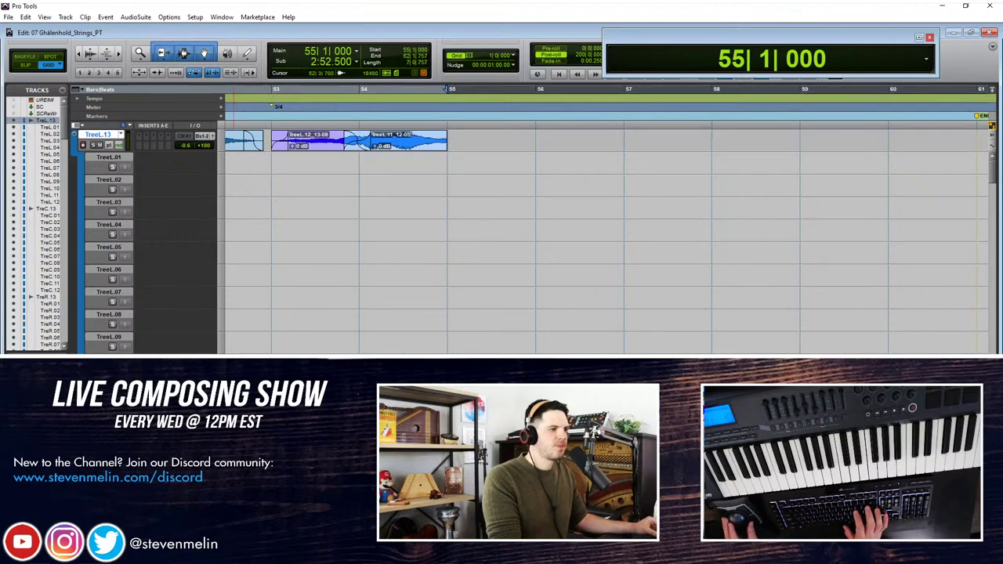
pyautogui.hotkey('ctrl', 'v')
pyautogui.click(112, 148)
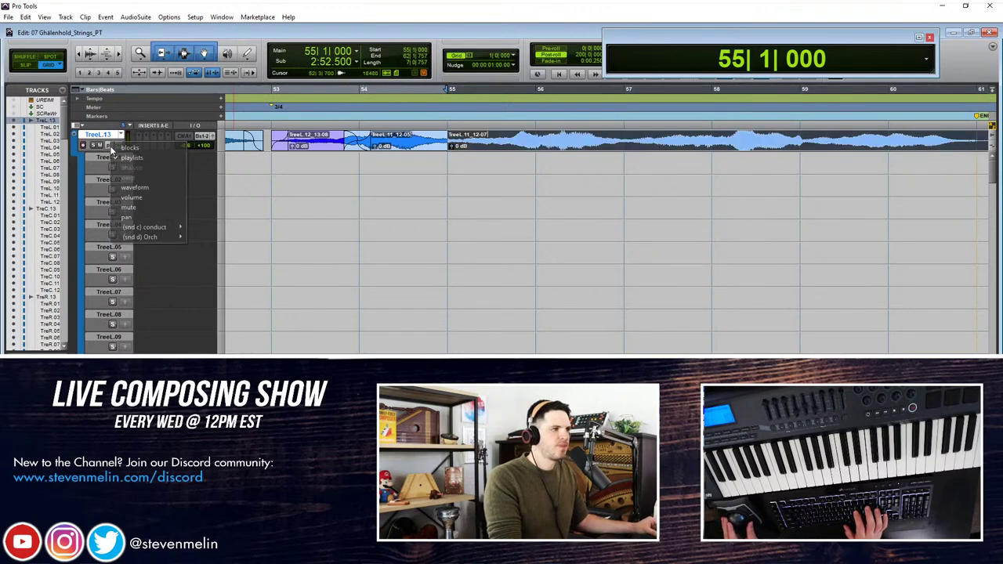
pyautogui.click(139, 191)
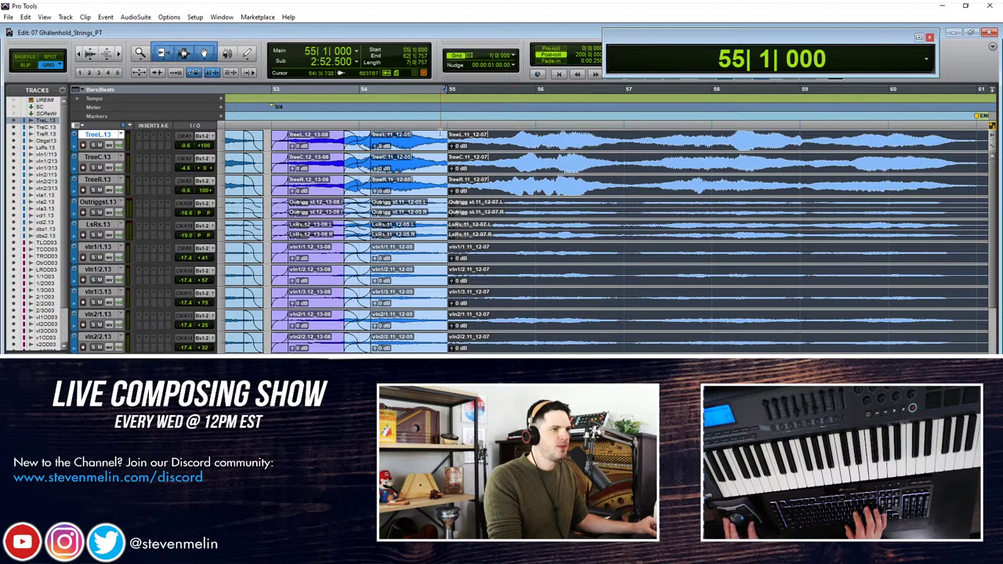
# Step: Try a crossfade over the split in Slip mode from 54|3|755 to 55|2|252, and audition it from 54|2|606
pyautogui.click(457, 135)
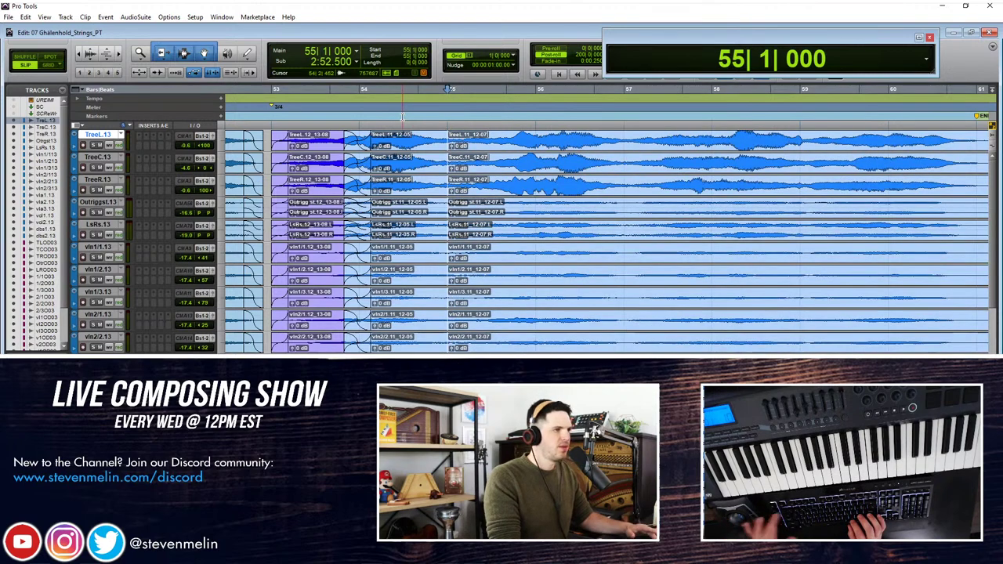
pyautogui.moveTo(442, 136); pyautogui.dragTo(484, 135)
pyautogui.press('f')
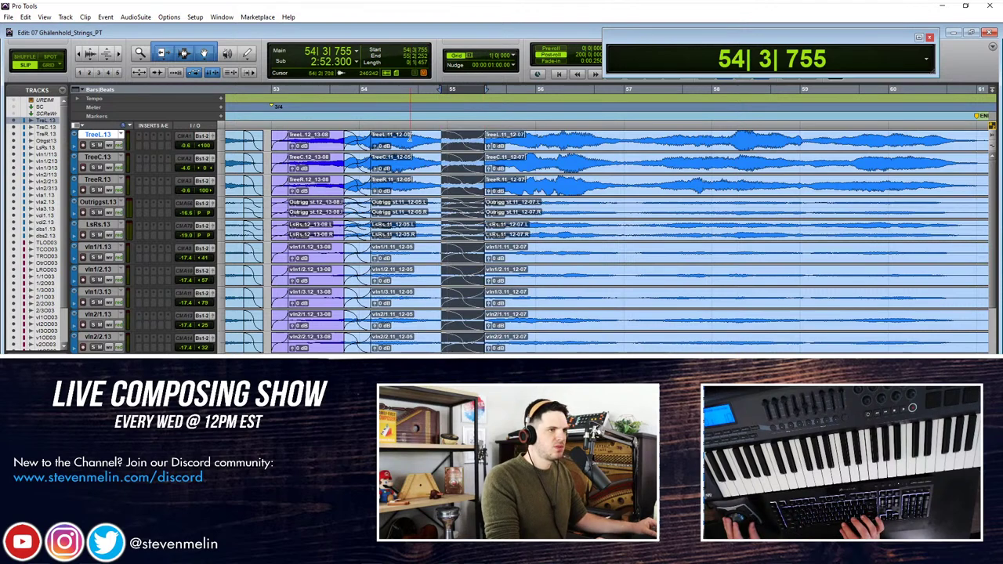
pyautogui.click(407, 137)
pyautogui.press('space')
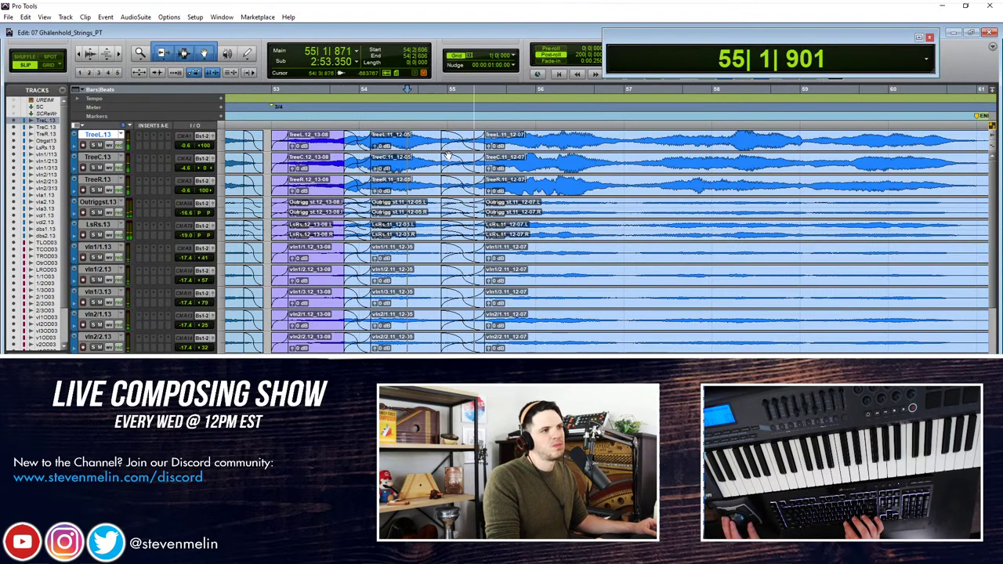
pyautogui.press('space')
# Step: Replace the crossfade at bar 55 with an earlier one from about 54|3 to 55|1|500 and audition it from 54|2|162
pyautogui.moveTo(444, 141)
pyautogui.mouseDown()
pyautogui.moveTo(466, 142)
pyautogui.moveTo(422, 137)
pyautogui.moveTo(463, 137)
pyautogui.mouseUp()
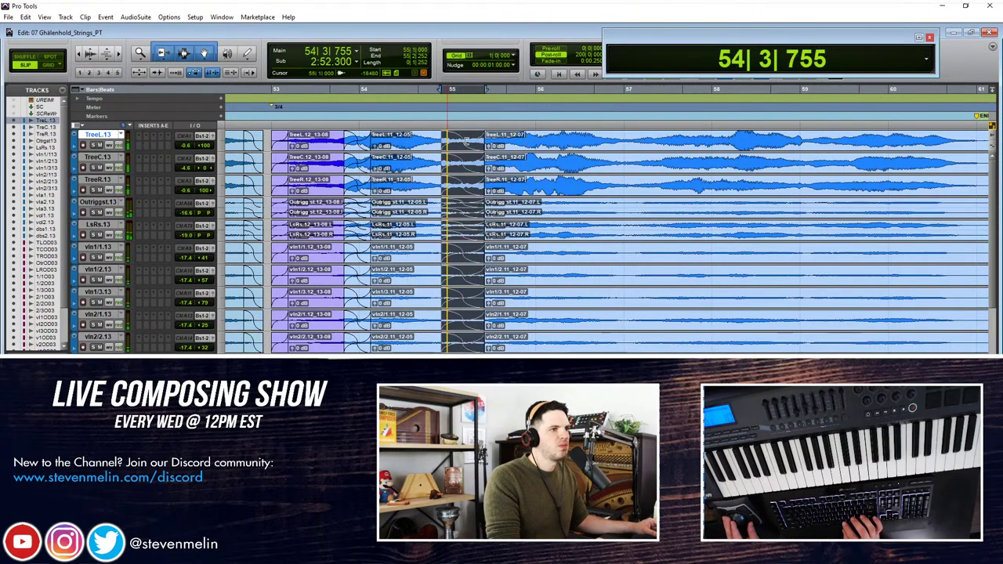
pyautogui.press('Delete')
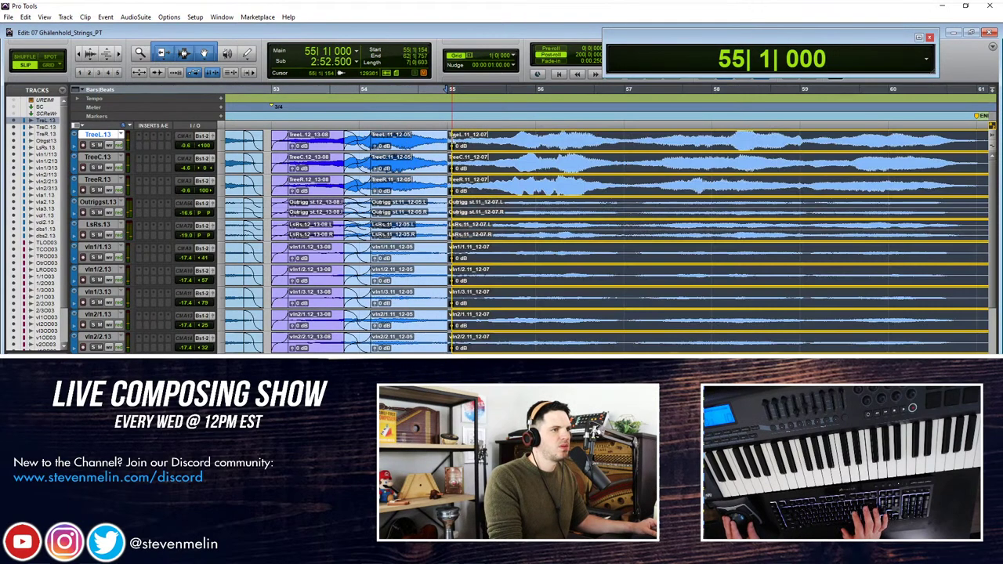
pyautogui.press('f')
pyautogui.click(393, 143)
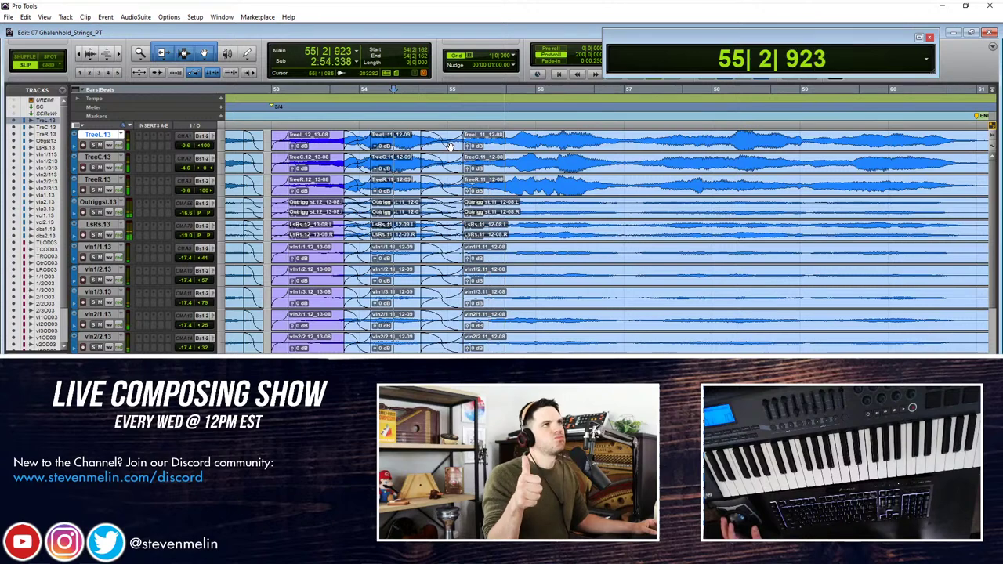
# Step: Raise the volume of the grouped string tracks by 3 dB during playback, bringing TreeL.13 to +2.4 dB
pyautogui.press('r')
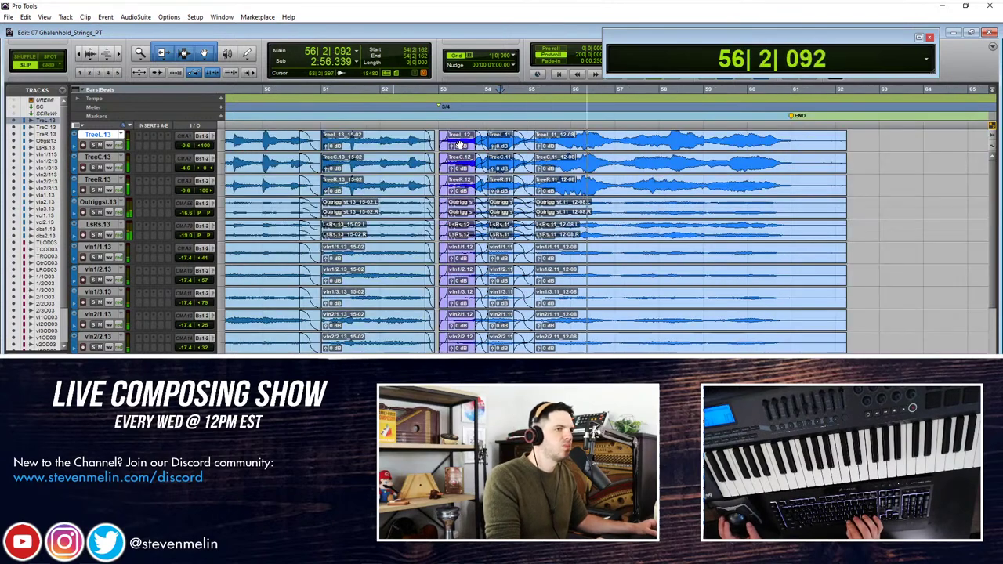
pyautogui.hotkey('ctrl', '[')
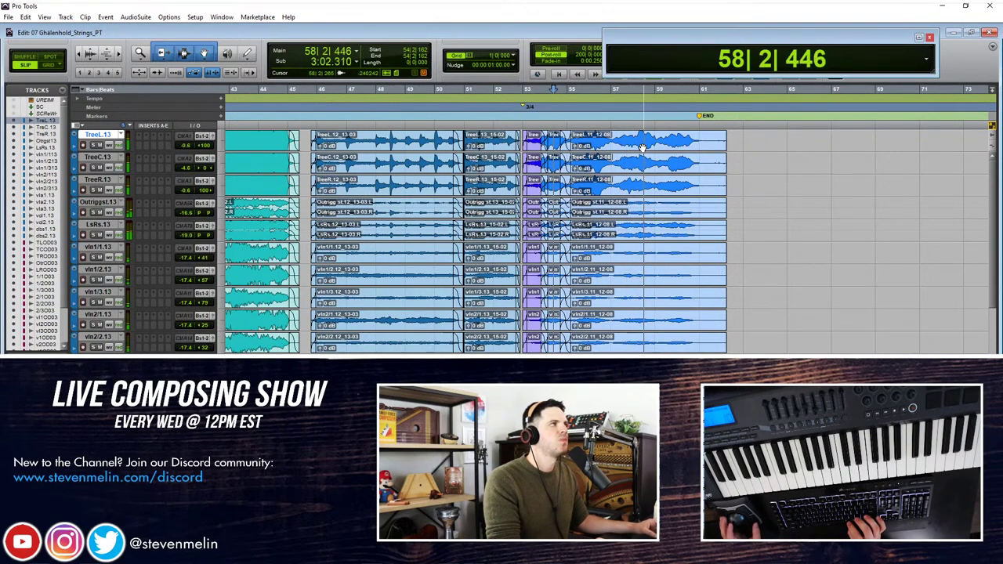
pyautogui.moveTo(187, 147); pyautogui.dragTo(187, 145)
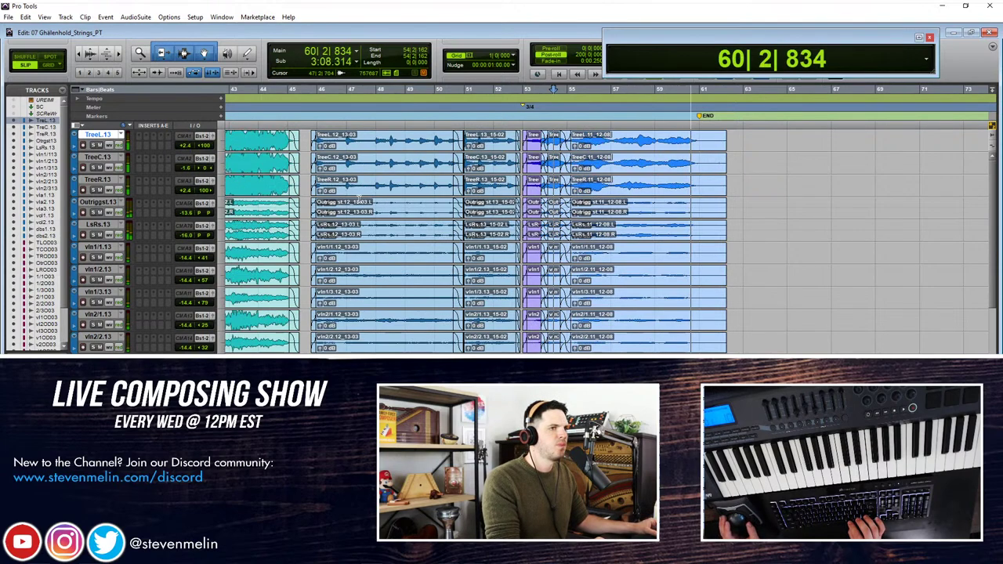
# Step: Trim the end of the last grouped string clips to about 61|2 and fade them out from 60|2|649
pyautogui.press('space')
pyautogui.moveTo(739, 142); pyautogui.dragTo(690, 139)
pyautogui.press('Delete')
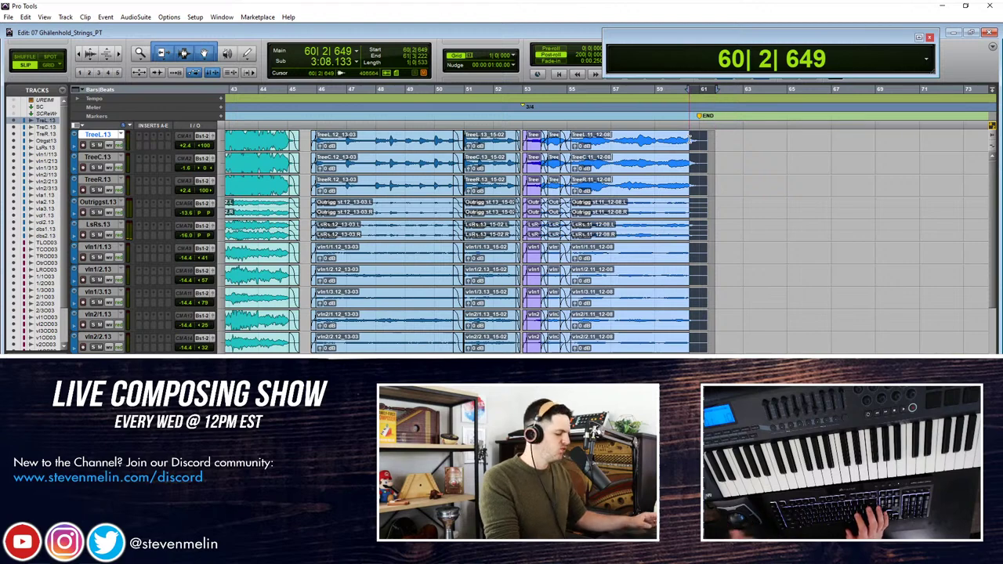
pyautogui.click(715, 139)
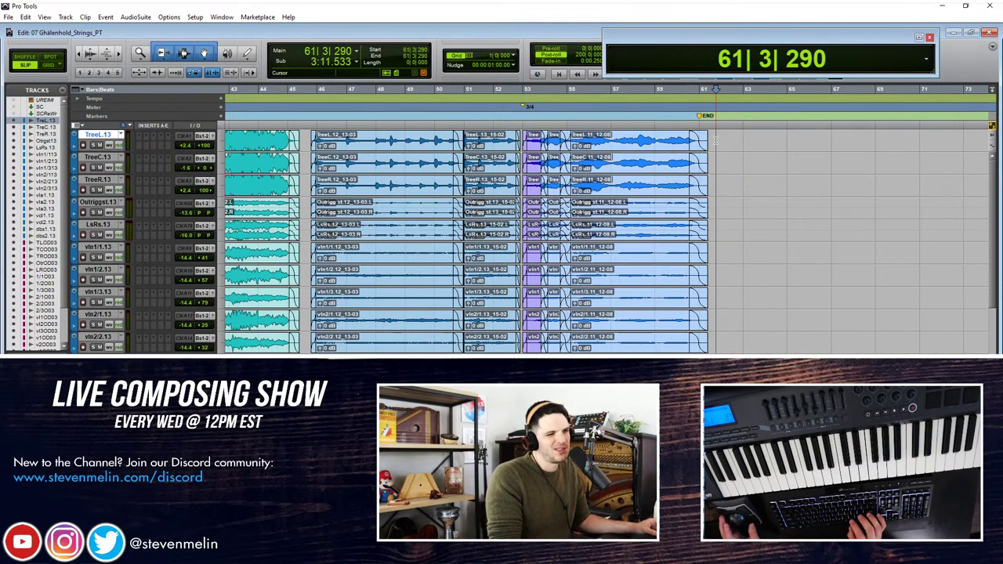
# Step: Select the TrLstrOD.03 overdub track and delete the opening of its grouped clips up to about 28|3
pyautogui.press('Return')
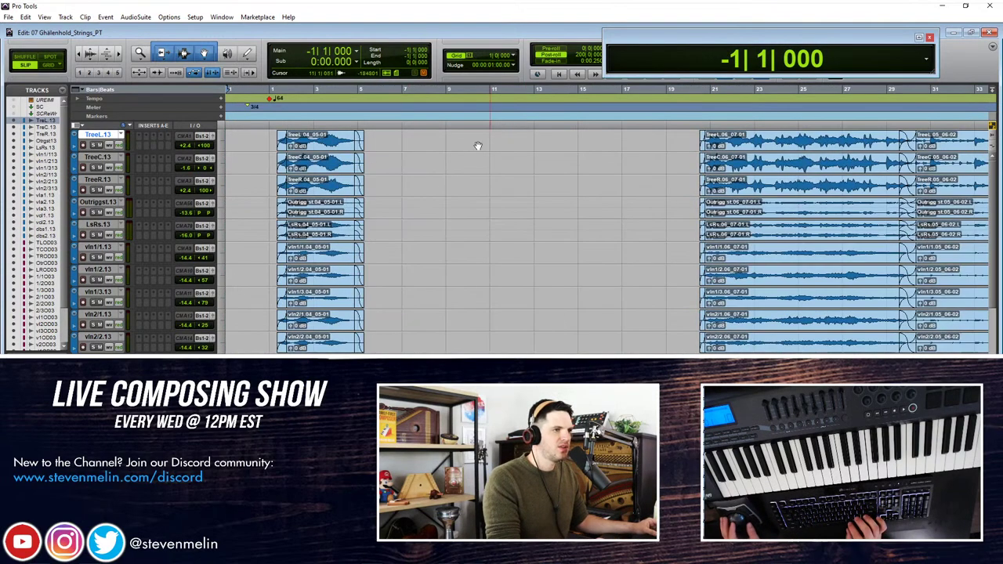
pyautogui.scroll(-5, 246, 196)
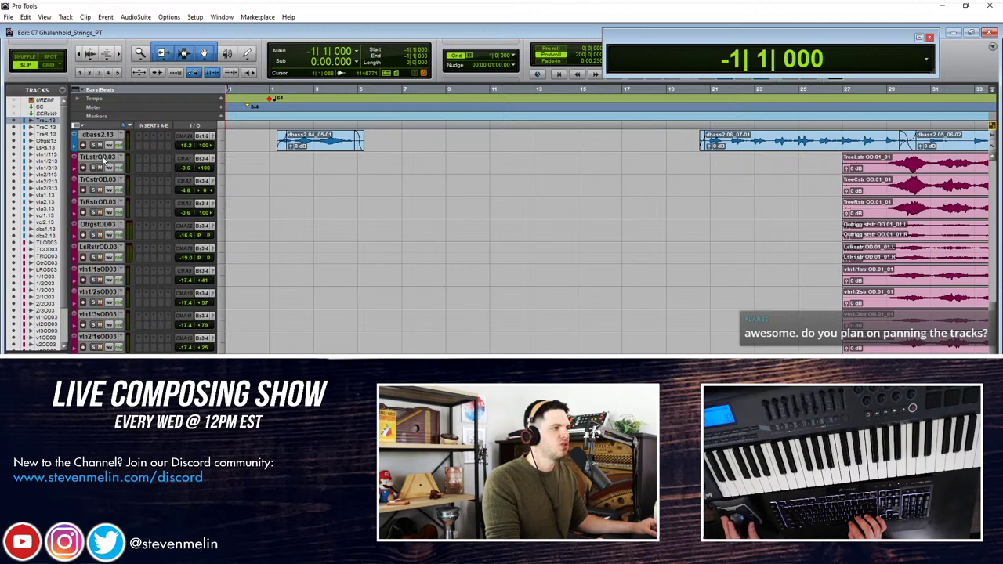
pyautogui.click(101, 159)
pyautogui.hscroll(5, 533, 171)
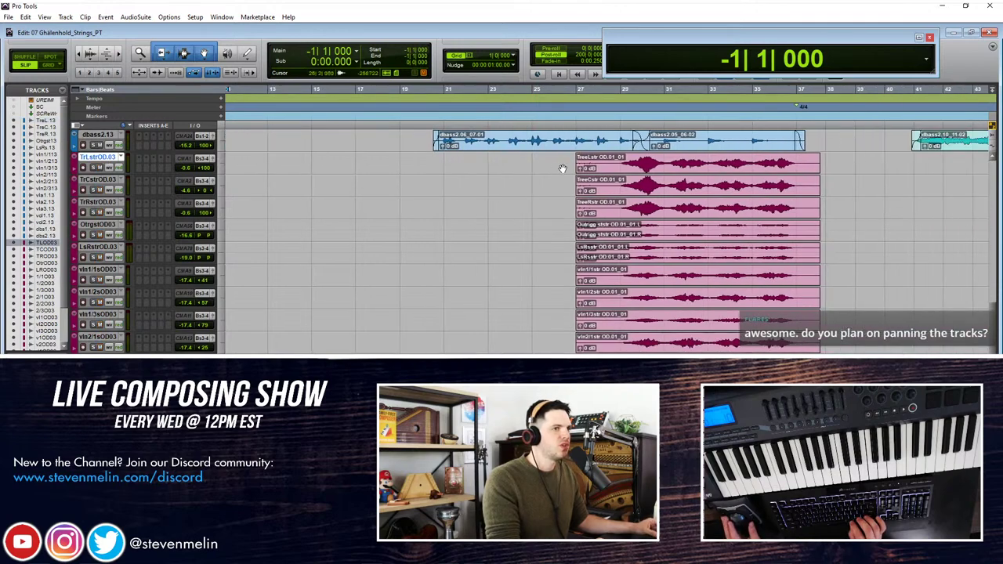
pyautogui.moveTo(577, 159); pyautogui.dragTo(611, 166)
pyautogui.press('Delete')
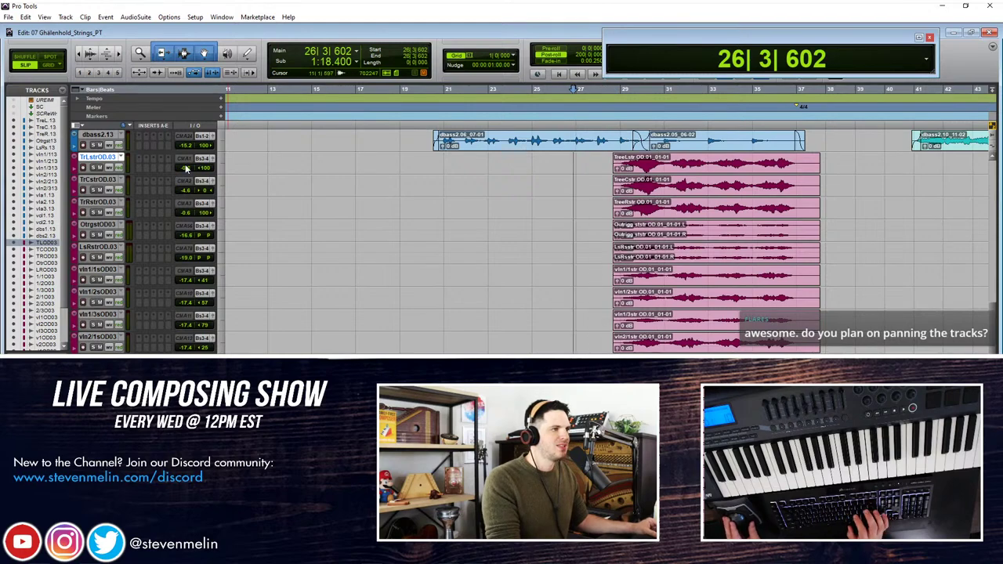
# Step: Lower the overdub group's volume so TrLstrOD.03 sits at -3.2 dB, and fade in its clips from 28|3|098
pyautogui.moveTo(184, 167); pyautogui.dragTo(186, 173)
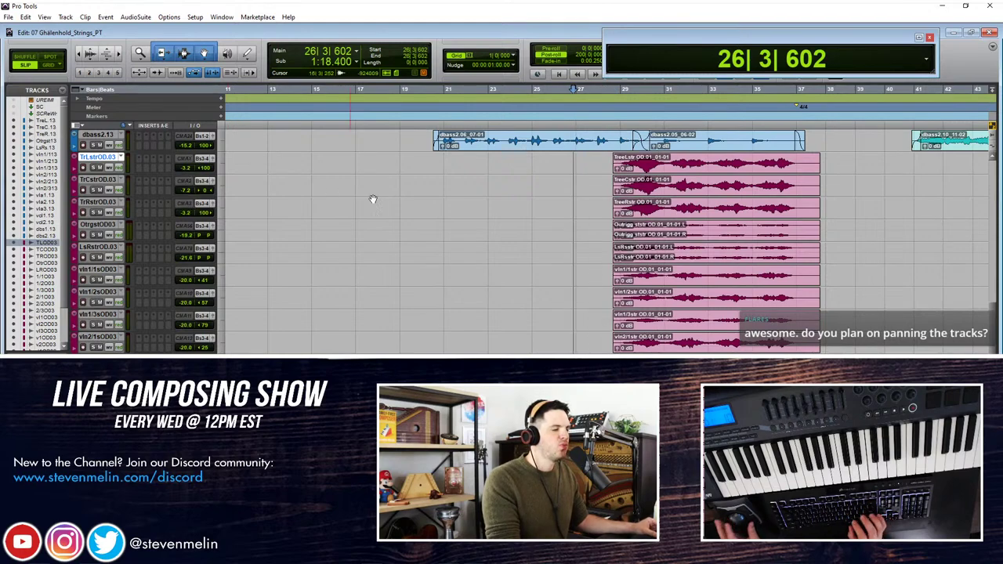
pyautogui.hscroll(5, 440, 178)
pyautogui.moveTo(430, 160); pyautogui.dragTo(446, 159)
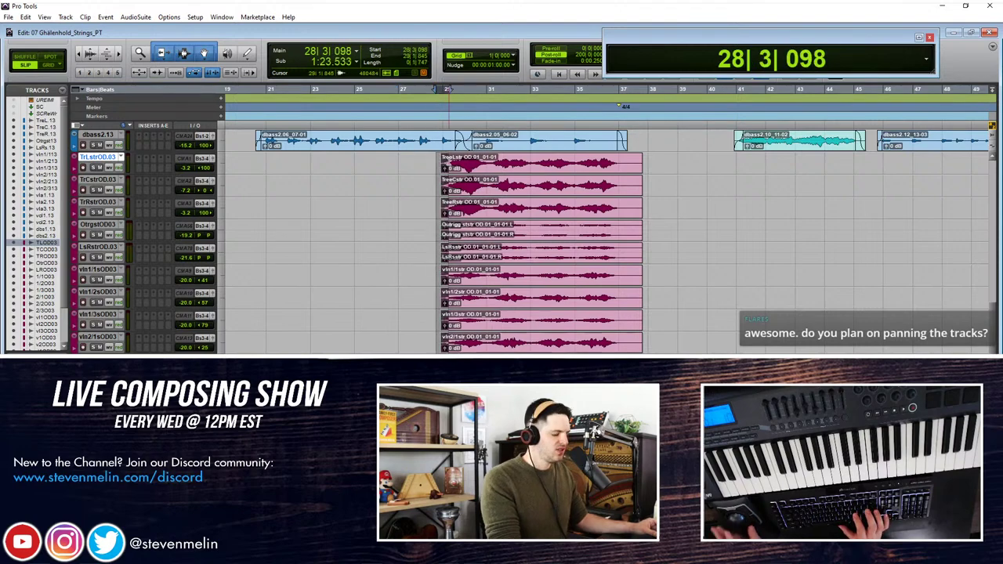
pyautogui.press('f')
# Step: Audition the faded-in string overdub clips together with the main strings from 28|1|585 through bar 29
pyautogui.click(428, 162)
pyautogui.click(441, 163)
pyautogui.scroll(2, 443, 163)
pyautogui.scroll(-1, 444, 162)
pyautogui.press('space')
pyautogui.press('space')
pyautogui.click(422, 178)
pyautogui.press('space')
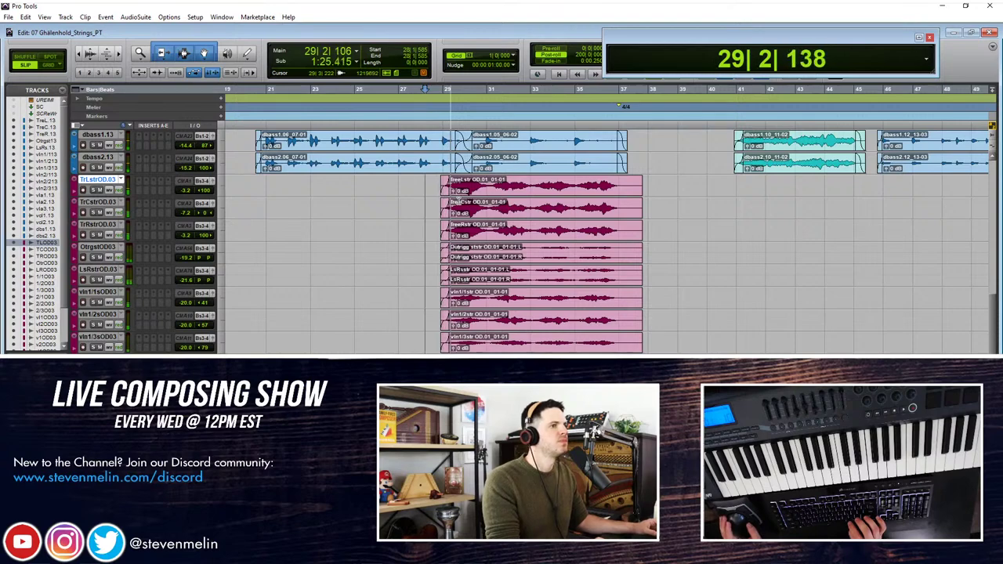
# Step: Raise the overdub group's volume during playback so TrLstrOD.03 sits at -1.9 dB
pyautogui.scroll(1, 459, 201)
pyautogui.hscroll(-1, 460, 201)
pyautogui.hscroll(4, 459, 201)
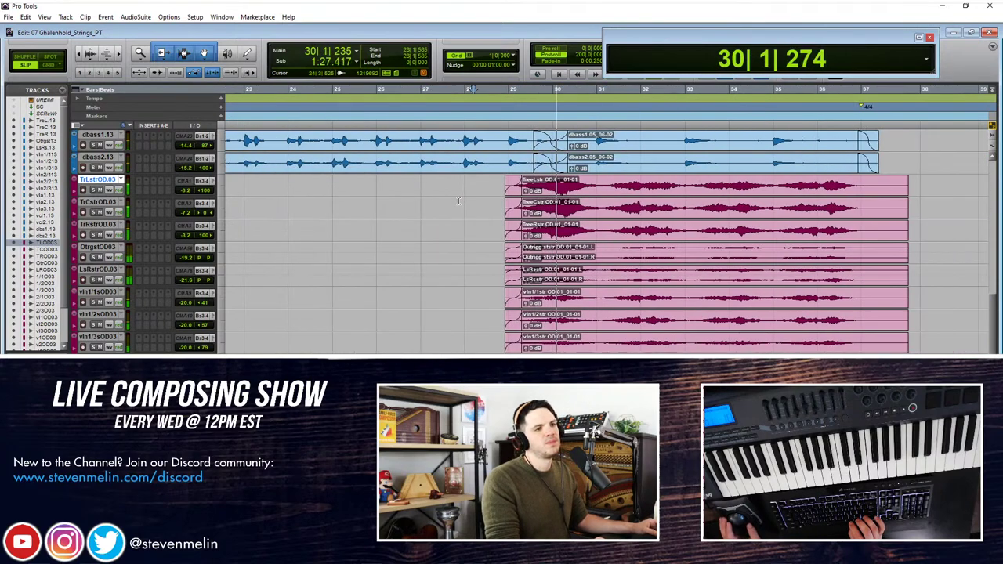
pyautogui.hscroll(2, 460, 201)
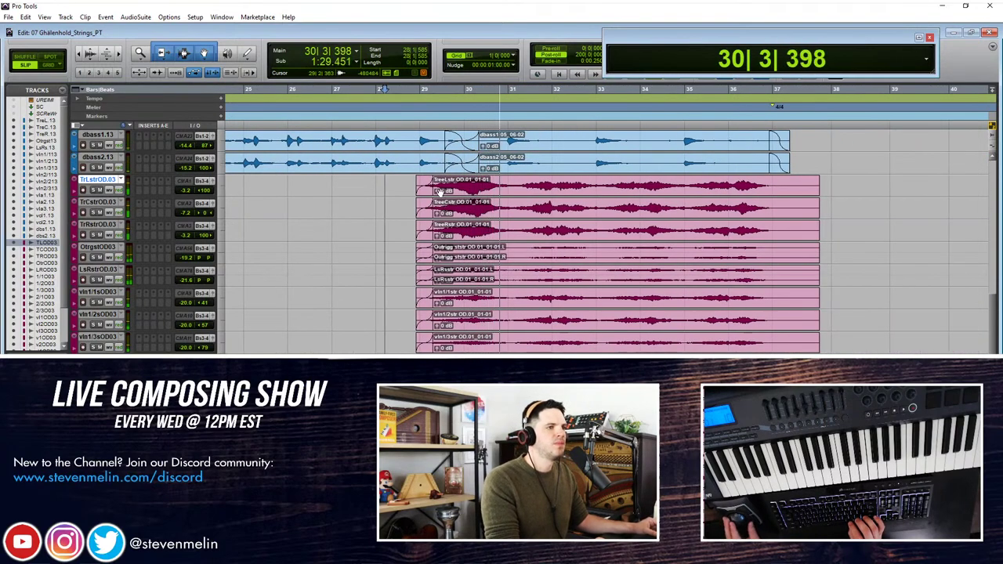
pyautogui.moveTo(185, 193); pyautogui.dragTo(185, 190)
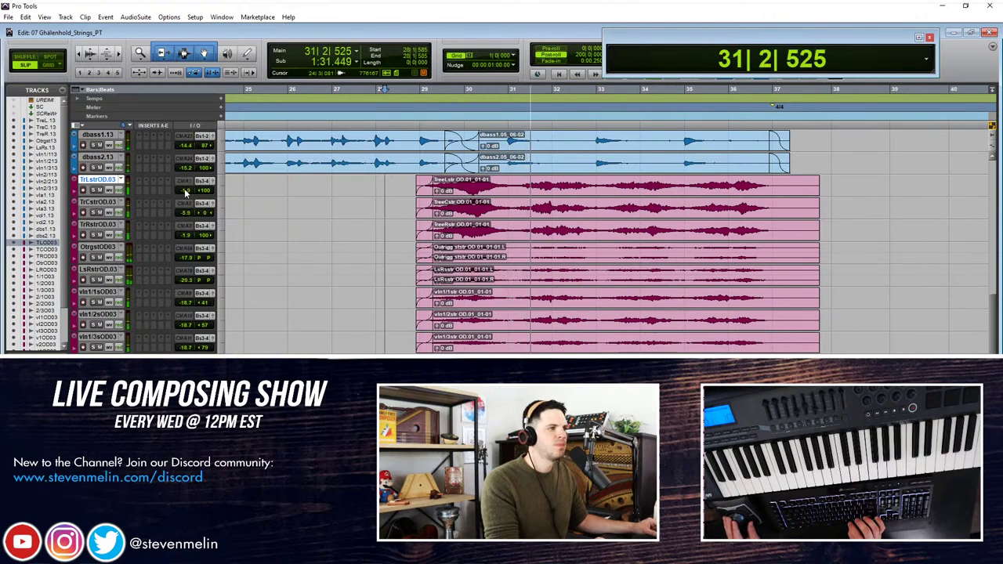
pyautogui.moveTo(185, 190); pyautogui.dragTo(186, 194)
pyautogui.scroll(2, 402, 183)
pyautogui.hscroll(3, 402, 183)
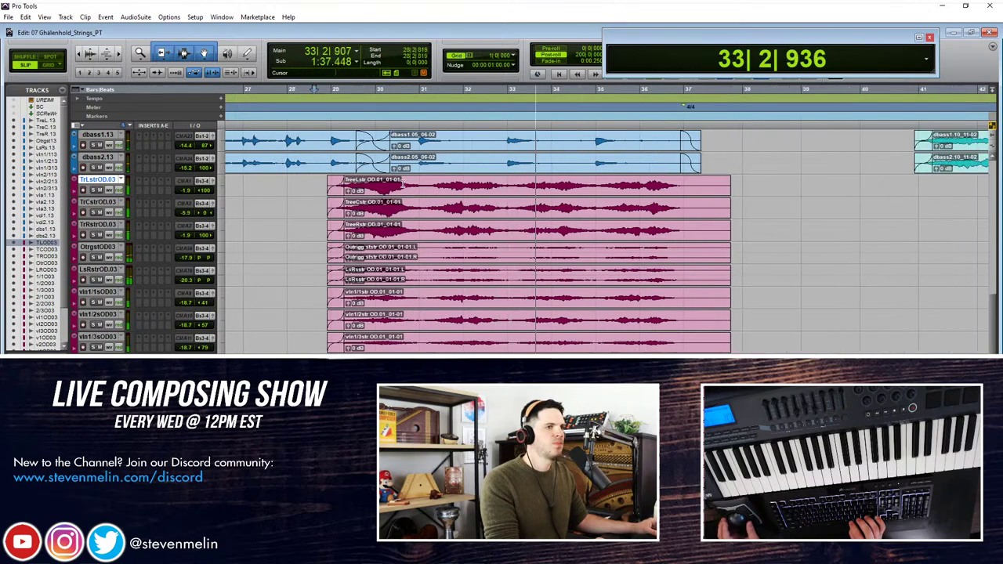
# Step: Lower the clip gain of the grouped main string clips between bars 30 and 37 to -2.5 dB
pyautogui.click(409, 195)
pyautogui.press('space')
pyautogui.scroll(7, 404, 181)
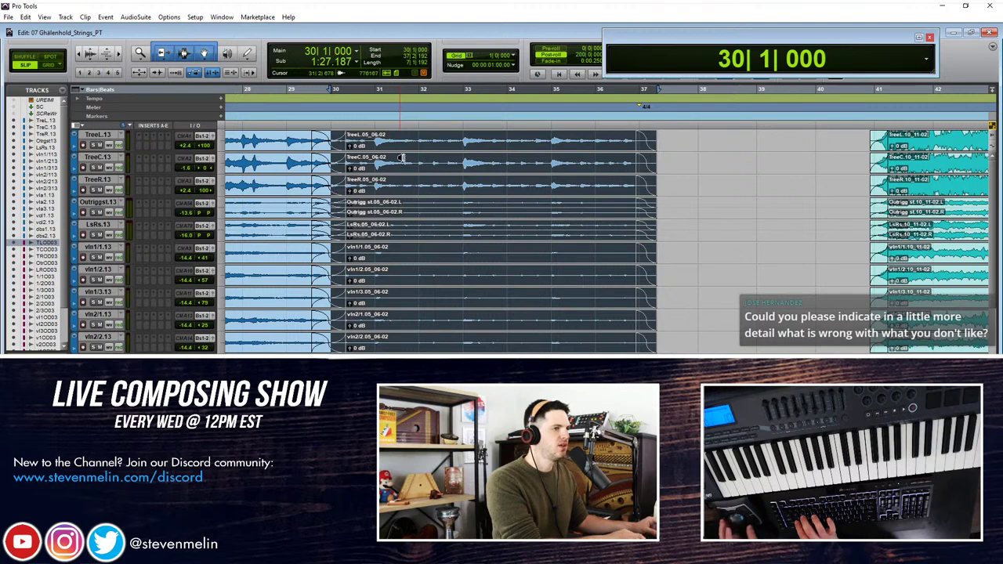
pyautogui.hotkey('ctrl', 'shift', 'Up')
pyautogui.hotkey('ctrl', 'shift', 'Up')
pyautogui.hotkey('ctrl', 'shift', 'Up')
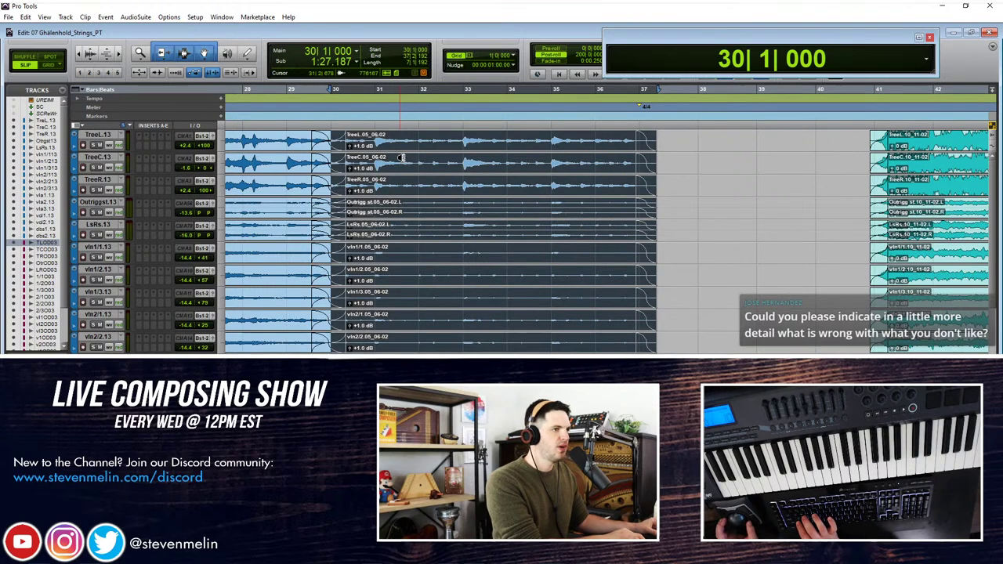
pyautogui.hotkey('ctrl', 'shift', 'Down')
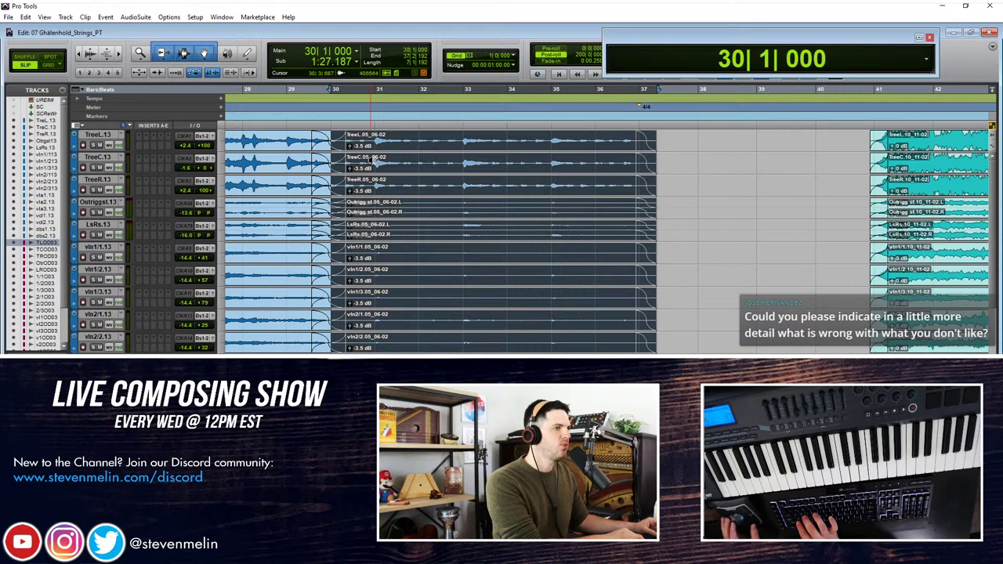
pyautogui.press('space')
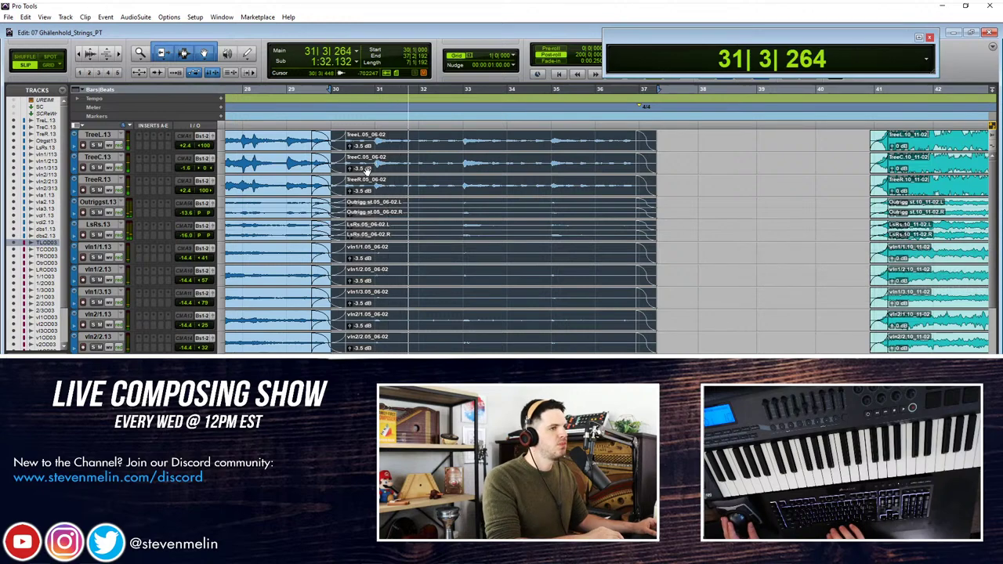
pyautogui.scroll(2, 365, 168)
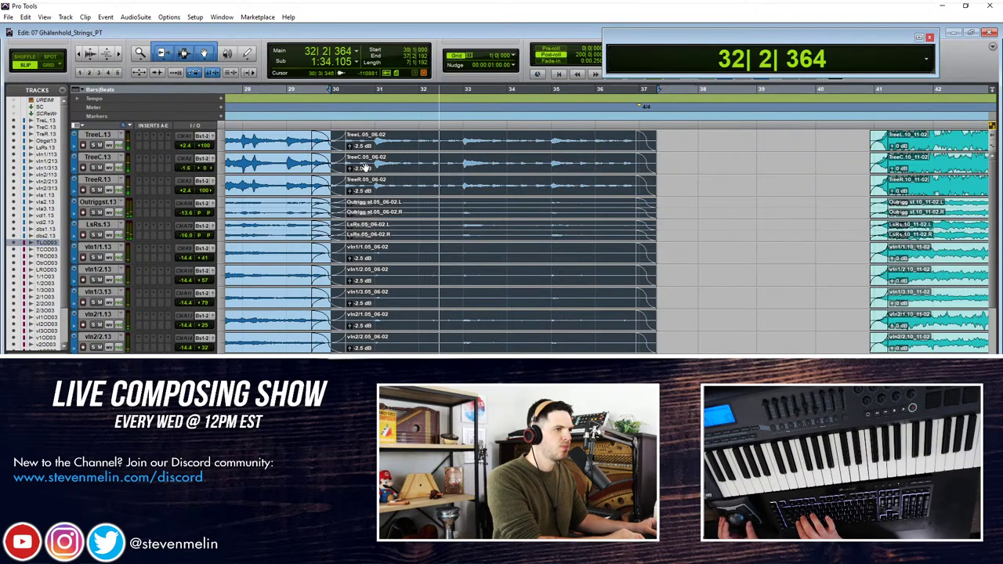
pyautogui.press('space')
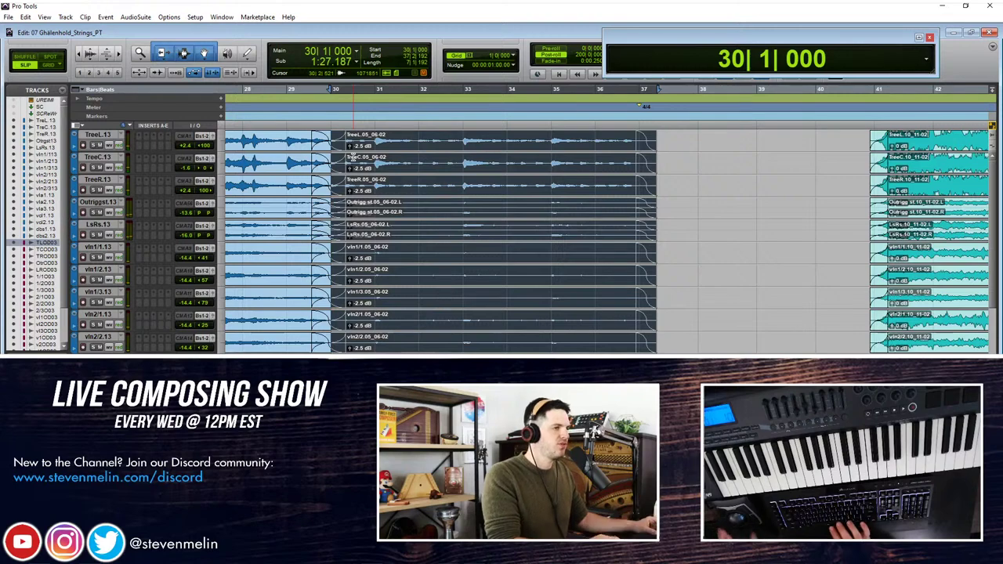
# Step: Audition the gain-adjusted main string clips with the overdubs from bar 30 and then from 31|1|068
pyautogui.press('space')
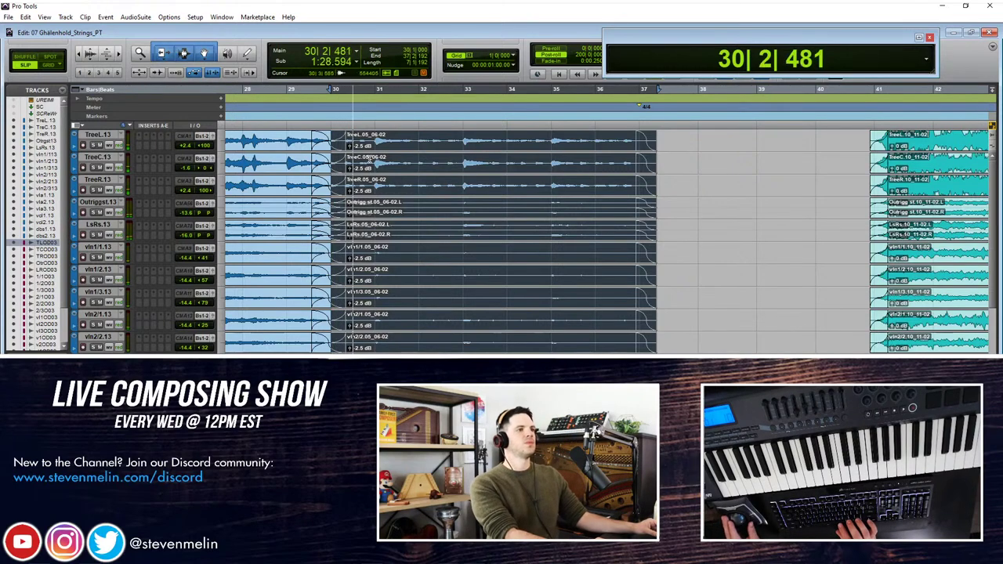
pyautogui.click(376, 157)
pyautogui.press('space')
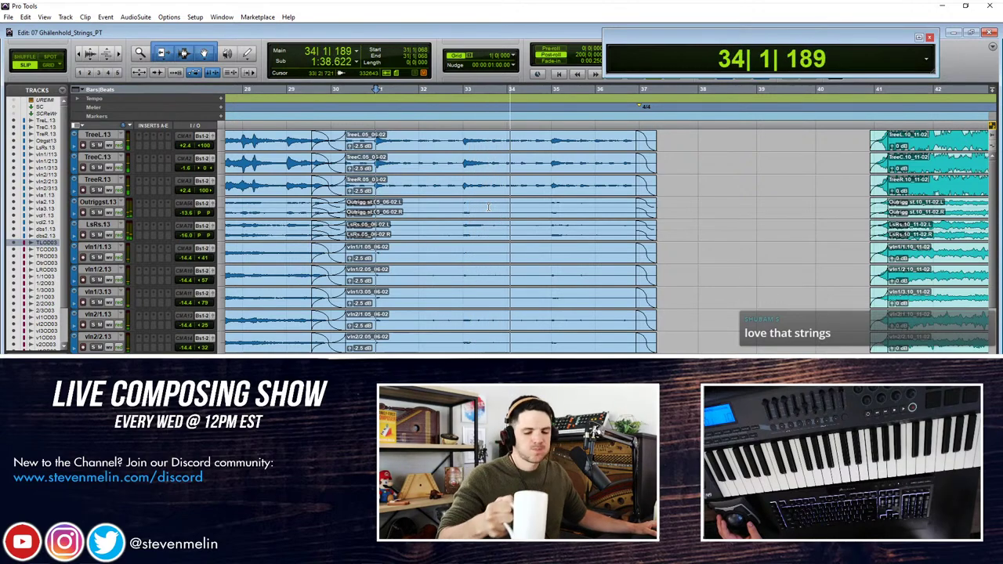
# Step: Trim the end of the first overdub clips to about 37|2 and fade them out from 36|2|785
pyautogui.scroll(-10, 550, 228)
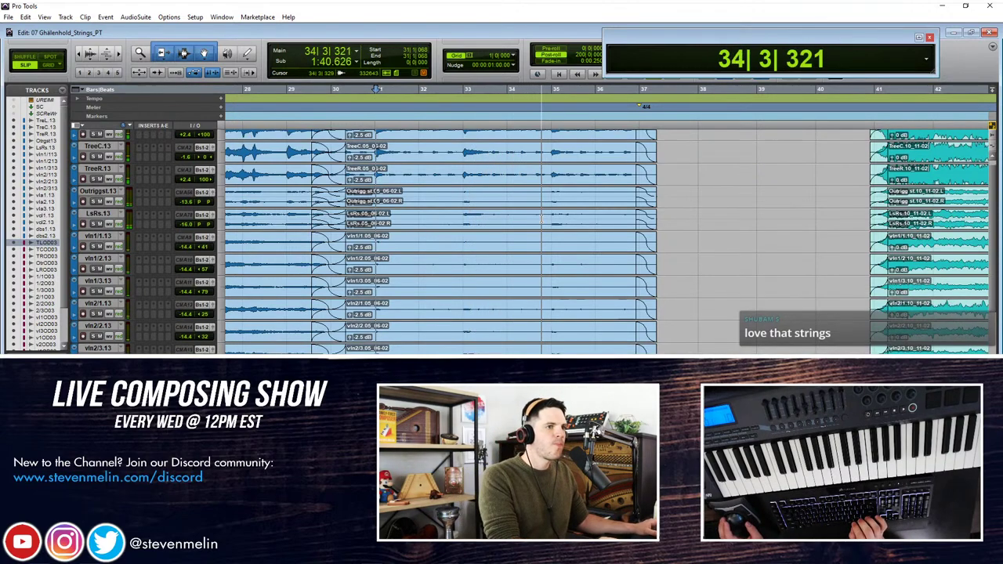
pyautogui.moveTo(702, 277); pyautogui.dragTo(623, 276)
pyautogui.press('Delete')
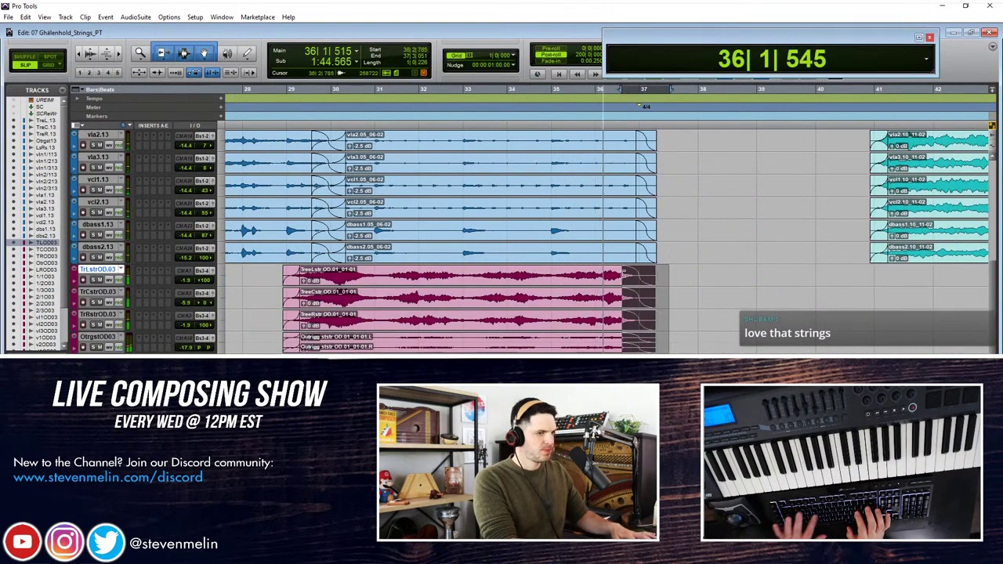
pyautogui.click(679, 269)
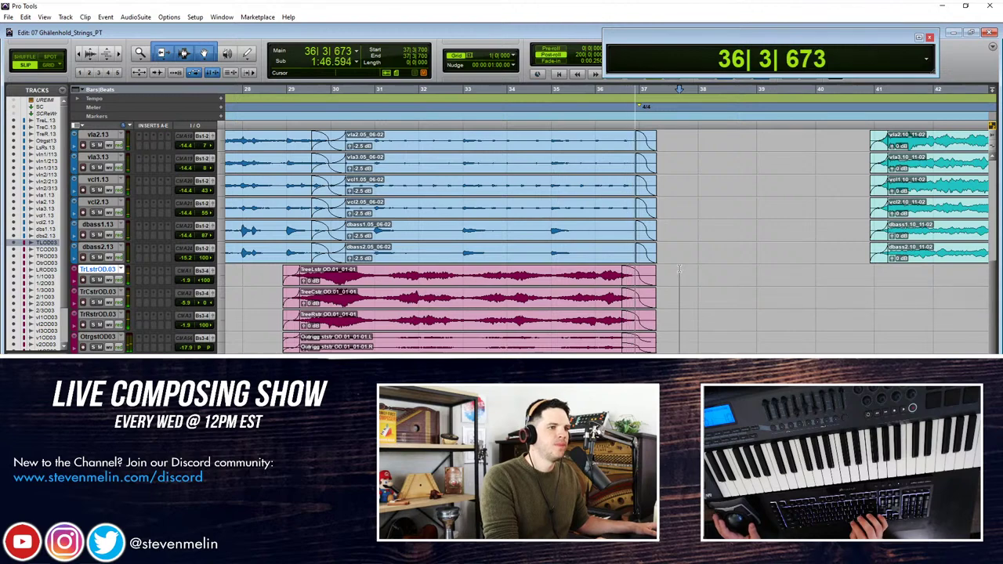
# Step: Audition the main string clips that start just before bar 41, playing from 40|4|098
pyautogui.scroll(10, 686, 245)
pyautogui.press('space')
pyautogui.hscroll(4, 714, 222)
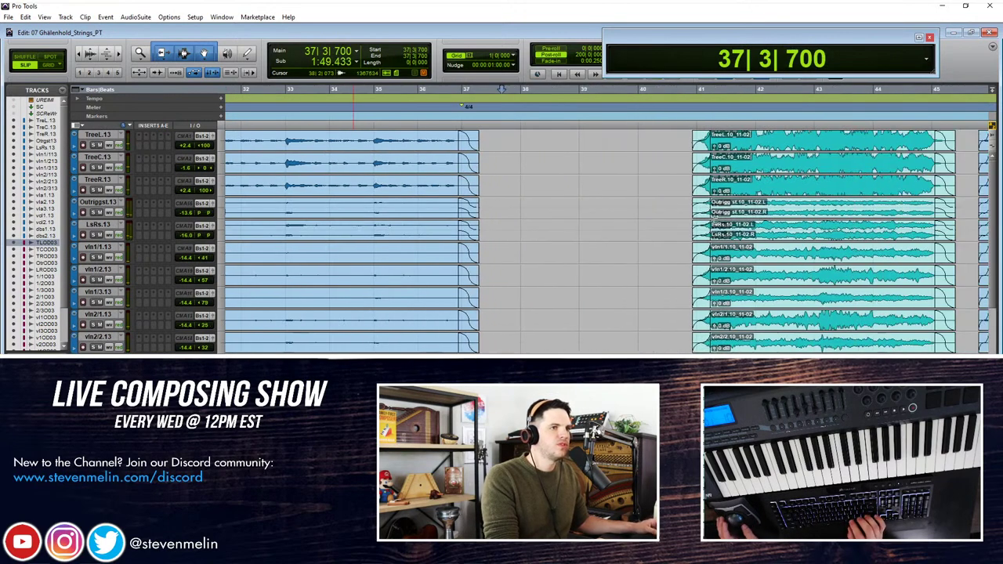
pyautogui.click(683, 132)
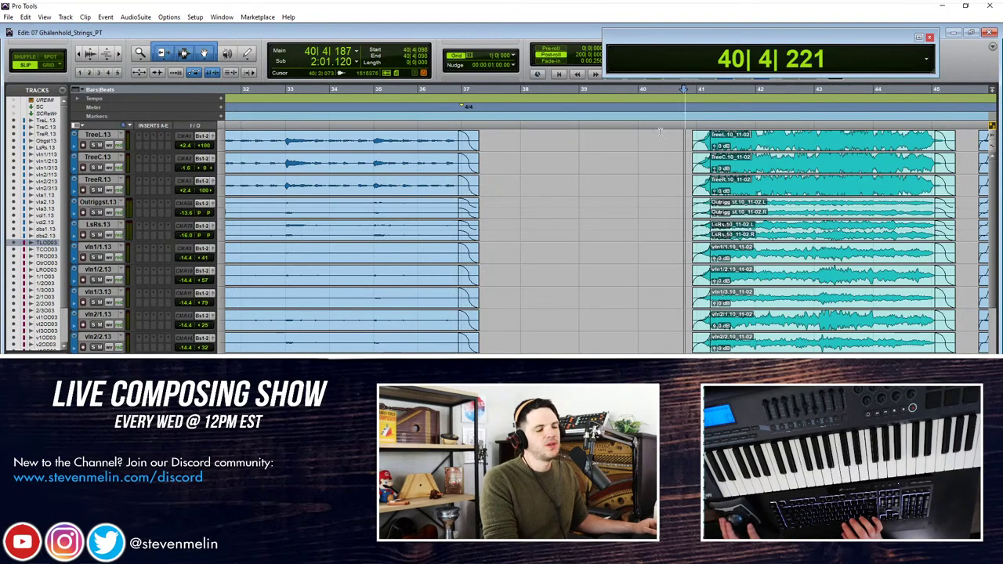
pyautogui.hscroll(1, 620, 141)
pyautogui.press('space')
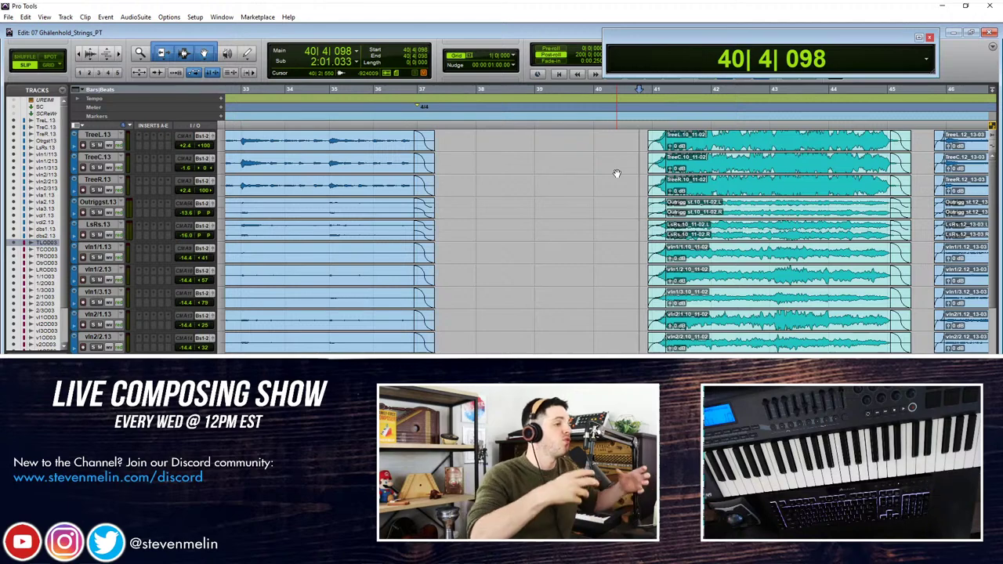
# Step: Trim the opening of the second overdub clips to about 52|2 and fade them in up to 52|4|747
pyautogui.scroll(-1, 644, 215)
pyautogui.scroll(-10, 644, 215)
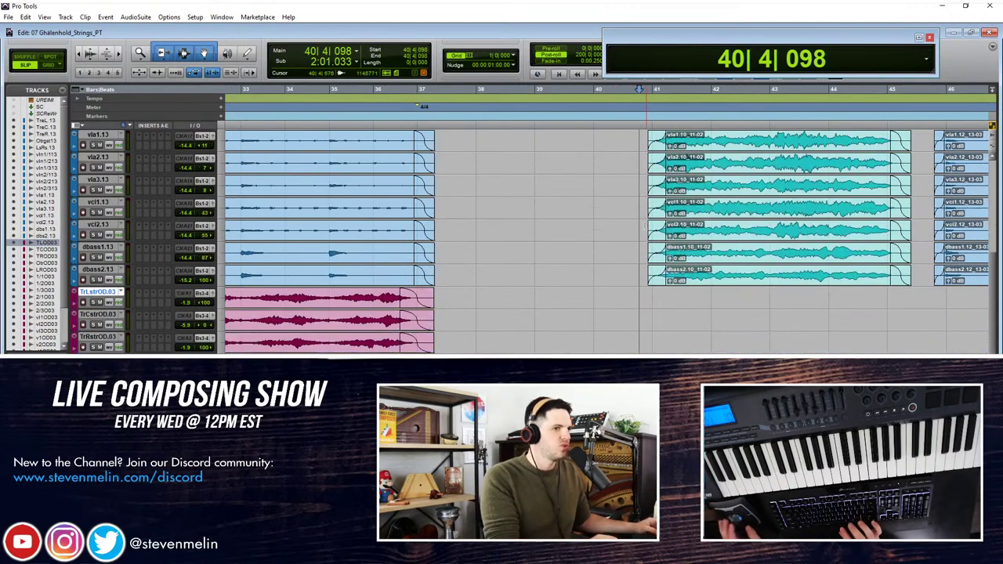
pyautogui.hscroll(3, 586, 266)
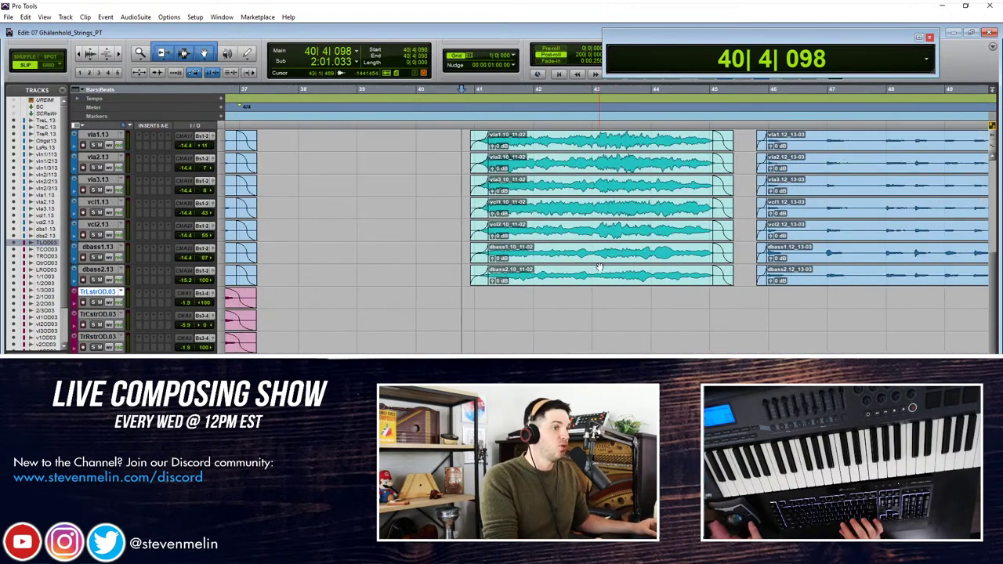
pyautogui.hscroll(2, 599, 268)
pyautogui.hscroll(4, 604, 267)
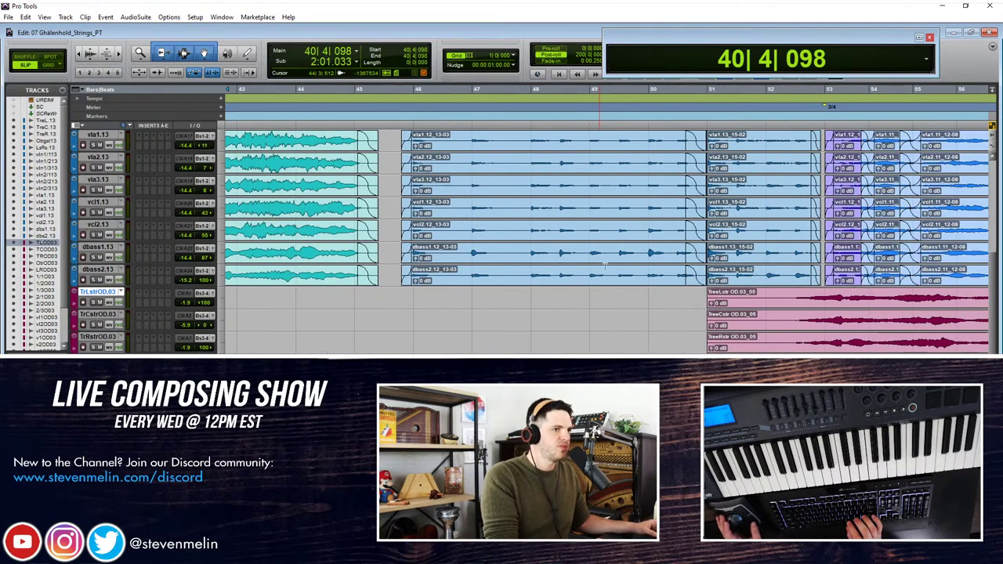
pyautogui.click(697, 291)
pyautogui.press('space')
pyautogui.hscroll(5, 703, 303)
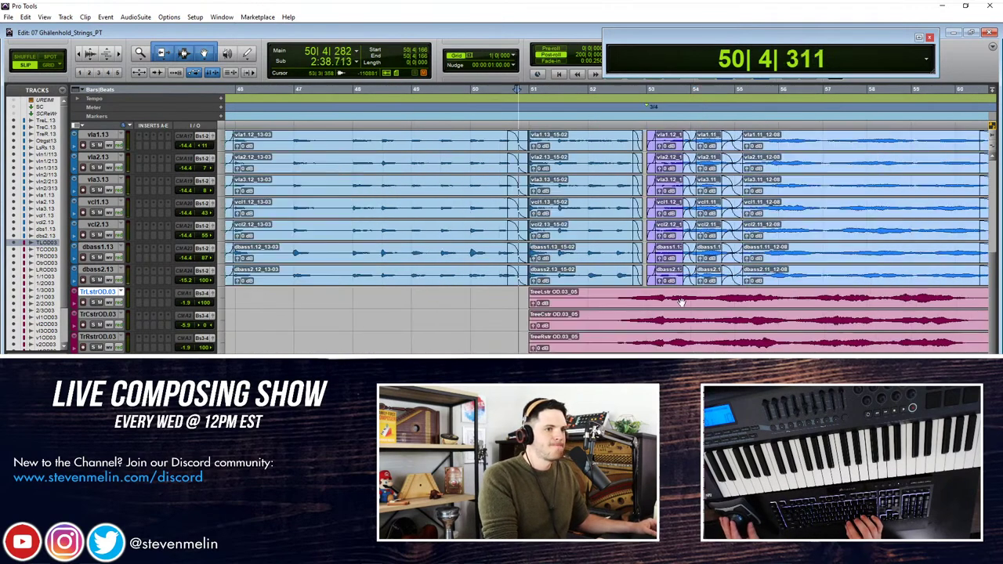
pyautogui.moveTo(528, 298); pyautogui.dragTo(556, 293)
pyautogui.press('f')
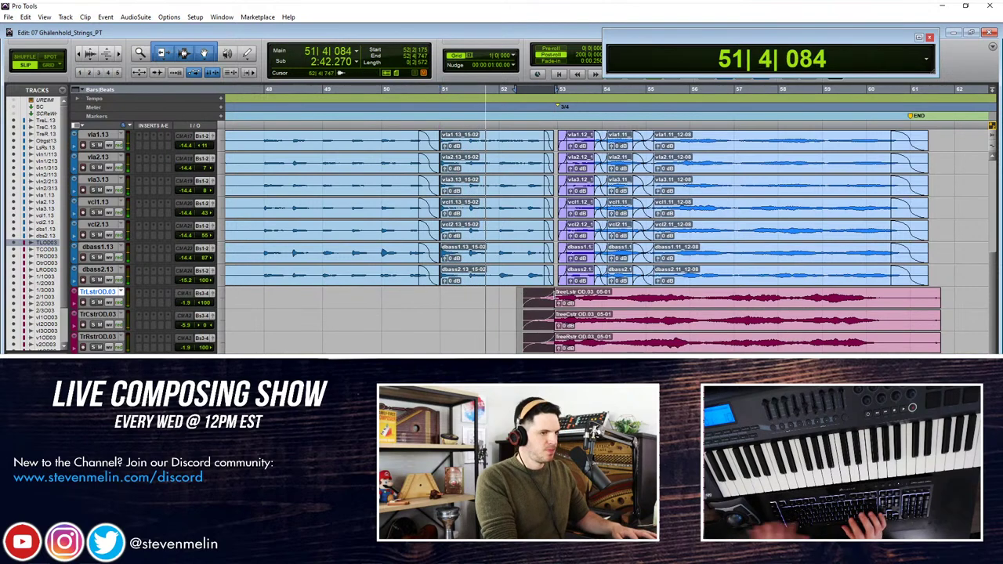
# Step: Audition the second overdub clips' fade-in against the main strings from 52|2|277
pyautogui.click(517, 296)
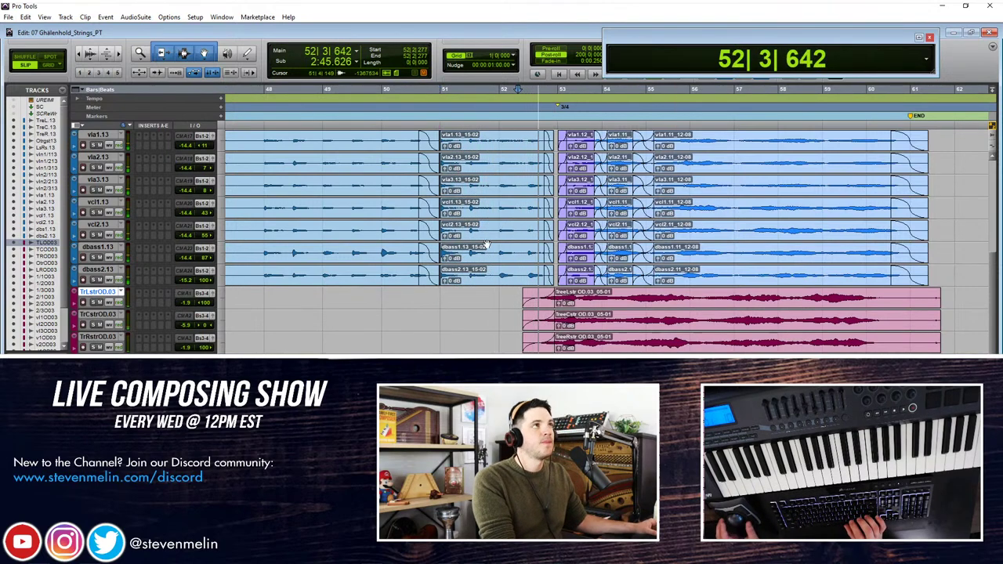
pyautogui.hscroll(2, 486, 246)
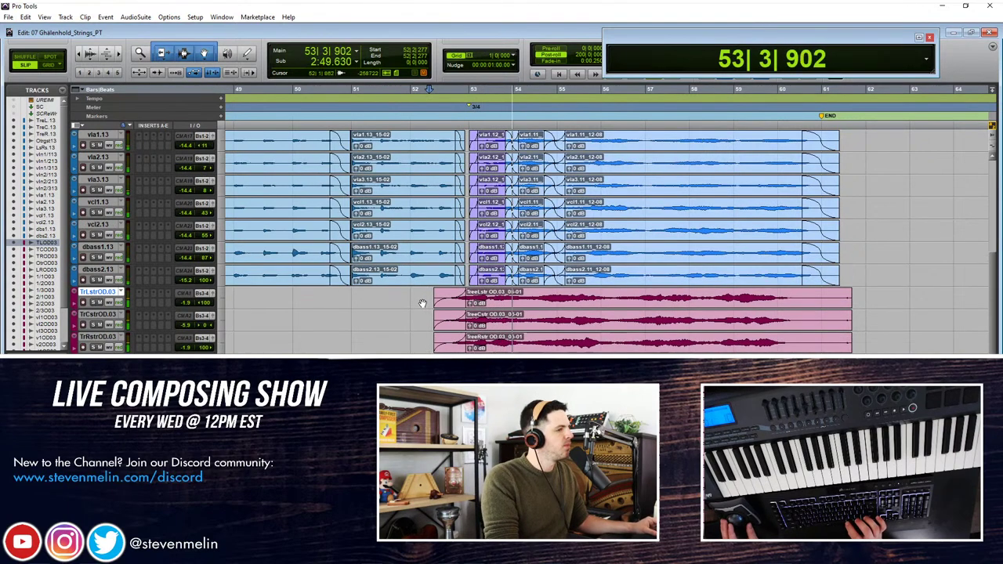
pyautogui.scroll(-1, 507, 304)
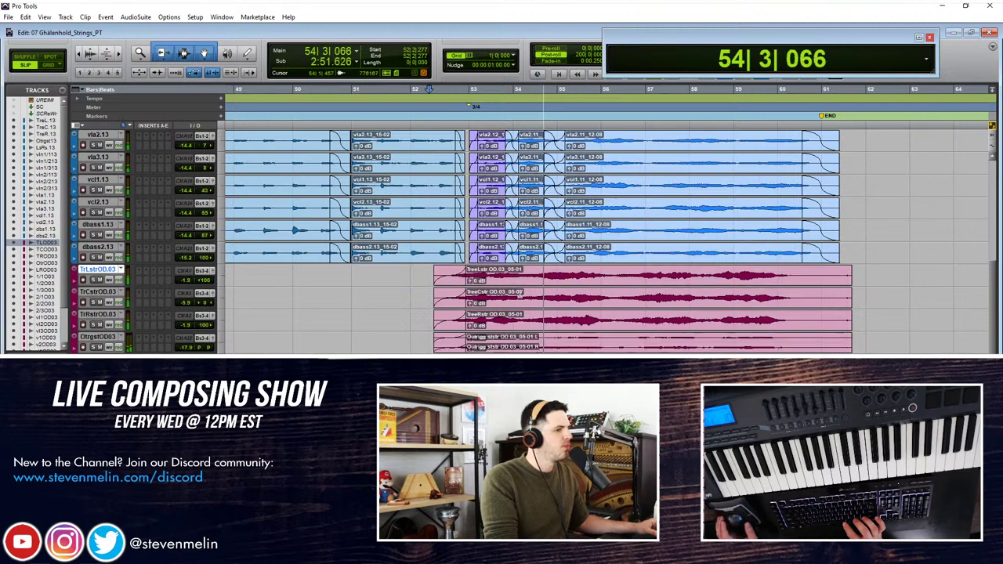
pyautogui.press('space')
# Step: Slide the second overdub clips by ear against the main strings until they start at 52|4|149
pyautogui.moveTo(511, 283); pyautogui.dragTo(531, 282)
pyautogui.click(447, 272)
pyautogui.press('space')
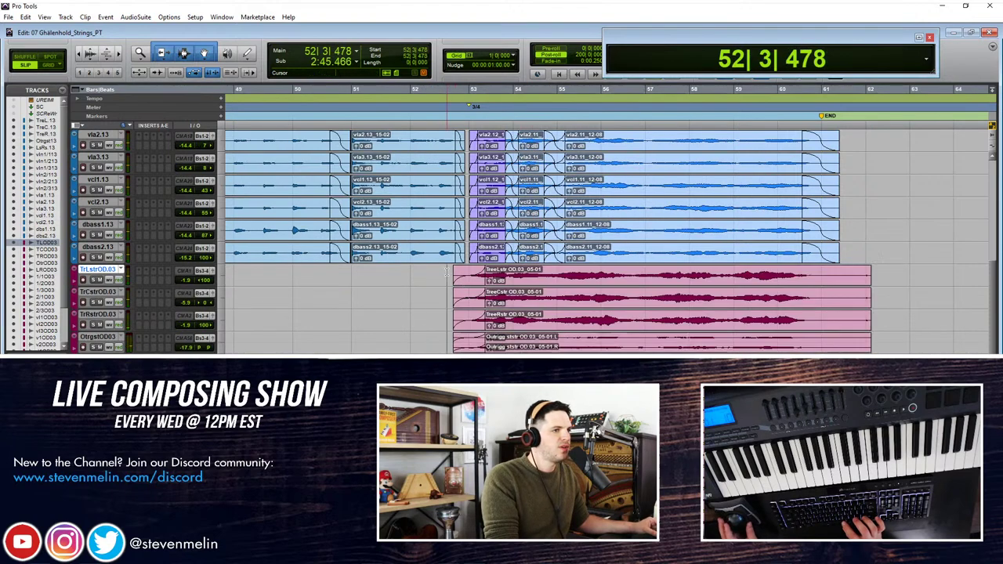
pyautogui.press('t')
pyautogui.hscroll(2, 559, 306)
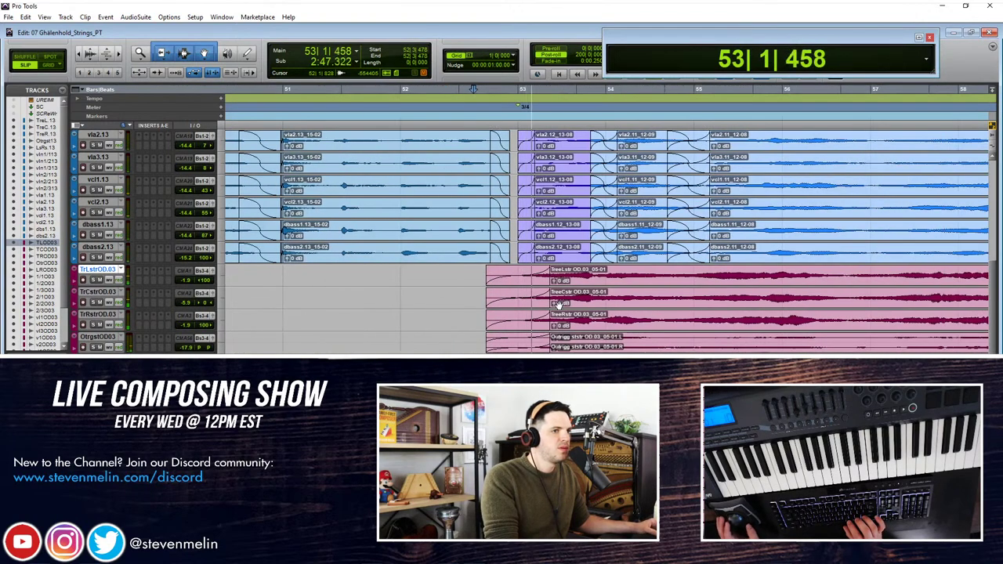
pyautogui.moveTo(566, 290); pyautogui.dragTo(556, 290)
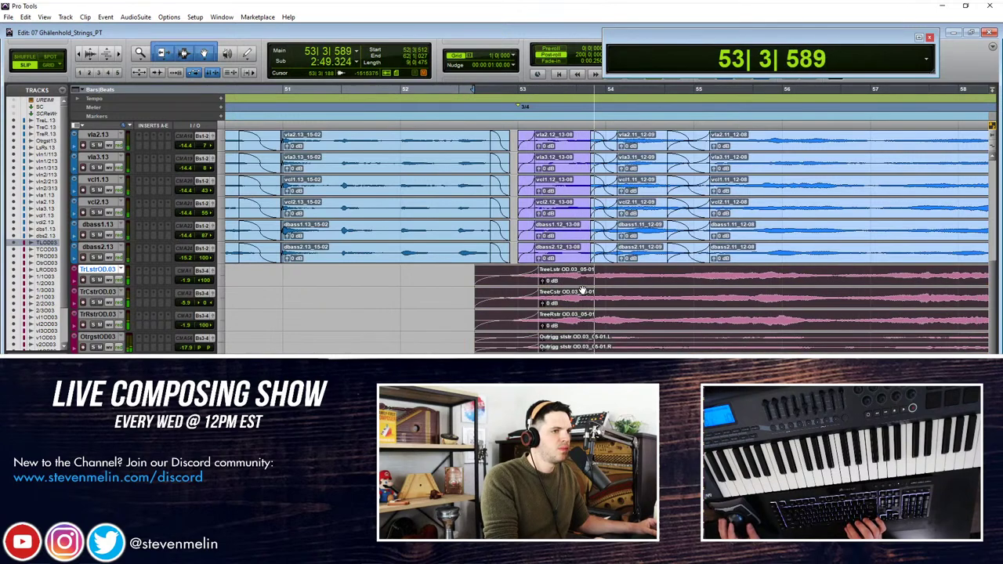
pyautogui.hscroll(2, 600, 287)
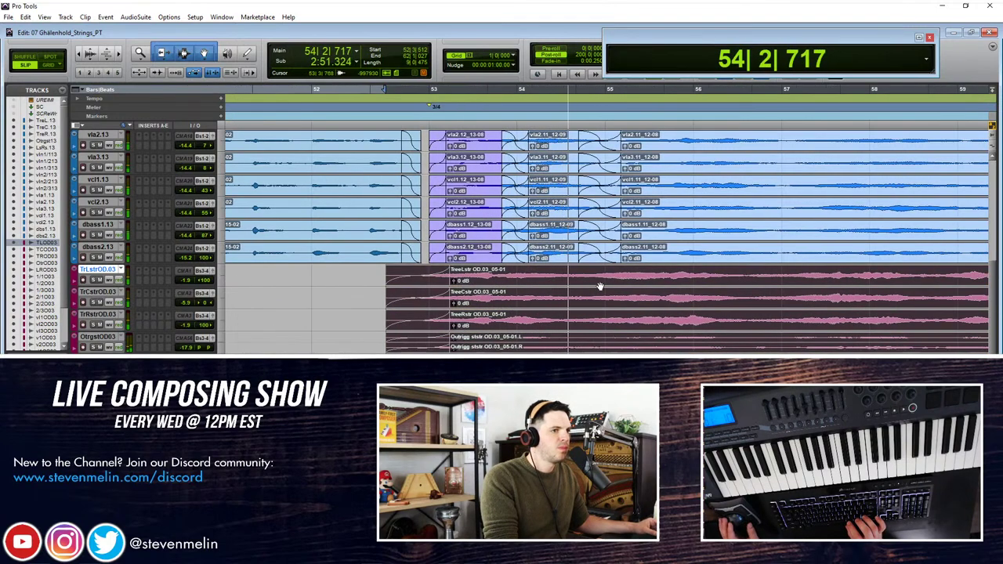
pyautogui.moveTo(586, 280); pyautogui.dragTo(604, 275)
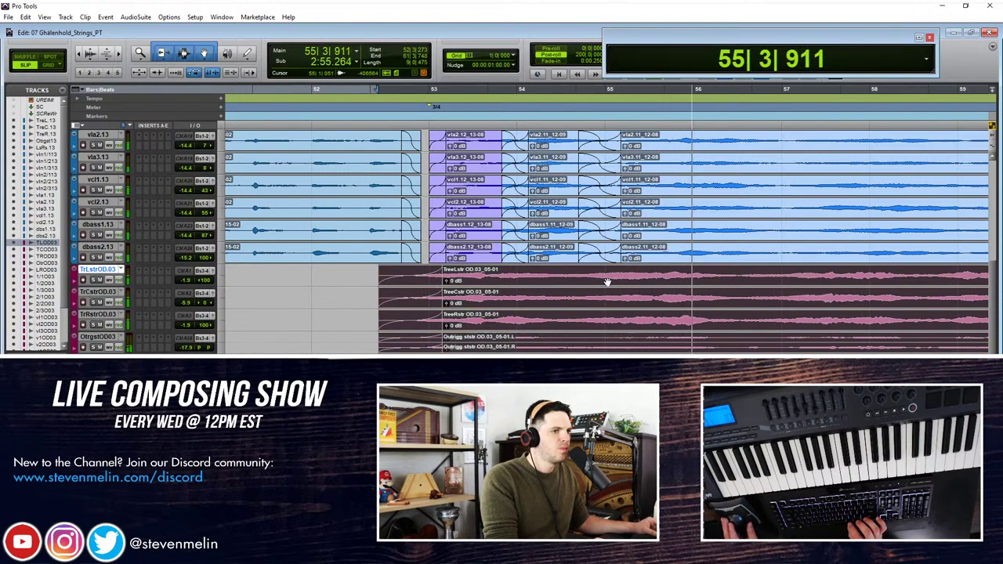
pyautogui.moveTo(608, 283); pyautogui.dragTo(633, 280)
pyautogui.hscroll(1, 629, 273)
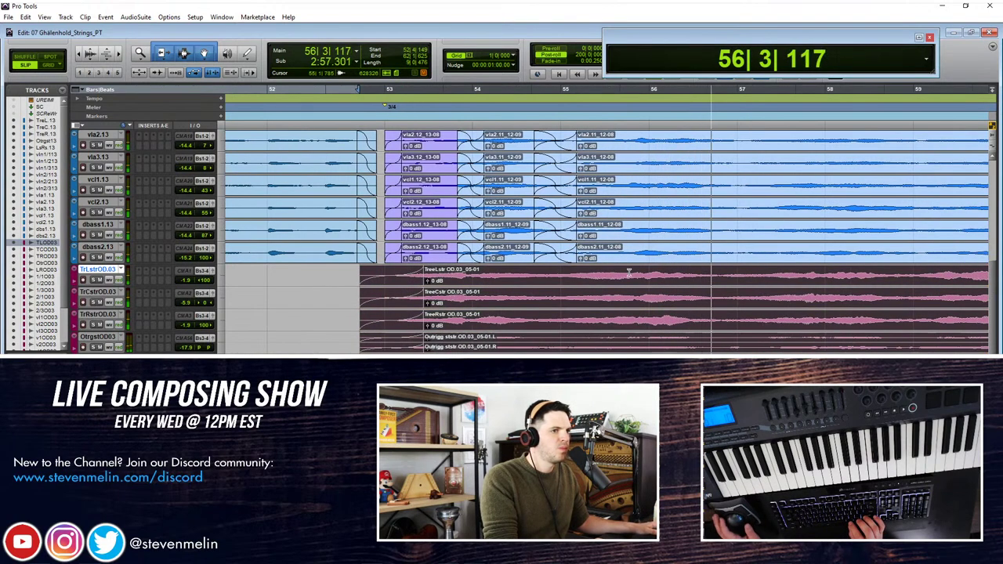
# Step: Solo the grouped string overdub tracks, TrLstrOD.03 and those below it, while the ending plays
pyautogui.hscroll(3, 629, 273)
pyautogui.scroll(-2, 660, 296)
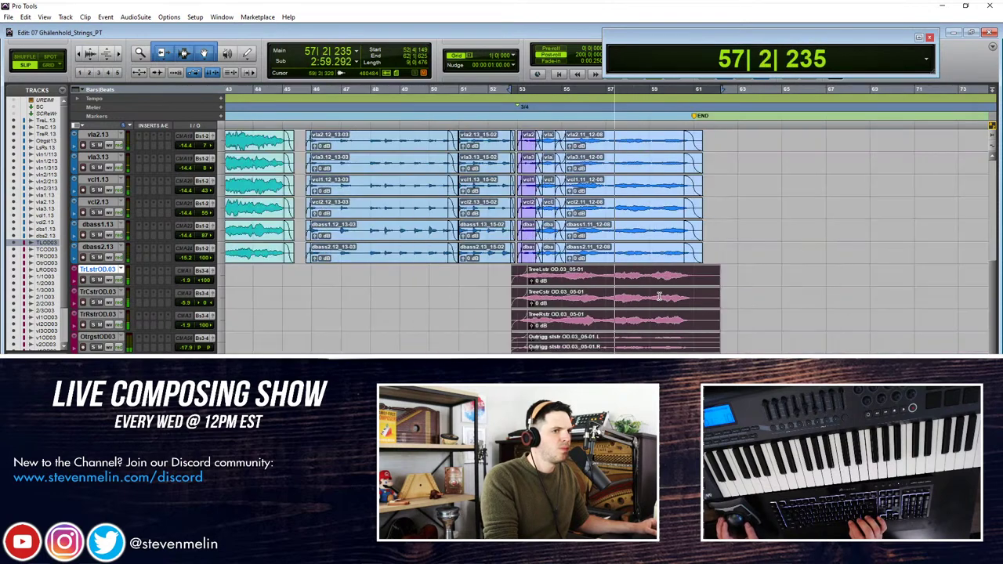
pyautogui.click(93, 280)
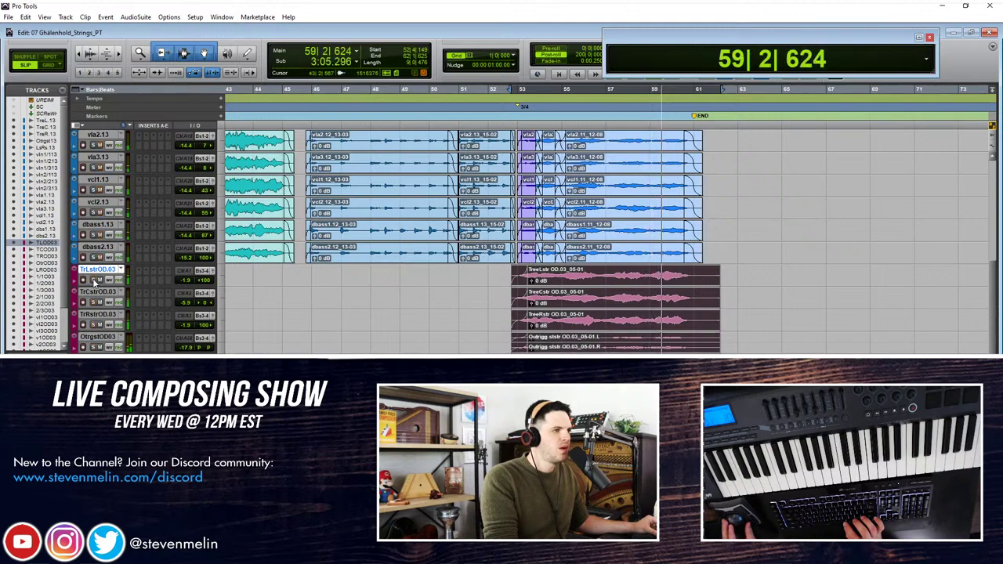
pyautogui.scroll(-5, 92, 279)
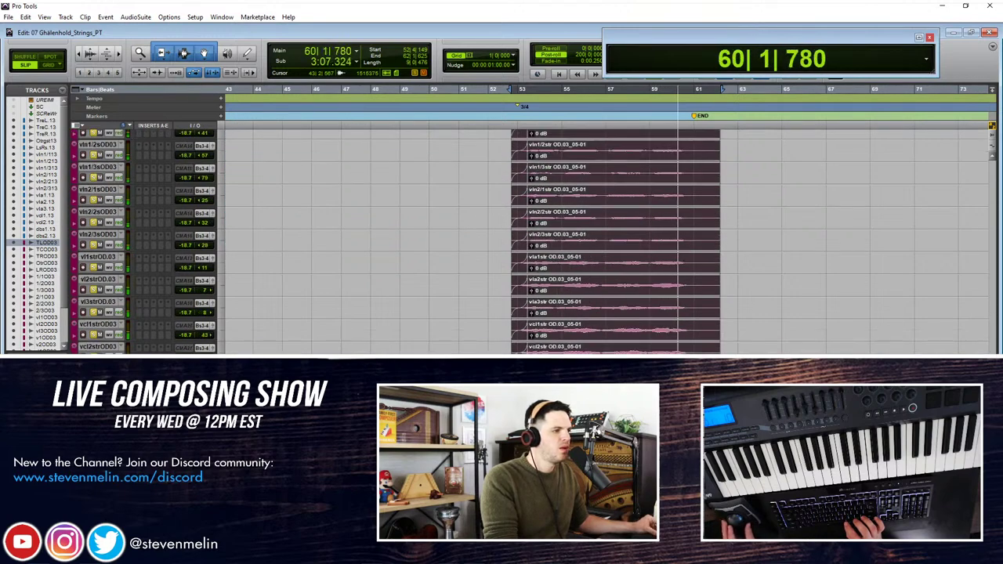
# Step: Audition the soloed string overdub ending from 52|4|149 and compare it with the main string clips
pyautogui.scroll(5, 533, 259)
pyautogui.press('space')
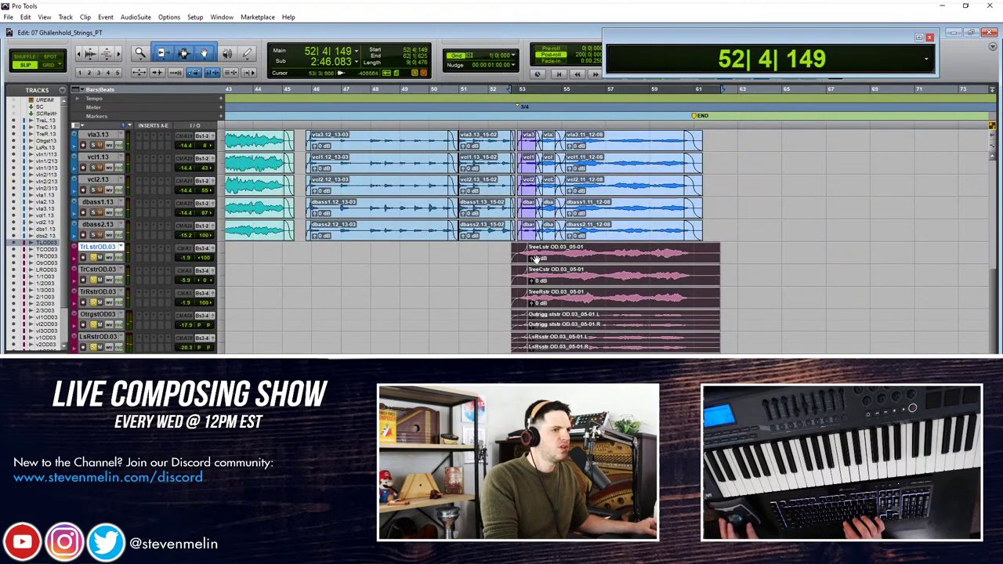
pyautogui.scroll(5, 534, 259)
pyautogui.scroll(-4, 578, 264)
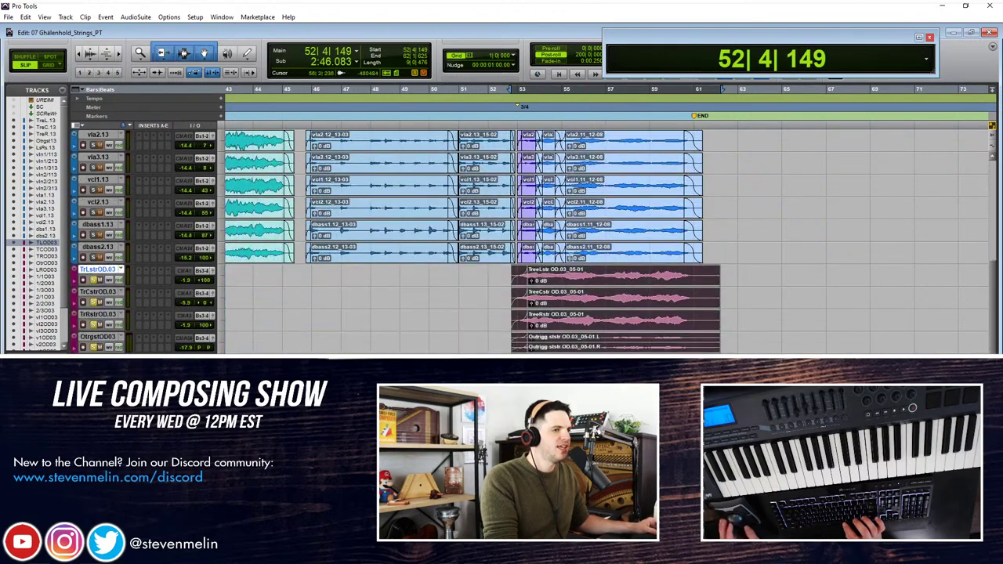
pyautogui.scroll(-3, 578, 266)
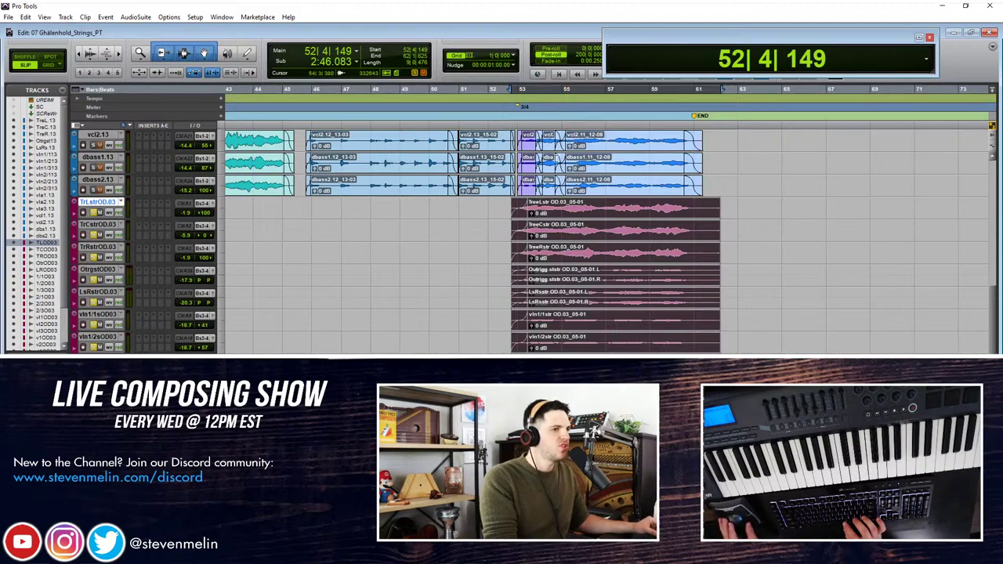
pyautogui.scroll(4, 559, 169)
pyautogui.press('space')
pyautogui.press('space')
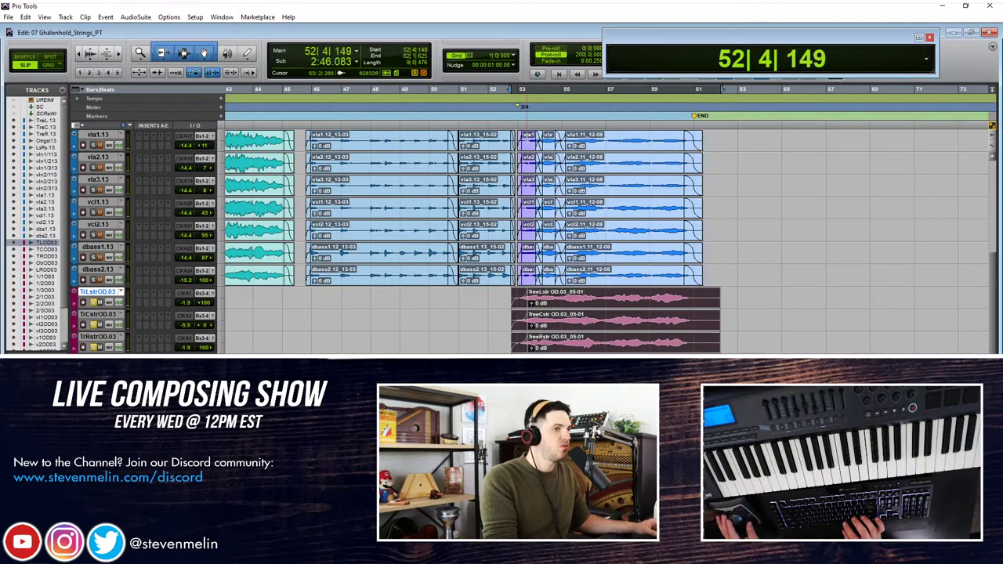
pyautogui.press('space')
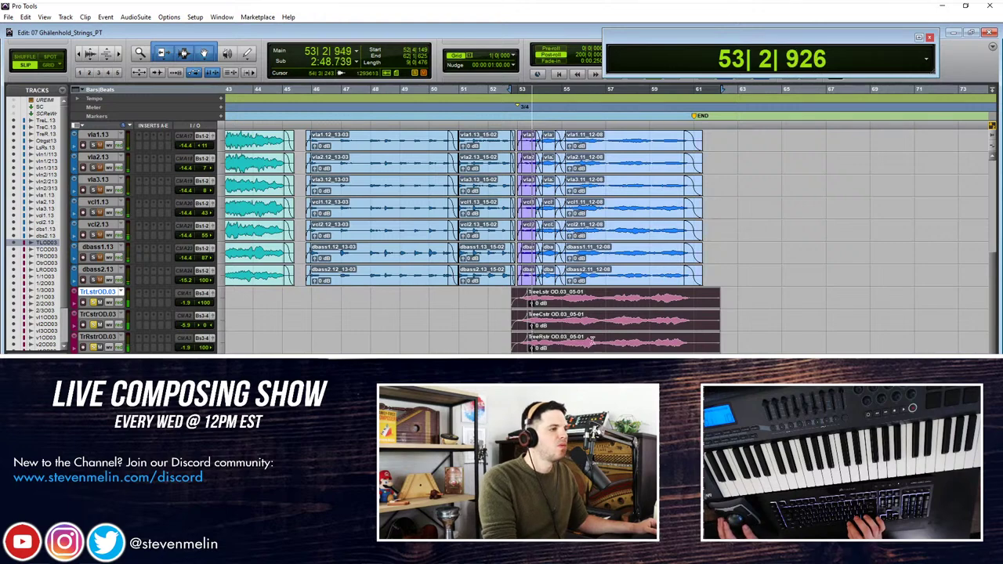
pyautogui.scroll(4, 580, 314)
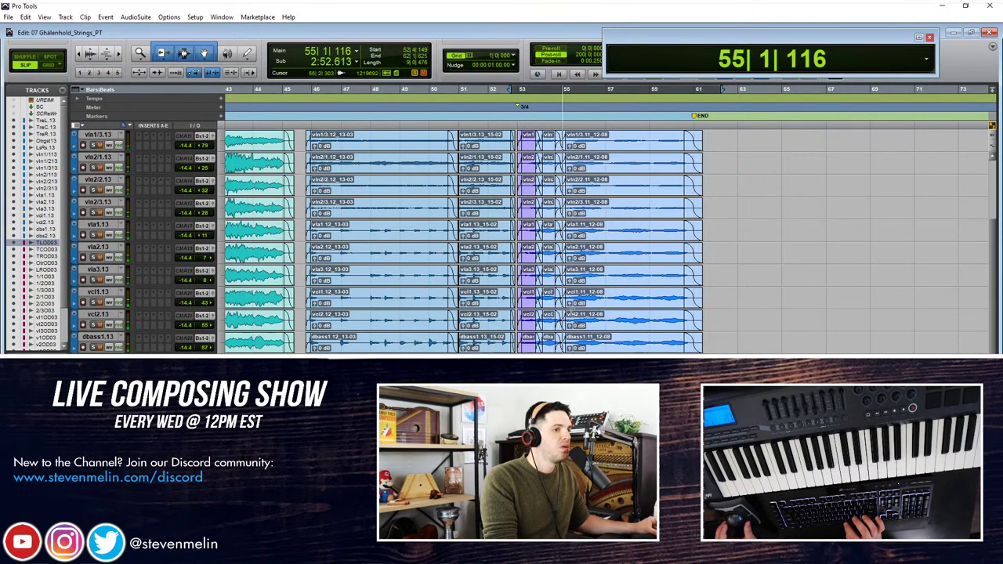
pyautogui.press('space')
pyautogui.scroll(2, 576, 335)
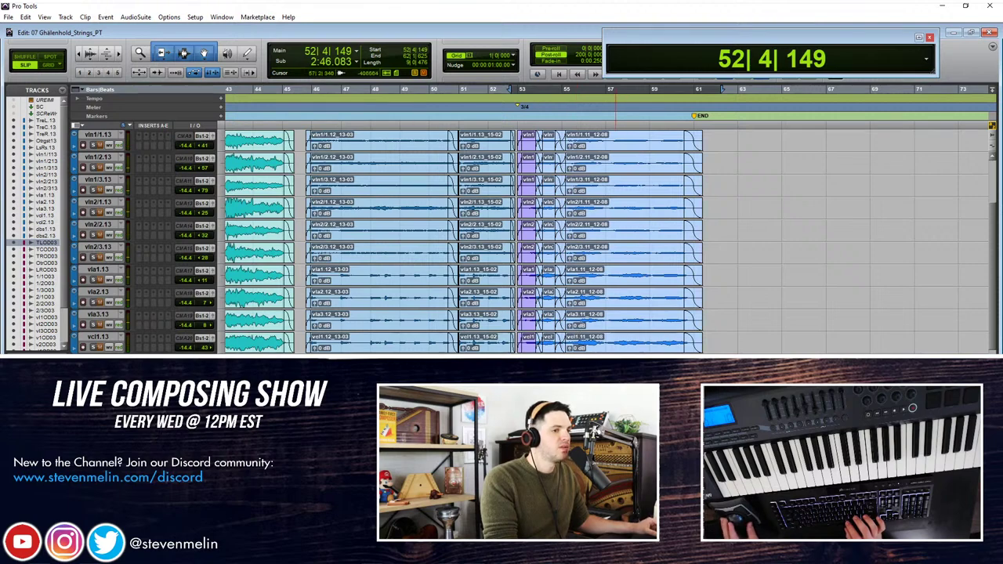
# Step: Delete the main strings' grouped clips for the ending, from about bar 53 through the END marker
pyautogui.click(615, 325)
pyautogui.press('Delete')
pyautogui.moveTo(572, 326); pyautogui.dragTo(516, 325)
pyautogui.press('Delete')
pyautogui.scroll(4, 569, 321)
pyautogui.scroll(-2, 568, 321)
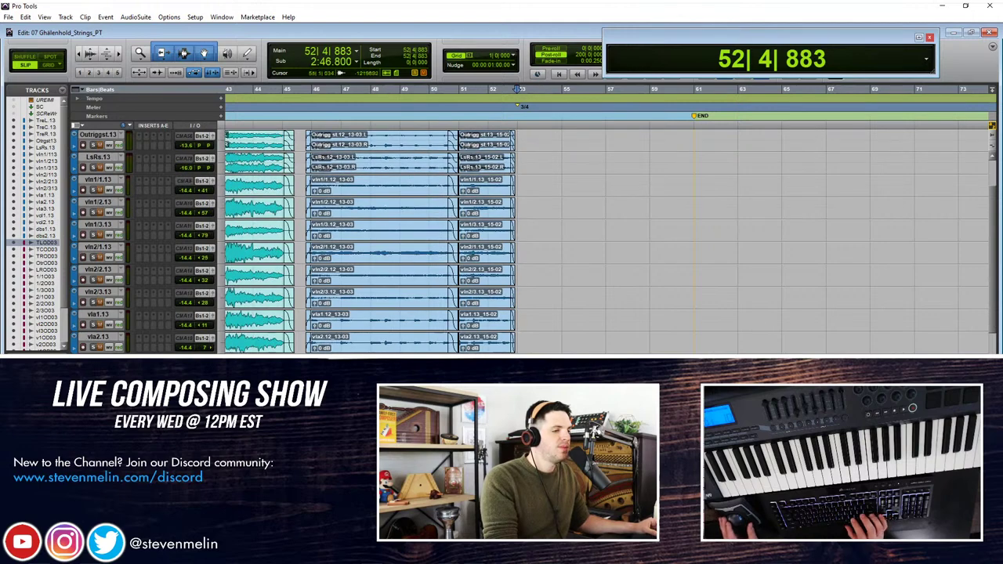
# Step: Move the second overdub clips up from their own tracks onto the main string tracks, starting at 53|2|073
pyautogui.click(541, 482)
pyautogui.click(551, 478)
pyautogui.moveTo(554, 482); pyautogui.dragTo(545, 102)
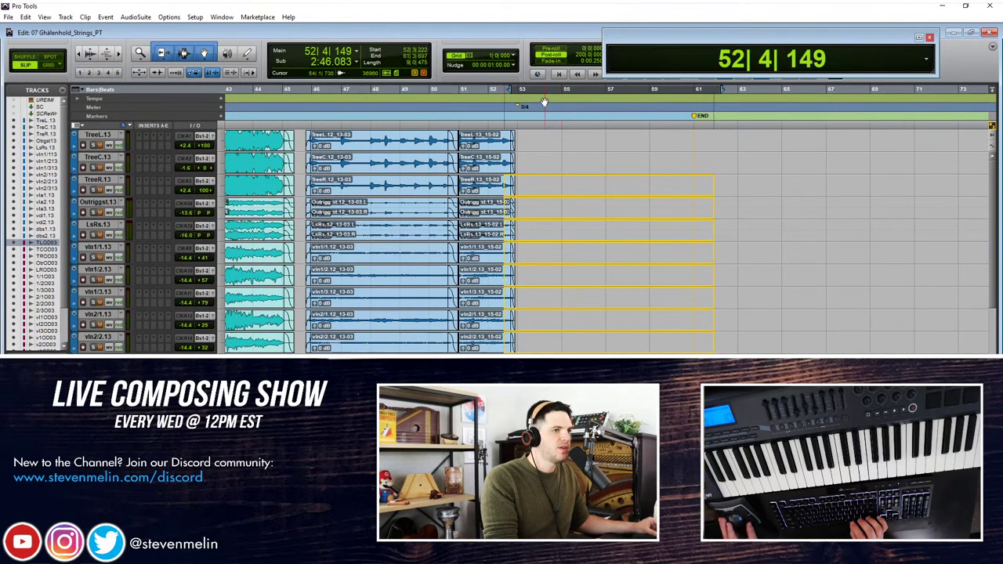
pyautogui.hotkey('ctrl', 'v')
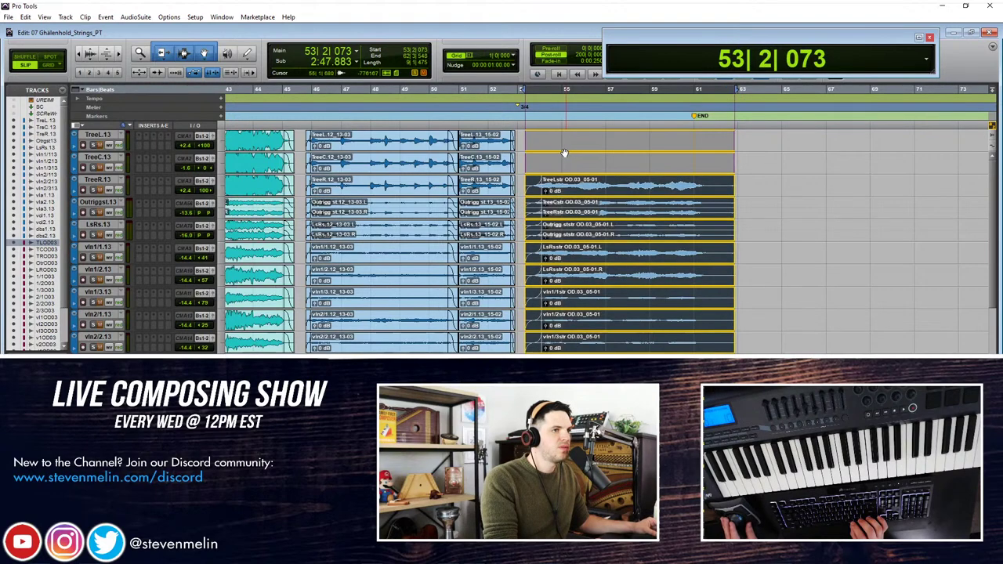
pyautogui.scroll(-4, 560, 193)
pyautogui.scroll(4, 557, 193)
# Step: Try shifting the overdub clips on the main tracks to 54|3|329, and undo that move
pyautogui.moveTo(561, 195); pyautogui.dragTo(596, 153)
pyautogui.click(589, 159)
pyautogui.click(610, 193)
pyautogui.scroll(-4, 610, 193)
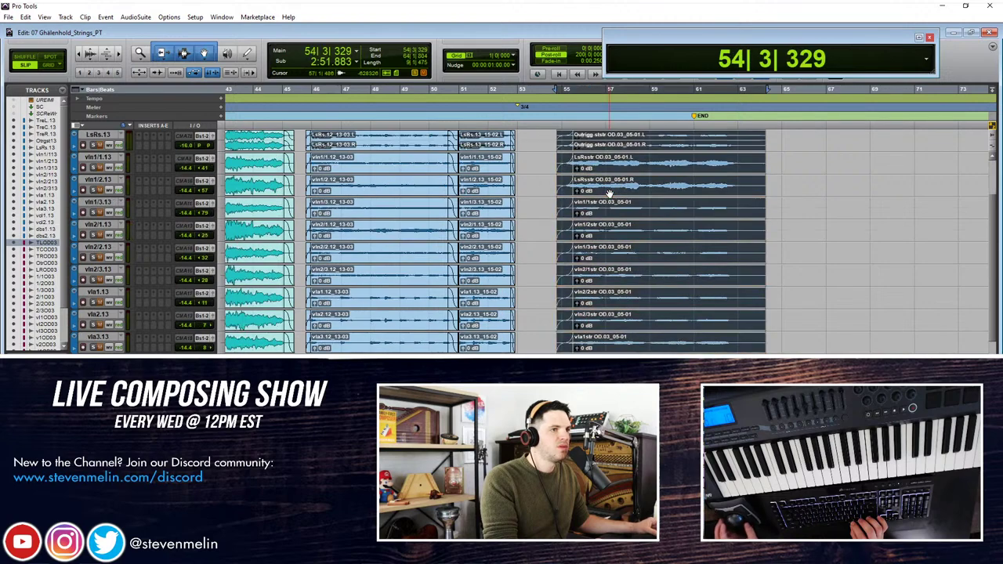
pyautogui.scroll(4, 610, 193)
pyautogui.hotkey('ctrl', 'z')
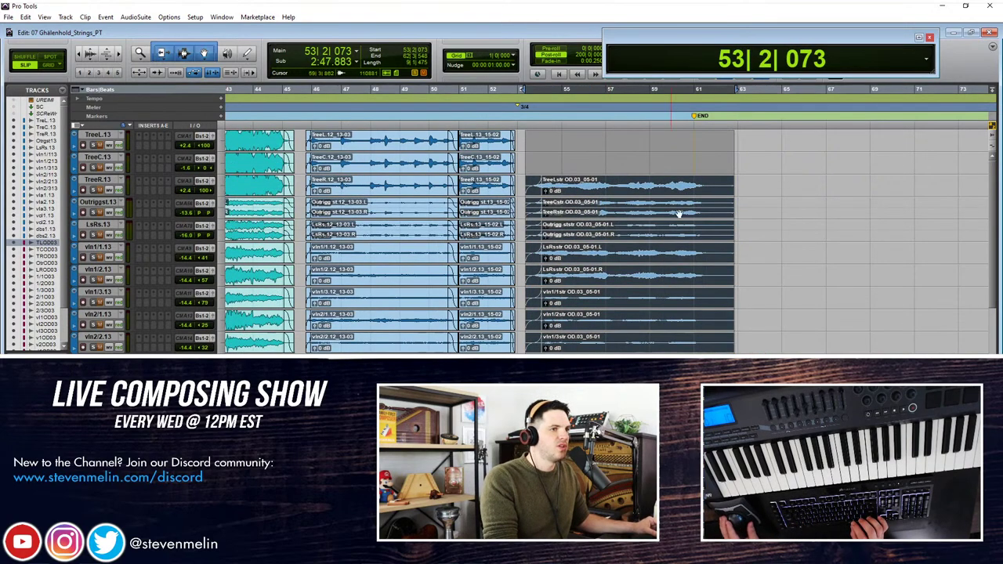
# Step: Move the overdub clips up so each sits on its matching main track from TreeL.13 down, starting at 52|4|789
pyautogui.click(755, 195)
pyautogui.click(714, 193)
pyautogui.scroll(-5, 741, 188)
pyautogui.moveTo(745, 186); pyautogui.dragTo(555, 135)
pyautogui.scroll(3, 556, 157)
pyautogui.moveTo(762, 158); pyautogui.dragTo(689, 154)
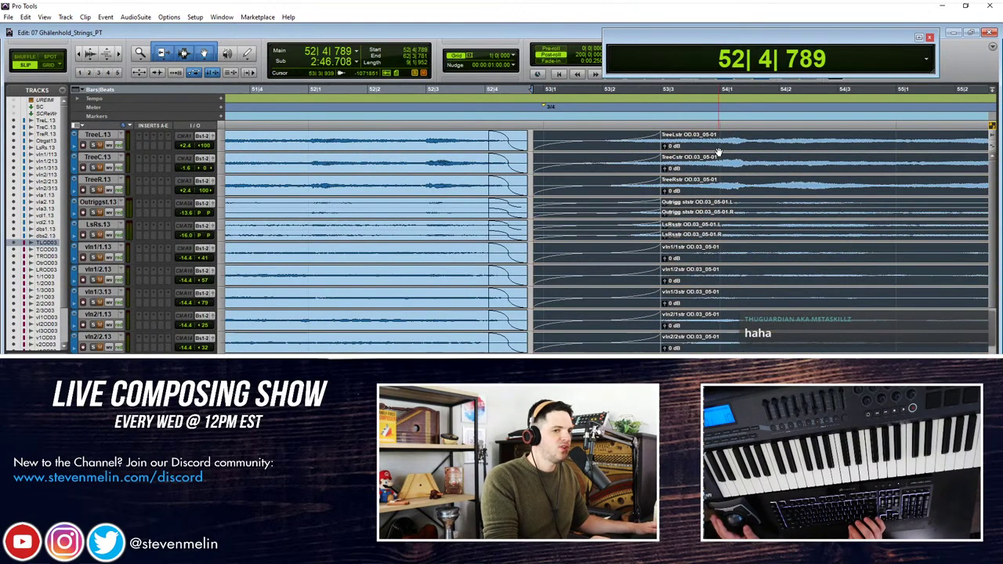
# Step: Try sliding the overdub clips against the main strings' fade-out at 52|4|567, and undo the move
pyautogui.click(717, 146)
pyautogui.moveTo(707, 146); pyautogui.dragTo(704, 147)
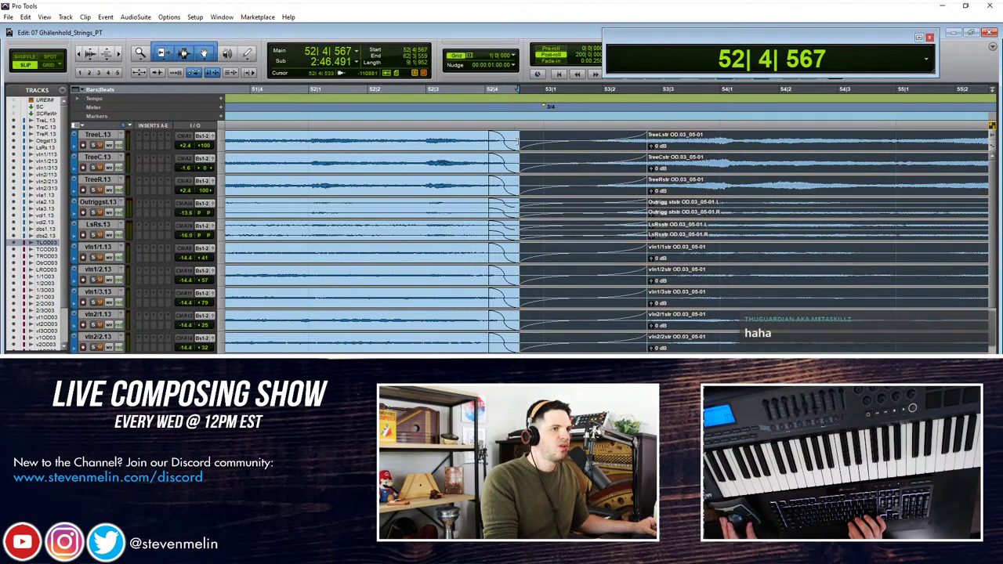
pyautogui.click(524, 142)
pyautogui.click(524, 142)
pyautogui.hotkey('ctrl', 'z')
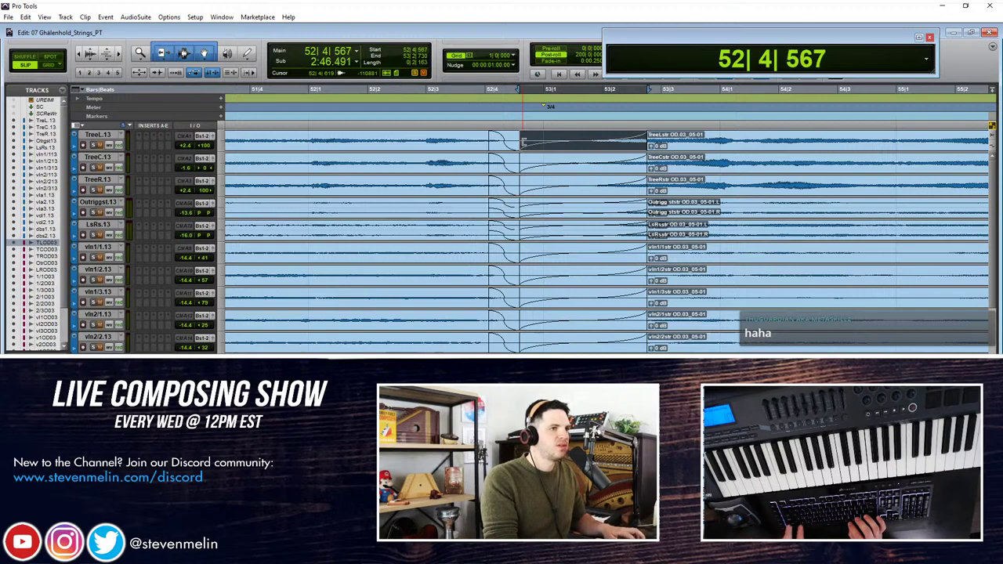
pyautogui.hotkey('ctrl', 'z')
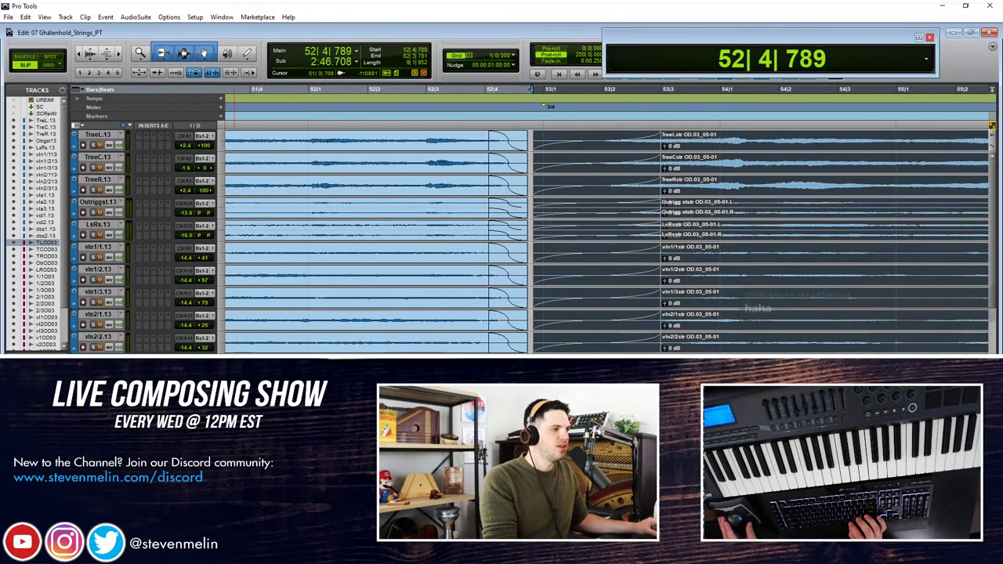
# Step: Shorten the overdub clips' opening and fade-in, start them at 52|4|730, and play the result
pyautogui.moveTo(539, 140); pyautogui.dragTo(649, 145)
pyautogui.press('space')
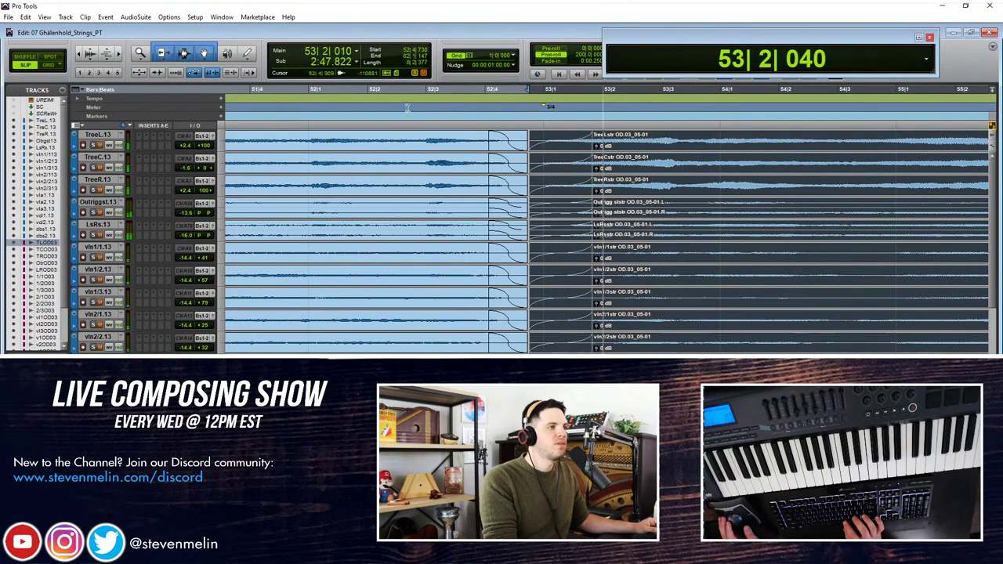
# Step: Unsolo all the string overdub tracks from TrLstrOD.03 down and stop playback
pyautogui.scroll(-10, 96, 145)
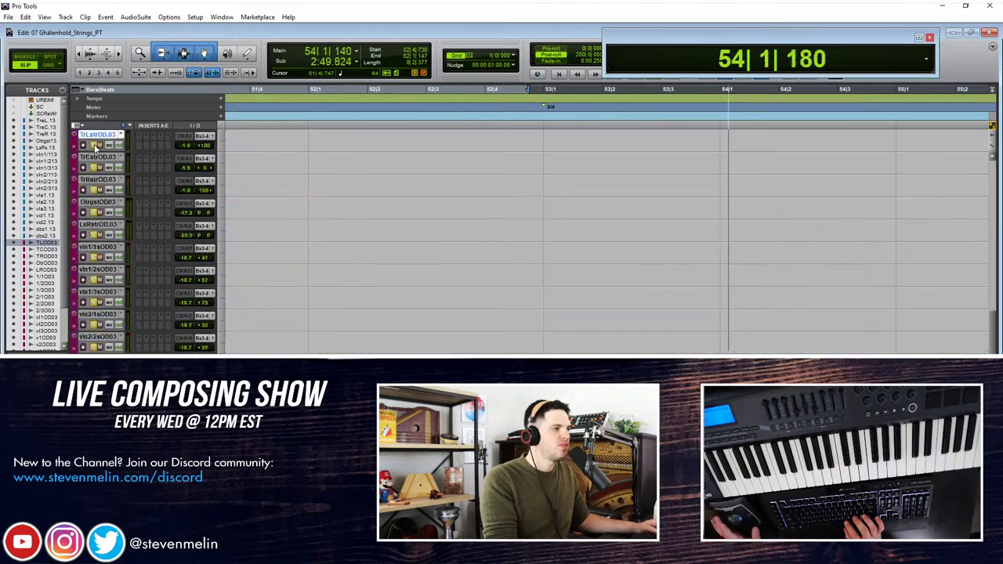
pyautogui.scroll(8, 96, 145)
pyautogui.scroll(-12, 94, 261)
pyautogui.scroll(9, 94, 261)
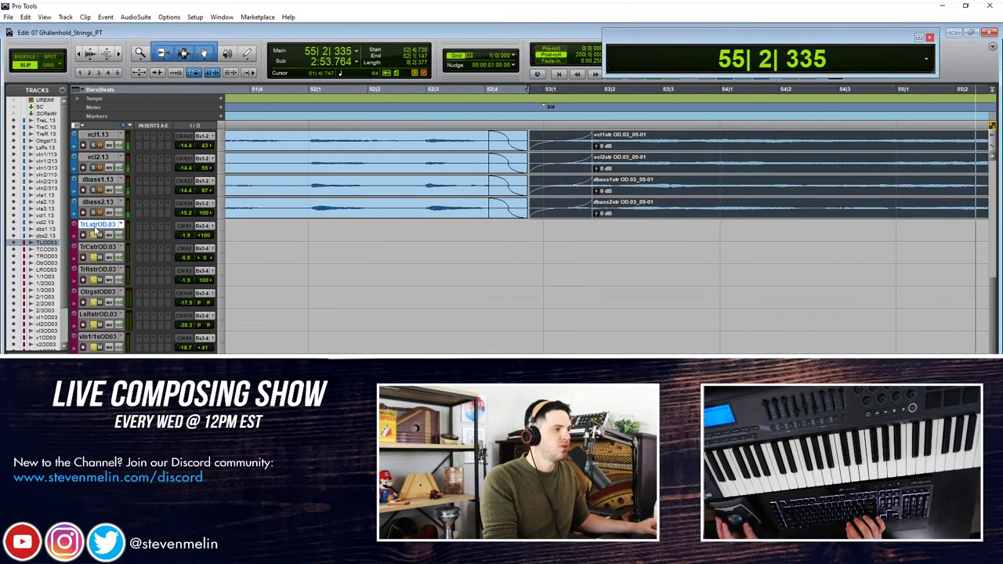
pyautogui.scroll(-9, 96, 230)
pyautogui.keyDown('shift'); pyautogui.click(98, 337); pyautogui.keyUp('shift')
pyautogui.hotkey('shift', 's')
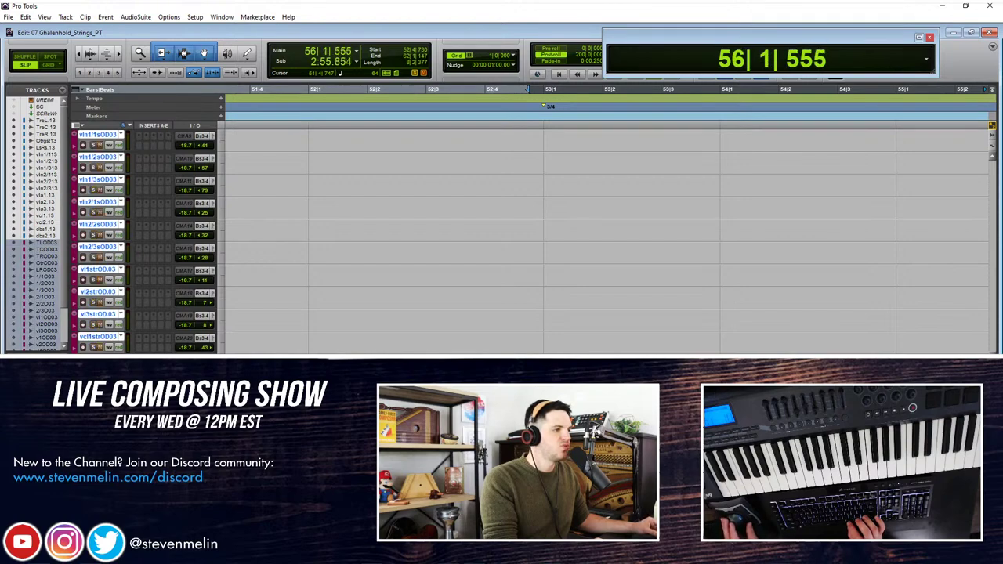
pyautogui.press('space')
# Step: Audition the transition from the main strings into the overdub clips, starting at 52|3|384
pyautogui.scroll(9, 352, 329)
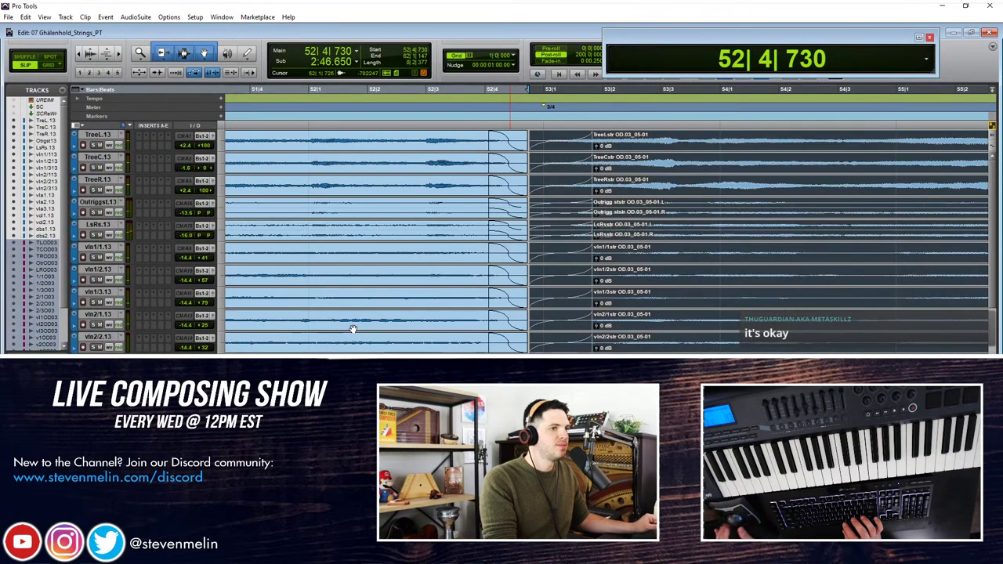
pyautogui.click(449, 132)
pyautogui.press('space')
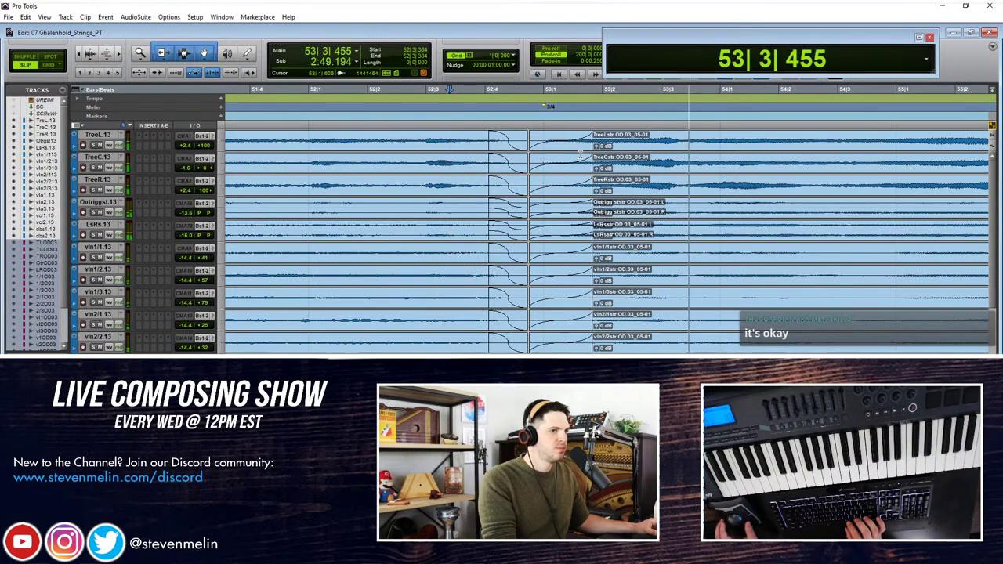
pyautogui.scroll(-1, 577, 154)
pyautogui.hscroll(1, 580, 154)
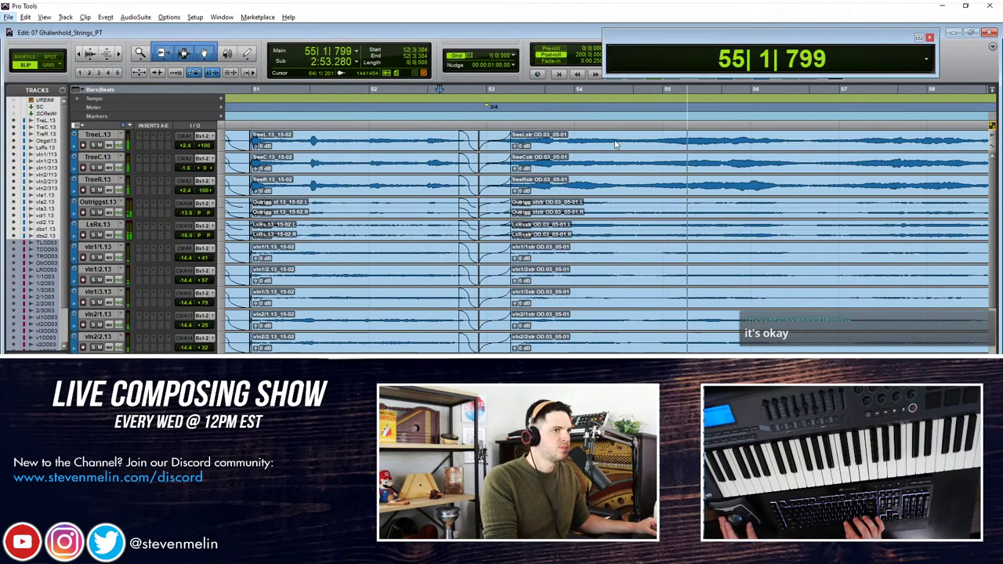
# Step: Slide the overdub clips on the main tracks by ear until they start at 52|4|678
pyautogui.click(619, 147)
pyautogui.moveTo(621, 148); pyautogui.dragTo(624, 147)
pyautogui.press('space')
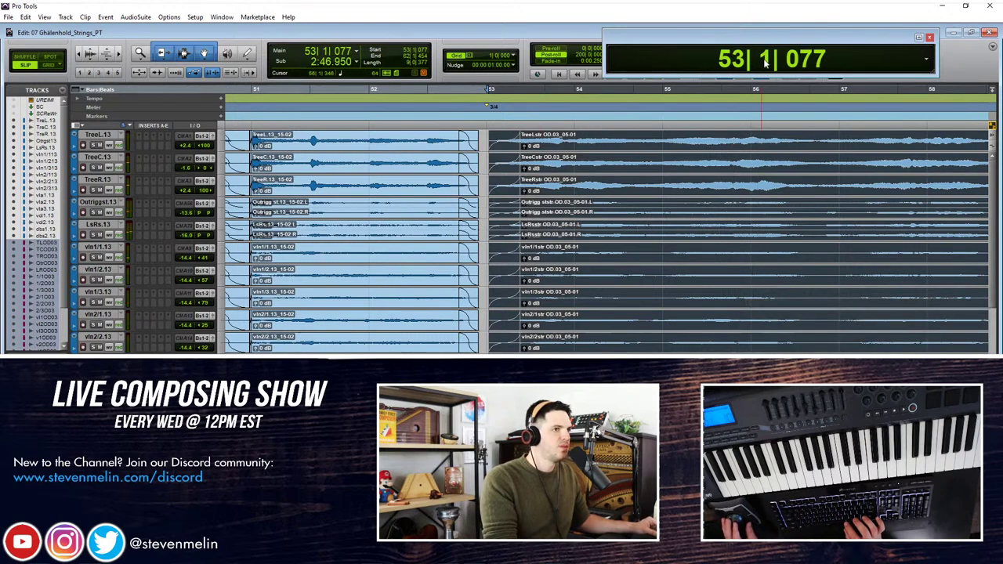
pyautogui.press('space')
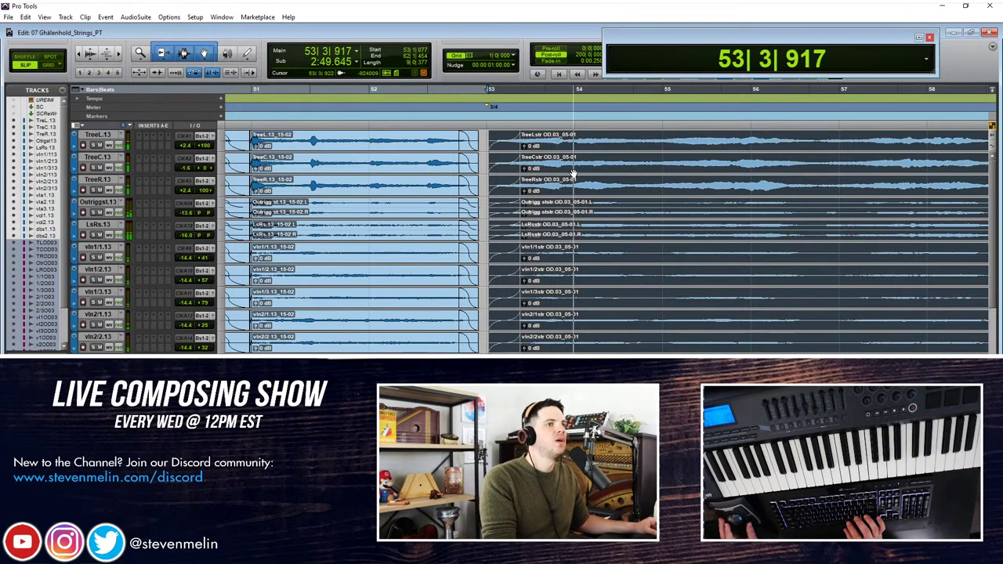
pyautogui.moveTo(594, 152); pyautogui.dragTo(602, 147)
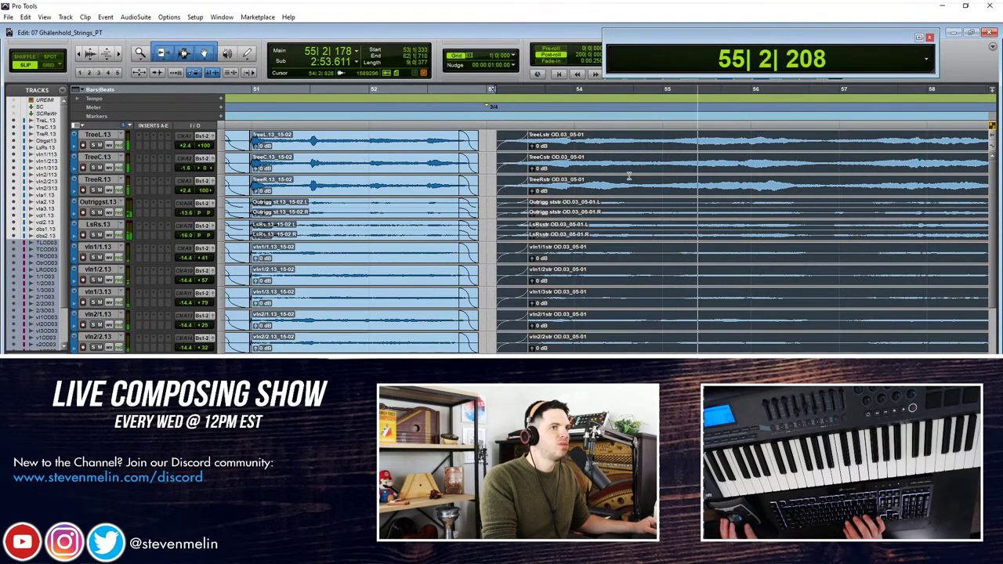
pyautogui.scroll(-1, 630, 174)
pyautogui.moveTo(641, 152); pyautogui.dragTo(633, 146)
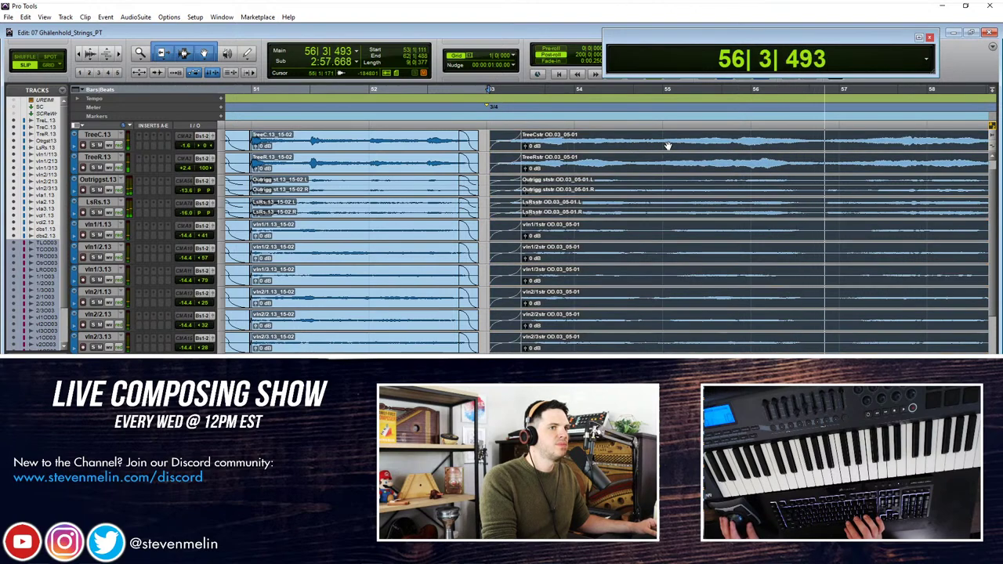
pyautogui.click(655, 147)
pyautogui.moveTo(655, 147); pyautogui.dragTo(649, 144)
pyautogui.press('space')
pyautogui.hscroll(1, 698, 145)
pyautogui.press('space')
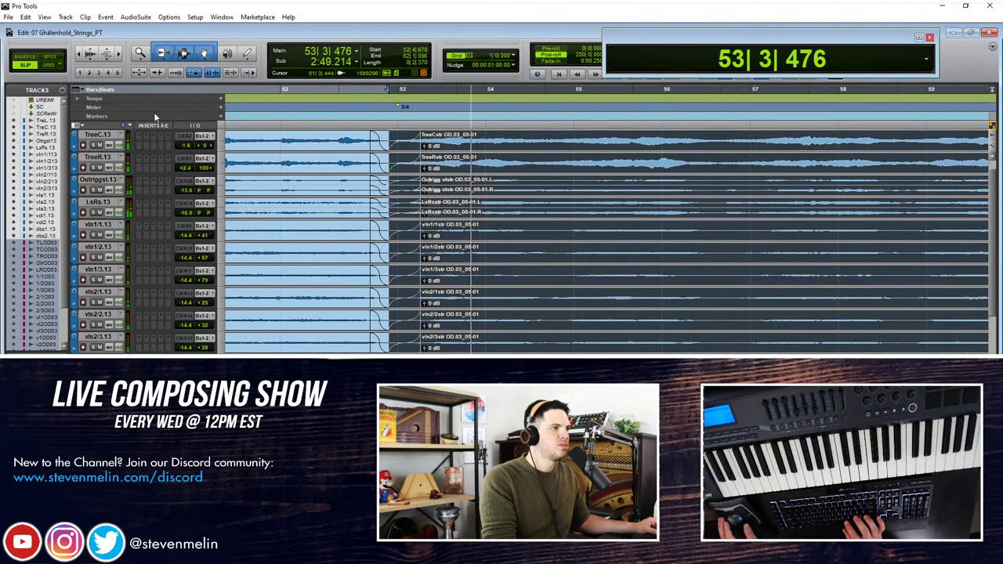
pyautogui.press('space')
# Step: Create a click track for checking the overdub timing
pyautogui.click(64, 17)
pyautogui.click(64, 16)
pyautogui.click(44, 16)
pyautogui.moveTo(66, 17)
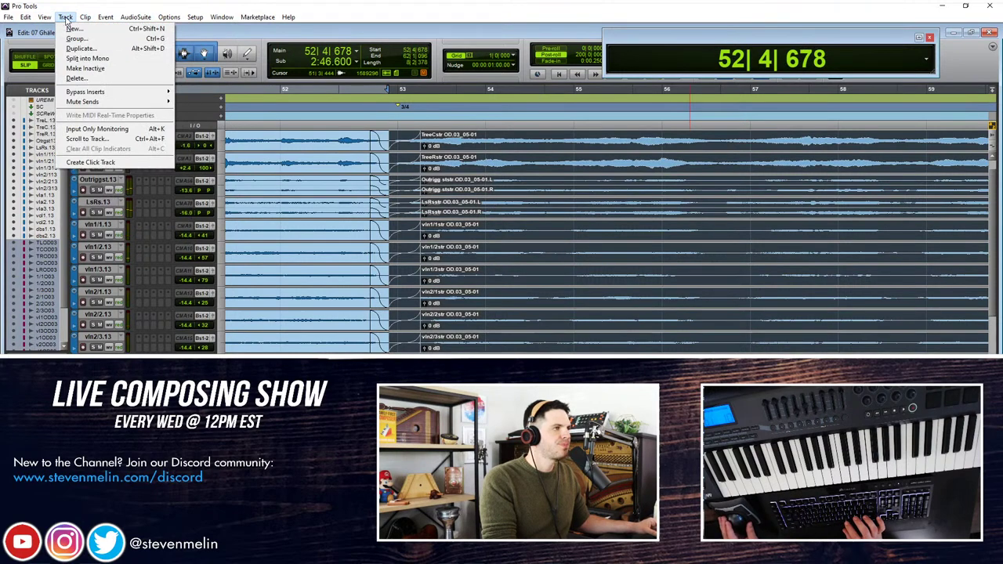
pyautogui.click(90, 162)
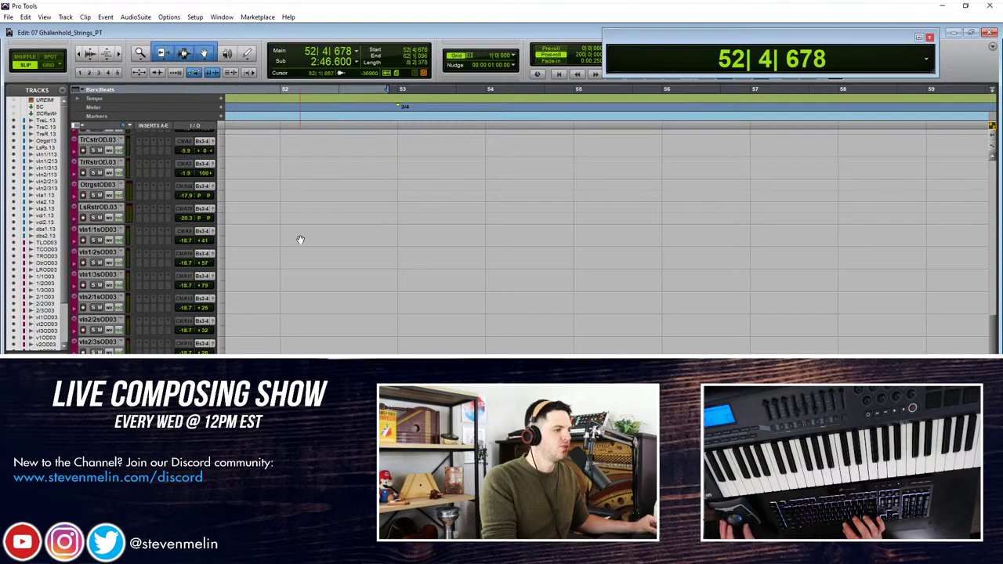
# Step: Audition the overdub entrance against the click from 52|4|678, and the transition into it from 52|3|375
pyautogui.press('space')
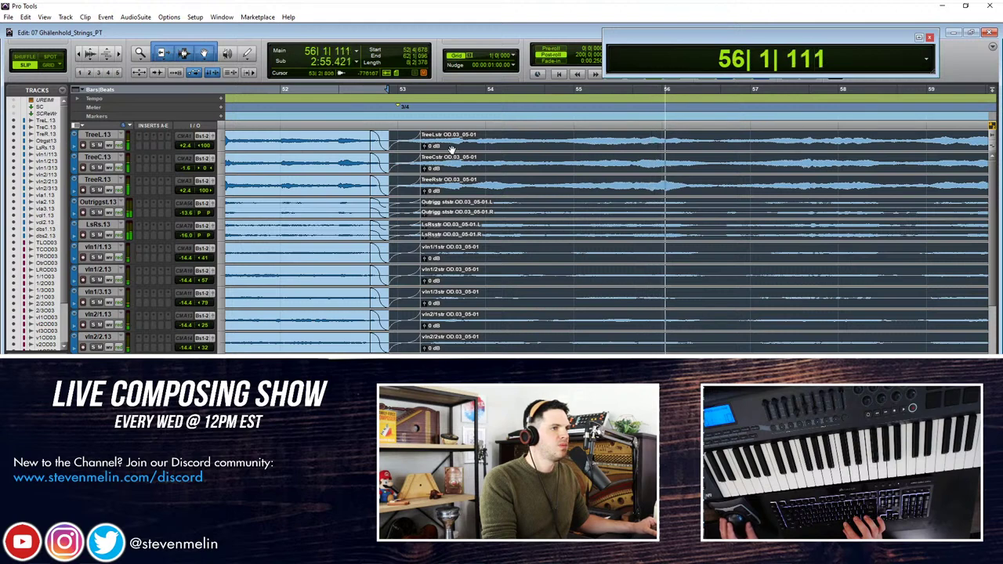
pyautogui.press('space')
pyautogui.click(350, 137)
pyautogui.press('space')
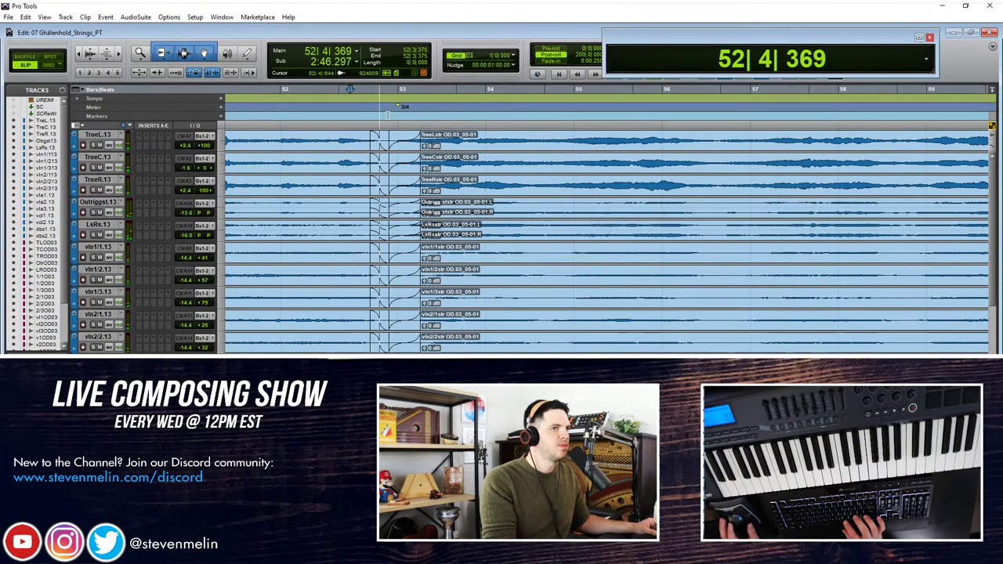
pyautogui.press('space')
# Step: Slide the overdub clips earlier to start at 52|4|388 and play them against the click
pyautogui.moveTo(451, 146); pyautogui.dragTo(441, 146)
pyautogui.press('space')
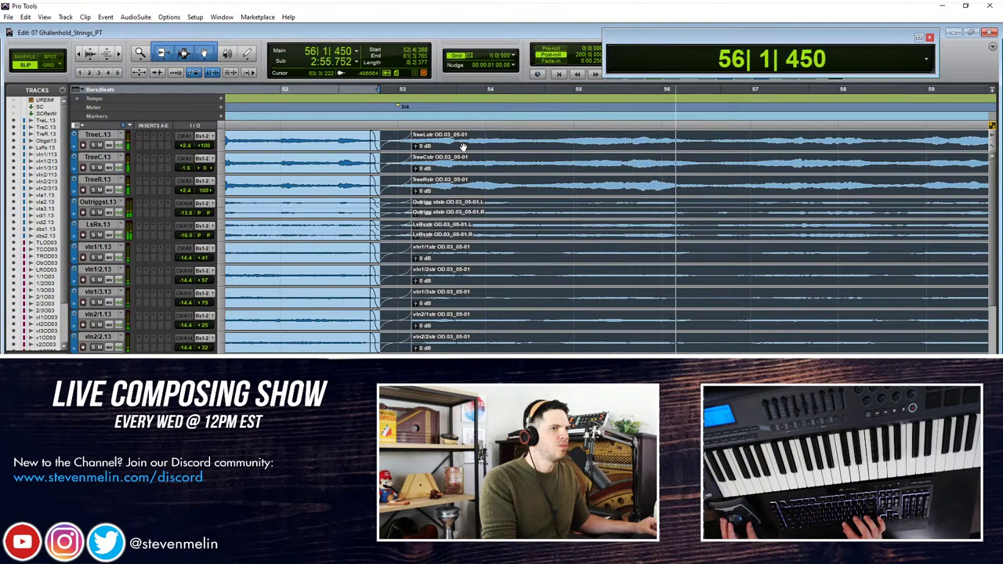
pyautogui.press('space')
# Step: Delete the click track from the session
pyautogui.scroll(-10, 386, 155)
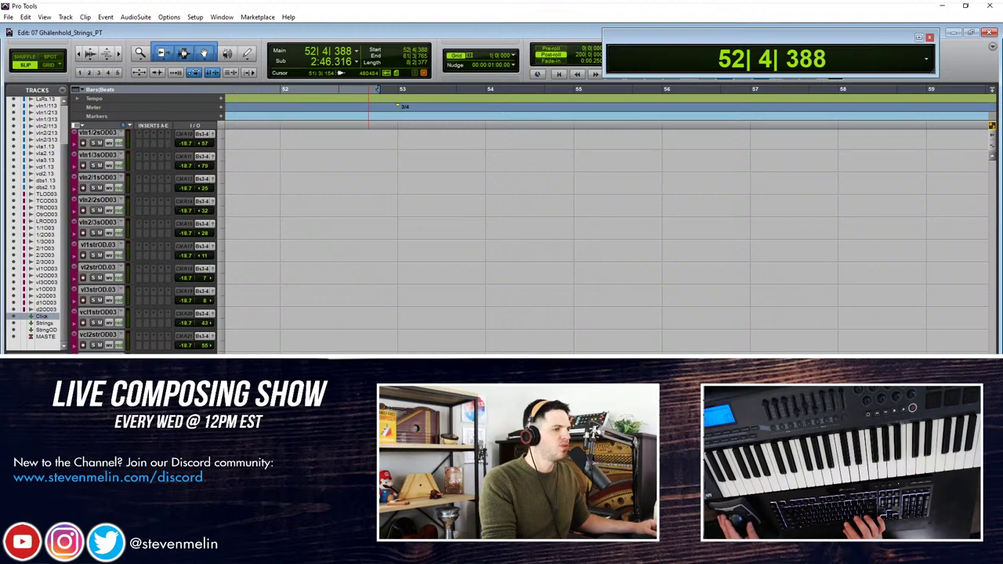
pyautogui.scroll(5, 414, 155)
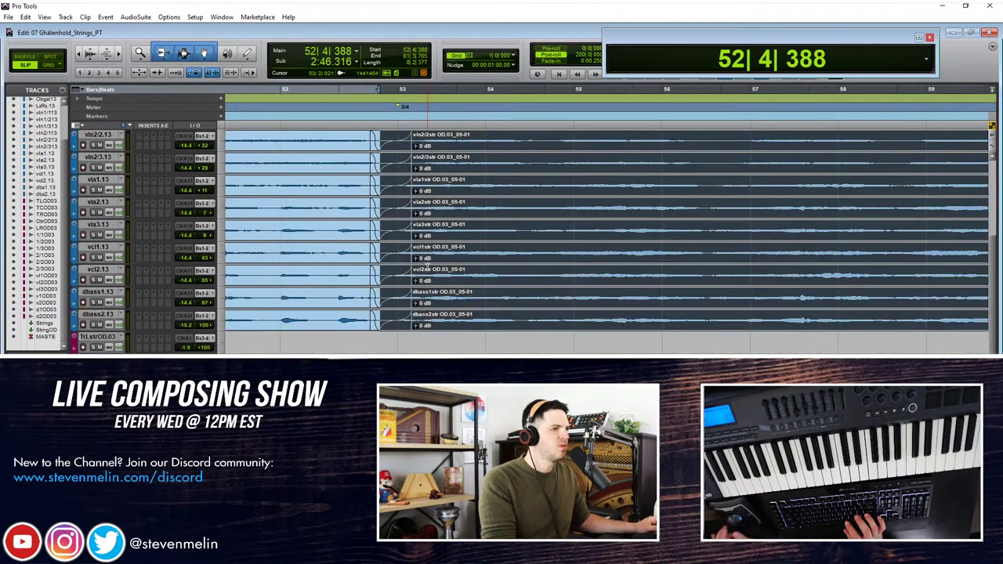
# Step: Audition the edit on the string tracks just before bar 53, restarting playback from around bar 52
pyautogui.press('space')
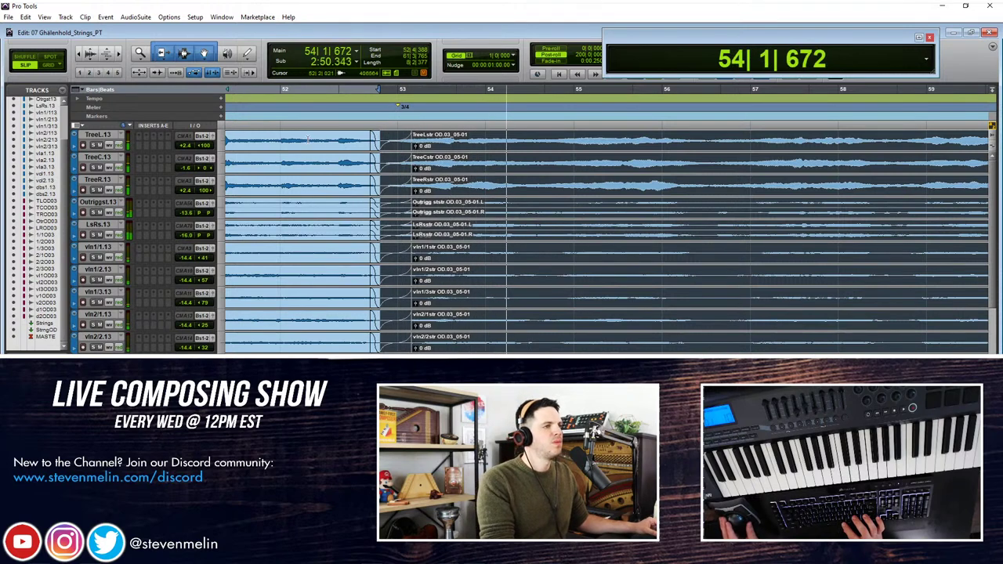
pyautogui.click(304, 163)
pyautogui.click(287, 169)
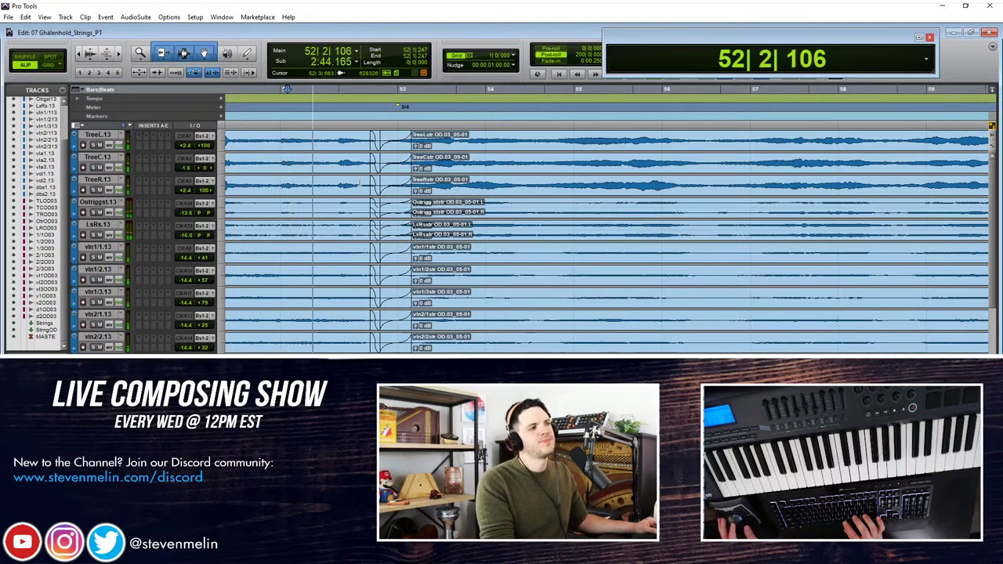
pyautogui.click(402, 154)
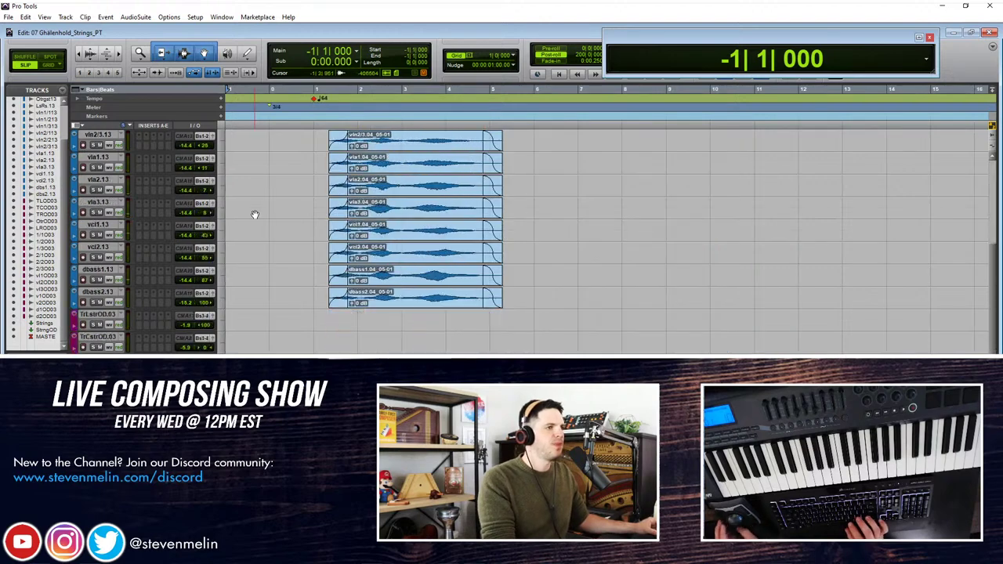
# Step: With the TreeL.13 track selected, start a session data import from the 07 Ghälenhold_Choir_PT session file
pyautogui.scroll(-10, 310, 243)
pyautogui.scroll(10, 312, 259)
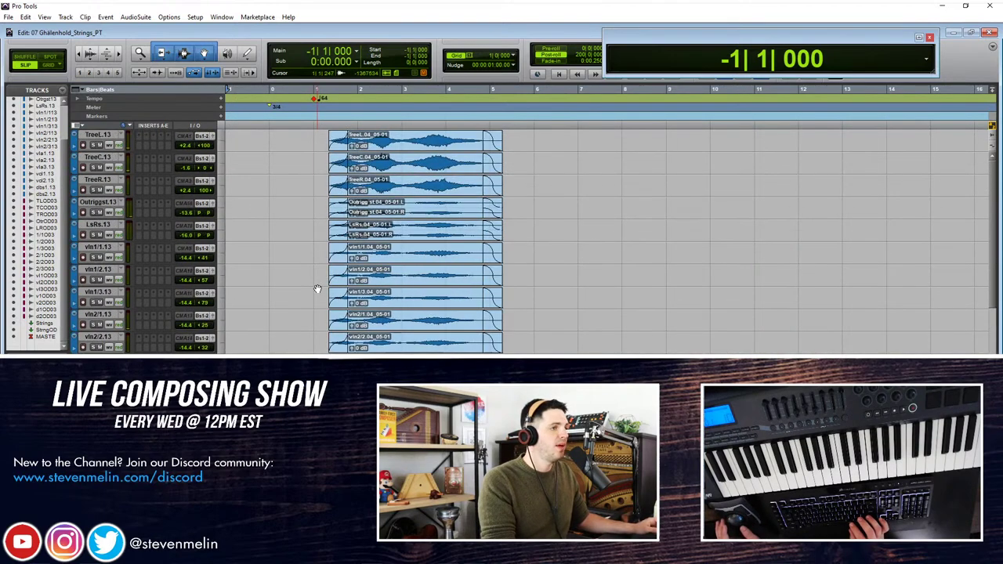
pyautogui.click(95, 132)
pyautogui.click(8, 16)
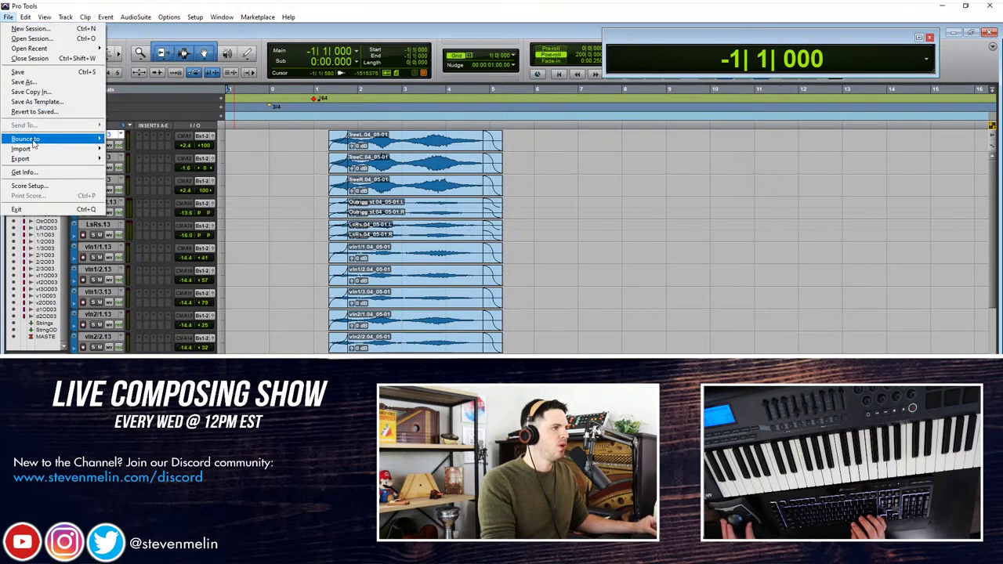
pyautogui.moveTo(32, 149)
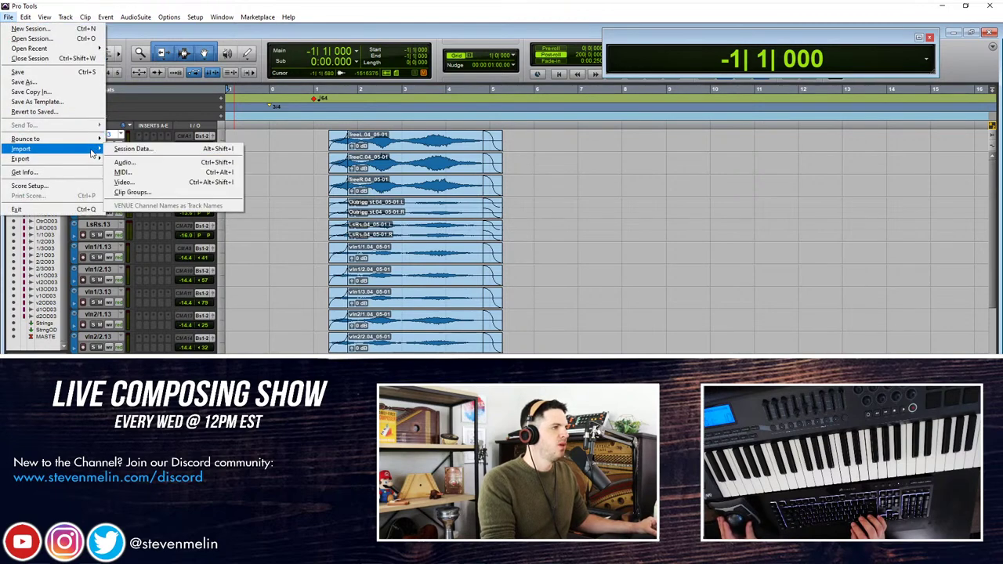
pyautogui.click(131, 149)
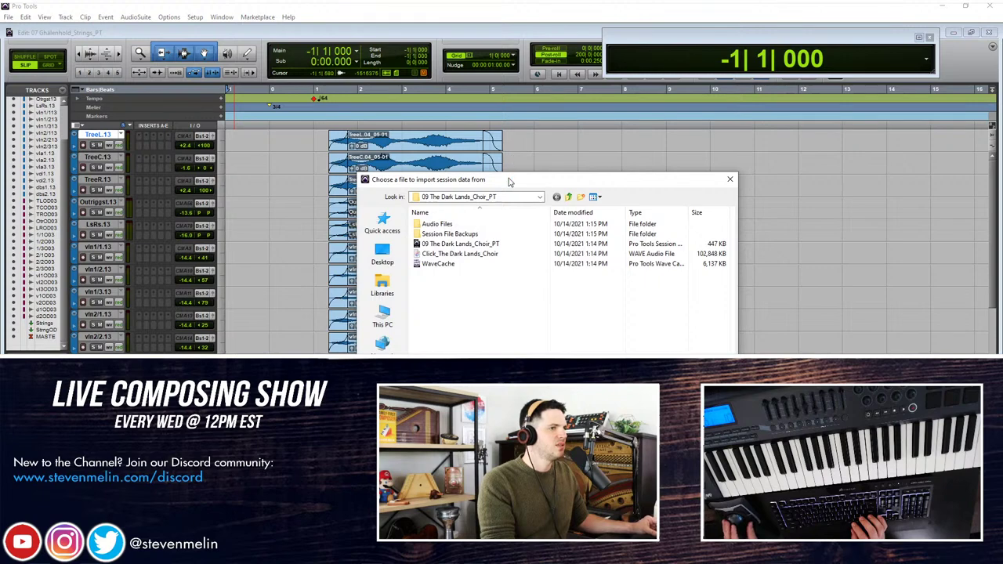
pyautogui.press('Escape')
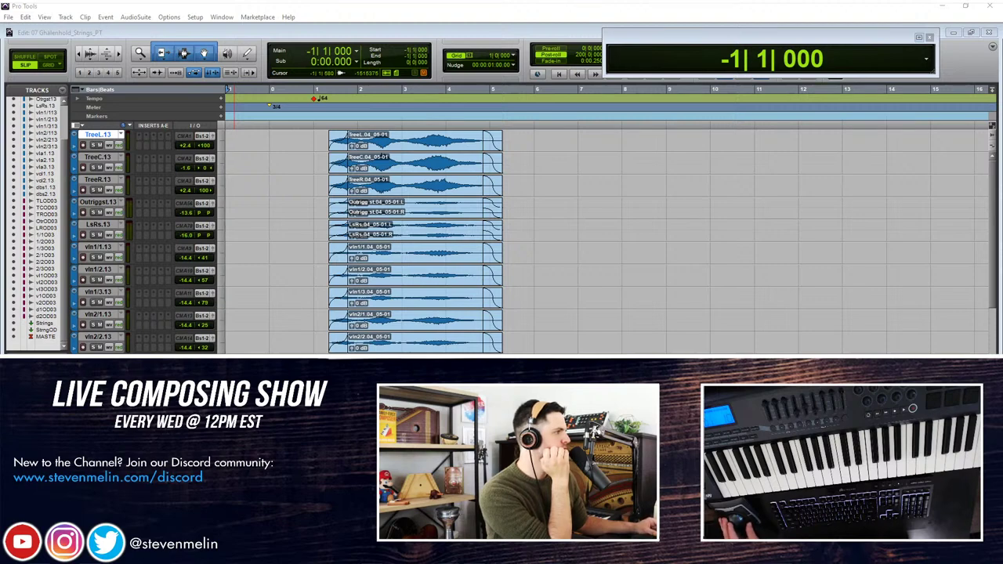
pyautogui.moveTo(604, 210); pyautogui.dragTo(240, 33)
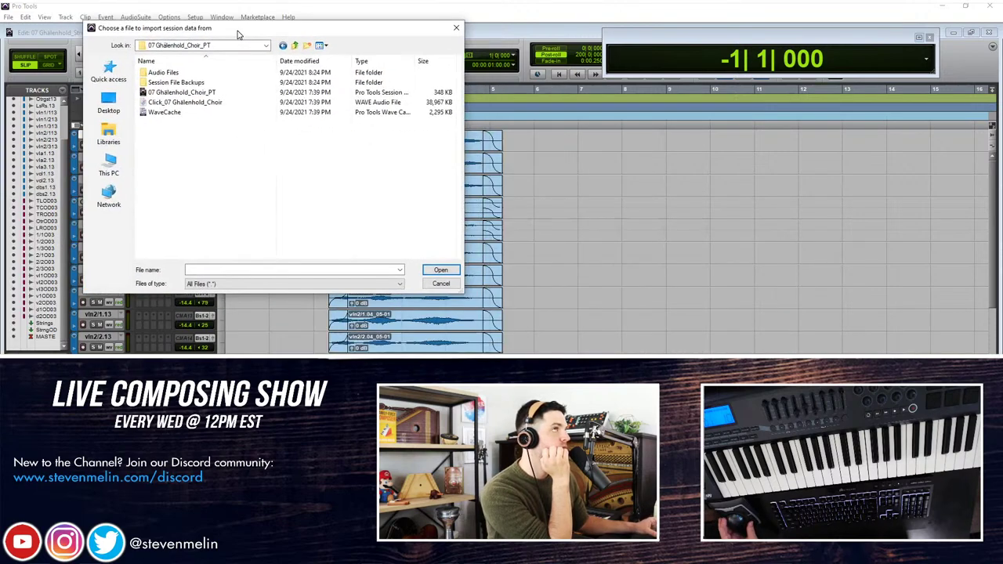
pyautogui.doubleClick(179, 94)
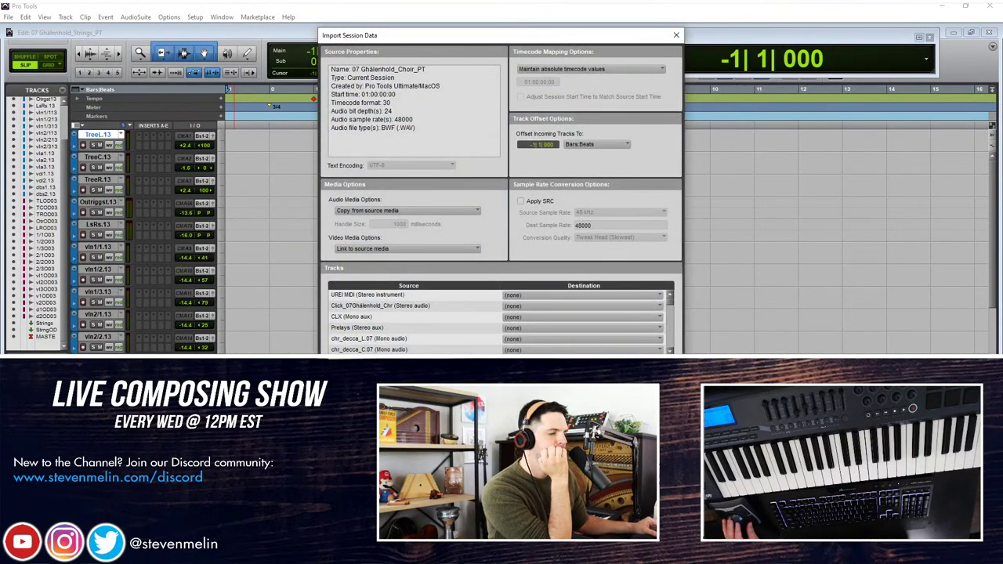
# Step: Import the choir audio tracks from chr_decca_L.07 onward as new tracks, without saving a detailed report
pyautogui.moveTo(381, 38); pyautogui.dragTo(250, 0)
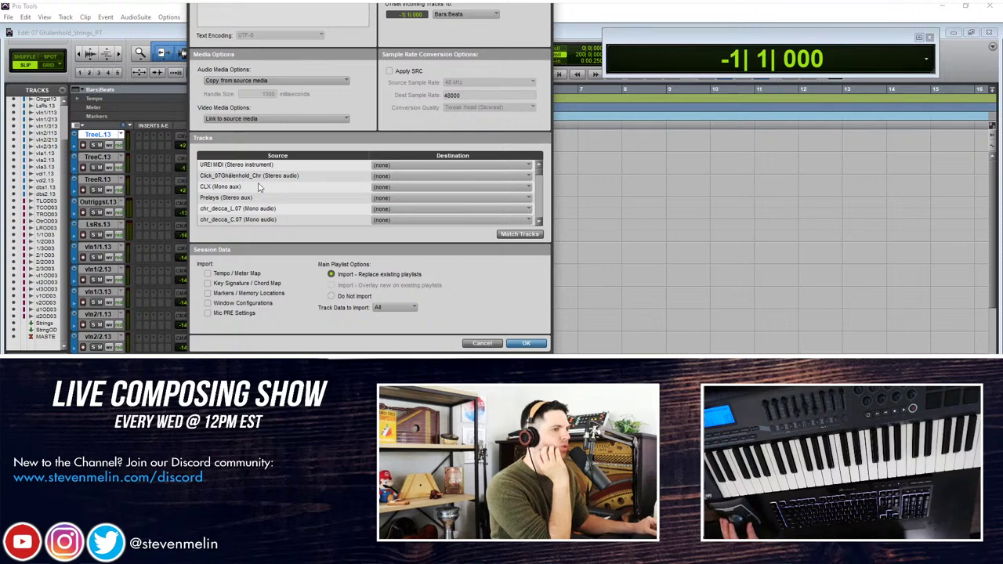
pyautogui.scroll(-2, 258, 183)
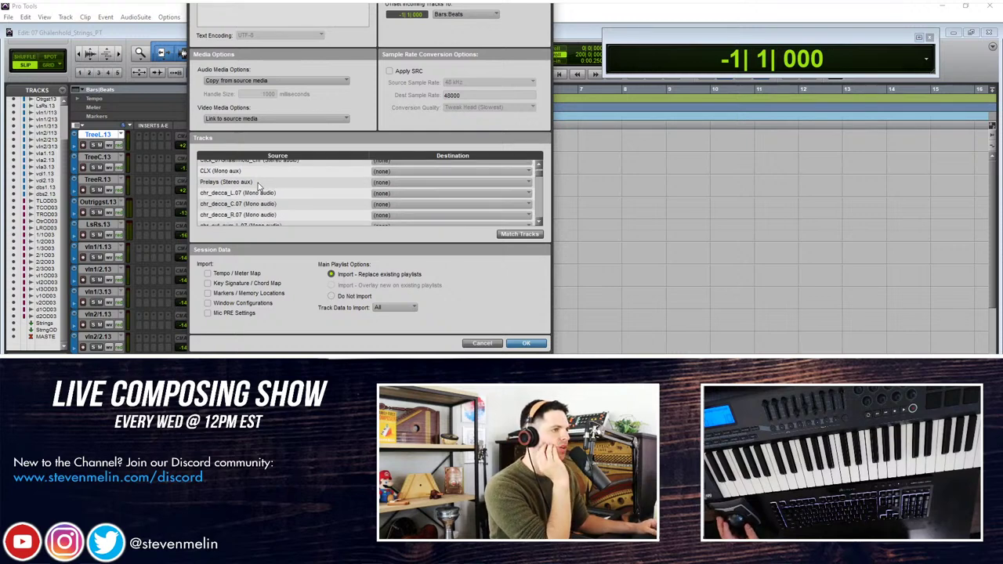
pyautogui.moveTo(246, 197); pyautogui.dragTo(243, 236)
pyautogui.moveTo(242, 202); pyautogui.dragTo(269, 177)
pyautogui.scroll(8, 269, 177)
pyautogui.scroll(-1, 269, 177)
pyautogui.scroll(1, 269, 177)
pyautogui.scroll(-1, 269, 177)
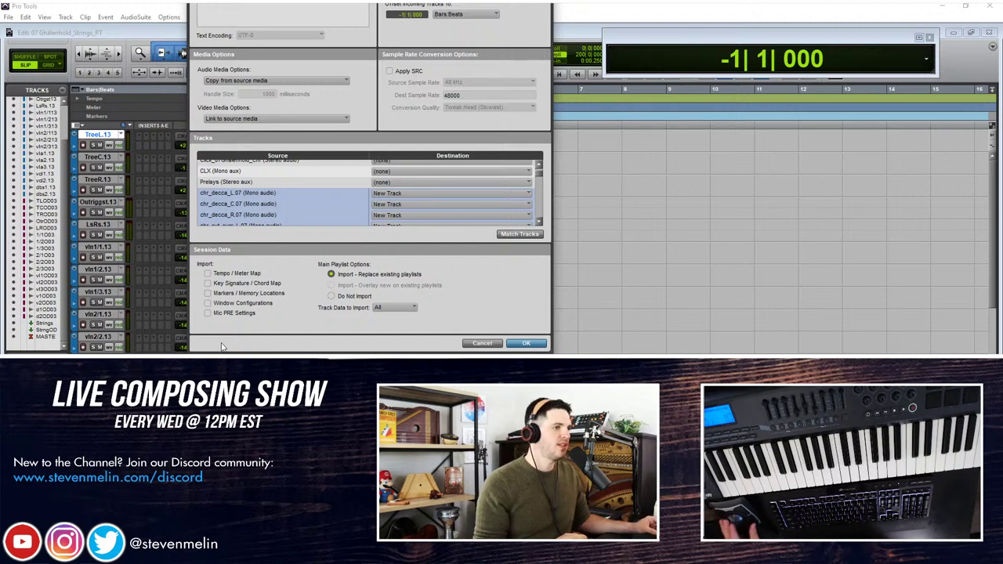
pyautogui.click(528, 344)
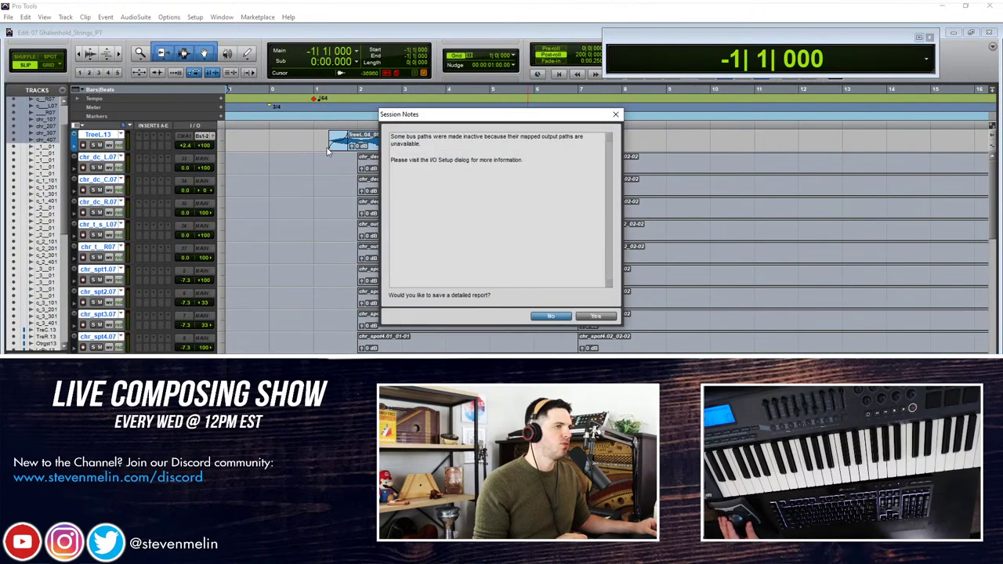
pyautogui.click(544, 317)
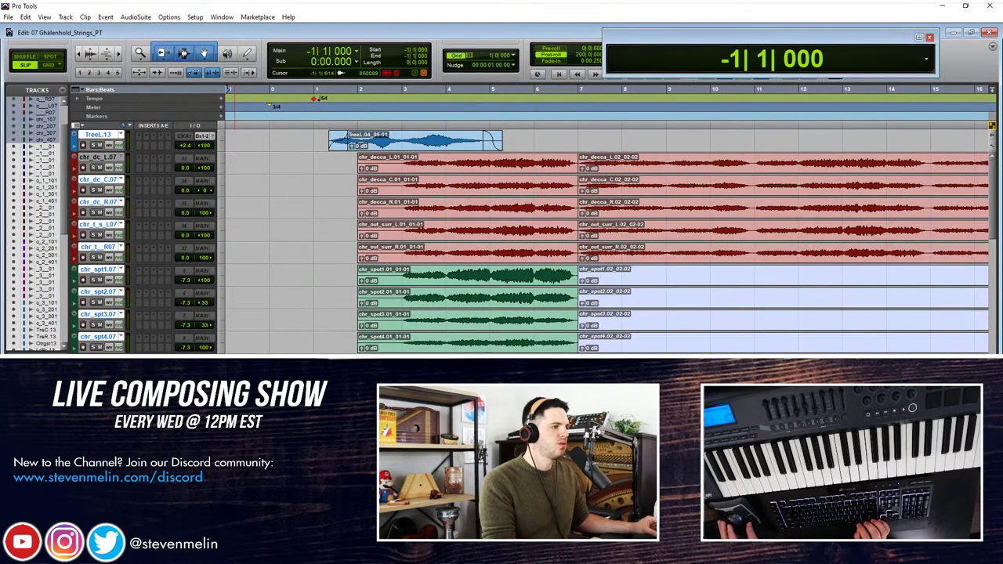
# Step: Move the chr_dc_L.07 track below chr_spt4.07 and delete all the imported choir groups
pyautogui.moveTo(103, 140); pyautogui.dragTo(97, 17)
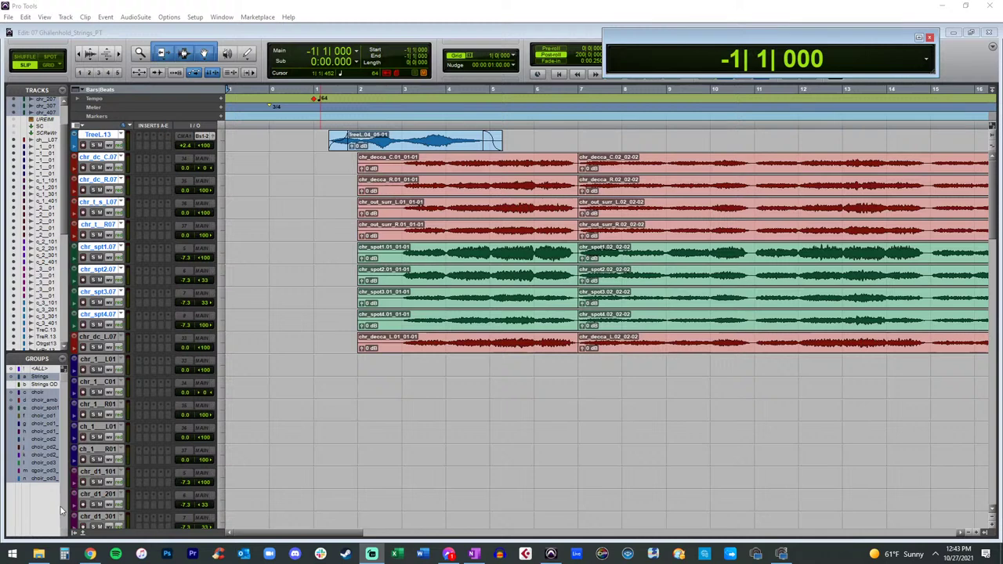
pyautogui.click(39, 378)
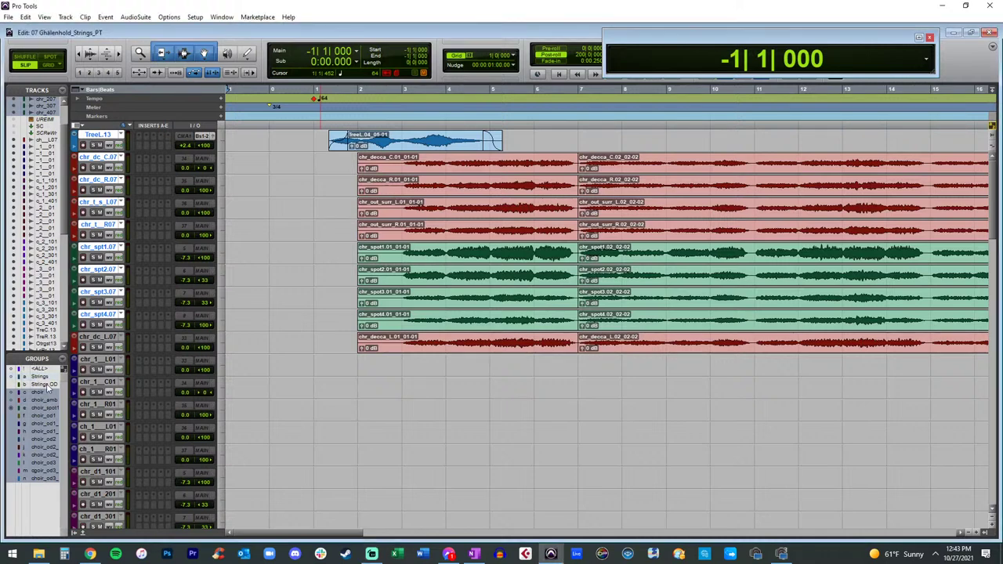
pyautogui.click(62, 363)
pyautogui.click(79, 406)
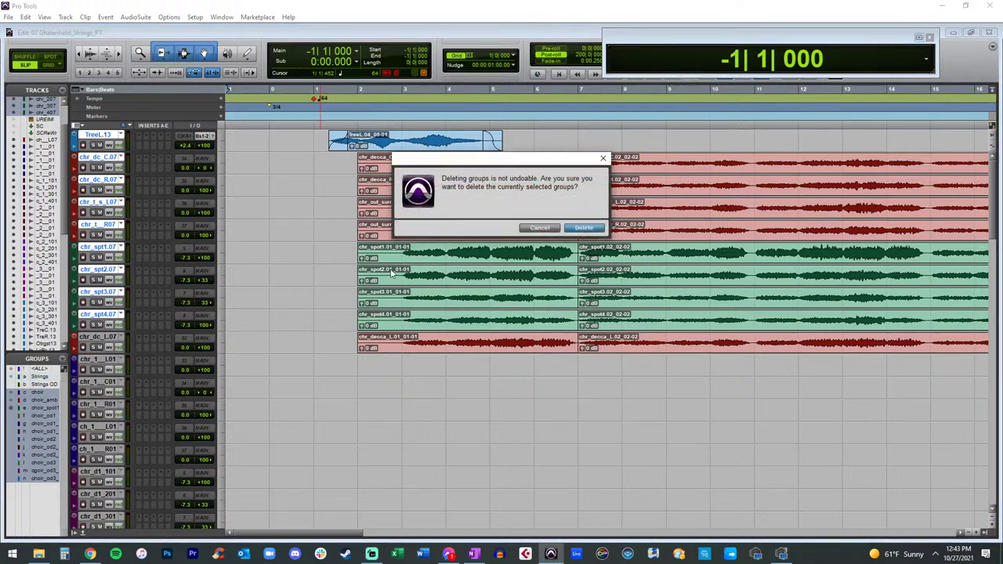
pyautogui.click(569, 229)
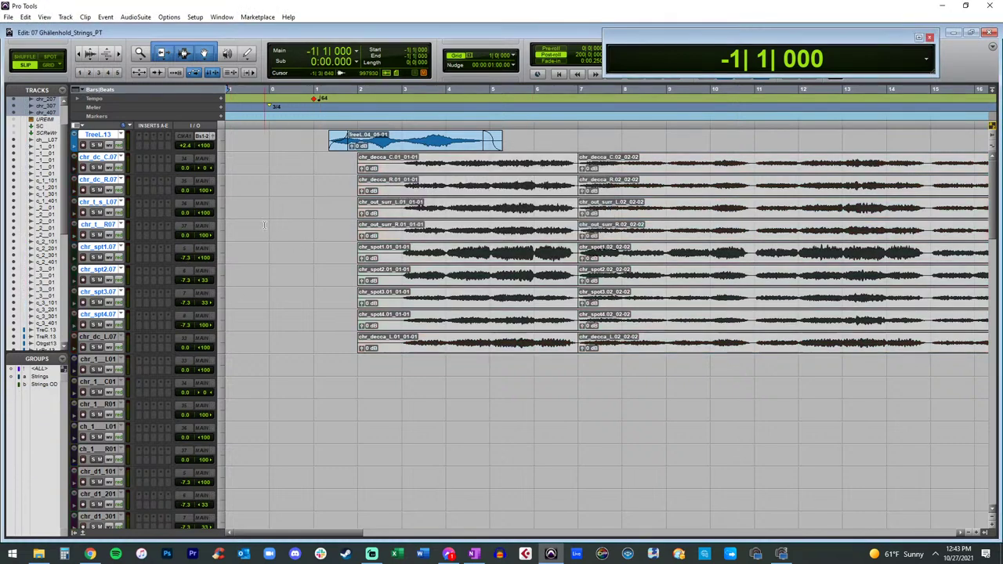
# Step: Move the TreeL.13 track below the choir tracks, directly above TreeC.13
pyautogui.click(102, 136)
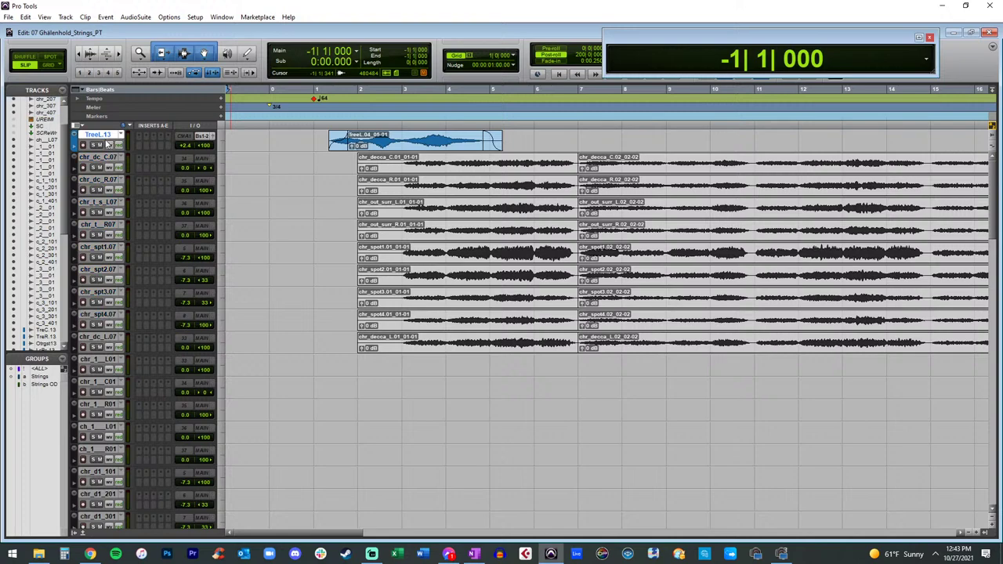
pyautogui.moveTo(107, 141); pyautogui.dragTo(125, 370)
pyautogui.scroll(-5, 311, 365)
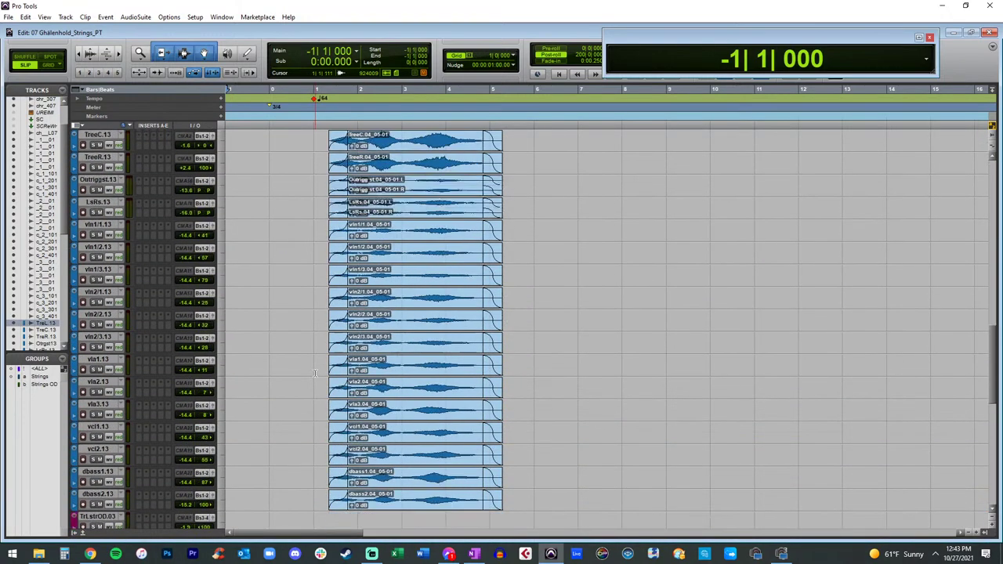
pyautogui.scroll(-3, 311, 364)
pyautogui.scroll(10, 302, 349)
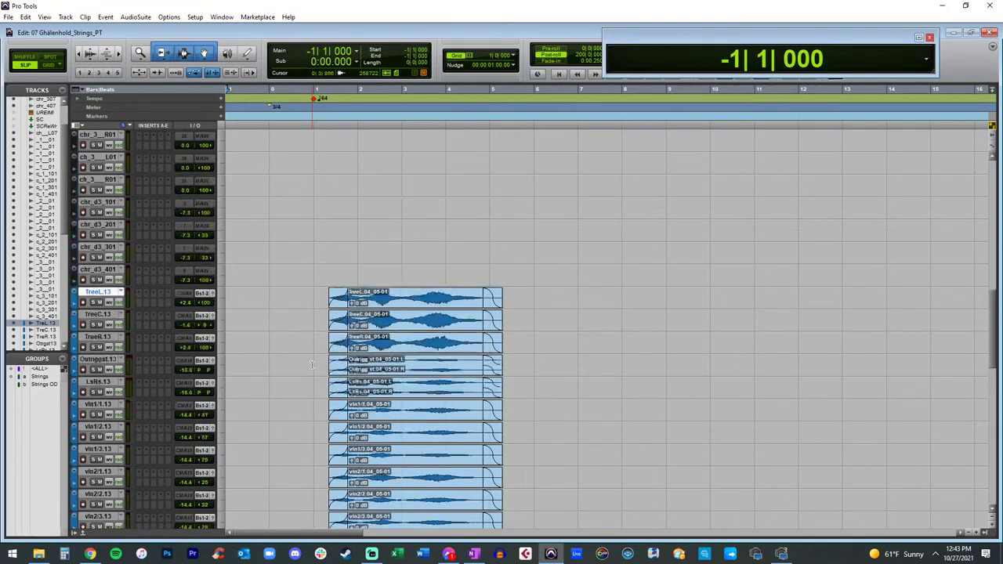
pyautogui.scroll(5, 295, 333)
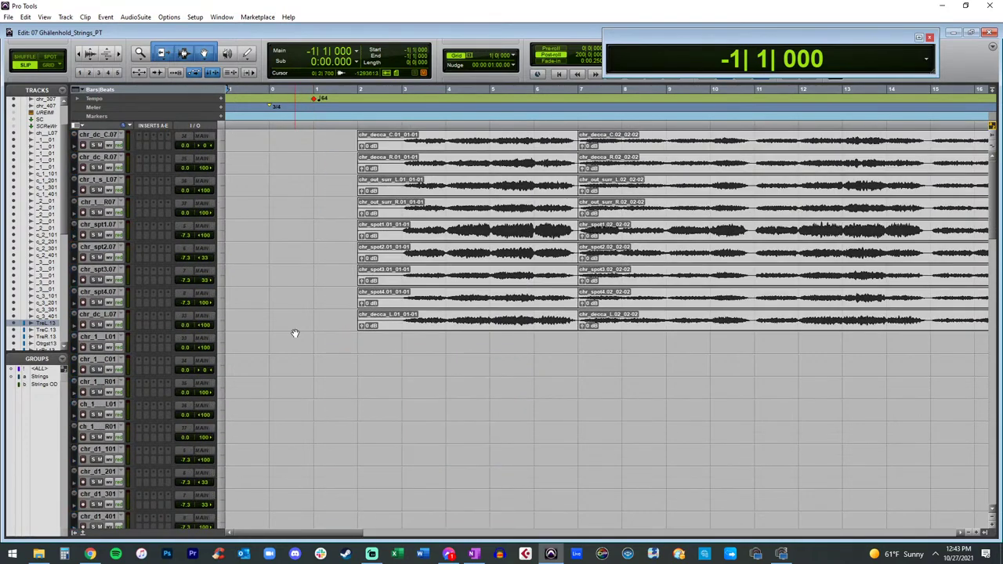
# Step: Check the full names of the chr_dc_C.07, chr_1__L01 and chr_dc_L.07 tracks without renaming them
pyautogui.doubleClick(110, 141)
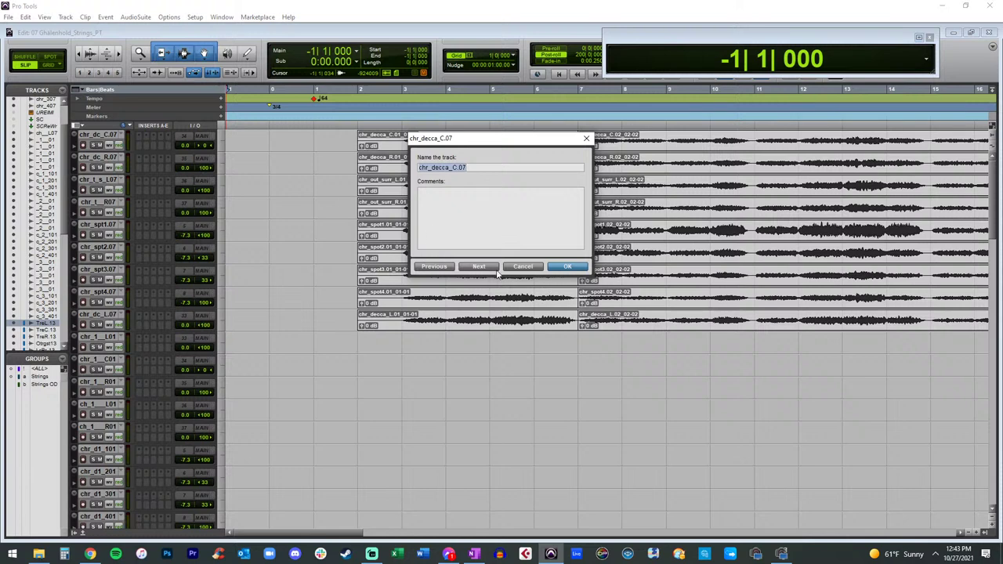
pyautogui.click(522, 266)
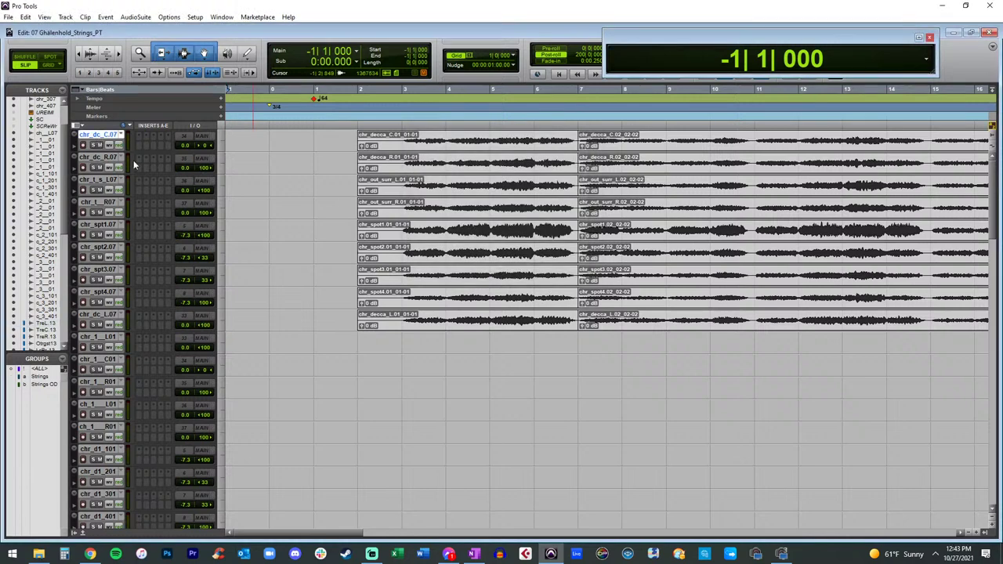
pyautogui.press('r')
pyautogui.press('r')
pyautogui.press('t')
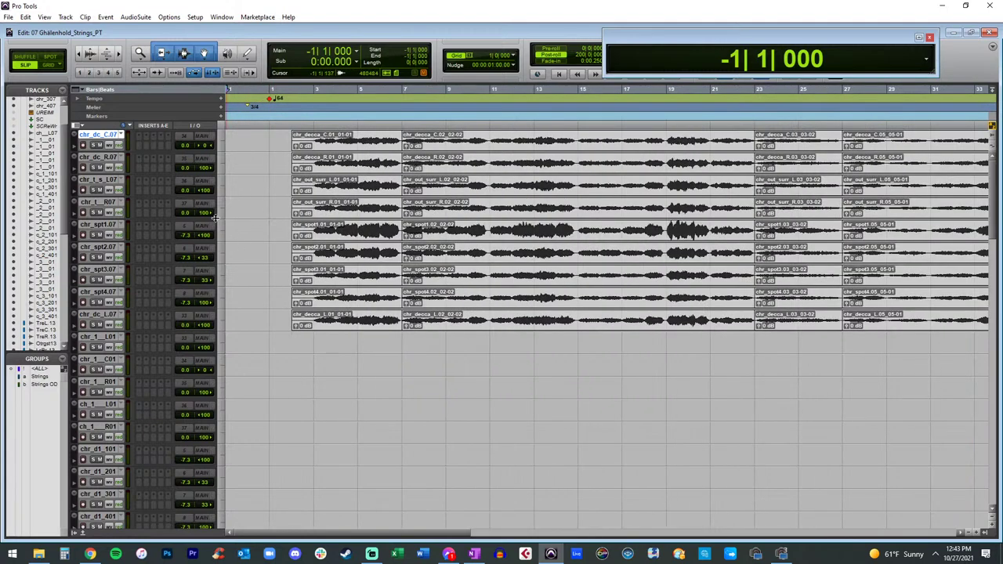
pyautogui.click(101, 337)
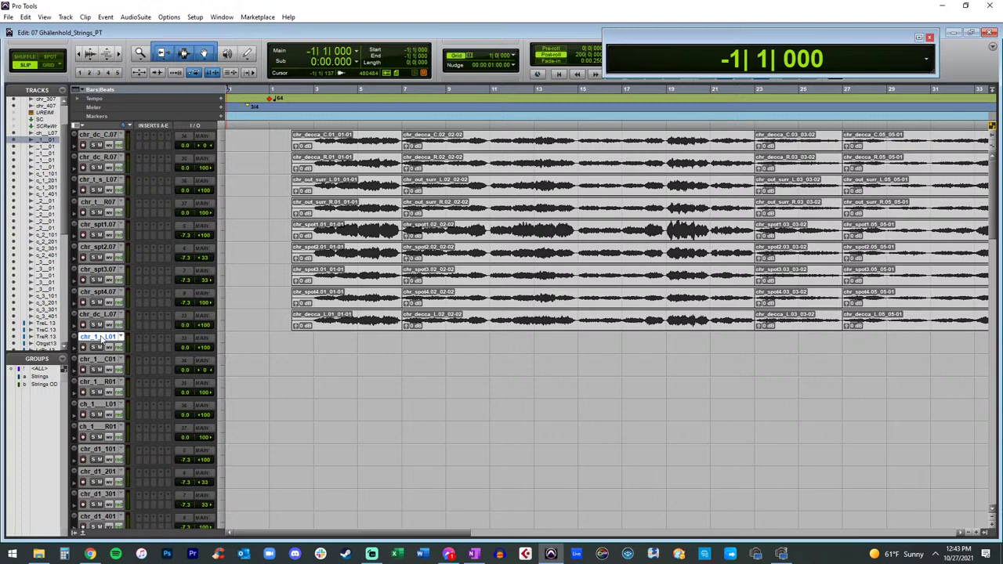
pyautogui.doubleClick(102, 338)
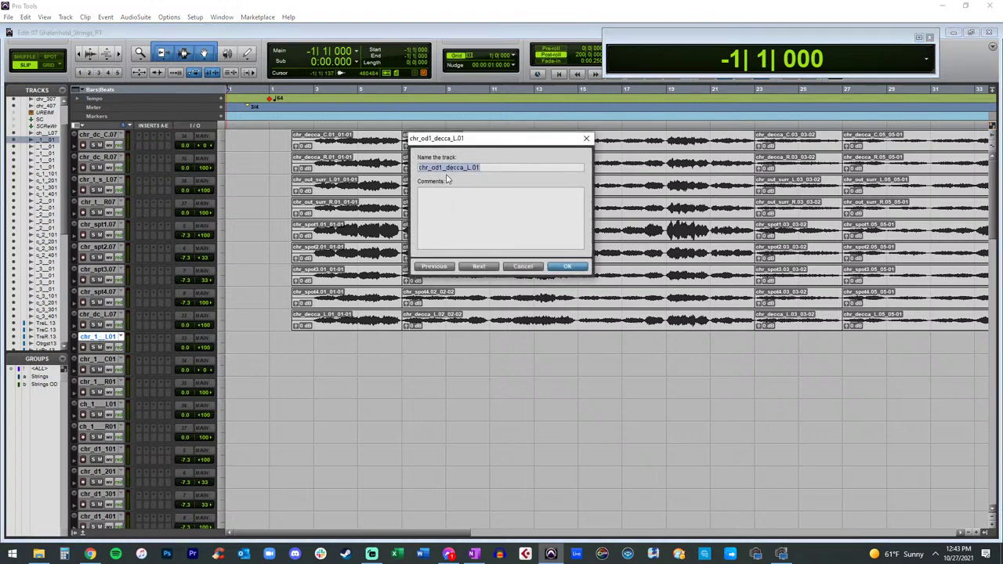
pyautogui.click(587, 139)
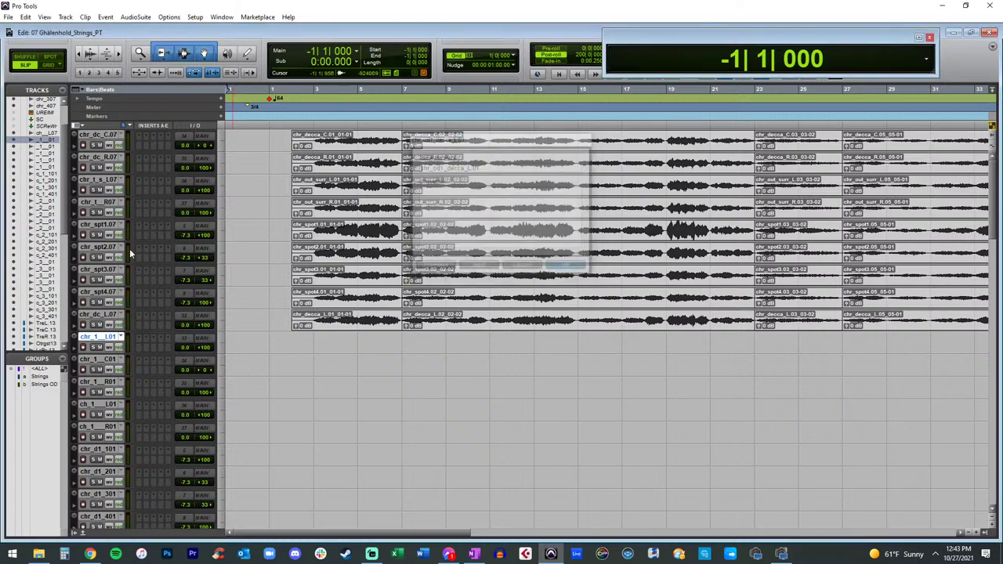
pyautogui.click(108, 317)
pyautogui.doubleClick(107, 317)
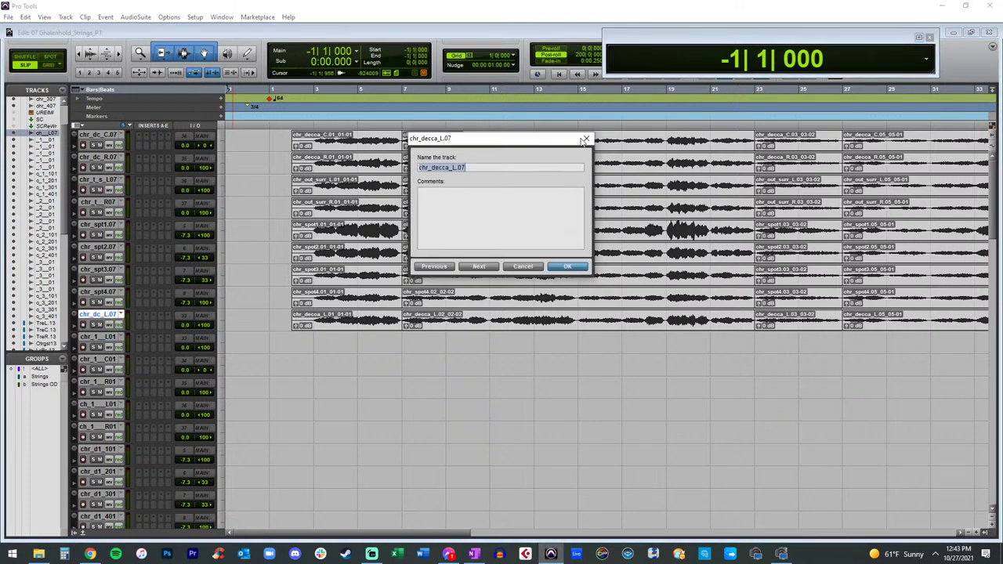
pyautogui.click(585, 139)
# Step: Delete the empty choir overdub tracks from chr_1__L01 through chr_d3_401
pyautogui.click(102, 338)
pyautogui.press('r')
pyautogui.press('r')
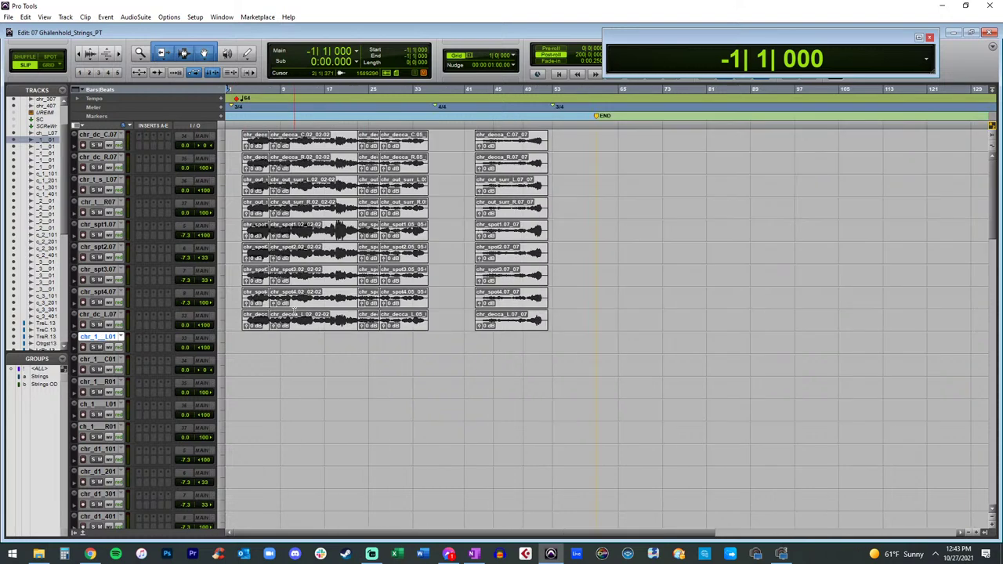
pyautogui.scroll(-10, 292, 312)
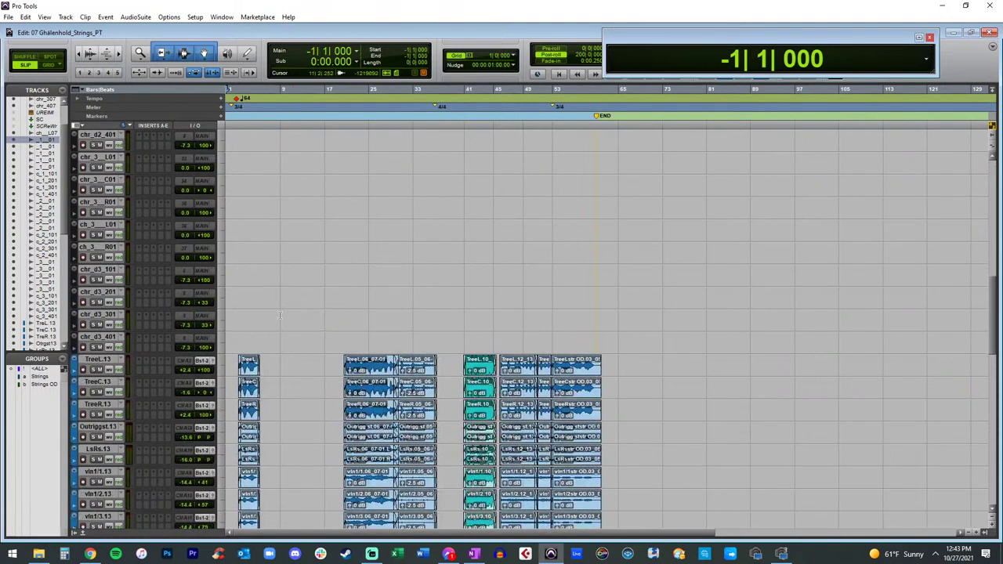
pyautogui.click(111, 338)
pyautogui.scroll(10, 108, 331)
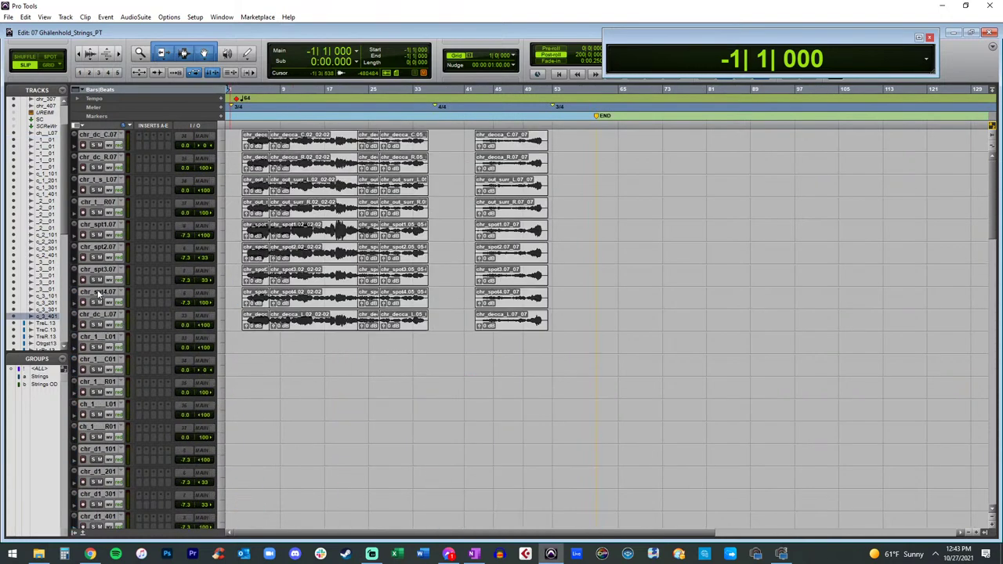
pyautogui.keyDown('shift'); pyautogui.click(94, 341); pyautogui.keyUp('shift')
pyautogui.rightClick(94, 339)
pyautogui.click(151, 411)
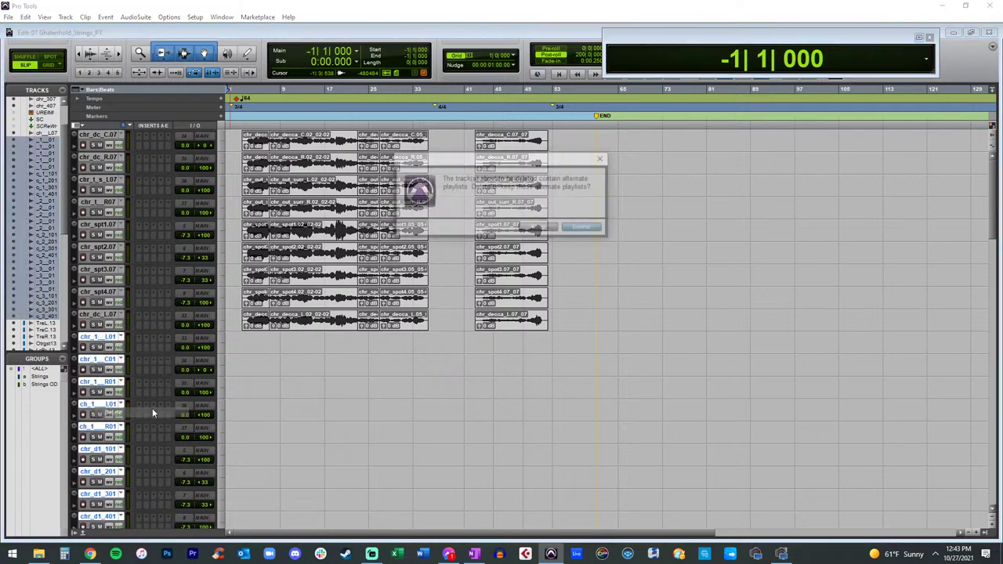
pyautogui.press('Return')
pyautogui.hotkey('ctrl', ']')
pyautogui.hotkey('ctrl', ']')
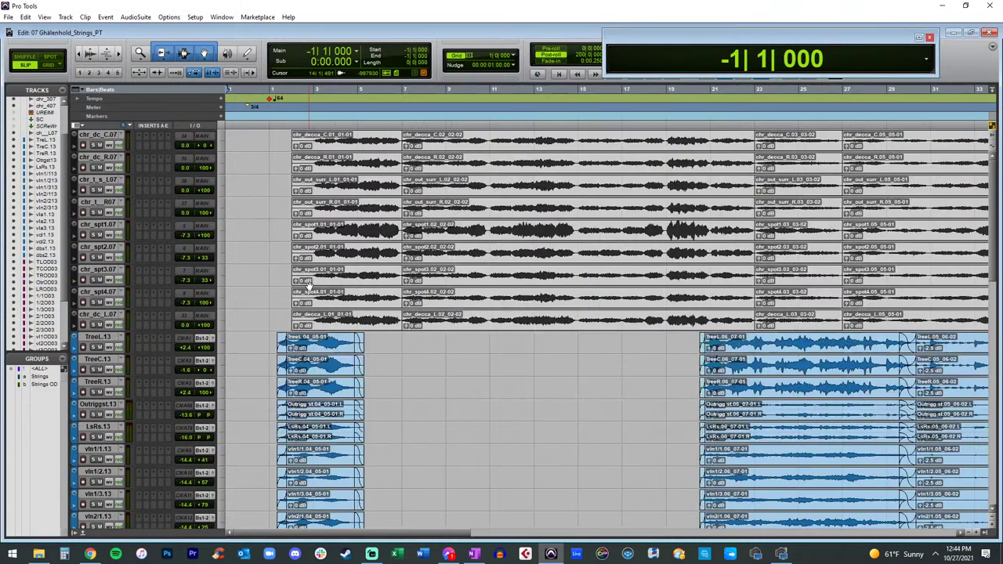
# Step: Route the outputs of all nine choir tracks to Bus 5-6 (Stereo) and move them below dbs2stOD03, directly above the Strings aux track
pyautogui.click(116, 315)
pyautogui.keyDown('shift'); pyautogui.click(99, 135); pyautogui.keyUp('shift')
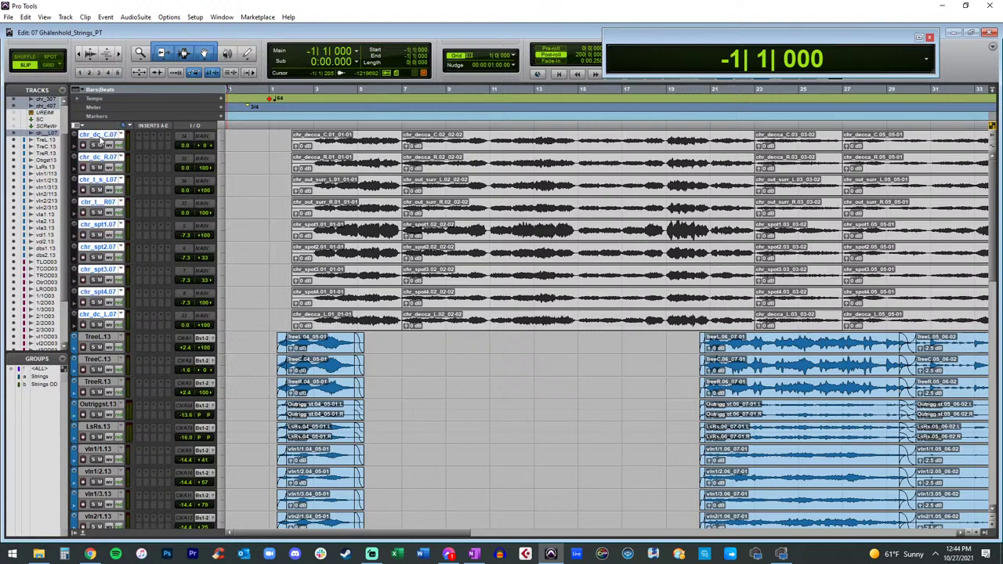
pyautogui.click(201, 141)
pyautogui.moveTo(223, 162)
pyautogui.moveTo(296, 162)
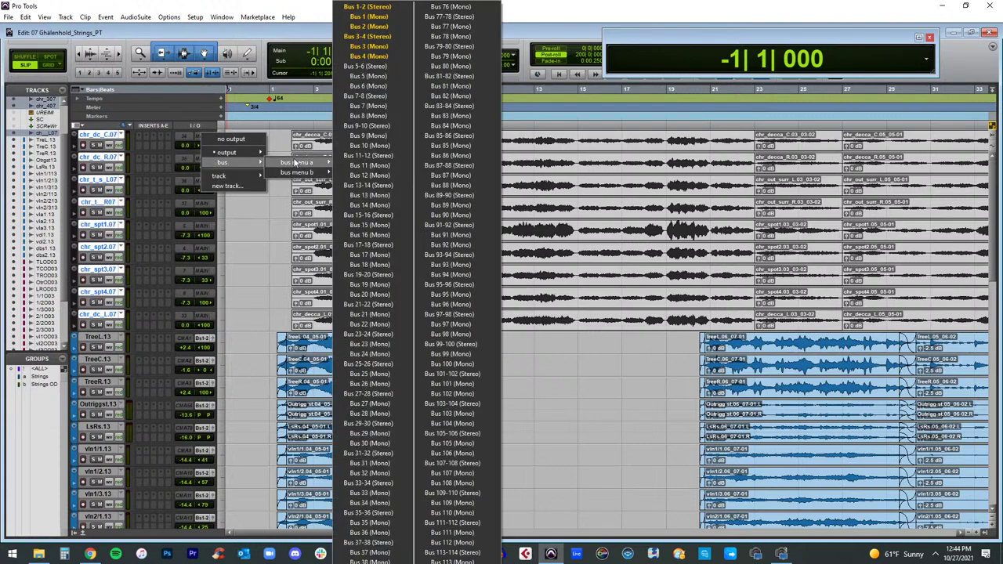
pyautogui.keyDown('alt'); pyautogui.keyDown('shift'); pyautogui.click(365, 66); pyautogui.keyUp('shift'); pyautogui.keyUp('alt')
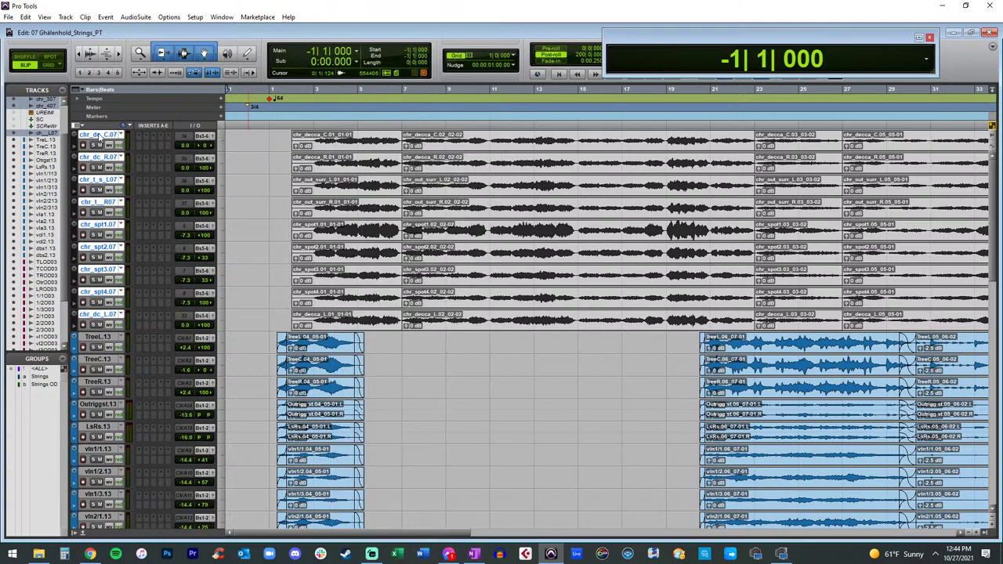
pyautogui.moveTo(76, 140); pyautogui.dragTo(114, 421)
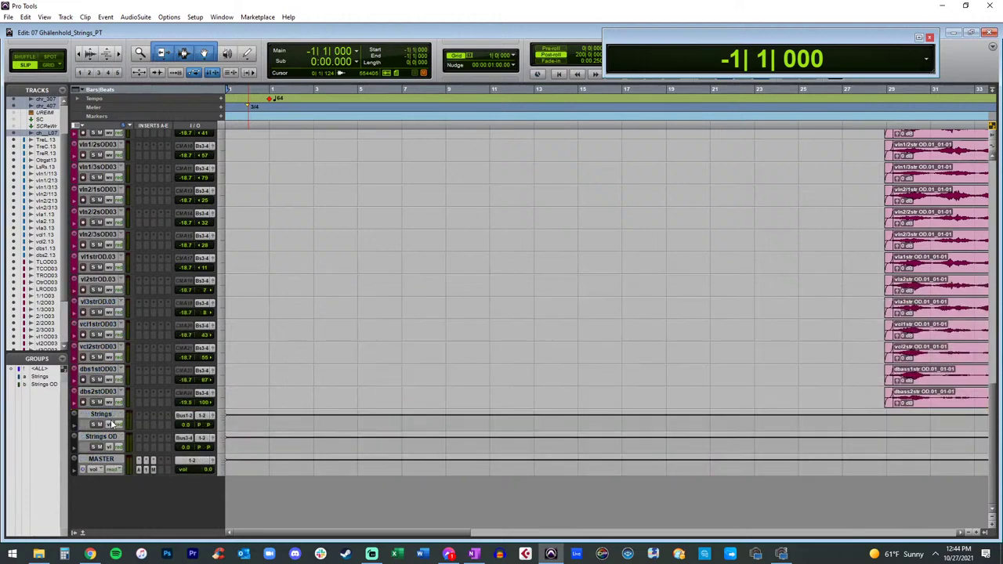
pyautogui.scroll(-1, 123, 310)
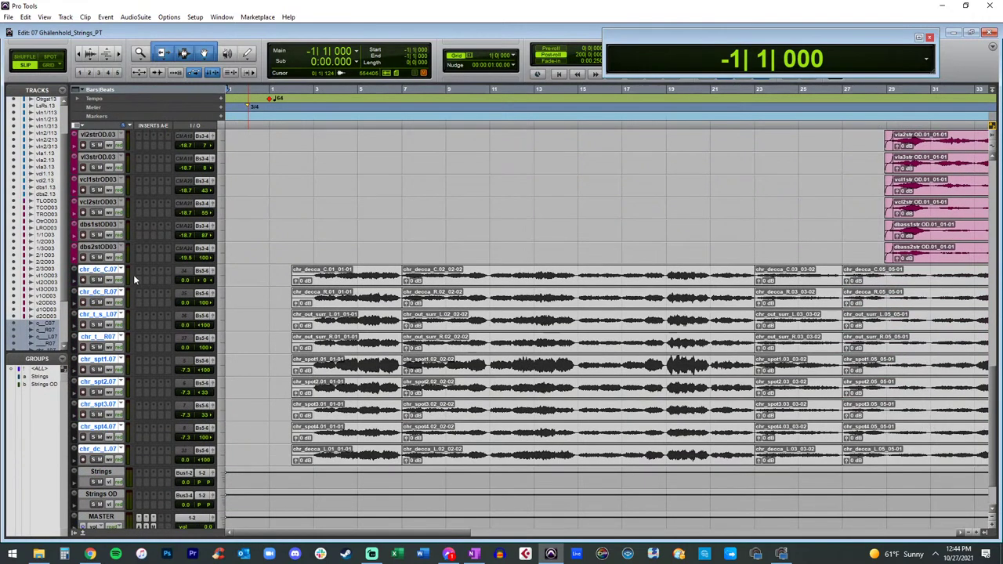
# Step: Try orange, purple and magenta as the colour of the nine choir tracks
pyautogui.doubleClick(76, 278)
pyautogui.click(622, 46)
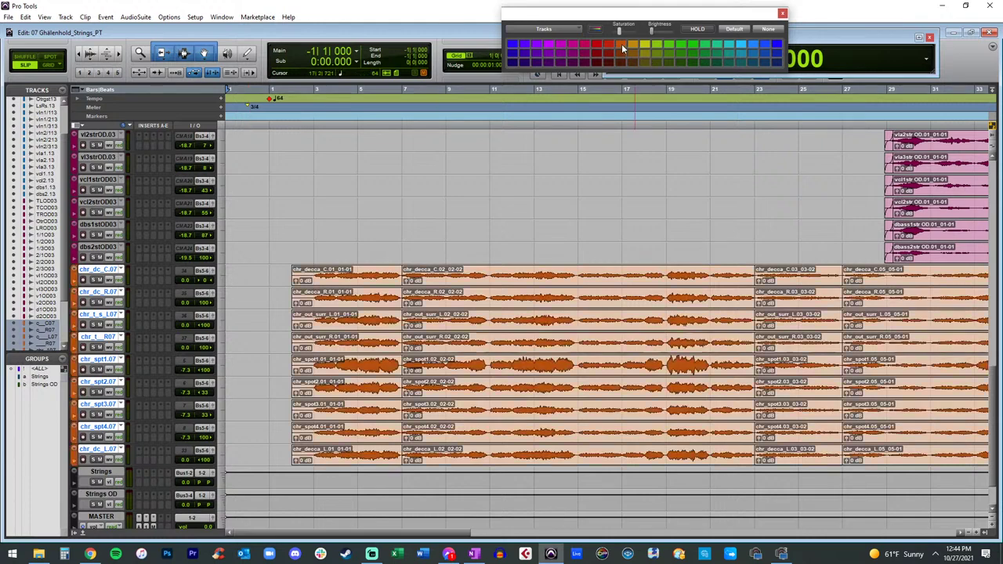
pyautogui.click(558, 53)
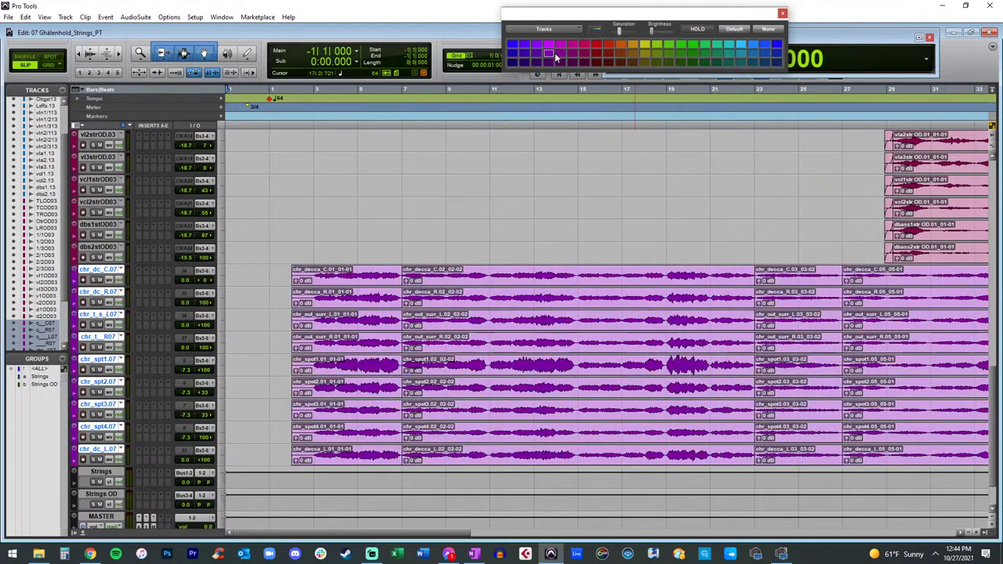
pyautogui.click(783, 14)
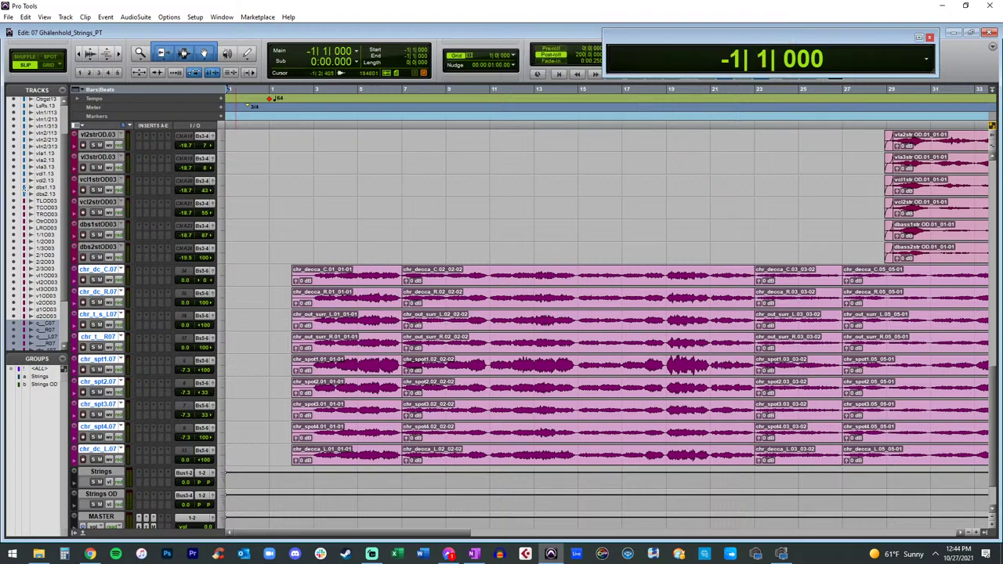
# Step: Colour the nine choir tracks dark teal to set them apart from the blue and magenta string tracks
pyautogui.doubleClick(76, 279)
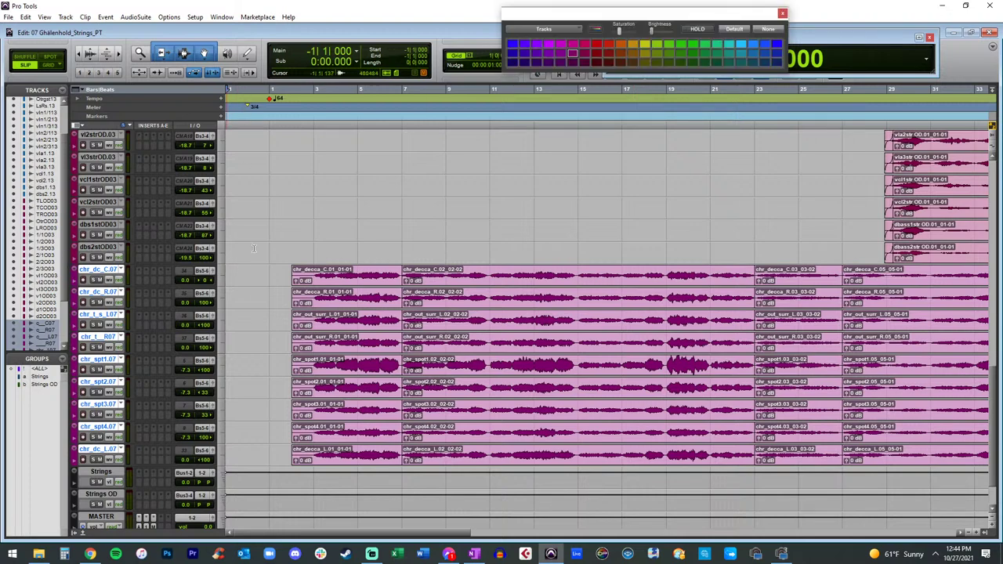
pyautogui.click(631, 46)
pyautogui.click(618, 51)
pyautogui.click(603, 49)
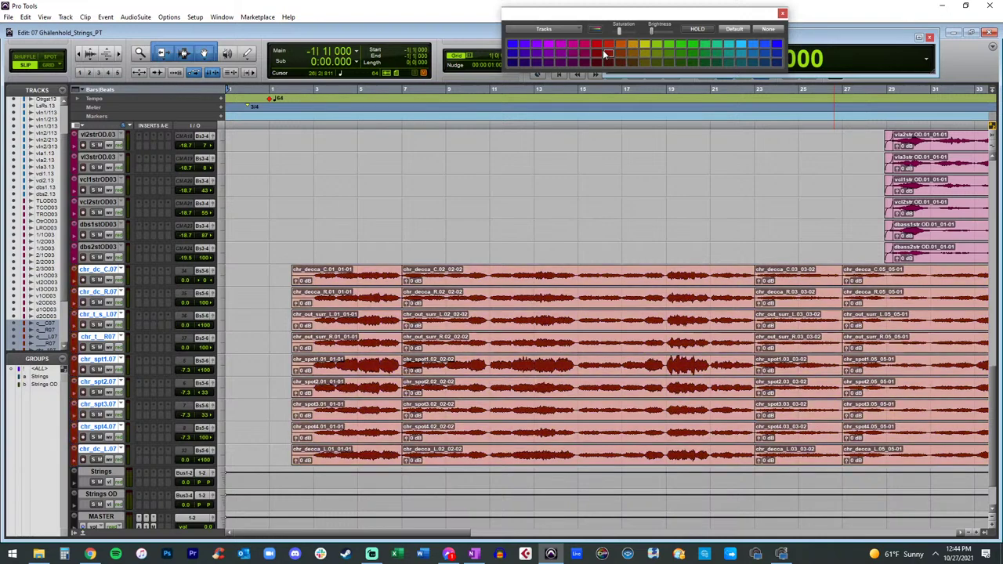
pyautogui.click(751, 52)
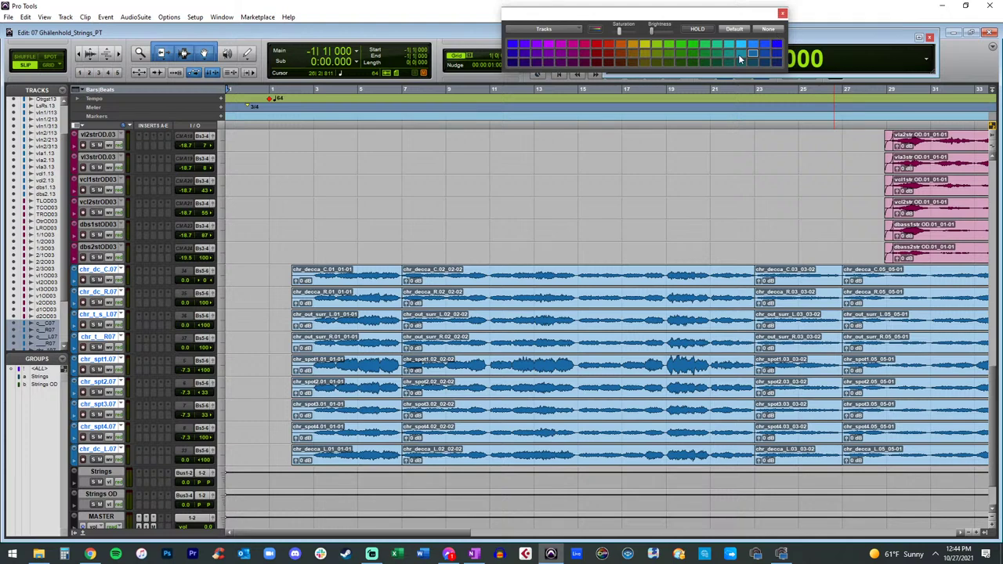
pyautogui.click(726, 58)
pyautogui.click(783, 12)
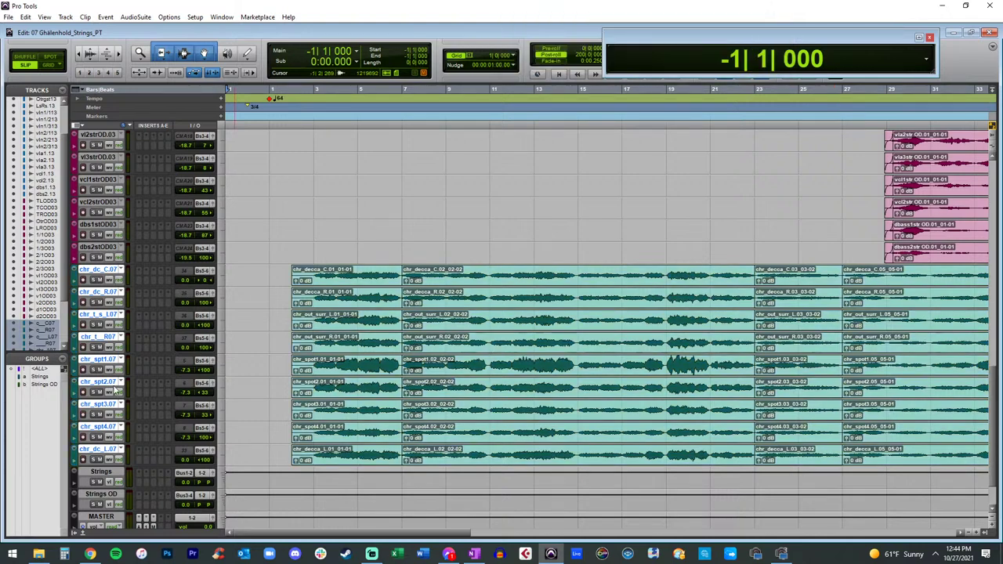
# Step: Duplicate the Strings OD aux track and rename the copy Choir
pyautogui.scroll(-3, 119, 397)
pyautogui.click(101, 436)
pyautogui.rightClick(100, 437)
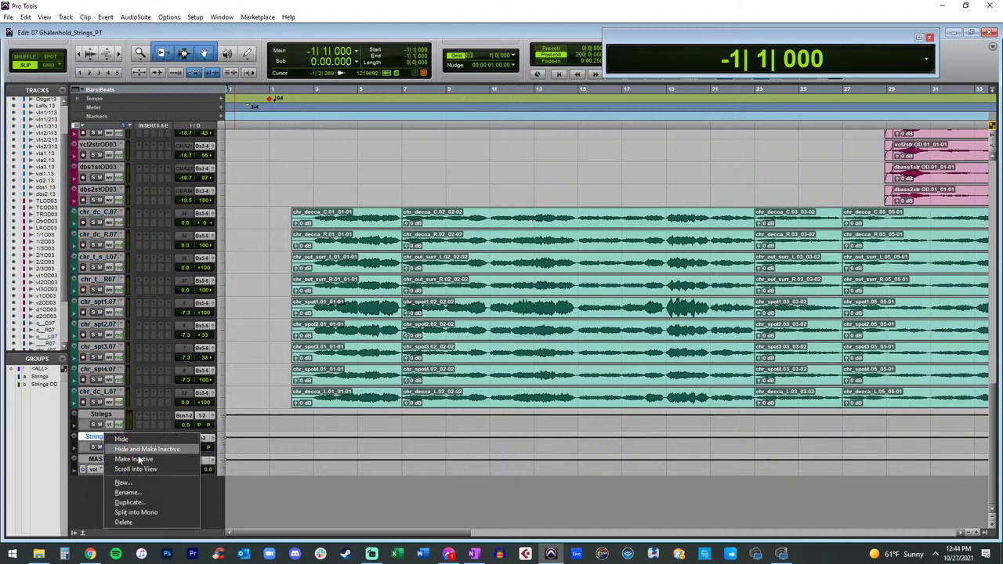
pyautogui.click(135, 503)
pyautogui.press('Return')
pyautogui.doubleClick(102, 460)
pyautogui.press('Return')
# Step: Set the input of the Choir aux track to Bus 5-6 (Stereo)
pyautogui.click(190, 460)
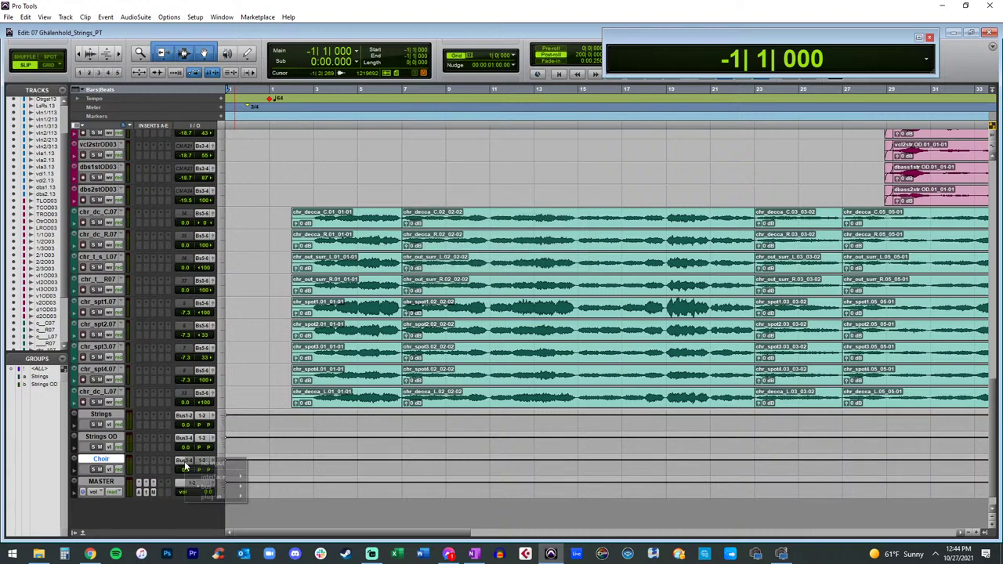
pyautogui.moveTo(202, 487)
pyautogui.moveTo(275, 487)
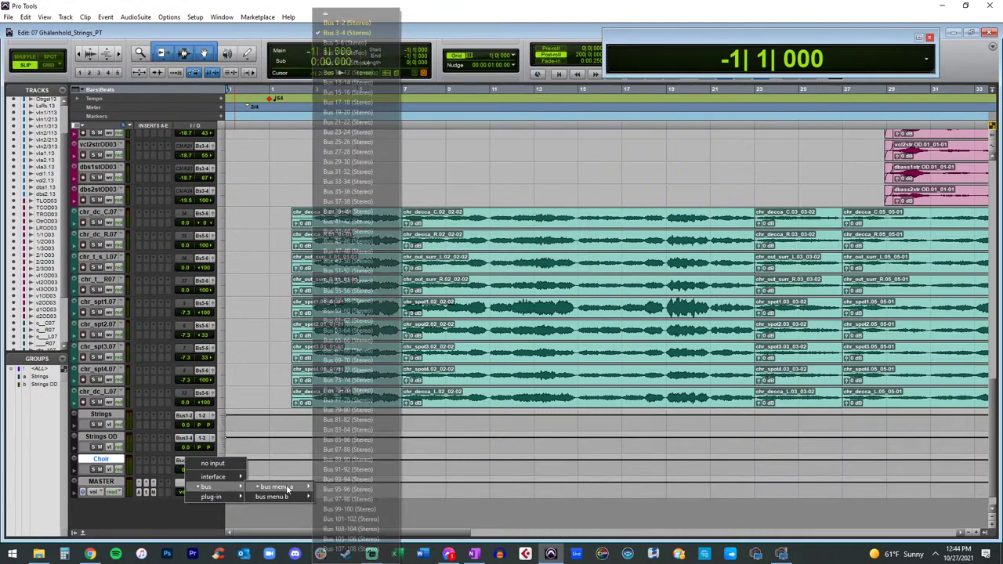
pyautogui.click(345, 44)
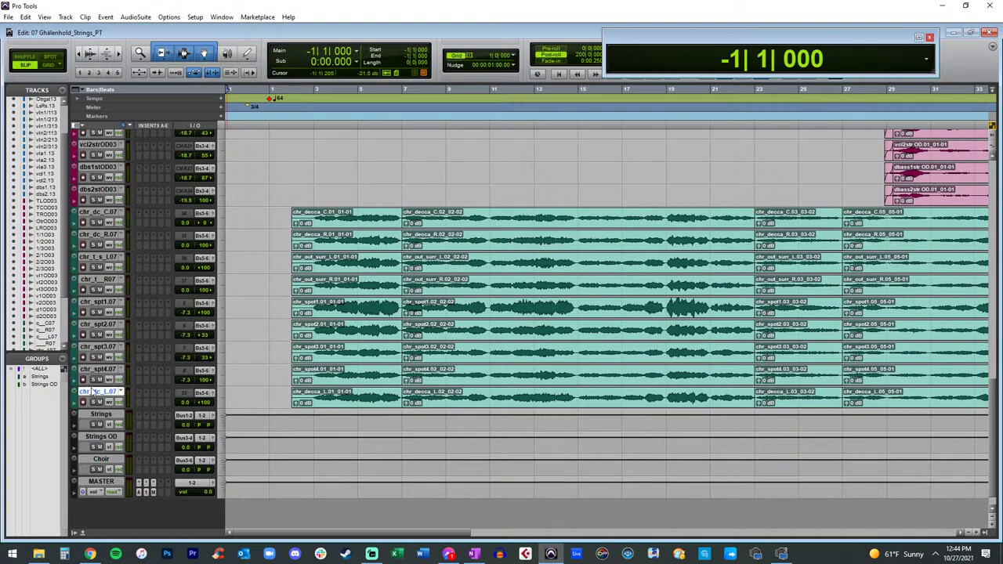
# Step: Create an Edit and Mix group named Choir from the tracks chr_dc_C.07 through chr_dc_L.07
pyautogui.keyDown('shift'); pyautogui.click(90, 220); pyautogui.keyUp('shift')
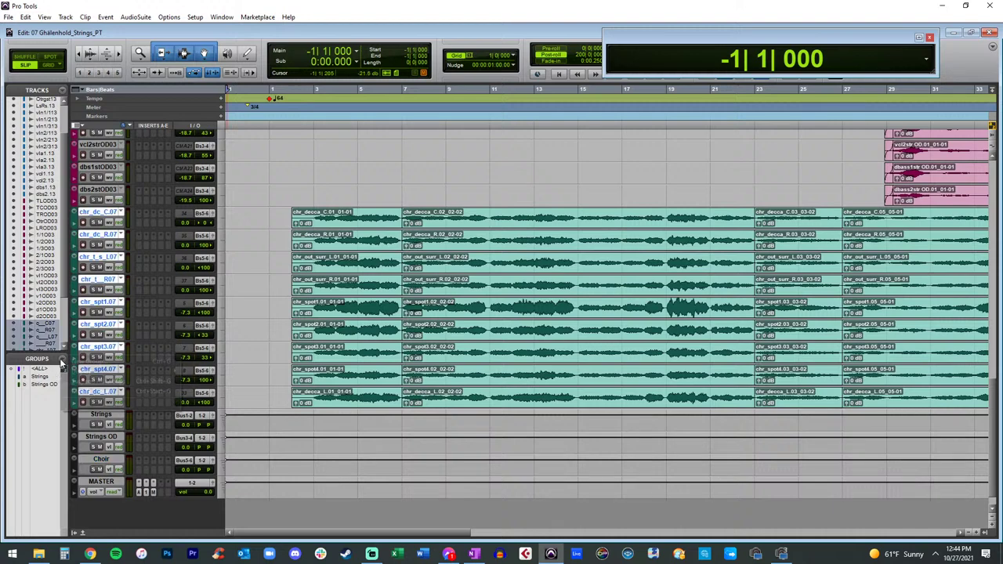
pyautogui.hotkey('ctrl', 'g')
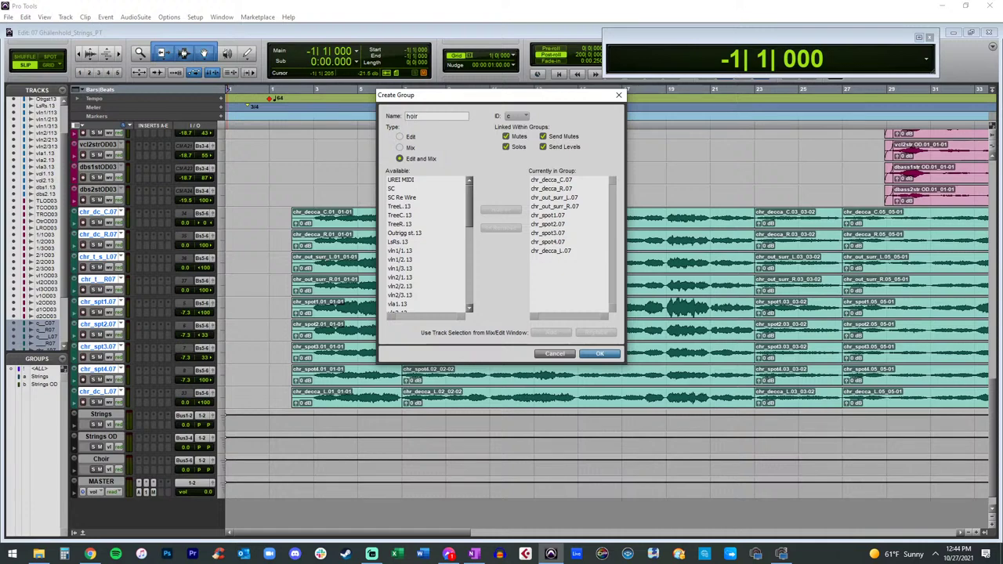
pyautogui.press('Return')
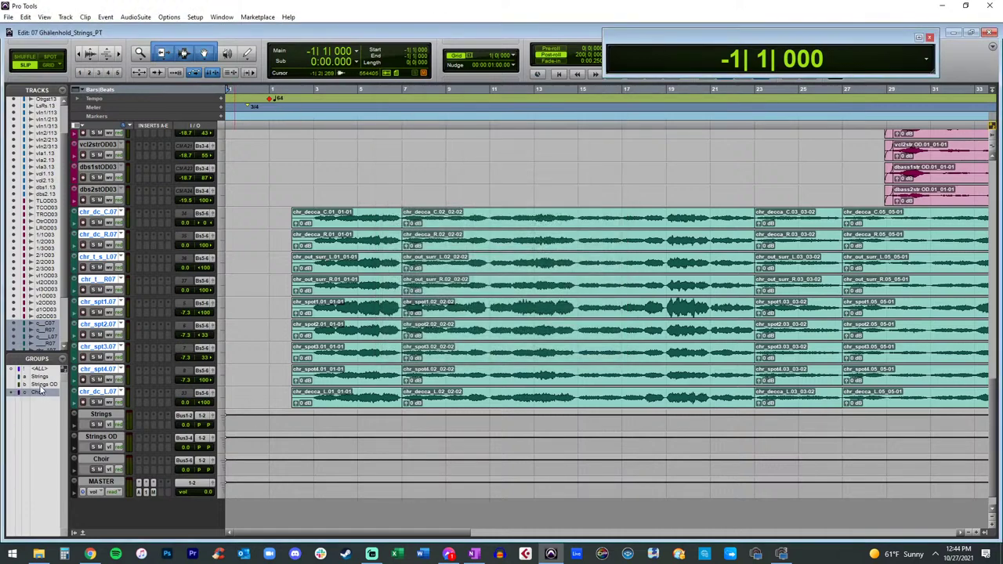
# Step: Trim the start of the first clips on all grouped choir tracks to about 2|3|363
pyautogui.moveTo(299, 219); pyautogui.dragTo(309, 222)
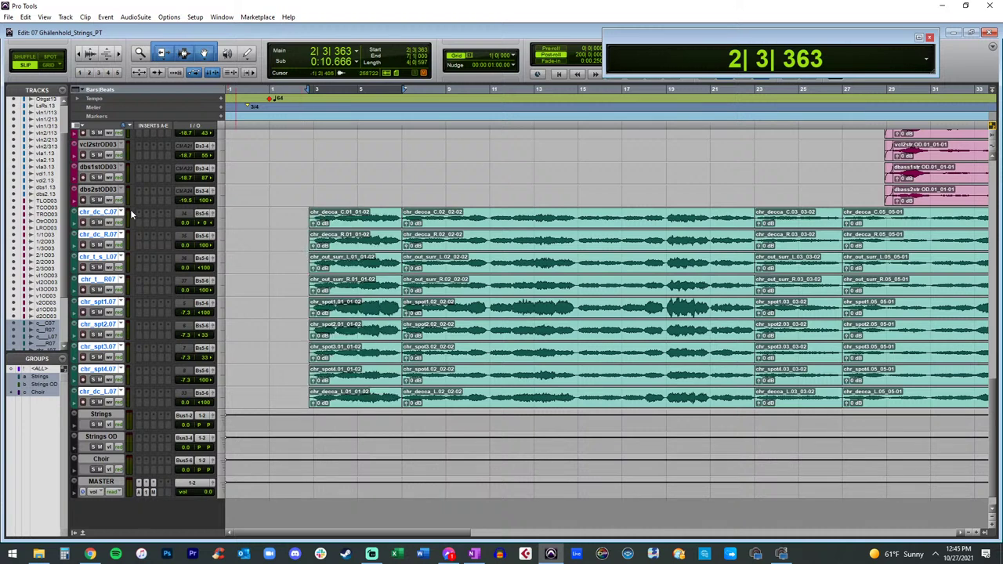
pyautogui.press('Return')
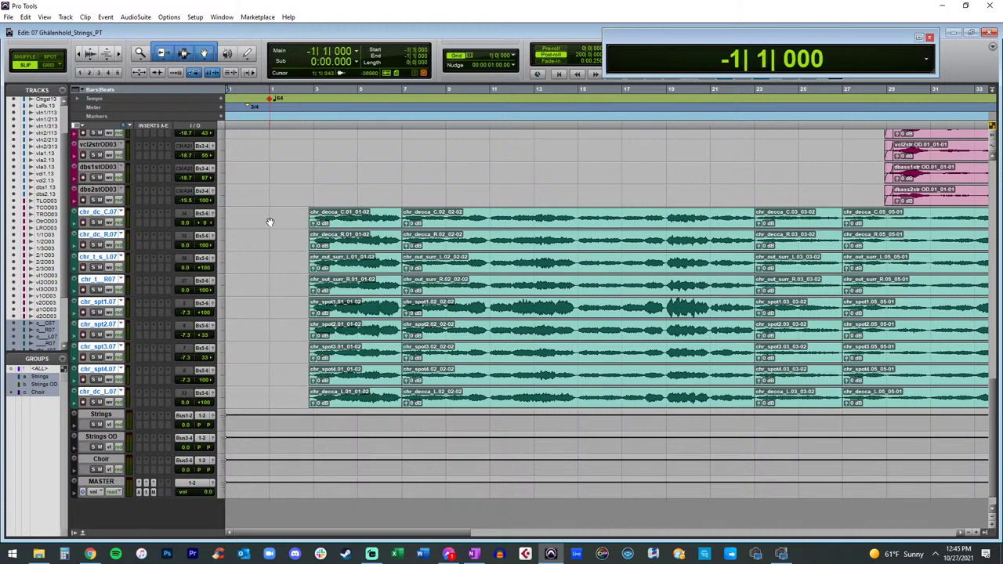
pyautogui.scroll(10, 270, 222)
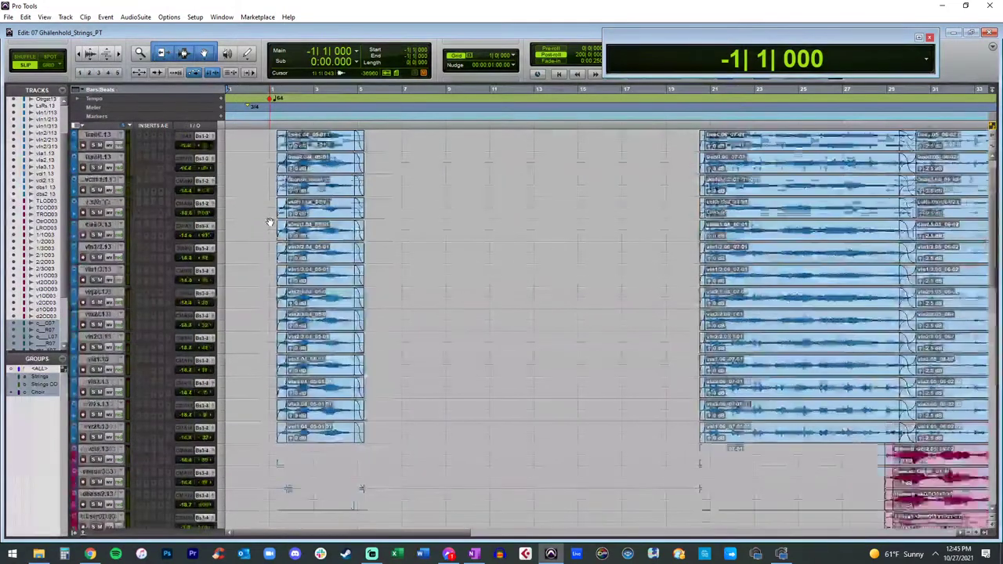
pyautogui.scroll(-10, 269, 222)
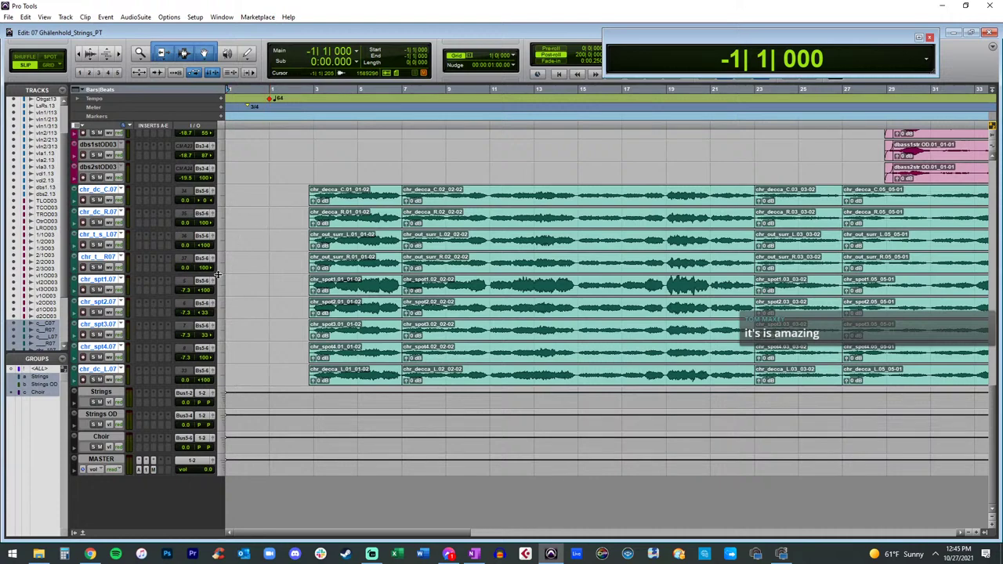
# Step: Play from just before the choir entry, trim the first choir clips' start to about 3|1|026 and add a short fade-in
pyautogui.click(307, 190)
pyautogui.press('space')
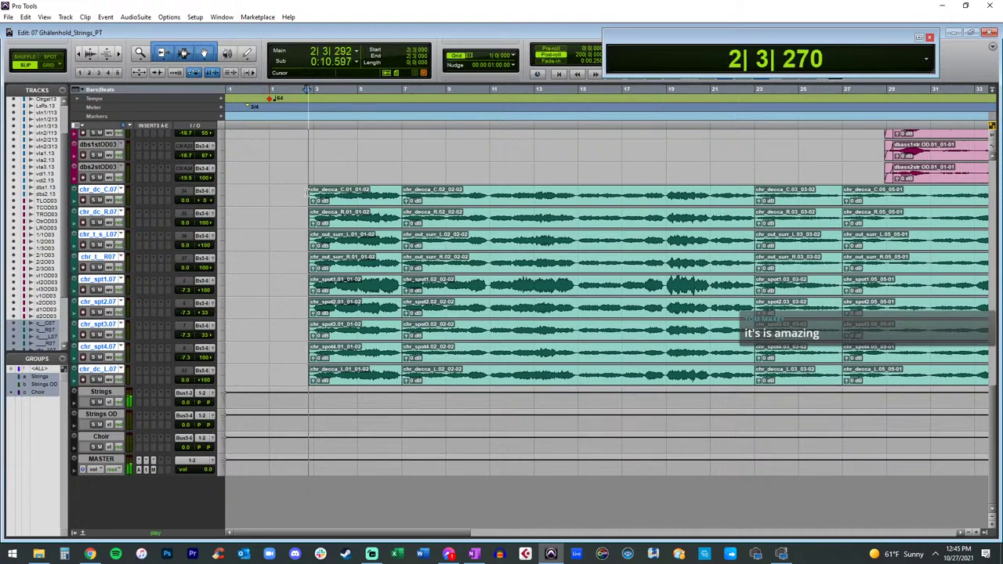
pyautogui.press('t')
pyautogui.press('t')
pyautogui.press('t')
pyautogui.hscroll(2, 357, 217)
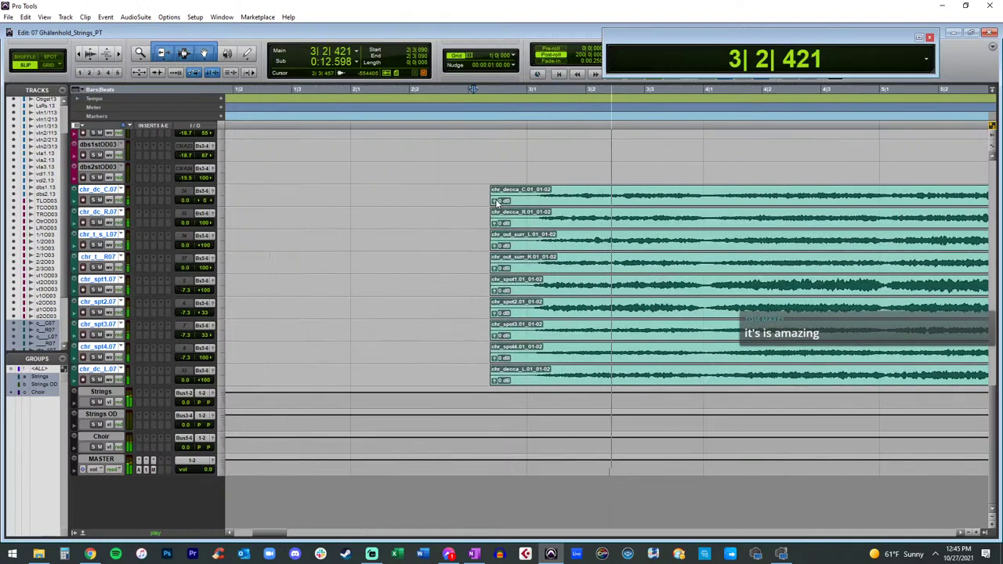
pyautogui.moveTo(493, 193); pyautogui.dragTo(518, 192)
pyautogui.moveTo(520, 190); pyautogui.dragTo(575, 191)
pyautogui.press('r')
pyautogui.press('r')
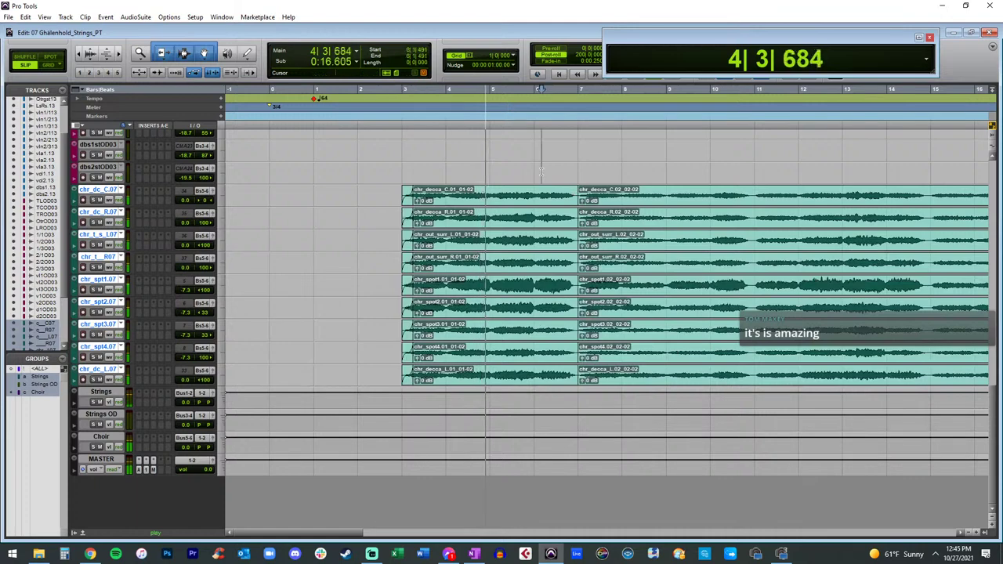
# Step: Select all choir clips through the end of the song and move them on the grid so they start at 4|1|000
pyautogui.hotkey('ctrl', '[')
pyautogui.hotkey('ctrl', '[')
pyautogui.press('space')
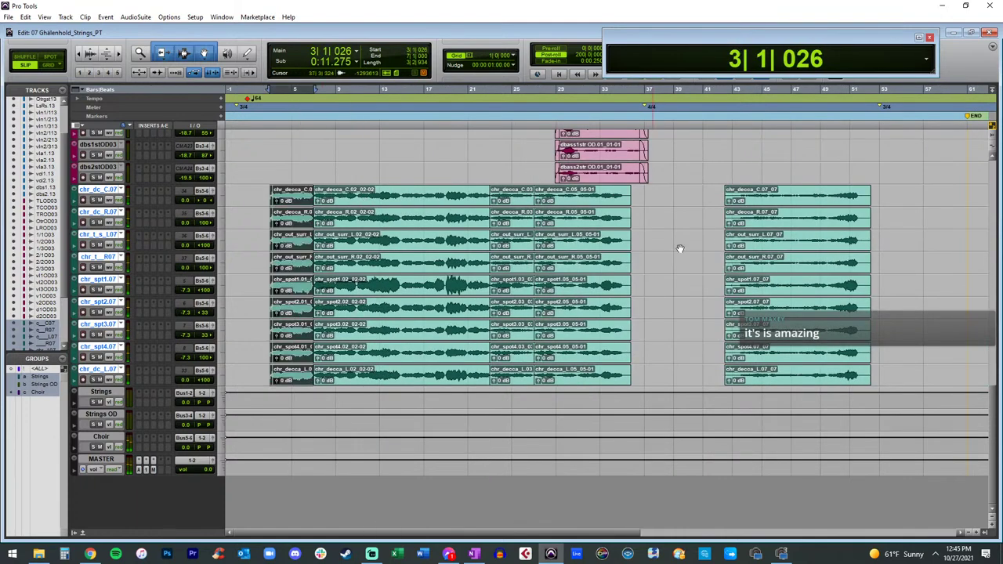
pyautogui.keyDown('shift'); pyautogui.click(821, 198); pyautogui.keyUp('shift')
pyautogui.keyDown('shift'); pyautogui.click(842, 204); pyautogui.keyUp('shift')
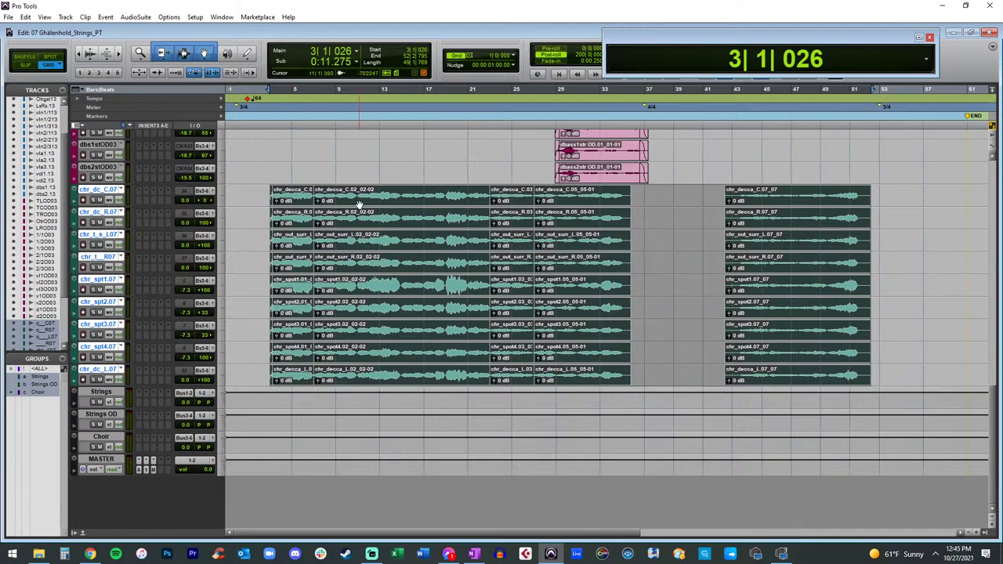
pyautogui.hotkey('ctrl', ']')
pyautogui.hotkey('ctrl', ']')
pyautogui.hotkey('ctrl', ']')
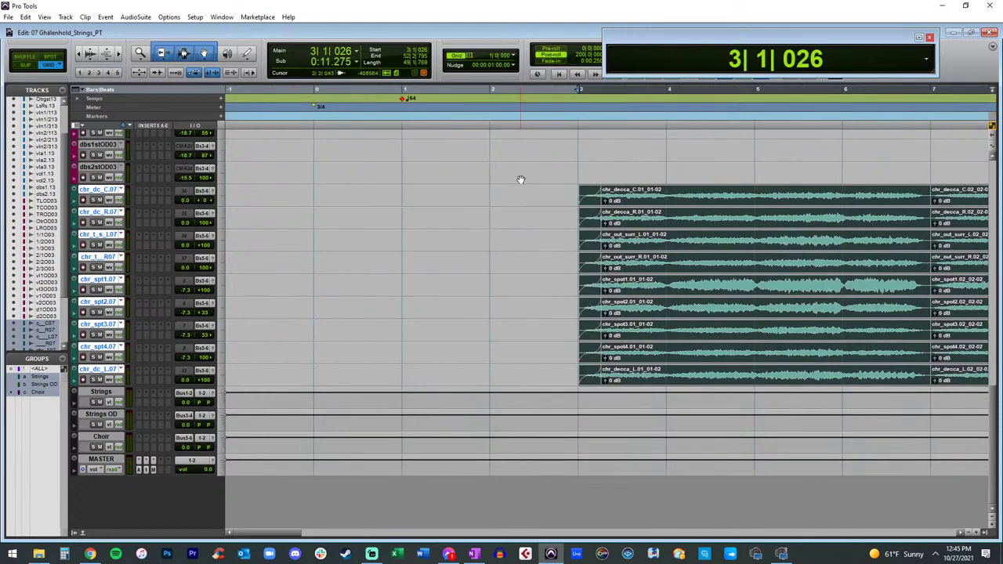
pyautogui.moveTo(620, 205); pyautogui.dragTo(710, 205)
pyautogui.hscroll(1, 588, 204)
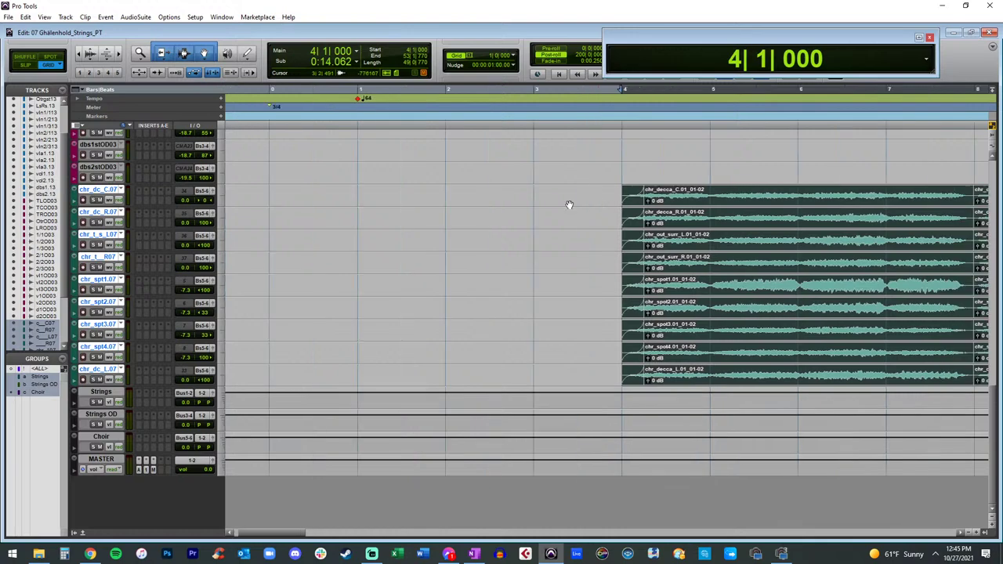
# Step: Play the session from 3|1|000 to check the timing of the choir entry against the strings
pyautogui.click(553, 194)
pyautogui.hscroll(3, 439, 180)
pyautogui.press('space')
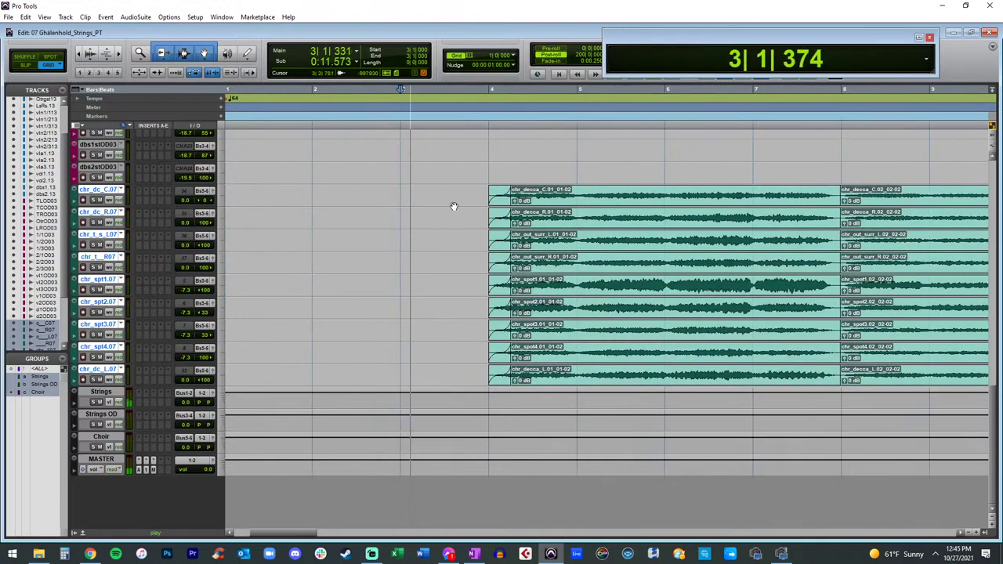
pyautogui.hotkey('ctrl', '[')
pyautogui.hotkey('ctrl', '[')
pyautogui.hotkey('ctrl', ']')
pyautogui.hotkey('ctrl', ']')
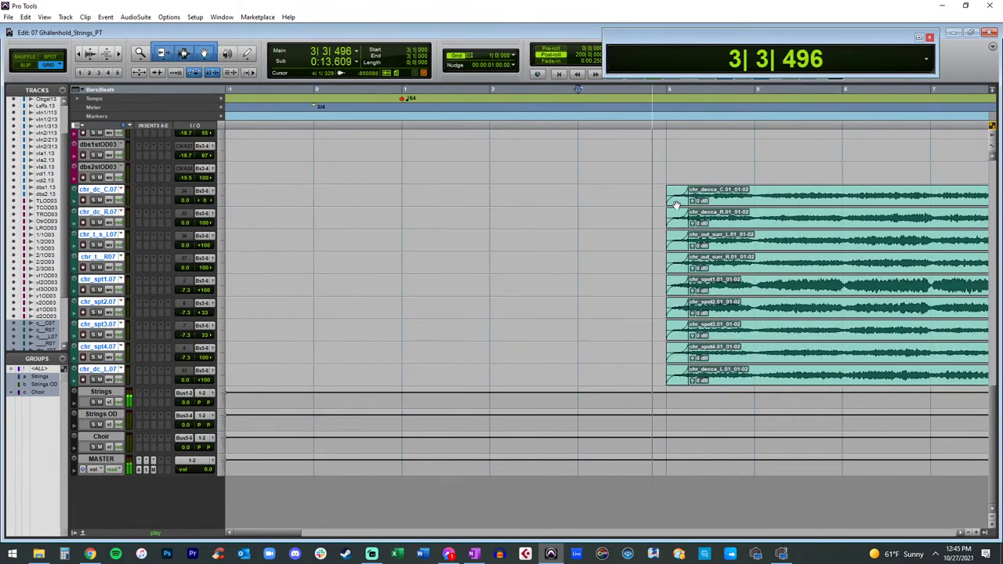
pyautogui.hotkey('ctrl', '[')
pyautogui.hotkey('ctrl', '[')
pyautogui.press('space')
# Step: Select all choir clips again and move them one bar later on the grid to start at 5|1|000
pyautogui.click(394, 202)
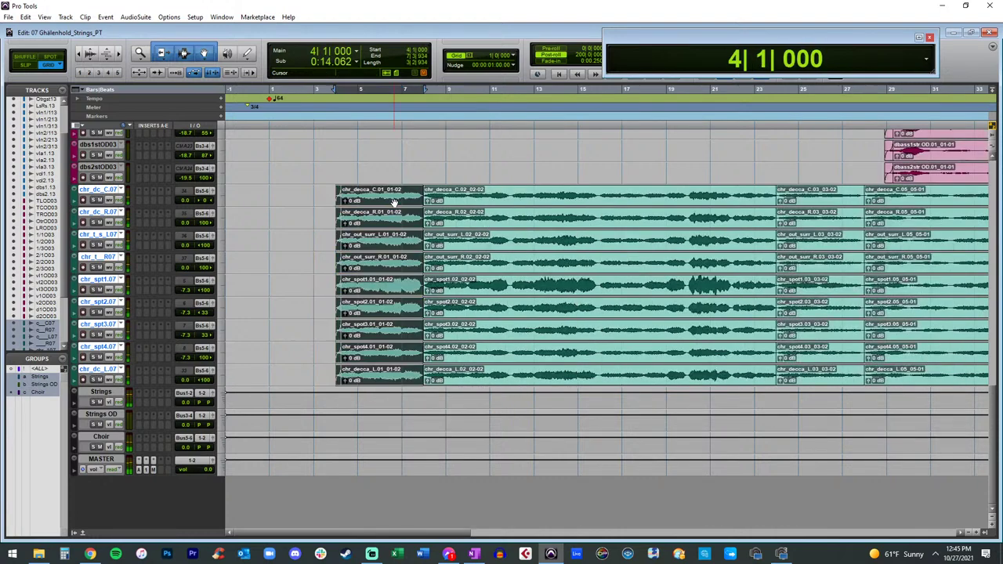
pyautogui.hotkey('ctrl', '[')
pyautogui.hotkey('ctrl', '[')
pyautogui.hotkey('ctrl', ']')
pyautogui.hotkey('ctrl', ']')
pyautogui.hotkey('ctrl', ']')
pyautogui.hotkey('ctrl', ']')
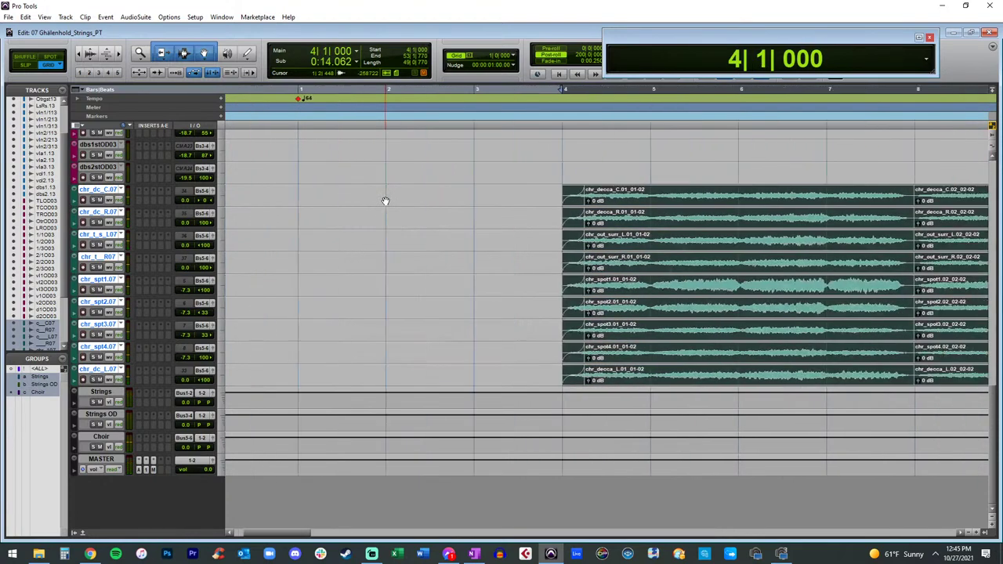
pyautogui.hscroll(2, 385, 202)
pyautogui.moveTo(439, 200); pyautogui.dragTo(506, 197)
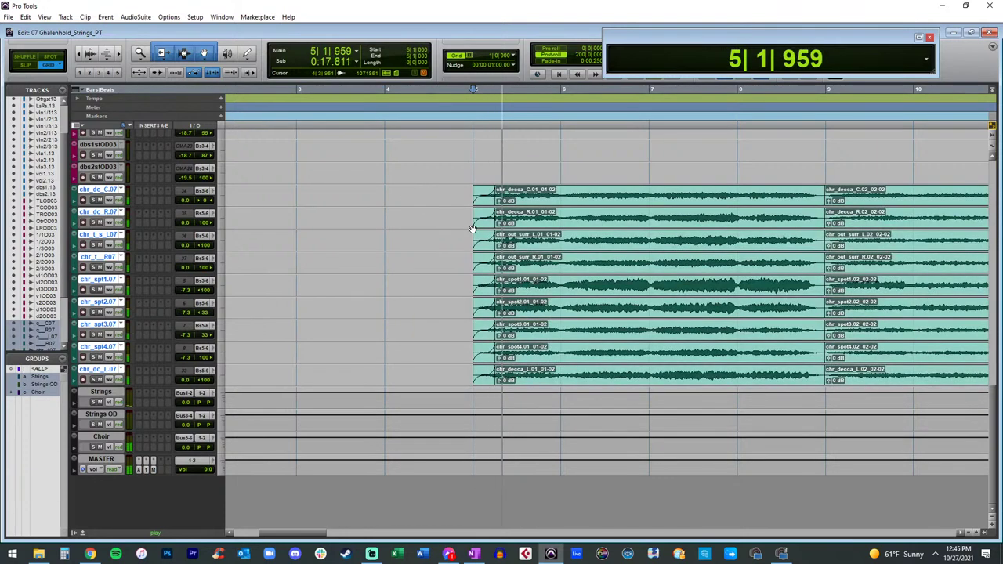
# Step: Switch to Slip mode and crossfade the choir clips across the bar 9 edit, from about 8|3|525 to 9|1|230
pyautogui.scroll(10, 444, 206)
pyautogui.hotkey('ctrl', '[')
pyautogui.scroll(-10, 446, 205)
pyautogui.press('r')
pyautogui.press('r')
pyautogui.press('r')
pyautogui.press('t')
pyautogui.press('t')
pyautogui.click(464, 177)
pyautogui.hotkey('ctrl', ']')
pyautogui.hotkey('ctrl', ']')
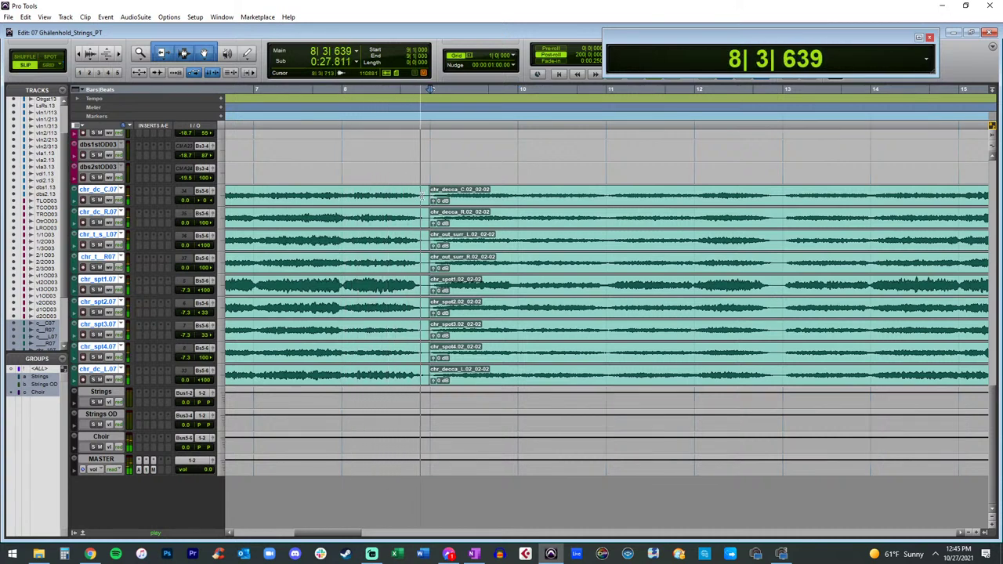
pyautogui.moveTo(416, 195); pyautogui.dragTo(438, 196)
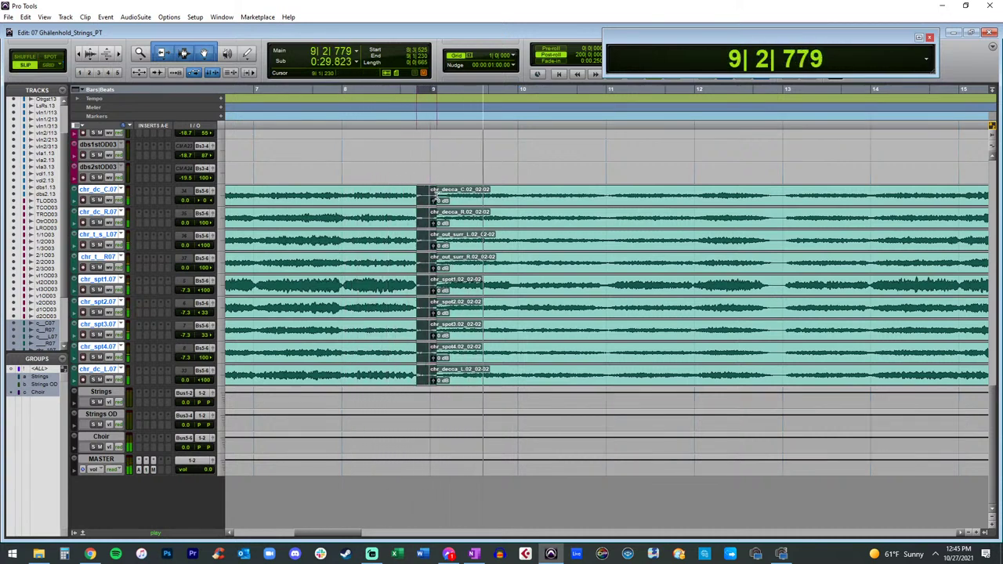
pyautogui.press('f')
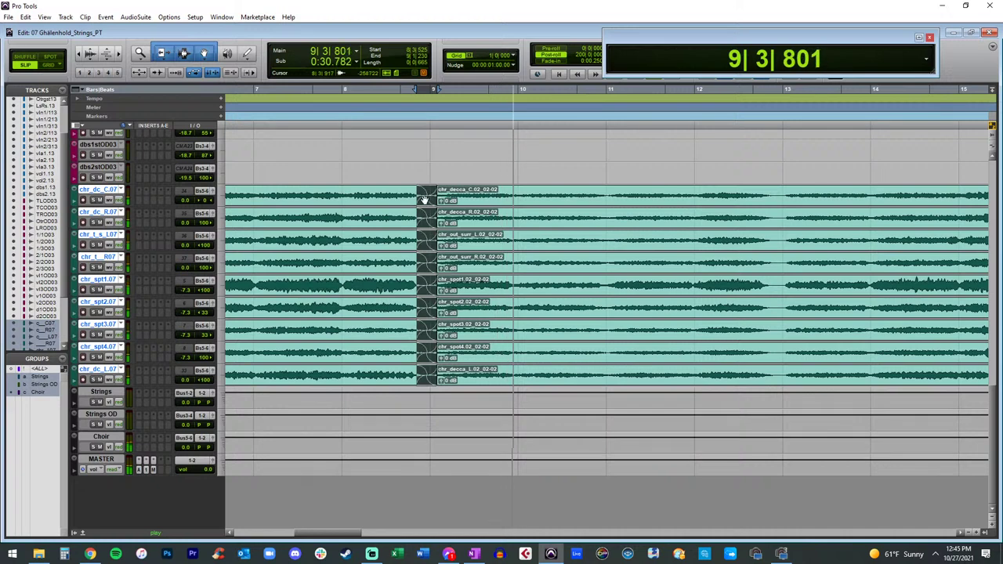
# Step: Play from about 8|2|563 and raise the choir track volumes to +2.4 dB, with the four spot tracks at -4.9 dB
pyautogui.click(389, 200)
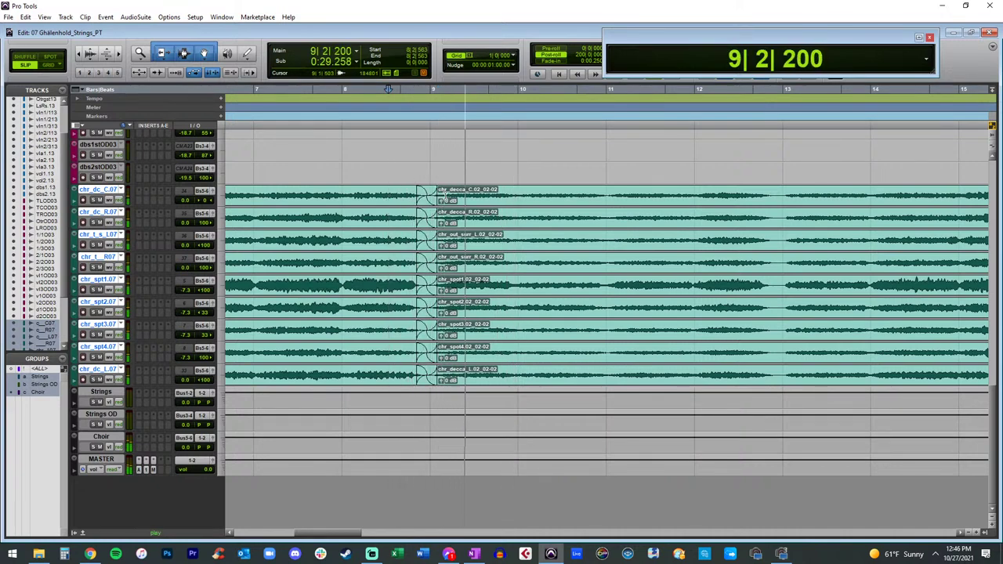
pyautogui.hscroll(2, 445, 196)
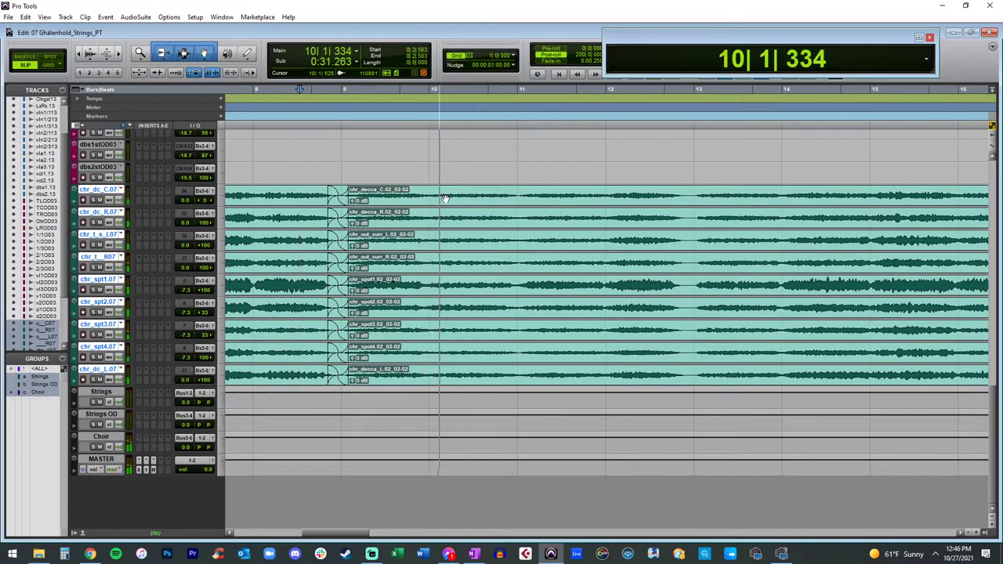
pyautogui.moveTo(188, 201); pyautogui.dragTo(186, 197)
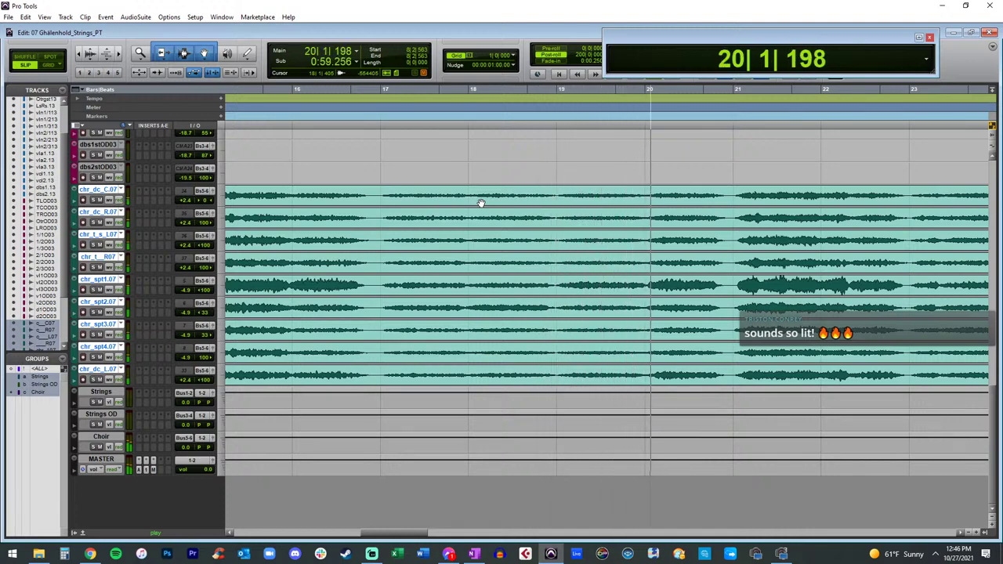
# Step: Crossfade the choir clips at the bar 25 edit from about 24|3|269 to 25|1|401, and play from about 23|1|119
pyautogui.hscroll(9, 481, 203)
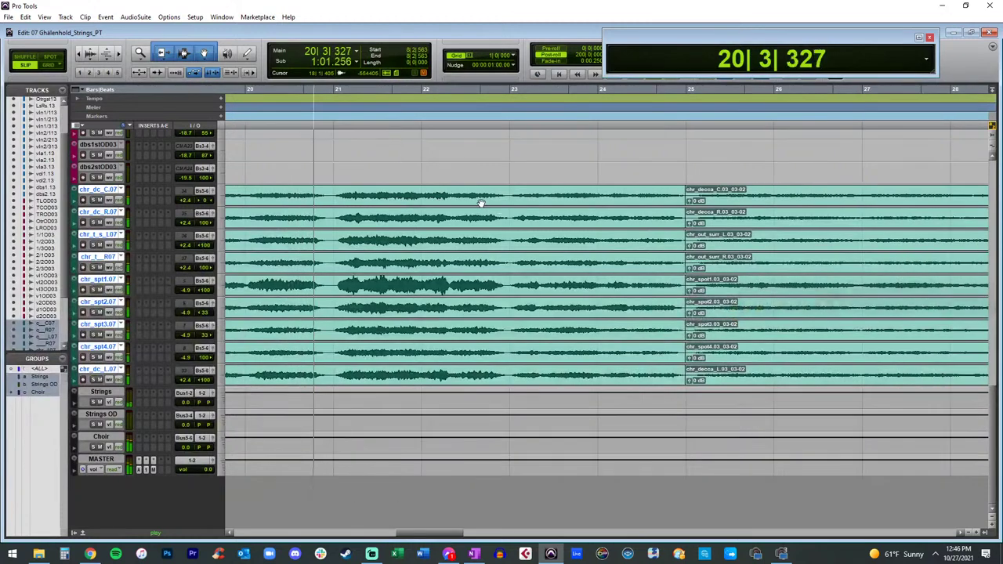
pyautogui.moveTo(665, 190); pyautogui.dragTo(699, 190)
pyautogui.press('f')
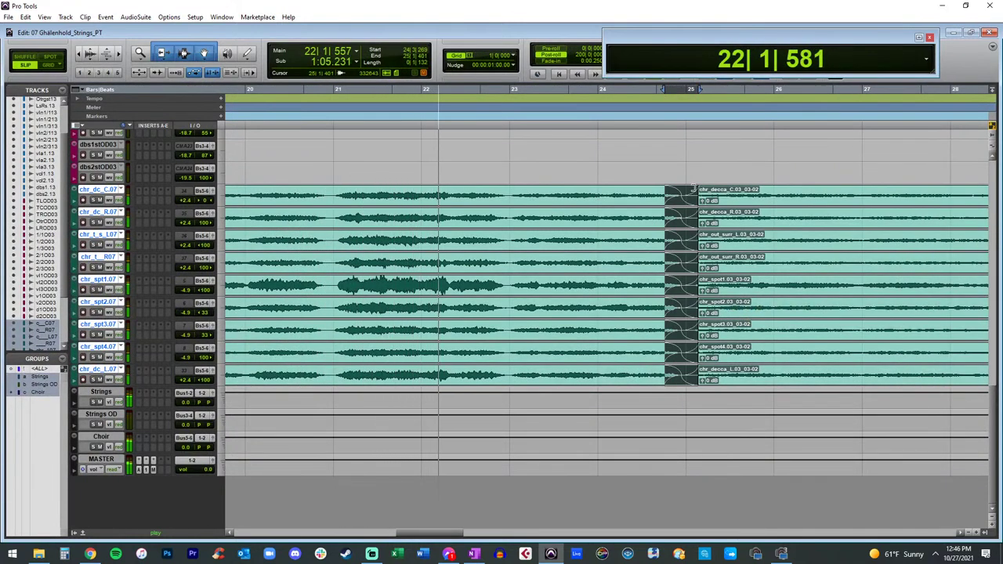
pyautogui.click(514, 172)
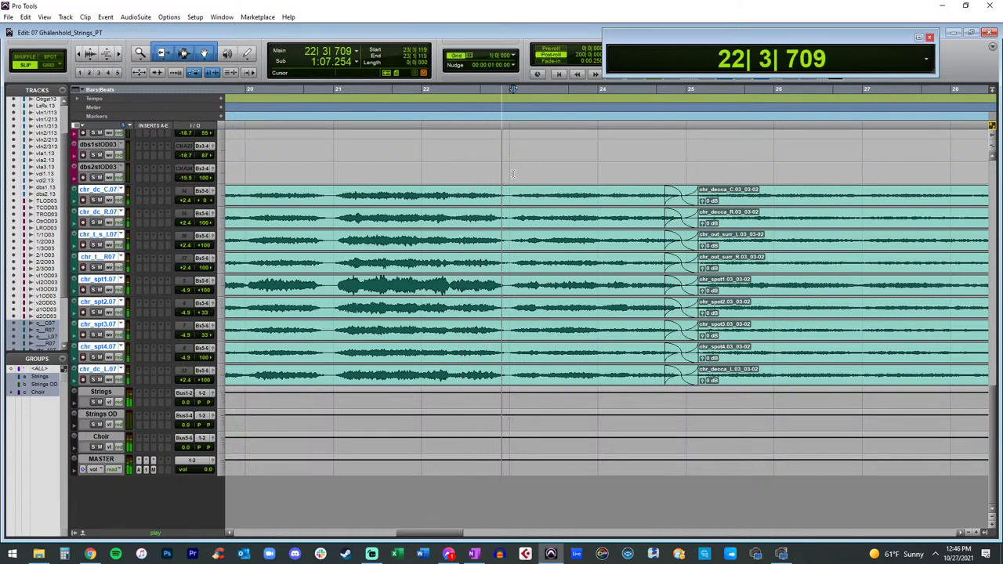
# Step: Raise the clip gain of the choir clips between bars 25 and 29 to +2.0 dB
pyautogui.hscroll(2, 512, 191)
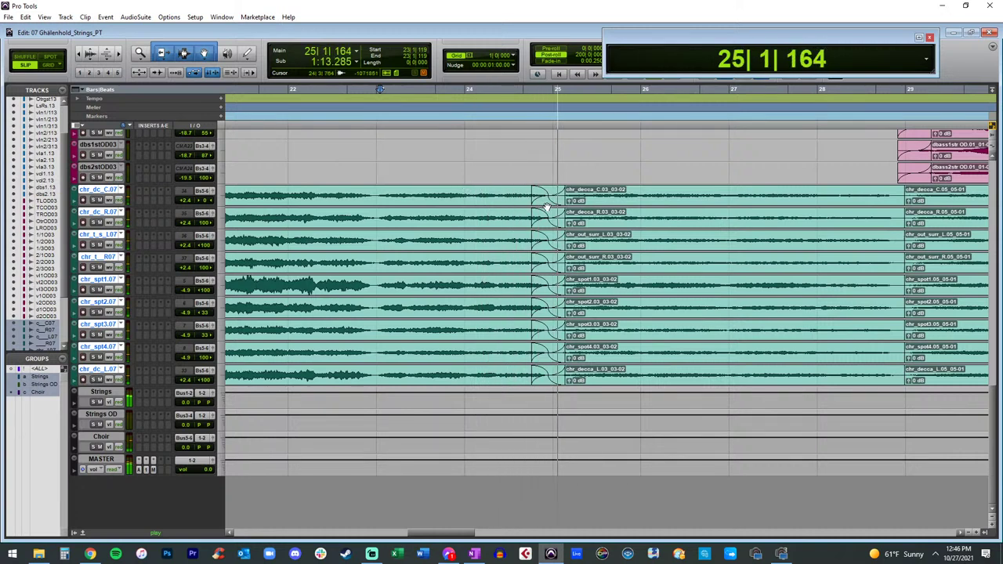
pyautogui.hscroll(3, 547, 207)
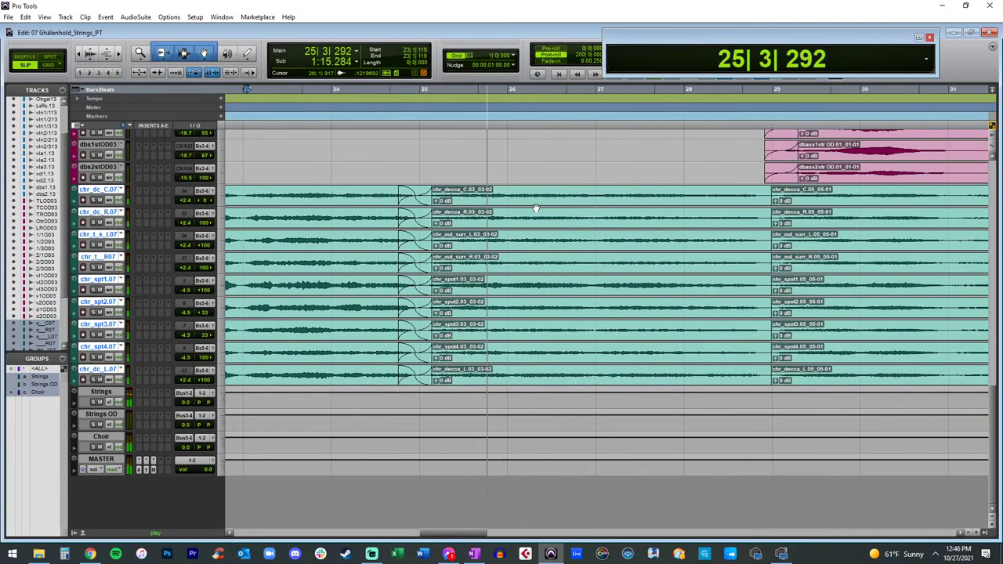
pyautogui.click(478, 202)
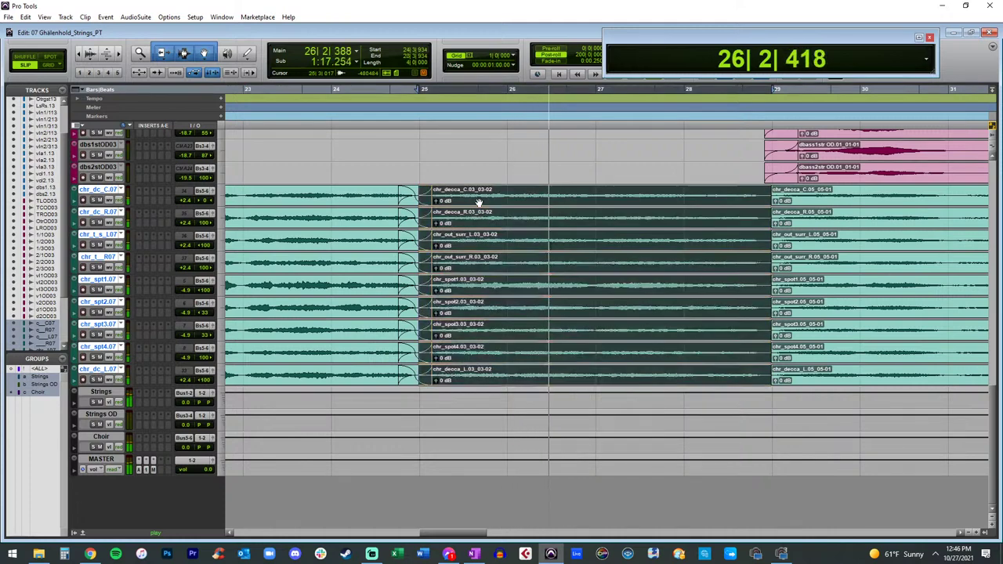
pyautogui.press('super+shift+Up')
pyautogui.press('super+shift+Up')
pyautogui.press('super+shift+Up')
pyautogui.press('super+shift+Up')
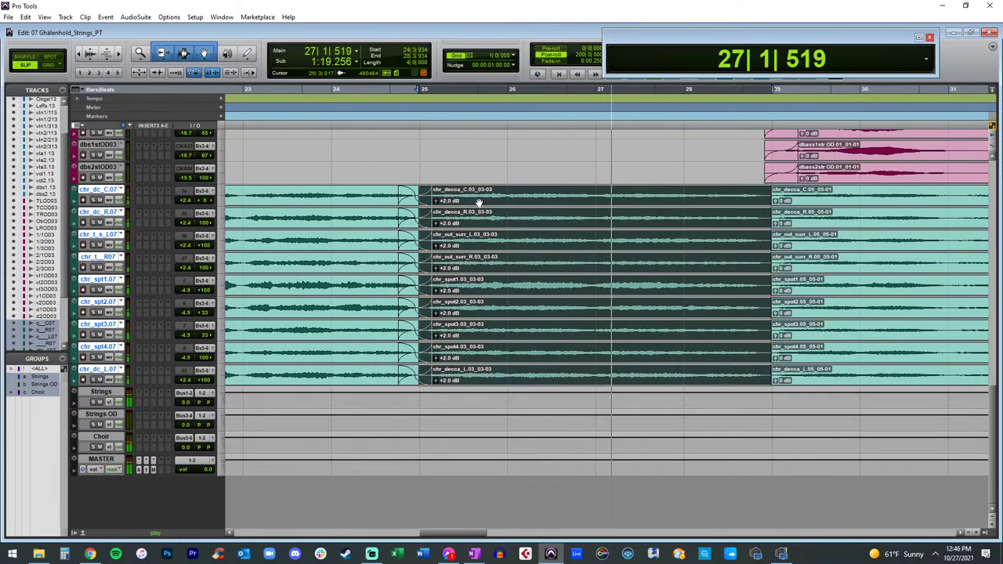
# Step: Crossfade the choir clips across the bar 29 edit, from about 28|3|252 to 29|1|503
pyautogui.hscroll(5, 541, 208)
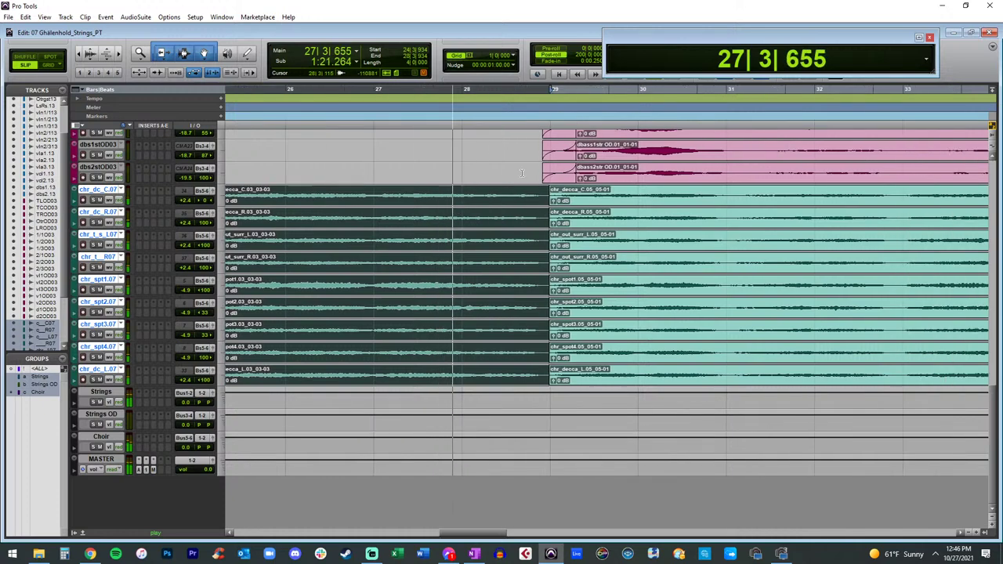
pyautogui.click(527, 188)
pyautogui.moveTo(529, 189); pyautogui.dragTo(566, 190)
pyautogui.press('f')
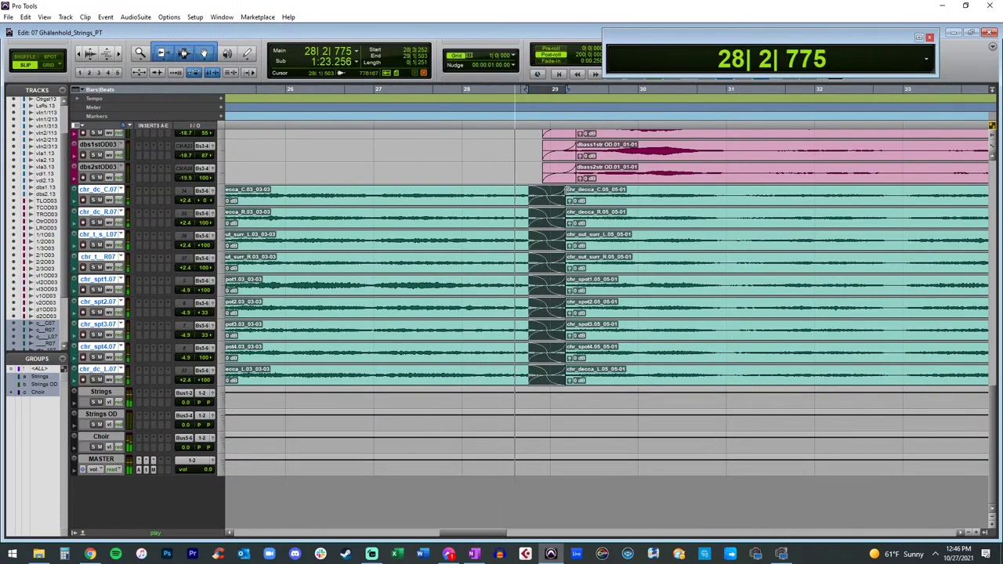
pyautogui.click(504, 180)
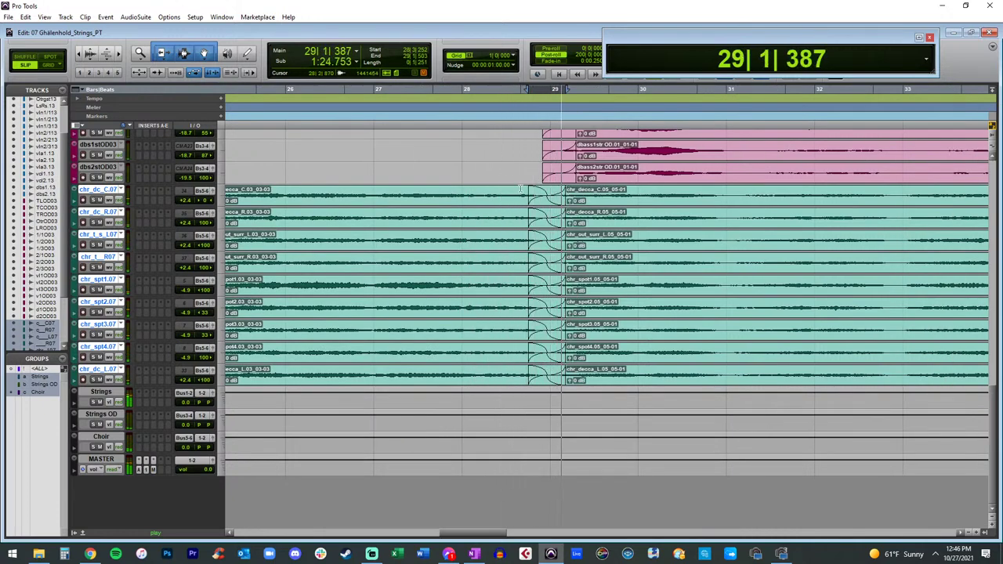
# Step: Raise the clip gain of the choir clips that follow the bar 29 crossfade to +3.0 dB
pyautogui.hscroll(3, 521, 189)
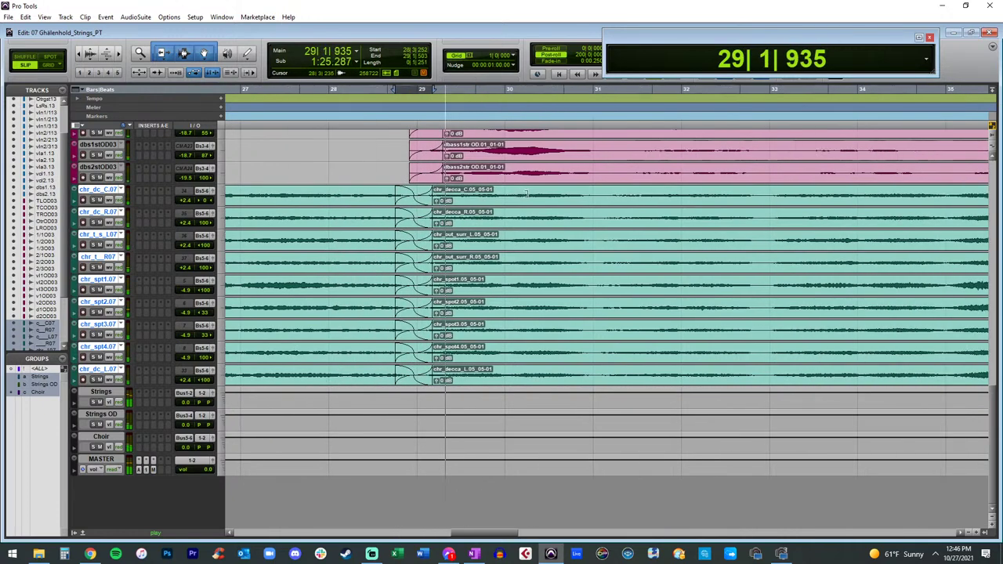
pyautogui.hscroll(2, 510, 206)
pyautogui.press('r')
pyautogui.press('r')
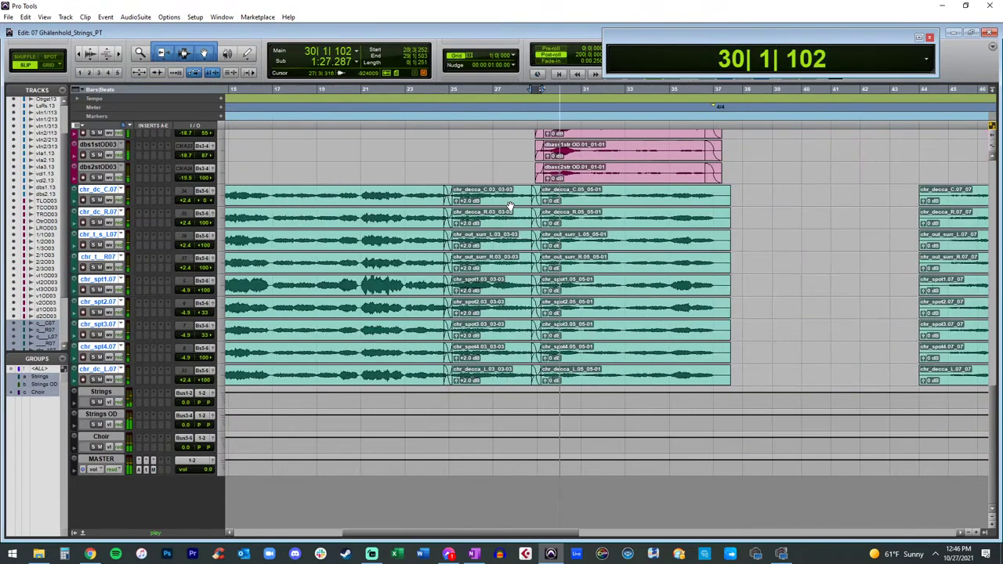
pyautogui.click(592, 205)
pyautogui.press('shift+super+Up')
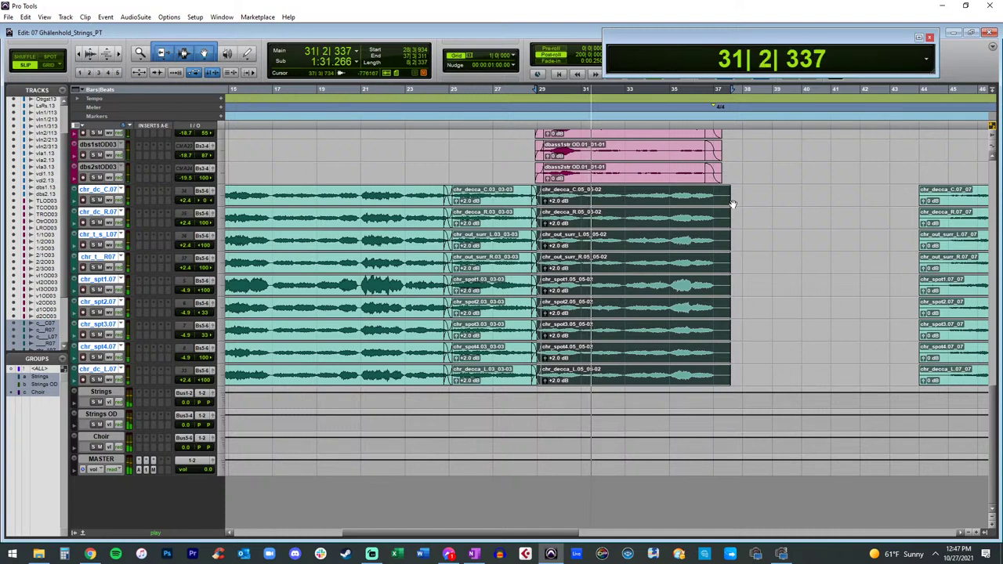
pyautogui.press('shift+super+Up')
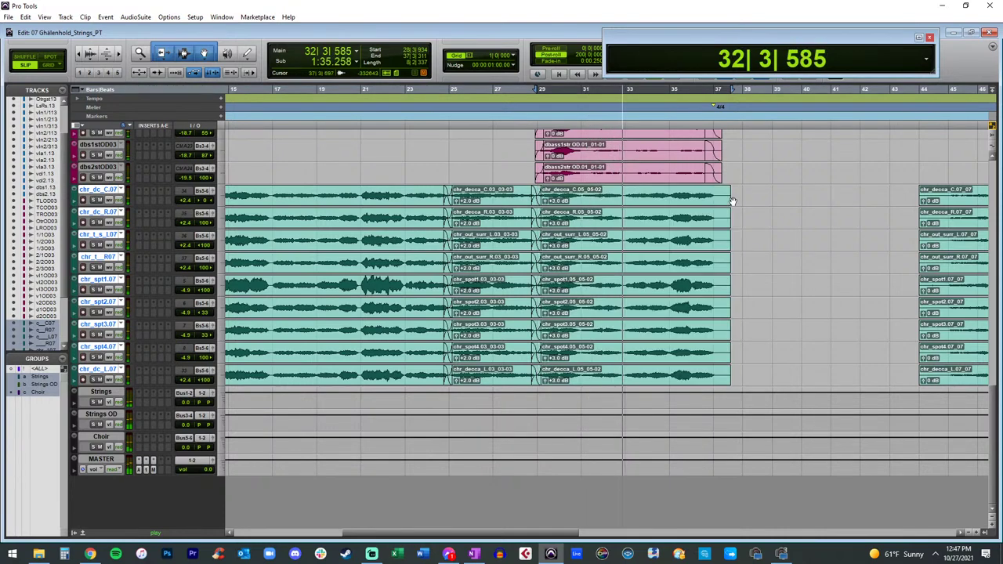
# Step: Trim the ends of these choir clips to about 37|1|811 and add a fade-out there
pyautogui.moveTo(733, 194); pyautogui.dragTo(715, 198)
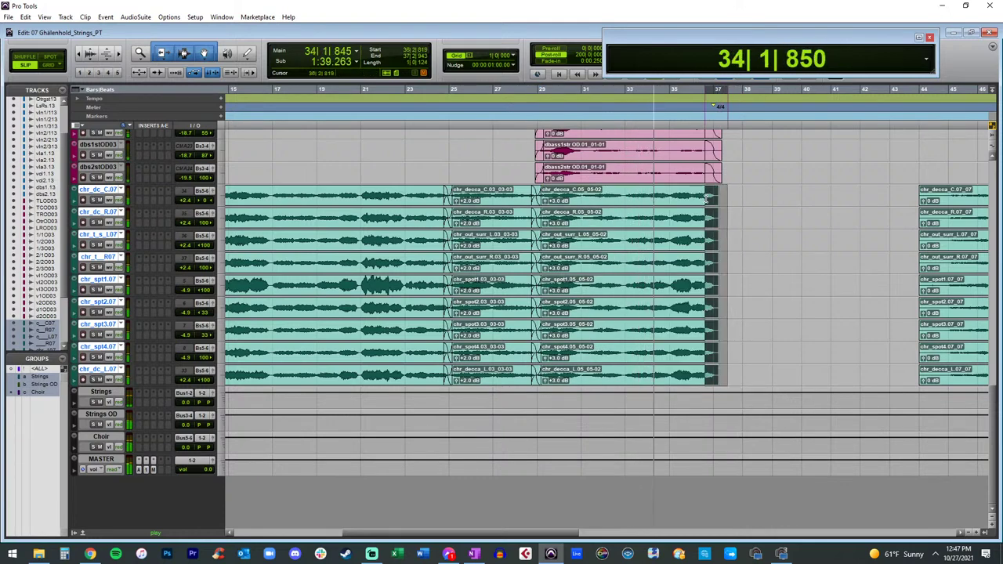
pyautogui.click(721, 198)
pyautogui.press('t')
pyautogui.press('t')
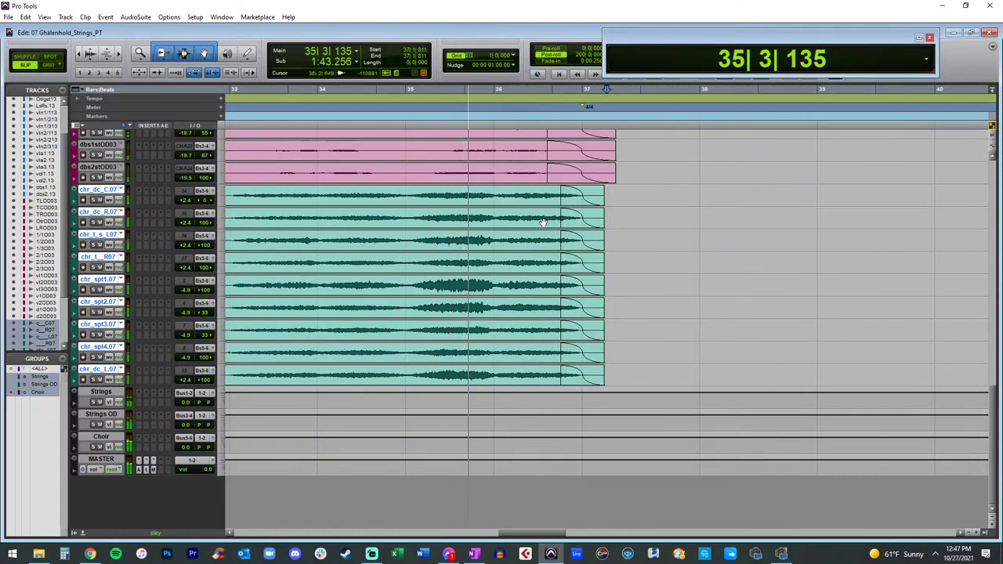
# Step: Listen through the choir's fade-out at bar 37 alongside the strings and stop playback
pyautogui.hotkey('ctrl', '[')
pyautogui.press('r')
pyautogui.press('r')
pyautogui.press('t')
pyautogui.press('t')
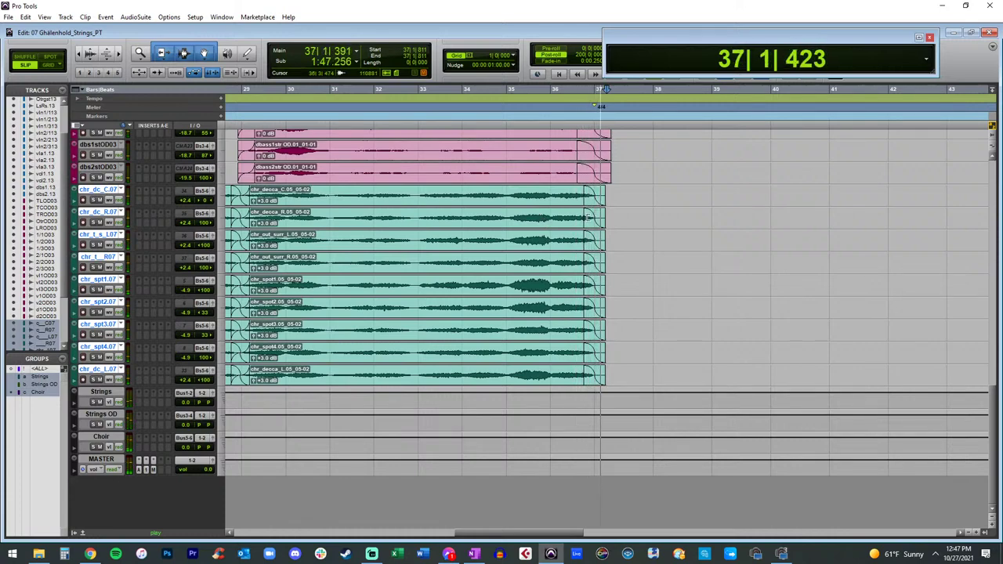
pyautogui.hscroll(3, 586, 219)
pyautogui.scroll(2, 586, 220)
pyautogui.scroll(-5, 586, 219)
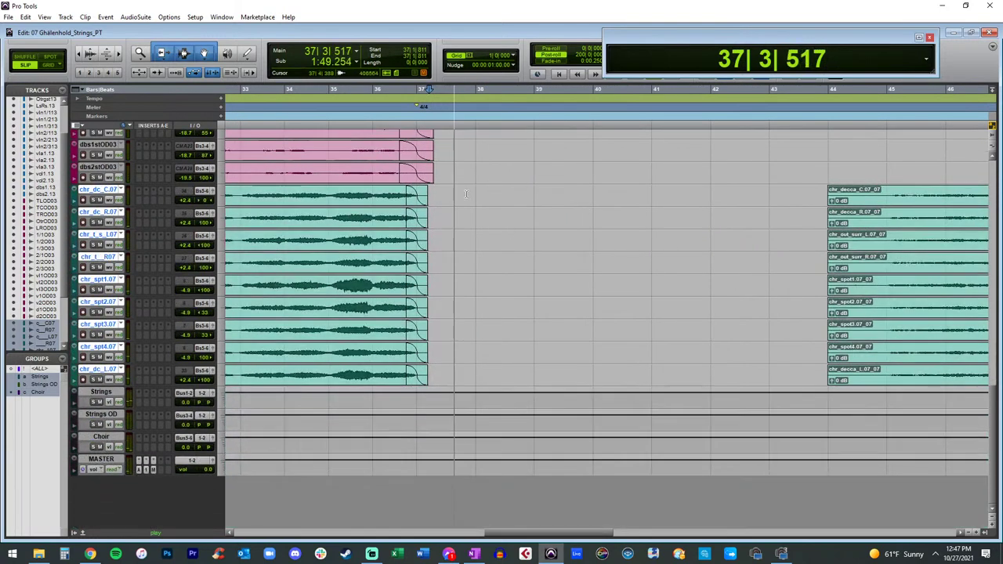
pyautogui.press('space')
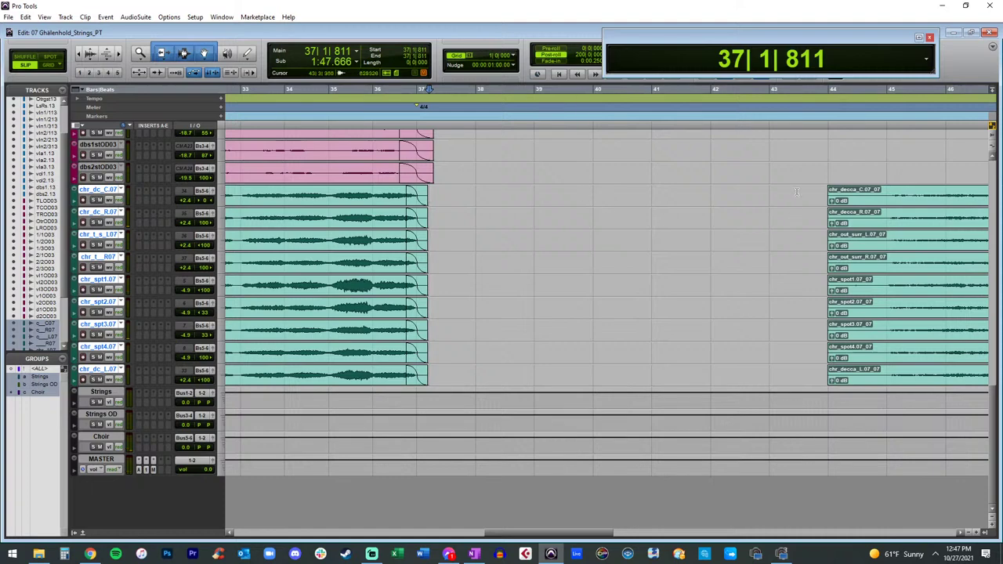
# Step: Trim the start of the last choir clips to about 44|4|644, add a fade-in, and play from about 44|3|273
pyautogui.press('space')
pyautogui.hscroll(7, 831, 200)
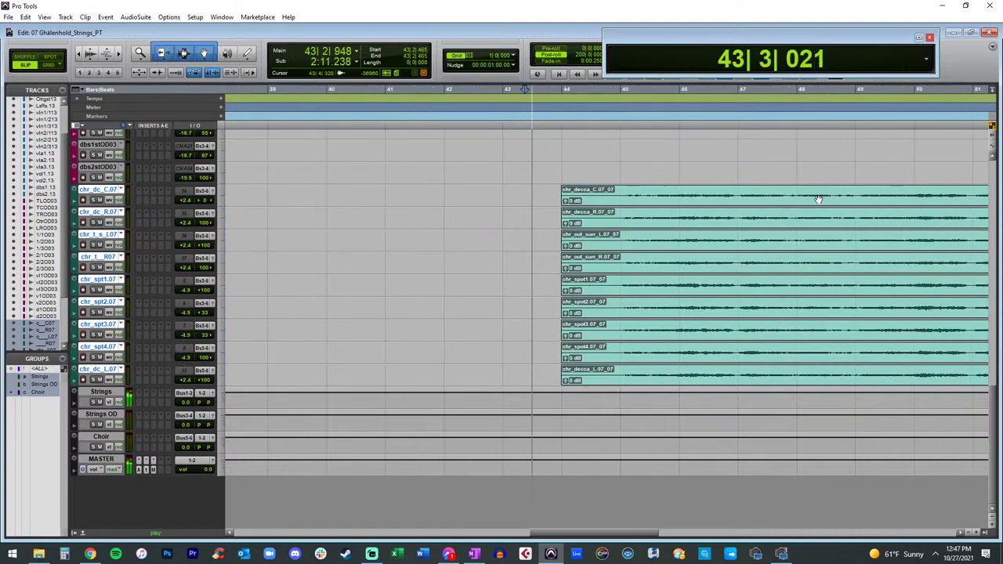
pyautogui.moveTo(479, 190); pyautogui.dragTo(508, 193)
pyautogui.click(462, 191)
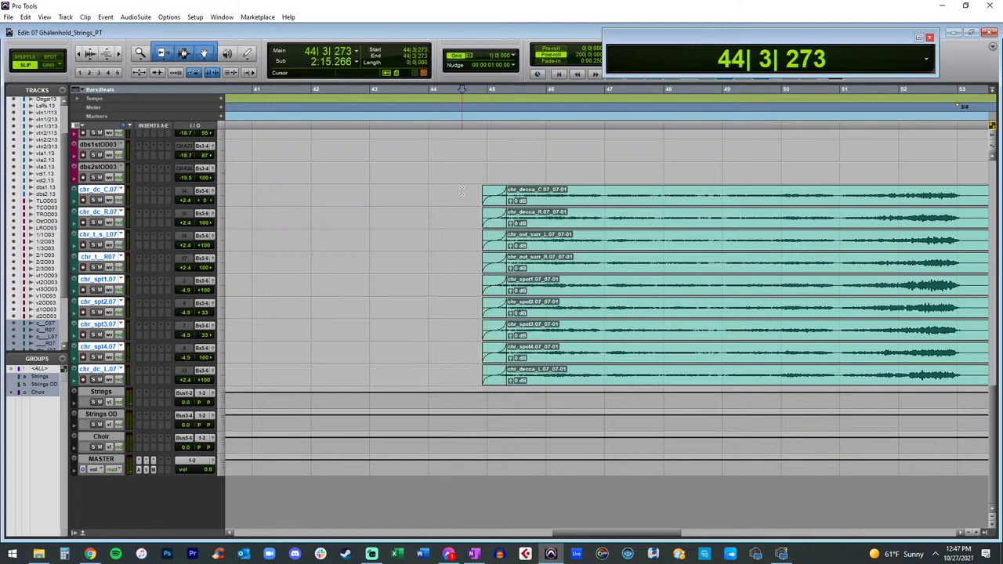
pyautogui.press('space')
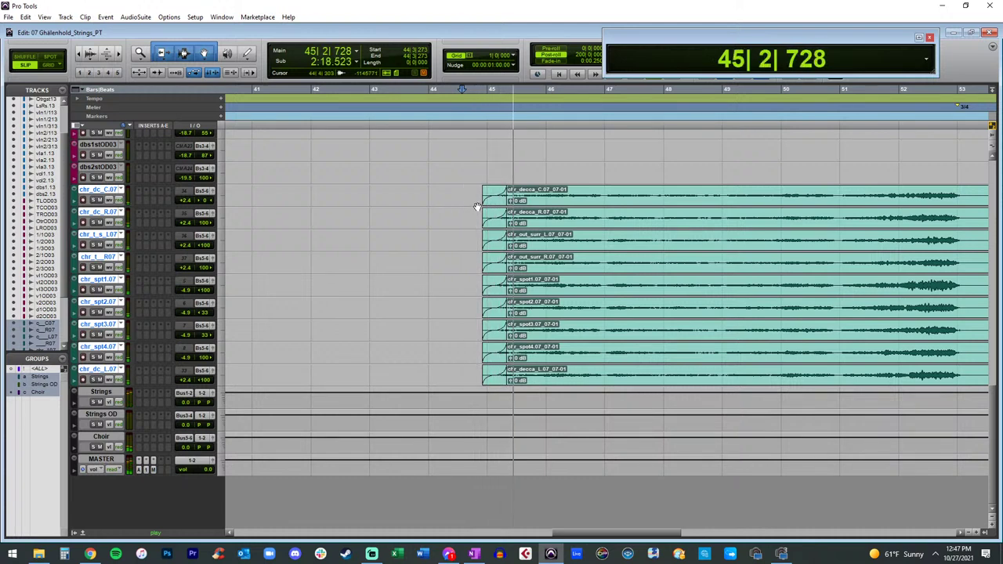
# Step: Stop playback, raise the last choir clips' gain to +2.0 dB, and play their entry again
pyautogui.press('space')
pyautogui.click(520, 201)
pyautogui.press('super+shift+Up')
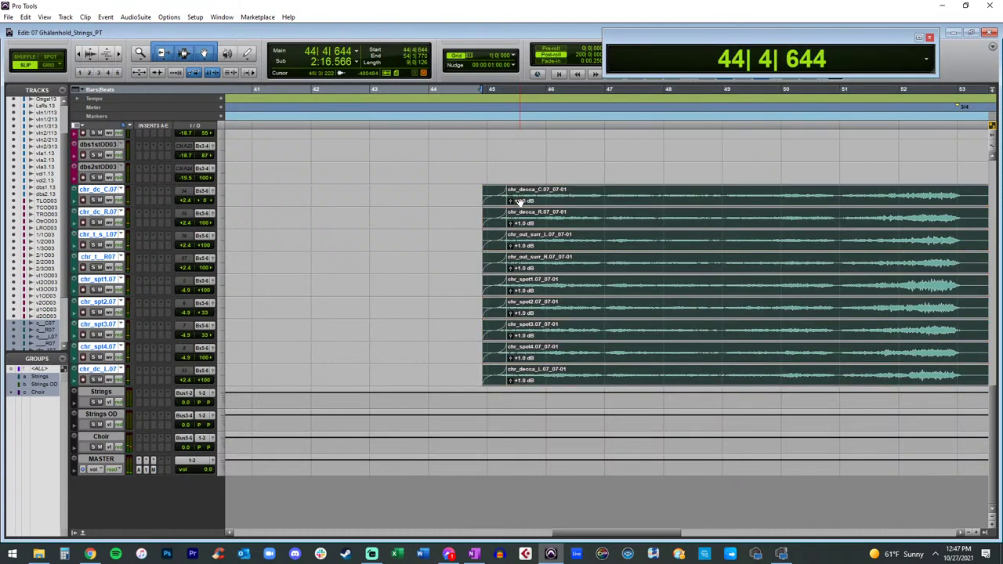
pyautogui.click(468, 188)
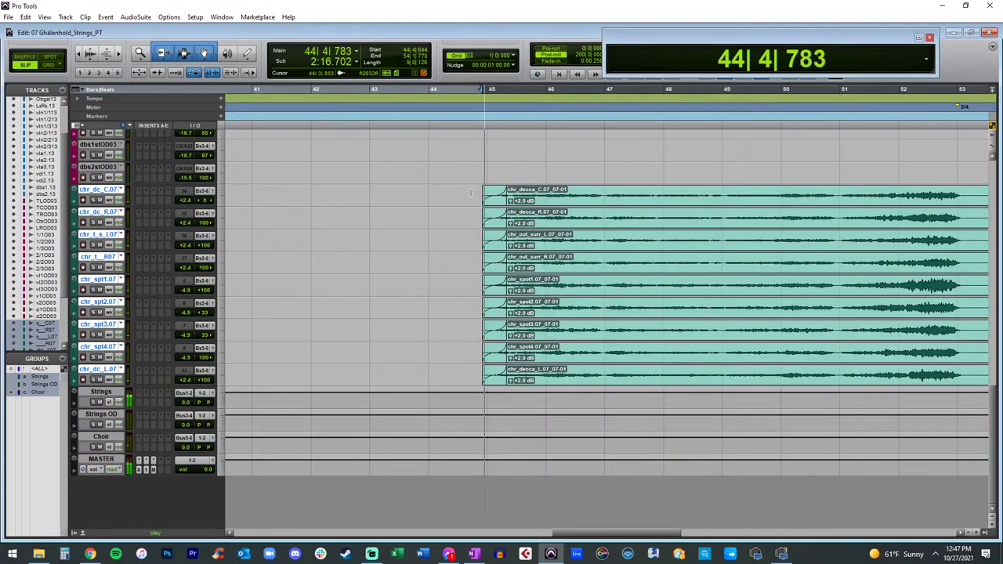
# Step: Shorten the fade-in on the last choir clips and raise their clip gain to +3.5 dB
pyautogui.moveTo(502, 199); pyautogui.dragTo(489, 200)
pyautogui.click(507, 201)
pyautogui.press('super+shift+Up')
pyautogui.press('super+shift+Up')
pyautogui.press('super+shift+Up')
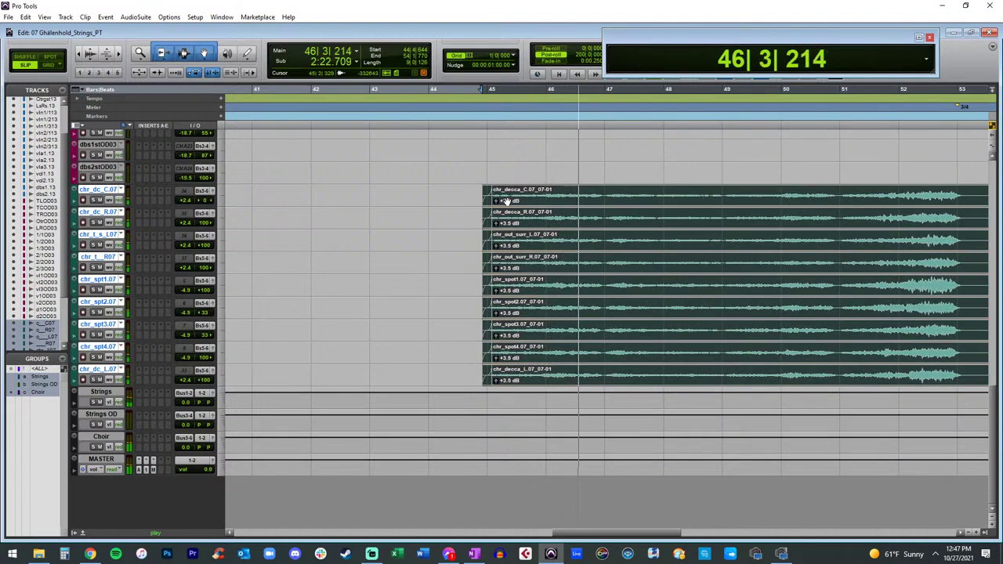
# Step: Keep listening to the last choir section and raise its clip gain further to +5.5 dB
pyautogui.scroll(6, 508, 202)
pyautogui.scroll(-6, 507, 202)
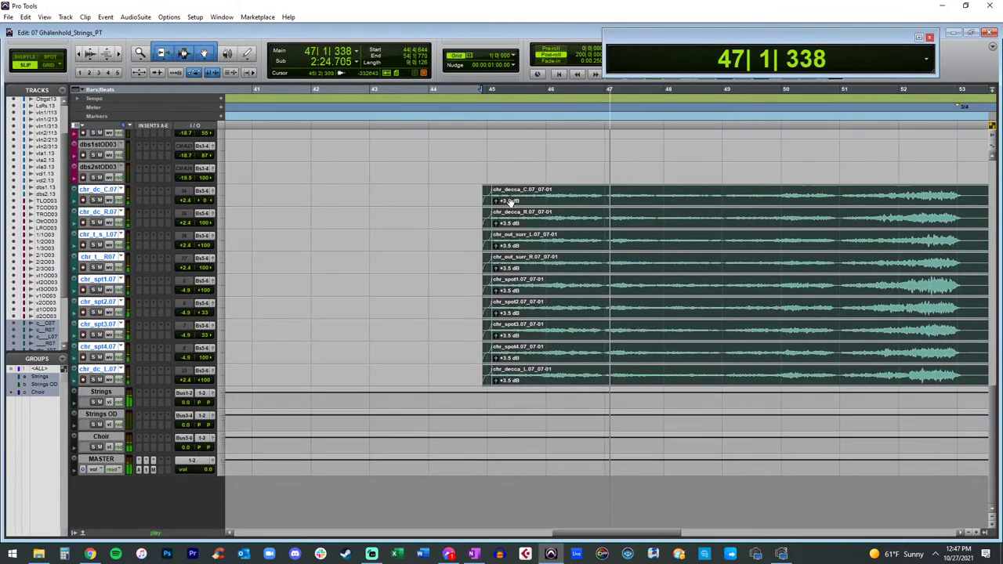
pyautogui.hscroll(6, 531, 211)
pyautogui.hscroll(-2, 531, 211)
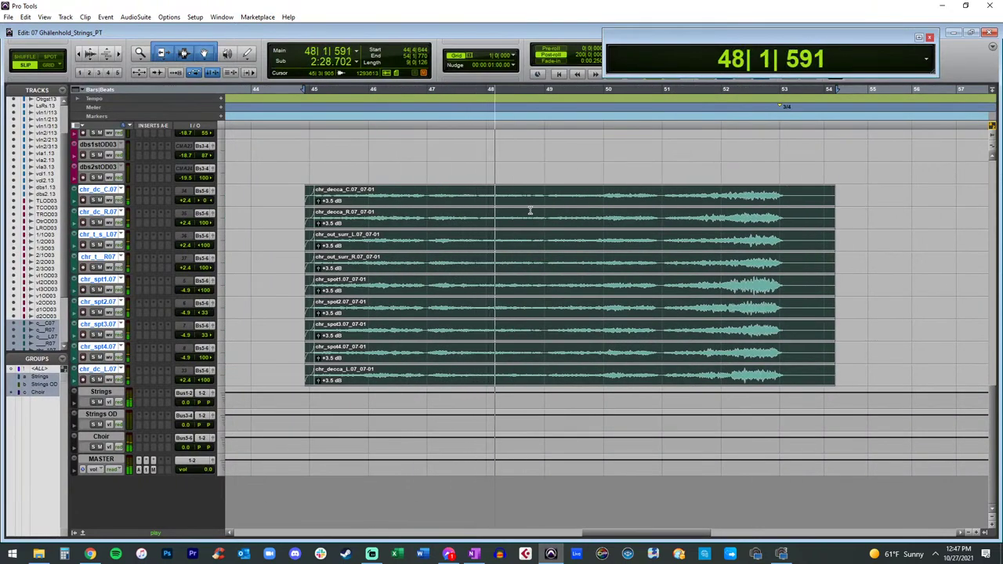
pyautogui.click(470, 197)
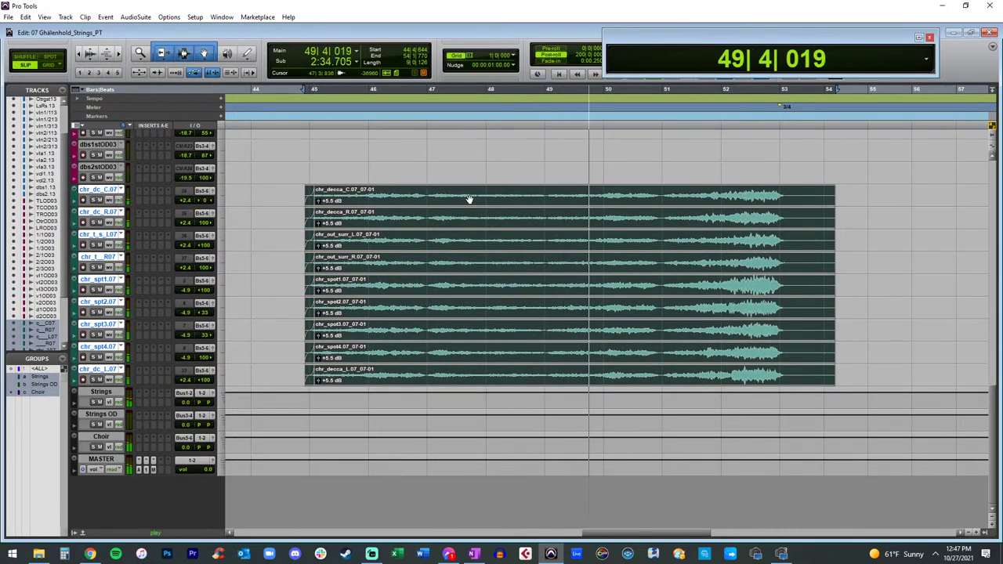
pyautogui.hscroll(1, 477, 202)
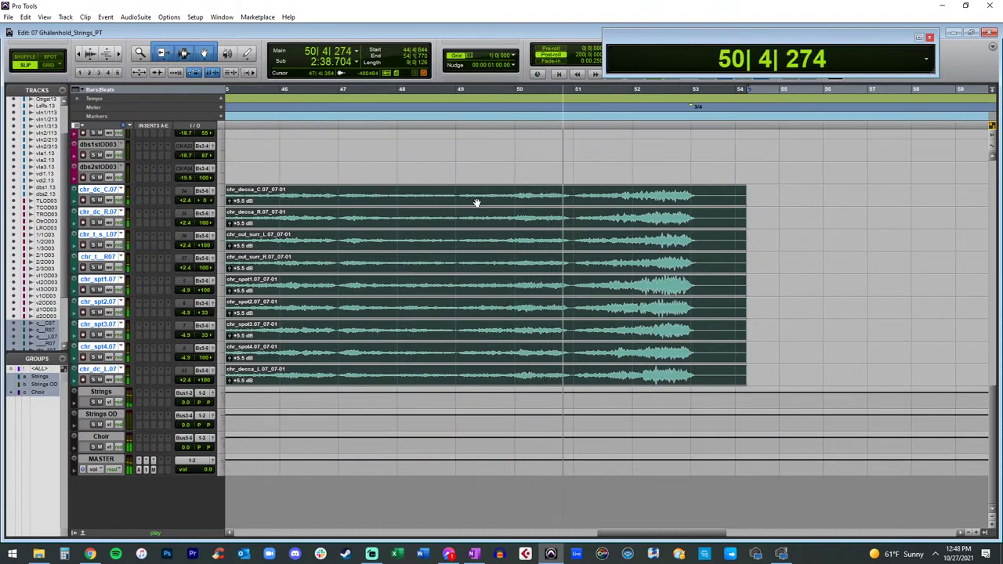
# Step: Trim the end of the last choir clips to about 53|2|397 and add a fade-out over their final half bar
pyautogui.hscroll(1, 477, 203)
pyautogui.moveTo(708, 199); pyautogui.dragTo(644, 196)
pyautogui.press('Delete')
pyautogui.press('f')
pyautogui.click(675, 188)
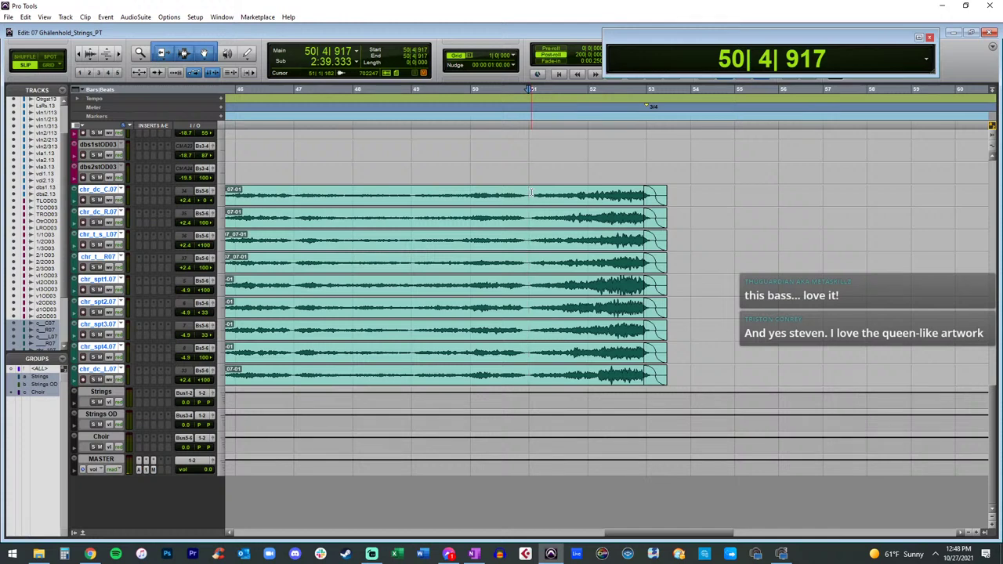
# Step: Split the last choir clips at 50|4|917 with the end part at +3.0 dB clip gain, and crossfade the split
pyautogui.hotkey('ctrl', 'e')
pyautogui.click(572, 202)
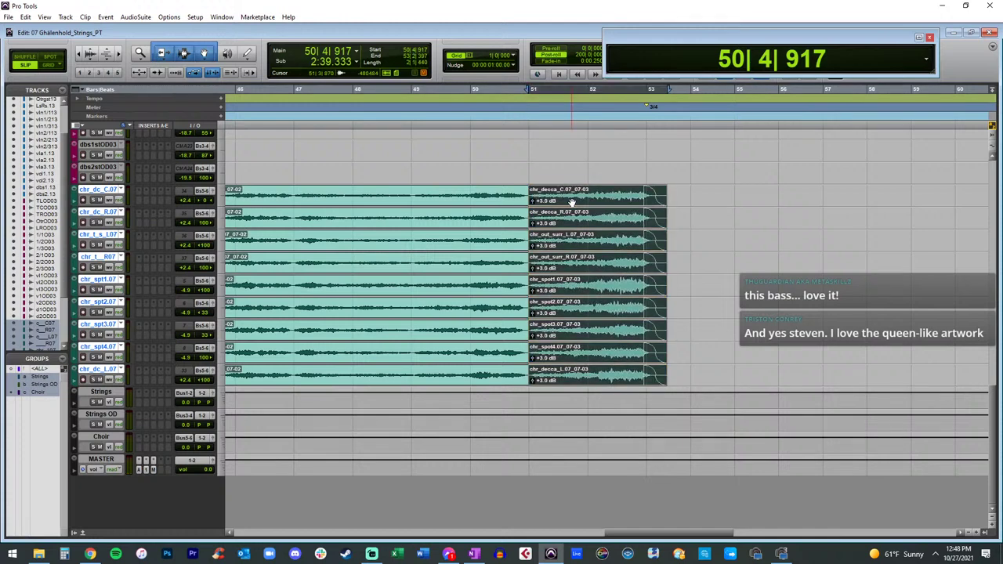
pyautogui.moveTo(514, 194); pyautogui.dragTo(537, 193)
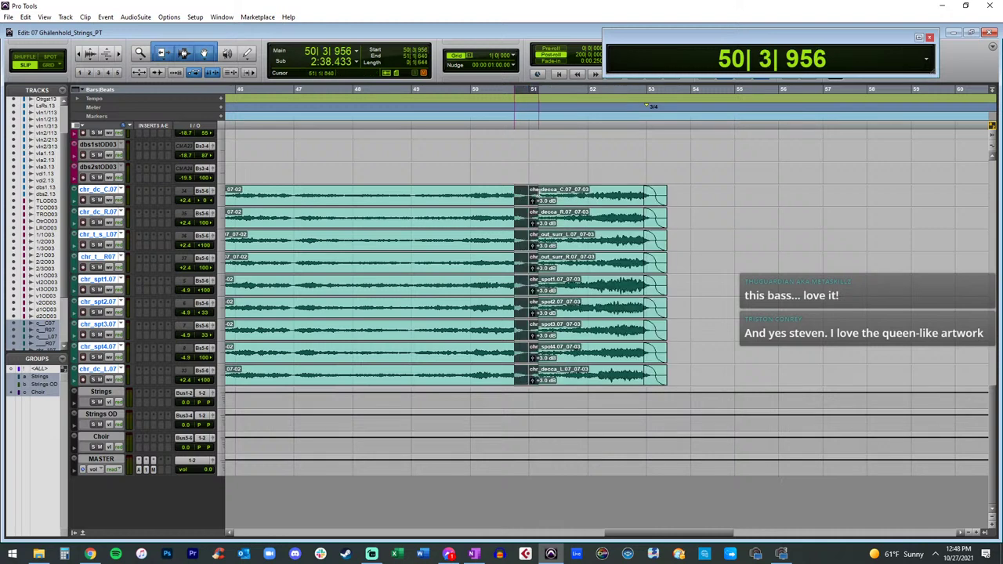
pyautogui.press('f')
# Step: Play across the new crossfade from 50|1|111 and raise the end choir clips' gain to +3.5 dB
pyautogui.click(473, 195)
pyautogui.press('space')
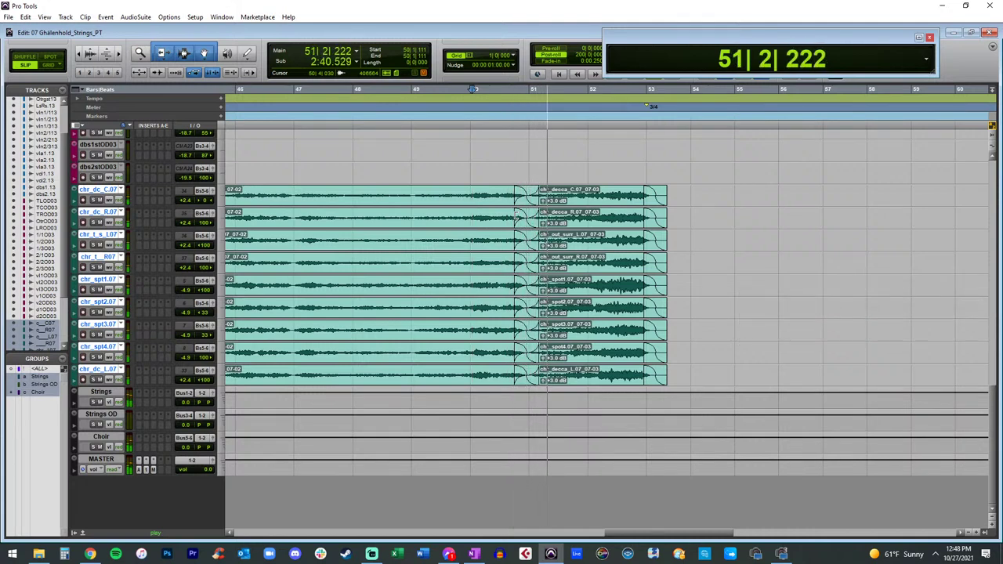
pyautogui.hscroll(2, 514, 214)
pyautogui.click(508, 204)
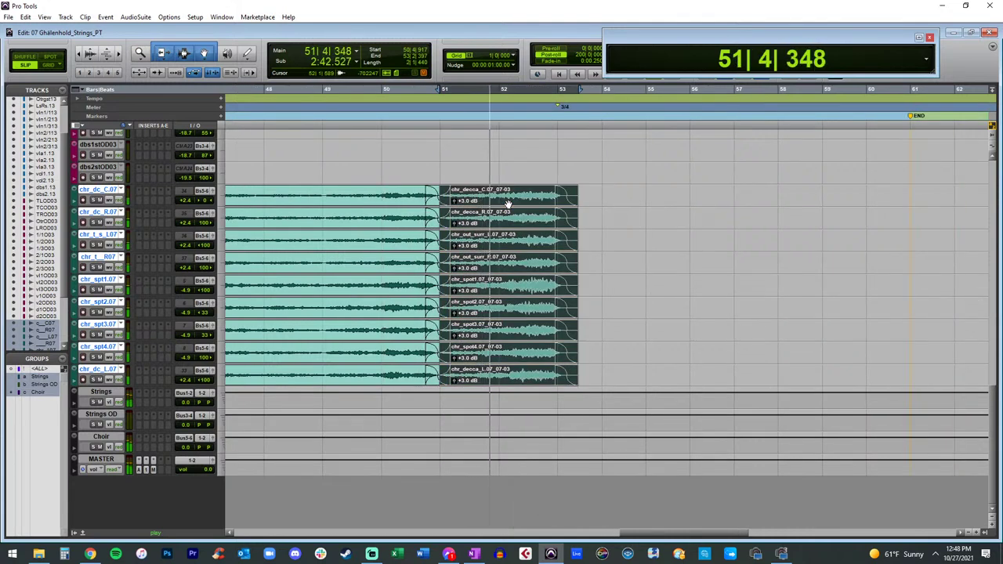
pyautogui.click(527, 167)
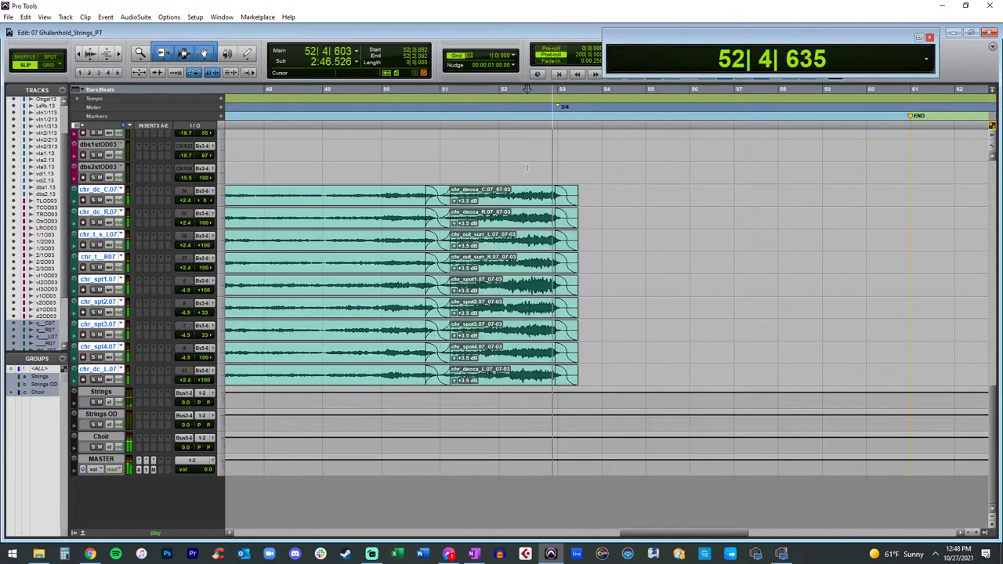
# Step: Shift the final string clips slightly later and play the transition into them from 52|2|785
pyautogui.scroll(10, 541, 170)
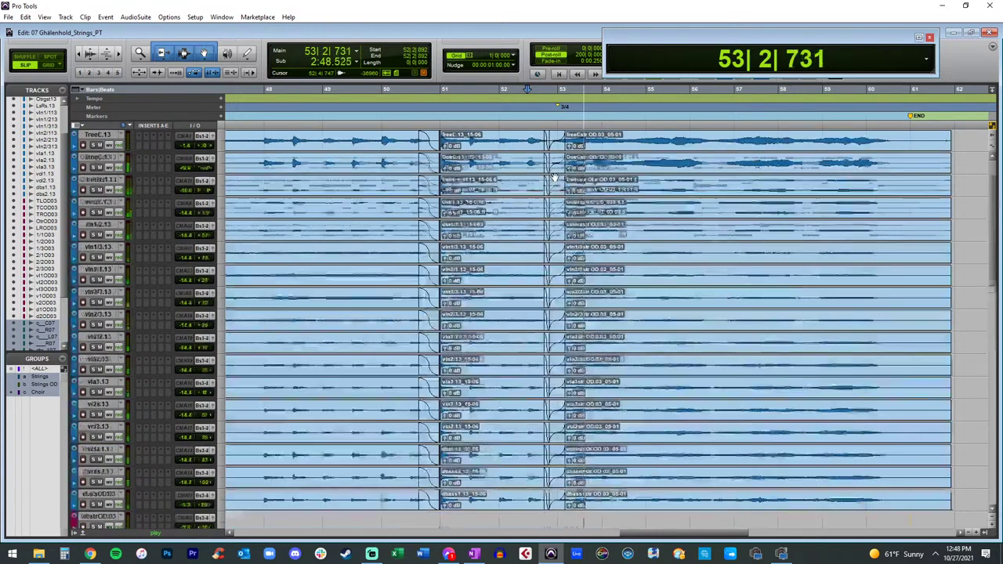
pyautogui.press('space')
pyautogui.click(585, 149)
pyautogui.press('t')
pyautogui.press('t')
pyautogui.press('t')
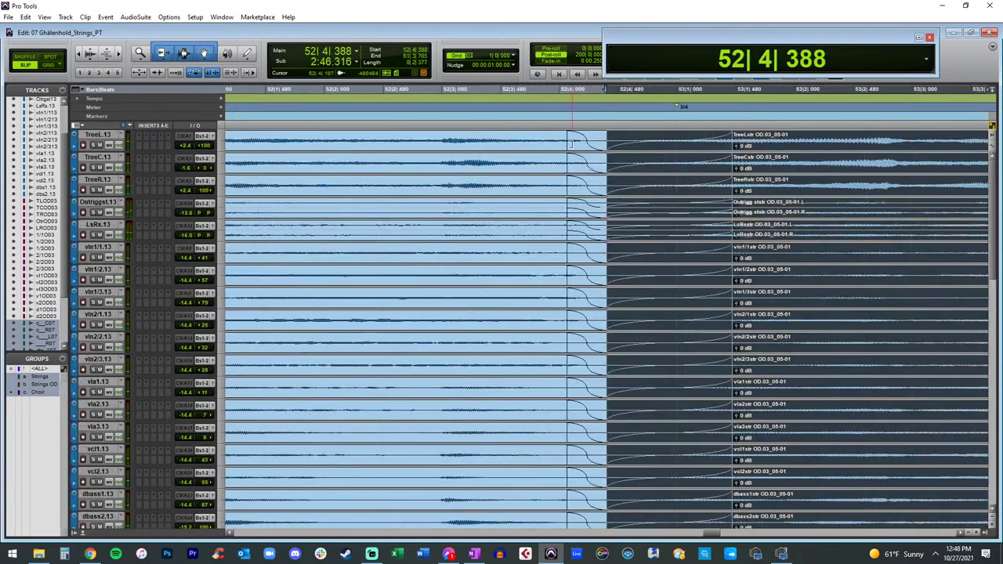
pyautogui.moveTo(754, 146); pyautogui.dragTo(768, 146)
pyautogui.click(422, 141)
pyautogui.press('space')
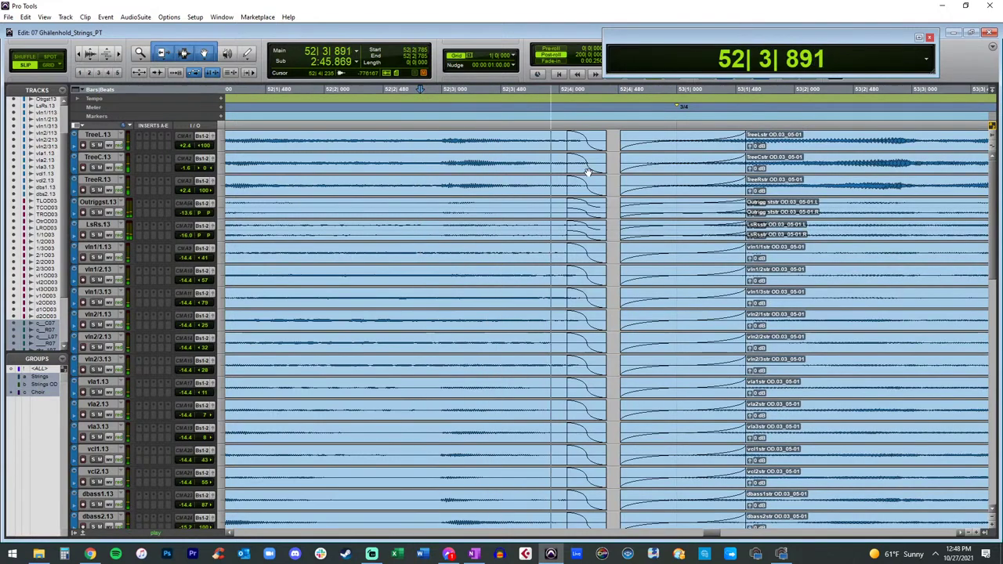
# Step: Shift the final string clips a little later again and play the transition from 52|3|235
pyautogui.moveTo(797, 145); pyautogui.dragTo(815, 145)
pyautogui.click(470, 148)
pyautogui.click(470, 155)
pyautogui.press('space')
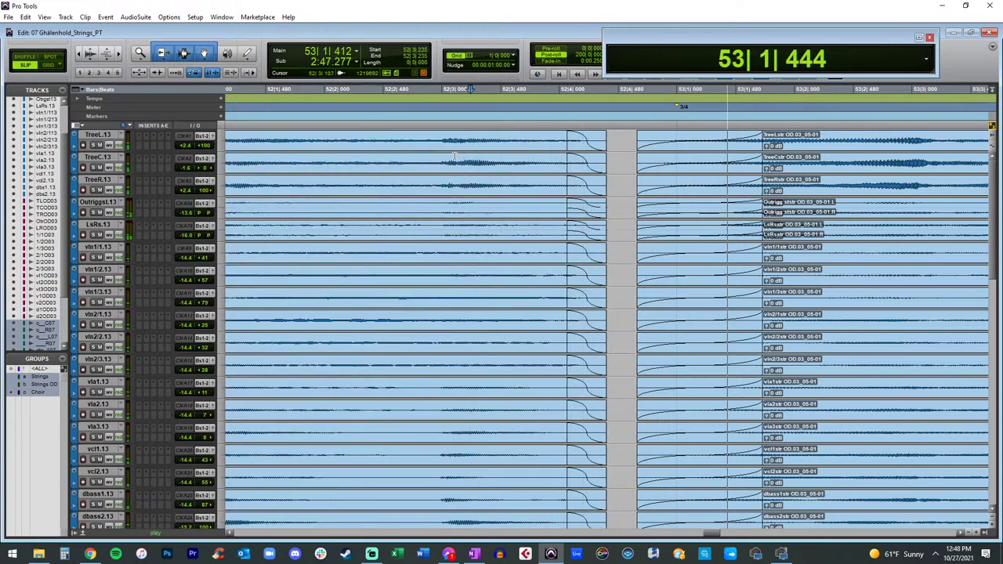
pyautogui.press('r')
pyautogui.press('r')
pyautogui.press('r')
pyautogui.press('r')
pyautogui.press('r')
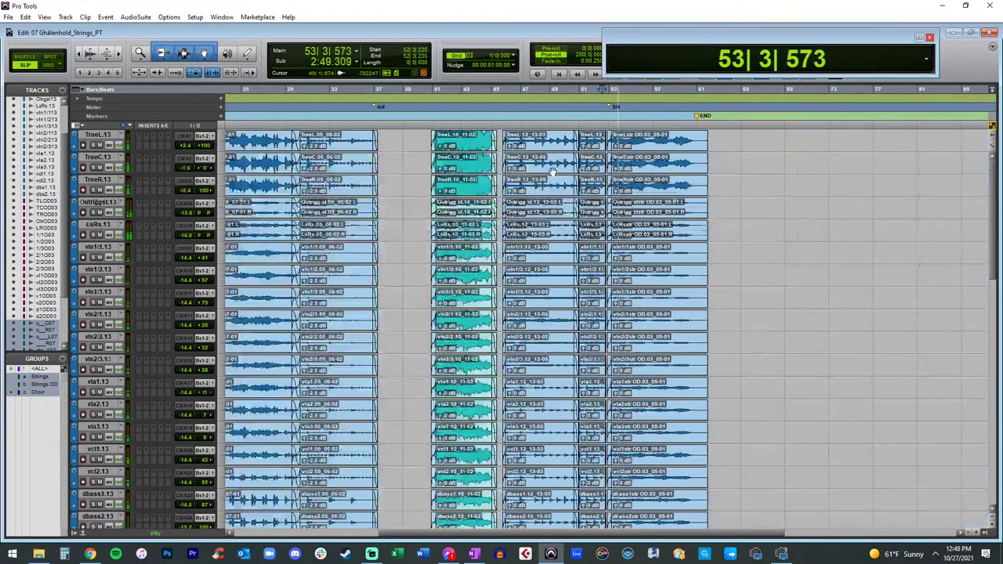
pyautogui.scroll(-3, 679, 419)
pyautogui.press('space')
# Step: Play the end of the last choir clips from 52|2|209 to check their fade-out against the strings
pyautogui.press('t')
pyautogui.scroll(-7, 690, 439)
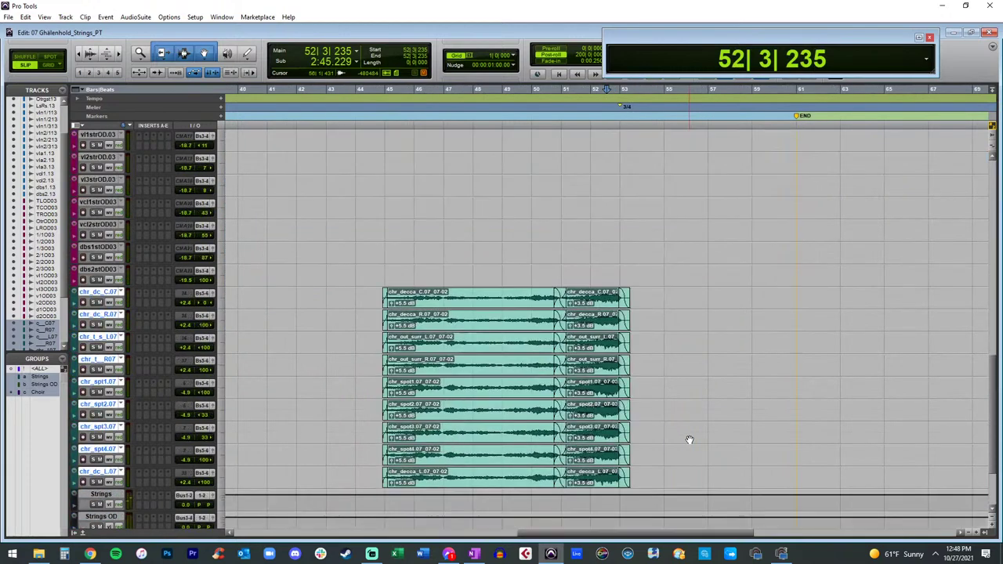
pyautogui.scroll(-4, 690, 440)
pyautogui.click(602, 199)
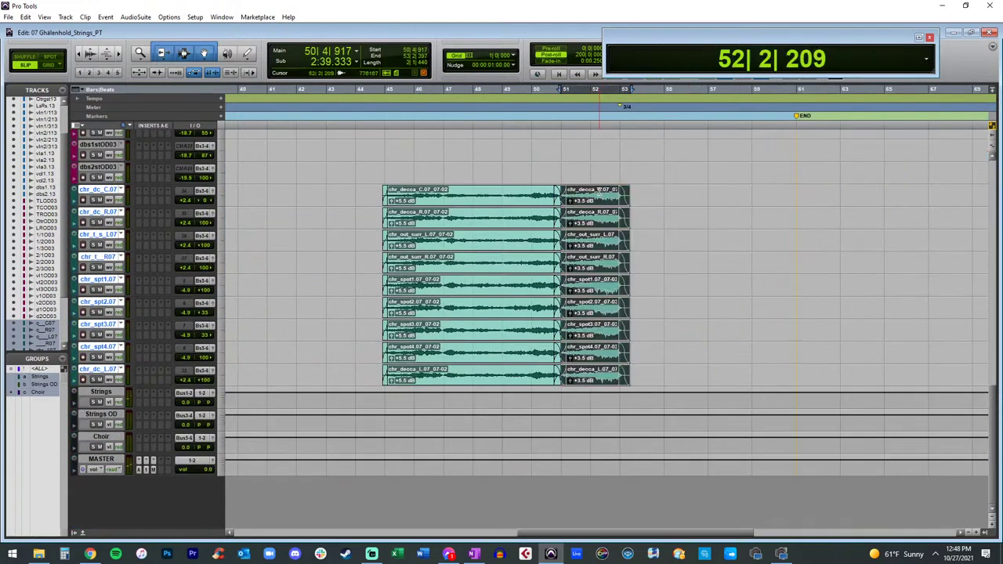
pyautogui.press('t')
pyautogui.press('space')
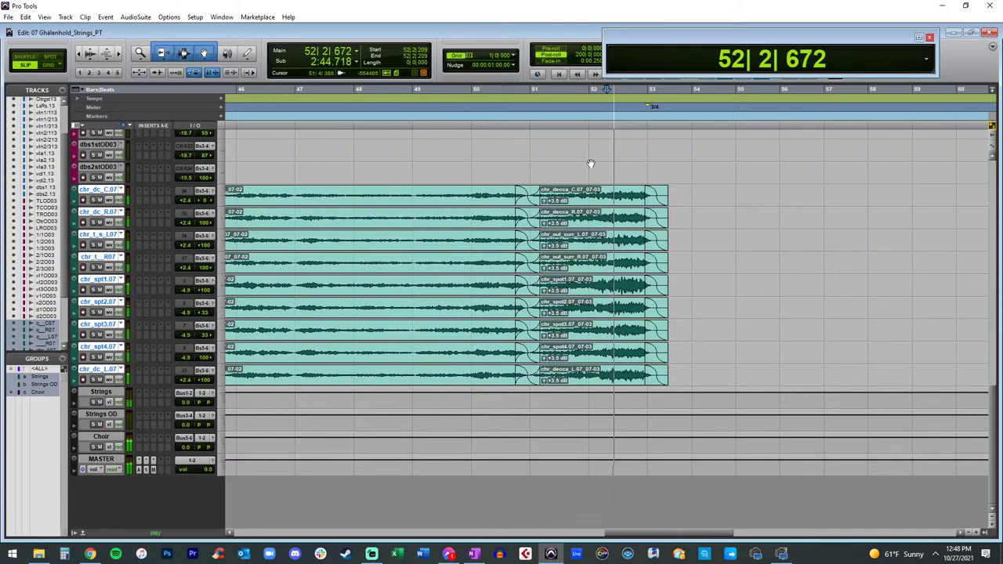
pyautogui.hscroll(3, 584, 248)
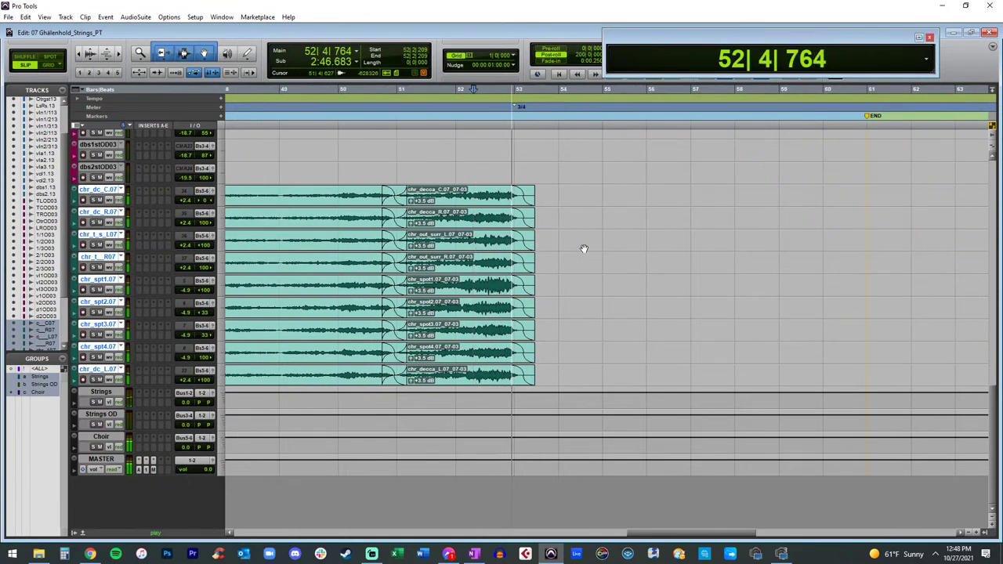
pyautogui.press('r')
pyautogui.press('r')
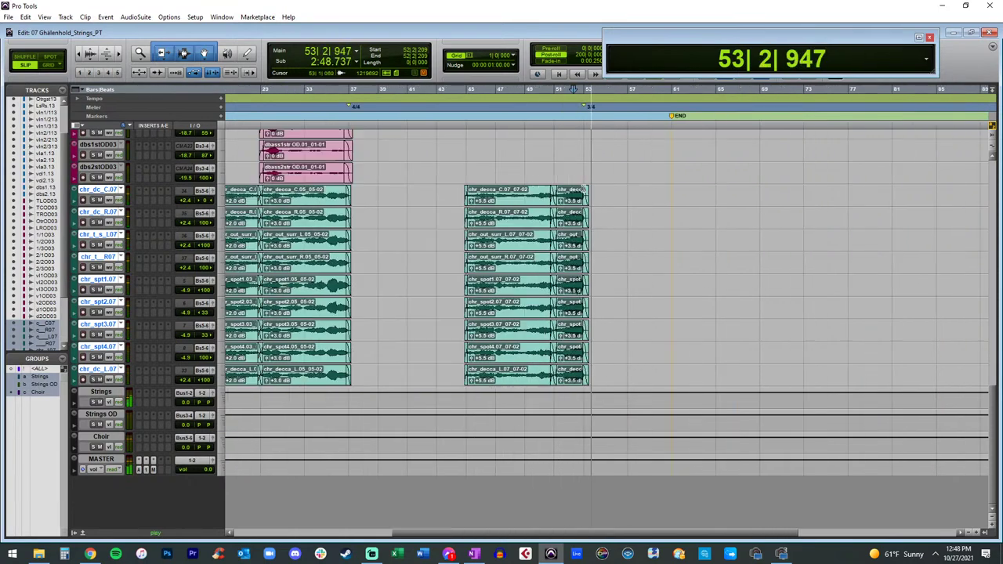
# Step: Trim the final string clips to end just before the END marker and add a fade-out starting at 60|2|051
pyautogui.scroll(10, 584, 188)
pyautogui.press('t')
pyautogui.press('t')
pyautogui.press('t')
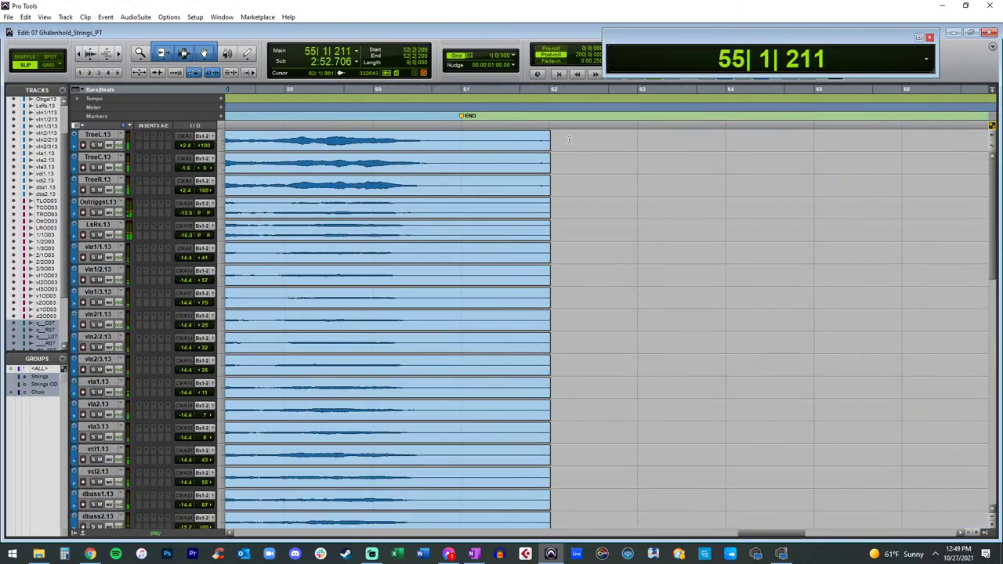
pyautogui.moveTo(570, 140); pyautogui.dragTo(405, 144)
pyautogui.press('Delete')
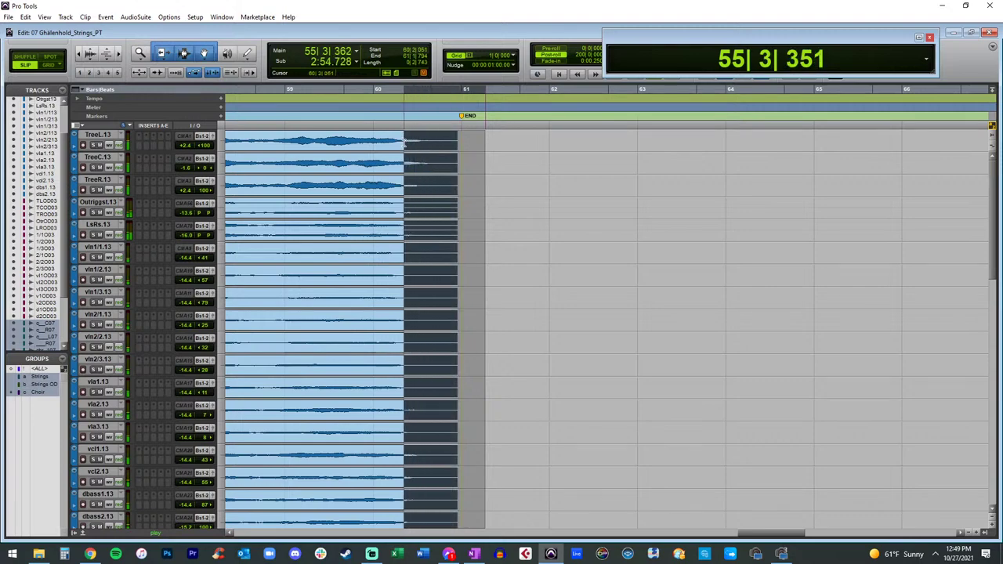
pyautogui.press('ctrl+super+f')
pyautogui.press('r')
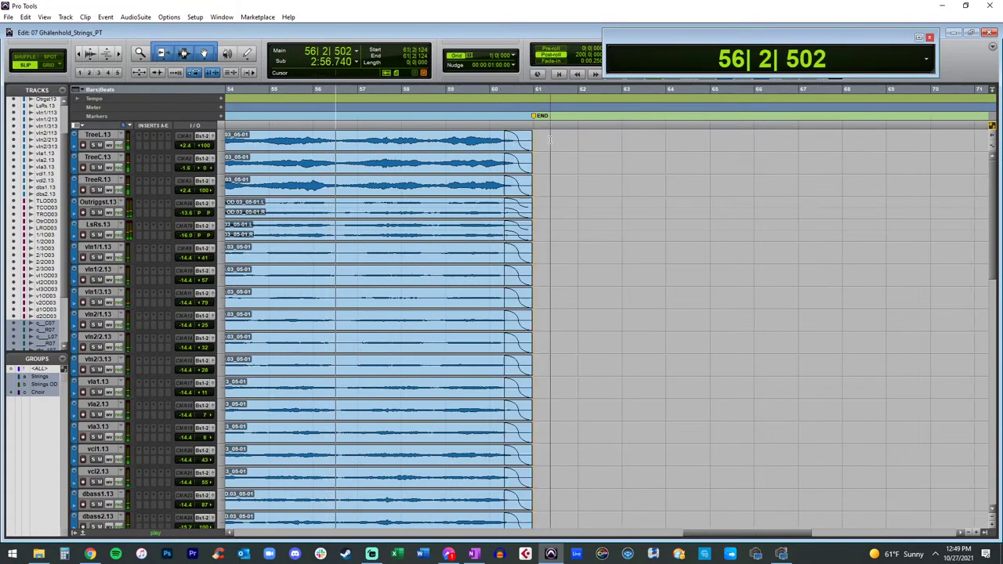
pyautogui.hotkey('ctrl', 'z')
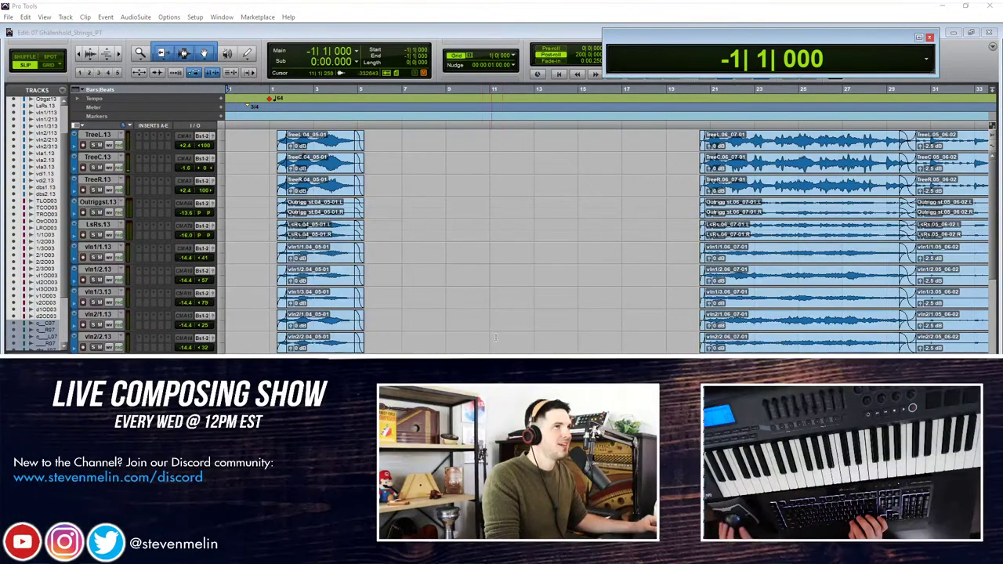
# Step: Play the opening choir entry from 4|2|751 to judge its sound, and stop playback
pyautogui.scroll(-10, 308, 286)
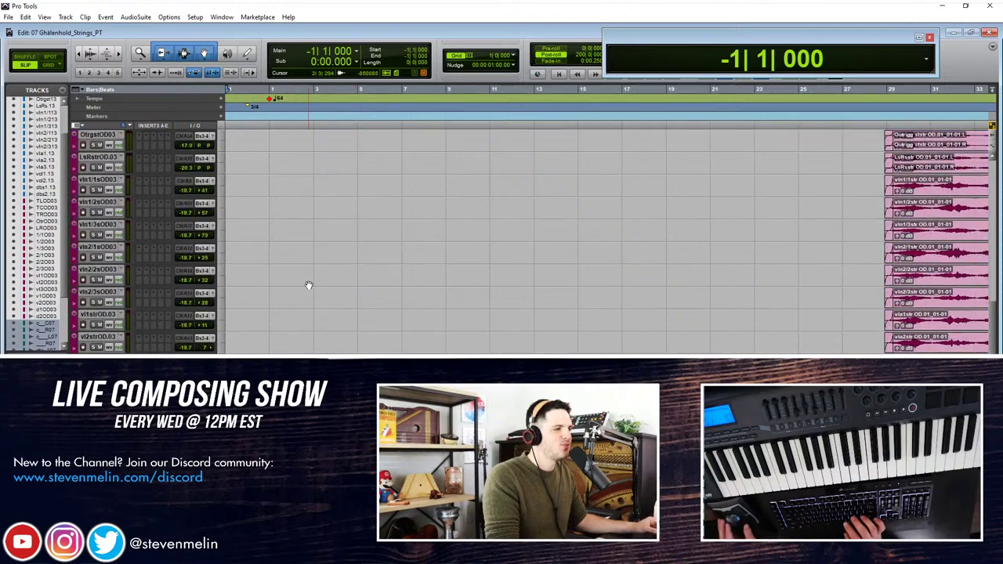
pyautogui.press('space')
pyautogui.press('space')
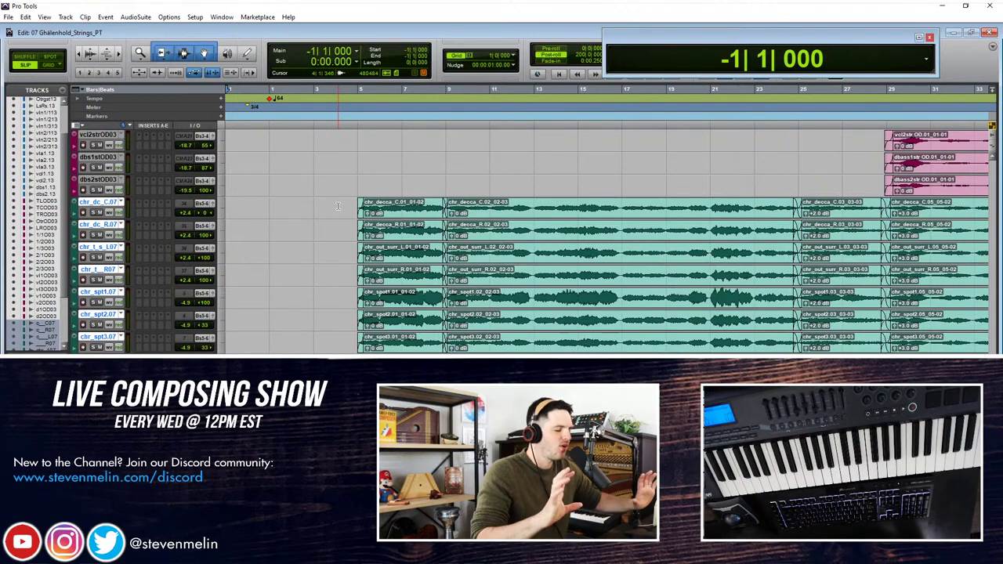
pyautogui.click(349, 203)
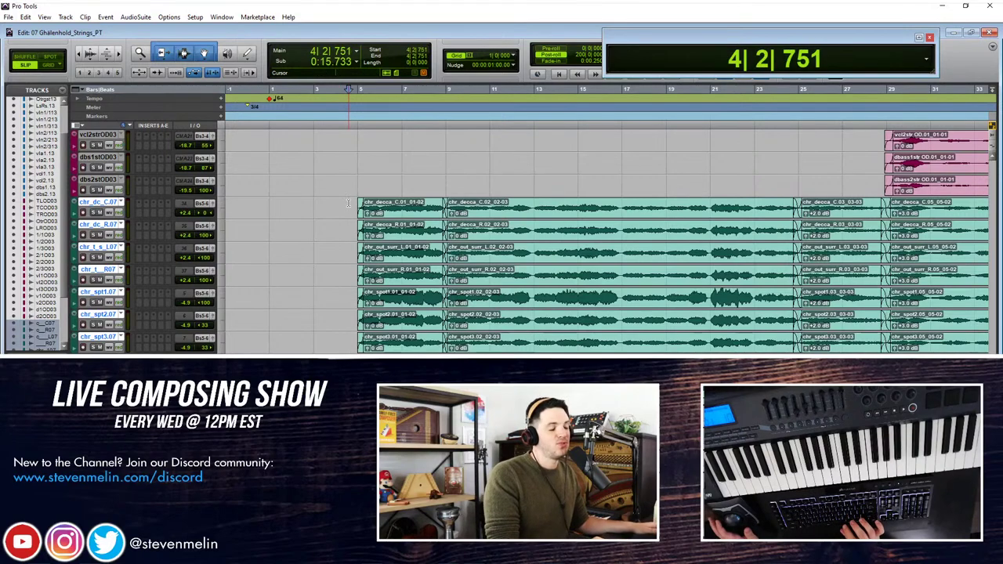
pyautogui.press('space')
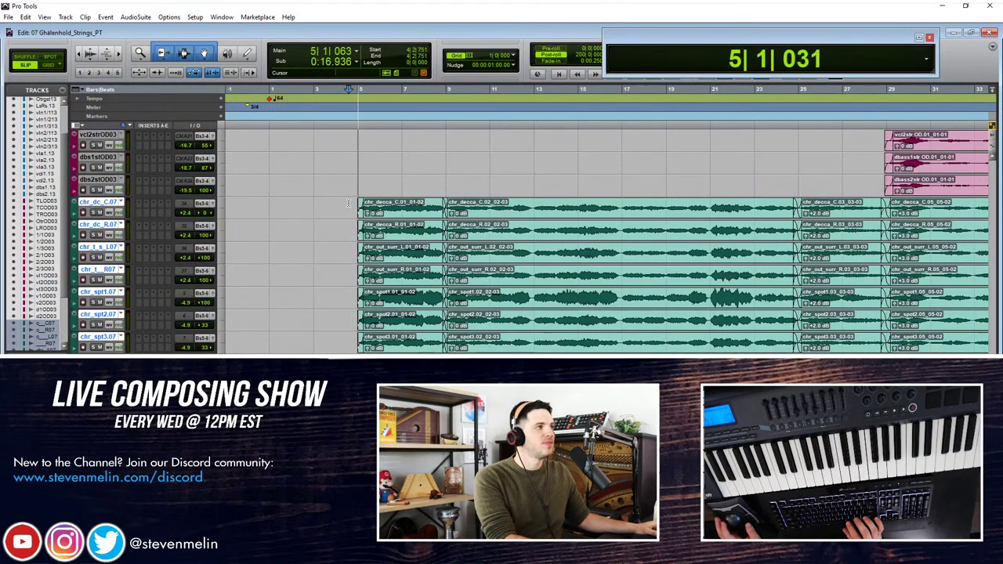
pyautogui.scroll(-1, 343, 205)
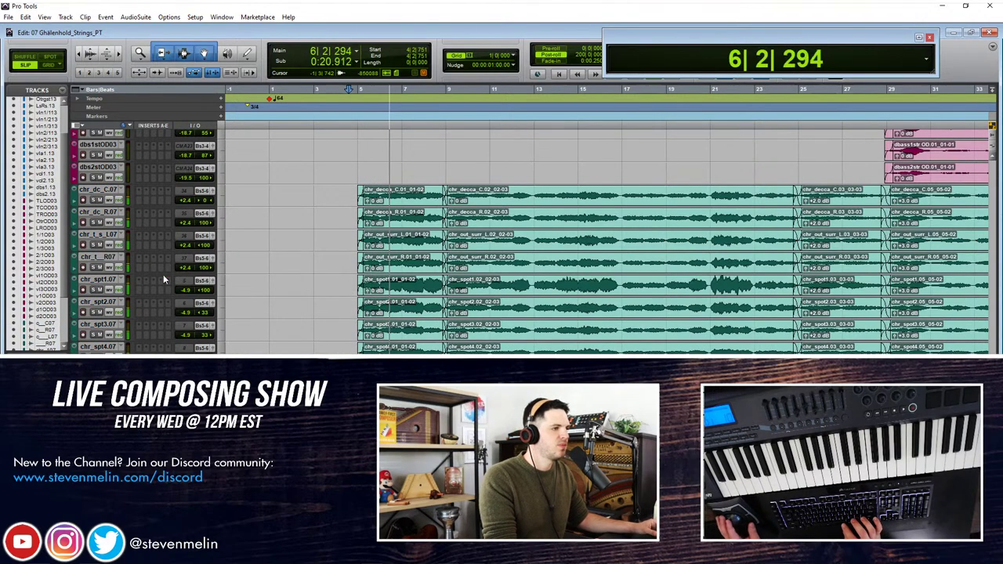
pyautogui.press('space')
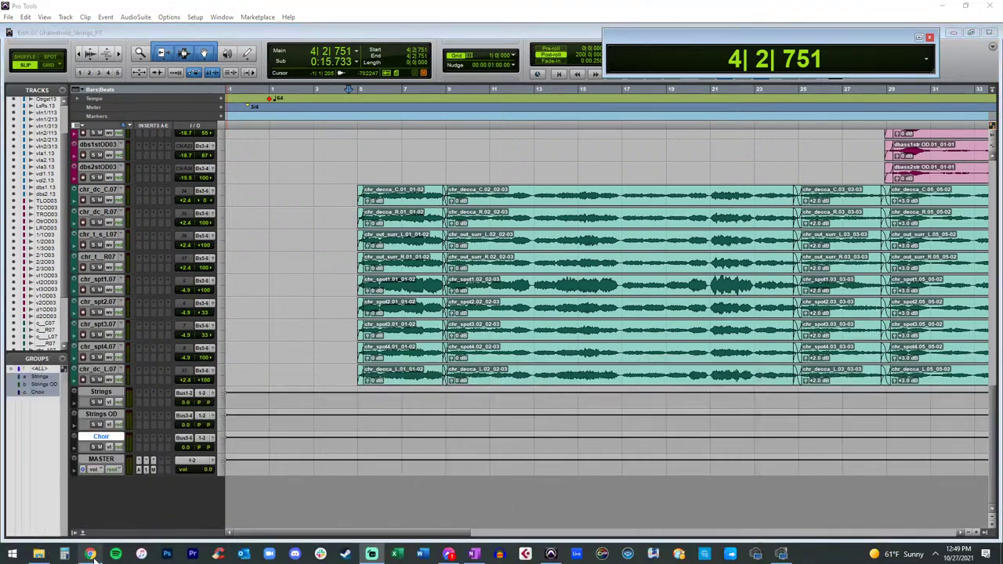
# Step: Insert the stereo S1 Imager multichannel plug-in on the Choir track
pyautogui.click(144, 463)
pyautogui.moveTo(196, 455)
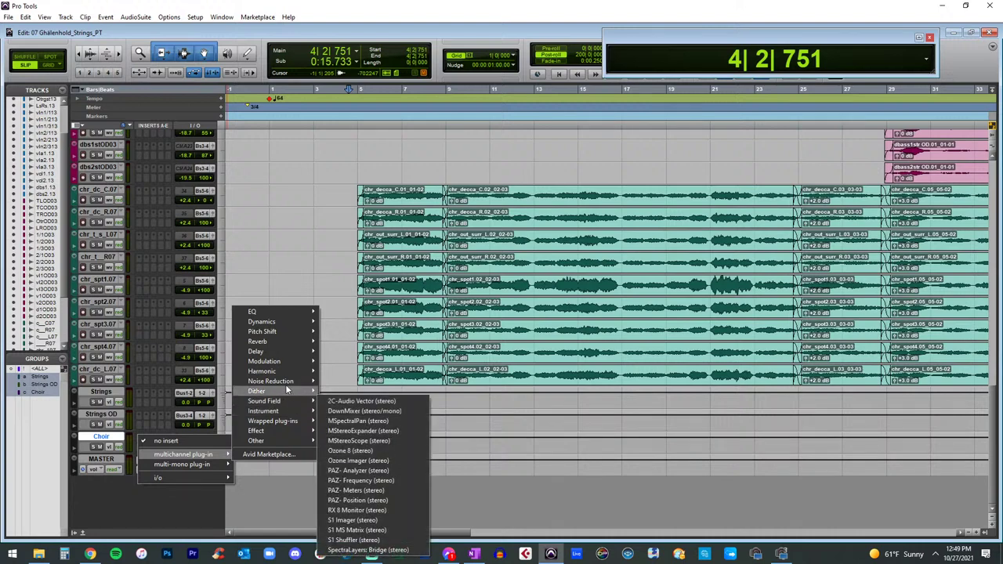
pyautogui.moveTo(272, 322)
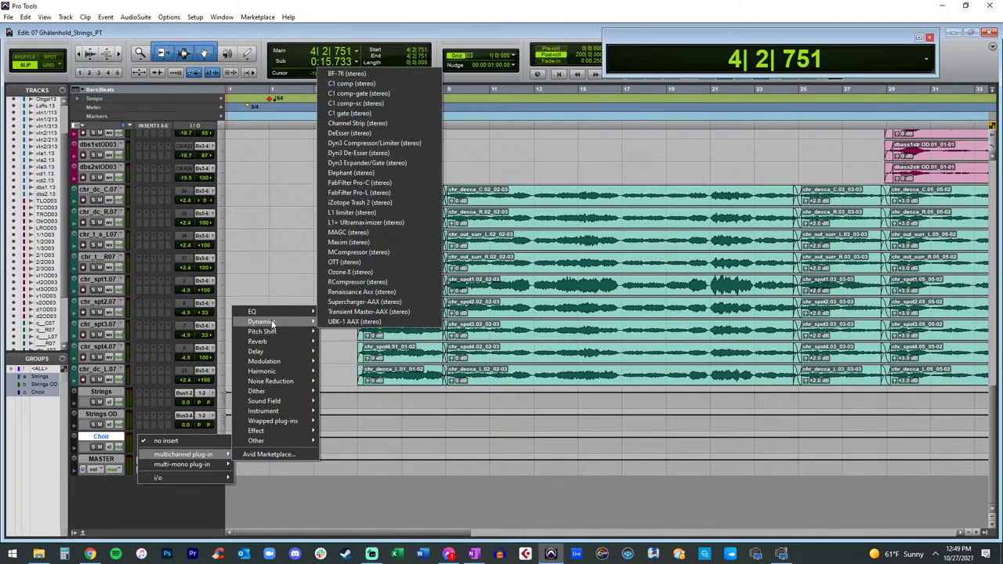
pyautogui.moveTo(273, 373)
pyautogui.moveTo(286, 403)
pyautogui.click(353, 520)
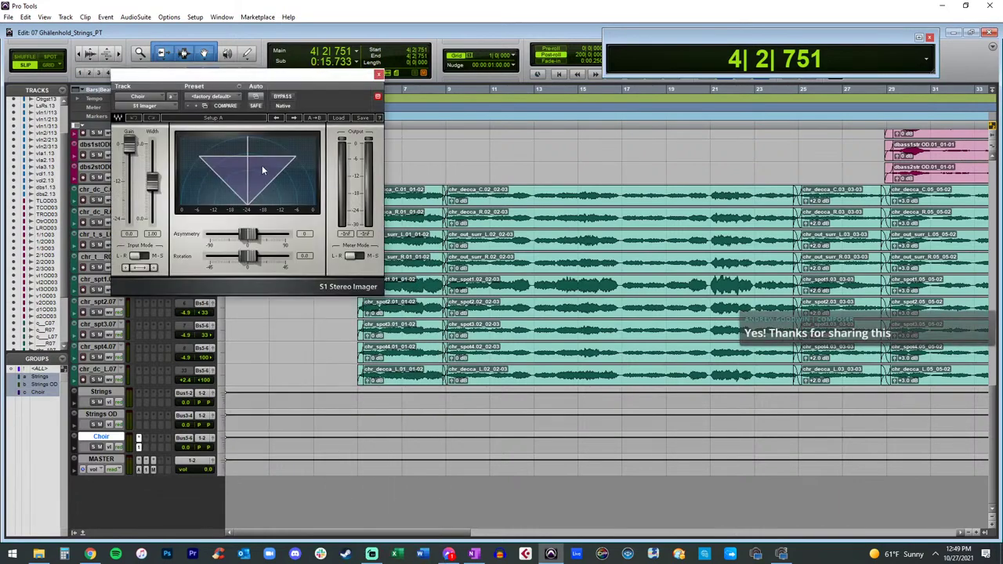
# Step: Widen the choir to an S1 Imager width of 1.47 while playing from 4|3|269, and stop playback
pyautogui.moveTo(230, 81); pyautogui.dragTo(258, 44)
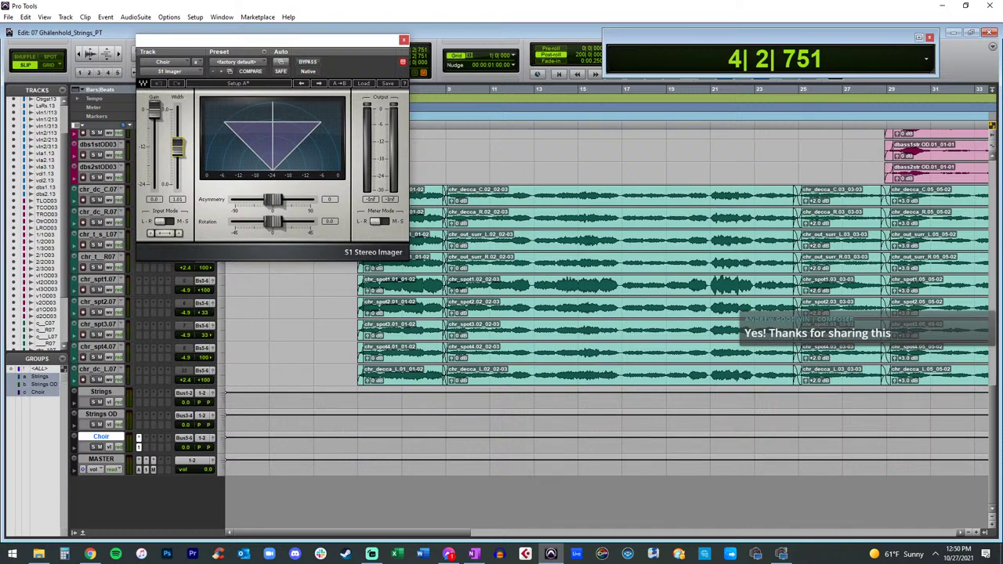
pyautogui.moveTo(178, 146)
pyautogui.mouseDown()
pyautogui.moveTo(178, 115)
pyautogui.moveTo(178, 147)
pyautogui.mouseUp()
pyautogui.moveTo(210, 33); pyautogui.dragTo(90, 34)
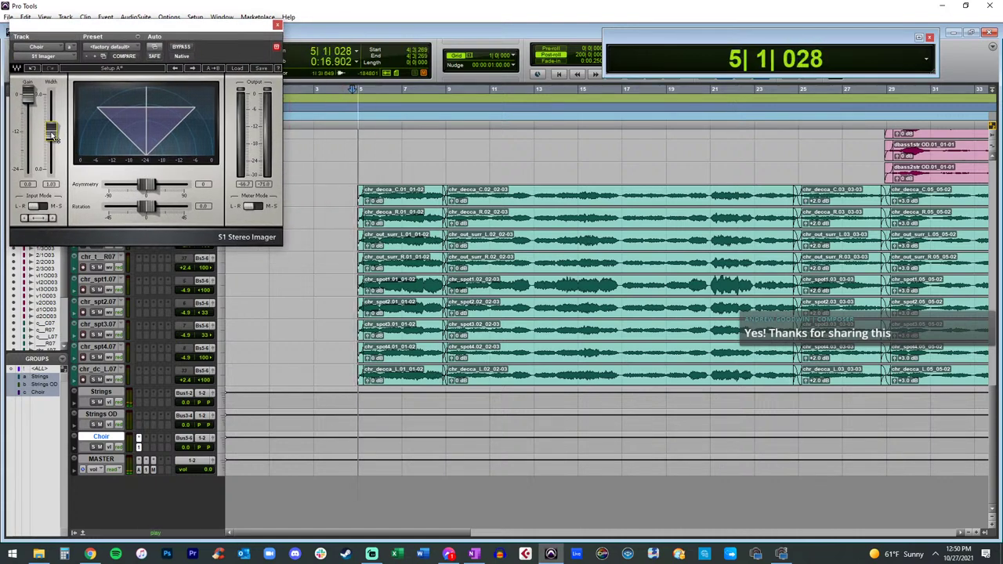
pyautogui.moveTo(51, 130)
pyautogui.mouseDown()
pyautogui.moveTo(51, 100)
pyautogui.moveTo(50, 168)
pyautogui.moveTo(51, 94)
pyautogui.moveTo(51, 120)
pyautogui.mouseUp()
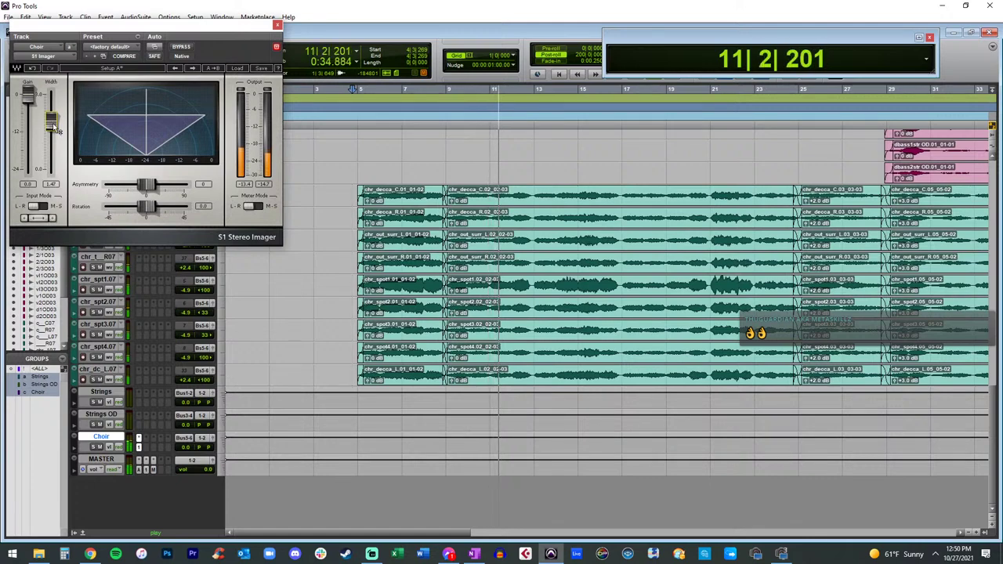
pyautogui.click(277, 25)
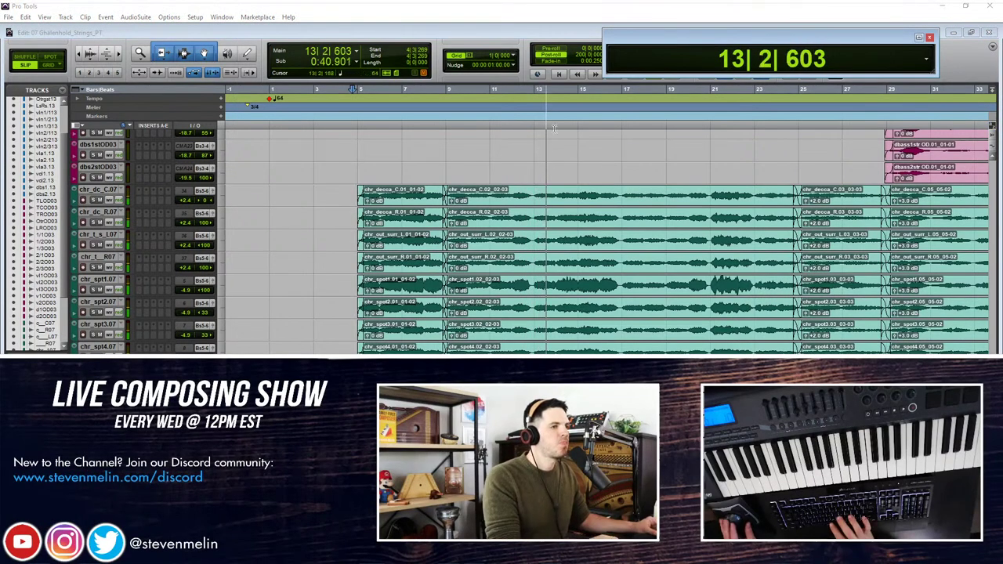
pyautogui.click(564, 156)
pyautogui.press('space')
pyautogui.hscroll(9, 504, 169)
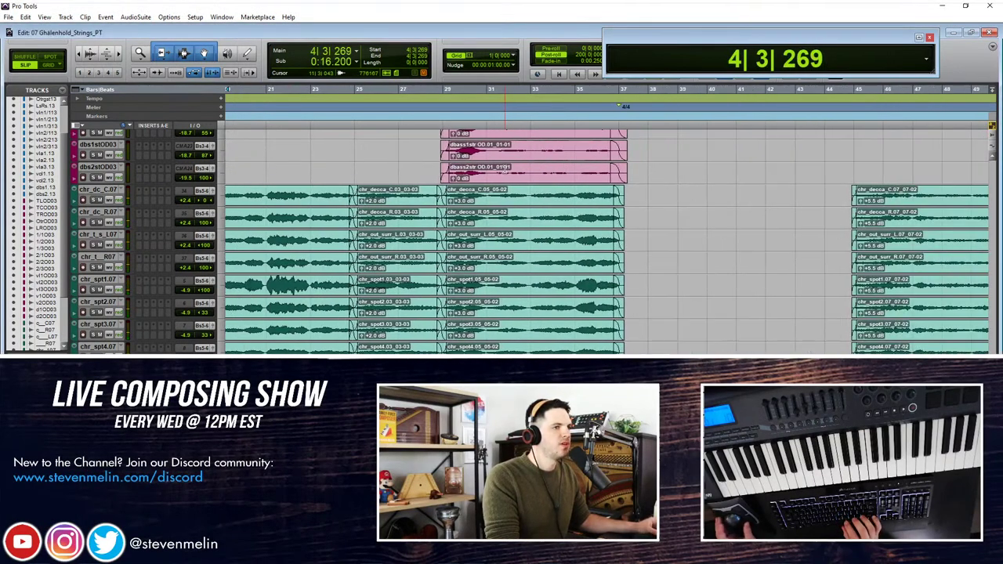
pyautogui.scroll(3, 504, 167)
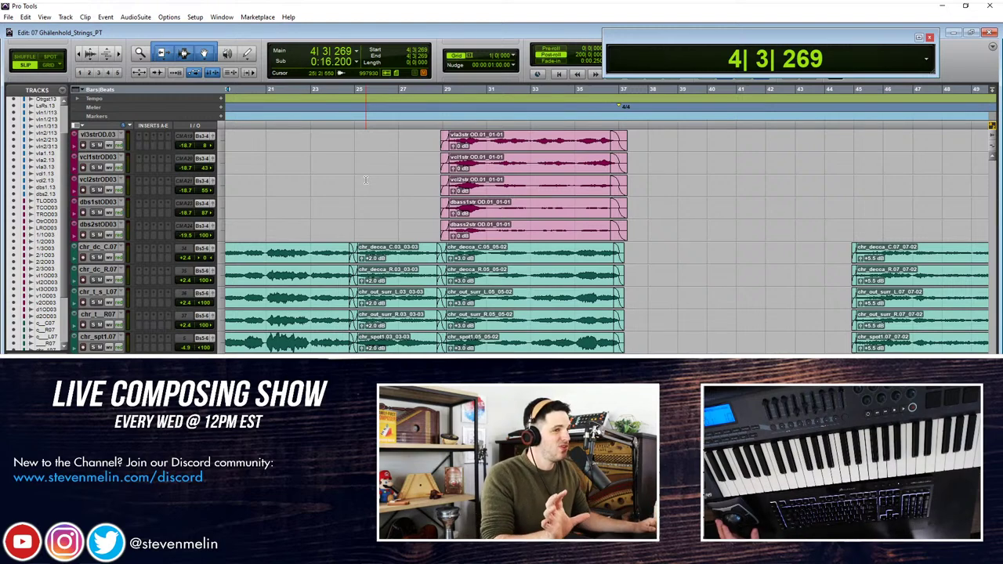
# Step: Play the strings and choir from 28|1|585 through bar 37 to judge the blend, stop, and return to the session start
pyautogui.click(423, 203)
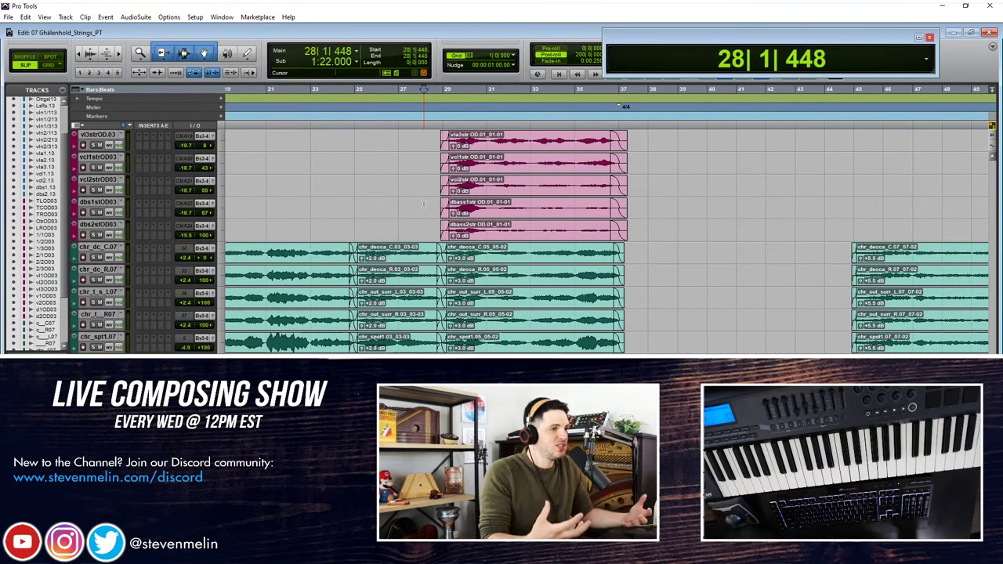
pyautogui.press('Return')
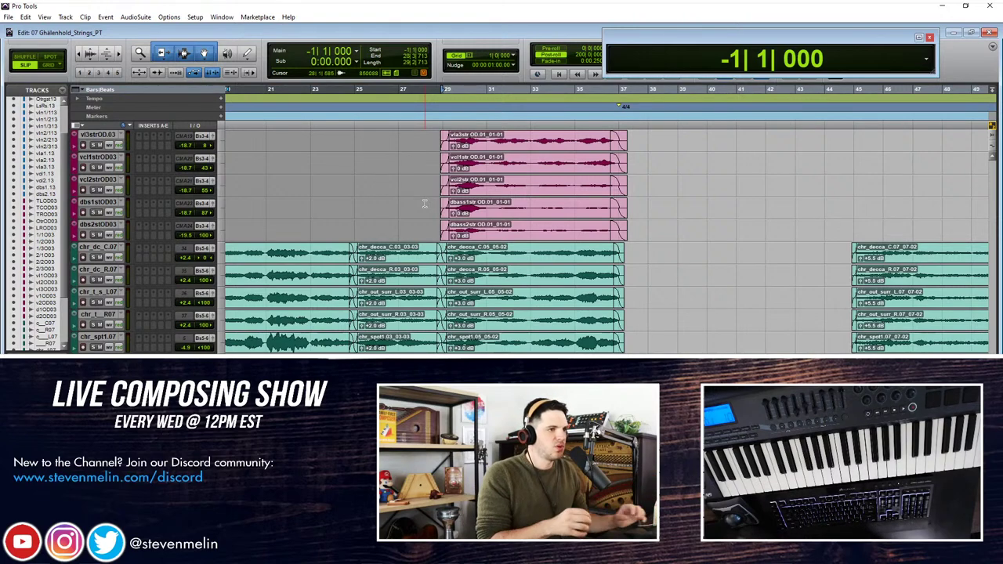
pyautogui.click(424, 204)
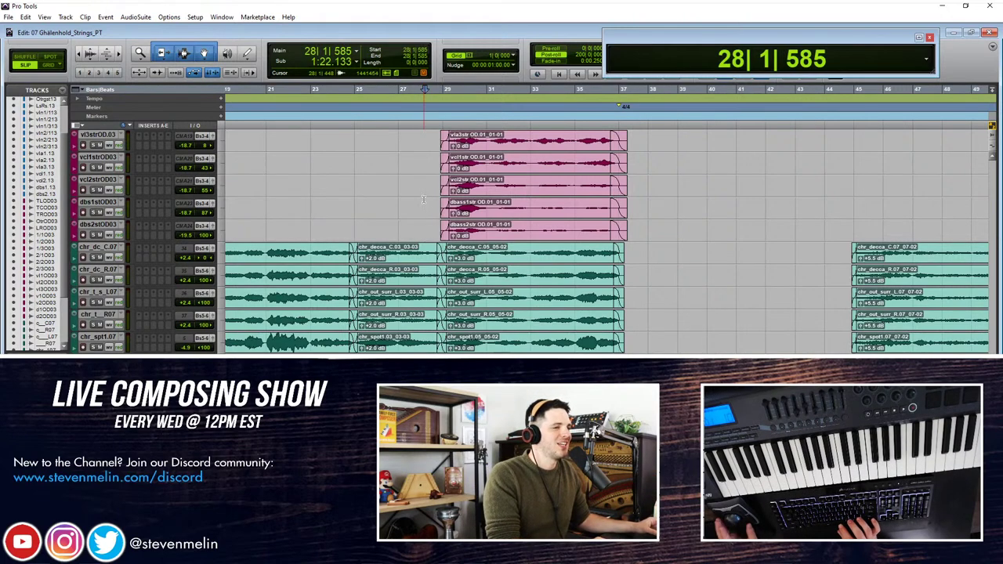
pyautogui.press('space')
pyautogui.scroll(2, 462, 224)
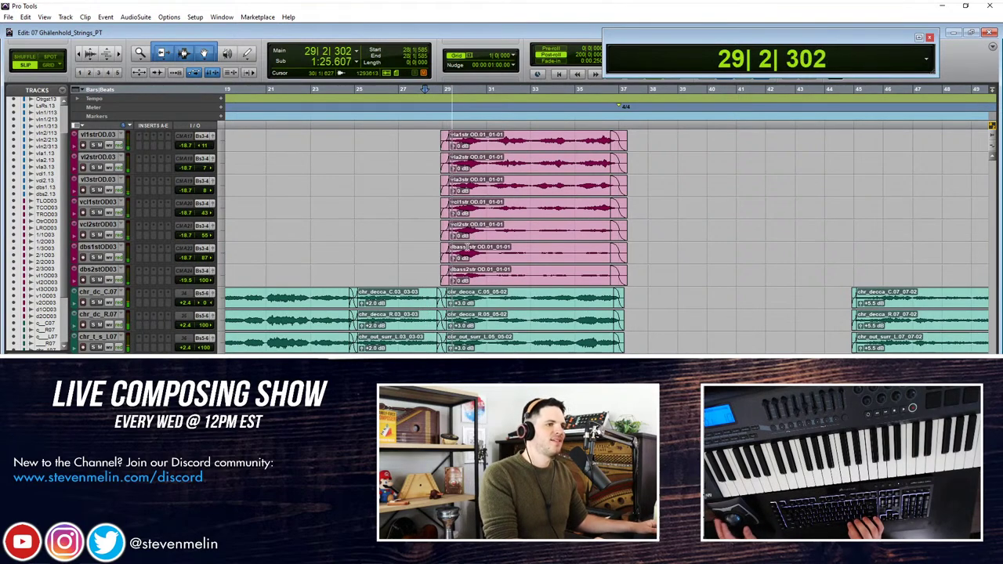
pyautogui.hscroll(2, 443, 244)
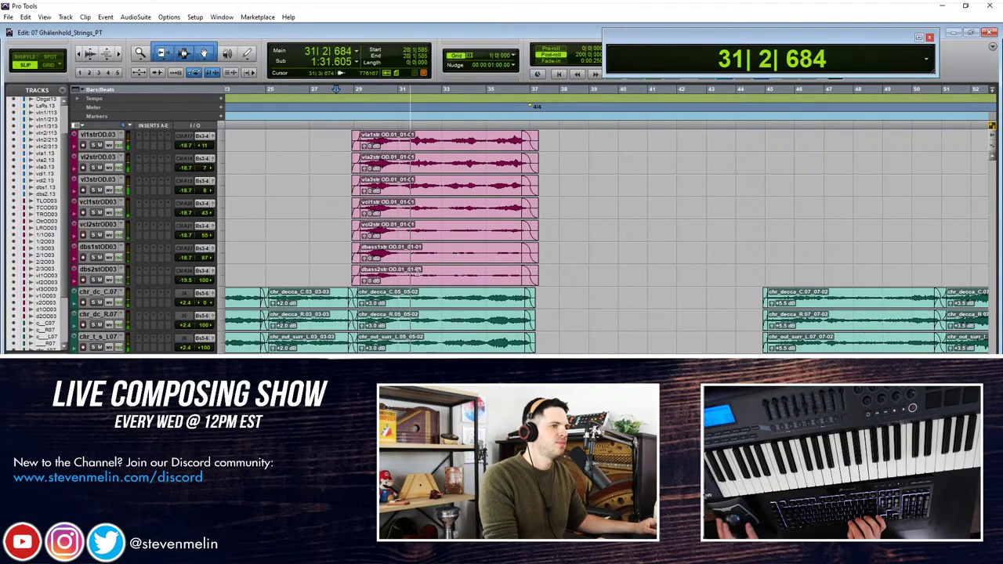
pyautogui.hscroll(1, 418, 270)
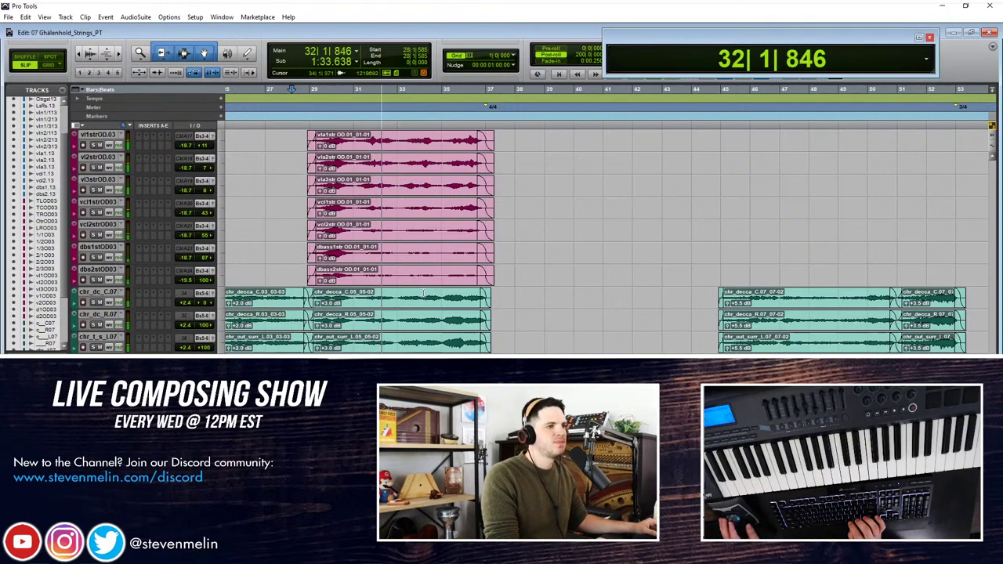
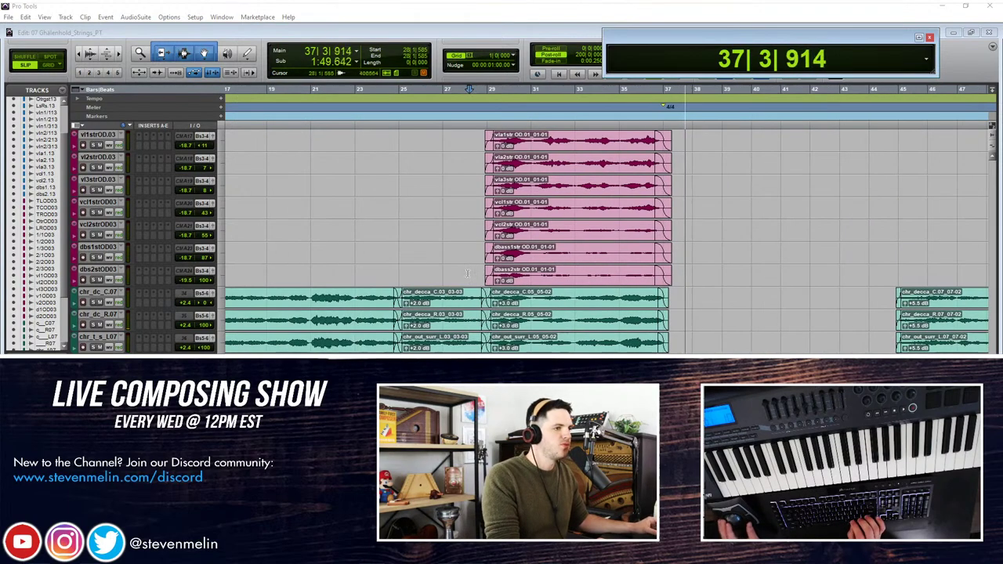
pyautogui.press('Return')
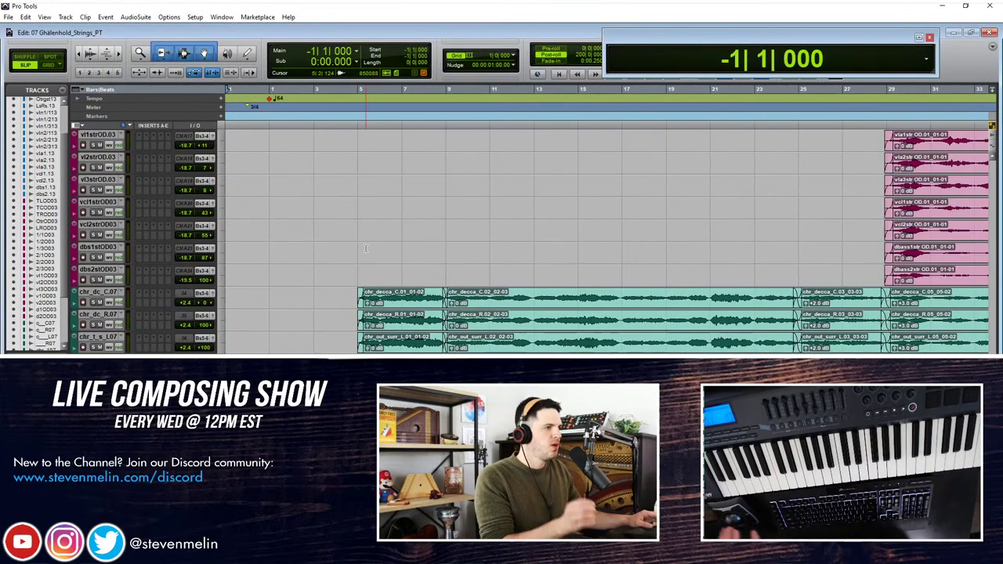
pyautogui.scroll(-3, 363, 258)
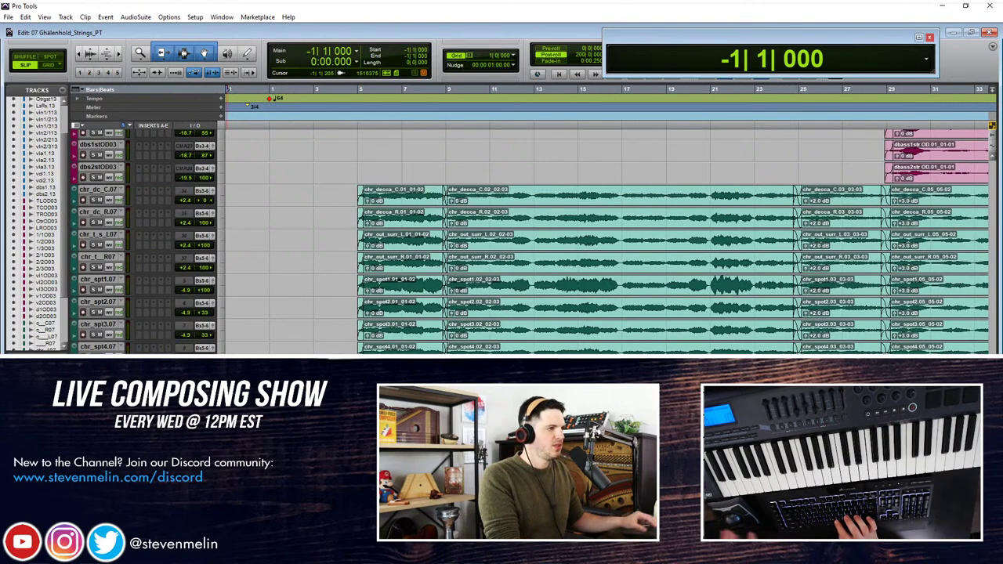
pyautogui.click(25, 17)
pyautogui.moveTo(8, 17)
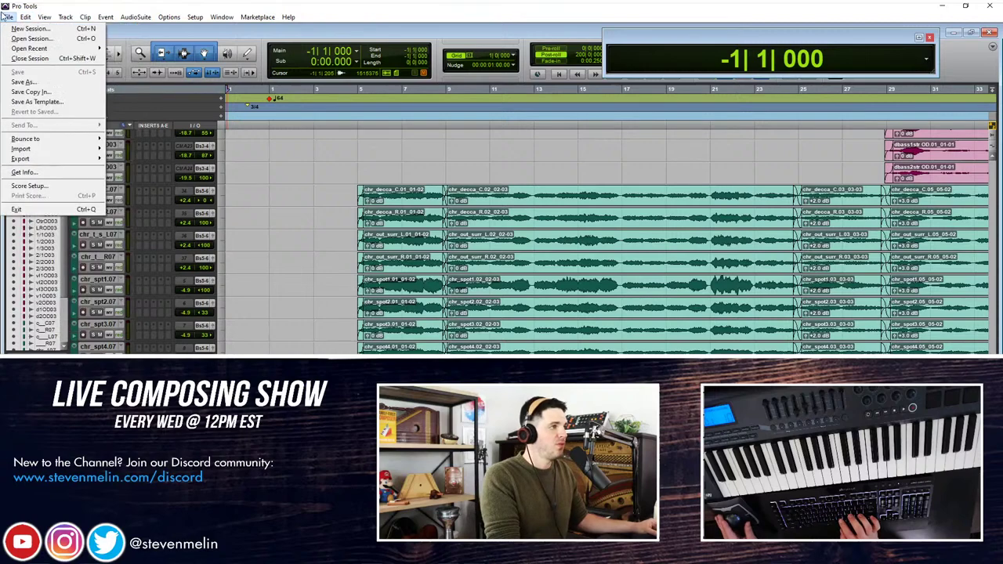
pyautogui.moveTo(36, 148)
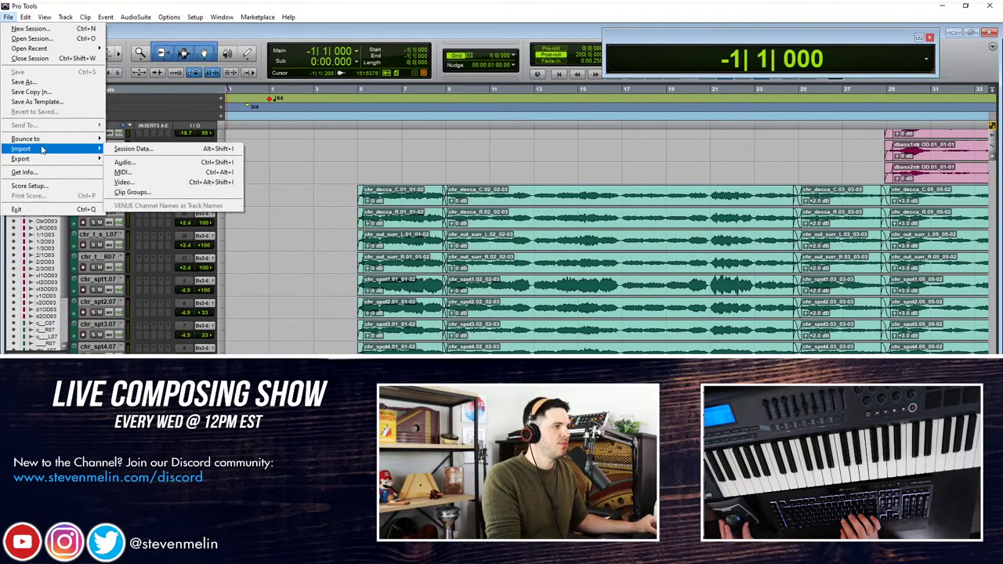
pyautogui.click(141, 149)
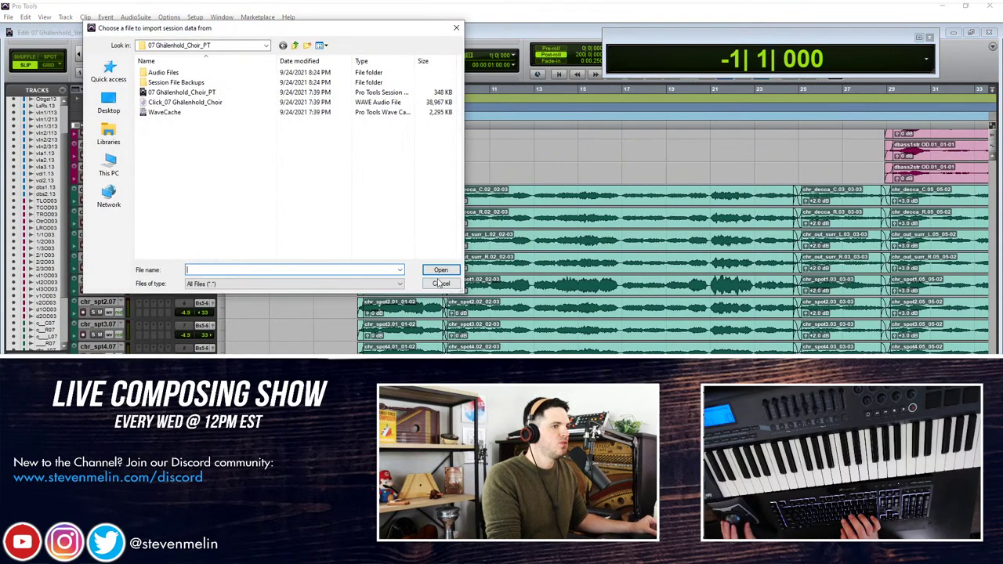
pyautogui.click(440, 283)
# Step: Start an audio import, open the Stems_v2 folder, and select all of its stem files
pyautogui.click(8, 17)
pyautogui.moveTo(65, 151)
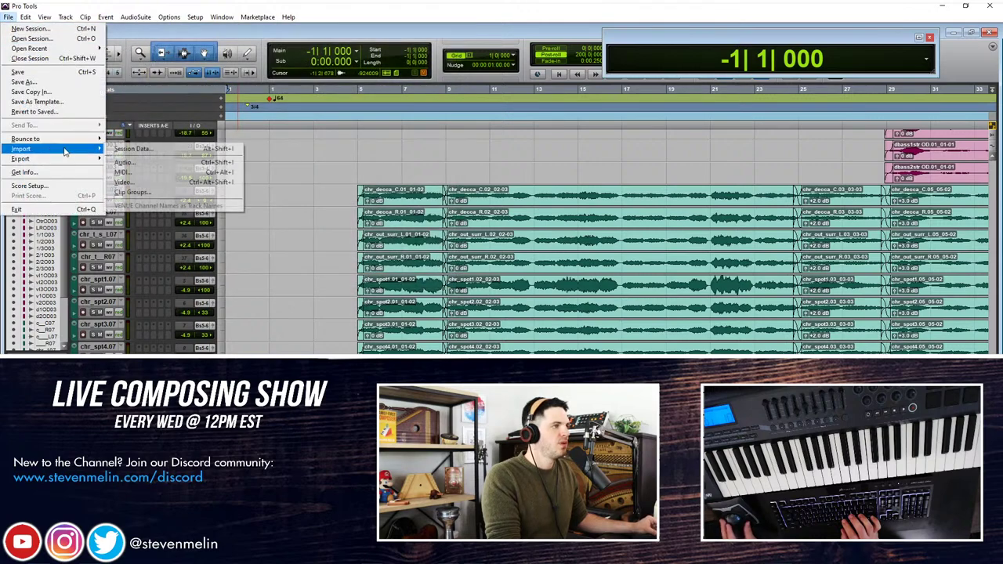
pyautogui.click(122, 163)
pyautogui.moveTo(411, 151); pyautogui.dragTo(0, 82)
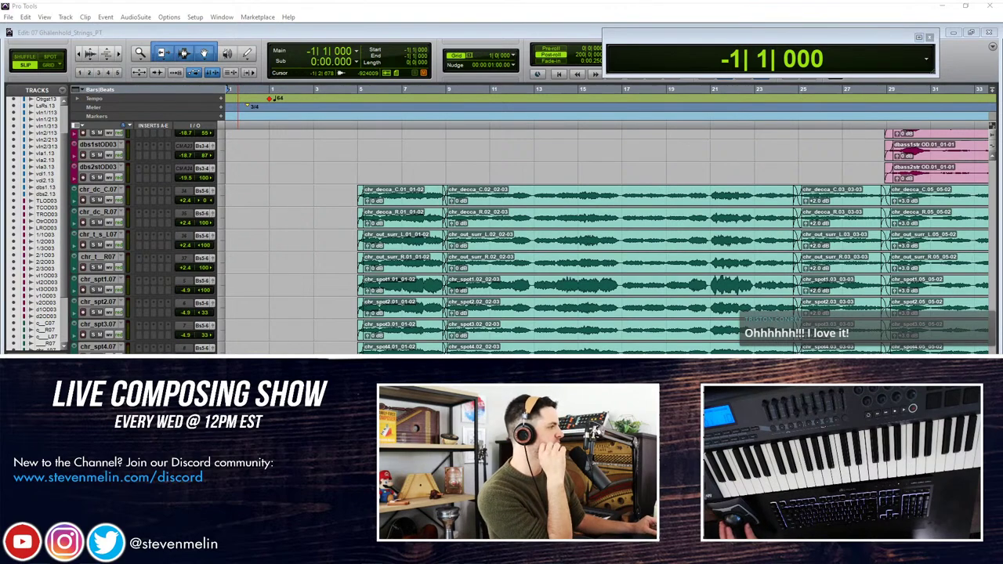
pyautogui.hotkey('ctrl', 'shift', 'i')
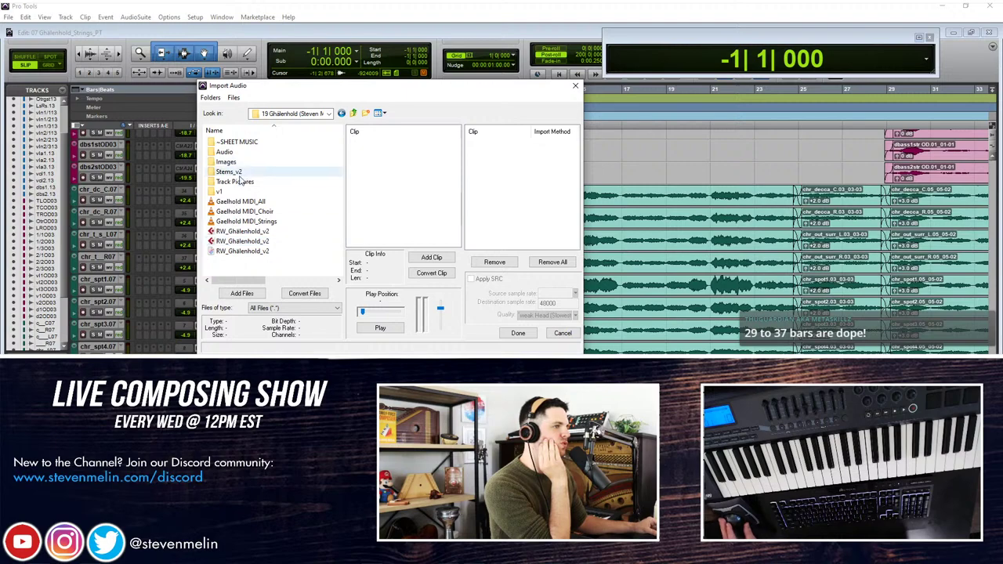
pyautogui.doubleClick(240, 175)
pyautogui.scroll(-5, 299, 176)
pyautogui.scroll(5, 290, 173)
pyautogui.click(256, 142)
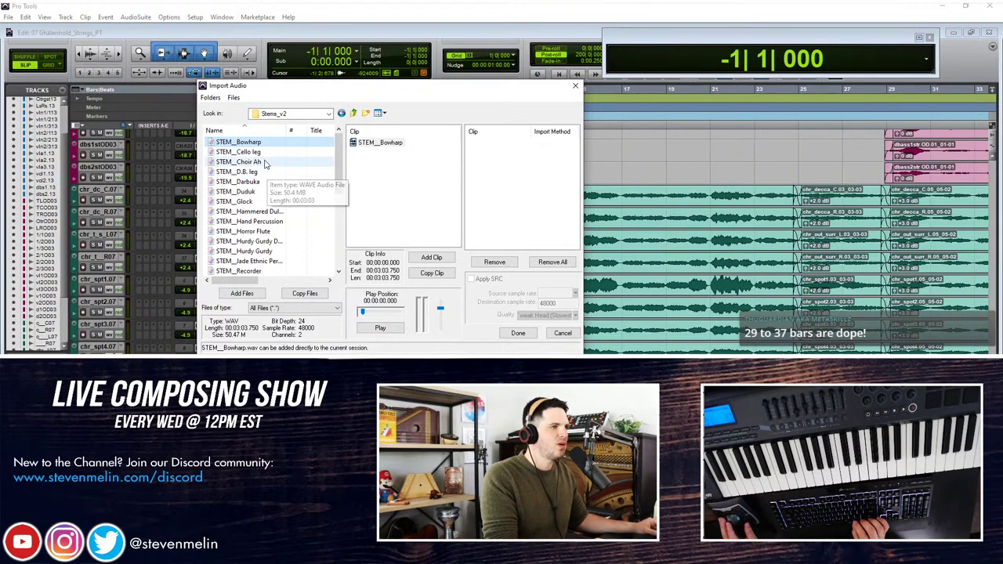
pyautogui.hotkey('ctrl', 'a')
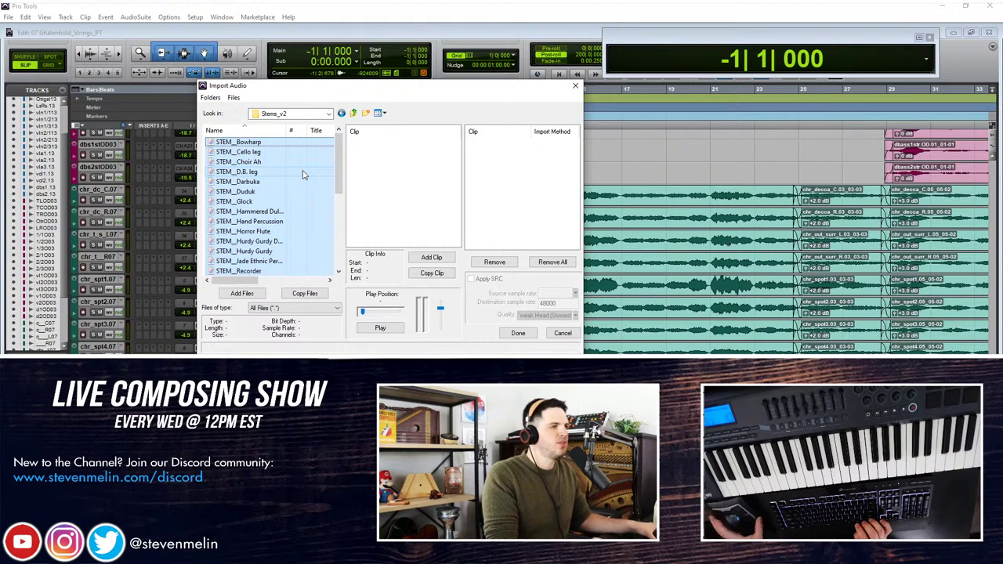
# Step: Exclude the Cello leg, Choir Ah and D.B. leg stems from the import selection
pyautogui.keyDown('ctrl'); pyautogui.click(261, 155); pyautogui.keyUp('ctrl')
pyautogui.keyDown('ctrl'); pyautogui.click(264, 164); pyautogui.keyUp('ctrl')
pyautogui.keyDown('ctrl'); pyautogui.click(264, 173); pyautogui.keyUp('ctrl')
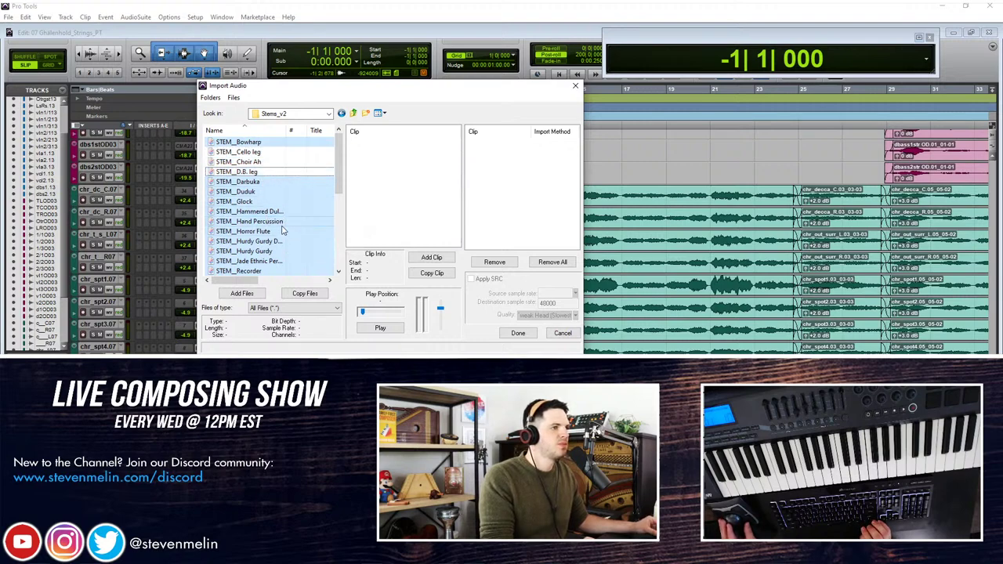
pyautogui.scroll(-3, 284, 227)
pyautogui.keyDown('ctrl'); pyautogui.click(276, 171); pyautogui.keyUp('ctrl')
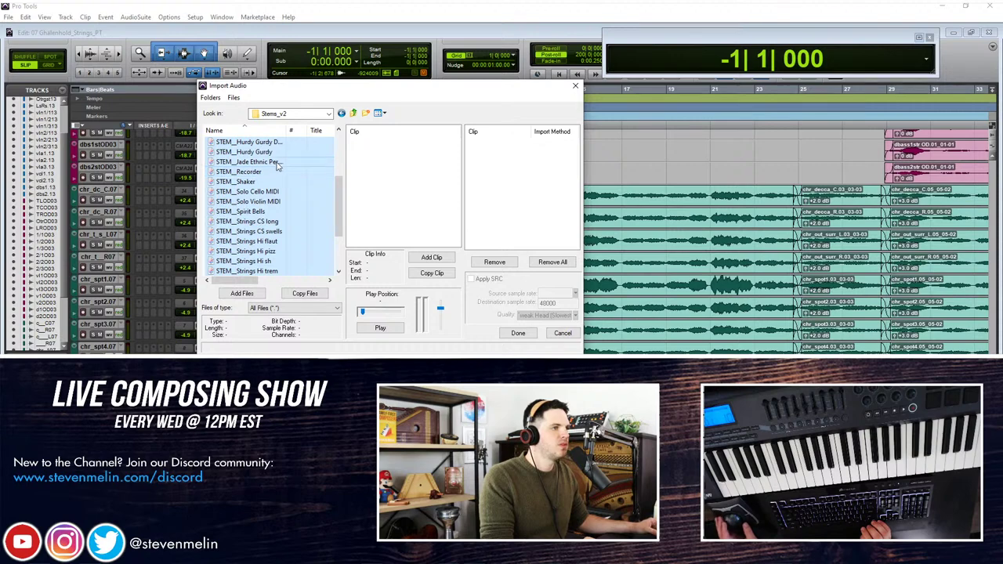
pyautogui.scroll(2, 276, 166)
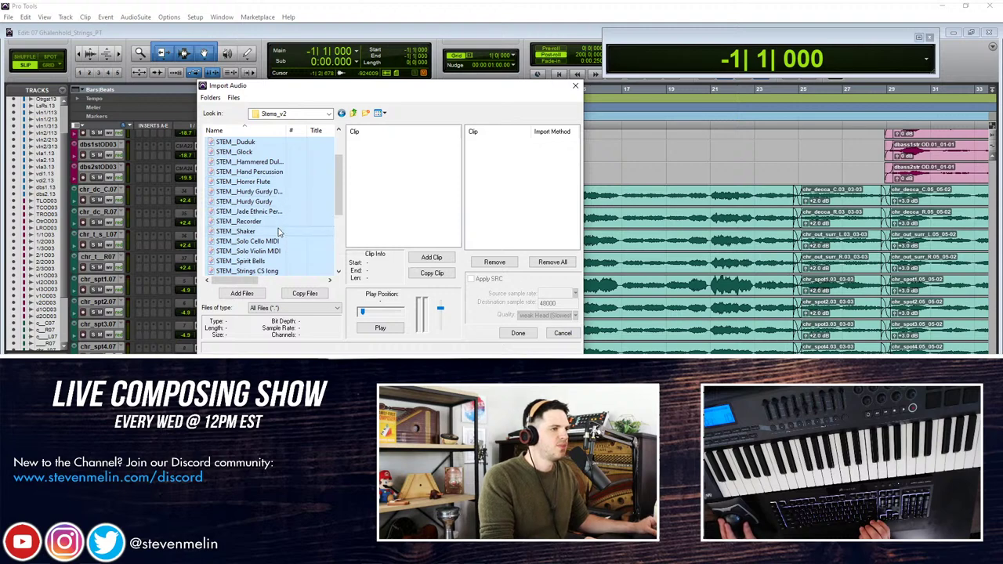
pyautogui.scroll(-2, 275, 241)
pyautogui.keyDown('ctrl'); pyautogui.click(275, 193); pyautogui.keyUp('ctrl')
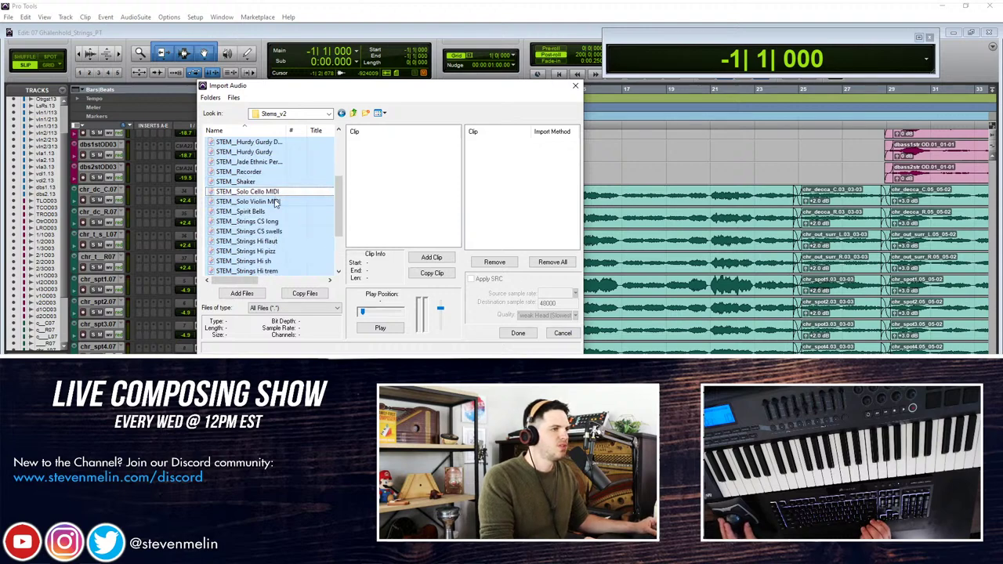
pyautogui.keyDown('ctrl'); pyautogui.click(276, 193); pyautogui.keyUp('ctrl')
# Step: Exclude the Strings CS long, CS swells, Hi pizz, Hi sh, Lo pizz and Lo sh stems from the import selection
pyautogui.scroll(-2, 275, 192)
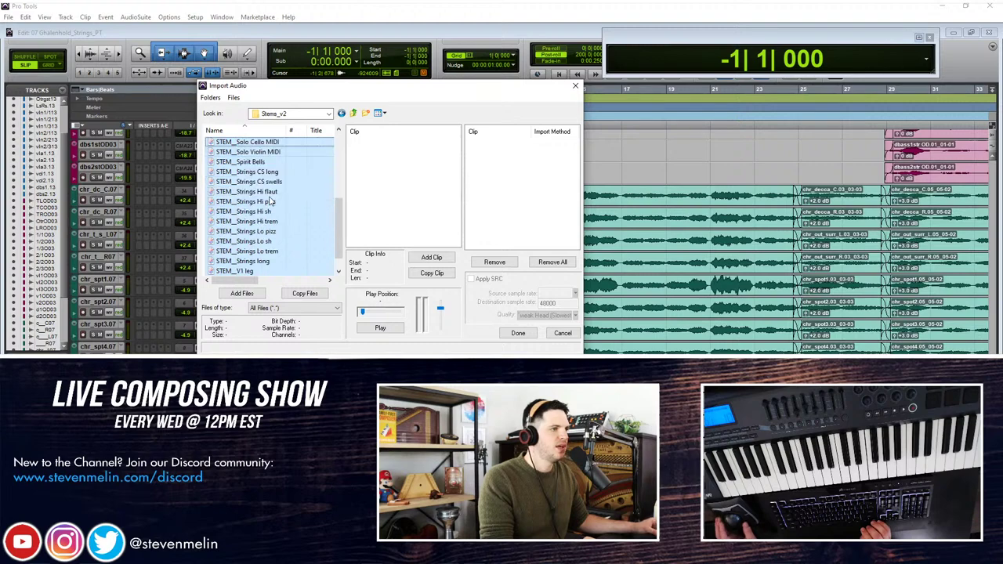
pyautogui.moveTo(273, 175)
pyautogui.mouseDown()
pyautogui.moveTo(272, 186)
pyautogui.moveTo(273, 175)
pyautogui.mouseUp()
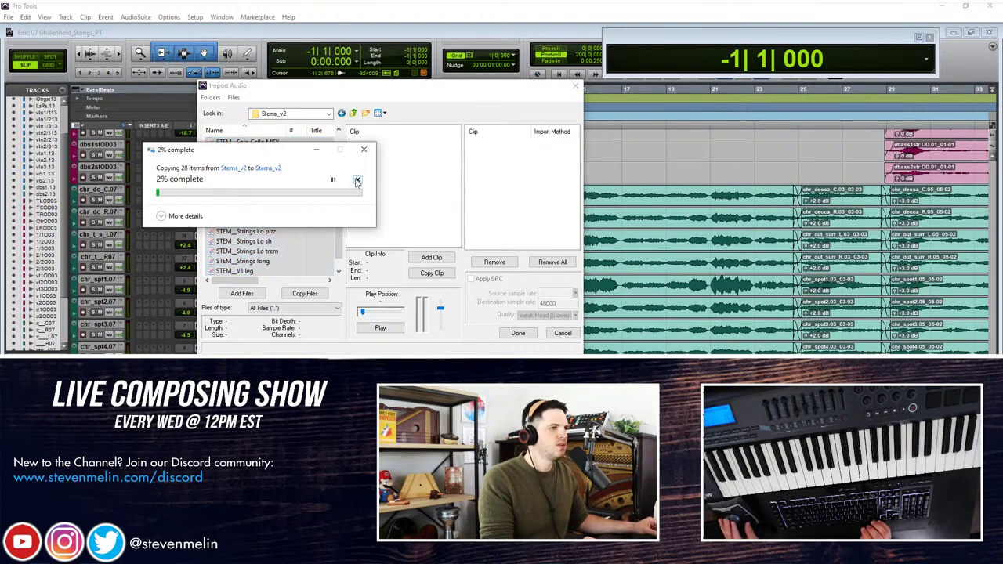
pyautogui.click(357, 180)
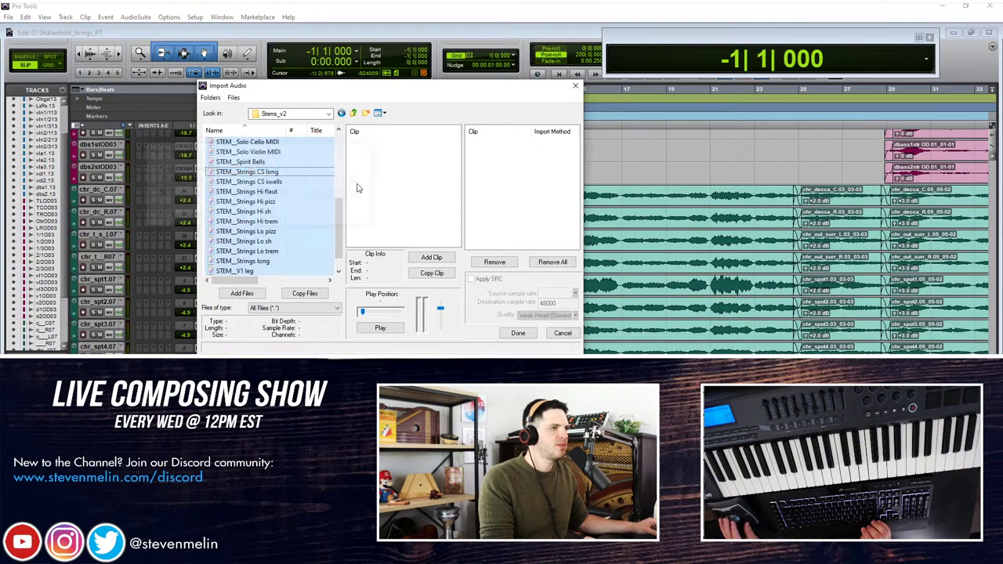
pyautogui.keyDown('ctrl'); pyautogui.click(259, 173); pyautogui.keyUp('ctrl')
pyautogui.keyDown('ctrl'); pyautogui.click(269, 183); pyautogui.keyUp('ctrl')
pyautogui.keyDown('ctrl'); pyautogui.click(272, 192); pyautogui.keyUp('ctrl')
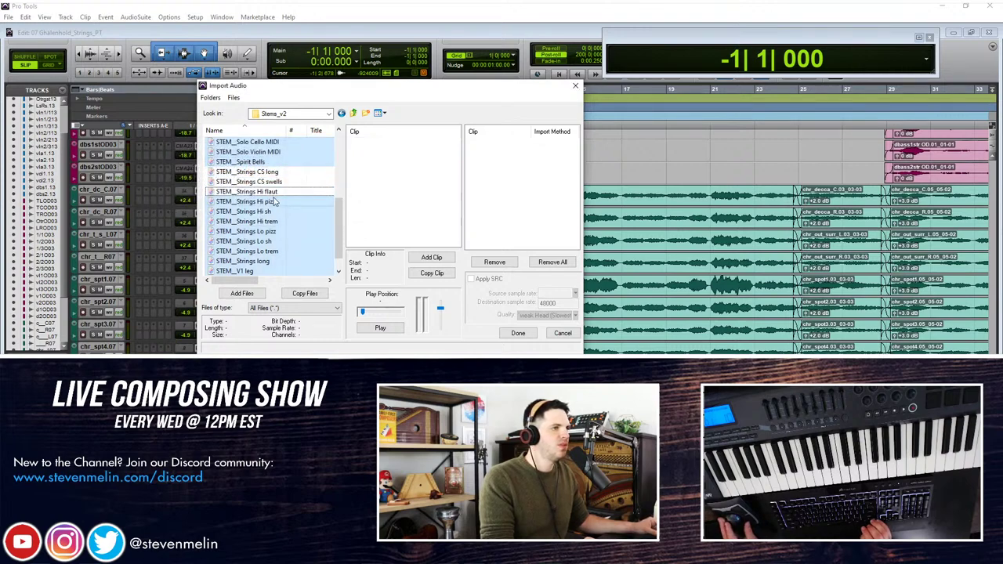
pyautogui.keyDown('ctrl'); pyautogui.click(275, 193); pyautogui.keyUp('ctrl')
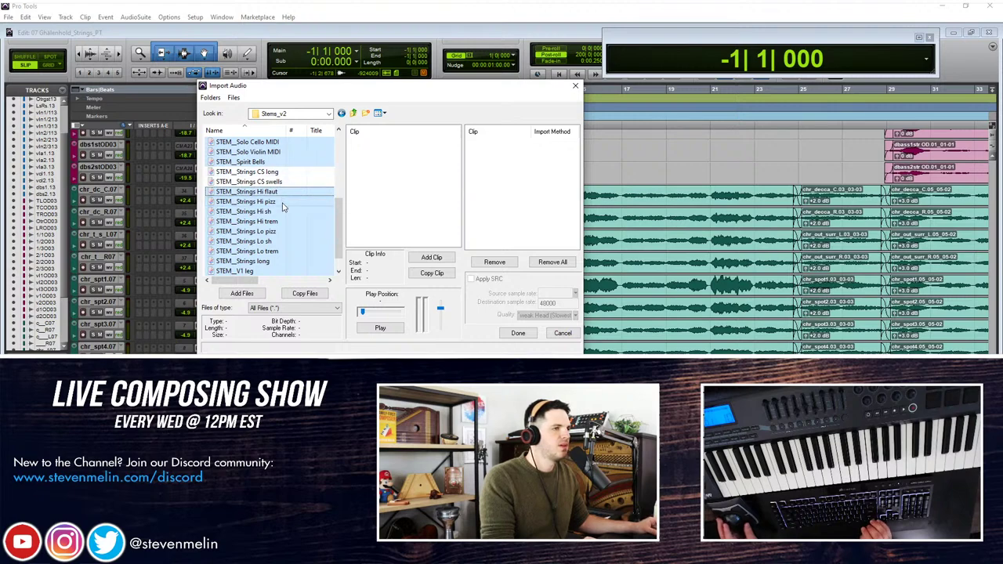
pyautogui.keyDown('ctrl'); pyautogui.click(282, 212); pyautogui.keyUp('ctrl')
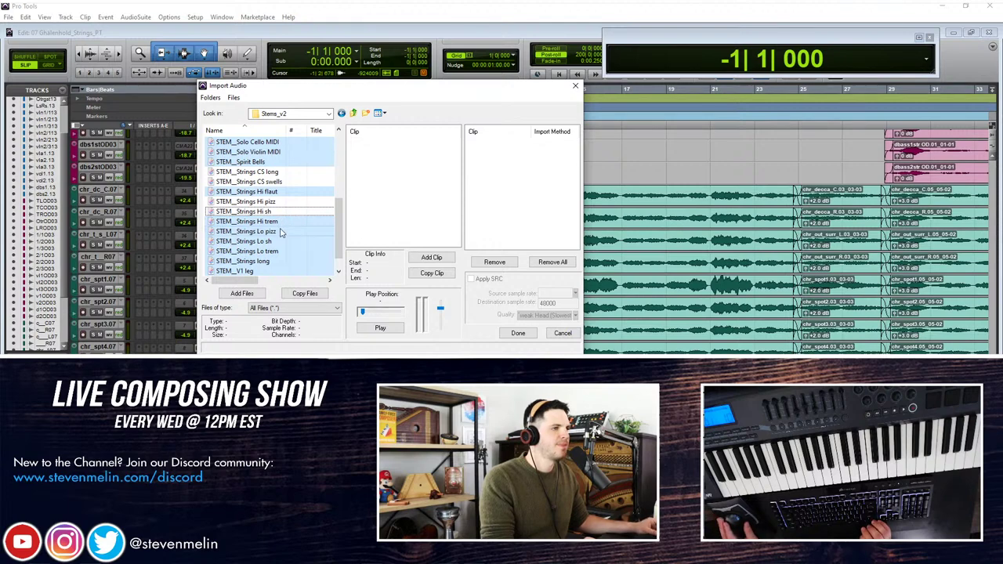
pyautogui.keyDown('ctrl'); pyautogui.click(279, 235); pyautogui.keyUp('ctrl')
pyautogui.keyDown('ctrl'); pyautogui.click(278, 241); pyautogui.keyUp('ctrl')
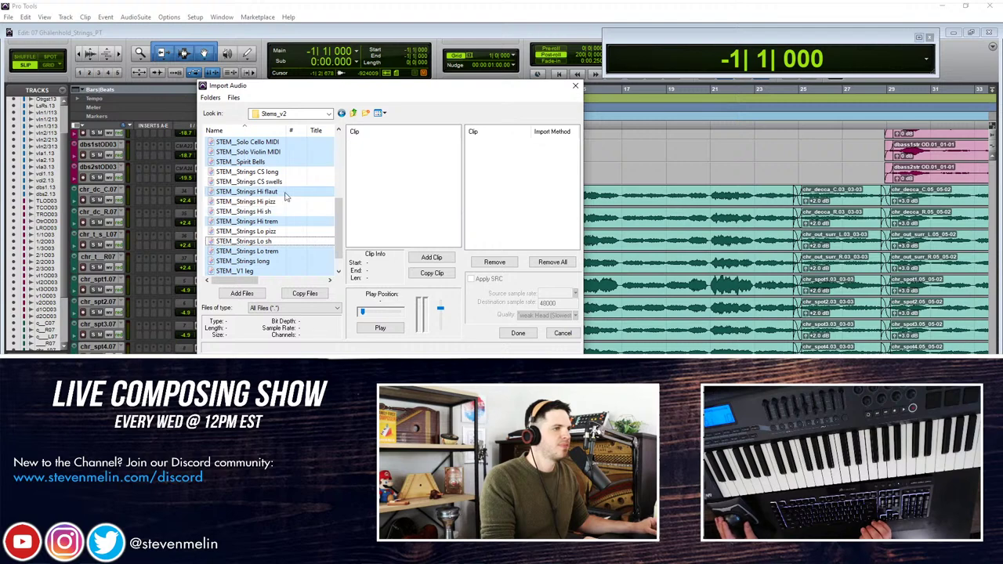
# Step: Exclude the Strings long, V1 leg, V2 leg and Viola leg stems from the import selection, and review the list
pyautogui.scroll(-1, 288, 230)
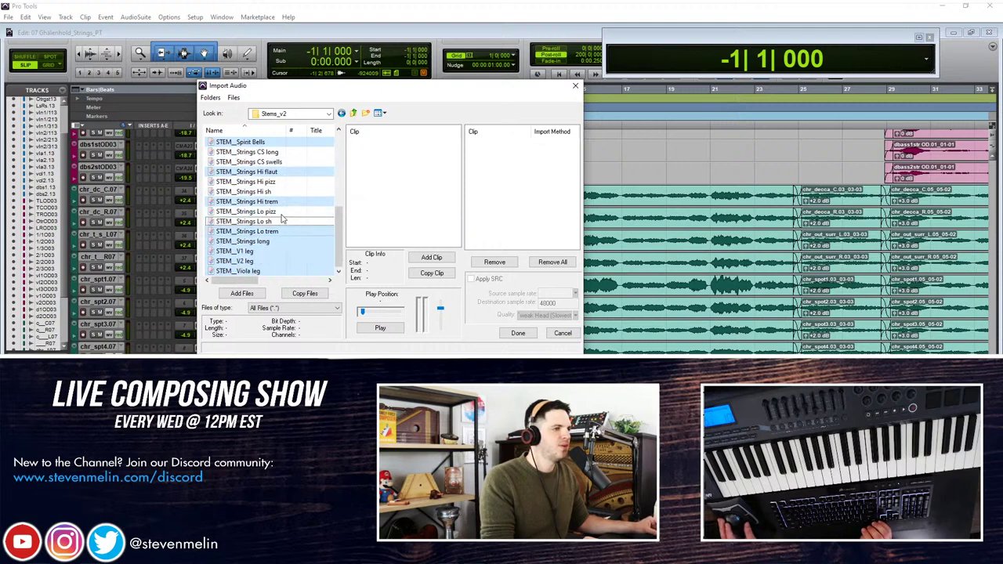
pyautogui.keyDown('ctrl'); pyautogui.click(283, 243); pyautogui.keyUp('ctrl')
pyautogui.keyDown('ctrl'); pyautogui.click(272, 253); pyautogui.keyUp('ctrl')
pyautogui.keyDown('ctrl'); pyautogui.click(269, 261); pyautogui.keyUp('ctrl')
pyautogui.keyDown('ctrl'); pyautogui.click(268, 271); pyautogui.keyUp('ctrl')
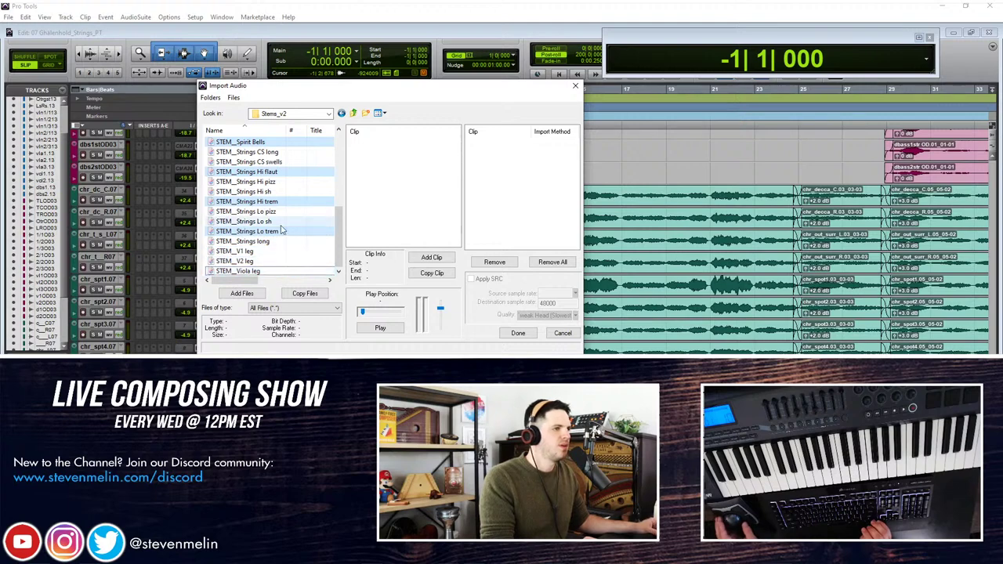
pyautogui.scroll(10, 282, 229)
pyautogui.keyDown('ctrl'); pyautogui.click(277, 153); pyautogui.keyUp('ctrl')
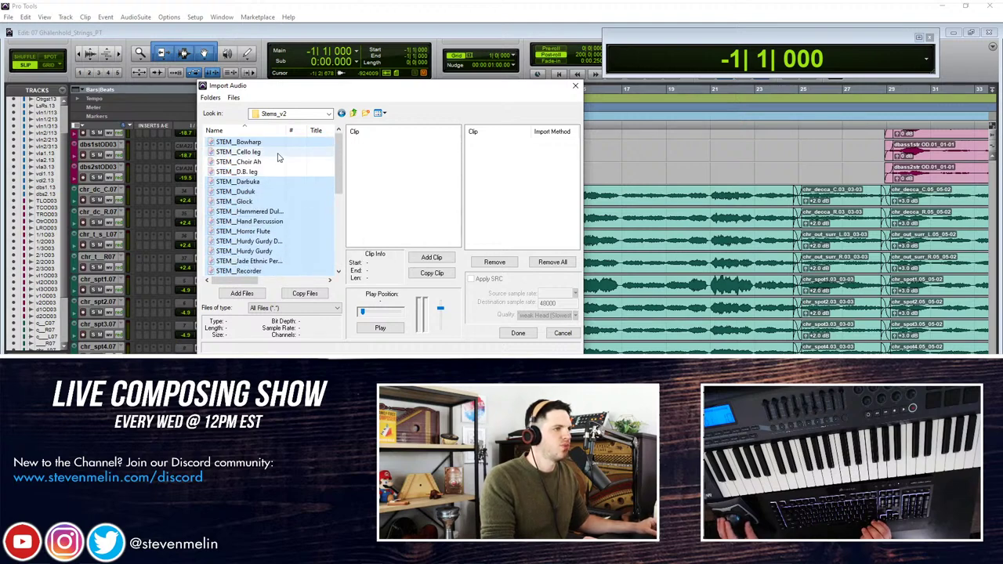
pyautogui.scroll(-2, 277, 160)
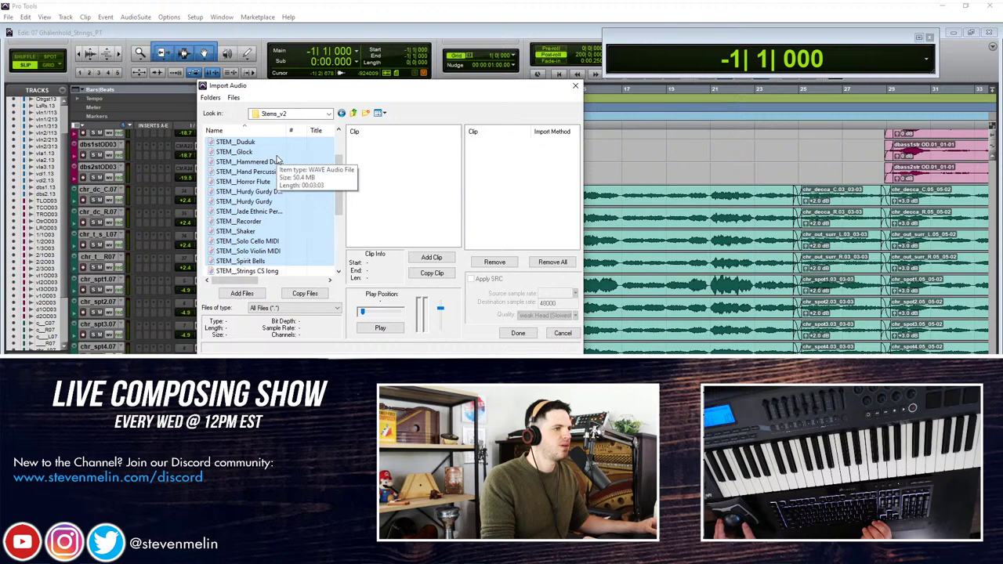
pyautogui.scroll(-4, 276, 160)
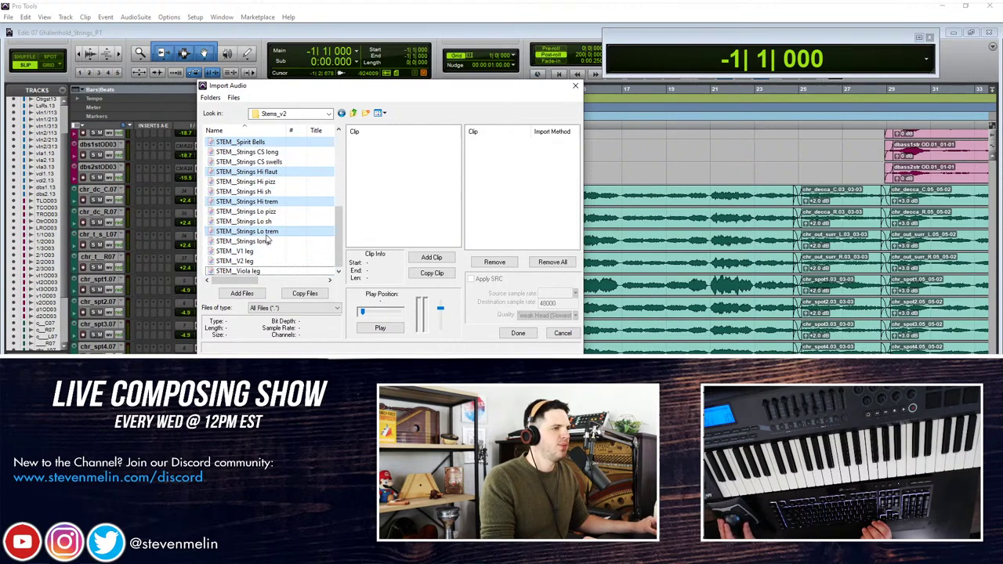
pyautogui.scroll(2, 289, 206)
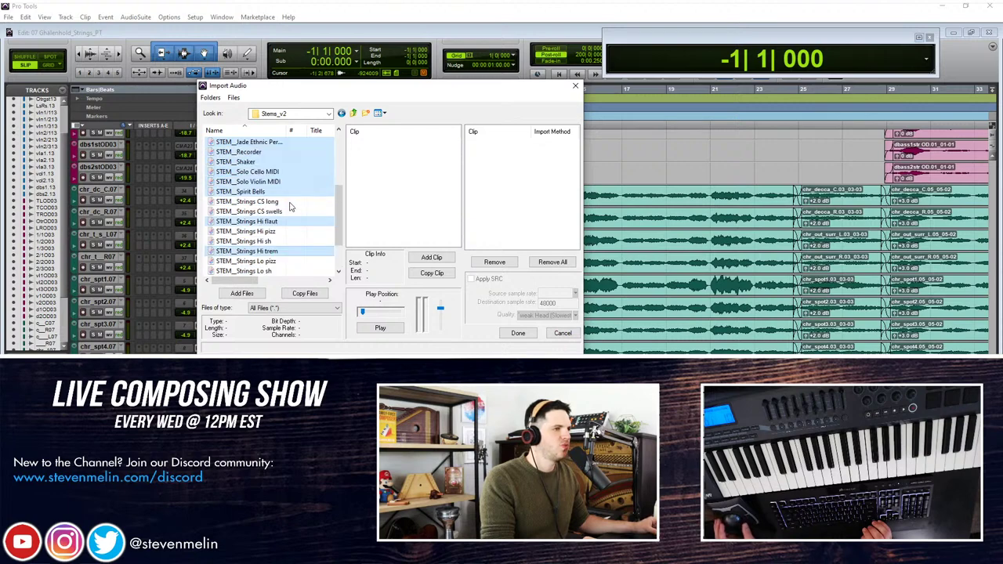
pyautogui.scroll(4, 286, 188)
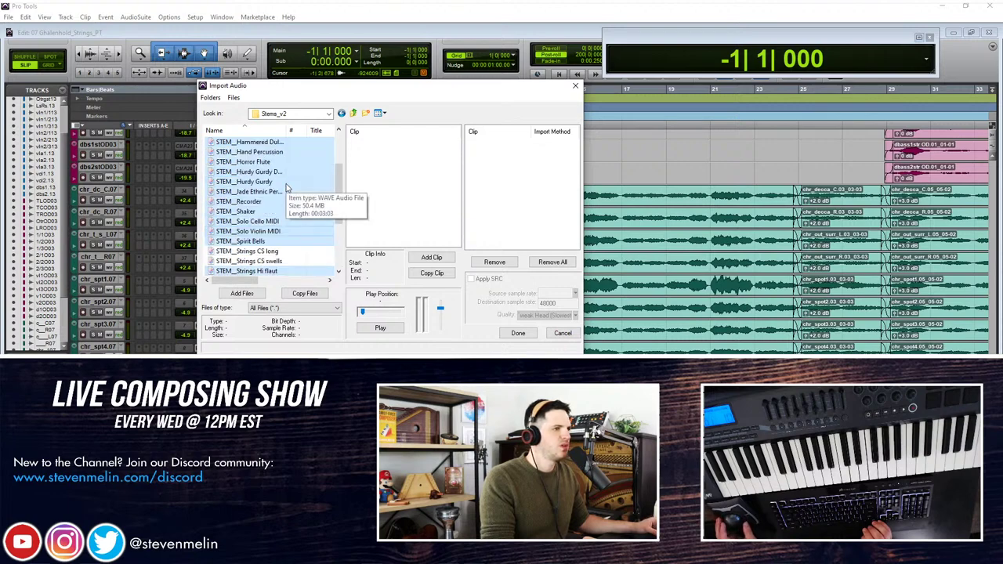
# Step: Add the selected stem files to the import list and import them to new tracks at Session Start
pyautogui.scroll(-2, 282, 235)
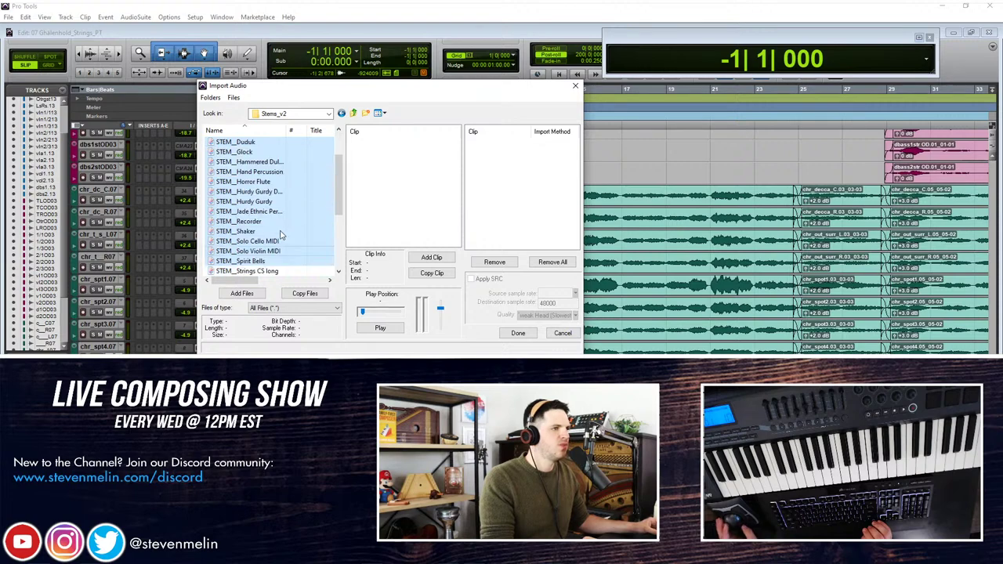
pyautogui.scroll(2, 296, 208)
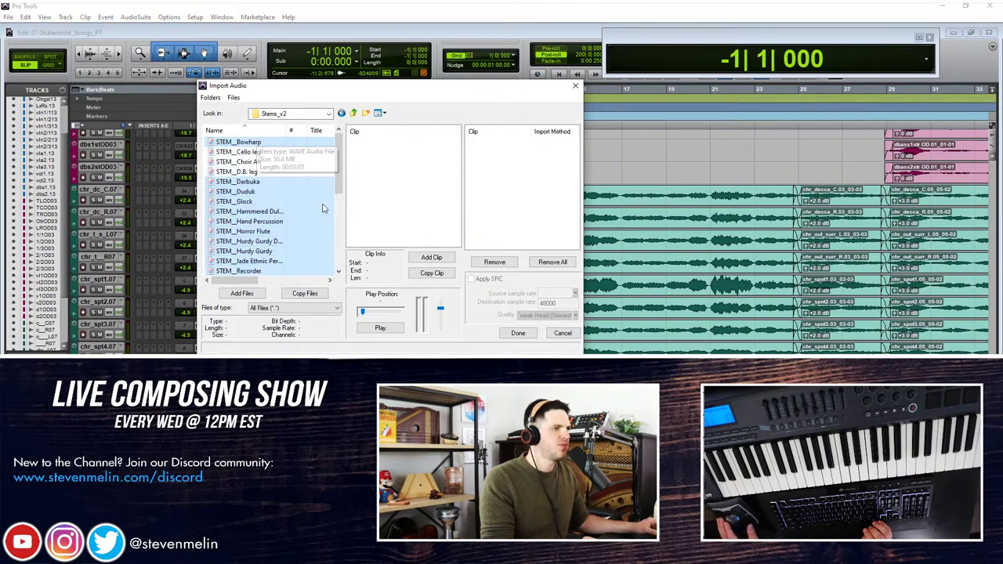
pyautogui.click(260, 294)
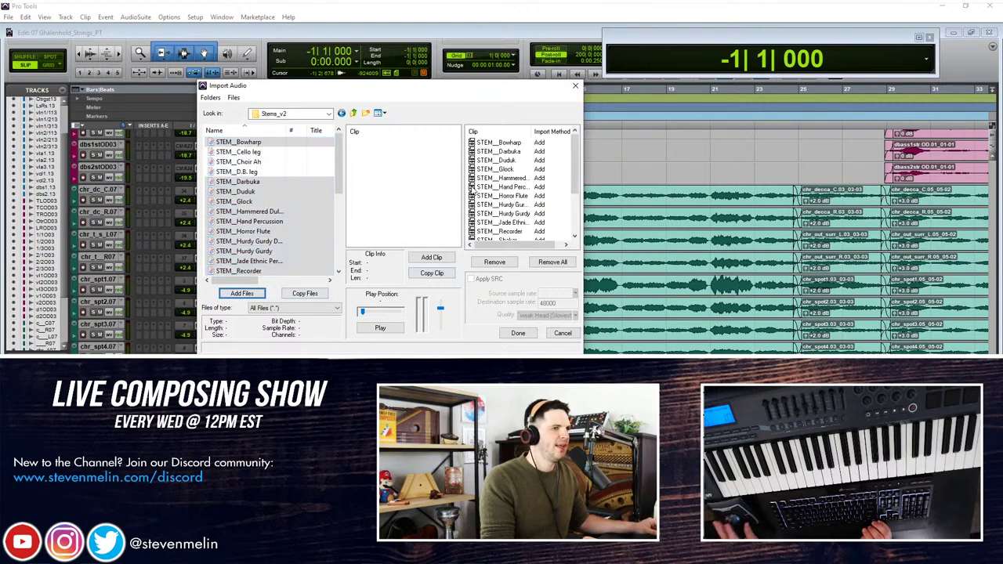
pyautogui.click(518, 333)
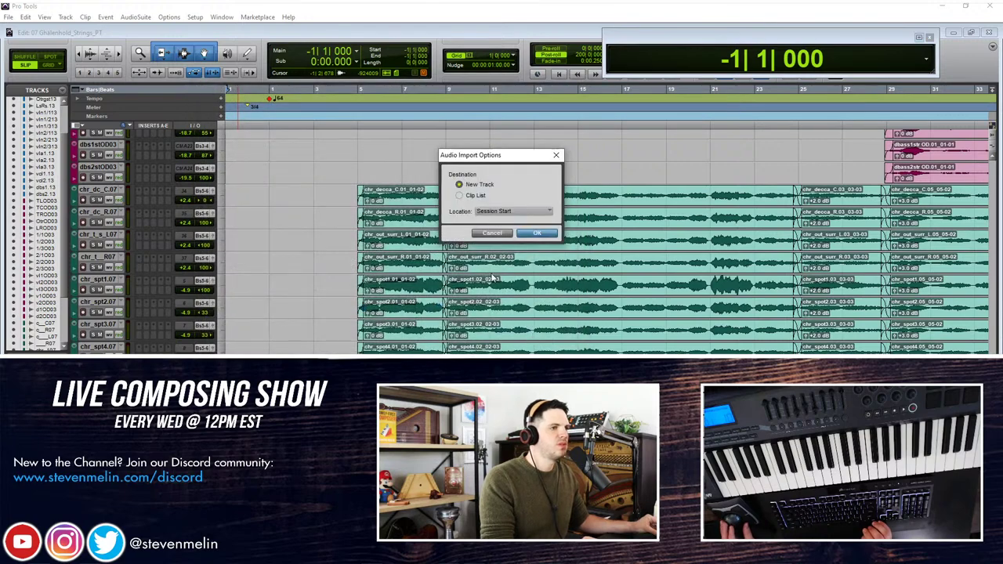
pyautogui.click(532, 234)
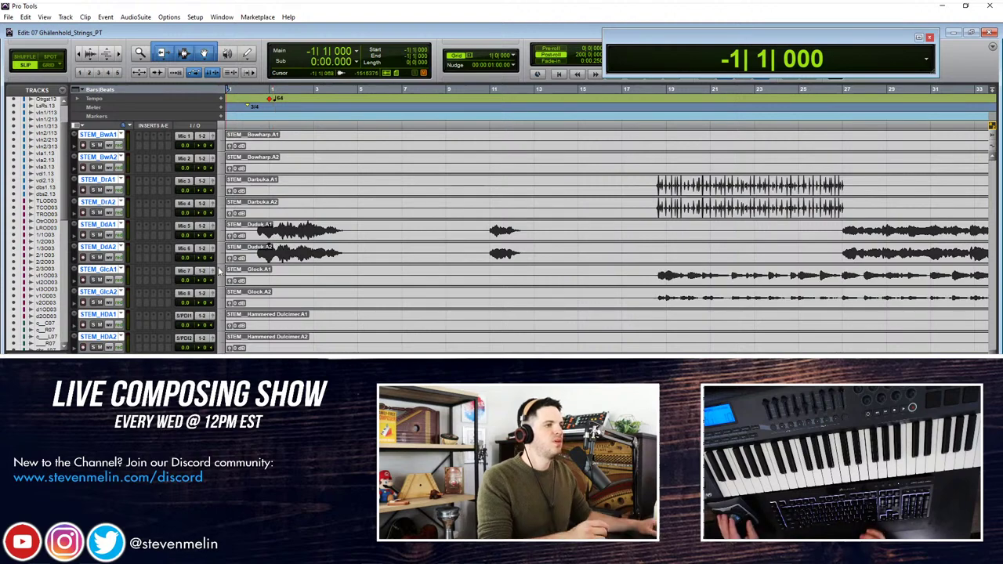
# Step: Check the imported stem tracks and rearrange the track list so they sit directly below the MASTER track
pyautogui.scroll(1, 220, 264)
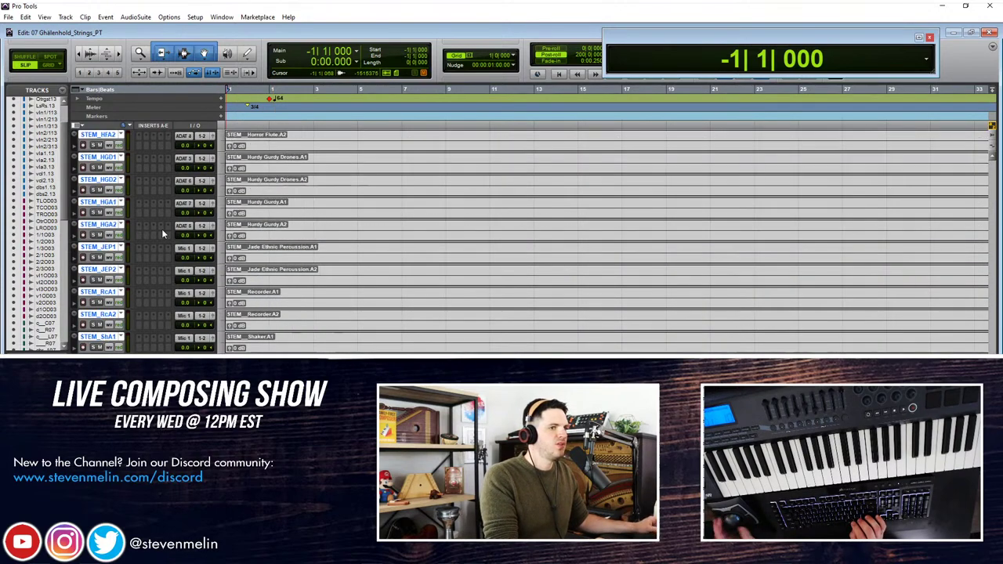
pyautogui.scroll(-1, 161, 229)
pyautogui.scroll(3, 161, 228)
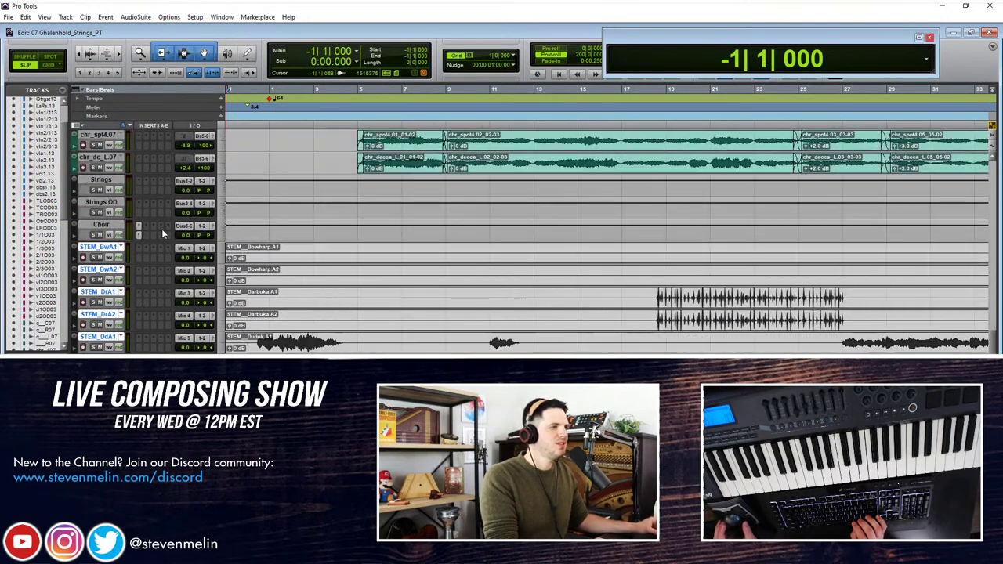
pyautogui.scroll(-1, 161, 229)
pyautogui.scroll(-11, 42, 310)
pyautogui.moveTo(57, 183)
pyautogui.mouseDown()
pyautogui.moveTo(52, 163)
pyautogui.moveTo(45, 287)
pyautogui.mouseUp()
pyautogui.moveTo(40, 346); pyautogui.dragTo(40, 346)
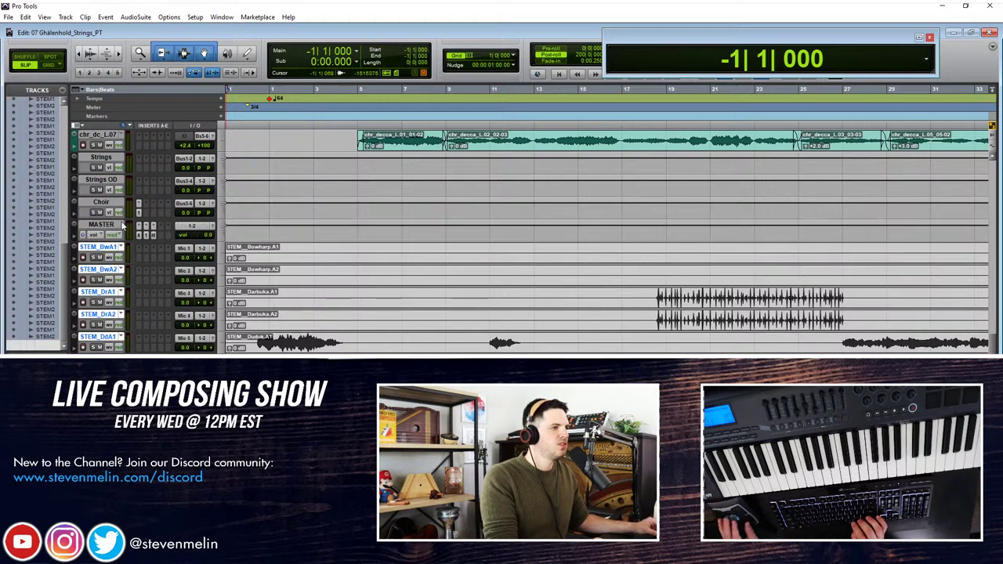
# Step: Color the Strings, Strings OD and Choir tracks dark green and the MASTER track dark red
pyautogui.scroll(1, 124, 243)
pyautogui.click(102, 182)
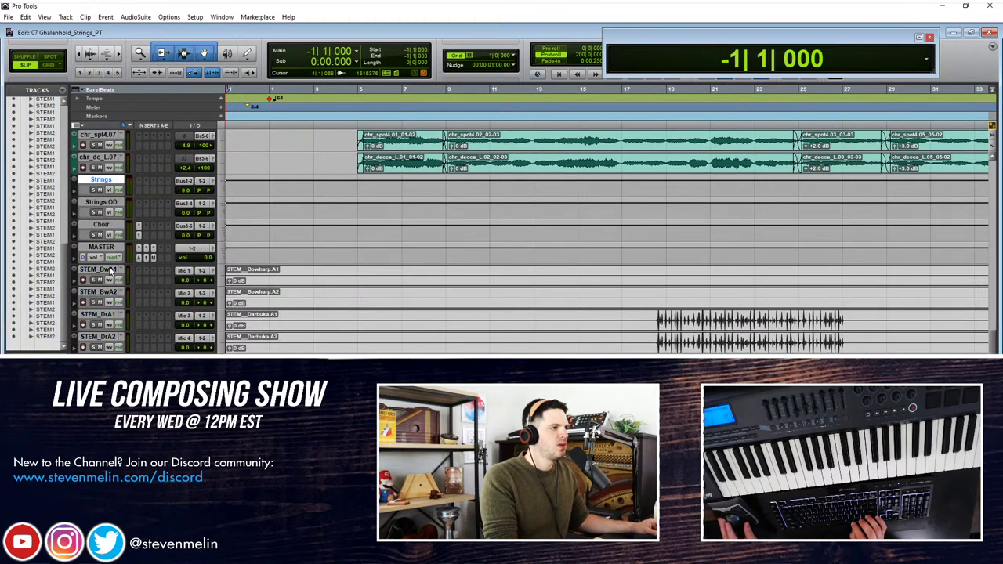
pyautogui.keyDown('shift'); pyautogui.click(101, 247); pyautogui.keyUp('shift')
pyautogui.keyDown('ctrl'); pyautogui.click(86, 247); pyautogui.keyUp('ctrl')
pyautogui.doubleClick(76, 188)
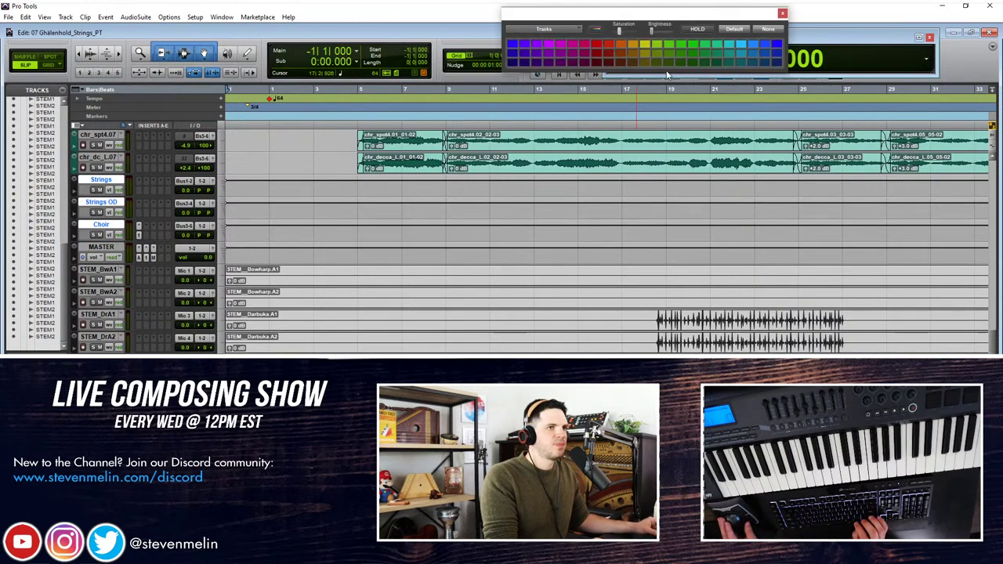
pyautogui.click(681, 54)
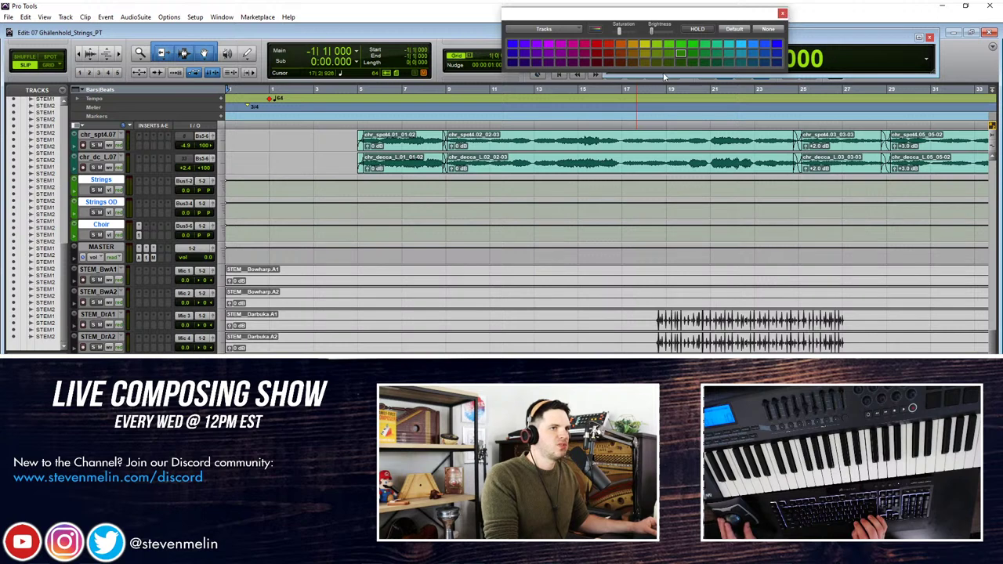
pyautogui.click(681, 61)
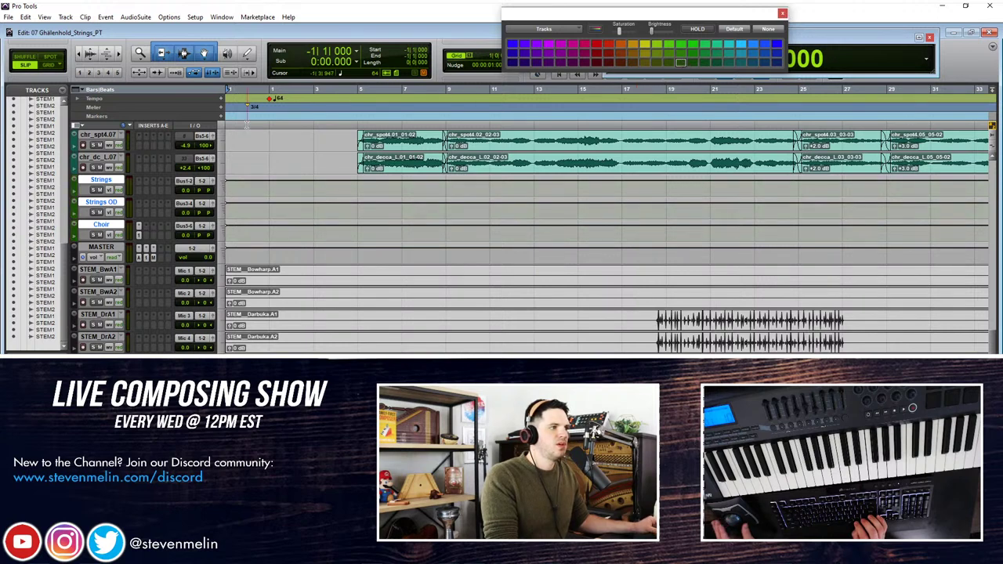
pyautogui.click(92, 249)
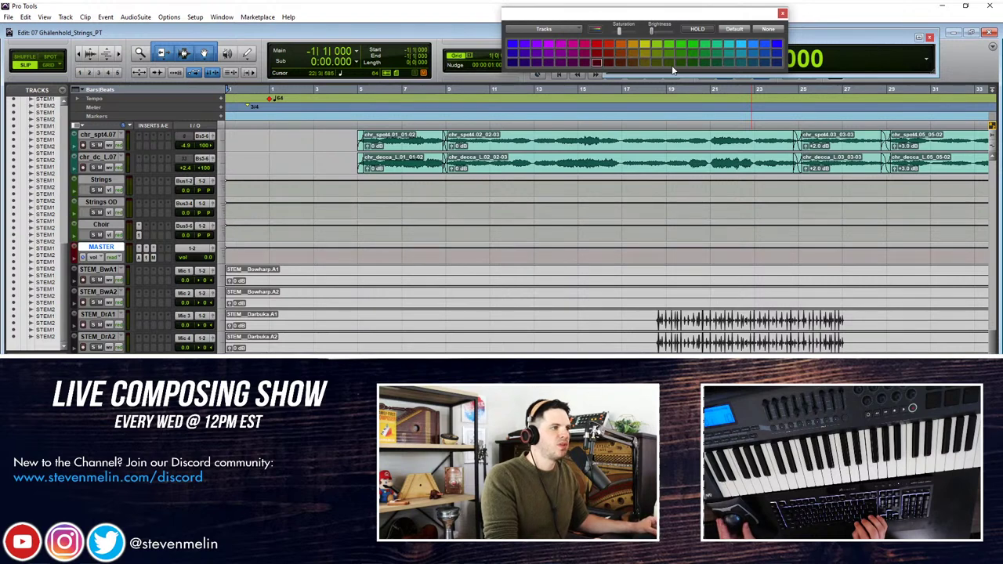
pyautogui.click(782, 13)
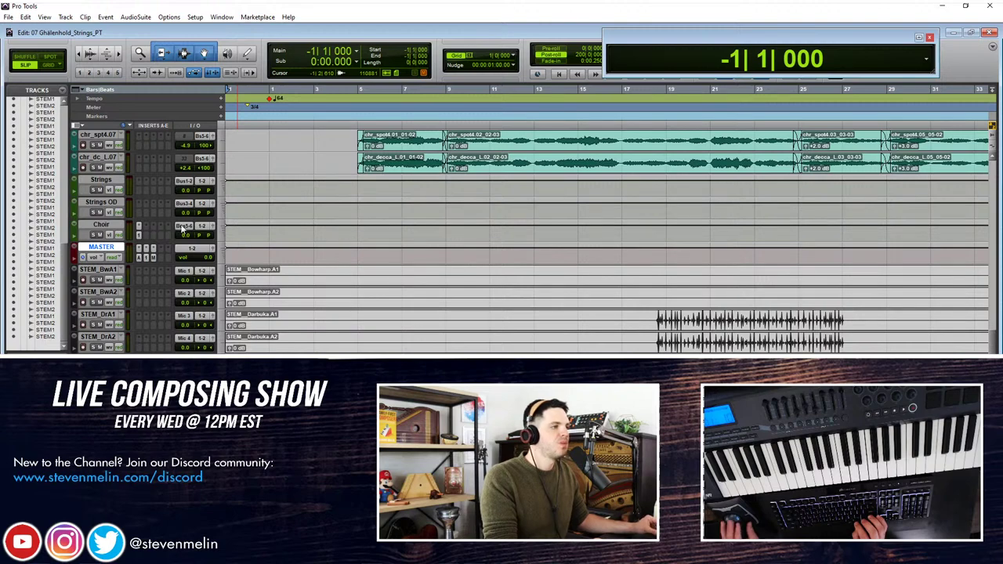
# Step: Select all the imported STEM tracks and color them yellow
pyautogui.scroll(-10, 102, 265)
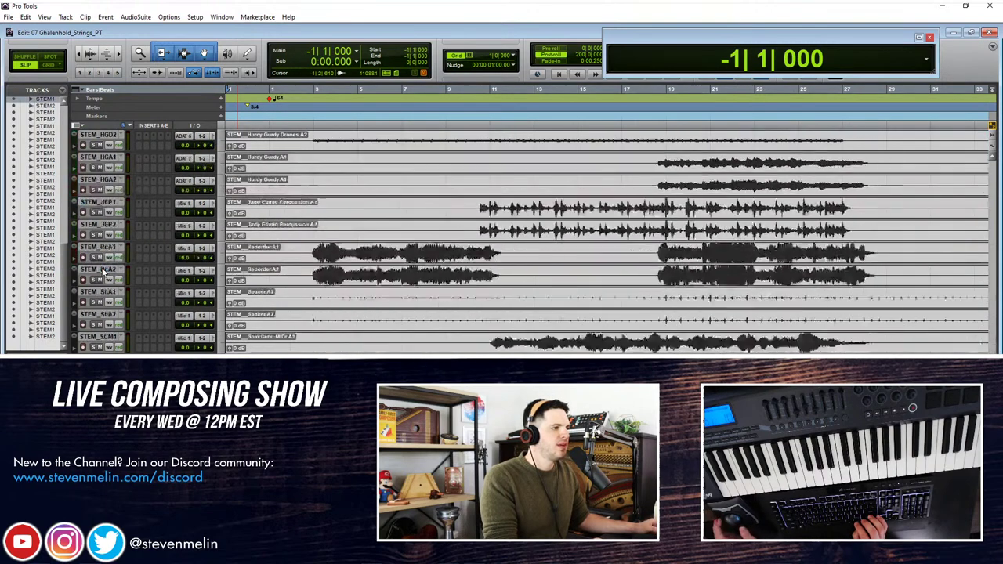
pyautogui.keyDown('shift'); pyautogui.click(99, 347); pyautogui.keyUp('shift')
pyautogui.scroll(10, 141, 314)
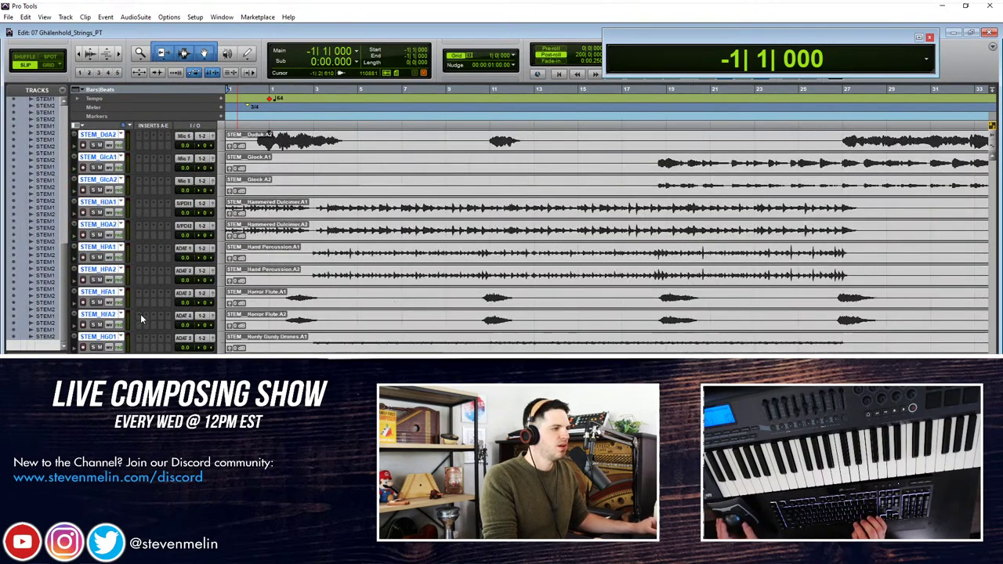
pyautogui.doubleClick(76, 323)
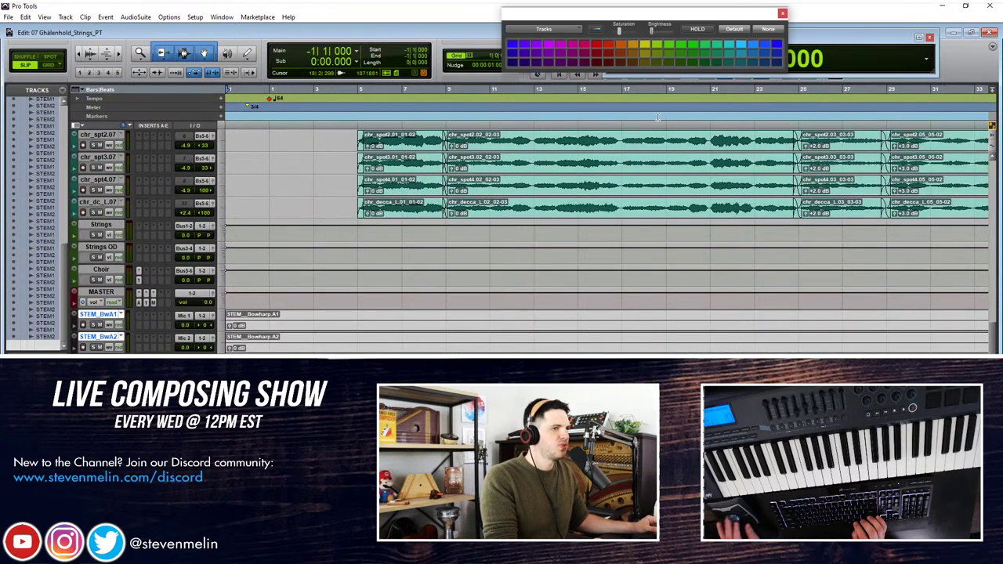
pyautogui.click(644, 53)
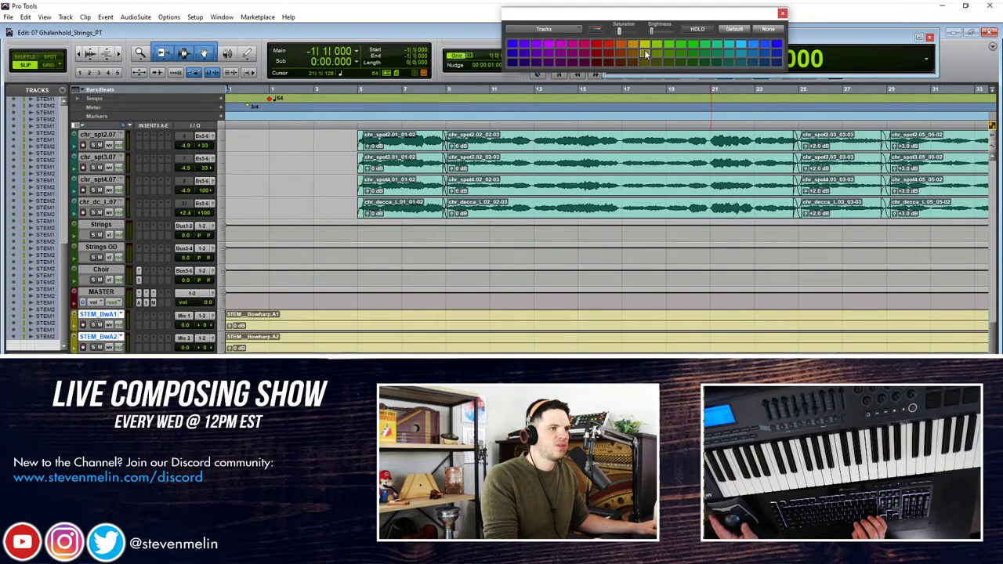
pyautogui.click(781, 13)
# Step: Group the selected stem tracks under the name STEMS
pyautogui.scroll(-6, 370, 257)
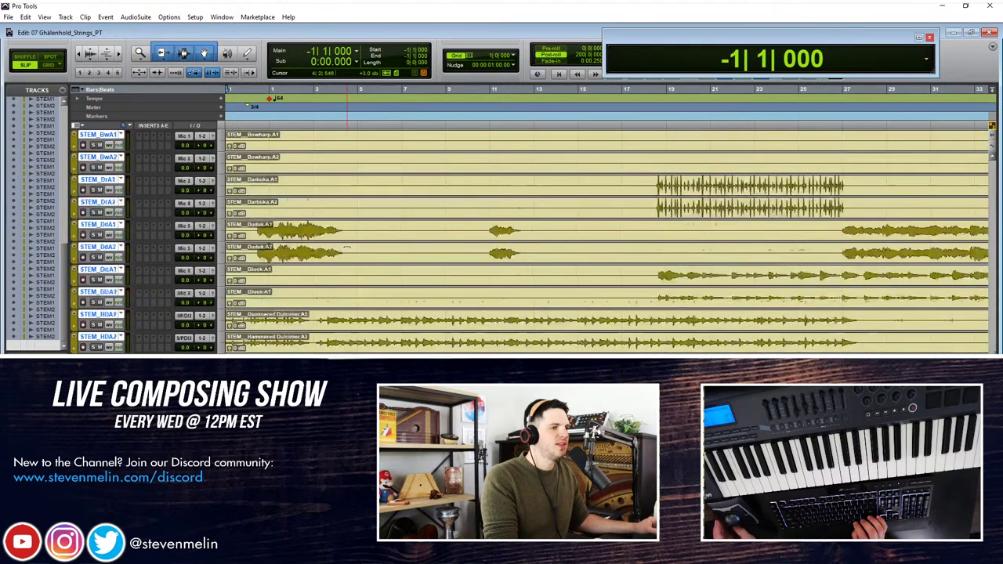
pyautogui.scroll(5, 360, 226)
pyautogui.scroll(1, 361, 227)
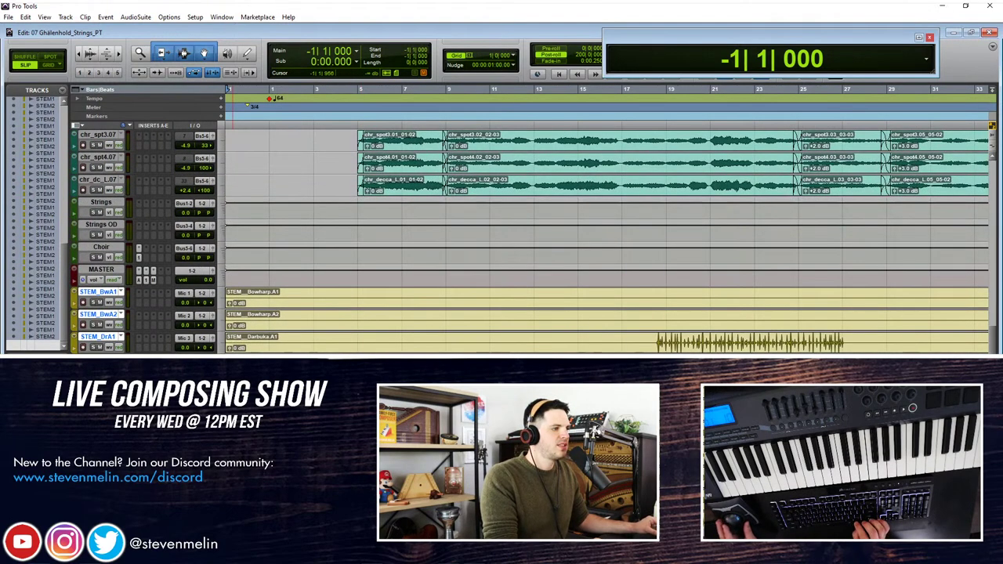
pyautogui.hotkey('ctrl', 'g')
pyautogui.write('STEMS')
pyautogui.press('Return')
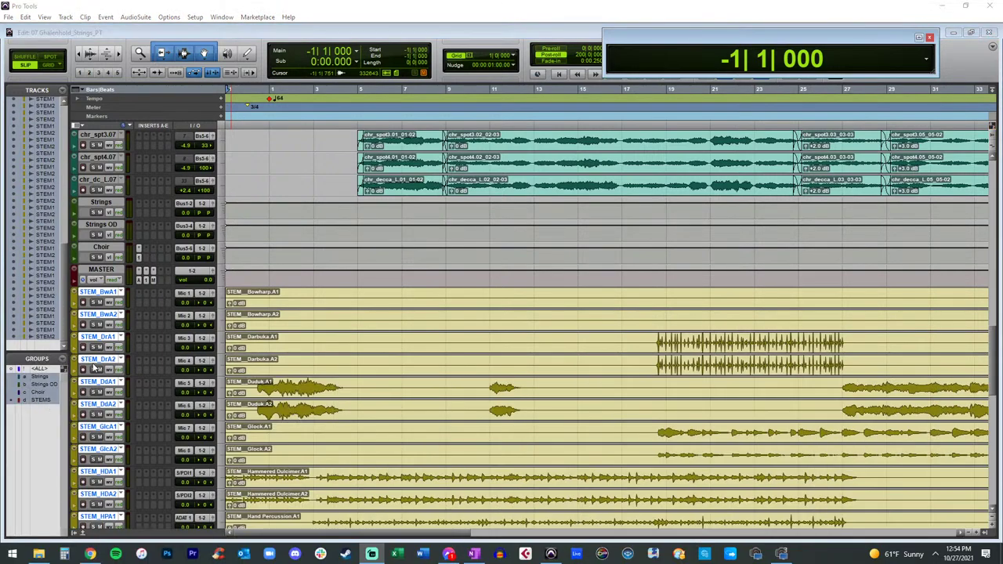
# Step: Select the grouped stem clips and audition them from the session start
pyautogui.scroll(-5, 132, 219)
pyautogui.scroll(5, 133, 219)
pyautogui.click(282, 313)
pyautogui.press('space')
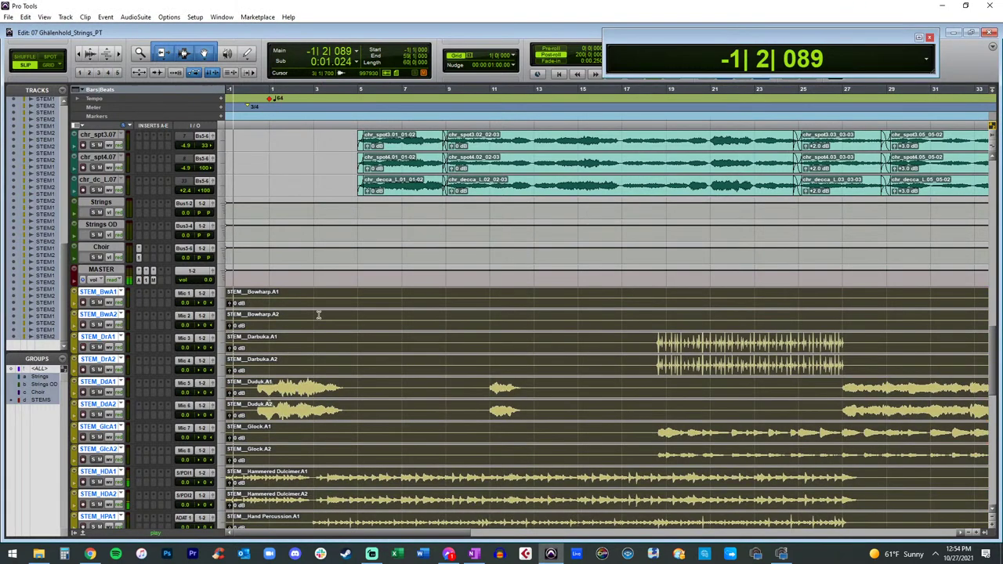
pyautogui.hotkey('ctrl', ']')
pyautogui.press('space')
# Step: Switch to Grid mode and move all the stem clips, trying bar 5 but settling on a start at bar 1
pyautogui.doubleClick(300, 297)
pyautogui.click(61, 67)
pyautogui.moveTo(305, 314); pyautogui.dragTo(381, 309)
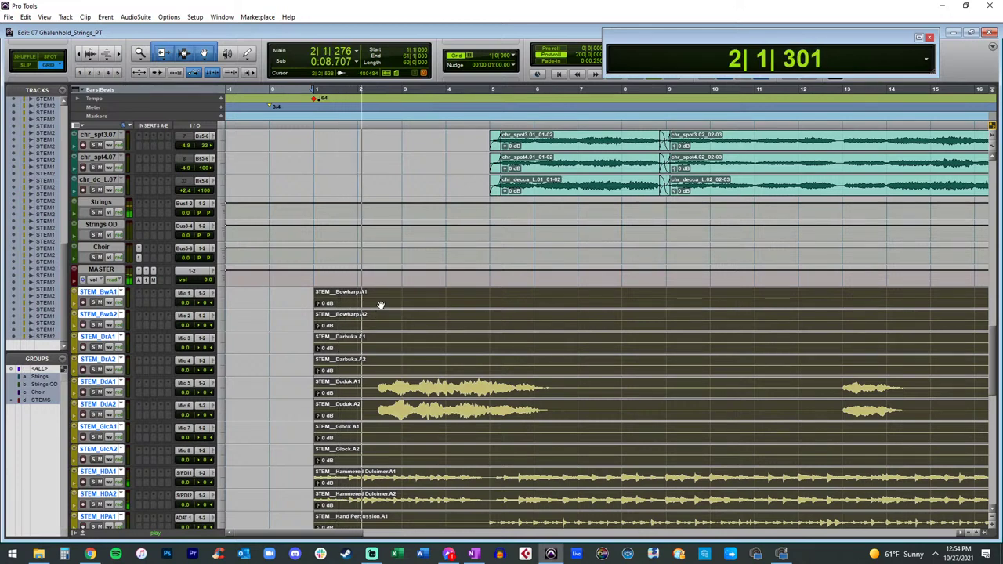
pyautogui.moveTo(380, 304); pyautogui.dragTo(544, 303)
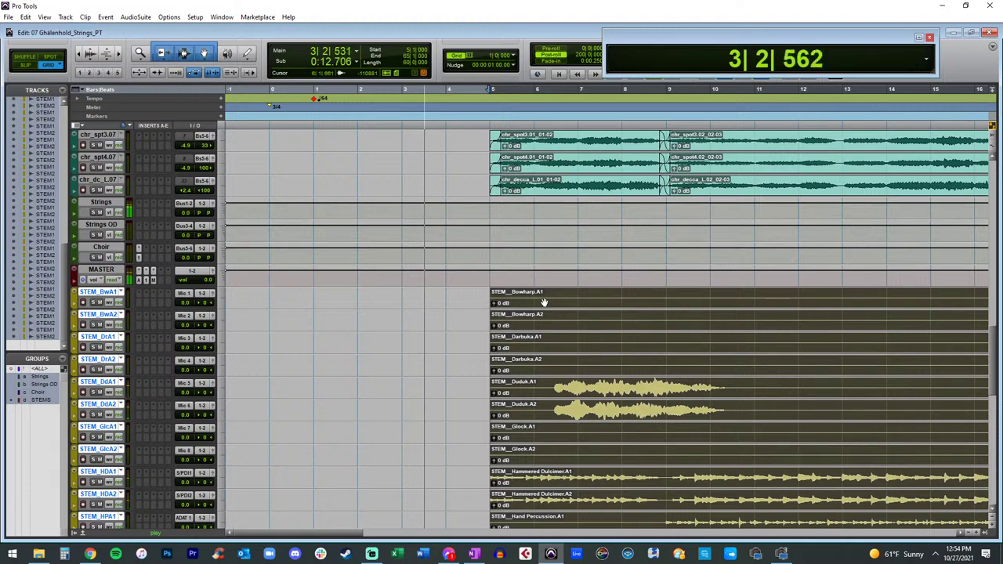
pyautogui.moveTo(542, 302); pyautogui.dragTo(370, 306)
# Step: Play the realigned stems from bar 1 and place the edit cursor at bar 3
pyautogui.press('space')
pyautogui.press('space')
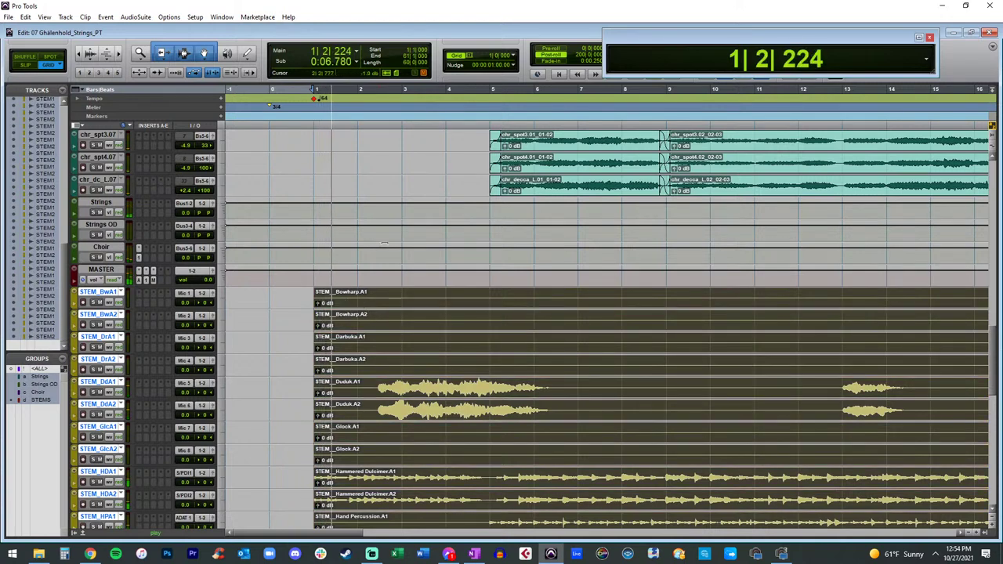
pyautogui.scroll(-3, 399, 233)
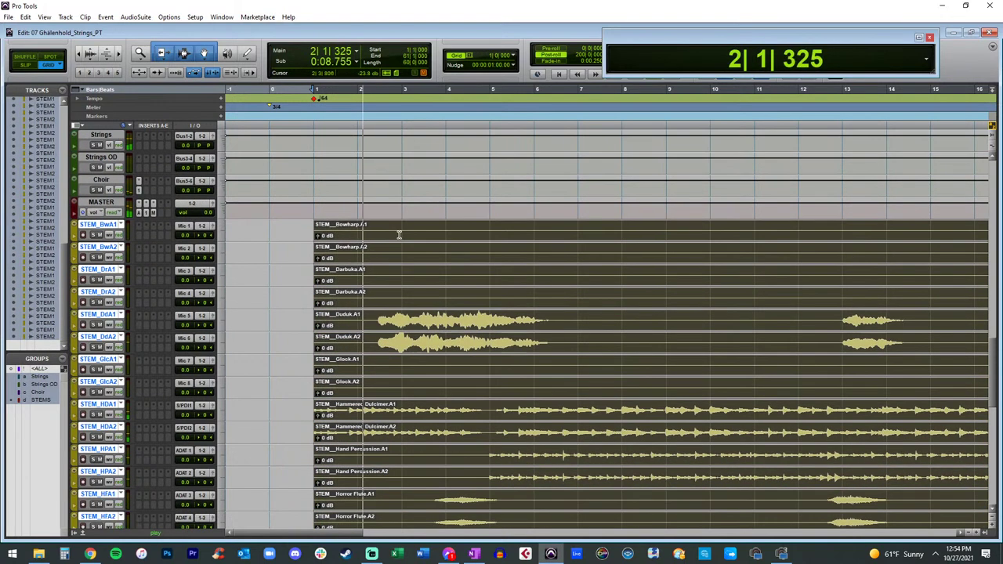
pyautogui.click(401, 230)
pyautogui.scroll(-3, 401, 229)
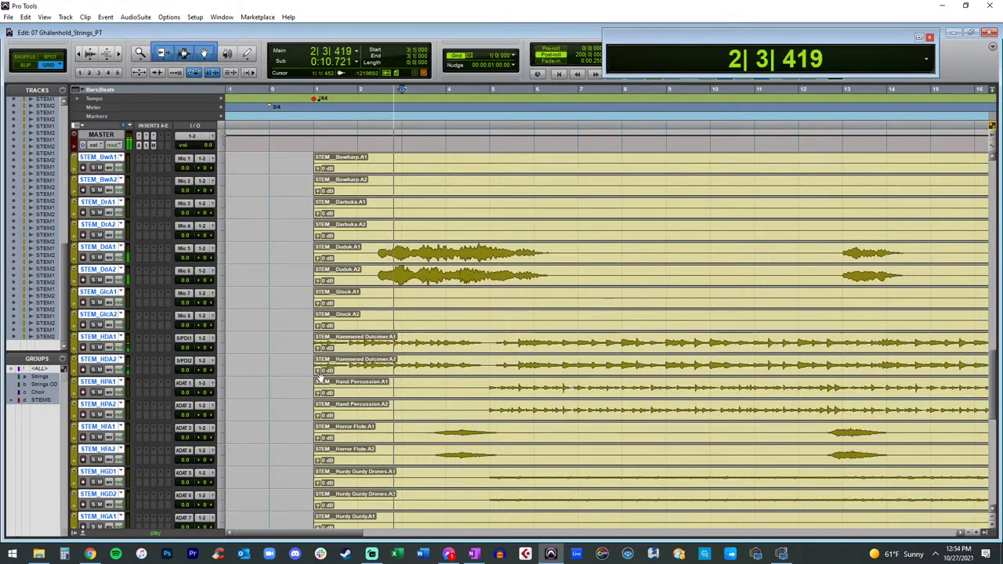
# Step: Deactivate the STEMS group, select only the first Hammered Dulcimer track, show the whole timeline and stop playback
pyautogui.click(38, 384)
pyautogui.click(38, 377)
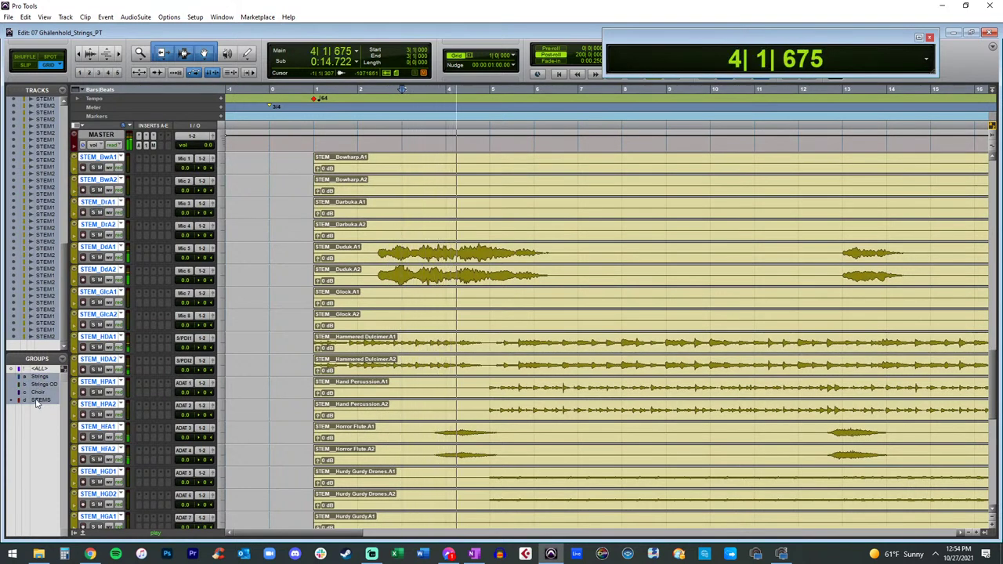
pyautogui.click(37, 401)
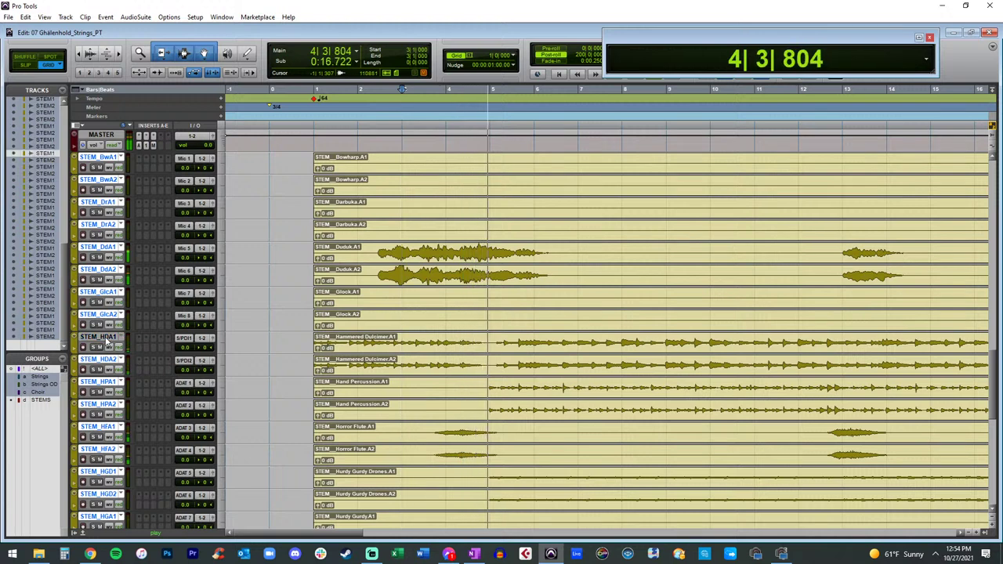
pyautogui.click(103, 340)
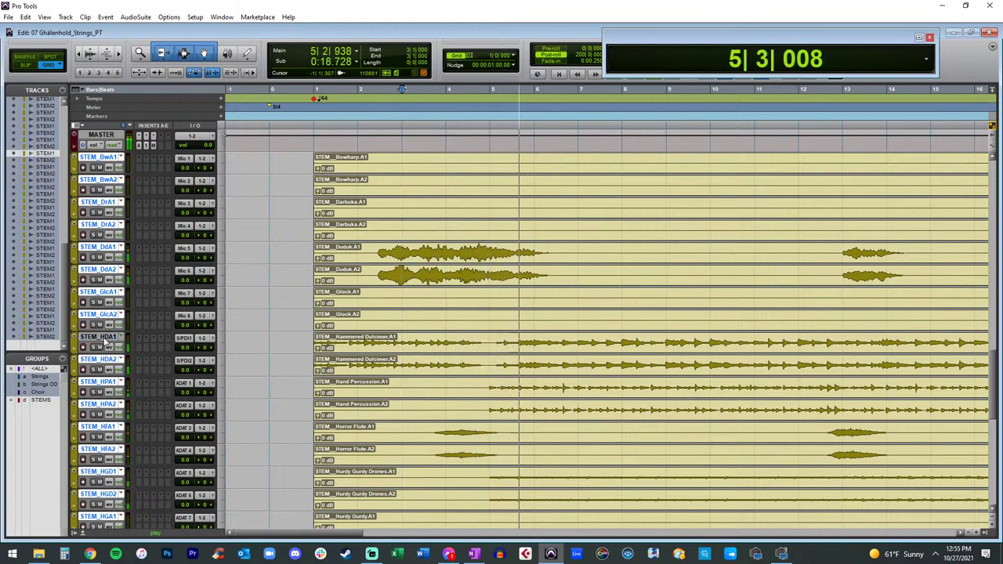
pyautogui.press('r')
pyautogui.press('r')
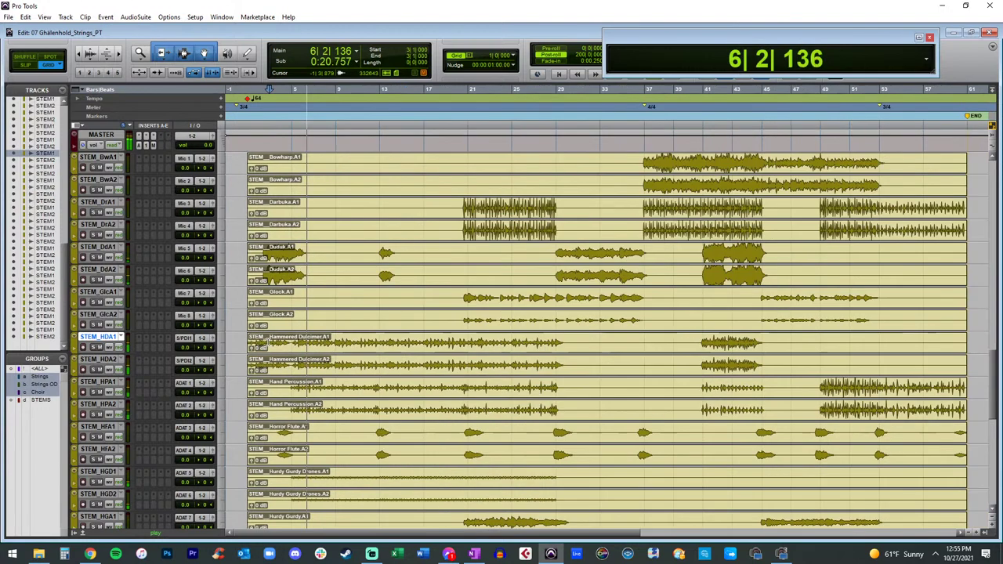
pyautogui.press('t')
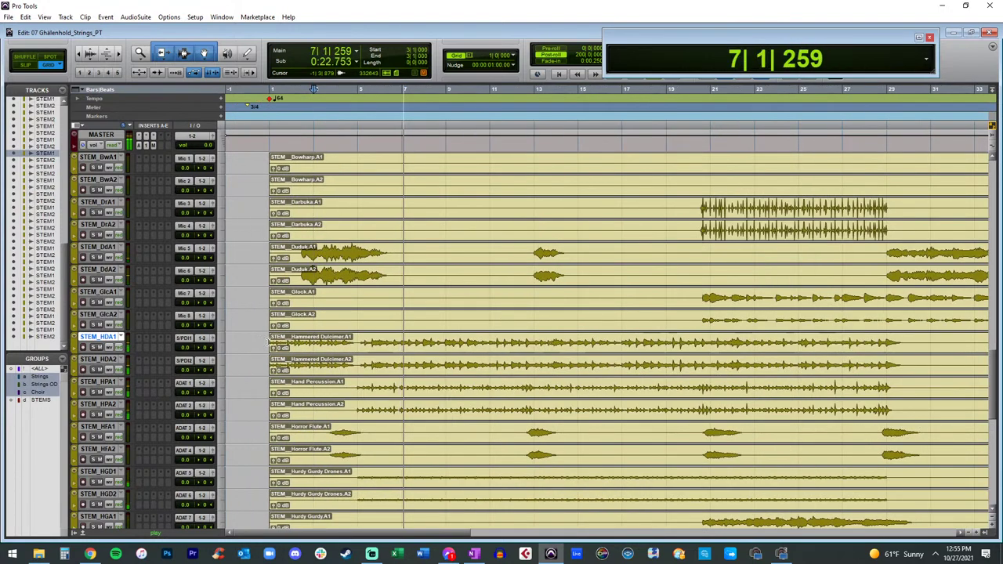
pyautogui.press('r')
pyautogui.press('space')
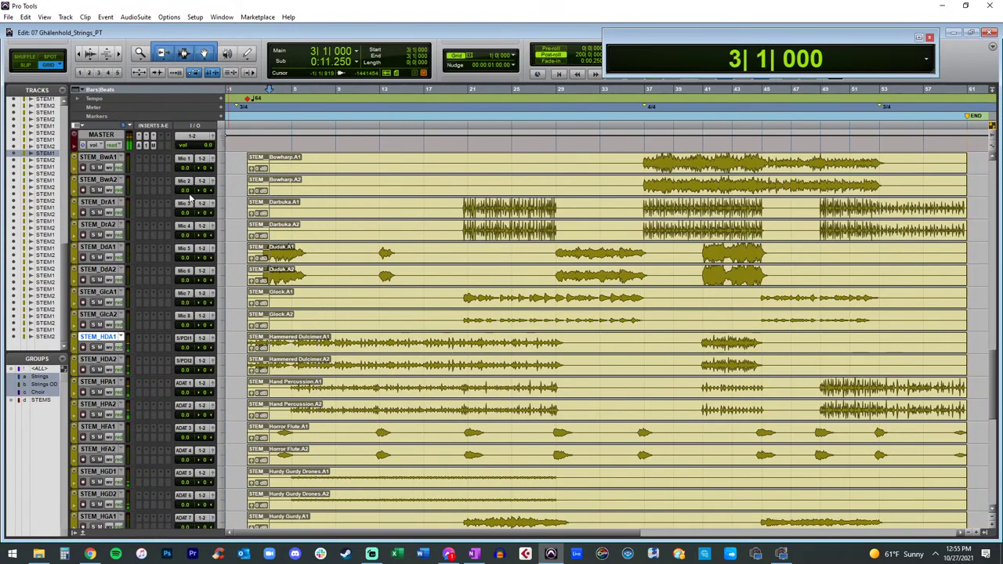
# Step: Select all the STEM tracks from the first Bowharp to the last Strings Lo trem and delete them with their clips
pyautogui.click(117, 180)
pyautogui.click(110, 161)
pyautogui.press('alt')
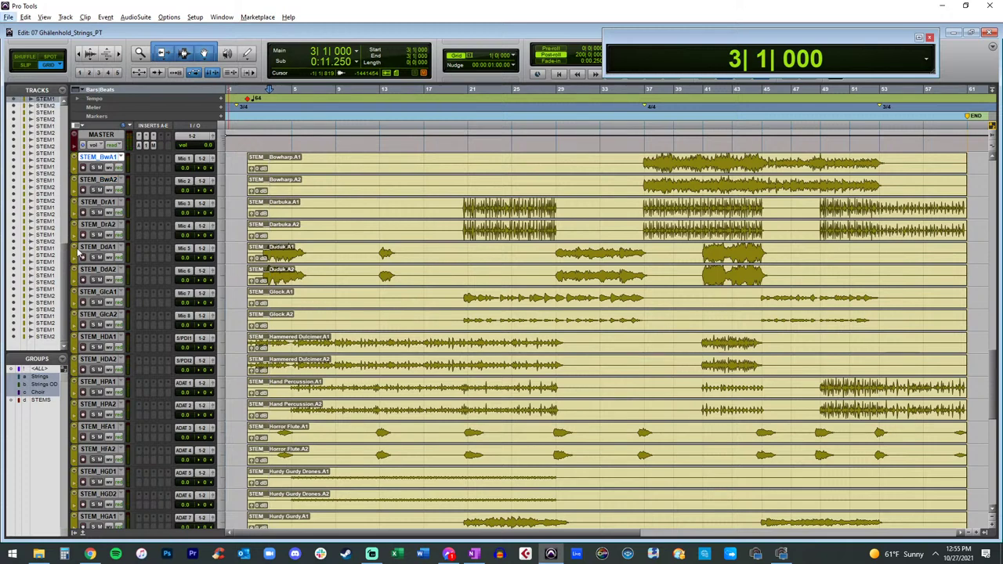
pyautogui.scroll(-15, 86, 157)
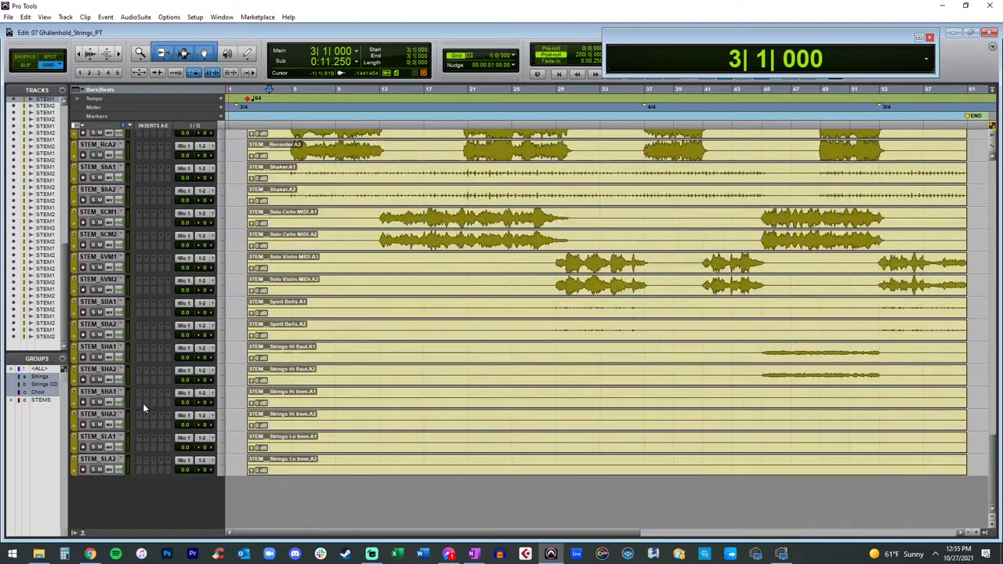
pyautogui.keyDown('alt'); pyautogui.click(100, 461); pyautogui.keyUp('alt')
pyautogui.rightClick(108, 459)
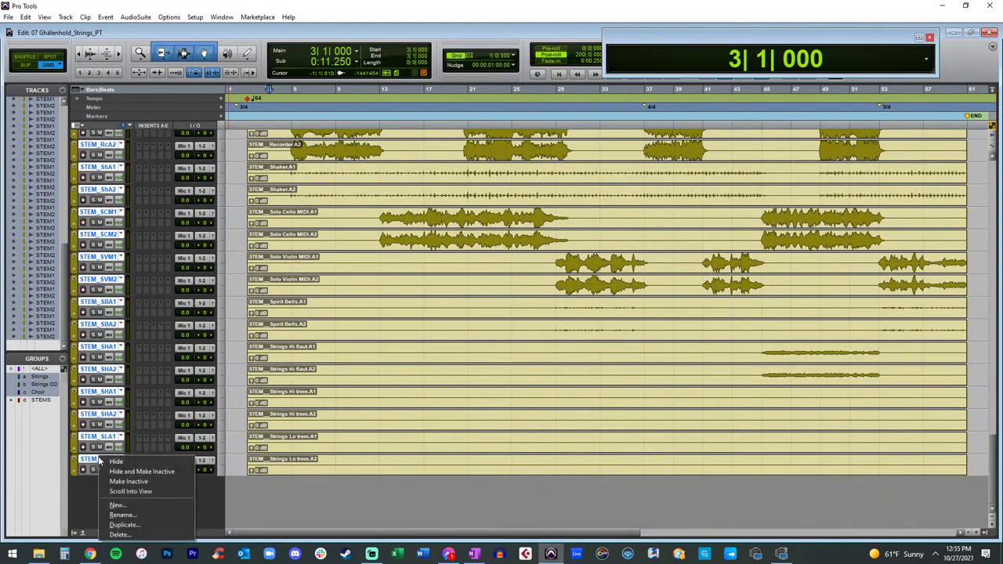
pyautogui.click(119, 535)
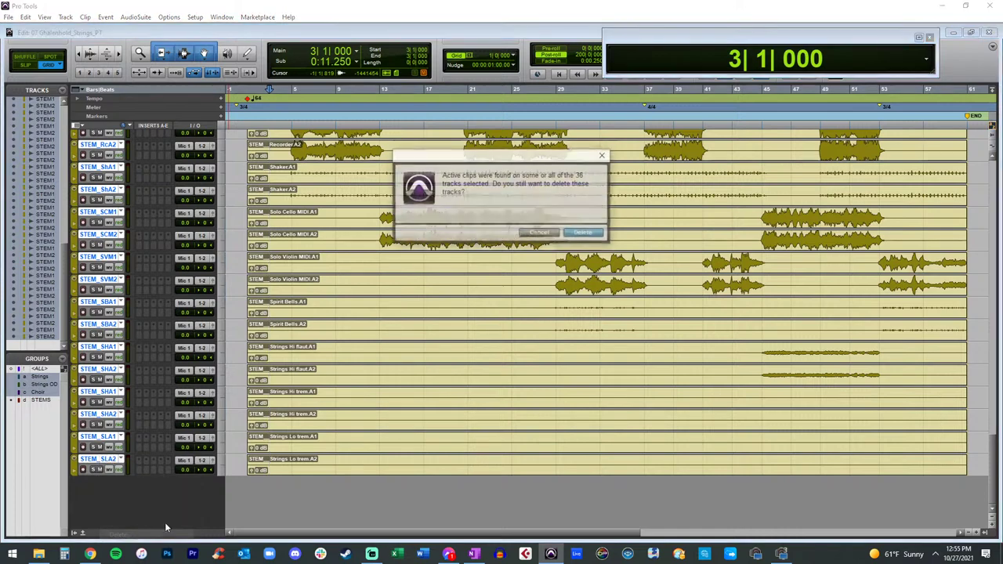
pyautogui.click(581, 235)
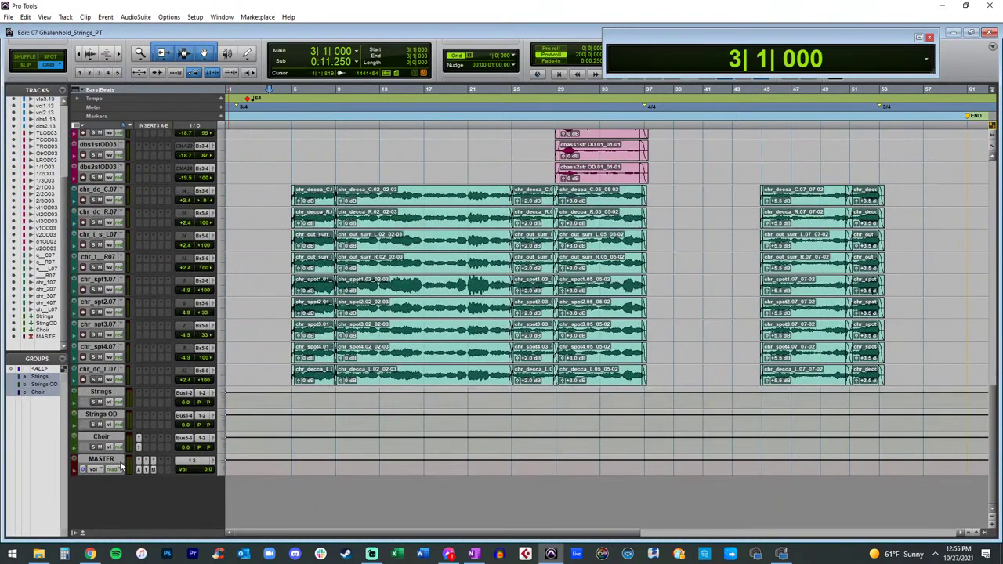
# Step: Create a batch of new stereo audio tracks directly after the MASTER track
pyautogui.click(113, 464)
pyautogui.hotkey('ctrl', 'shift', 'n')
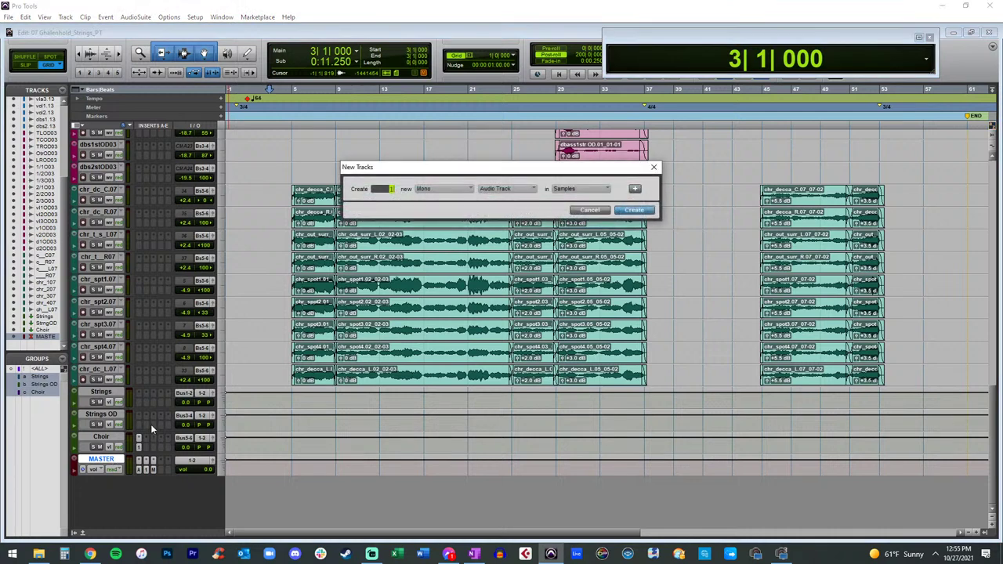
pyautogui.click(430, 195)
pyautogui.click(439, 202)
pyautogui.click(633, 212)
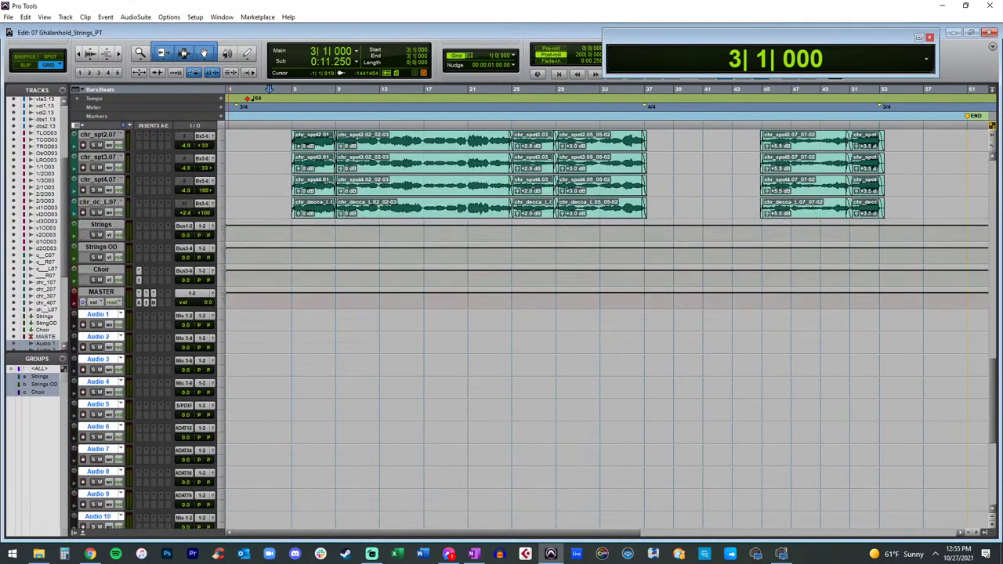
# Step: Switch to File Explorer and exclude Cello leg, Choir Ah, D.B. leg, Strings CS long and Strings CS swells from the selected Stems_v2 files
pyautogui.hotkey('alt', 'Tab')
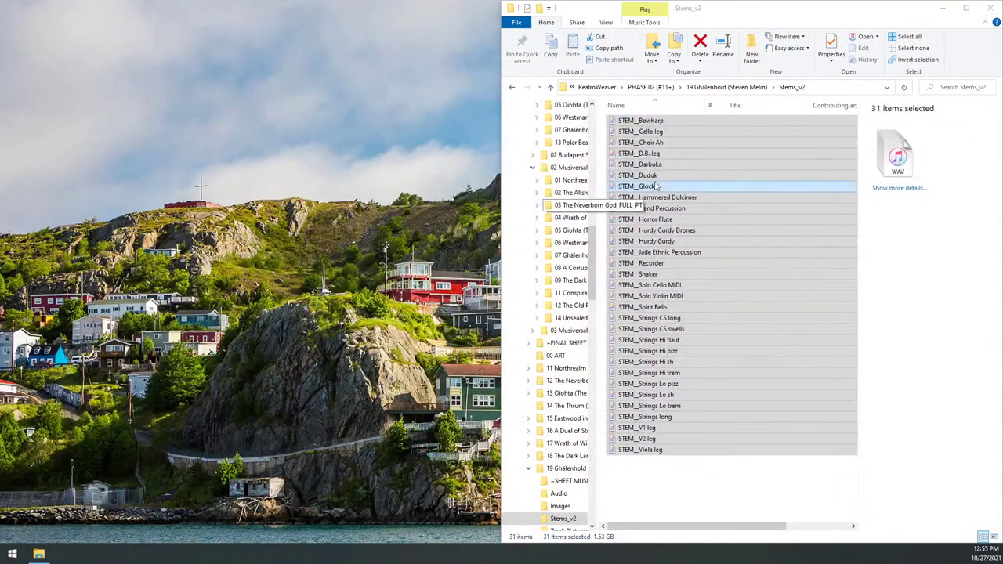
pyautogui.moveTo(689, 144); pyautogui.dragTo(680, 151)
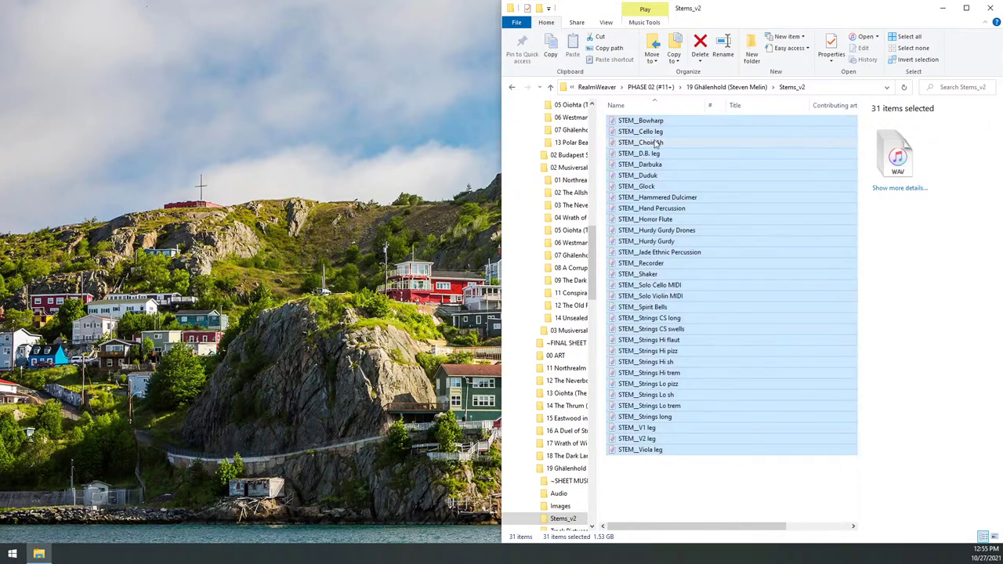
pyautogui.keyDown('ctrl'); pyautogui.click(693, 134); pyautogui.keyUp('ctrl')
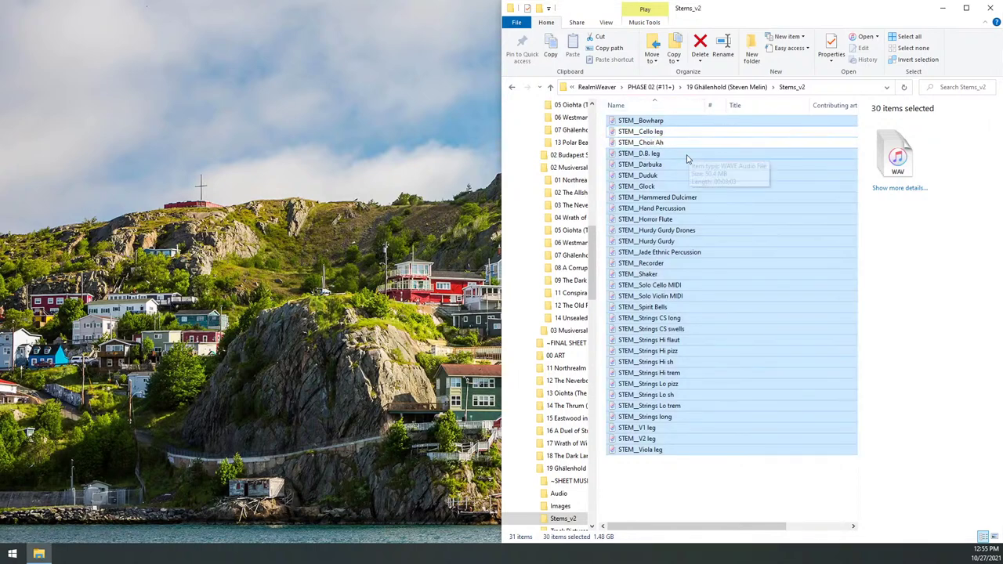
pyautogui.keyDown('ctrl'); pyautogui.click(686, 155); pyautogui.keyUp('ctrl')
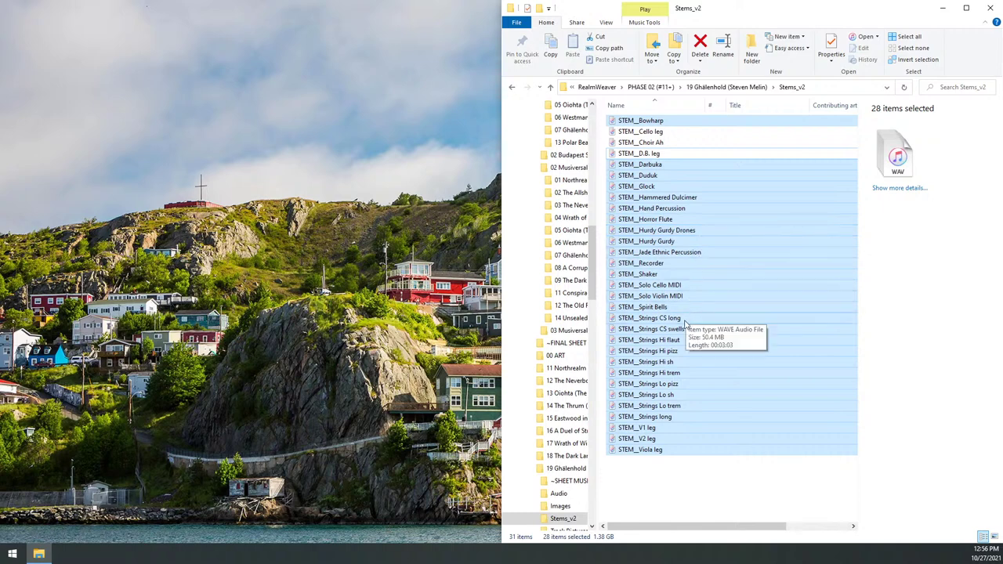
pyautogui.keyDown('ctrl'); pyautogui.click(686, 322); pyautogui.keyUp('ctrl')
pyautogui.keyDown('ctrl'); pyautogui.click(687, 330); pyautogui.keyUp('ctrl')
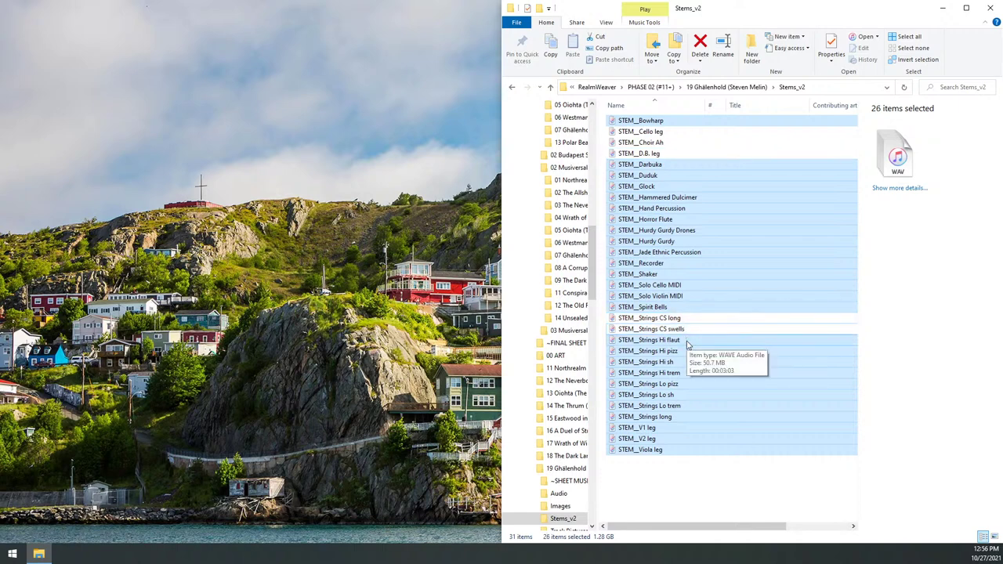
# Step: Also exclude Strings Hi pizz, Hi sh, Lo pizz, Lo sh and long, plus the V1, V2 and Viola leg stems, from the selection
pyautogui.keyDown('ctrl'); pyautogui.click(688, 387); pyautogui.keyUp('ctrl')
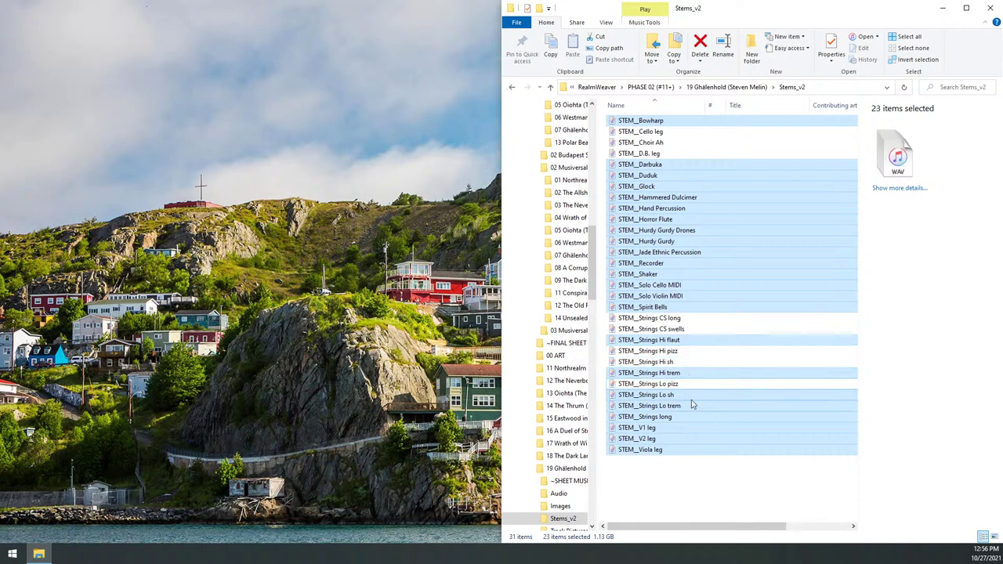
pyautogui.keyDown('ctrl'); pyautogui.click(694, 397); pyautogui.keyUp('ctrl')
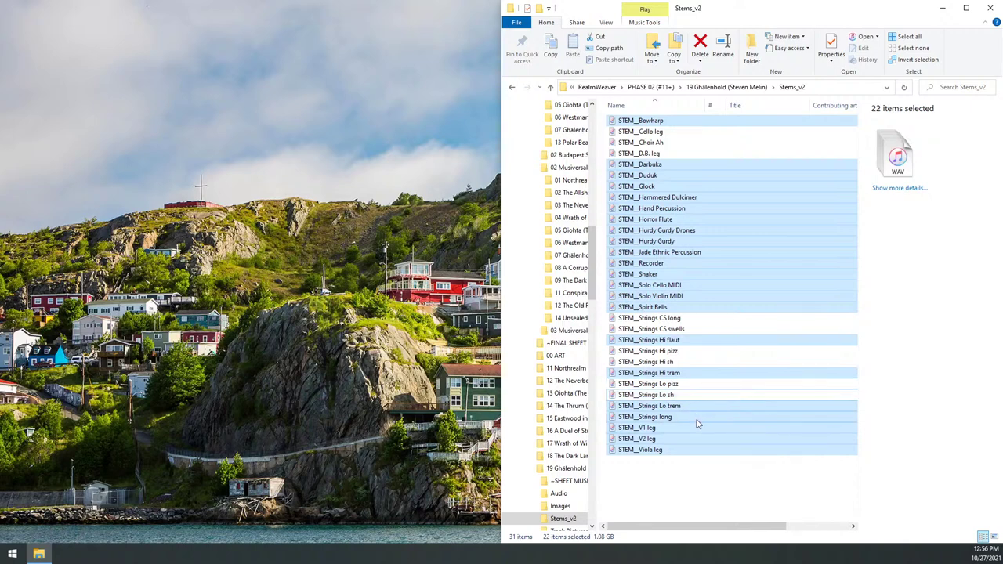
pyautogui.keyDown('ctrl'); pyautogui.click(697, 418); pyautogui.keyUp('ctrl')
pyautogui.keyDown('ctrl'); pyautogui.click(688, 429); pyautogui.keyUp('ctrl')
pyautogui.keyDown('ctrl'); pyautogui.click(681, 440); pyautogui.keyUp('ctrl')
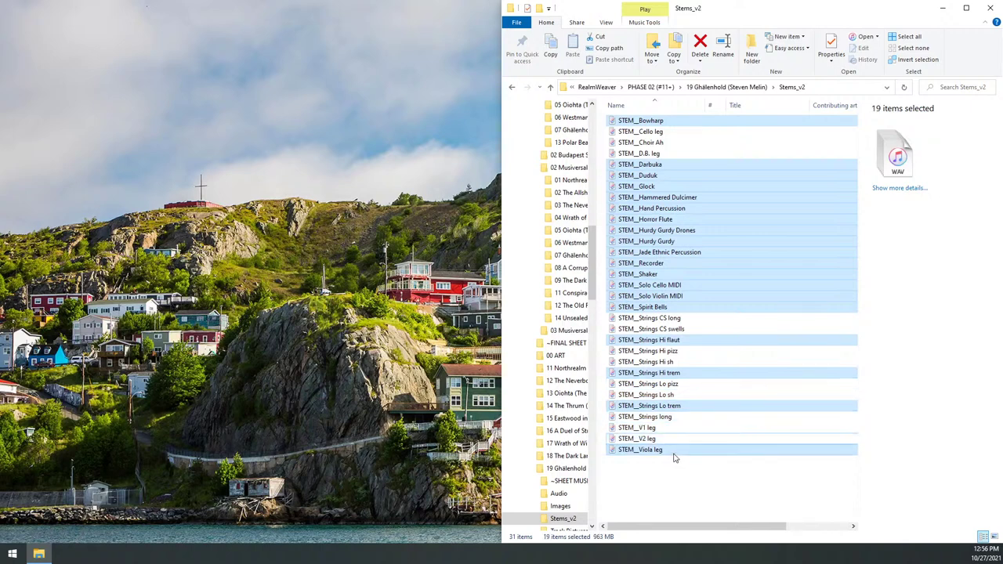
pyautogui.keyDown('ctrl'); pyautogui.click(674, 454); pyautogui.keyUp('ctrl')
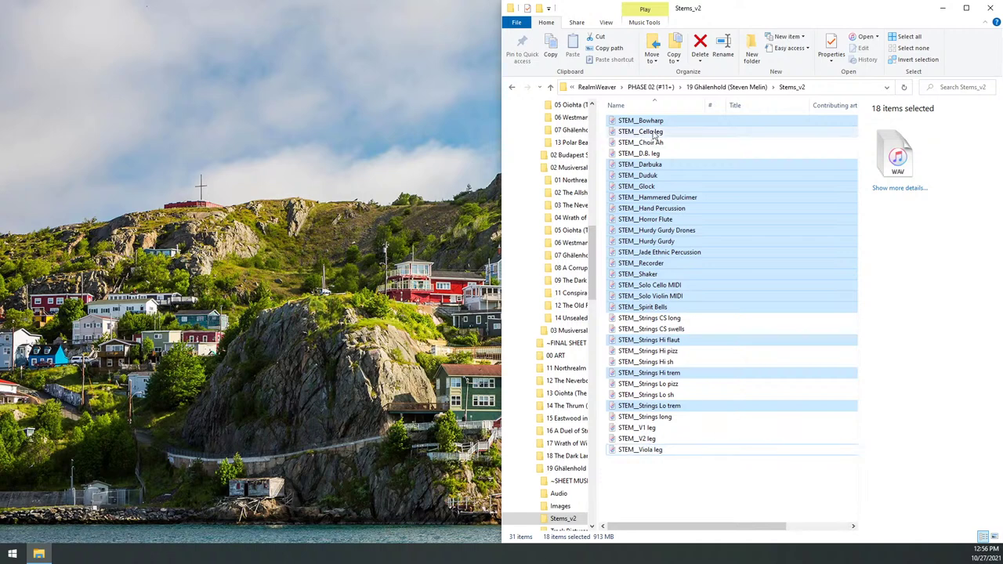
# Step: Create a folder named stems on the desktop and transfer the selected stem files into it
pyautogui.moveTo(668, 123)
pyautogui.mouseDown()
pyautogui.moveTo(1002, 141)
pyautogui.moveTo(784, 176)
pyautogui.moveTo(651, 122)
pyautogui.mouseUp()
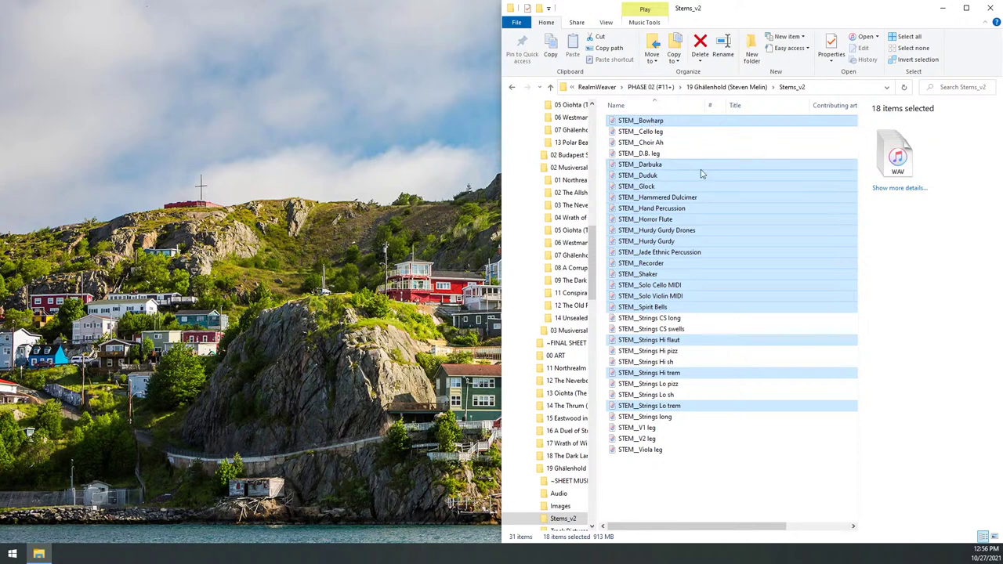
pyautogui.moveTo(669, 181); pyautogui.dragTo(655, 124)
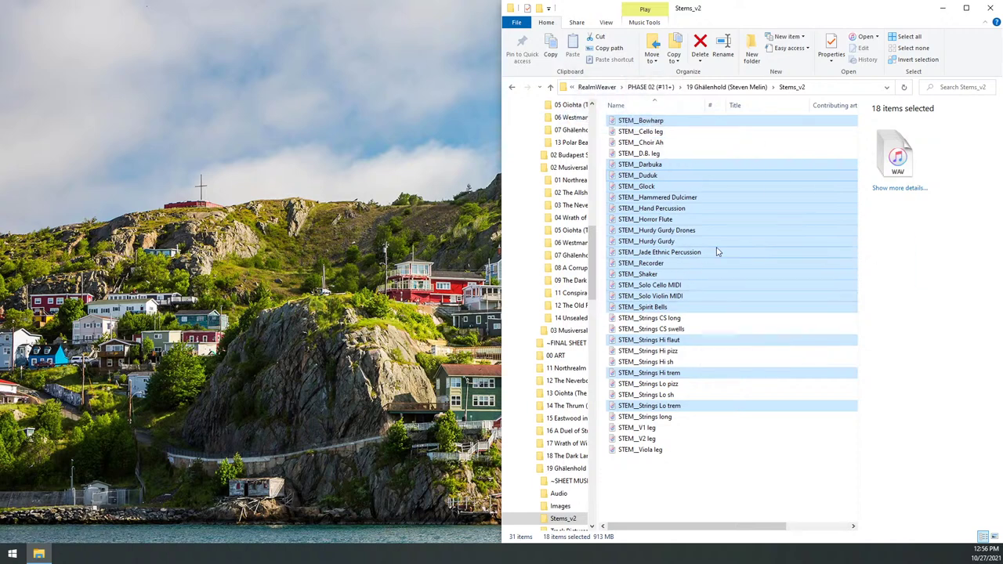
pyautogui.rightClick(366, 321)
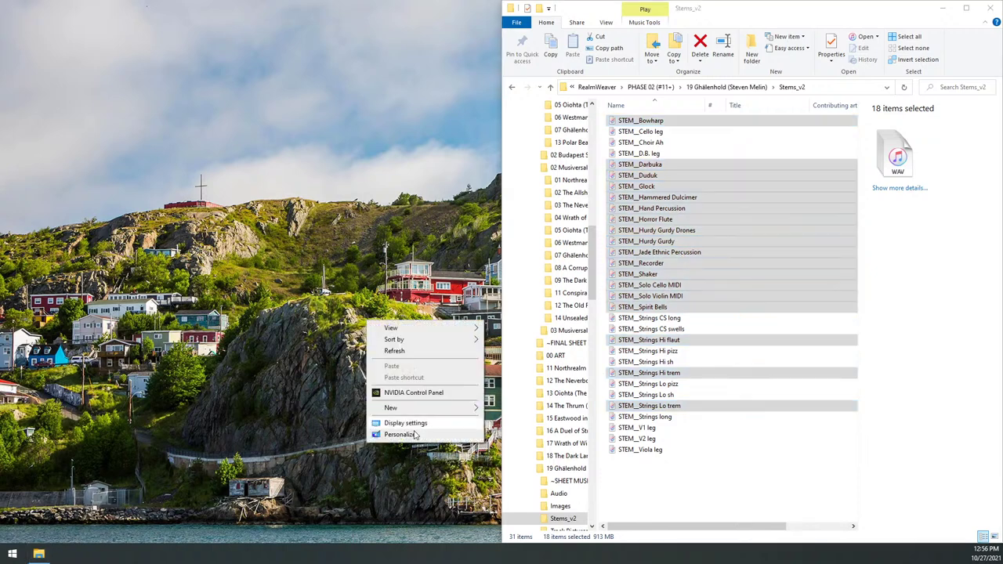
pyautogui.moveTo(410, 409)
pyautogui.click(508, 409)
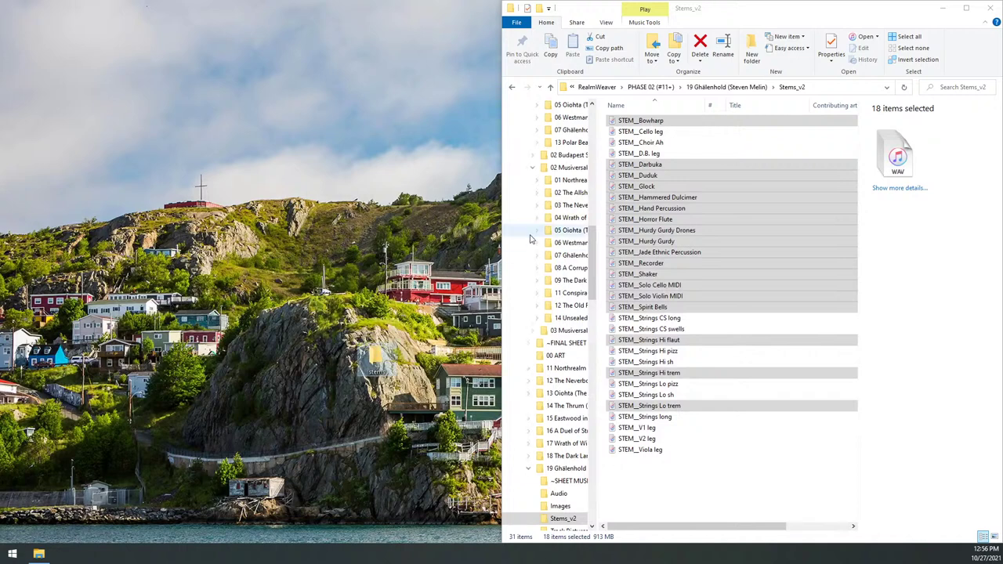
pyautogui.moveTo(654, 123); pyautogui.dragTo(367, 366)
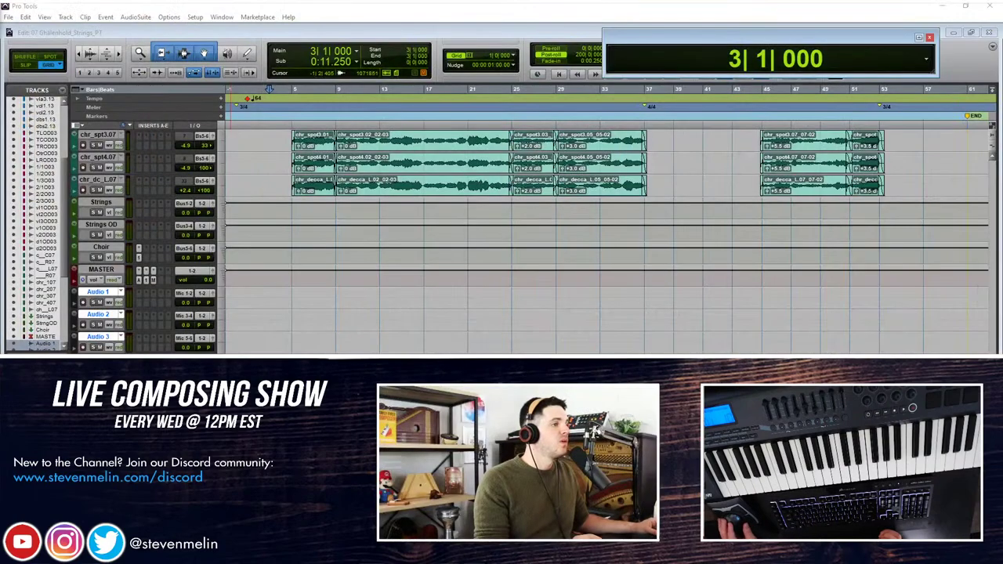
# Step: Switch to Pro Tools, place the edit cursor at bar 5 and open audio import at the desktop's stems folder
pyautogui.click(291, 314)
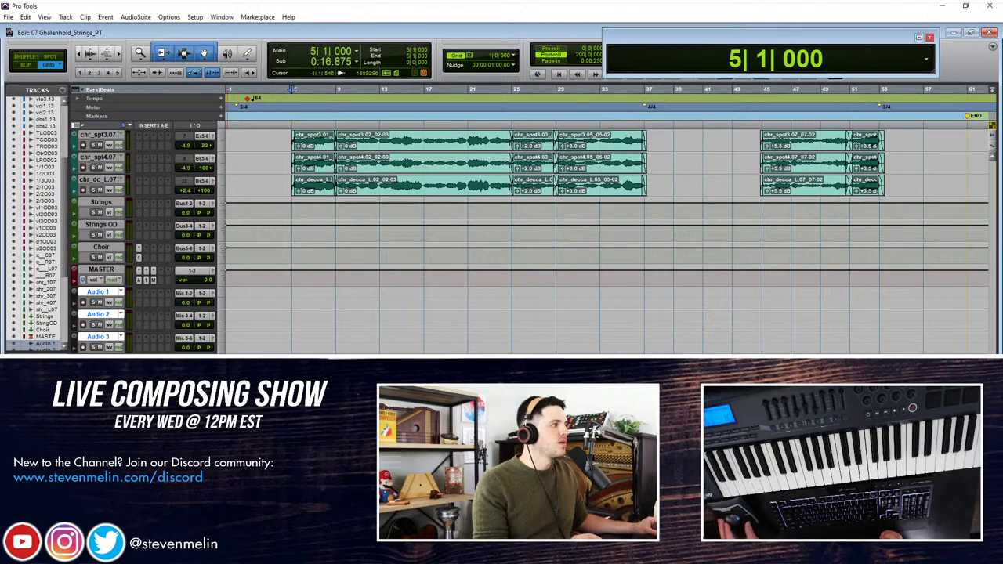
pyautogui.click(9, 17)
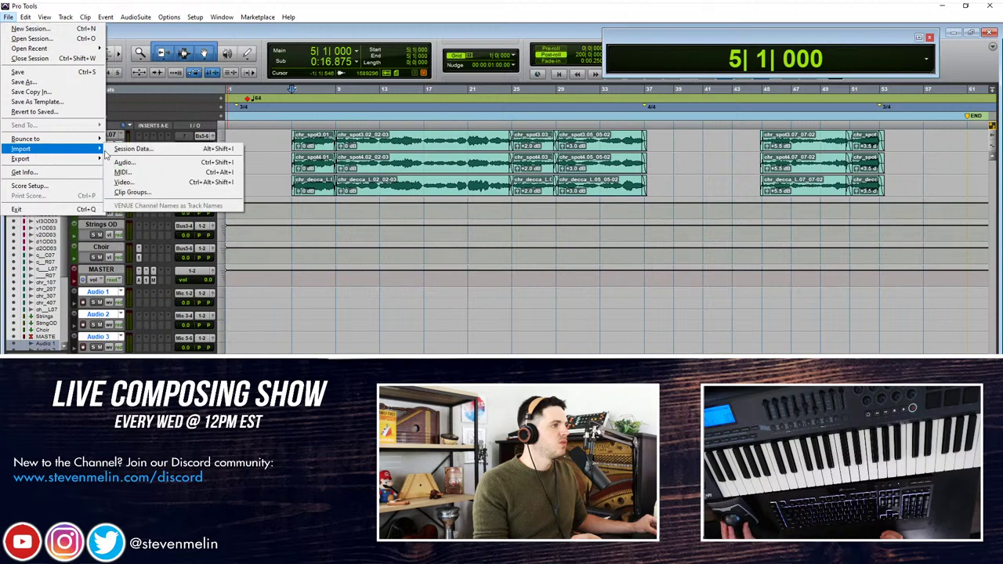
pyautogui.click(124, 163)
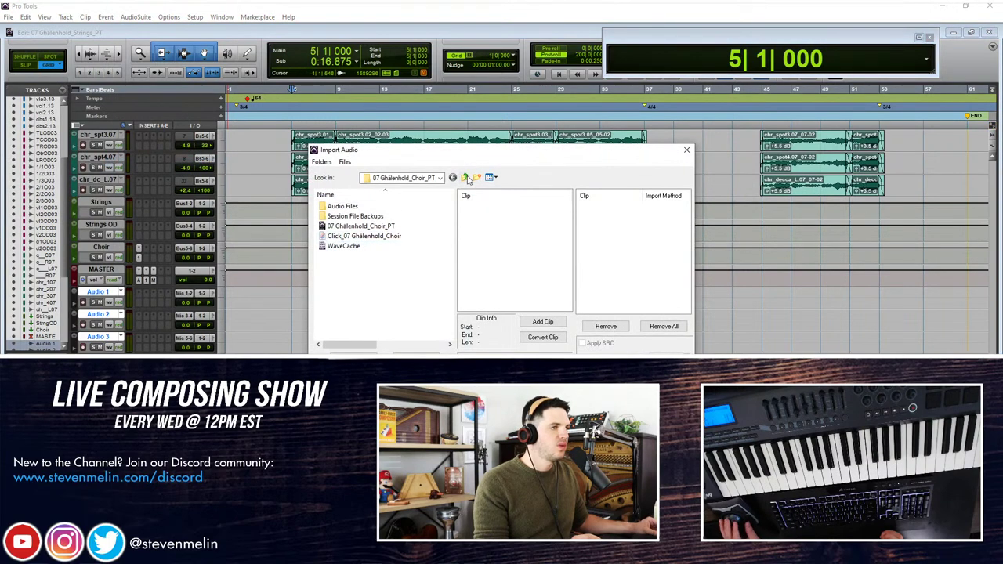
pyautogui.click(465, 178)
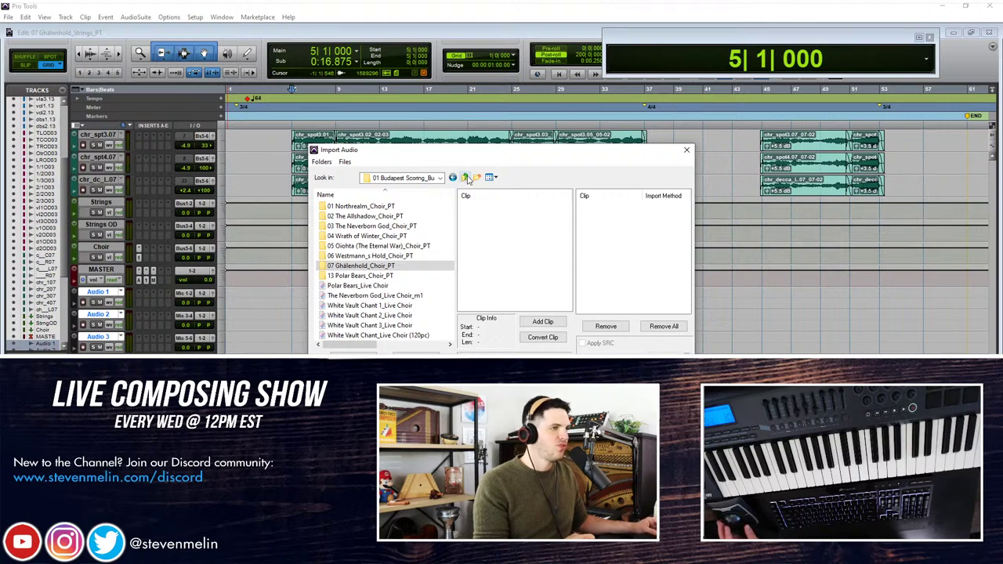
pyautogui.click(466, 178)
pyautogui.click(466, 178)
pyautogui.click(465, 178)
pyautogui.moveTo(464, 152); pyautogui.dragTo(0, 180)
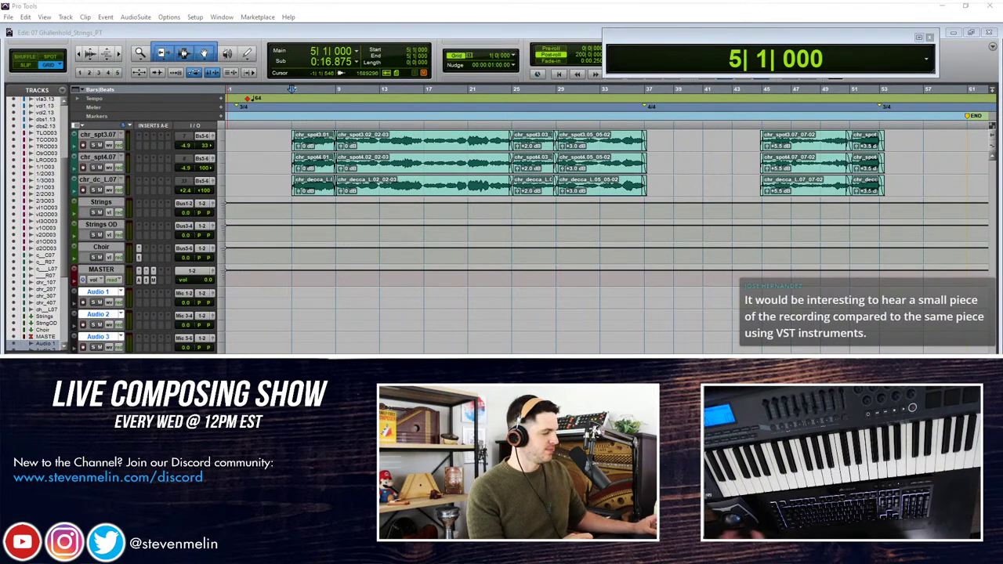
pyautogui.hotkey('ctrl', 'shift', 'i')
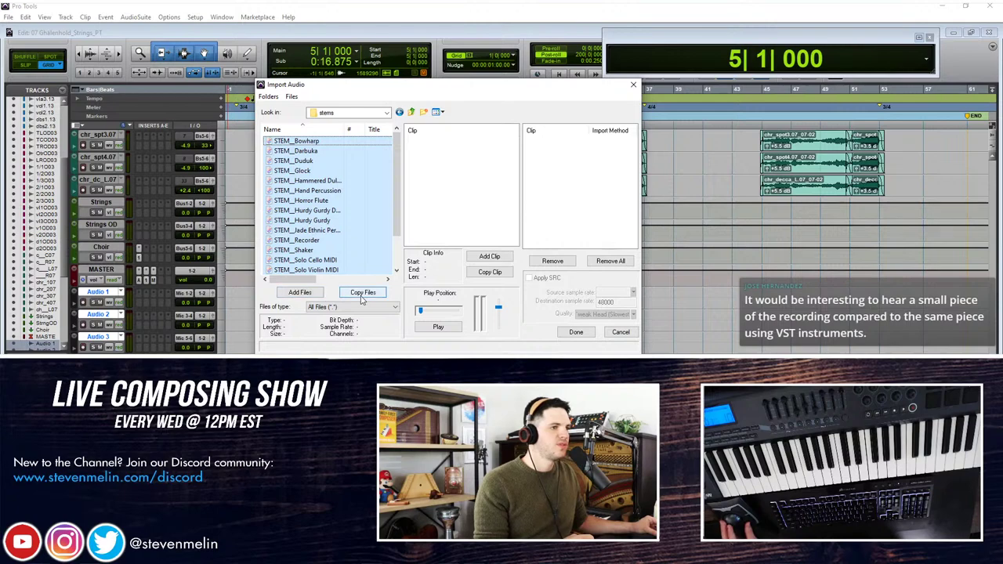
# Step: Exclude the Shaker, Horror Flute and Darbuka stems from the files selected for import
pyautogui.scroll(-2, 363, 235)
pyautogui.scroll(2, 363, 239)
pyautogui.scroll(-2, 363, 240)
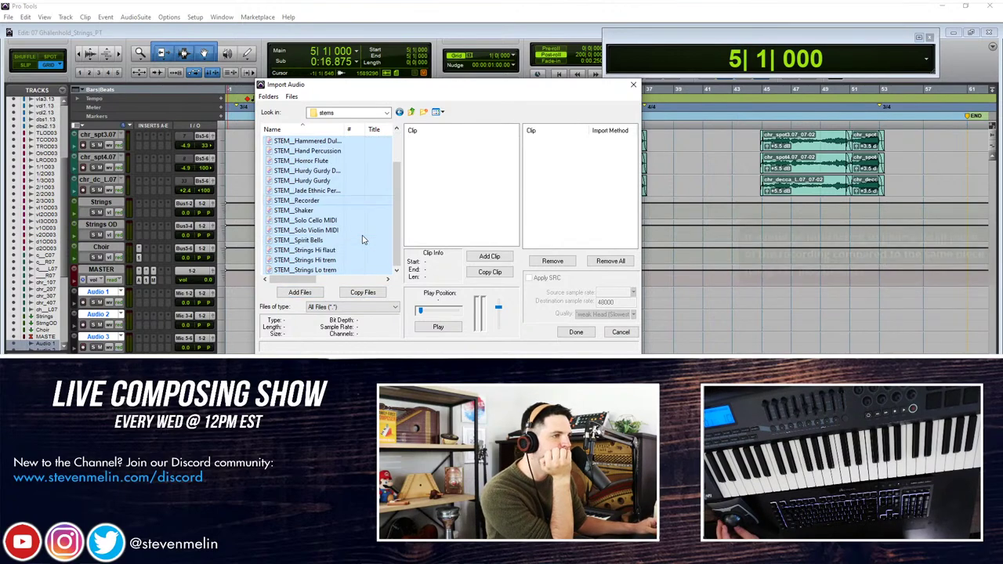
pyautogui.keyDown('ctrl'); pyautogui.click(305, 211); pyautogui.keyUp('ctrl')
pyautogui.scroll(2, 311, 213)
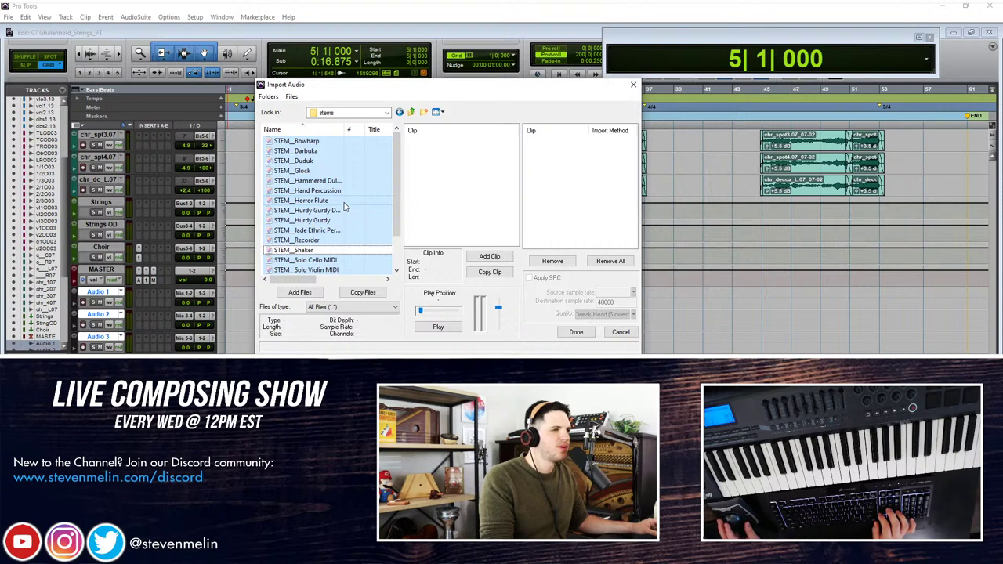
pyautogui.keyDown('ctrl'); pyautogui.click(340, 200); pyautogui.keyUp('ctrl')
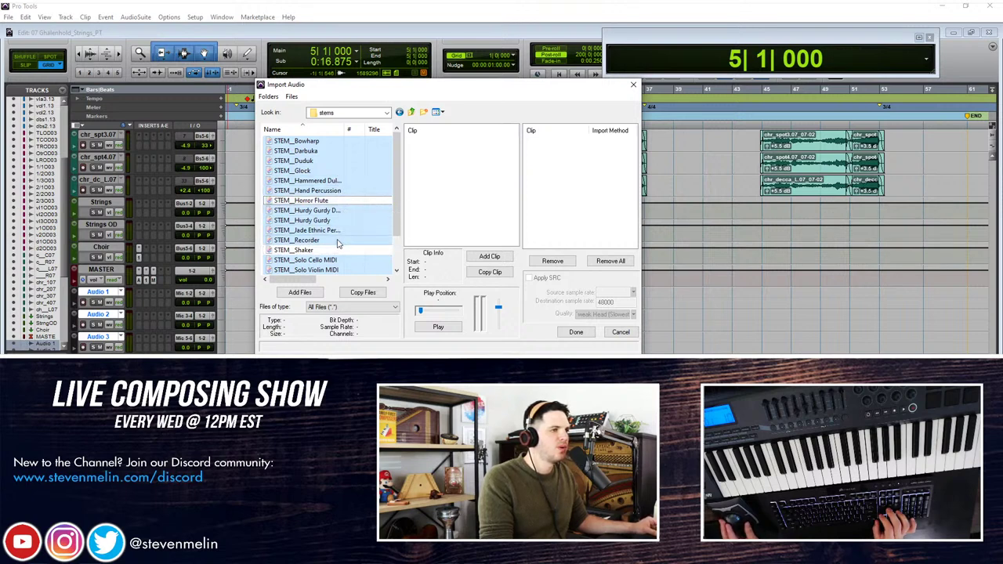
pyautogui.keyDown('ctrl'); pyautogui.click(328, 151); pyautogui.keyUp('ctrl')
pyautogui.scroll(-2, 340, 169)
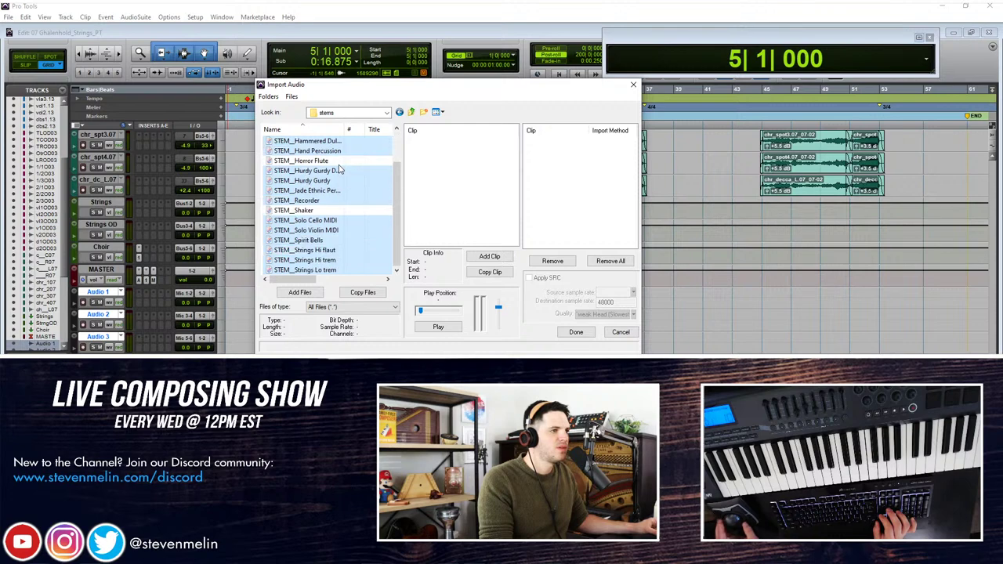
pyautogui.scroll(2, 339, 169)
# Step: Import the chosen stems onto new tracks at Session Start, stamping each duplicate file with a unique identifier
pyautogui.click(298, 292)
pyautogui.click(577, 332)
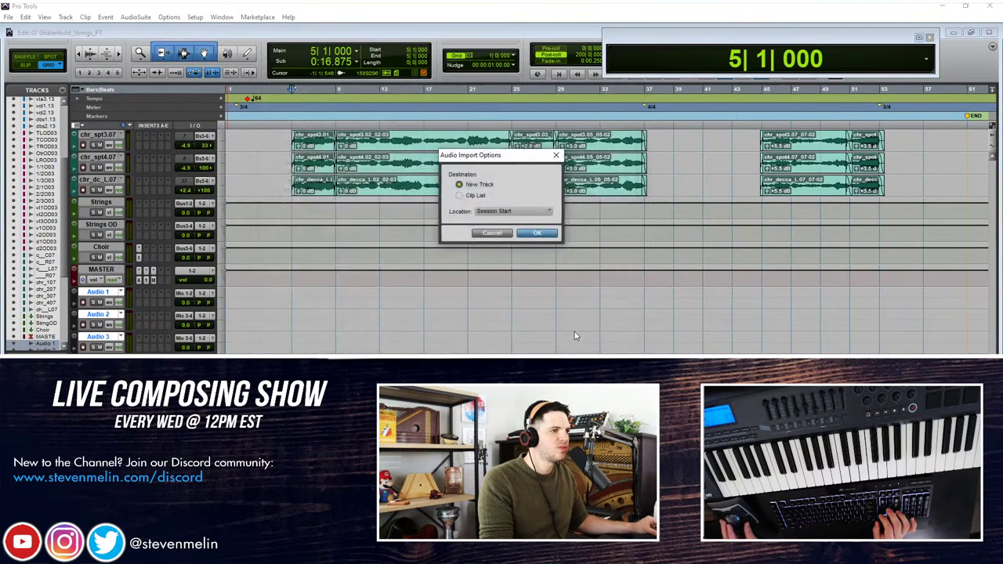
pyautogui.click(534, 234)
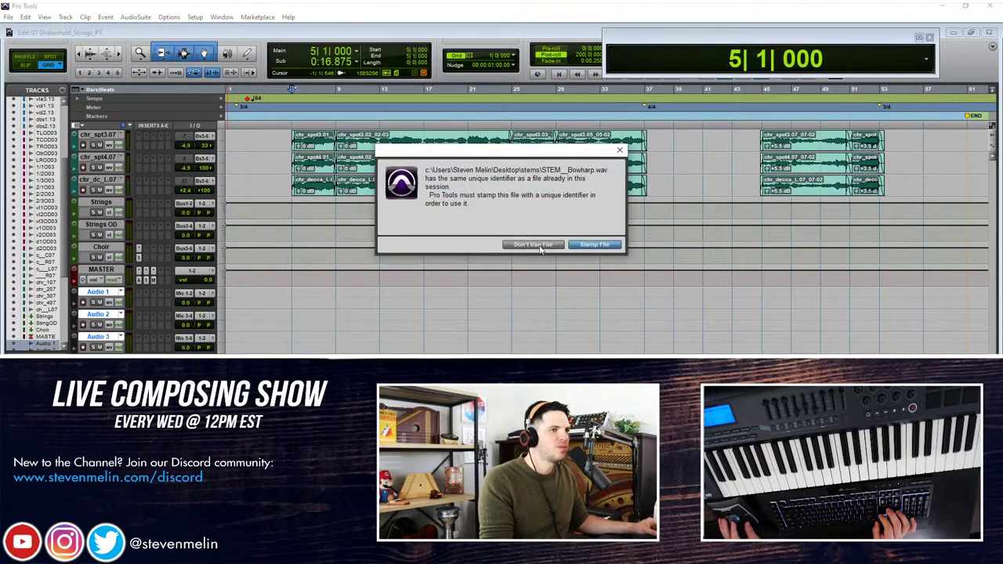
pyautogui.click(595, 246)
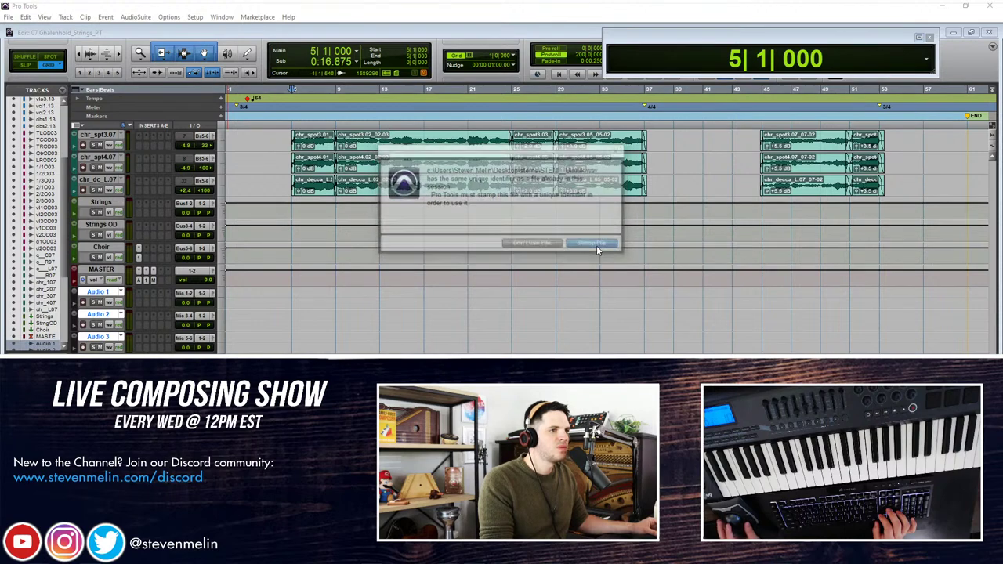
pyautogui.click(595, 245)
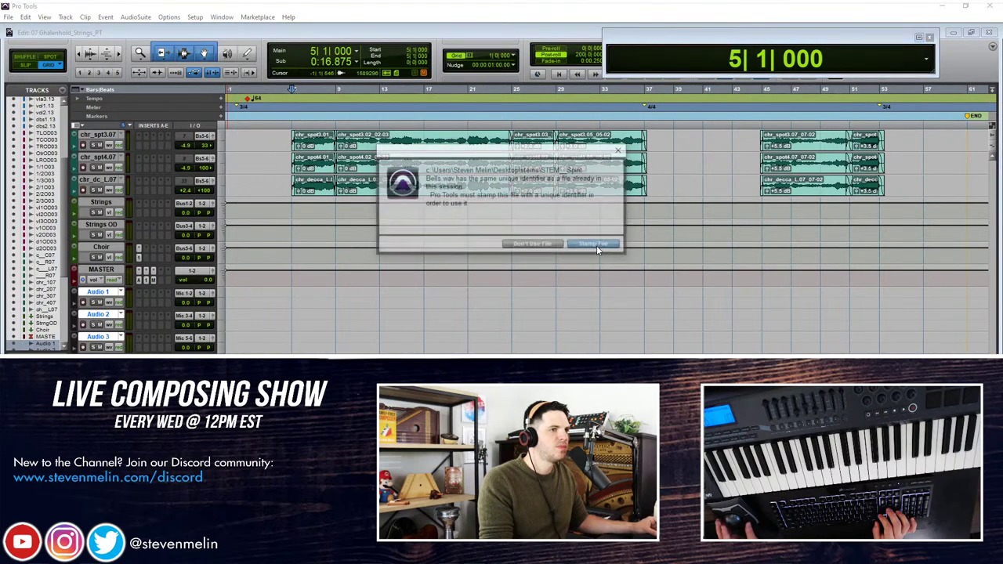
pyautogui.click(596, 247)
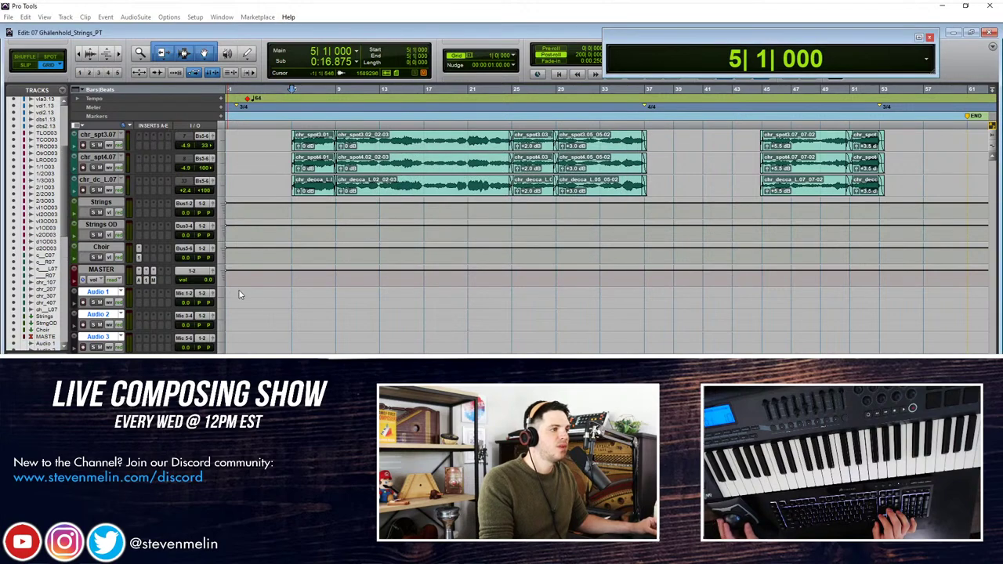
# Step: Delete all the newly imported split-mono STEM tracks from the session
pyautogui.scroll(-9, 156, 268)
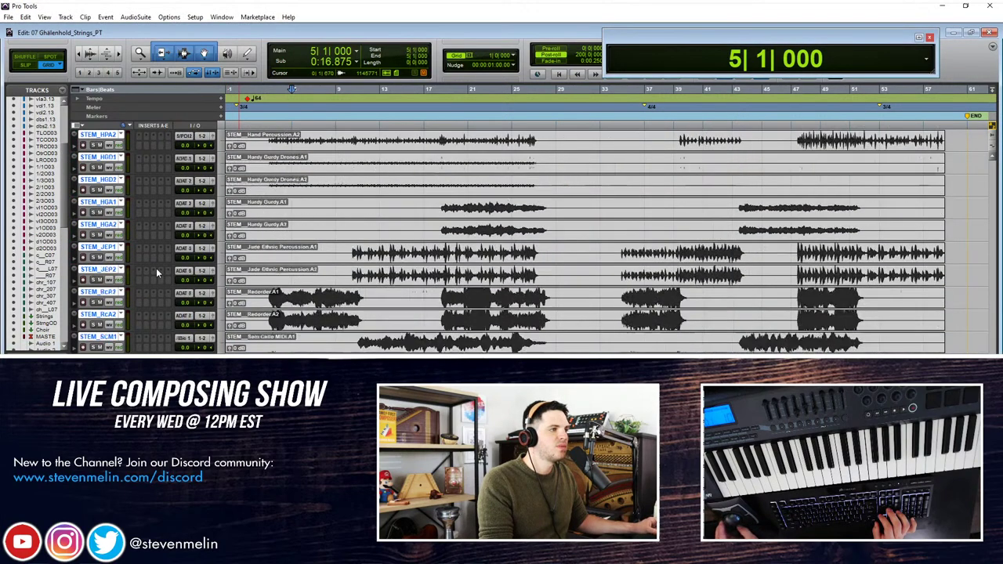
pyautogui.scroll(13, 156, 272)
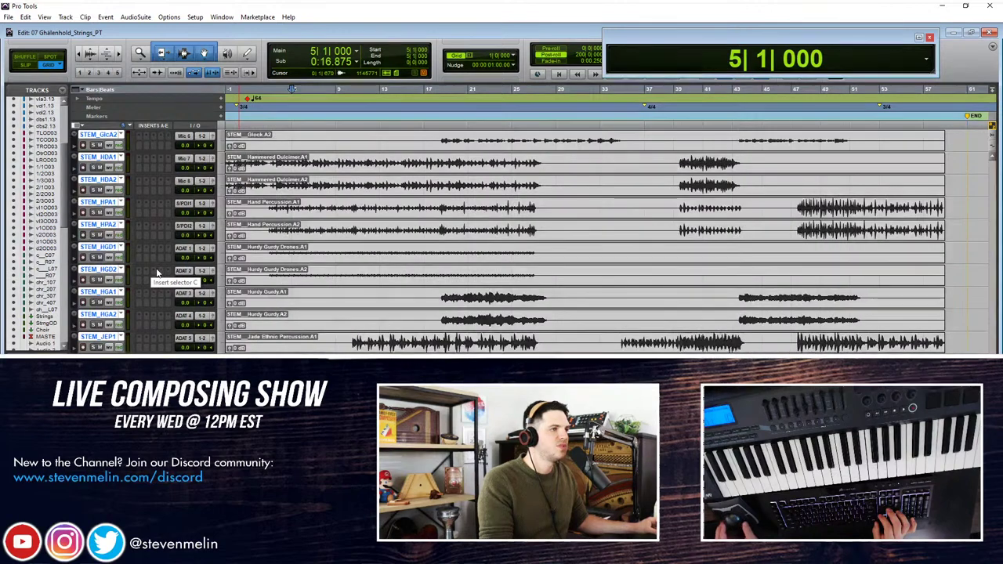
pyautogui.rightClick(108, 227)
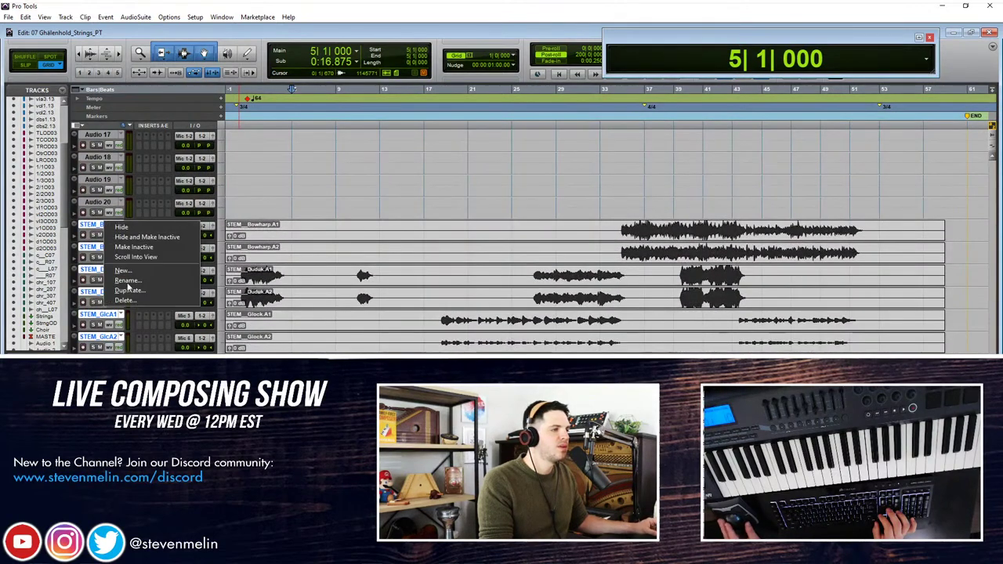
pyautogui.click(131, 298)
pyautogui.click(584, 233)
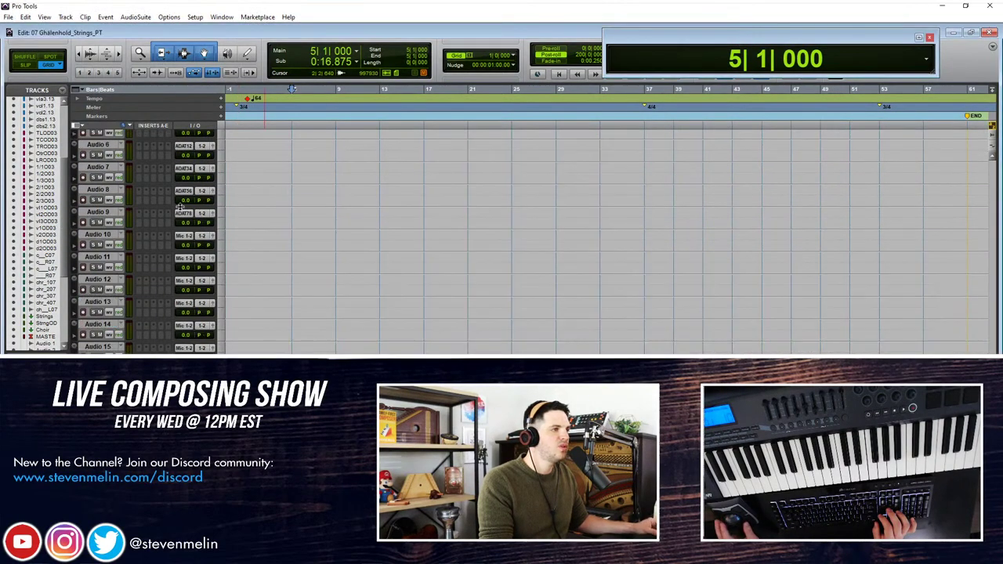
# Step: Select the Audio 1 track and open audio import at the Stems_v2 folder
pyautogui.click(98, 294)
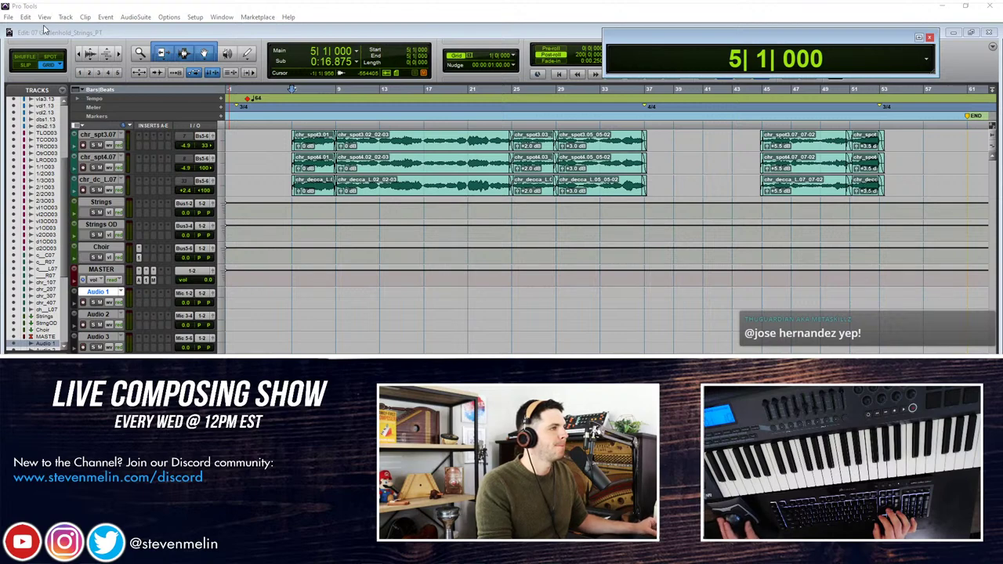
pyautogui.click(8, 16)
pyautogui.moveTo(33, 149)
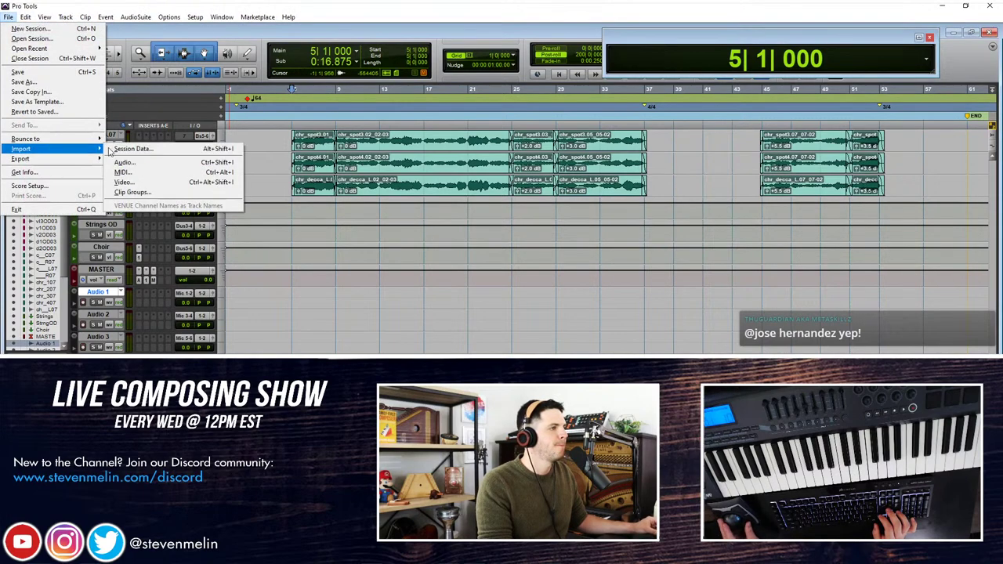
pyautogui.click(133, 163)
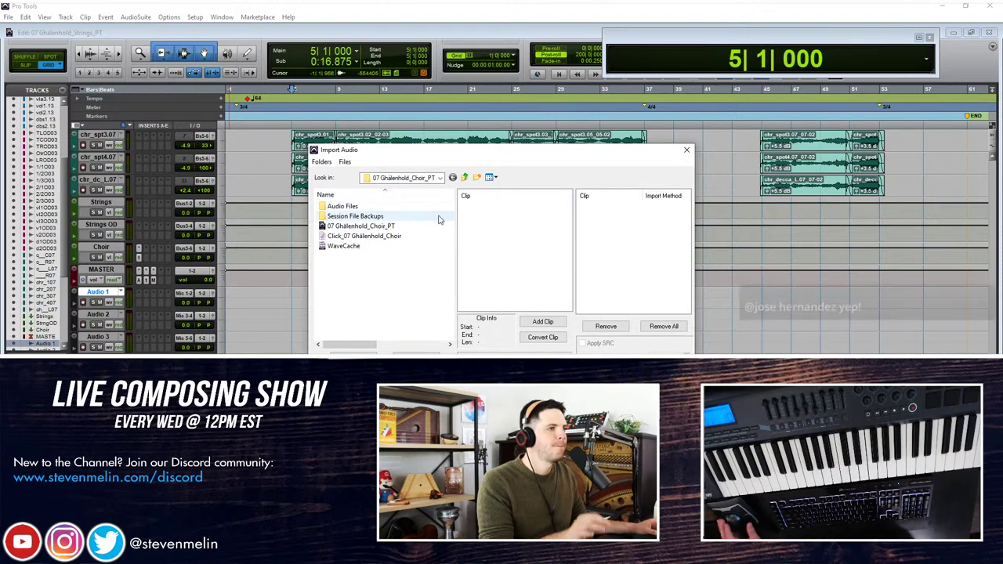
pyautogui.moveTo(662, 150); pyautogui.dragTo(1, 133)
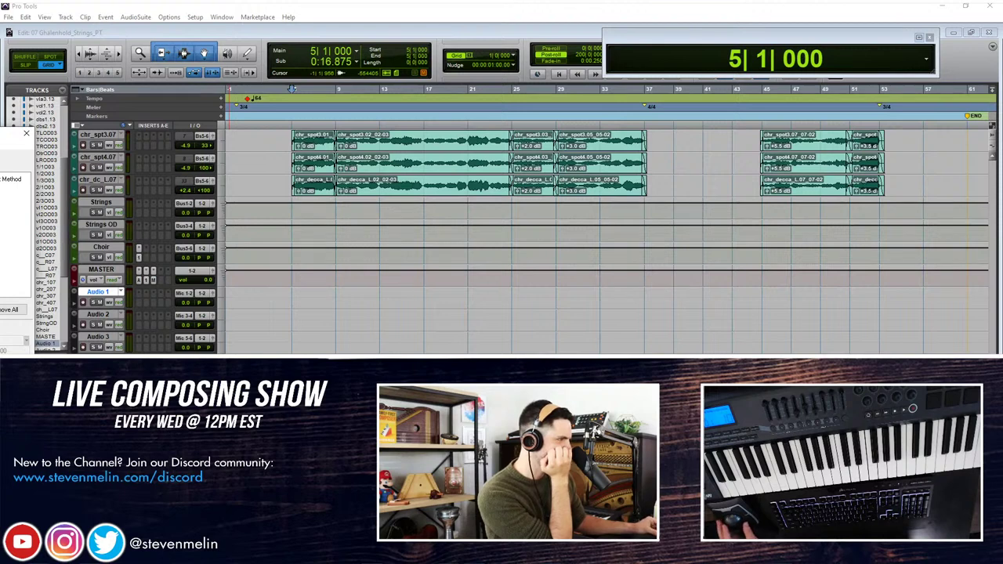
pyautogui.moveTo(8, 134); pyautogui.dragTo(137, 80)
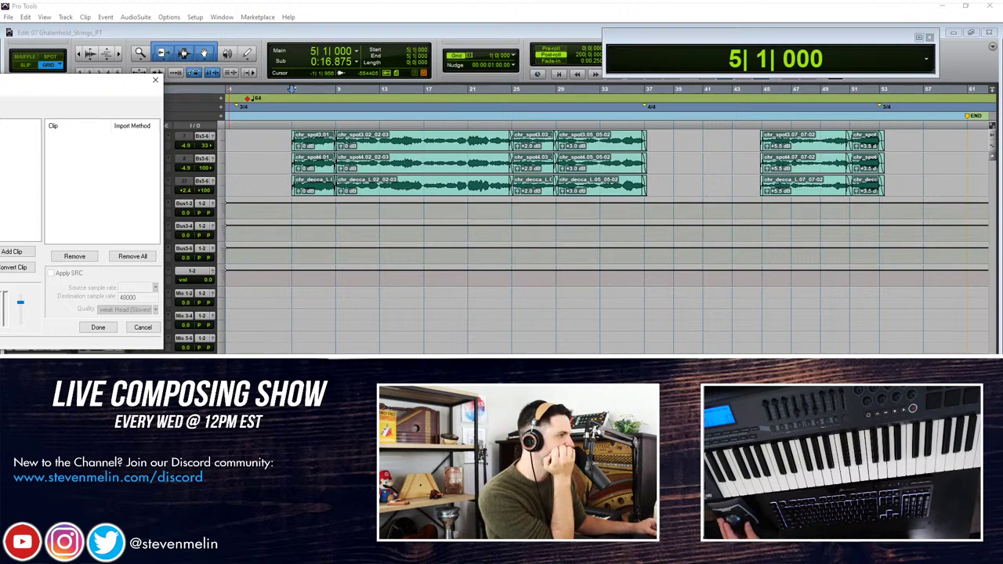
pyautogui.moveTo(2, 84); pyautogui.dragTo(241, 116)
pyautogui.scroll(-6, 255, 253)
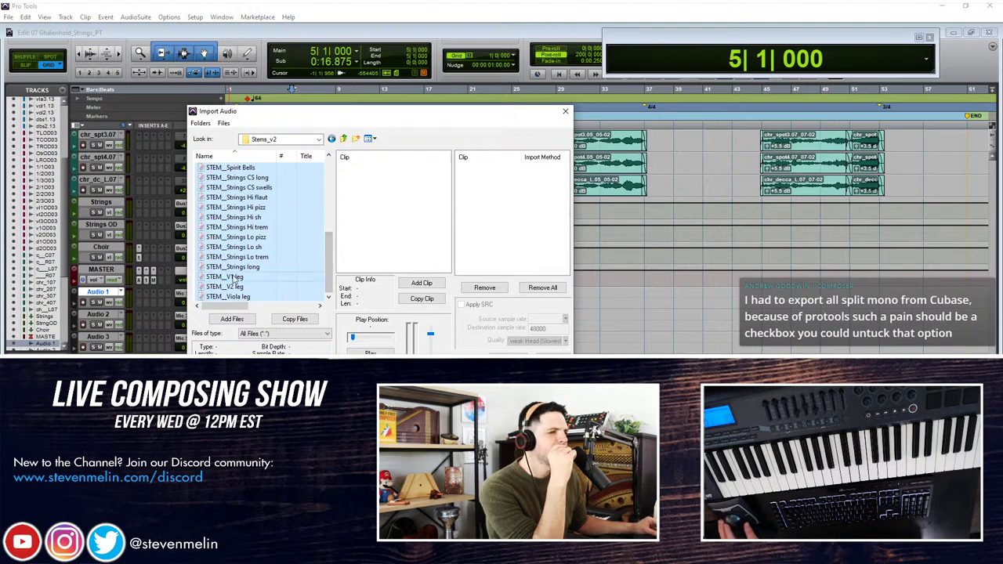
# Step: Look through the individual stem files listed in the Stems_v2 folder
pyautogui.scroll(5, 316, 298)
pyautogui.click(267, 188)
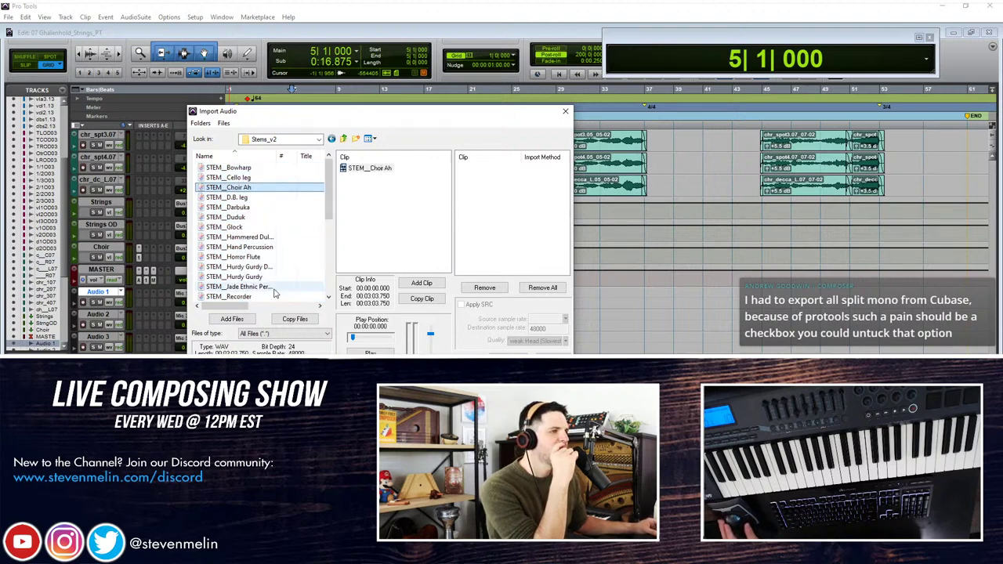
pyautogui.click(274, 287)
pyautogui.click(255, 179)
pyautogui.click(253, 158)
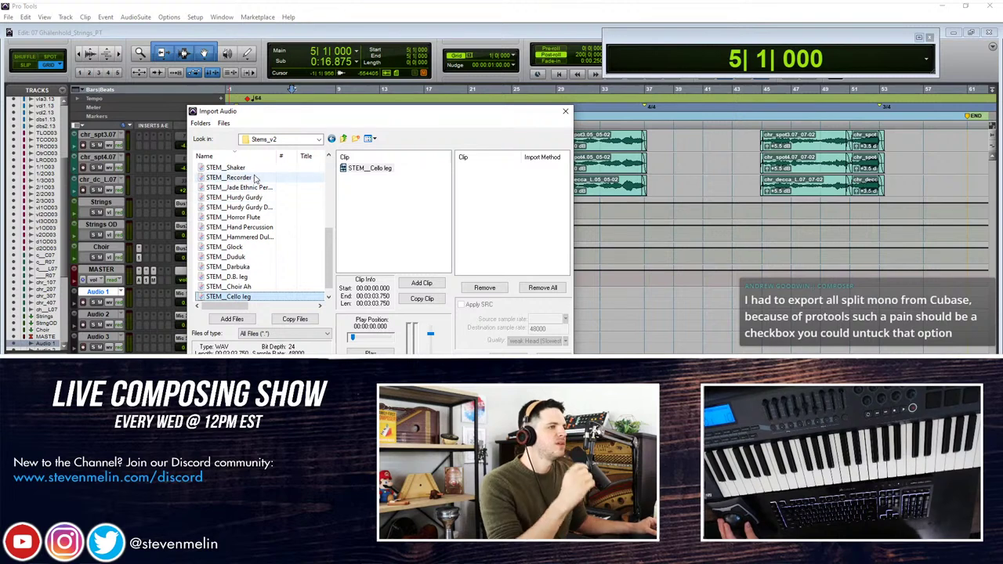
pyautogui.click(251, 159)
pyautogui.press('Down')
pyautogui.press('Down')
pyautogui.press('Down')
pyautogui.press('Down')
pyautogui.press('Down')
pyautogui.press('Down')
pyautogui.press('Down')
pyautogui.press('Down')
pyautogui.press('Down')
pyautogui.press('Down')
pyautogui.press('Down')
pyautogui.press('Down')
pyautogui.press('Down')
pyautogui.press('Down')
pyautogui.press('Down')
pyautogui.press('Down')
pyautogui.press('Down')
pyautogui.press('Down')
pyautogui.press('Down')
pyautogui.press('Down')
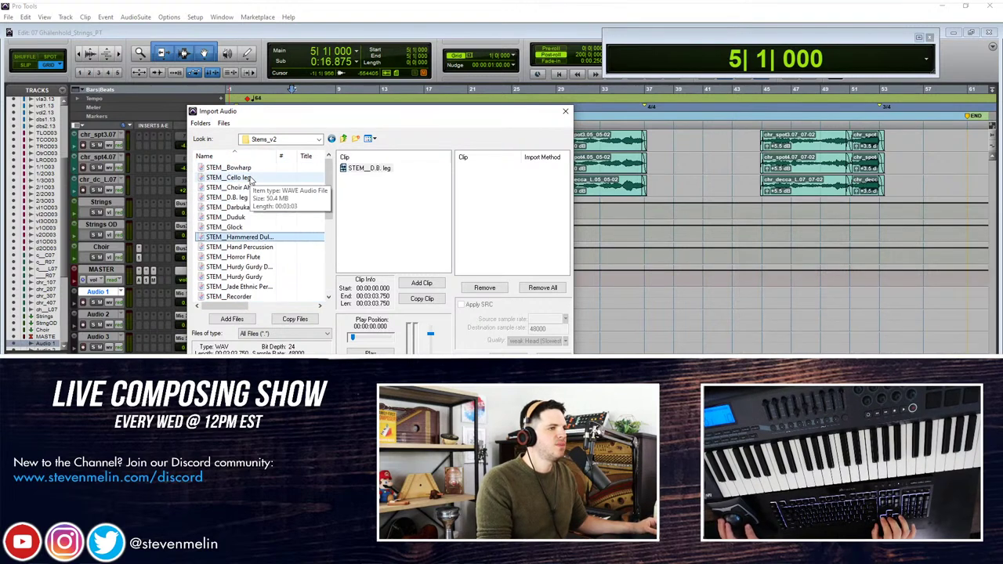
pyautogui.press('Up')
pyautogui.press('Up')
pyautogui.press('Up')
pyautogui.press('Up')
pyautogui.press('Up')
pyautogui.press('Up')
pyautogui.press('Up')
pyautogui.press('Up')
pyautogui.press('Up')
pyautogui.press('Up')
pyautogui.press('Up')
pyautogui.press('Up')
pyautogui.press('Up')
pyautogui.press('Up')
pyautogui.press('Up')
pyautogui.press('Up')
pyautogui.press('Up')
pyautogui.press('Up')
pyautogui.press('Up')
pyautogui.press('Up')
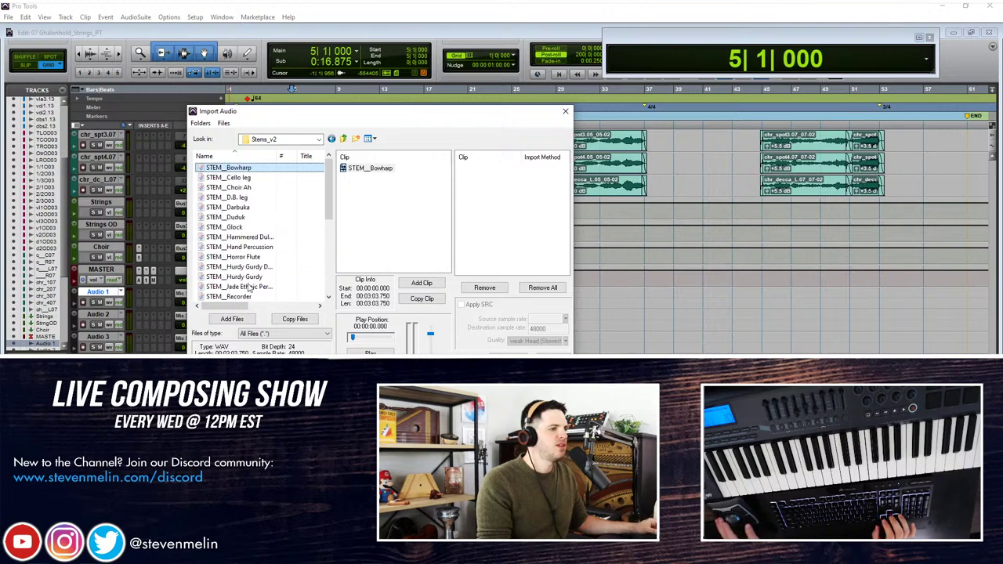
# Step: Add every stem in Stems_v2 to the import as copies and accept the session's Audio Files folder as destination
pyautogui.hotkey('ctrl', 'a')
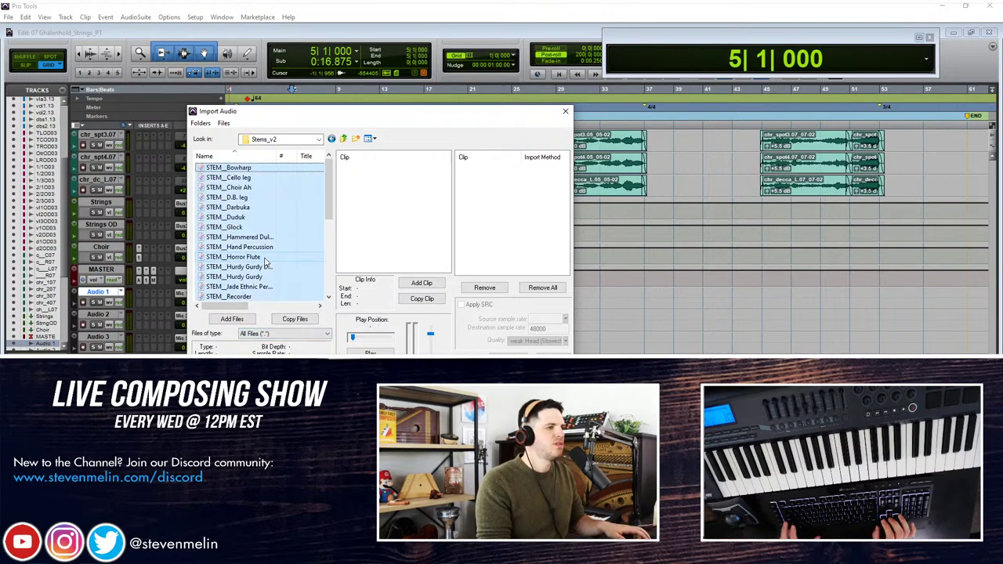
pyautogui.click(294, 319)
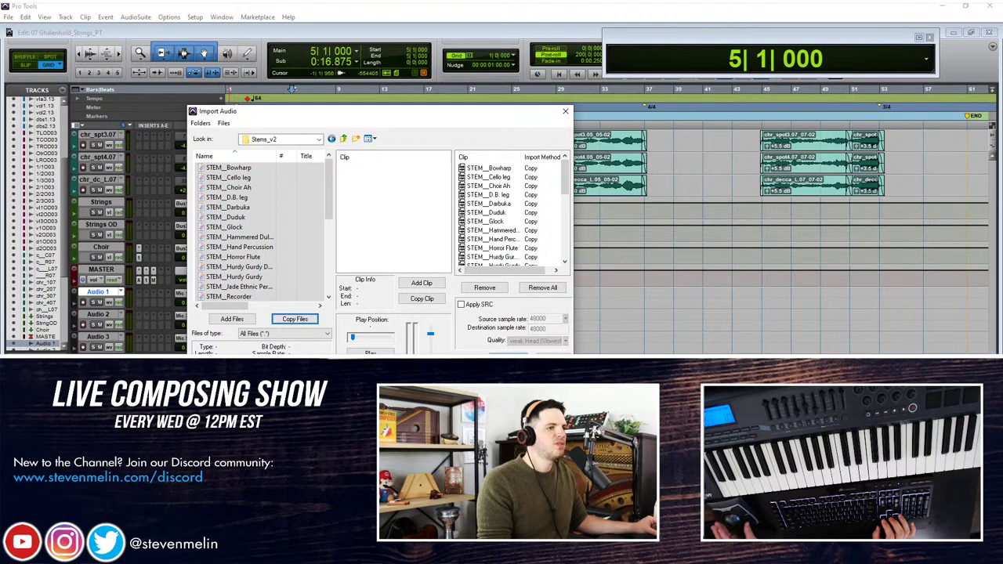
pyautogui.click(509, 359)
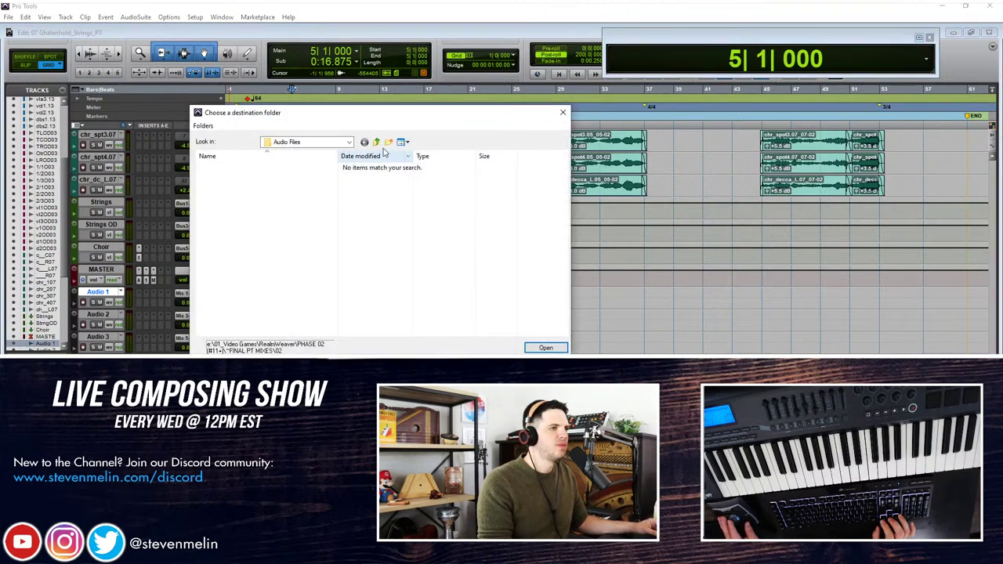
pyautogui.press('Return')
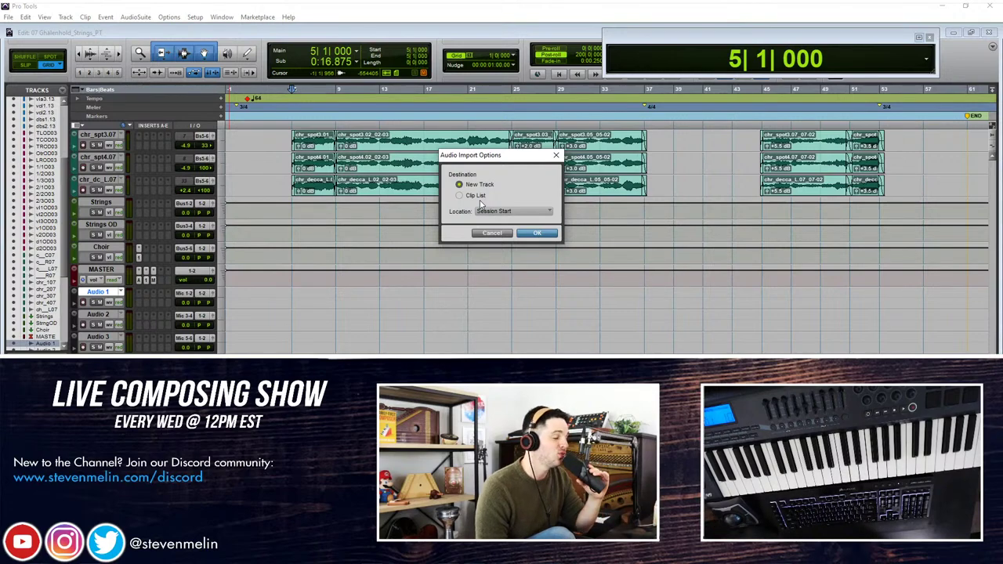
# Step: Import the copied stems onto new tracks at Session Start, declining the files with duplicate identifiers, and look over the new tracks
pyautogui.click(536, 234)
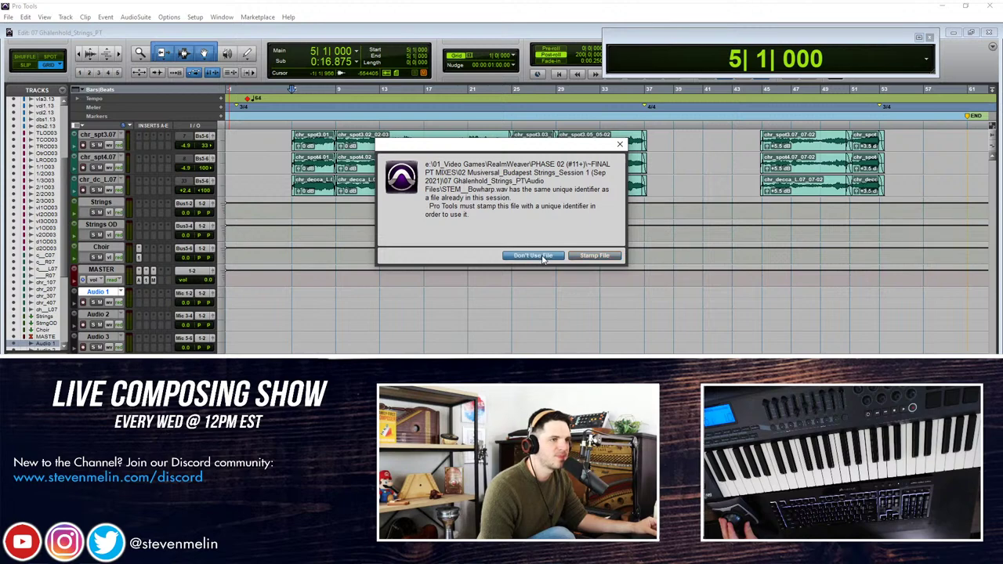
pyautogui.click(543, 256)
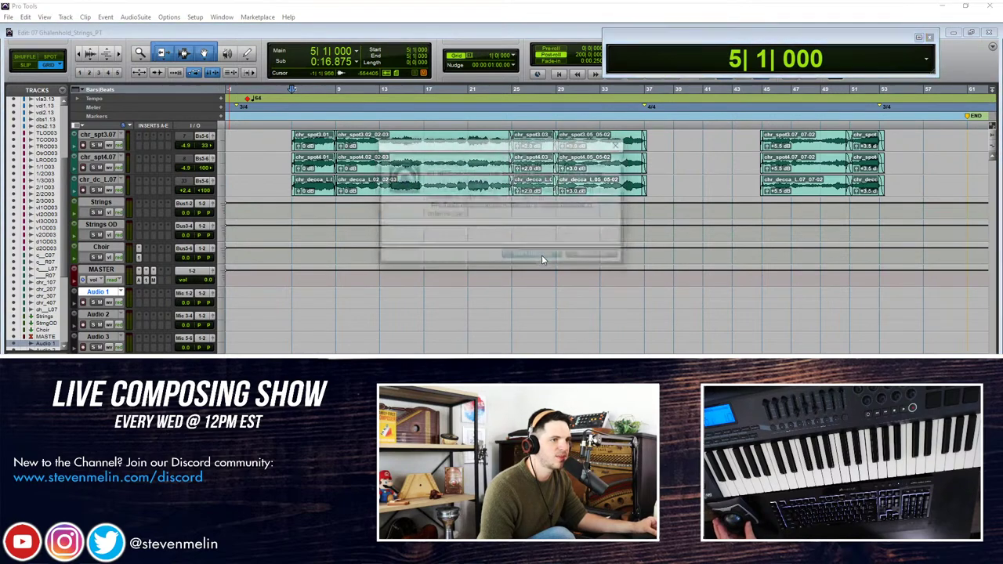
pyautogui.click(542, 255)
pyautogui.click(542, 255)
pyautogui.click(542, 255)
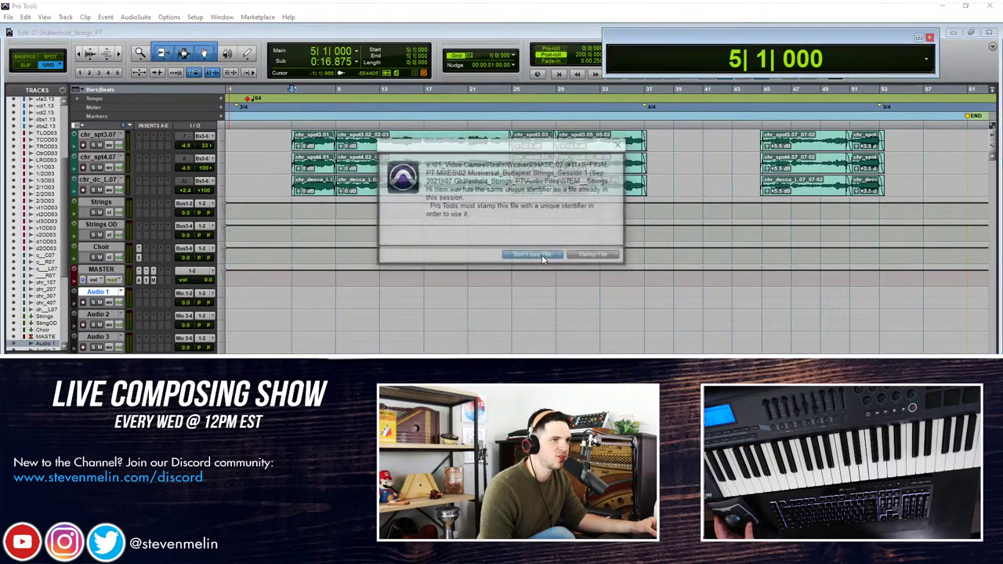
pyautogui.click(542, 256)
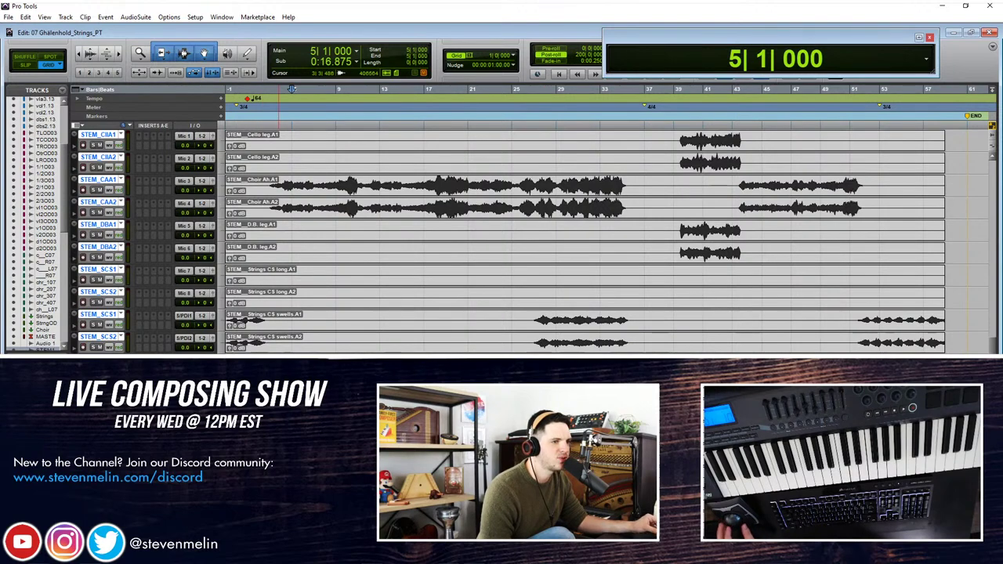
pyautogui.scroll(-5, 584, 239)
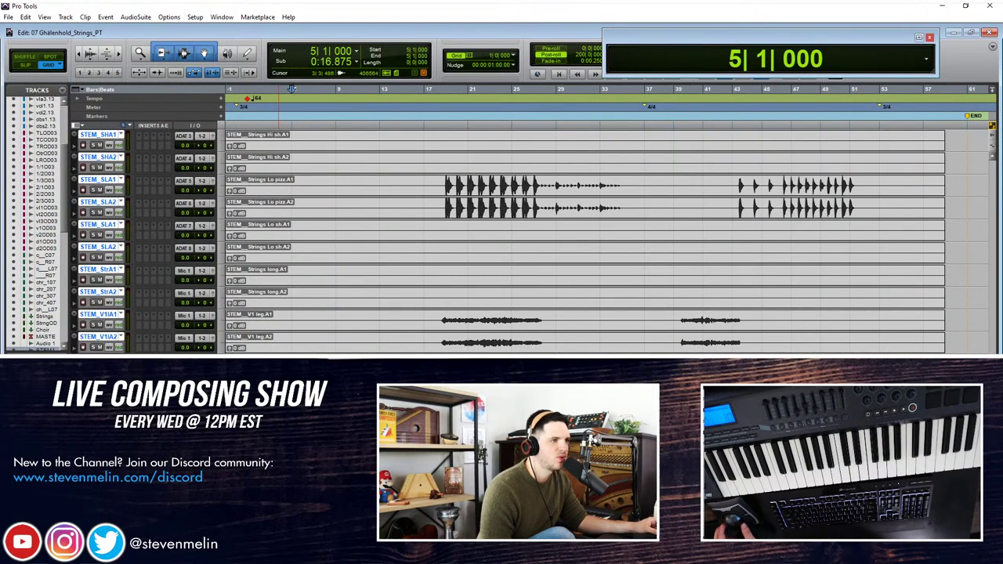
pyautogui.scroll(-10, 584, 239)
pyautogui.scroll(10, 584, 239)
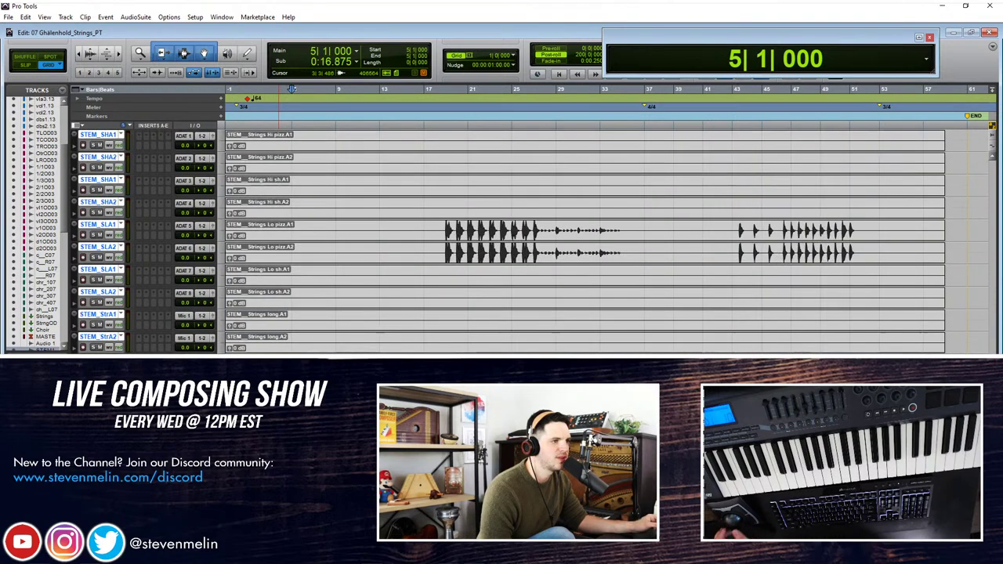
pyautogui.scroll(-2, 584, 239)
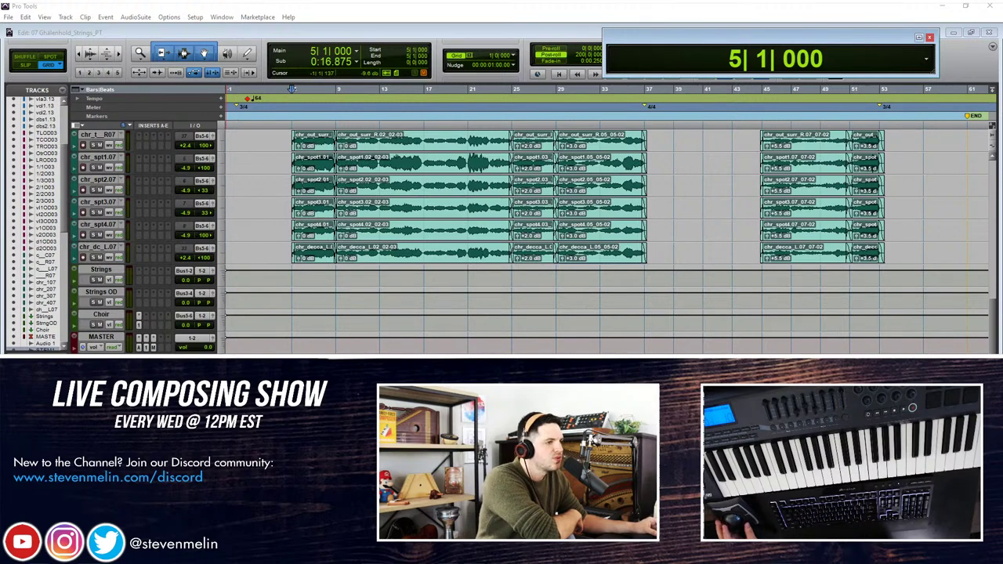
# Step: Return the edit cursor to the session start, show the Clip List and widen it
pyautogui.hotkey('alt', 'Tab')
pyautogui.press('Return')
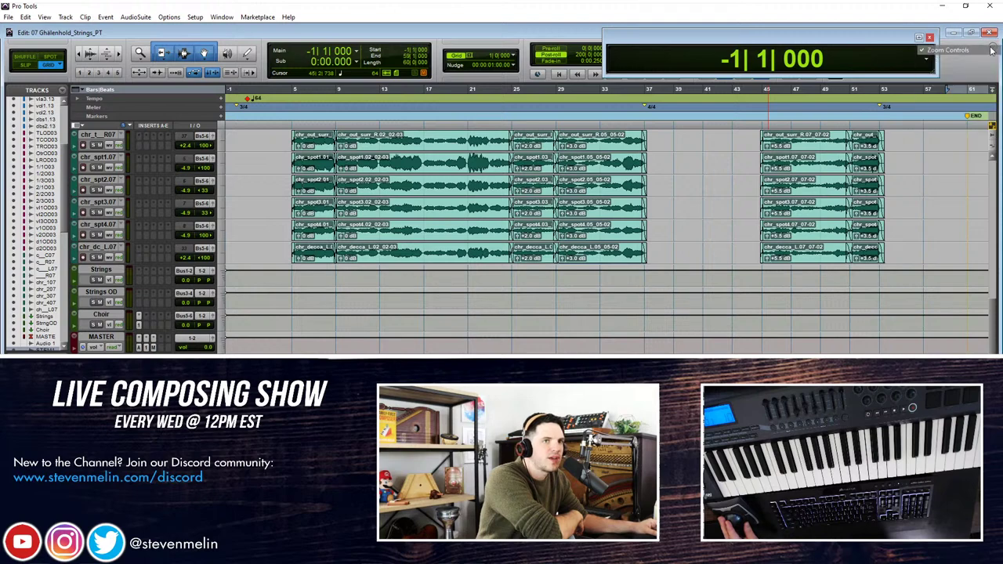
pyautogui.click(992, 45)
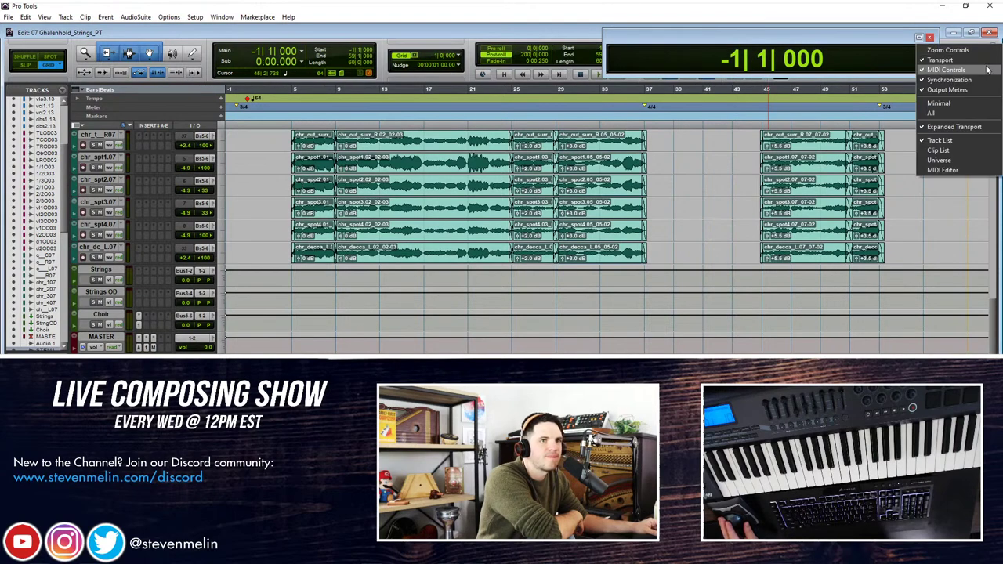
pyautogui.click(941, 150)
pyautogui.moveTo(943, 311); pyautogui.dragTo(834, 312)
# Step: Select all the STEM clips in the Clip List and clear them, moving the source files to the recycle bin even where in use
pyautogui.scroll(-3, 928, 211)
pyautogui.moveTo(992, 132); pyautogui.dragTo(990, 242)
pyautogui.click(889, 294)
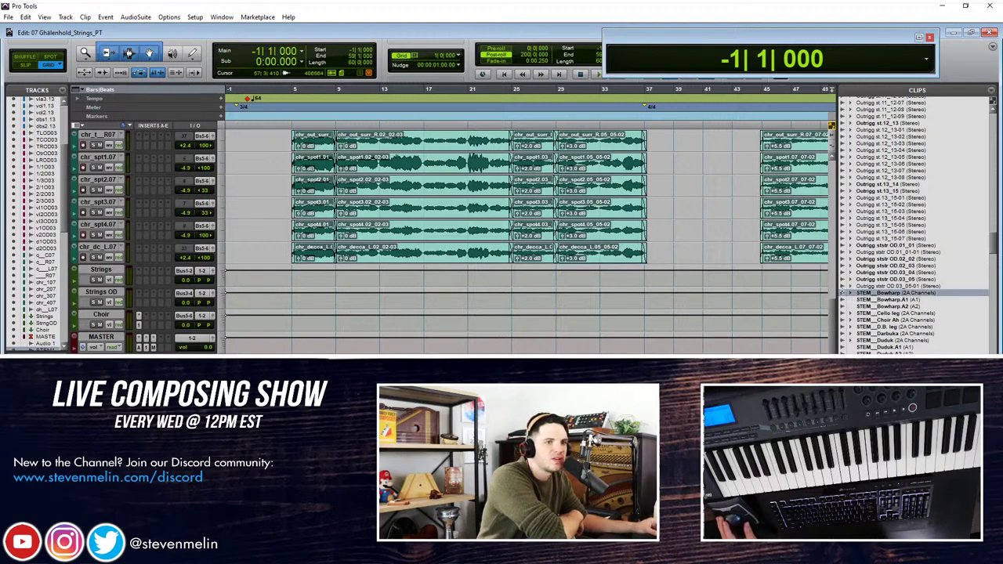
pyautogui.scroll(-3, 862, 296)
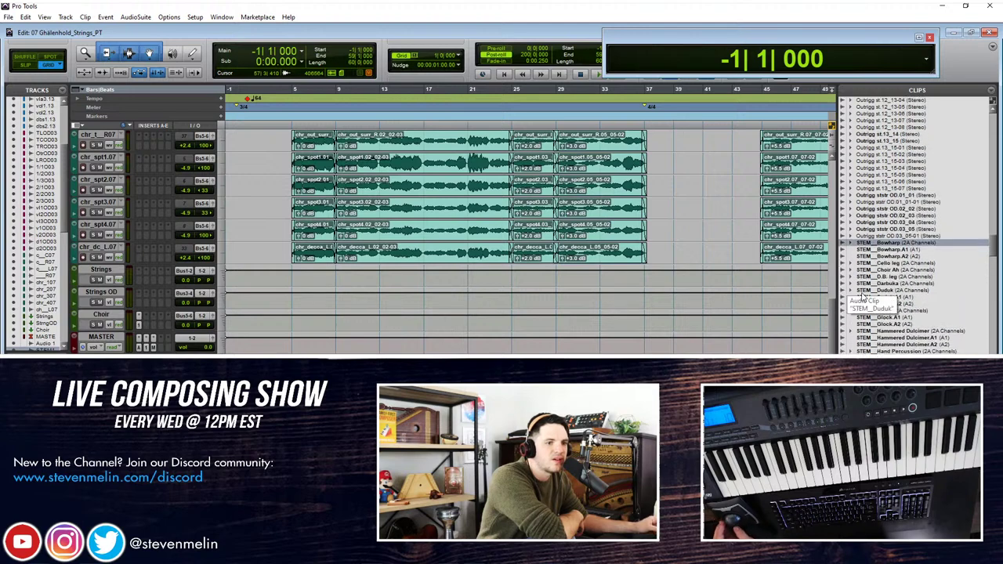
pyautogui.scroll(-4, 862, 296)
pyautogui.scroll(-7, 958, 270)
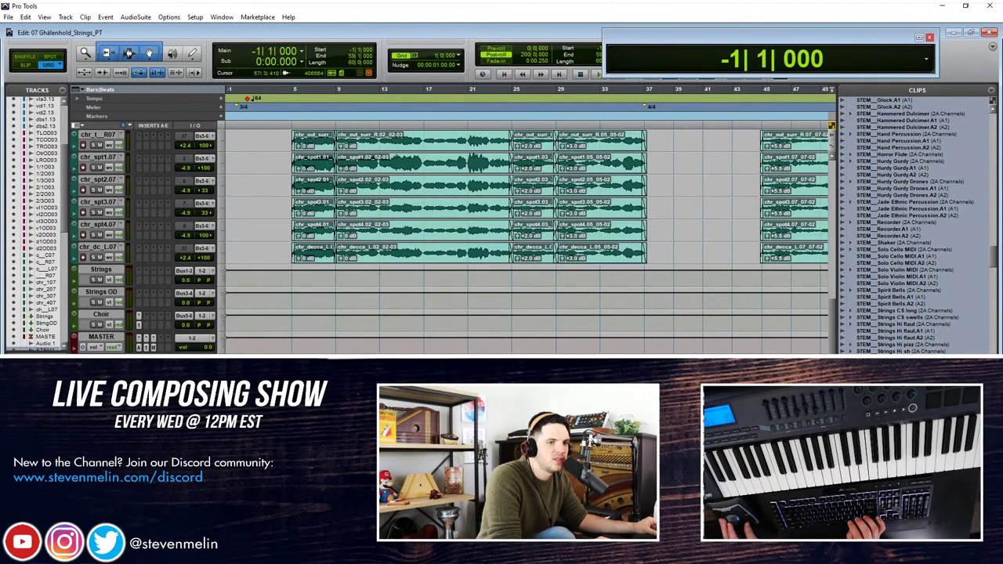
pyautogui.hotkey('ctrl', 'shift', 'b')
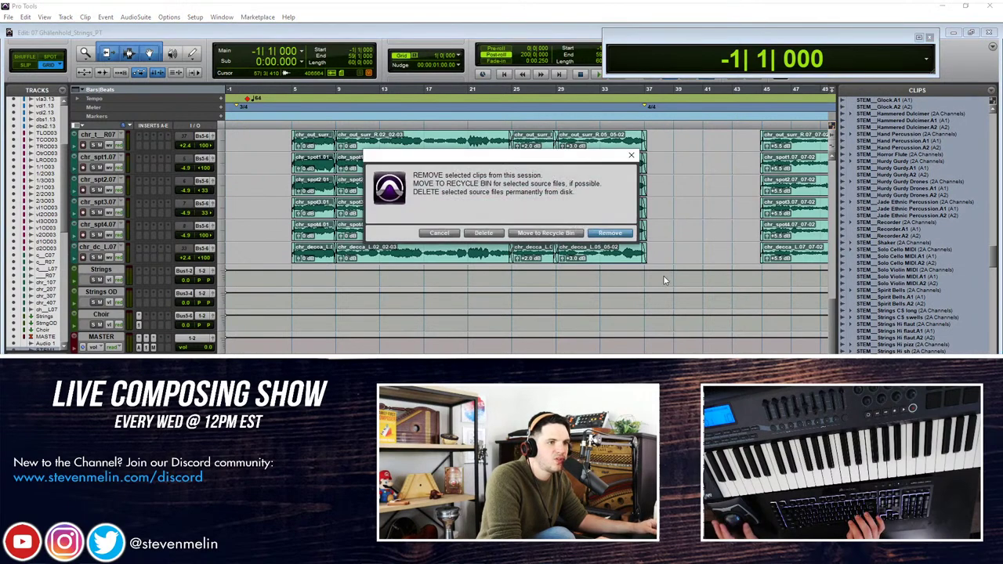
pyautogui.click(552, 234)
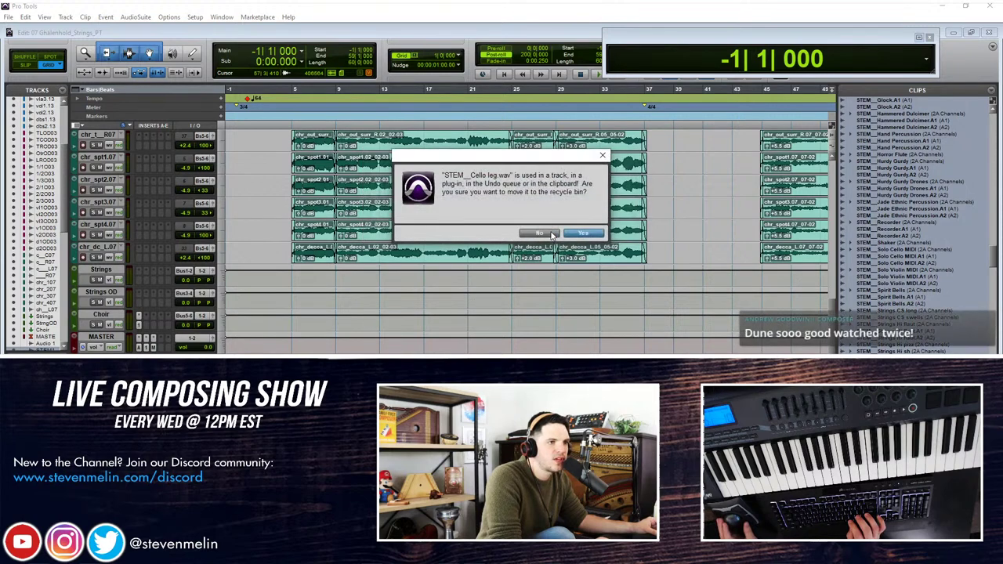
pyautogui.click(575, 235)
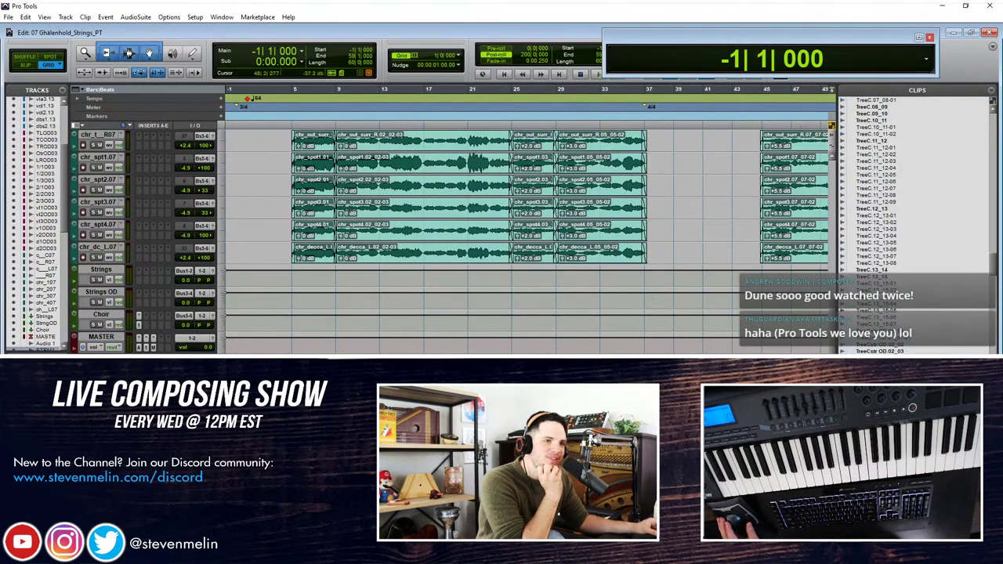
# Step: Select the Audio 1 track, switch to the Windows Recycle Bin and permanently delete everything in it
pyautogui.scroll(-3, 100, 264)
pyautogui.click(99, 269)
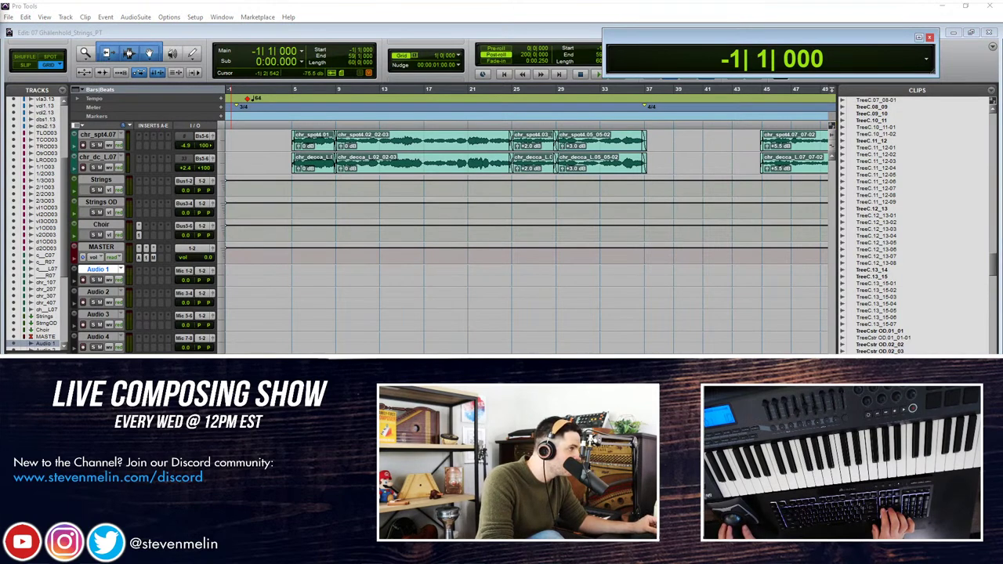
pyautogui.moveTo(228, 7); pyautogui.dragTo(272, 11)
pyautogui.click(36, 26)
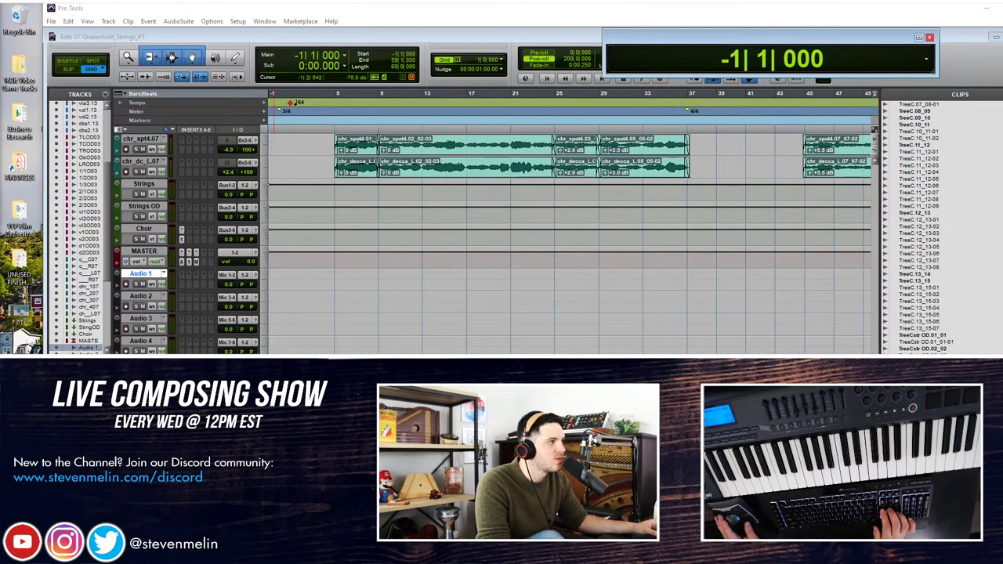
pyautogui.click(252, 271)
pyautogui.hotkey('ctrl', 'a')
pyautogui.scroll(-3, 252, 271)
pyautogui.scroll(3, 252, 271)
pyautogui.press('Delete')
pyautogui.press('Return')
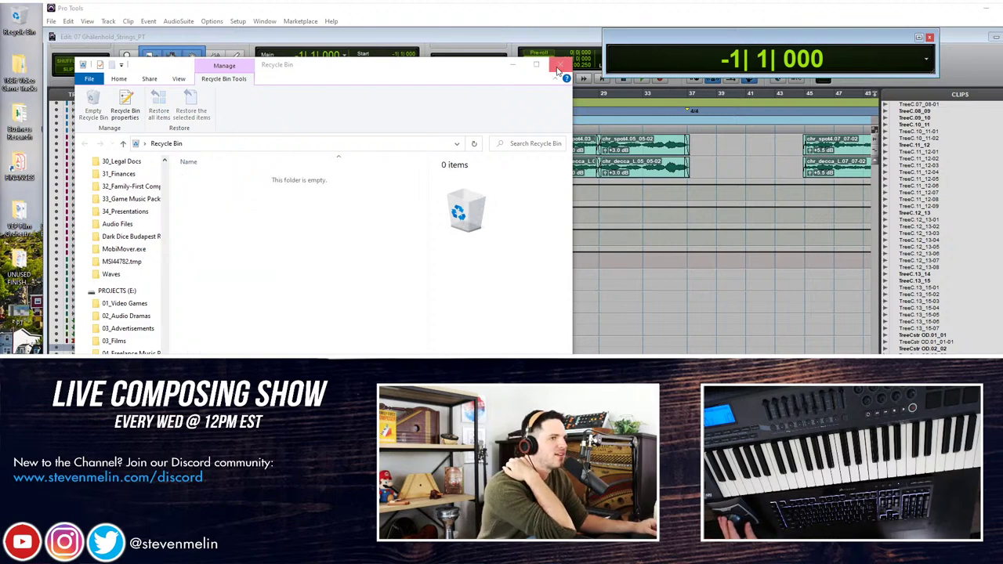
# Step: Return to a maximized Pro Tools window and create 11 new stereo audio tracks after Audio 1
pyautogui.click(561, 65)
pyautogui.doubleClick(409, 12)
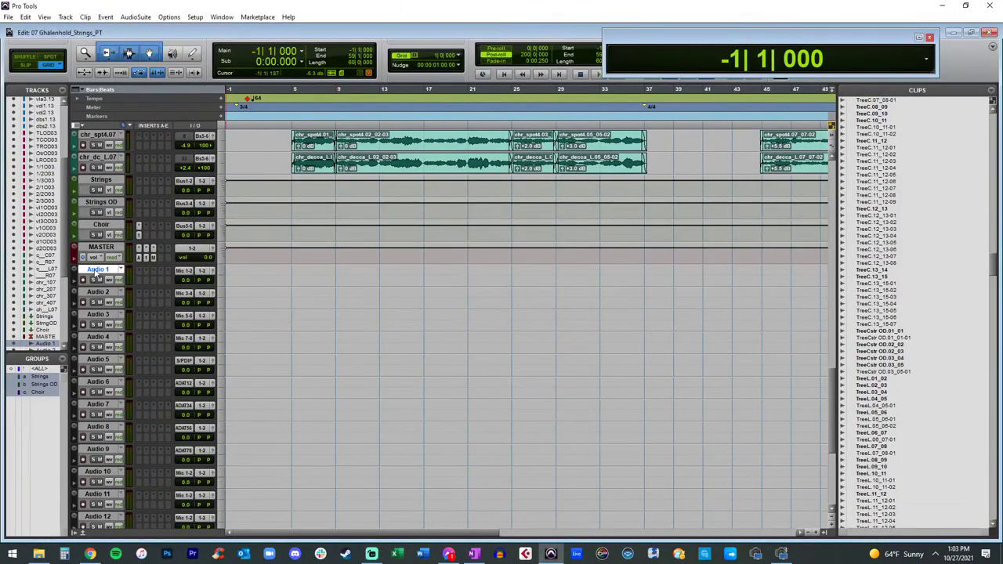
pyautogui.hotkey('ctrl', 'shift', 'n')
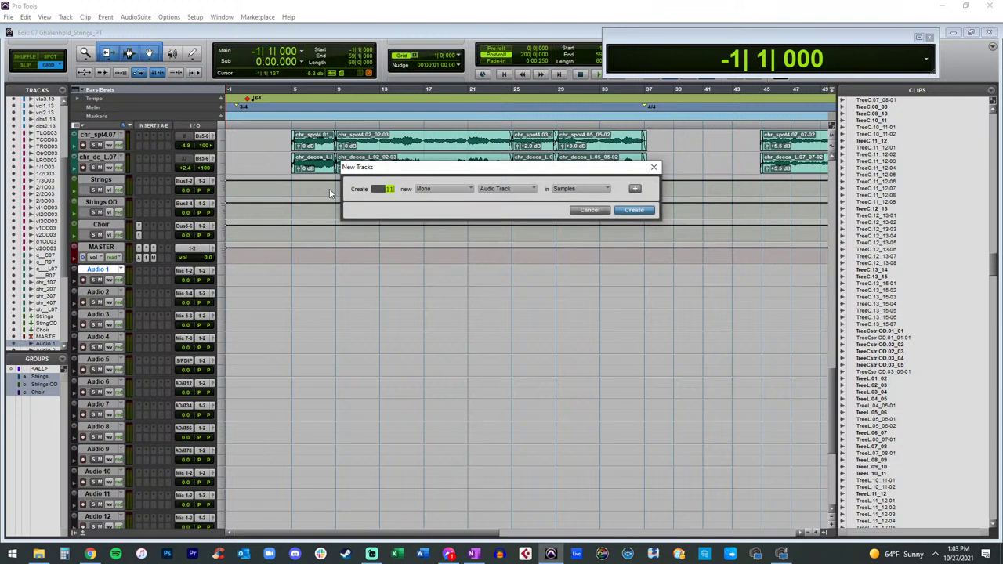
pyautogui.click(439, 188)
pyautogui.click(451, 201)
pyautogui.click(635, 211)
# Step: Select the whole run of empty audio tracks, from Audio 1 down to the last one
pyautogui.click(100, 267)
pyautogui.scroll(-6, 100, 266)
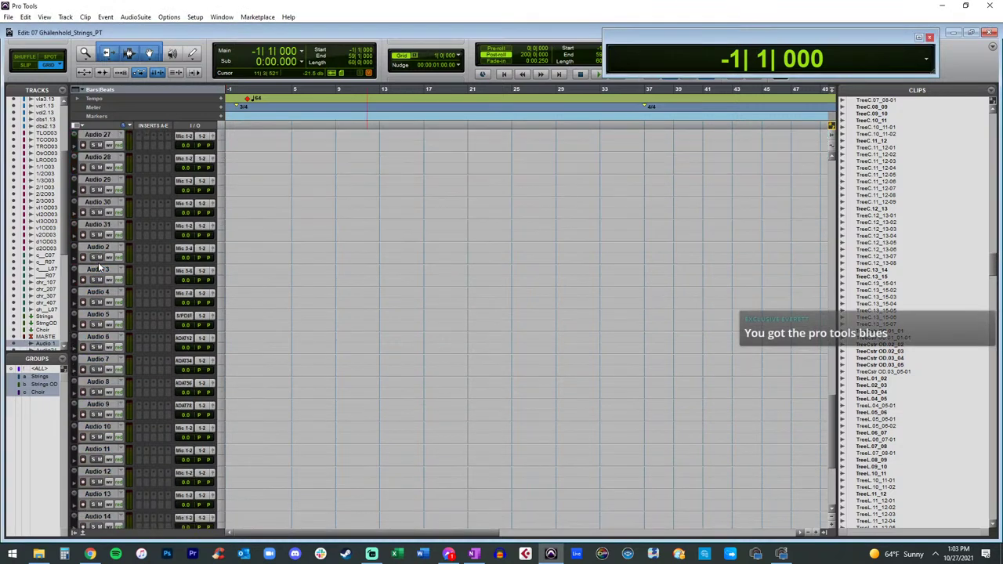
pyautogui.keyDown('shift'); pyautogui.click(100, 461); pyautogui.keyUp('shift')
pyautogui.scroll(10, 131, 425)
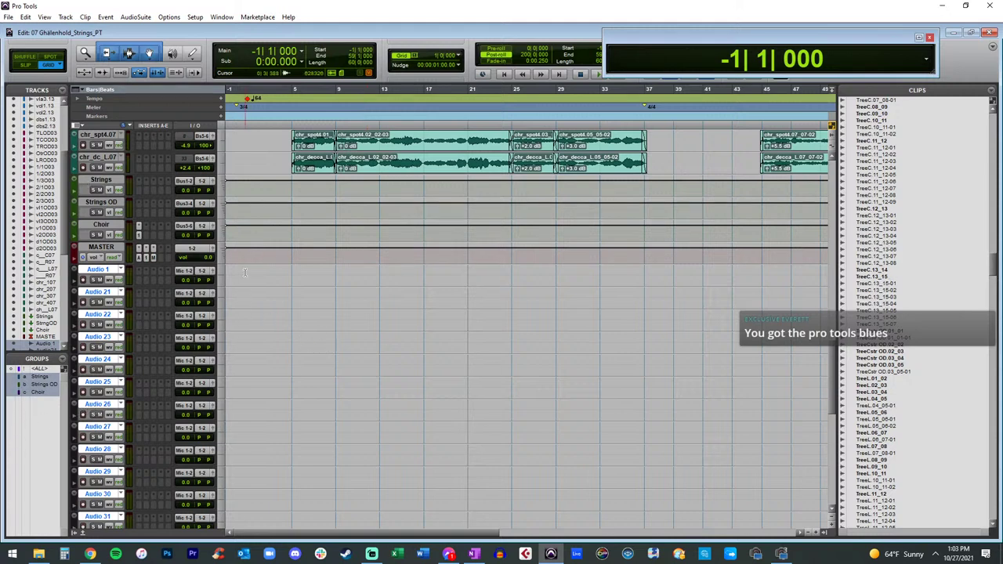
# Step: Start an audio import and browse out of the session's Audio Files folder to Stems_v2, selecting all its stem files
pyautogui.click(8, 16)
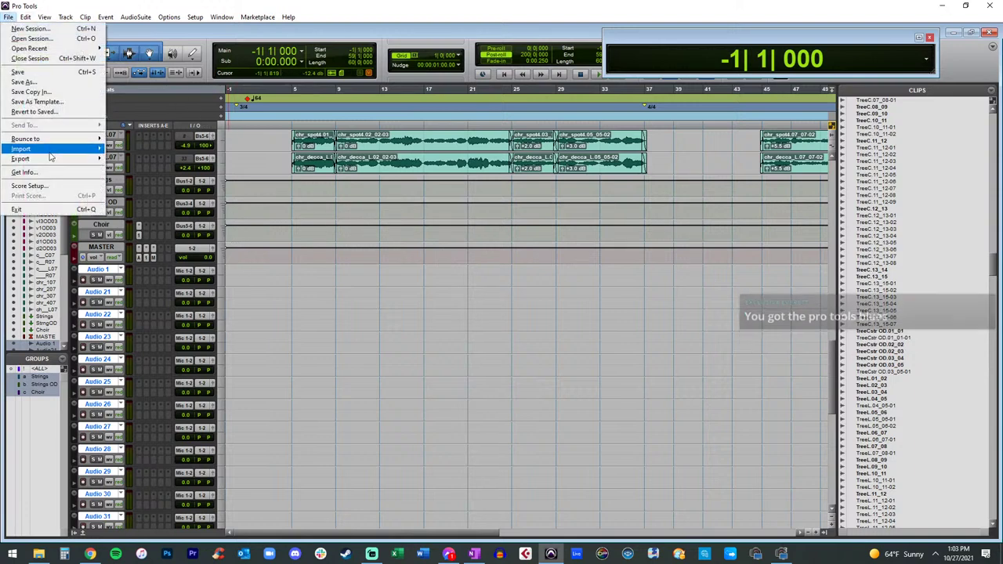
pyautogui.moveTo(49, 150)
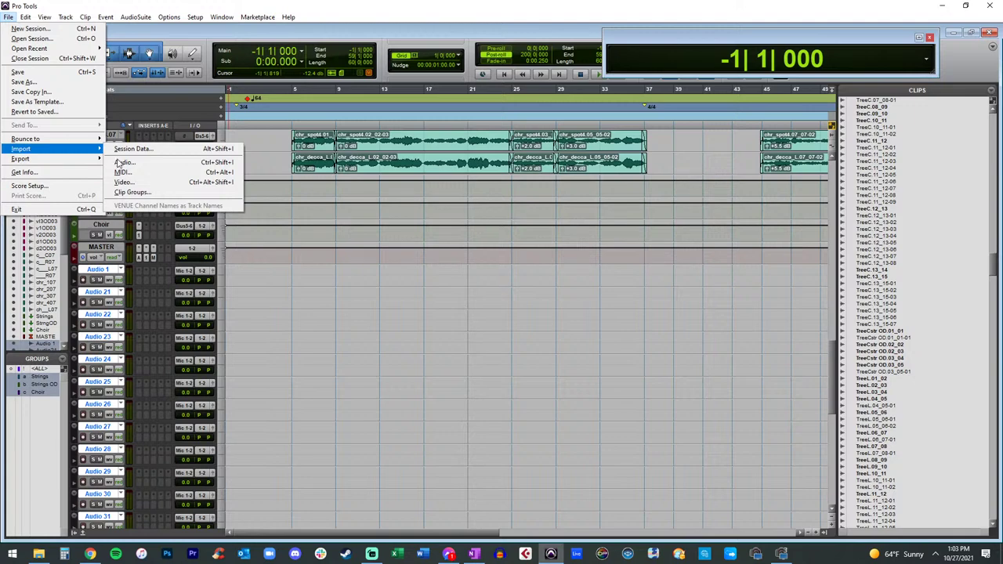
pyautogui.click(122, 162)
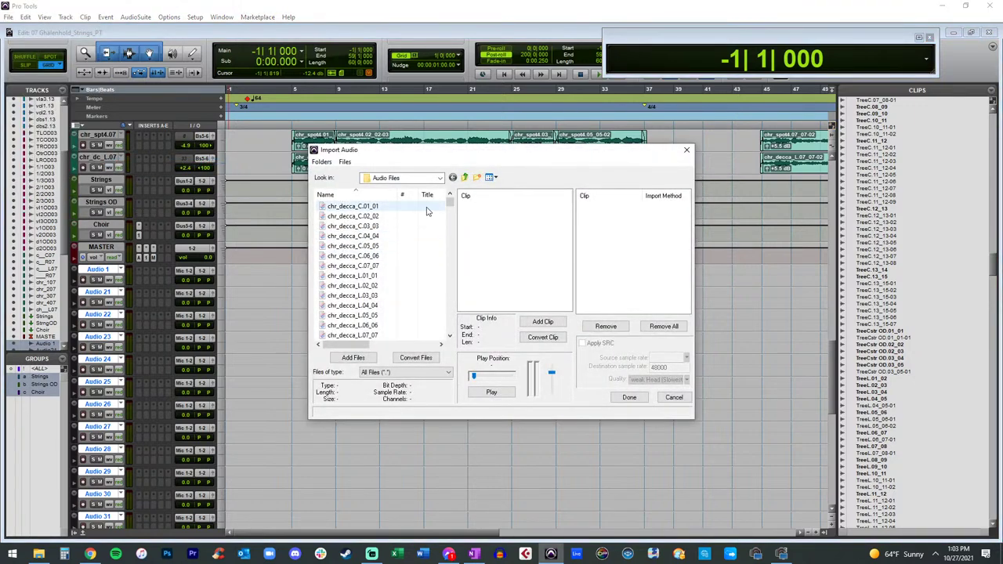
pyautogui.click(466, 178)
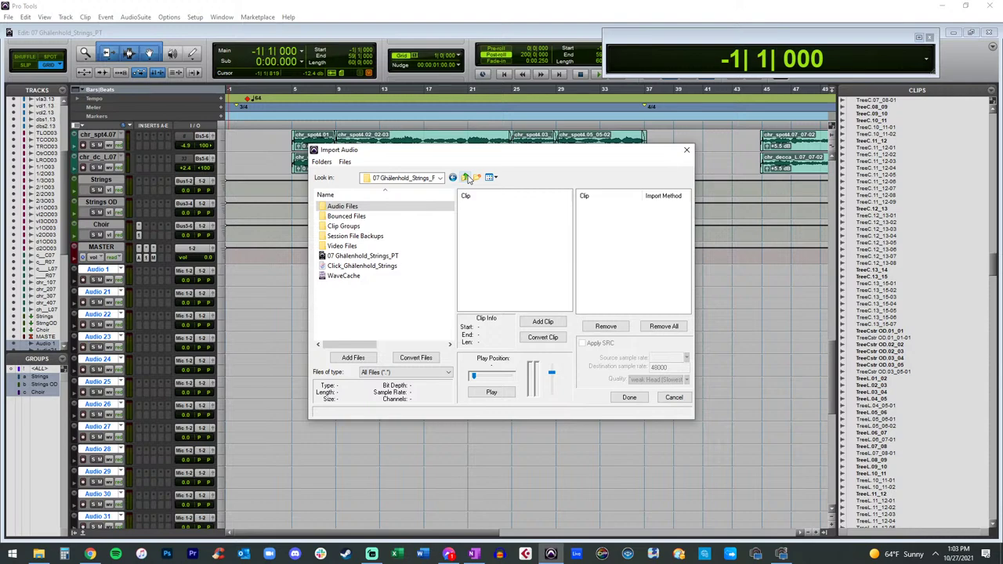
pyautogui.click(468, 178)
pyautogui.click(468, 178)
pyautogui.moveTo(465, 154); pyautogui.dragTo(0, 155)
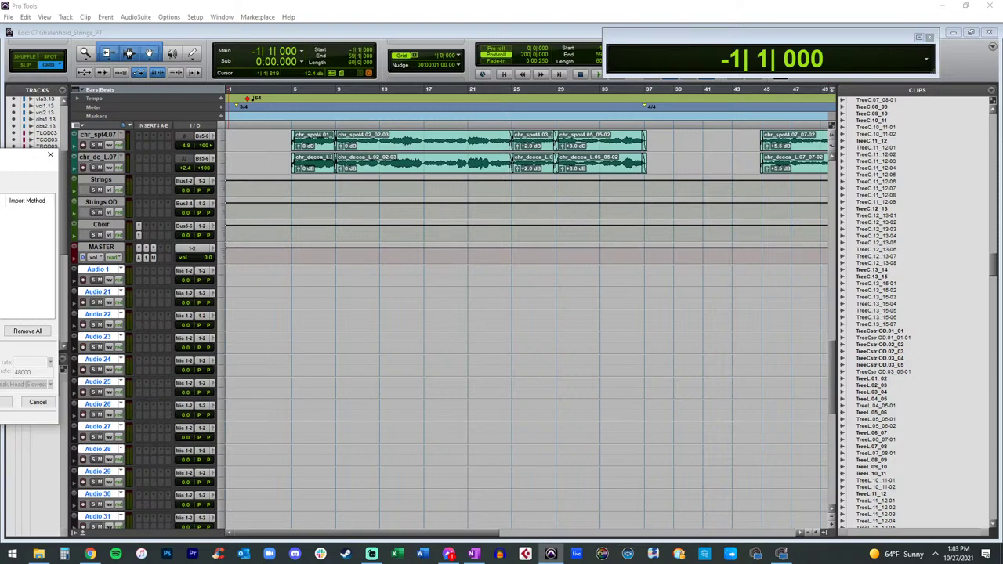
pyautogui.moveTo(24, 155); pyautogui.dragTo(364, 139)
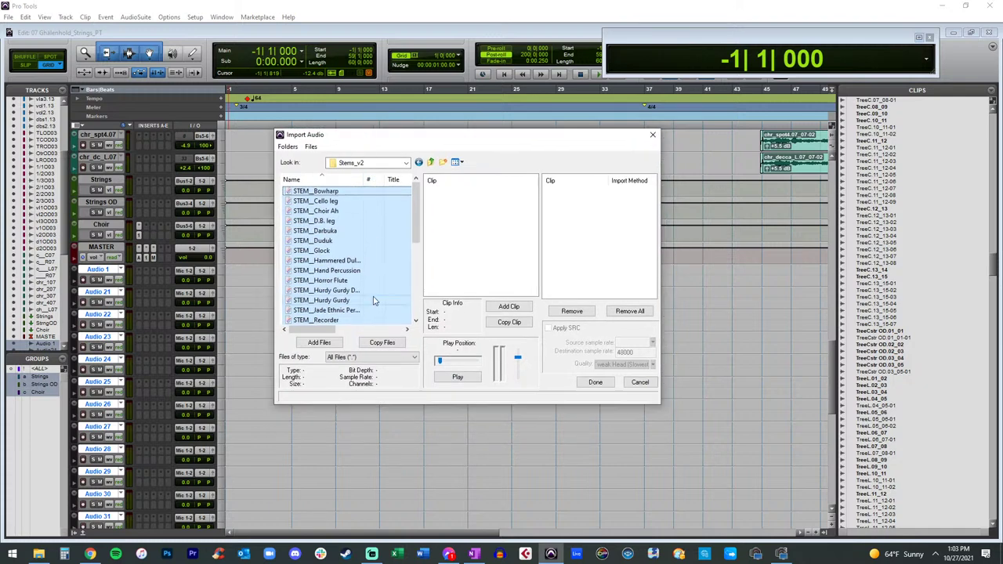
# Step: Add all the selected stems to the import without copying them, and import them to the Clip List
pyautogui.scroll(-5, 369, 303)
pyautogui.scroll(5, 374, 301)
pyautogui.click(322, 343)
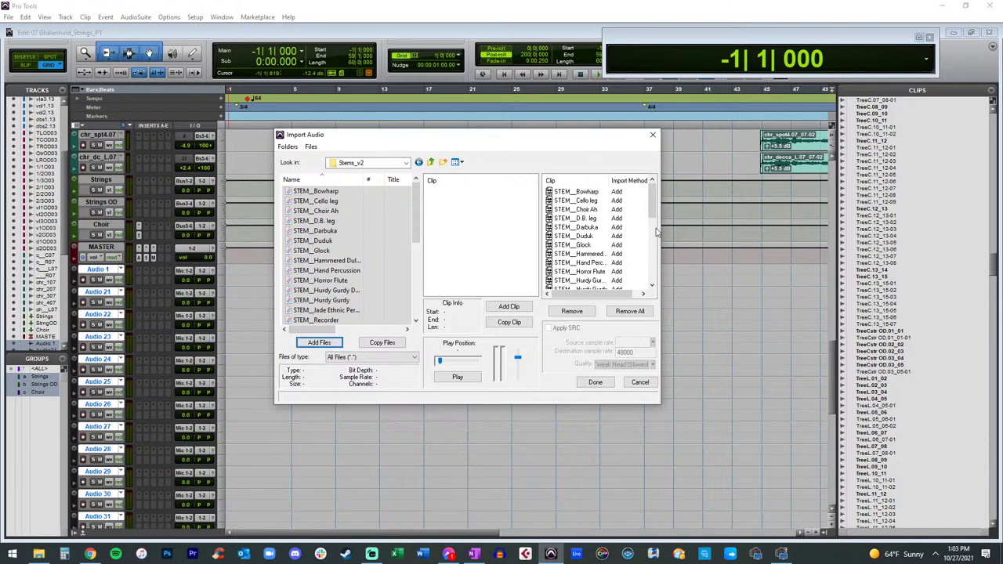
pyautogui.scroll(-5, 602, 228)
pyautogui.click(599, 384)
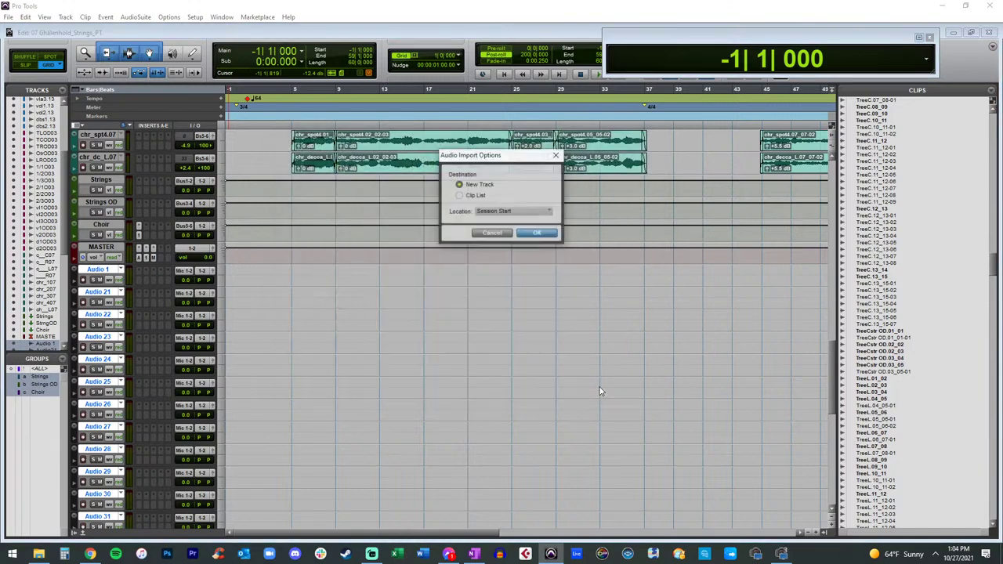
pyautogui.click(479, 196)
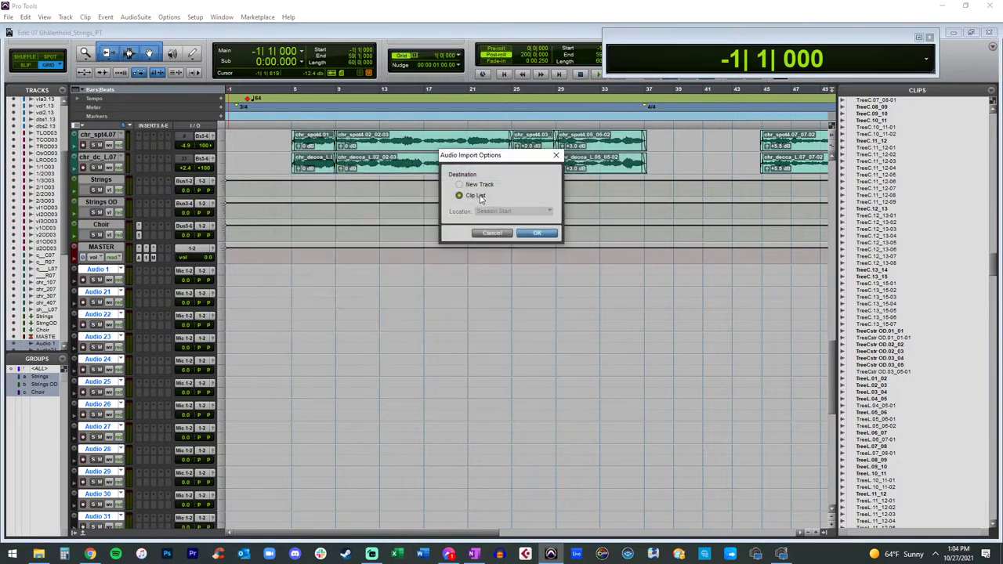
pyautogui.click(536, 234)
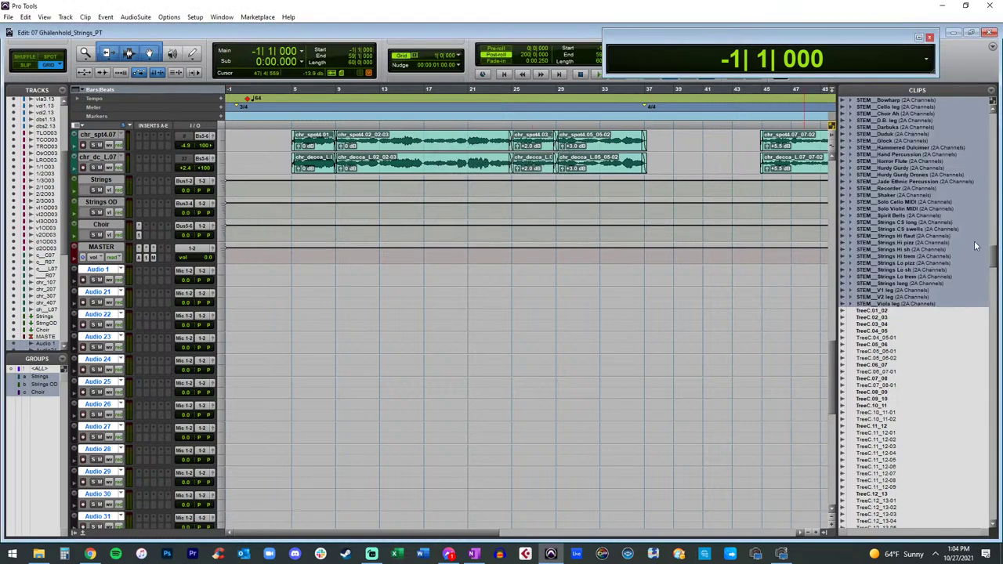
# Step: Place all the STEM clips from the Clip List at the session start on the empty tracks, beginning at Audio 1, and look them over
pyautogui.scroll(3, 927, 239)
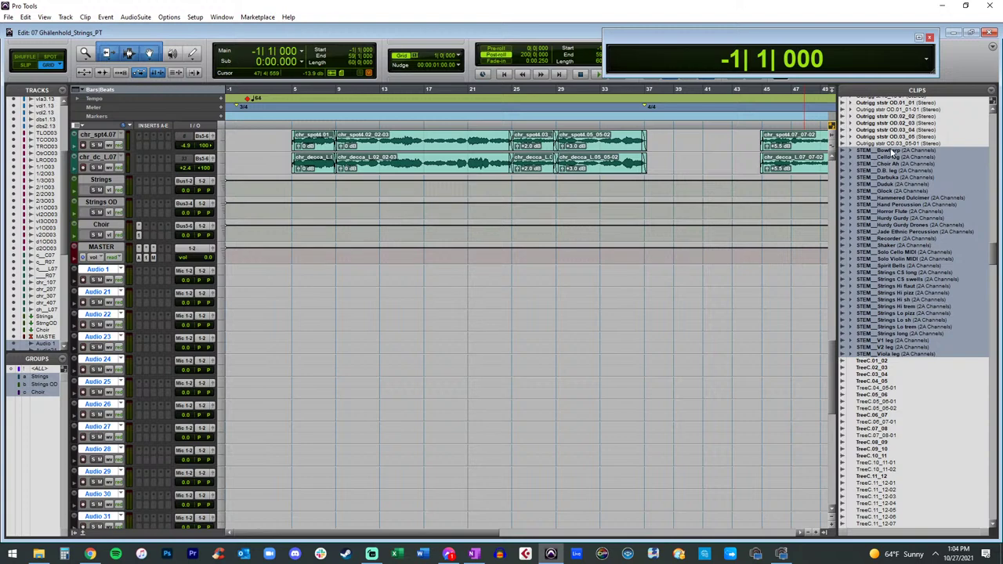
pyautogui.moveTo(892, 155); pyautogui.dragTo(227, 280)
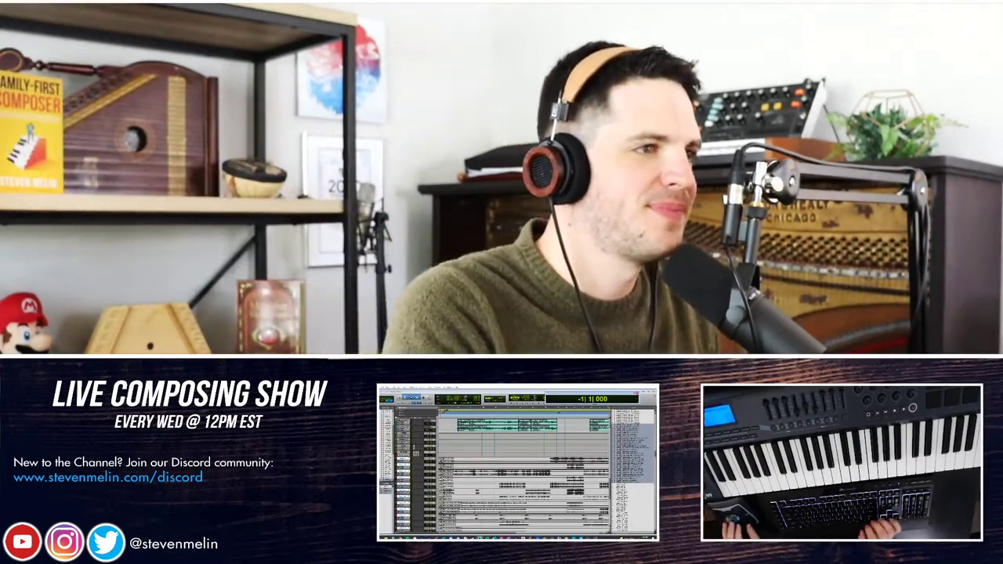
pyautogui.scroll(-10, 479, 470)
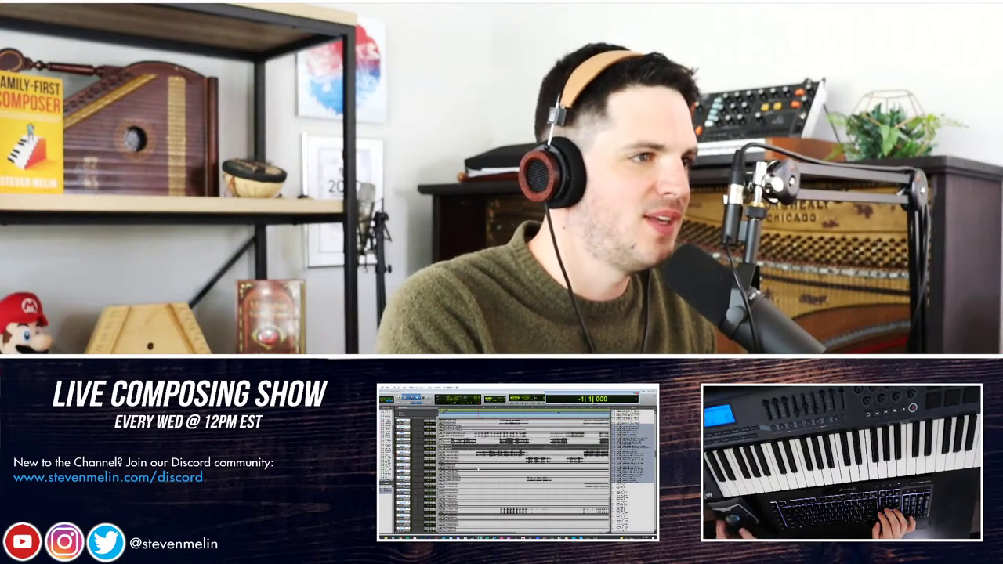
pyautogui.scroll(10, 479, 471)
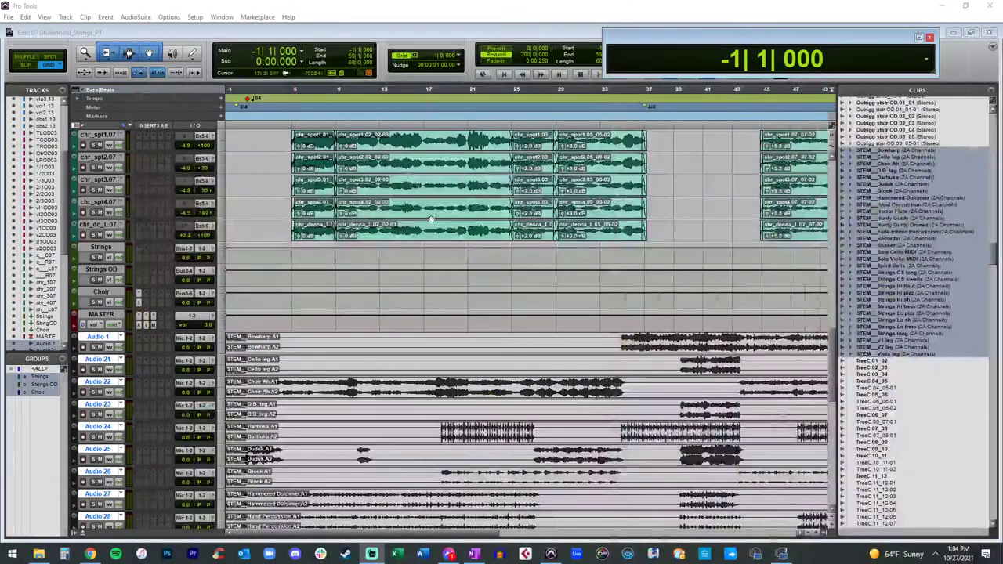
# Step: Select the STEM__Choir Ah clip and hide the Clip List
pyautogui.click(894, 163)
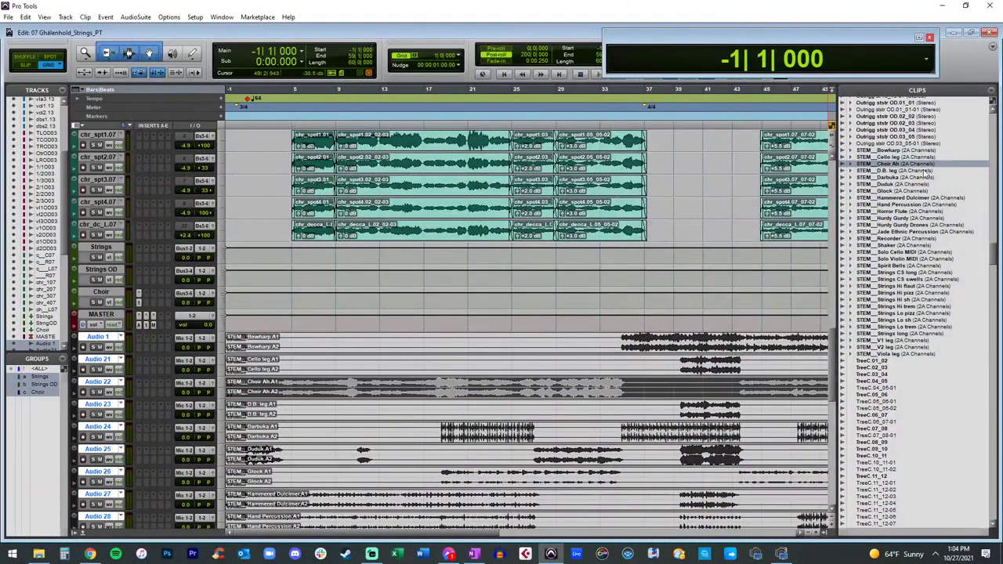
pyautogui.click(993, 47)
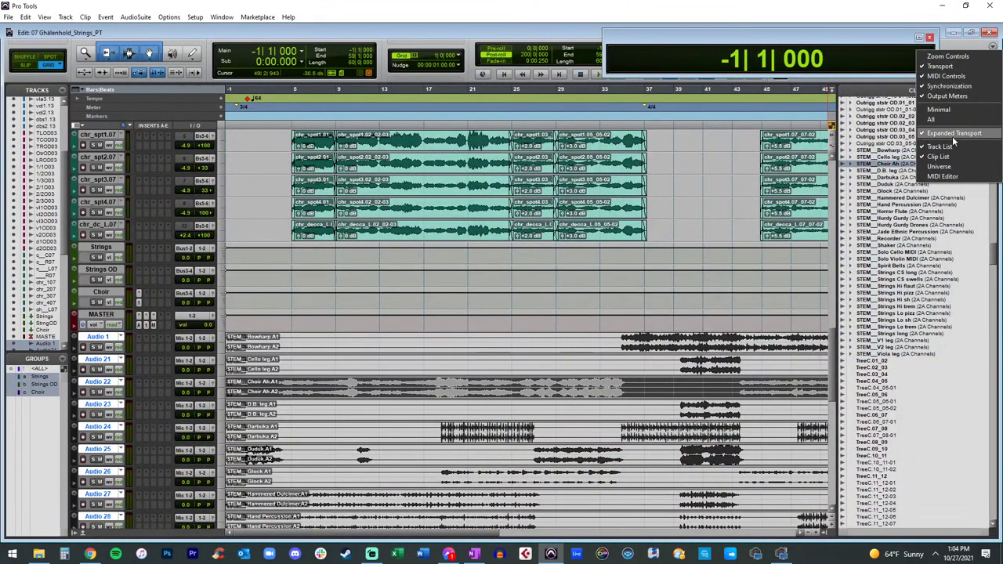
pyautogui.click(939, 157)
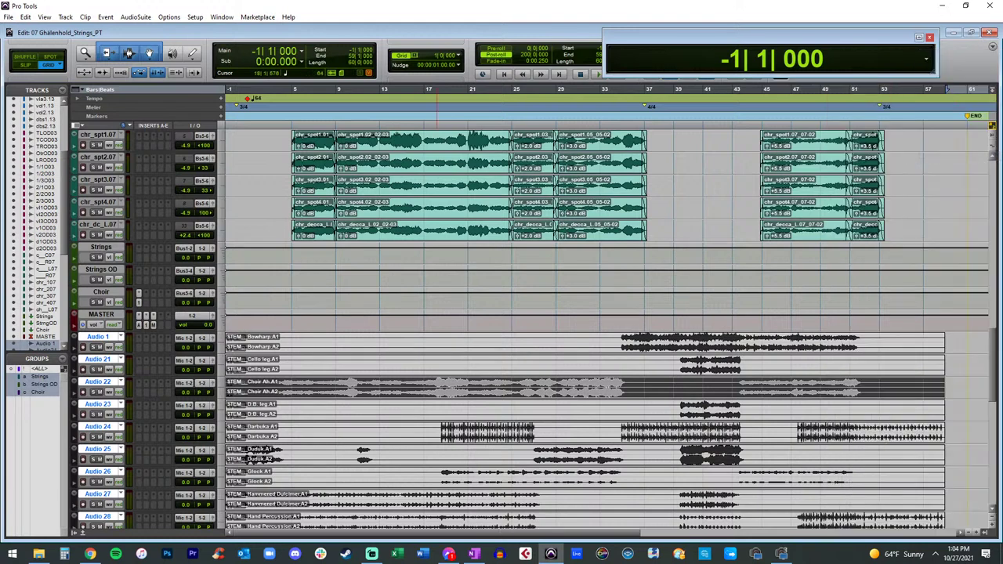
# Step: Look over the placed stem clips on the tracks below MASTER and select the Bowharp clip on Audio 1
pyautogui.scroll(-5, 298, 254)
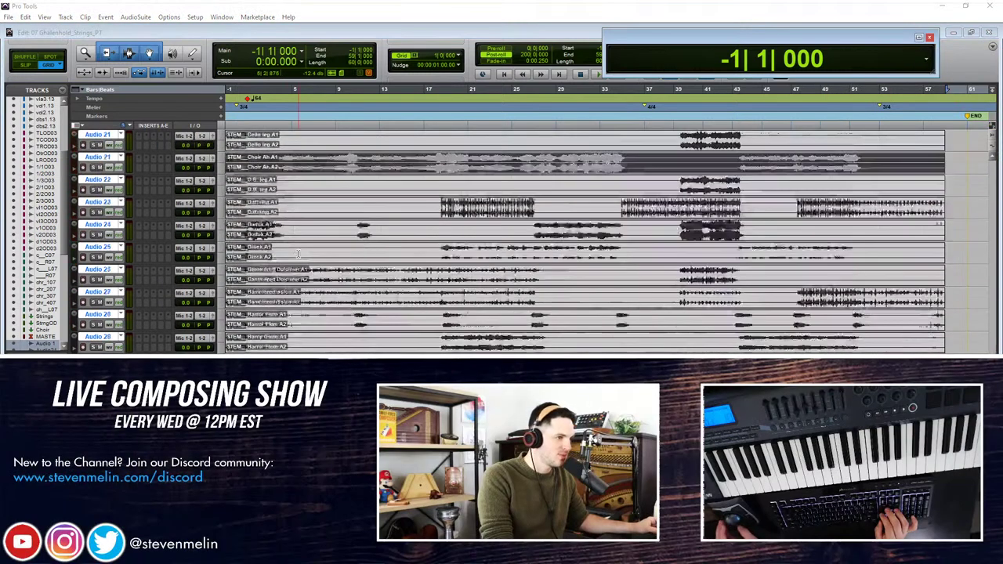
pyautogui.scroll(3, 298, 254)
pyautogui.click(119, 249)
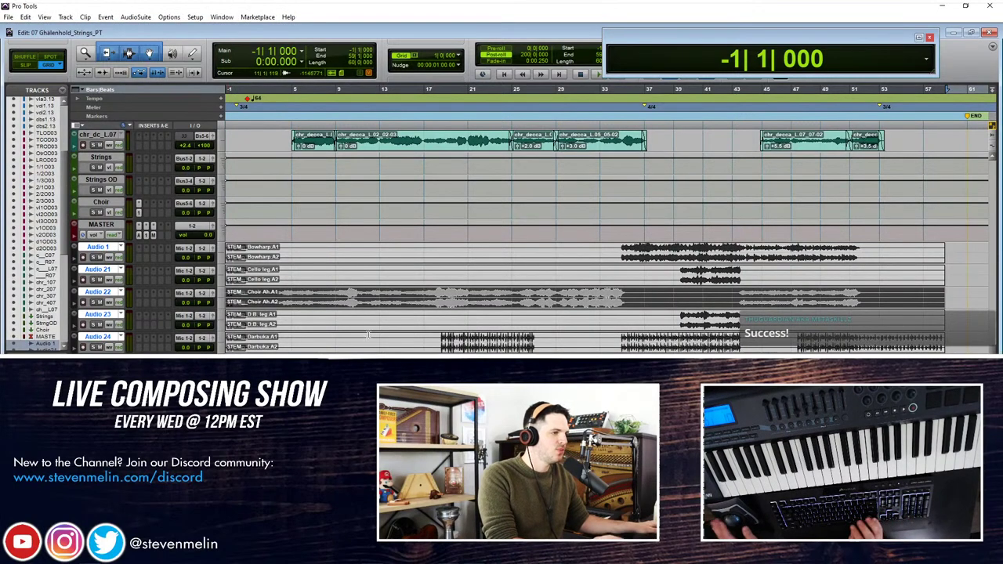
pyautogui.scroll(-6, 103, 246)
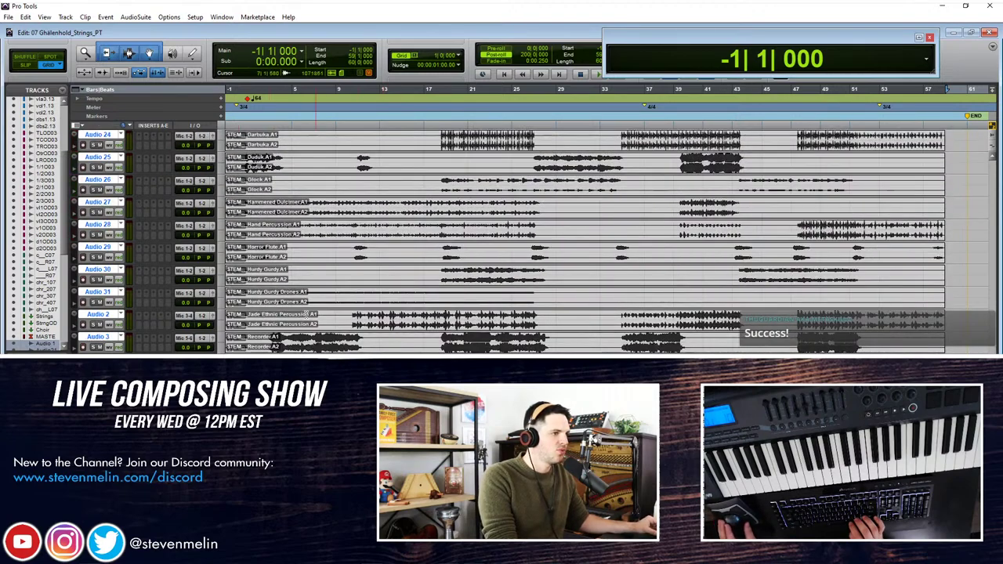
pyautogui.scroll(7, 112, 270)
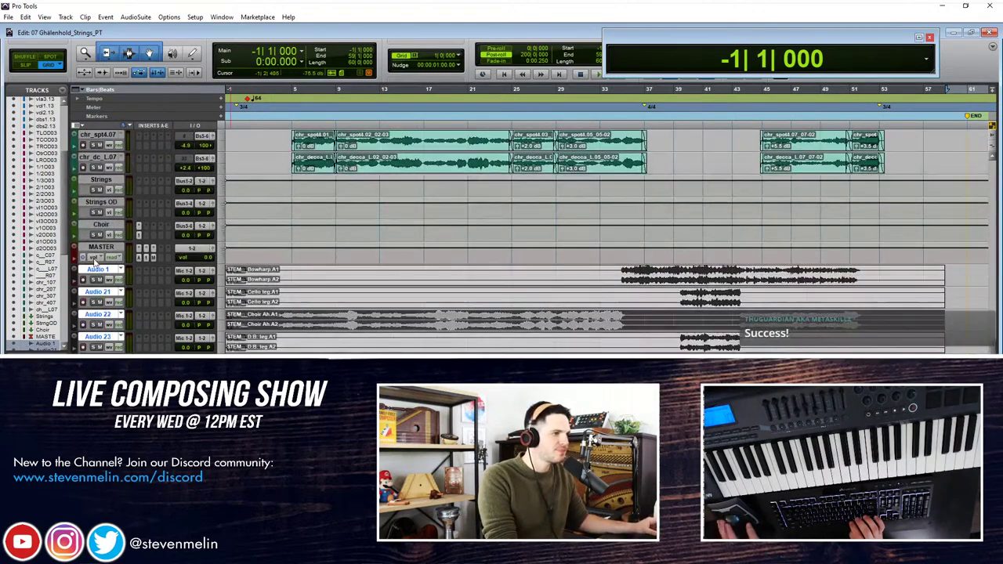
pyautogui.click(239, 280)
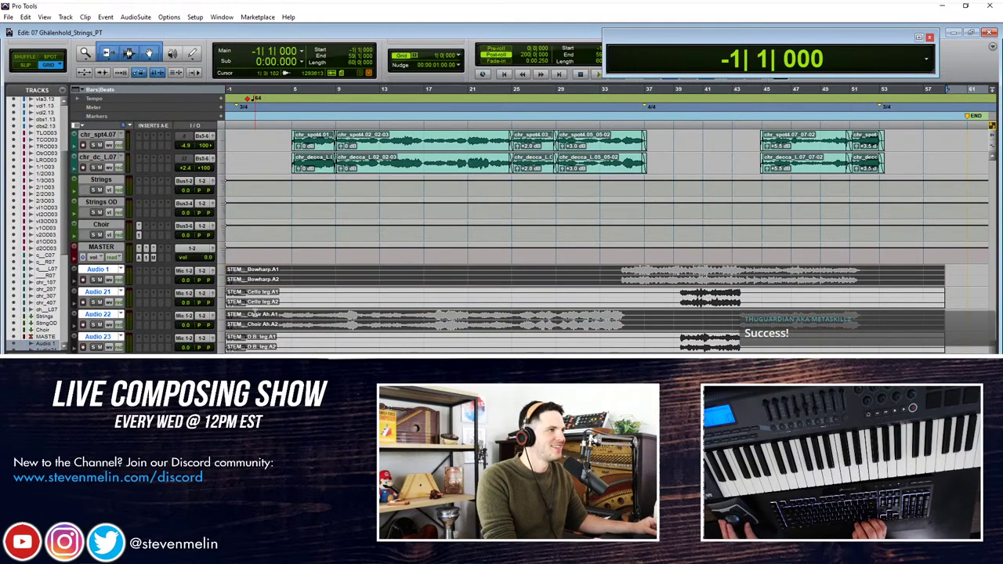
# Step: Group all the stem tracks from Audio 1 downward as an Edit and Mix group named STEMS
pyautogui.click(97, 292)
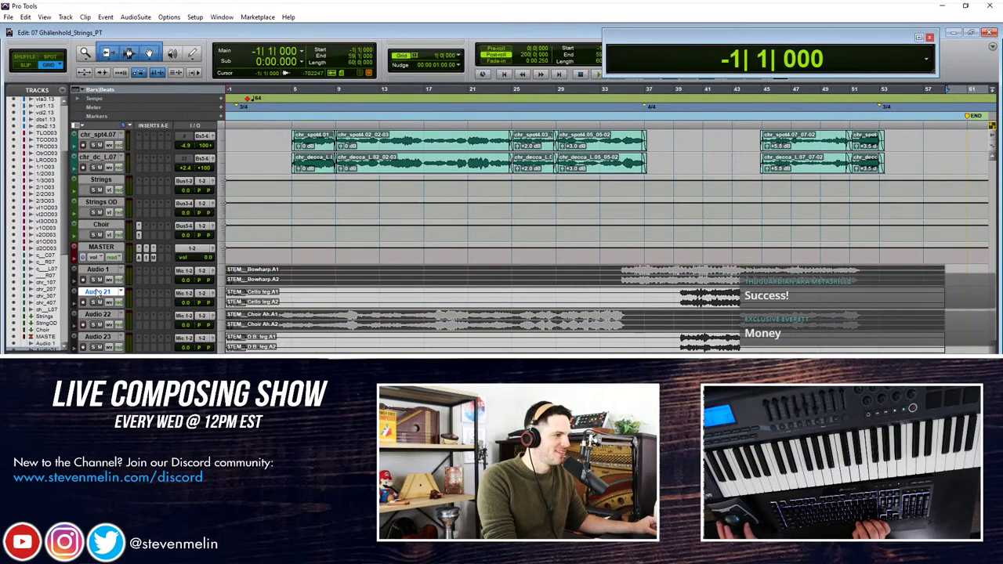
pyautogui.scroll(-10, 97, 294)
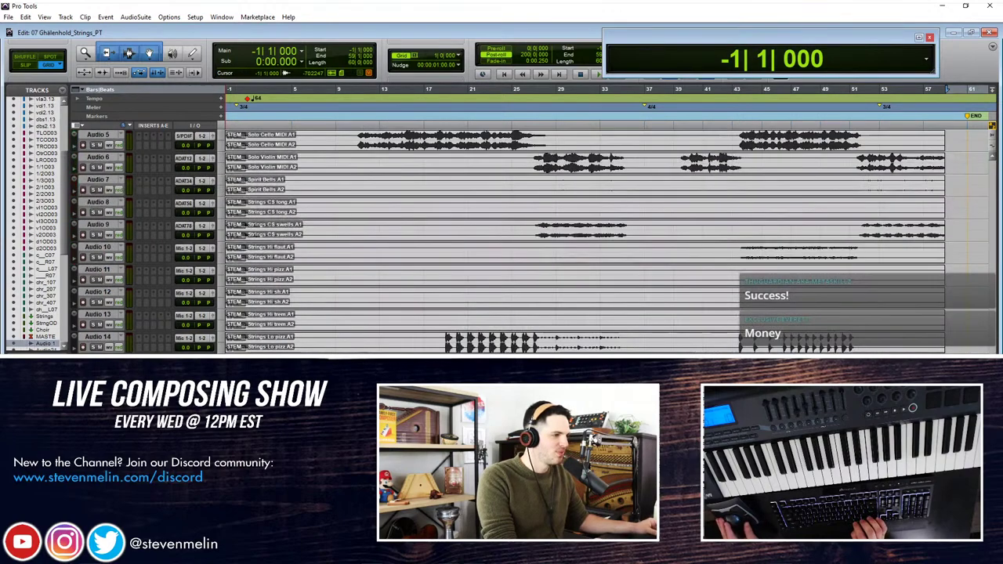
pyautogui.scroll(8, 94, 252)
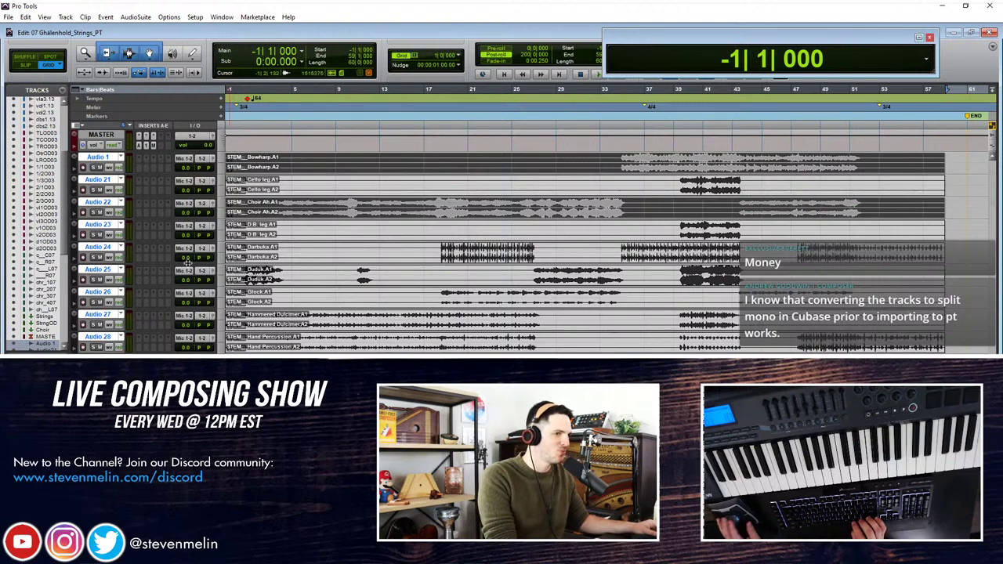
pyautogui.click(26, 16)
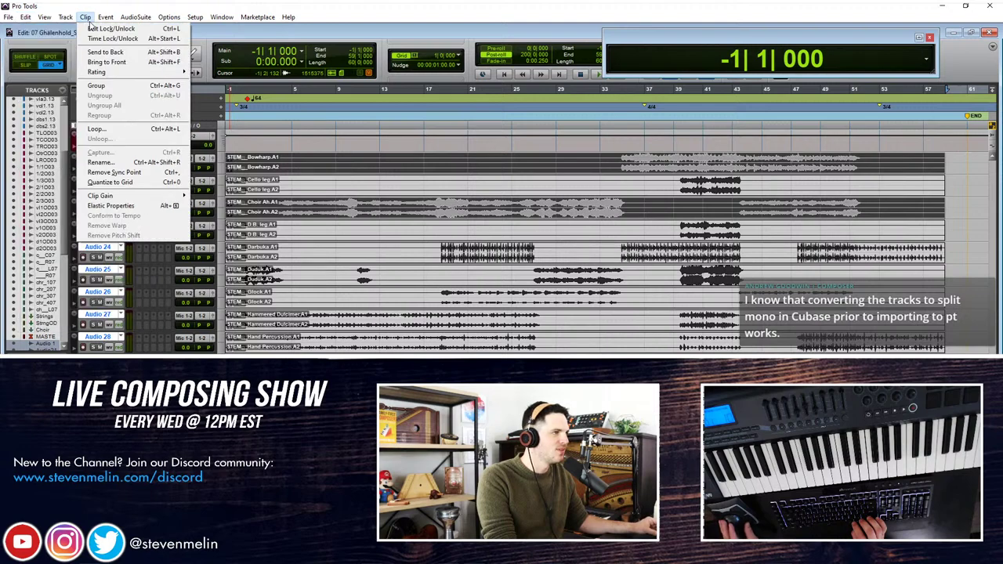
pyautogui.moveTo(103, 22)
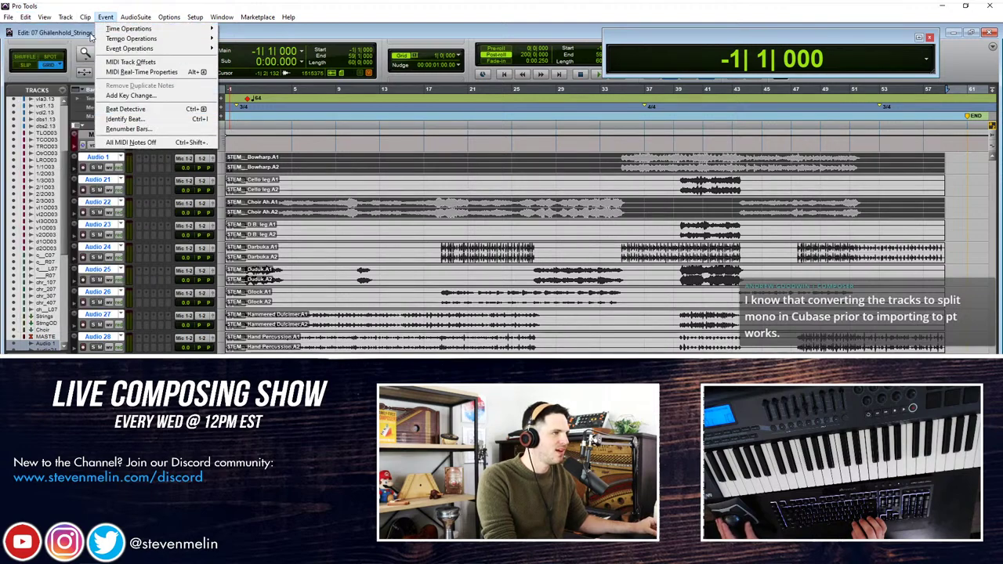
pyautogui.click(61, 18)
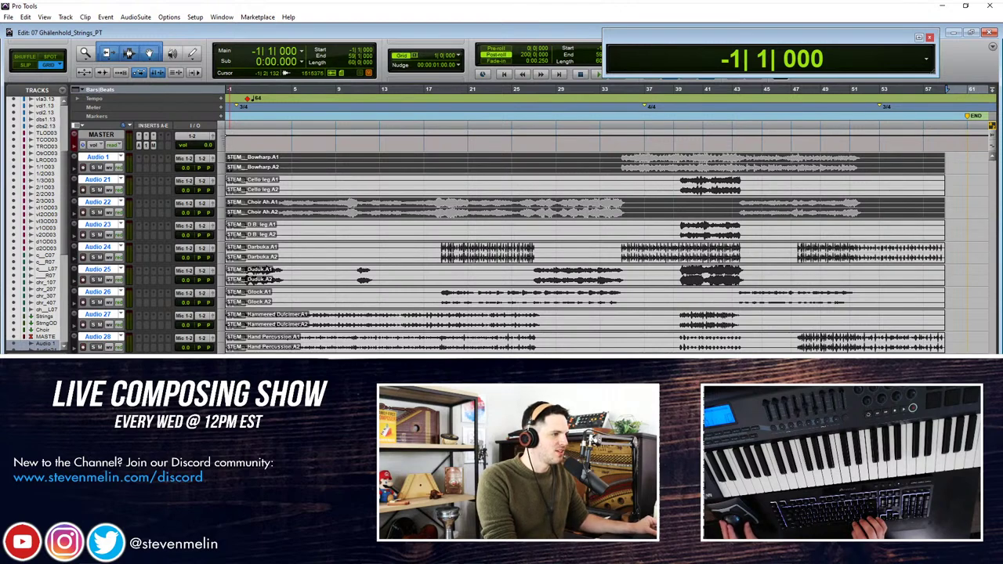
pyautogui.hotkey('ctrl', 'g')
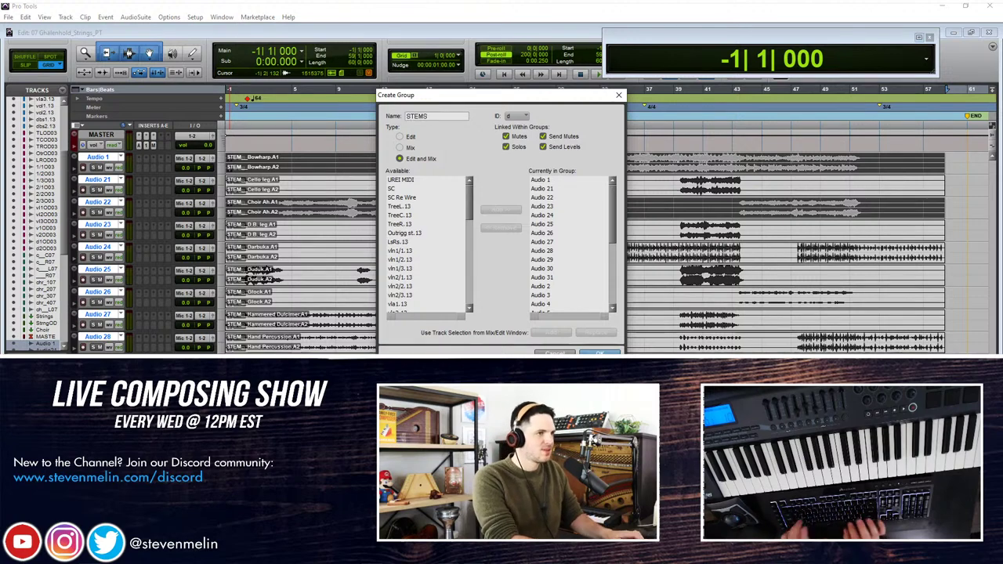
pyautogui.press('Return')
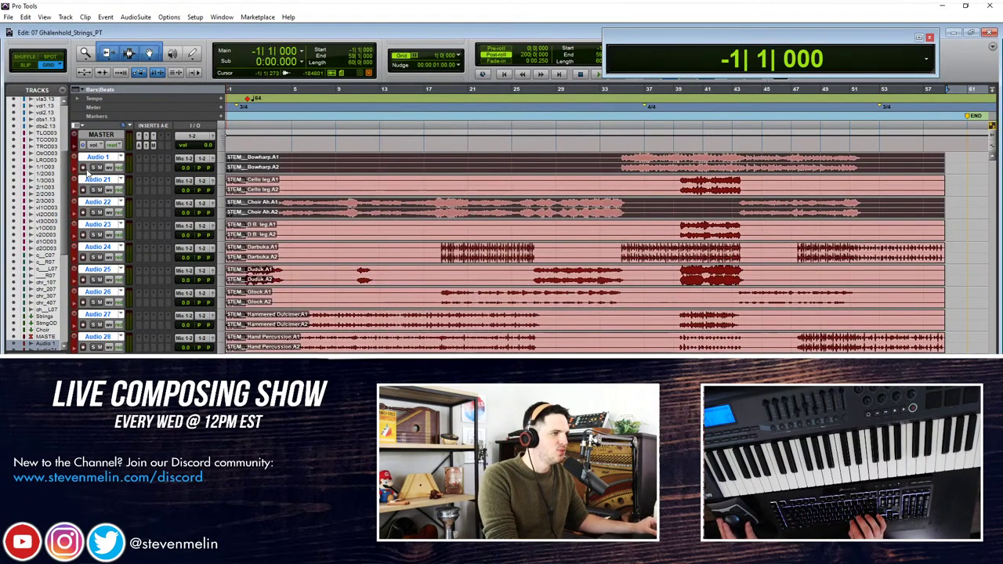
# Step: Colour all the selected stem tracks yellow and close the colour palette
pyautogui.doubleClick(79, 166)
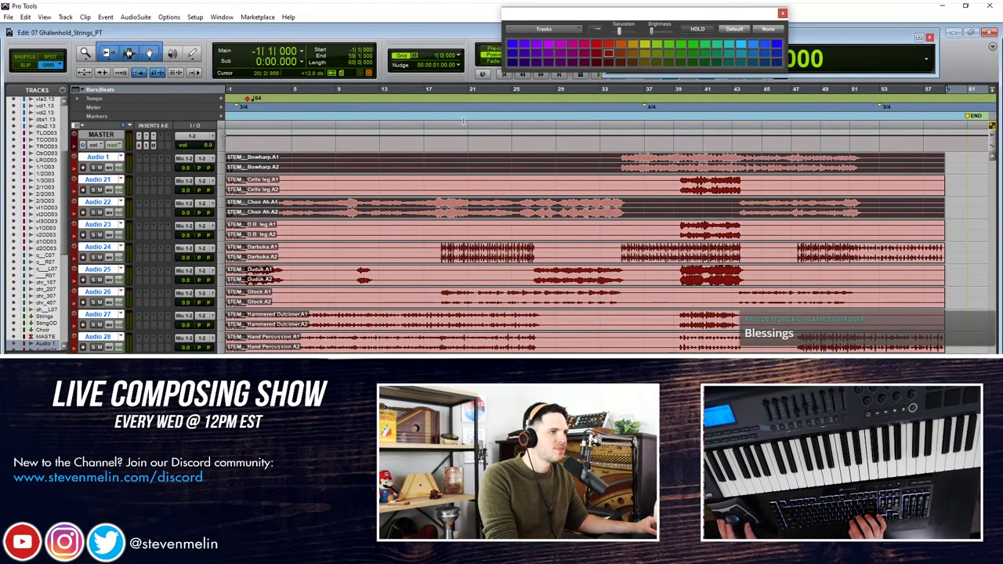
pyautogui.click(647, 50)
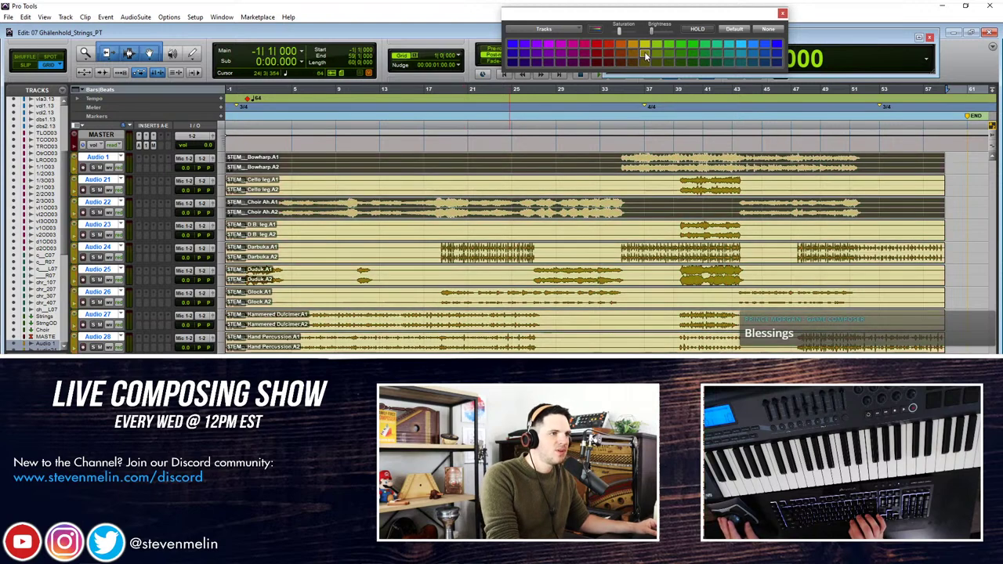
pyautogui.click(782, 13)
# Step: Move all the stem clips together so they start at bar 1, and play from there
pyautogui.click(281, 185)
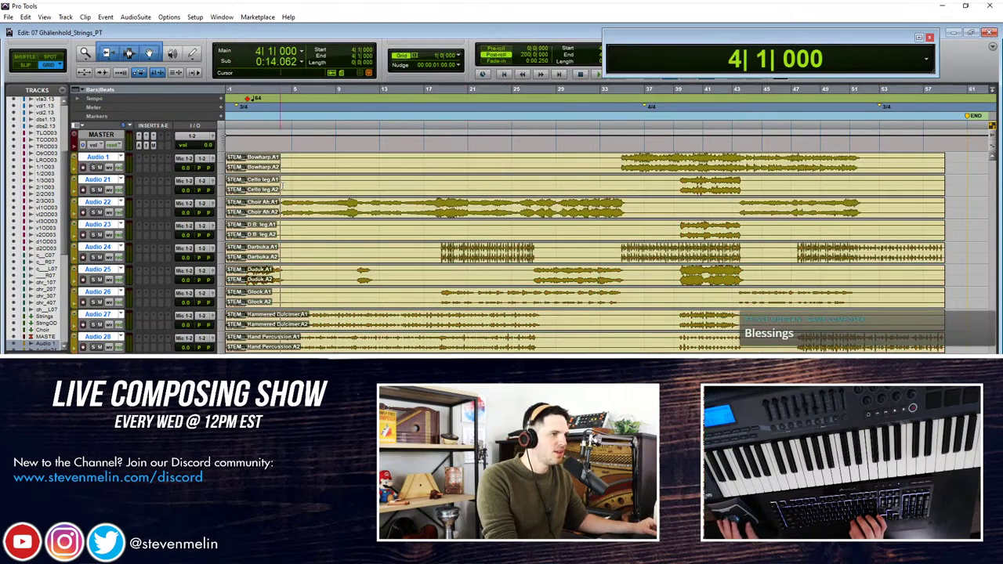
pyautogui.click(266, 167)
pyautogui.hotkey('ctrl', ']')
pyautogui.hotkey('ctrl', ']')
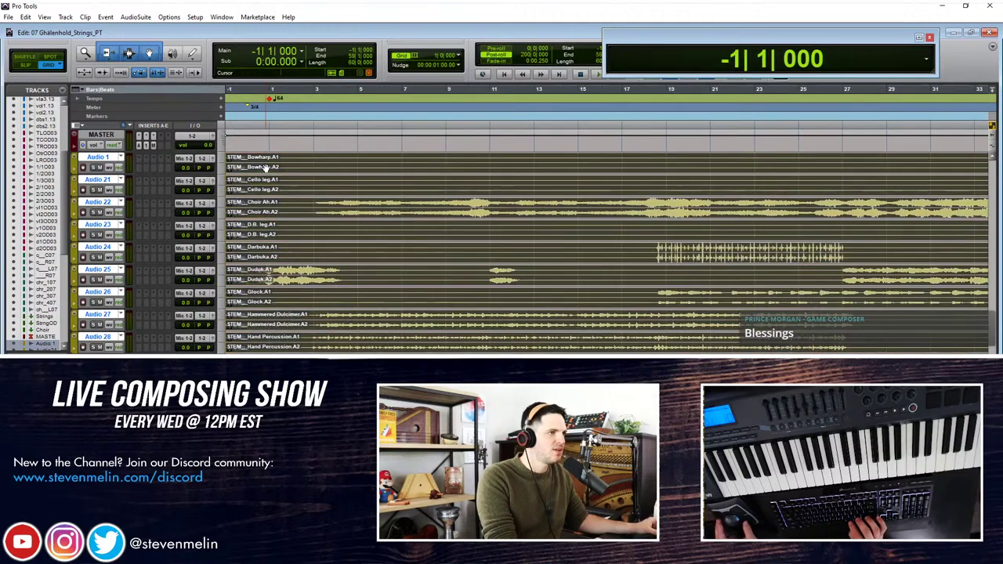
pyautogui.moveTo(266, 168); pyautogui.dragTo(337, 157)
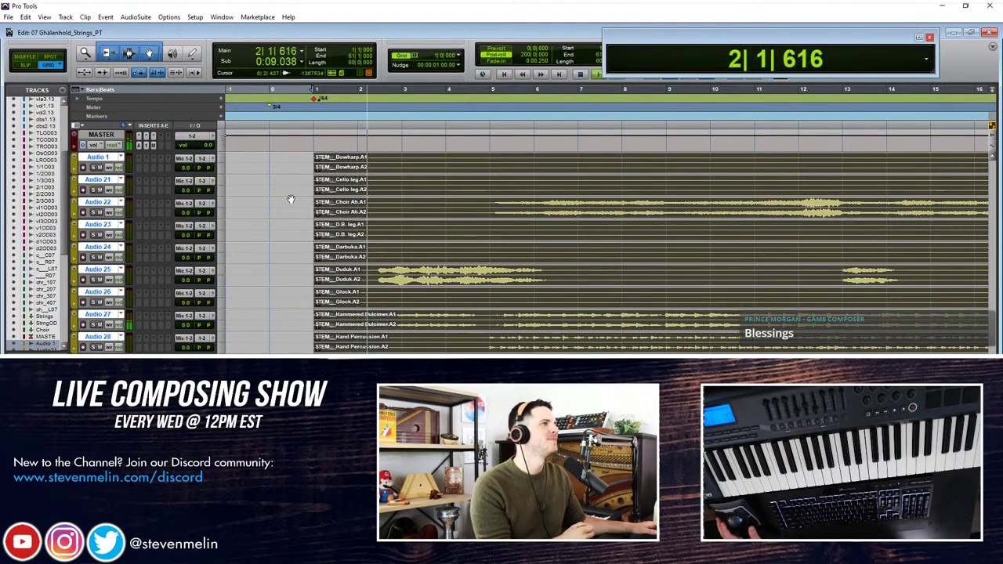
# Step: Lower the volume of all the grouped stem tracks together to -4.6 dB during playback
pyautogui.scroll(-2, 290, 199)
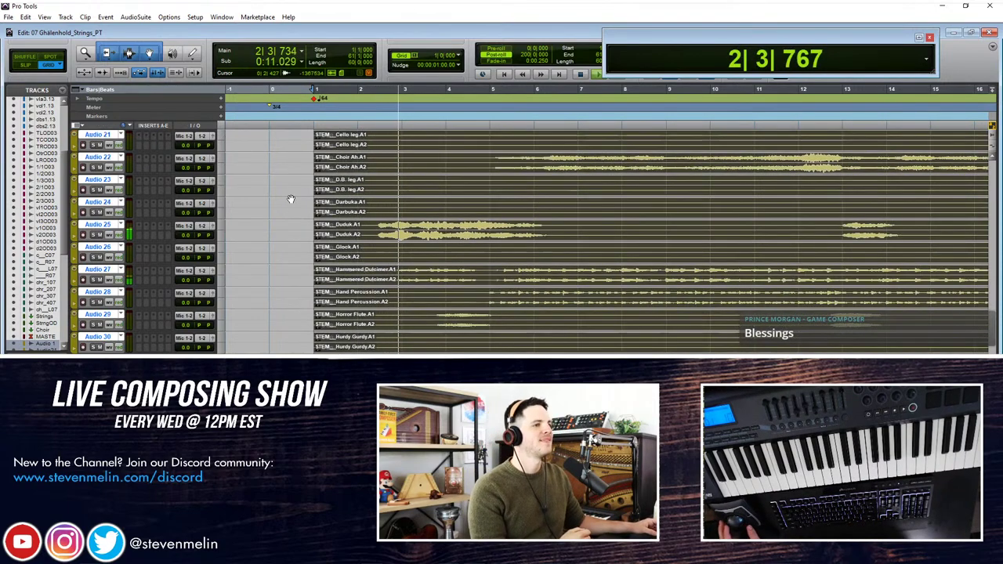
pyautogui.scroll(3, 123, 315)
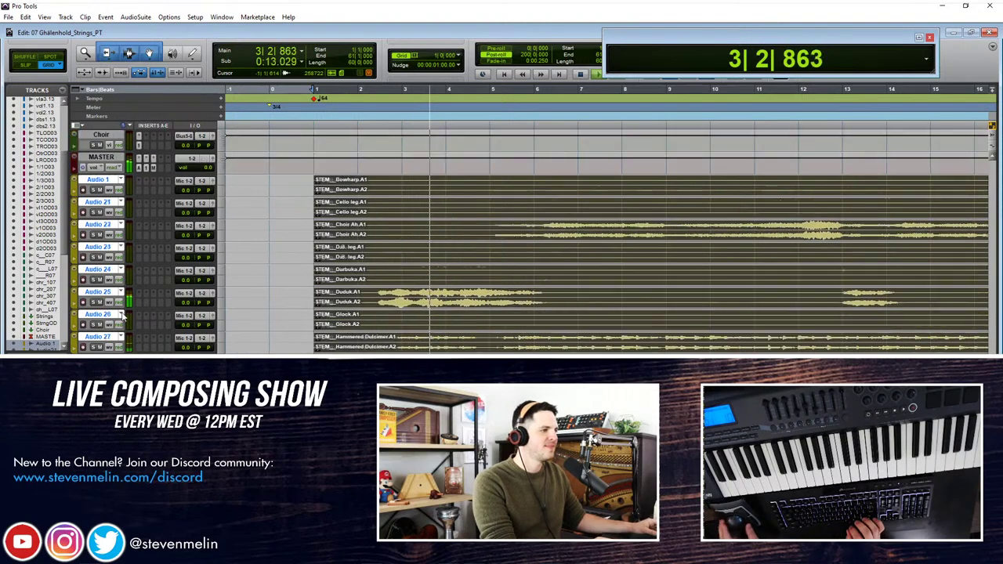
pyautogui.scroll(1, 200, 210)
pyautogui.moveTo(189, 214); pyautogui.dragTo(193, 218)
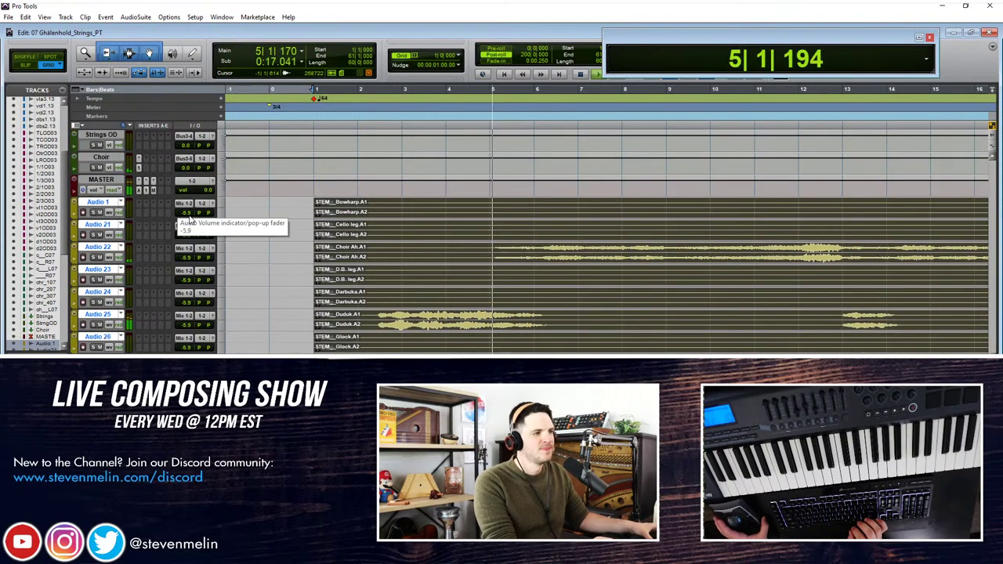
pyautogui.scroll(1, 190, 219)
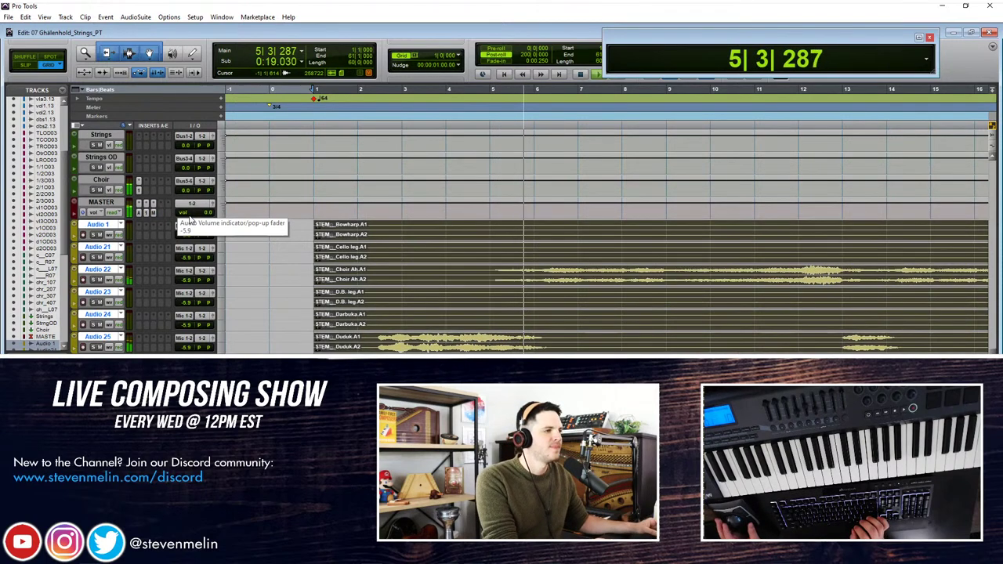
pyautogui.moveTo(187, 236); pyautogui.dragTo(188, 237)
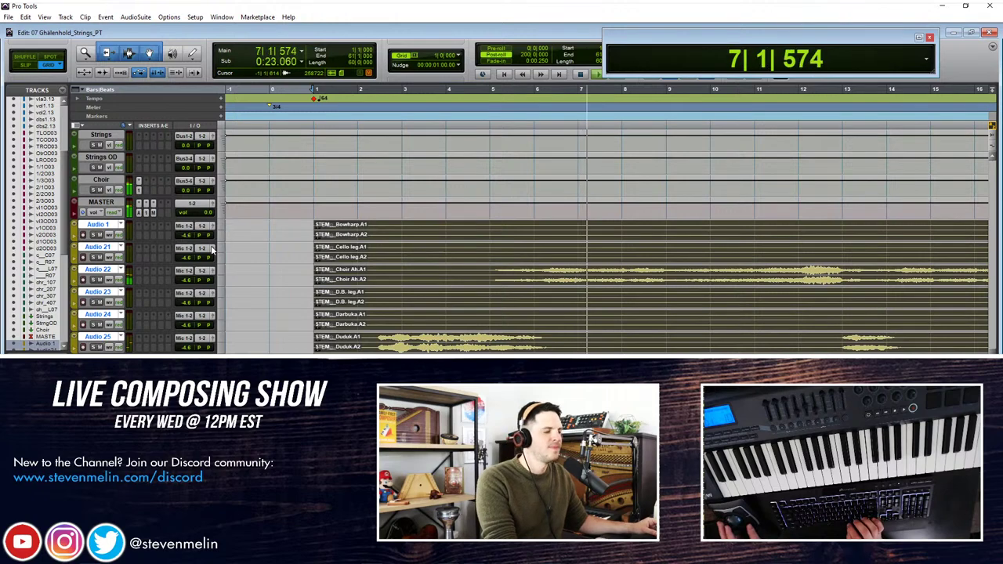
# Step: Look over the lower stem tracks, select only the Audio 5 track, and set the playback position to bar 21
pyautogui.click(339, 229)
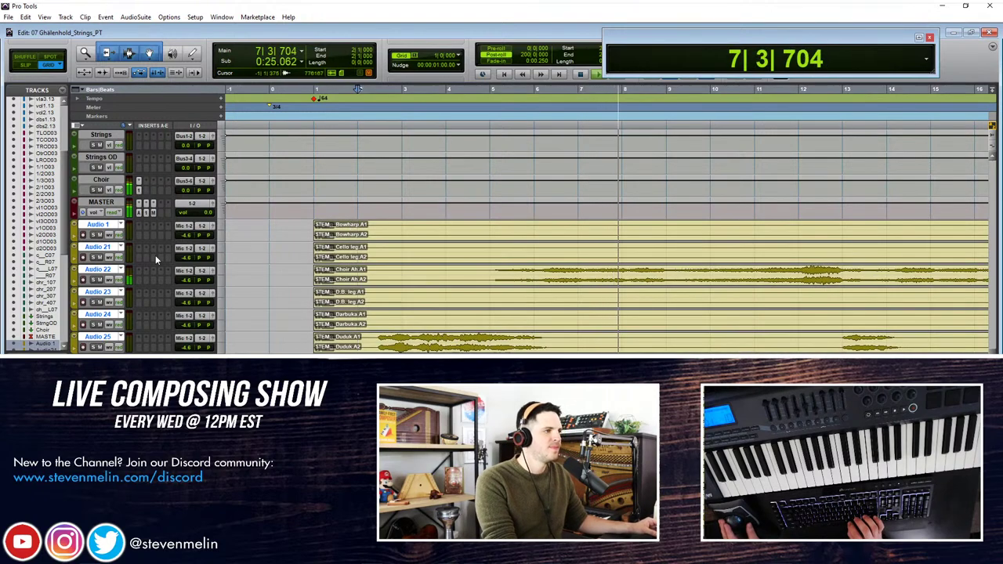
pyautogui.scroll(-5, 155, 260)
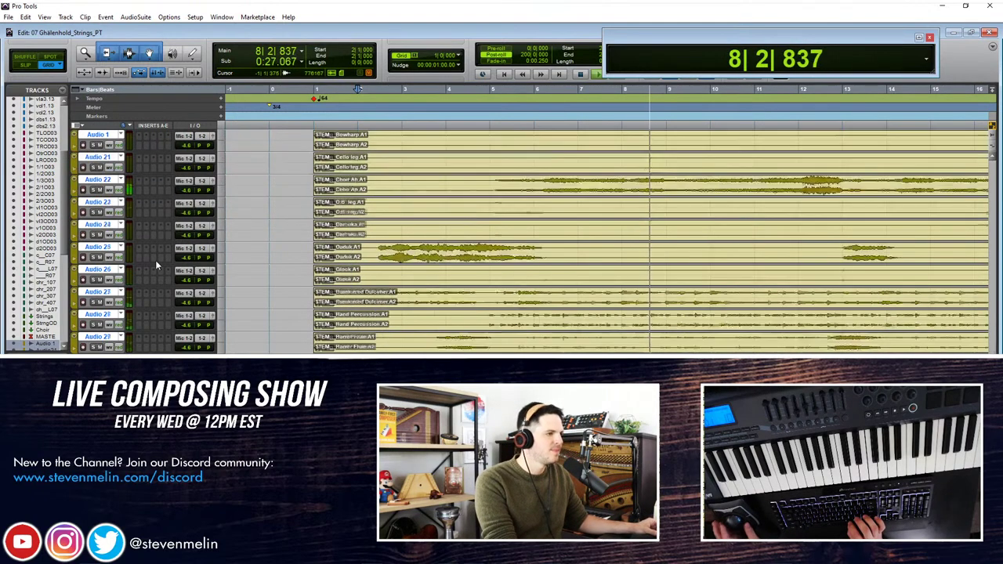
pyautogui.click(99, 271)
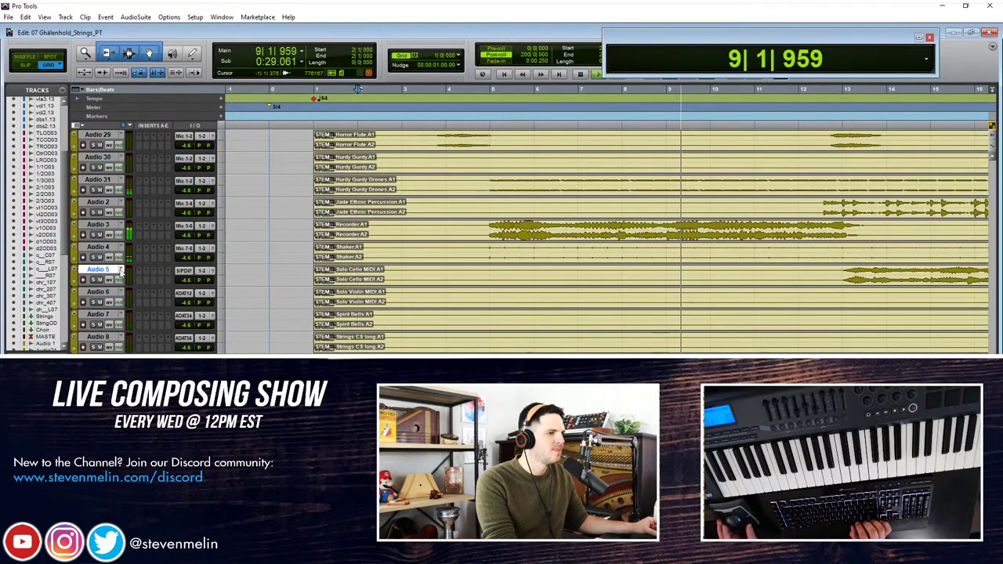
pyautogui.scroll(-3, 287, 245)
pyautogui.hotkey('ctrl', '[')
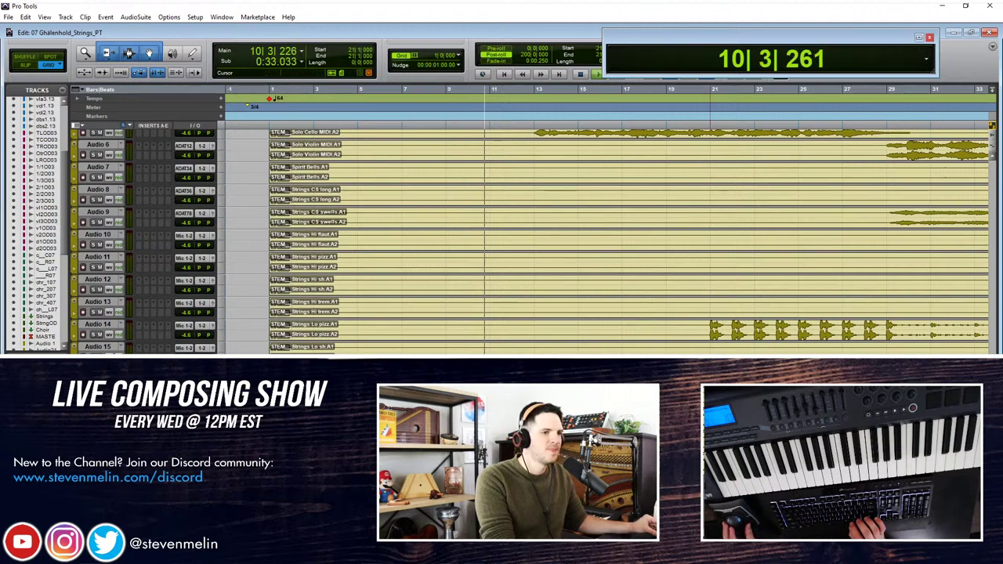
pyautogui.click(711, 89)
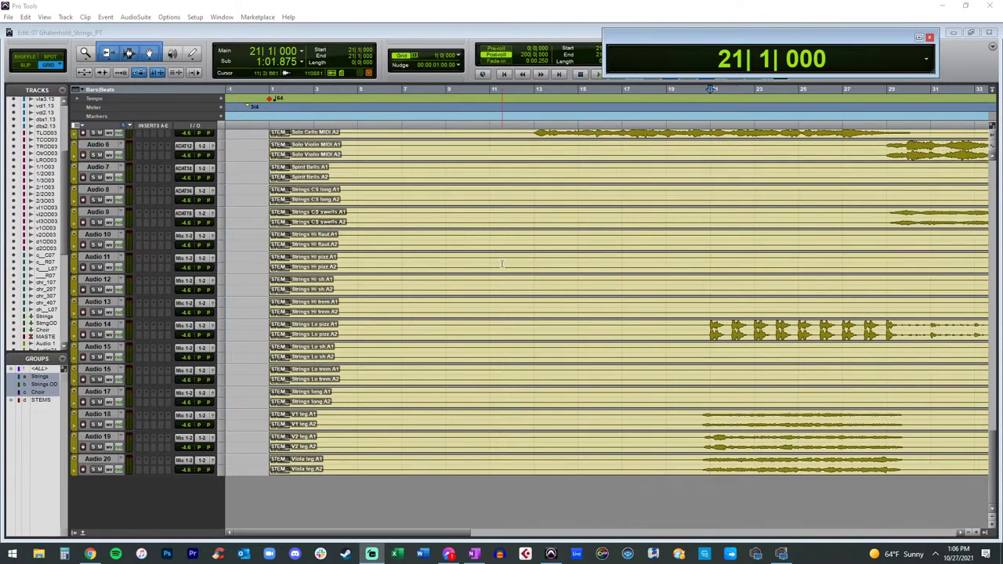
# Step: Delete the silent opening of the string stem clips on Audio 10 through Audio 20, up to bar 20
pyautogui.click(645, 326)
pyautogui.press('space')
pyautogui.press('space')
pyautogui.moveTo(699, 465); pyautogui.dragTo(260, 251)
pyautogui.press('Delete')
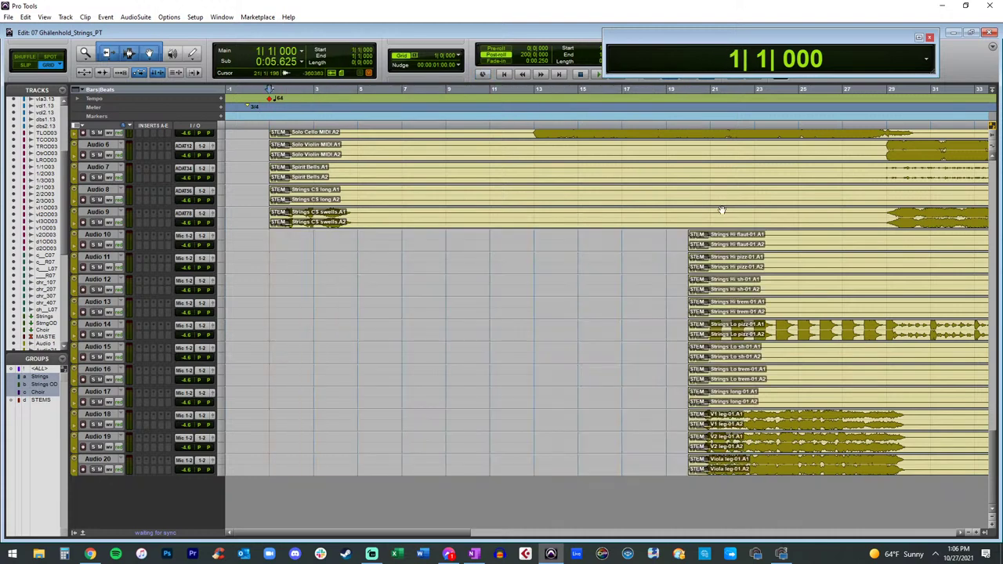
# Step: Delete the silence in Strings CS swells between bars 5 and 29, and on Audio 6 through Audio 8 before bar 29
pyautogui.moveTo(885, 215); pyautogui.dragTo(355, 220)
pyautogui.press('Delete')
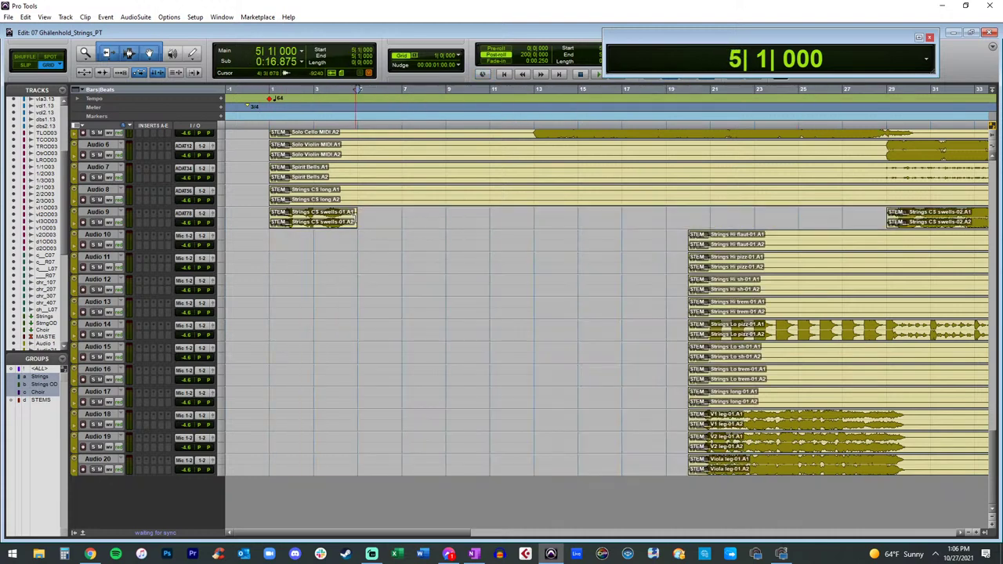
pyautogui.scroll(1, 355, 222)
pyautogui.press('space')
pyautogui.moveTo(888, 229); pyautogui.dragTo(236, 188)
pyautogui.hotkey('shift', 'ctrl', 'e')
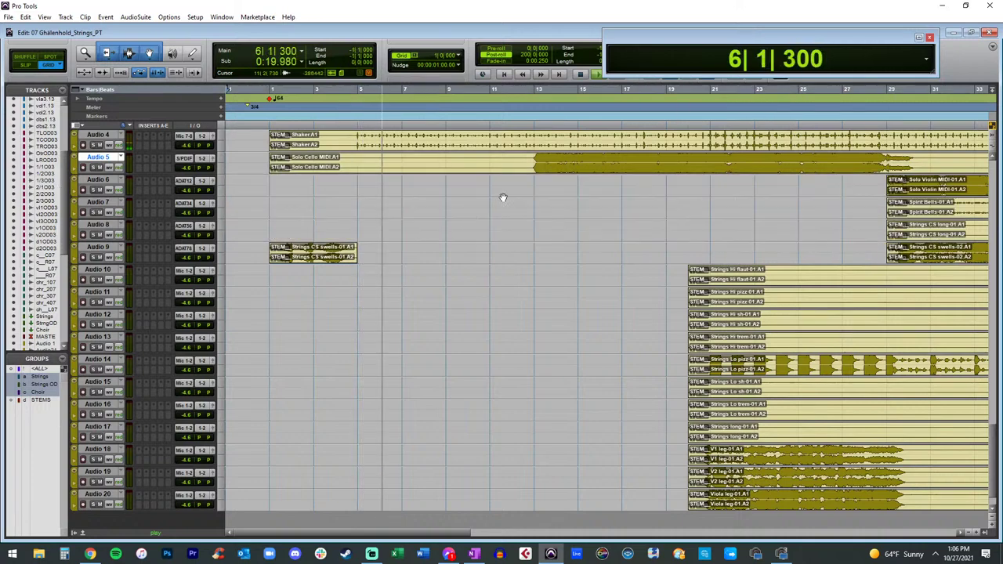
# Step: Delete the silent openings of Solo Cello MIDI up to bar 13 and of Recorder and Shaker up to just before bar 5
pyautogui.scroll(3, 504, 196)
pyautogui.click(530, 233)
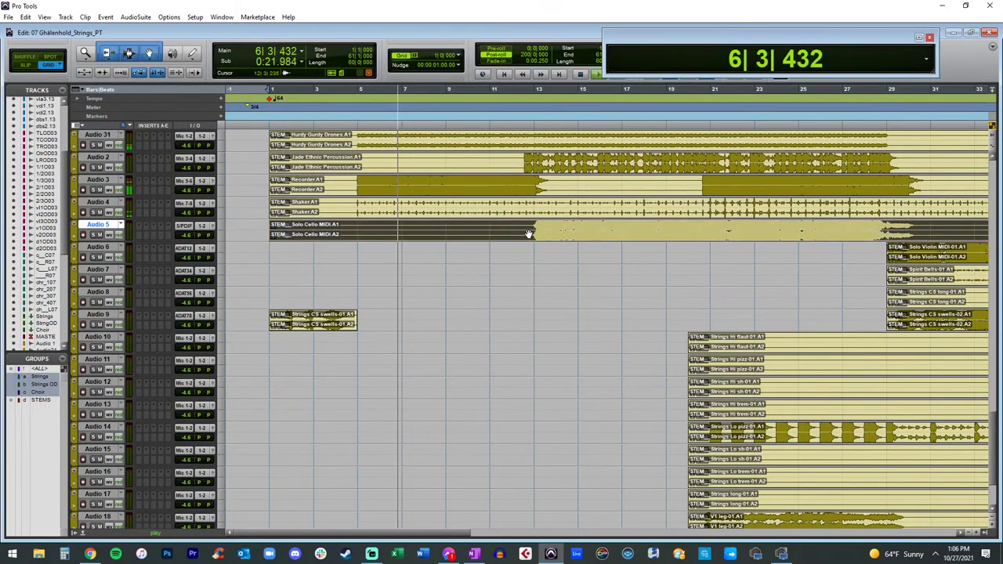
pyautogui.moveTo(531, 229); pyautogui.dragTo(275, 239)
pyautogui.press('Delete')
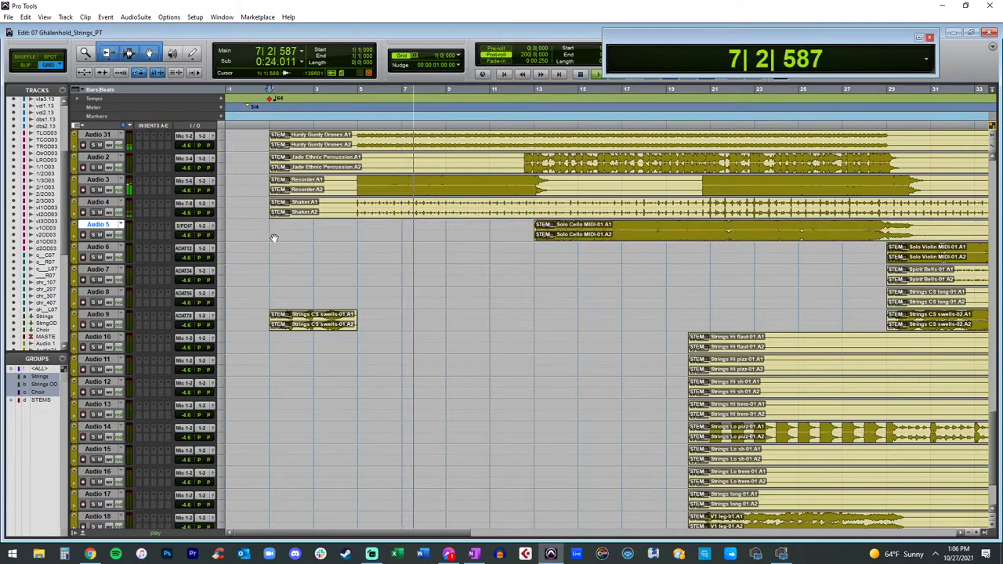
pyautogui.scroll(2, 365, 269)
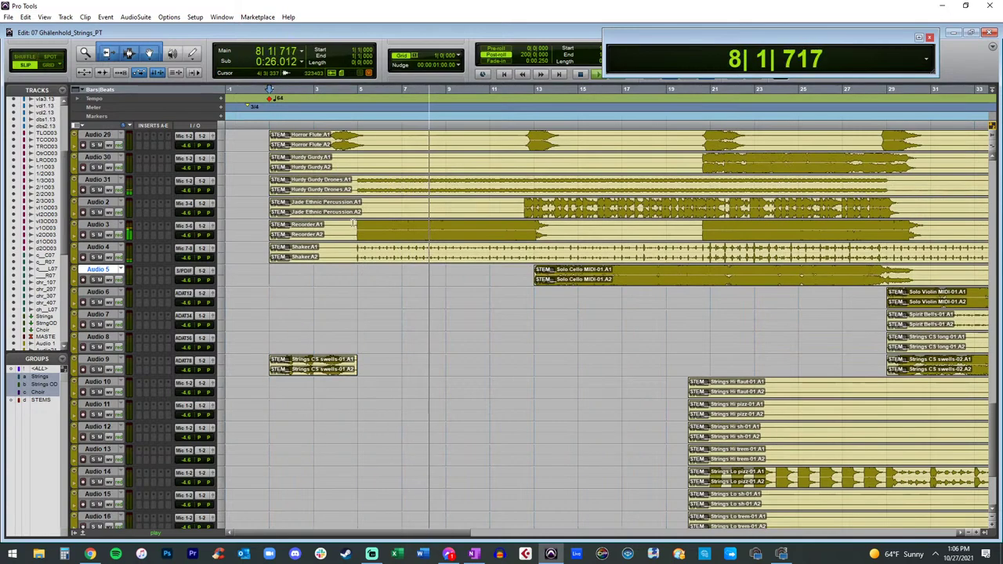
pyautogui.moveTo(354, 230); pyautogui.dragTo(261, 251)
pyautogui.press('Delete')
# Step: Delete the silent opening of the Jade Ethnic Percussion clip up to where its first sound begins
pyautogui.scroll(2, 383, 237)
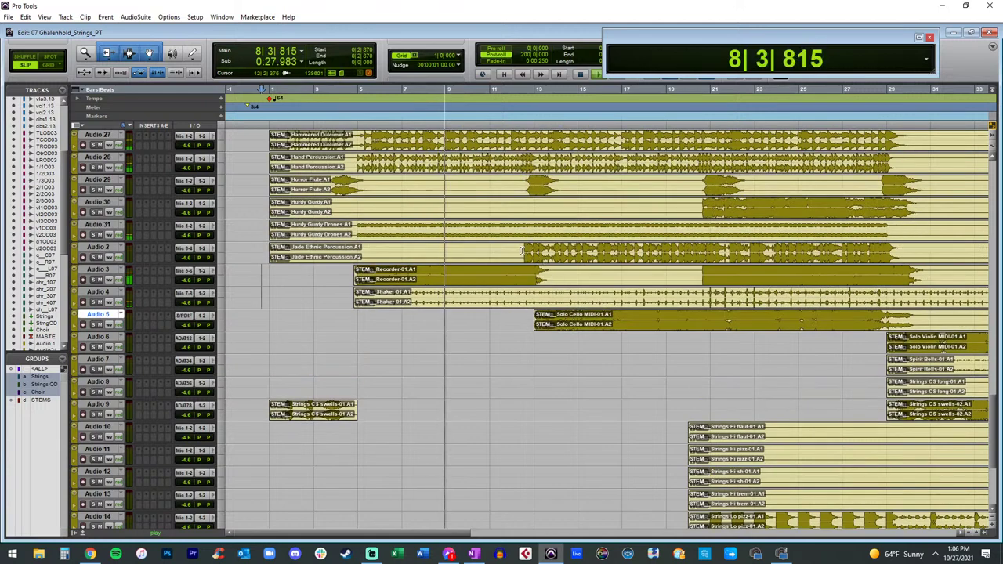
pyautogui.moveTo(521, 253); pyautogui.dragTo(278, 263)
pyautogui.press('Delete')
# Step: Delete the silent opening of the Hurdy Gurdy clip and the silent gaps between the first three Horror Flute phrases
pyautogui.moveTo(258, 208); pyautogui.dragTo(375, 188)
pyautogui.press('Delete')
pyautogui.press('Delete')
pyautogui.press('Delete')
# Step: Delete the silent opening of the Hand Percussion clip before bar 5 and raise its track volume to +6.0 dB
pyautogui.scroll(3, 372, 208)
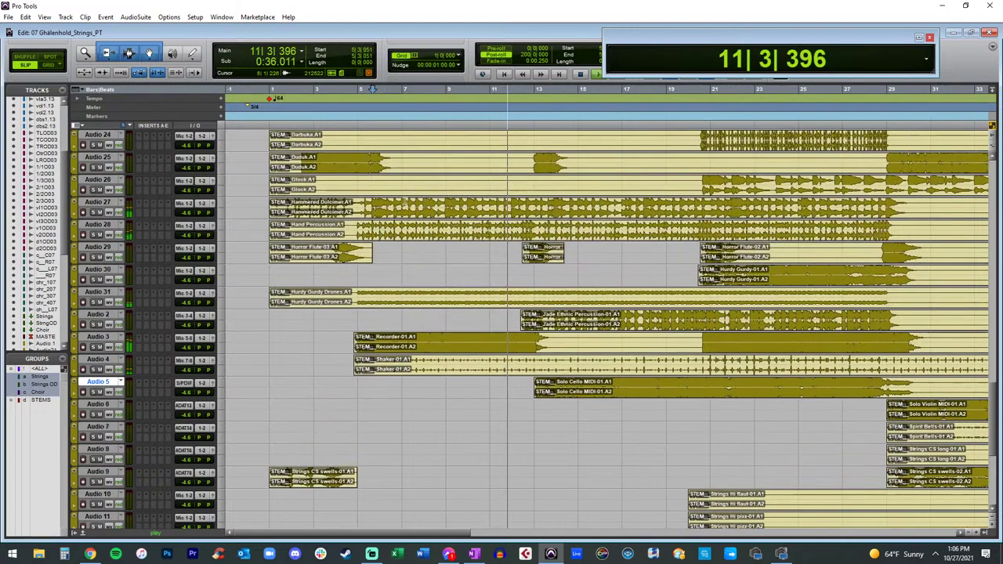
pyautogui.moveTo(355, 228); pyautogui.dragTo(233, 229)
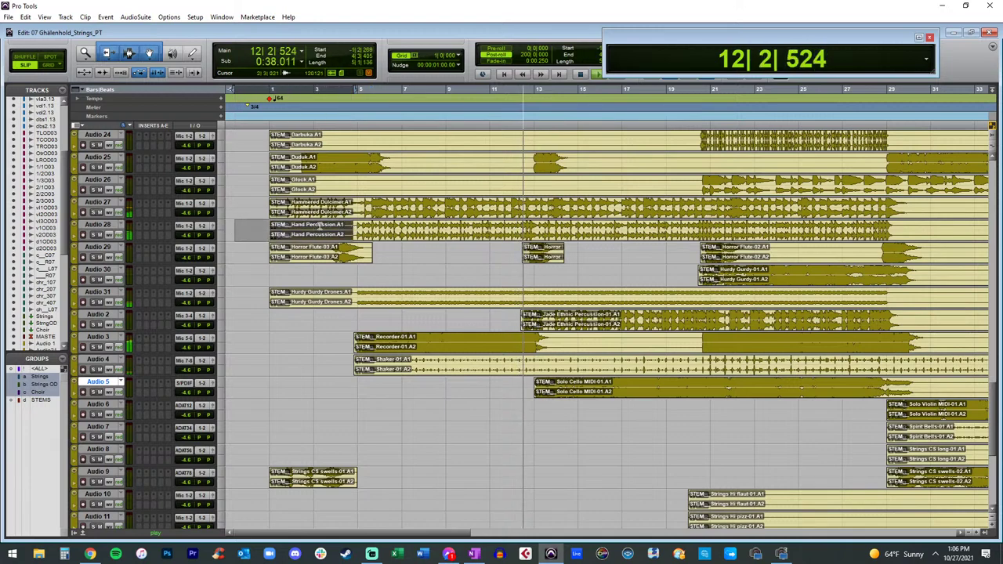
pyautogui.press('Delete')
pyautogui.click(502, 226)
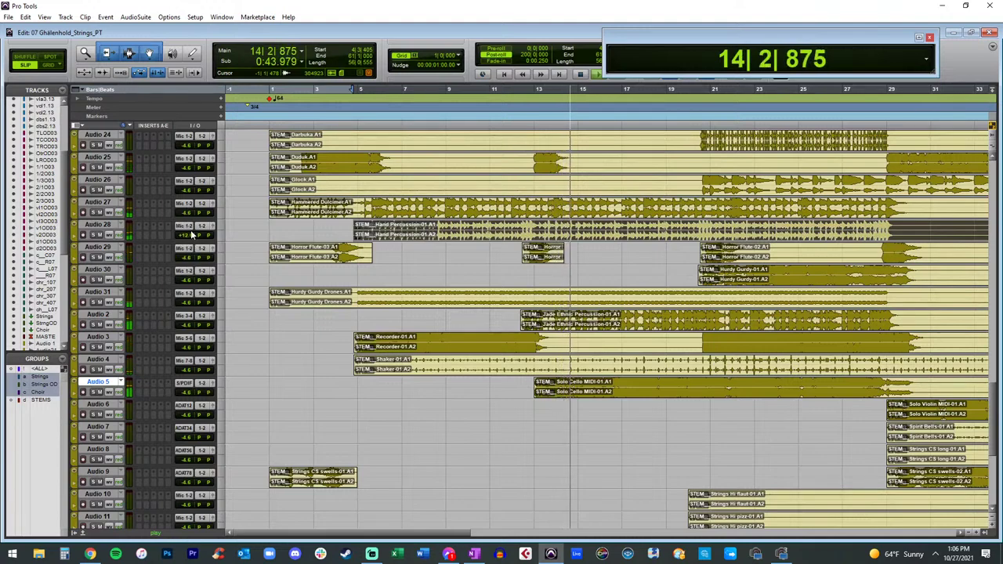
pyautogui.moveTo(186, 235); pyautogui.dragTo(186, 239)
# Step: Raise the Duduk track's volume to -0.7 dB and delete the Choir Ah track
pyautogui.scroll(2, 186, 219)
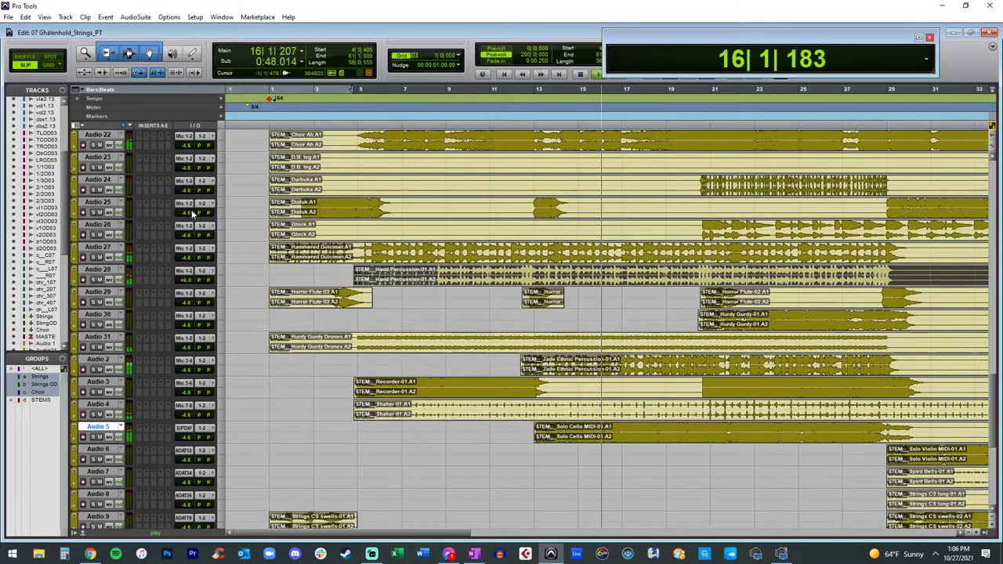
pyautogui.scroll(2, 186, 216)
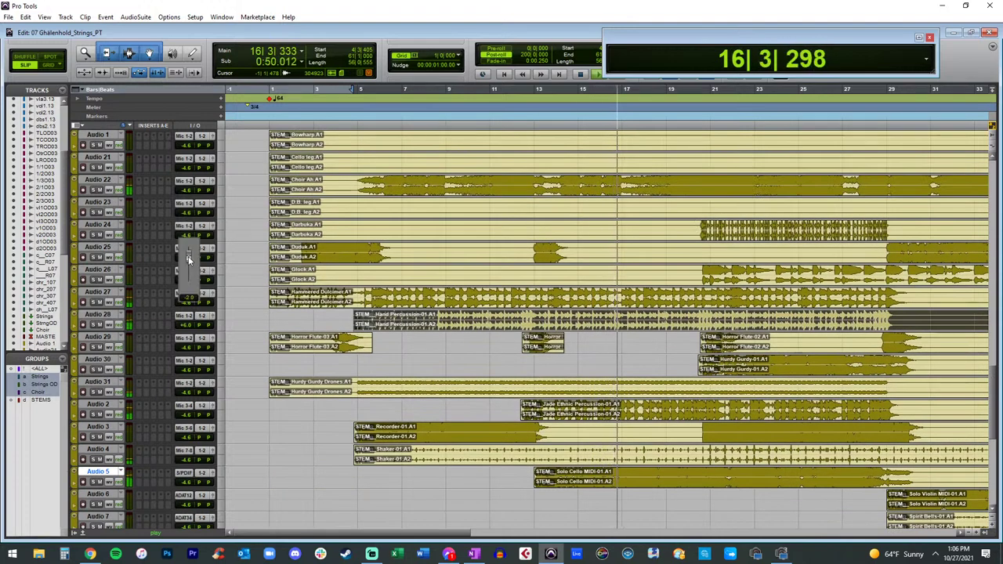
pyautogui.rightClick(112, 179)
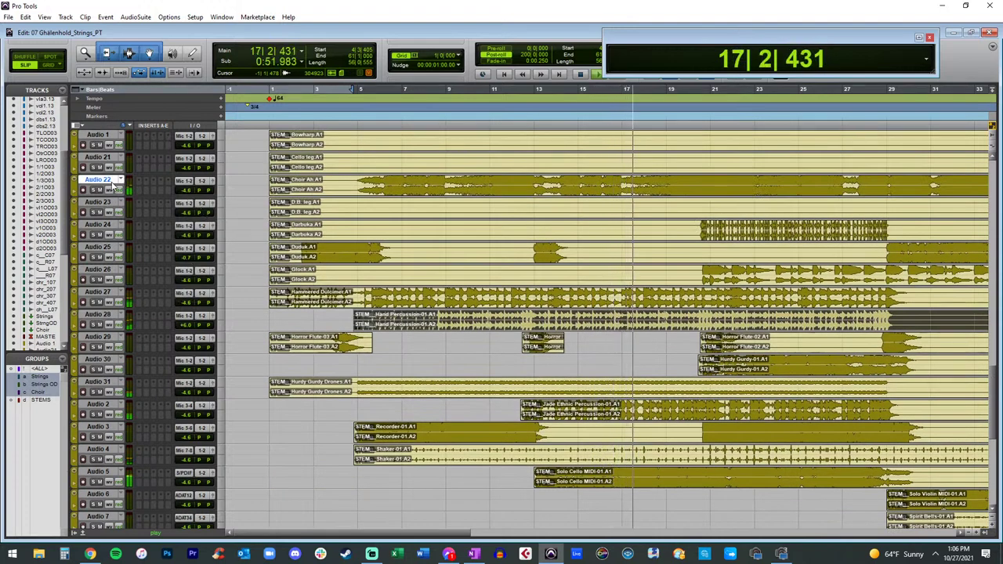
pyautogui.click(132, 265)
pyautogui.click(585, 229)
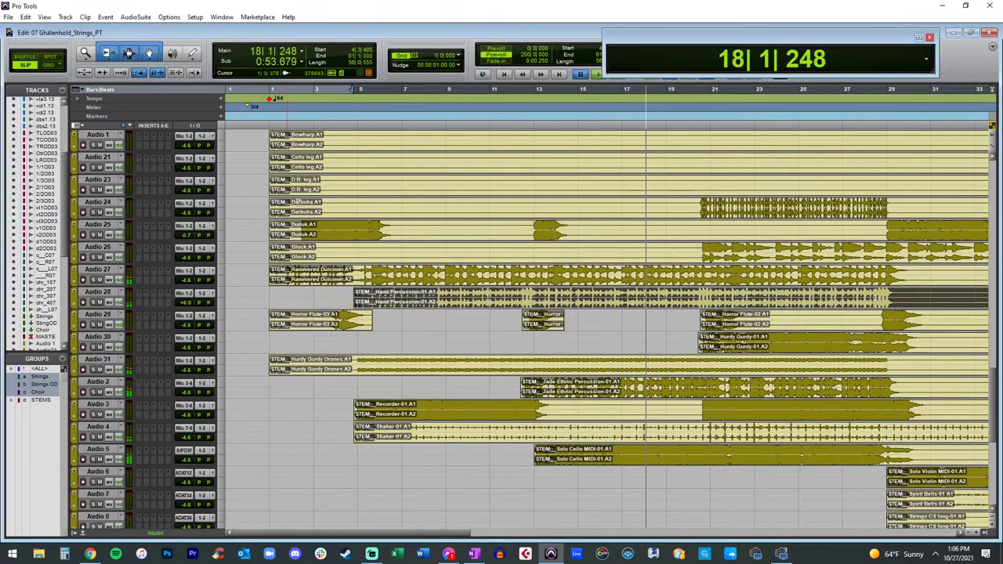
# Step: Delete the silent opening and ending of the Bowharp clip and remove the Cello leg and D.B. leg tracks
pyautogui.scroll(5, 211, 283)
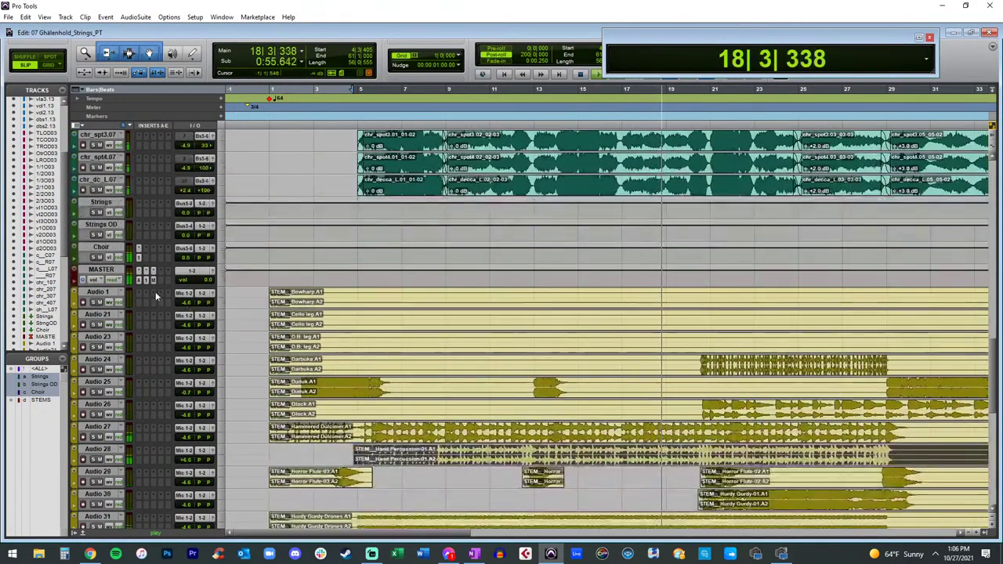
pyautogui.press('r')
pyautogui.press('r')
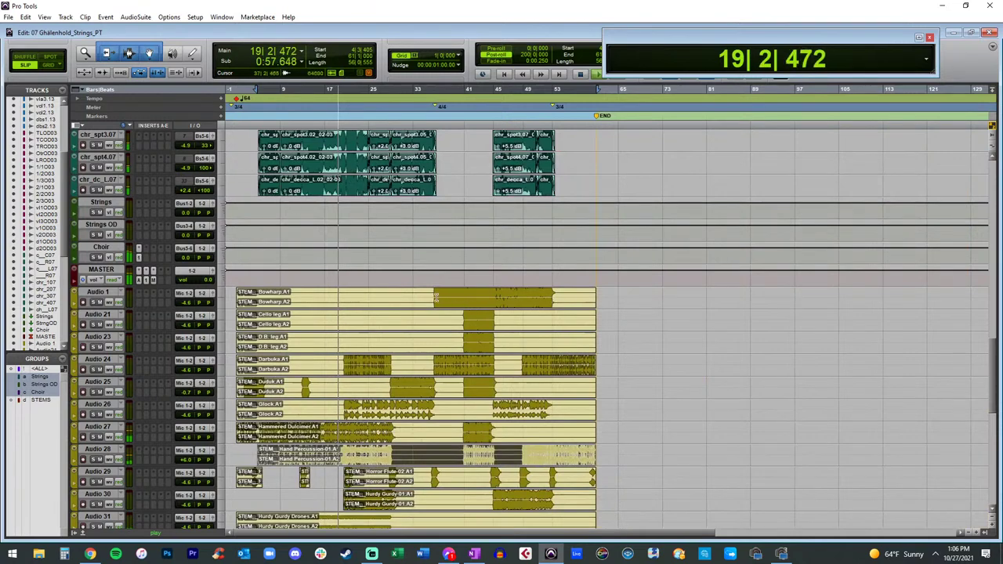
pyautogui.moveTo(429, 297); pyautogui.dragTo(397, 318)
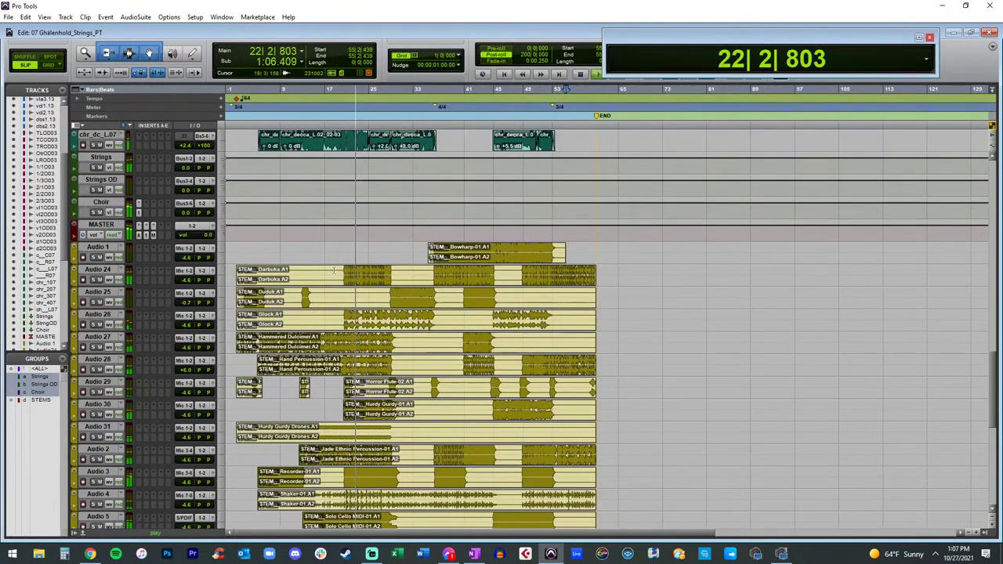
# Step: Delete the silent opening of the Darbuka clip up to about bar 20 and the silent gaps between its three phrases
pyautogui.hotkey('ctrl', ']')
pyautogui.hotkey('ctrl', ']')
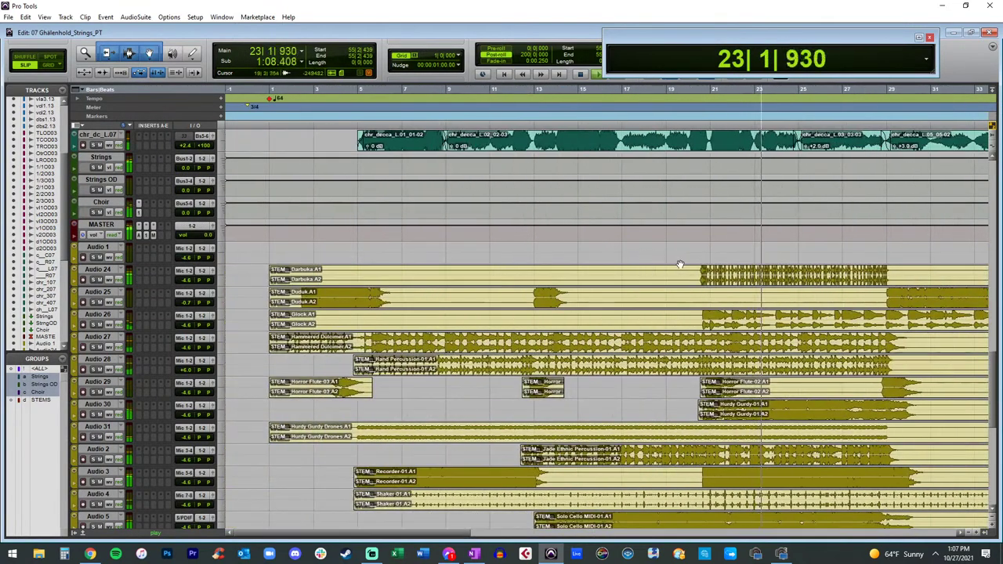
pyautogui.hotkey('ctrl', '[')
pyautogui.hotkey('ctrl', '[')
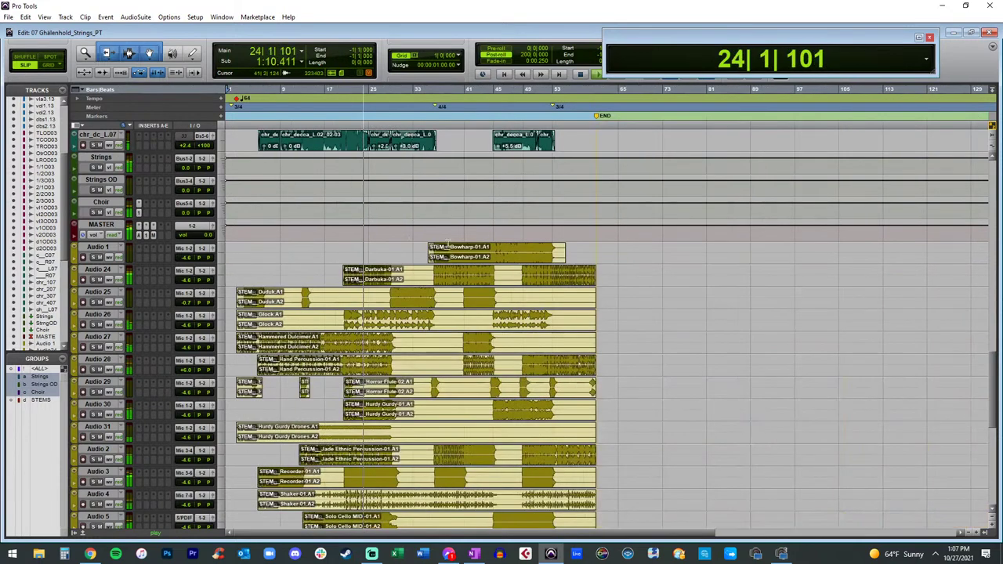
pyautogui.press('Delete')
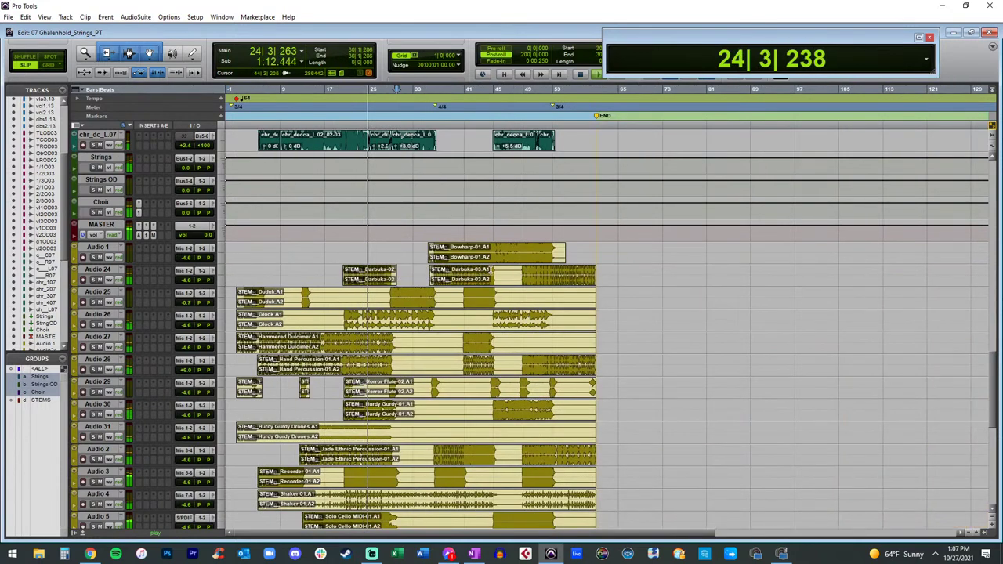
pyautogui.moveTo(504, 272); pyautogui.dragTo(519, 272)
pyautogui.press('Delete')
pyautogui.scroll(-1, 336, 251)
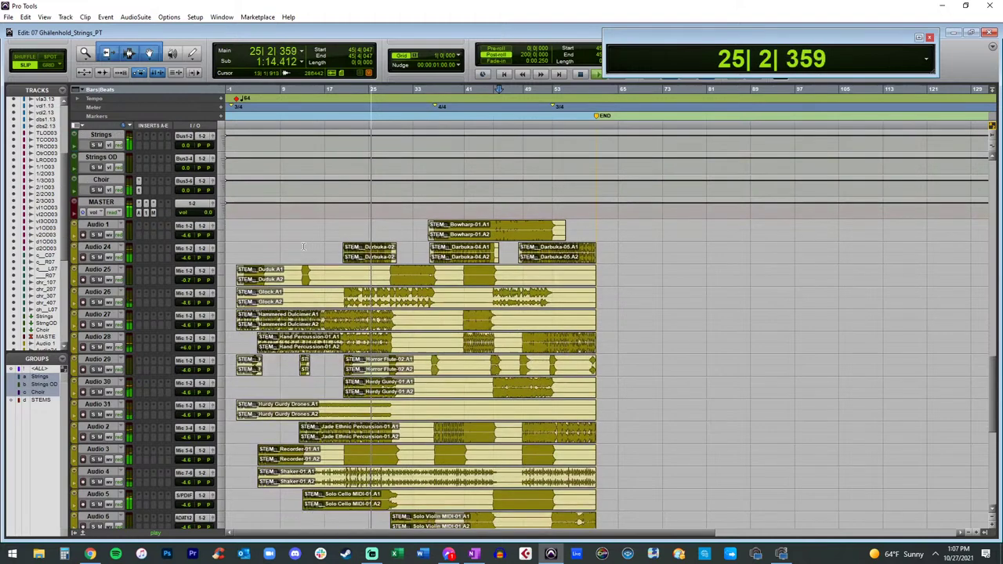
# Step: Delete the silent gaps between the Duduk phrases before bar 29 and the silent ending from bar 46 onward
pyautogui.hotkey('ctrl', ']')
pyautogui.hscroll(-2, 321, 269)
pyautogui.moveTo(342, 272); pyautogui.dragTo(555, 272)
pyautogui.press('Delete')
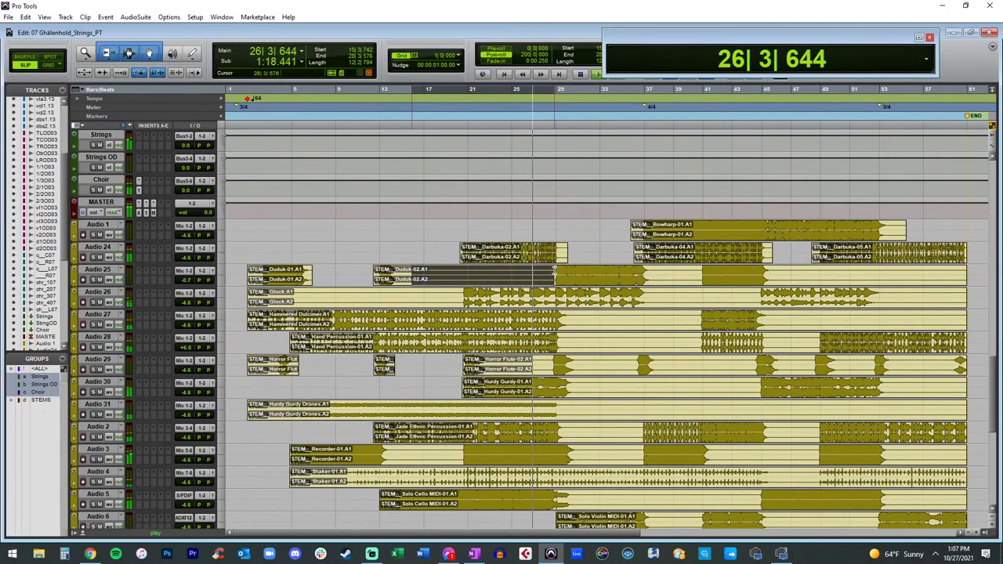
pyautogui.press('Delete')
pyautogui.moveTo(780, 271); pyautogui.dragTo(990, 272)
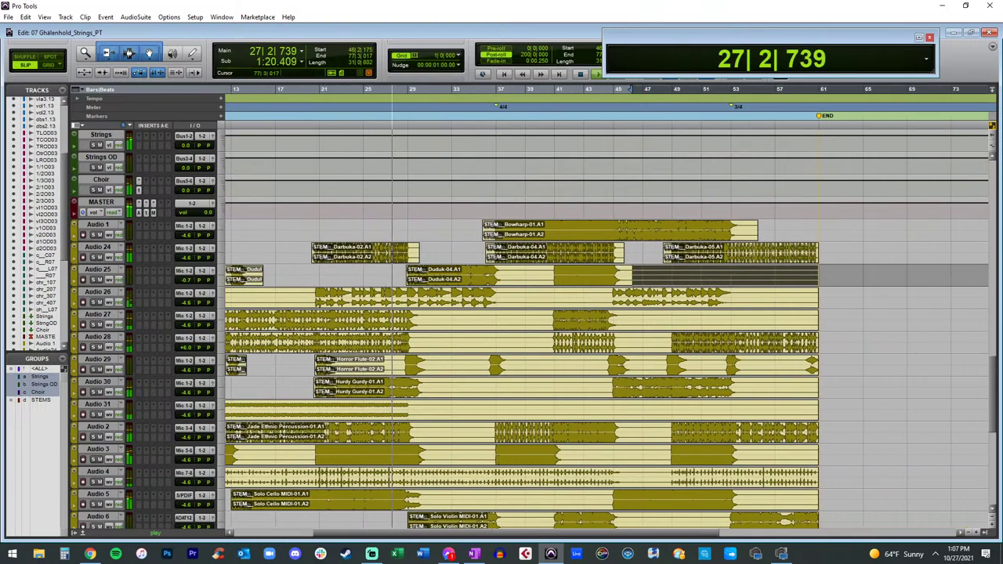
pyautogui.press('Delete')
# Step: Delete the silent opening of the Glock clip up to about bar 20 and raise its track volume to -2.6 dB
pyautogui.hscroll(-2, 421, 310)
pyautogui.moveTo(455, 292); pyautogui.dragTo(227, 293)
pyautogui.press('Delete')
pyautogui.scroll(-1, 295, 288)
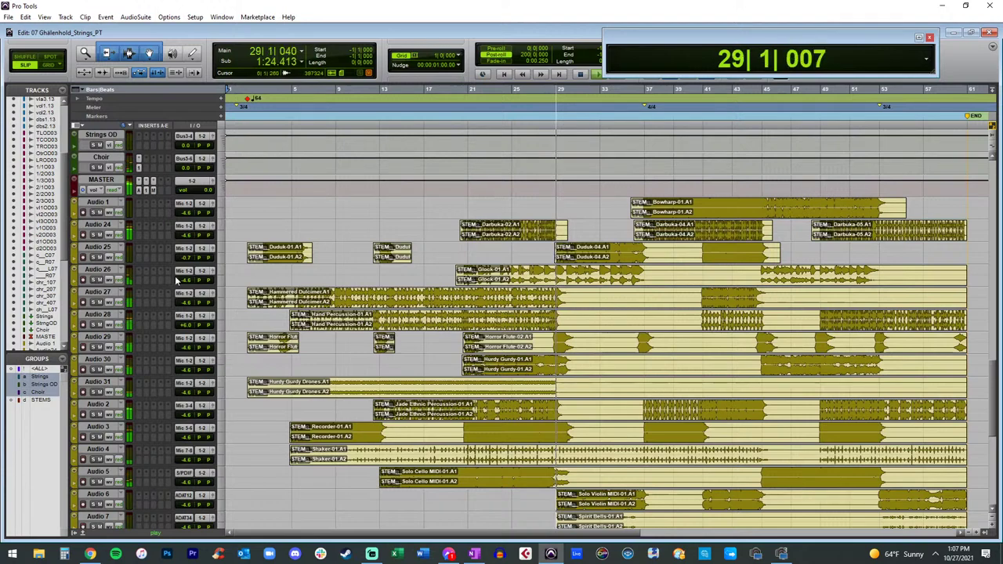
pyautogui.scroll(-1, 323, 245)
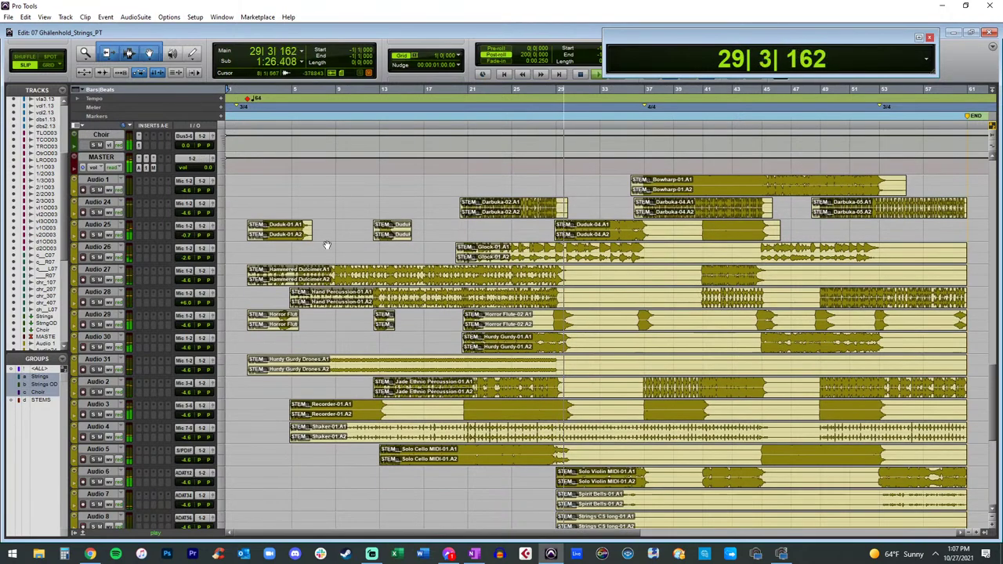
pyautogui.scroll(-2, 551, 196)
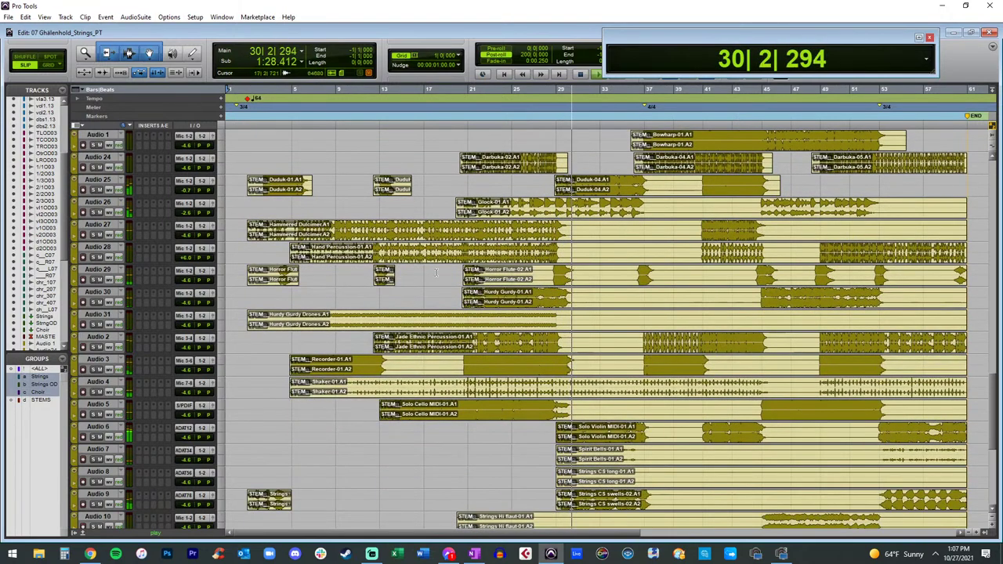
# Step: Delete the silent openings of the four Strings Hi clips (flaut, pizz, sh, trem) up to about bar 45
pyautogui.scroll(-3, 492, 301)
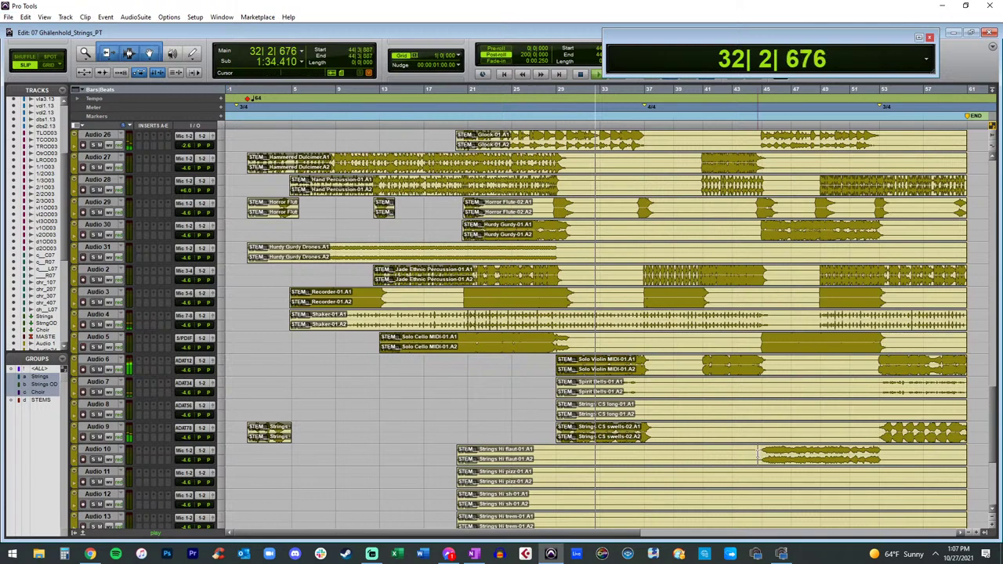
pyautogui.moveTo(759, 453); pyautogui.dragTo(444, 311)
pyautogui.press('Delete')
# Step: Delete the Strings Hi pizz, Strings Hi sh and Strings Hi trem tracks, including their clips
pyautogui.hscroll(3, 453, 307)
pyautogui.click(106, 258)
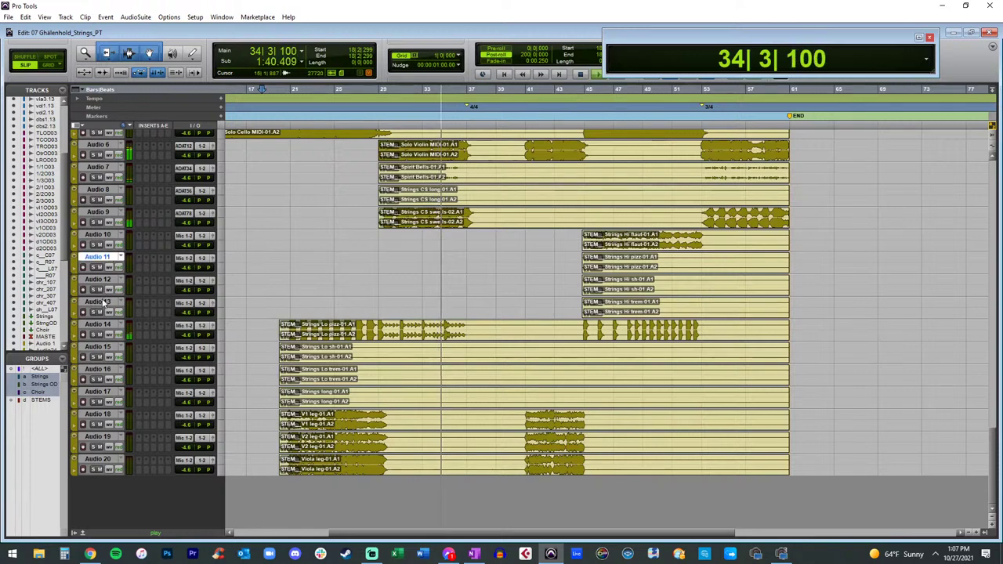
pyautogui.rightClick(104, 303)
pyautogui.click(133, 388)
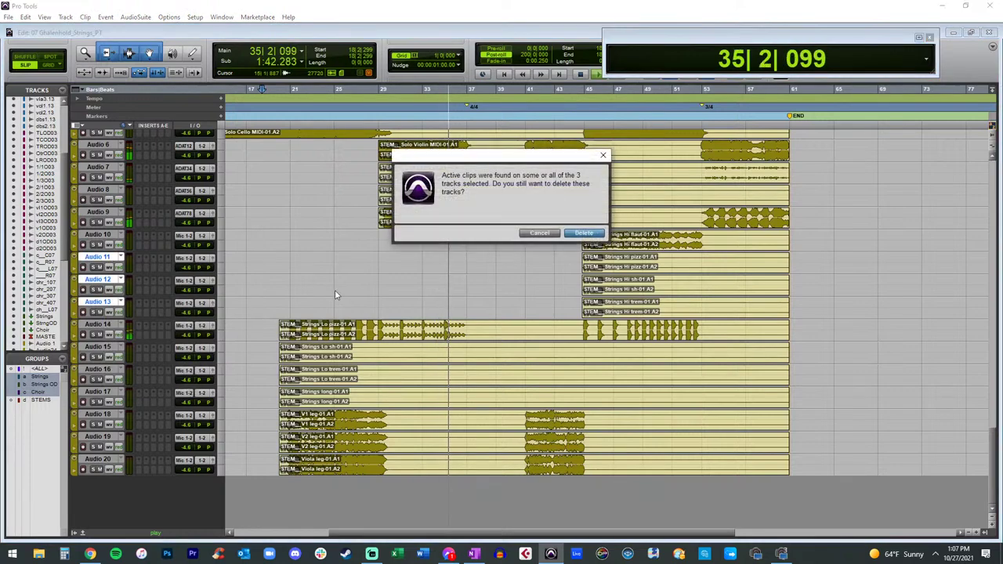
pyautogui.press('Return')
# Step: Delete the Strings Lo sh, Strings Lo trem and Strings long tracks, including their clips
pyautogui.click(98, 347)
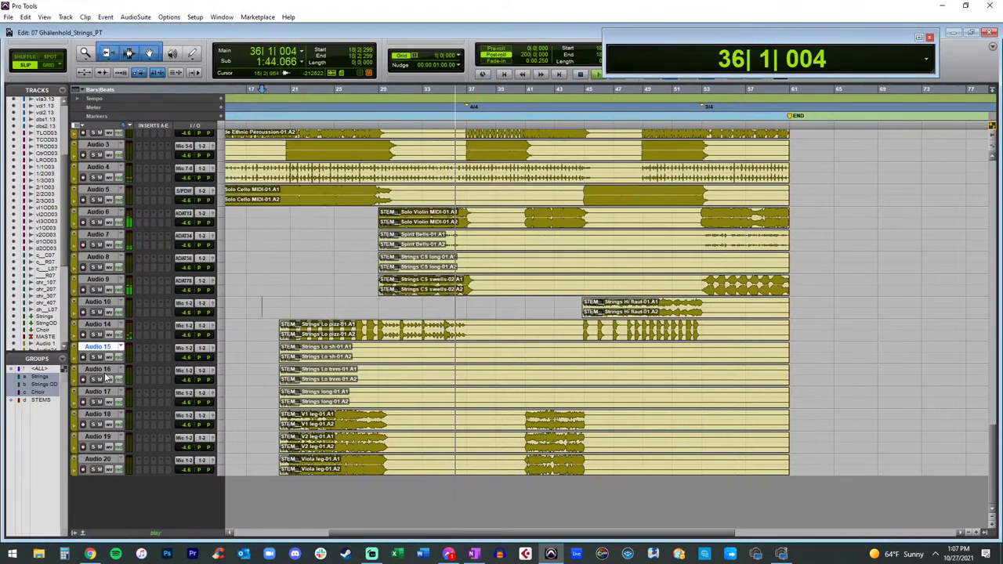
pyautogui.keyDown('shift'); pyautogui.click(100, 392); pyautogui.keyUp('shift')
pyautogui.rightClick(100, 392)
pyautogui.click(125, 475)
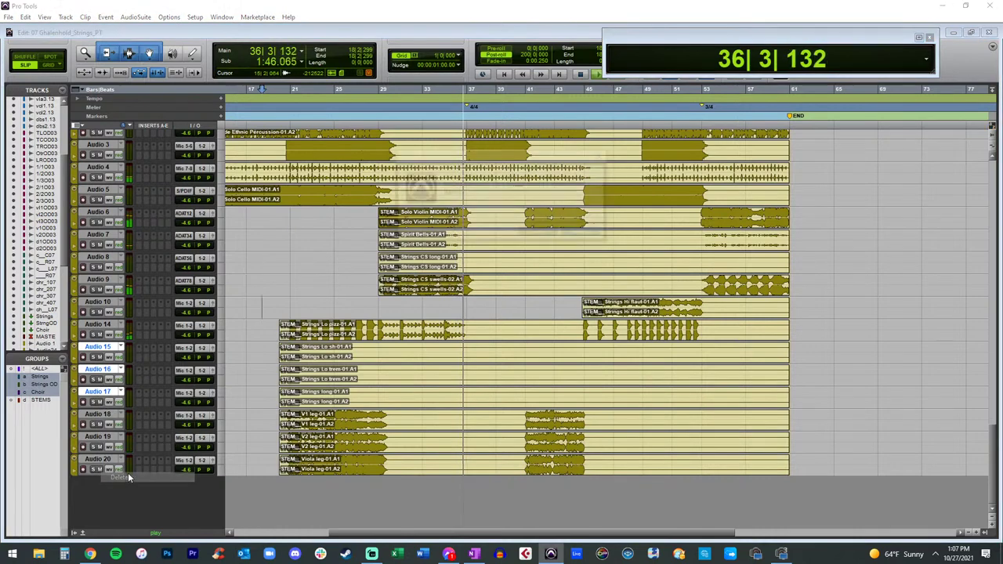
pyautogui.press('Return')
# Step: Delete the Strings Lo pizz, V1 leg, V2 leg and Viola leg tracks, including their clips
pyautogui.click(100, 460)
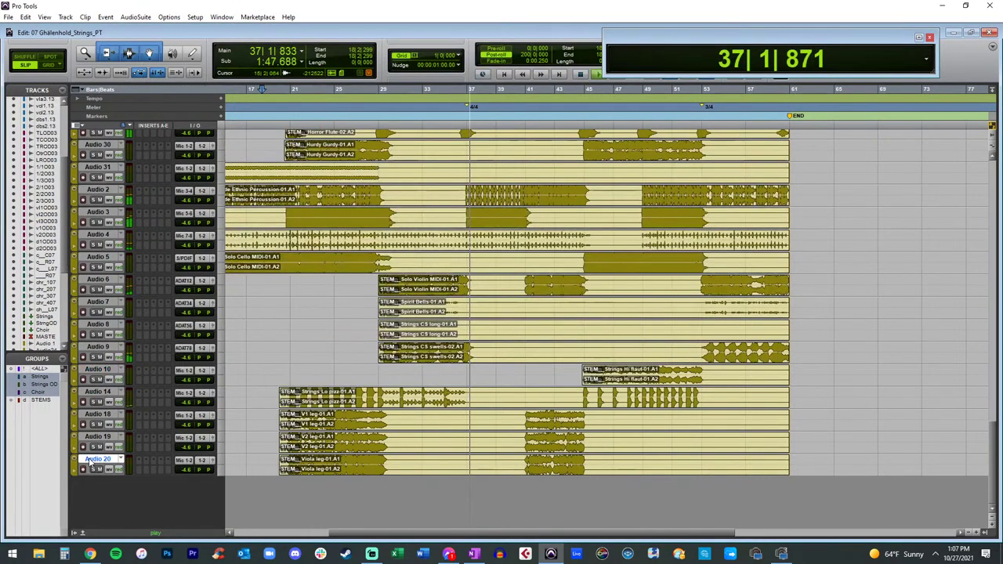
pyautogui.keyDown('shift'); pyautogui.click(100, 396); pyautogui.keyUp('shift')
pyautogui.rightClick(101, 394)
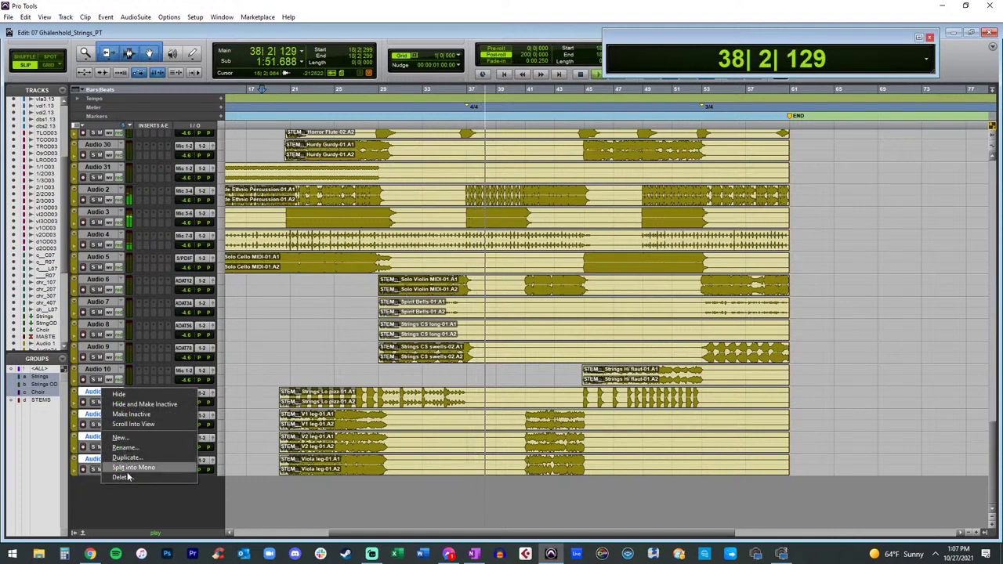
pyautogui.click(126, 476)
pyautogui.press('Return')
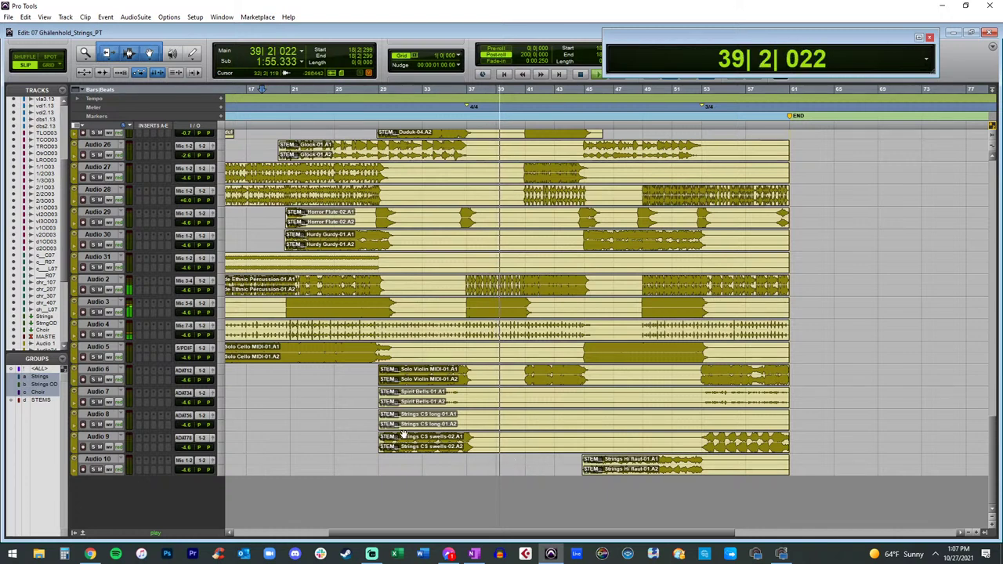
# Step: Delete the Strings CS long and Strings CS swells tracks, including their clips
pyautogui.click(108, 439)
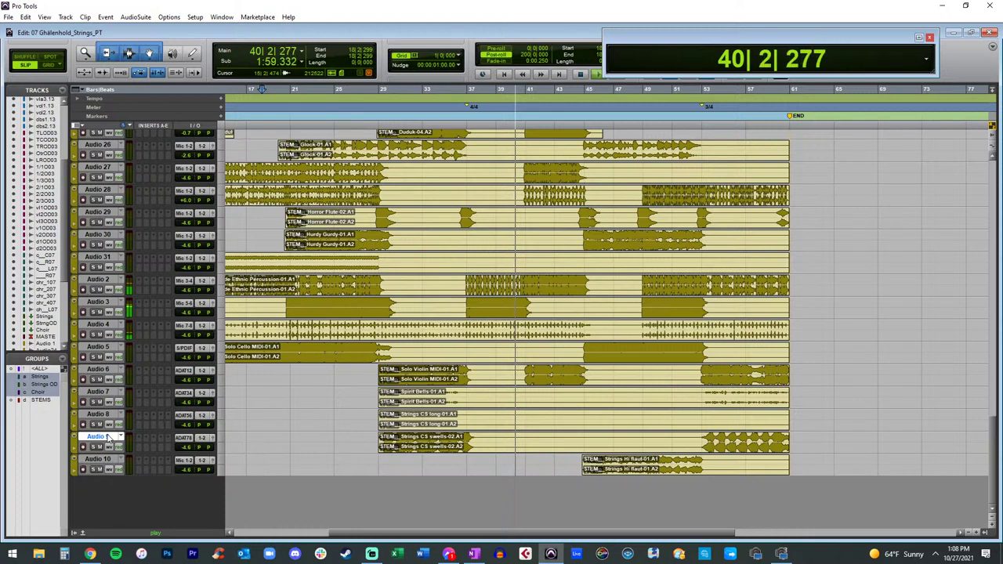
pyautogui.keyDown('shift'); pyautogui.click(107, 417); pyautogui.keyUp('shift')
pyautogui.rightClick(107, 416)
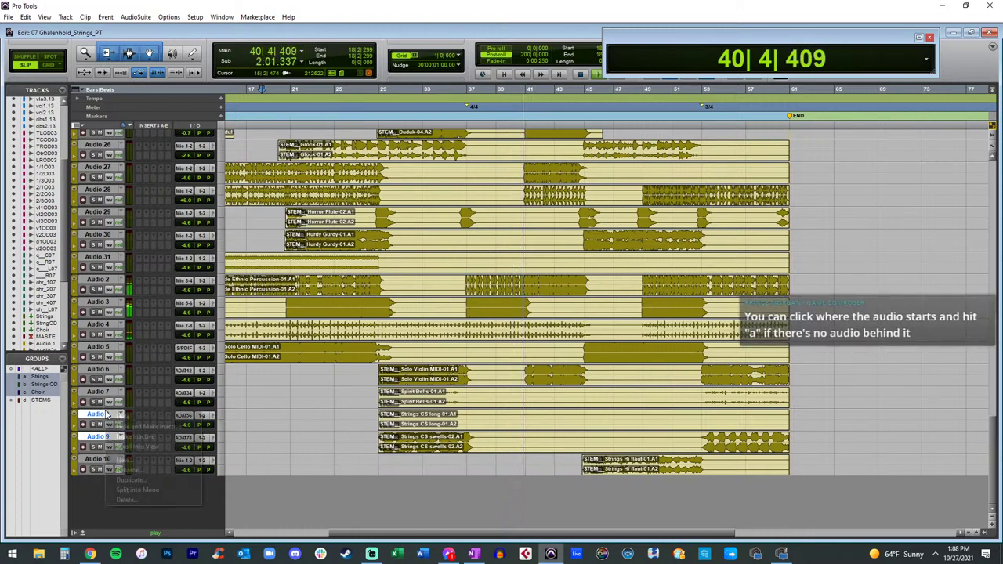
pyautogui.click(125, 500)
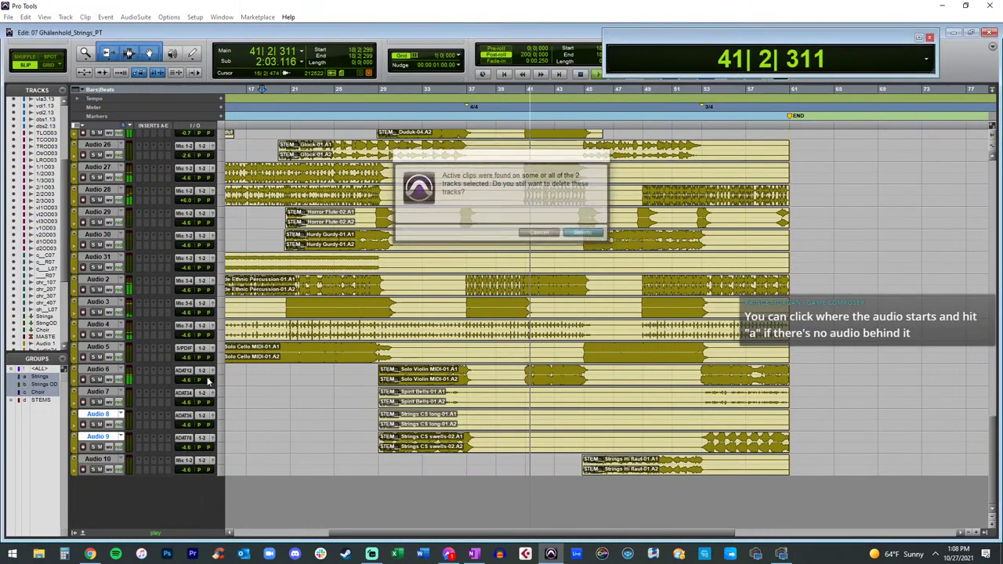
pyautogui.click(578, 229)
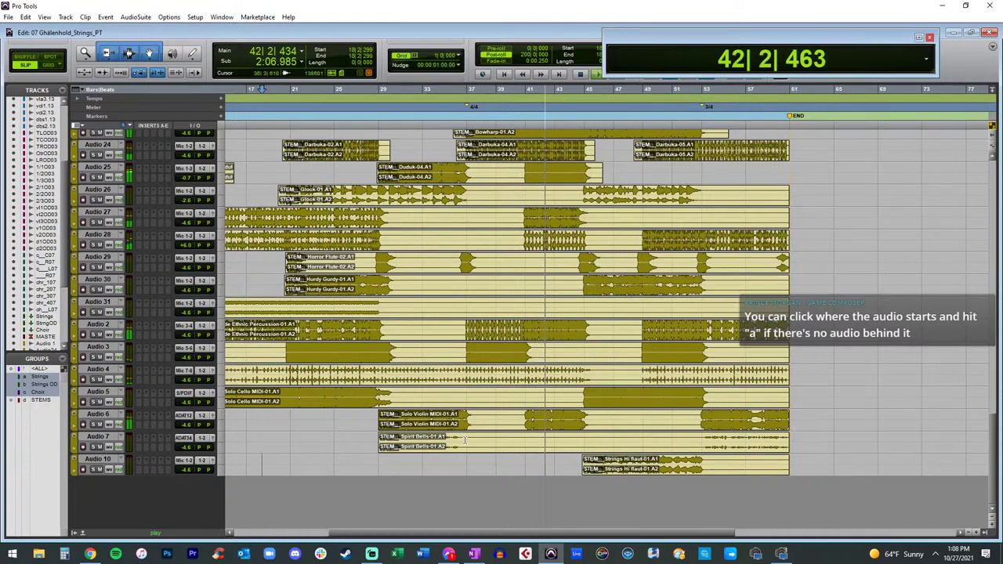
# Step: Delete the silent middle of the Spirit Bells clip from late bar 36 to just before bar 53 and raise its track volume to -1.3 dB
pyautogui.moveTo(466, 441); pyautogui.dragTo(691, 434)
pyautogui.press('Delete')
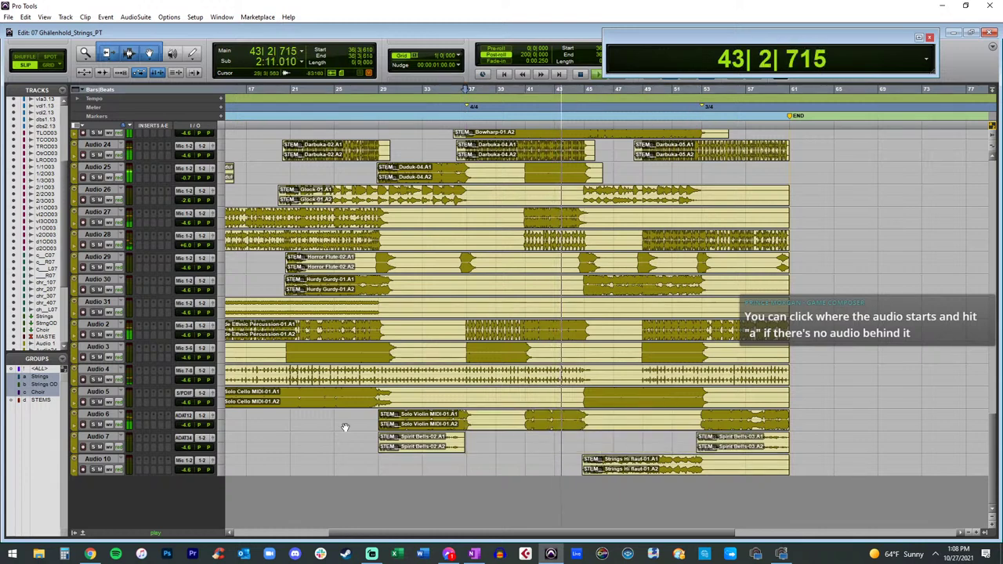
pyautogui.moveTo(189, 448); pyautogui.dragTo(189, 440)
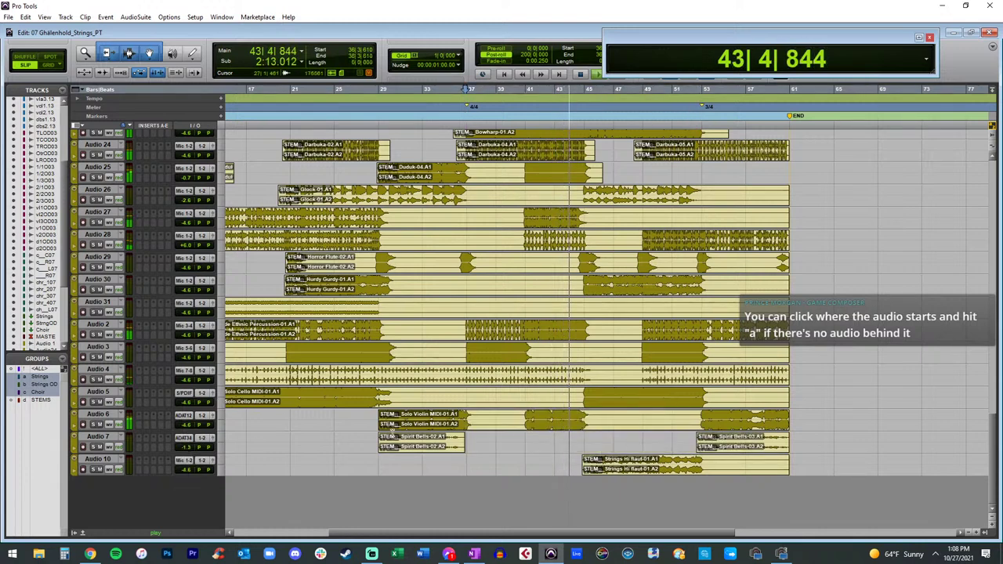
# Step: Delete the two silent gaps in the Solo Violin MIDI clip, before bar 41 and between bars 45 and 53
pyautogui.moveTo(481, 420); pyautogui.dragTo(521, 421)
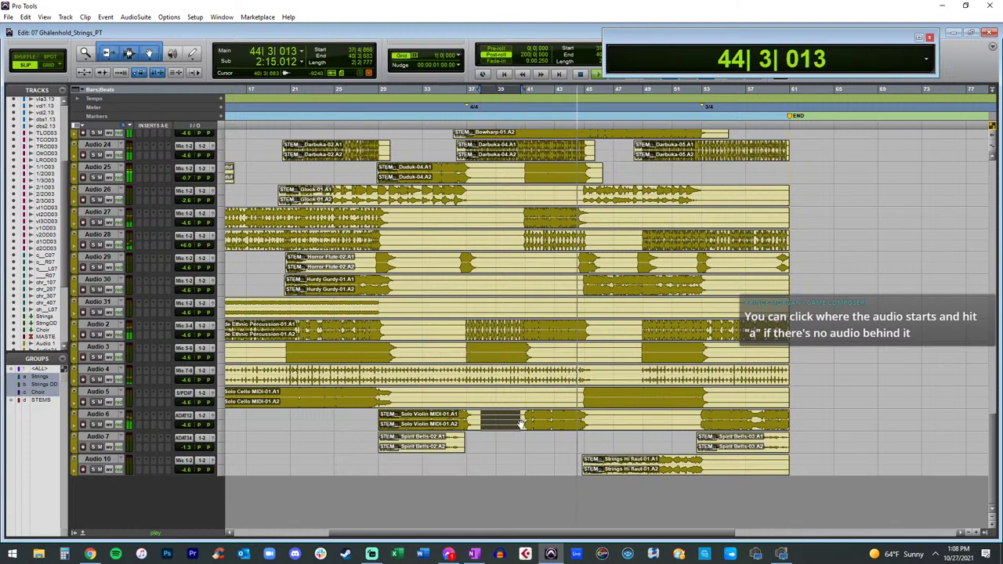
pyautogui.press('Delete')
pyautogui.moveTo(596, 419); pyautogui.dragTo(700, 419)
pyautogui.press('Delete')
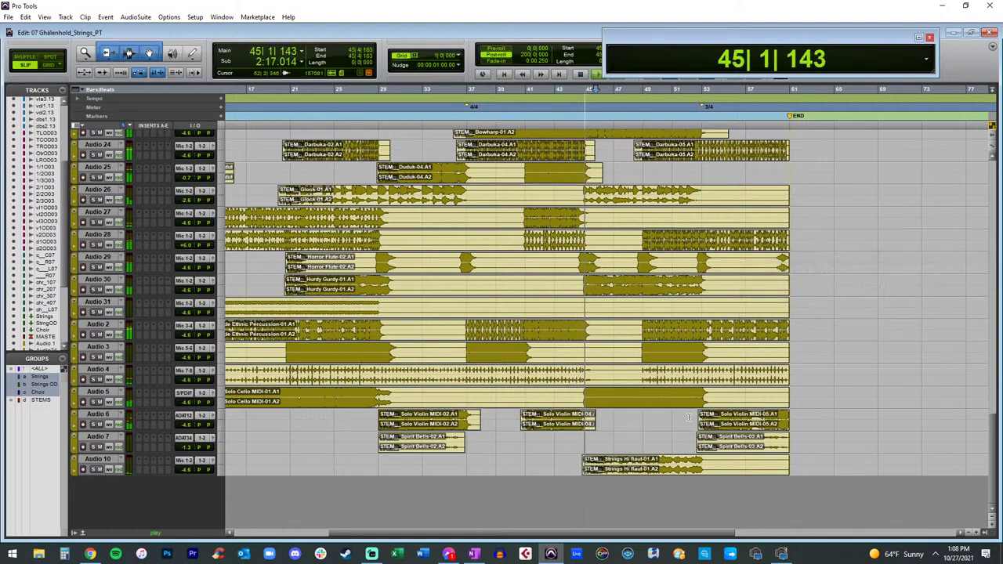
# Step: Delete the silent gap in the Solo Cello MIDI clip before bar 45 and its silent ending from bar 54 onward
pyautogui.moveTo(398, 395); pyautogui.dragTo(584, 395)
pyautogui.press('Delete')
pyautogui.moveTo(716, 395); pyautogui.dragTo(809, 395)
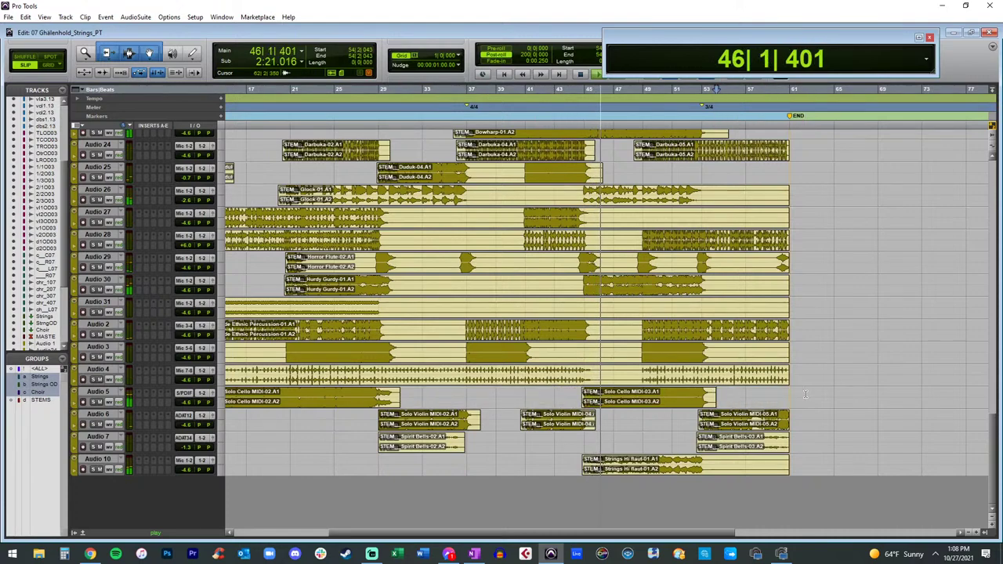
pyautogui.press('Delete')
# Step: Delete the silent gap in the Shaker clip between about bars 46 and 49 and raise its track volume to -2.0 dB
pyautogui.hscroll(-3, 535, 368)
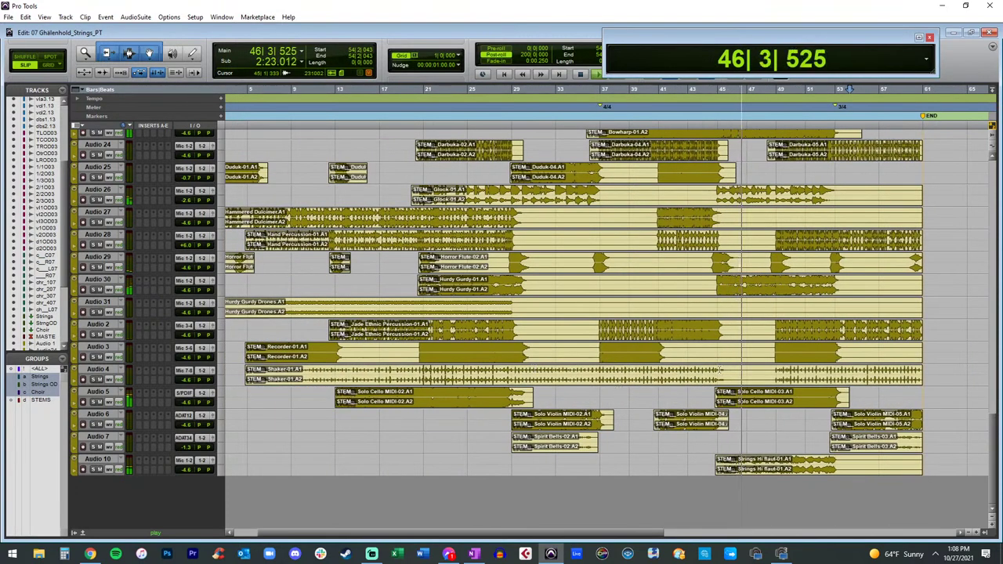
pyautogui.moveTo(731, 374); pyautogui.dragTo(770, 374)
pyautogui.press('Delete')
pyautogui.moveTo(184, 382); pyautogui.dragTo(186, 376)
# Step: Delete the Recorder clip's silent gaps at about bars 13–19, 31–36 and 41–48, plus its silent ending from bar 54 onward
pyautogui.moveTo(348, 345); pyautogui.dragTo(410, 350)
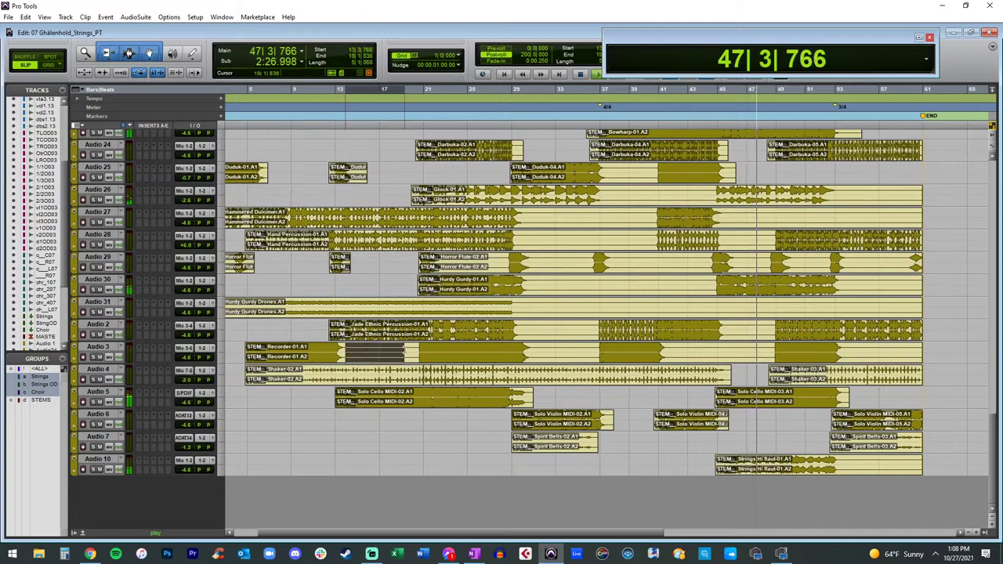
pyautogui.press('Delete')
pyautogui.moveTo(539, 351); pyautogui.dragTo(593, 351)
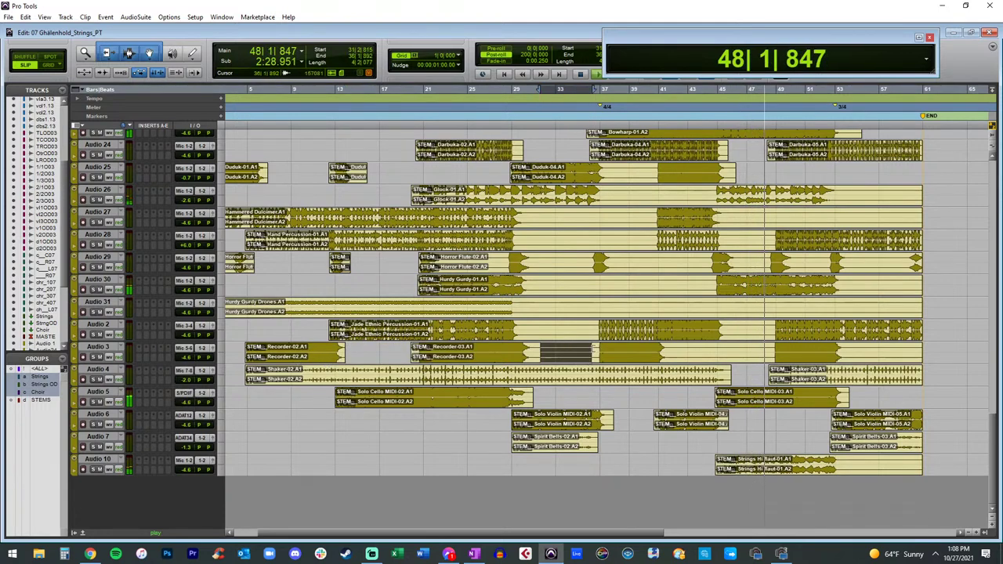
pyautogui.press('Delete')
pyautogui.moveTo(671, 352); pyautogui.dragTo(768, 353)
pyautogui.press('Delete')
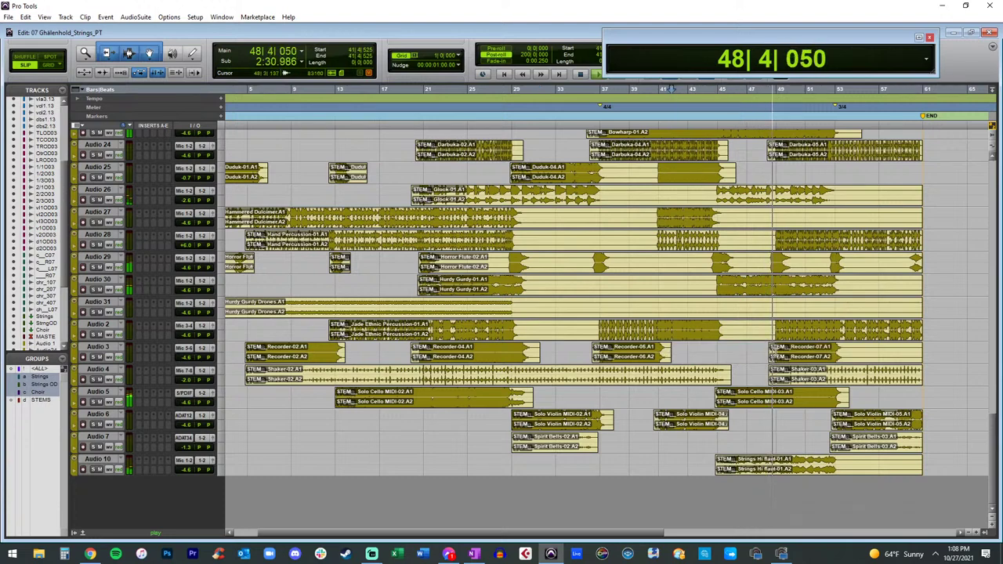
pyautogui.moveTo(936, 348); pyautogui.dragTo(849, 351)
pyautogui.press('Delete')
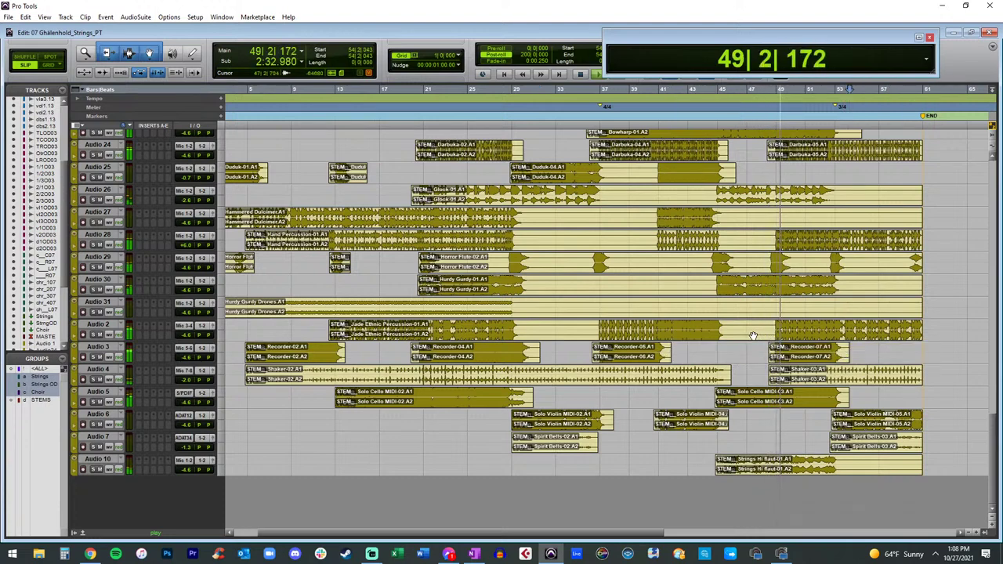
# Step: Delete the two silent gaps in the Jade Ethnic Percussion clip, between bars 45 and 48 and between bars 29 and 36
pyautogui.moveTo(723, 323); pyautogui.dragTo(773, 329)
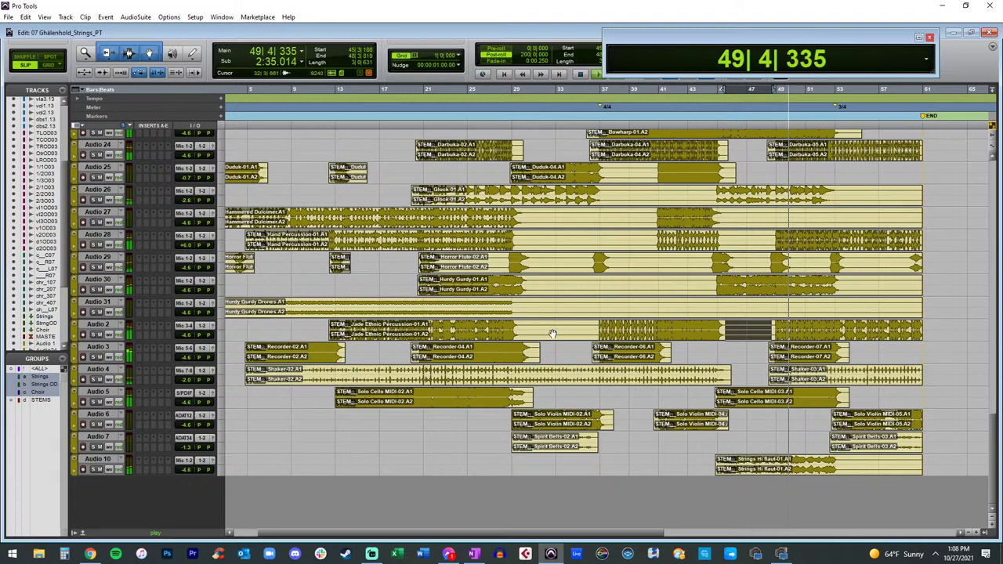
pyautogui.press('Delete')
pyautogui.moveTo(519, 330); pyautogui.dragTo(599, 330)
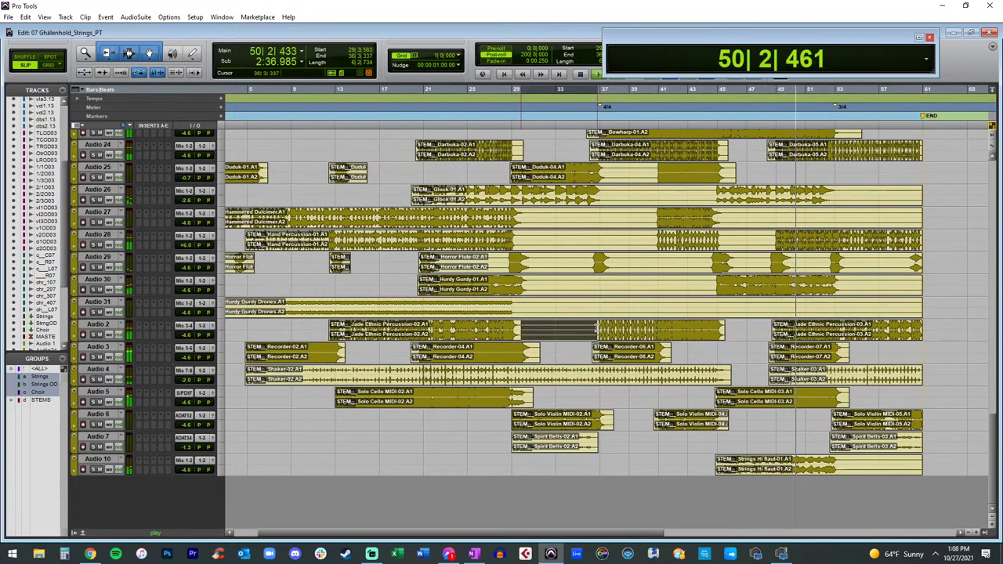
pyautogui.press('Delete')
# Step: Raise the Jade Ethnic Percussion track volume to 0.0 dB and lower the Hand Percussion track volume to +1.2 dB
pyautogui.moveTo(179, 334); pyautogui.dragTo(181, 332)
pyautogui.scroll(2, 190, 249)
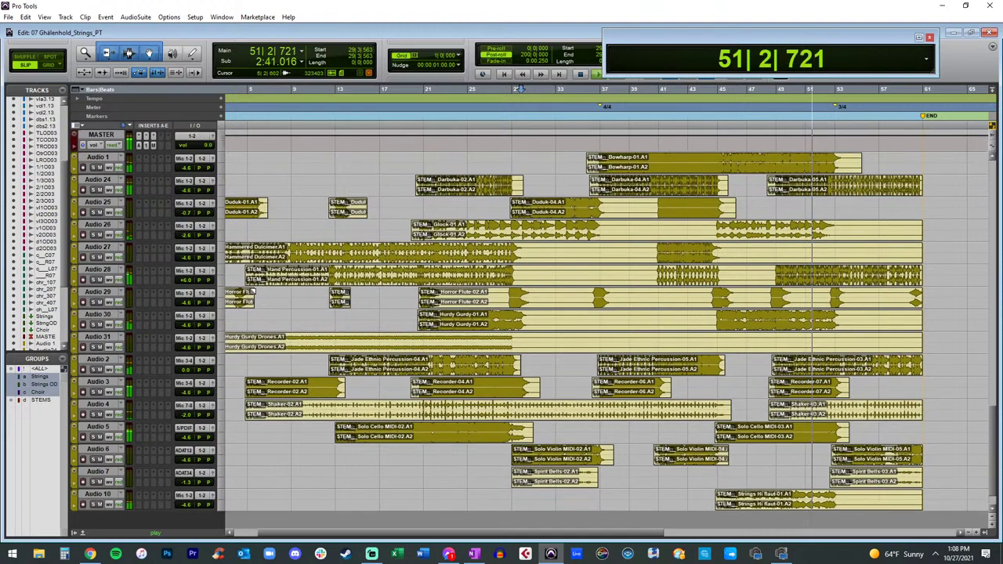
pyautogui.moveTo(190, 280); pyautogui.dragTo(188, 292)
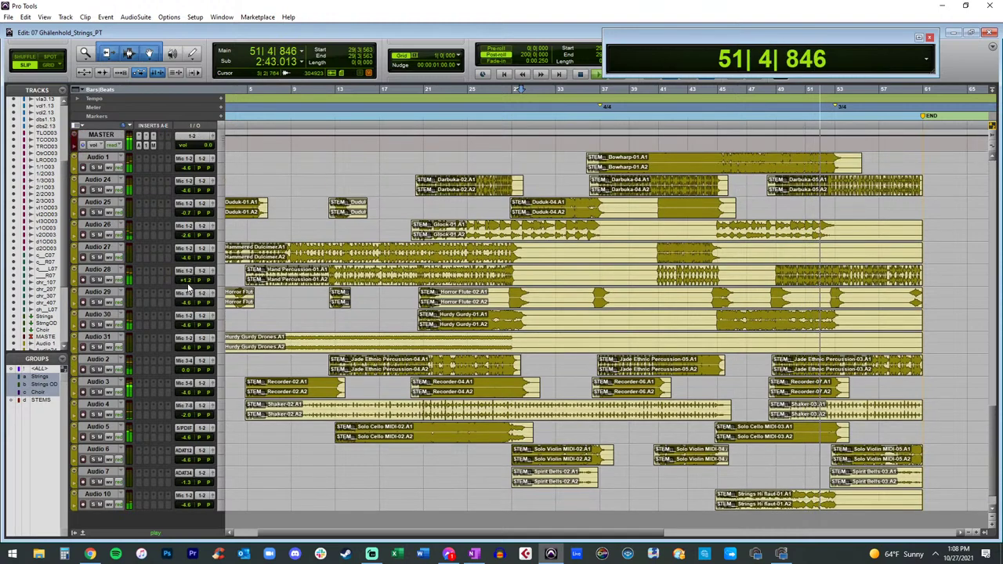
# Step: Delete all silent gaps between the Horror Flute notes from bar 23 to the end and raise its track volume to 0.0 dB
pyautogui.moveTo(445, 296); pyautogui.dragTo(502, 296)
pyautogui.press('Delete')
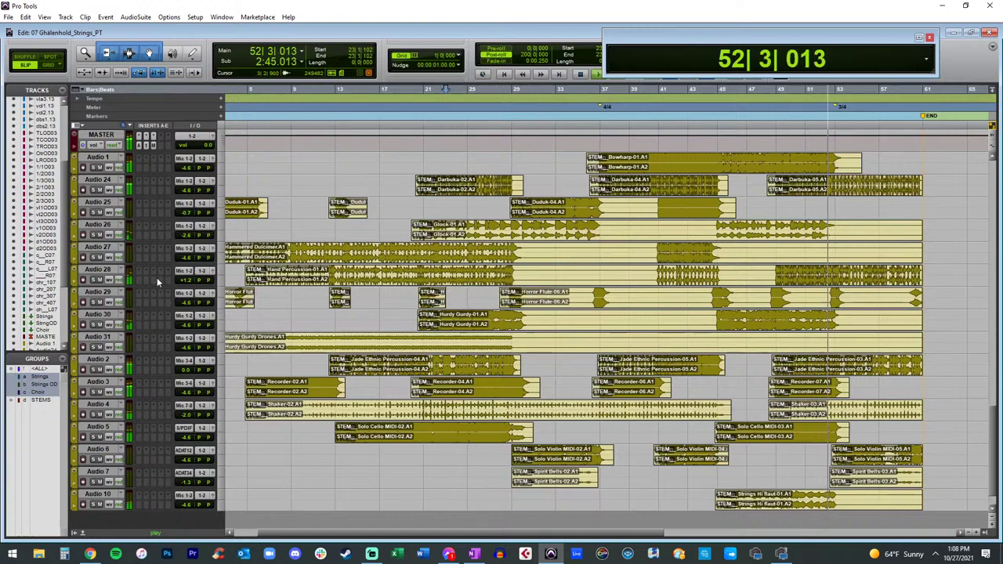
pyautogui.moveTo(187, 303); pyautogui.dragTo(187, 296)
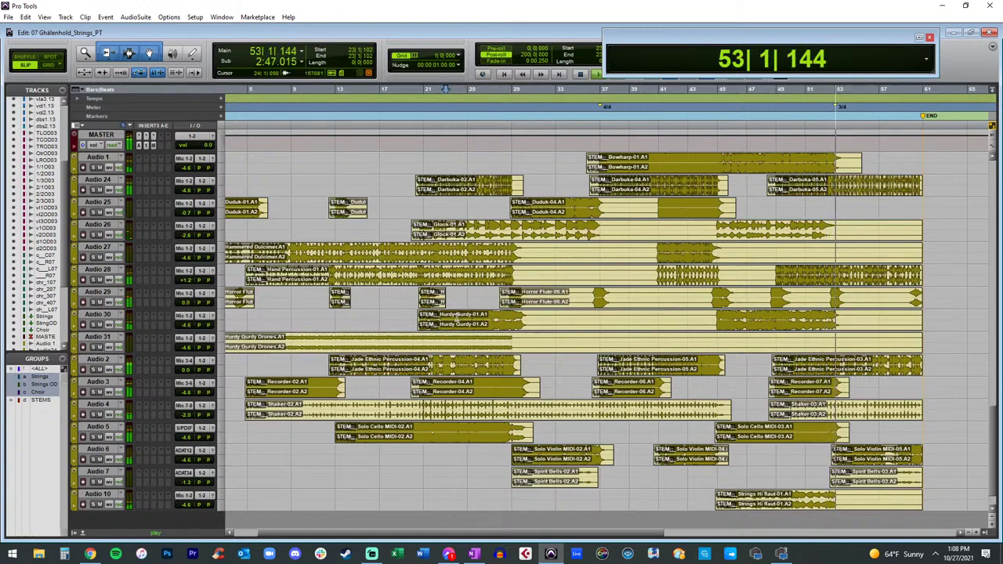
pyautogui.moveTo(528, 297); pyautogui.dragTo(907, 299)
pyautogui.press('Delete')
pyautogui.press('Delete')
pyautogui.press('Delete')
pyautogui.press('Delete')
pyautogui.press('Delete')
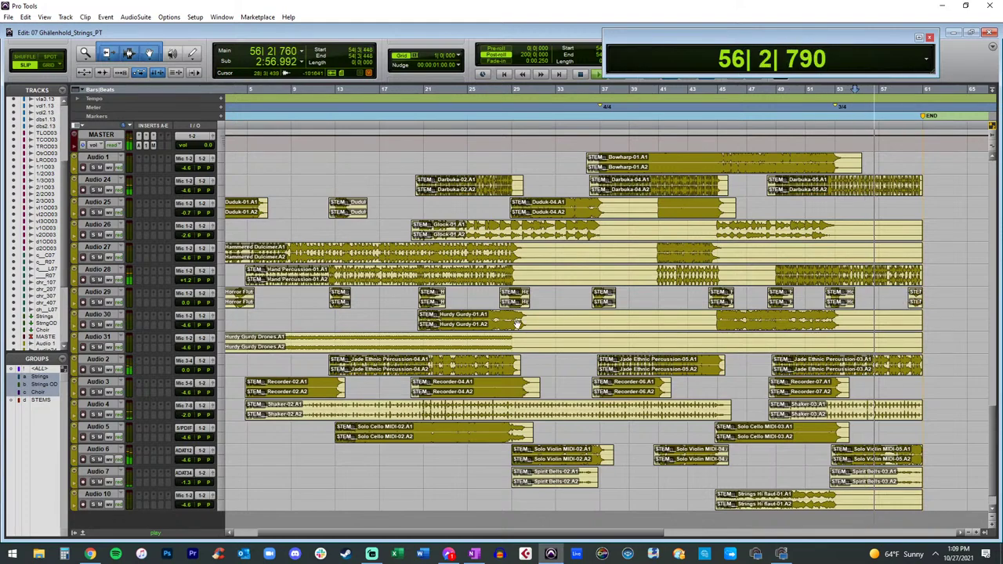
# Step: Delete the section from bar 31 to about bar 44 in both the Hurdy Gurdy and Hurdy Gurdy Drones clips
pyautogui.moveTo(539, 317); pyautogui.dragTo(715, 345)
pyautogui.press('Delete')
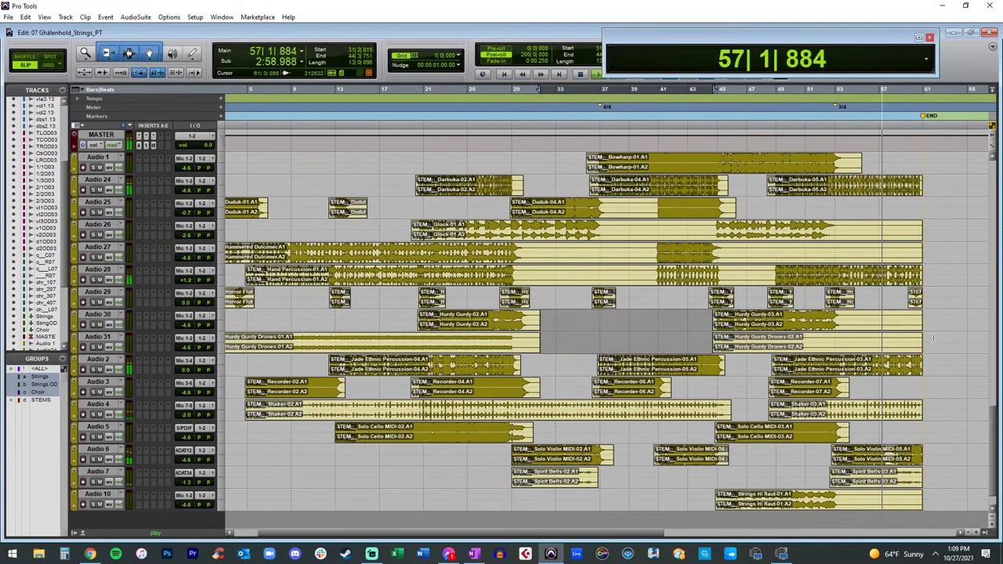
# Step: Delete the silent second Hurdy Gurdy Drones clip on Audio 31 and the silent tail of Hurdy Gurdy-03 on Audio 30
pyautogui.click(865, 348)
pyautogui.press('Delete')
pyautogui.moveTo(931, 320); pyautogui.dragTo(862, 320)
pyautogui.press('Delete')
pyautogui.scroll(2, 431, 350)
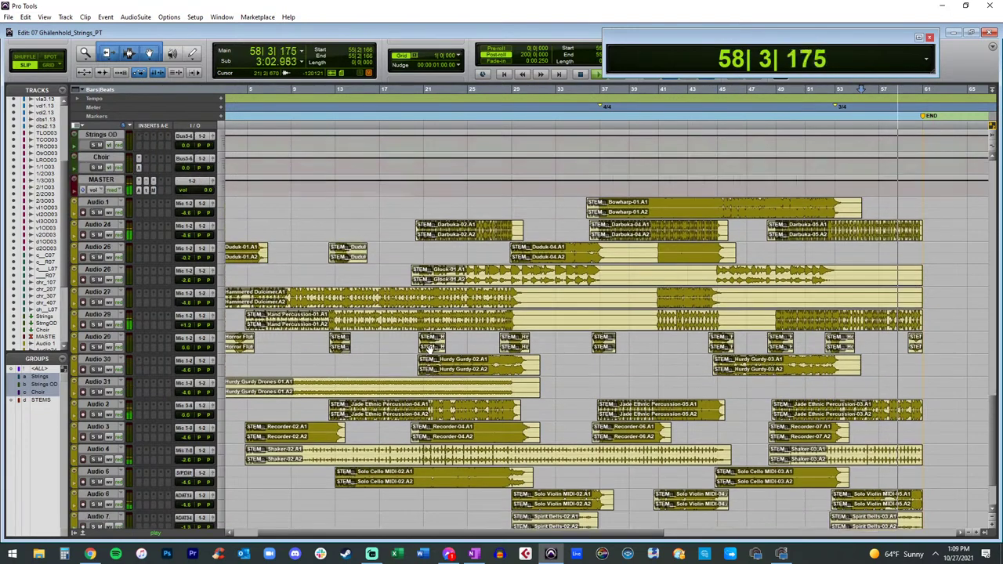
# Step: Delete the silent gaps in the Hand Percussion and Hammered Dulcimer clips between about bars 30 and 40, and the Glock clip's silent tail
pyautogui.scroll(2, 430, 350)
pyautogui.moveTo(530, 345); pyautogui.dragTo(756, 320)
pyautogui.press('Delete')
pyautogui.hscroll(3, 562, 359)
pyautogui.press('Delete')
pyautogui.press('Delete')
# Step: Delete the silent middle of the Glock clip on Audio 26, about bars 37 to 44, and the silent gap in Duduk-04 on Audio 25
pyautogui.moveTo(622, 322); pyautogui.dragTo(515, 322)
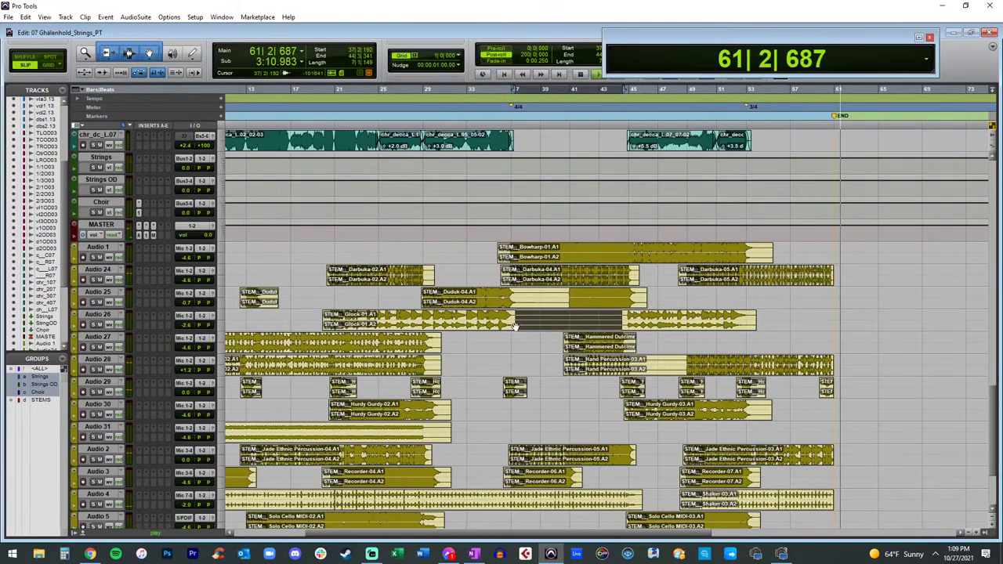
pyautogui.press('Delete')
pyautogui.moveTo(566, 297); pyautogui.dragTo(519, 296)
pyautogui.press('Delete')
pyautogui.hscroll(-3, 547, 303)
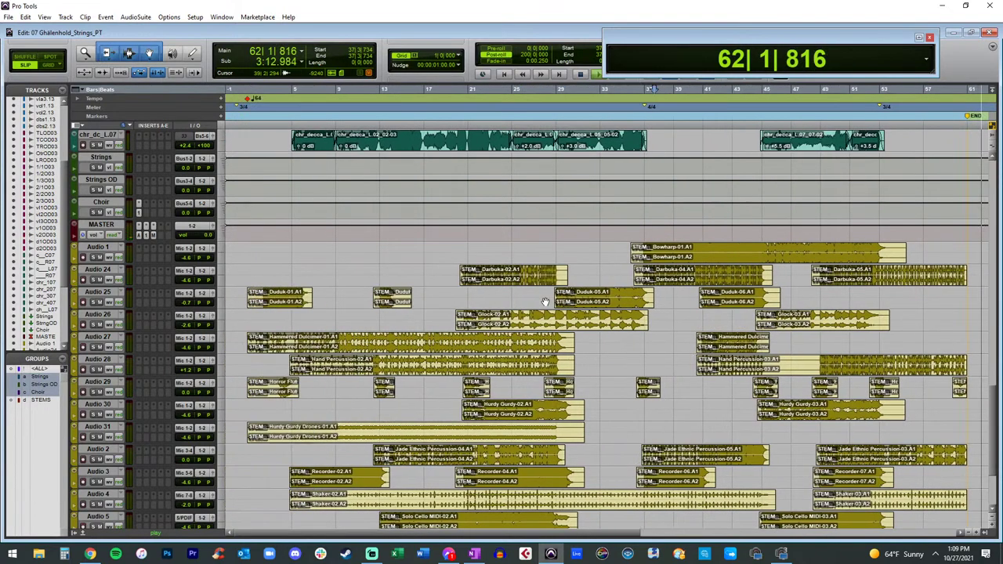
# Step: Stop playback, return to the session start and look over the trimmed stem tracks
pyautogui.press('space')
pyautogui.press('Return')
pyautogui.press('space')
pyautogui.scroll(-1, 471, 282)
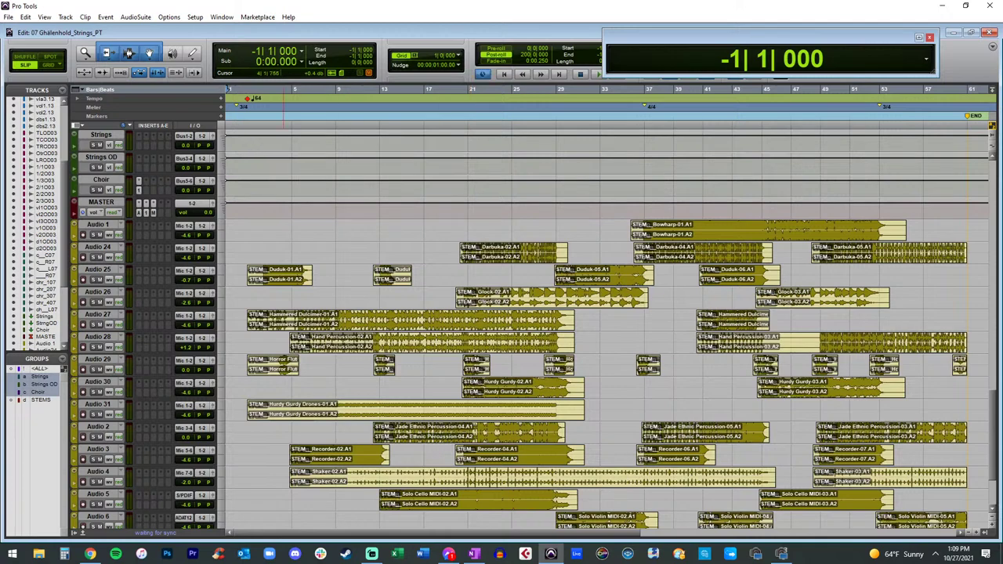
pyautogui.scroll(-4, 457, 275)
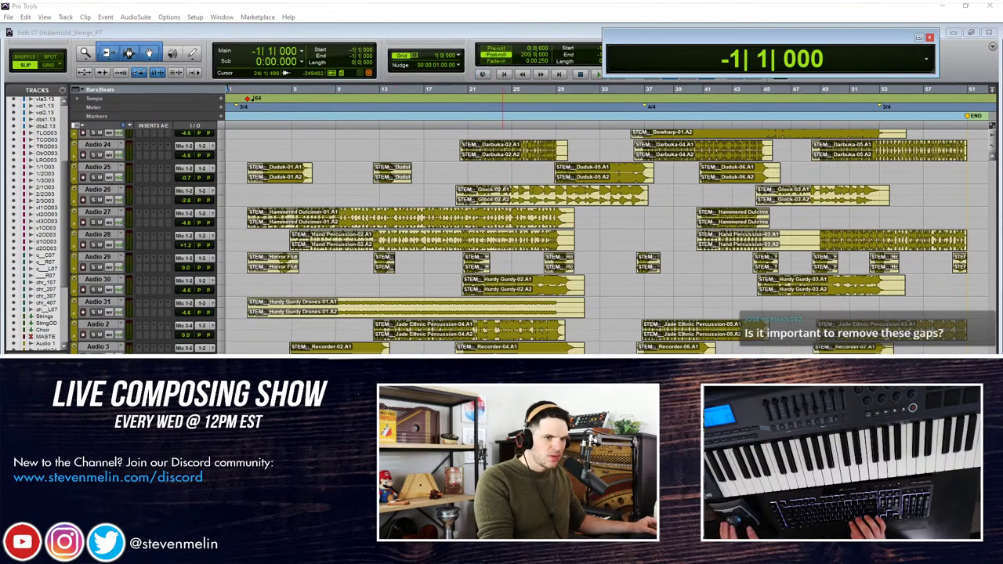
pyautogui.scroll(4, 538, 290)
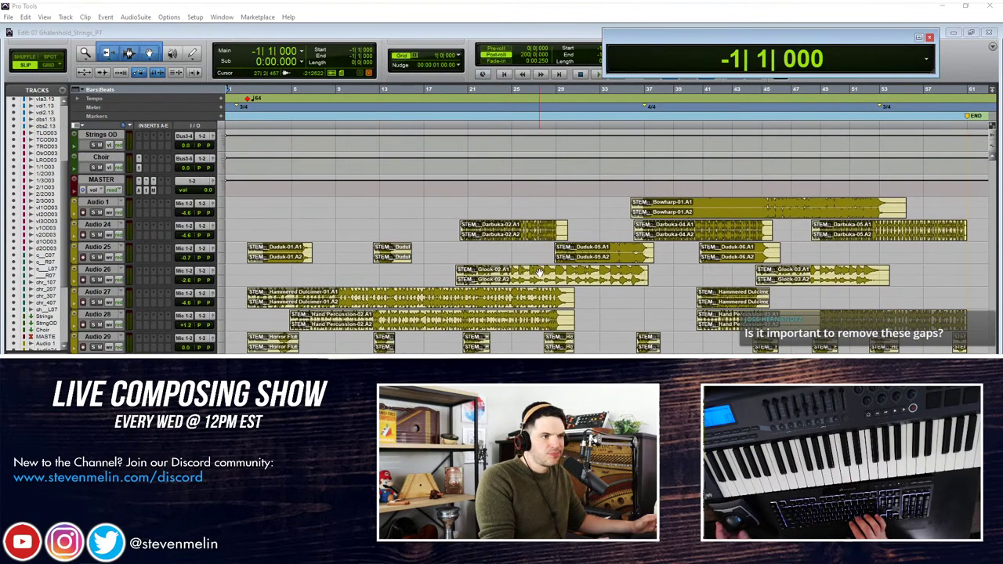
pyautogui.scroll(2, 505, 298)
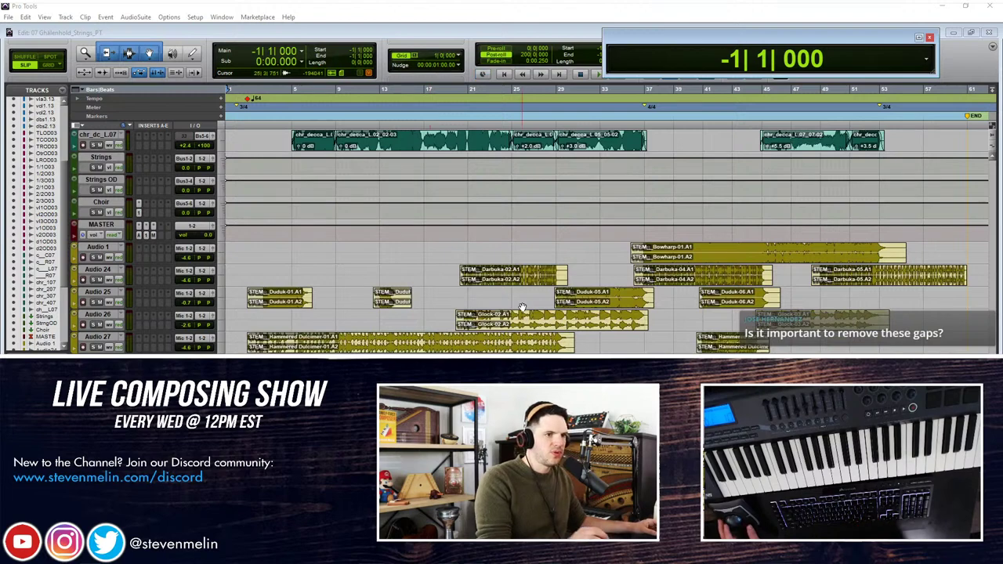
# Step: Delete the silent gap in the Hand Percussion clip on Audio 28 between about bars 46 and 49
pyautogui.moveTo(775, 273); pyautogui.dragTo(813, 274)
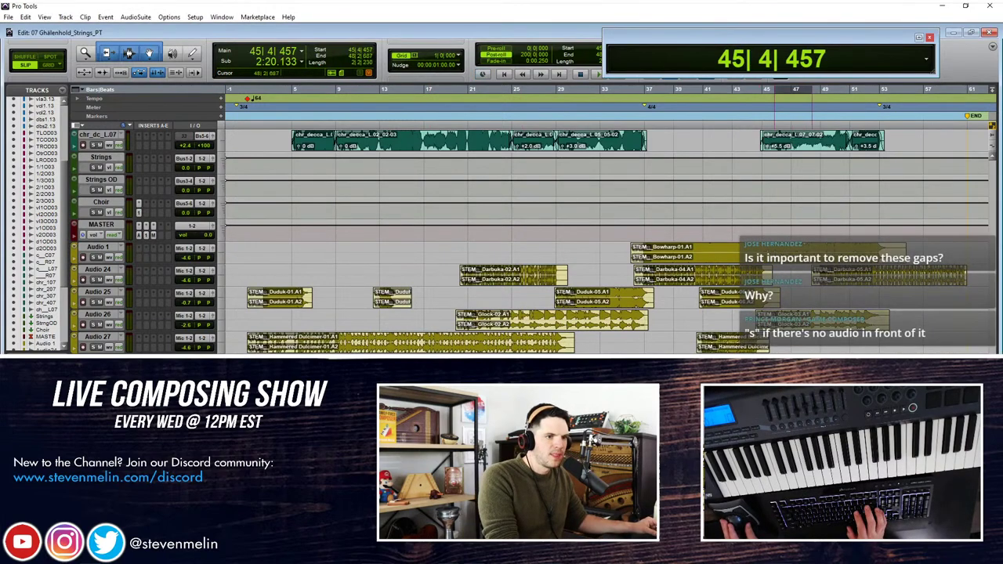
pyautogui.scroll(-3, 694, 340)
pyautogui.scroll(3, 694, 340)
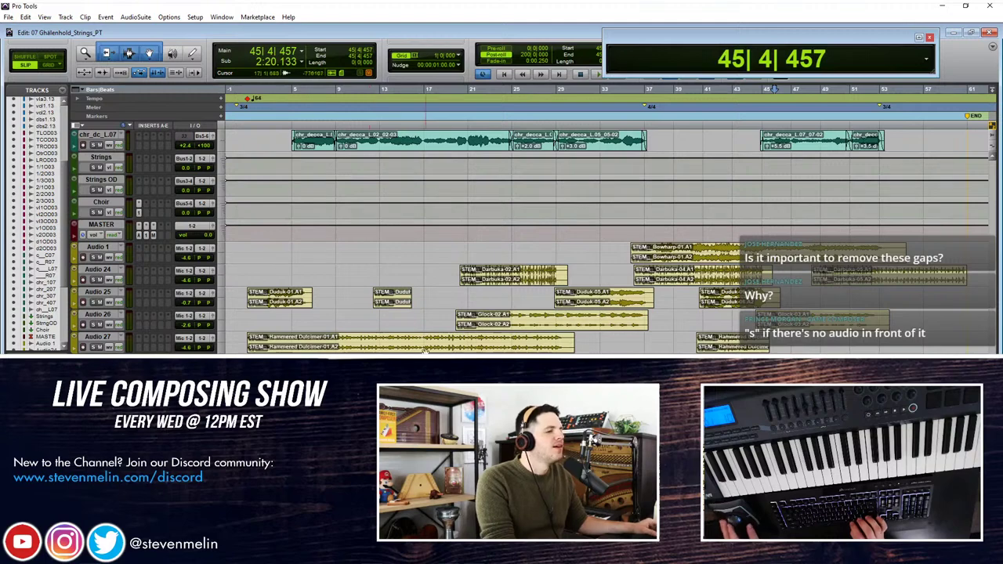
pyautogui.press('Return')
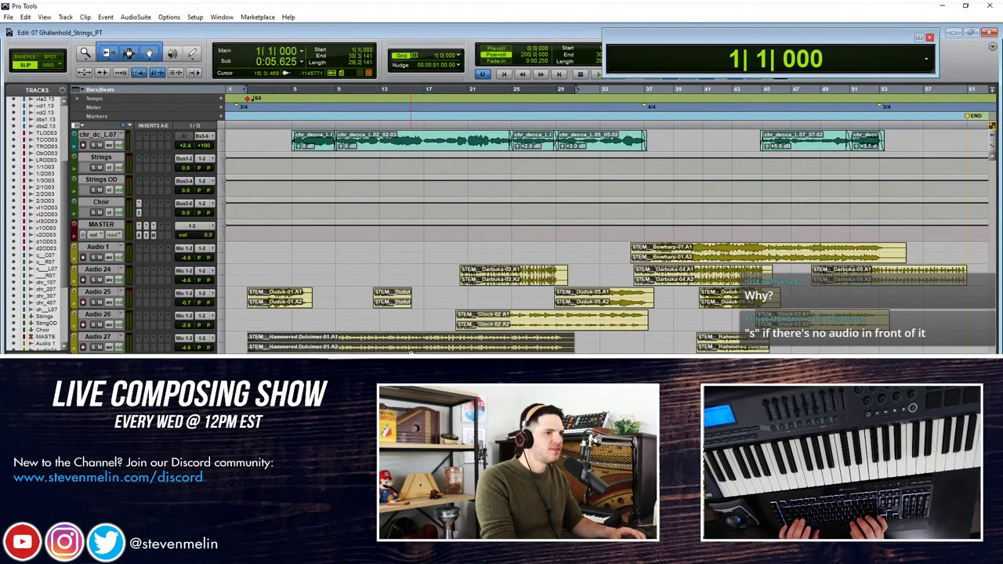
pyautogui.click(441, 250)
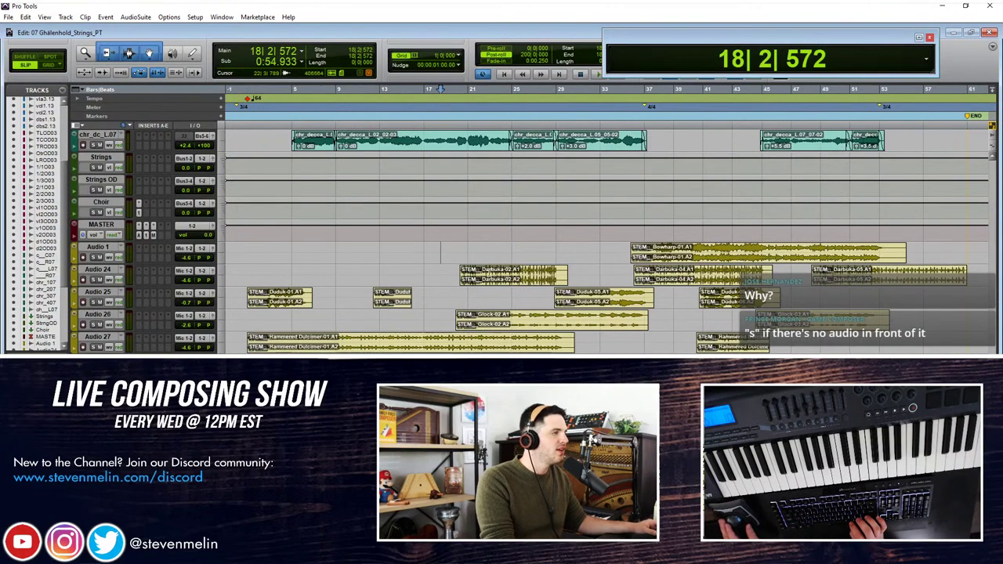
pyautogui.click(494, 282)
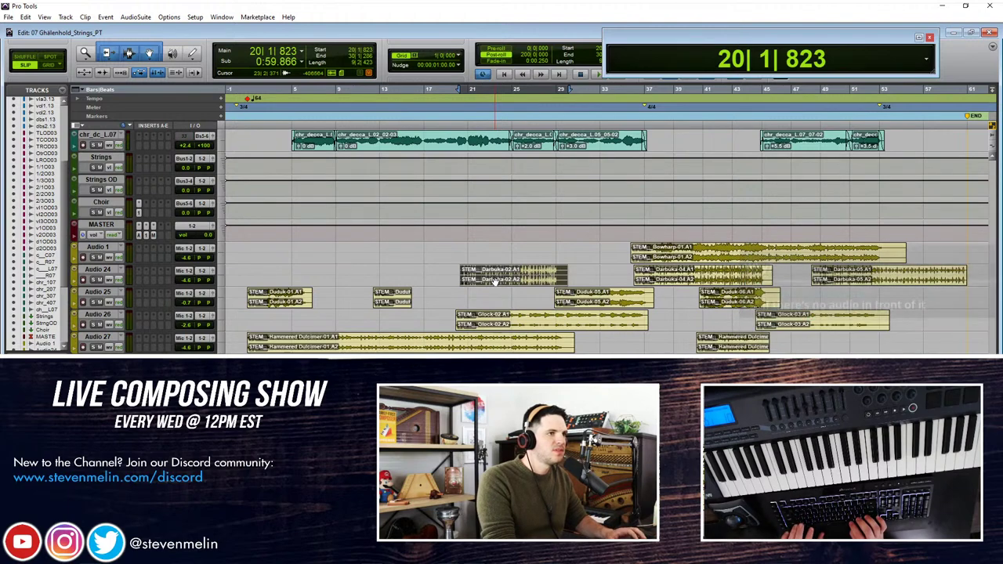
pyautogui.scroll(-1, 495, 282)
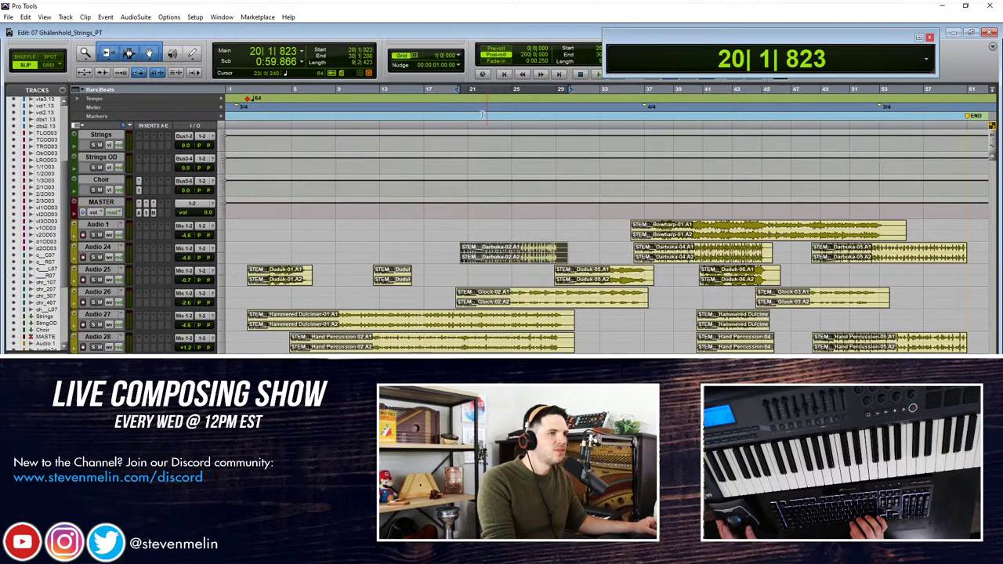
# Step: Return to the session start and play the arrangement
pyautogui.scroll(7, 267, 301)
pyautogui.press('Return')
pyautogui.press('space')
pyautogui.scroll(-5, 259, 302)
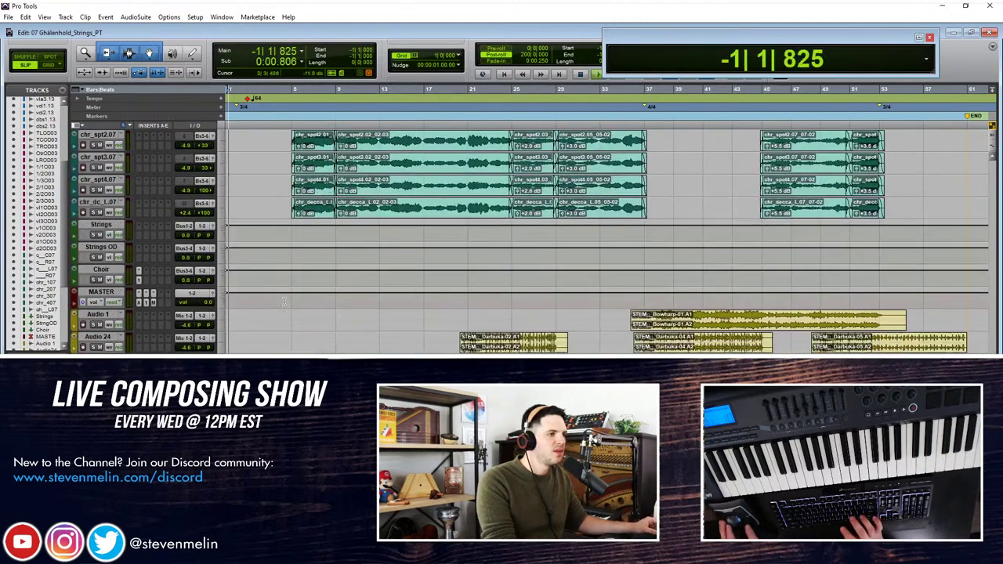
# Step: Stop playback and lower the volume of all grouped stem tracks together, with Audio 1 at -6.5 dB
pyautogui.press('space')
pyautogui.hotkey('ctrl', ']')
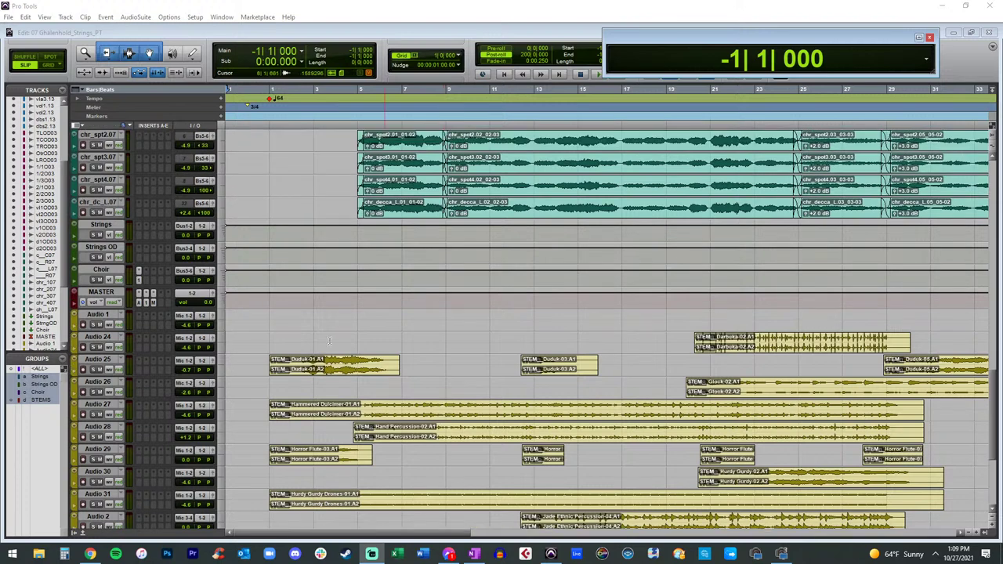
pyautogui.click(184, 326)
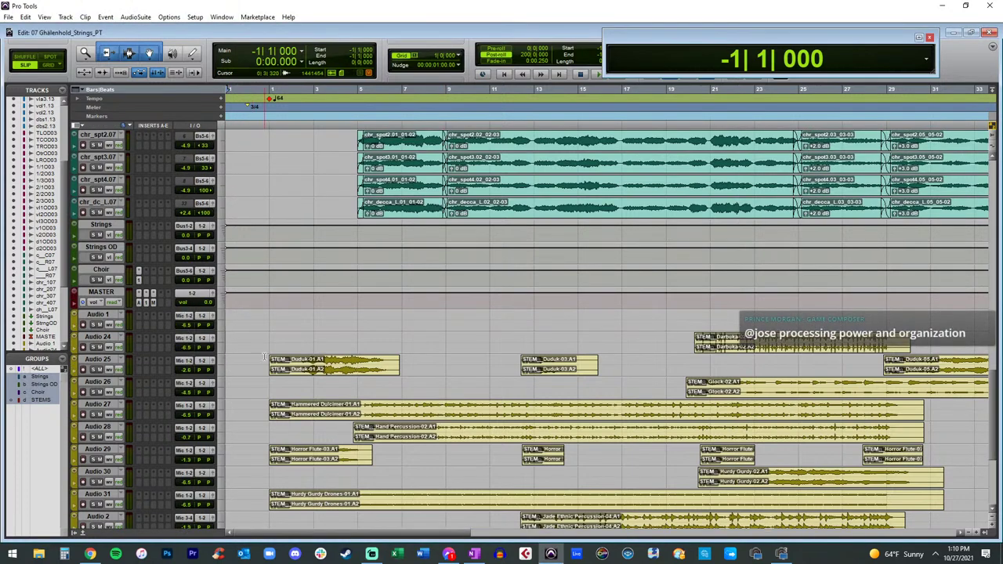
# Step: Play from just before bar 1 and raise the Hammered Dulcimer track (Audio 27) to -3.2 dB
pyautogui.press('space')
pyautogui.scroll(-6, 432, 285)
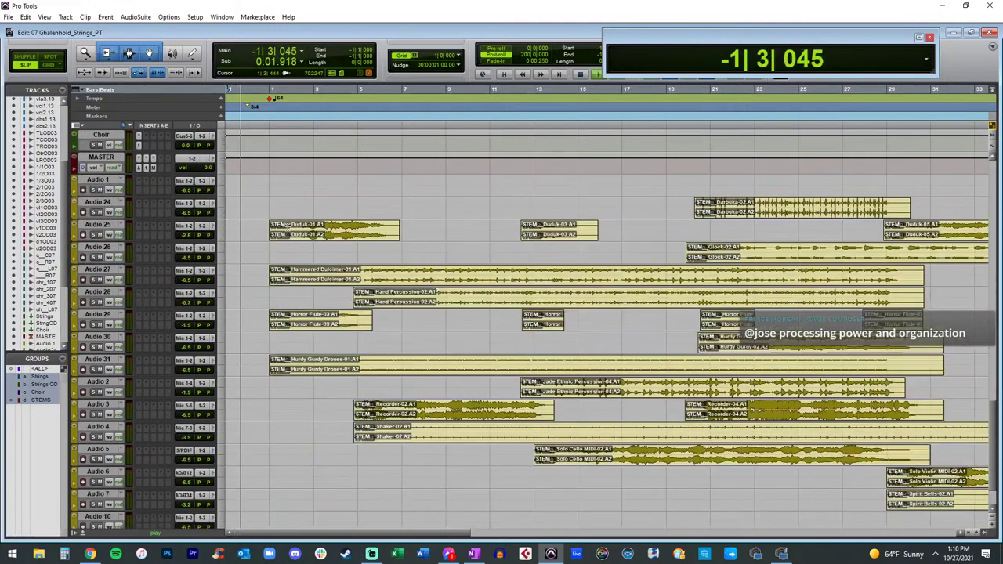
pyautogui.press('space')
pyautogui.scroll(3, 307, 223)
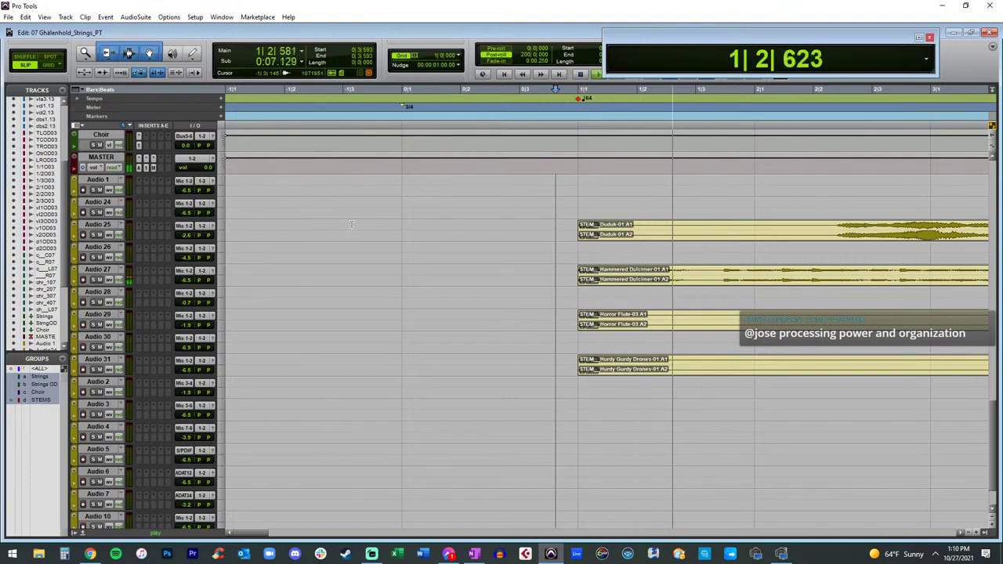
pyautogui.scroll(-1, 351, 225)
pyautogui.scroll(-2, 351, 225)
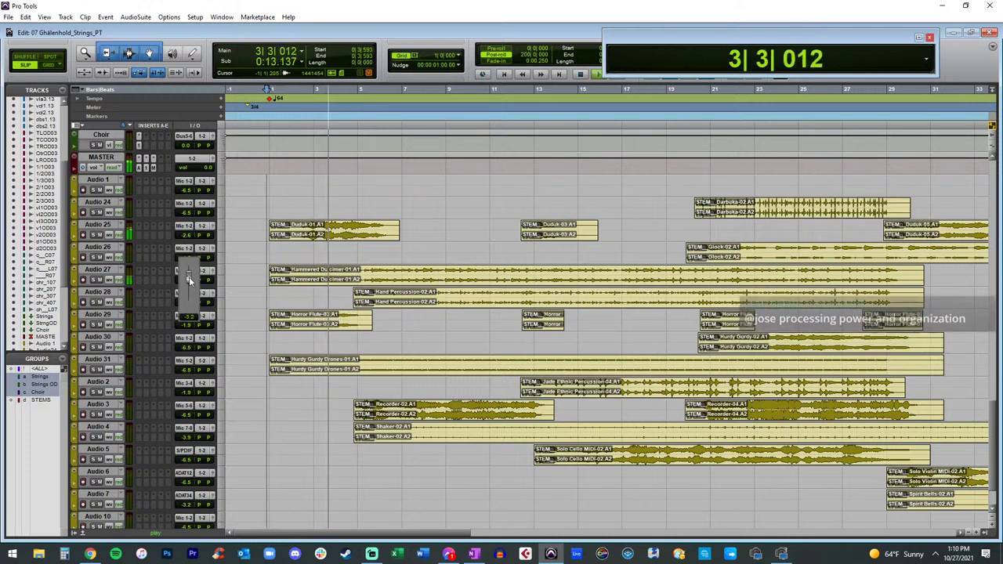
pyautogui.click(189, 279)
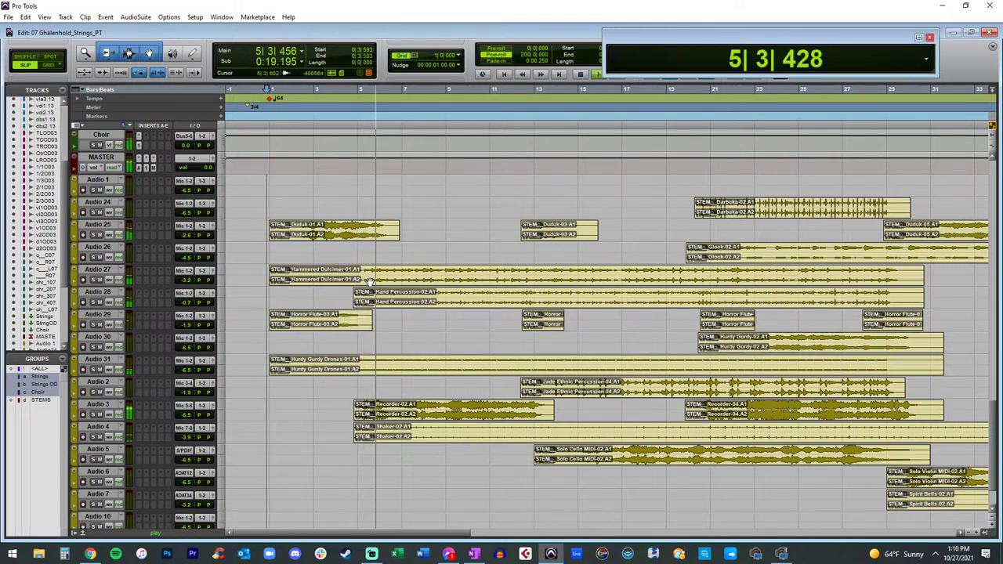
# Step: Raise the Shaker track (Audio 4) to -2.6 dB and the Recorder track (Audio 3) to 0.0 dB while listening
pyautogui.hscroll(1, 370, 282)
pyautogui.scroll(1, 370, 283)
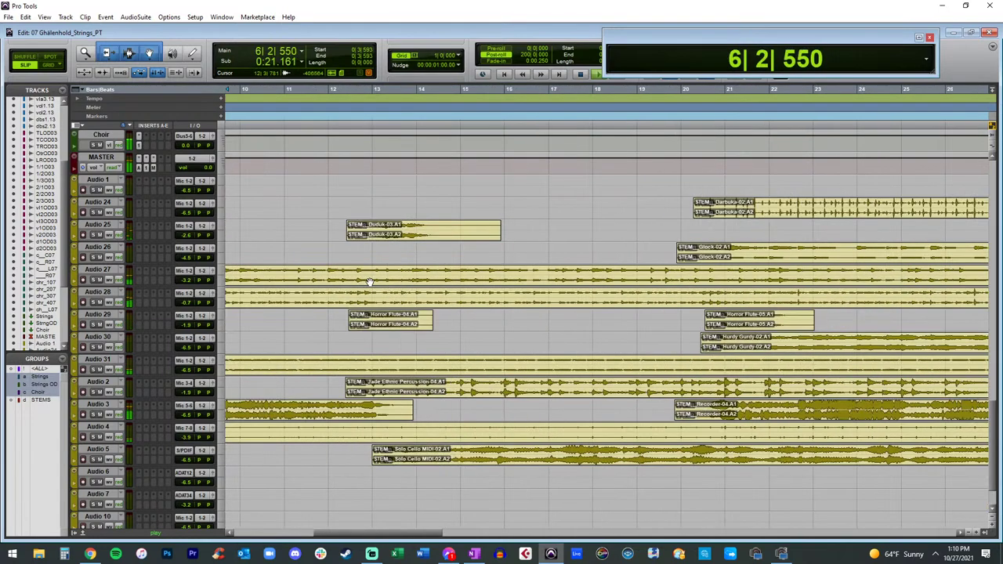
pyautogui.hscroll(-5, 370, 281)
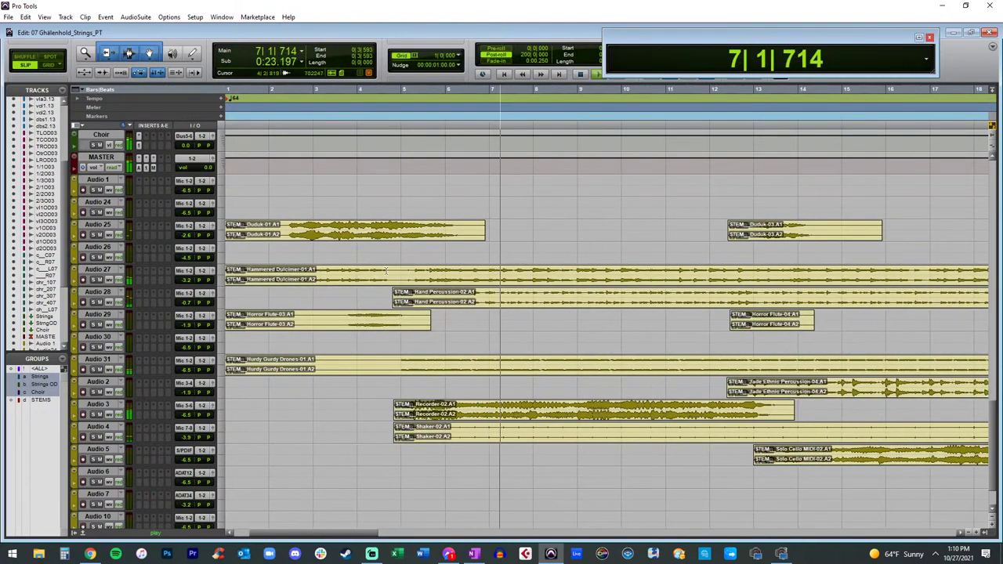
pyautogui.scroll(-1, 392, 257)
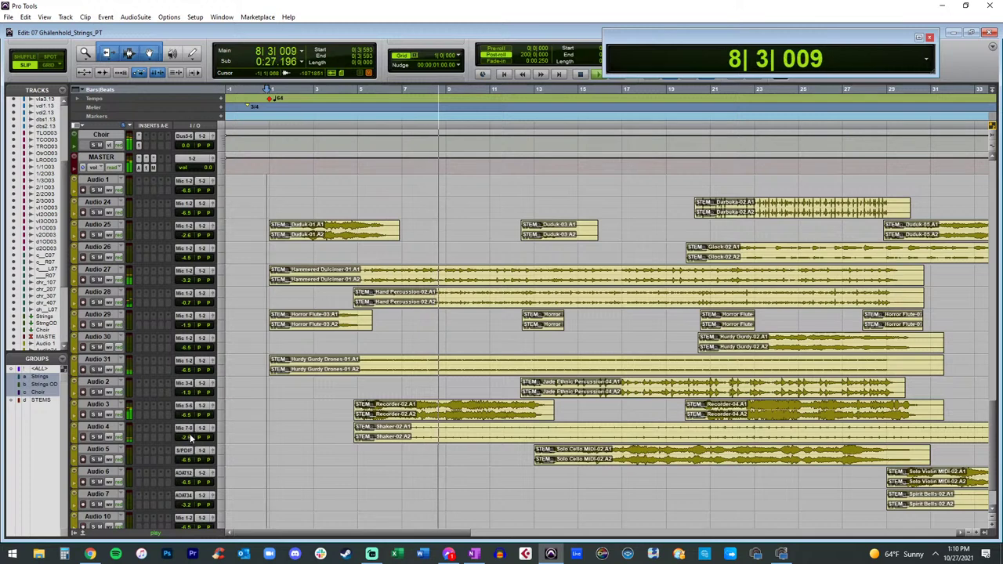
pyautogui.moveTo(186, 417); pyautogui.dragTo(189, 413)
pyautogui.click(317, 388)
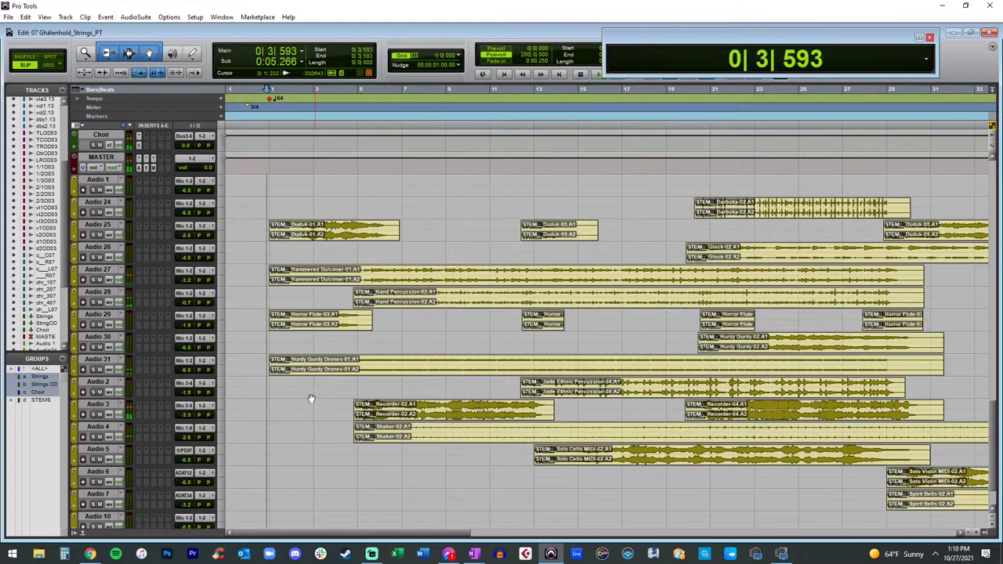
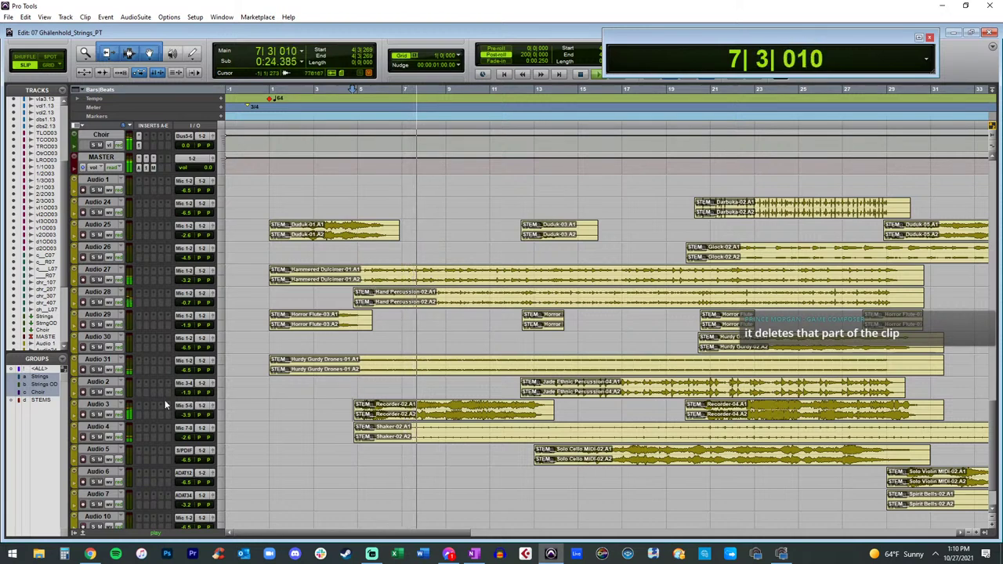
pyautogui.moveTo(184, 413); pyautogui.dragTo(185, 411)
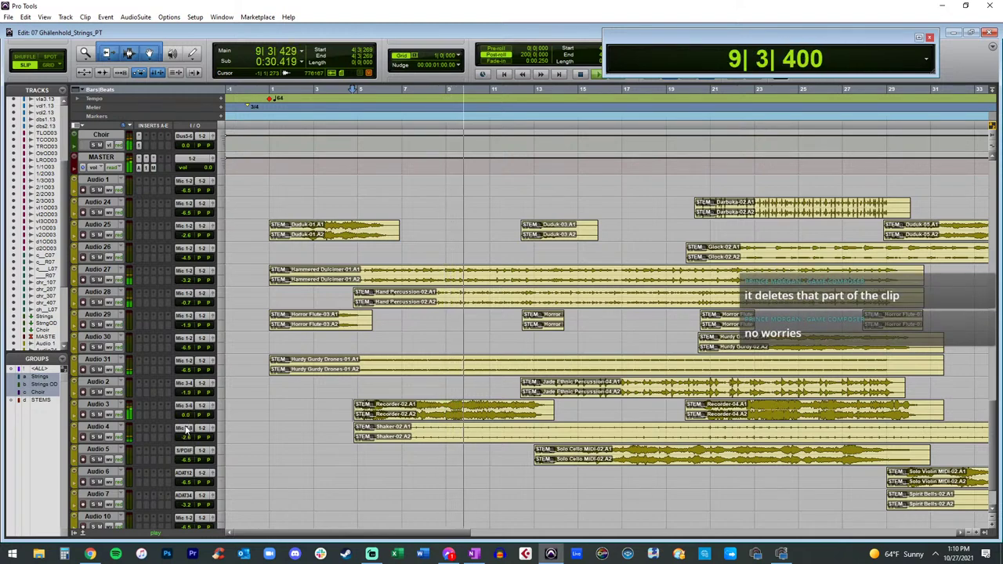
# Step: Lower the grouped choir tracks together, with the chr_dc_C07 track at +1.2 dB
pyautogui.scroll(5, 329, 349)
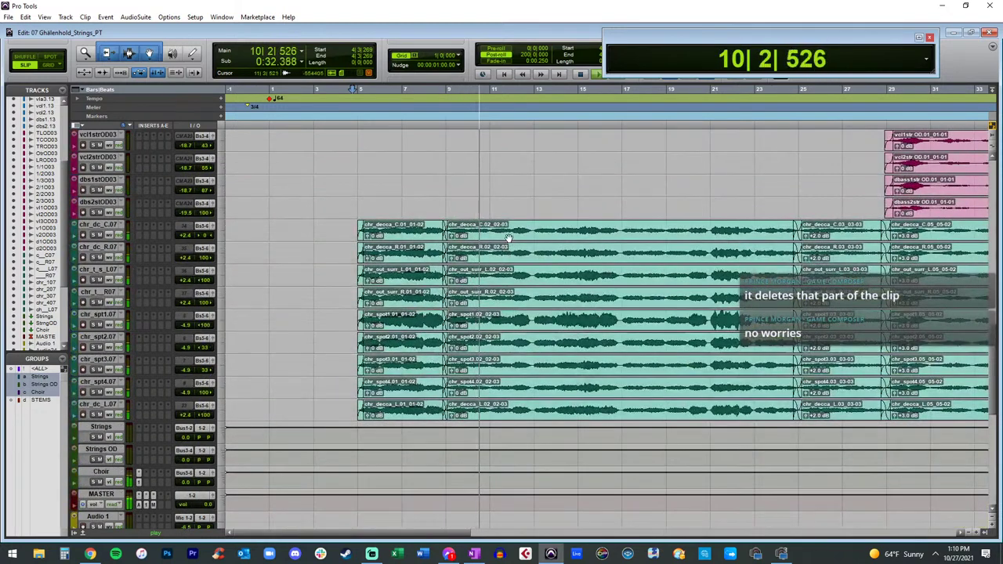
pyautogui.click(507, 238)
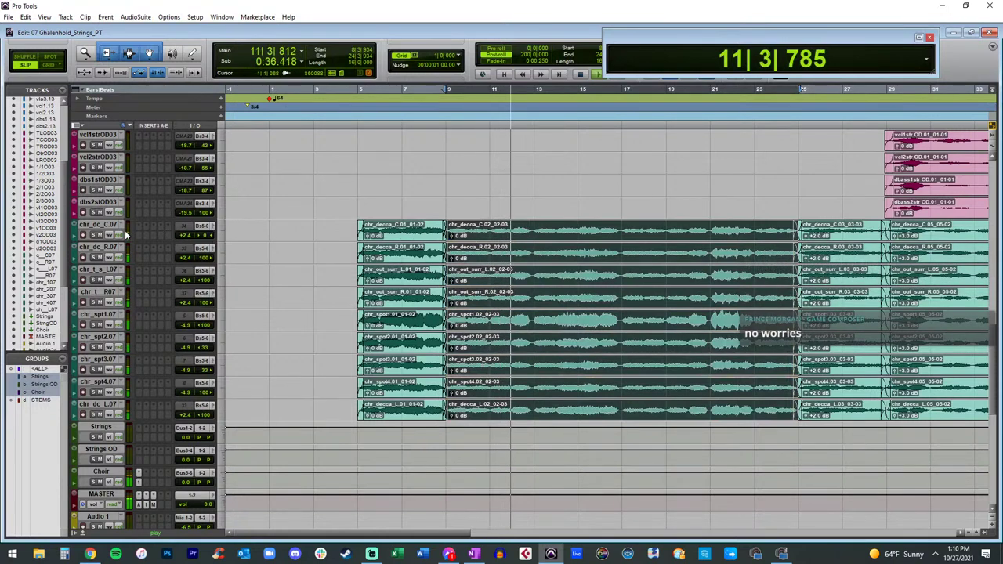
pyautogui.moveTo(189, 236); pyautogui.dragTo(189, 238)
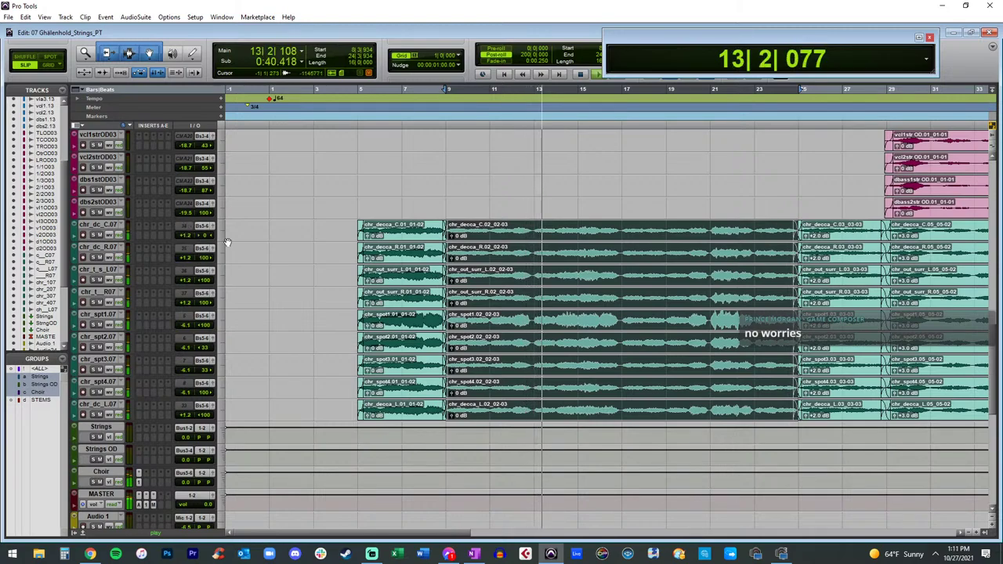
# Step: Raise the Solo Cello track (Audio 5) to -0.7 dB
pyautogui.scroll(-4, 328, 269)
pyautogui.scroll(-10, 328, 269)
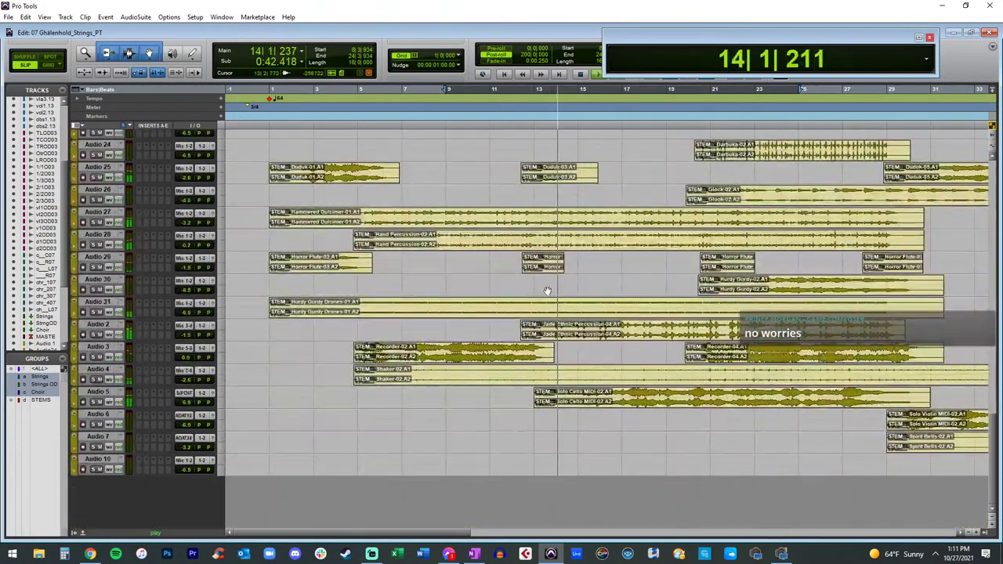
pyautogui.click(539, 407)
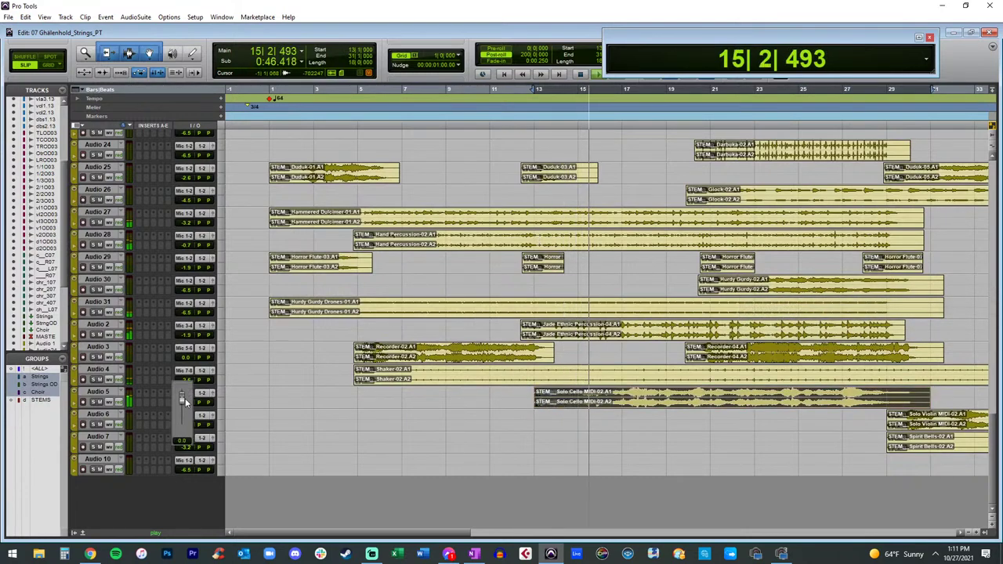
pyautogui.scroll(2, 696, 397)
# Step: Shift the Solo Cello MIDI-02 clip slightly earlier so that it starts at 12|3|823
pyautogui.hscroll(8, 694, 407)
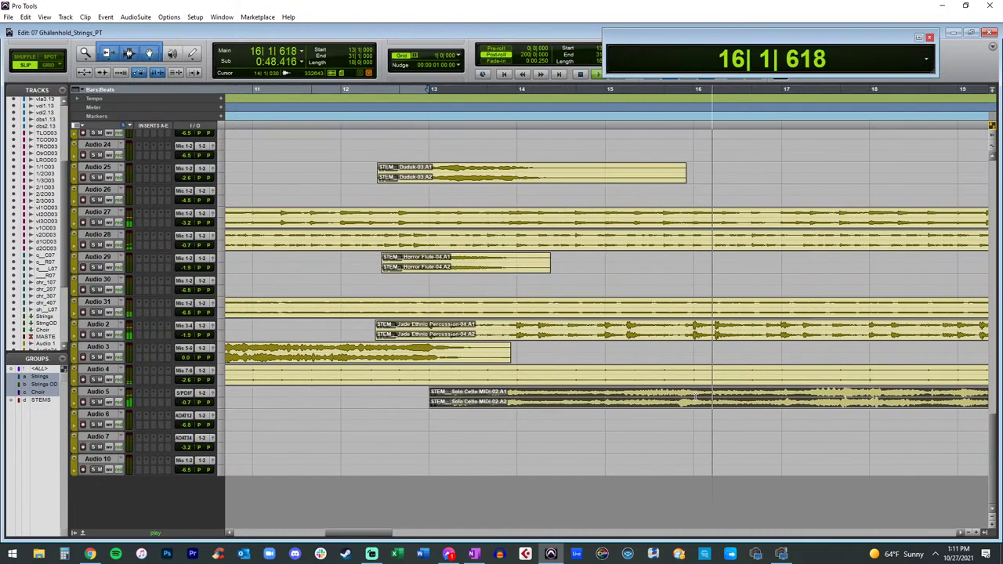
pyautogui.click(694, 415)
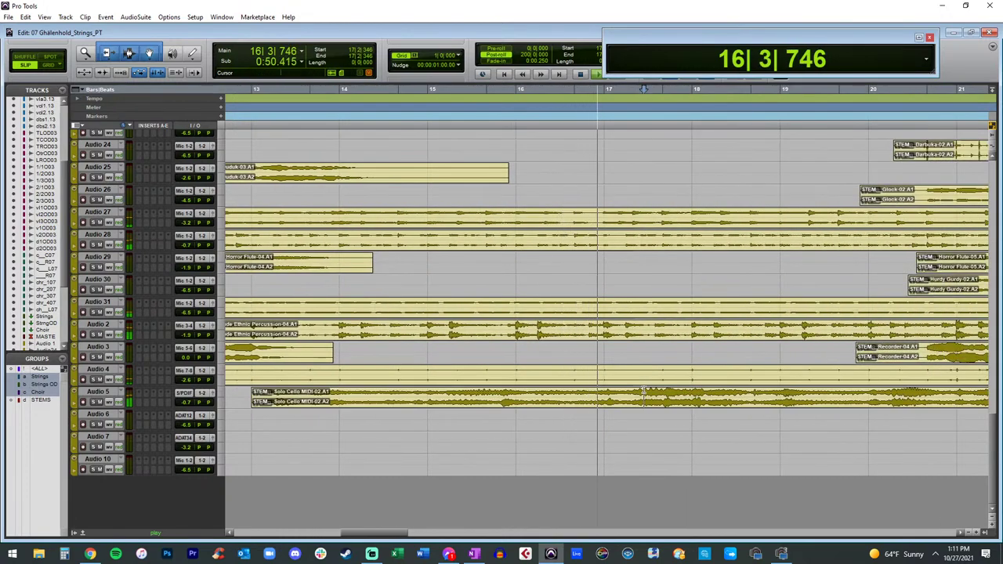
pyautogui.click(626, 404)
pyautogui.moveTo(625, 403); pyautogui.dragTo(622, 403)
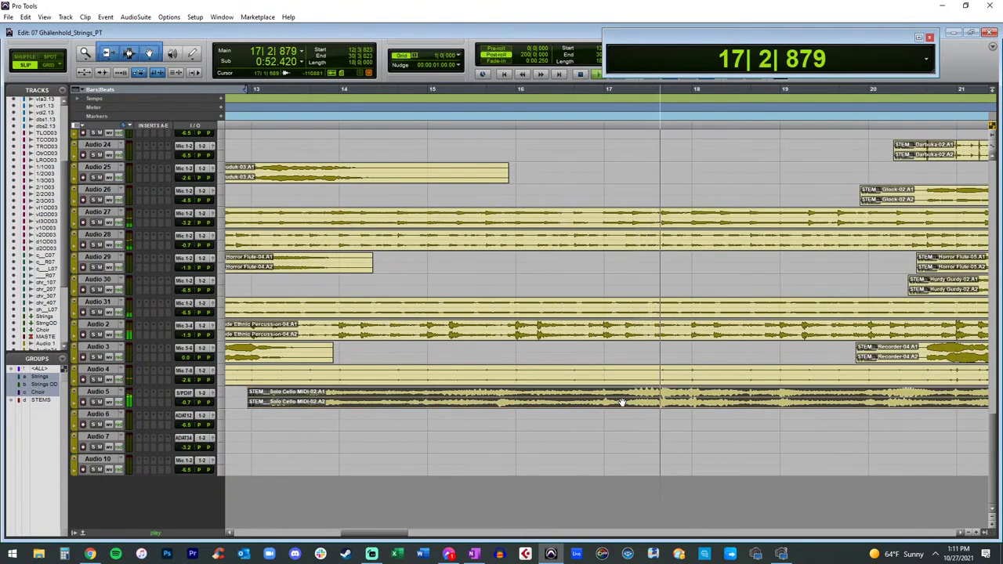
pyautogui.hotkey('ctrl', '[')
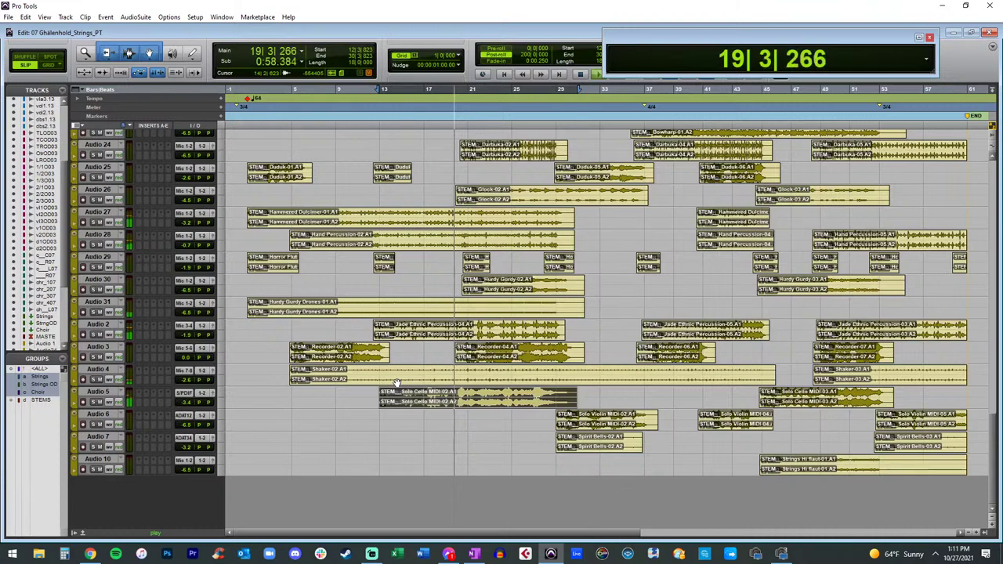
# Step: Lower the clip gain of the Recorder-04 clip on Audio 3 to about -5.6 dB during playback
pyautogui.scroll(1, 396, 384)
pyautogui.hotkey('ctrl', ']')
pyautogui.hotkey('ctrl', ']')
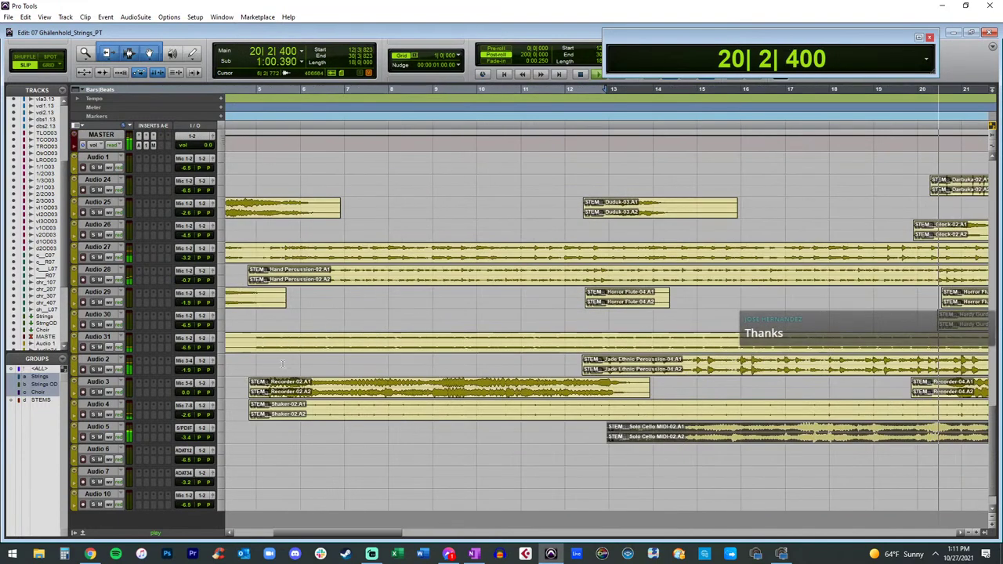
pyautogui.hscroll(3, 515, 366)
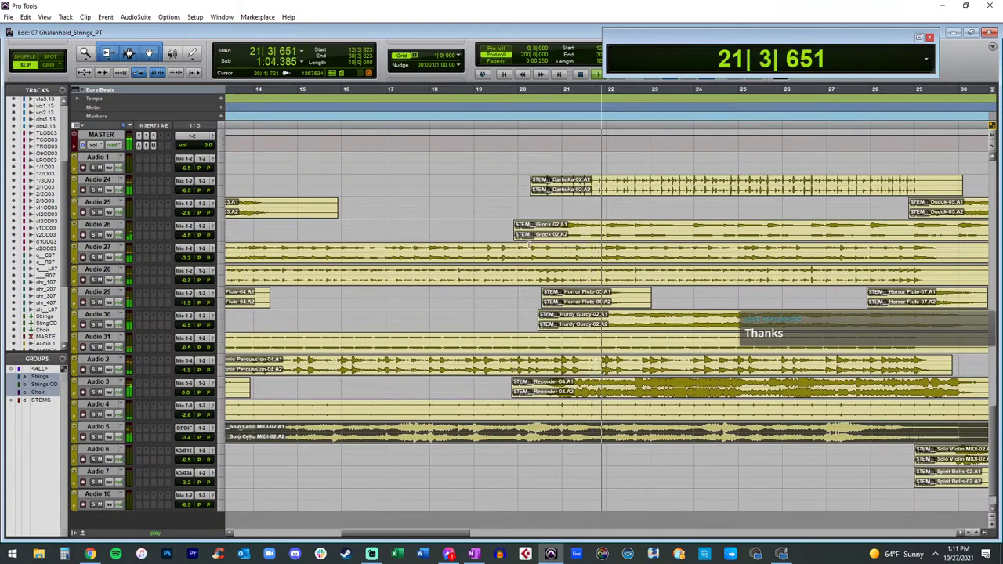
pyautogui.hotkey('ctrl', '[')
pyautogui.hotkey('ctrl', '[')
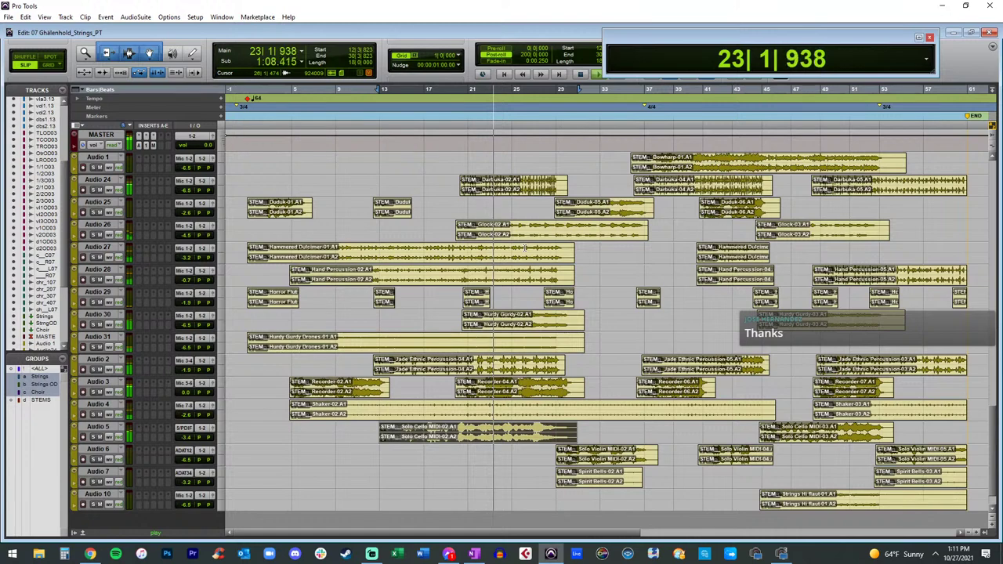
pyautogui.press('t')
pyautogui.press('t')
pyautogui.press('t')
pyautogui.hscroll(5, 582, 312)
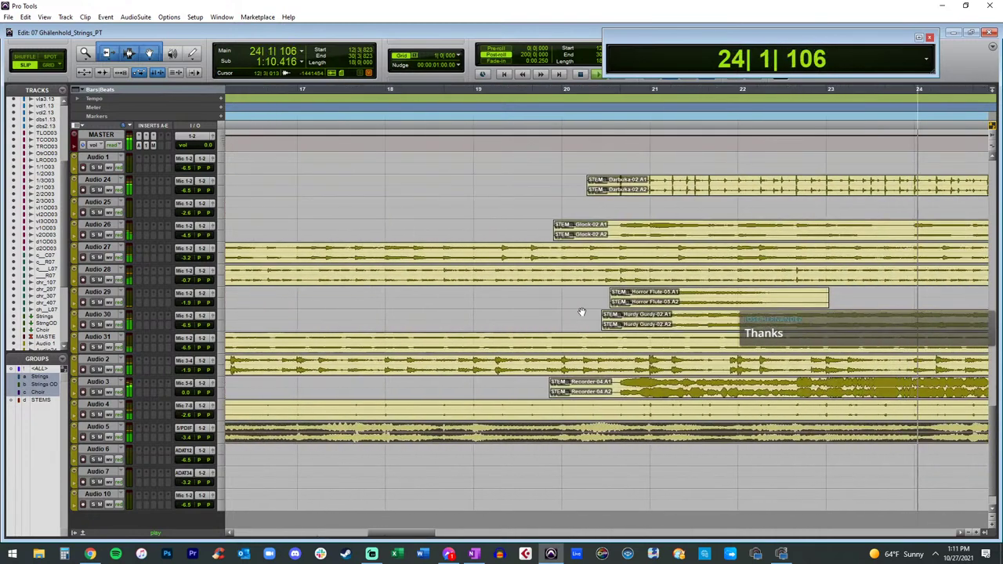
pyautogui.click(608, 399)
pyautogui.click(553, 399)
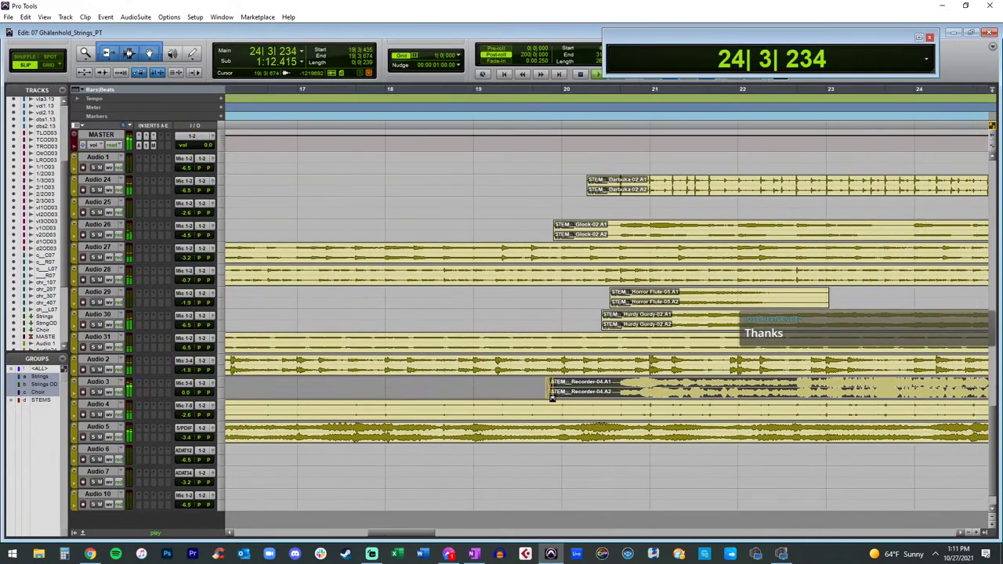
pyautogui.hotkey('ctrl', 'z')
pyautogui.click(531, 398)
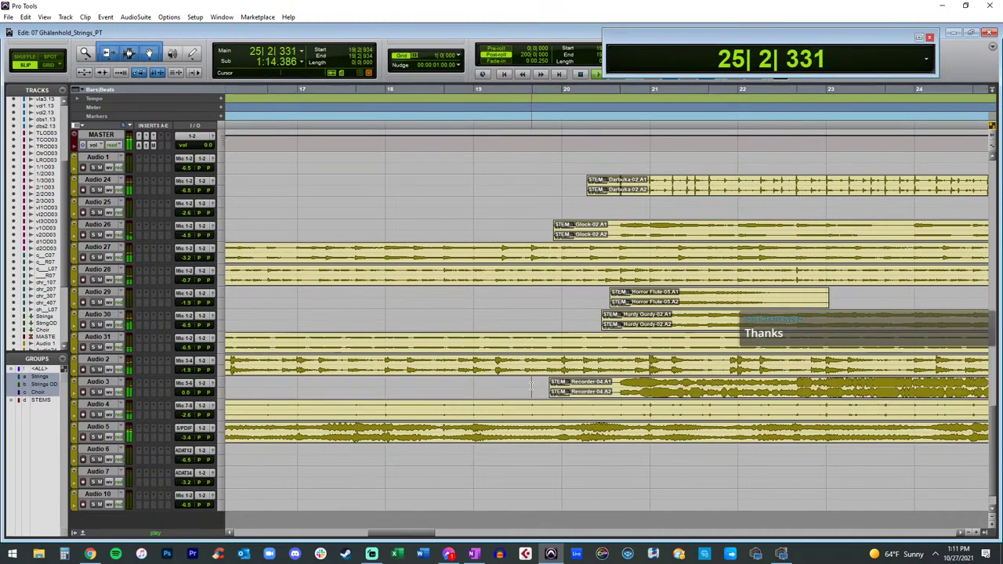
pyautogui.click(552, 399)
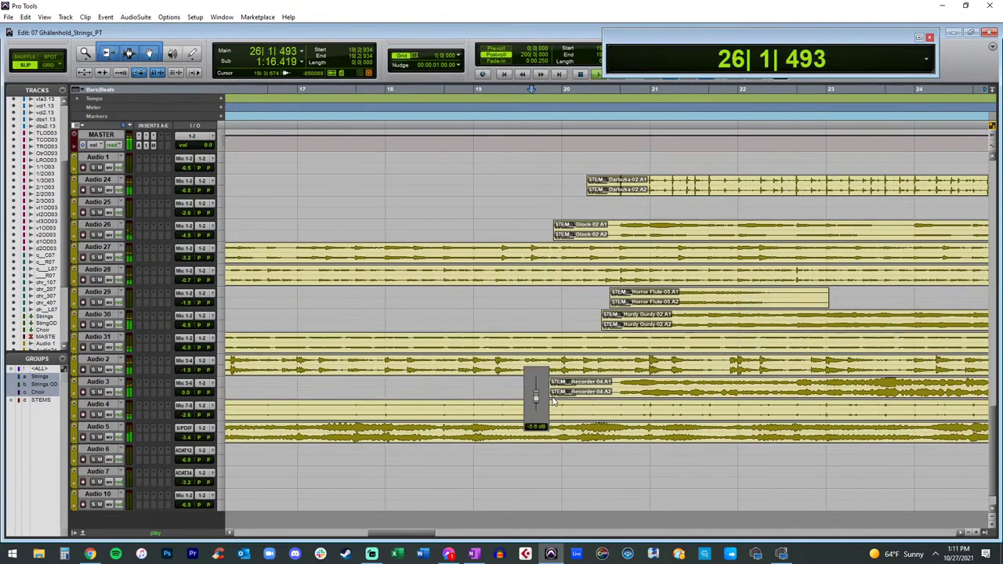
# Step: Raise the grouped strings tracks together, with the TreeC.13 track at -1.0 dB
pyautogui.scroll(-3, 538, 334)
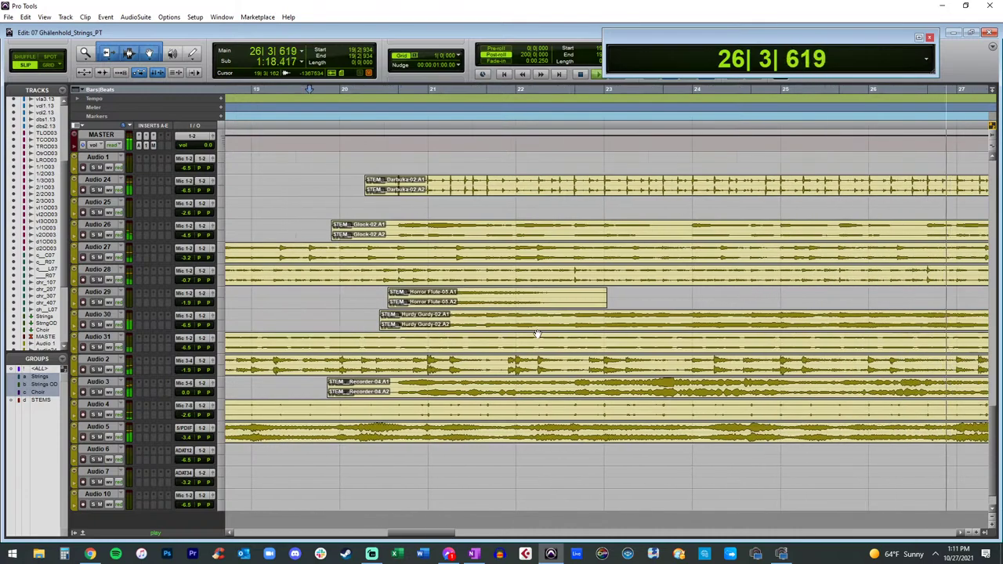
pyautogui.scroll(-10, 486, 298)
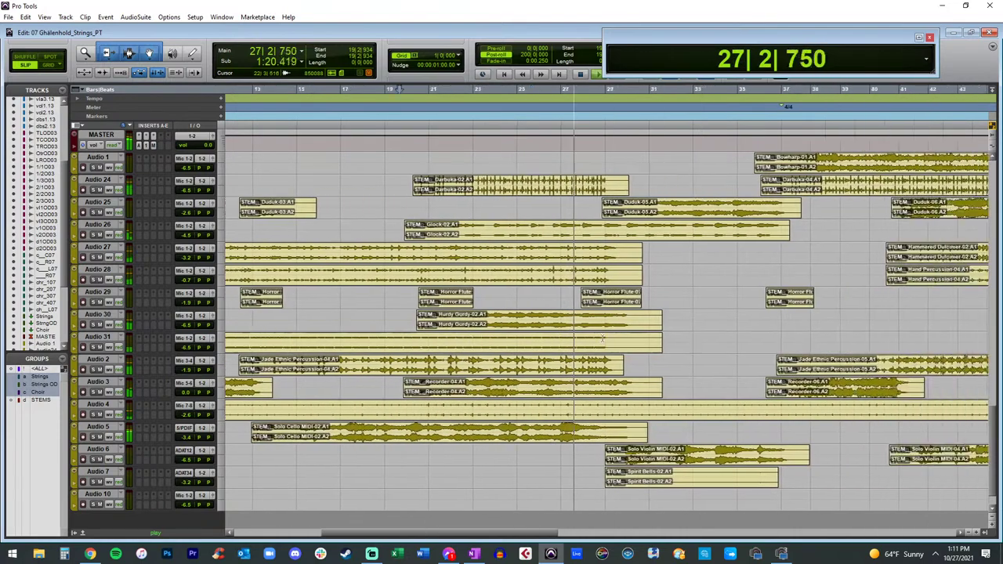
pyautogui.scroll(10, 468, 274)
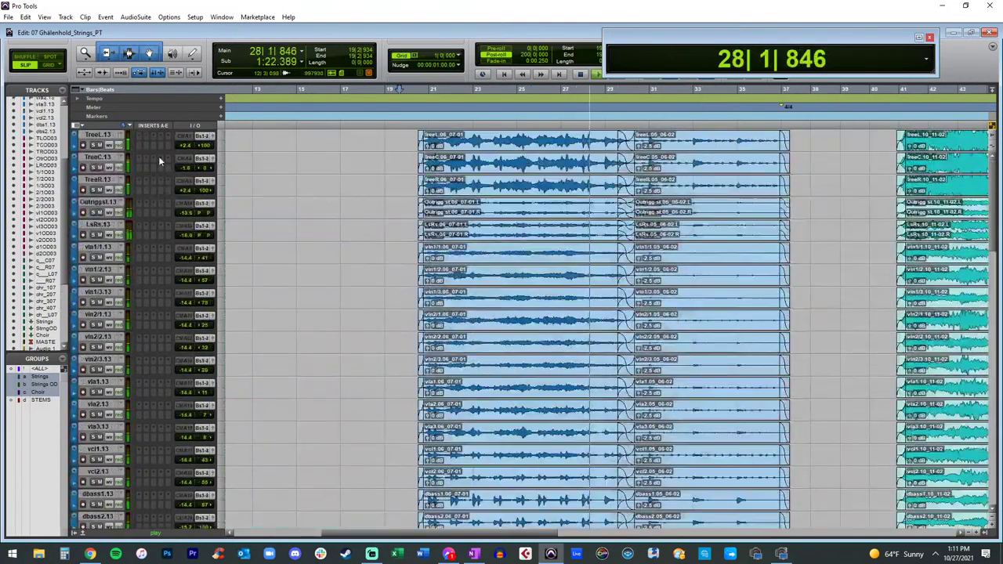
pyautogui.moveTo(185, 149); pyautogui.dragTo(185, 147)
pyautogui.scroll(-10, 180, 235)
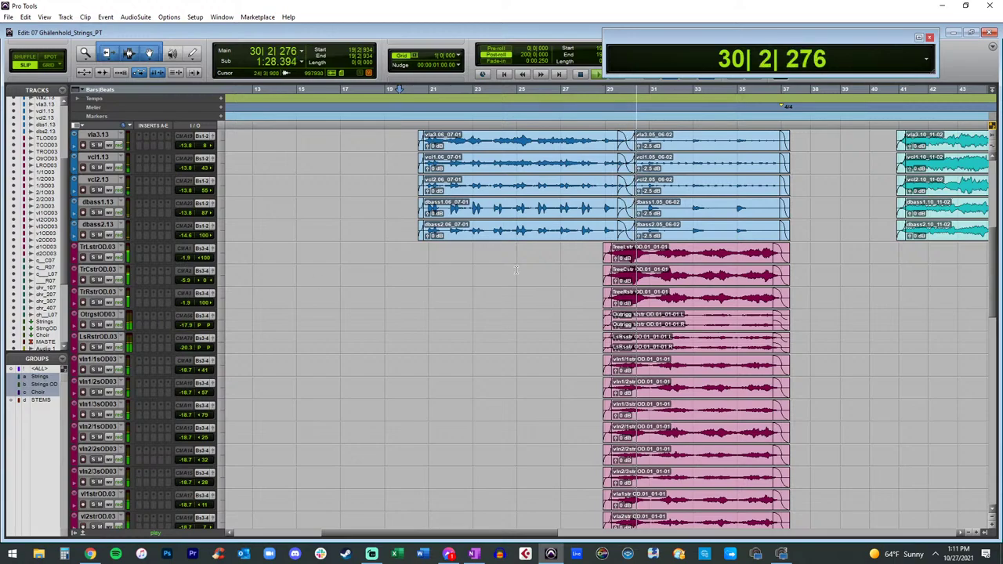
# Step: Examine the strings and overdub clips up to the final section and listen from bar 45|3|666
pyautogui.scroll(-10, 591, 272)
pyautogui.scroll(6, 593, 272)
pyautogui.hscroll(6, 594, 272)
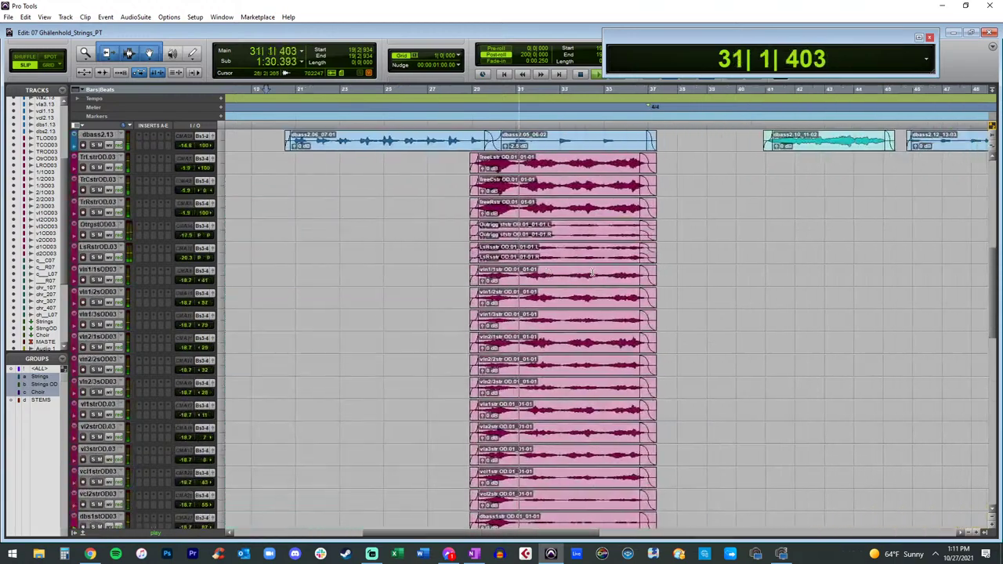
pyautogui.scroll(5, 606, 267)
pyautogui.hscroll(-1, 607, 267)
pyautogui.hscroll(4, 608, 267)
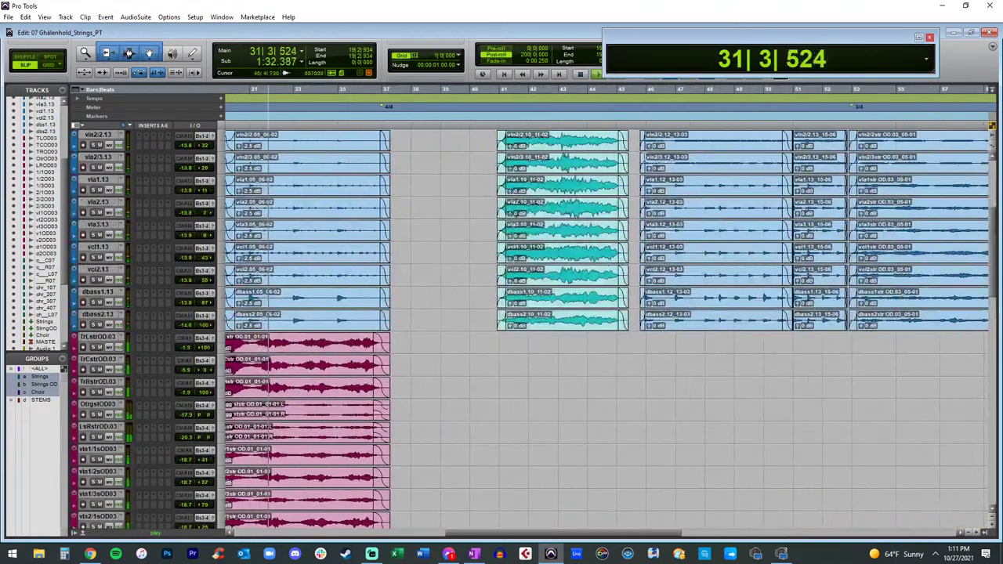
pyautogui.scroll(10, 728, 179)
pyautogui.hscroll(1, 729, 179)
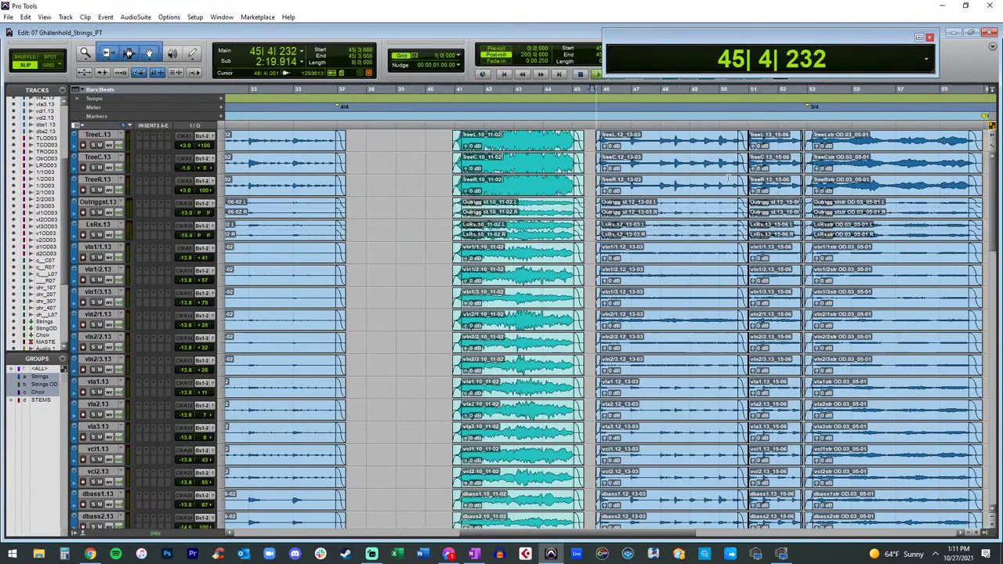
pyautogui.hscroll(2, 729, 178)
pyautogui.press('space')
# Step: Audition the transition from 52|4|201 and shift the final strings clips later so that they start at 53|1|410
pyautogui.click(713, 137)
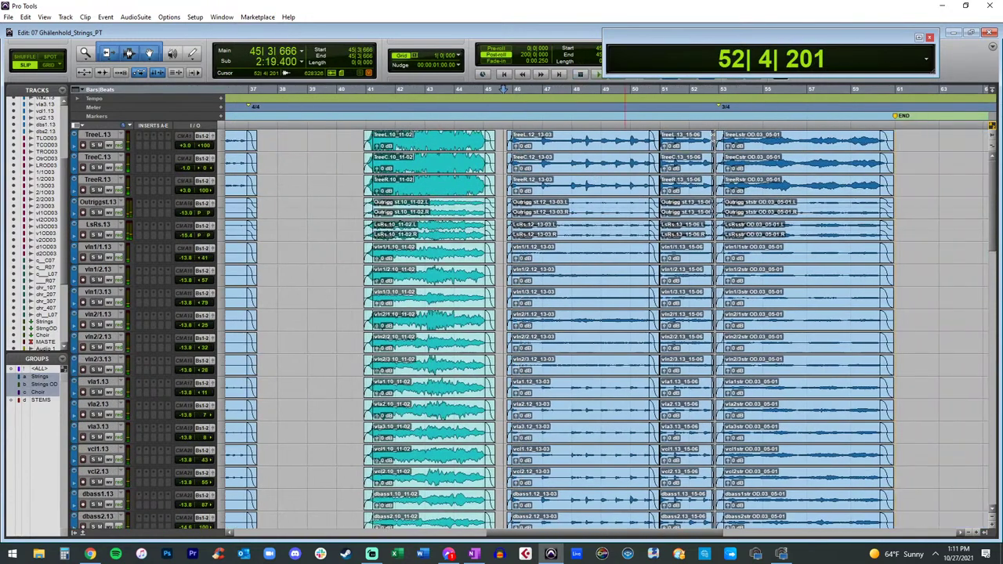
pyautogui.press('t')
pyautogui.press('t')
pyautogui.press('t')
pyautogui.press('space')
pyautogui.press('t')
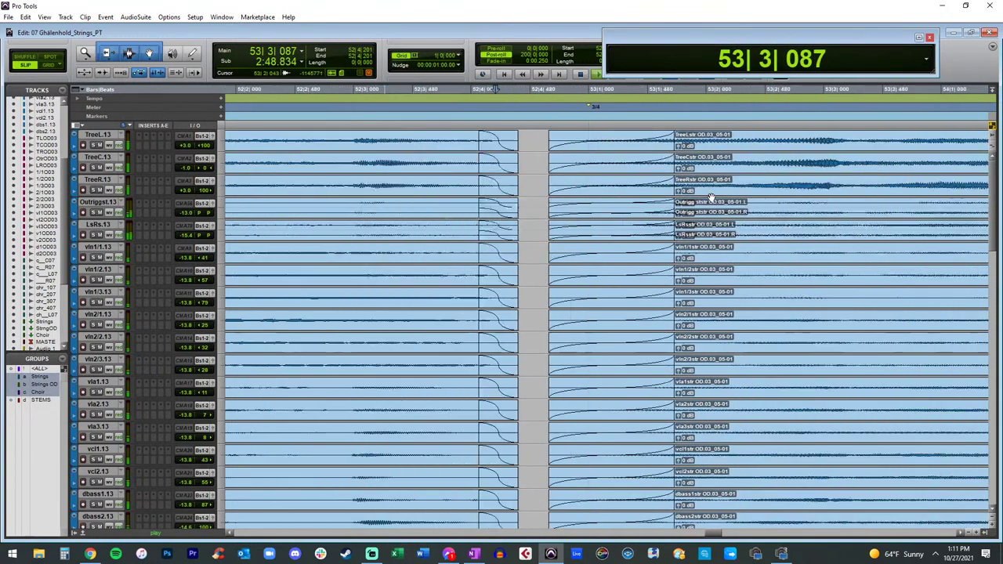
pyautogui.scroll(-2, 711, 196)
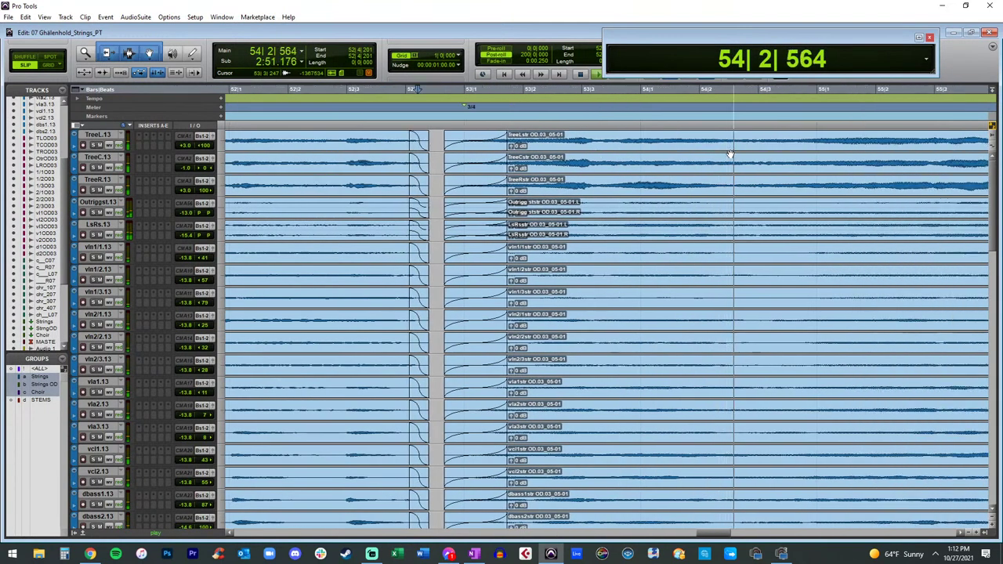
pyautogui.moveTo(730, 153); pyautogui.dragTo(755, 153)
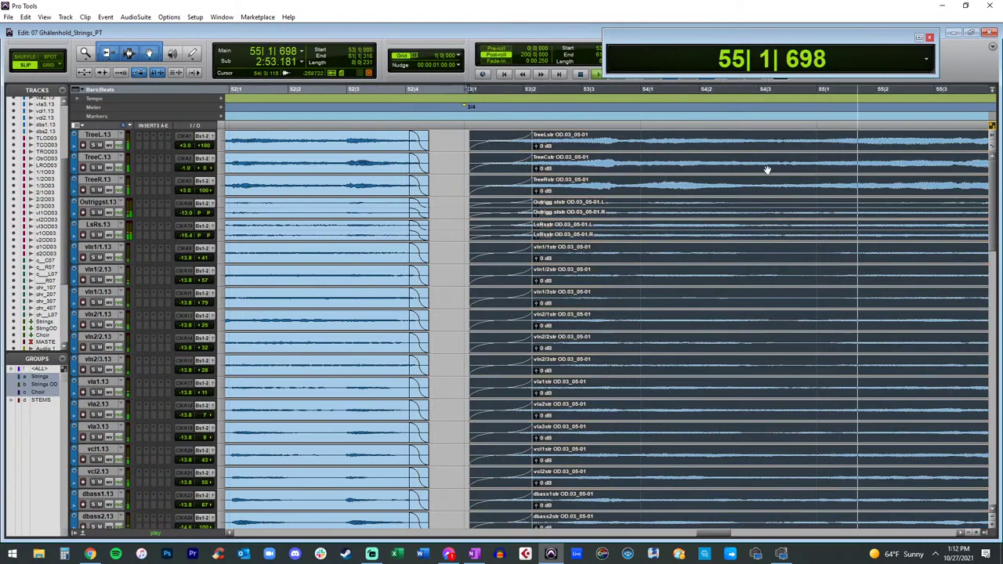
pyautogui.hscroll(2, 767, 170)
pyautogui.moveTo(774, 152); pyautogui.dragTo(796, 149)
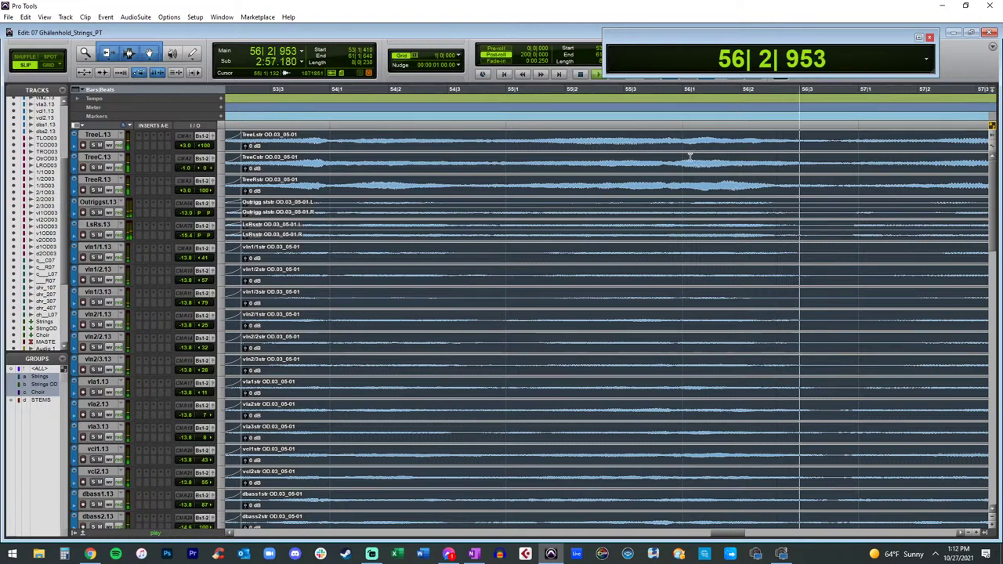
# Step: Raise the clip gain of the final strings clips to +2.0 dB
pyautogui.press('r')
pyautogui.press('r')
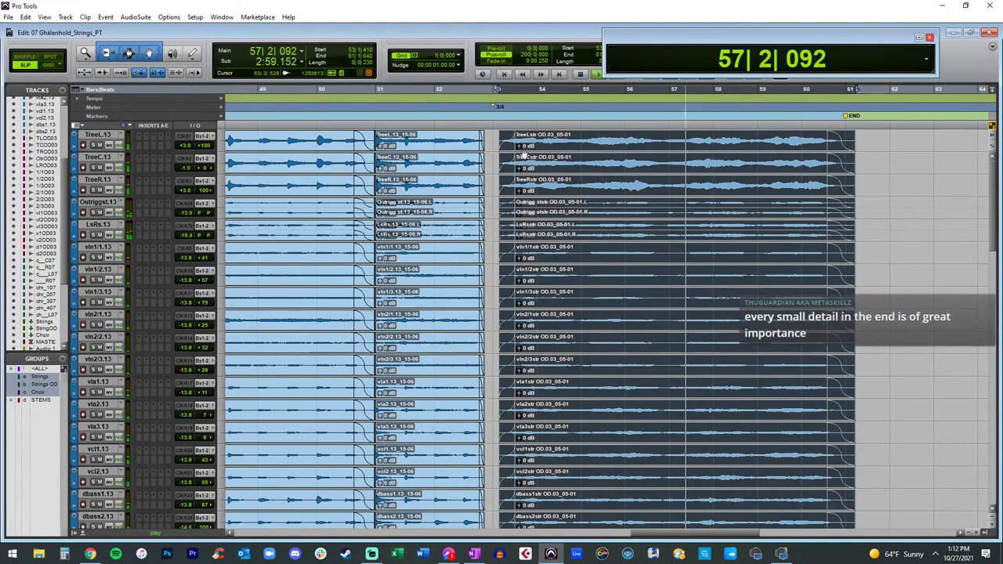
pyautogui.press('super+shift+Up')
pyautogui.press('super+shift+Up')
pyautogui.press('super+shift+Up')
pyautogui.press('super+shift+Up')
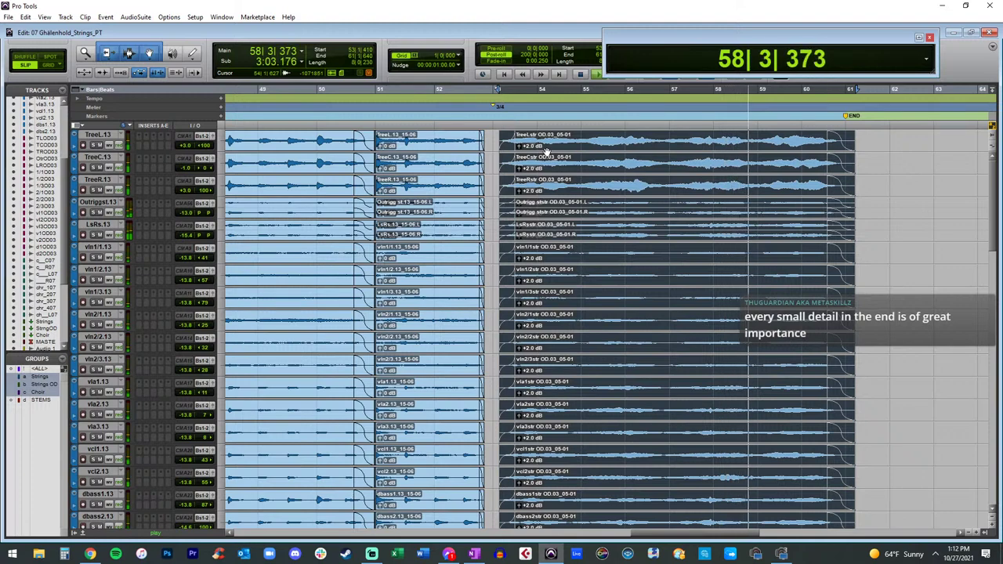
# Step: Shift the final strings clips slightly later and extend their faded starts back to bar 53, auditioning from 52|4|721
pyautogui.hotkey('ctrl', ']')
pyautogui.hotkey('ctrl', ']')
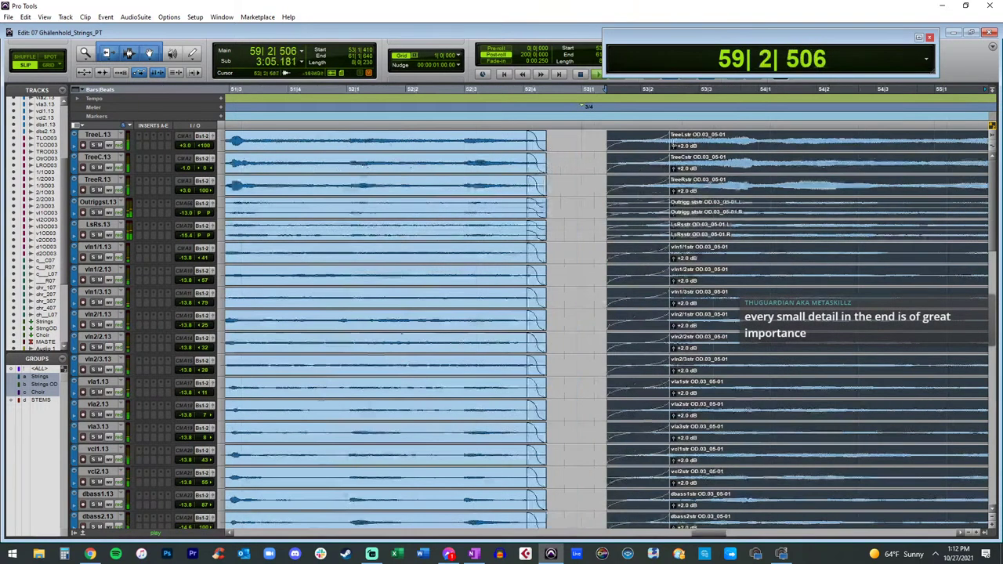
pyautogui.moveTo(716, 150); pyautogui.dragTo(726, 148)
pyautogui.moveTo(623, 144); pyautogui.dragTo(580, 142)
pyautogui.click(567, 157)
pyautogui.press('space')
pyautogui.press('space')
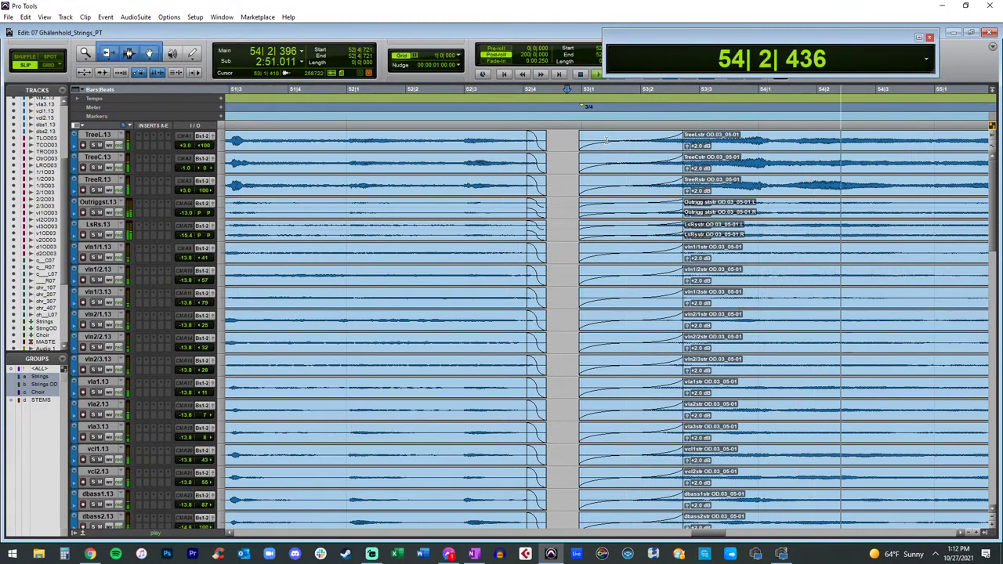
# Step: Lower the percussion stems: Darbuka (Audio 24) to -8.5 dB, Hand Percussion (Audio 28) to -2.7 dB and Jade Ethnic Percussion (Audio 2) to -4.5 dB
pyautogui.press('r')
pyautogui.press('r')
pyautogui.press('r')
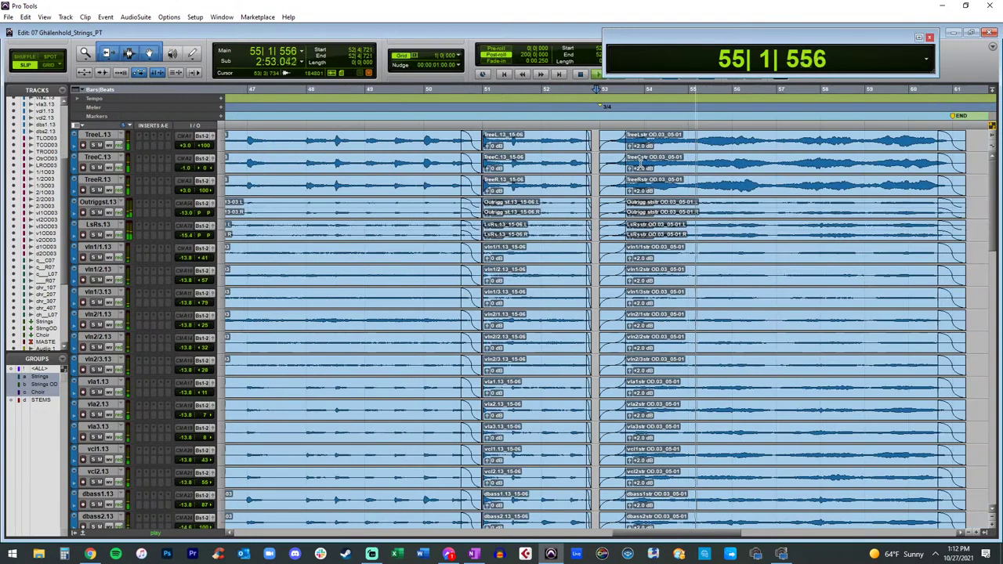
pyautogui.scroll(-4, 642, 161)
pyautogui.scroll(-10, 644, 165)
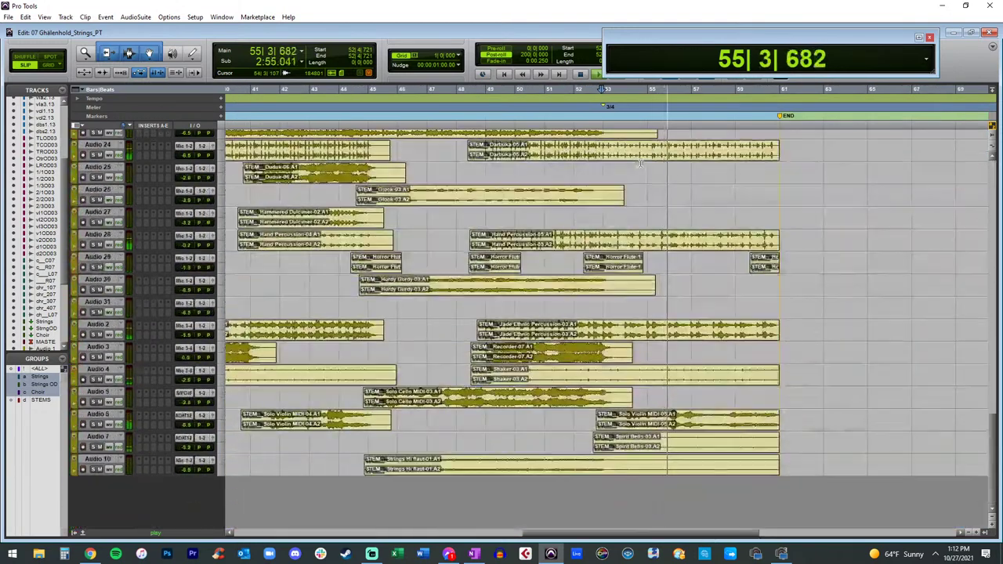
pyautogui.click(648, 162)
pyautogui.moveTo(181, 157); pyautogui.dragTo(181, 163)
pyautogui.moveTo(182, 243); pyautogui.dragTo(181, 246)
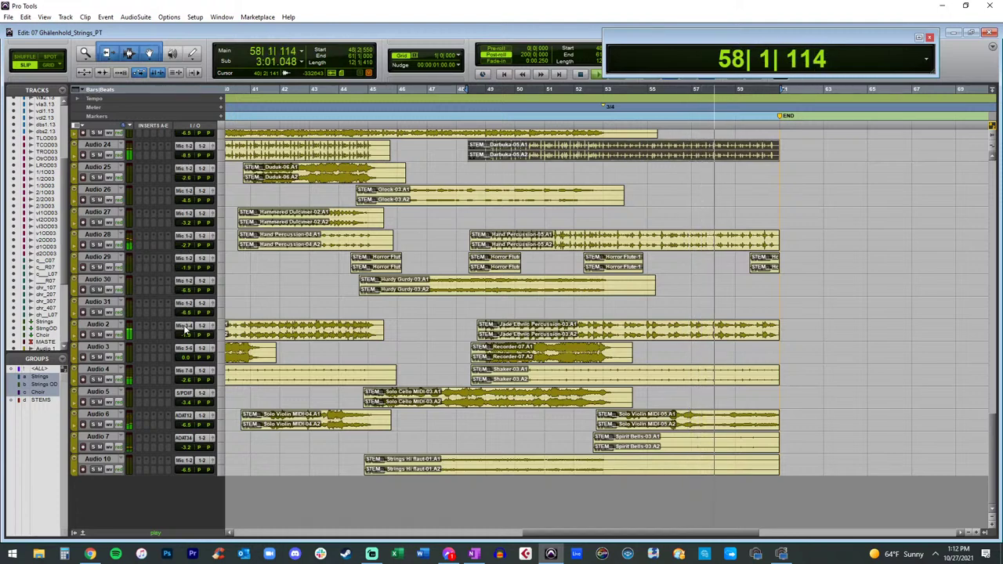
pyautogui.moveTo(186, 335); pyautogui.dragTo(186, 337)
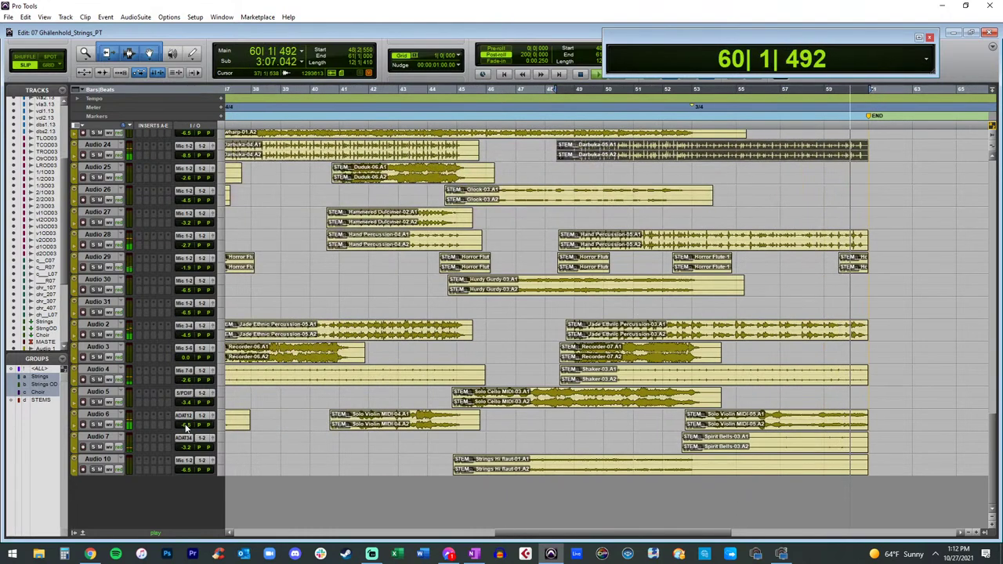
# Step: Raise the Solo Violin track (Audio 6) to -2.0 dB and stop playback
pyautogui.click(185, 423)
pyautogui.moveTo(183, 422); pyautogui.dragTo(184, 420)
pyautogui.press('space')
pyautogui.hscroll(-3, 495, 344)
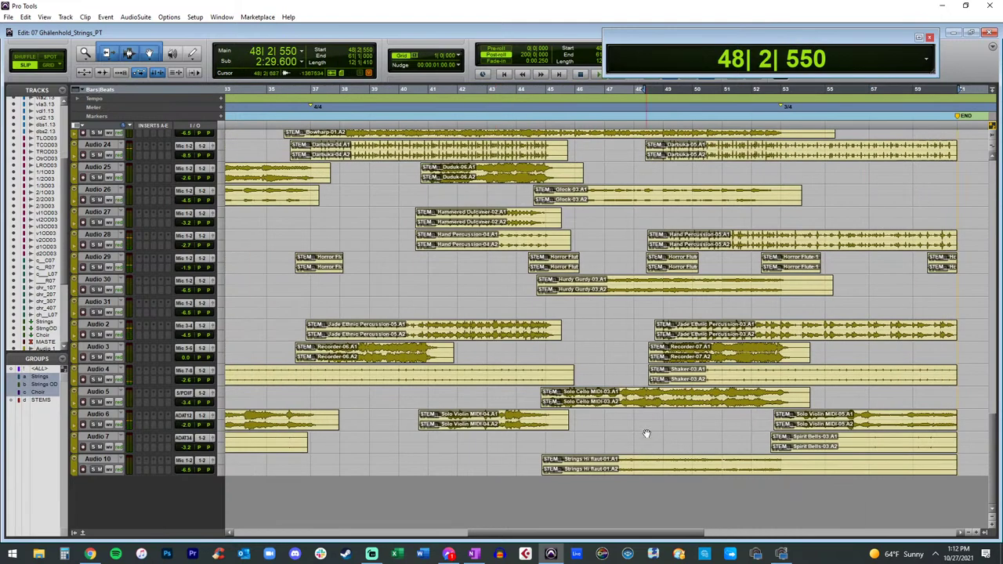
# Step: Listen to the opening of the mix from bar 1 and again from 11|3|589
pyautogui.hscroll(2, 750, 425)
pyautogui.scroll(4, 751, 426)
pyautogui.scroll(-1, 751, 426)
pyautogui.press('Return')
pyautogui.scroll(-3, 485, 246)
pyautogui.click(297, 283)
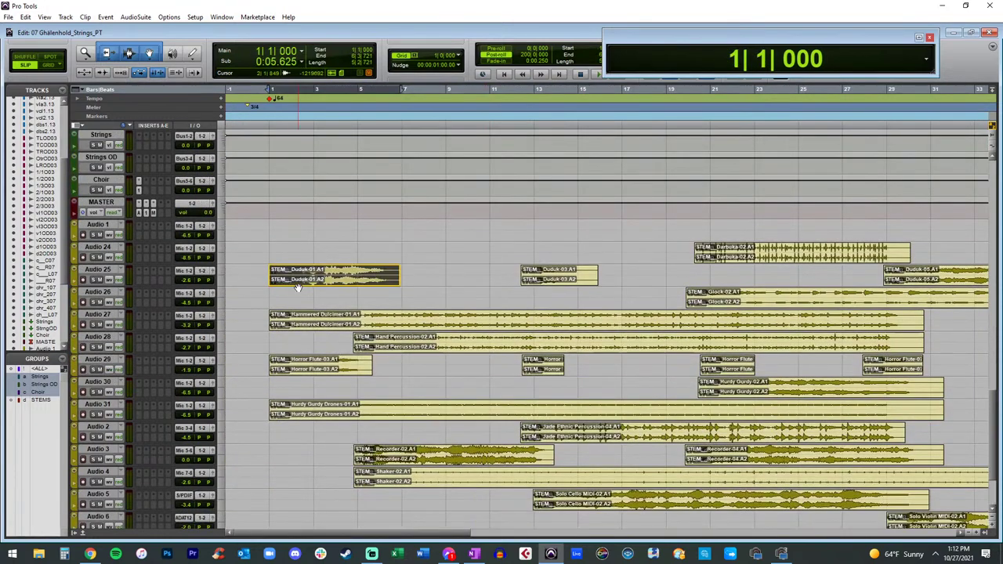
pyautogui.click(334, 259)
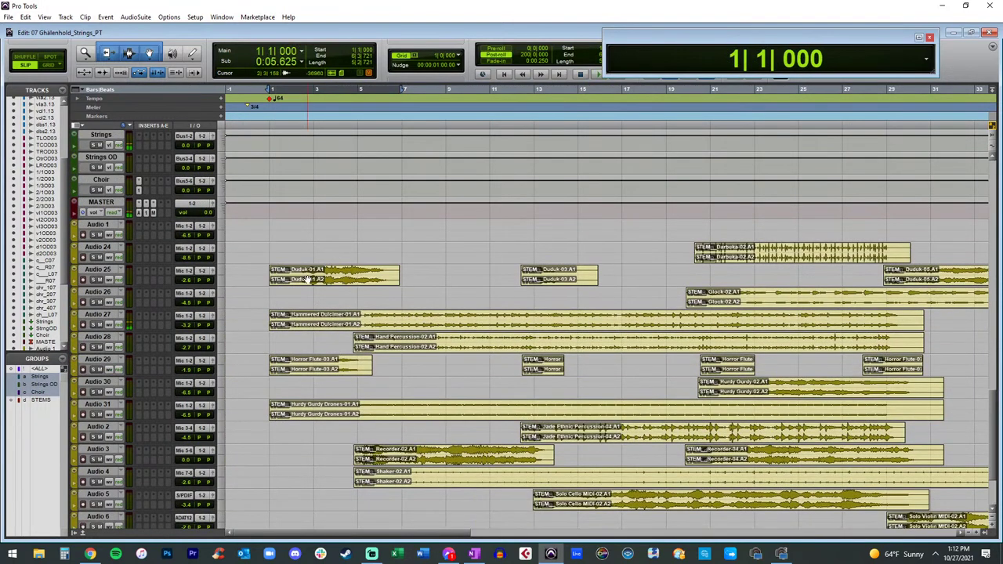
pyautogui.click(459, 324)
pyautogui.click(510, 319)
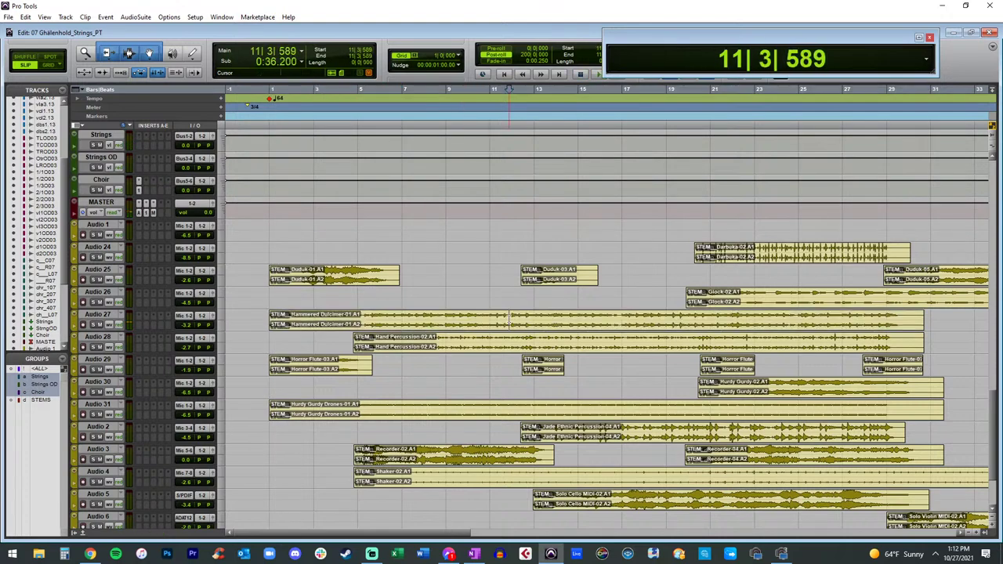
pyautogui.press('space')
pyautogui.hscroll(3, 511, 352)
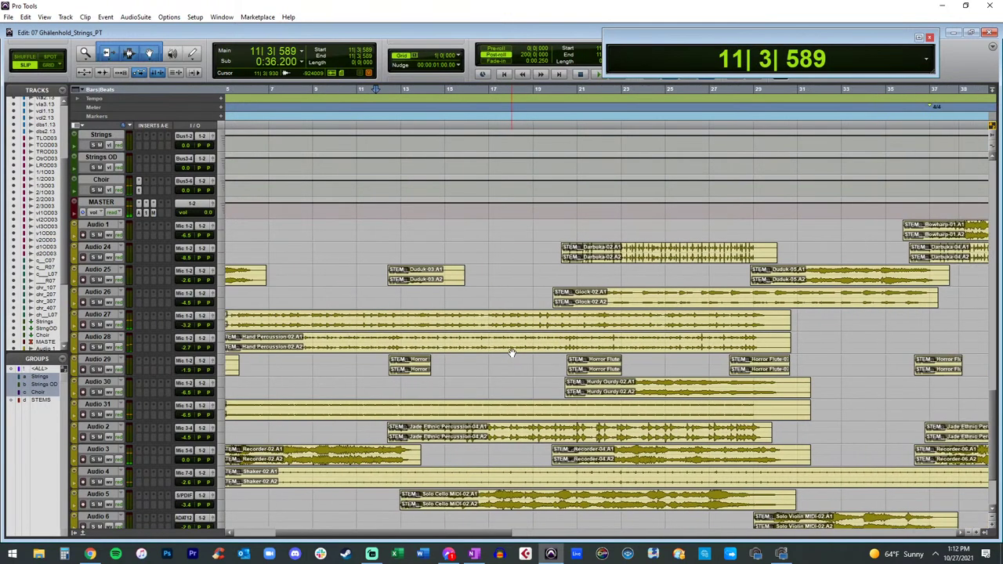
# Step: Listen to the mix from 20|2|478, stop playback and view the choir tracks
pyautogui.click(566, 318)
pyautogui.hscroll(3, 712, 343)
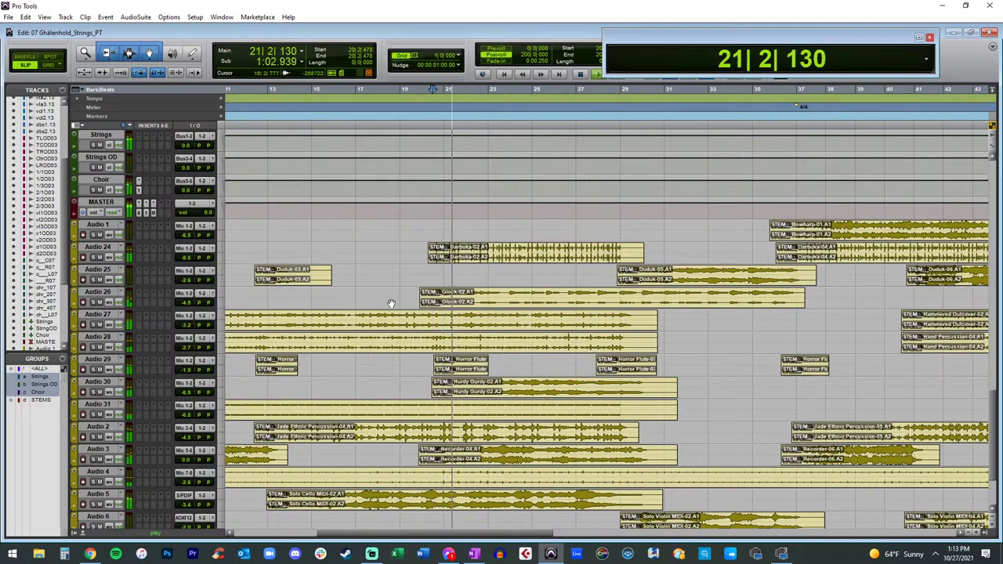
pyautogui.scroll(-3, 470, 329)
pyautogui.press('r')
pyautogui.press('r')
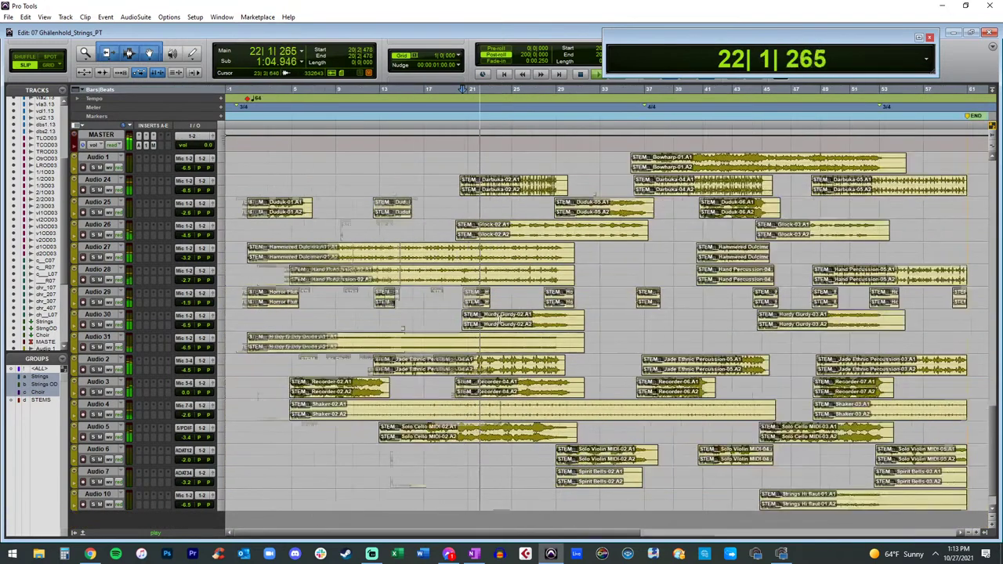
pyautogui.press('space')
pyautogui.scroll(10, 355, 261)
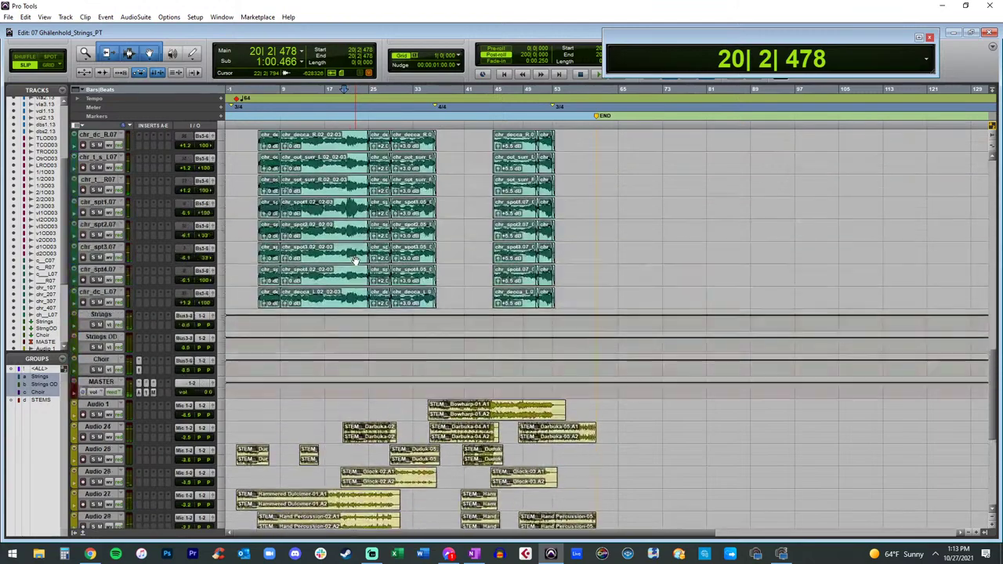
# Step: Look over the strings, strings overdub and choir tracks and place the playback cursor at 9|3|137
pyautogui.scroll(5, 355, 261)
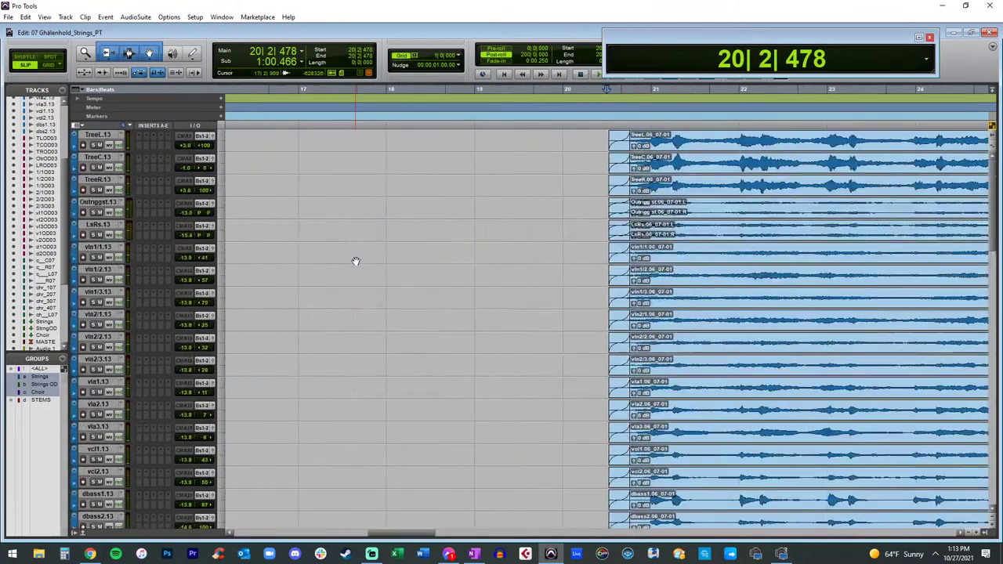
pyautogui.scroll(-3, 355, 261)
pyautogui.scroll(-10, 355, 261)
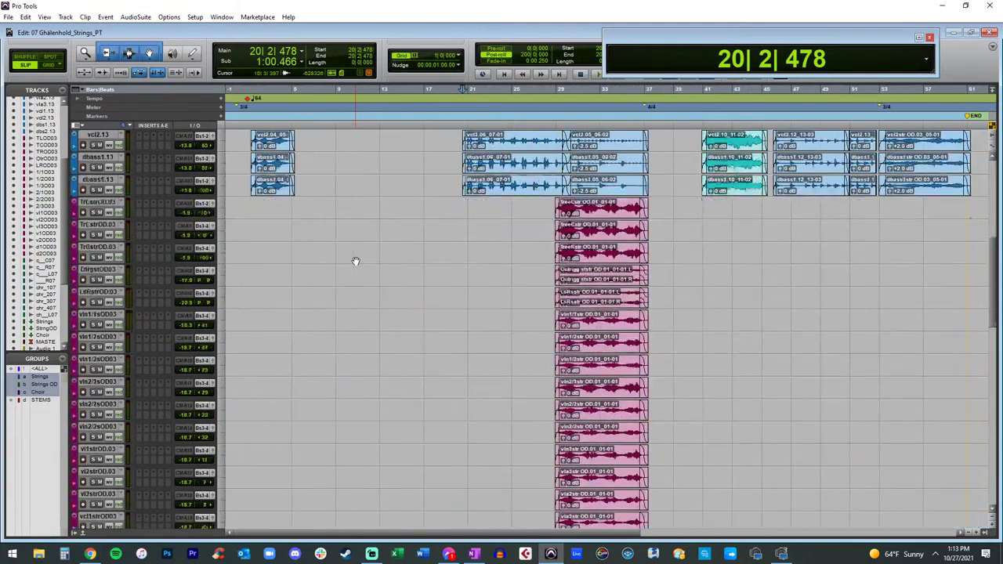
pyautogui.scroll(10, 355, 261)
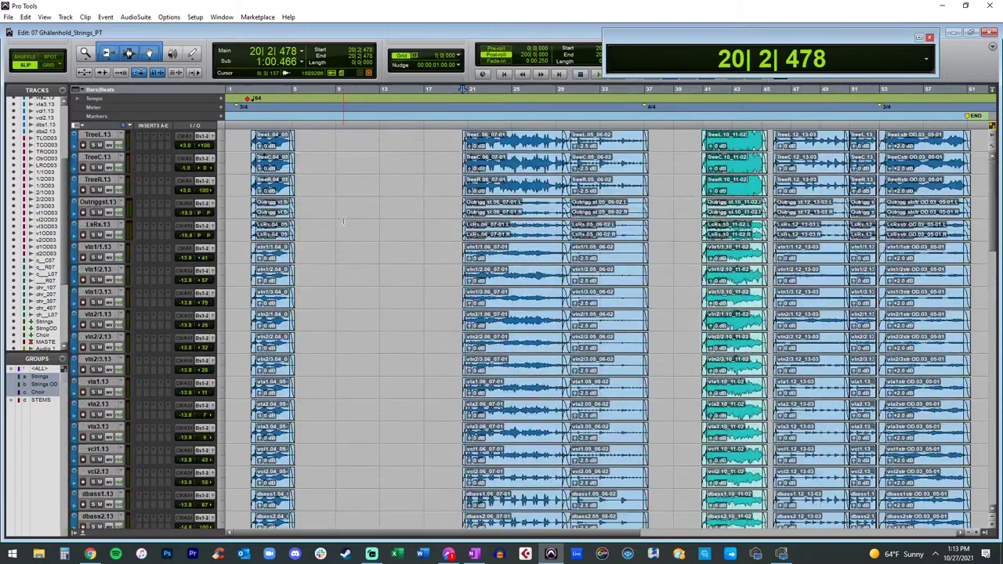
pyautogui.click(342, 88)
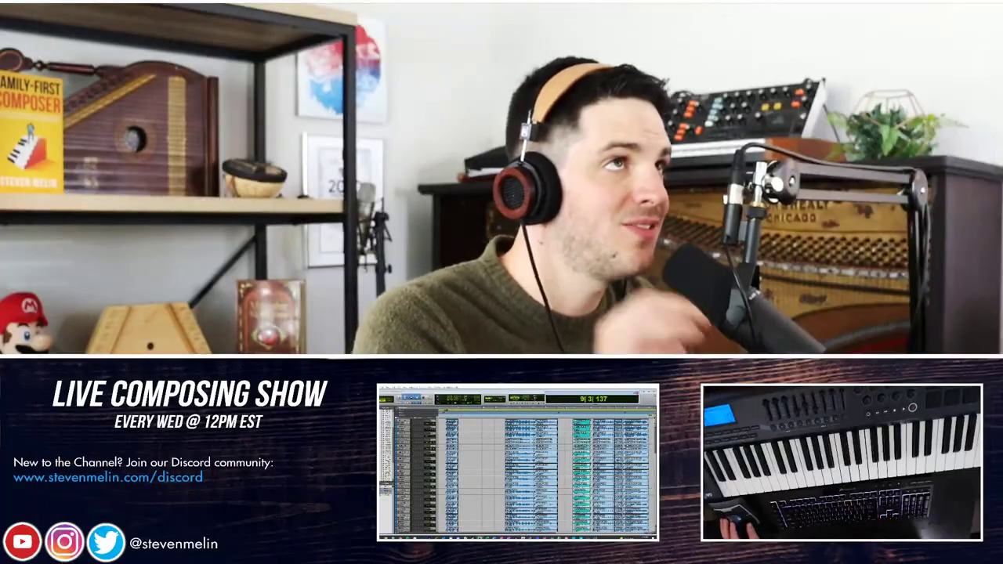
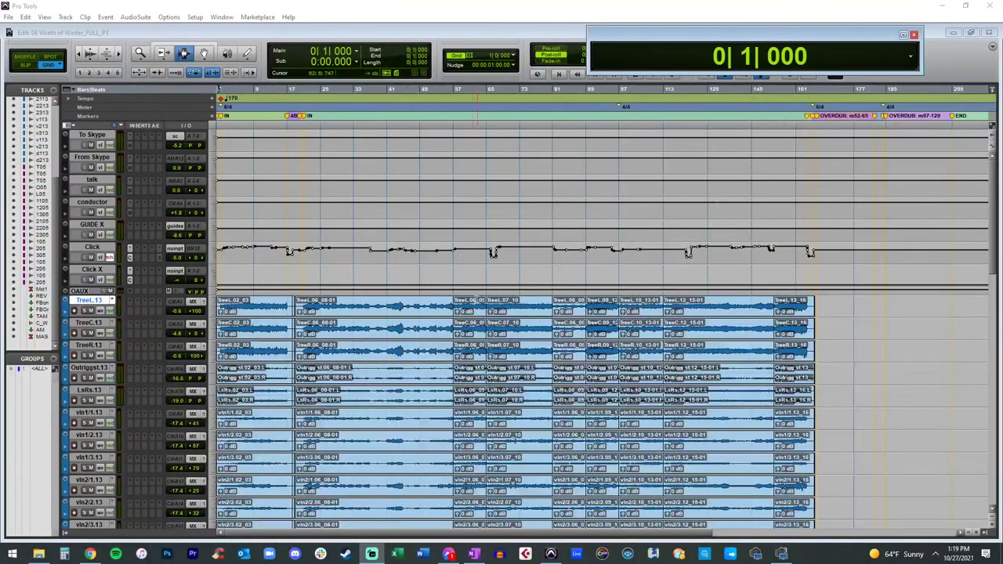
# Step: In the 04 Wrath of Winter_FULL_PT session, delete the utility tracks from To Skype through DAUX
pyautogui.click(481, 89)
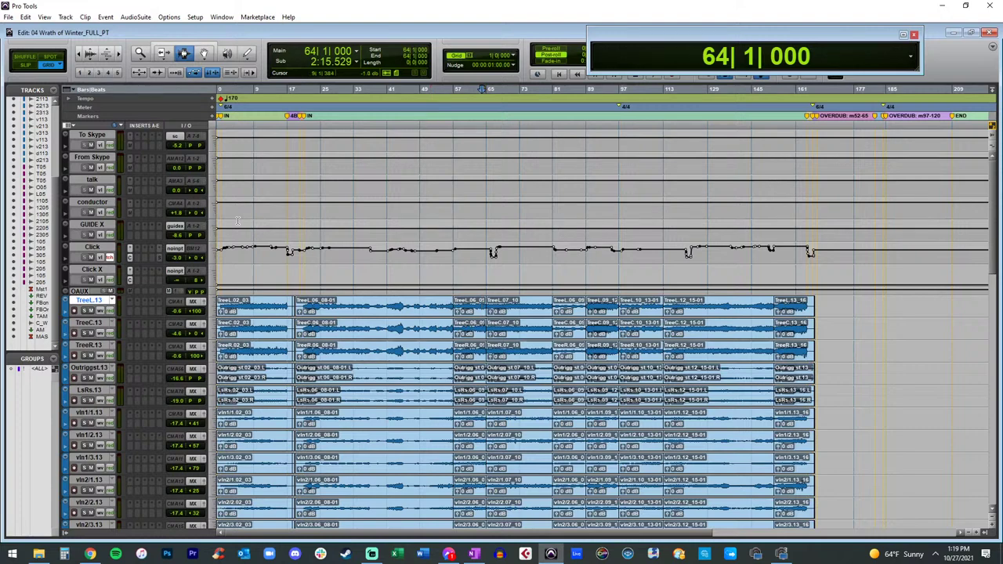
pyautogui.click(90, 135)
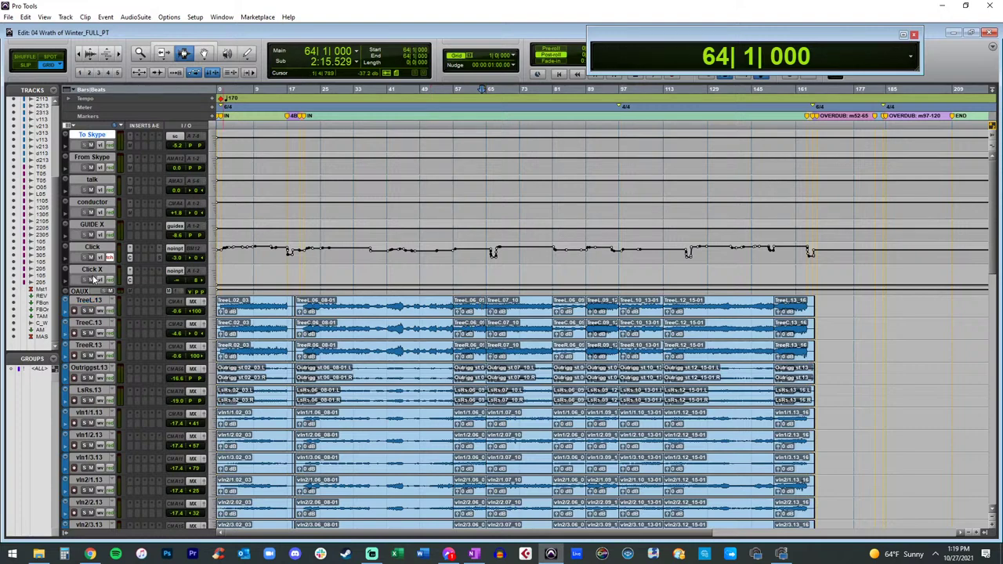
pyautogui.rightClick(83, 291)
pyautogui.click(117, 373)
# Step: Delete the tracks from Master 1 through AM below the string overdubs, keeping the MASTER track
pyautogui.scroll(-15, 113, 189)
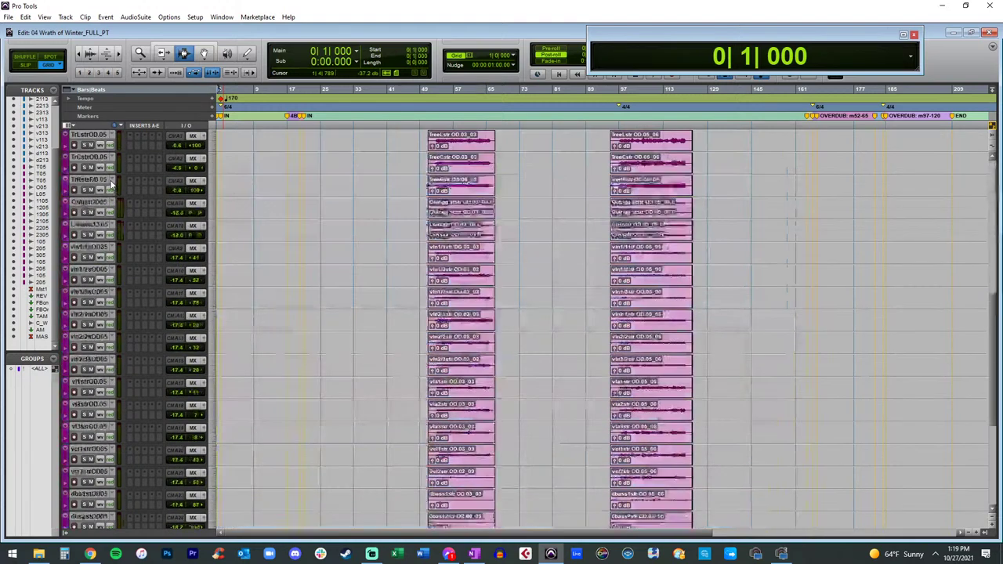
pyautogui.click(92, 303)
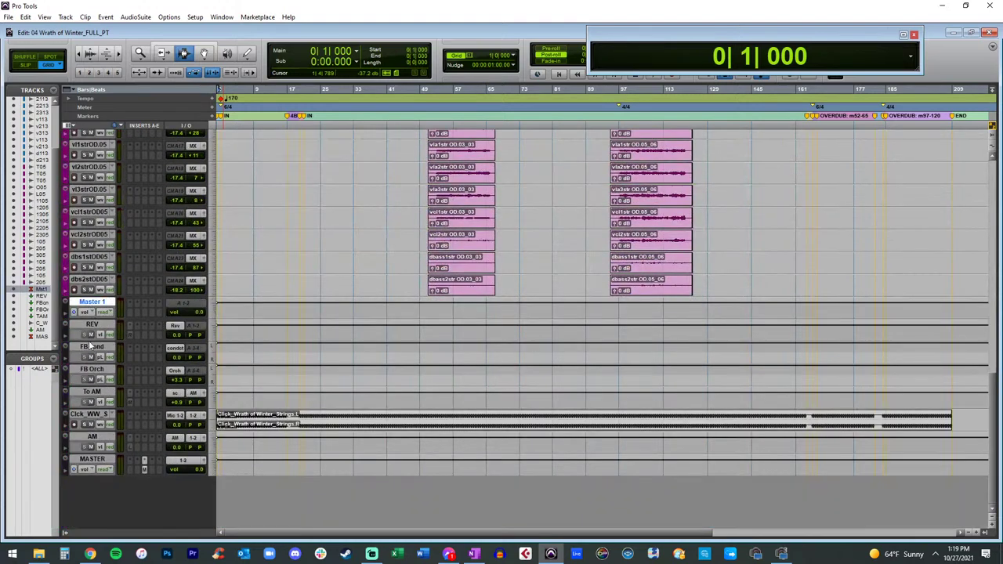
pyautogui.keyDown('shift'); pyautogui.click(91, 437); pyautogui.keyUp('shift')
pyautogui.rightClick(100, 441)
pyautogui.click(126, 502)
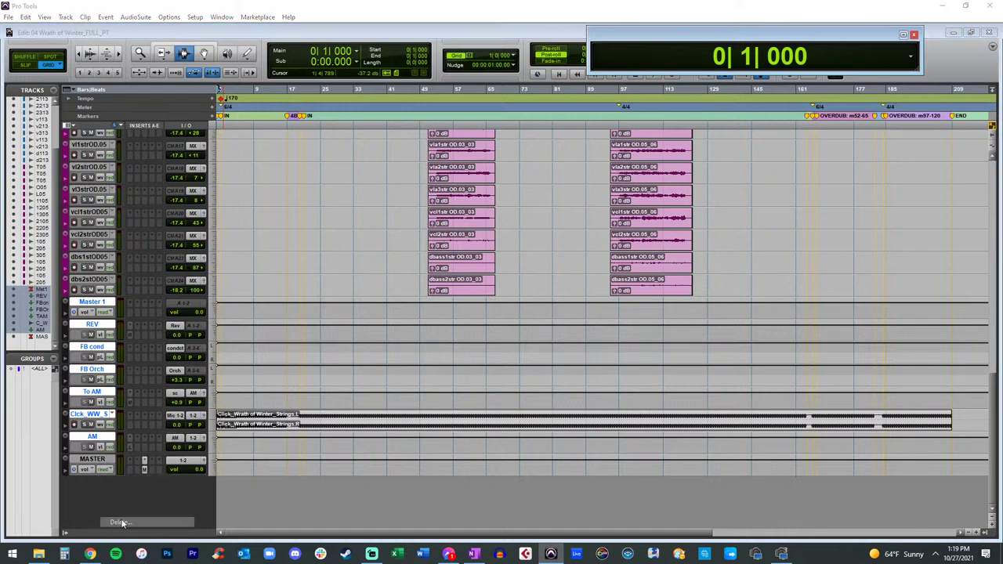
pyautogui.press('Return')
pyautogui.click(92, 459)
pyautogui.scroll(5, 128, 406)
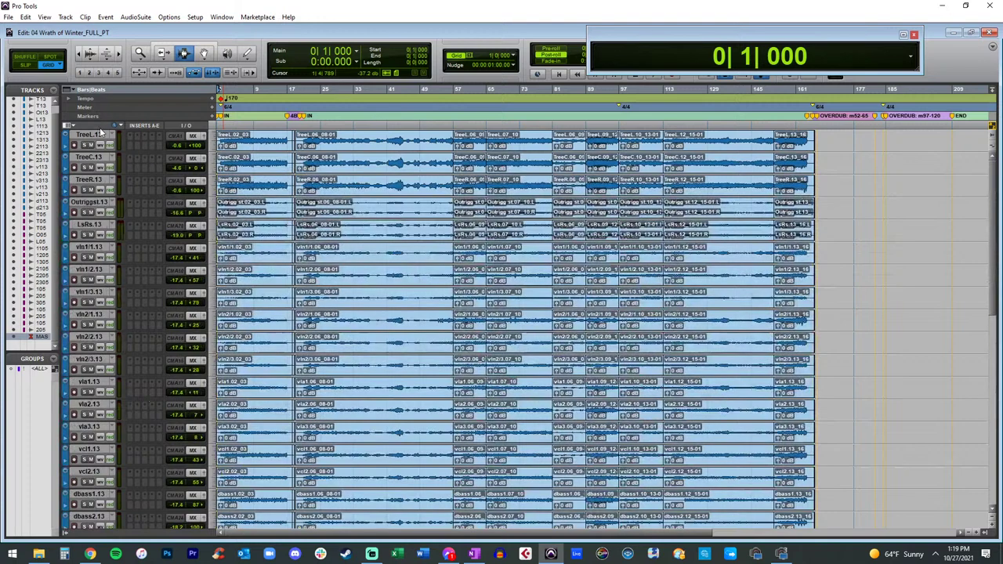
pyautogui.click(92, 137)
pyautogui.doubleClick(92, 138)
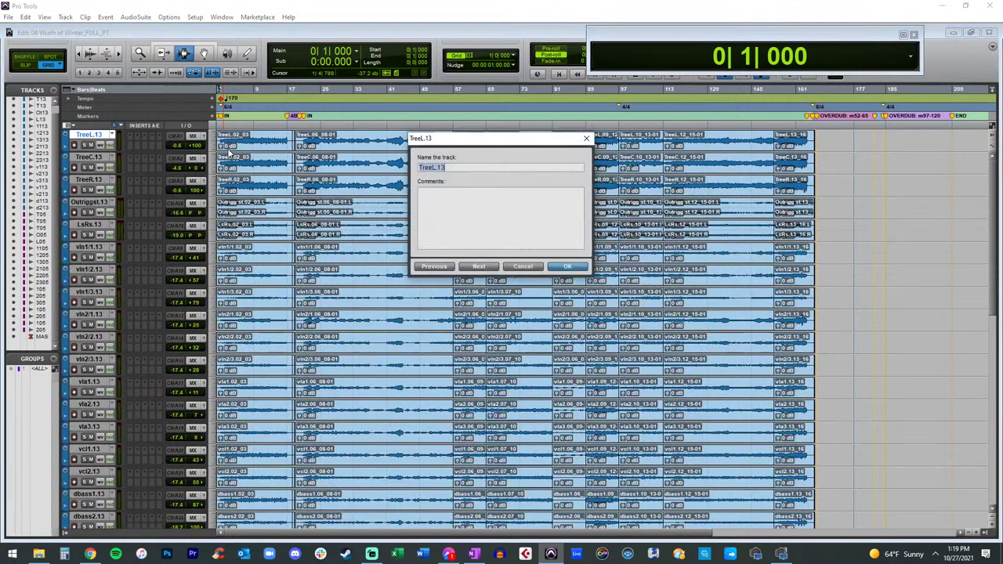
pyautogui.press('Escape')
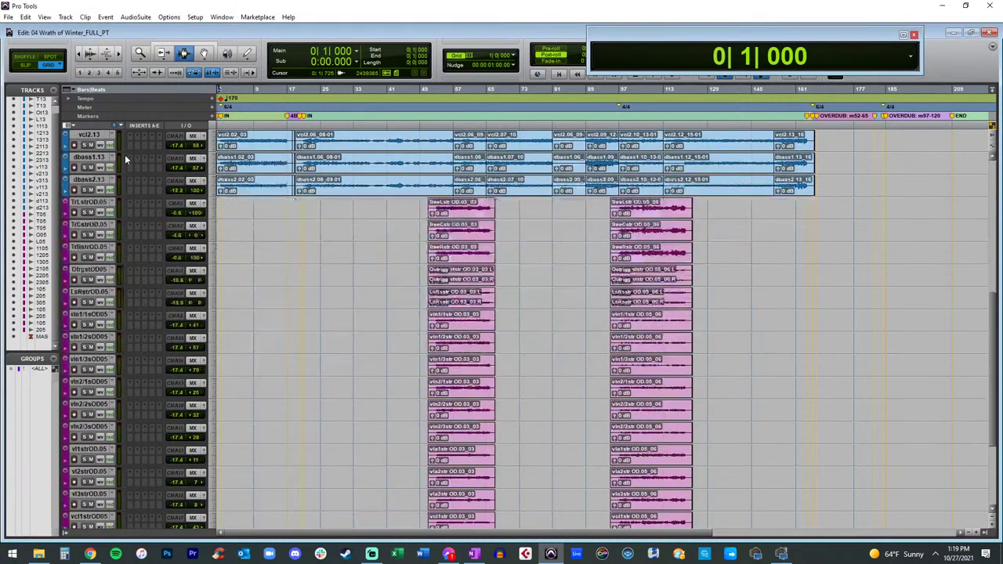
pyautogui.scroll(-3, 160, 294)
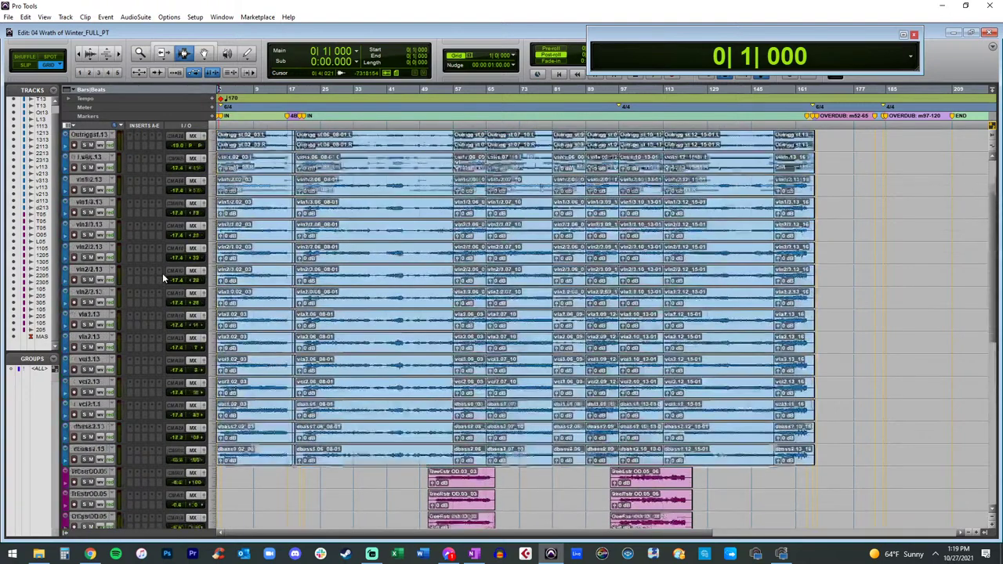
# Step: Create 3 new stereo Aux Input tracks
pyautogui.hotkey('ctrl', 'shift', 'n')
pyautogui.write('2')
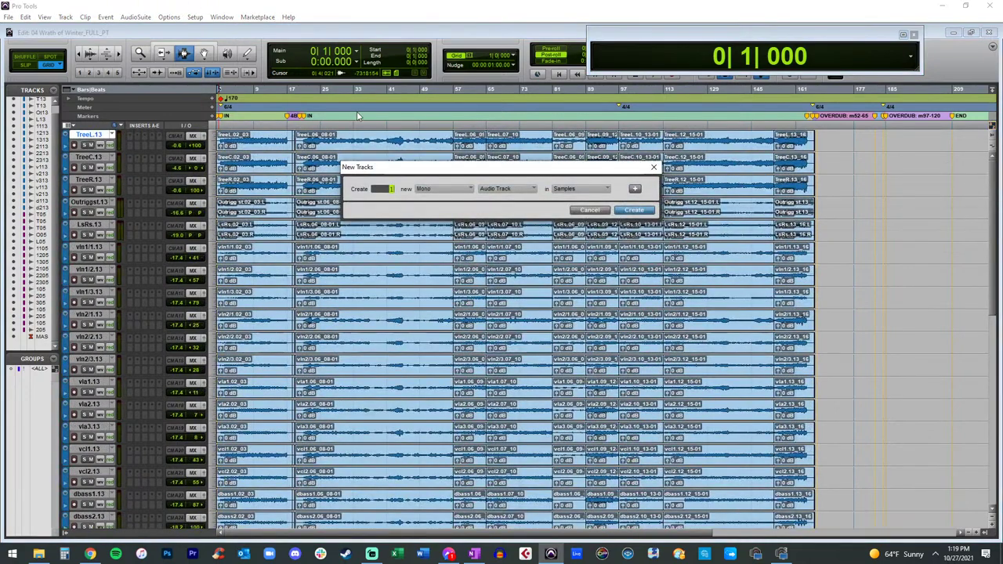
pyautogui.write('3')
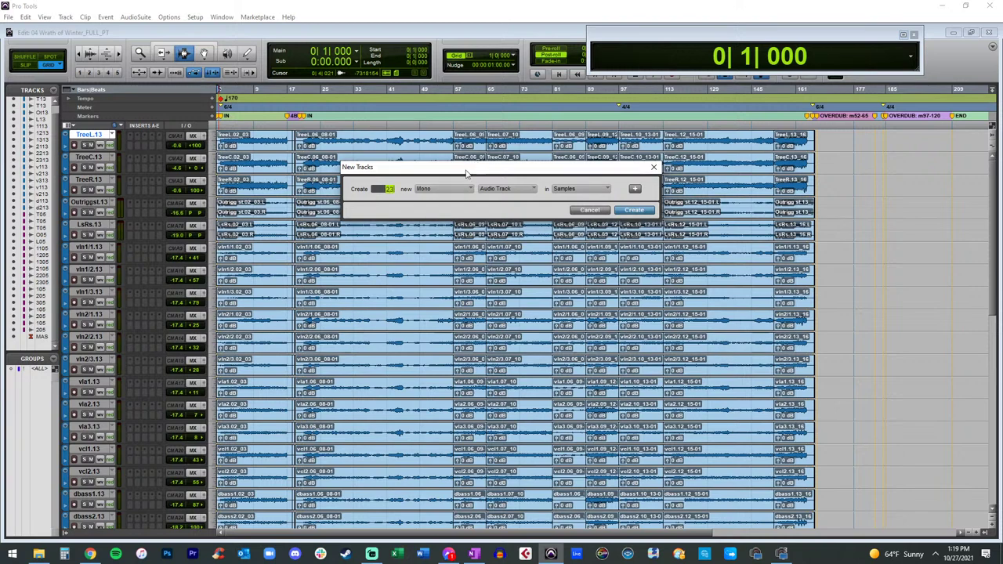
pyautogui.click(440, 196)
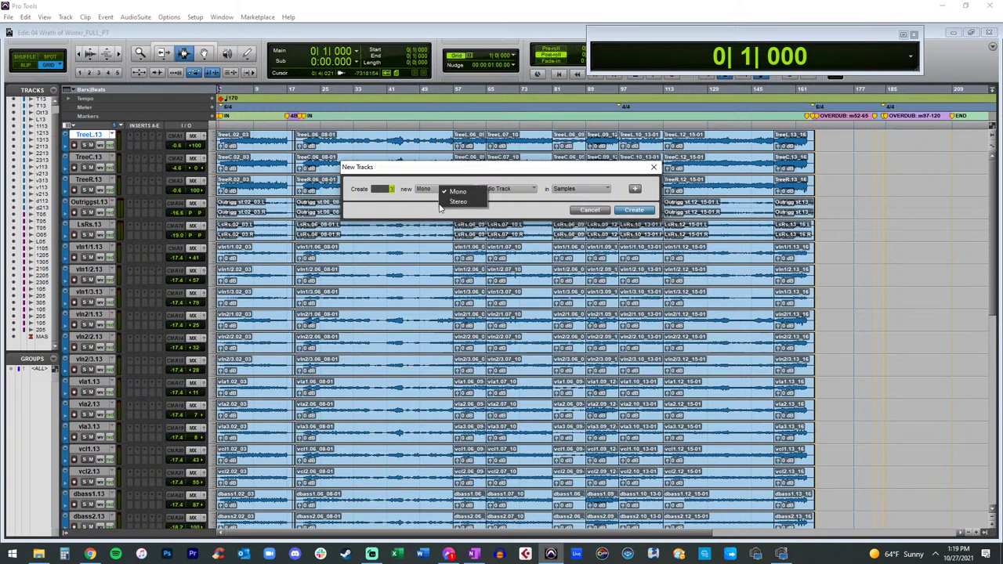
pyautogui.click(451, 202)
pyautogui.click(498, 190)
pyautogui.click(517, 202)
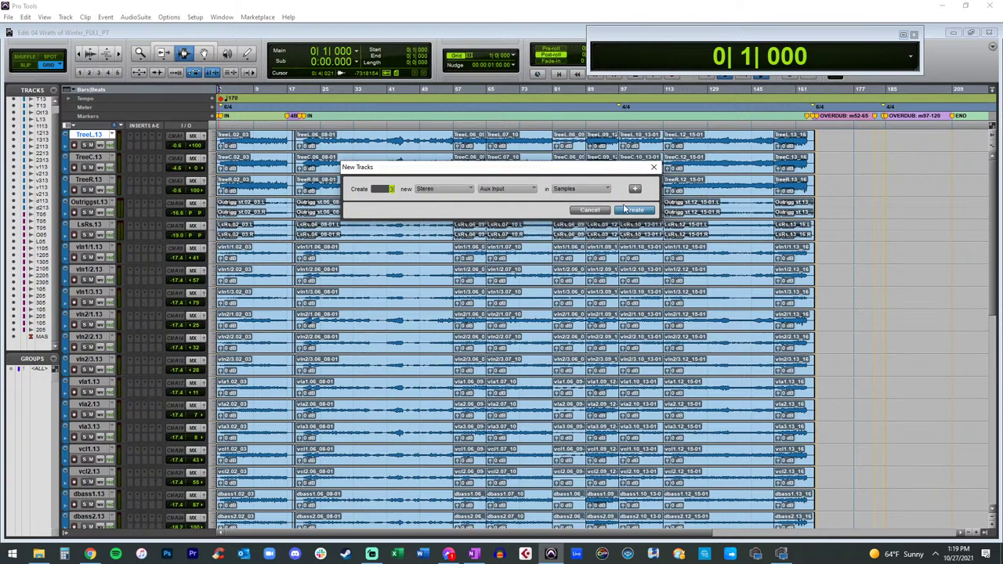
pyautogui.click(631, 210)
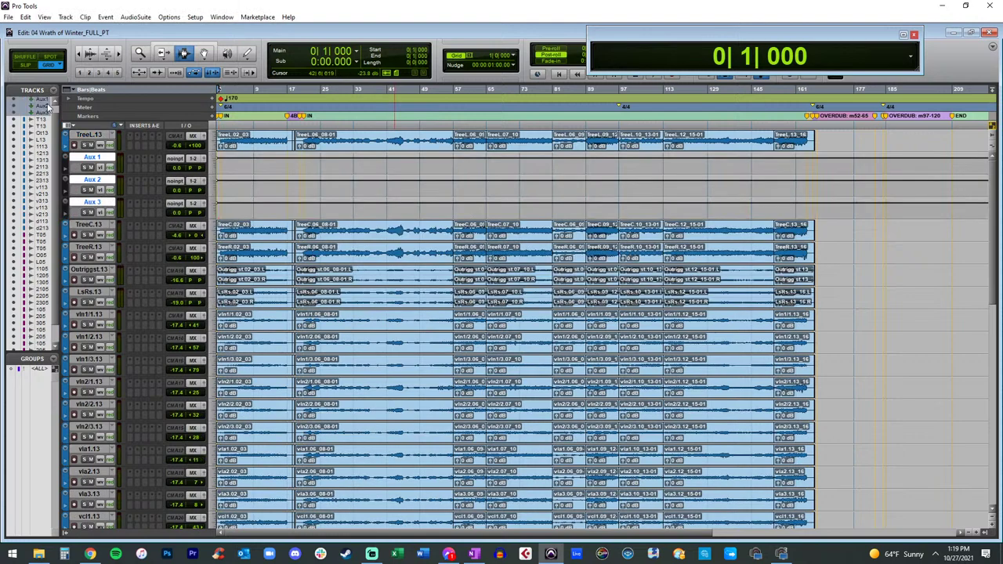
# Step: Move the three aux tracks directly above the MASTER track and rename them Strings, Strings OD and Choir
pyautogui.scroll(-1, 45, 145)
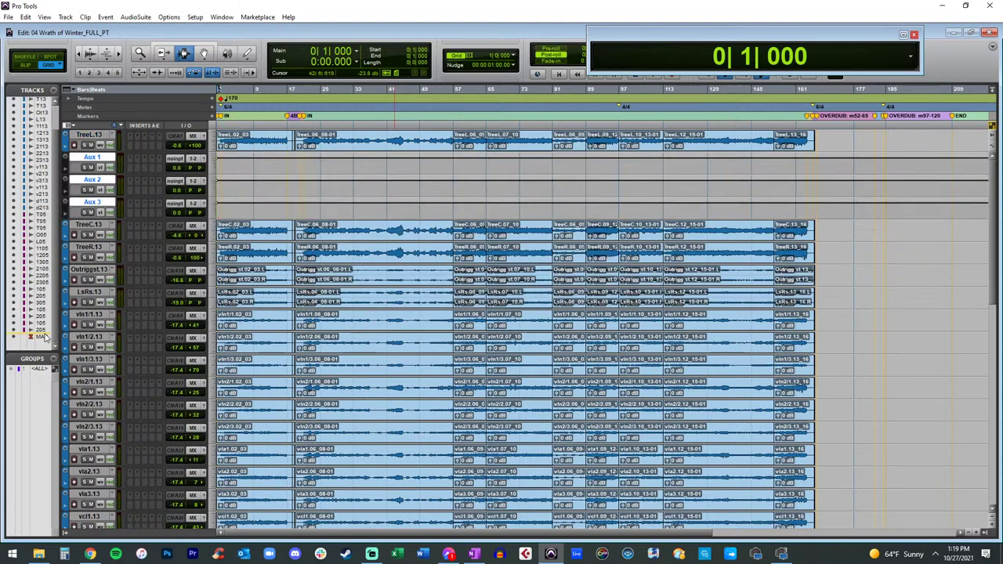
pyautogui.moveTo(45, 337); pyautogui.dragTo(47, 336)
pyautogui.scroll(-8, 131, 315)
pyautogui.doubleClick(91, 393)
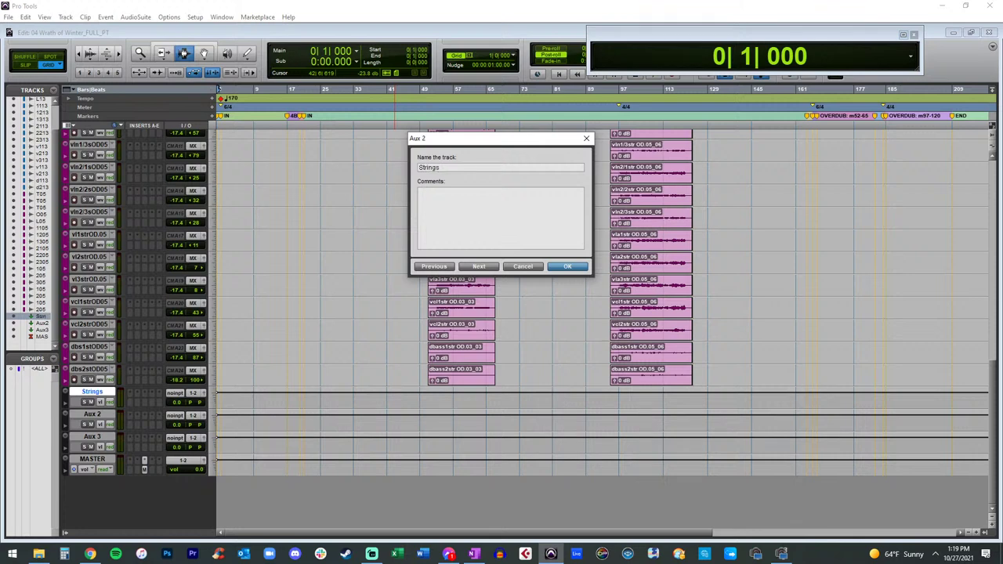
pyautogui.write('Choir')
pyautogui.press('Return')
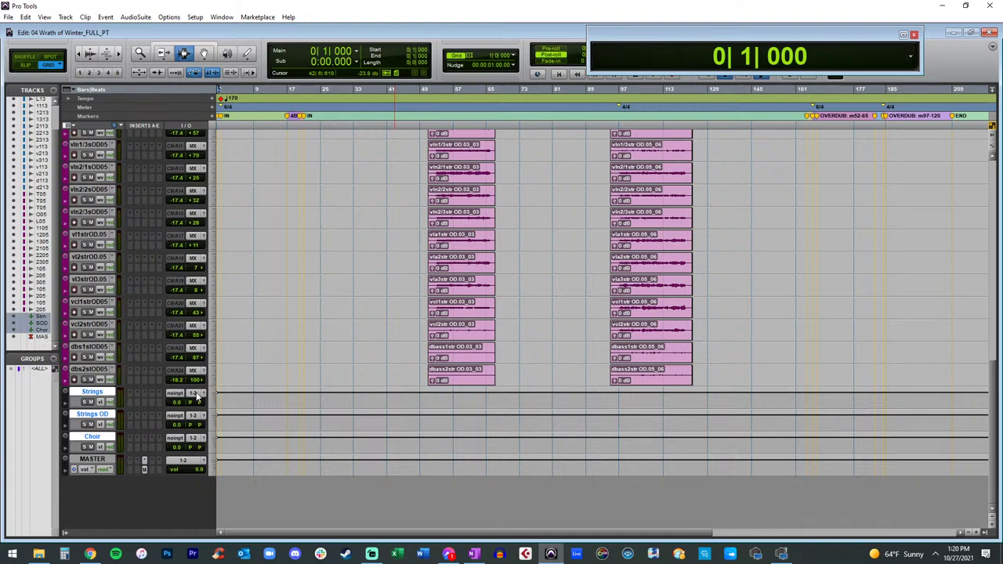
# Step: Assign cascading stereo bus inputs to the aux tracks: Strings to Bus 1-2, Strings OD to Bus 3-4 and Choir to Bus 5-6
pyautogui.click(196, 398)
pyautogui.moveTo(223, 420)
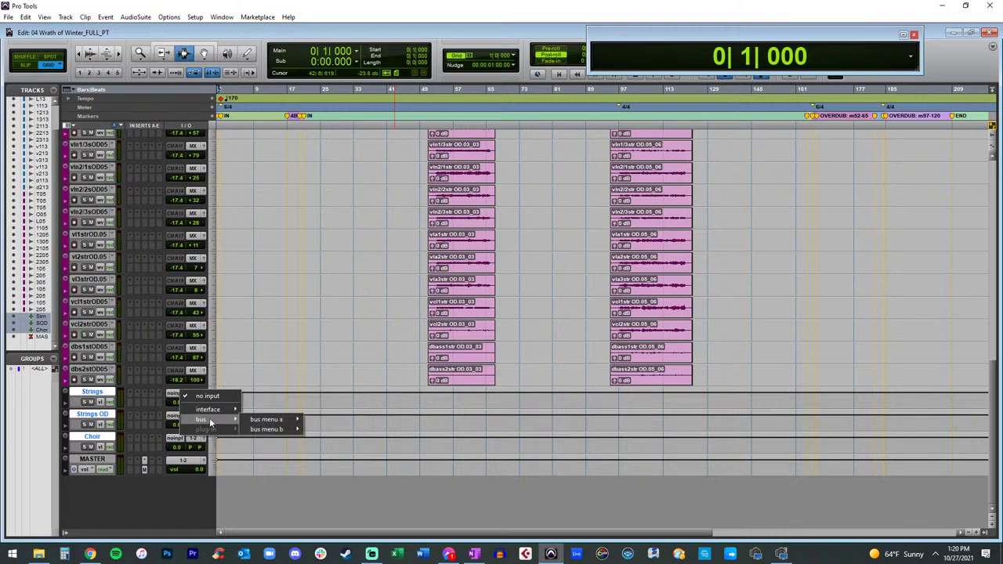
pyautogui.moveTo(265, 420)
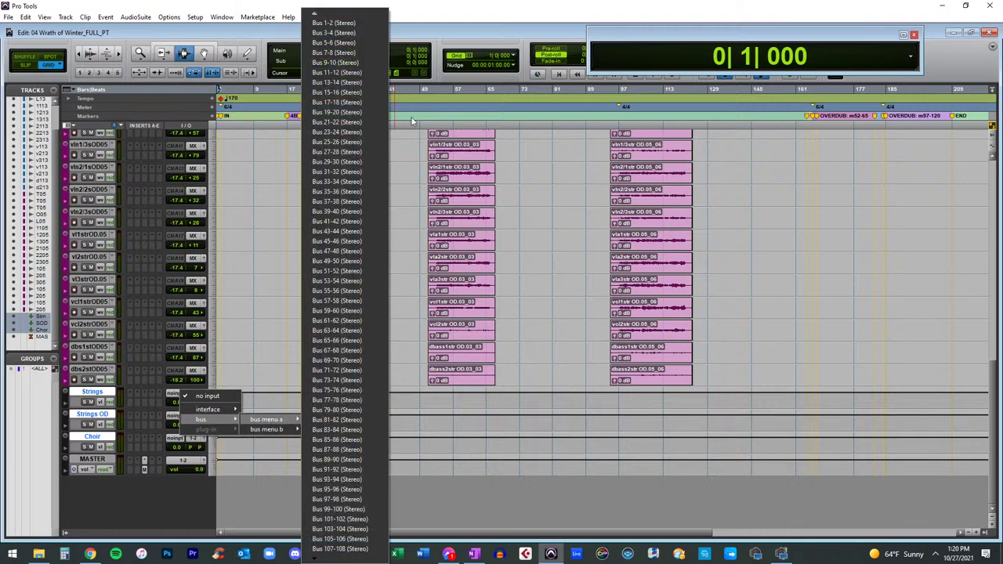
pyautogui.keyDown('ctrl'); pyautogui.keyDown('alt'); pyautogui.keyDown('shift'); pyautogui.click(352, 23); pyautogui.keyUp('shift'); pyautogui.keyUp('alt'); pyautogui.keyUp('ctrl')
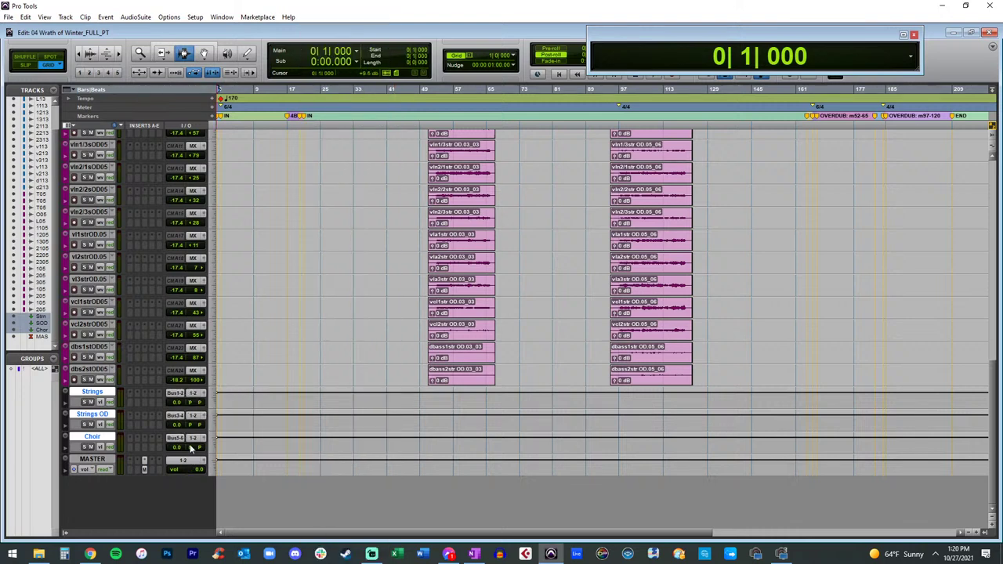
# Step: Route the outputs of the main string tracks, TreeL.13 through dbass2.13, to Bus 1-2 (Stereo)
pyautogui.click(108, 393)
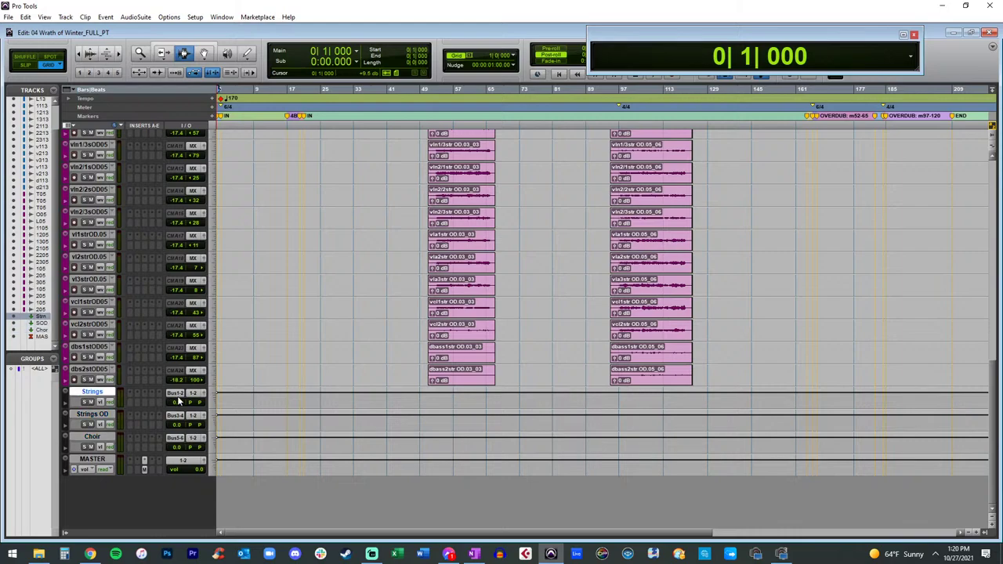
pyautogui.scroll(10, 60, 345)
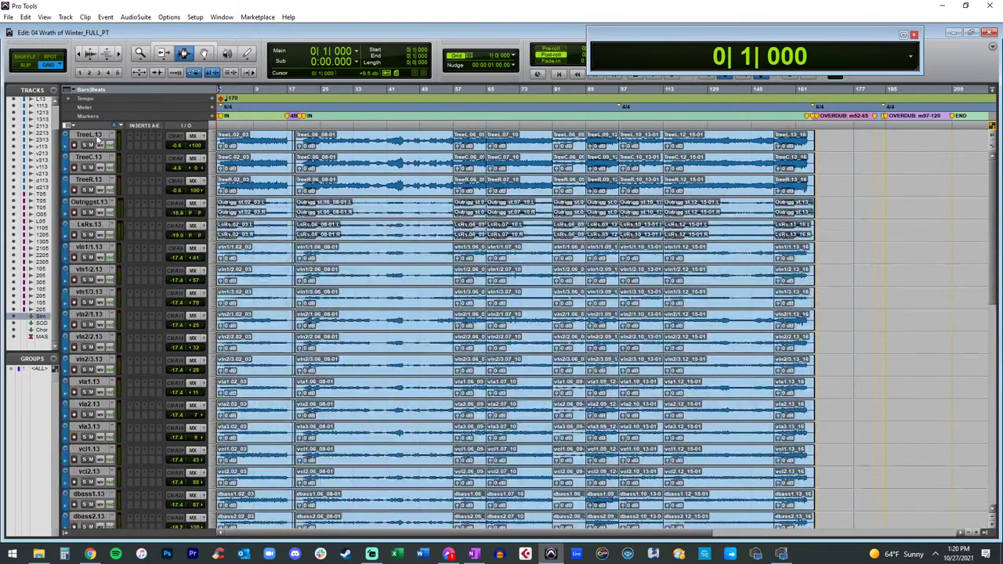
pyautogui.scroll(-4, 93, 167)
pyautogui.keyDown('shift'); pyautogui.click(91, 201); pyautogui.keyUp('shift')
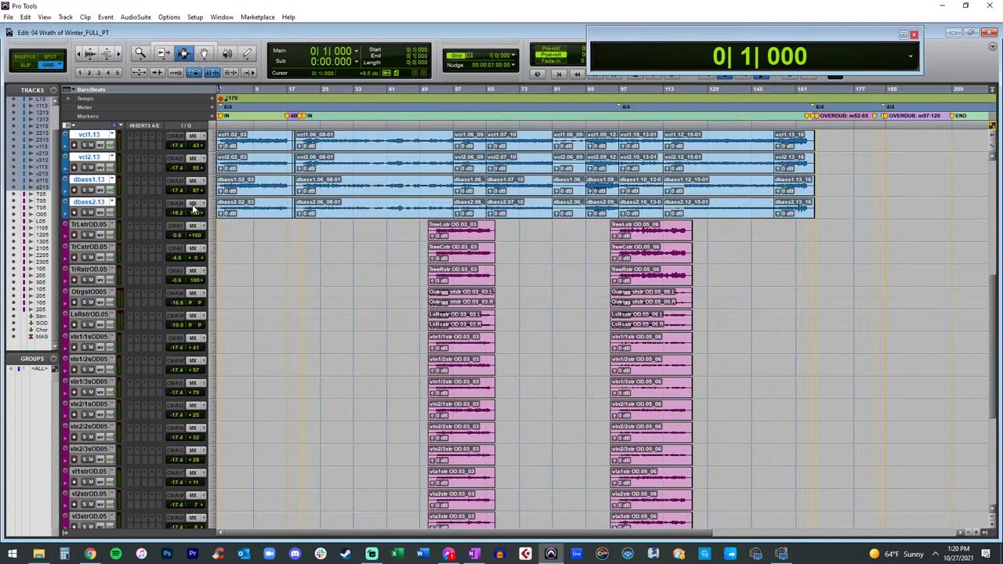
pyautogui.click(194, 208)
pyautogui.moveTo(224, 230)
pyautogui.moveTo(288, 229)
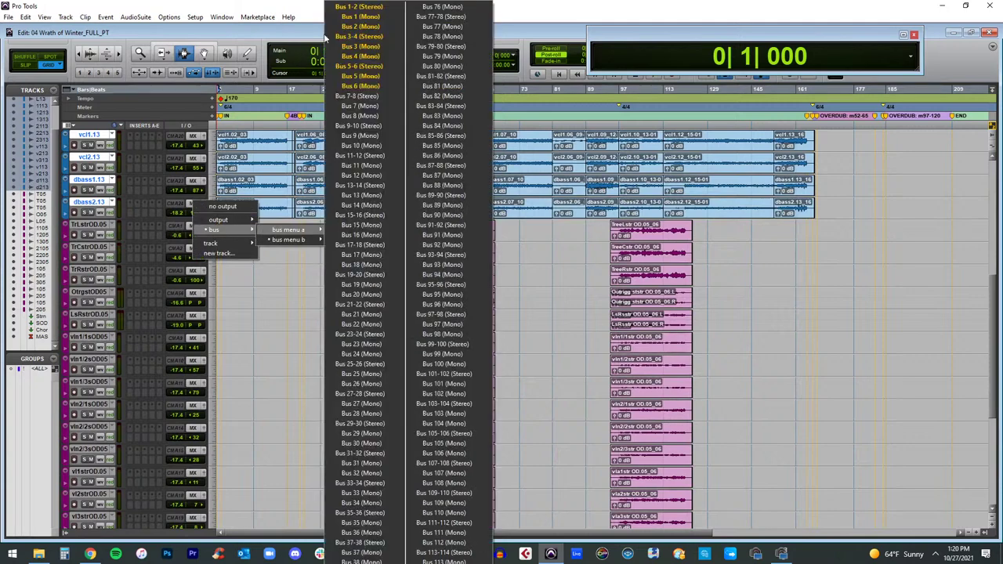
pyautogui.click(359, 7)
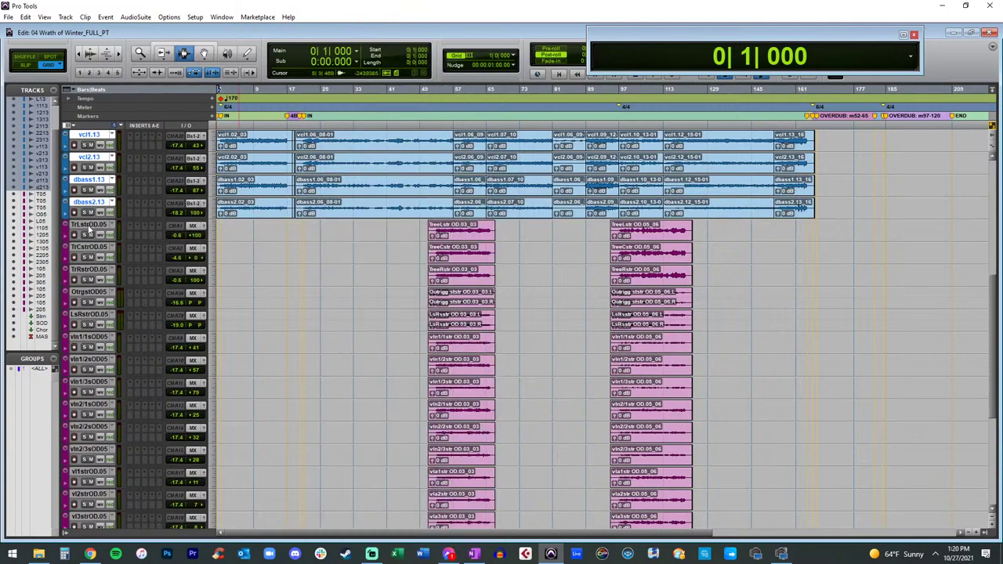
# Step: Route the outputs of all string overdub tracks, TrLstrOD.05 through dbs2stOD05, to Bus 3-4 (Stereo) and check the routing
pyautogui.scroll(-6, 89, 235)
pyautogui.keyDown('shift'); pyautogui.click(79, 371); pyautogui.keyUp('shift')
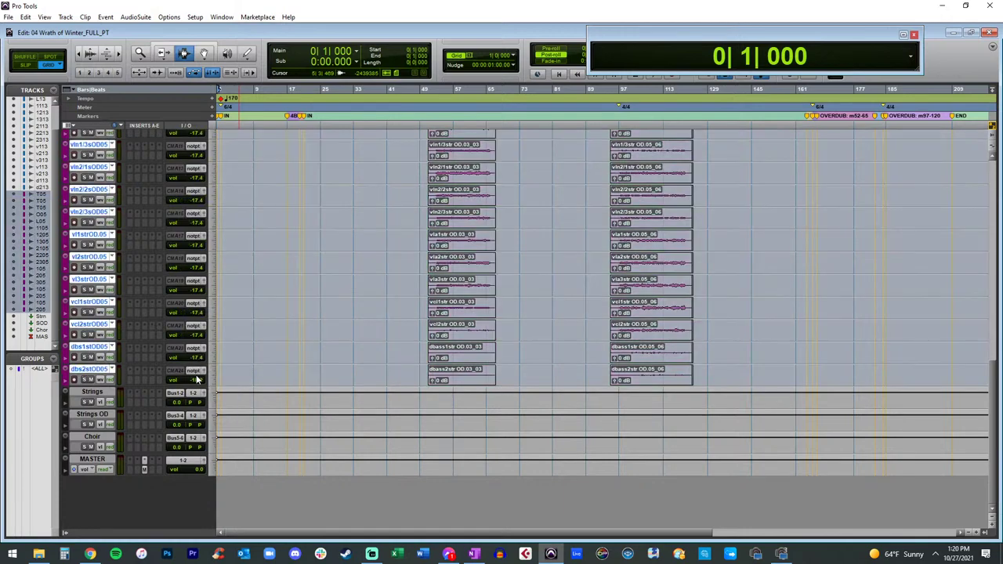
pyautogui.click(194, 375)
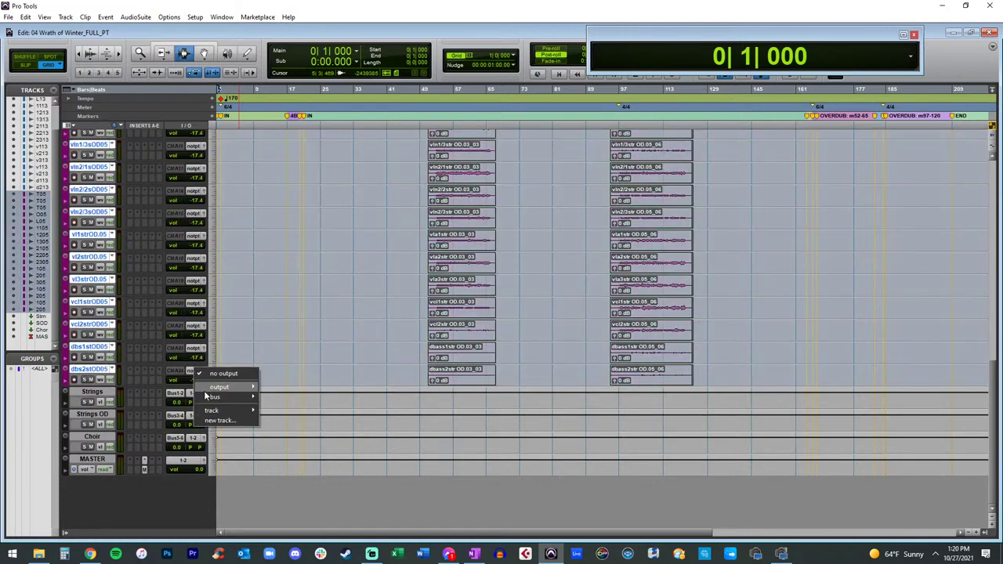
pyautogui.moveTo(213, 398)
pyautogui.moveTo(276, 400)
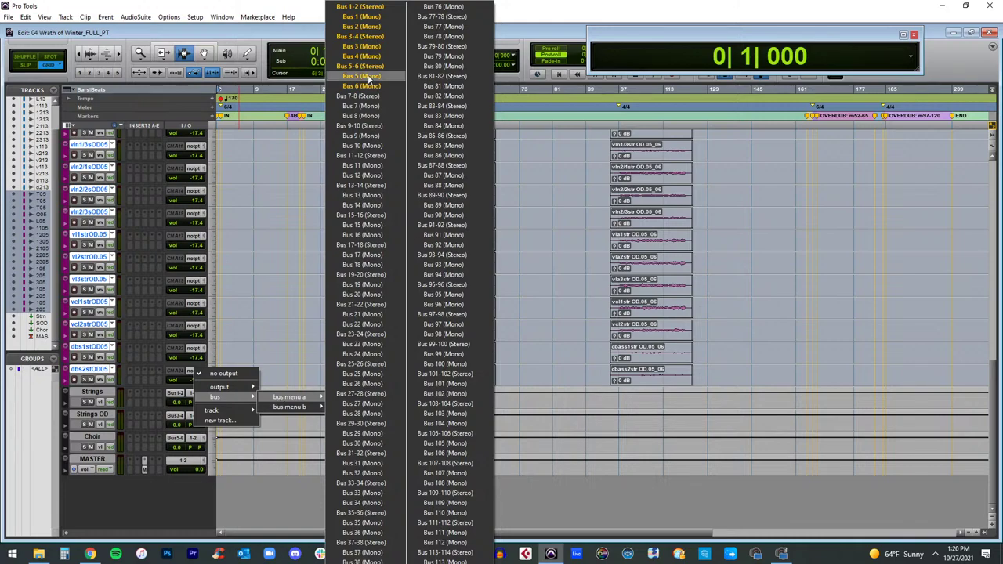
pyautogui.click(360, 36)
pyautogui.scroll(7, 154, 198)
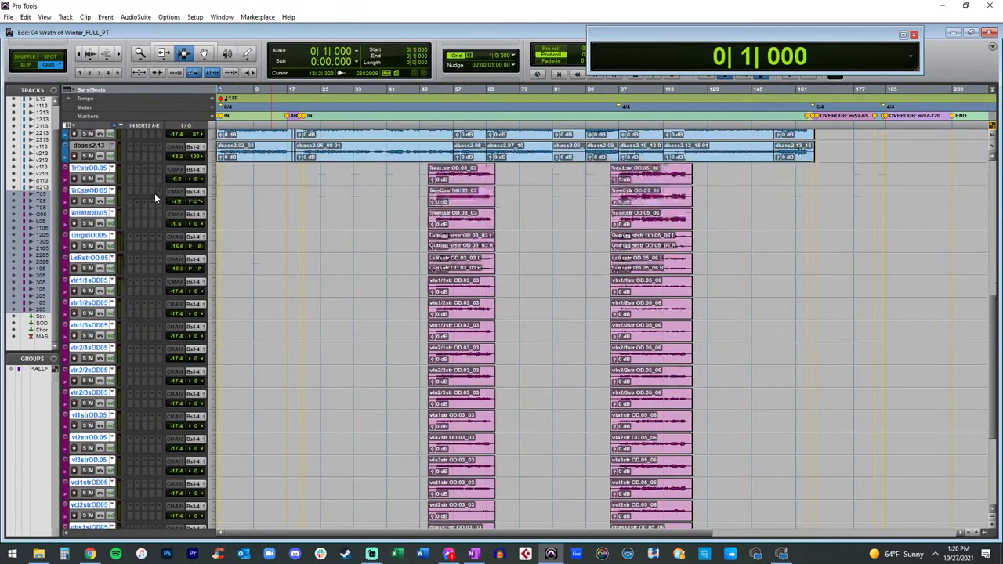
pyautogui.scroll(-5, 155, 197)
pyautogui.scroll(-5, 155, 193)
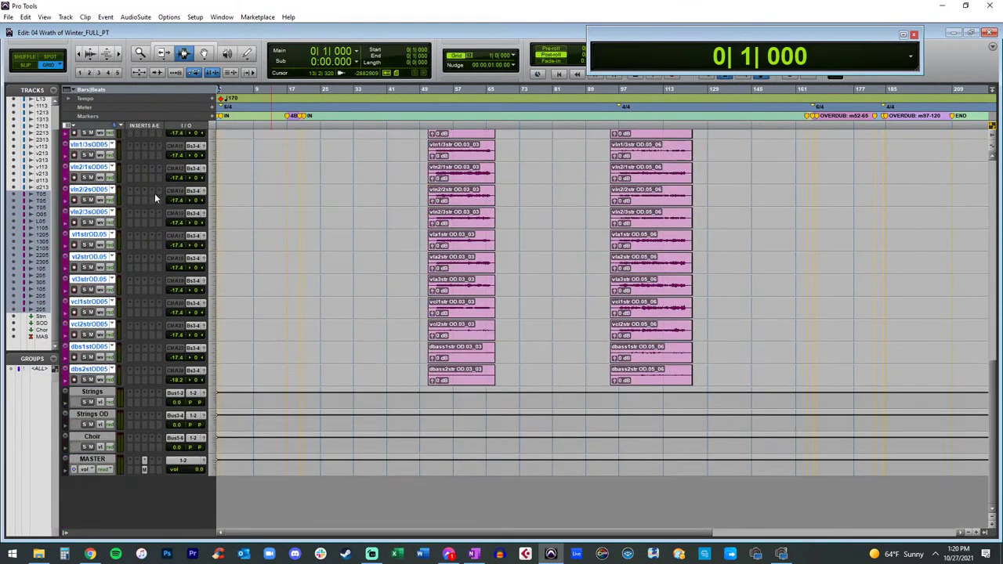
# Step: Group the main string tracks, TreeL.13 through dbass2.13, as an Edit and Mix group named Strings
pyautogui.scroll(10, 94, 376)
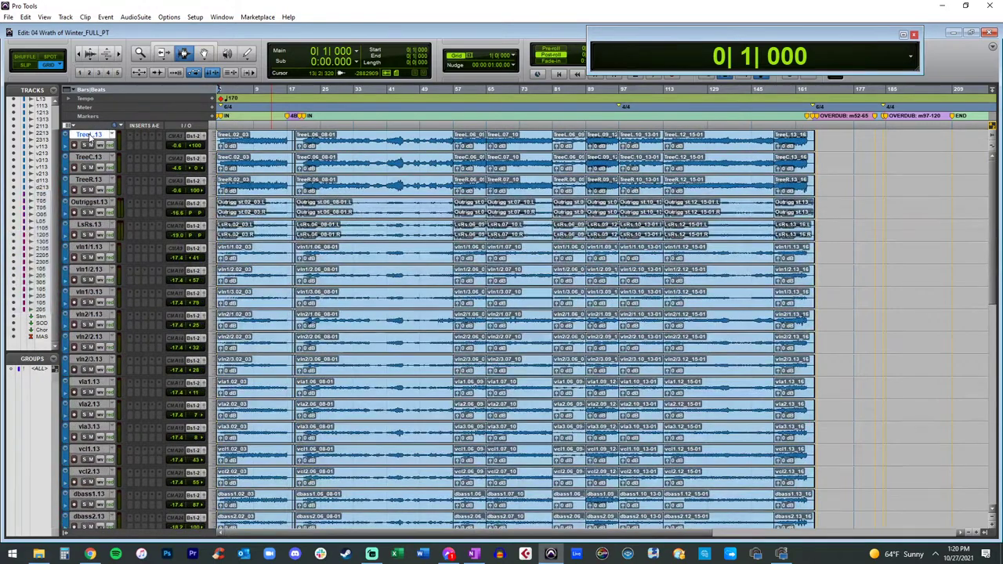
pyautogui.scroll(-12, 93, 142)
pyautogui.click(53, 361)
pyautogui.click(63, 364)
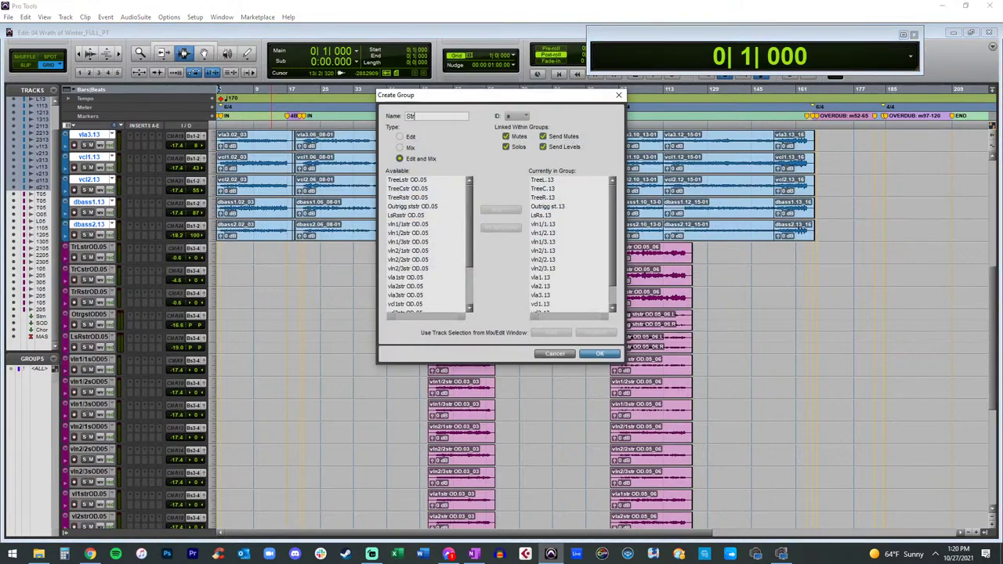
pyautogui.press('Return')
# Step: Group all string overdub tracks, TrLstrOD.05 through dbs2stOD05, as an Edit and Mix group named Strings OD
pyautogui.scroll(-9, 89, 249)
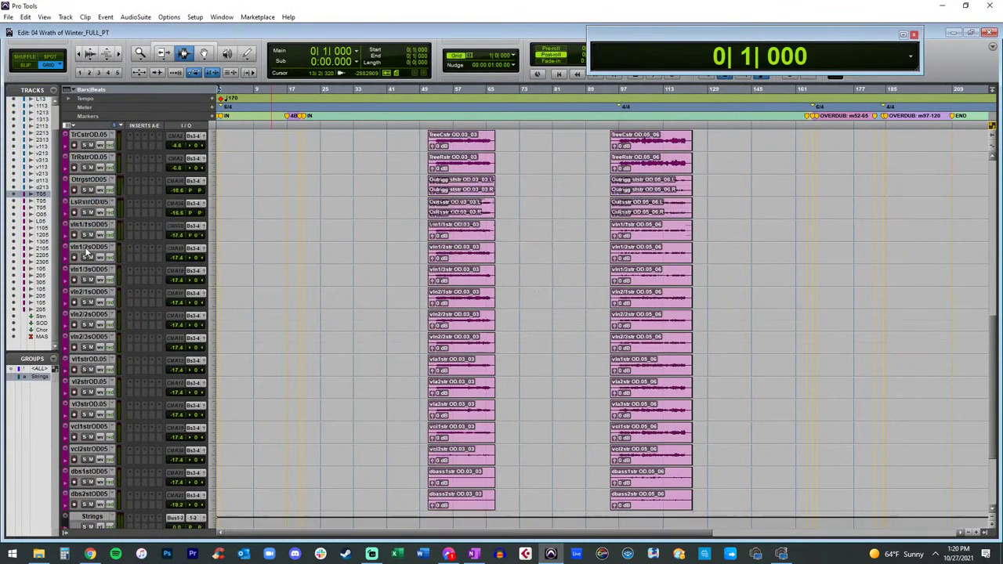
pyautogui.keyDown('shift'); pyautogui.click(90, 428); pyautogui.keyUp('shift')
pyautogui.click(53, 361)
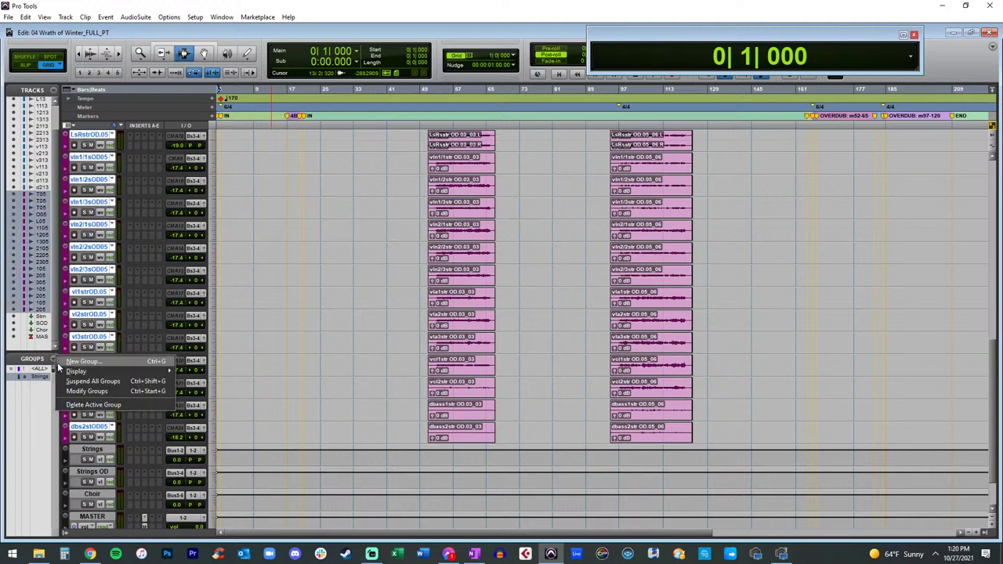
pyautogui.click(61, 368)
pyautogui.write('Strings OD')
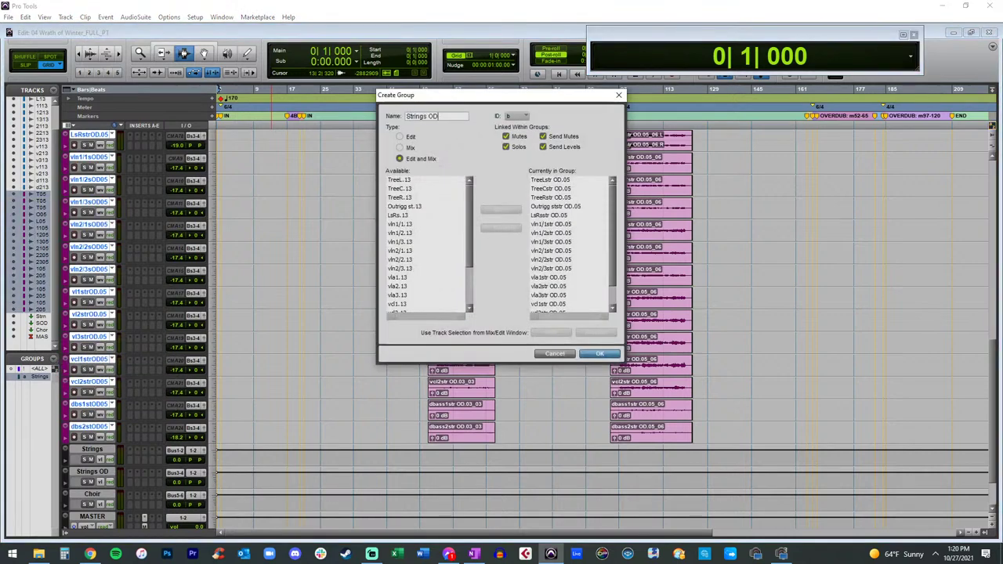
pyautogui.press('Return')
# Step: Insert the stereo 2C-Audio Aether reverb on the MASTER track with the Musical - Hall 2 space and the mix set to 25
pyautogui.scroll(10, 416, 290)
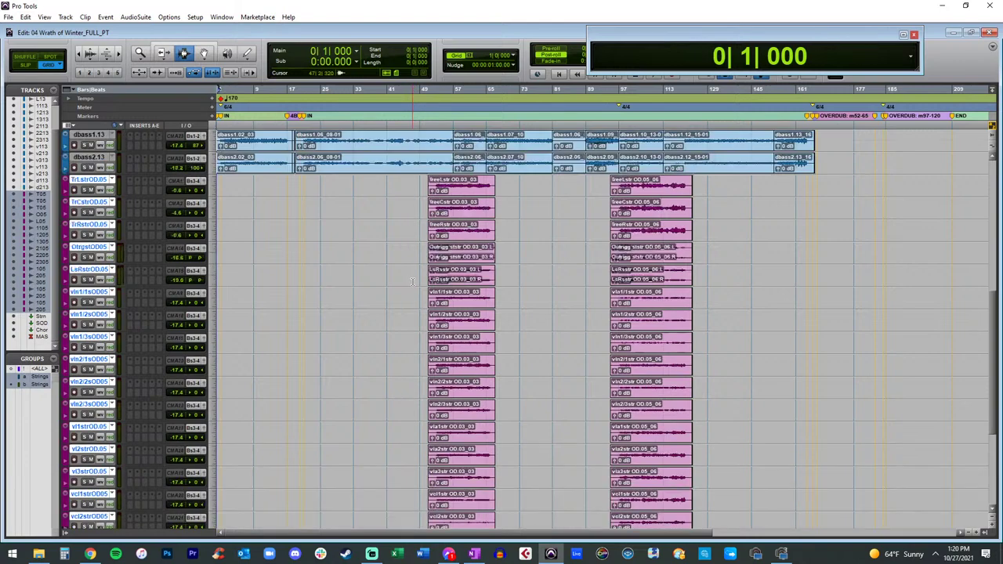
pyautogui.scroll(-20, 413, 282)
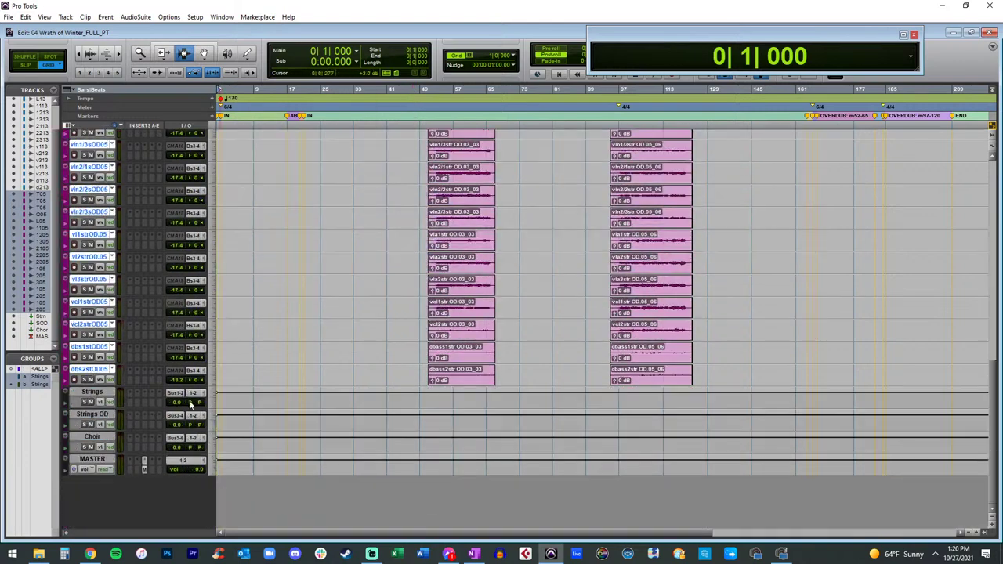
pyautogui.click(94, 459)
pyautogui.click(130, 460)
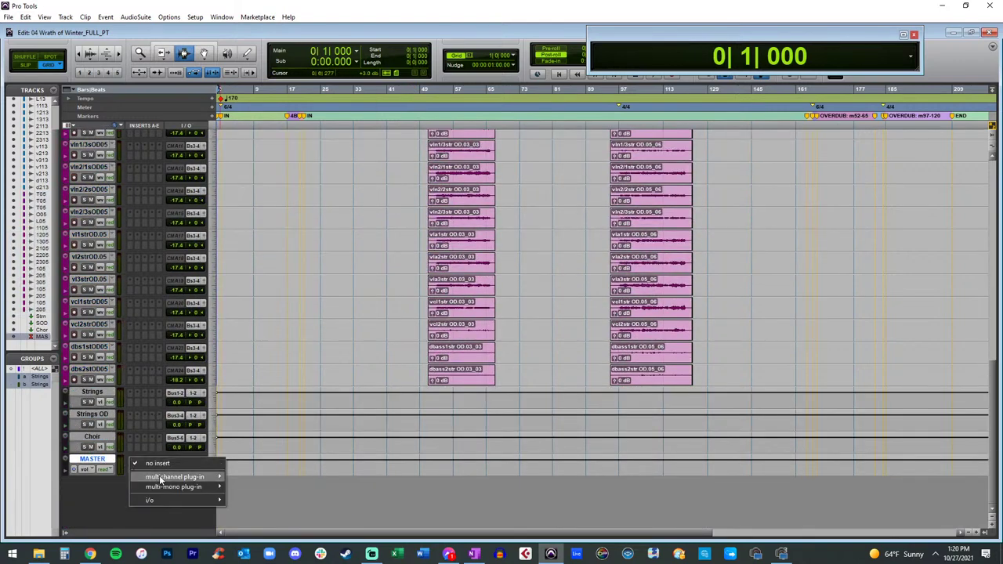
pyautogui.moveTo(174, 477)
pyautogui.moveTo(298, 365)
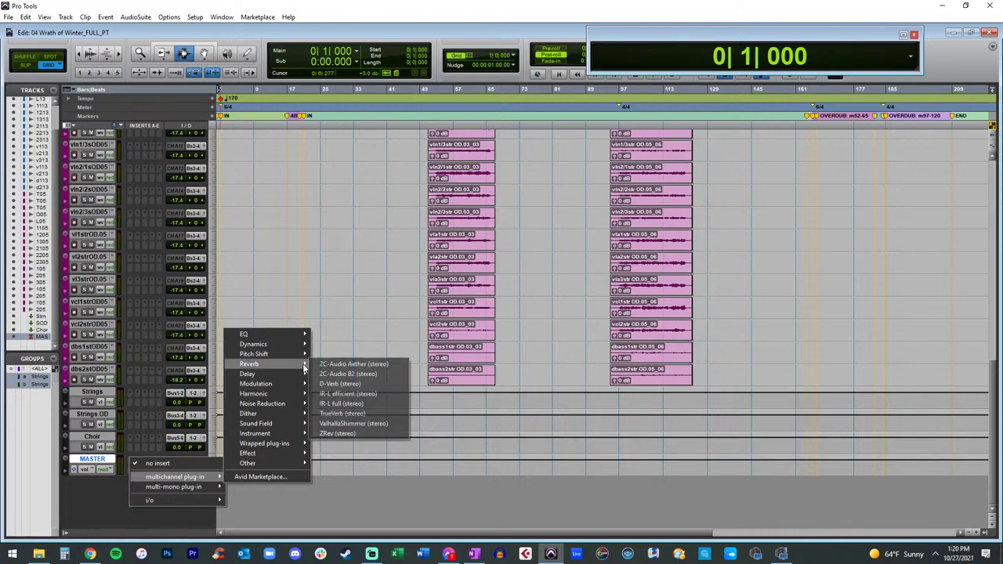
pyautogui.click(345, 364)
pyautogui.click(332, 123)
pyautogui.click(332, 123)
pyautogui.click(332, 124)
pyautogui.doubleClick(545, 242)
pyautogui.write('25')
pyautogui.press('Return')
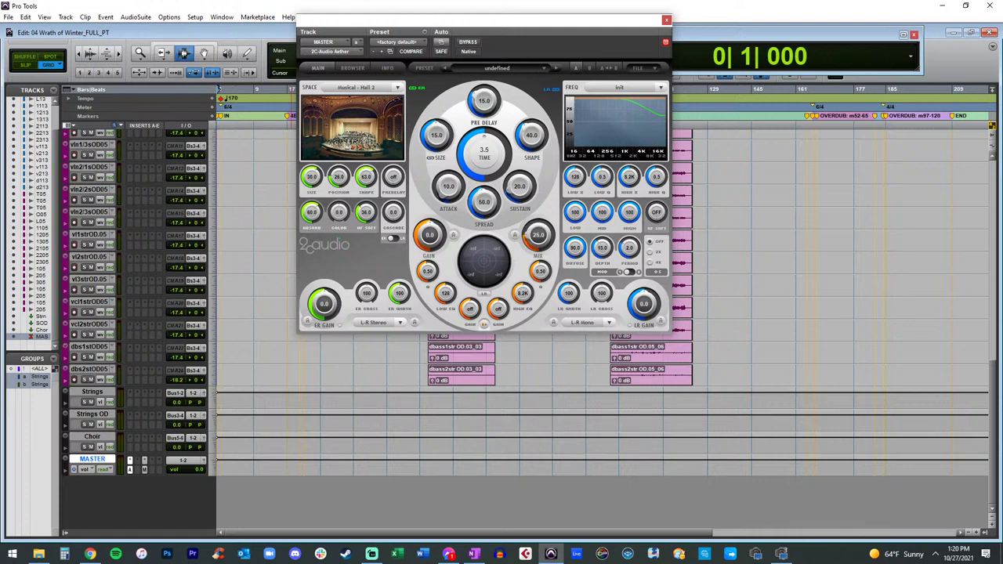
# Step: Insert the stereo L1 limiter after the reverb on the MASTER track and set its out ceiling to -1
pyautogui.click(139, 464)
pyautogui.moveTo(183, 476)
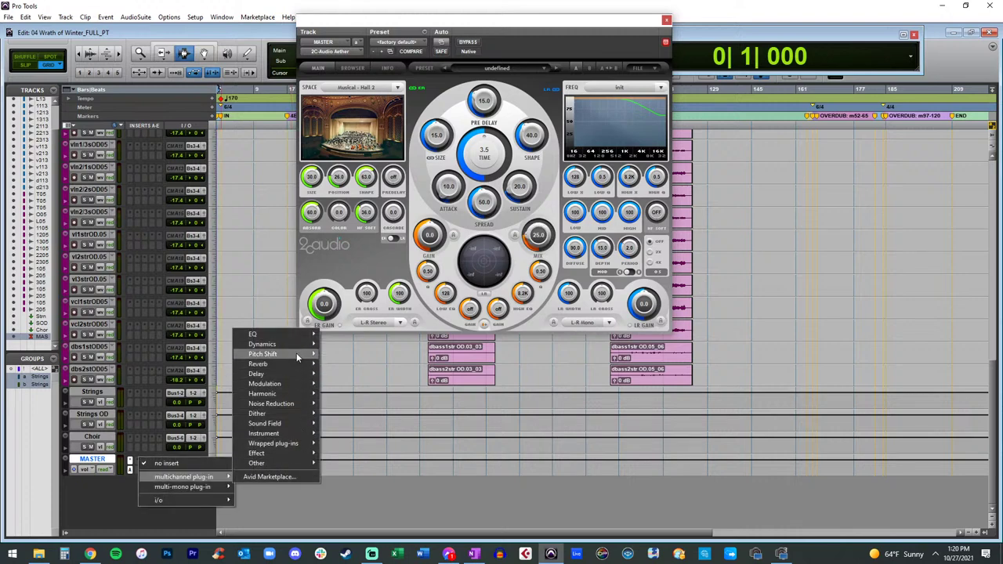
pyautogui.moveTo(262, 344)
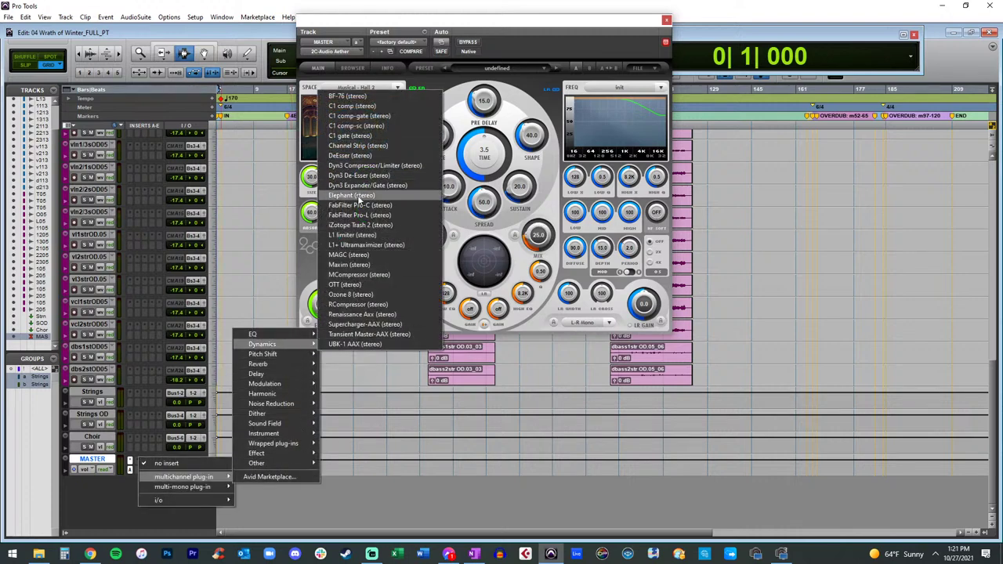
pyautogui.click(352, 235)
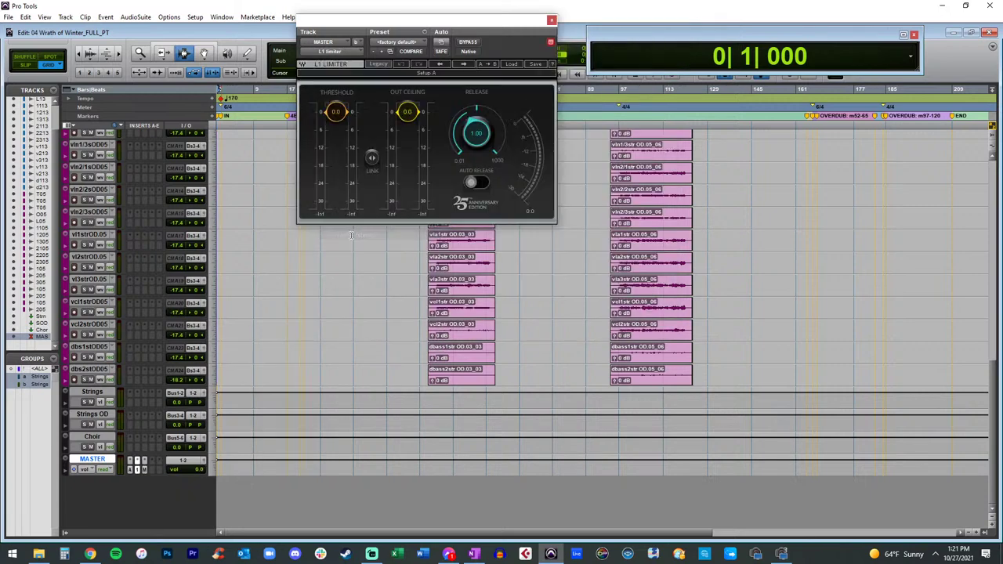
pyautogui.doubleClick(407, 112)
pyautogui.write('-1')
pyautogui.click(552, 18)
# Step: Play the session from its beginning with the timeline zoomed in on the opening bars of the main strings
pyautogui.click(278, 282)
pyautogui.scroll(3, 278, 282)
pyautogui.scroll(5, 279, 282)
pyautogui.press('Return')
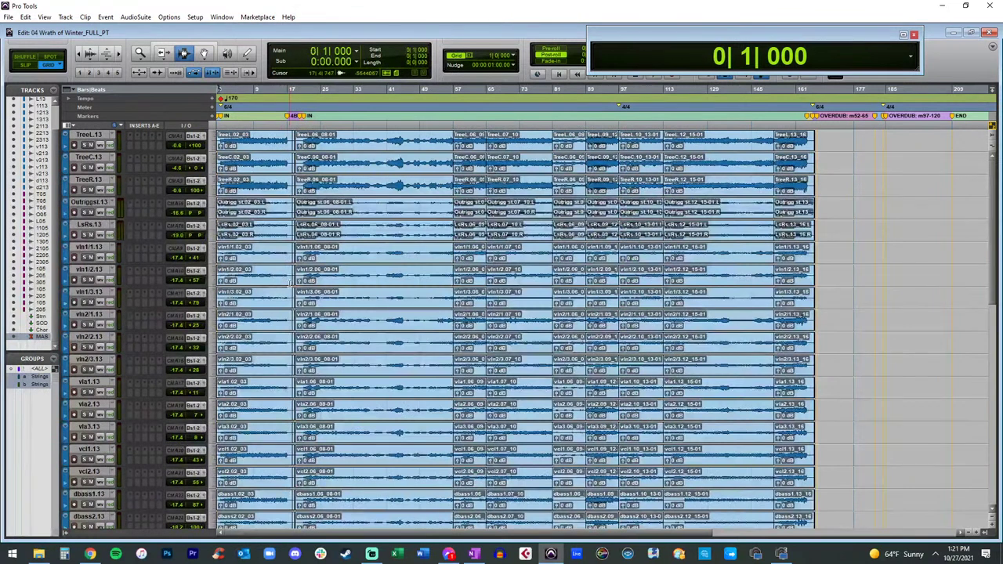
pyautogui.press('space')
pyautogui.press('t')
pyautogui.press('t')
pyautogui.press('t')
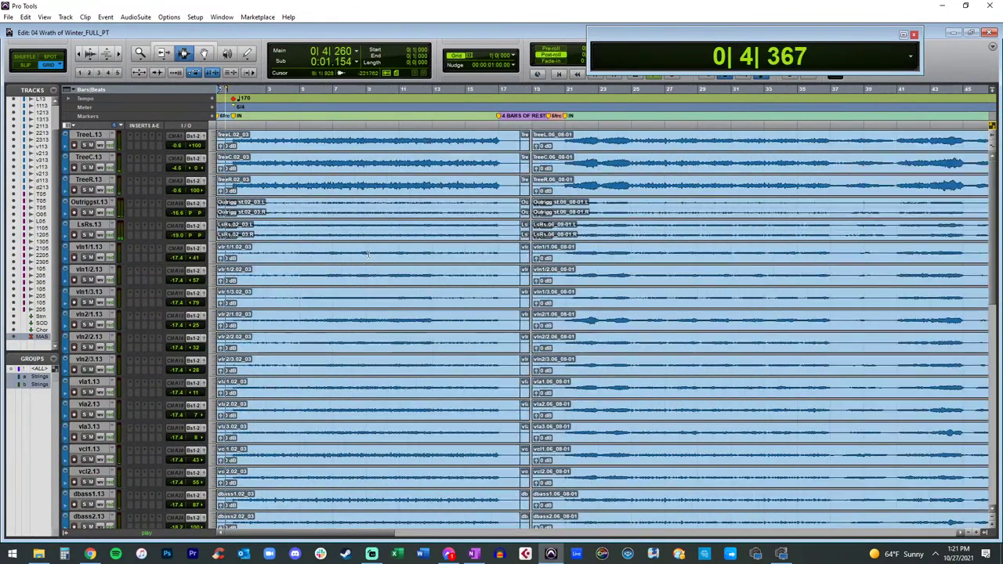
pyautogui.hotkey('ctrl', ']')
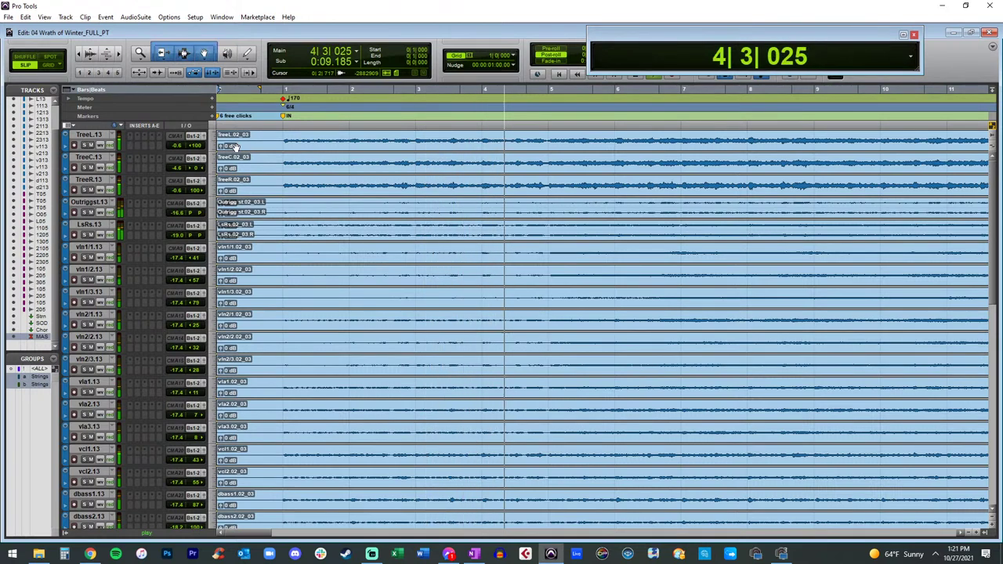
# Step: Trim the free-click lead-in off the first main string clips so they start just before bar 1
pyautogui.moveTo(221, 137); pyautogui.dragTo(283, 137)
pyautogui.scroll(-5, 421, 293)
pyautogui.press('r')
pyautogui.scroll(-4, 460, 279)
pyautogui.scroll(15, 460, 277)
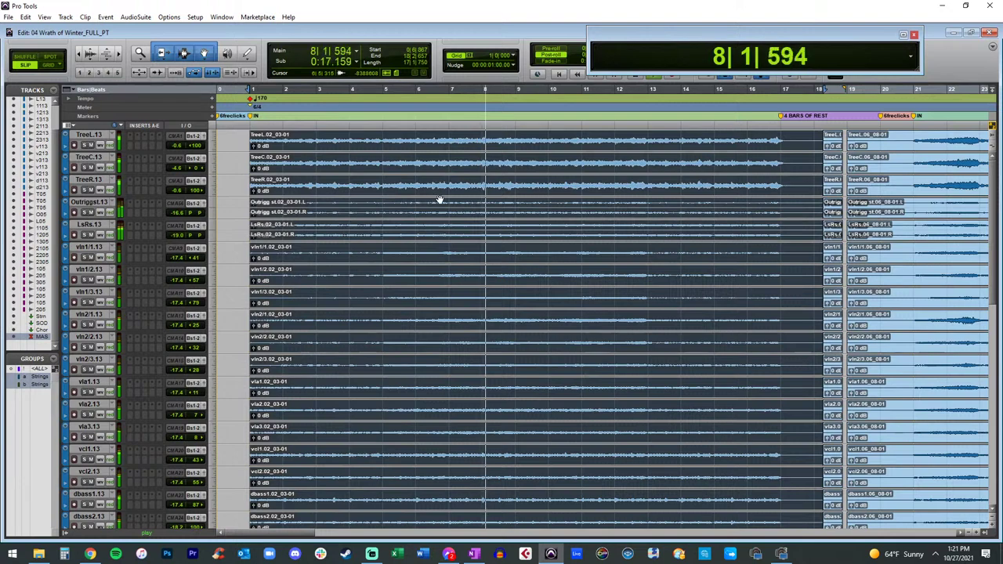
# Step: Remove the leftover string clips within the four bars of rest and fade out the preceding clips from 17|1|000 to 17|3|347
pyautogui.hscroll(3, 436, 196)
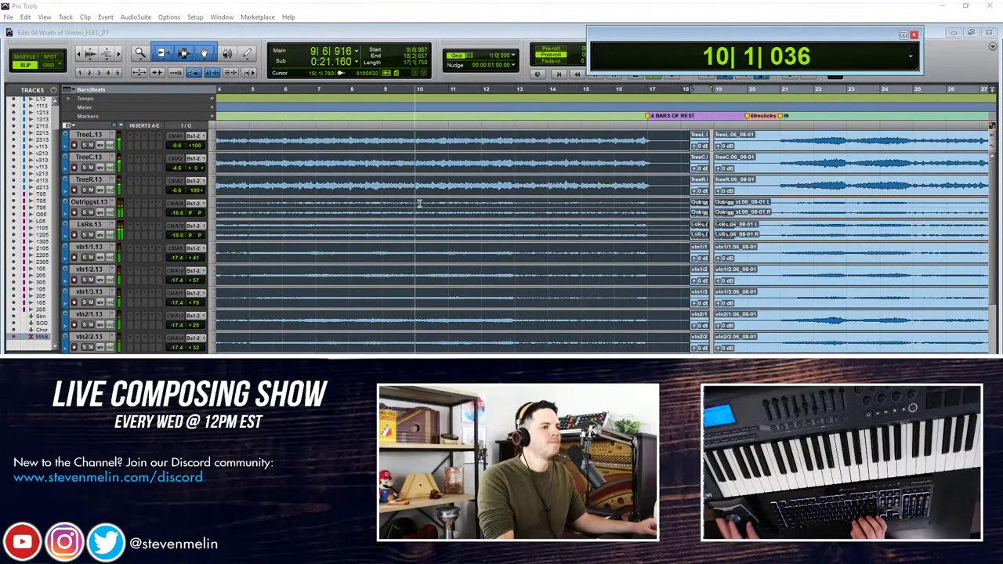
pyautogui.click(442, 177)
pyautogui.hscroll(2, 517, 161)
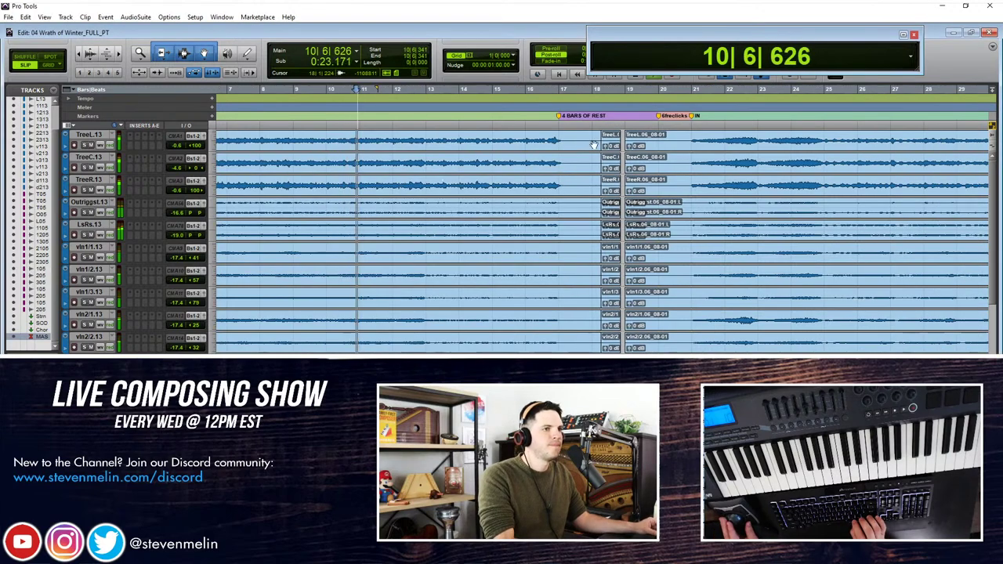
pyautogui.click(592, 141)
pyautogui.moveTo(600, 142); pyautogui.dragTo(570, 143)
pyautogui.moveTo(575, 141); pyautogui.dragTo(559, 141)
pyautogui.press('f')
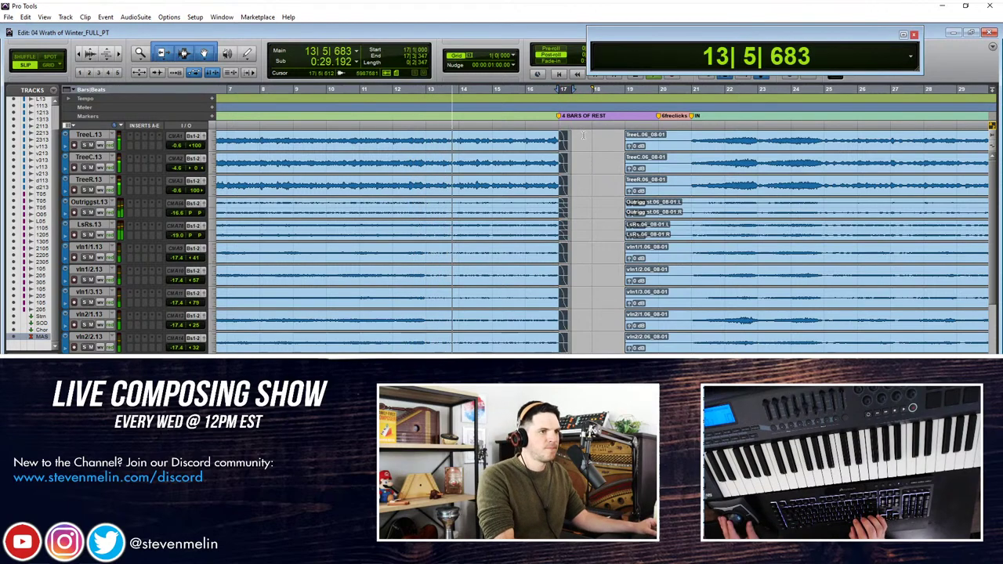
# Step: Trim the main string clips after the rest to start shortly before bar 21 with a fade-in
pyautogui.moveTo(605, 138); pyautogui.dragTo(453, 121)
pyautogui.press('f')
pyautogui.press('Delete')
pyautogui.scroll(1, 510, 138)
pyautogui.hscroll(1, 510, 143)
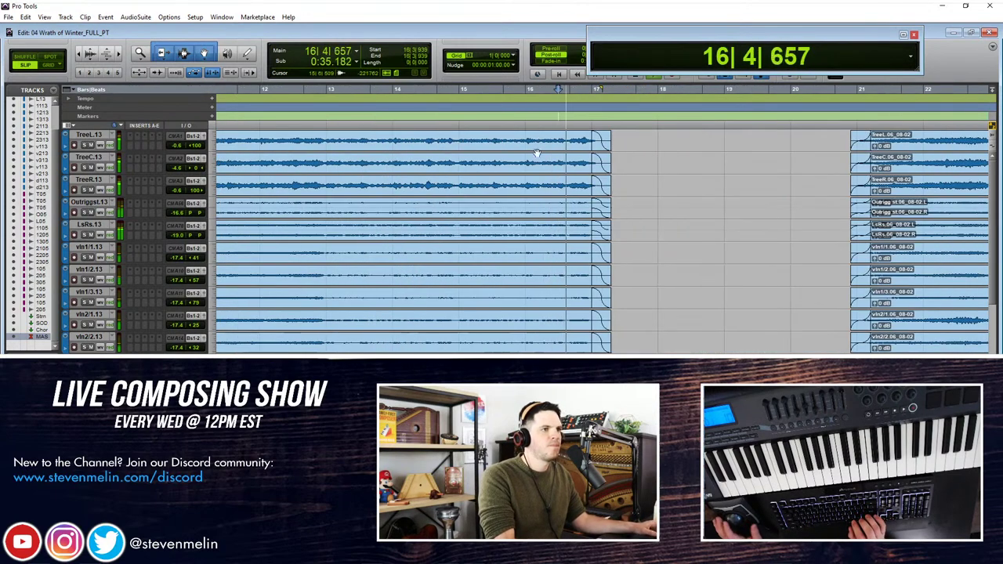
pyautogui.hscroll(3, 511, 143)
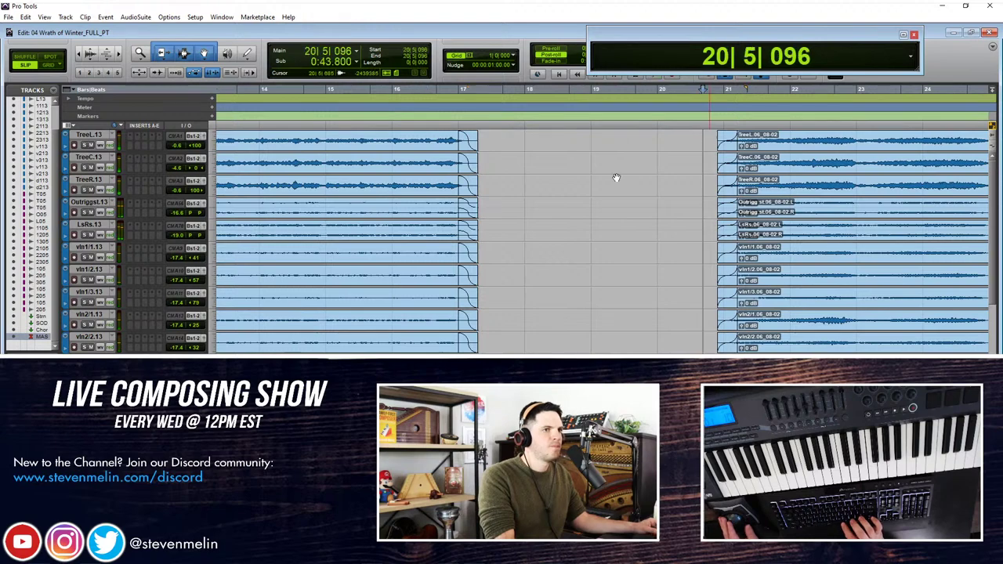
# Step: Tighten the string clips' entrance at bar 21 and replace its fade-in with a shorter one ending at 21|1|216
pyautogui.press('space')
pyautogui.hscroll(2, 502, 148)
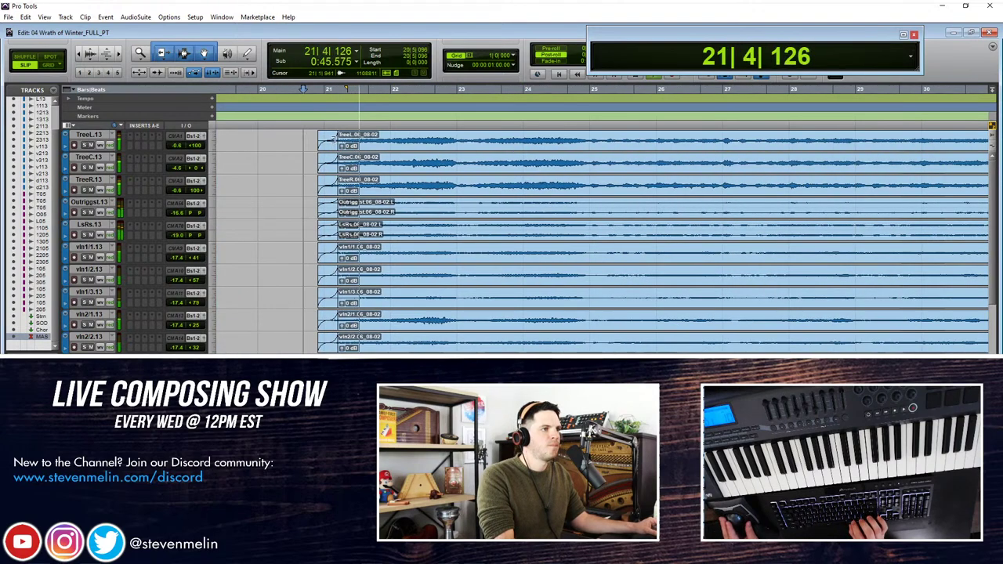
pyautogui.click(325, 145)
pyautogui.press('Delete')
pyautogui.moveTo(319, 142); pyautogui.dragTo(327, 142)
pyautogui.press('f')
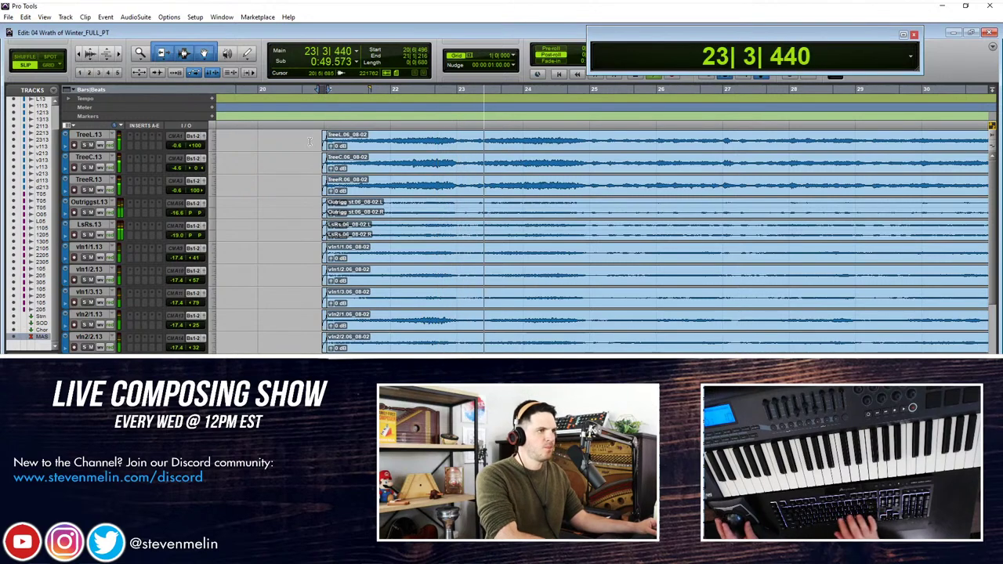
# Step: Crossfade the main string clips across the edit at bar 57, from 56|6|128 to 57|4|096, and audition the transition
pyautogui.hscroll(2, 337, 155)
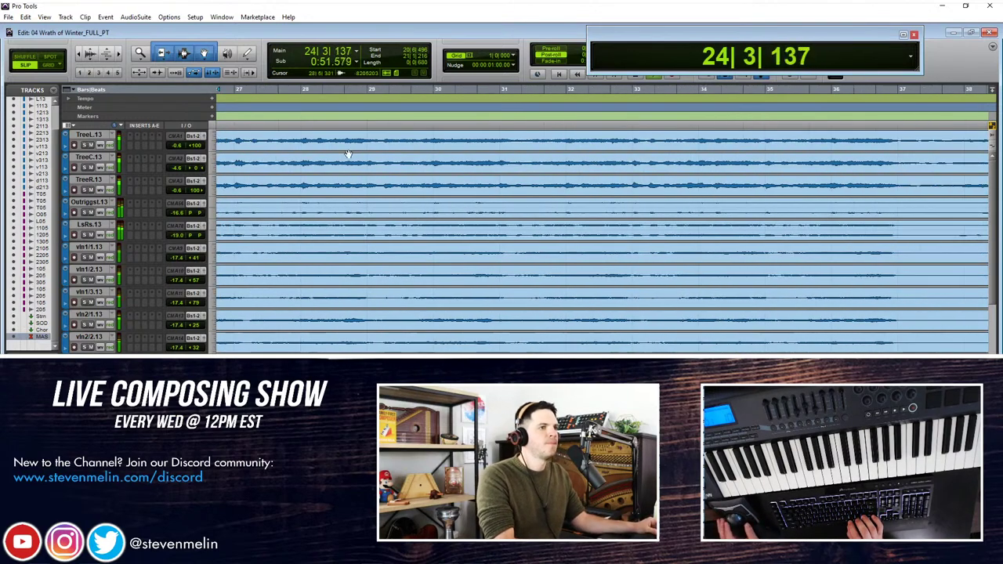
pyautogui.scroll(-2, 347, 153)
pyautogui.hscroll(2, 471, 171)
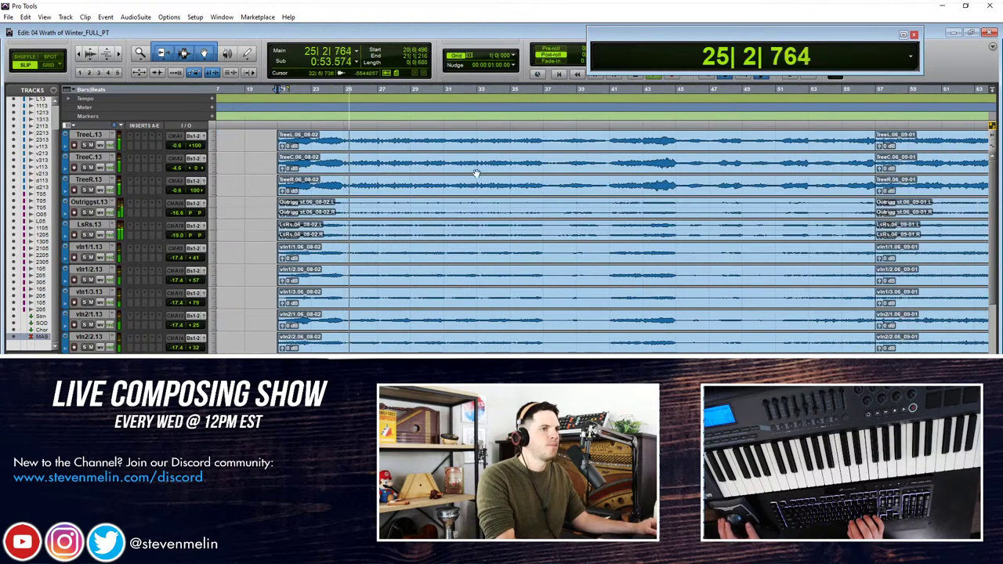
pyautogui.hscroll(2, 750, 167)
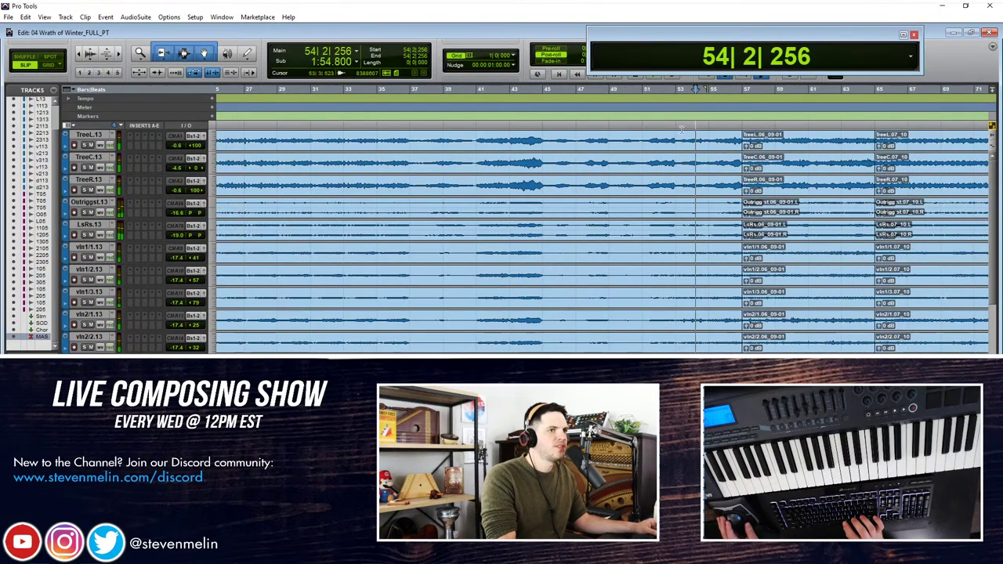
pyautogui.scroll(2, 736, 192)
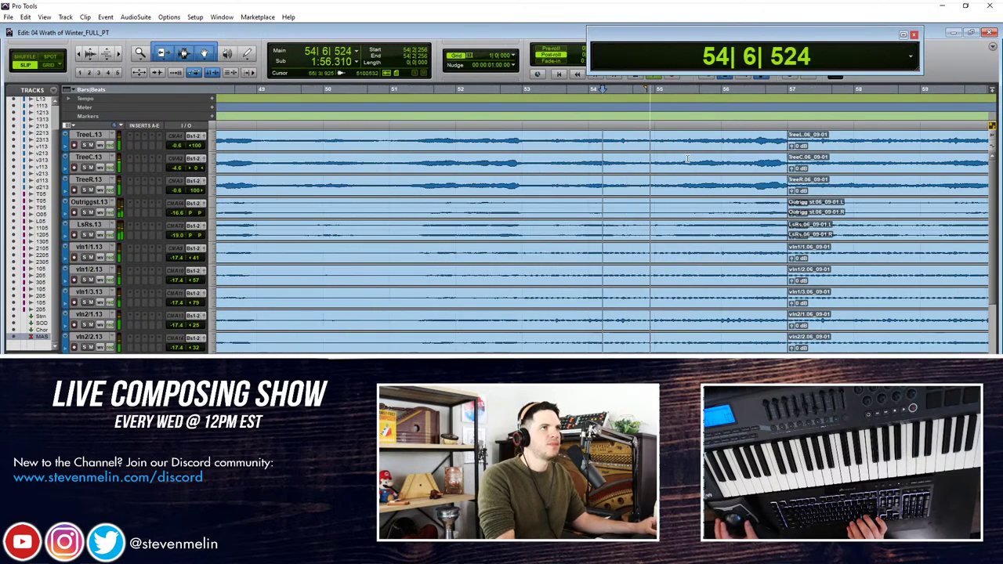
pyautogui.hscroll(3, 688, 159)
pyautogui.moveTo(637, 141); pyautogui.dragTo(689, 140)
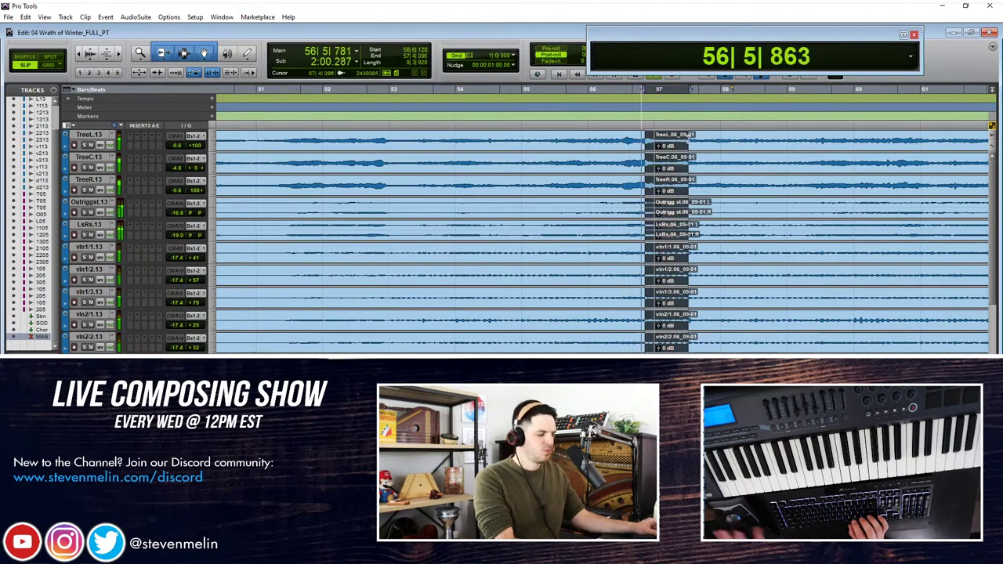
pyautogui.press('f')
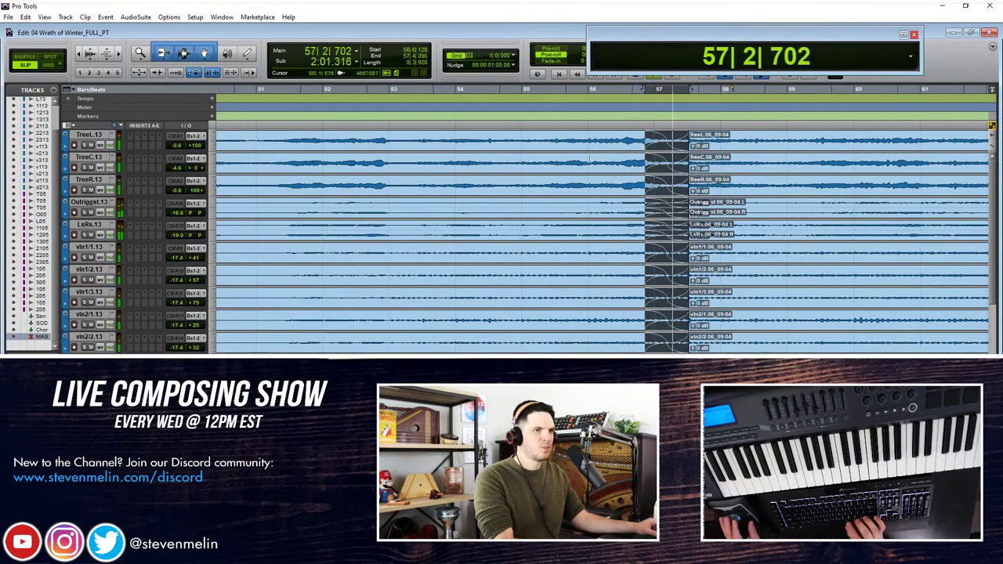
pyautogui.click(569, 159)
pyautogui.press('space')
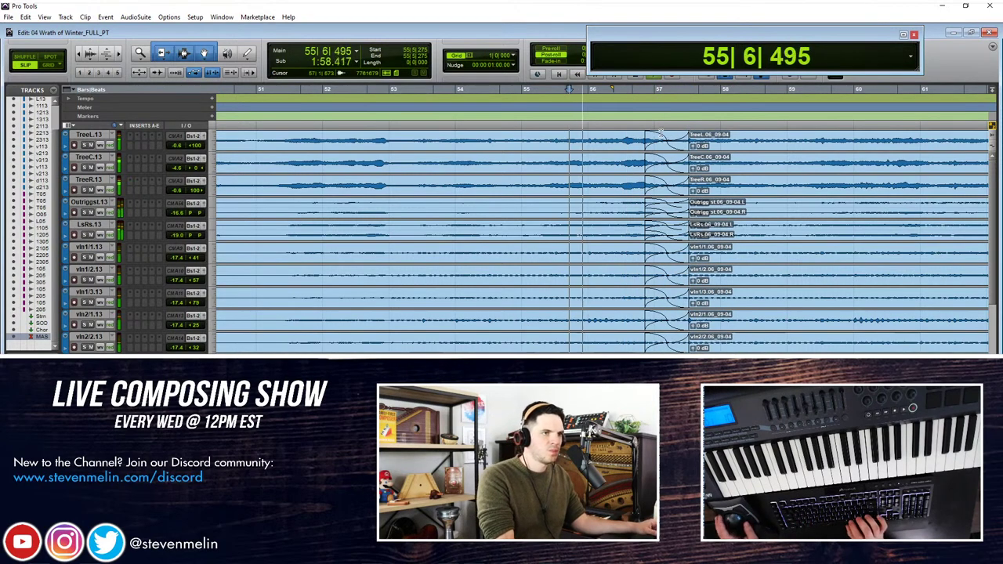
pyautogui.scroll(1, 674, 190)
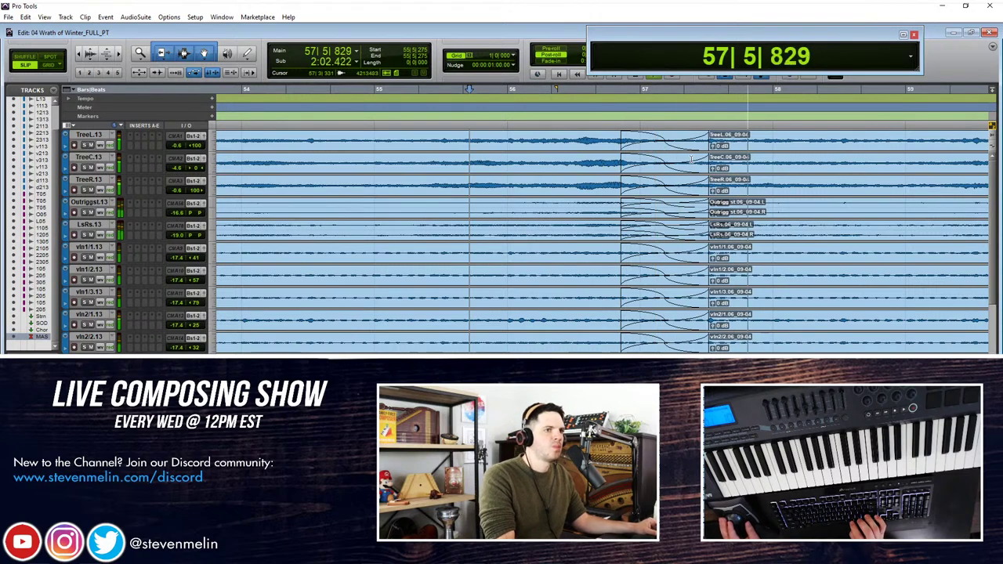
# Step: Set the mix of the Aether reverb on the MASTER track to 20 and close the plug-in
pyautogui.scroll(-2, 692, 160)
pyautogui.scroll(-7, 295, 235)
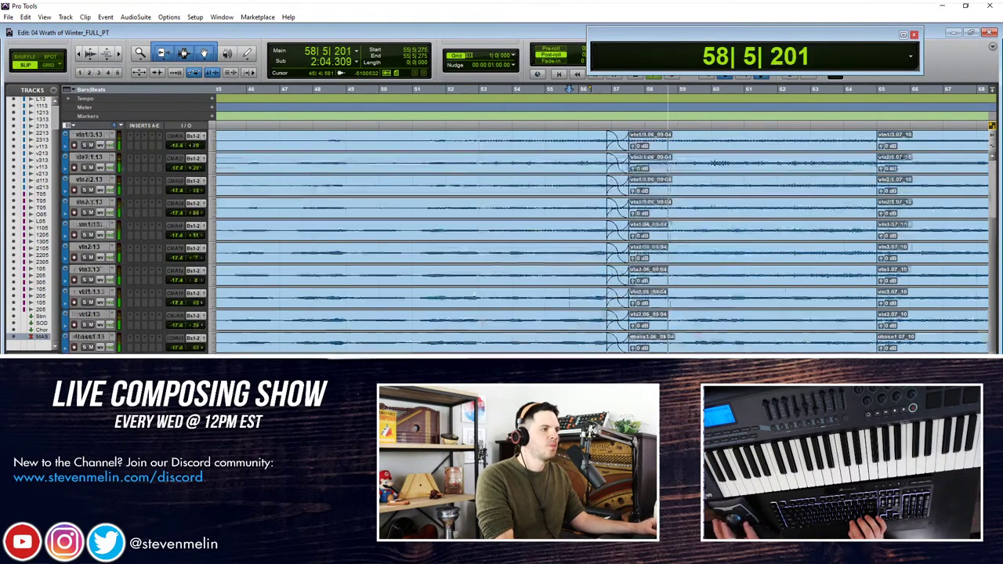
pyautogui.click(134, 460)
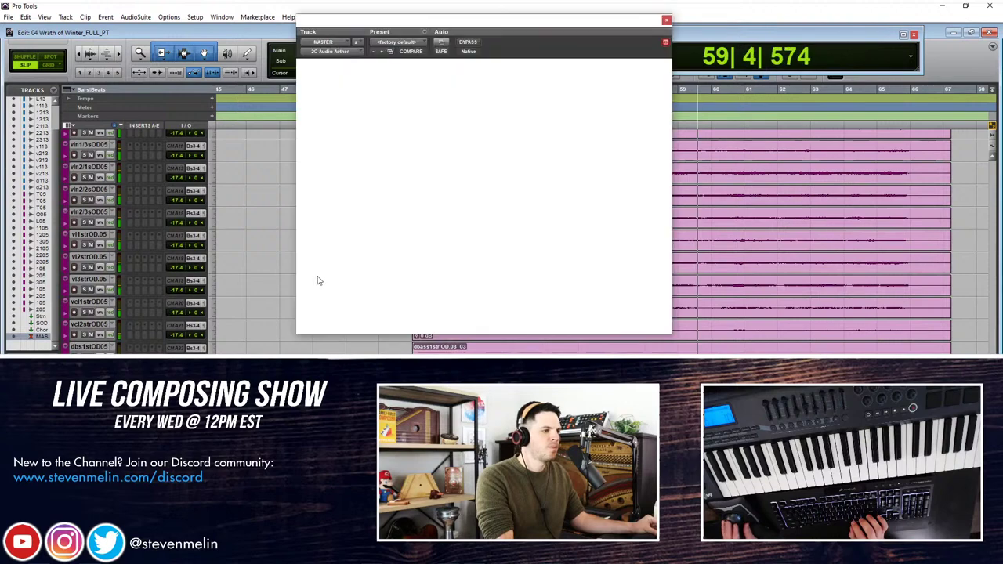
pyautogui.doubleClick(529, 237)
pyautogui.write('20')
pyautogui.press('Return')
pyautogui.click(666, 20)
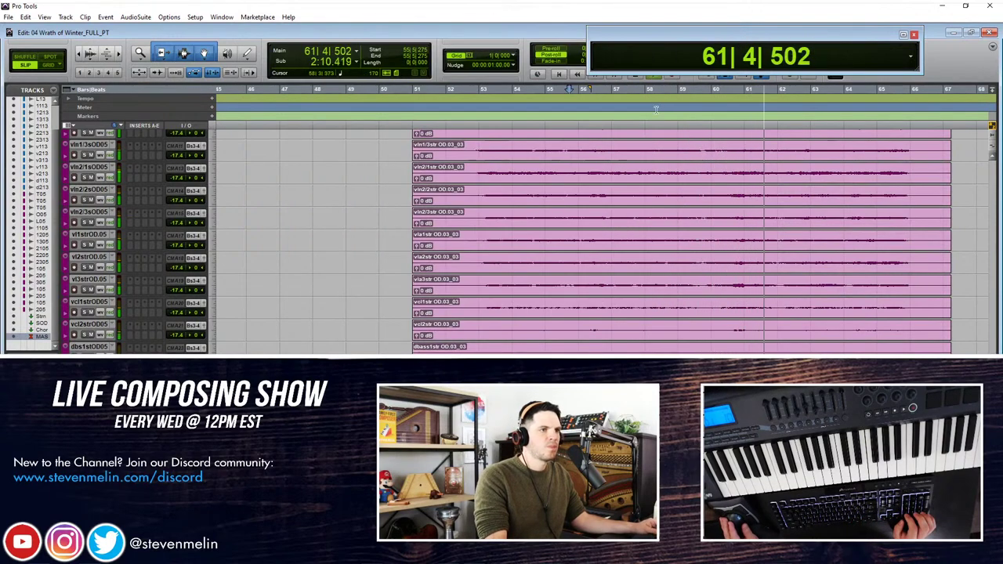
# Step: Set the mix of the Aether reverb on the MASTER track to 22 and close the plug-in
pyautogui.click(133, 460)
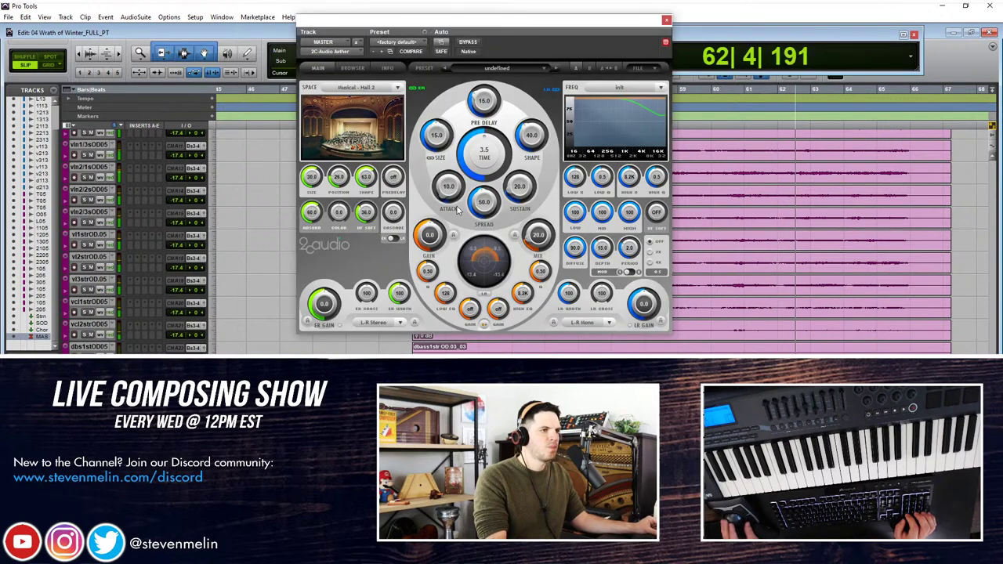
pyautogui.doubleClick(537, 237)
pyautogui.write('22')
pyautogui.press('Return')
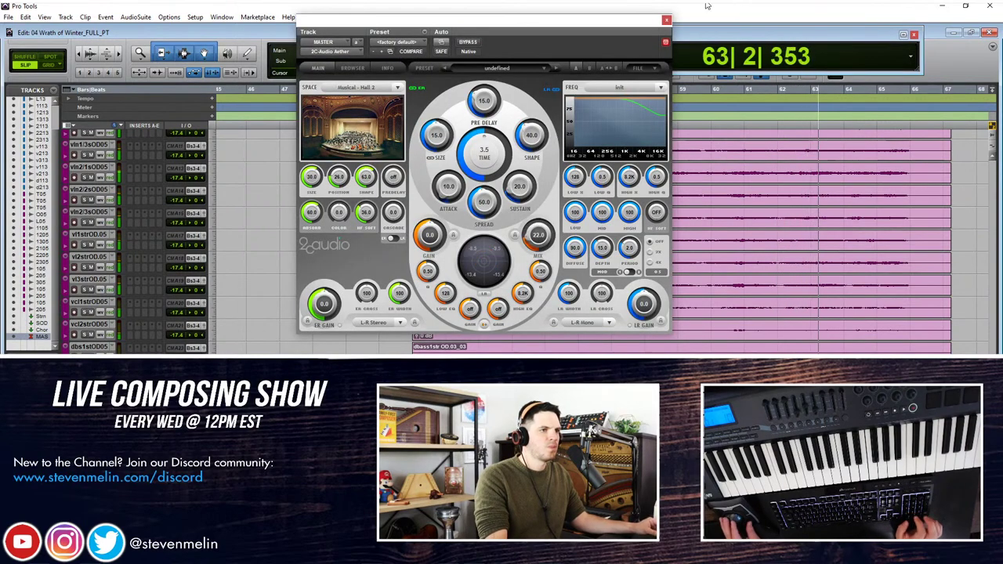
pyautogui.click(666, 20)
# Step: Trim the empty start of the overdub string clips to shortly before bar 53 and add a fade-in there
pyautogui.scroll(10, 678, 284)
pyautogui.scroll(-8, 677, 284)
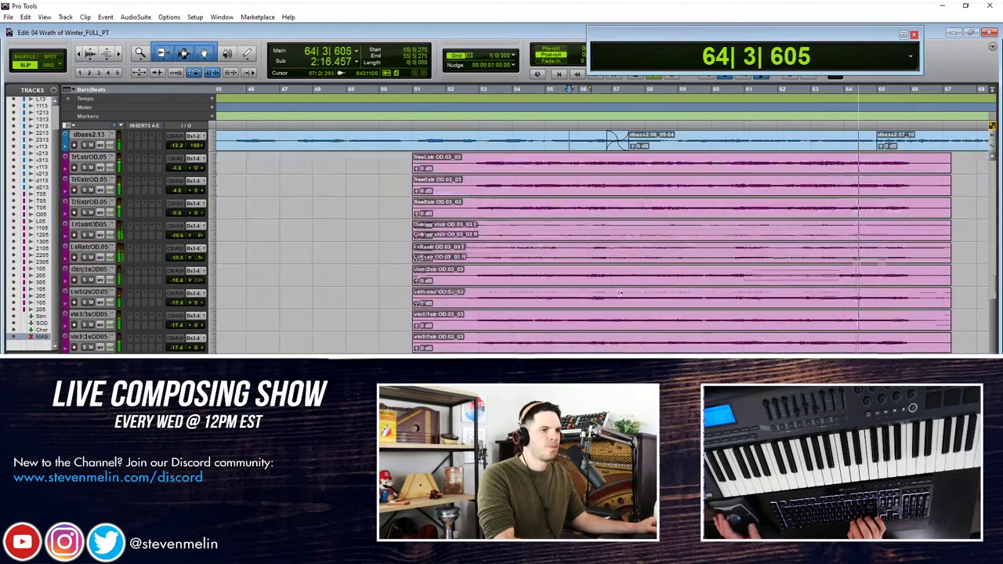
pyautogui.scroll(1, 326, 159)
pyautogui.moveTo(352, 182); pyautogui.dragTo(449, 183)
pyautogui.press('Delete')
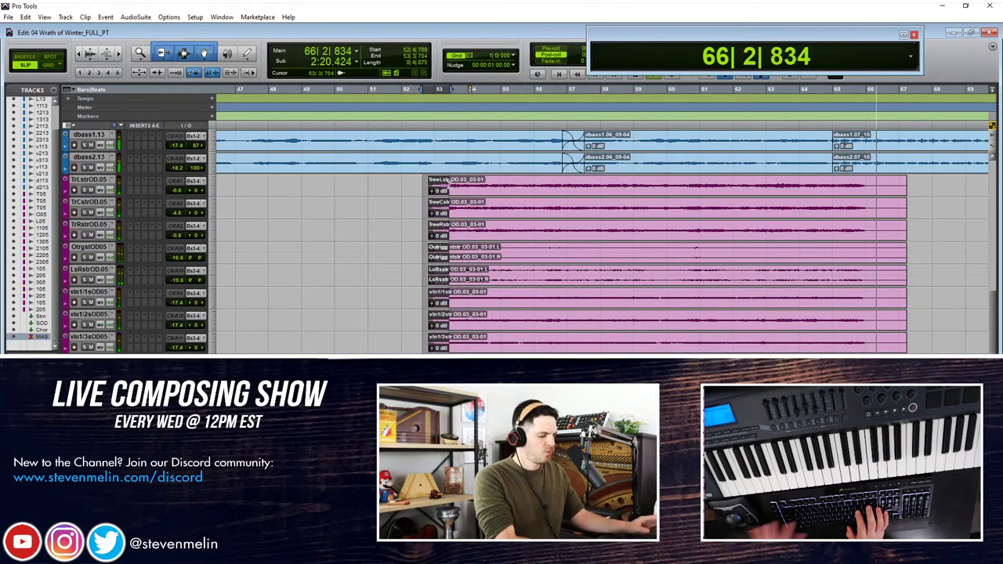
pyautogui.press('f')
# Step: Raise the overdub string tracks' volume together, bringing TrLstrOD.05 to +1.2 dB, and audition them soloed from their entrance
pyautogui.moveTo(174, 190); pyautogui.dragTo(175, 187)
pyautogui.press('space')
pyautogui.click(468, 192)
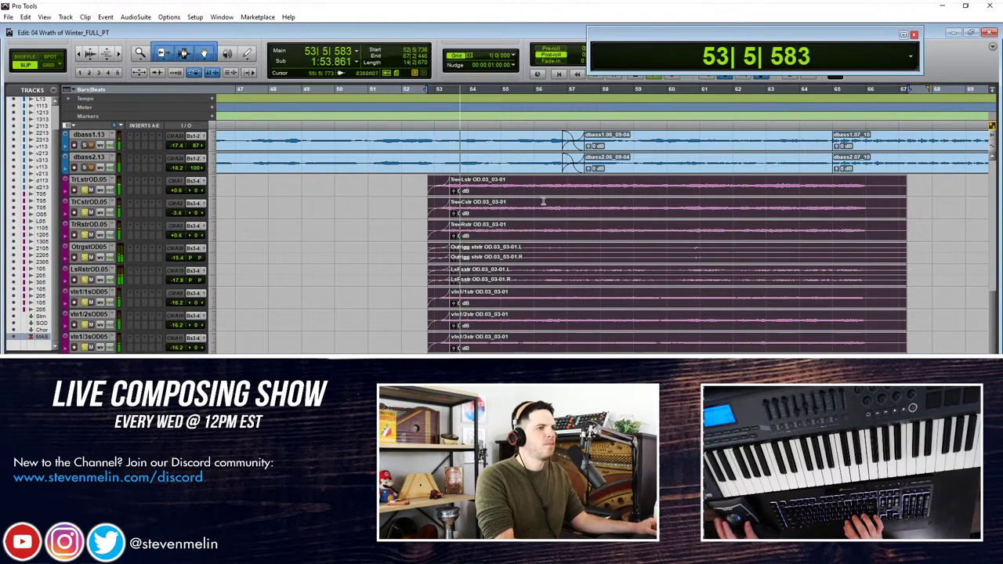
pyautogui.scroll(-5, 316, 194)
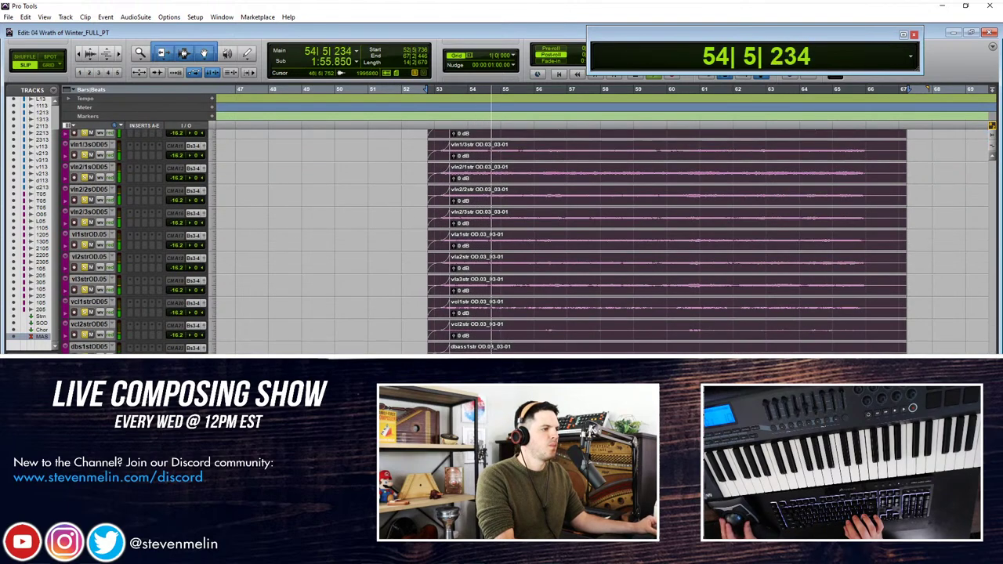
pyautogui.scroll(-10, 520, 164)
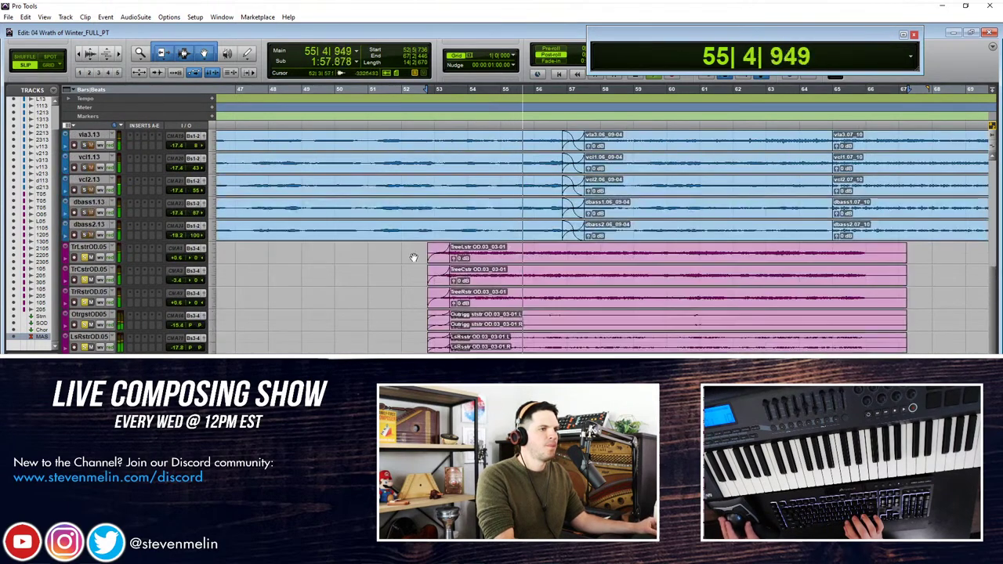
pyautogui.scroll(-6, 318, 259)
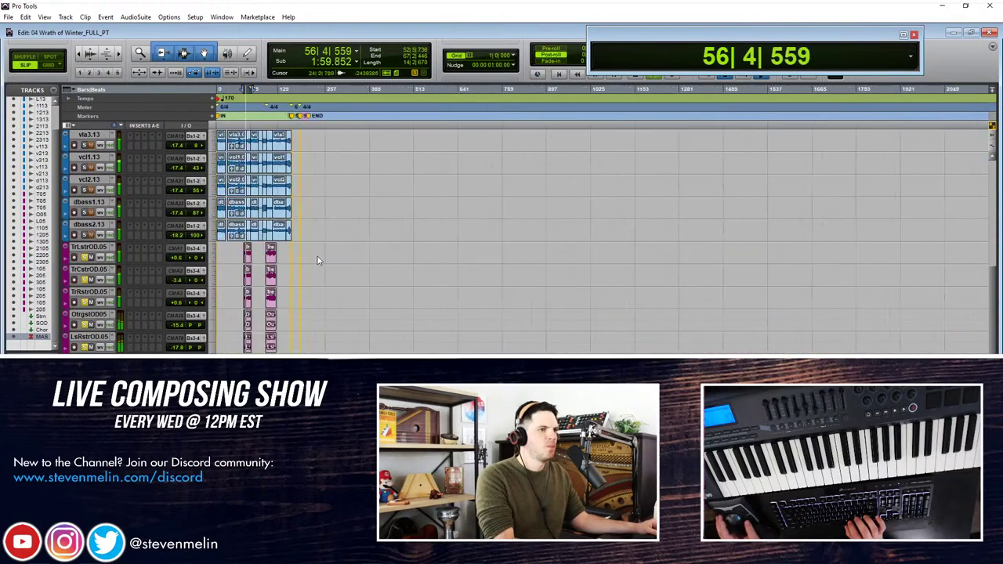
pyautogui.scroll(5, 317, 259)
pyautogui.keyDown('alt'); pyautogui.scroll(3, 317, 259); pyautogui.keyUp('alt')
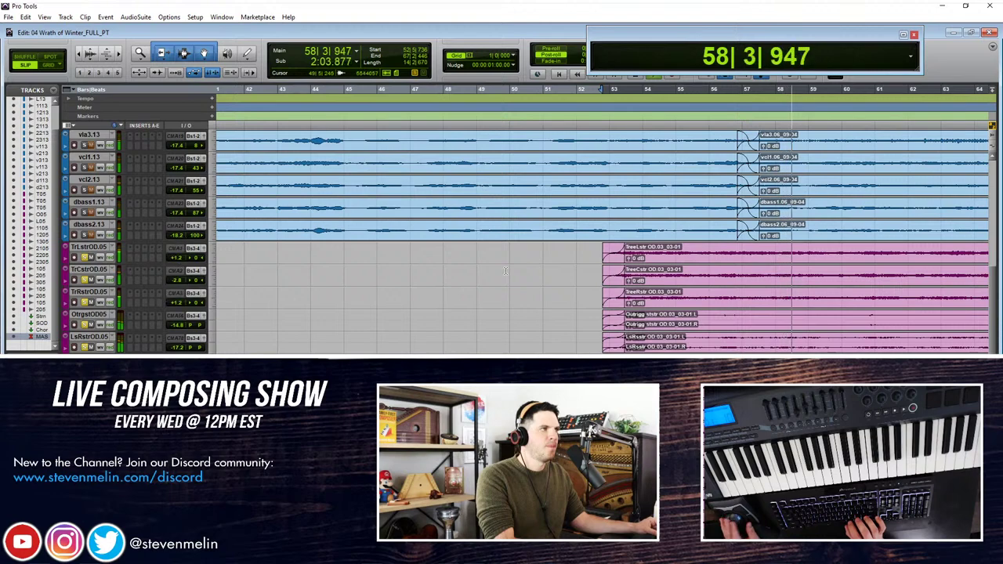
# Step: Trim the tails of the overdub string clips after bar 66 with a fade-out and unsolo the overdub tracks
pyautogui.hscroll(7, 479, 271)
pyautogui.moveTo(775, 251); pyautogui.dragTo(731, 252)
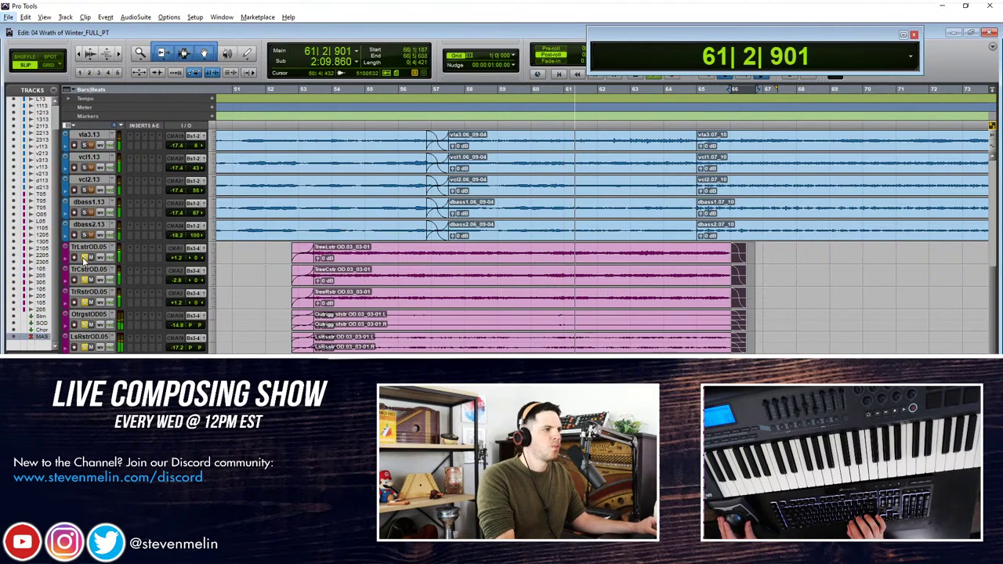
pyautogui.scroll(-3, 97, 262)
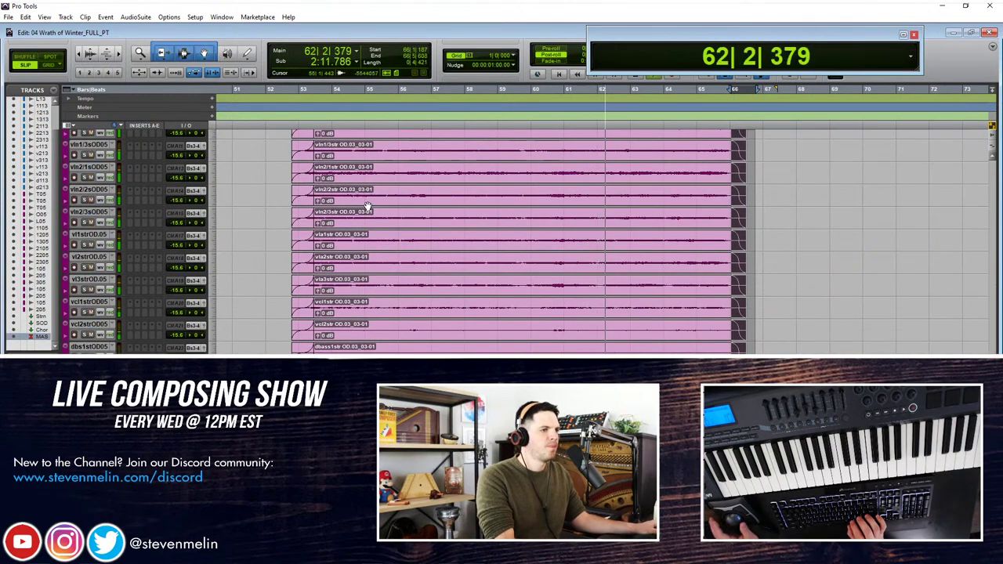
pyautogui.scroll(3, 562, 344)
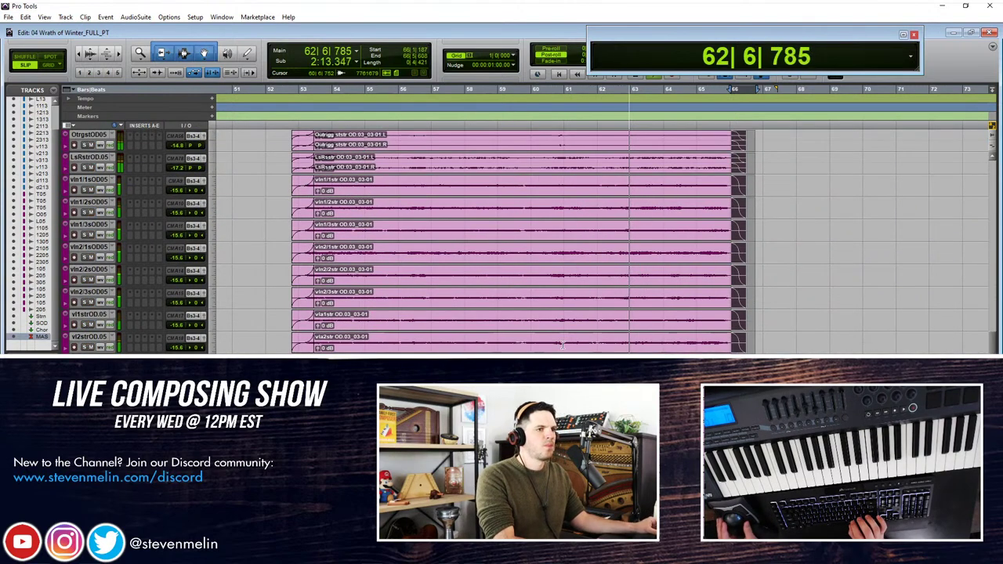
pyautogui.click(757, 206)
pyautogui.scroll(7, 392, 243)
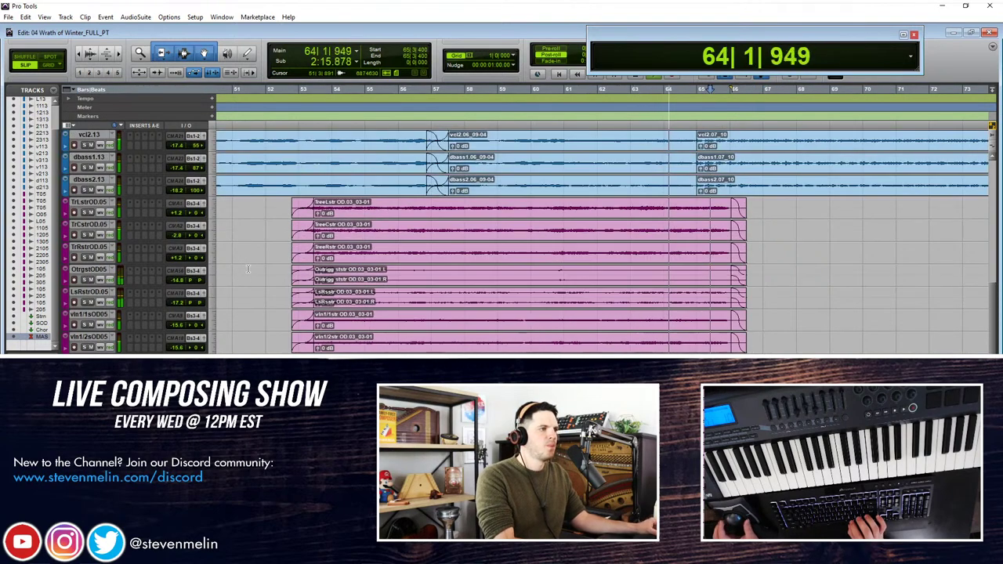
# Step: Crossfade the main string clips across the edit at bar 65, starting at 64|6|515, and audition the transition
pyautogui.scroll(10, 409, 262)
pyautogui.hscroll(3, 515, 238)
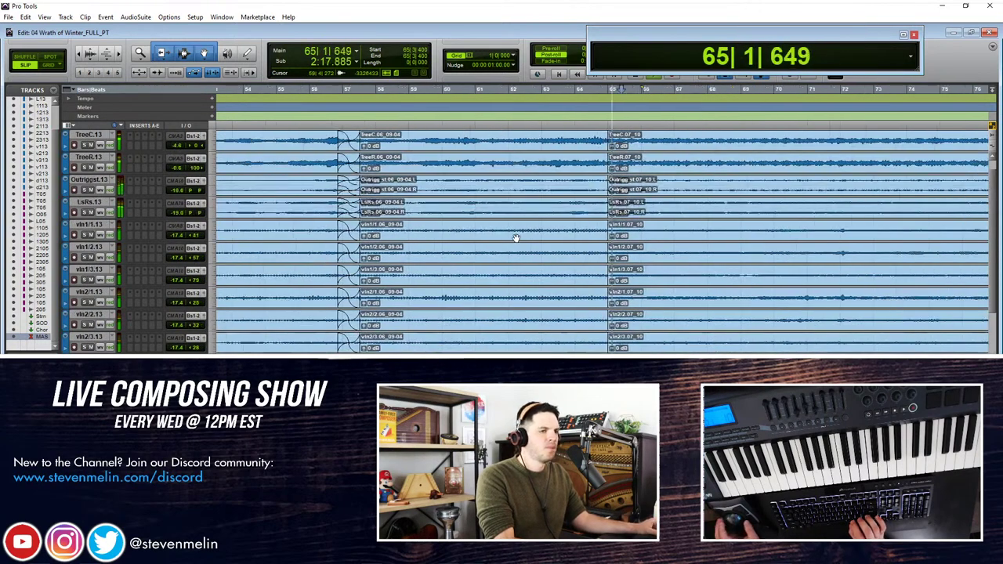
pyautogui.scroll(2, 516, 238)
pyautogui.moveTo(540, 137); pyautogui.dragTo(559, 137)
pyautogui.press('f')
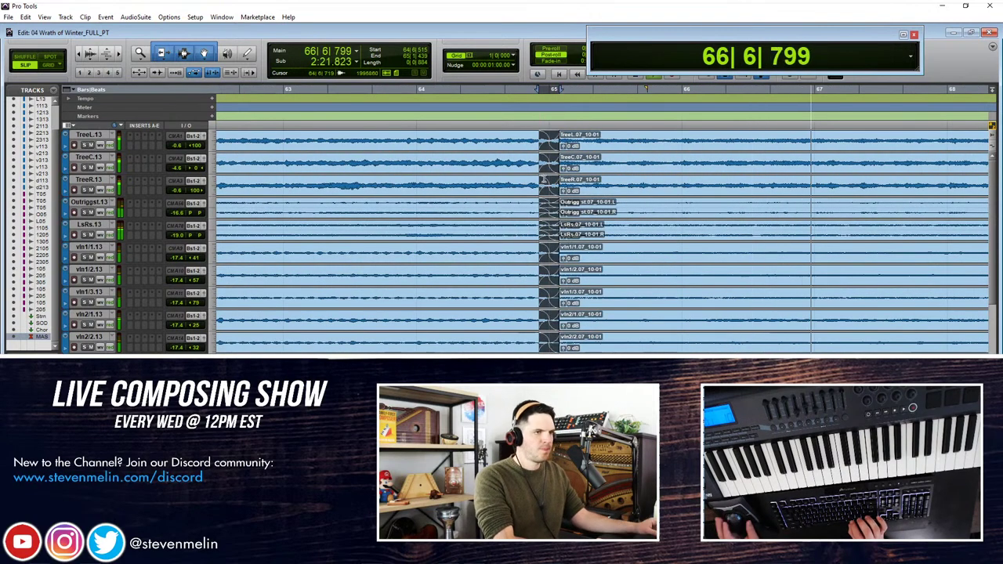
pyautogui.click(508, 178)
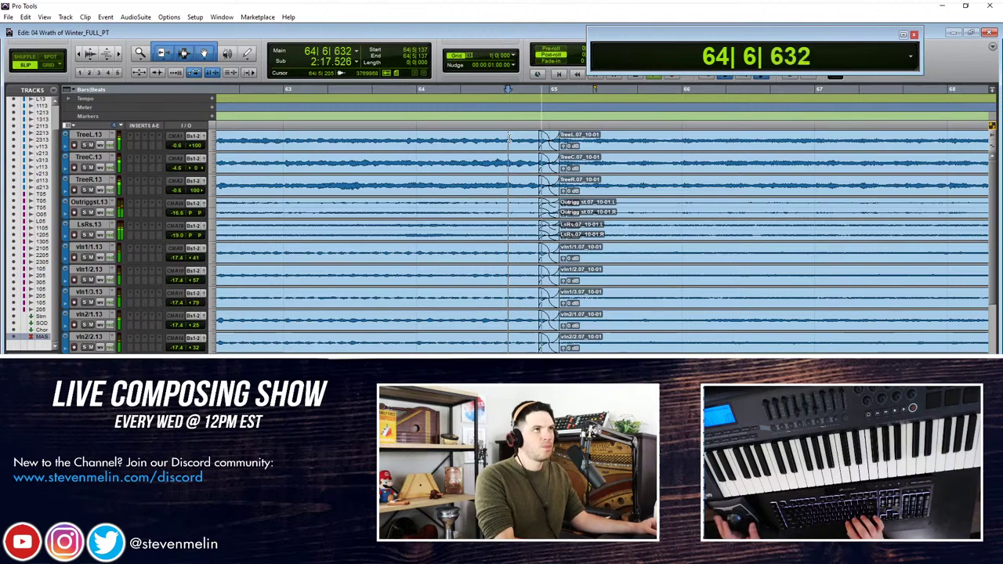
# Step: Crossfade the main string clips across the edit at bar 81, from 80|5|571 to 81|2|411, and audition the transition
pyautogui.scroll(-1, 645, 196)
pyautogui.scroll(-4, 645, 196)
pyautogui.hscroll(5, 645, 196)
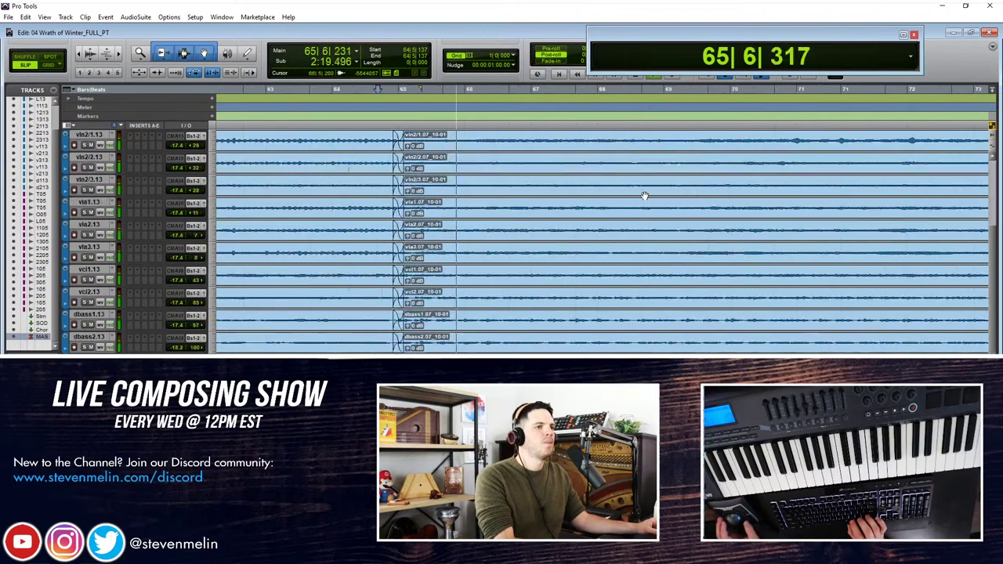
pyautogui.hscroll(-2, 646, 196)
pyautogui.scroll(-1, 646, 196)
pyautogui.scroll(4, 645, 196)
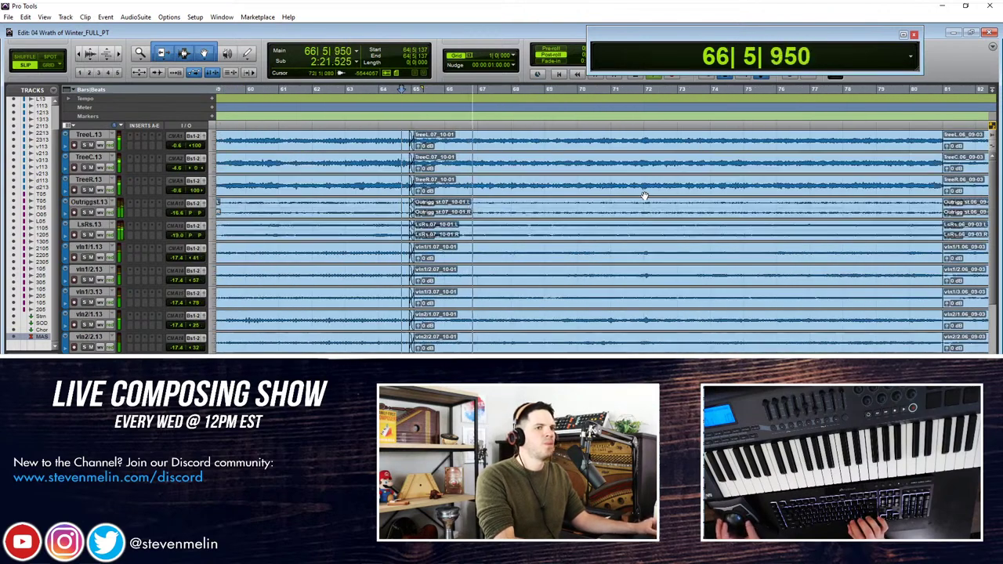
pyautogui.hscroll(4, 645, 196)
pyautogui.hscroll(1, 645, 196)
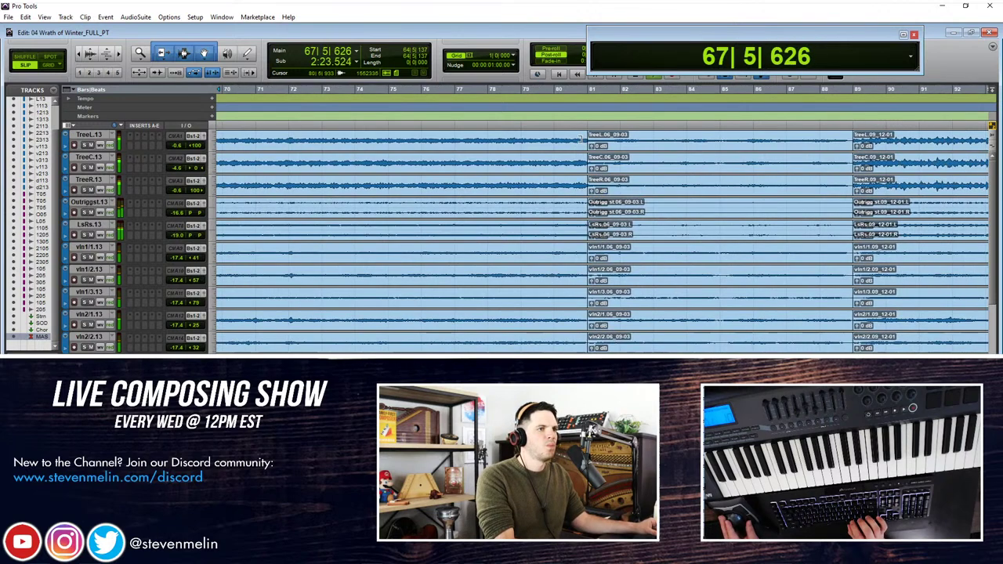
pyautogui.moveTo(583, 138); pyautogui.dragTo(597, 349)
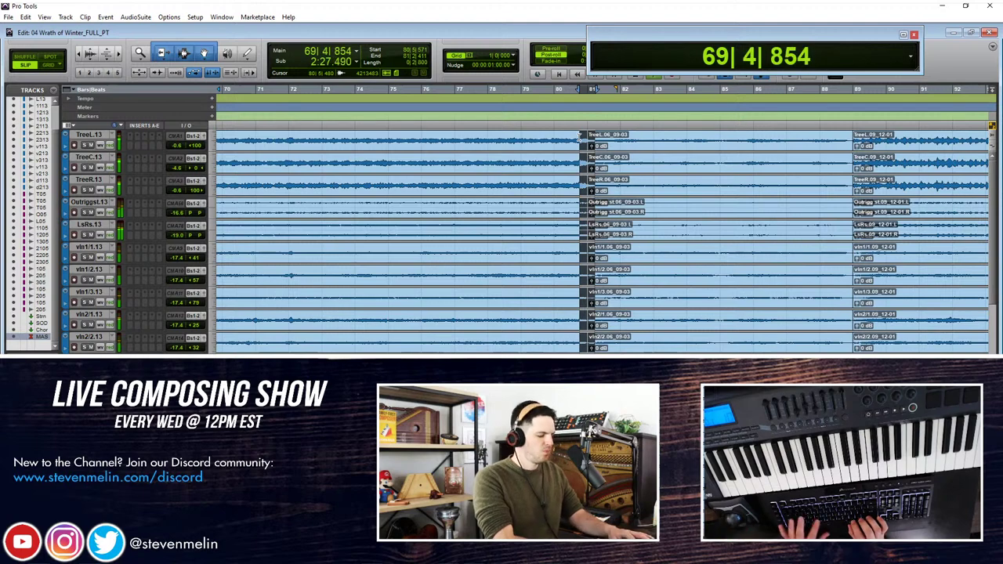
pyautogui.press('f')
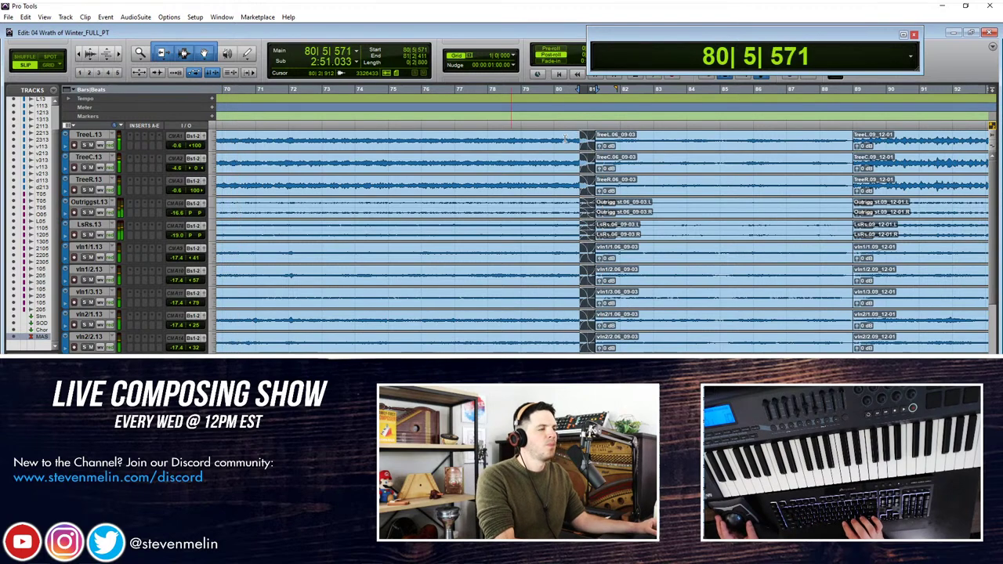
pyautogui.click(564, 138)
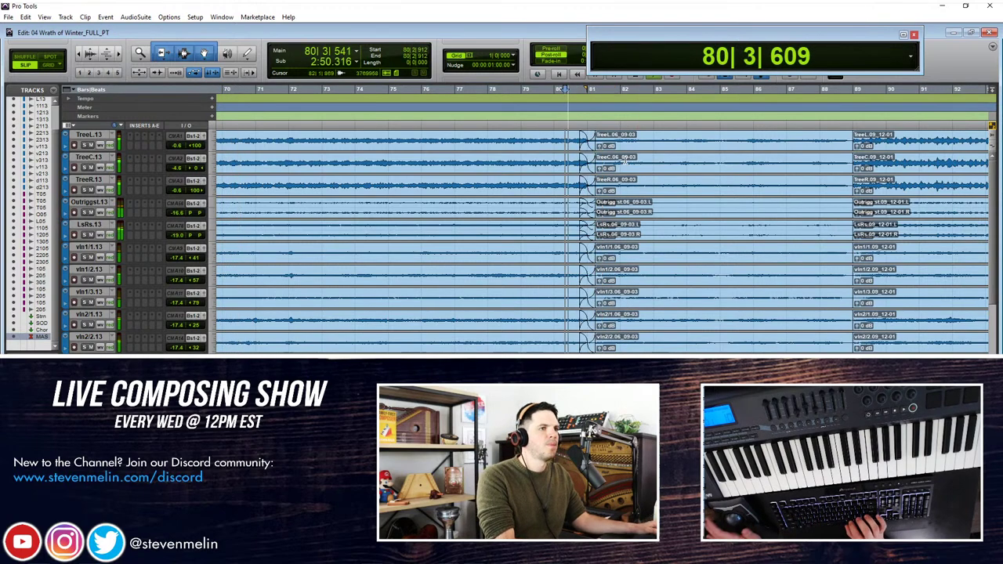
pyautogui.hotkey('ctrl', ']')
pyautogui.hotkey('ctrl', ']')
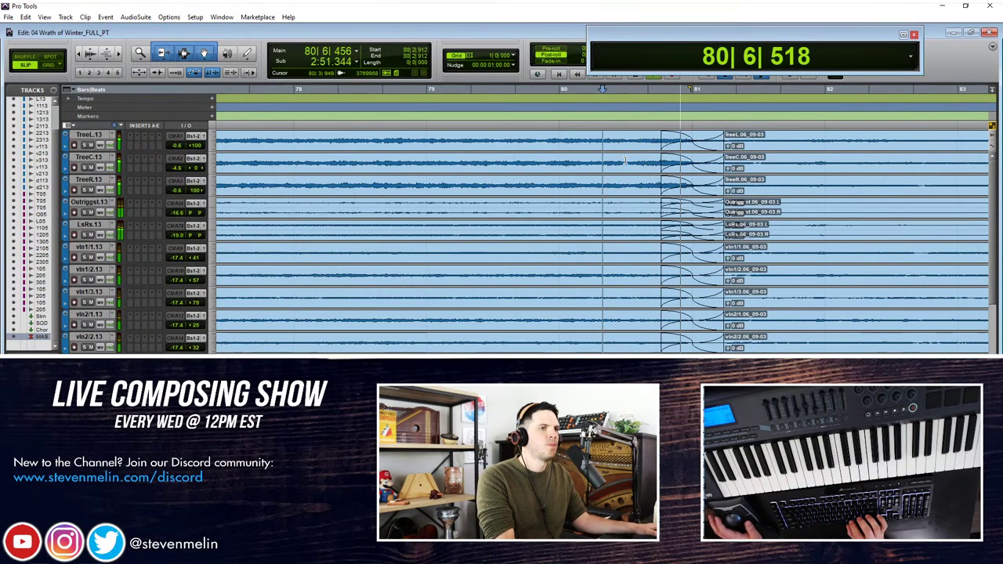
# Step: Raise the clip gain of the main string clips between bars 81 and 89 to +2.0 dB
pyautogui.press('r')
pyautogui.press('r')
pyautogui.press('r')
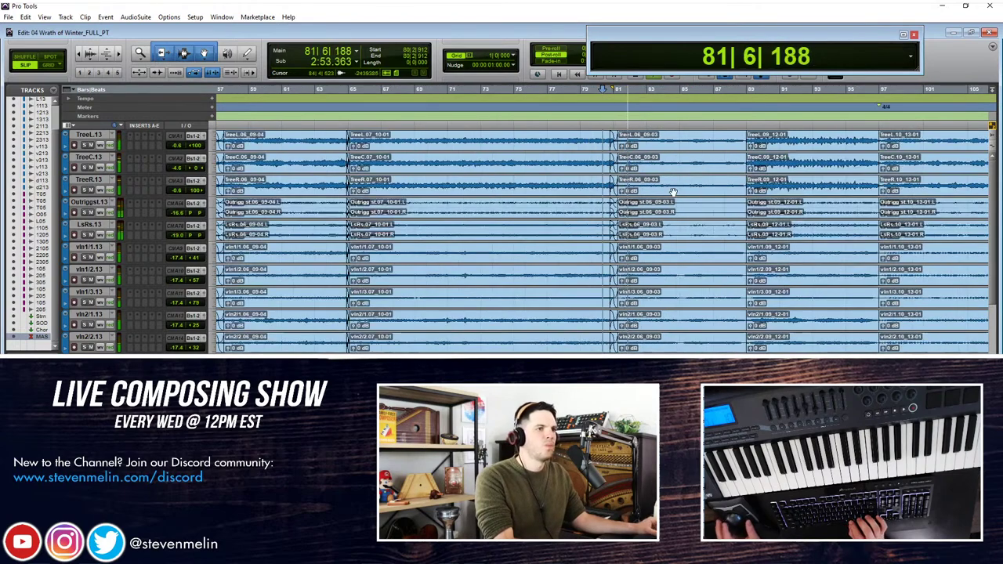
pyautogui.scroll(-5, 671, 186)
pyautogui.scroll(10, 632, 235)
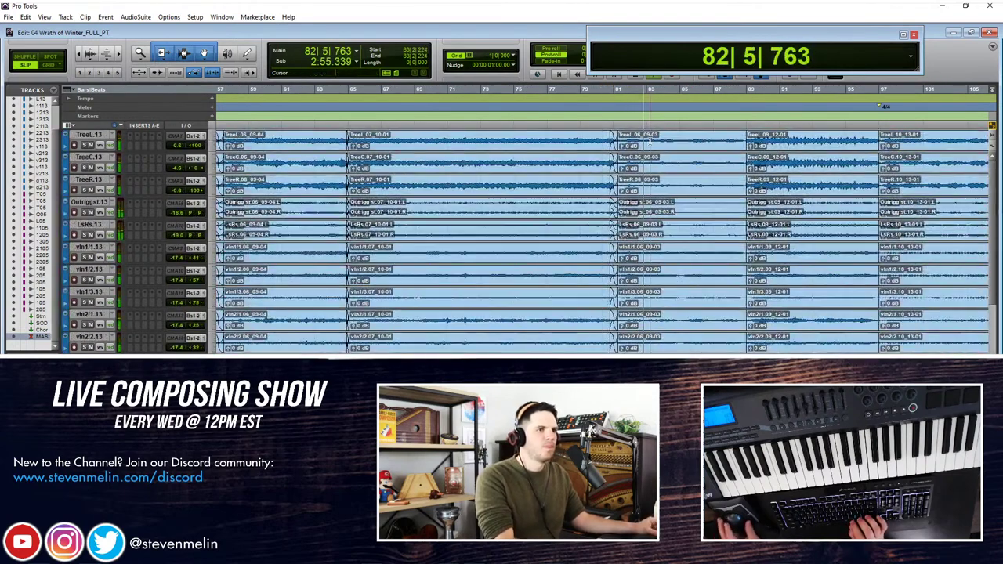
pyautogui.hotkey('ctrl', 'shift', 'z')
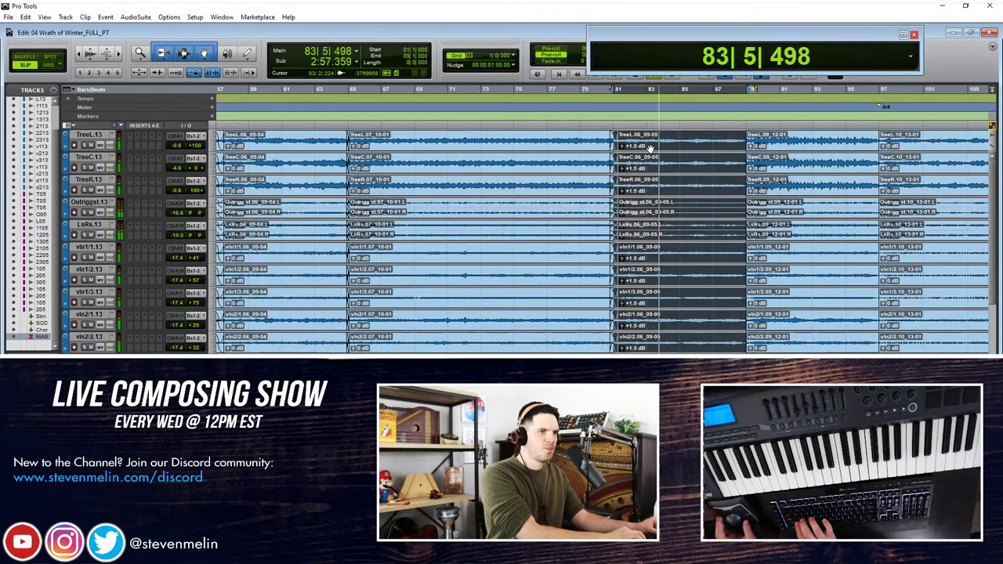
pyautogui.hotkey('ctrl', ']')
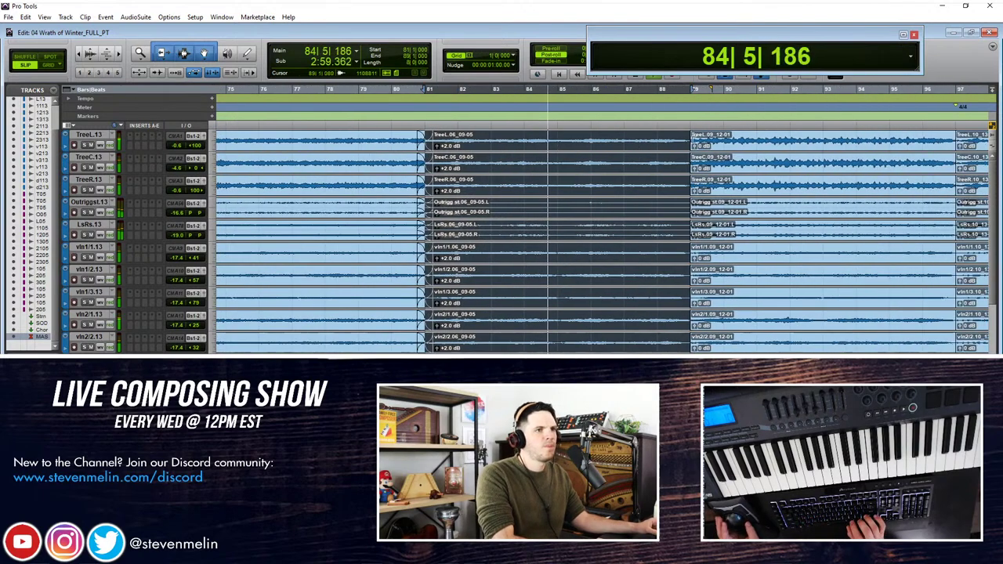
# Step: Crossfade the main string clips across the edits at bar 89 and at bar 97, the latter from 96|5|075 to 97|2|549
pyautogui.click(683, 137)
pyautogui.moveTo(682, 139); pyautogui.dragTo(702, 140)
pyautogui.press('f')
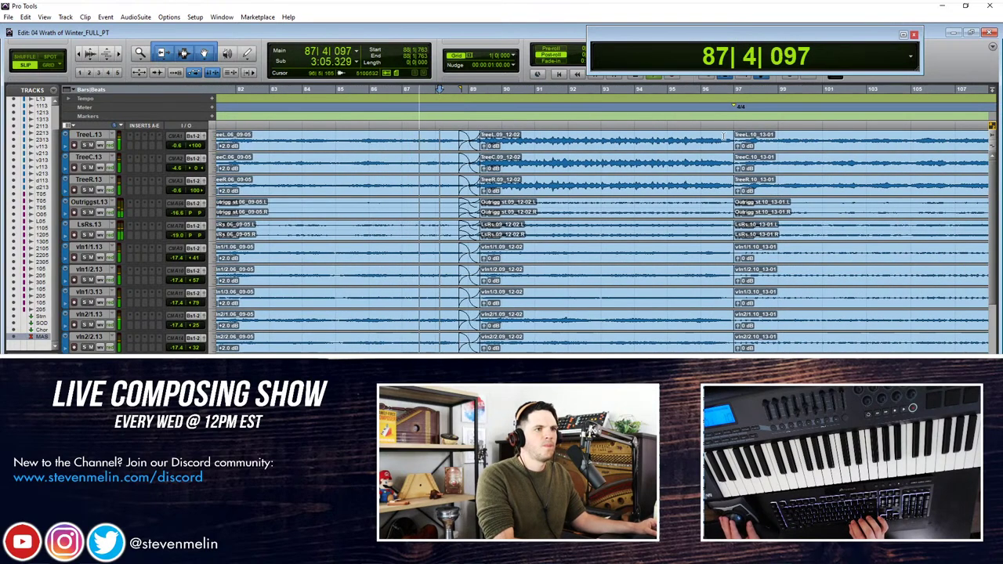
pyautogui.moveTo(722, 138); pyautogui.dragTo(743, 139)
pyautogui.press('f')
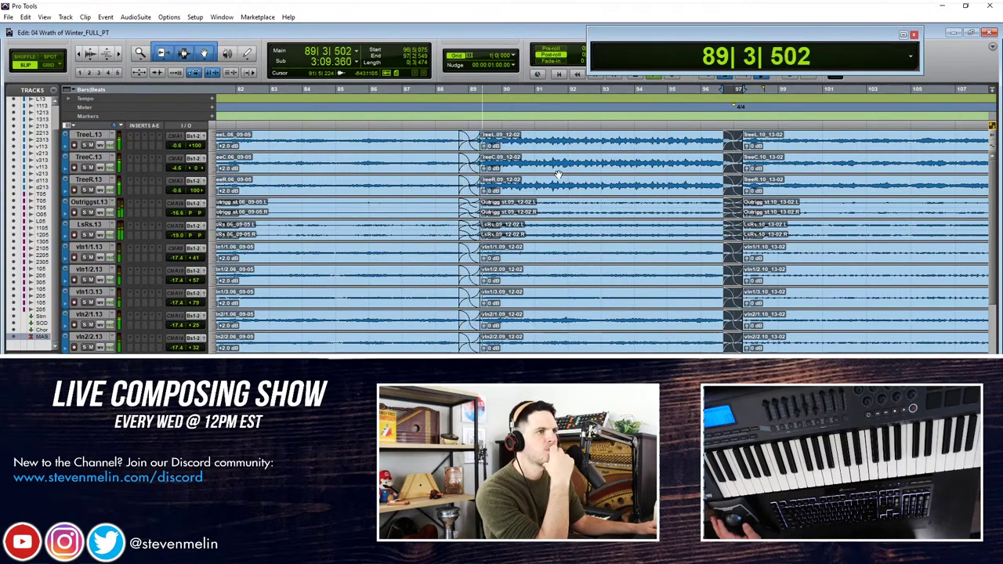
# Step: Trim the overdub string clips to start just after bar 97, add a fade-in ending at 97|3|224, and audition the entrance
pyautogui.scroll(-5, 558, 174)
pyautogui.scroll(-1, 558, 174)
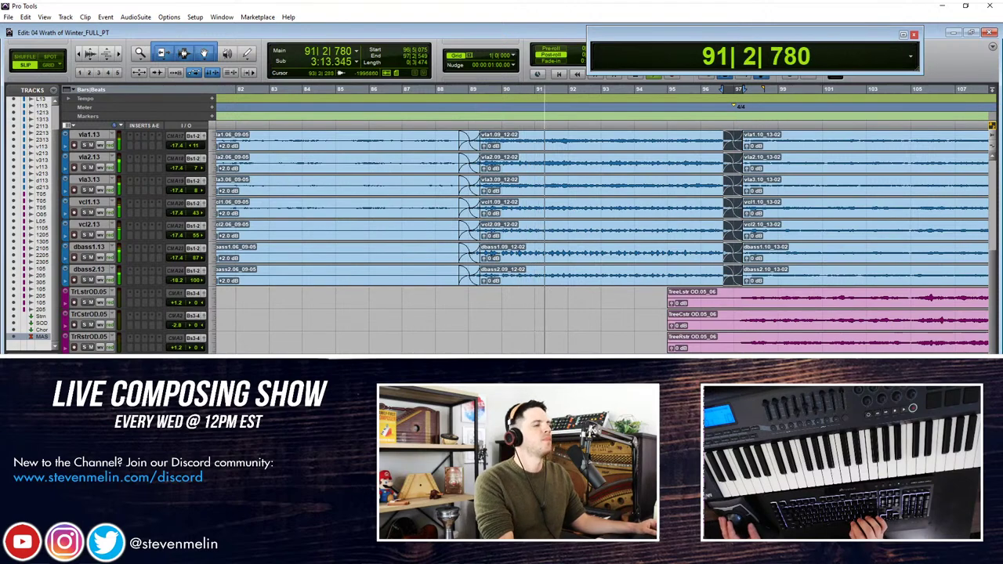
pyautogui.hscroll(3, 564, 307)
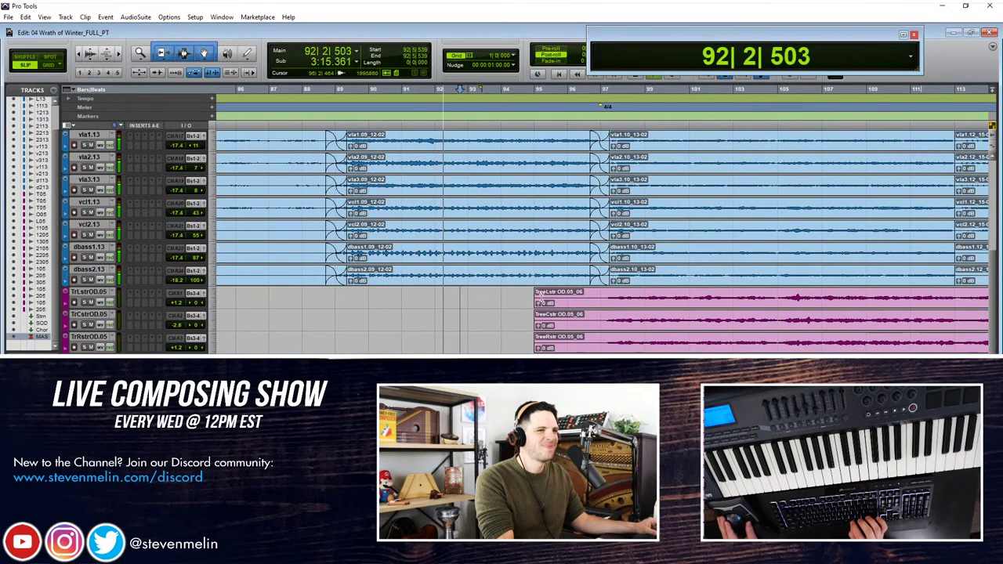
pyautogui.moveTo(536, 298); pyautogui.dragTo(609, 295)
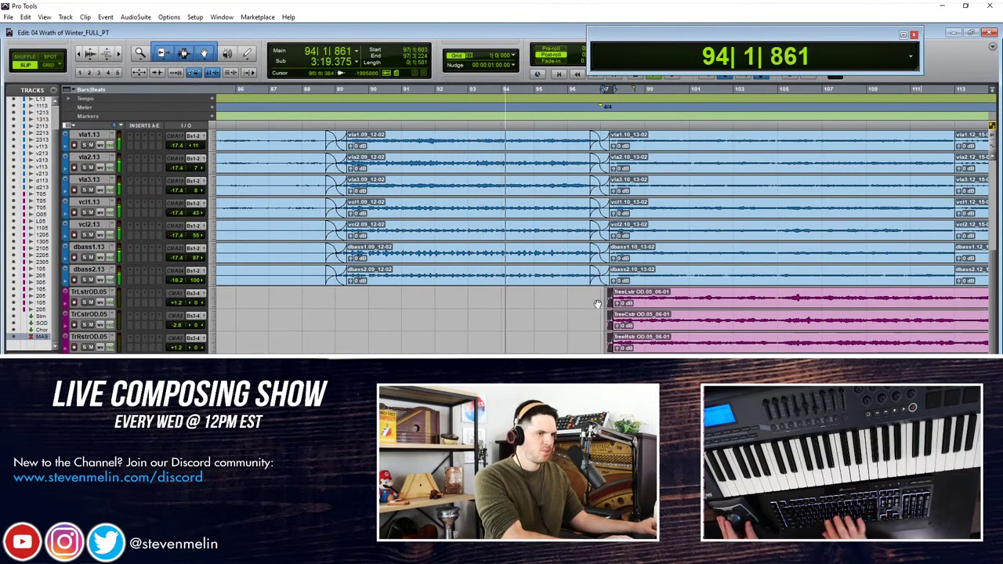
pyautogui.hscroll(2, 593, 302)
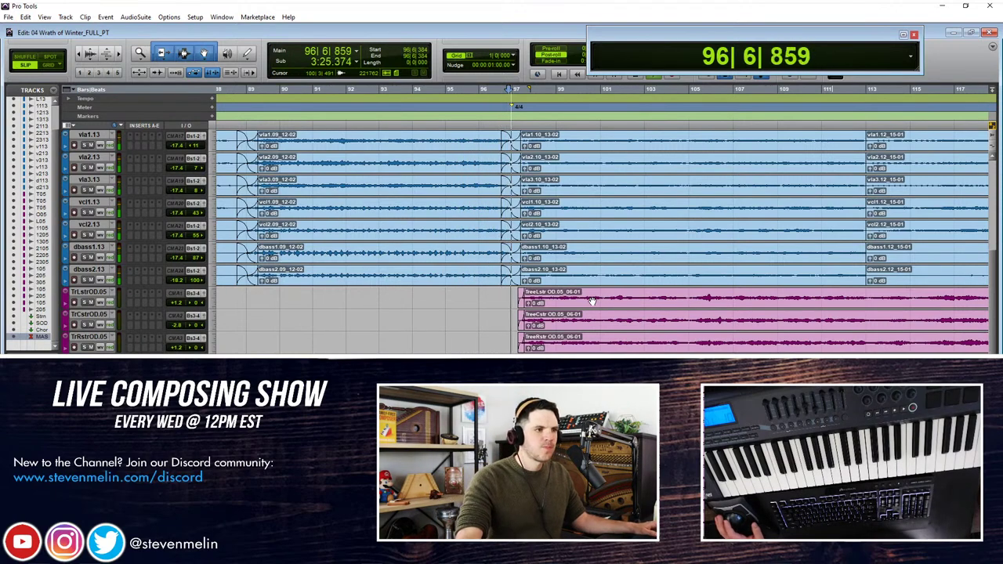
pyautogui.hscroll(2, 540, 310)
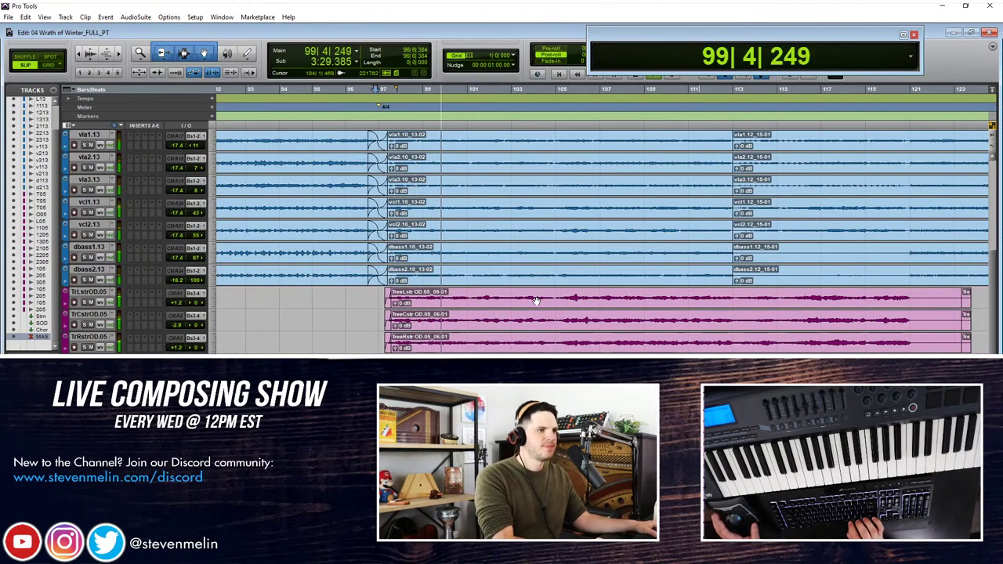
pyautogui.scroll(4, 537, 301)
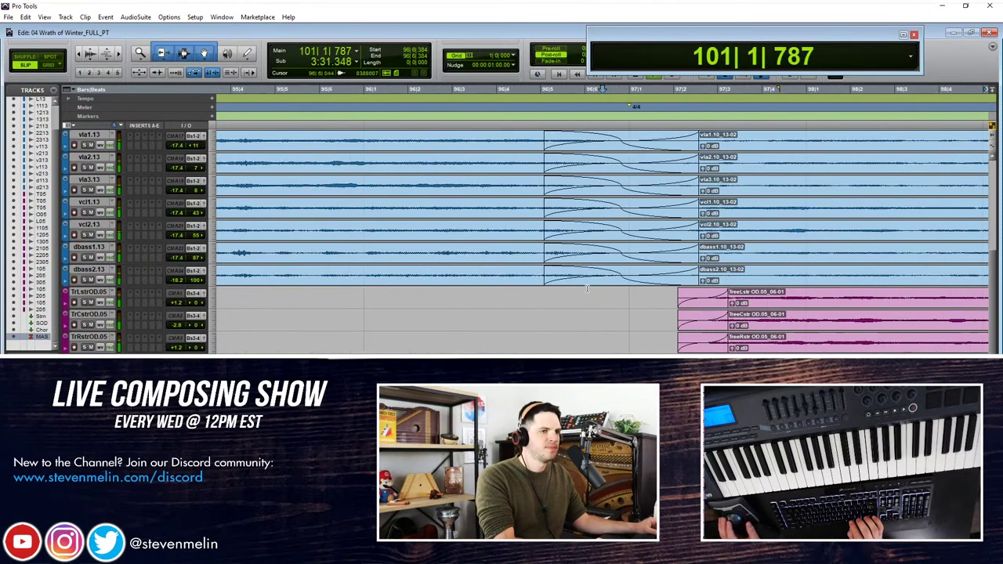
# Step: Raise the clip gain of the main string clips between bars 97 and 113 to +1.5 dB
pyautogui.hscroll(1, 595, 290)
pyautogui.click(655, 280)
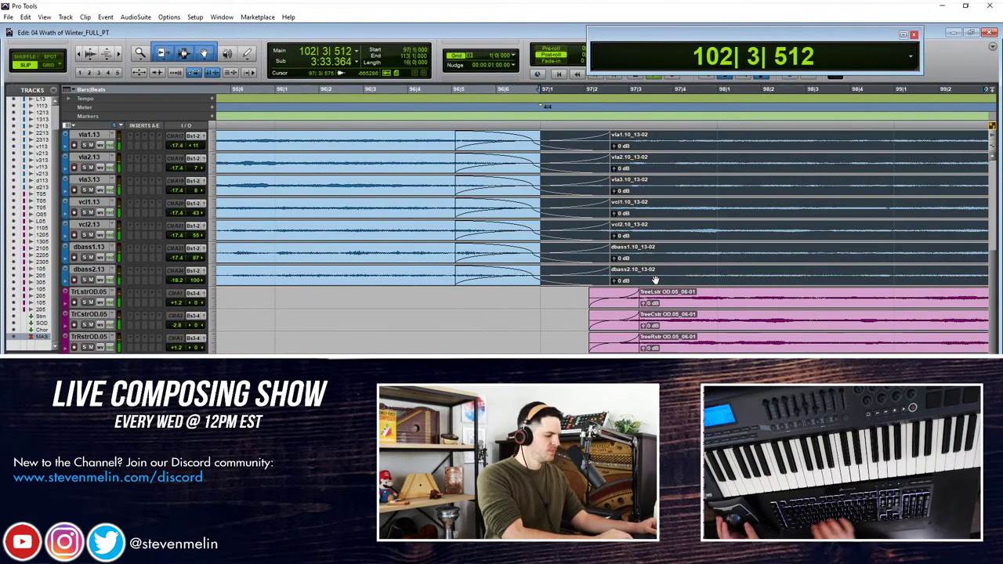
pyautogui.scroll(-4, 657, 274)
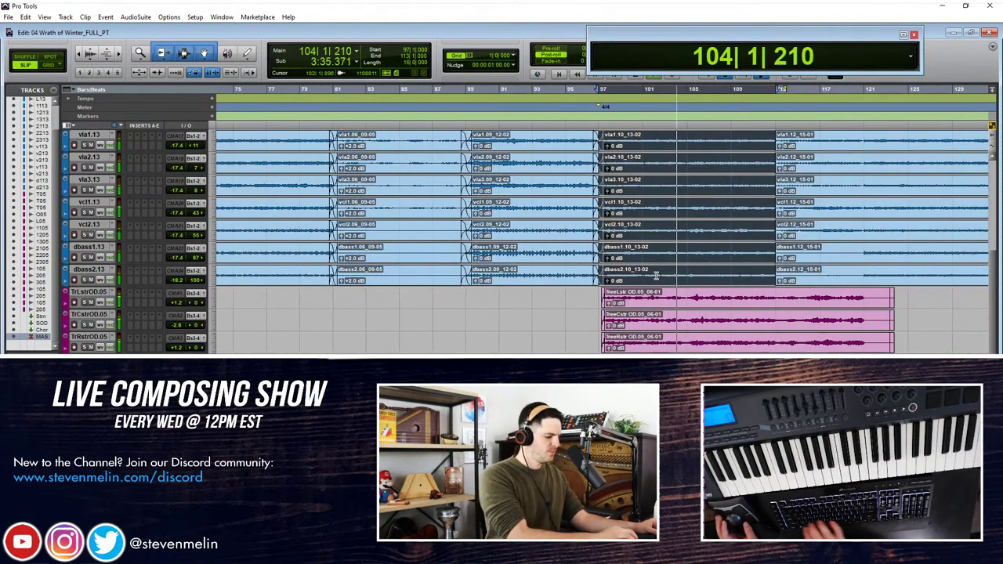
pyautogui.hotkey('ctrl', 'shift', 'Up')
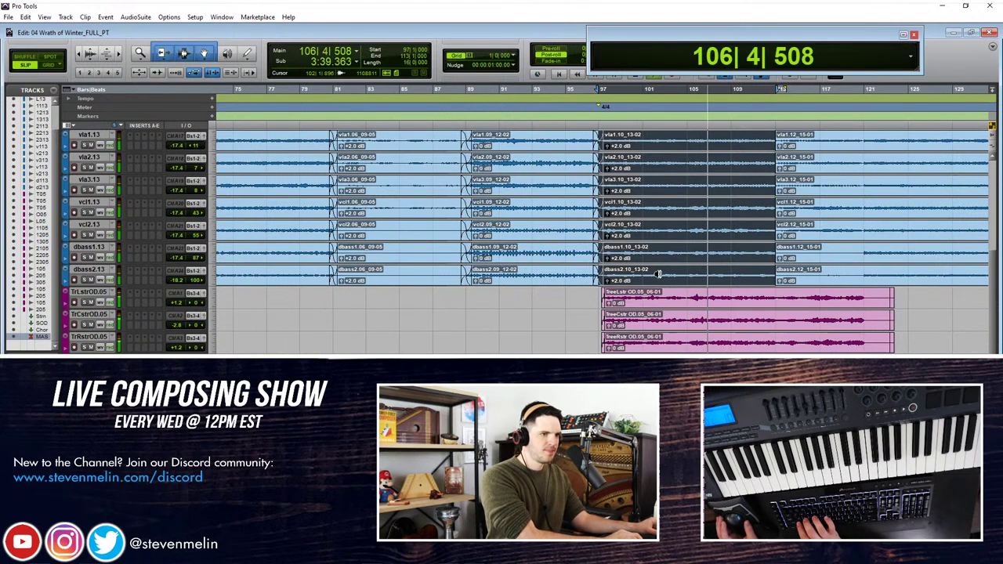
pyautogui.hscroll(3, 658, 273)
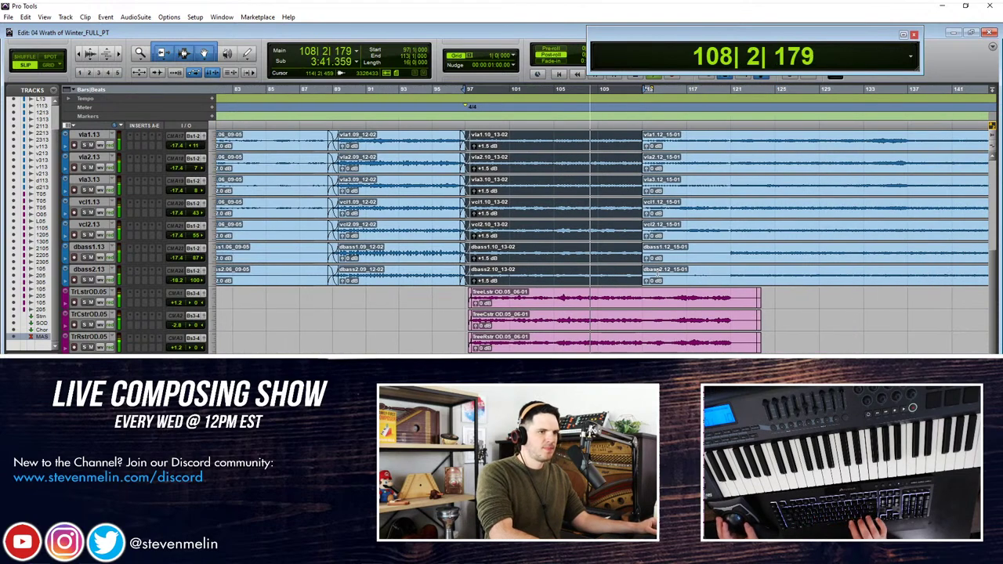
# Step: Crossfade the main string clips across the edit at bar 113 and audition the transition
pyautogui.scroll(1, 681, 265)
pyautogui.hscroll(3, 730, 255)
pyautogui.click(732, 245)
pyautogui.hscroll(2, 730, 227)
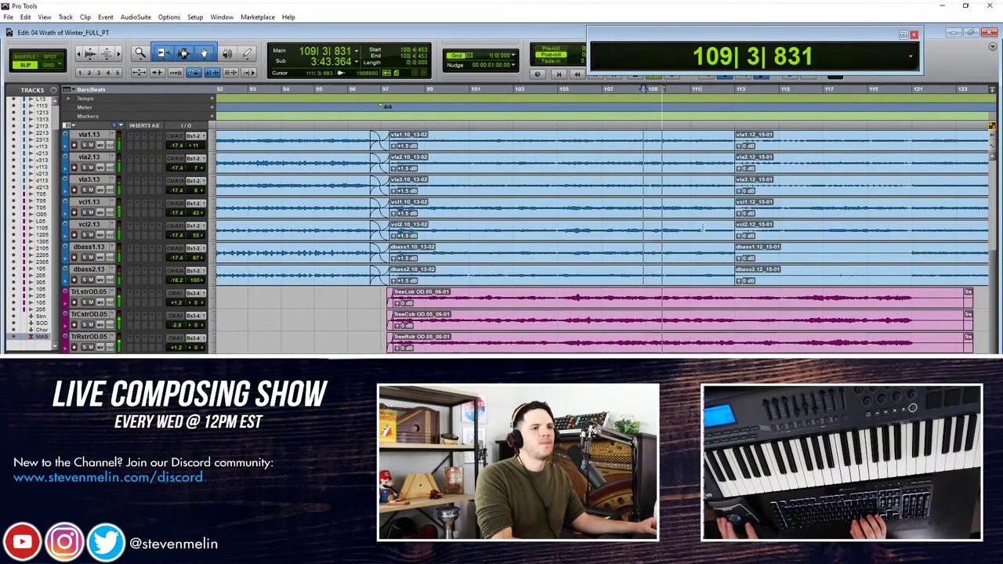
pyautogui.moveTo(725, 201); pyautogui.dragTo(743, 201)
pyautogui.press('f')
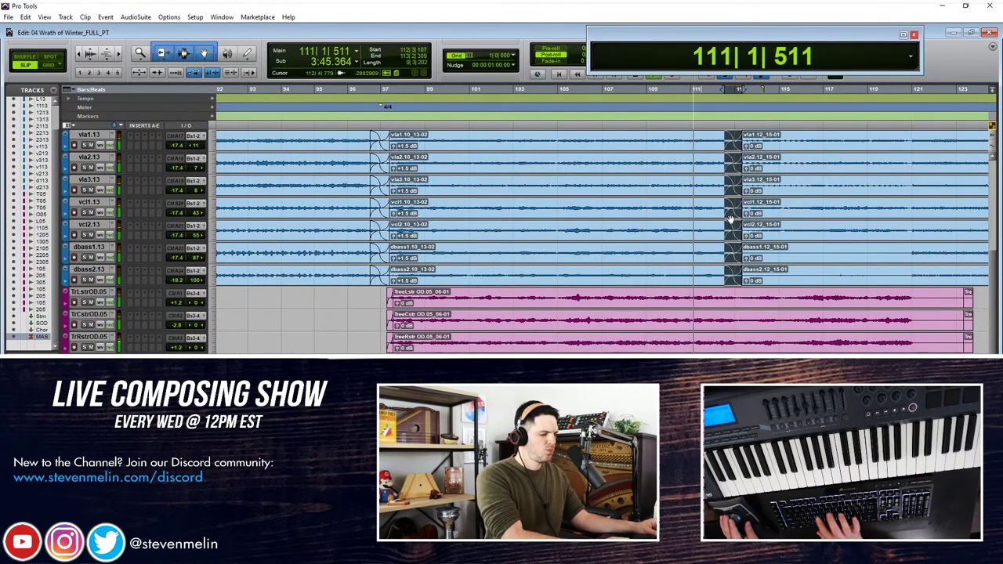
pyautogui.click(708, 270)
pyautogui.scroll(1, 709, 269)
pyautogui.hscroll(1, 709, 268)
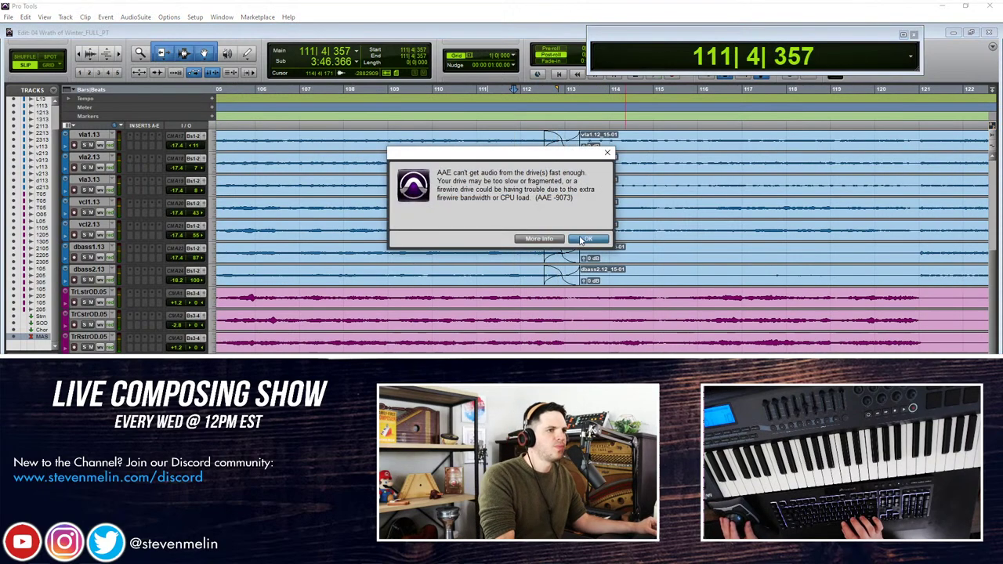
pyautogui.click(584, 239)
pyautogui.click(525, 202)
pyautogui.press('space')
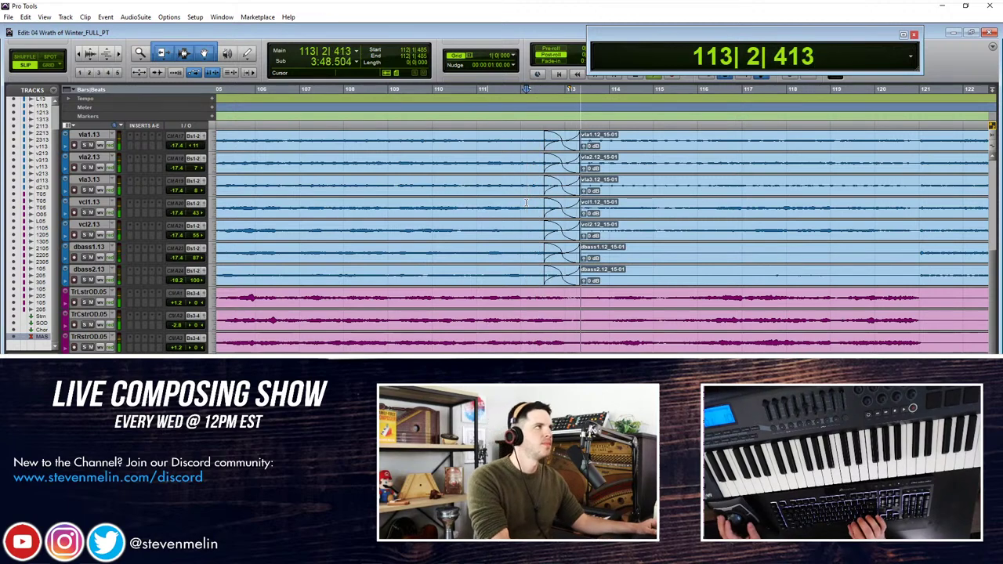
# Step: Raise the clip gain of the main string clips between bars 113 and 153 to +1.5 dB
pyautogui.press('r')
pyautogui.press('r')
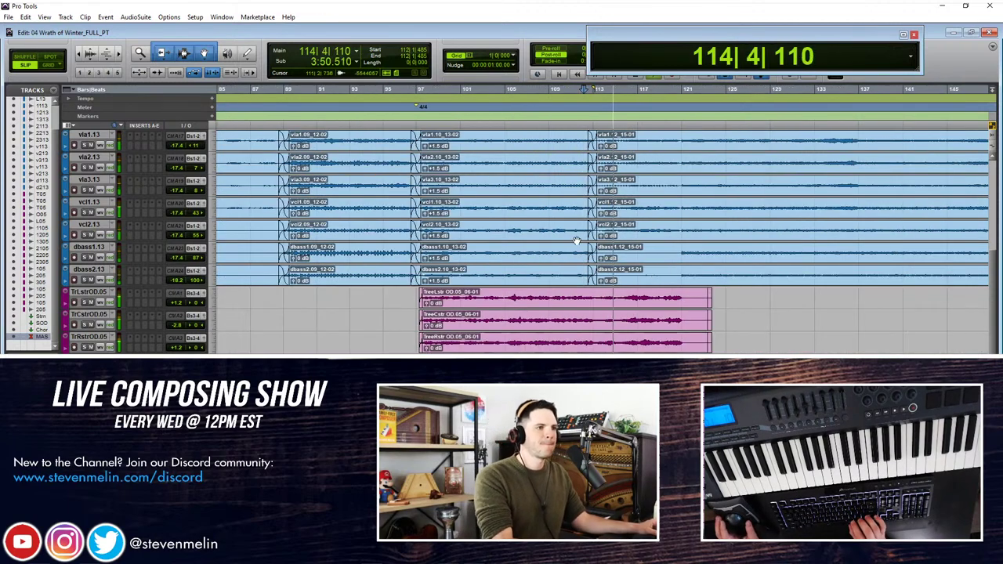
pyautogui.hscroll(2, 645, 276)
pyautogui.click(558, 281)
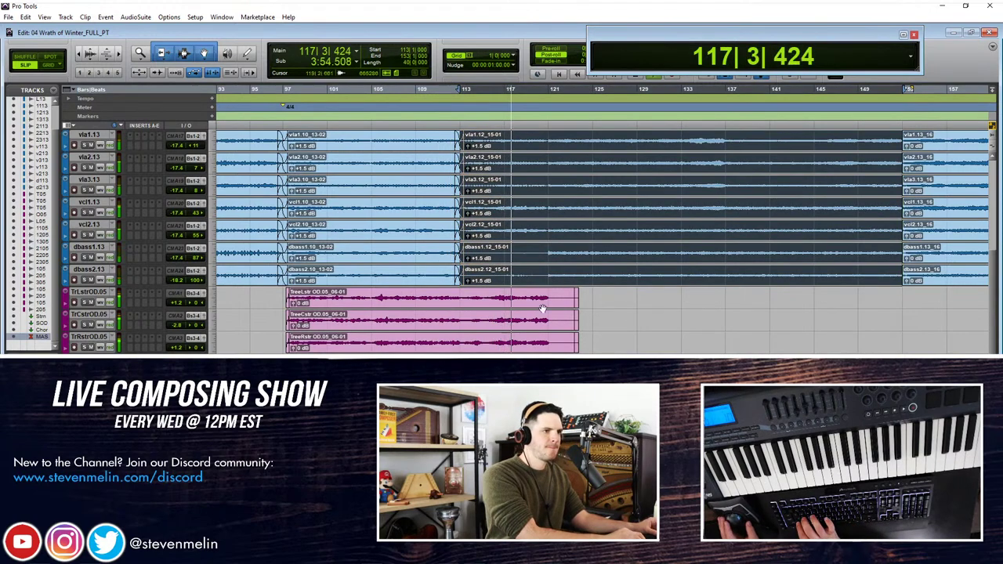
# Step: Trim the overdub string clips to end just after bar 121 and add a fade-out
pyautogui.moveTo(578, 298); pyautogui.dragTo(548, 297)
pyautogui.press('f')
pyautogui.click(579, 296)
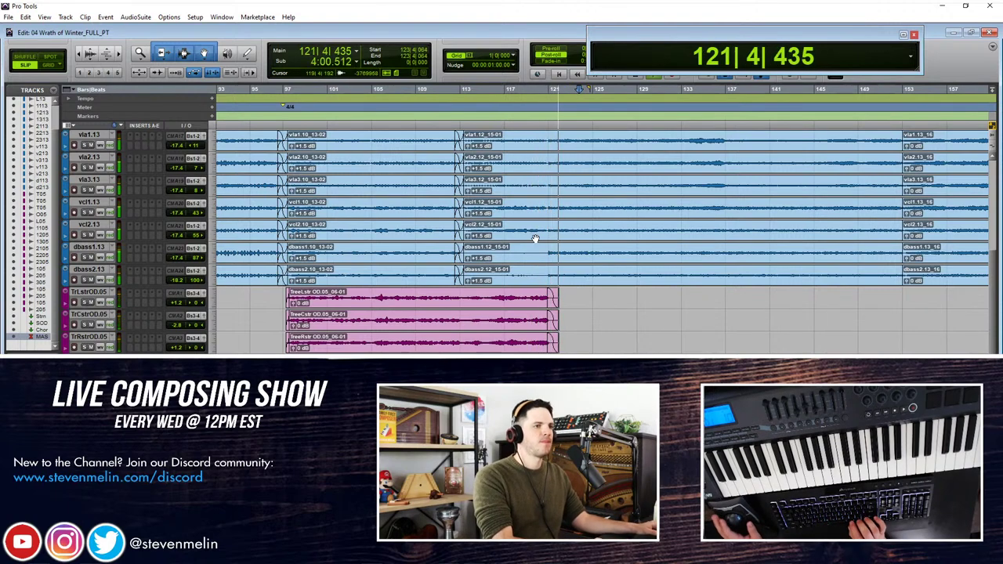
# Step: Split the main string clips just before bar 121, where the overdub strings end
pyautogui.click(550, 148)
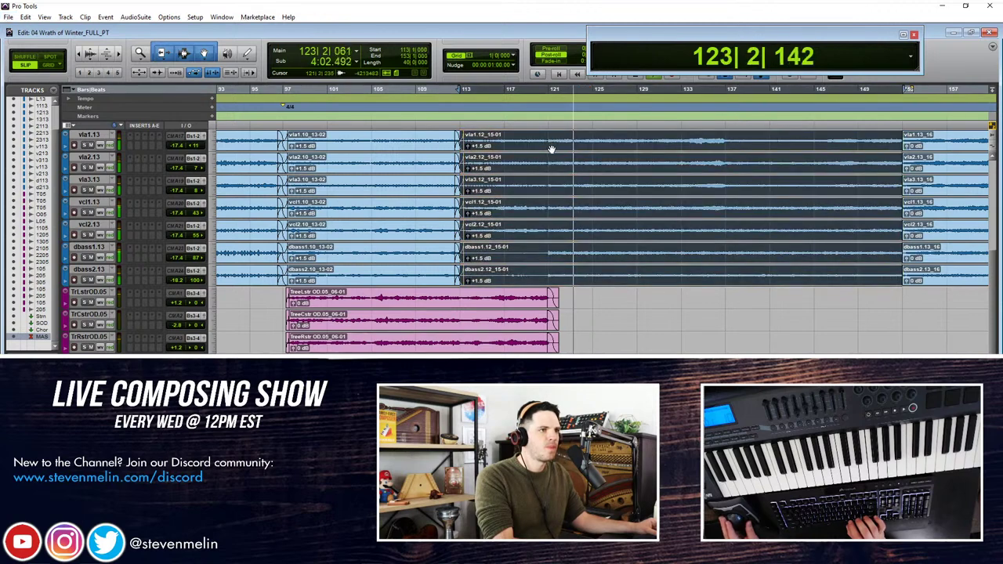
pyautogui.hotkey('ctrl', 'a')
pyautogui.click(548, 137)
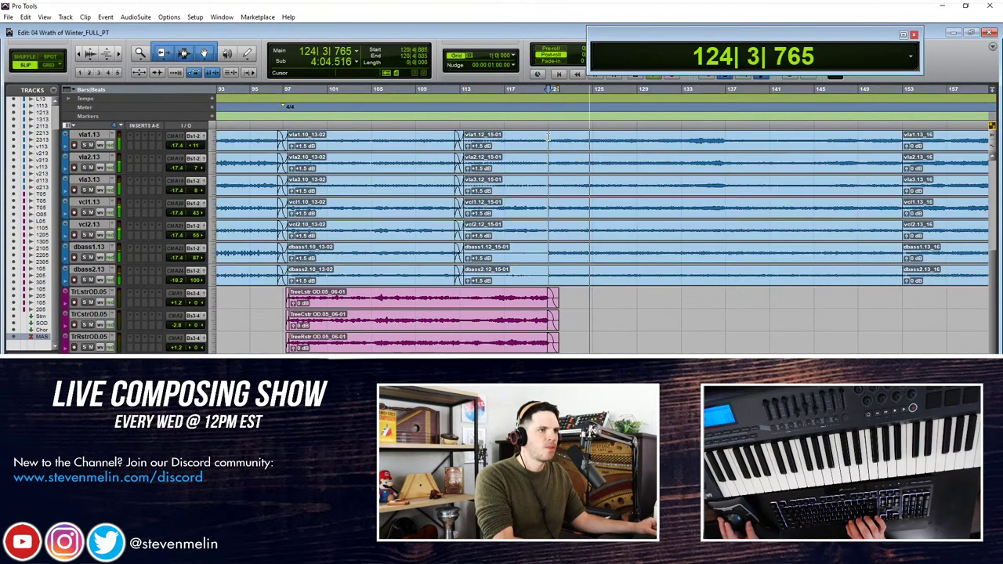
pyautogui.hotkey('ctrl', 'e')
# Step: Raise the clip gain of the main string clips from bar 121 to bar 153 to +2.0 dB and crossfade the split at bar 121
pyautogui.moveTo(553, 146); pyautogui.dragTo(553, 148)
pyautogui.click(591, 150)
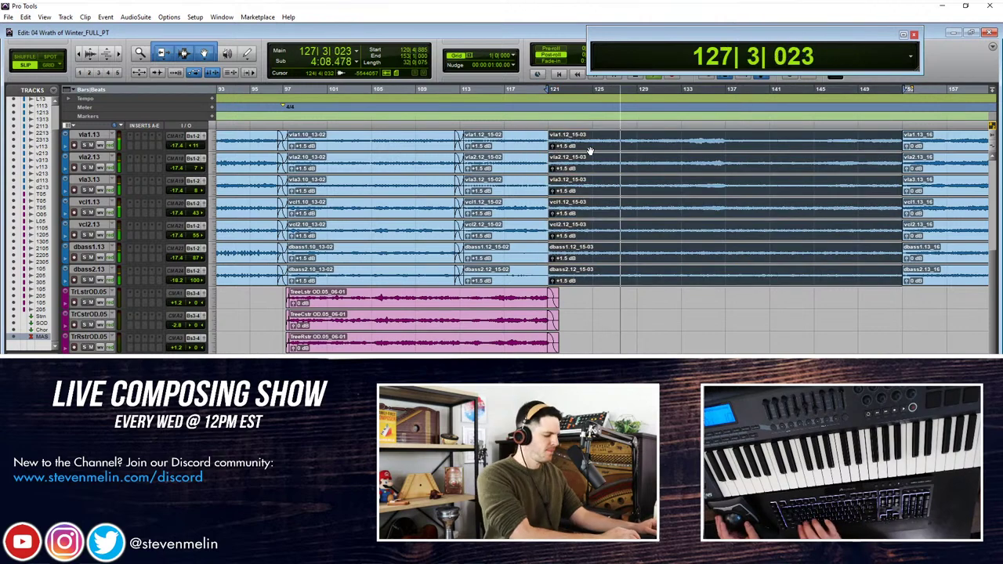
pyautogui.click(541, 138)
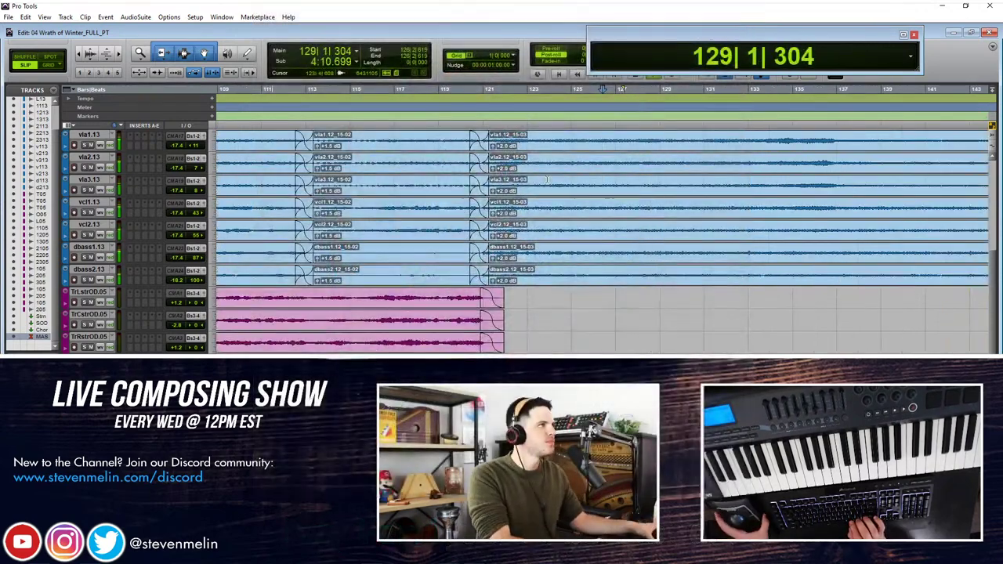
# Step: Crossfade the main string clips across the edit at bar 153, from 152|3|481 to 153|2|956, and audition the transition
pyautogui.hscroll(2, 536, 170)
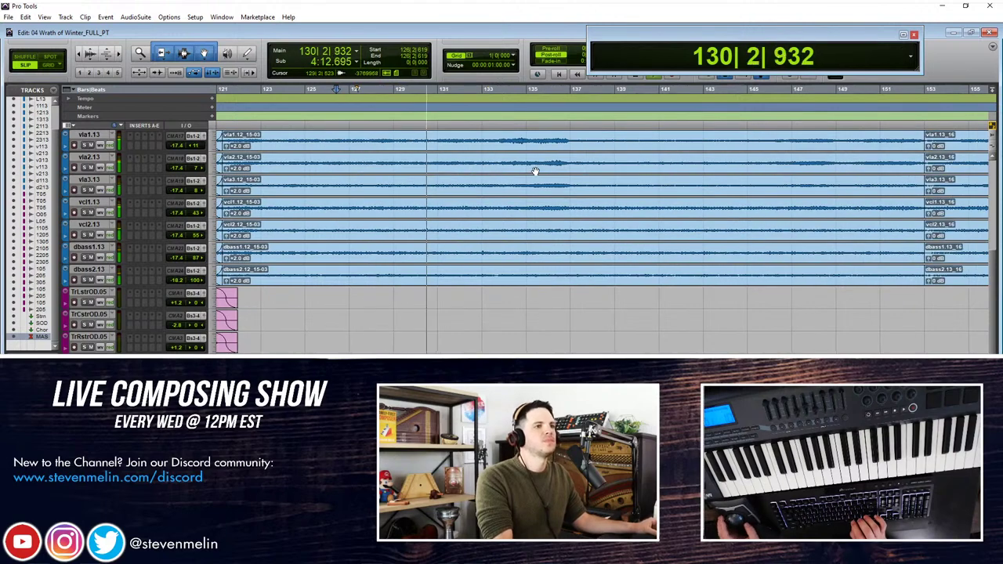
pyautogui.scroll(-2, 536, 171)
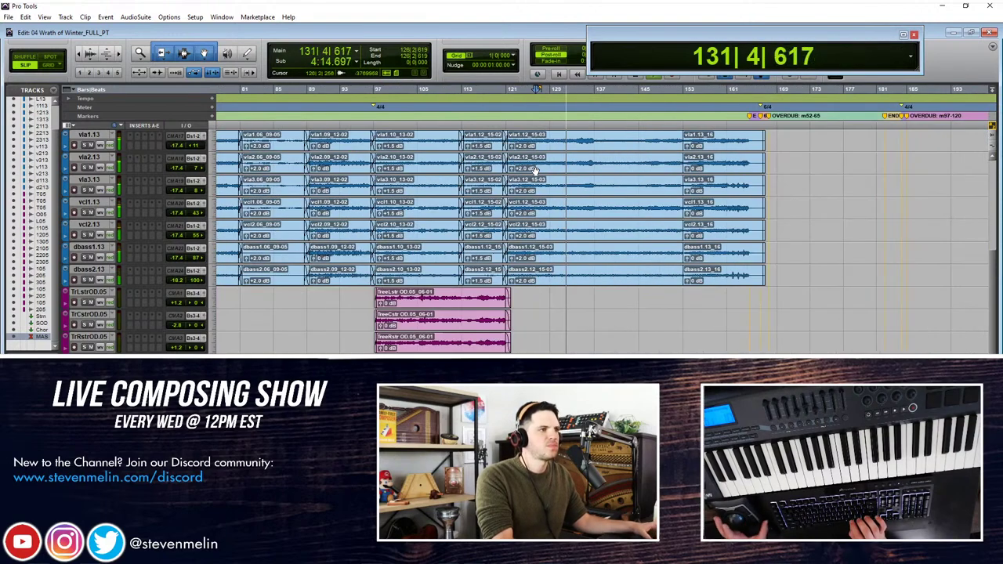
pyautogui.hotkey('ctrl', ']')
pyautogui.hotkey('ctrl', ']')
pyautogui.hscroll(10, 619, 149)
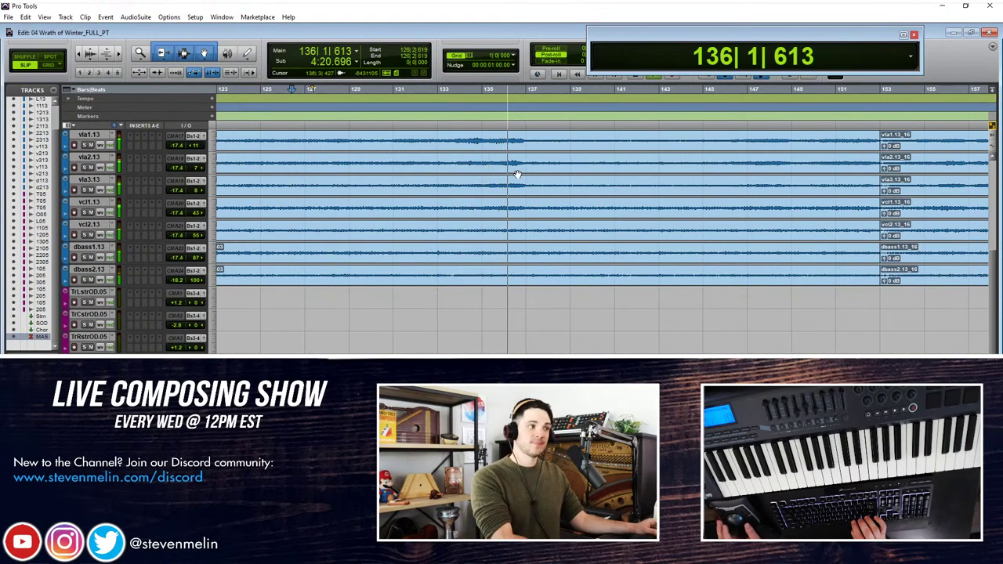
pyautogui.hscroll(1, 516, 173)
pyautogui.hscroll(8, 514, 174)
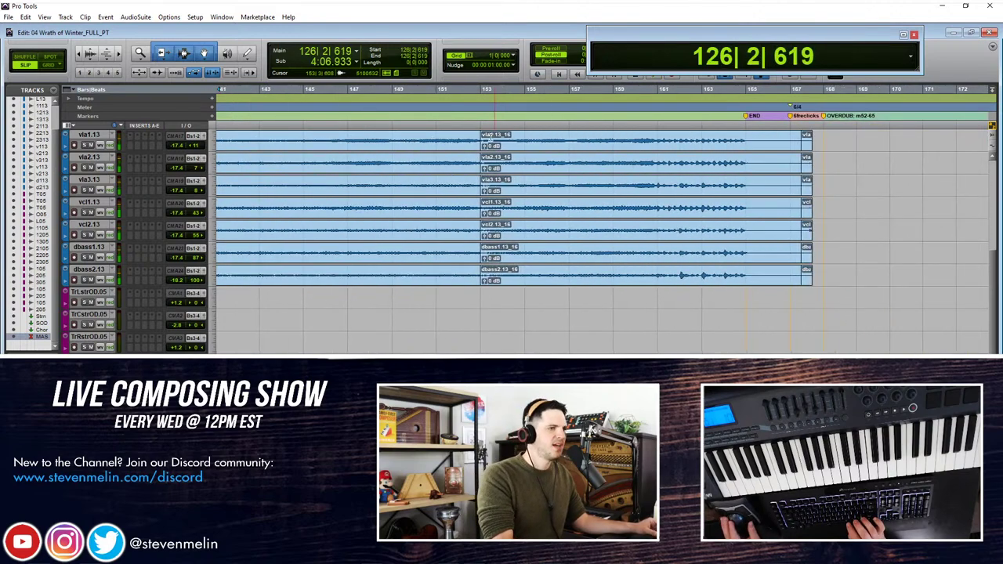
pyautogui.scroll(2, 475, 152)
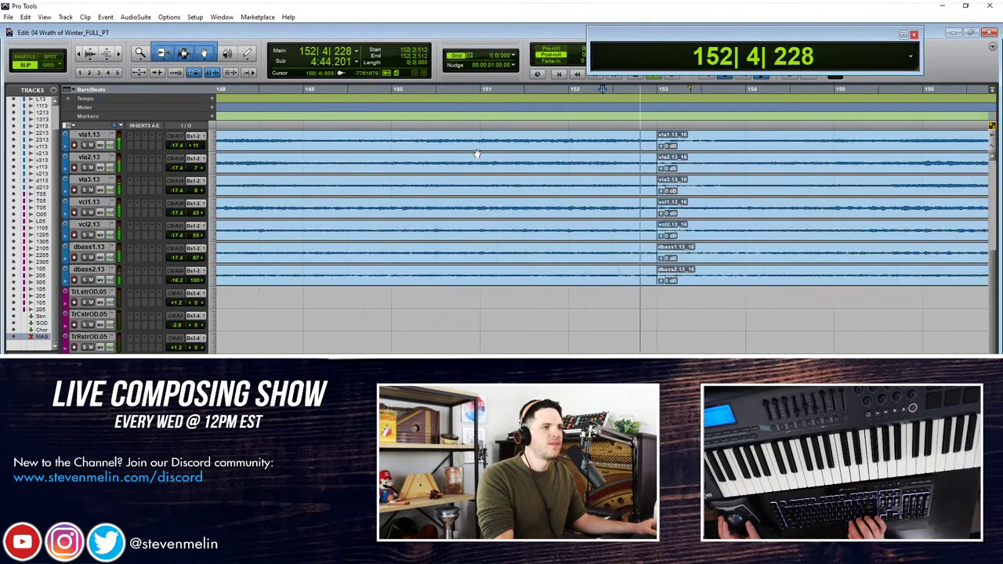
pyautogui.press('space')
pyautogui.moveTo(625, 142); pyautogui.dragTo(702, 142)
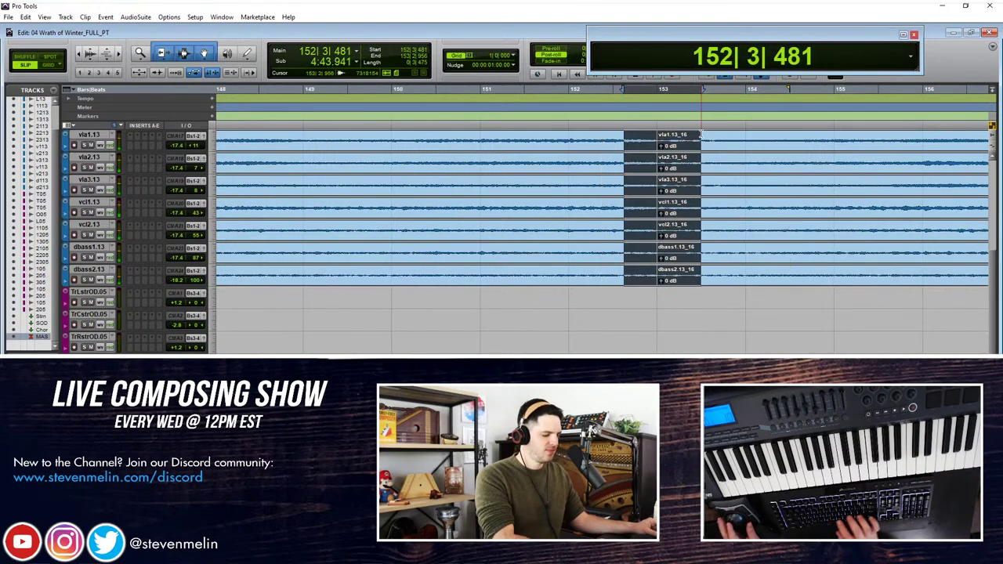
pyautogui.press('f')
pyautogui.click(587, 167)
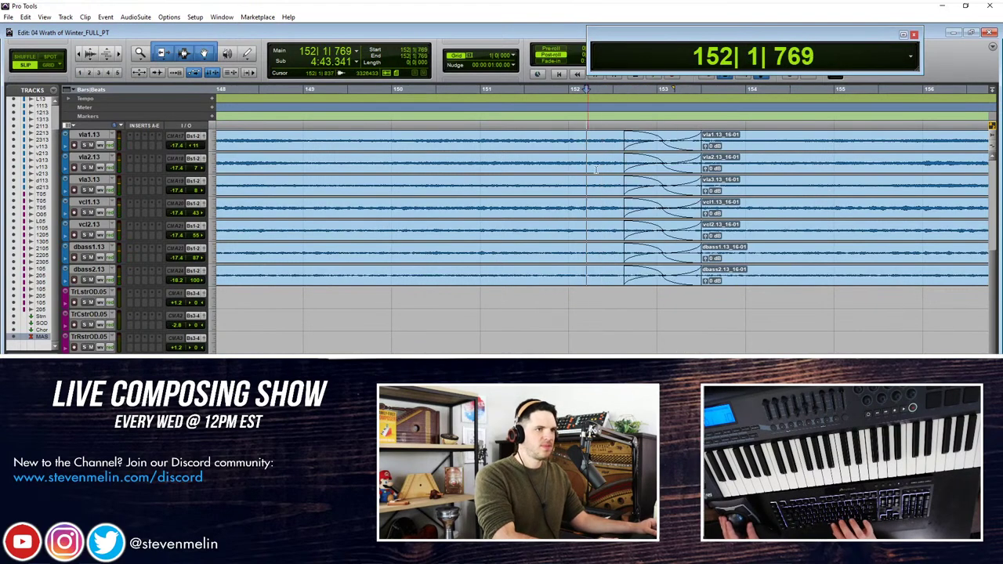
pyautogui.press('space')
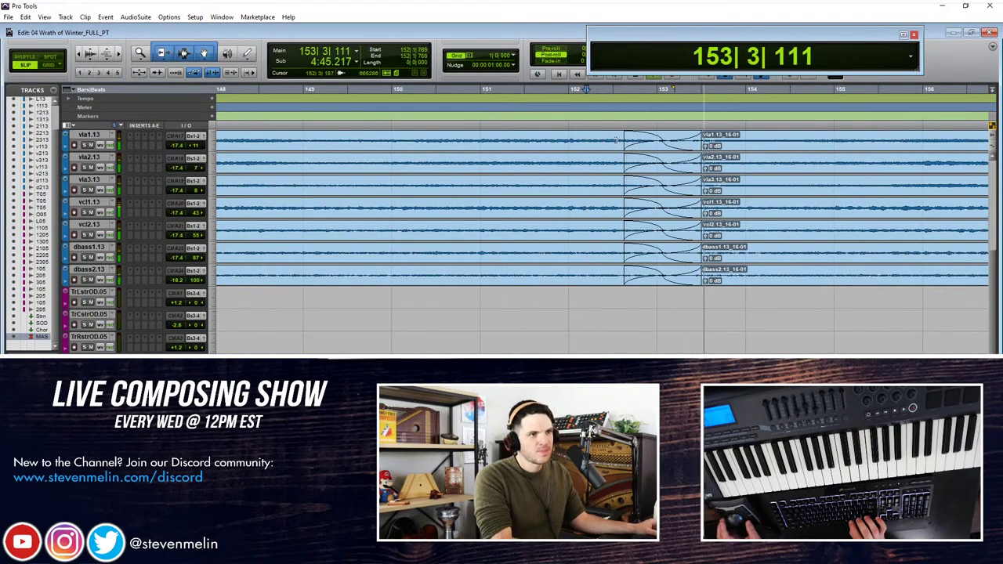
# Step: Trim the main string clips to end just after bar 165 and add a fade-out
pyautogui.scroll(-3, 616, 141)
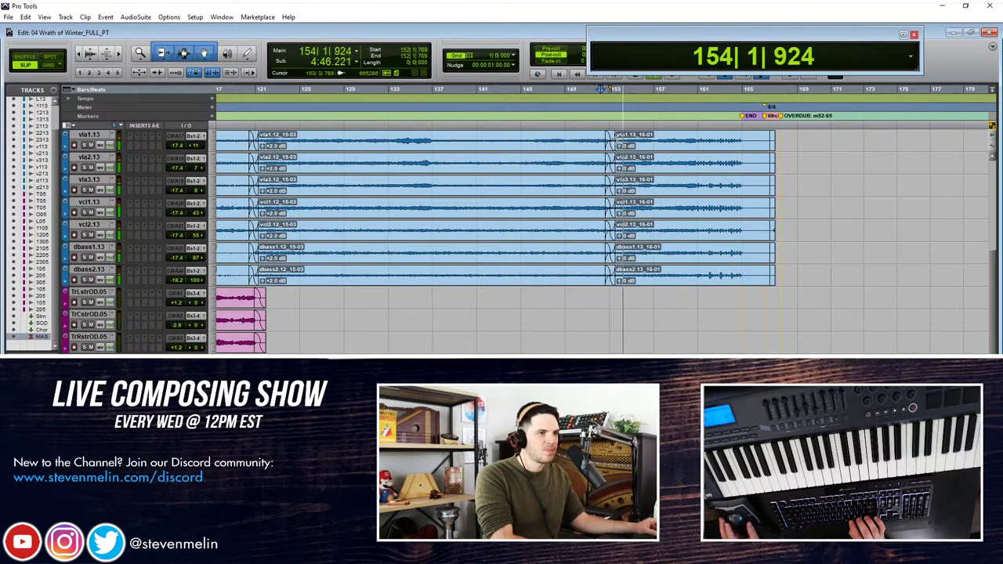
pyautogui.hscroll(2, 623, 141)
pyautogui.moveTo(647, 146); pyautogui.dragTo(608, 145)
pyautogui.press('Delete')
pyautogui.press('f')
pyautogui.click(629, 139)
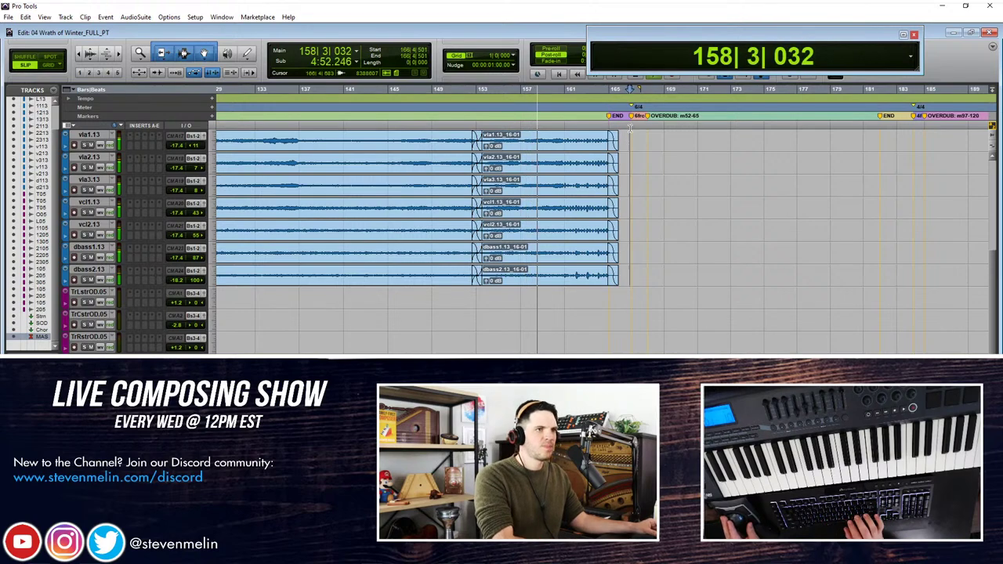
# Step: Delete the leftover meter changes and the free-click and overdub markers after the END marker at bar 165
pyautogui.moveTo(627, 121); pyautogui.dragTo(997, 109)
pyautogui.press('Delete')
pyautogui.moveTo(638, 133); pyautogui.dragTo(402, 134)
pyautogui.moveTo(636, 116); pyautogui.dragTo(417, 116)
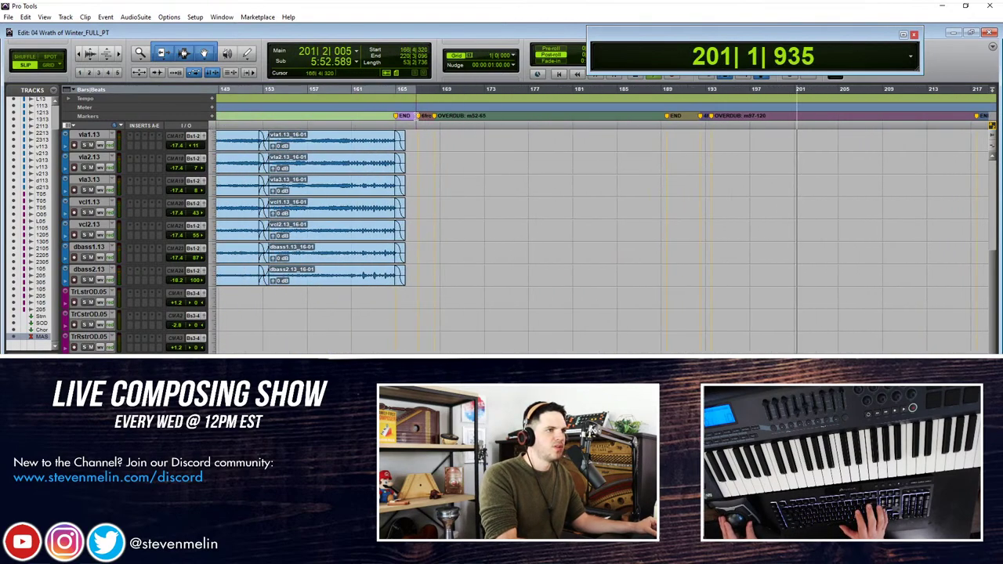
pyautogui.press('Delete')
# Step: Audition the main strings from bar 159 up to the accented notes at bar 161
pyautogui.press('space')
pyautogui.scroll(5, 527, 147)
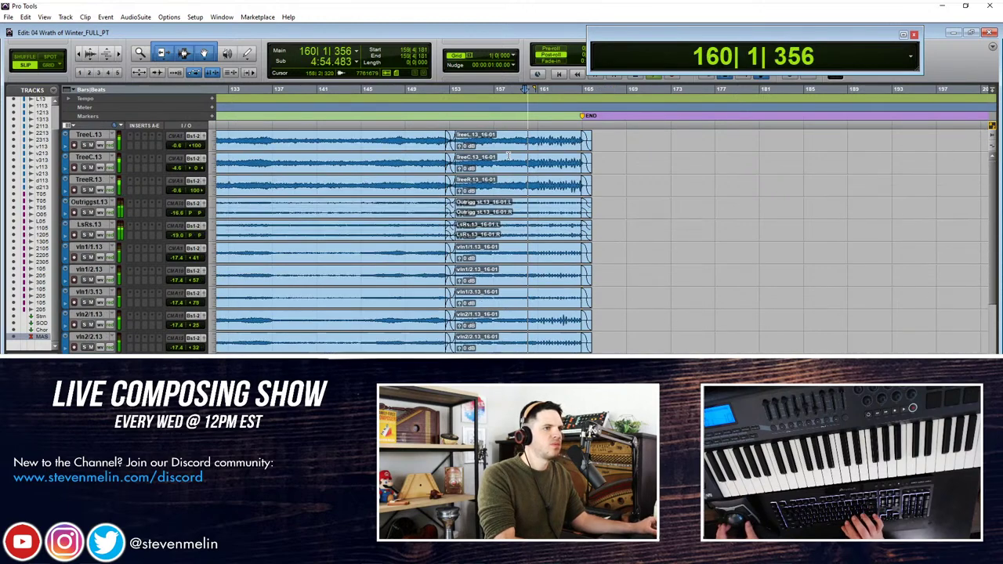
pyautogui.scroll(1, 580, 167)
pyautogui.hscroll(2, 580, 168)
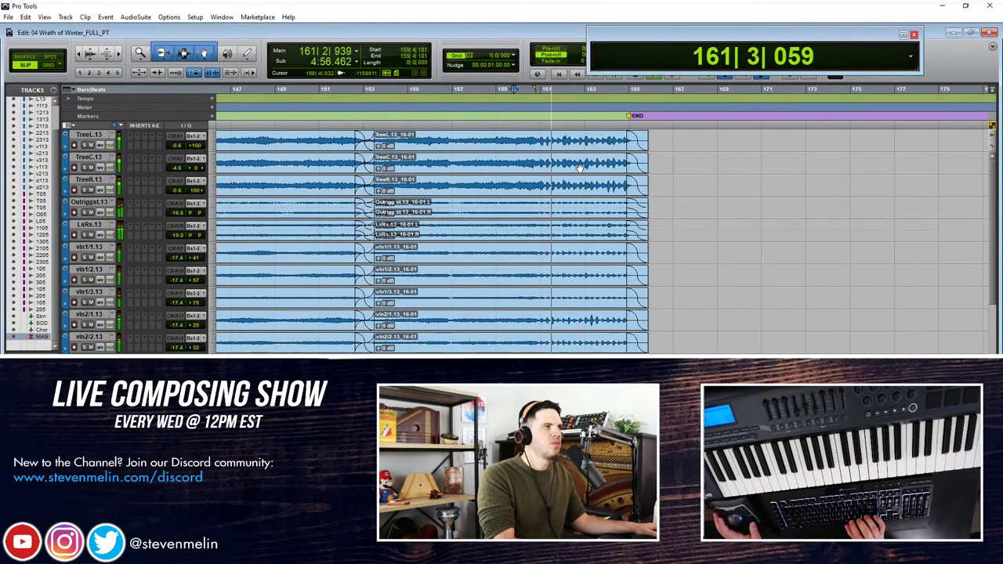
pyautogui.press('space')
pyautogui.scroll(3, 530, 141)
pyautogui.click(597, 141)
pyautogui.press('space')
pyautogui.press('alt')
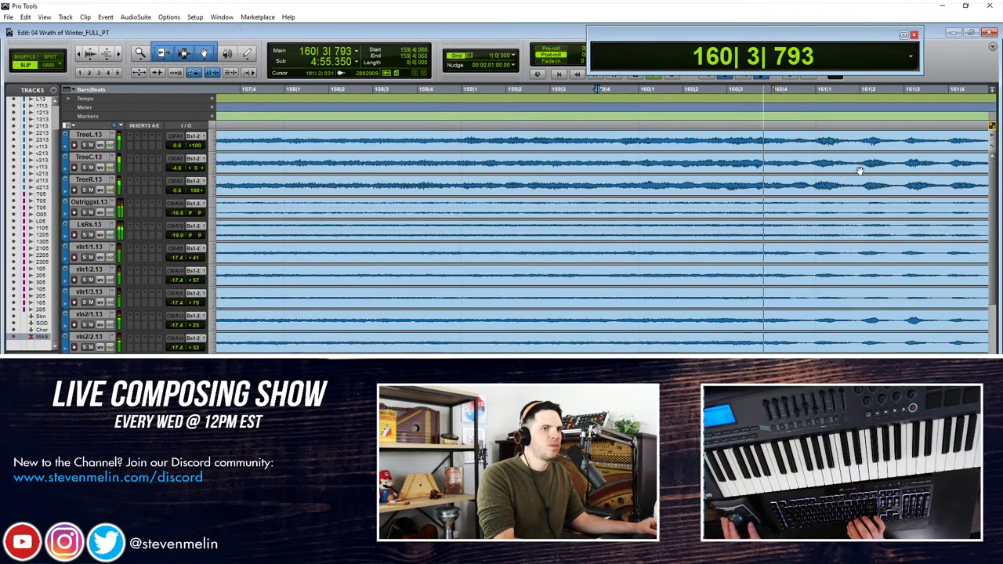
pyautogui.press('space')
# Step: Split the main string clips at 160|4|909 and raise the clip gain of the section after the split to +2.0 dB
pyautogui.click(814, 141)
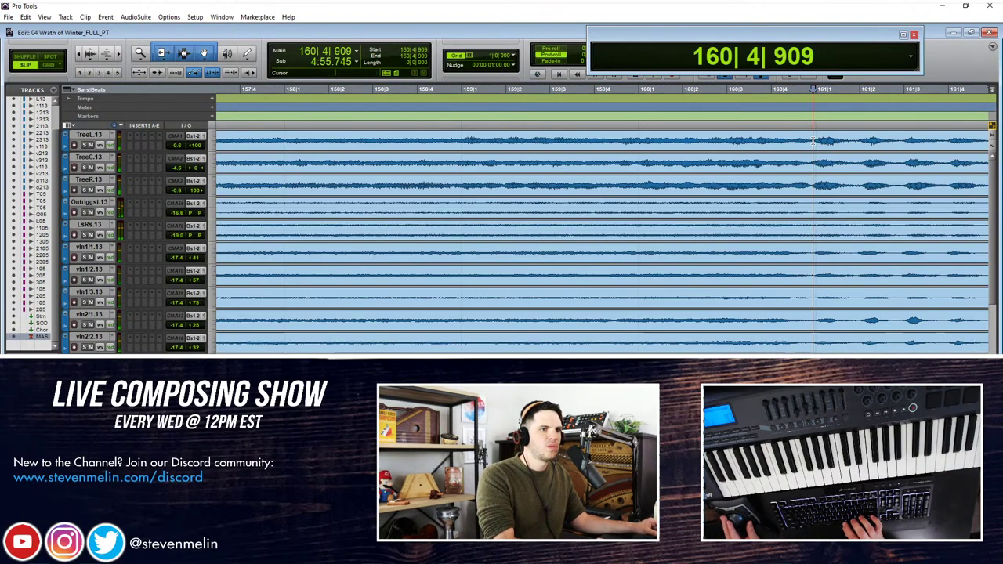
pyautogui.hotkey('ctrl', 'e')
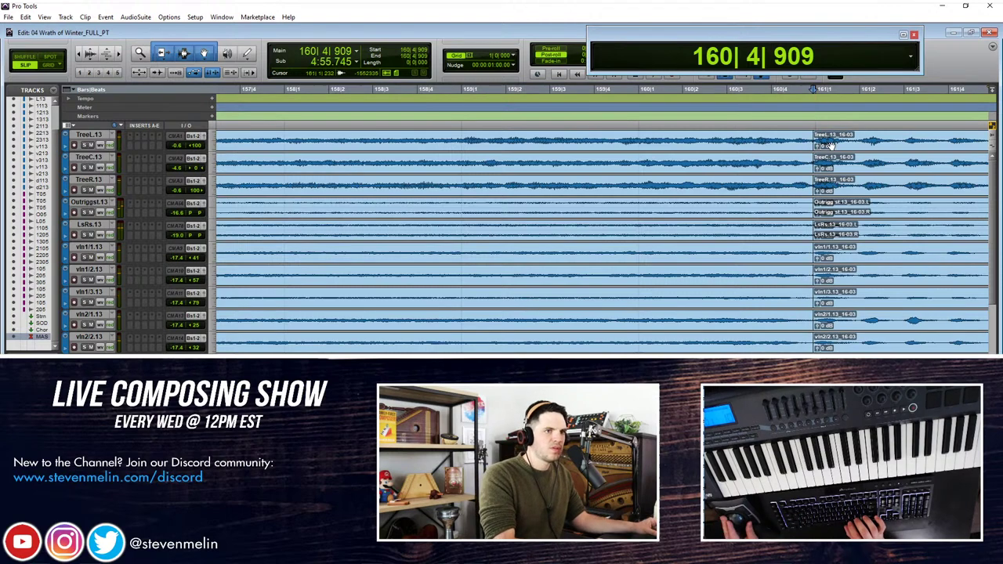
pyautogui.click(841, 146)
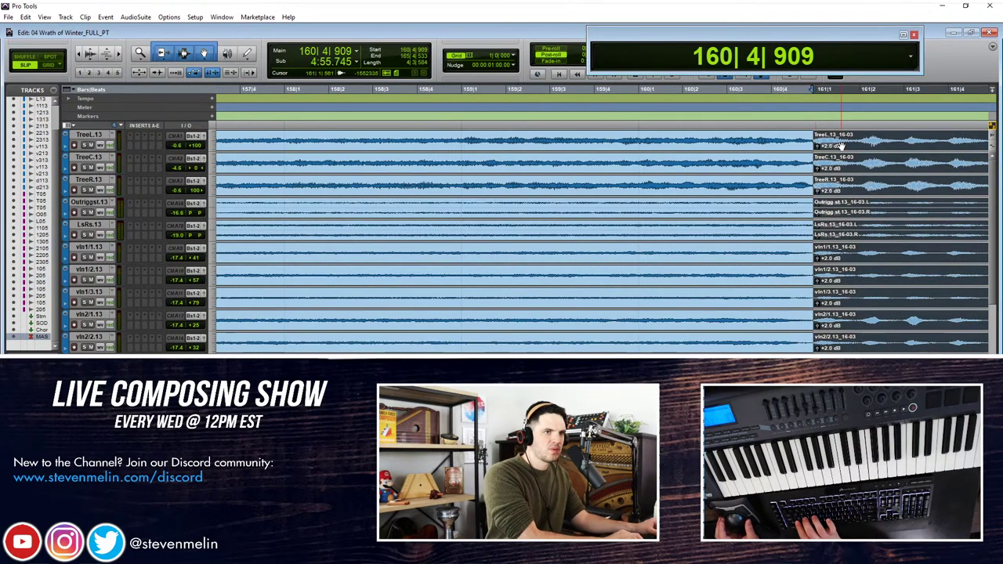
# Step: Crossfade the main string clips across the split before bar 161, starting at 160|2|675, and audition the transition
pyautogui.moveTo(714, 134); pyautogui.dragTo(845, 143)
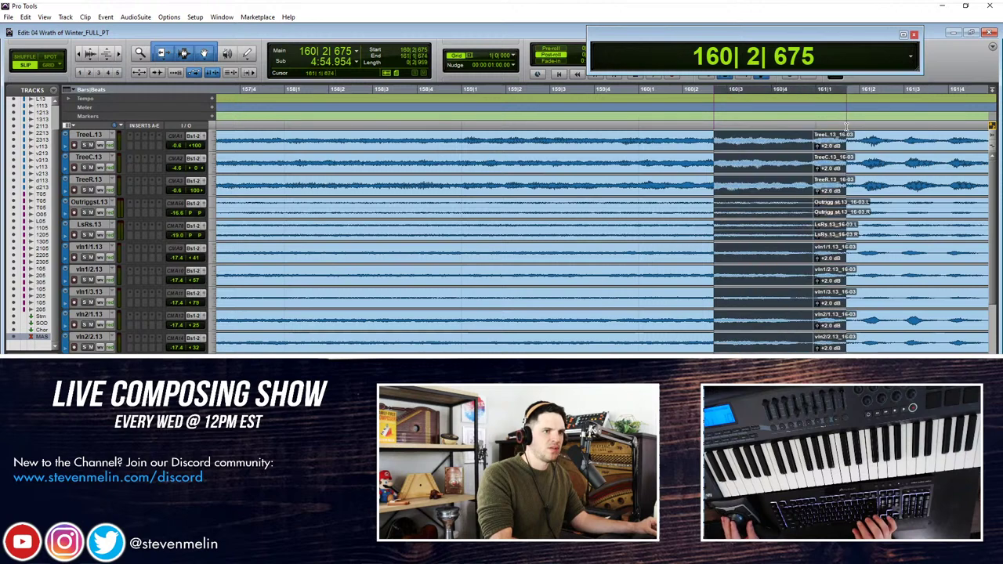
pyautogui.press('f')
pyautogui.click(658, 145)
pyautogui.press('space')
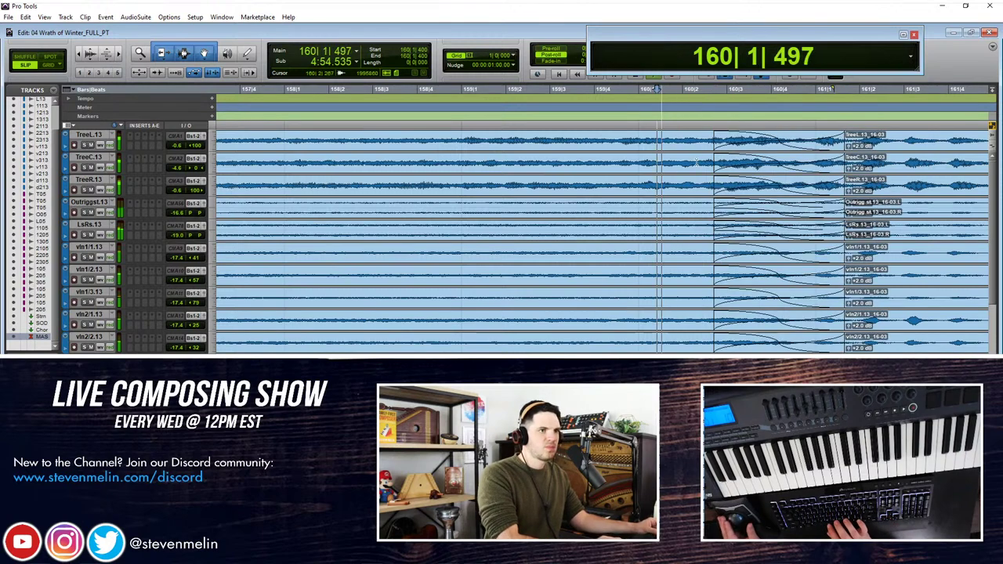
pyautogui.press('space')
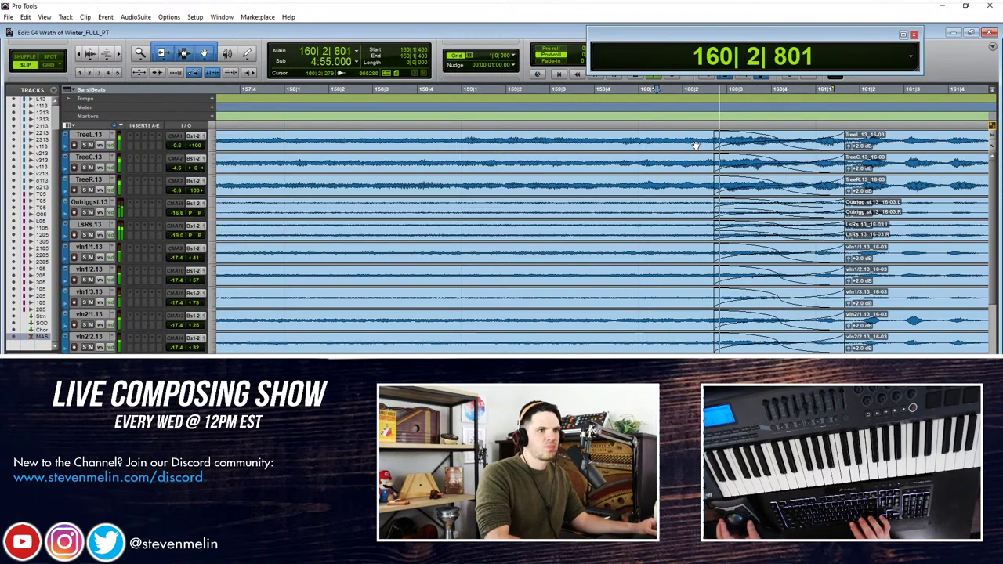
# Step: Audition the ending of the main strings from bar 160 past the END marker at bar 165
pyautogui.press('r')
pyautogui.press('r')
pyautogui.press('r')
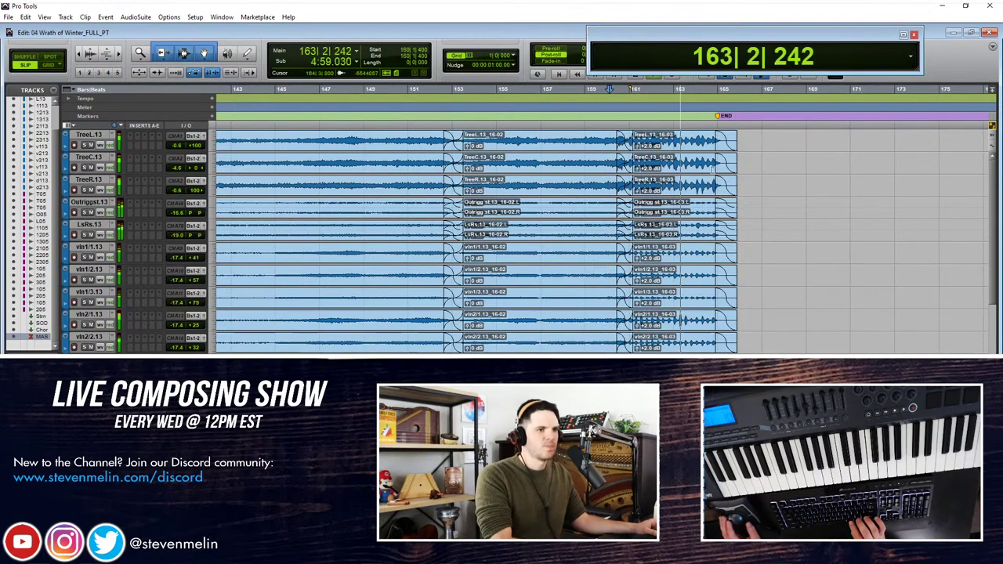
pyautogui.press('t')
pyautogui.press('t')
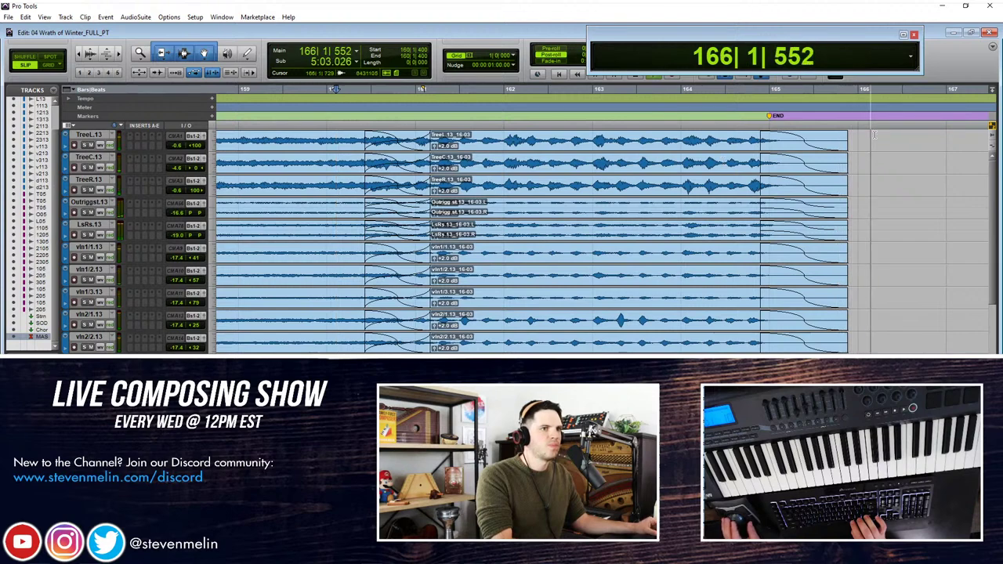
pyautogui.moveTo(846, 141); pyautogui.dragTo(898, 143)
pyautogui.press('space')
pyautogui.moveTo(769, 116); pyautogui.dragTo(948, 124)
# Step: Return to the session start, briefly play it, and select the strings aux track that follows the string overdub tracks
pyautogui.press('Return')
pyautogui.press('space')
pyautogui.hotkey('ctrl', '[')
pyautogui.hotkey('ctrl', '[')
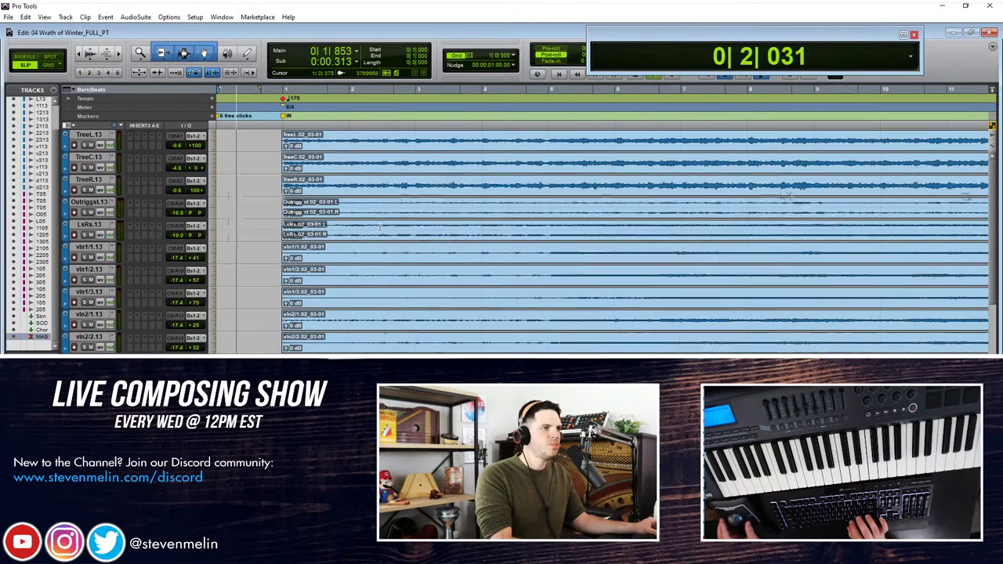
pyautogui.scroll(-10, 380, 228)
pyautogui.hotkey('ctrl', '[')
pyautogui.hotkey('ctrl', '[')
pyautogui.hotkey('ctrl', '[')
pyautogui.hotkey('ctrl', '[')
pyautogui.scroll(-3, 380, 228)
pyautogui.press('space')
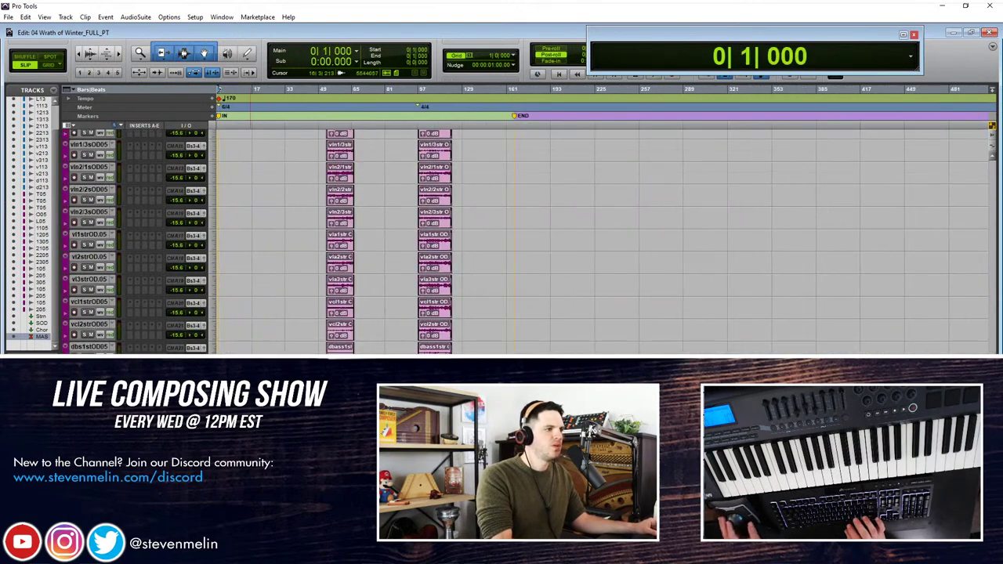
pyautogui.click(40, 317)
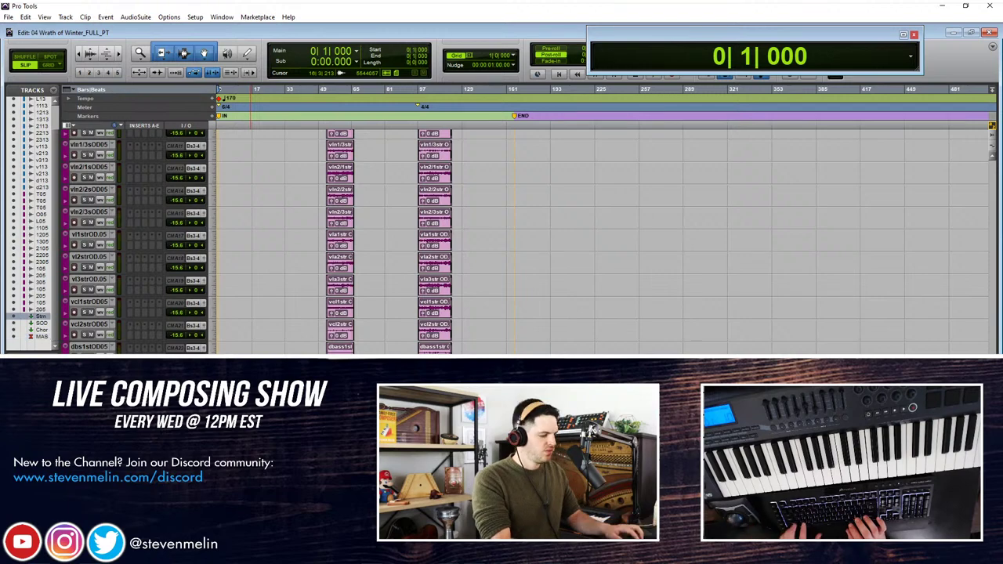
# Step: Import the choir tracks, beginning with chr_decca_L.30, from the Wrath of Winter choir session as new tracks, and decline the detailed report
pyautogui.click(7, 17)
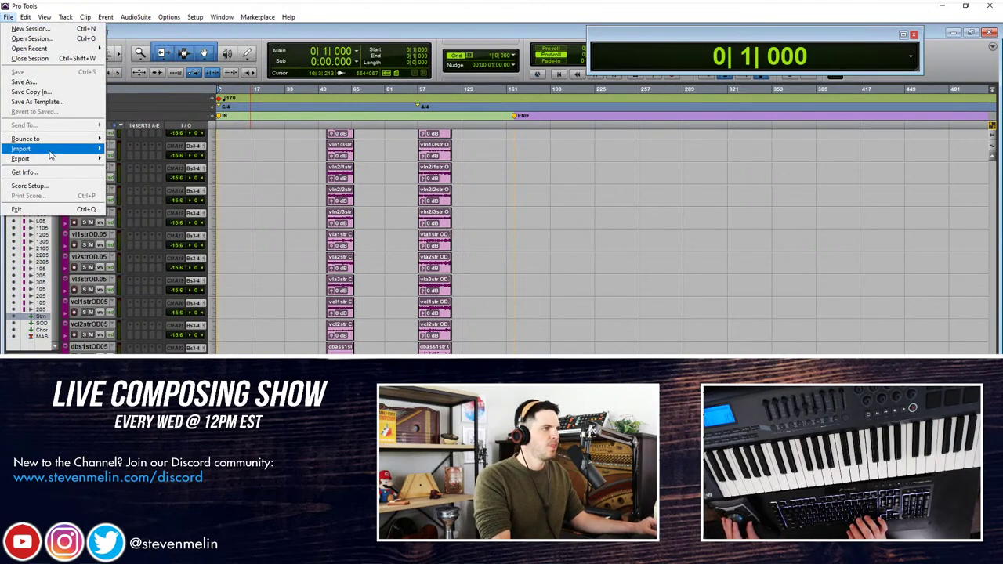
pyautogui.moveTo(31, 148)
pyautogui.click(129, 148)
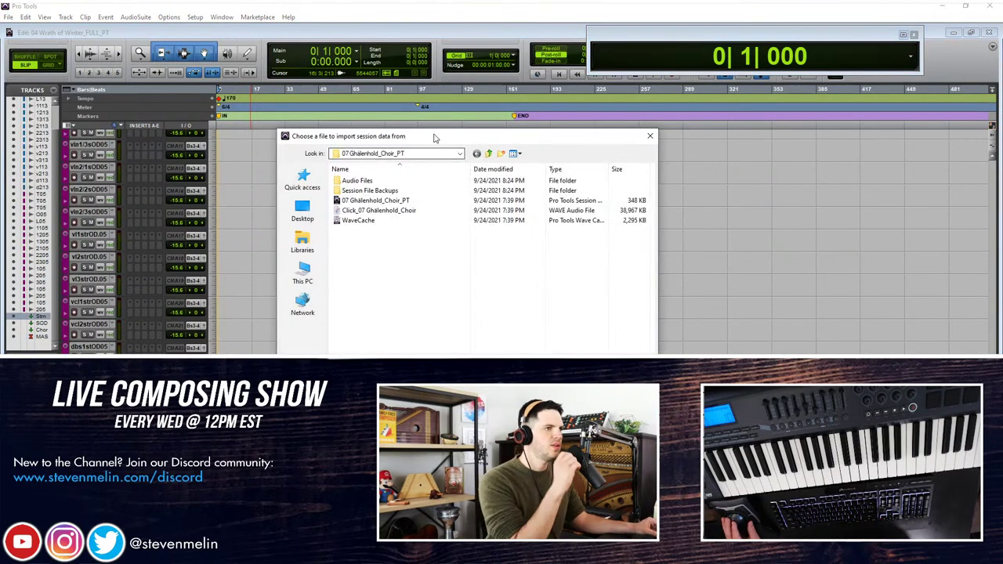
pyautogui.press('Escape')
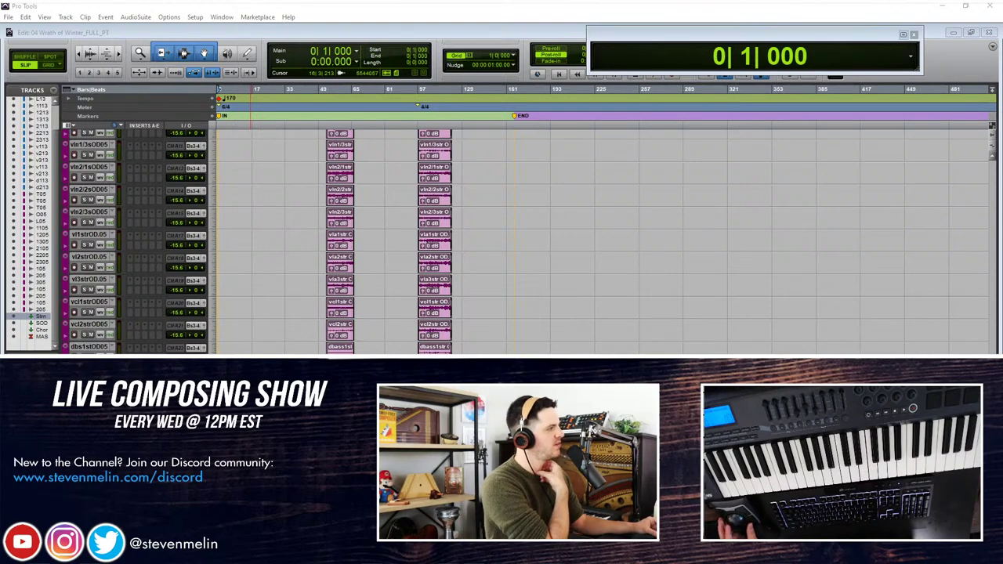
pyautogui.moveTo(456, 37); pyautogui.dragTo(359, 0)
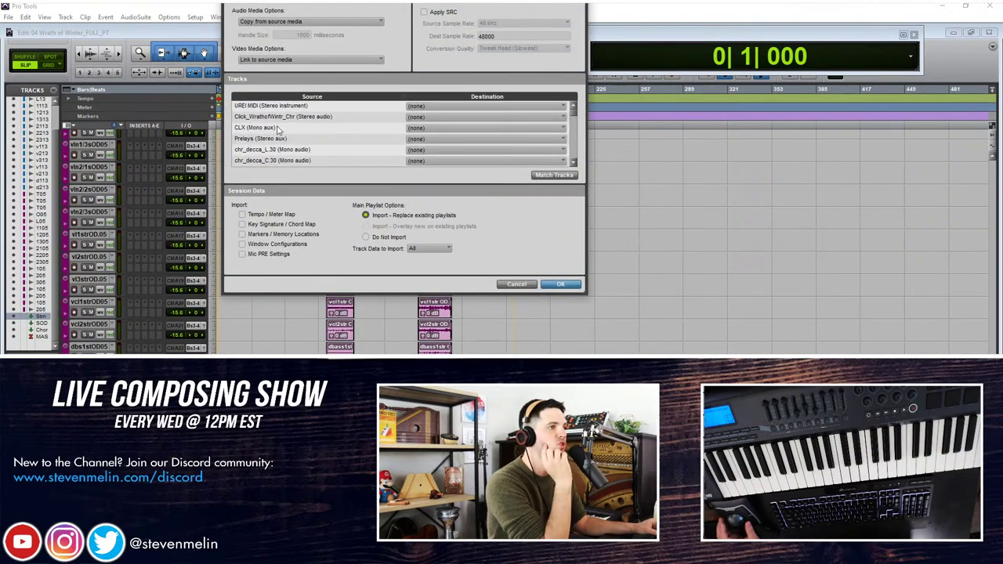
pyautogui.scroll(-1, 277, 130)
pyautogui.moveTo(272, 146); pyautogui.dragTo(346, 46)
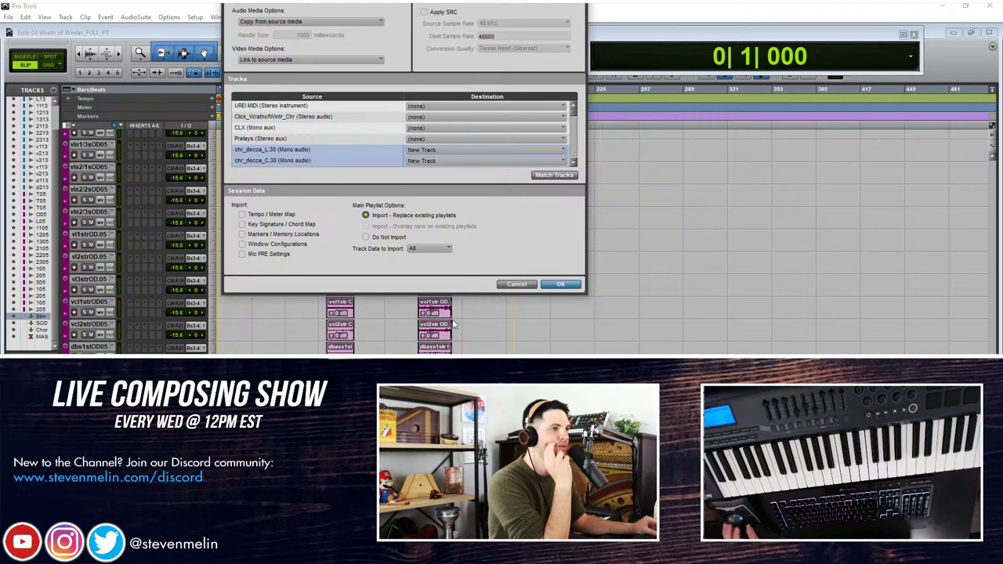
pyautogui.moveTo(404, 2); pyautogui.dragTo(430, 1)
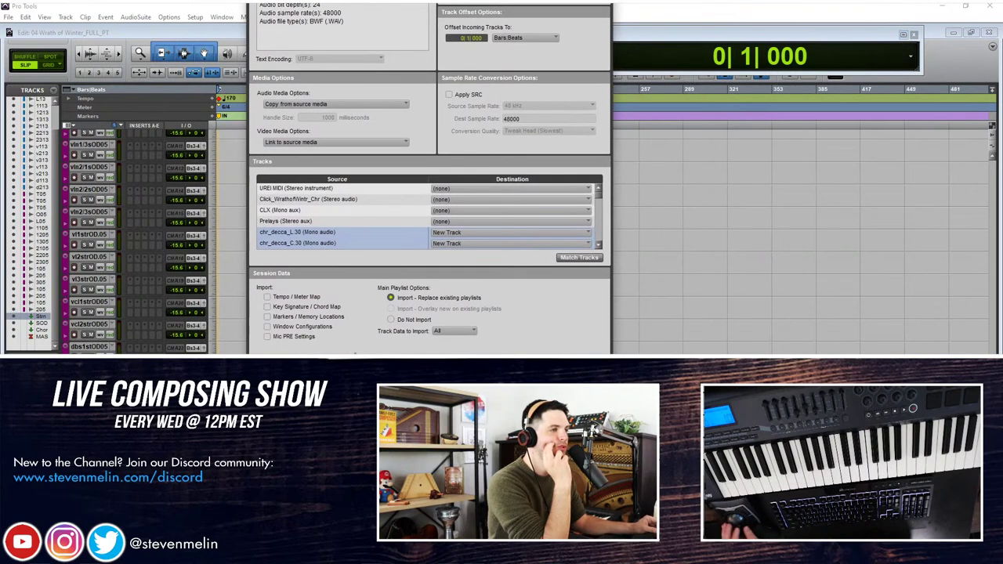
pyautogui.press('Return')
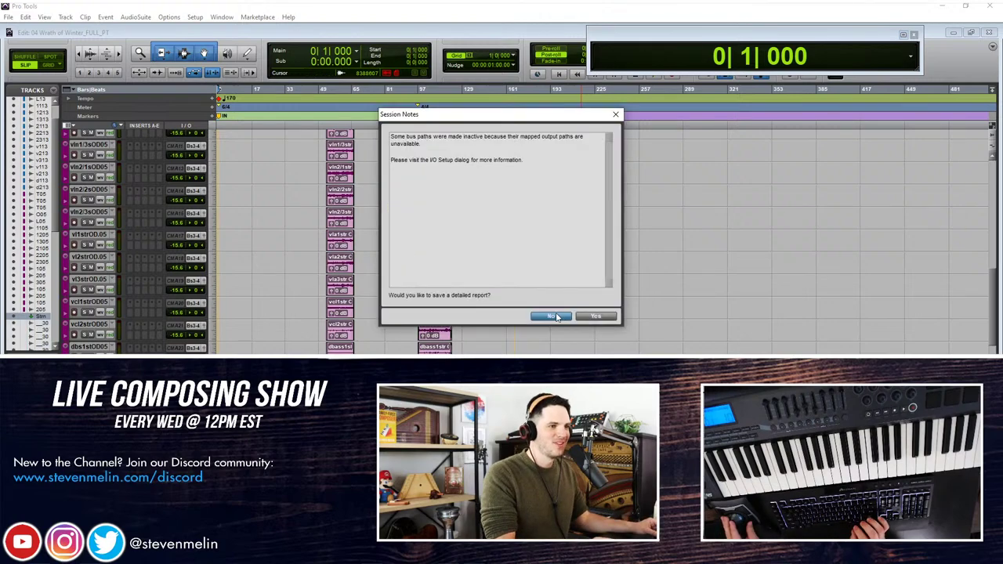
pyautogui.click(554, 316)
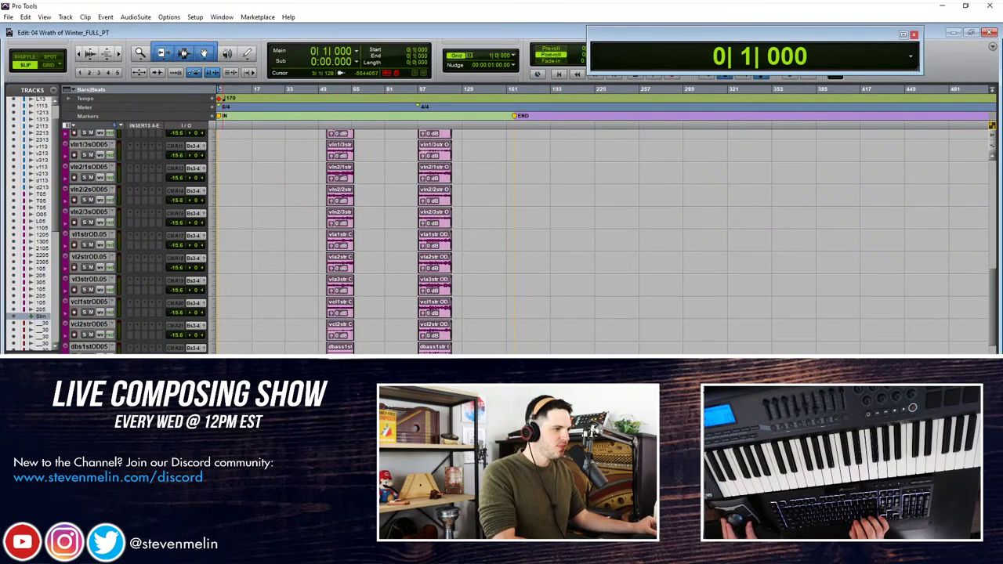
# Step: Review the imported choir tracks, select those with the .30 suffix, and delete the selected track groups
pyautogui.scroll(-10, 222, 242)
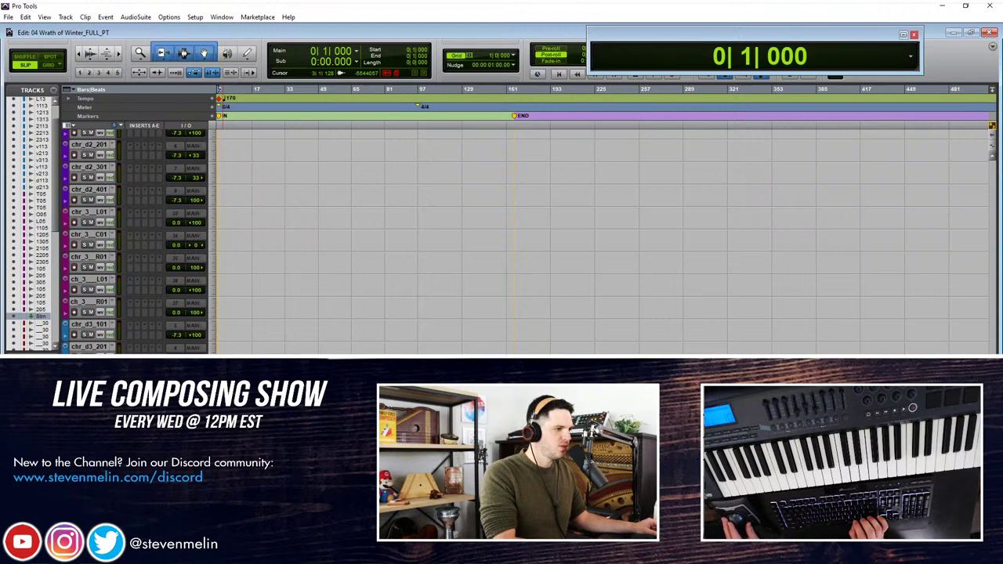
pyautogui.scroll(-1, 604, 235)
pyautogui.scroll(10, 81, 318)
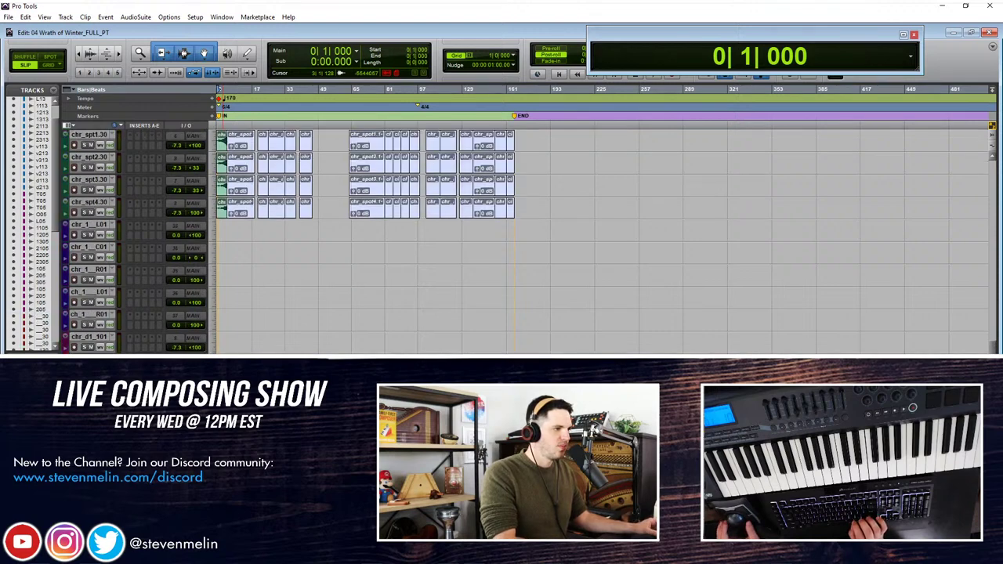
pyautogui.scroll(2, 102, 182)
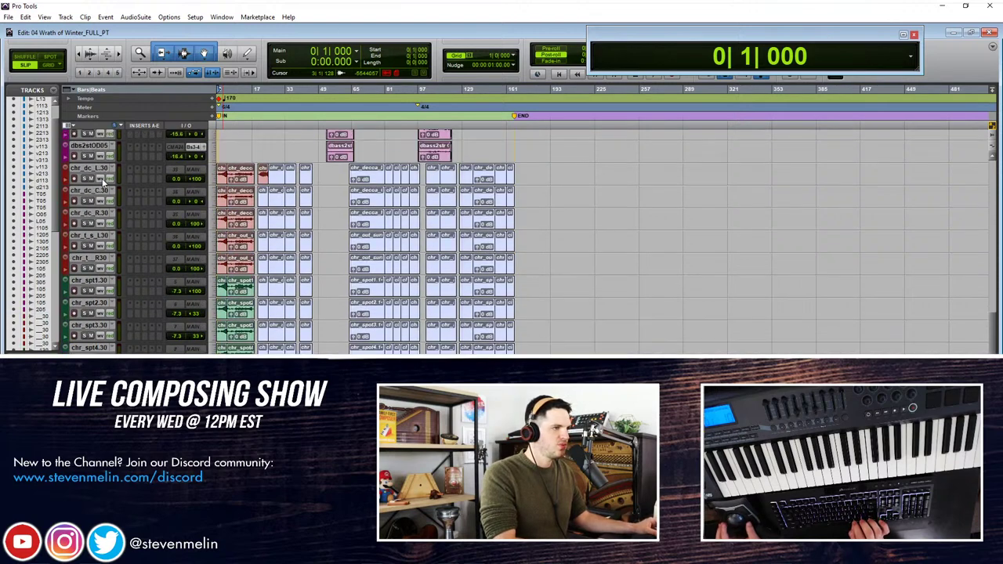
pyautogui.keyDown('shift'); pyautogui.click(94, 169); pyautogui.keyUp('shift')
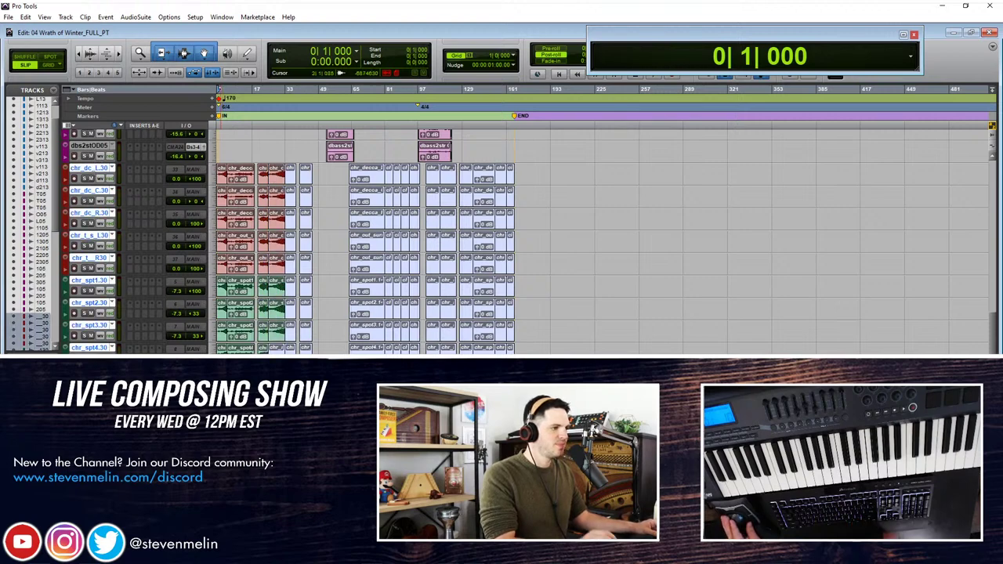
pyautogui.click(141, 350)
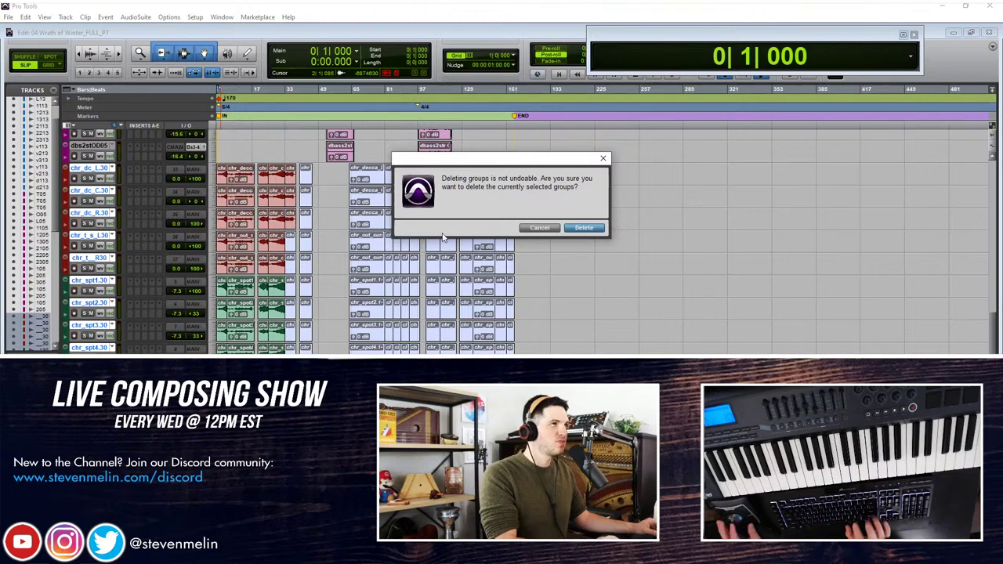
pyautogui.press('Return')
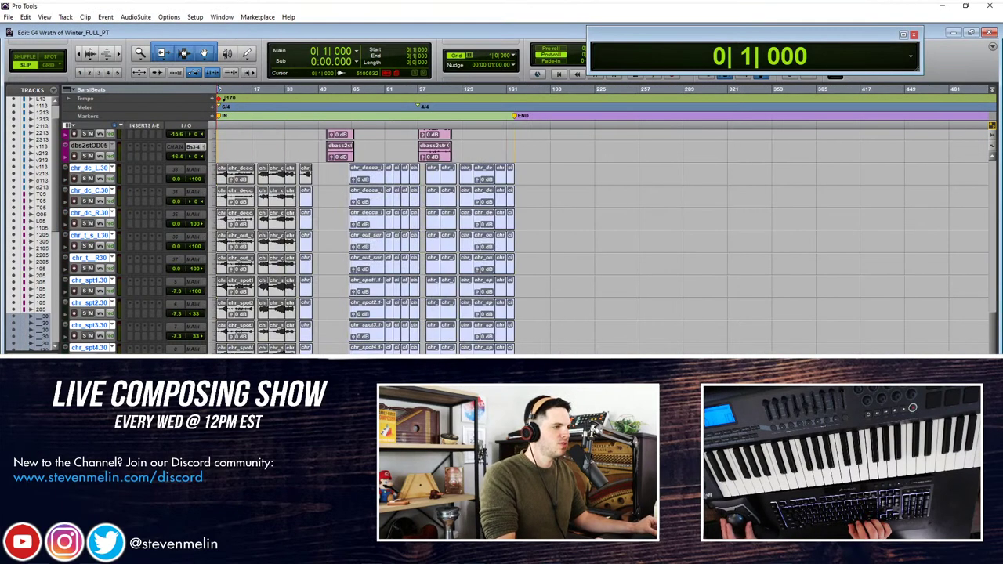
# Step: Delete the empty imported choir tracks below chr_spot4.30, from the chr_1 tracks through the chr_d3 tracks
pyautogui.keyDown('alt'); pyautogui.click(90, 213); pyautogui.keyUp('alt')
pyautogui.scroll(-6, 525, 241)
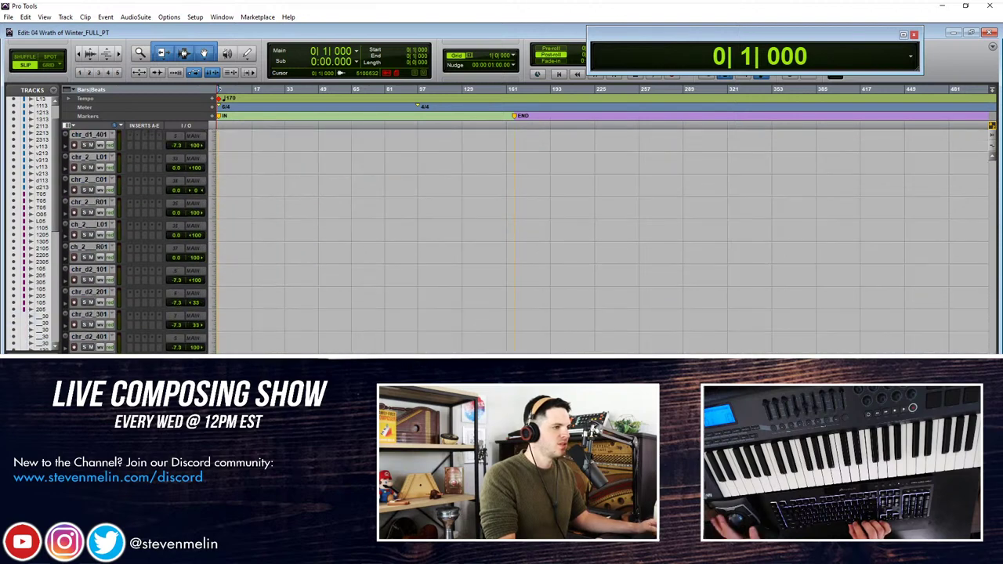
pyautogui.keyDown('shift'); pyautogui.click(90, 347); pyautogui.keyUp('shift')
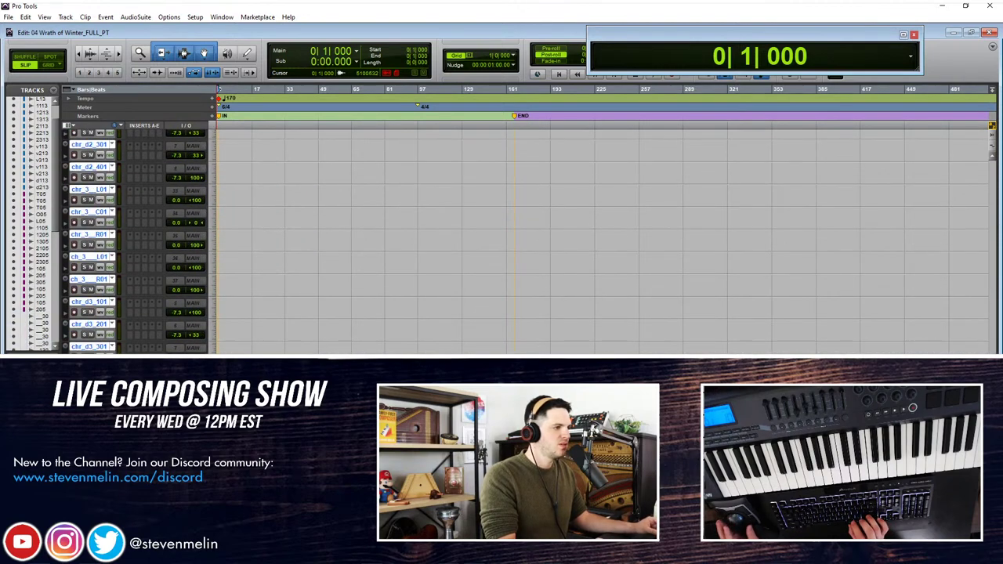
pyautogui.press('Delete')
pyautogui.press('Return')
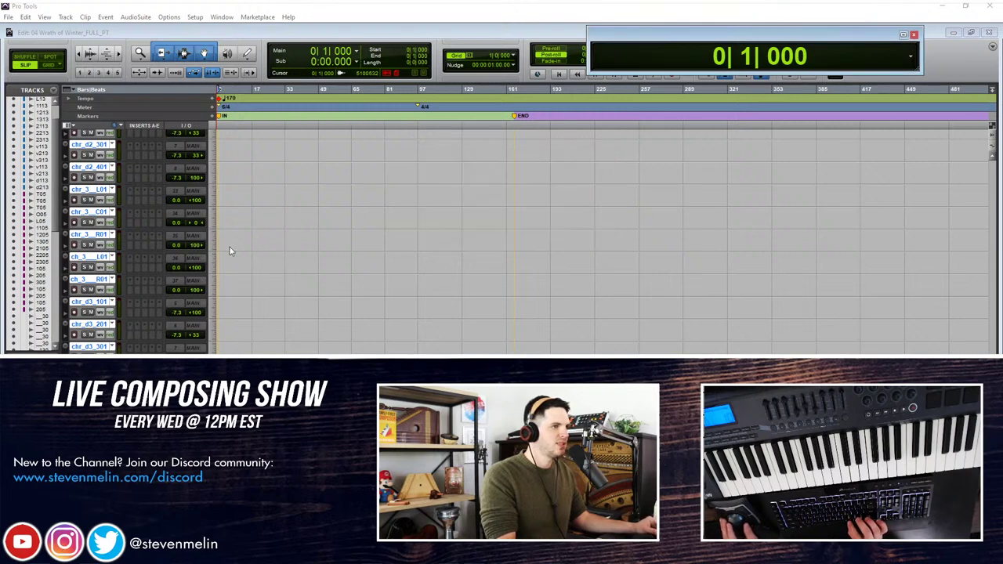
# Step: Route the output of all remaining .30 choir tracks to bus 5-6
pyautogui.hotkey('ctrl', ']')
pyautogui.hotkey('ctrl', ']')
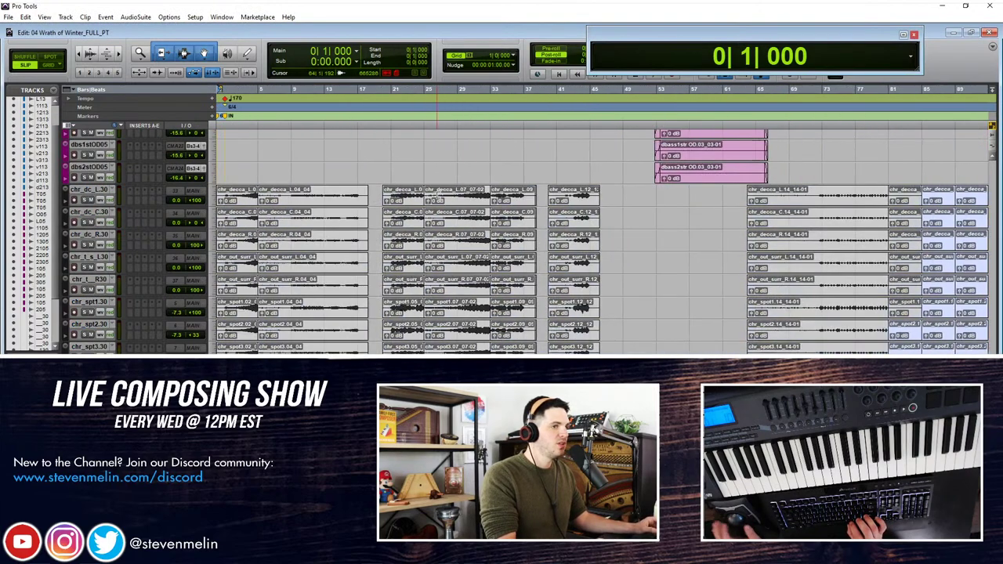
pyautogui.click(297, 184)
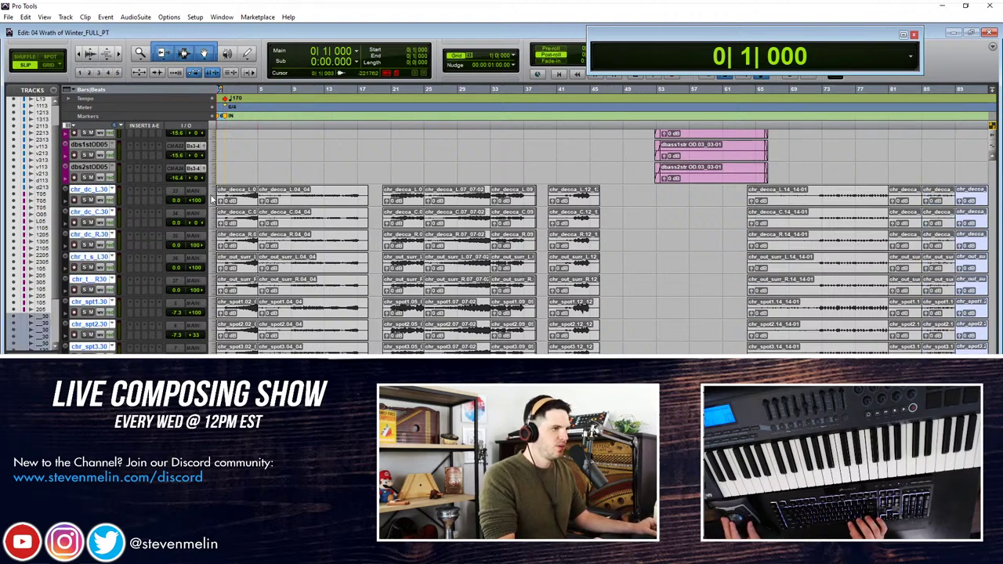
pyautogui.click(197, 195)
pyautogui.moveTo(224, 217)
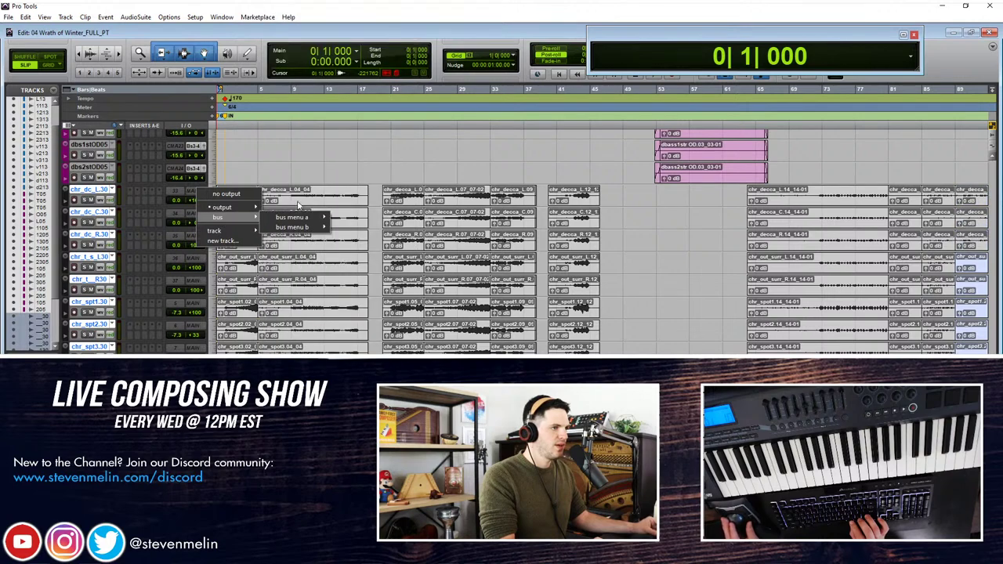
pyautogui.moveTo(319, 222)
pyautogui.click(364, 66)
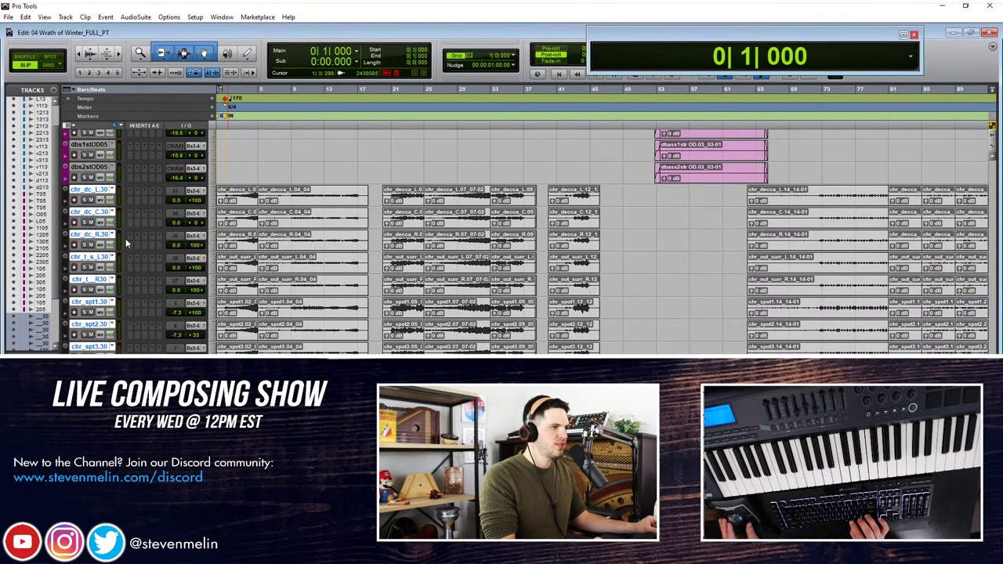
# Step: Group the selected .30 choir tracks as Choir for edit and mix, and colour them purple
pyautogui.doubleClick(67, 199)
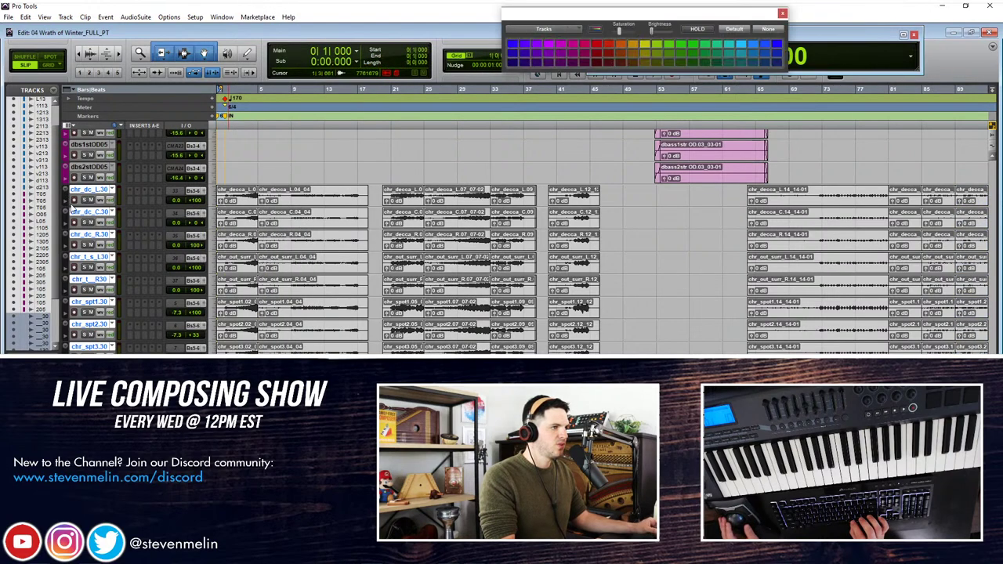
pyautogui.press('Escape')
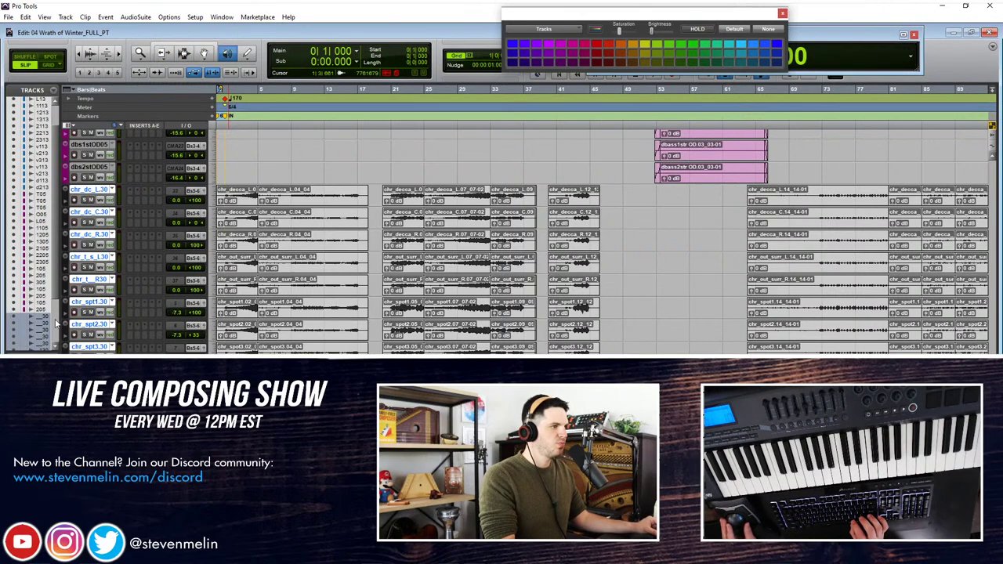
pyautogui.hotkey('ctrl', 'g')
pyautogui.write('Choir')
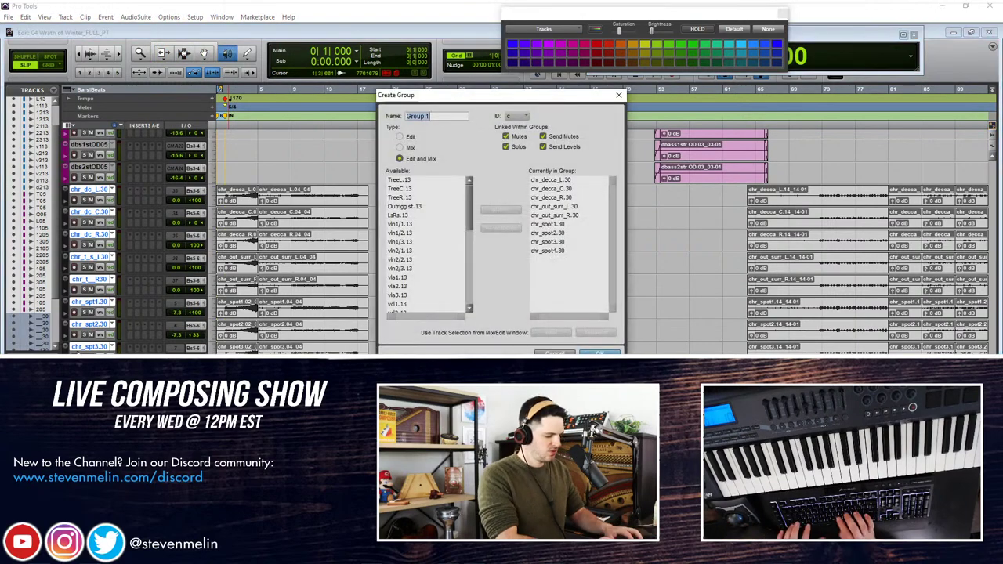
pyautogui.press('Return')
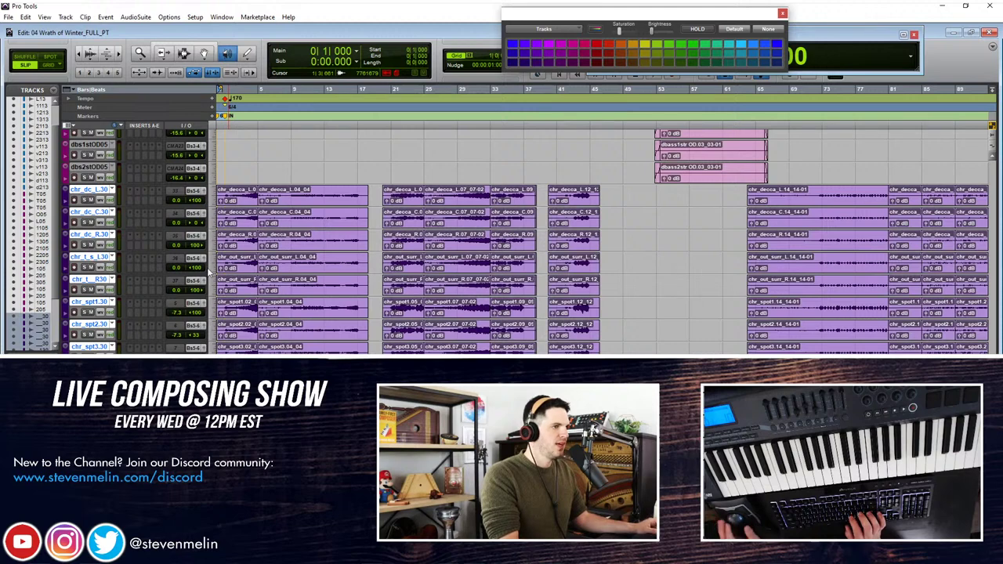
pyautogui.click(782, 13)
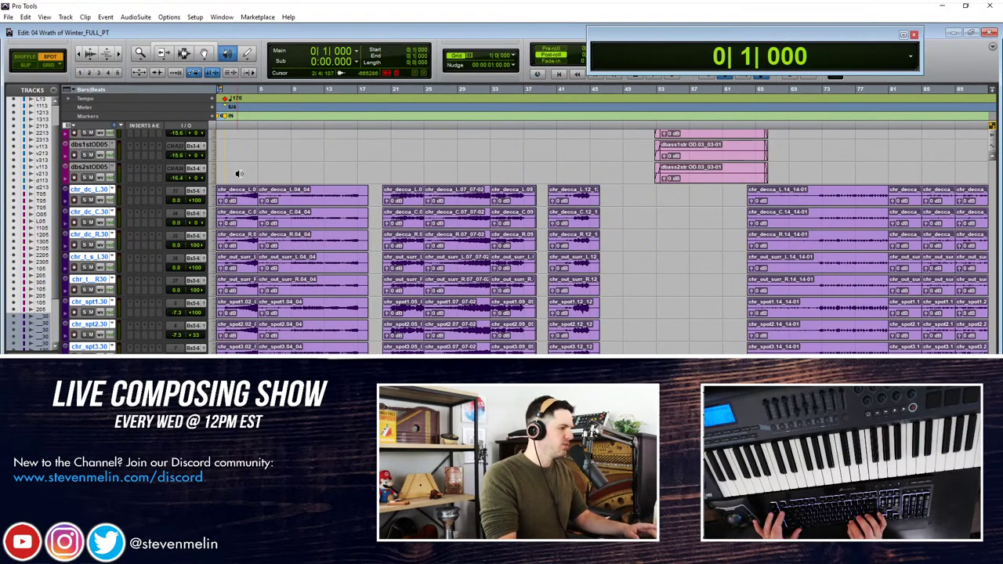
# Step: Trim the start of the first choir clips on all choir tracks to 0|6|187, just before bar 1
pyautogui.hotkey('F6', 'F7')
pyautogui.press('Escape')
pyautogui.press('Escape')
pyautogui.press('Escape')
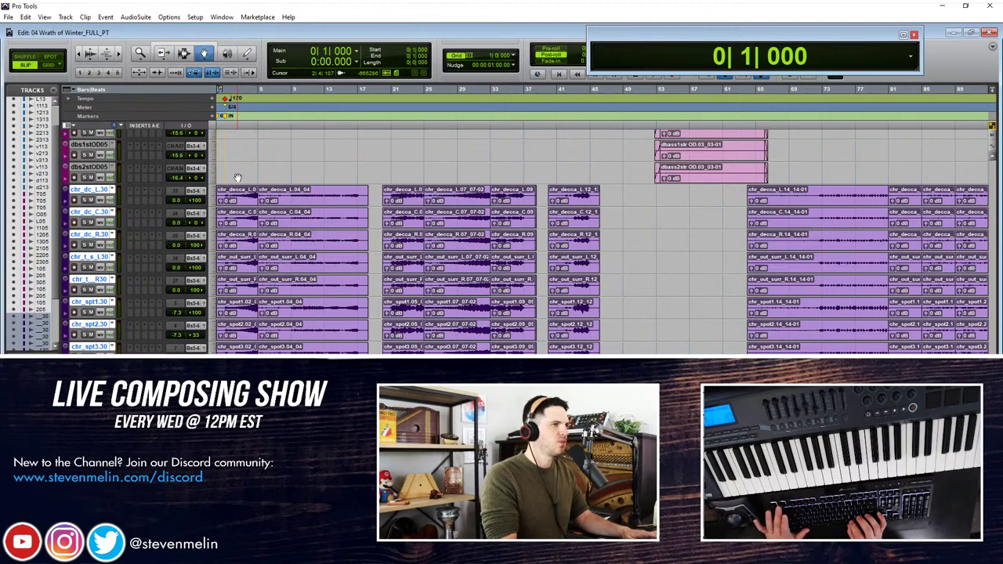
pyautogui.scroll(2, 238, 178)
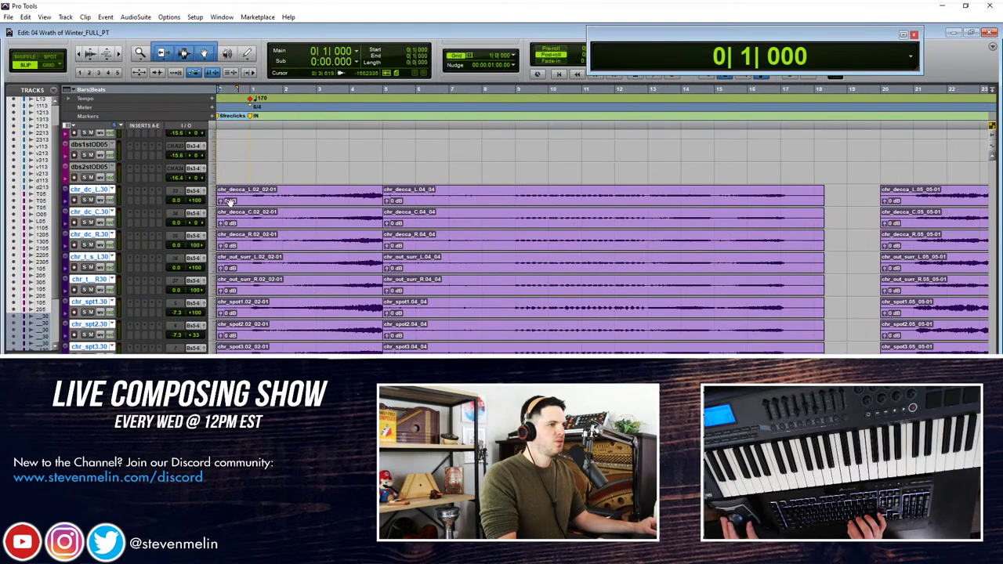
pyautogui.scroll(1, 222, 198)
pyautogui.moveTo(220, 212); pyautogui.dragTo(246, 212)
pyautogui.keyDown('alt'); pyautogui.click(89, 202); pyautogui.keyUp('alt')
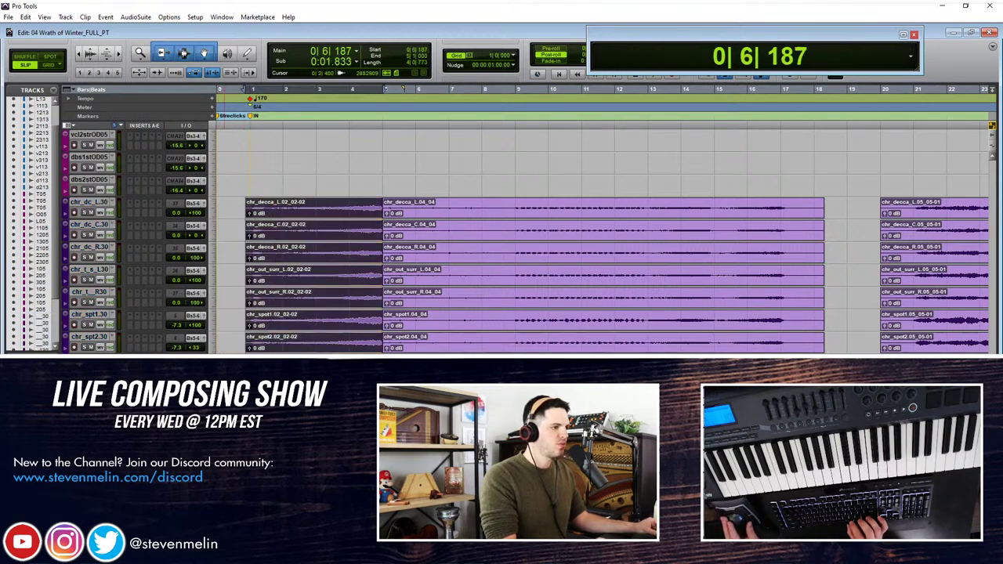
pyautogui.doubleClick(65, 210)
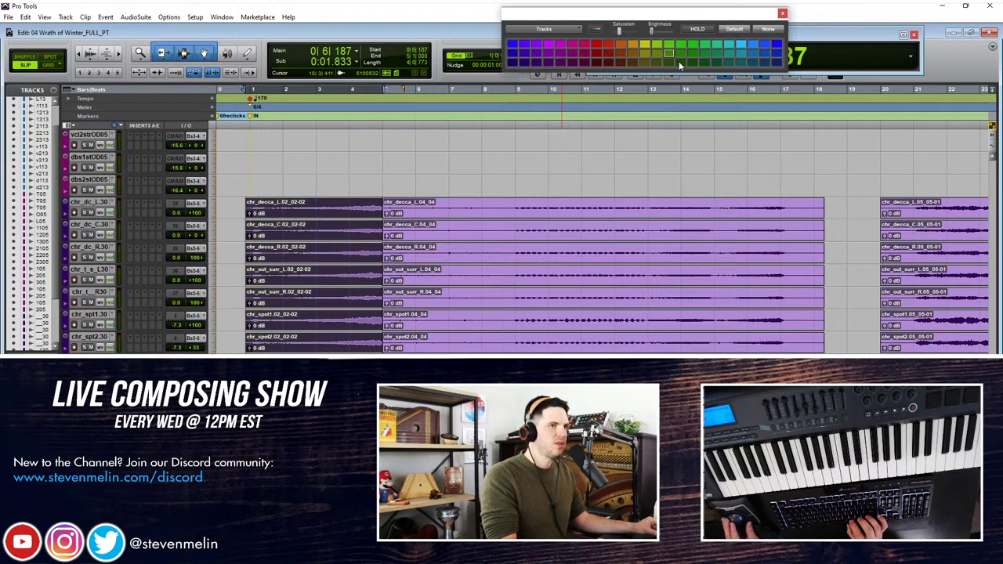
pyautogui.click(783, 13)
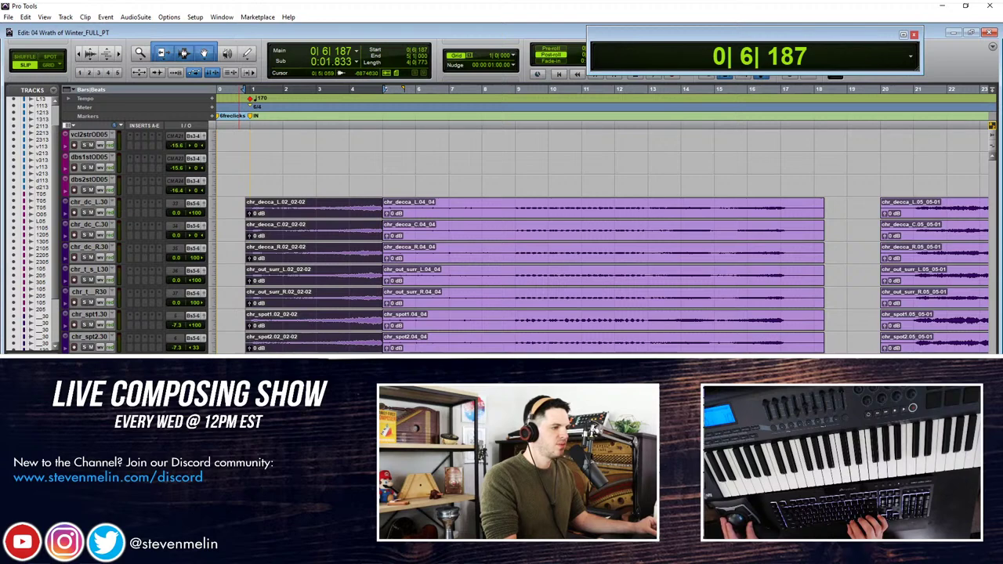
pyautogui.doubleClick(65, 210)
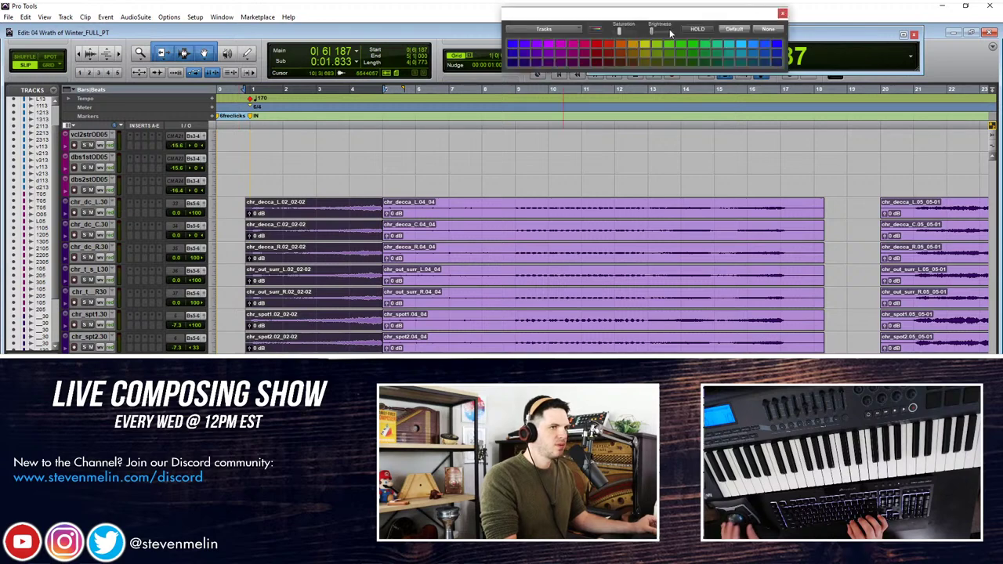
pyautogui.click(783, 13)
# Step: Fade in the first choir clips on all choir tracks from their start to about beat 3 of bar 1
pyautogui.click(252, 207)
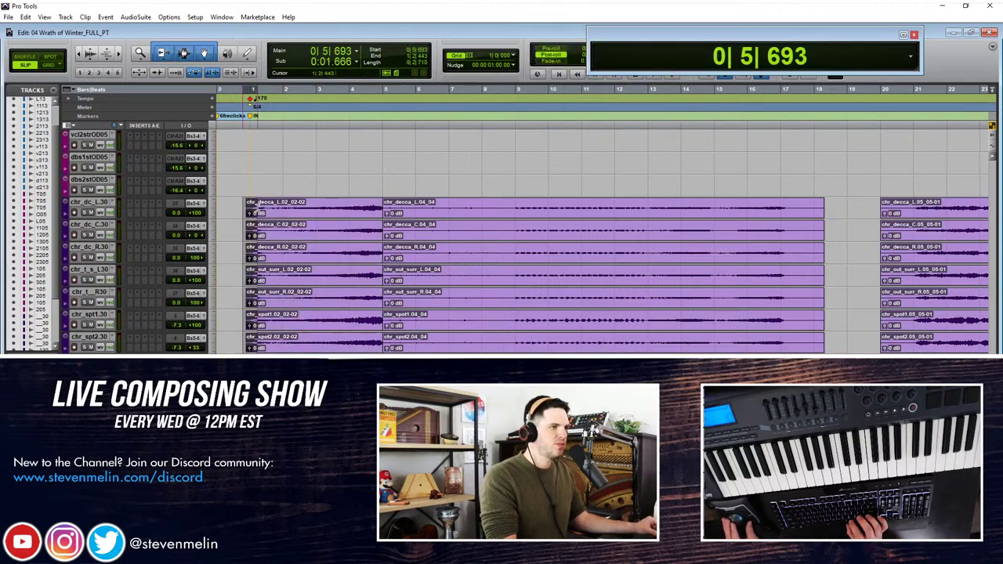
pyautogui.moveTo(257, 207); pyautogui.dragTo(263, 207)
pyautogui.press('f')
pyautogui.press('Return')
# Step: Audition the choir opening and raise the grouped choir track volumes together, bringing chr_dc_L.30 to +2.4 dB
pyautogui.press('space')
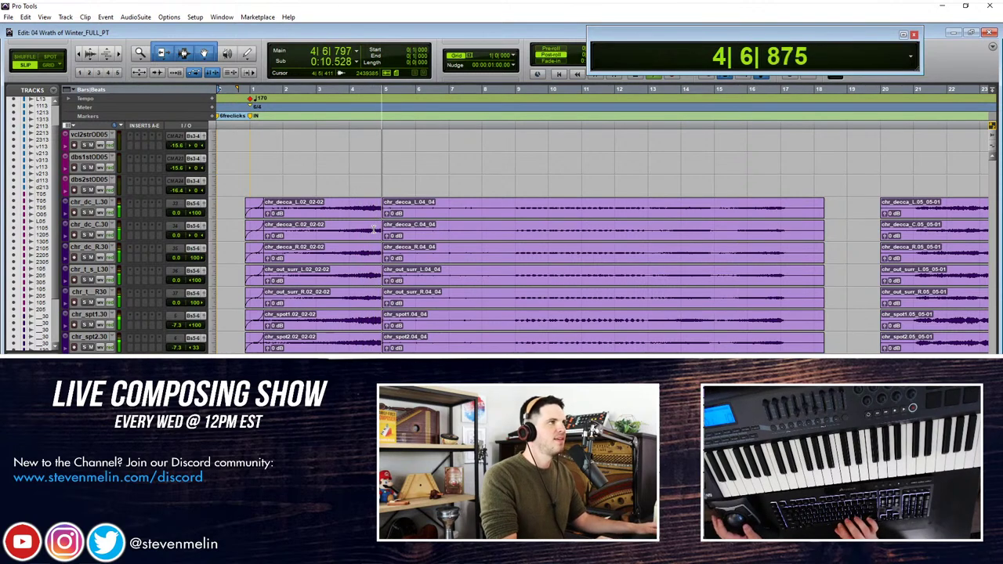
pyautogui.press('space')
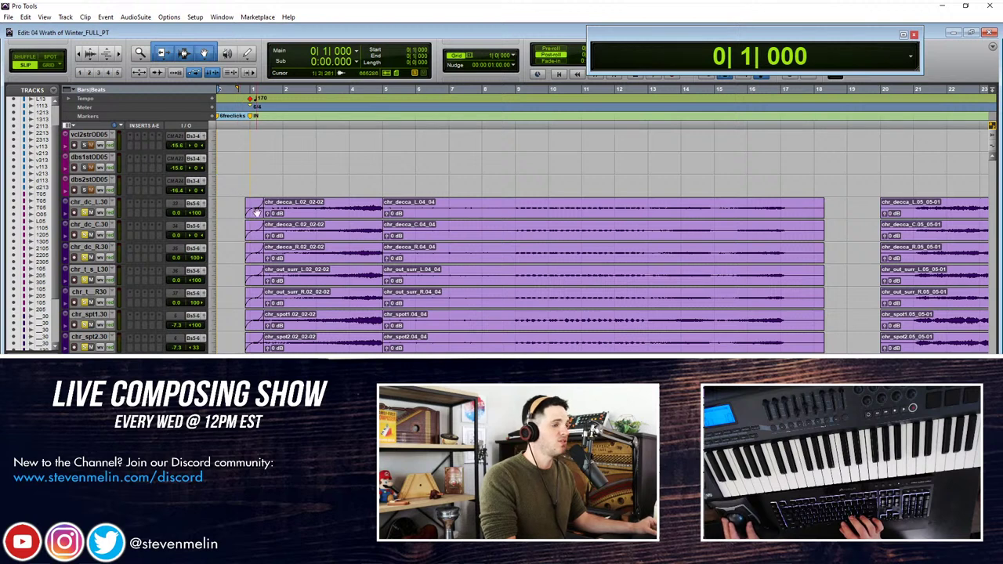
pyautogui.click(86, 203)
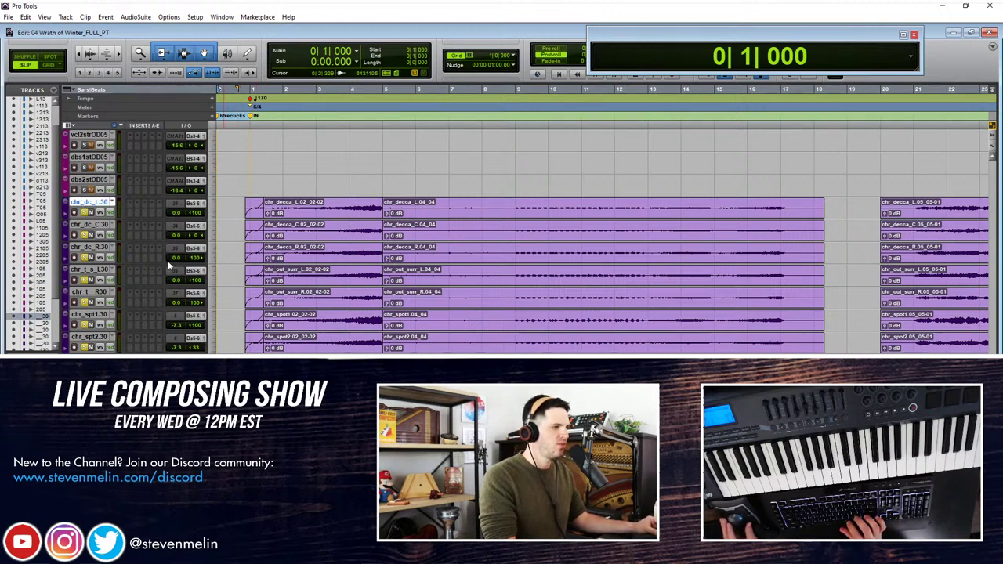
pyautogui.moveTo(180, 214); pyautogui.dragTo(179, 211)
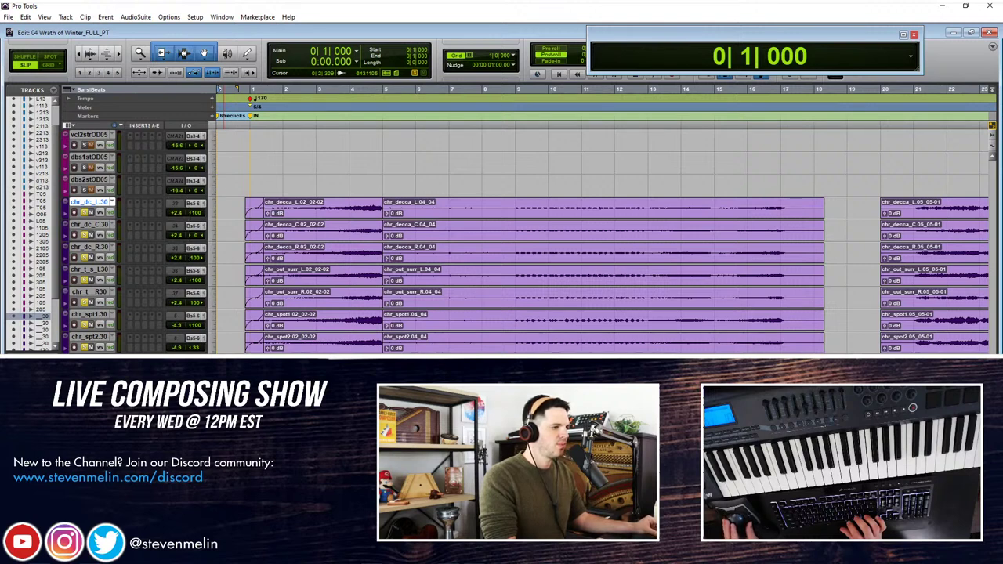
# Step: Insert the S1 Imager on the Choir track and widen the stereo image to a Width of about 1.5 during playback
pyautogui.moveTo(212, 353)
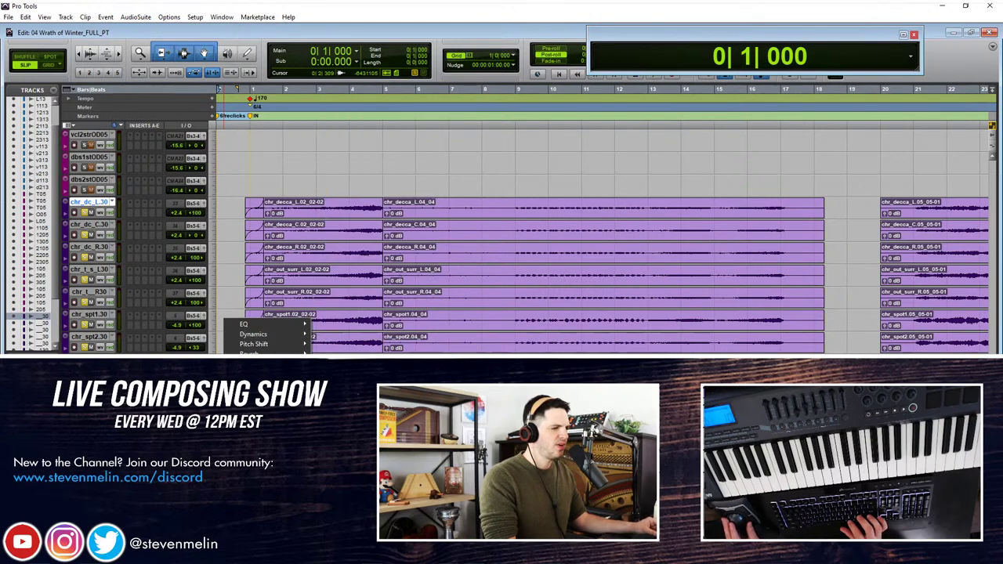
pyautogui.moveTo(263, 401)
pyautogui.click(347, 374)
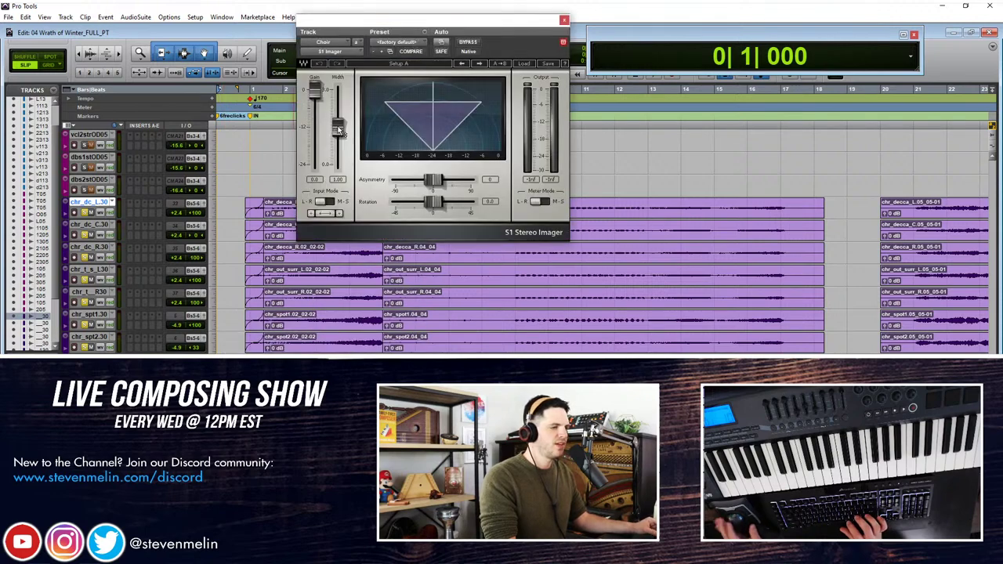
pyautogui.press('space')
pyautogui.press('space')
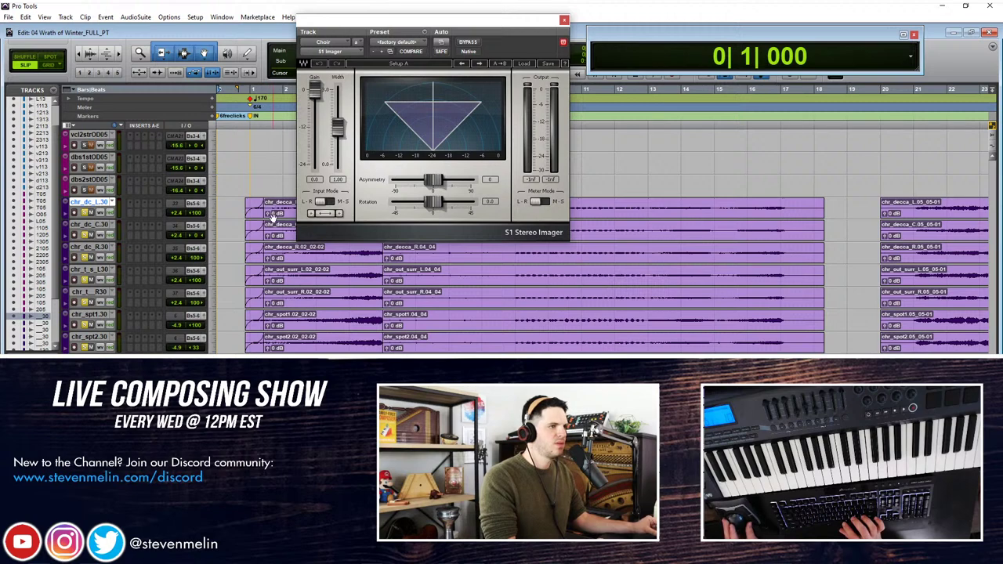
pyautogui.click(273, 218)
pyautogui.press('space')
pyautogui.moveTo(338, 127)
pyautogui.mouseDown()
pyautogui.moveTo(338, 90)
pyautogui.moveTo(337, 165)
pyautogui.moveTo(338, 90)
pyautogui.moveTo(337, 117)
pyautogui.mouseUp()
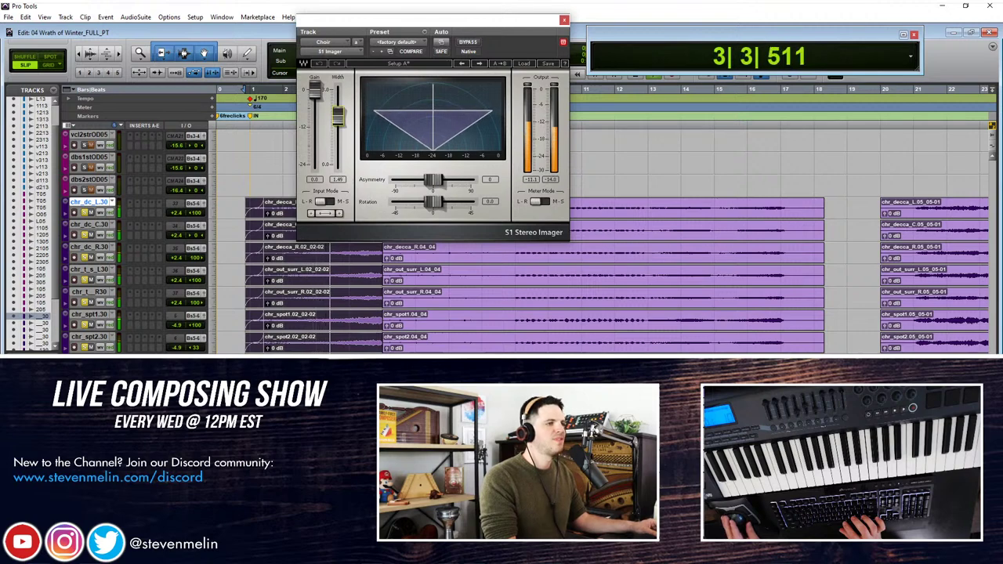
pyautogui.moveTo(338, 117); pyautogui.dragTo(339, 116)
pyautogui.press('space')
pyautogui.click(564, 20)
# Step: Try adjusting the clip gain of the chr_decca_L.04_04 clip at bar 5 and play from just after its start
pyautogui.click(417, 173)
pyautogui.press('t')
pyautogui.press('t')
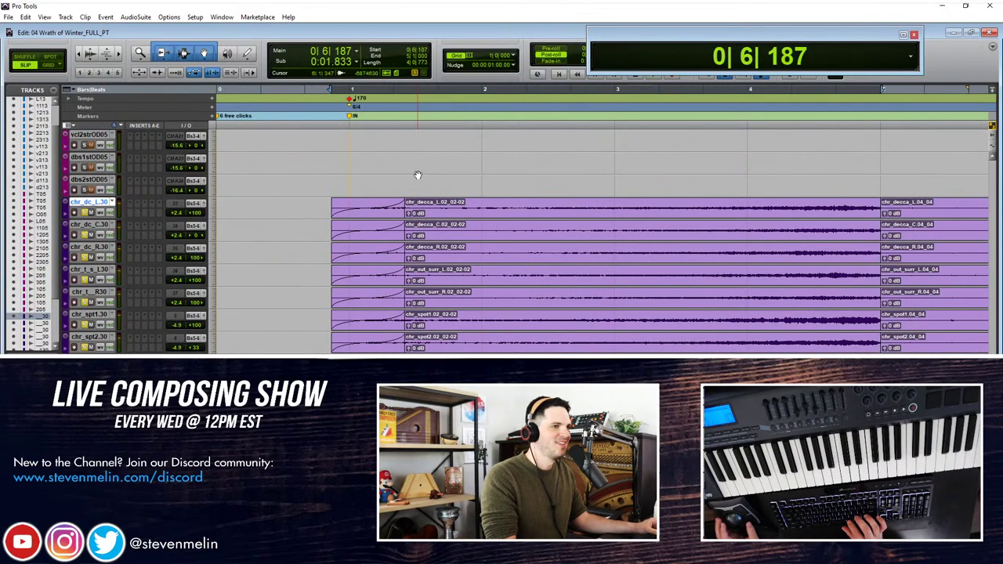
pyautogui.hscroll(3, 417, 174)
pyautogui.hscroll(2, 541, 205)
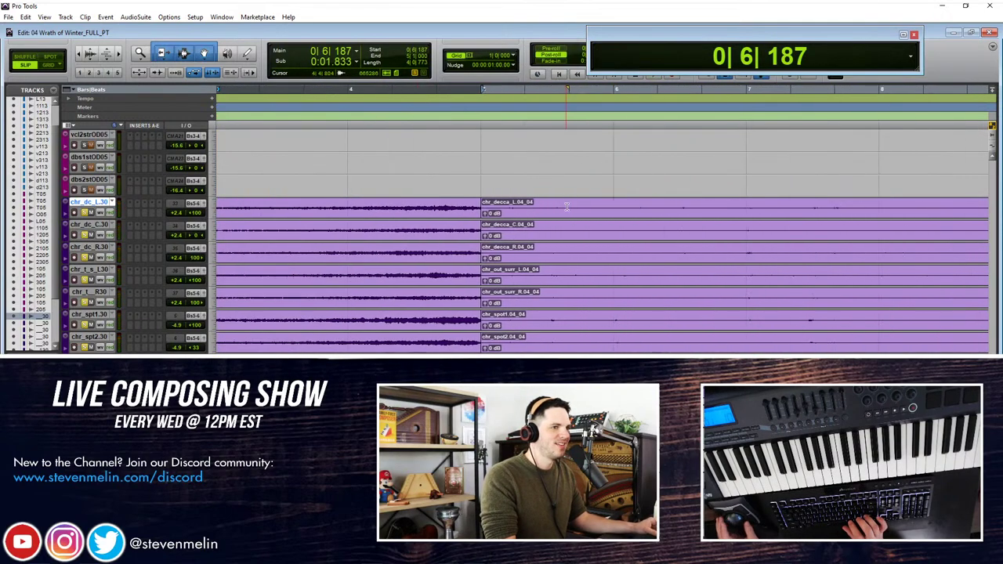
pyautogui.click(485, 213)
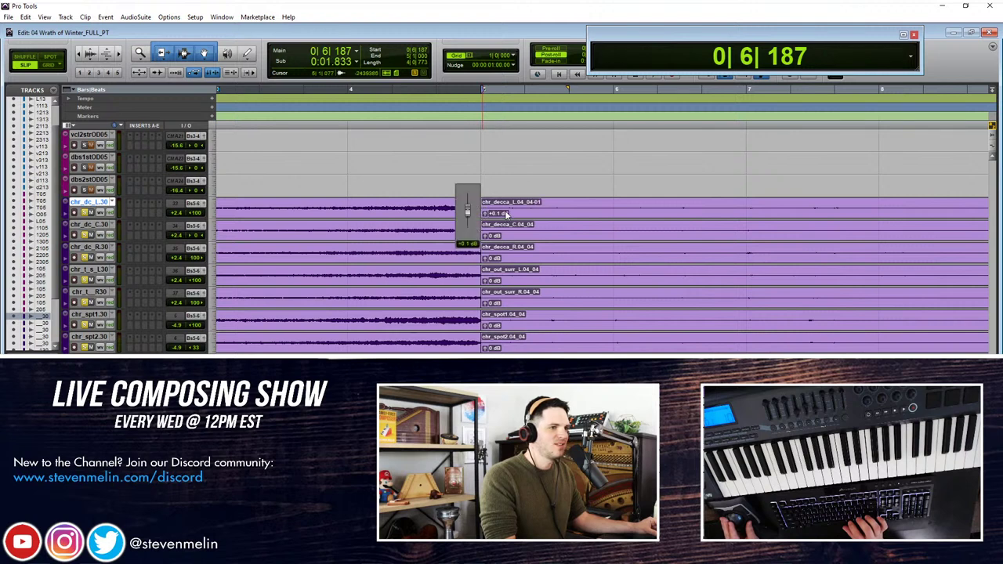
pyautogui.moveTo(505, 214); pyautogui.dragTo(505, 214)
pyautogui.click(504, 203)
pyautogui.press('space')
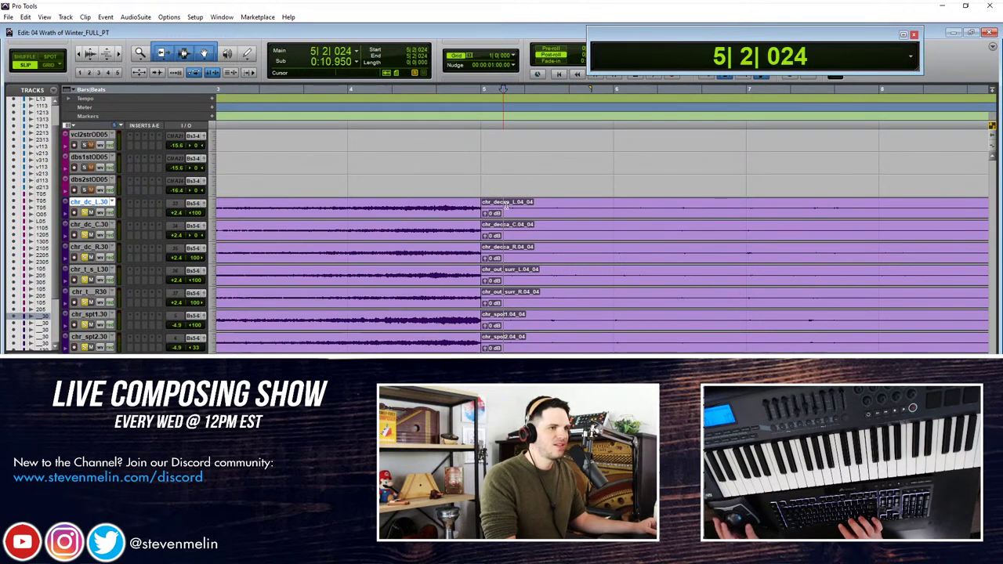
pyautogui.press('space')
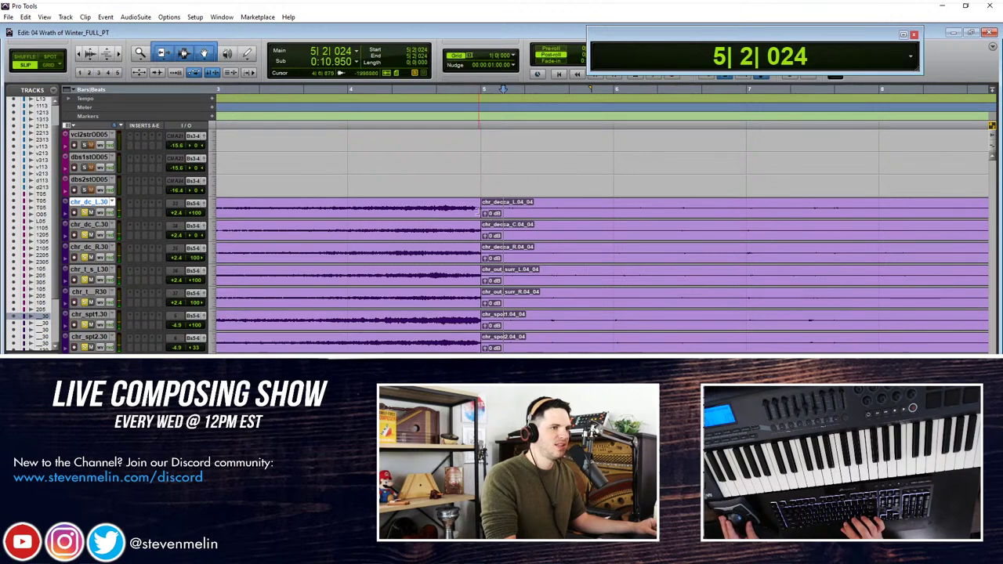
# Step: Raise the clip gain of the second choir clips, starting at bar 5, to +2.0 dB on all choir tracks
pyautogui.click(529, 218)
pyautogui.press('r')
pyautogui.press('r')
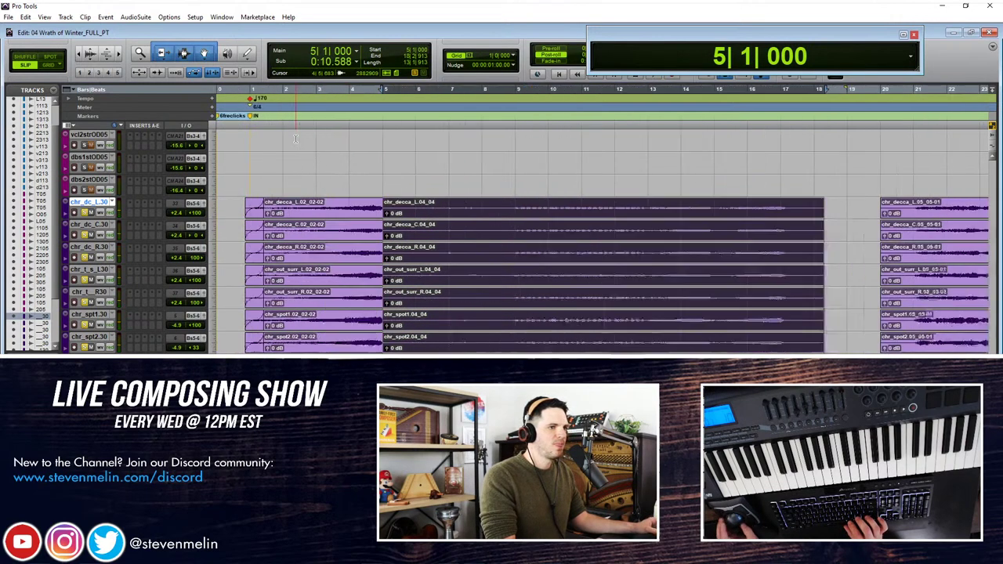
pyautogui.press('t')
pyautogui.press('super+shift+Up')
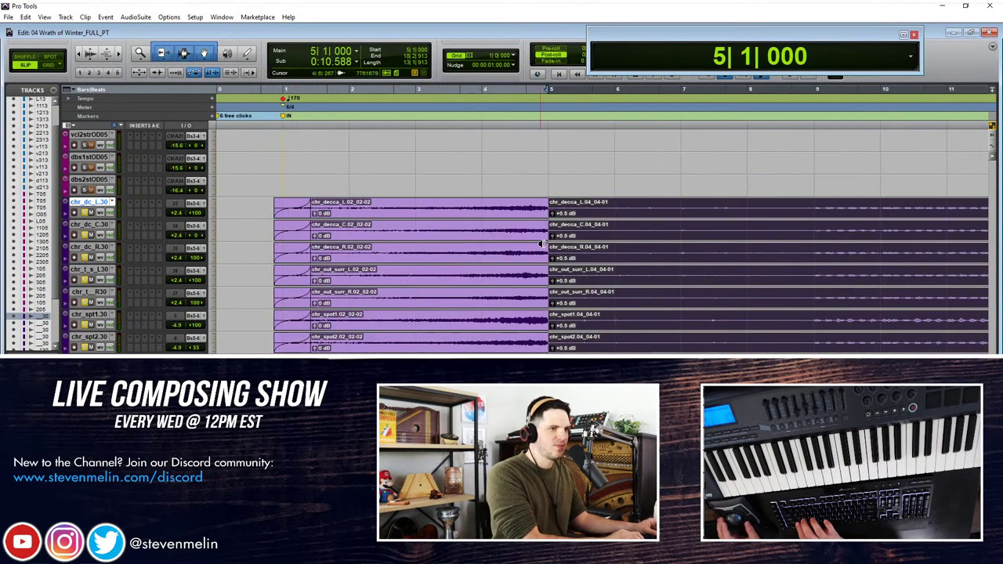
# Step: Try a crossfade starting at 4|4|464 between the first and second choir clips and audition the transition
pyautogui.click(543, 208)
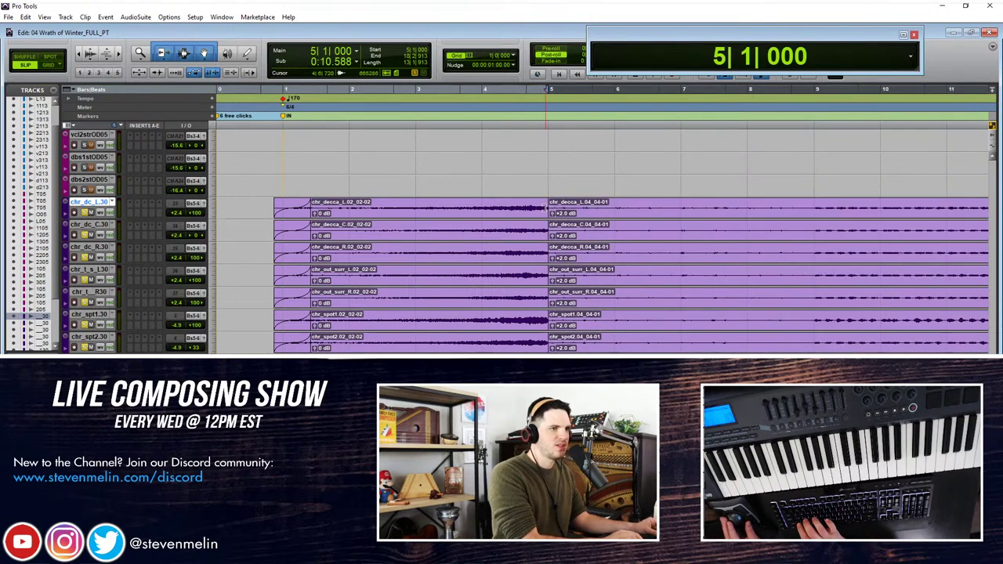
pyautogui.moveTo(522, 206); pyautogui.dragTo(583, 202)
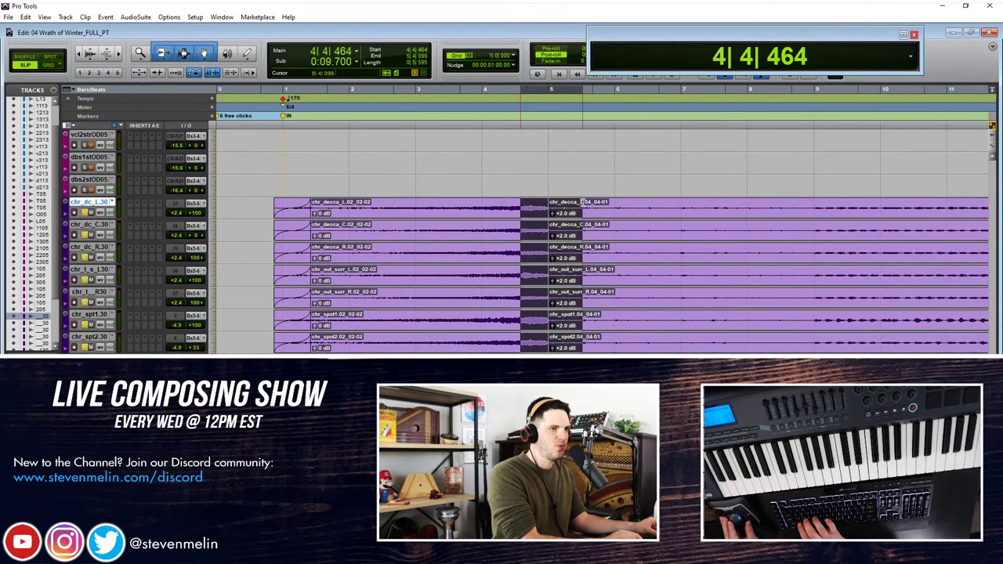
pyautogui.press('ctrl+super+f')
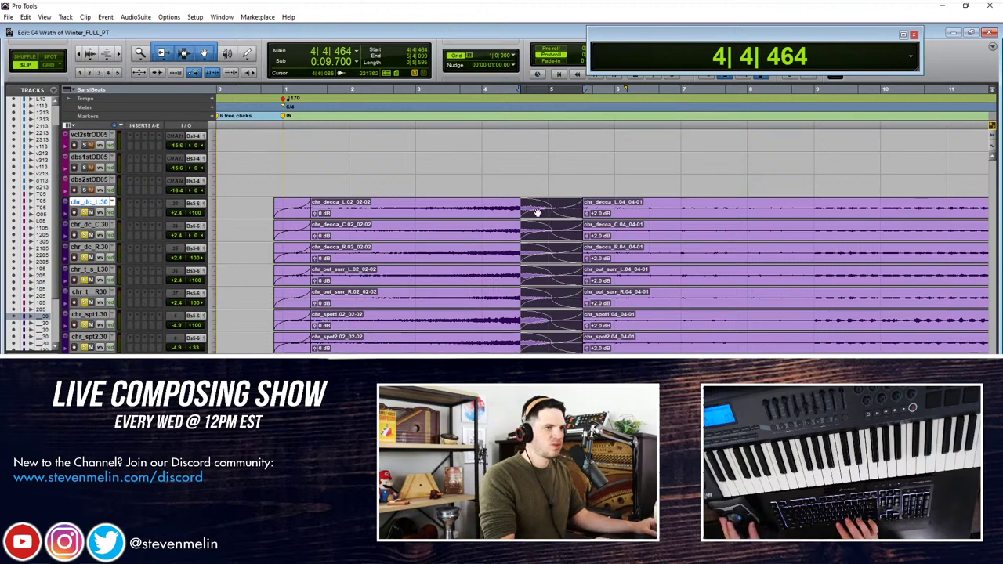
pyautogui.click(497, 202)
pyautogui.press('space')
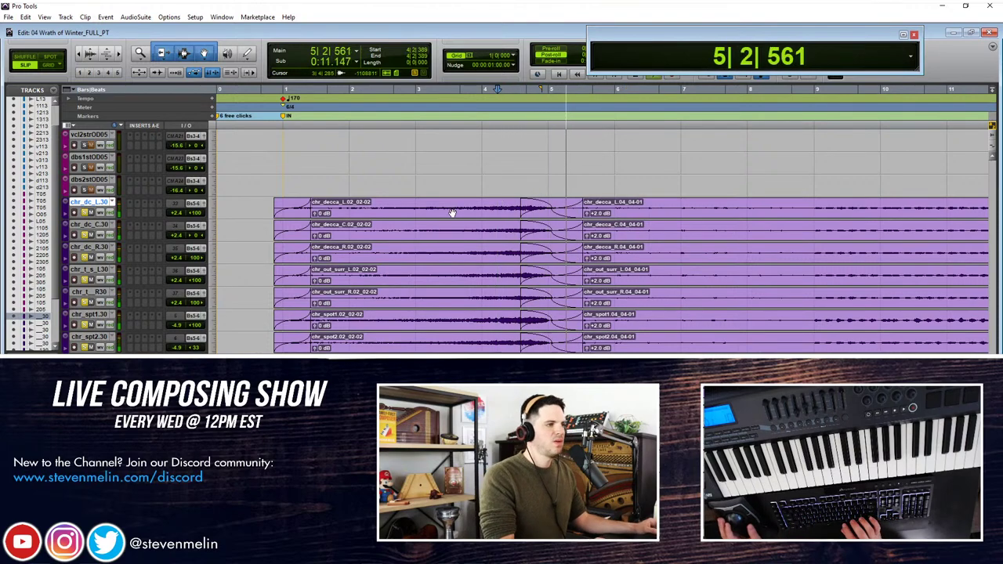
pyautogui.press('space')
pyautogui.hotkey('ctrl', 'z')
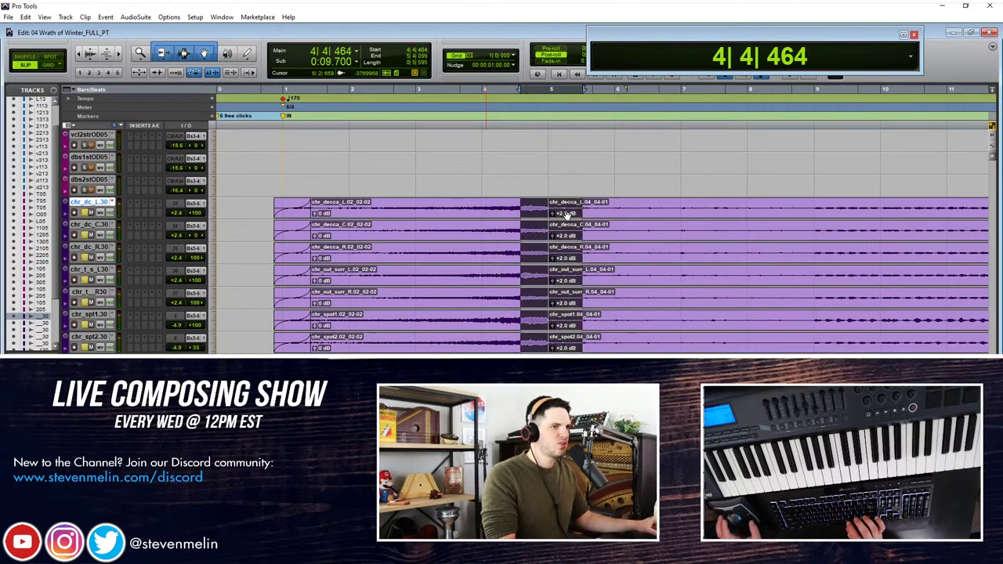
# Step: Crossfade the first and second choir clips from 4|6|561 to 5|3|220 on all choir tracks and audition the transition
pyautogui.hotkey('ctrl', ']')
pyautogui.click(489, 202)
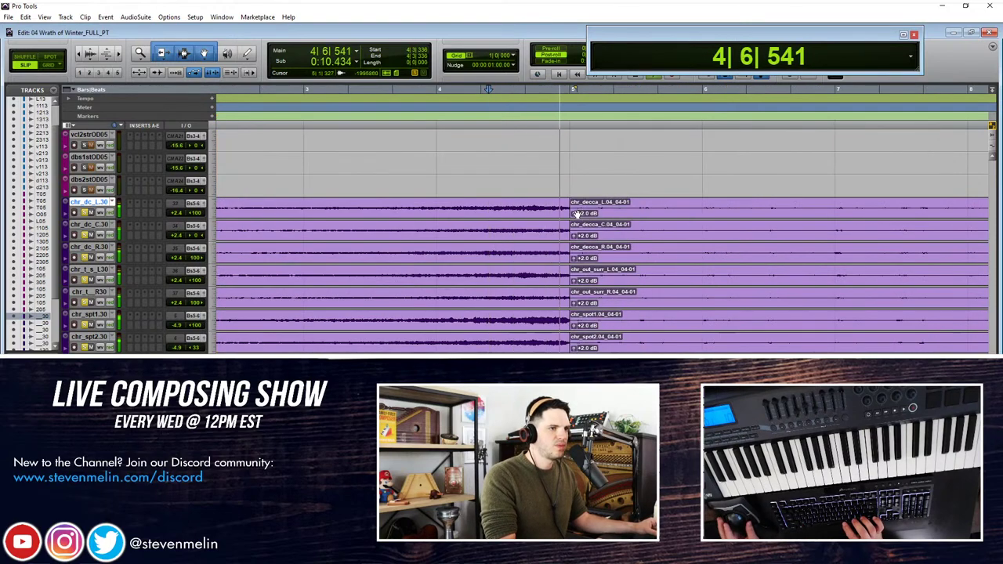
pyautogui.press('space')
pyautogui.moveTo(560, 206); pyautogui.dragTo(619, 205)
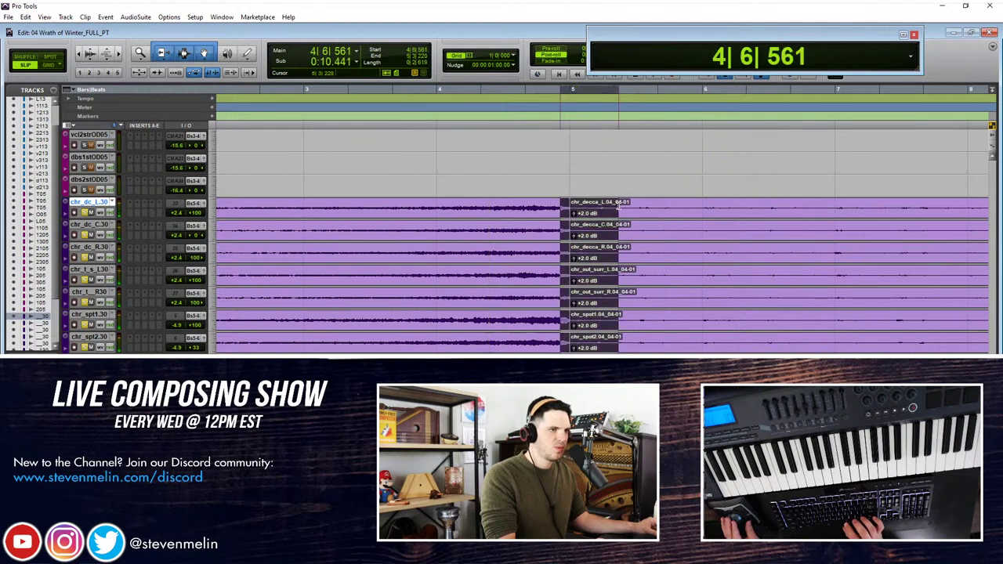
pyautogui.hotkey('ctrl', 'f')
pyautogui.click(543, 211)
pyautogui.press('space')
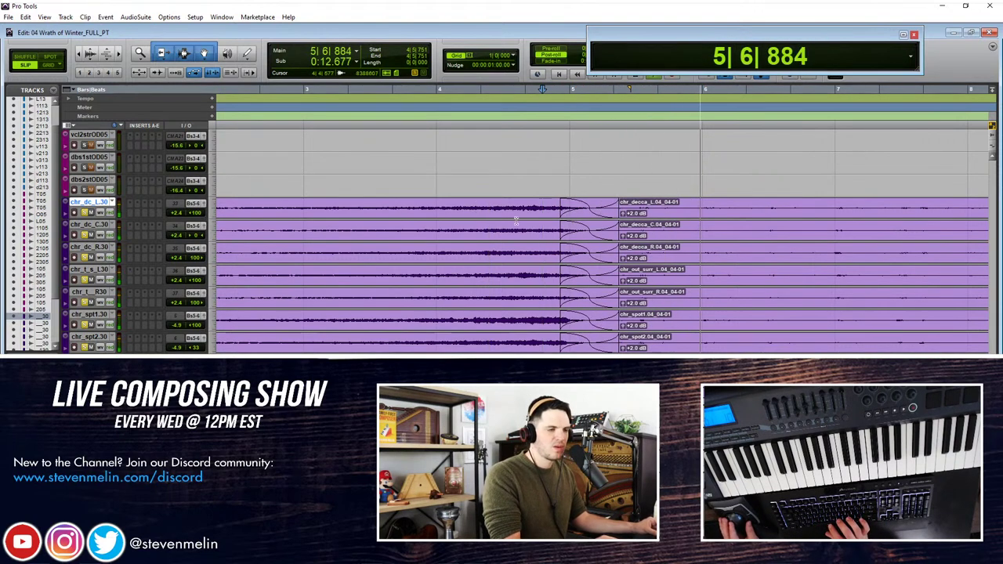
# Step: Split the second choir clips just before bar 9 and raise the clip gain of the section from bar 5 to +4.5 dB
pyautogui.hscroll(2, 471, 220)
pyautogui.press('r')
pyautogui.press('r')
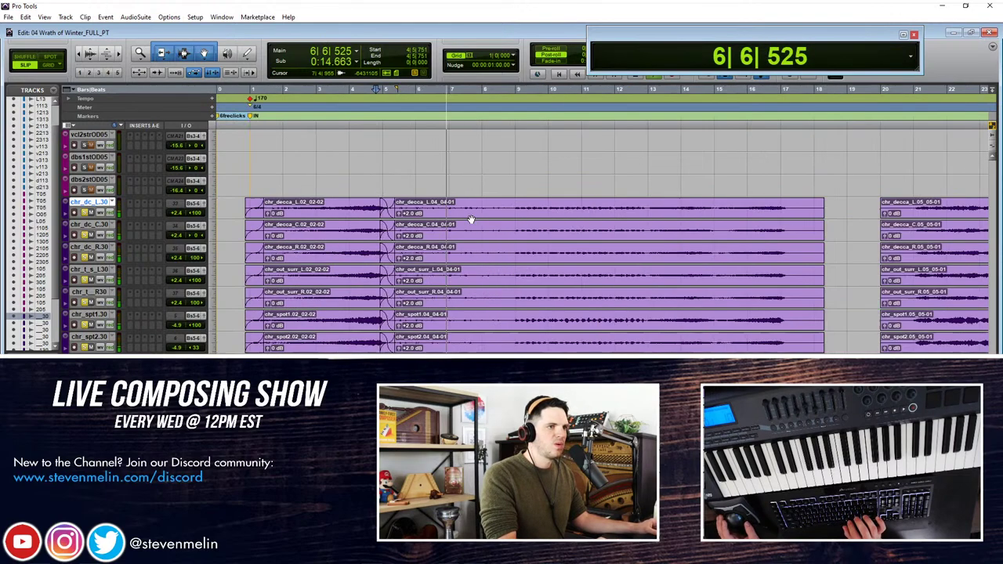
pyautogui.press('t')
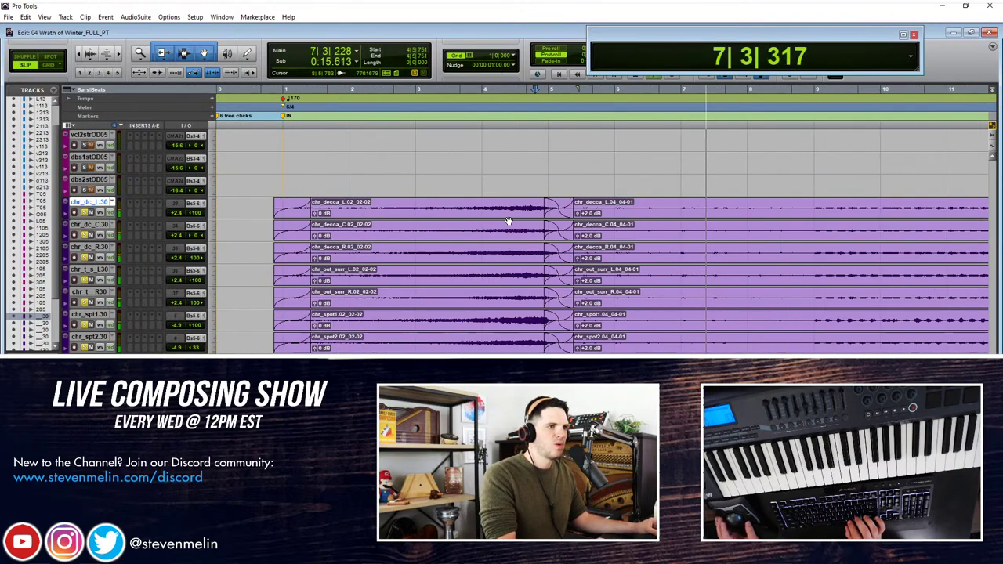
pyautogui.click(722, 208)
pyautogui.hotkey('ctrl', 'e')
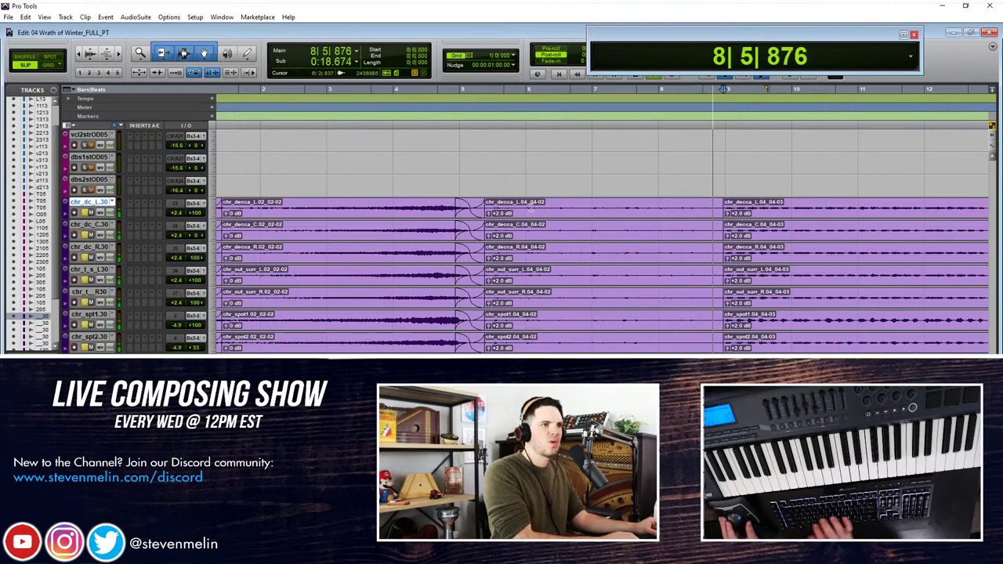
pyautogui.click(526, 218)
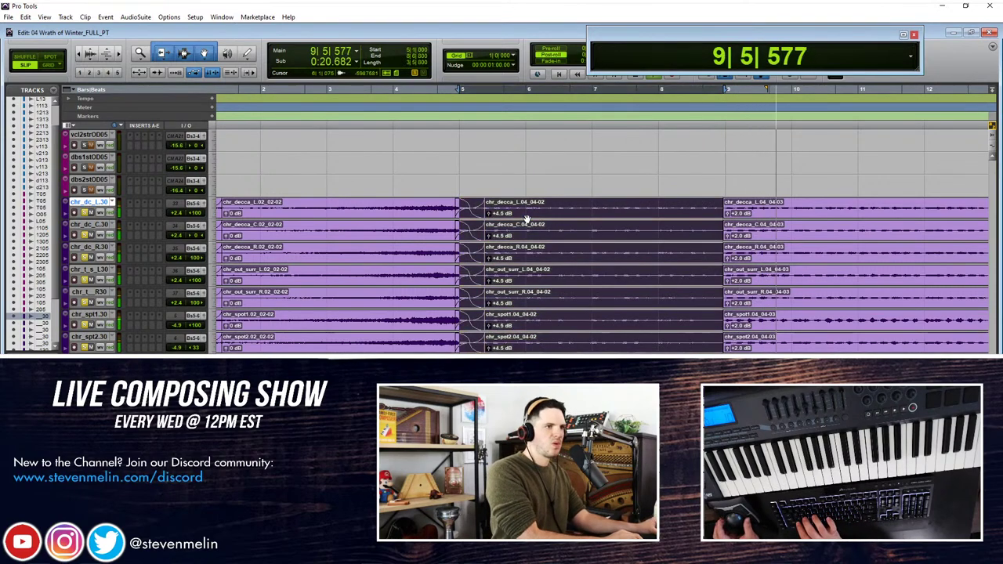
pyautogui.click(424, 200)
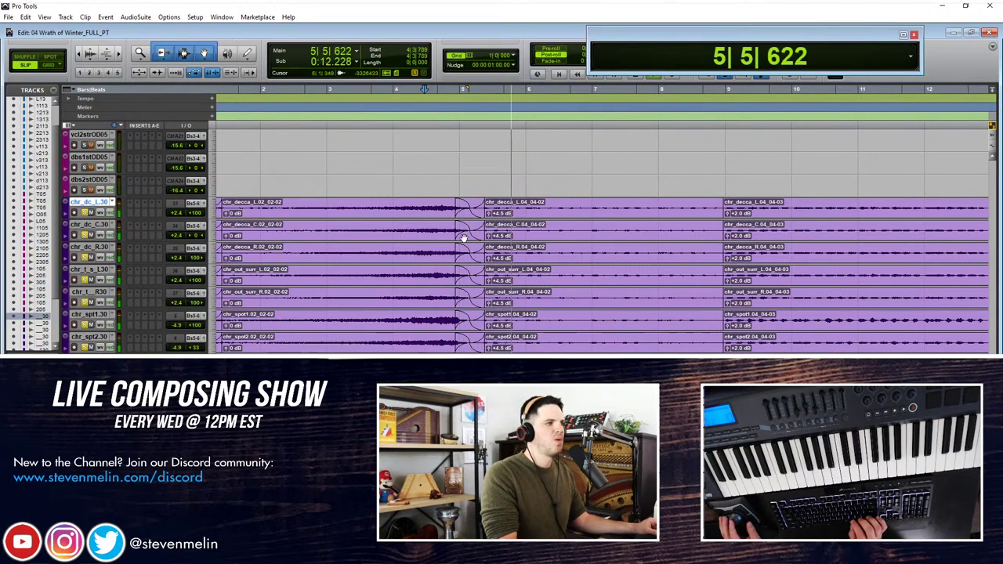
# Step: Crossfade the choir clips across the bar 9 split from 8|5|808 to 9|1|928 on all choir tracks and audition it
pyautogui.hscroll(2, 458, 240)
pyautogui.hscroll(2, 452, 244)
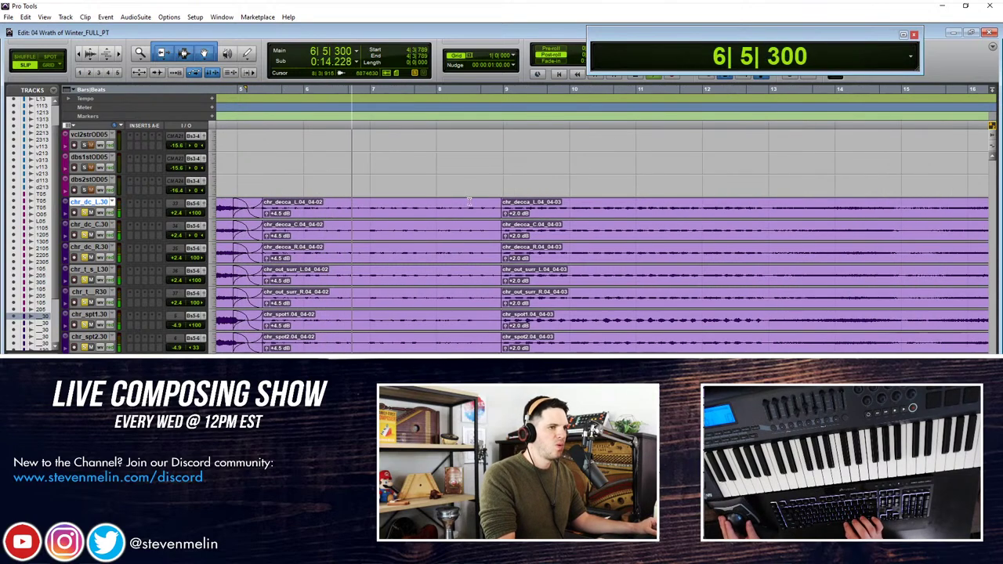
pyautogui.moveTo(489, 205); pyautogui.dragTo(514, 205)
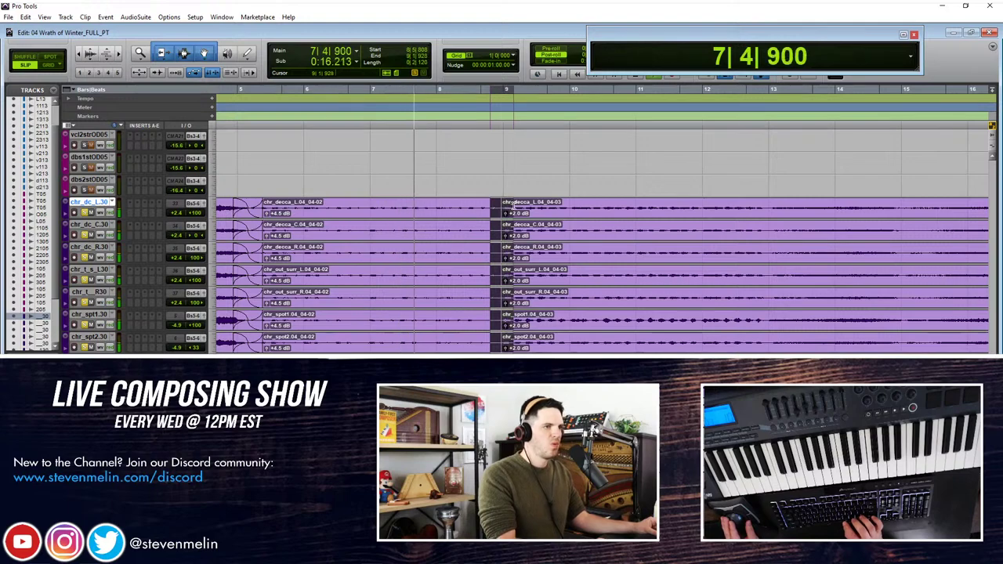
pyautogui.press('f')
pyautogui.click(496, 184)
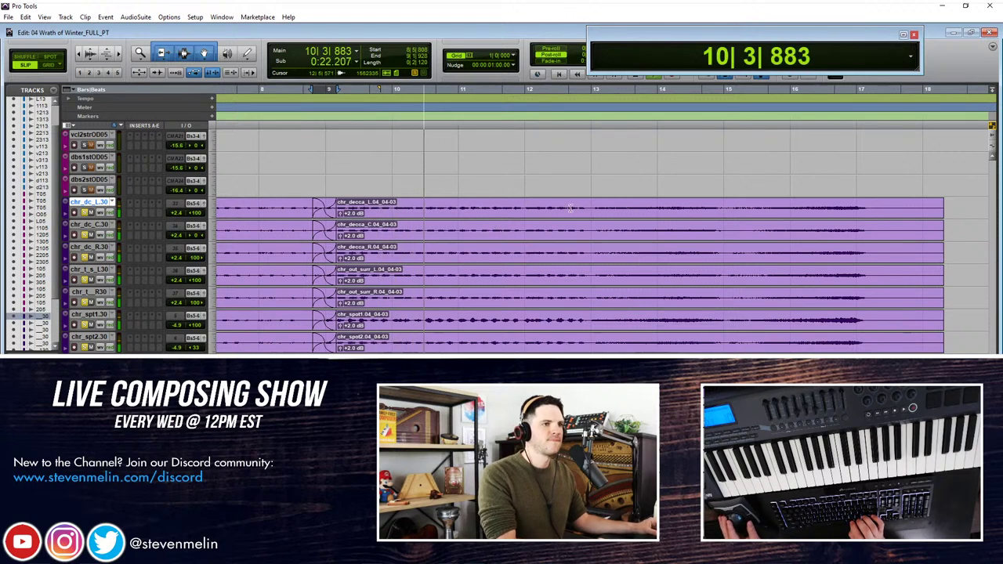
pyautogui.press('space')
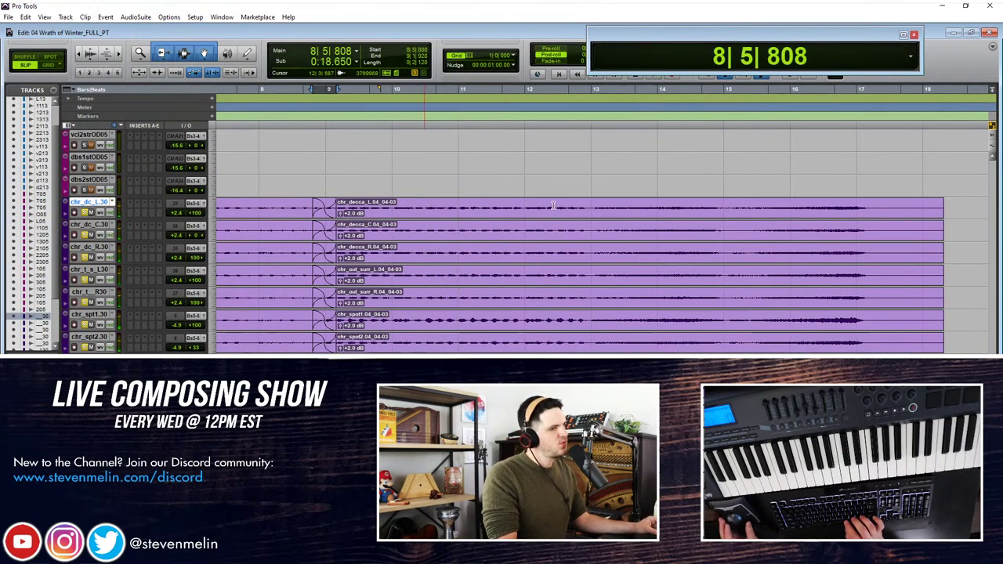
# Step: Audition the choir from bar 12 and split the clips just before bar 13 on all choir tracks
pyautogui.click(546, 206)
pyautogui.press('space')
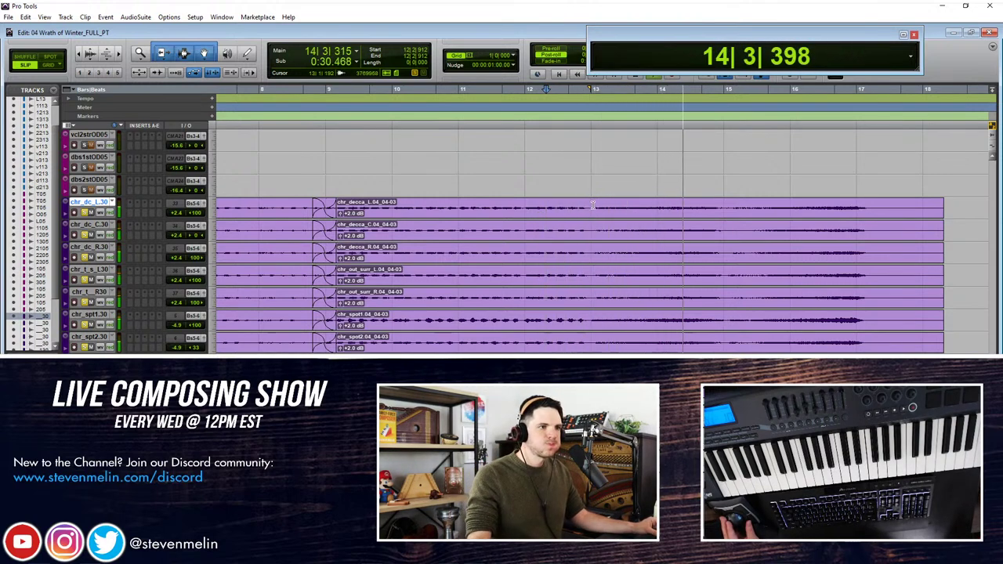
pyautogui.hotkey('ctrl', 'e')
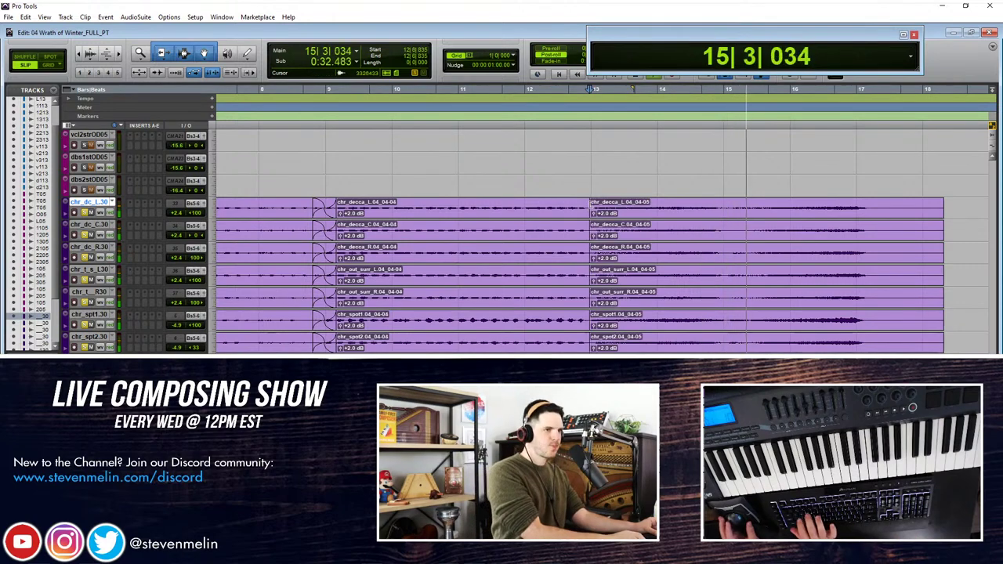
# Step: Trim the tails of the choir clips after bar 17, fade them out from 17|1|589 and audition the ending
pyautogui.moveTo(776, 210); pyautogui.dragTo(686, 206)
pyautogui.press('Delete')
pyautogui.press('space')
pyautogui.press('f')
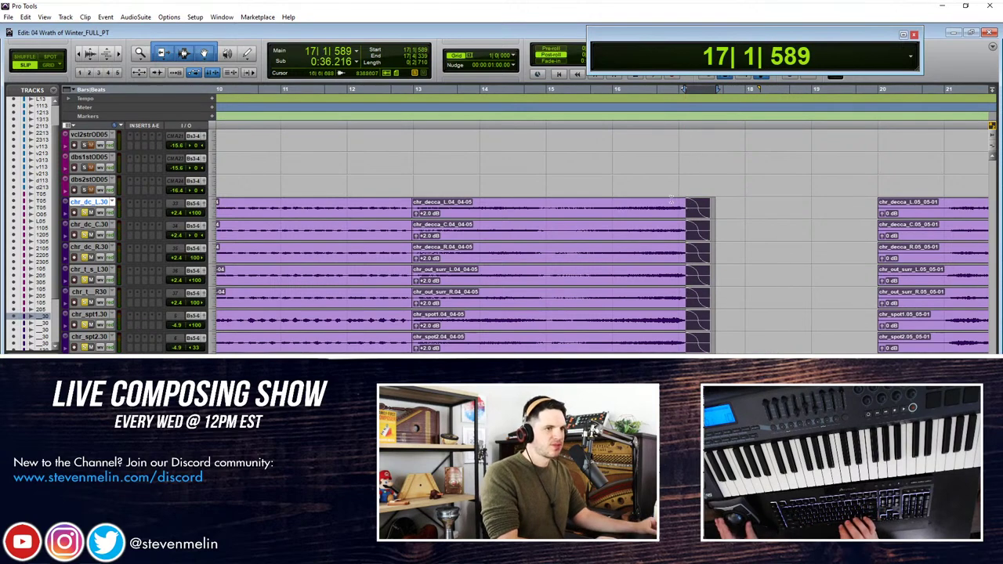
pyautogui.click(597, 206)
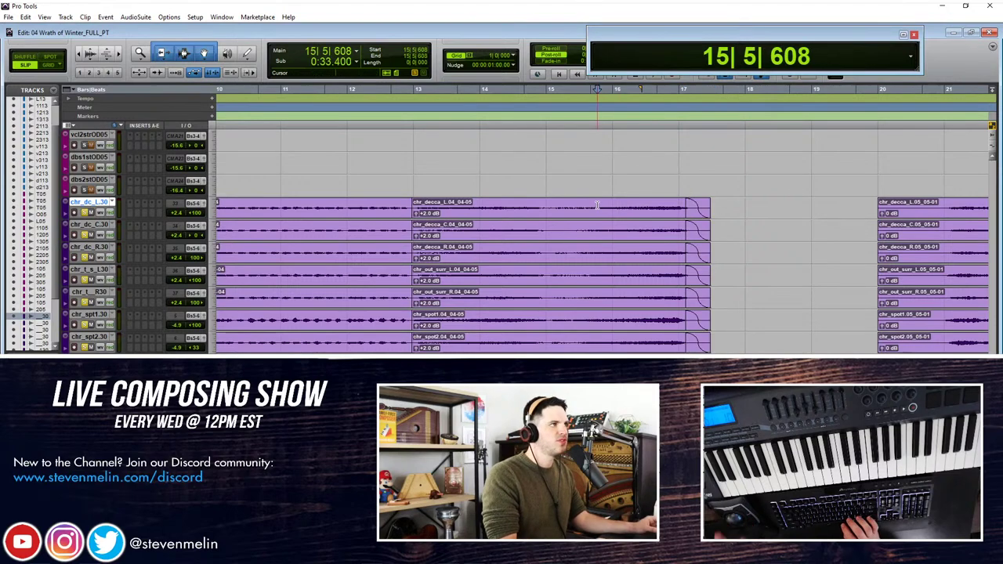
pyautogui.press('space')
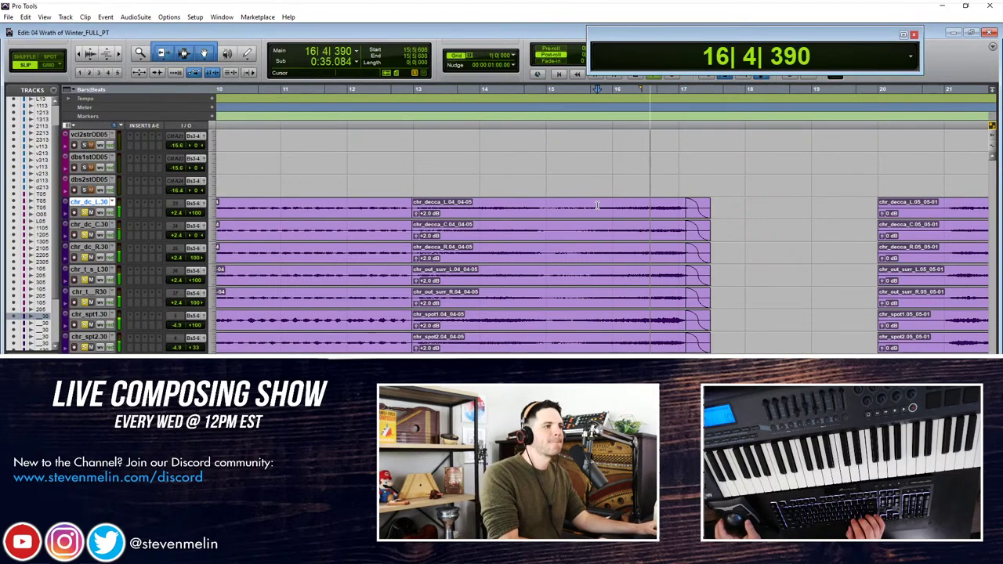
pyautogui.press('r')
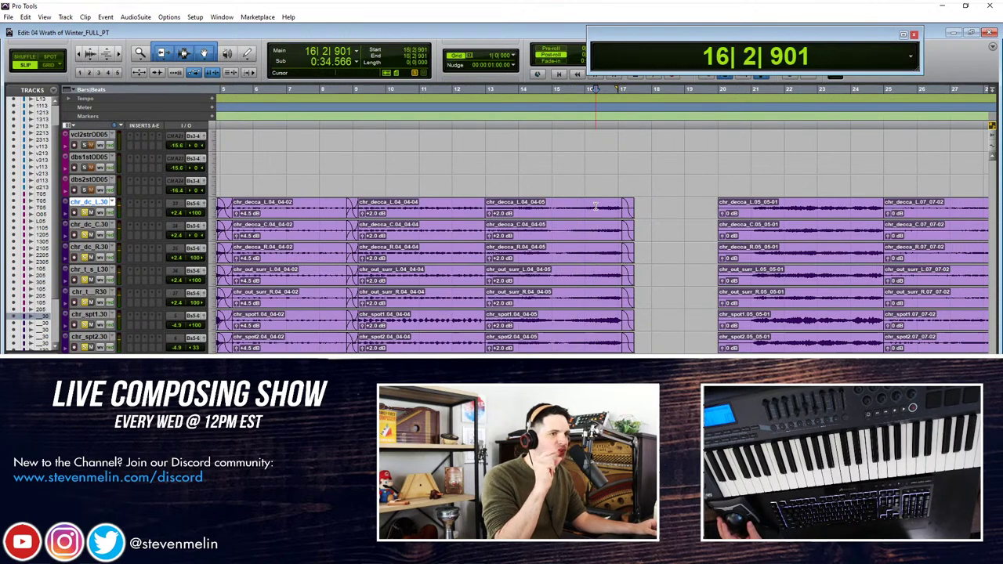
pyautogui.press('space')
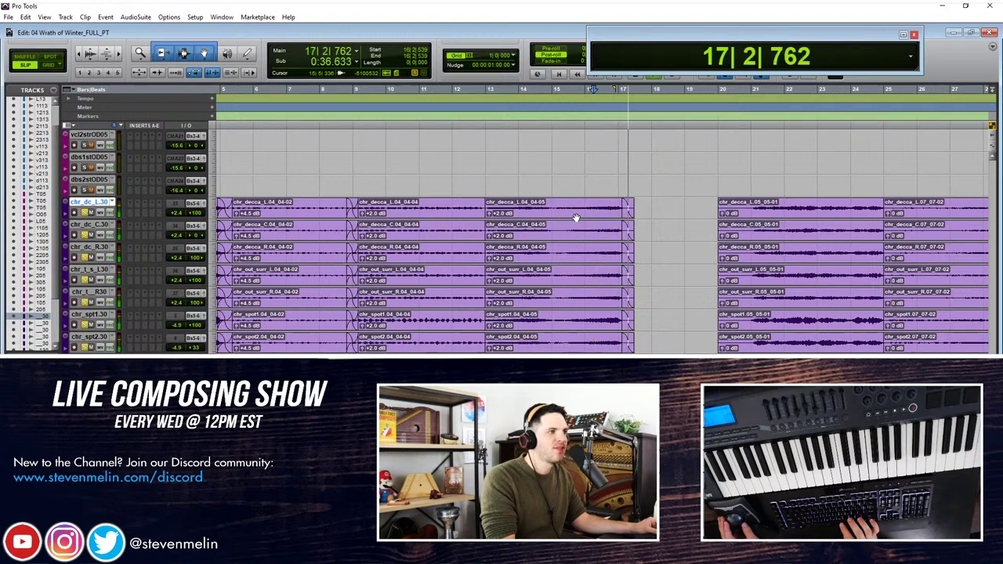
# Step: Trim the empty start of the choir clips beginning at bar 20 and add a fade-in leading into bar 21
pyautogui.hscroll(2, 607, 216)
pyautogui.press('space')
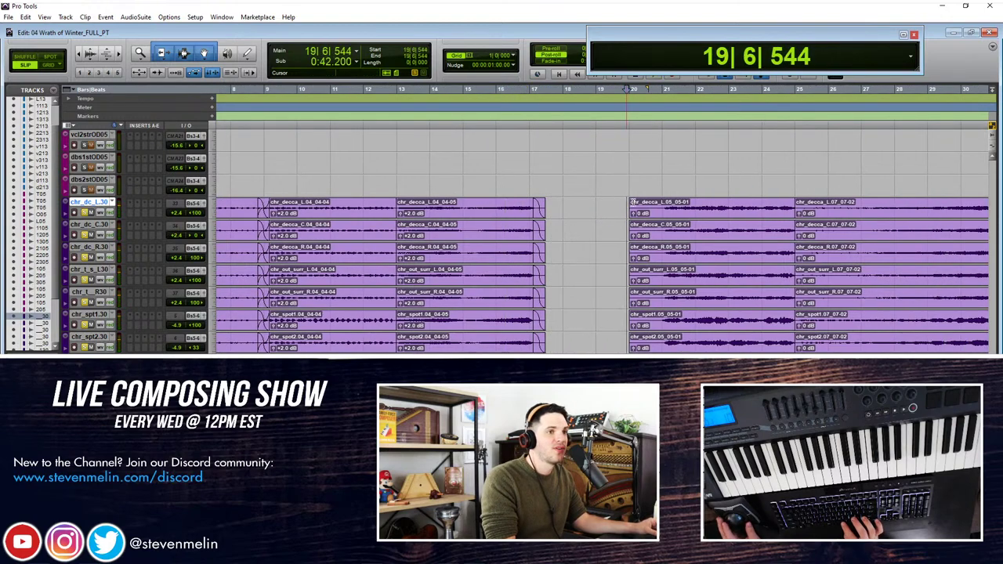
pyautogui.press('space')
pyautogui.moveTo(632, 212); pyautogui.dragTo(667, 188)
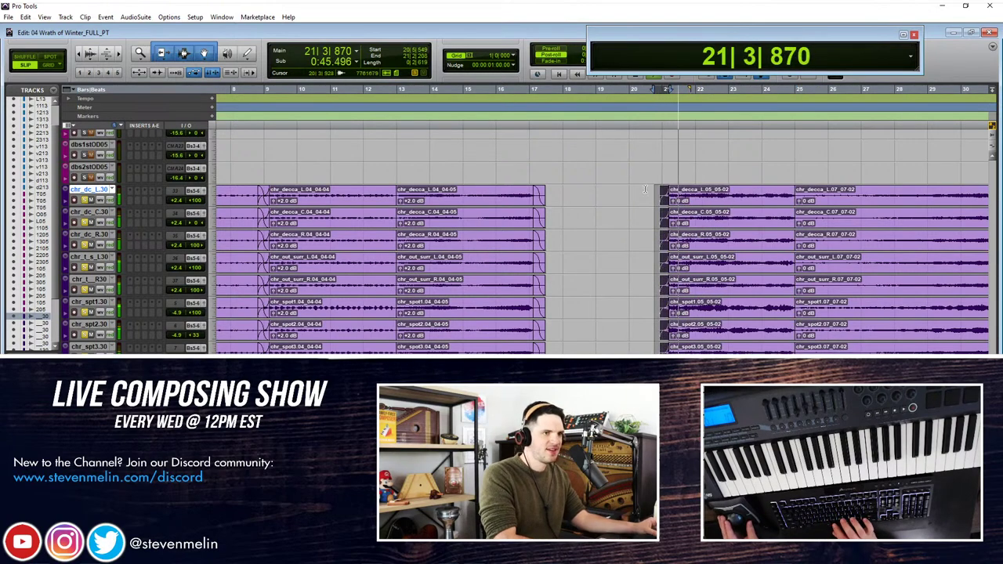
pyautogui.hscroll(2, 646, 189)
pyautogui.click(638, 174)
# Step: Crossfade the choir clips meeting at bar 25 from 24|5|901 to 25|2|084 on all choir tracks
pyautogui.scroll(2, 638, 170)
pyautogui.hscroll(3, 637, 170)
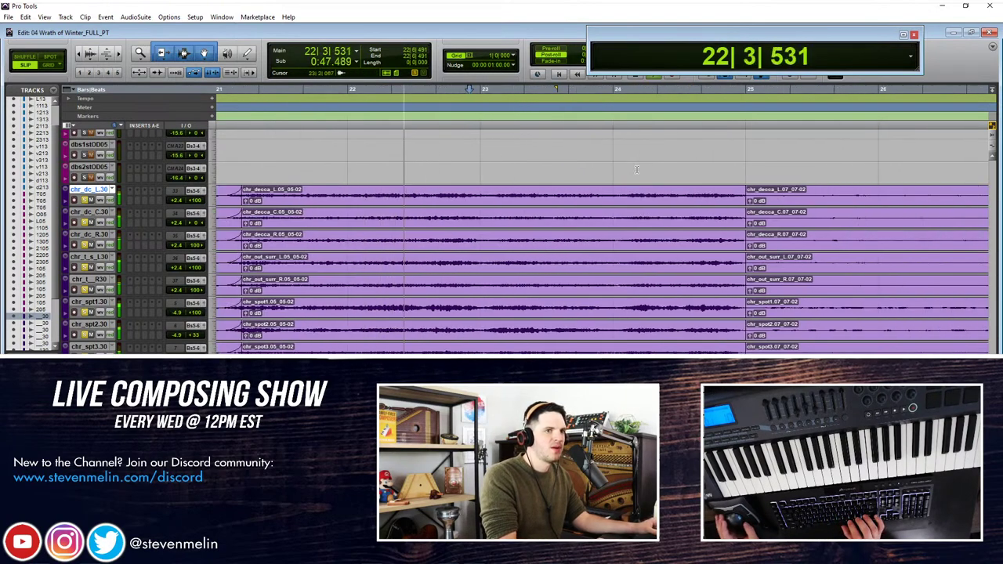
pyautogui.moveTo(722, 196); pyautogui.dragTo(770, 195)
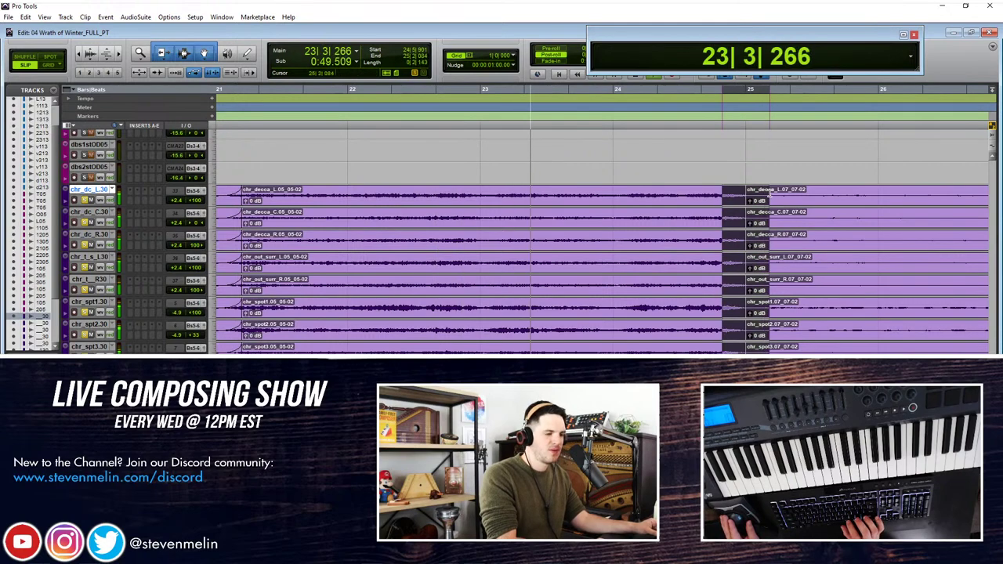
pyautogui.press('f')
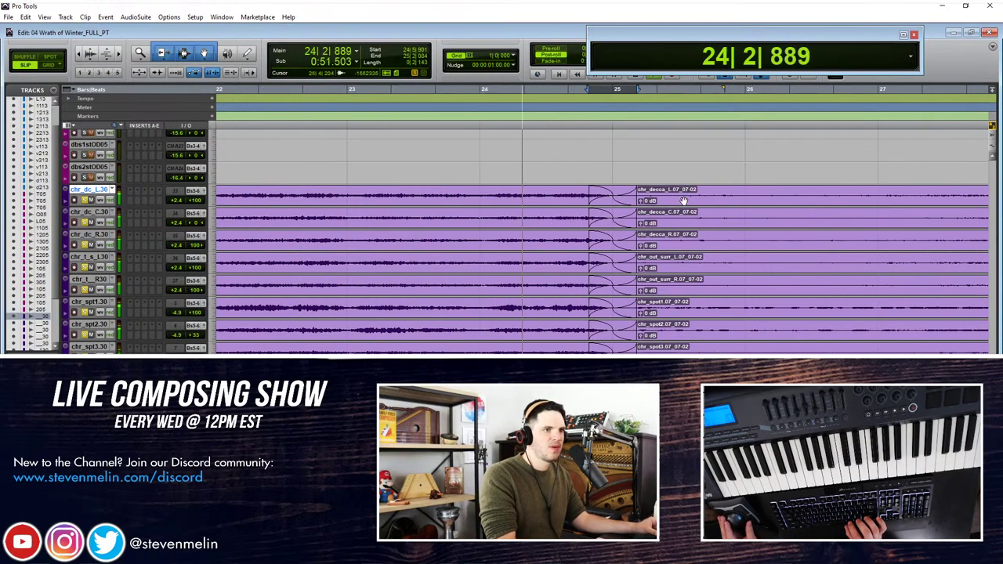
pyautogui.hotkey('ctrl', '[')
pyautogui.hotkey('ctrl', '[')
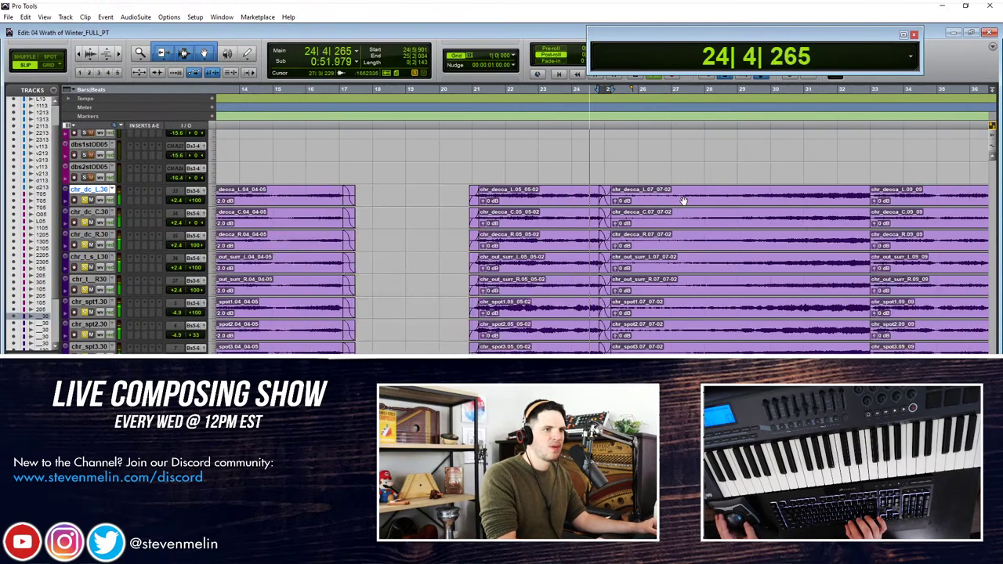
# Step: Split the choir clips at 28|5|256 and raise the clip gain of the section from bar 25 to +1.5 dB
pyautogui.click(729, 193)
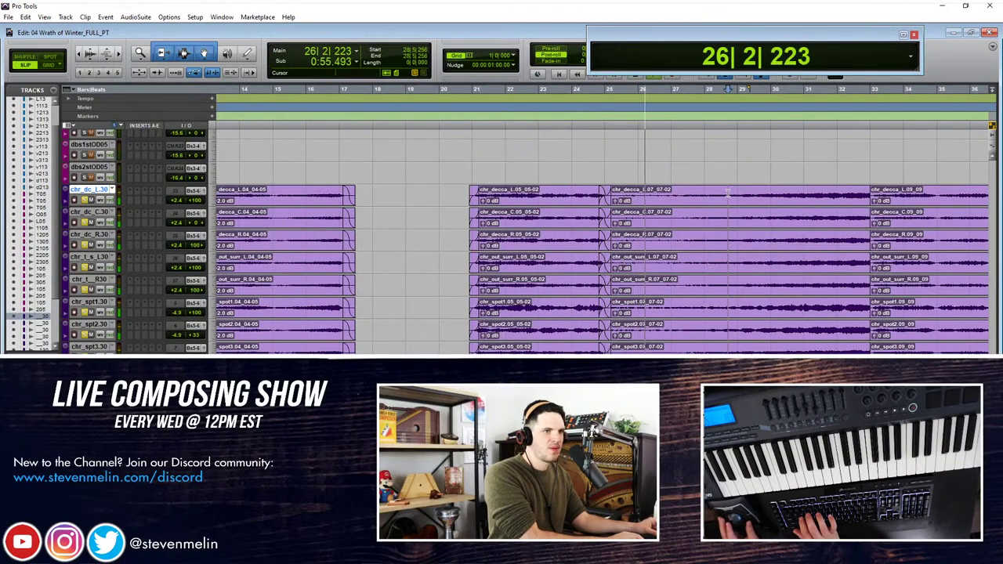
pyautogui.press('b')
pyautogui.click(686, 201)
pyautogui.scroll(3, 636, 209)
# Step: Crossfade the choir clips across the split before bar 29, starting late in bar 27, on all choir tracks
pyautogui.moveTo(698, 194); pyautogui.dragTo(745, 193)
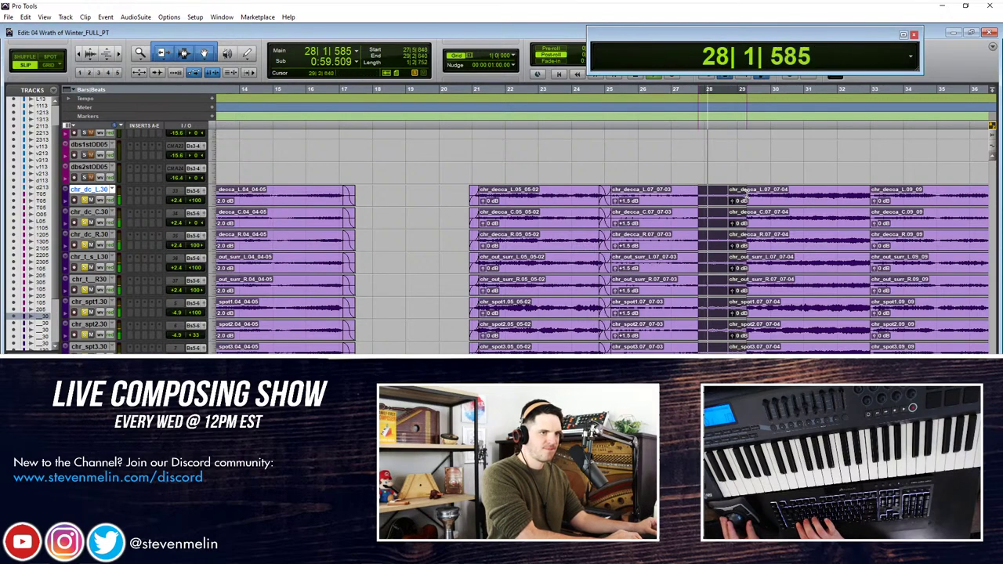
pyautogui.press('f')
pyautogui.click(729, 192)
pyautogui.hscroll(1, 720, 189)
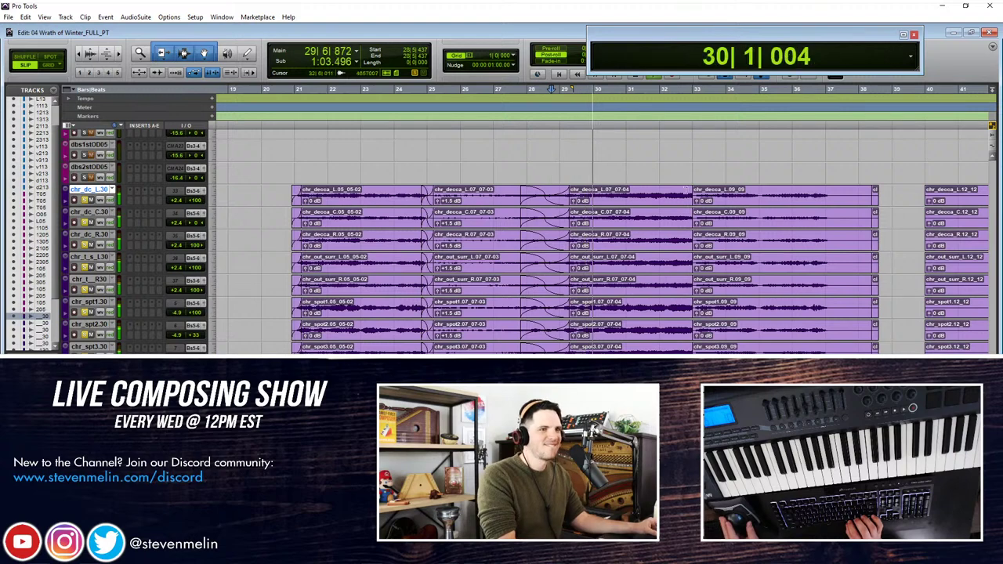
# Step: Lower the clip gain of the choir section between the bar 28 split and bar 33 to -2.5 dB
pyautogui.click(620, 202)
pyautogui.hotkey('ctrl', 'shift', 'Down')
pyautogui.hotkey('ctrl', 'shift', 'Down')
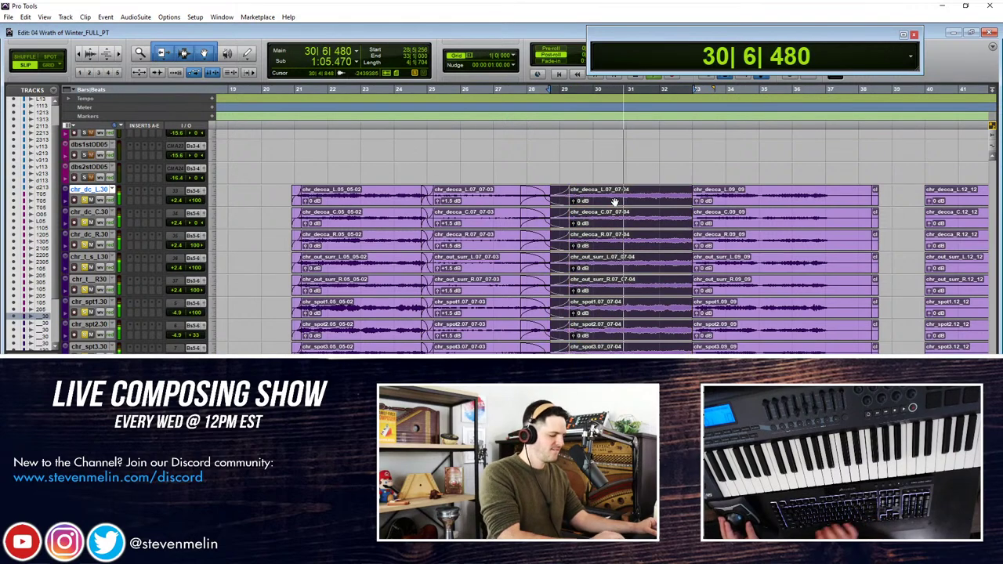
pyautogui.hotkey('ctrl', 'shift', 'Down')
pyautogui.hotkey('ctrl', 'shift', 'Down')
pyautogui.hotkey('ctrl', 'shift', 'Down')
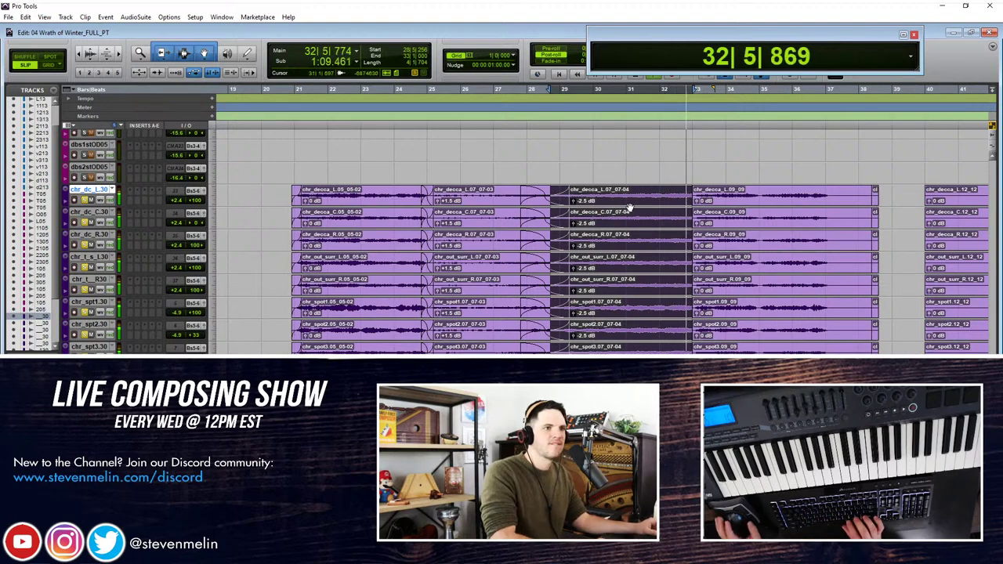
# Step: Crossfade the choir clips meeting at bar 33 and raise the clip gain of the clips after it to +1.0 dB
pyautogui.scroll(3, 671, 170)
pyautogui.scroll(-2, 682, 169)
pyautogui.hscroll(4, 698, 167)
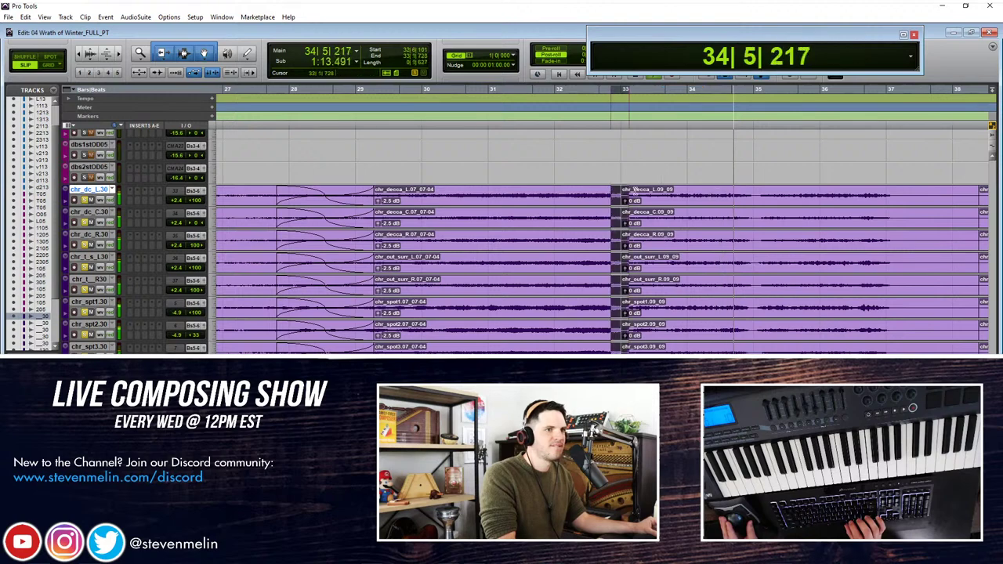
pyautogui.press('f')
pyautogui.click(666, 203)
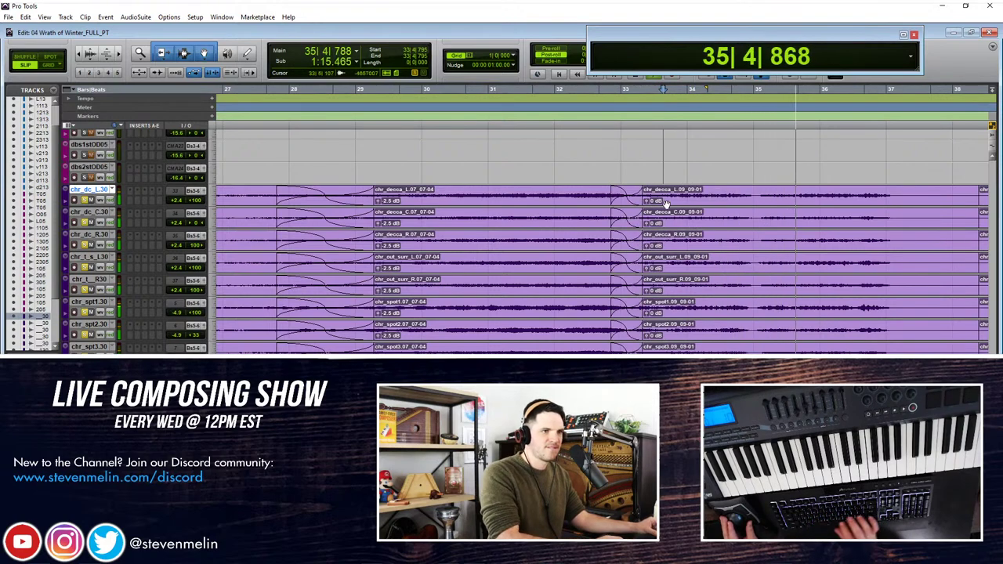
pyautogui.scroll(2, 667, 203)
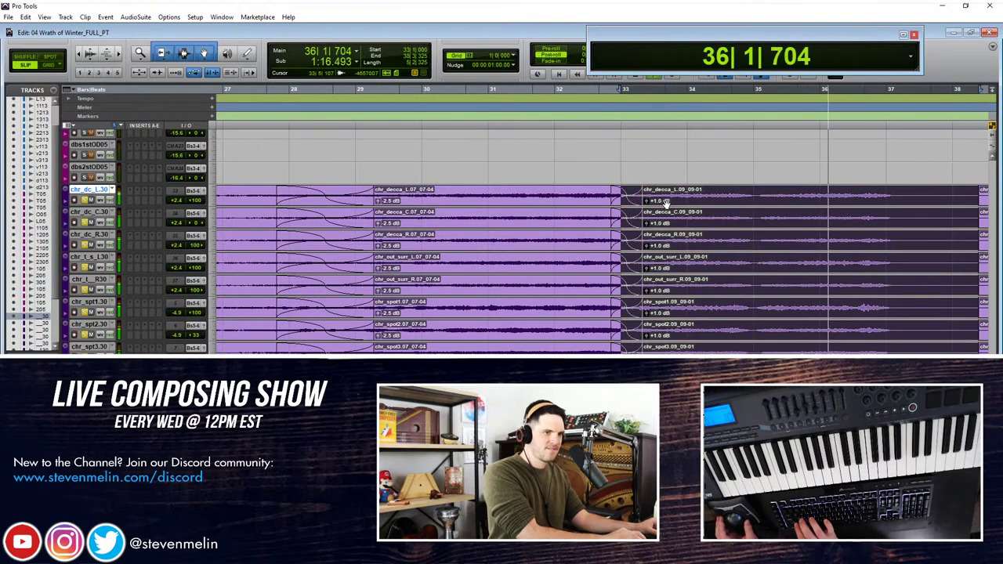
# Step: Trim the ends of the choir clips back to just before bar 38 and fade them out from about bar 37
pyautogui.hscroll(5, 666, 203)
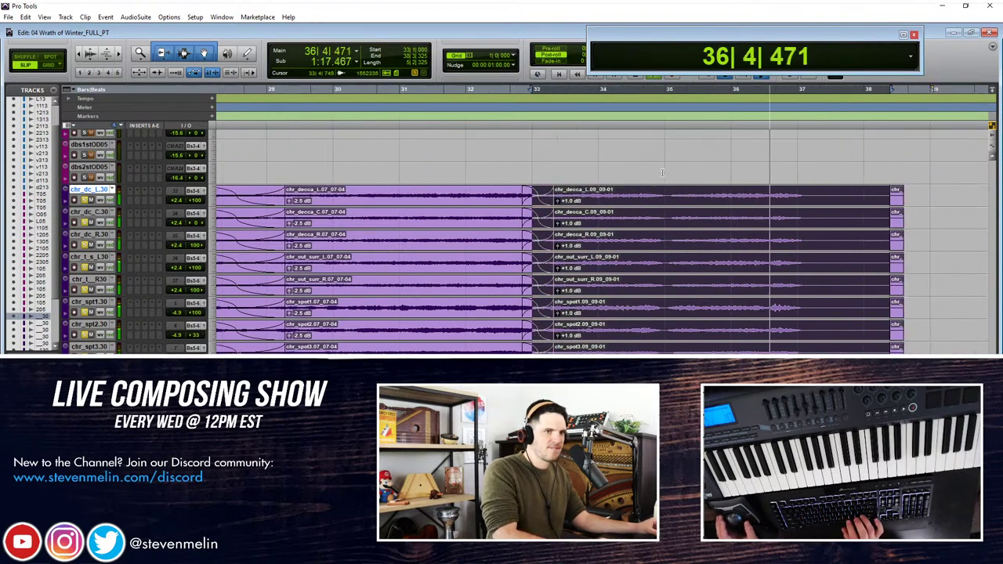
pyautogui.click(701, 181)
pyautogui.click(763, 204)
pyautogui.press('Delete')
pyautogui.moveTo(756, 201); pyautogui.dragTo(663, 197)
pyautogui.press('space')
pyautogui.press('f')
pyautogui.click(638, 180)
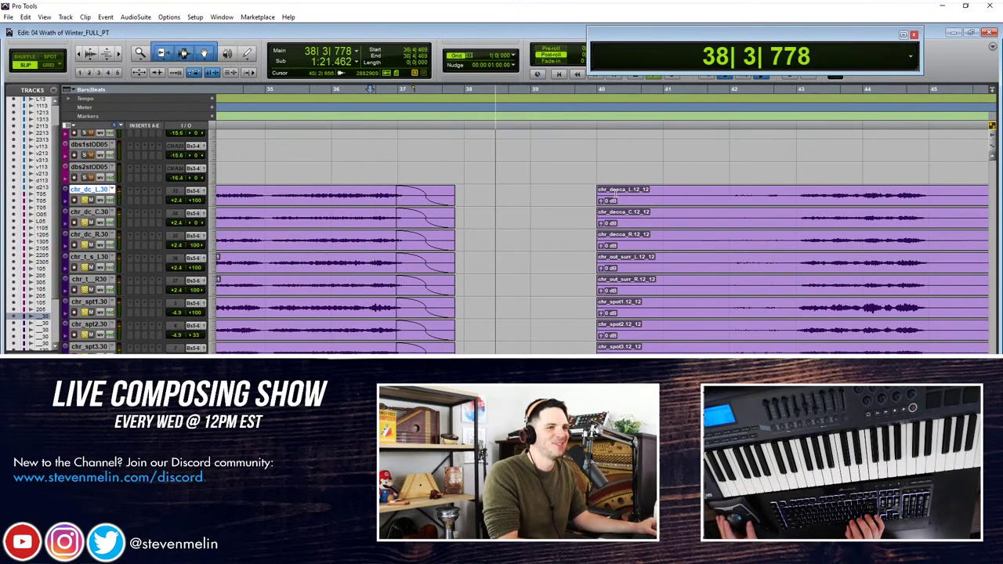
# Step: Try removing the start of the choir clips at bar 40 up to 41|6|395, and undo the deletion
pyautogui.moveTo(583, 195); pyautogui.dragTo(725, 214)
pyautogui.press('Delete')
pyautogui.click(714, 200)
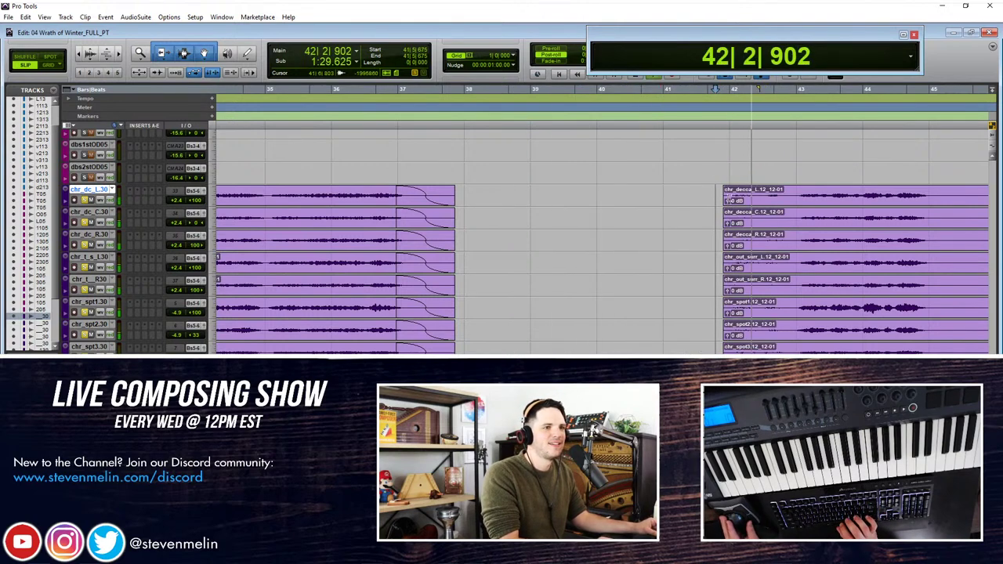
pyautogui.hotkey('ctrl', 'z')
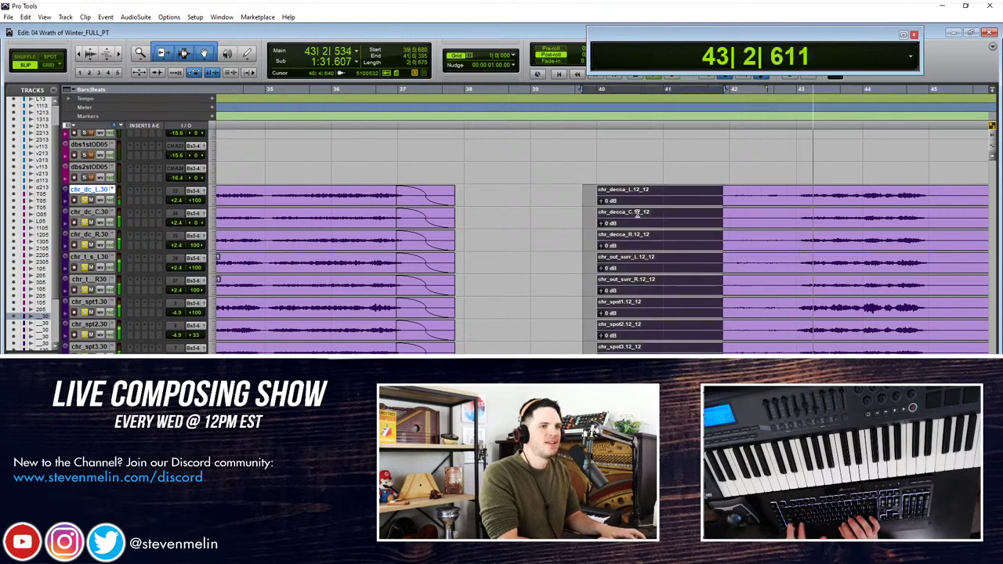
# Step: Magnify the waveforms, split the choir clips just before bar 41 and delete the section from bar 40 to the split
pyautogui.press('space')
pyautogui.scroll(-2, 655, 203)
pyautogui.scroll(10, 655, 203)
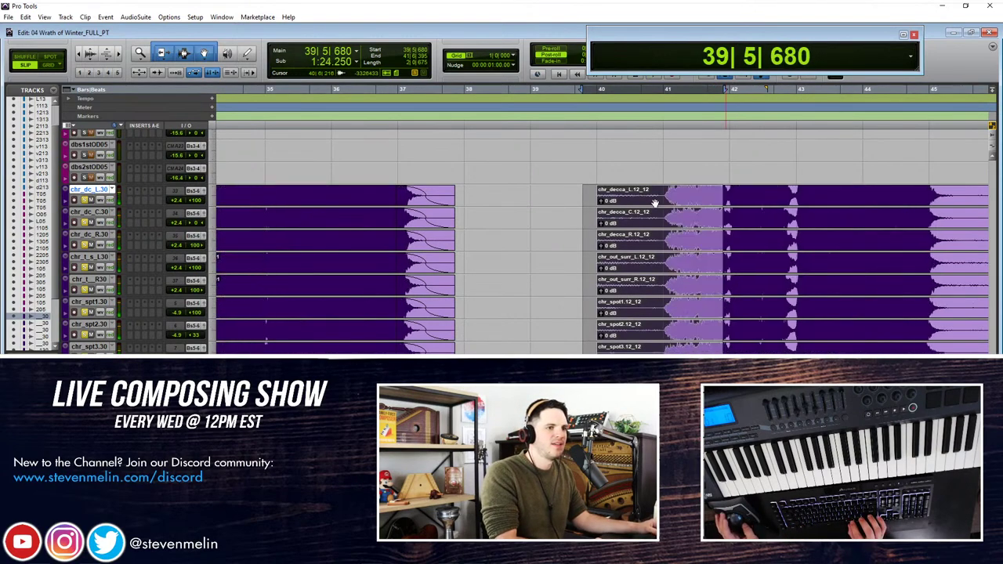
pyautogui.click(655, 202)
pyautogui.press('space')
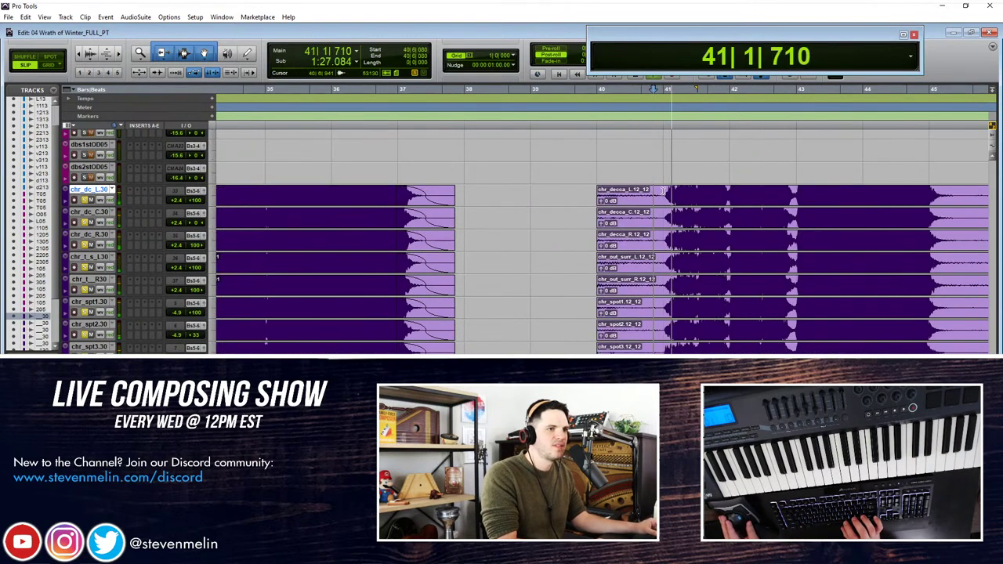
pyautogui.hotkey('ctrl', 'e')
pyautogui.click(620, 200)
pyautogui.press('Delete')
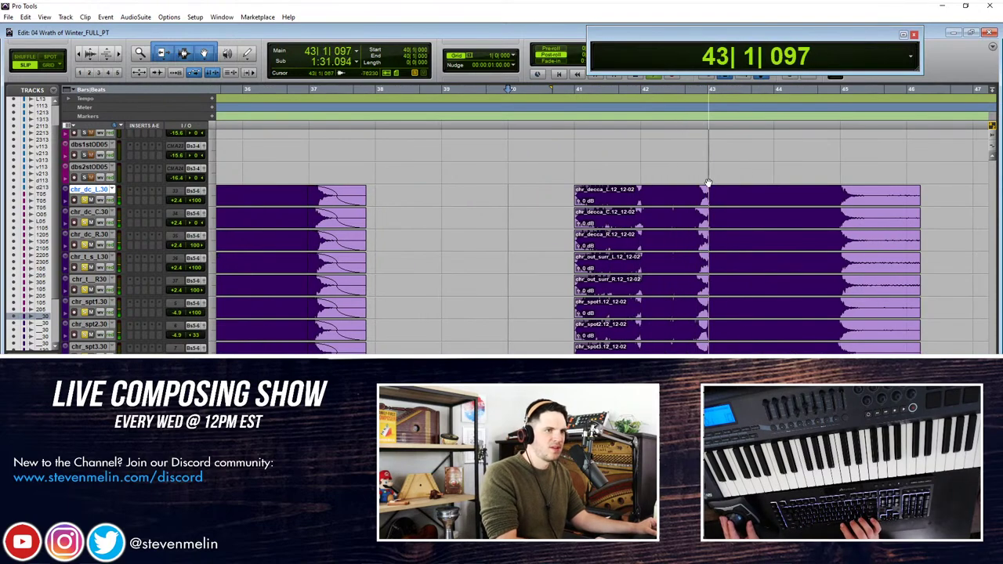
# Step: Split the choir clips at 42|6|891 and raise the clip gain of the section from bar 41 to +5.0 dB
pyautogui.hotkey('ctrl', 'e')
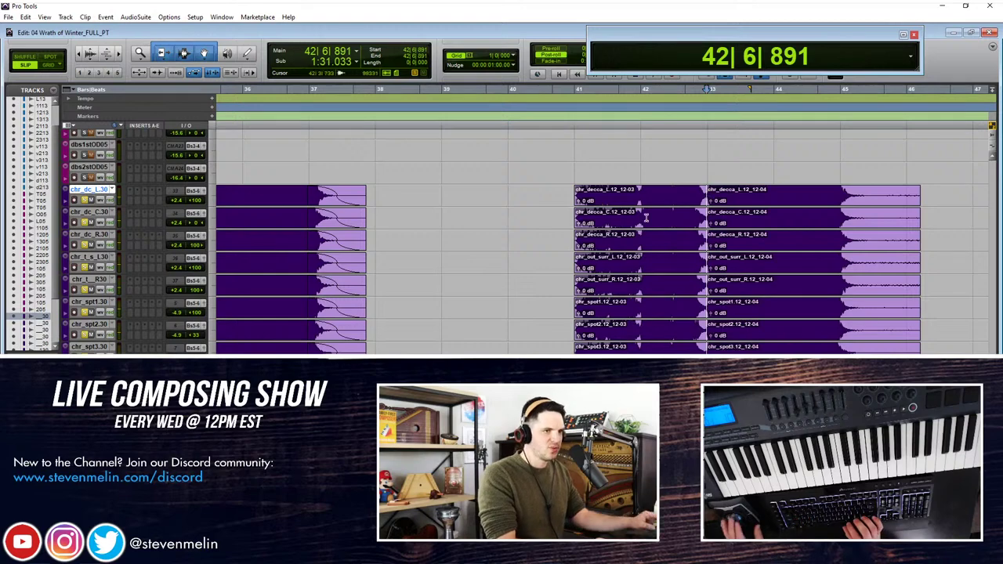
pyautogui.click(598, 207)
pyautogui.scroll(3, 597, 207)
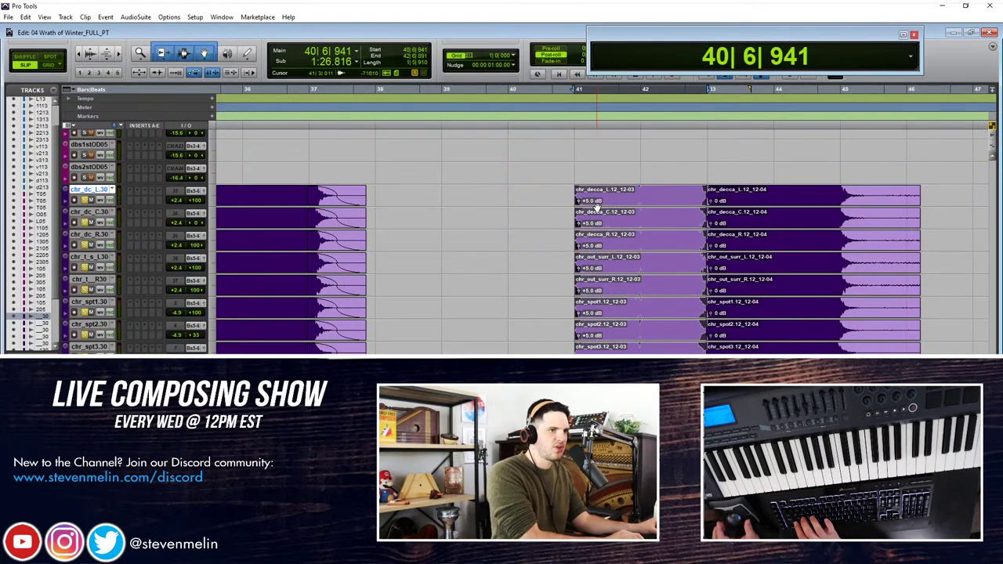
pyautogui.scroll(-2, 597, 207)
pyautogui.scroll(3, 597, 207)
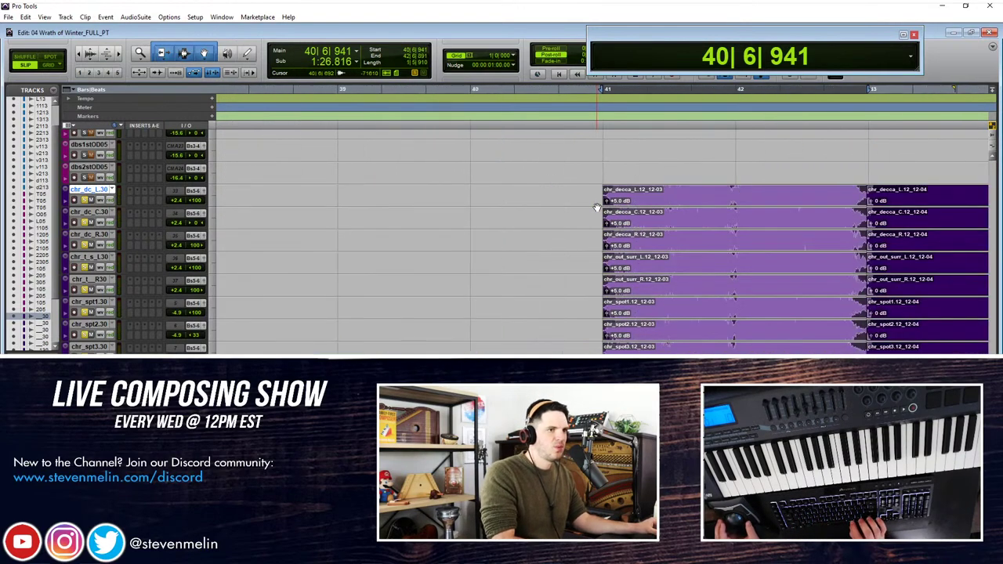
# Step: Fade in the start of the choir clips at bar 41
pyautogui.scroll(-5, 597, 207)
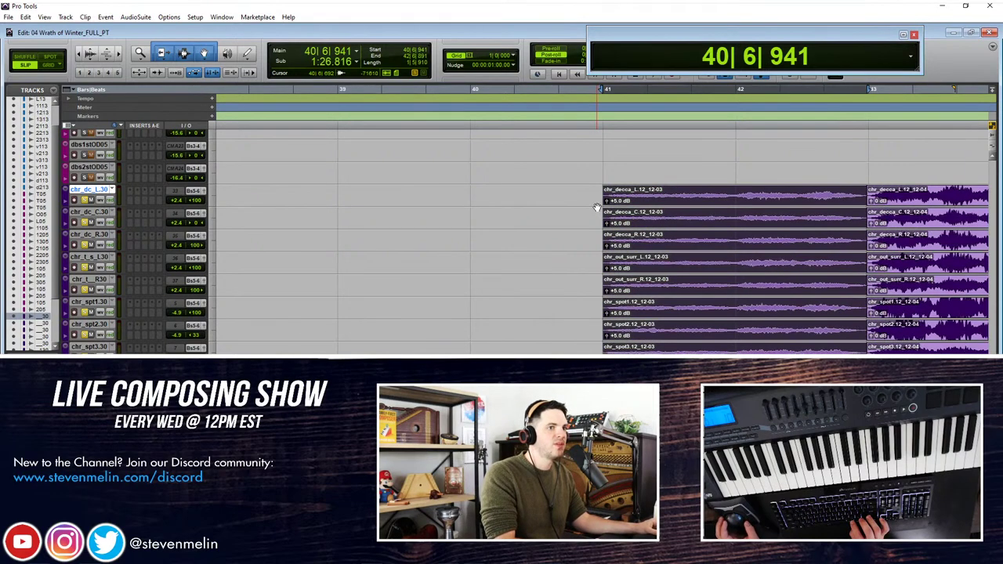
pyautogui.hscroll(3, 595, 207)
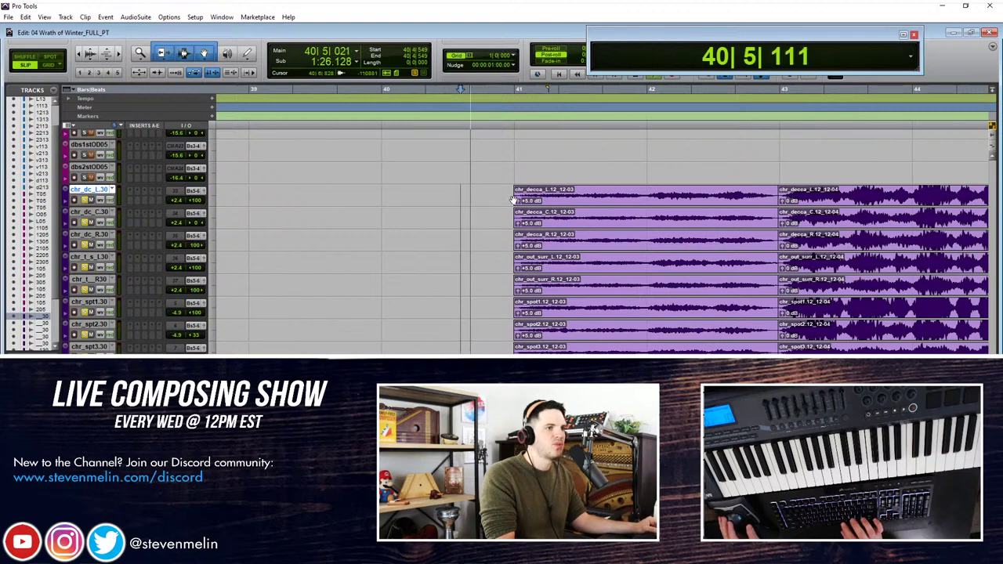
pyautogui.moveTo(511, 193); pyautogui.dragTo(527, 191)
pyautogui.press('f')
pyautogui.click(537, 188)
# Step: Crossfade the choir clips across the split before bar 43, starting from 42|4|861
pyautogui.hscroll(1, 681, 196)
pyautogui.press('space')
pyautogui.moveTo(688, 196); pyautogui.dragTo(754, 191)
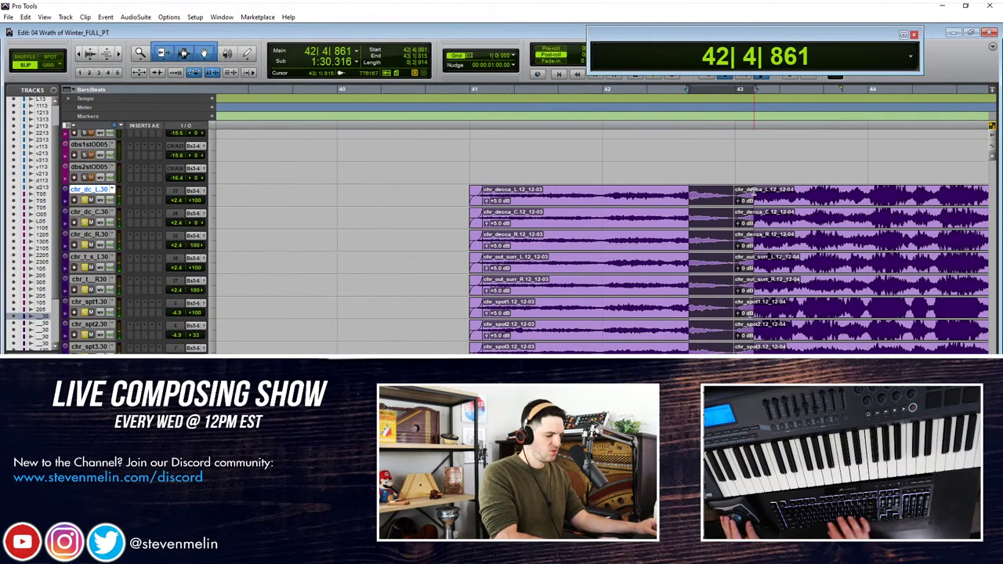
pyautogui.hotkey('ctrl', 'f')
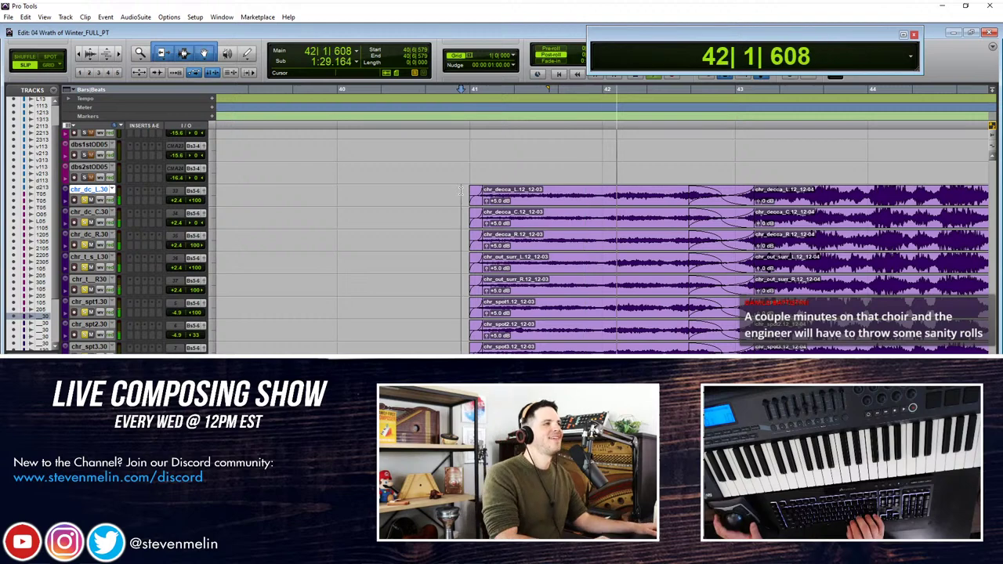
pyautogui.hscroll(3, 508, 200)
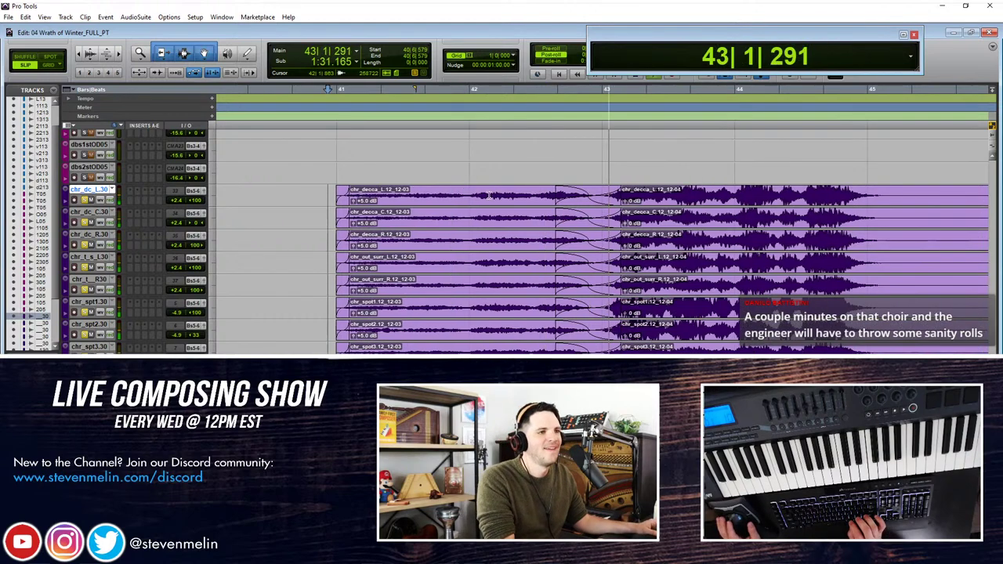
# Step: Trim the tail of the choir clips back to just after bar 45 and fade them out from 44|6|273
pyautogui.hscroll(4, 509, 200)
pyautogui.moveTo(769, 193); pyautogui.dragTo(585, 192)
pyautogui.press('Delete')
pyautogui.press('f')
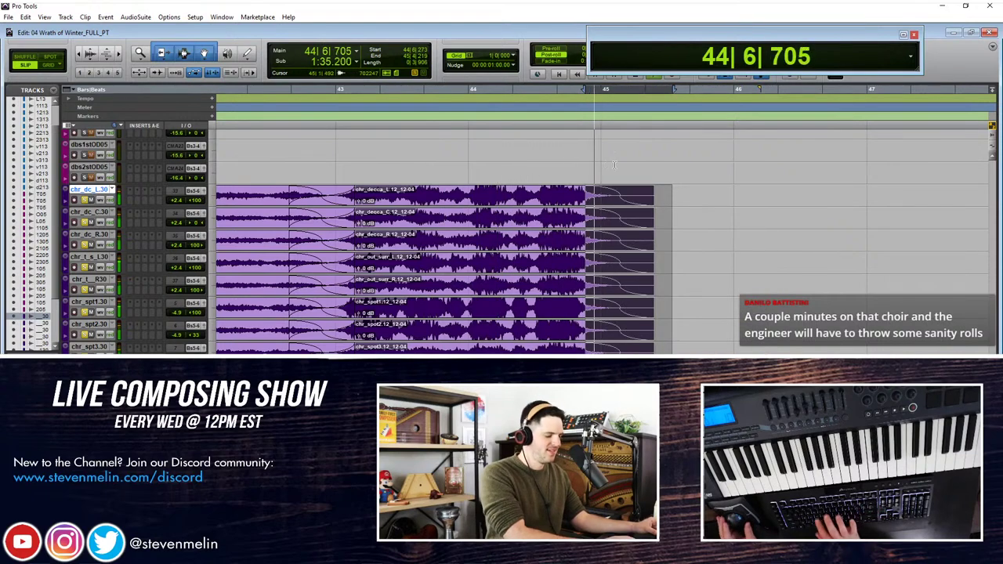
pyautogui.click(621, 194)
# Step: Delete the opening of the next choir clips from bar 64 up to 64|6|923
pyautogui.press('r')
pyautogui.press('r')
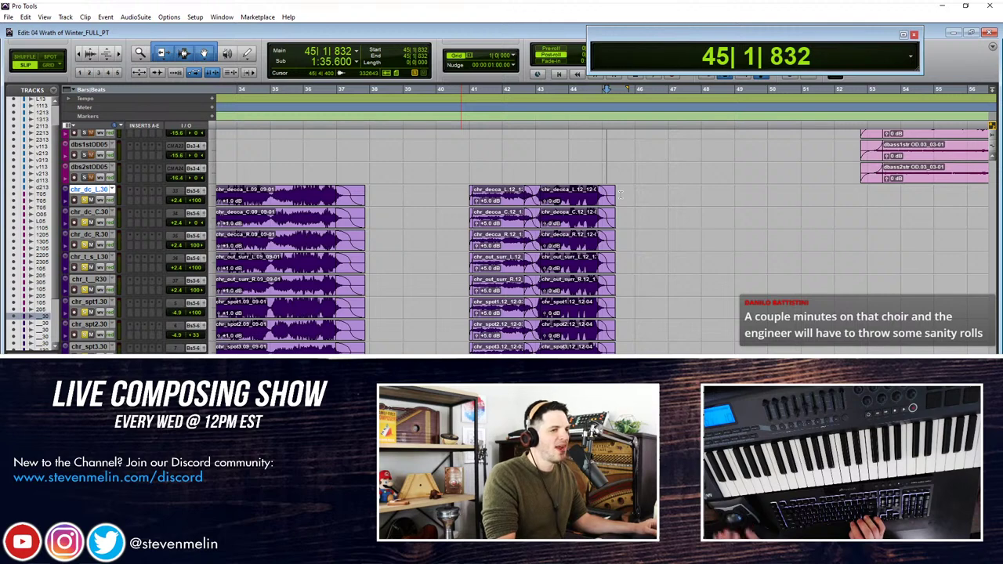
pyautogui.hscroll(10, 616, 198)
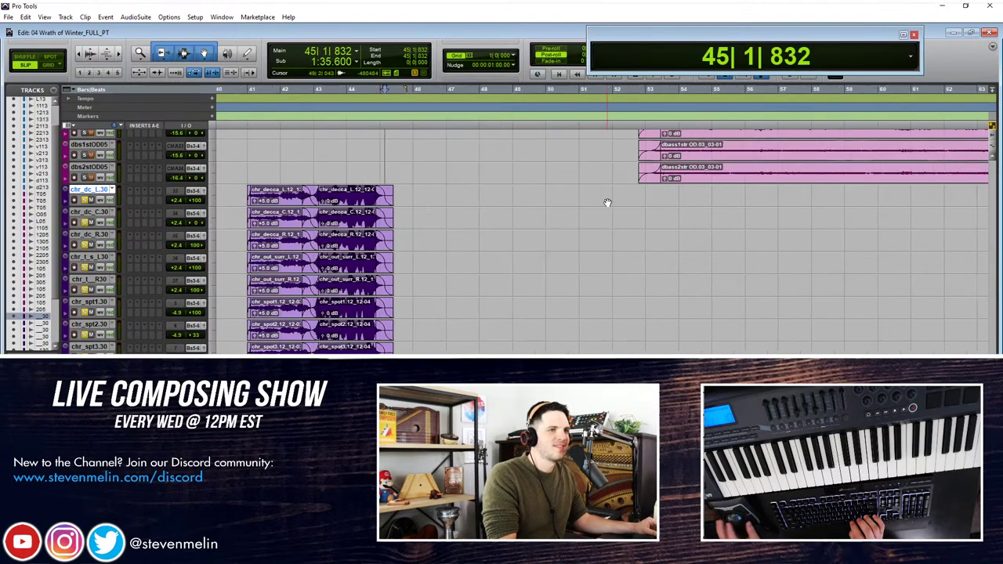
pyautogui.hscroll(1, 610, 202)
pyautogui.hscroll(1, 634, 192)
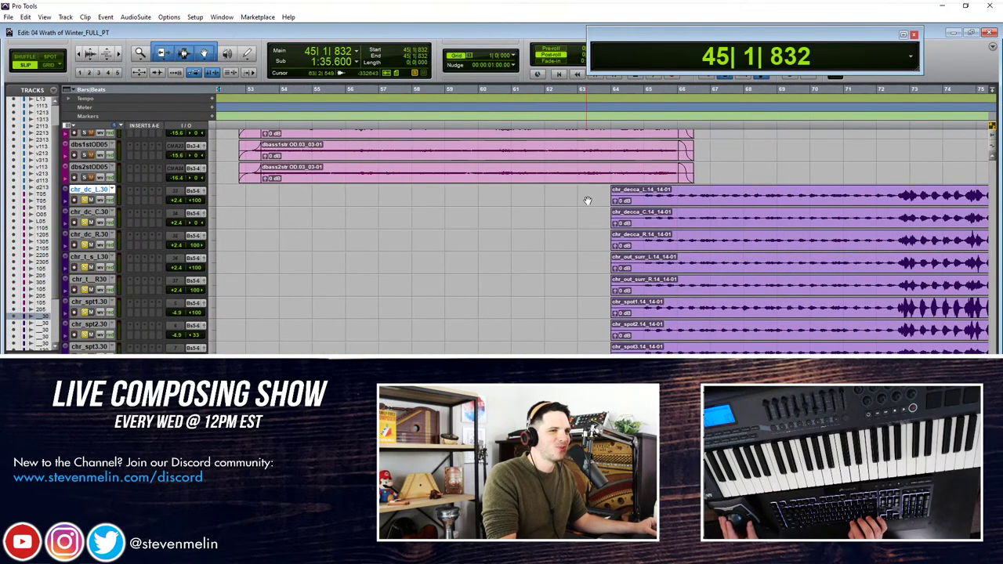
pyautogui.moveTo(596, 201); pyautogui.dragTo(648, 202)
pyautogui.press('Delete')
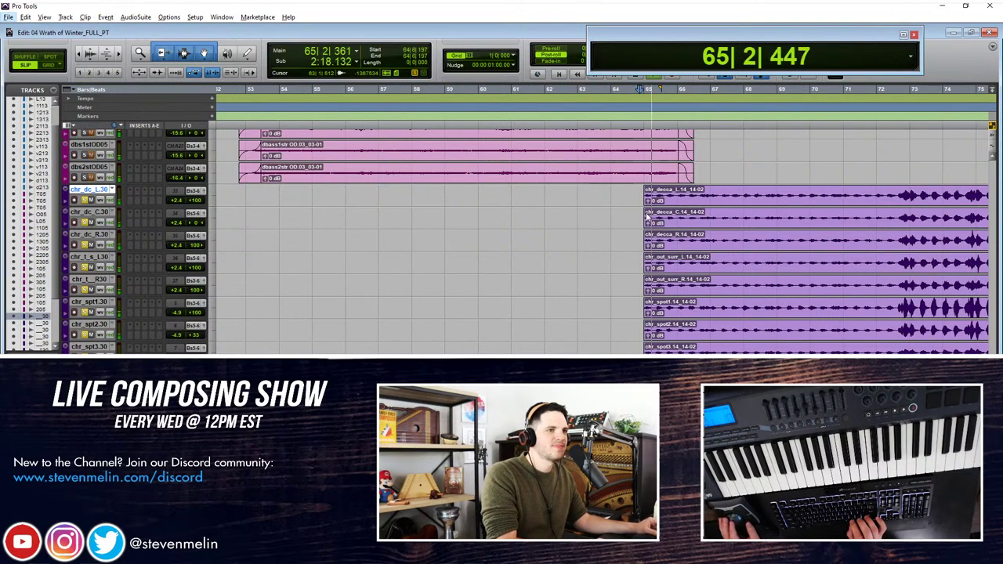
# Step: Split the choir clips at 72|4|917 and raise the clip gain of the section from bar 65 to +3.0 dB
pyautogui.hscroll(4, 649, 213)
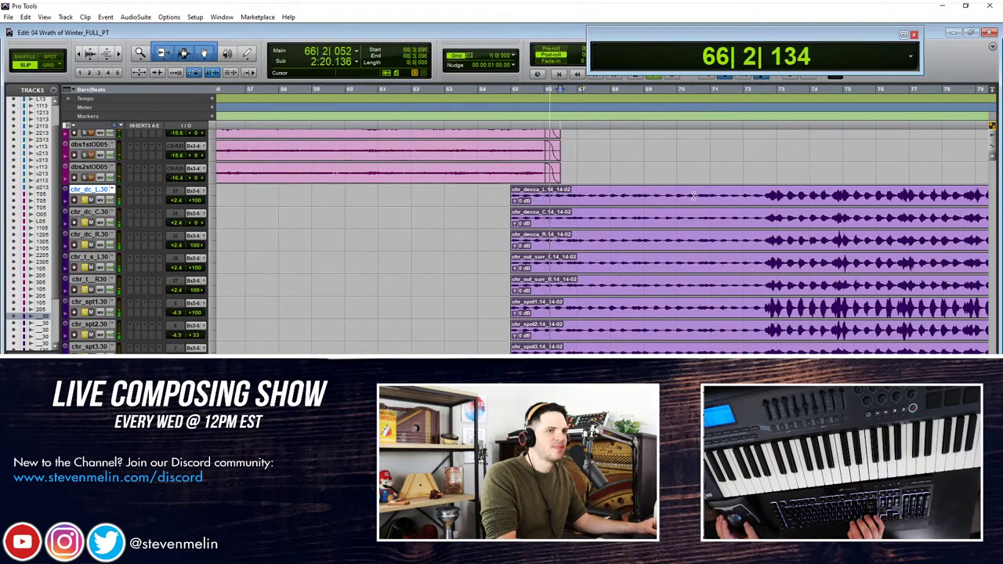
pyautogui.click(765, 194)
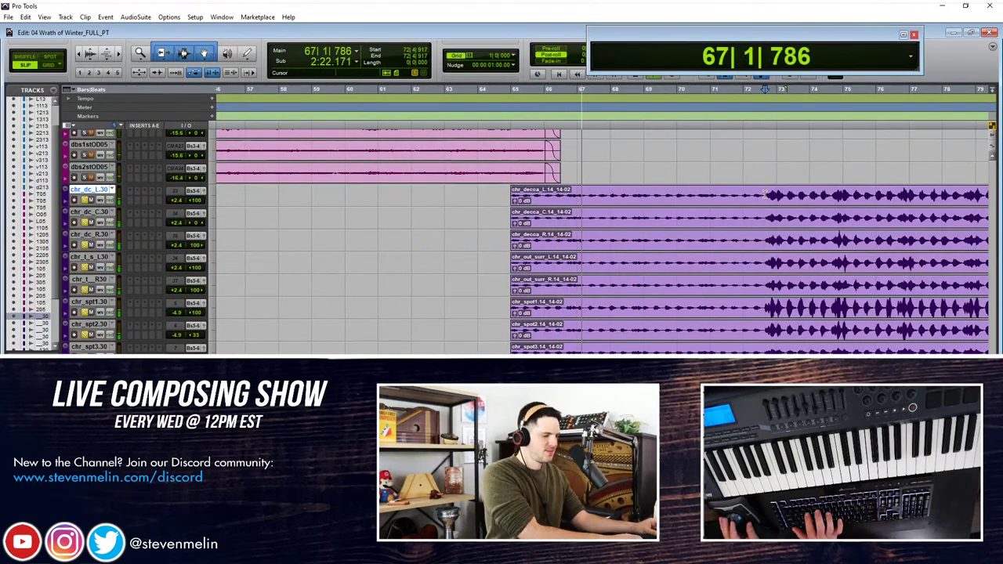
pyautogui.press('b')
pyautogui.click(551, 201)
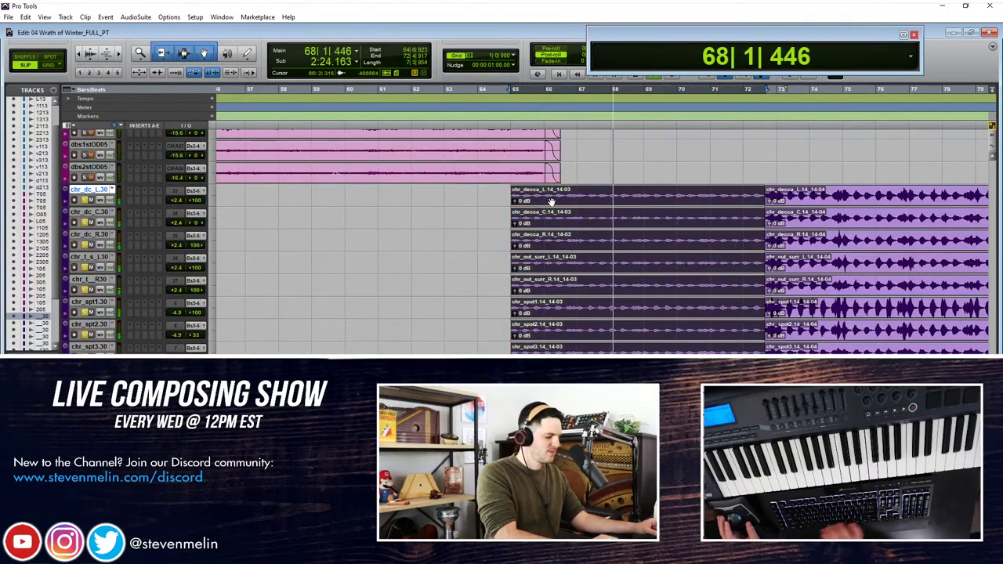
pyautogui.press('super+shift+Up')
pyautogui.press('super+shift+Up')
pyautogui.press('super+shift+Up')
pyautogui.press('super+shift+Up')
pyautogui.press('super+shift+Up')
pyautogui.press('super+shift+Up')
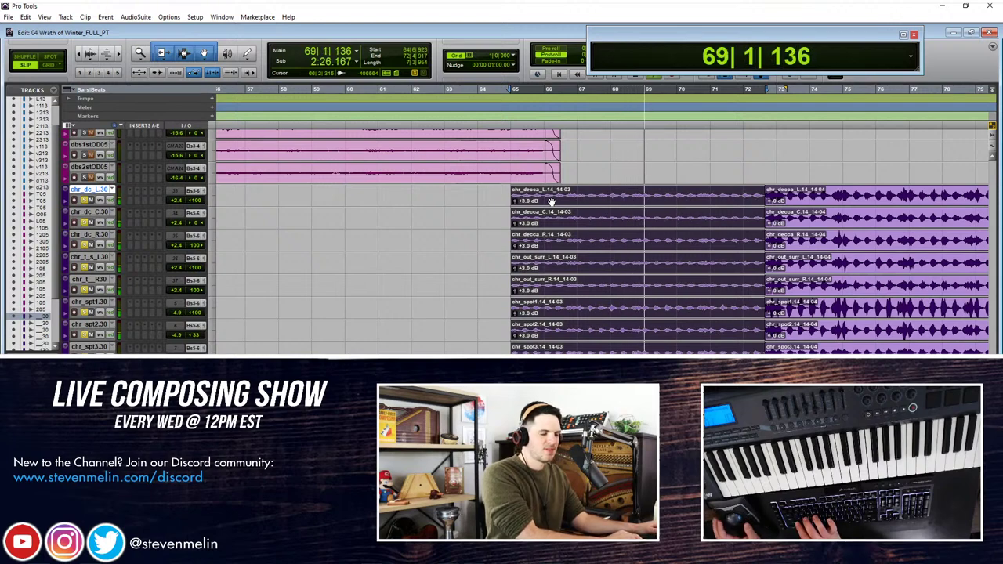
# Step: Crossfade the choir clips across the split before bar 73 and fade in their start just before bar 65
pyautogui.moveTo(756, 194); pyautogui.dragTo(770, 194)
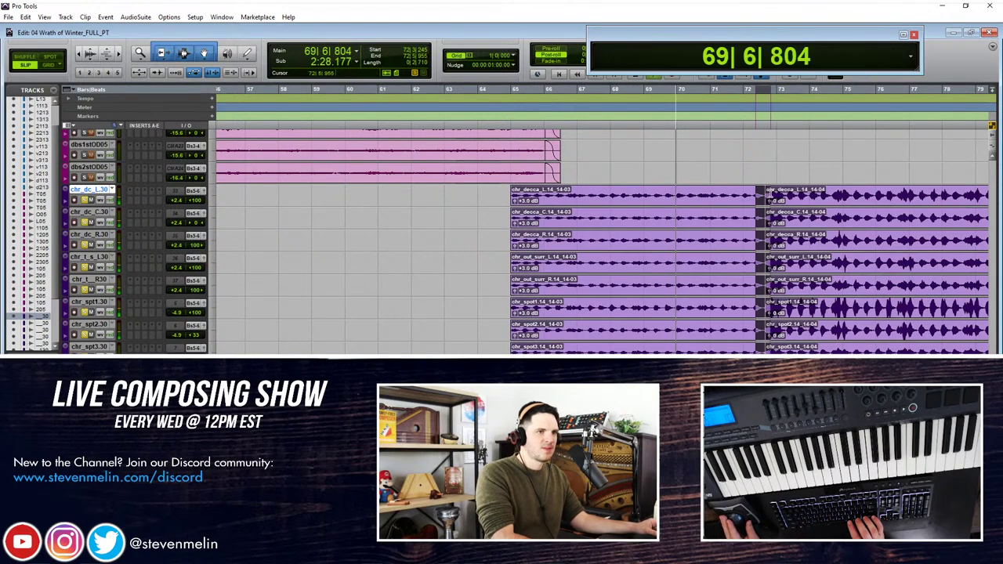
pyautogui.press('f')
pyautogui.moveTo(507, 198); pyautogui.dragTo(512, 197)
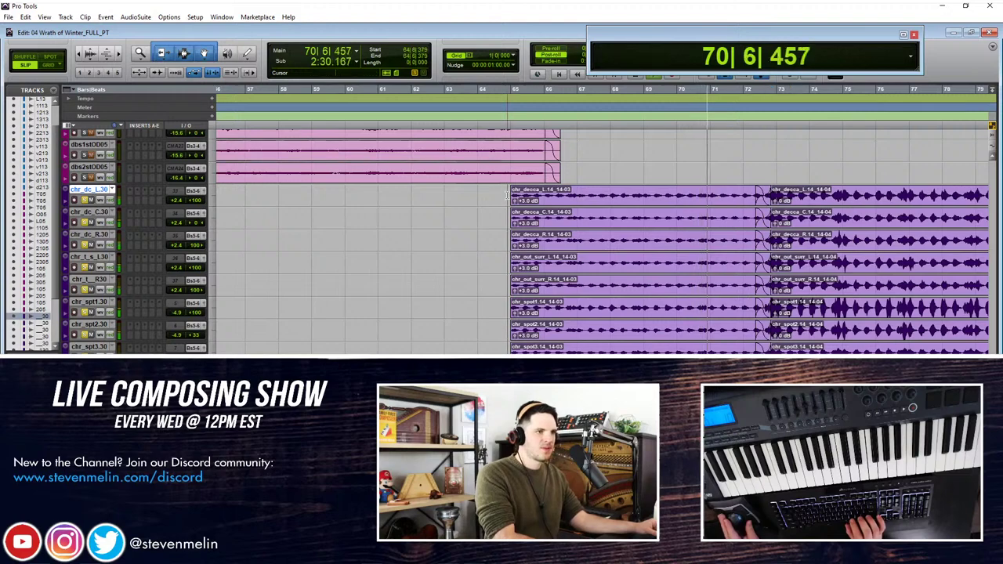
pyautogui.press('f')
pyautogui.click(603, 165)
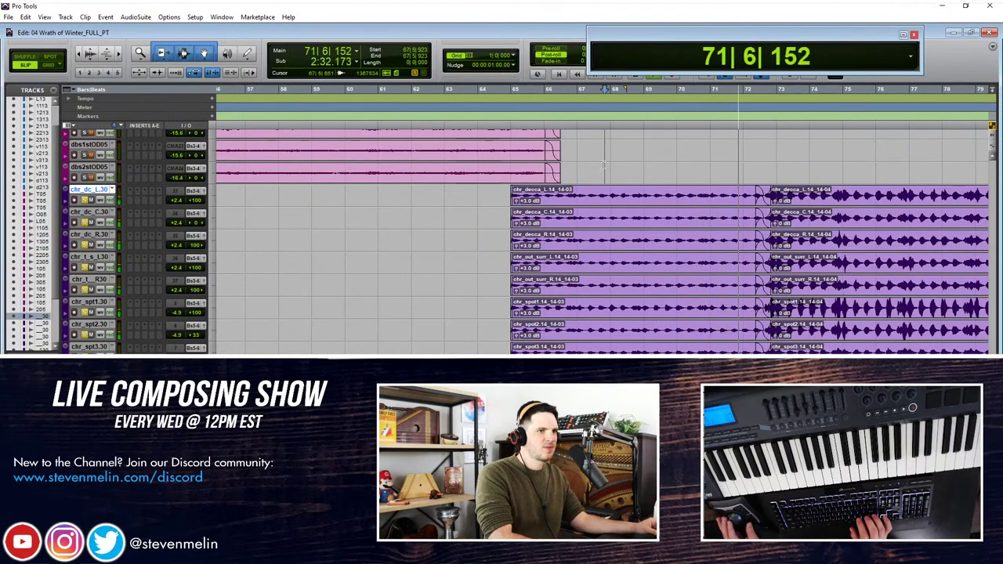
# Step: Raise the clip gain of the choir section between the split before bar 73 and bar 81 to +1.0 dB
pyautogui.hscroll(2, 604, 165)
pyautogui.press('t')
pyautogui.press('t')
pyautogui.press('r')
pyautogui.hscroll(7, 603, 165)
pyautogui.click(676, 202)
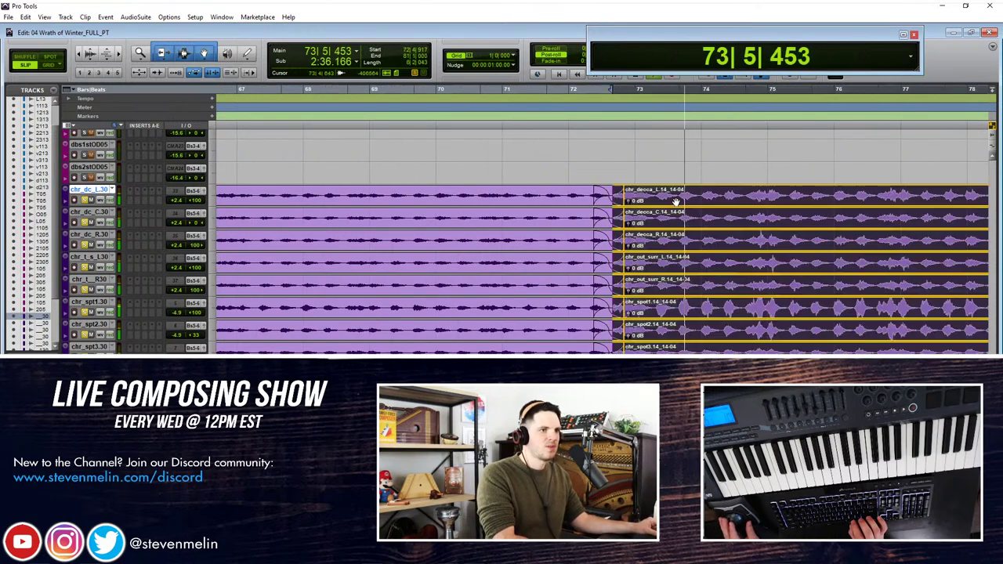
pyautogui.hotkey('ctrl', 'shift', 'Up')
pyautogui.hotkey('ctrl', 'shift', 'Up')
pyautogui.click(649, 166)
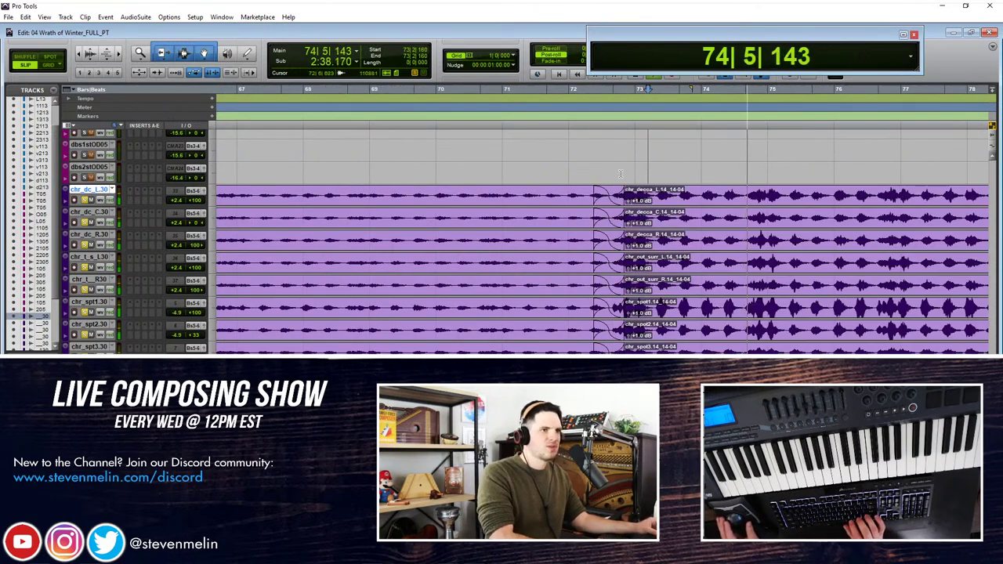
# Step: Raise the clip gain of the choir clips between bars 81 and 85 to +4.5 dB
pyautogui.hscroll(3, 621, 174)
pyautogui.hscroll(2, 621, 173)
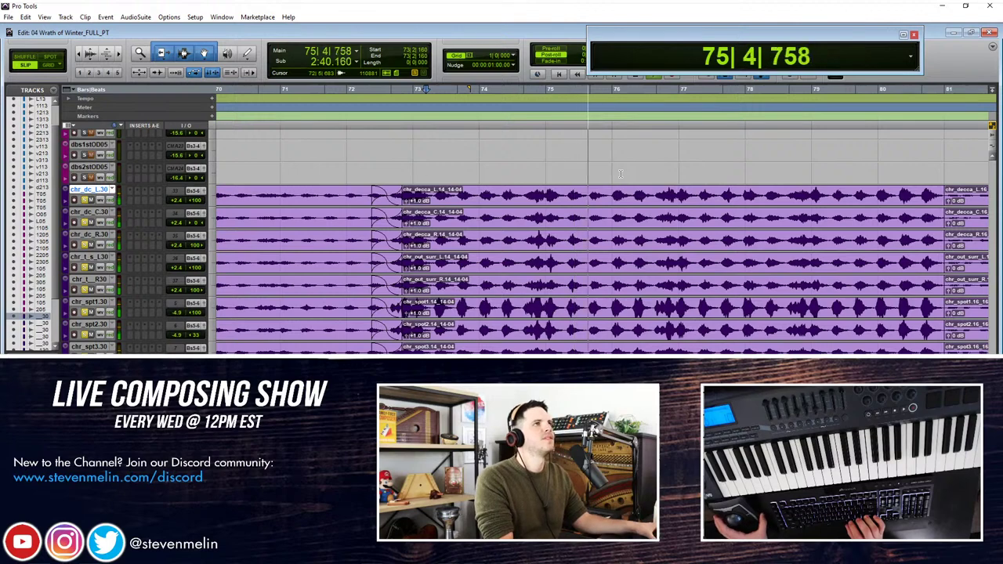
pyautogui.hscroll(1, 621, 173)
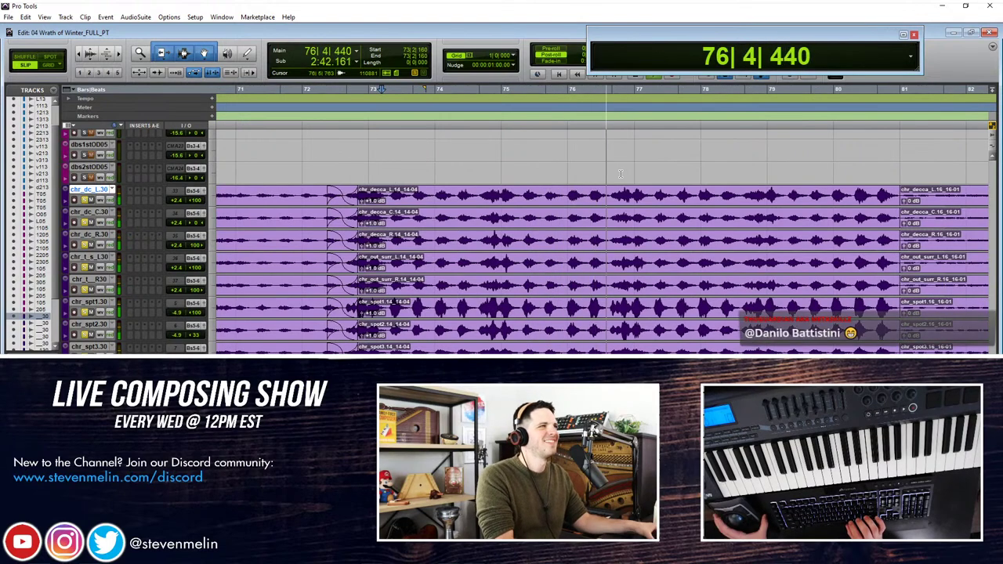
pyautogui.hscroll(5, 621, 173)
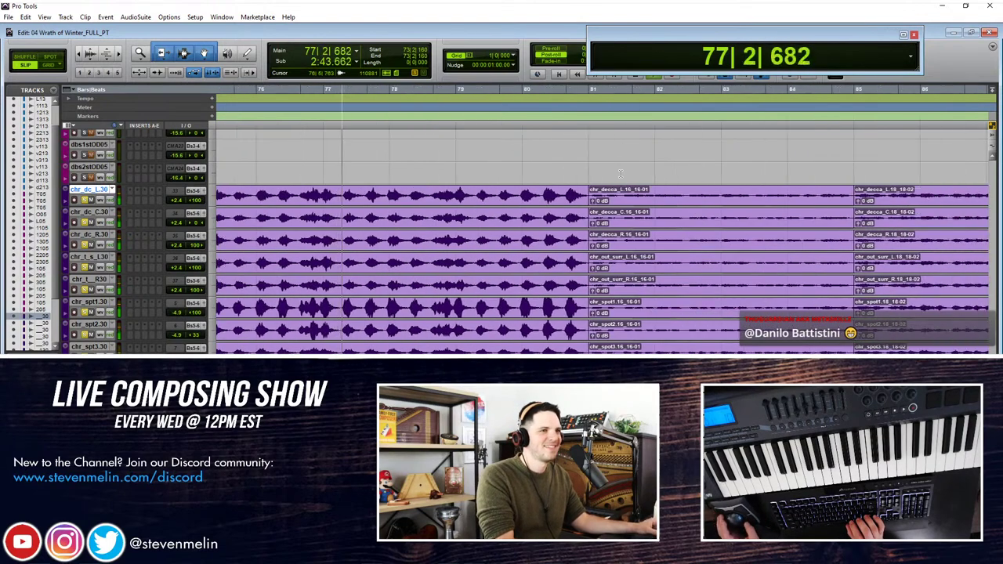
pyautogui.click(655, 202)
pyautogui.scroll(9, 656, 203)
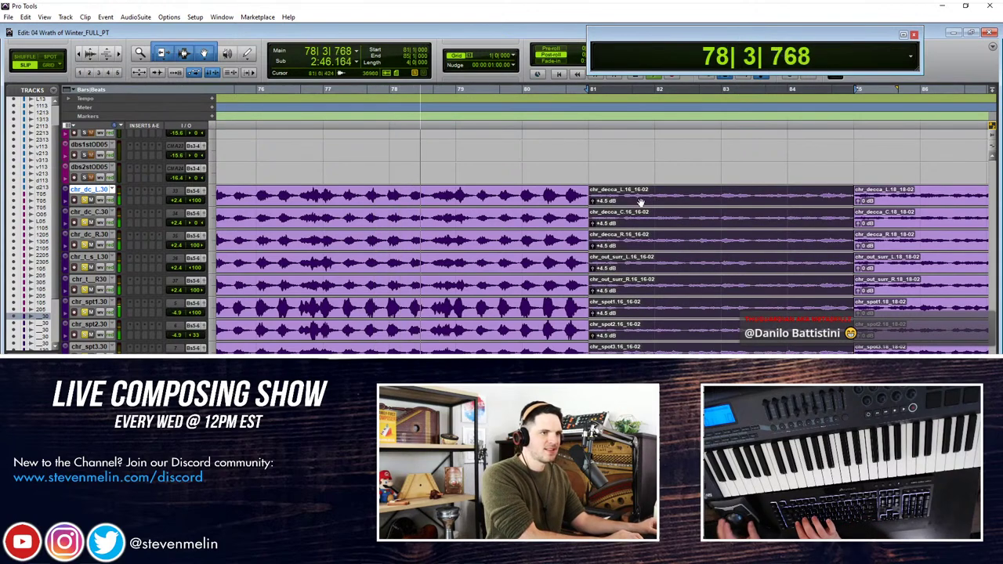
# Step: Crossfade the choir clips across the boundary at bar 81, starting from 80|5|888
pyautogui.moveTo(577, 190); pyautogui.dragTo(599, 188)
pyautogui.press('f')
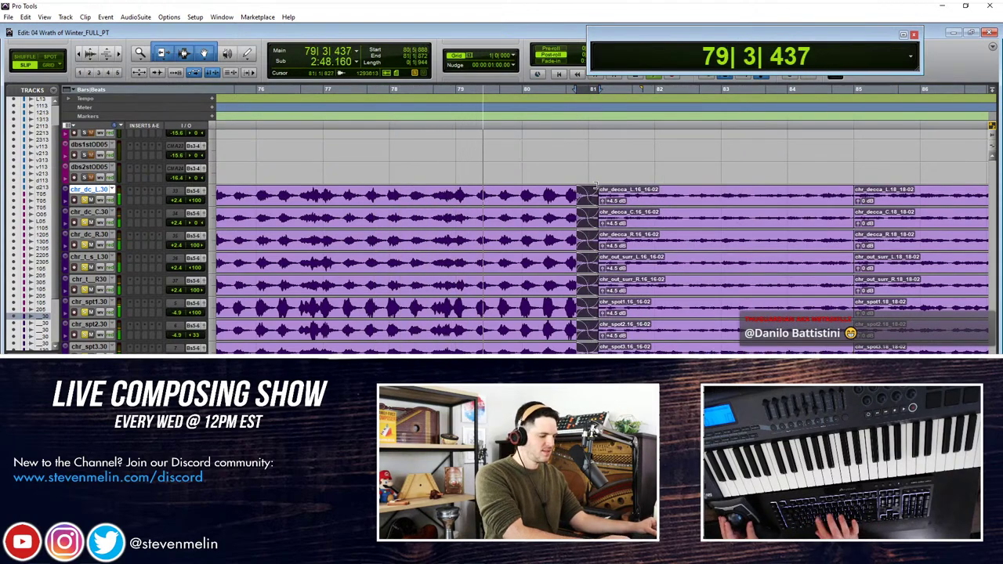
pyautogui.click(596, 174)
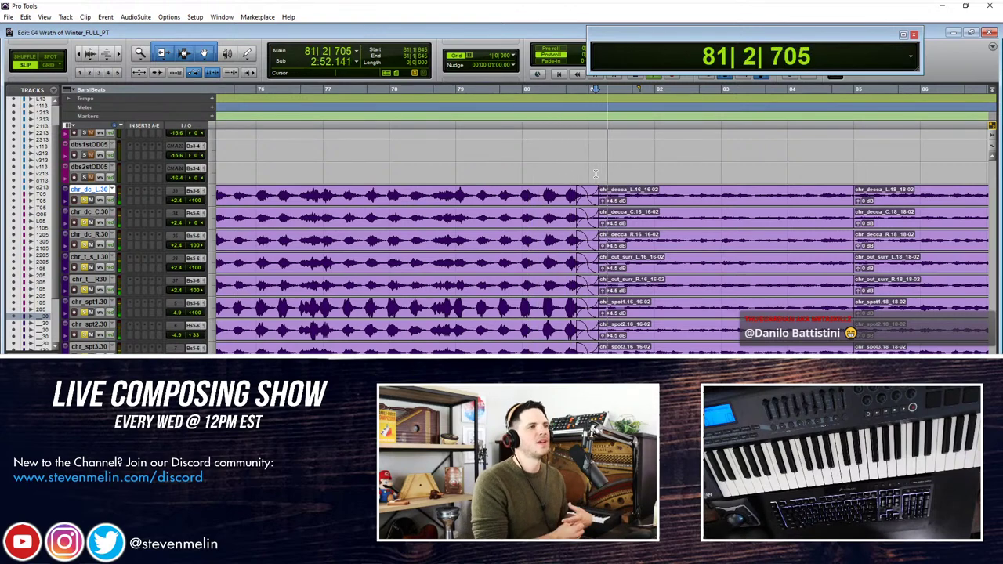
# Step: Increase the clip gain of the choir clips between bars 81 and 85 to +5.5 dB
pyautogui.scroll(1, 596, 175)
pyautogui.hscroll(2, 595, 175)
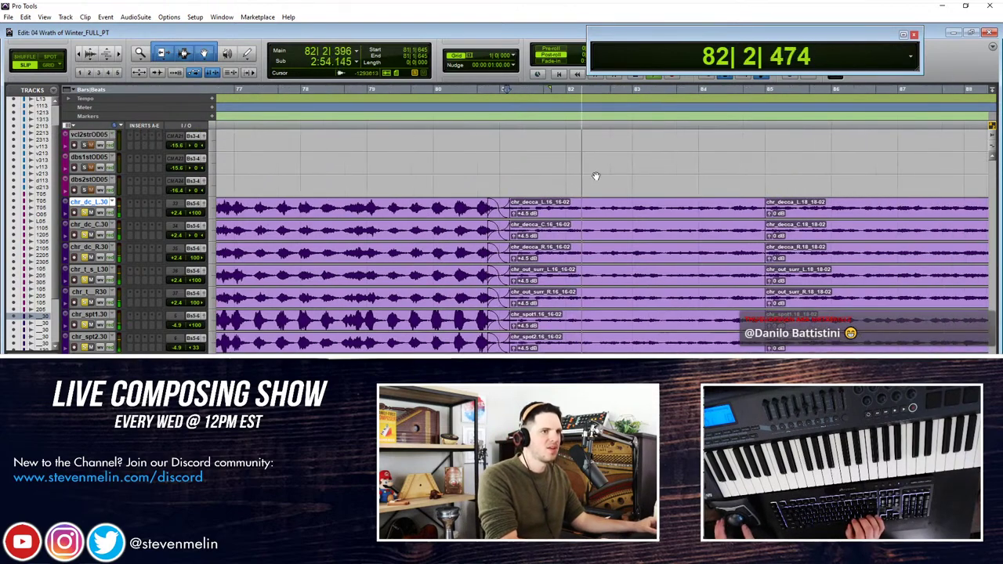
pyautogui.click(602, 215)
pyautogui.scroll(2, 602, 215)
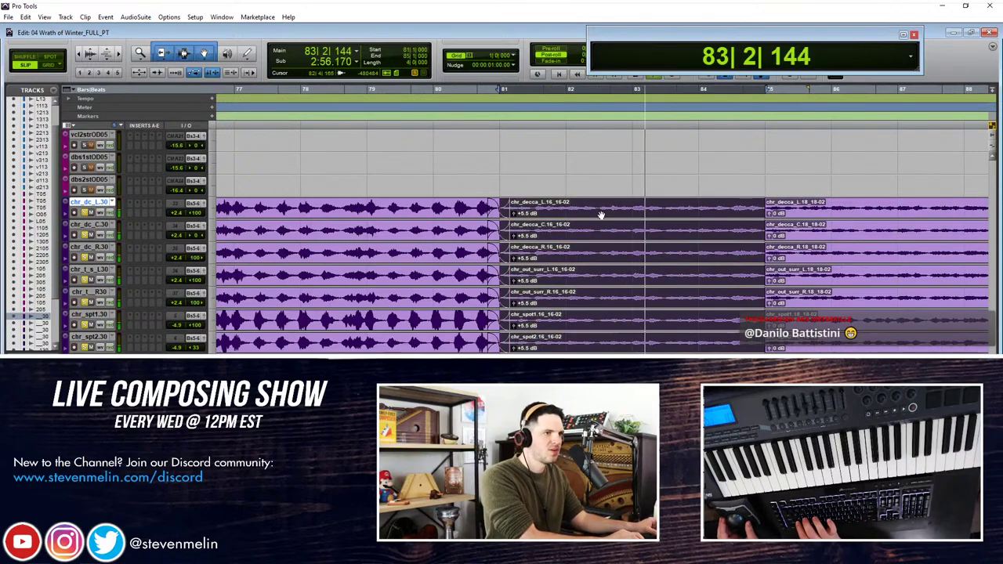
# Step: Try crossfading the choir clips across the boundary at bar 85, and undo the crossfade
pyautogui.hscroll(1, 601, 215)
pyautogui.moveTo(710, 205); pyautogui.dragTo(734, 204)
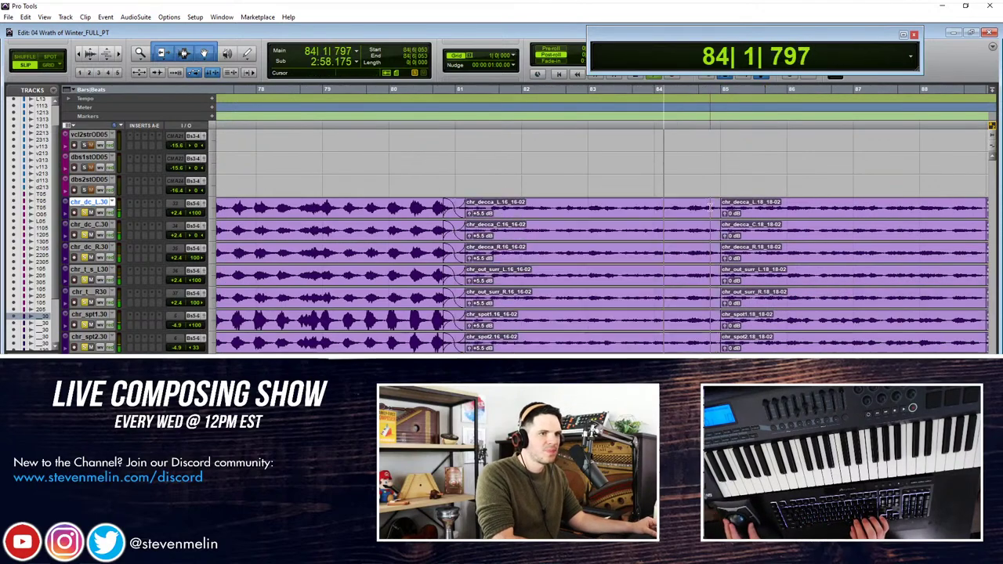
pyautogui.press('f')
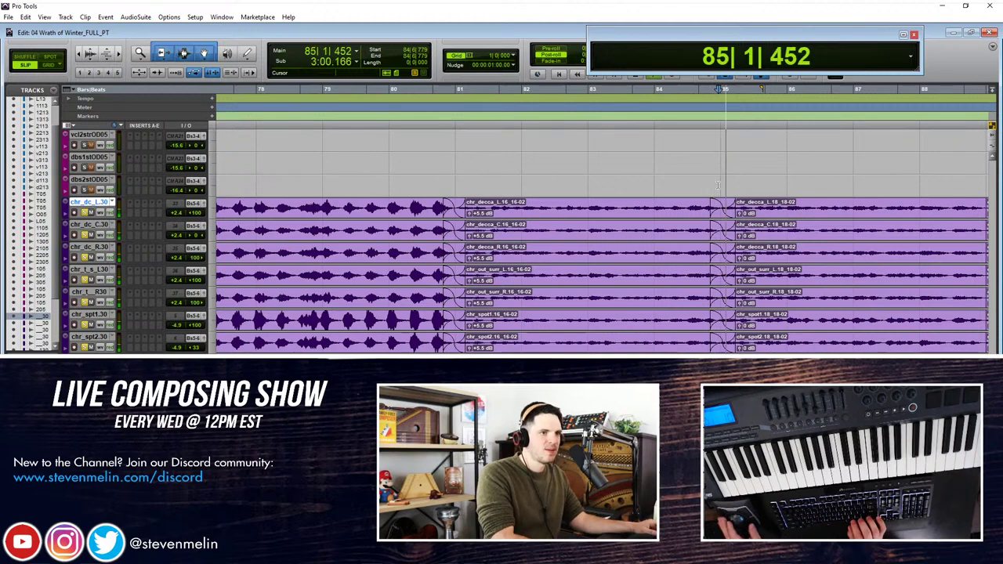
pyautogui.press('space')
pyautogui.hotkey('ctrl', 'z')
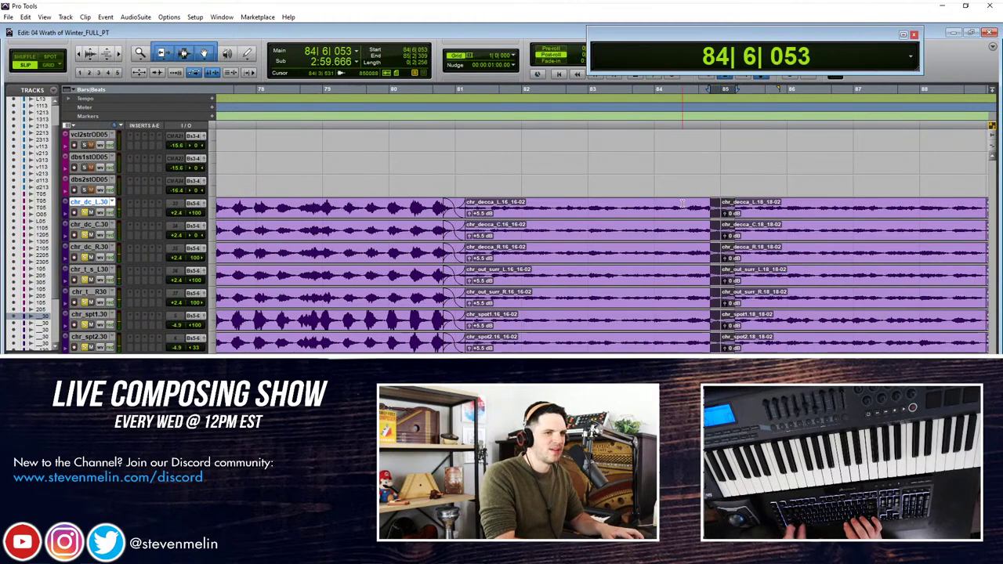
# Step: Split the choir clips at 84|2|629 and lower the clip gain of the short section before bar 85 to +3.5 dB
pyautogui.click(666, 205)
pyautogui.click(672, 204)
pyautogui.hotkey('ctrl', 'e')
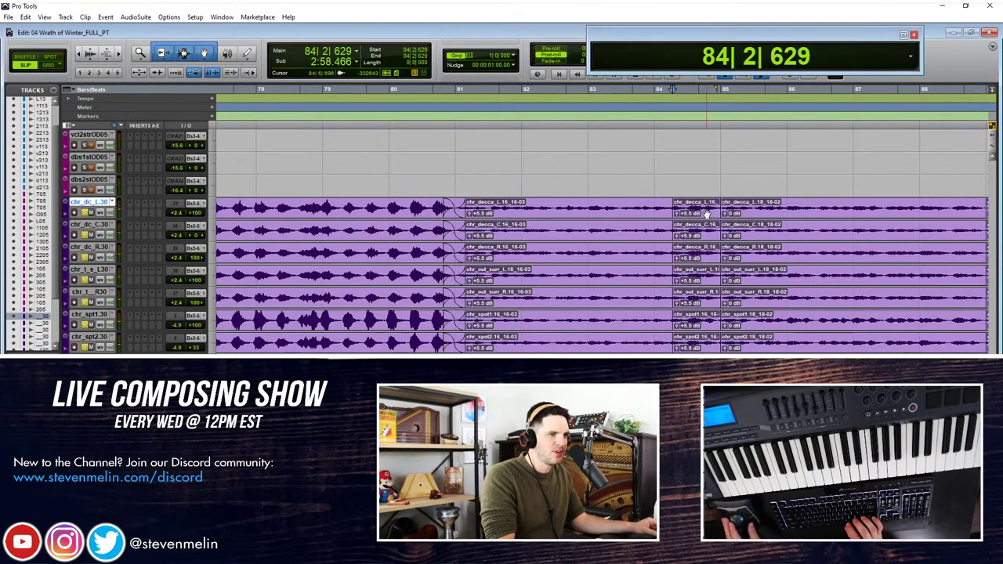
pyautogui.click(705, 214)
pyautogui.hotkey('ctrl', 'shift', 'Down')
pyautogui.hotkey('ctrl', 'shift', 'Down')
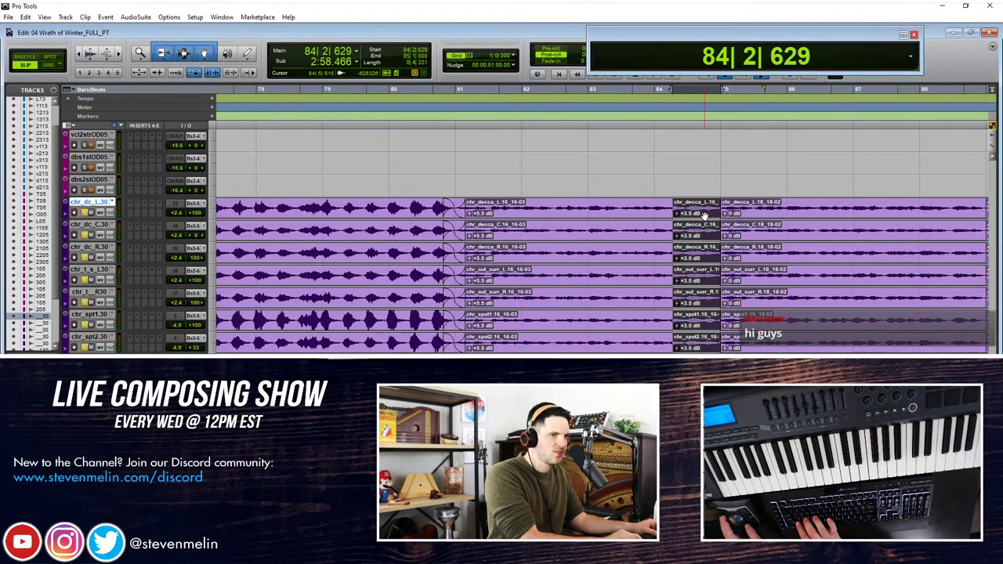
# Step: Raise the clip gain of the choir clips from bar 85 to +2.0 dB and crossfade both edges of the short section before them
pyautogui.click(738, 214)
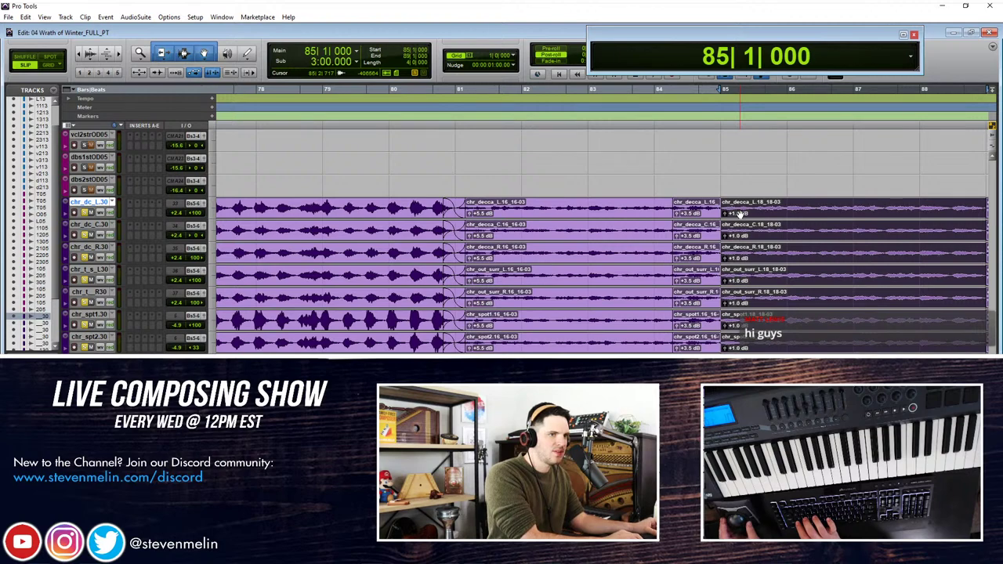
pyautogui.moveTo(652, 209); pyautogui.dragTo(729, 202)
pyautogui.press('f')
pyautogui.press('f')
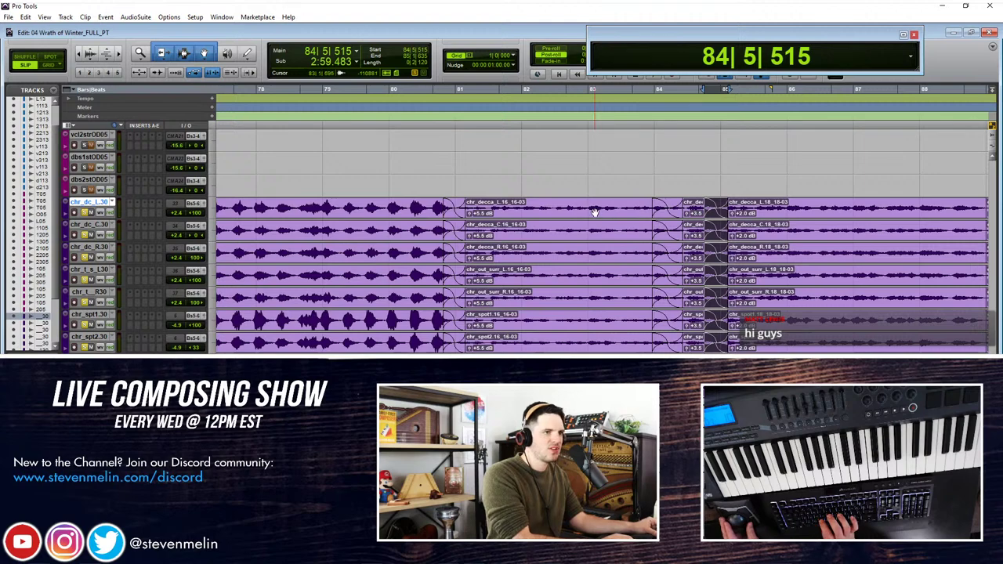
pyautogui.click(585, 206)
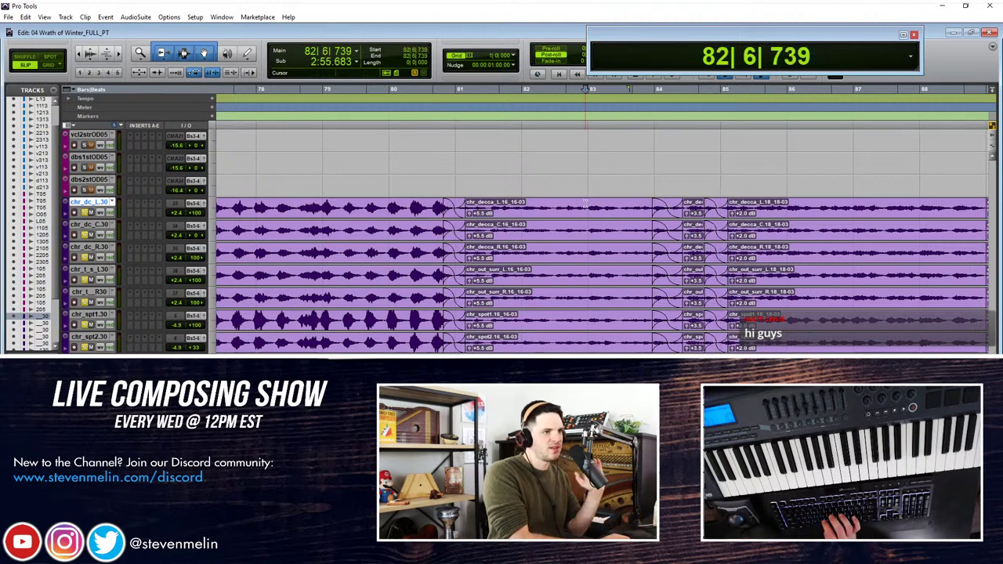
# Step: Play on from bar 82 and raise the clip gain of the choir clips between bars 85 and 89 to +3.5 dB
pyautogui.press('space')
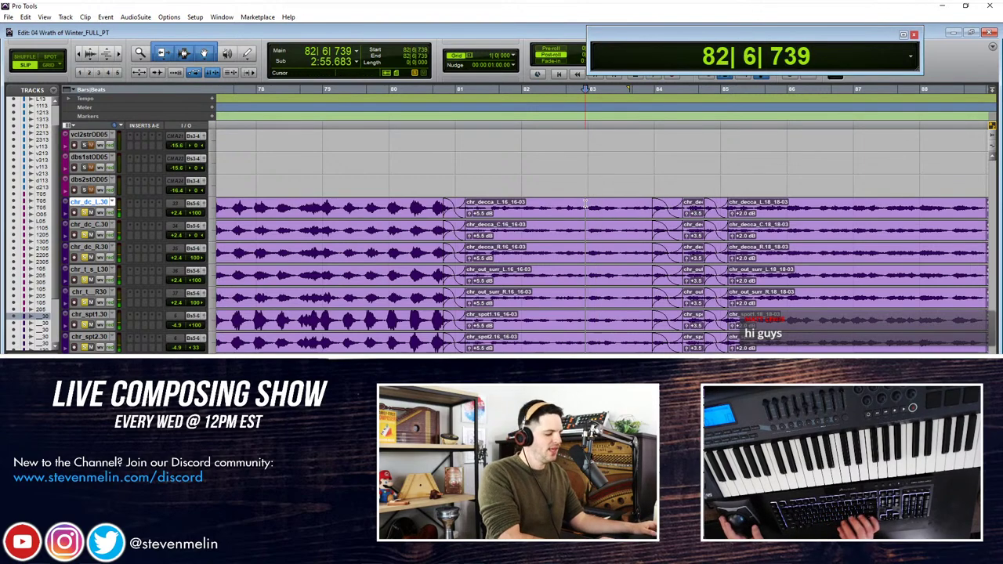
pyautogui.hscroll(2, 601, 201)
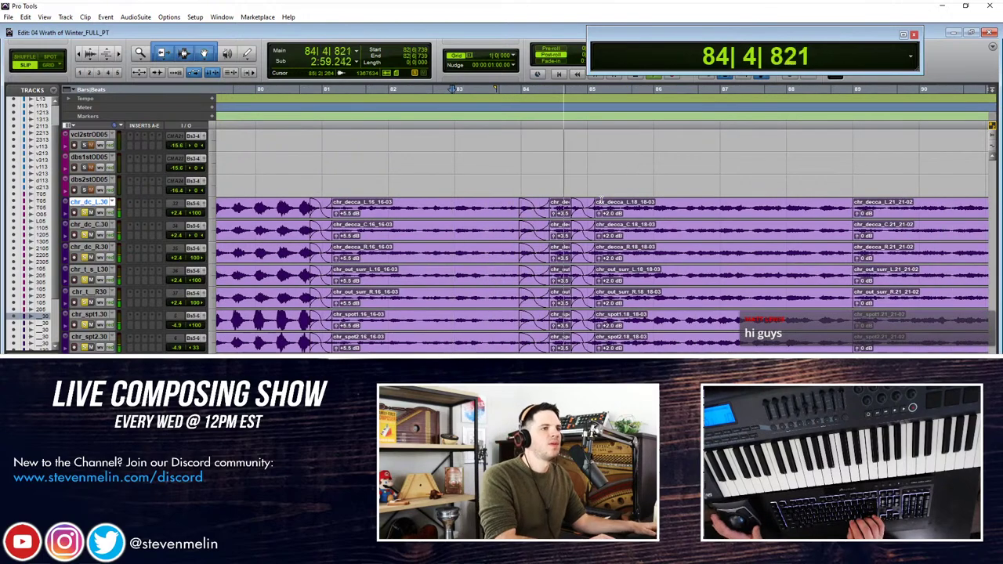
pyautogui.hscroll(3, 530, 223)
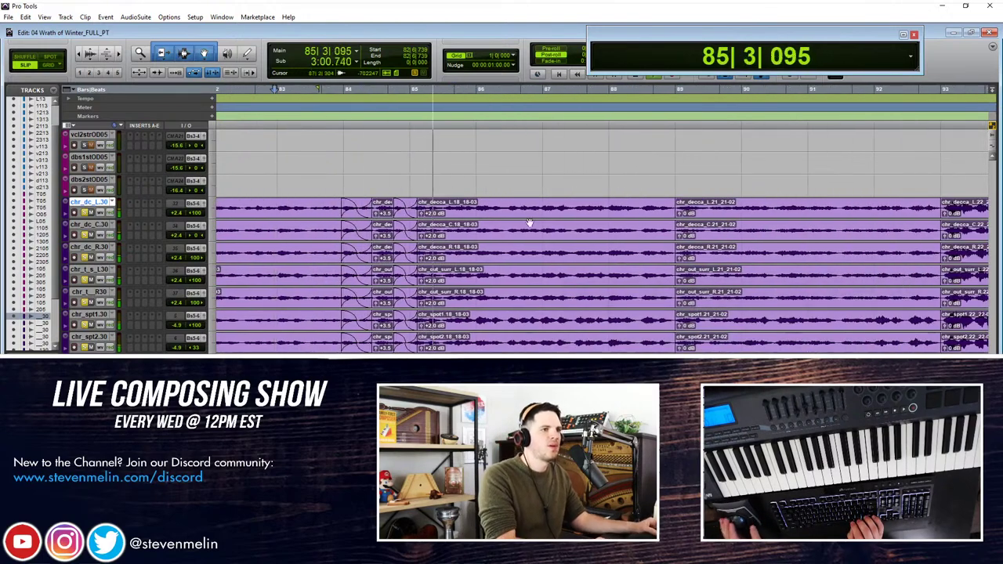
pyautogui.click(444, 215)
pyautogui.hotkey('ctrl', 'shift', 'Up')
pyautogui.hotkey('ctrl', 'shift', 'Up')
pyautogui.hotkey('ctrl', 'shift', 'Up')
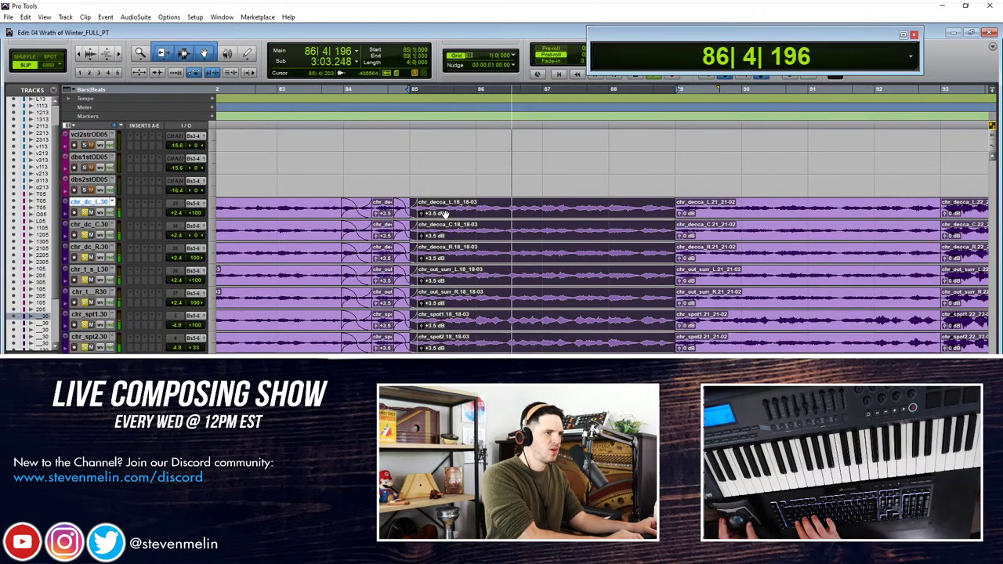
# Step: Raise the clip gain of the choir clips between bars 89 and 93 to +1.0 dB and crossfade their boundary at bar 89
pyautogui.hscroll(2, 522, 196)
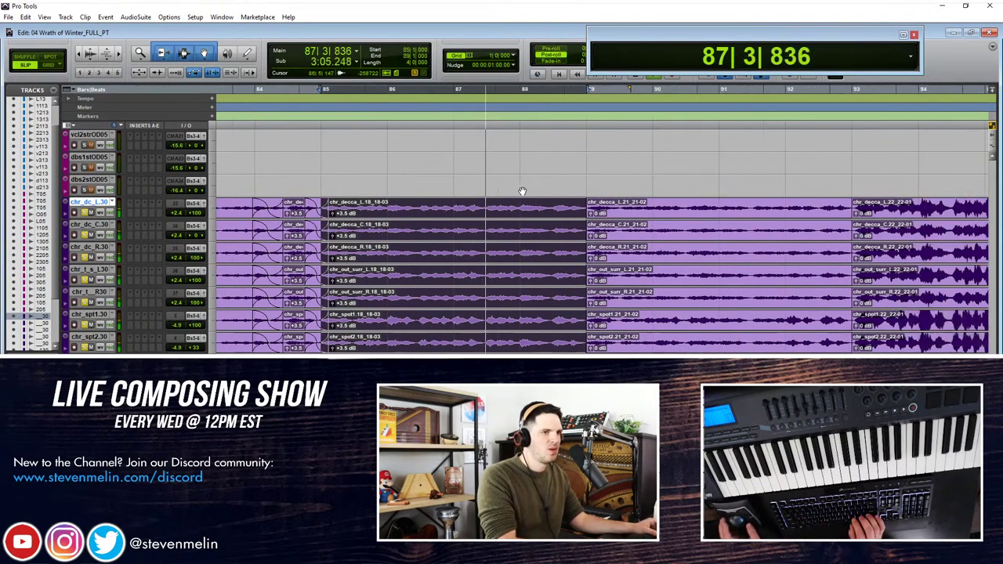
pyautogui.click(622, 216)
pyautogui.hotkey('ctrl', 'shift', 'Up')
pyautogui.hotkey('ctrl', 'shift', 'Up')
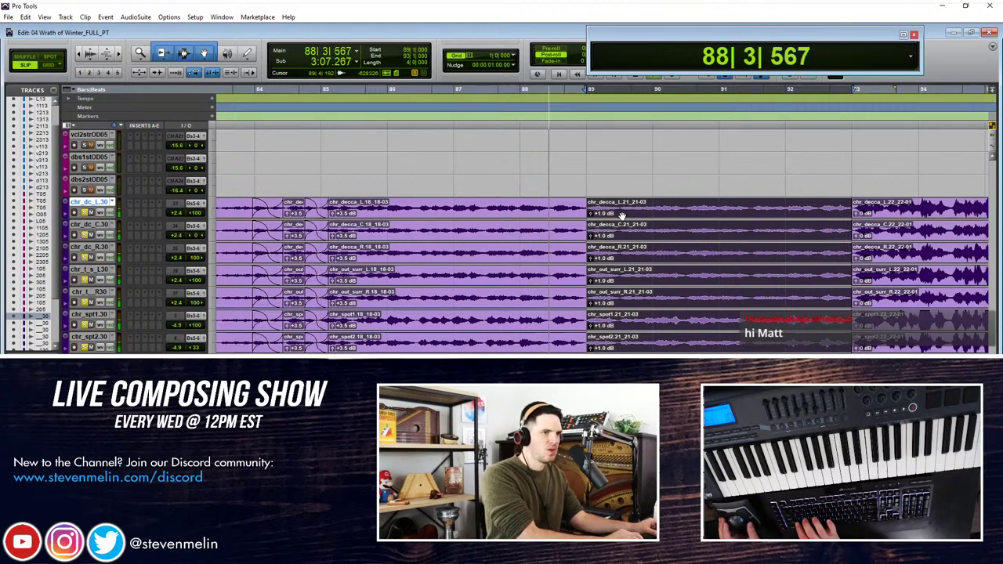
pyautogui.moveTo(562, 206); pyautogui.dragTo(601, 205)
pyautogui.press('f')
pyautogui.press('space')
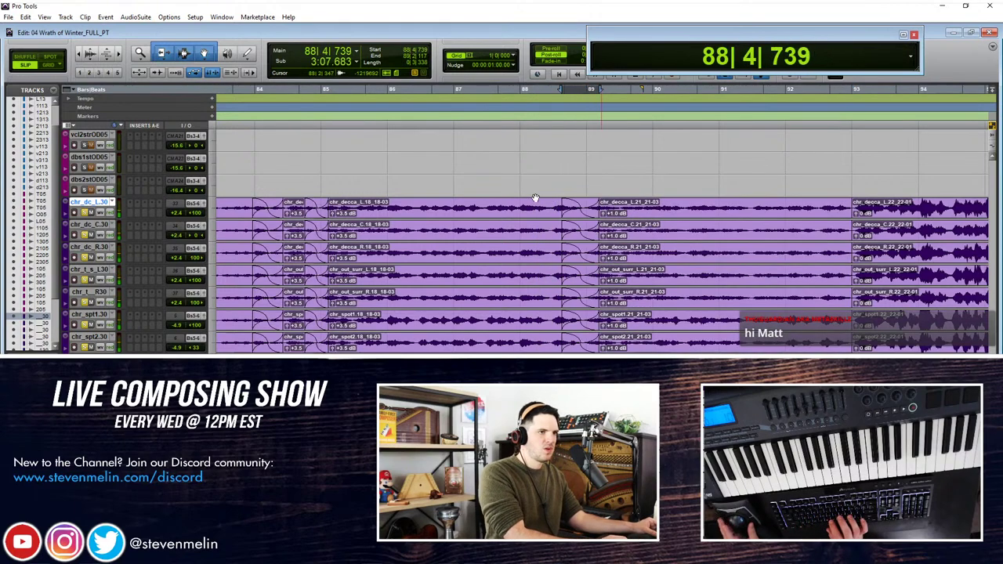
# Step: Increase the clip gain of the choir clips between bars 89 and 93 to +2.0 dB and replay from bar 88
pyautogui.hscroll(2, 580, 204)
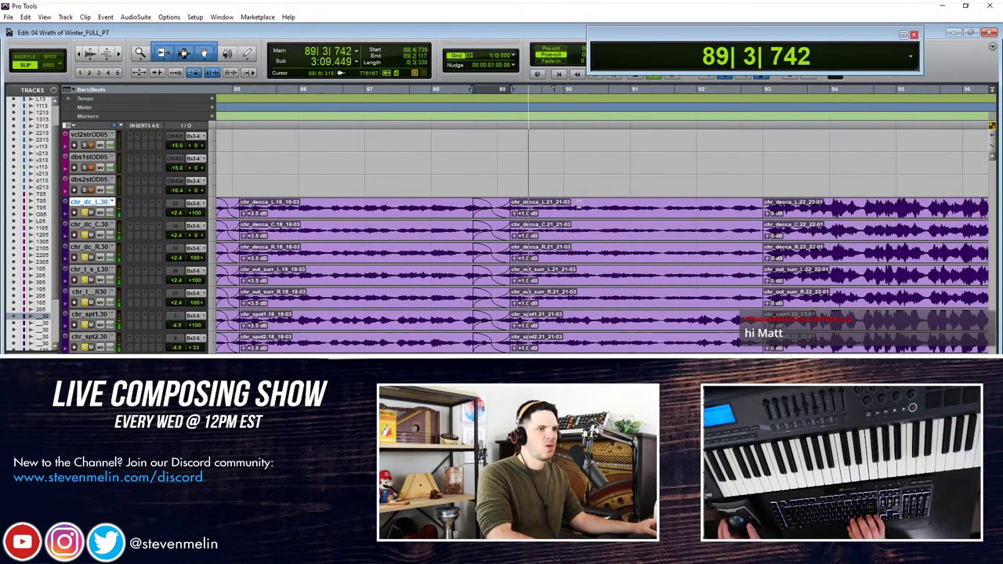
pyautogui.click(562, 215)
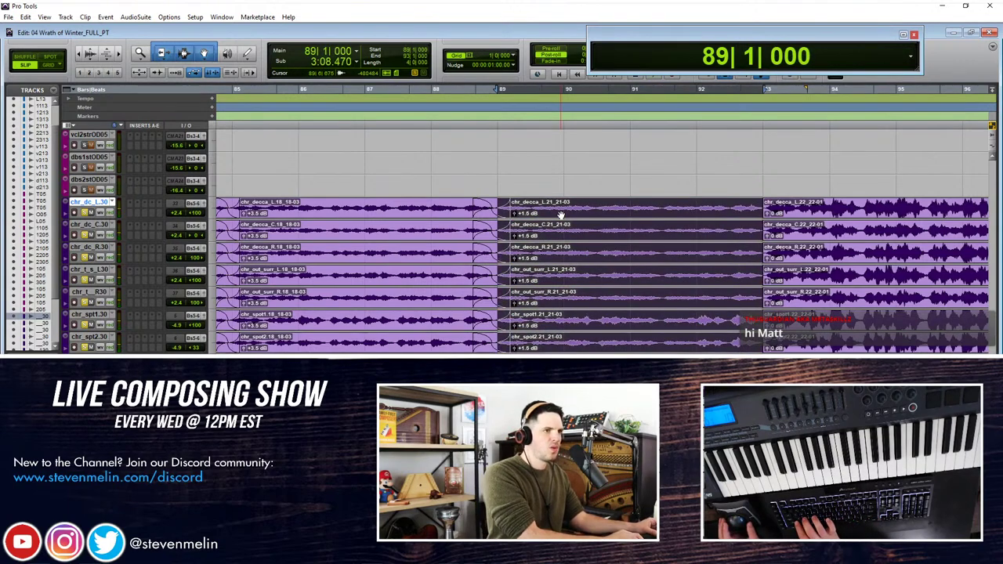
pyautogui.click(423, 206)
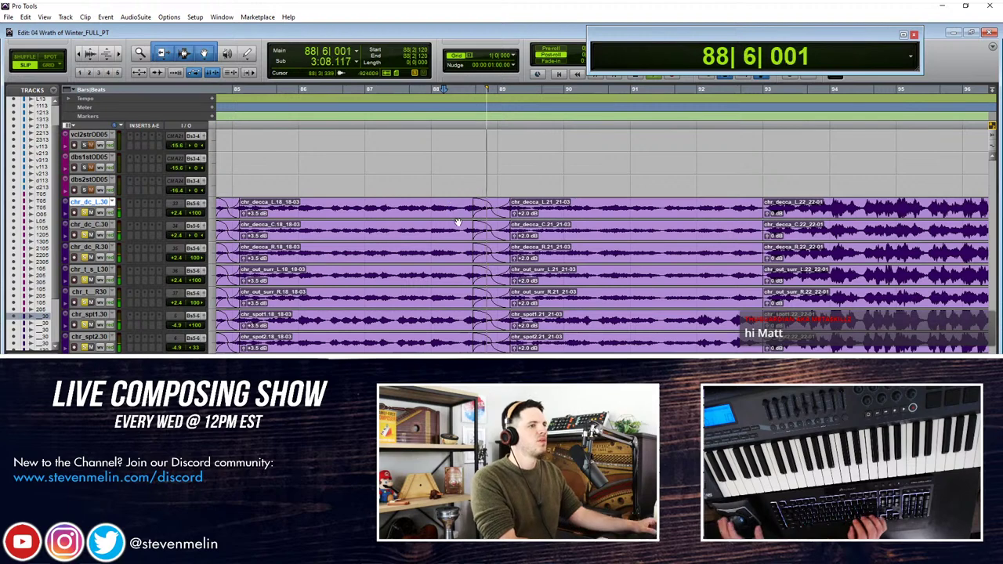
# Step: Raise the clip gain of the choir clips from bar 93 to +0.5 dB and crossfade their boundary at bar 93
pyautogui.hscroll(4, 494, 204)
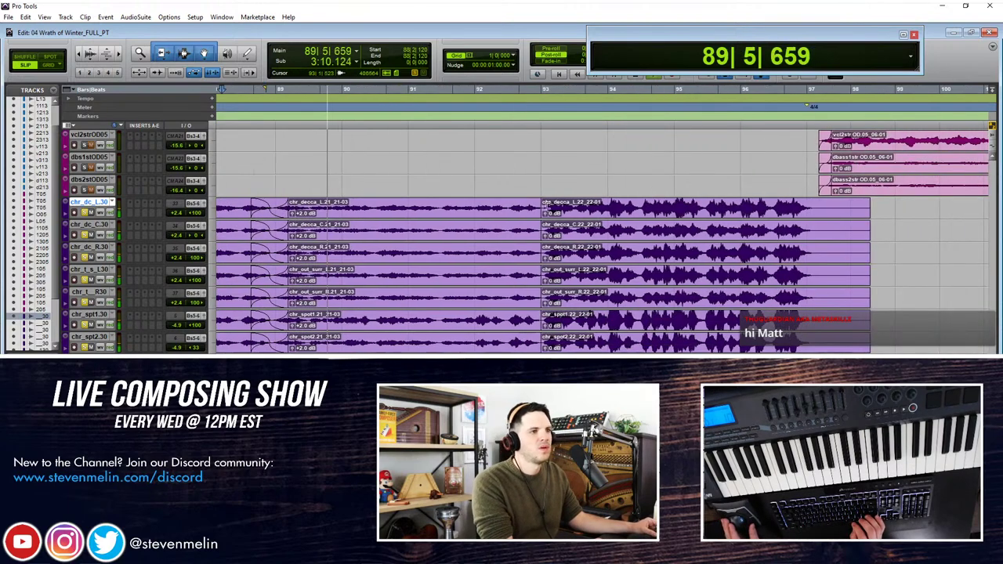
pyautogui.click(569, 215)
pyautogui.scroll(1, 569, 215)
pyautogui.moveTo(511, 204); pyautogui.dragTo(559, 204)
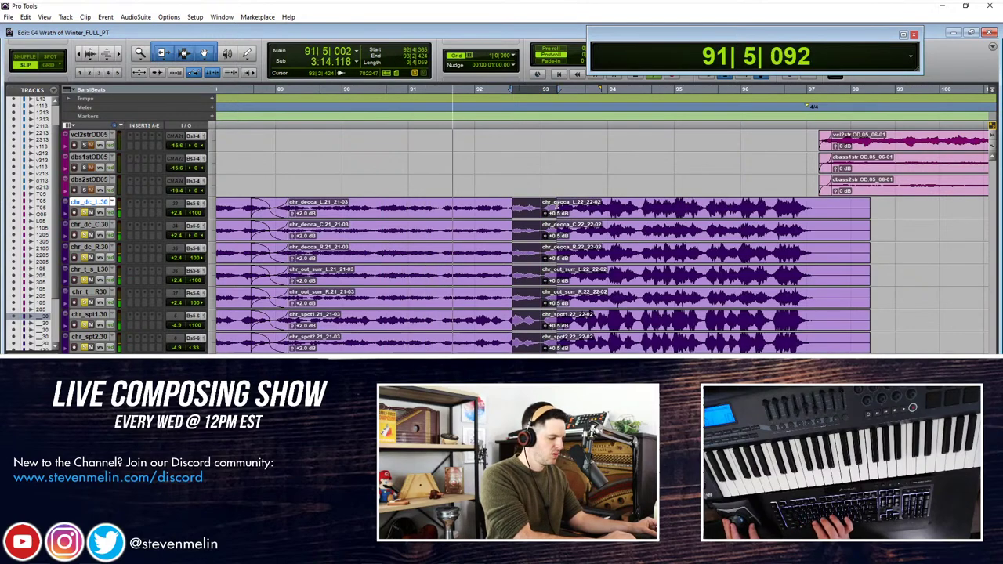
pyautogui.press('f')
# Step: Increase the choir clip gain to +1.5 dB from bar 93 onward and to +2.5 dB between bars 89 and 93
pyautogui.click(574, 215)
pyautogui.click(574, 216)
pyautogui.scroll(2, 574, 215)
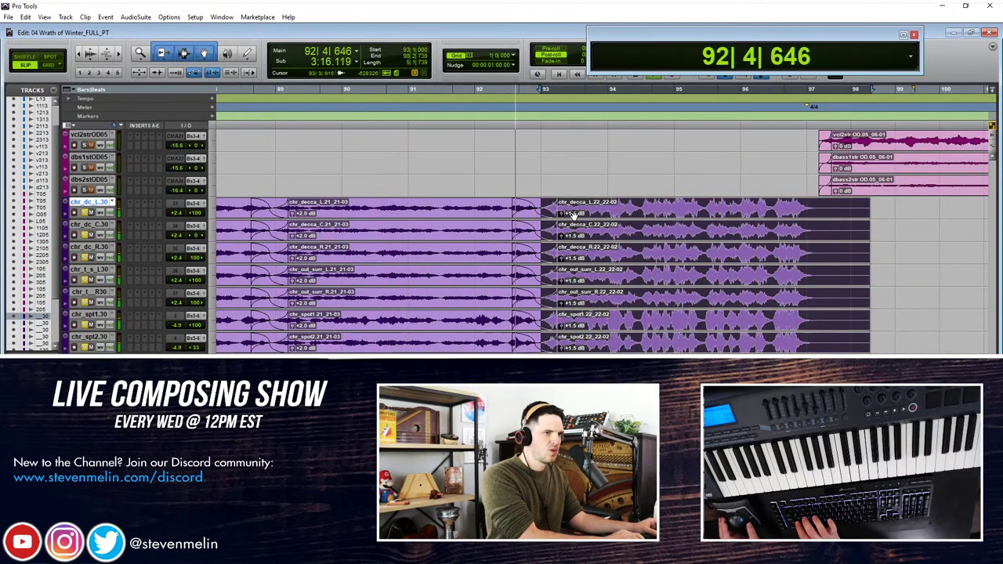
pyautogui.click(386, 211)
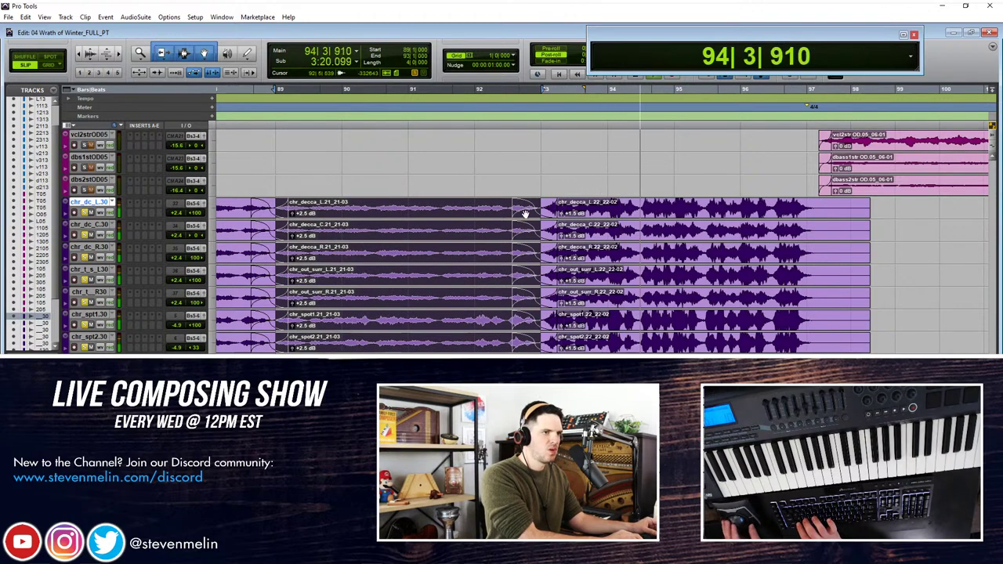
pyautogui.click(608, 214)
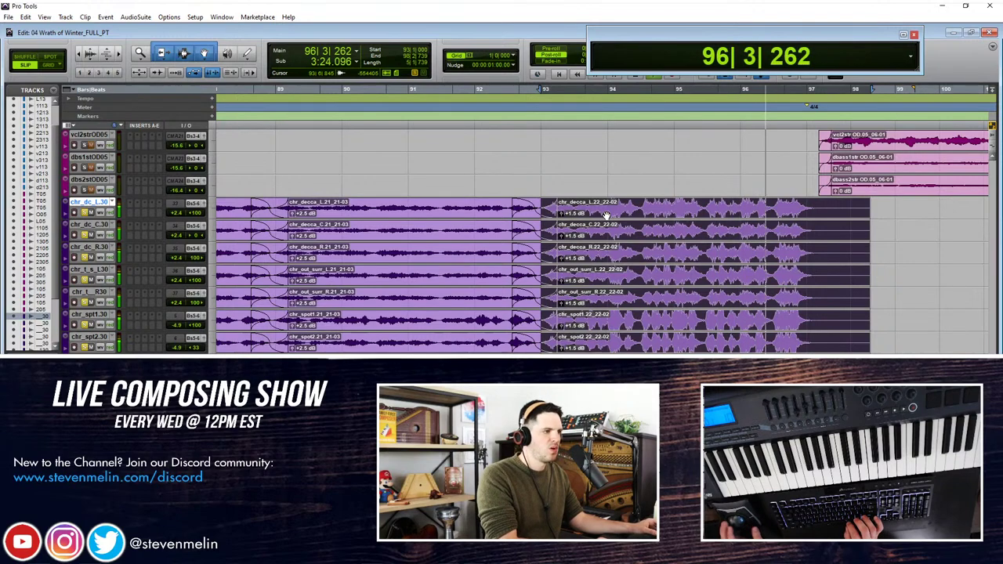
# Step: Trim the silent tail of the choir clips after bar 97 and fade them out from 96|6|883
pyautogui.hscroll(2, 605, 215)
pyautogui.press('space')
pyautogui.moveTo(696, 208); pyautogui.dragTo(628, 210)
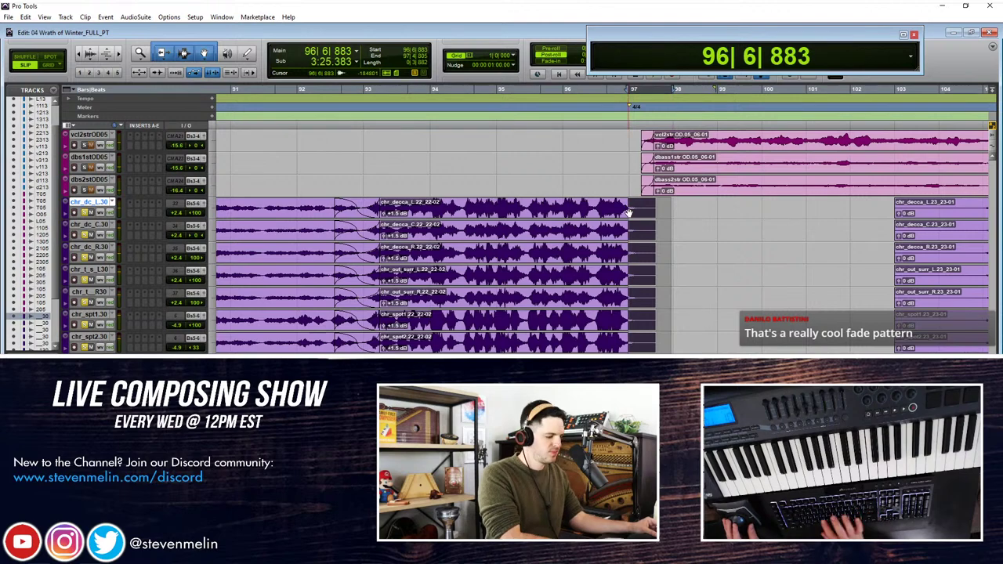
pyautogui.press('f')
# Step: Insert a stereo L1 limiter on the Choir track and set its output ceiling to -0.1
pyautogui.scroll(-1, 439, 175)
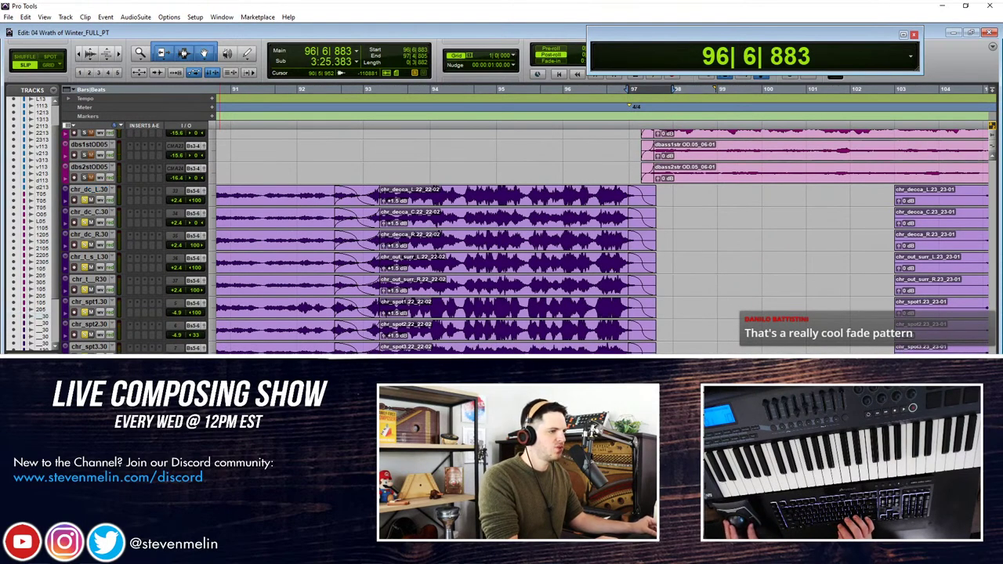
pyautogui.rightClick(229, 306)
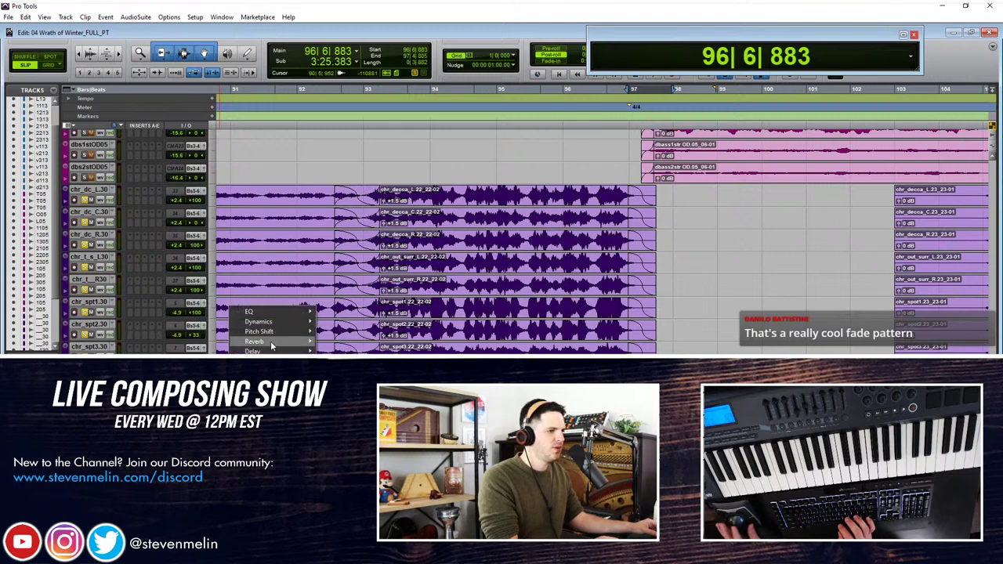
pyautogui.moveTo(276, 324)
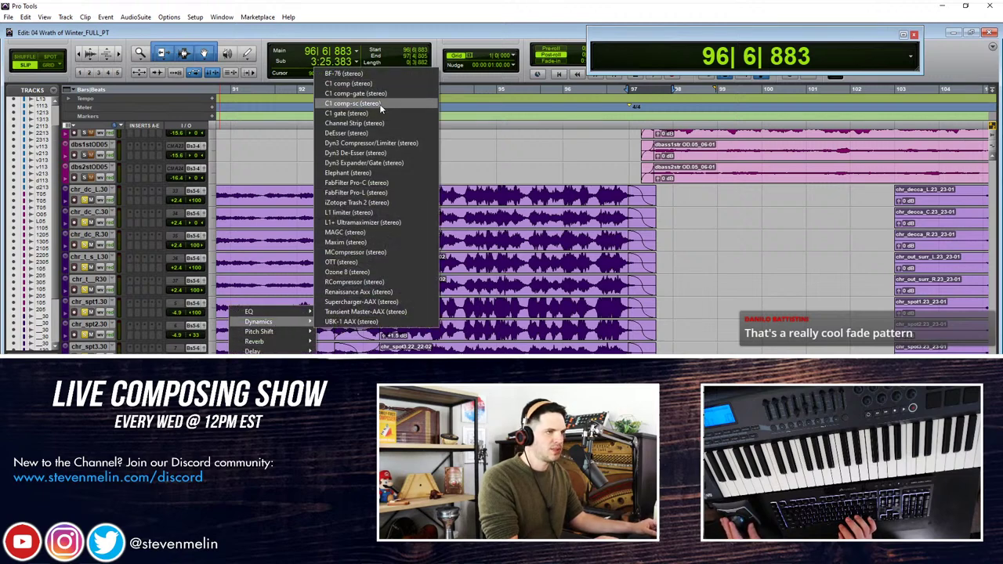
pyautogui.click(368, 213)
pyautogui.moveTo(408, 113); pyautogui.dragTo(408, 115)
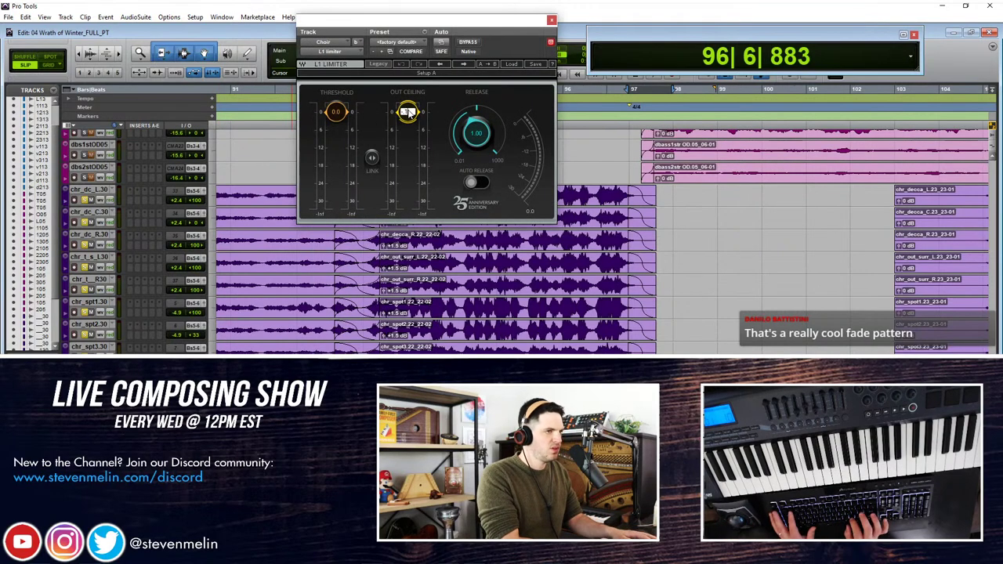
pyautogui.click(551, 19)
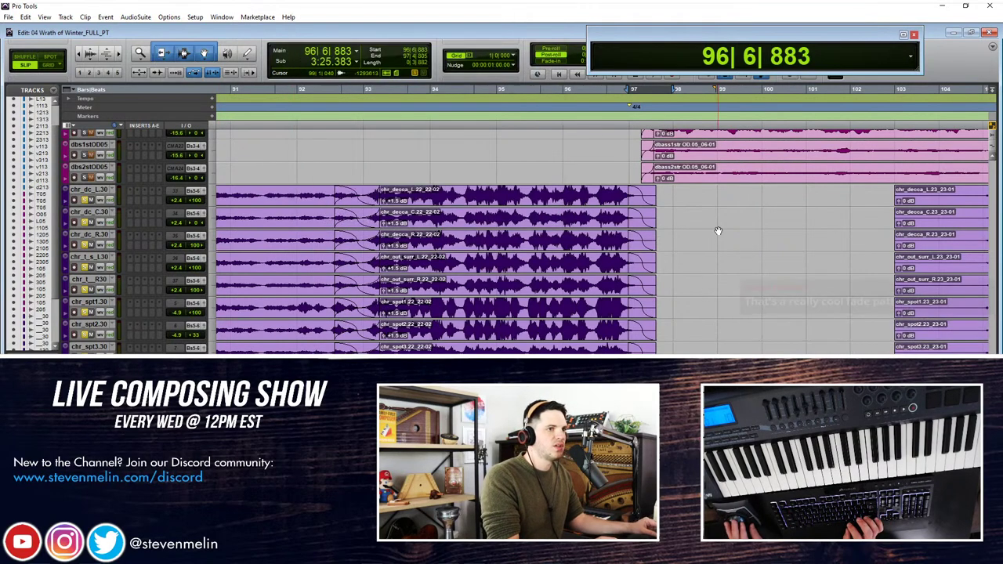
# Step: Play the loud choir phrase around bar 96 and check its levels in the Choir track's L1 limiter
pyautogui.click(609, 194)
pyautogui.press('space')
pyautogui.click(587, 196)
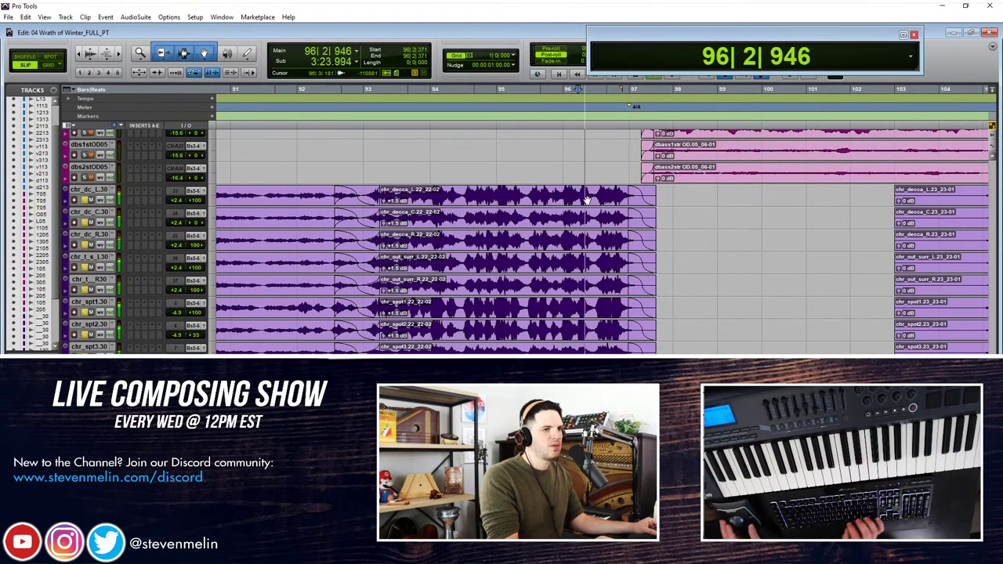
pyautogui.click(413, 240)
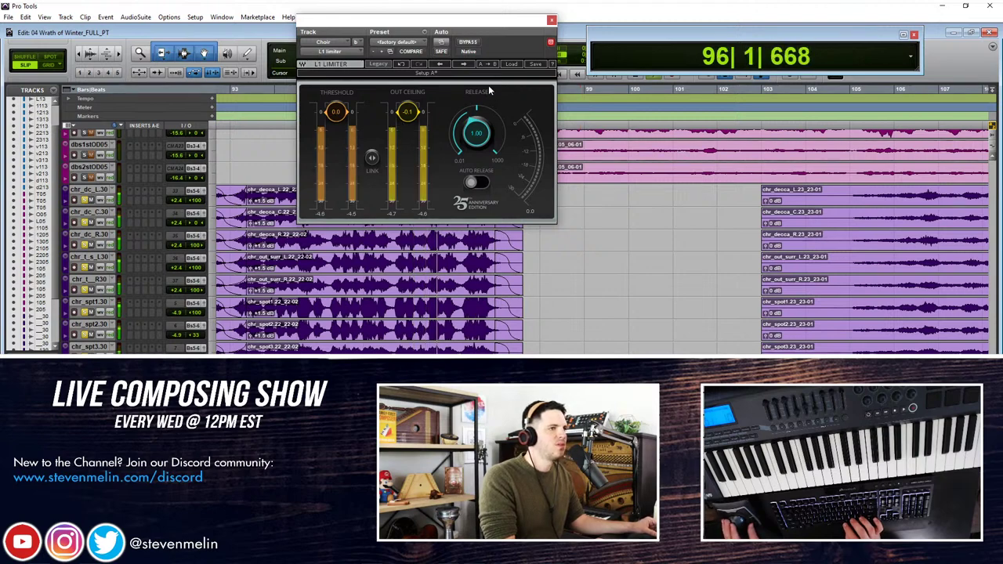
pyautogui.click(552, 20)
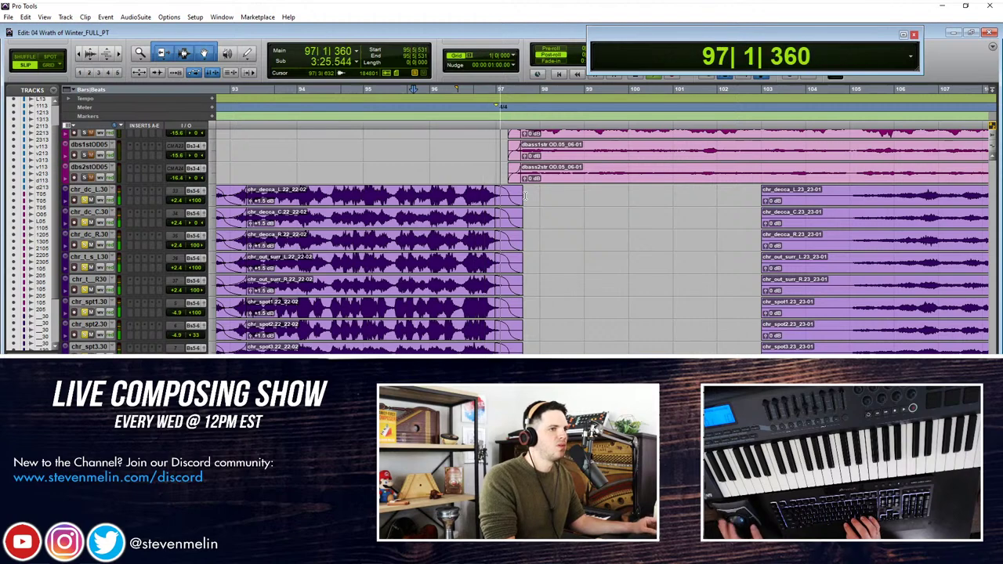
# Step: Trim the silent start of the choir clips at bar 103 to 104|4|173 and fade them in up to 105|2|585
pyautogui.hscroll(4, 530, 200)
pyautogui.press('space')
pyautogui.moveTo(572, 201); pyautogui.dragTo(690, 197)
pyautogui.press('Delete')
pyautogui.press('f')
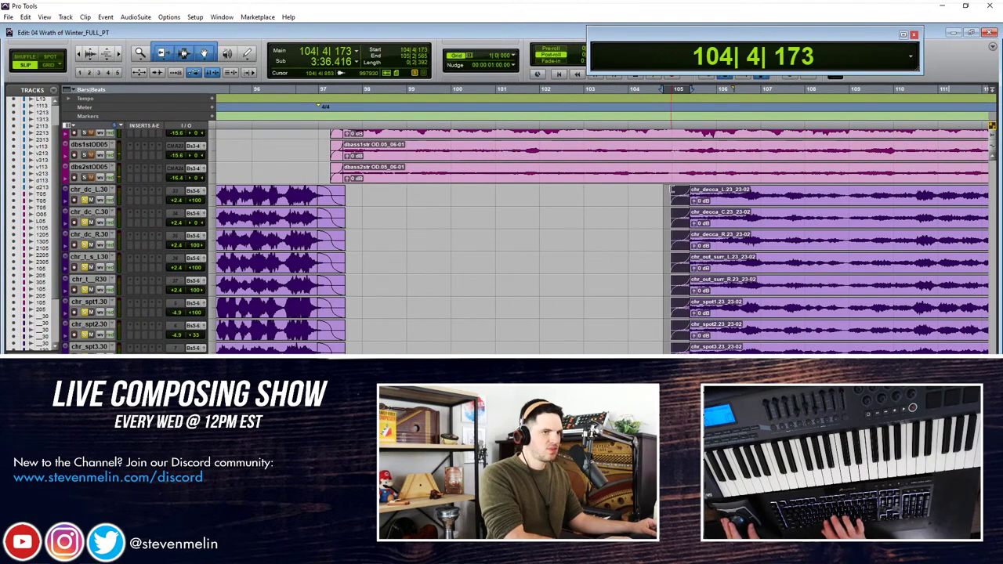
# Step: Play the choir entrance near bar 105 and raise the clip gain of the clips up to bar 113 to +2.0 dB
pyautogui.click(659, 194)
pyautogui.press('space')
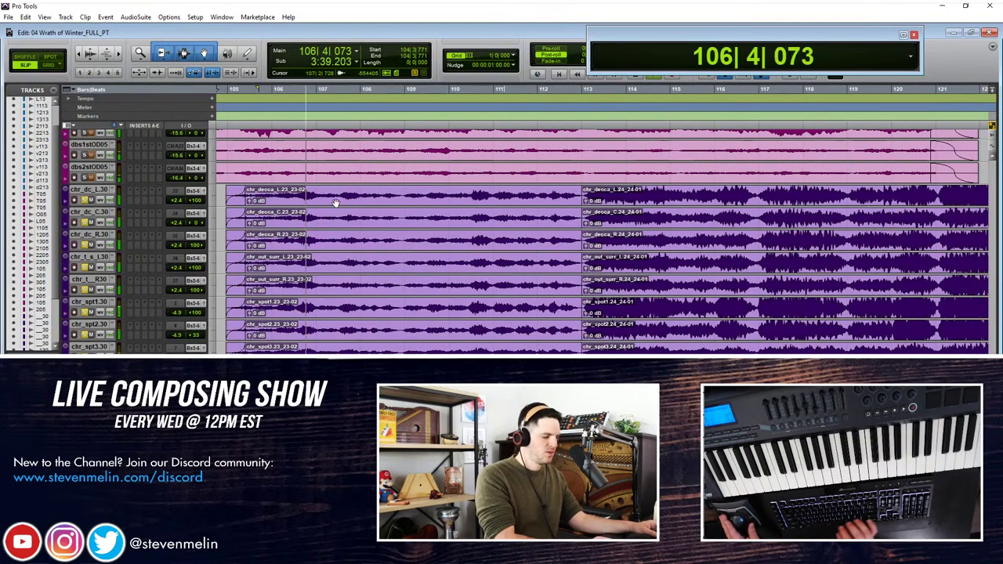
pyautogui.click(335, 203)
pyautogui.scroll(4, 335, 203)
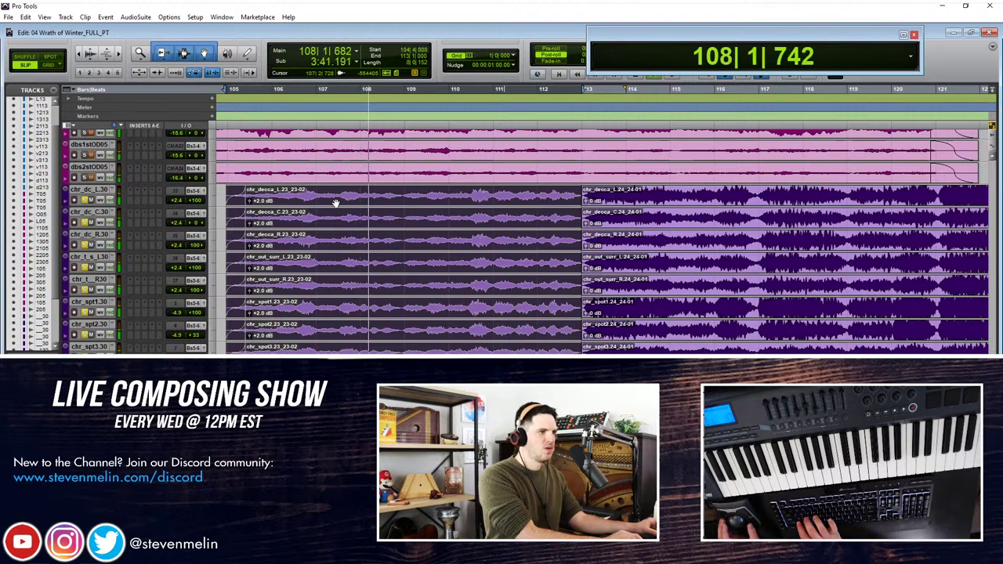
# Step: Crossfade the choir clips at bar 113 and raise the clip gain of the clips from bar 113 to +0.5 dB
pyautogui.moveTo(564, 192); pyautogui.dragTo(596, 193)
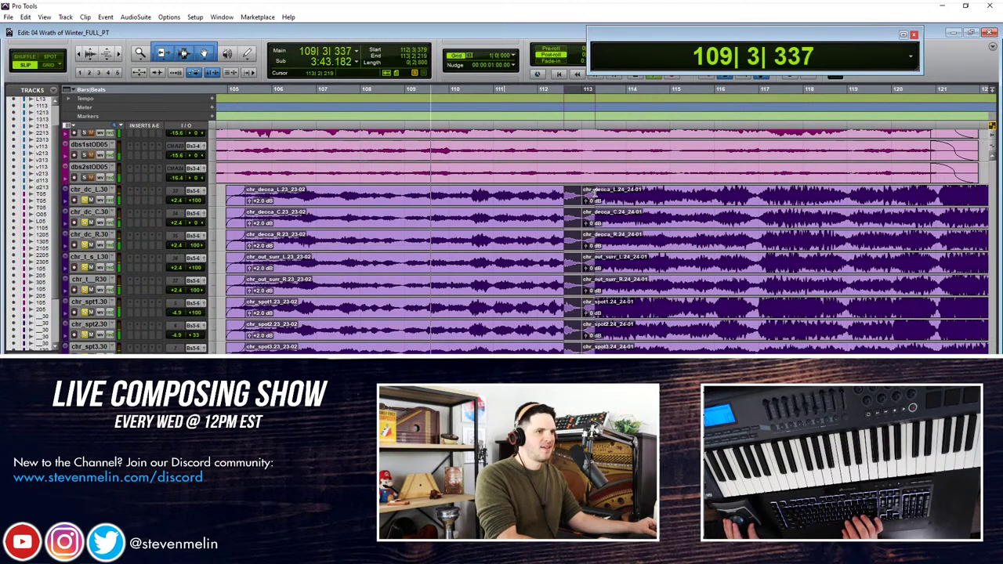
pyautogui.click(585, 193)
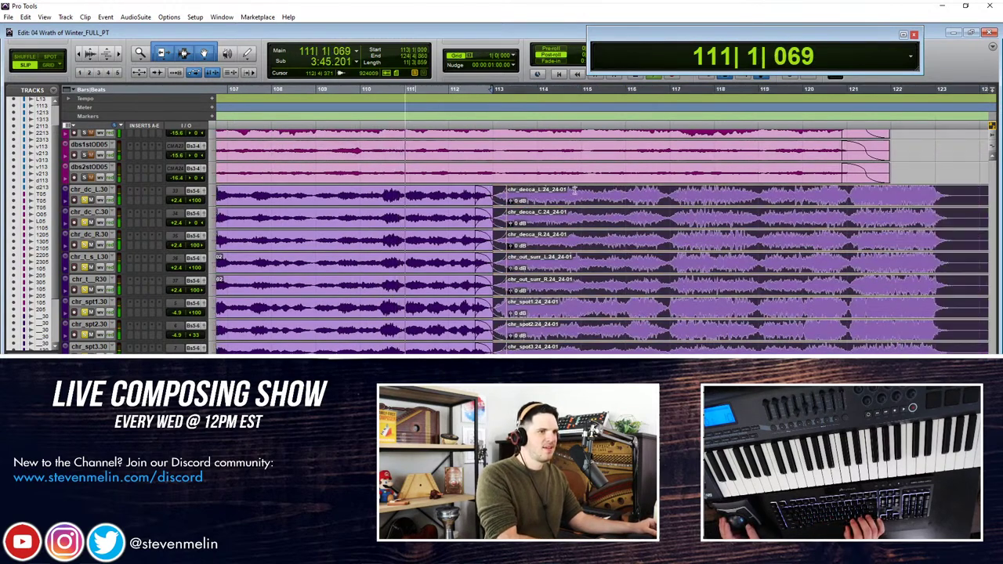
pyautogui.hotkey('ctrl', 'shift', 'Up')
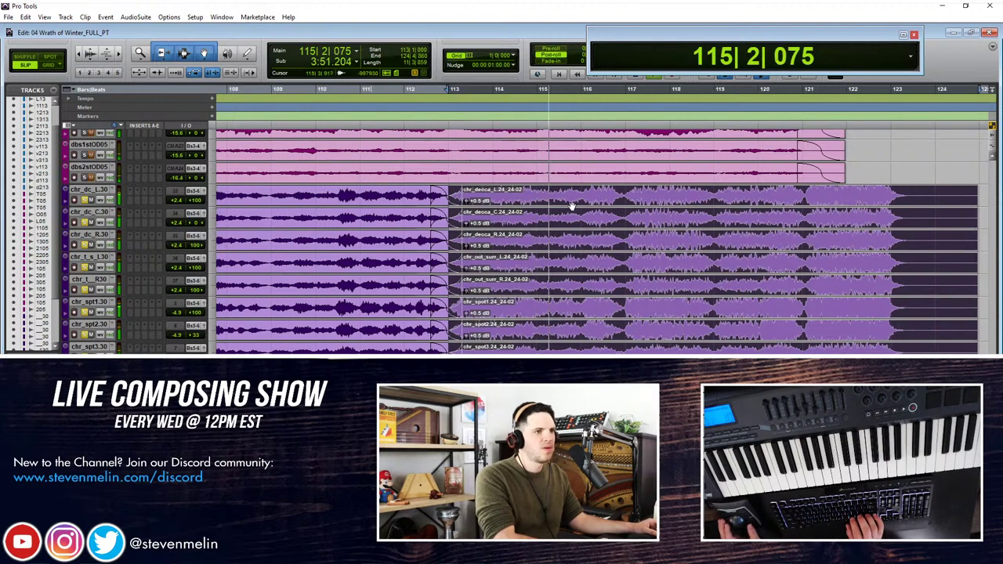
pyautogui.click(572, 198)
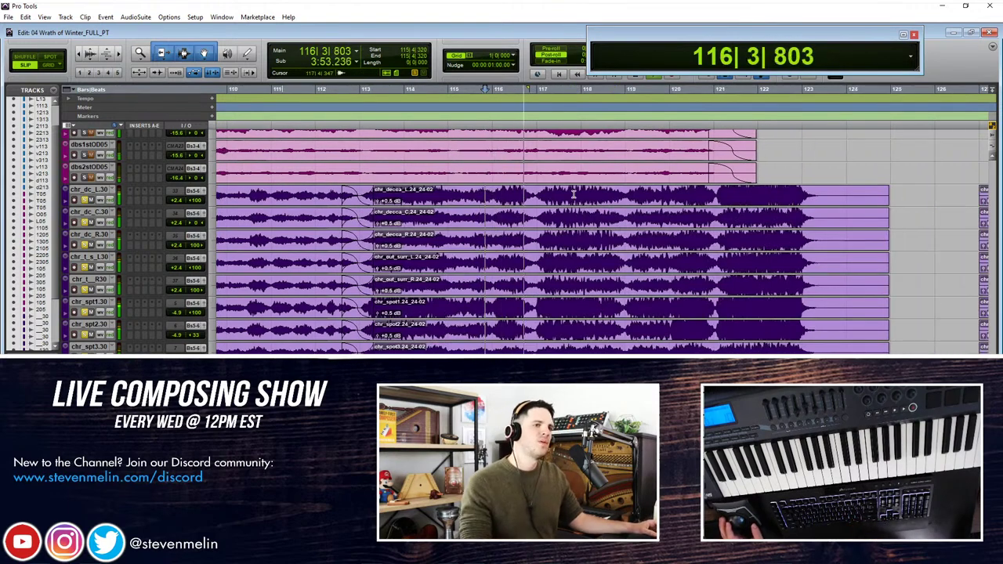
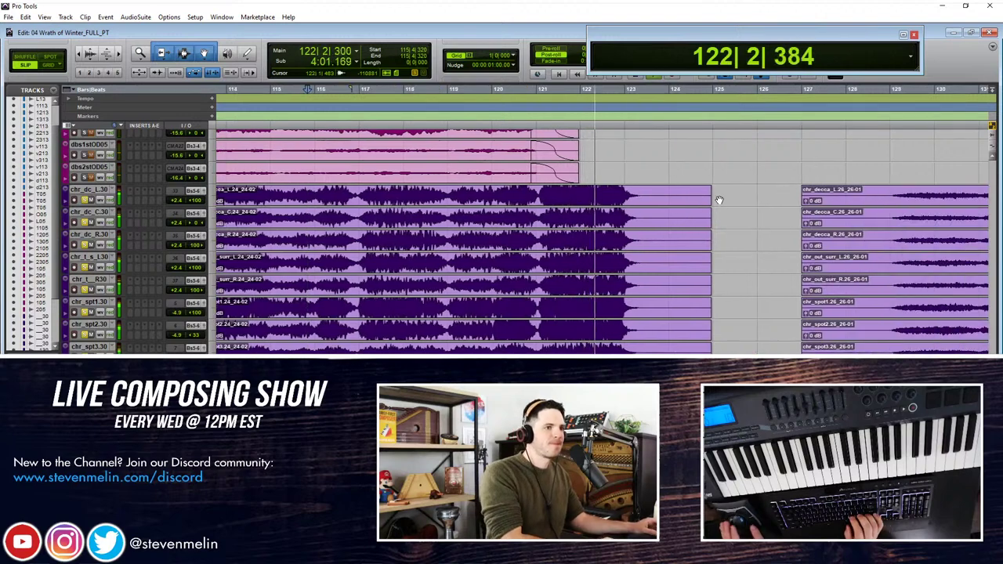
# Step: Trim the silent tail of the choir clips before bar 124 and fade them out from 122|4|277
pyautogui.press('space')
pyautogui.moveTo(711, 196); pyautogui.dragTo(651, 196)
pyautogui.moveTo(737, 194); pyautogui.dragTo(617, 196)
pyautogui.press('Delete')
pyautogui.press('f')
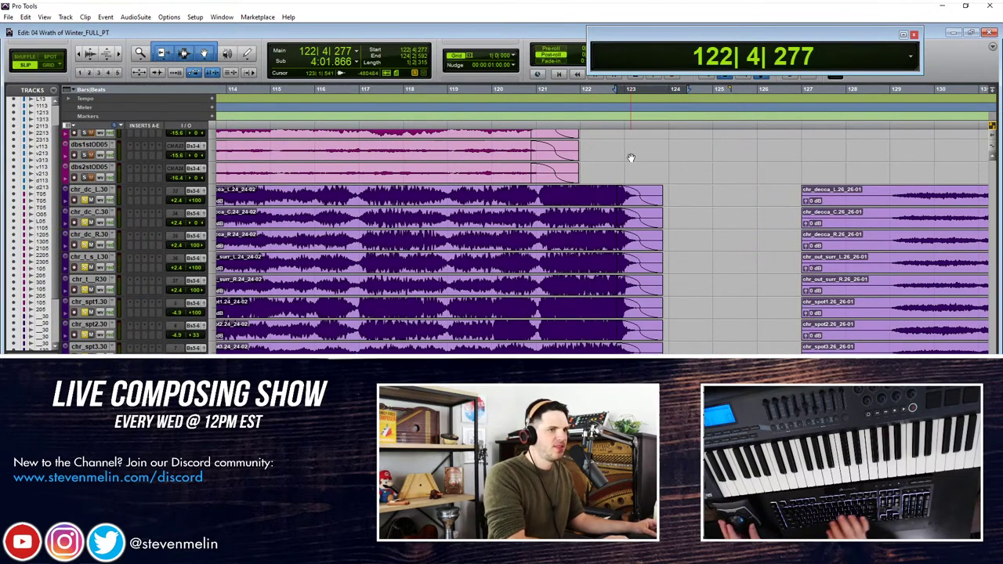
# Step: Trim the silent start of the choir clips at bar 127 to just before bar 129 and fade them in
pyautogui.hscroll(5, 627, 166)
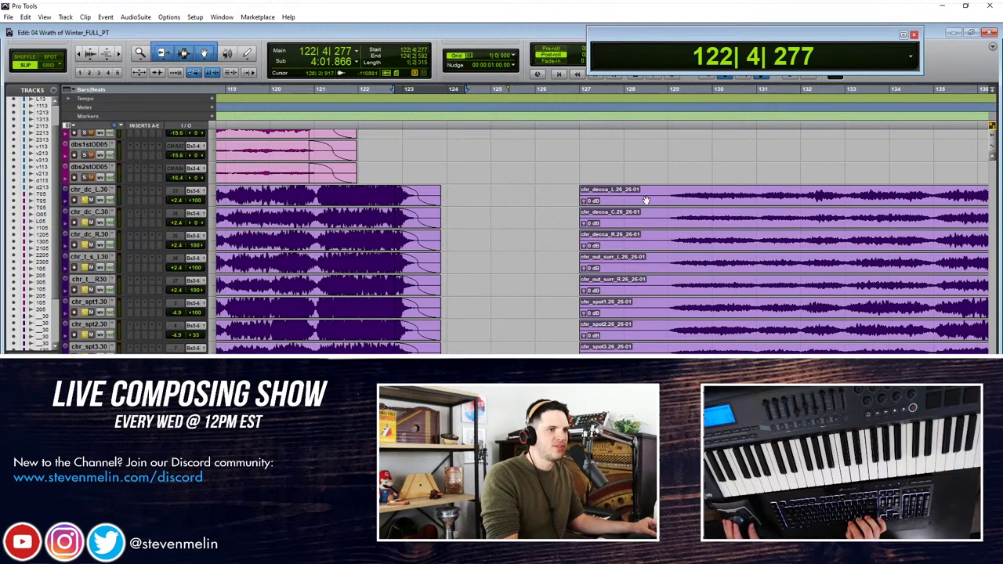
pyautogui.moveTo(569, 196); pyautogui.dragTo(670, 196)
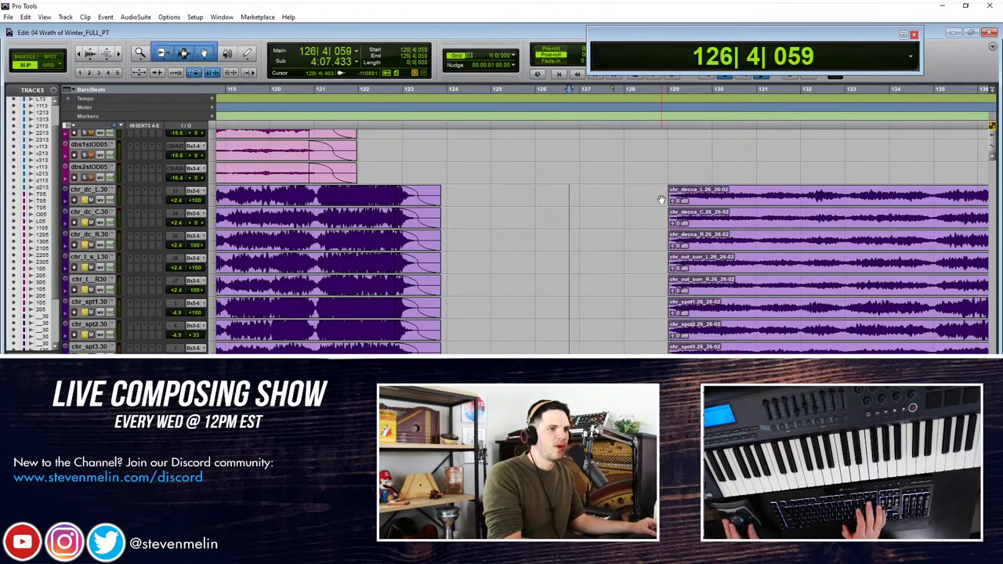
pyautogui.press('f')
pyautogui.click(652, 198)
pyautogui.press('space')
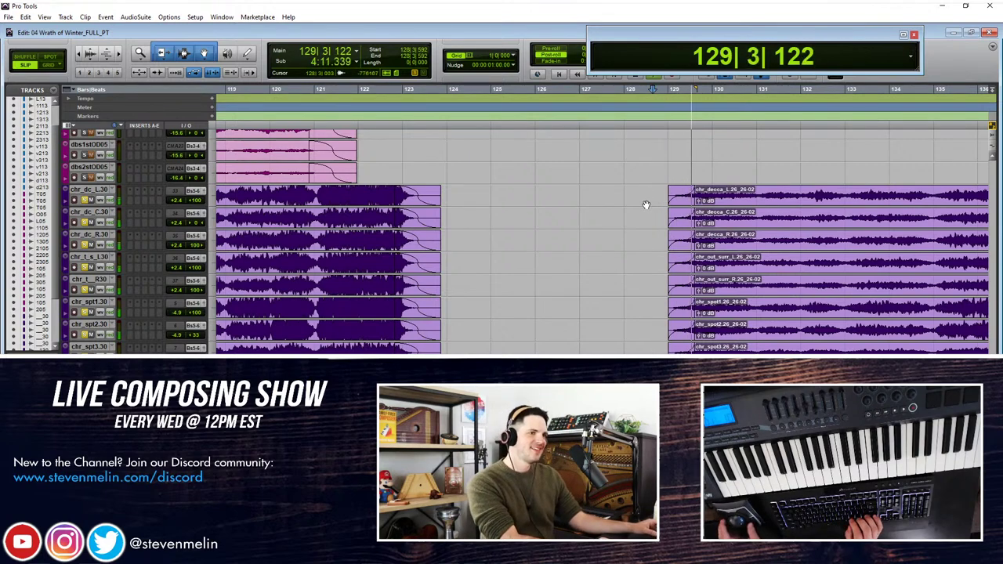
# Step: Shorten the fade-in of the choir clips at bar 129 and raise their clip gain to +1.5 dB
pyautogui.hscroll(3, 647, 205)
pyautogui.press('space')
pyautogui.moveTo(559, 196); pyautogui.dragTo(550, 196)
pyautogui.click(586, 205)
pyautogui.scroll(3, 586, 204)
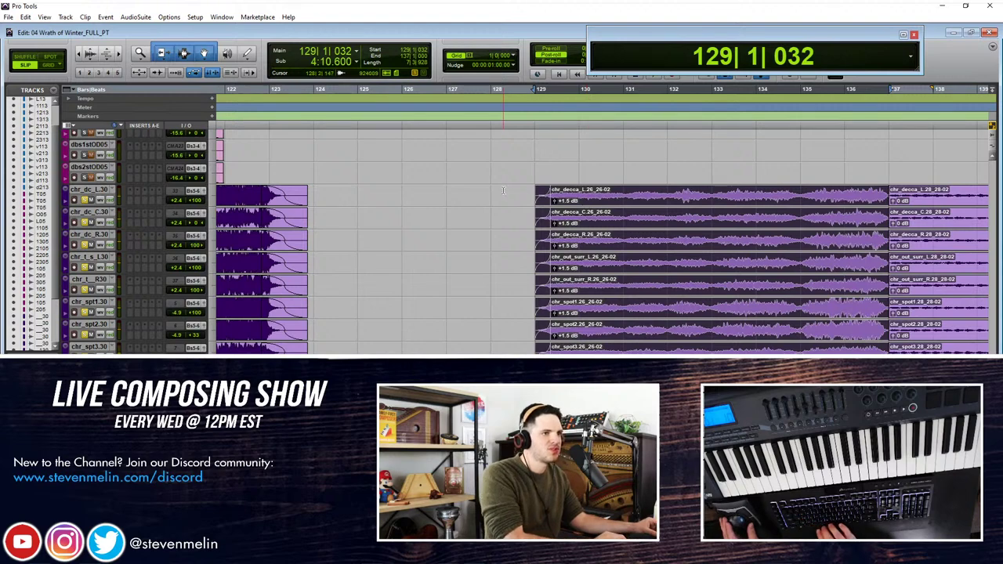
# Step: Play the choir entrance at bar 129 and remove the fade-in from its clips
pyautogui.click(503, 190)
pyautogui.press('space')
pyautogui.hscroll(2, 569, 205)
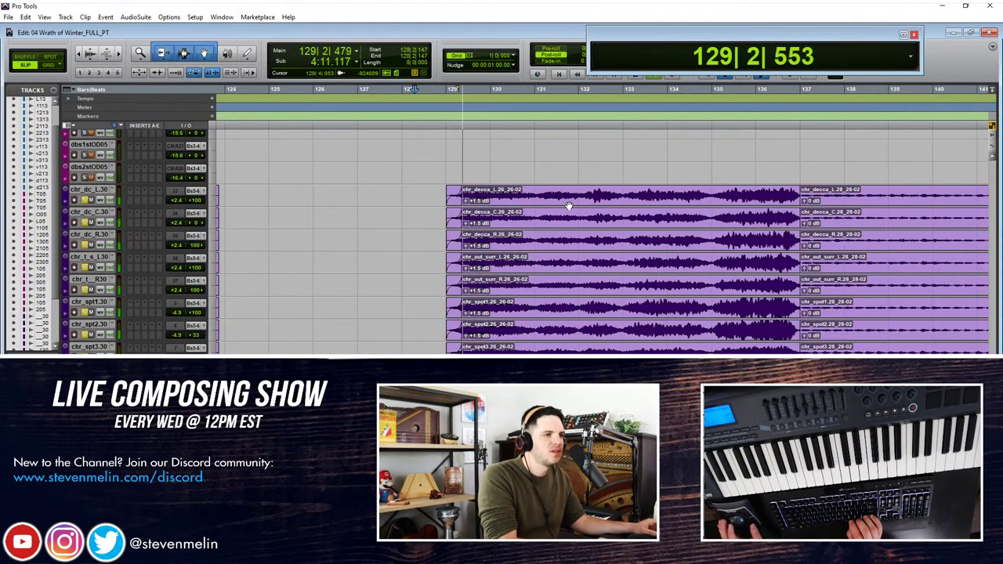
pyautogui.press('space')
pyautogui.click(452, 196)
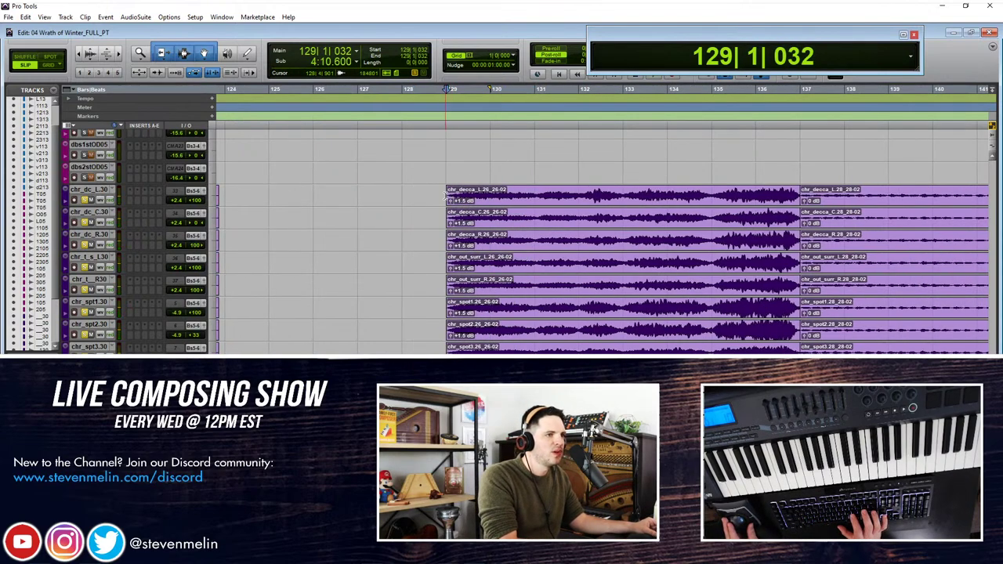
# Step: Add a short fade-in to the start of the choir clips at bar 129 and play from just before them
pyautogui.press('f')
pyautogui.click(433, 196)
pyautogui.press('space')
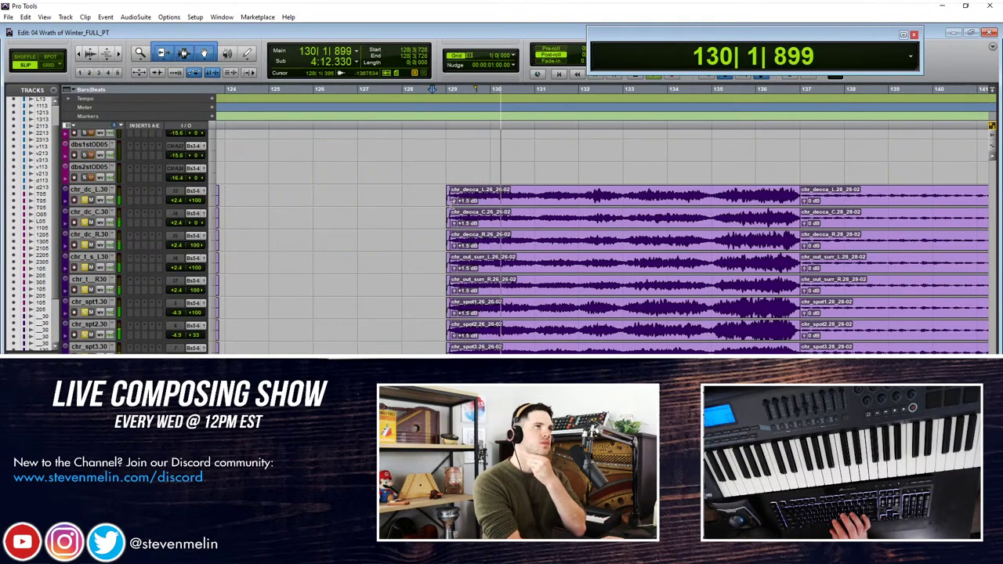
pyautogui.hscroll(2, 478, 198)
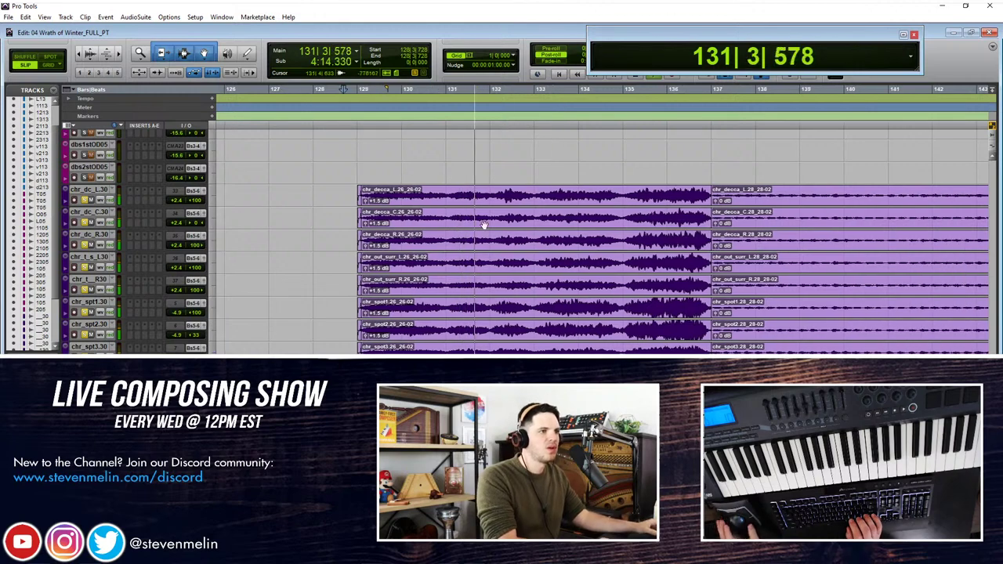
# Step: Crossfade the choir clips across the boundary at bar 137, from about 136|3 to 137|2
pyautogui.click(478, 198)
pyautogui.hscroll(2, 548, 196)
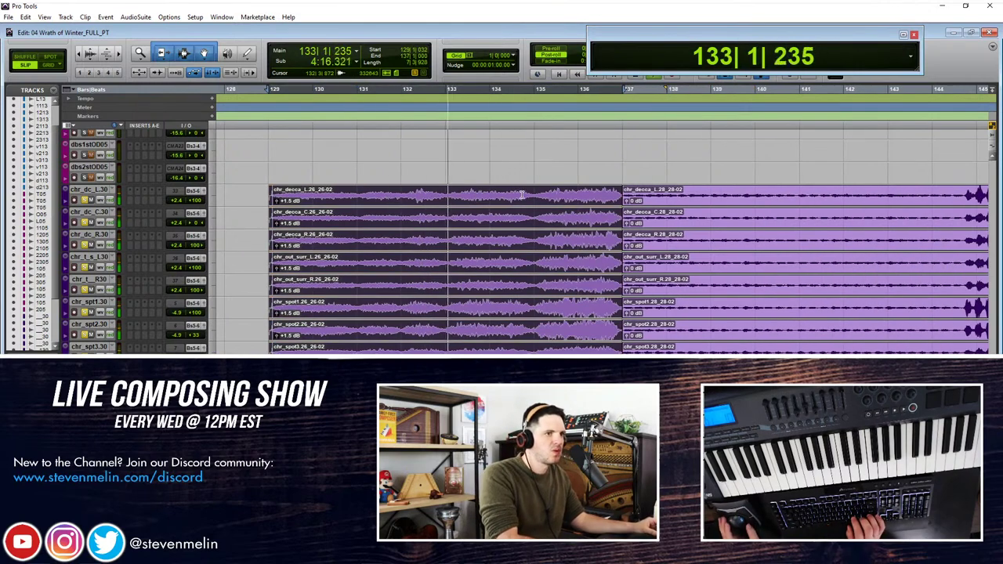
pyautogui.moveTo(605, 194); pyautogui.dragTo(641, 195)
pyautogui.press('f')
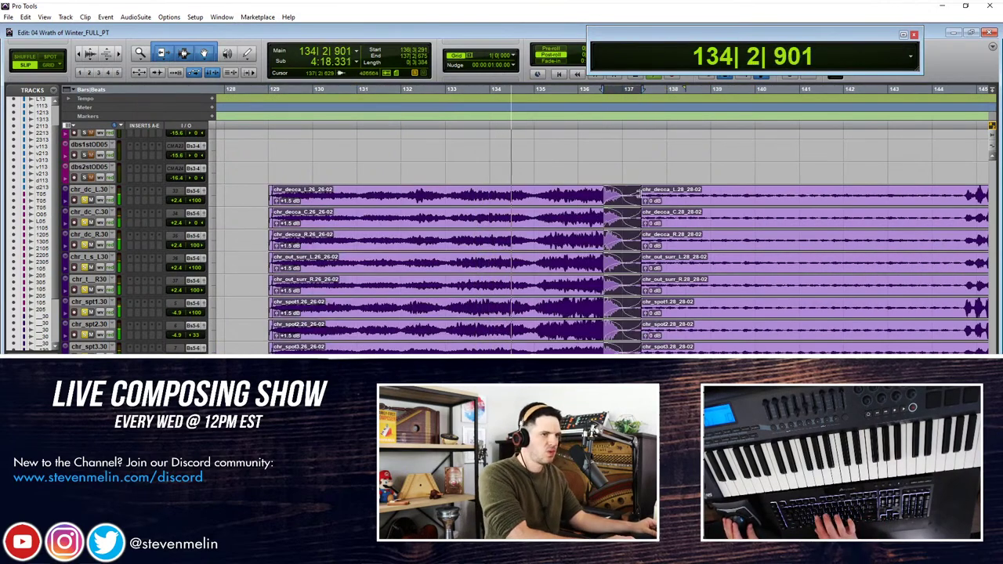
# Step: Raise the clip gain of the choir clips starting at bar 137 to +3.5 dB and play the transition from about 135|4
pyautogui.click(678, 203)
pyautogui.scroll(5, 675, 204)
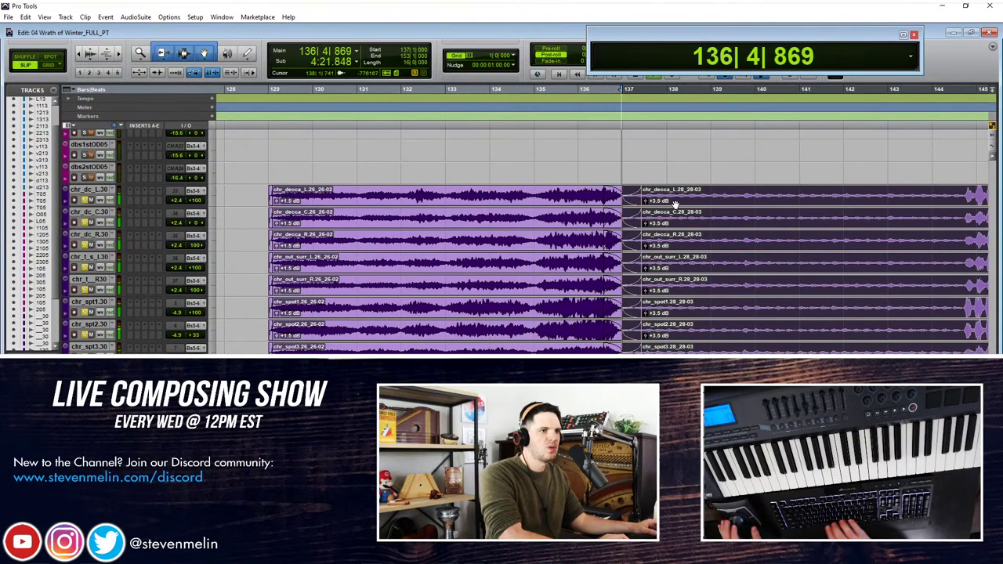
pyautogui.press('.')
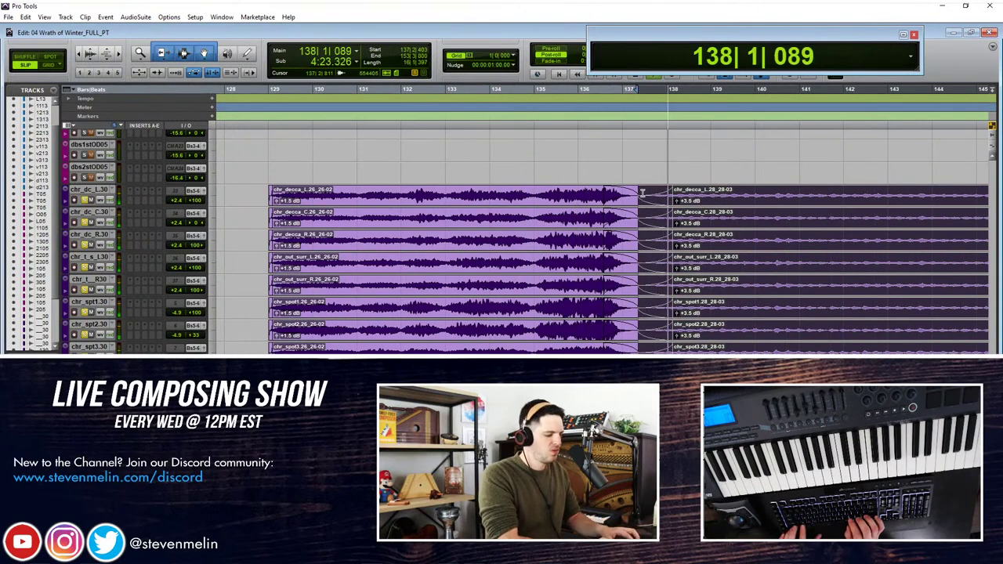
pyautogui.hotkey('ctrl', 'z')
pyautogui.click(578, 198)
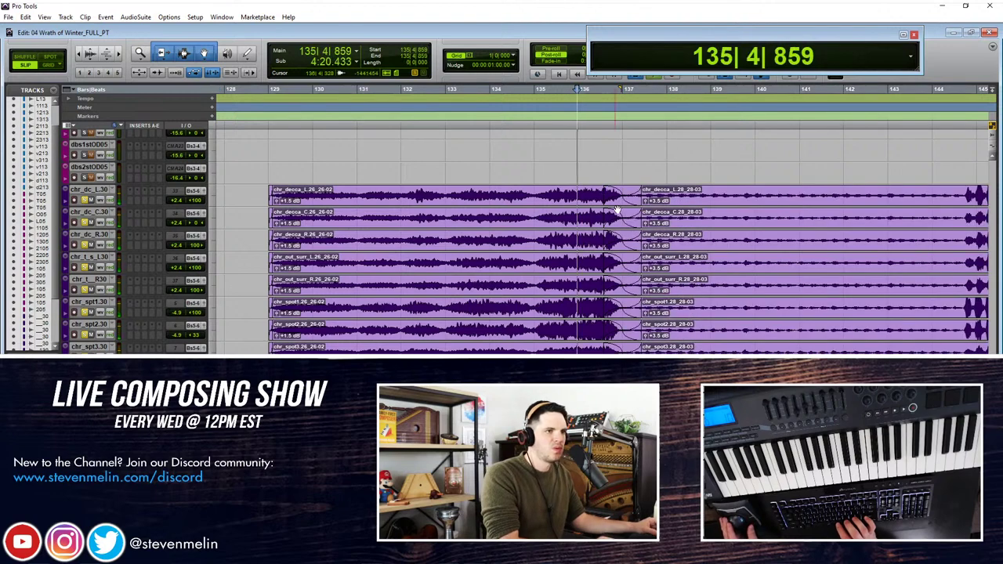
pyautogui.hscroll(4, 617, 210)
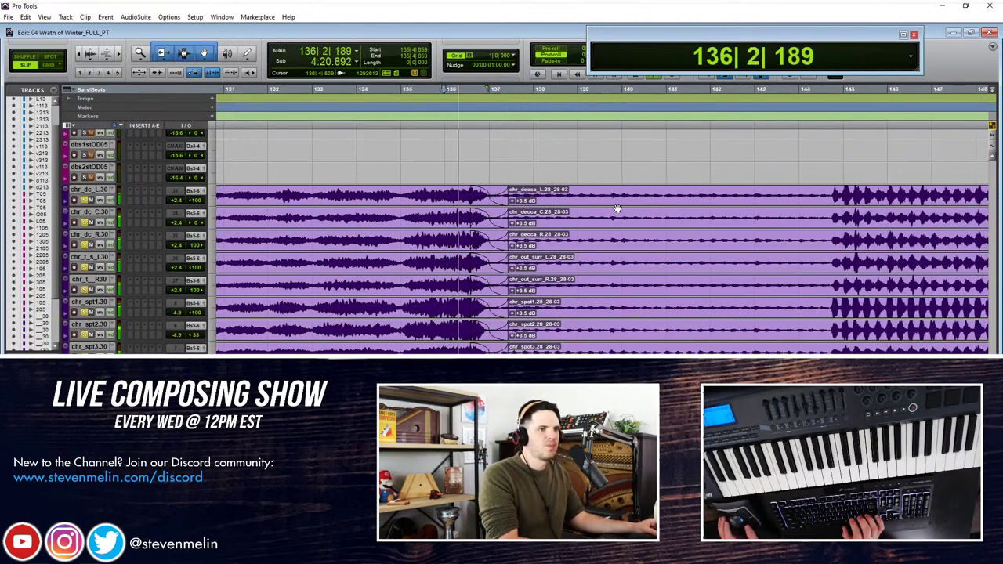
# Step: Split the choir clips at about 144|3, just before the louder passage begins
pyautogui.click(786, 196)
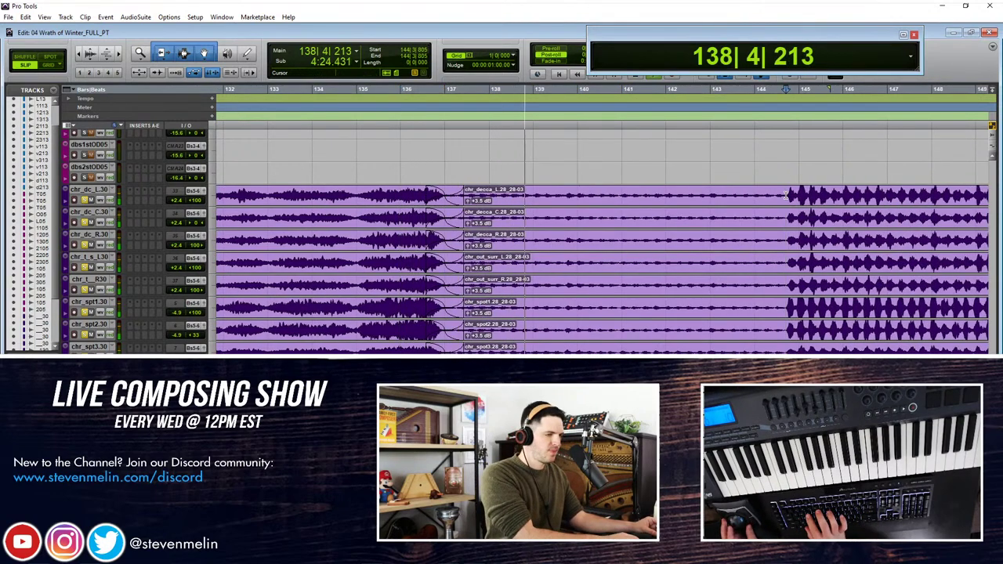
pyautogui.press('super+e')
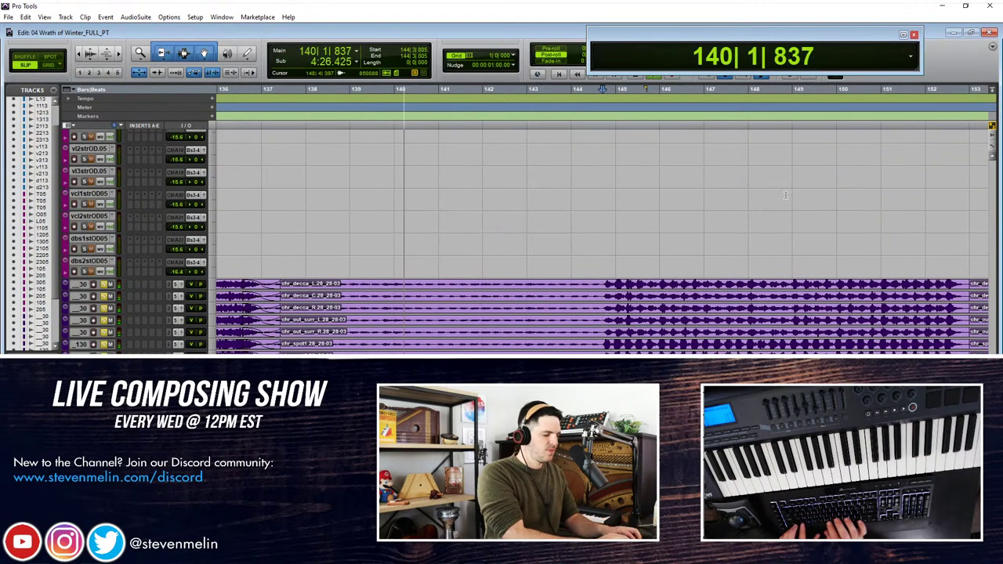
pyautogui.hotkey('ctrl', 'Up')
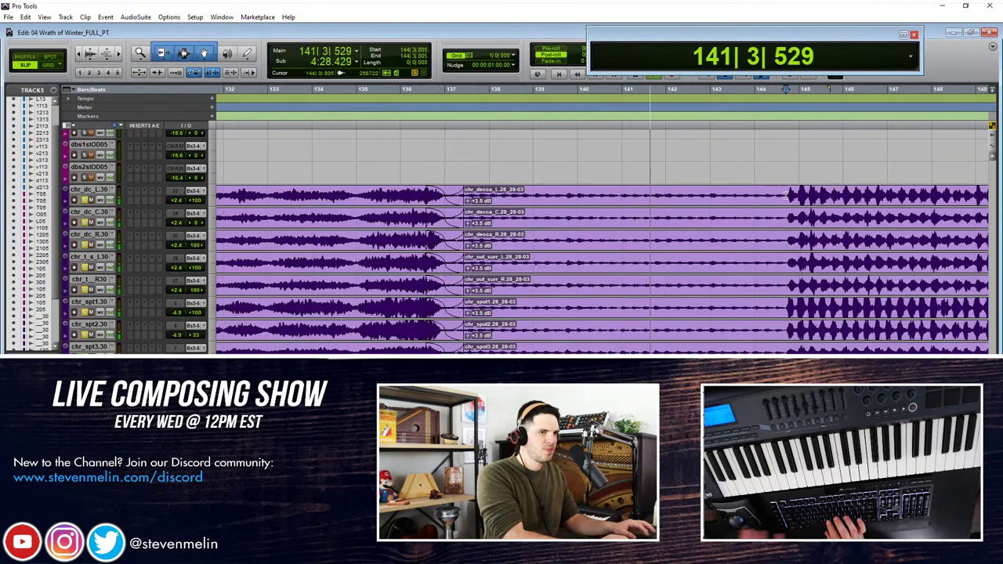
pyautogui.hotkey('ctrl', 'e')
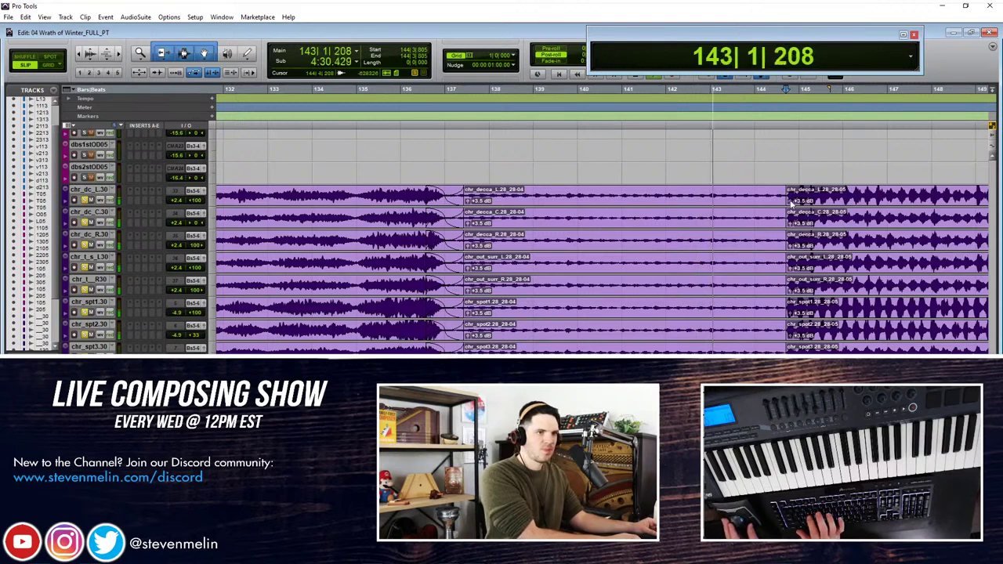
# Step: Crossfade the split just before bar 145 and set the clip gain of the following choir clips to +2.5 dB
pyautogui.moveTo(769, 193); pyautogui.dragTo(797, 193)
pyautogui.press('f')
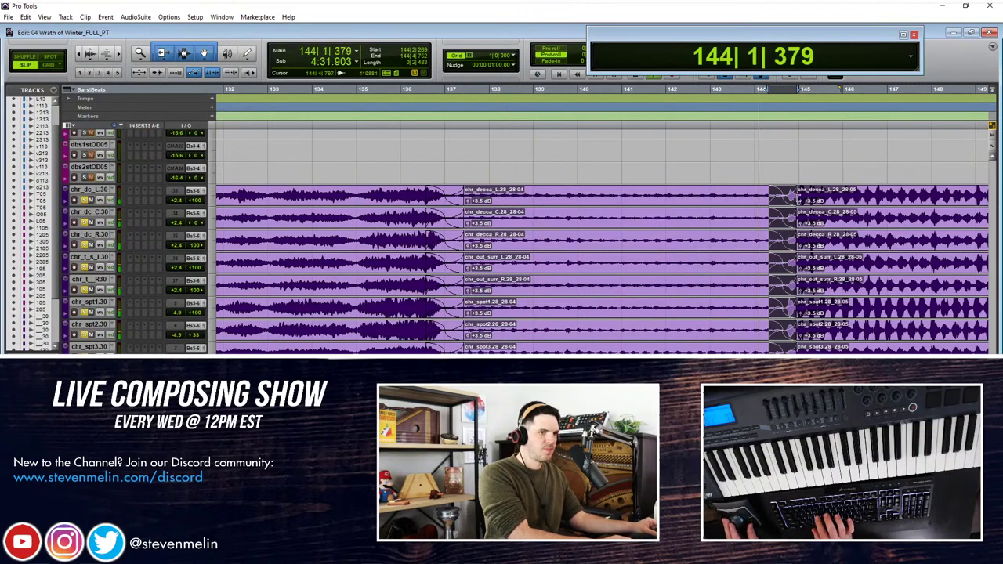
pyautogui.click(808, 202)
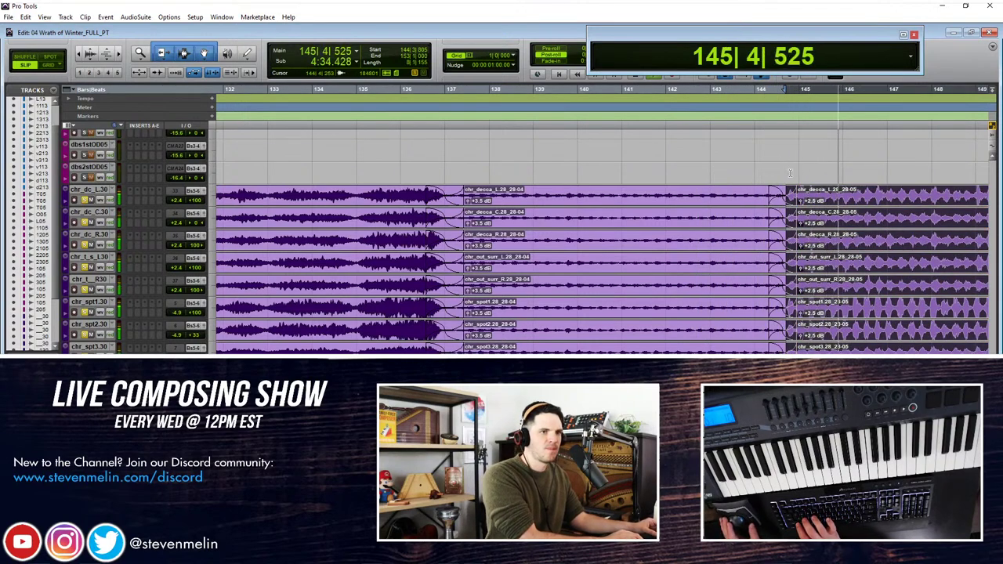
pyautogui.click(546, 205)
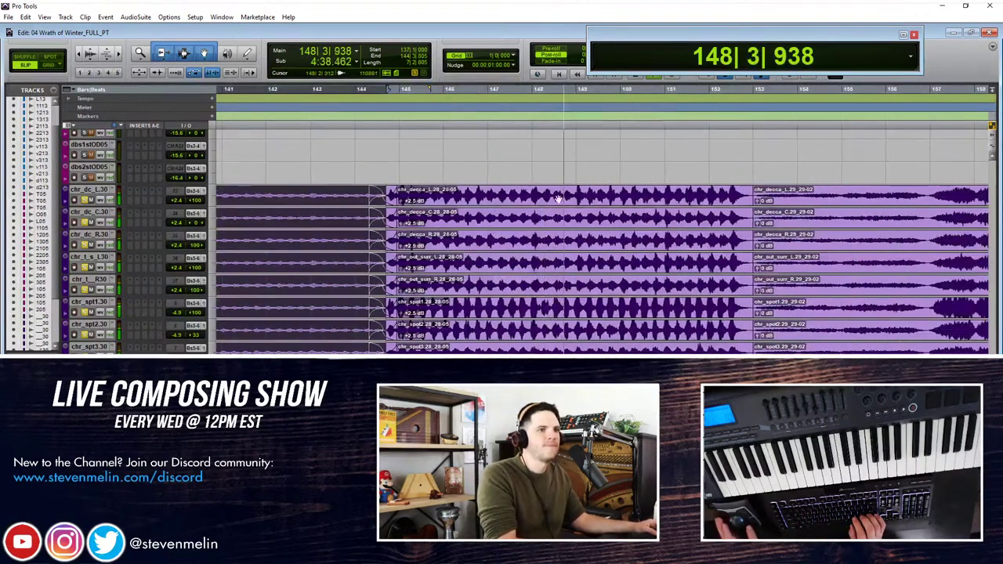
# Step: Crossfade the choir clips across bar 153 and raise the clip gain of the clips that start there to +3.0 dB
pyautogui.moveTo(734, 193); pyautogui.dragTo(767, 192)
pyautogui.press('f')
pyautogui.click(787, 202)
pyautogui.scroll(4, 789, 202)
pyautogui.hotkey('ctrl', 'shift', 'Up')
pyautogui.hotkey('ctrl', 'shift', 'Up')
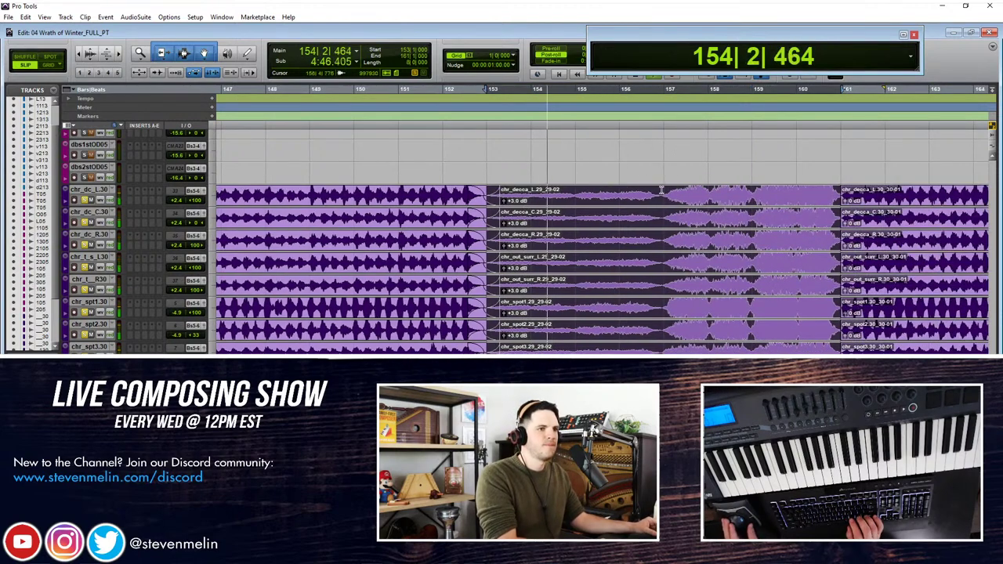
# Step: Split the choir clips at about 156|4, just before the loud swell, and select the second part
pyautogui.click(662, 192)
pyautogui.press('b')
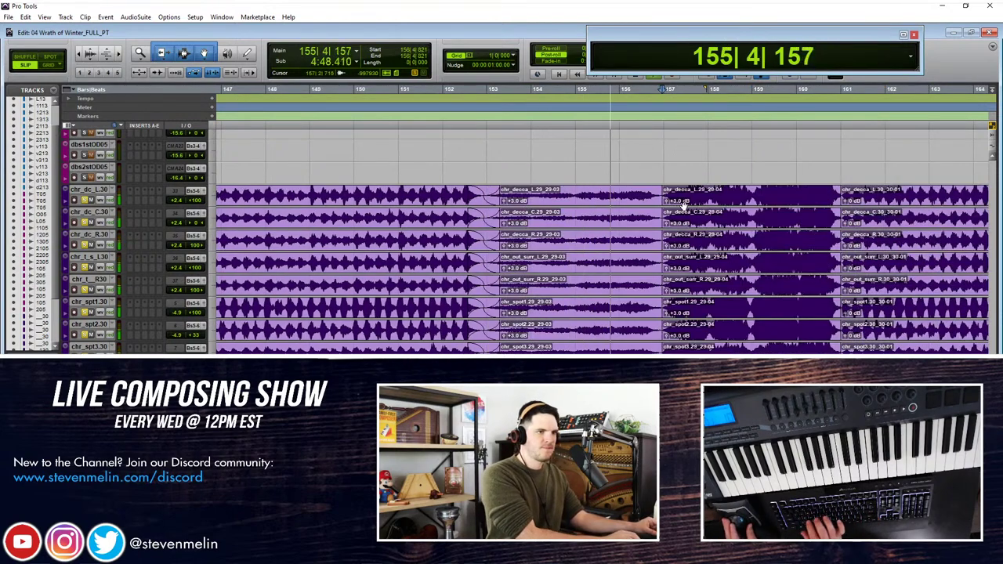
pyautogui.click(683, 205)
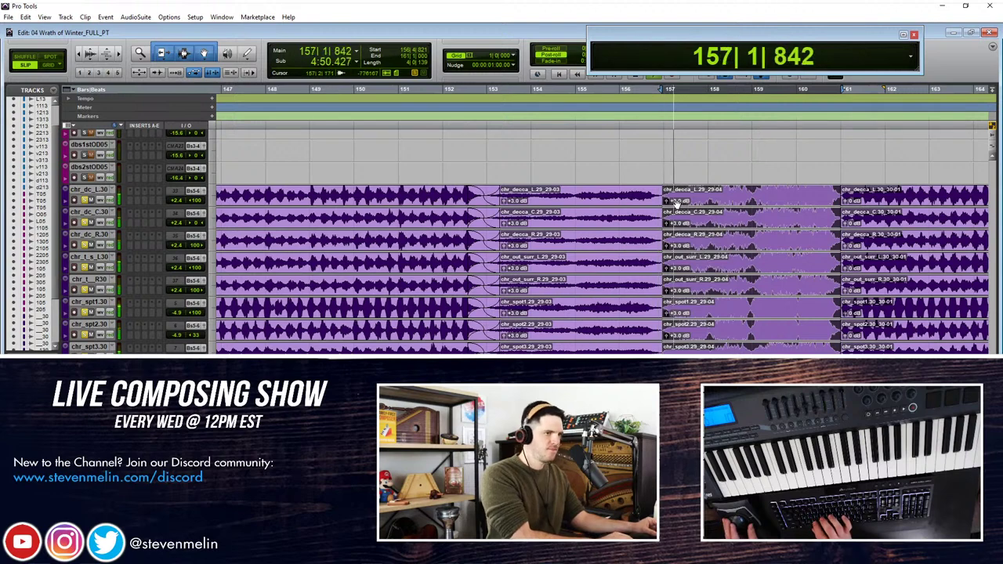
# Step: Crossfade the split just before bar 157 and lower the clip gain of the loud section to +1.5 dB
pyautogui.moveTo(646, 194); pyautogui.dragTo(672, 194)
pyautogui.press('f')
pyautogui.click(693, 200)
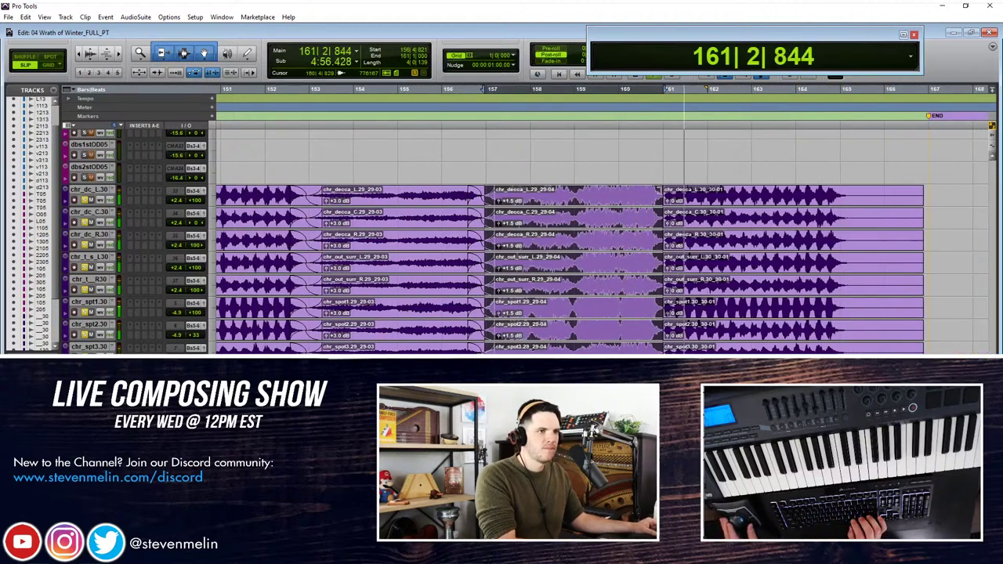
# Step: Raise the clip gain of the final choir clips to +1.0 dB and crossfade them with the preceding clips across bar 161
pyautogui.click(677, 202)
pyautogui.press('super+shift+Up')
pyautogui.press('super+shift+Up')
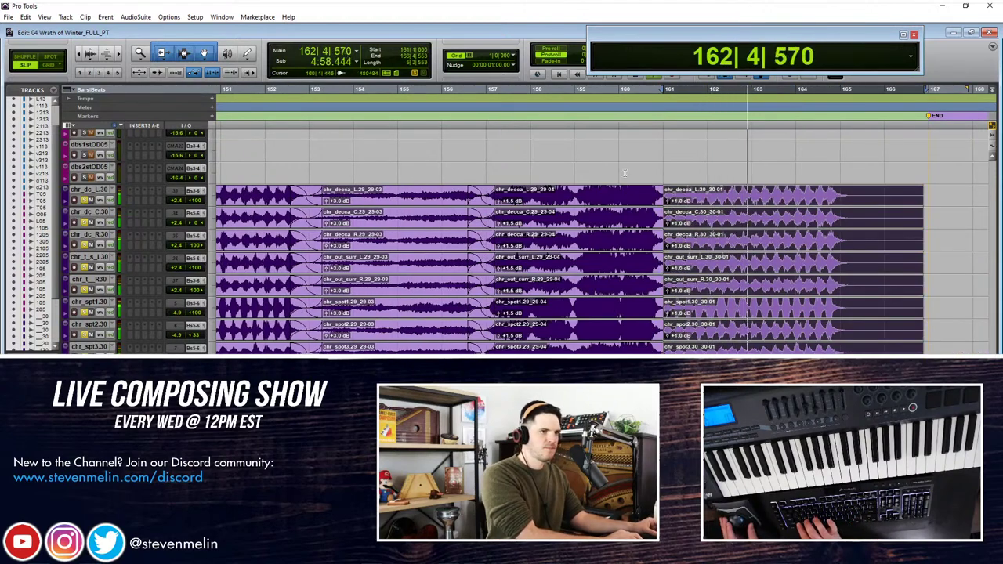
pyautogui.moveTo(645, 192); pyautogui.dragTo(674, 189)
pyautogui.press('f')
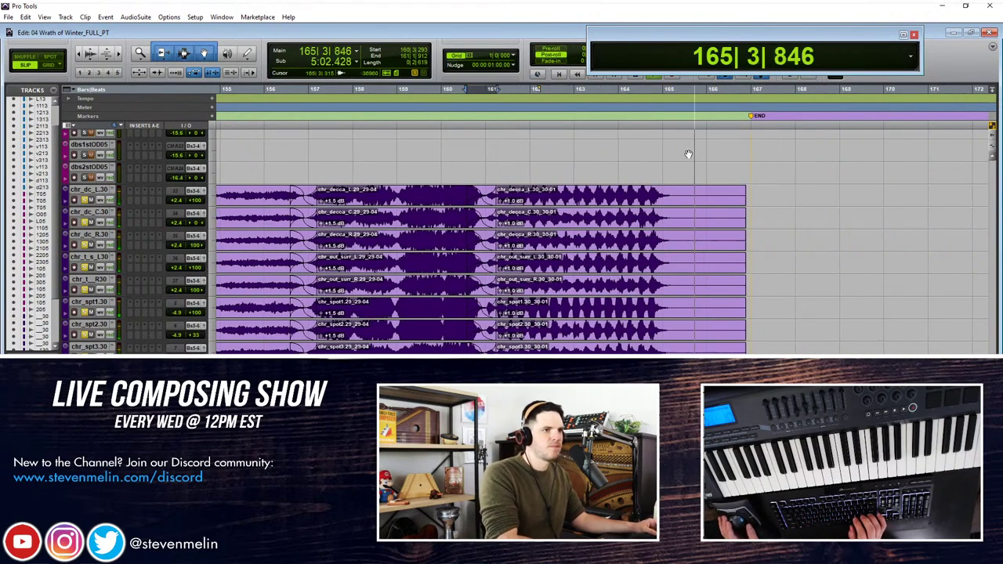
# Step: Shorten the final choir clips ahead of the END marker with a fade-out starting at about 165|2, and return to the session start
pyautogui.moveTo(746, 192); pyautogui.dragTo(676, 200)
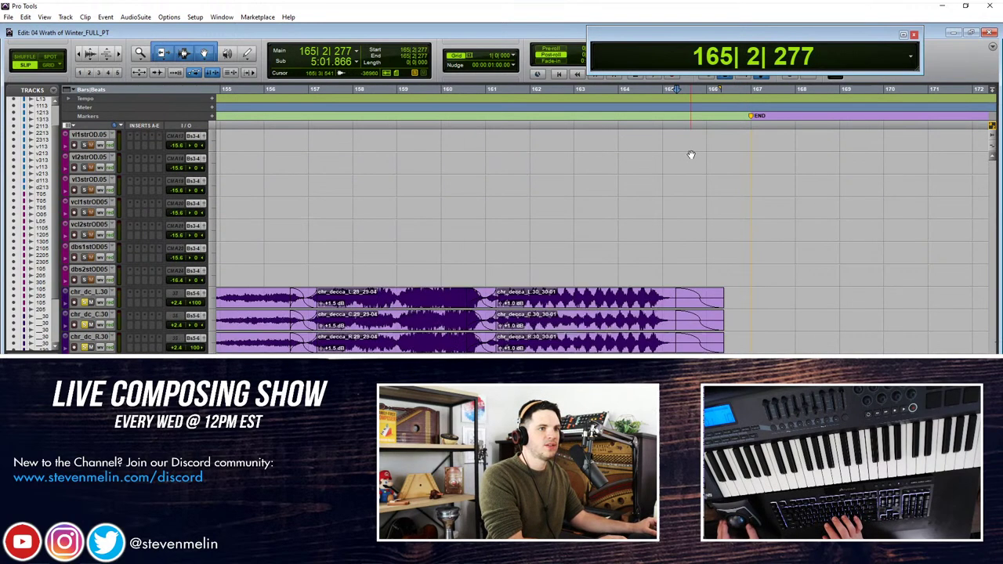
pyautogui.press('Return')
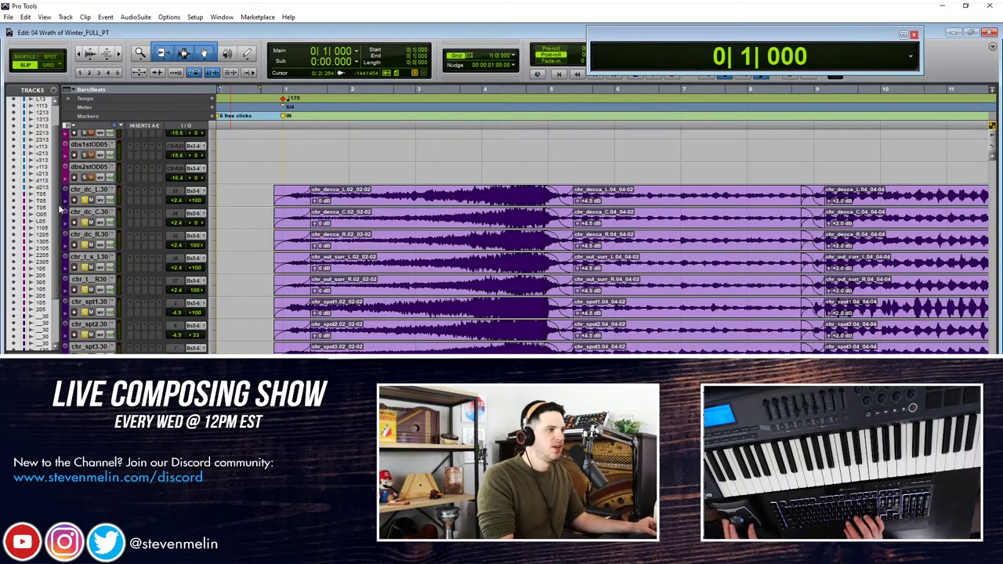
# Step: Play the opening choir clips from about 0|5 and split them at about bar 3
pyautogui.click(263, 195)
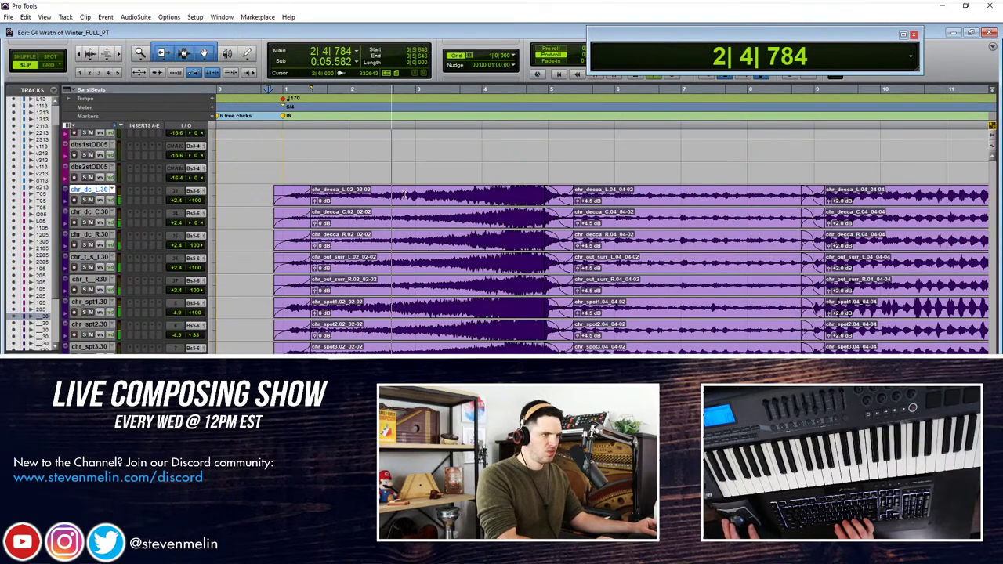
pyautogui.click(418, 192)
pyautogui.press('space')
pyautogui.press('b')
# Step: Set the clip gain to +2.5 dB for the first part of the opening choir clips and +0.5 dB for the second part
pyautogui.click(333, 203)
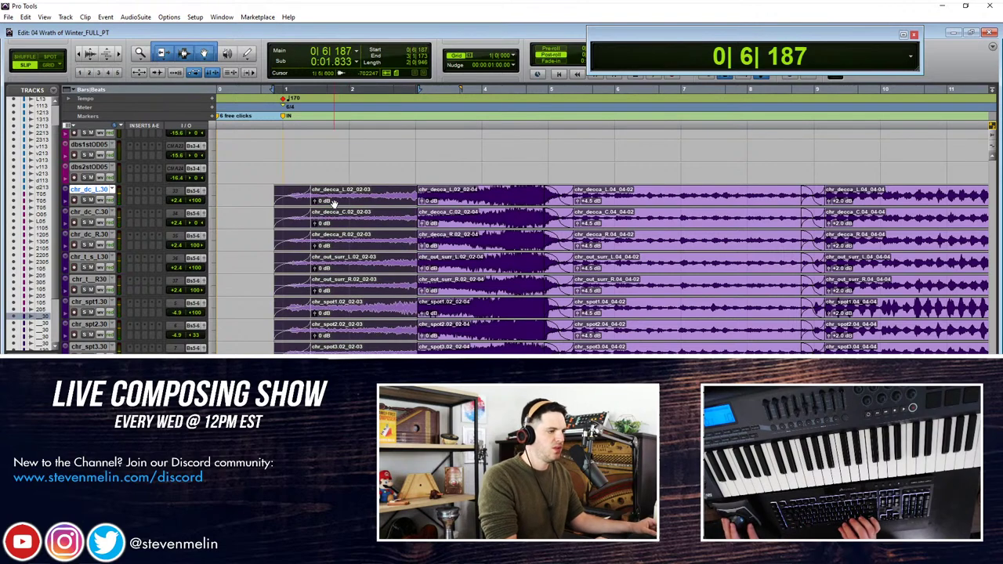
pyautogui.scroll(3, 335, 203)
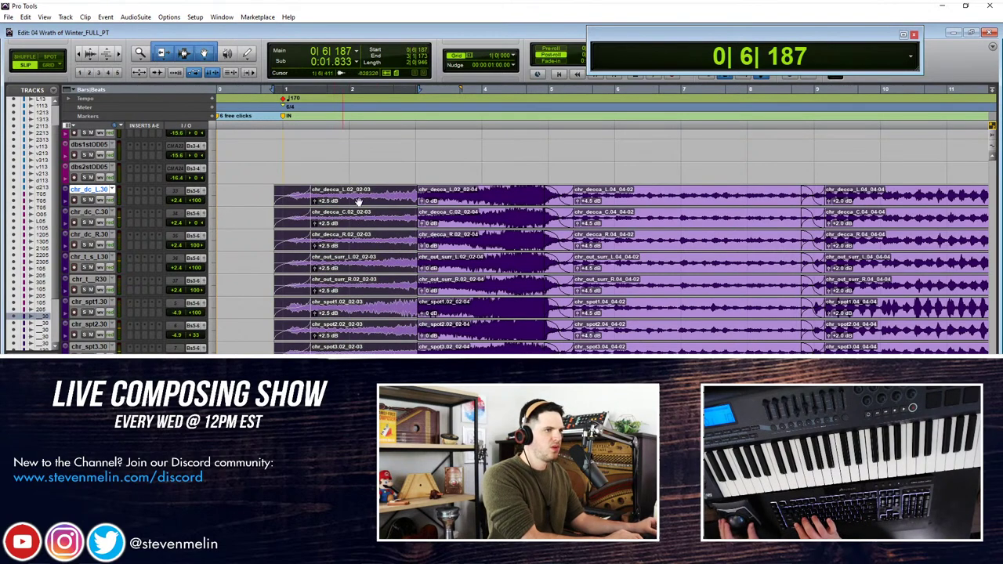
pyautogui.click(438, 201)
pyautogui.hotkey('ctrl', 'shift', 'Up')
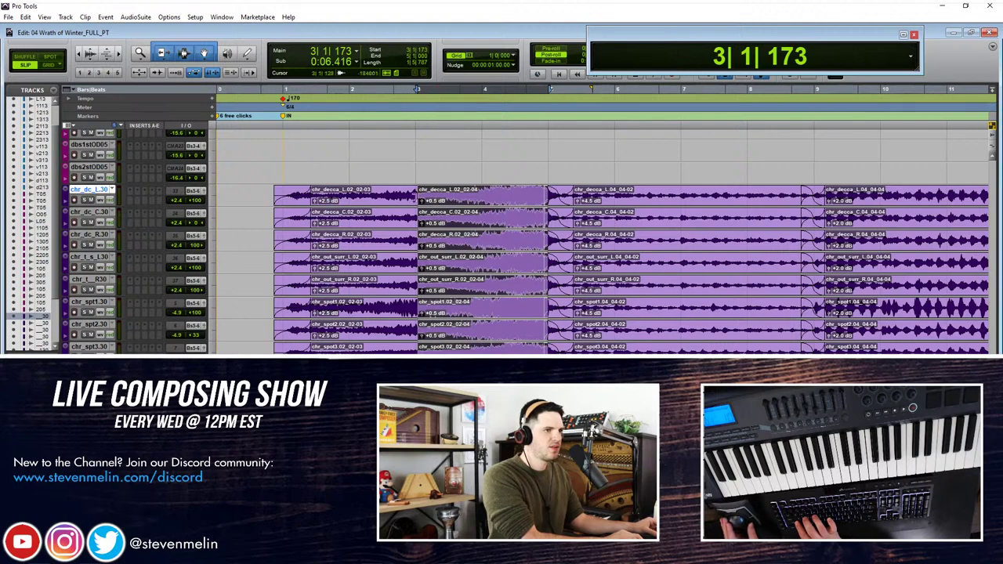
# Step: Crossfade the two opening choir parts across bar 3, from about 2|3 to 3|5
pyautogui.moveTo(379, 194); pyautogui.dragTo(470, 194)
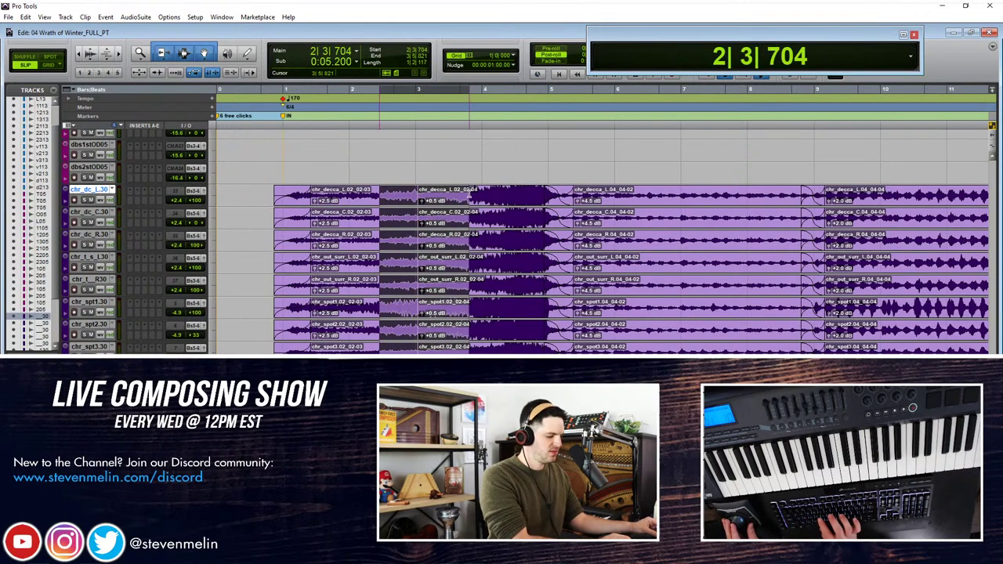
pyautogui.press('f')
pyautogui.click(415, 160)
pyautogui.click(302, 201)
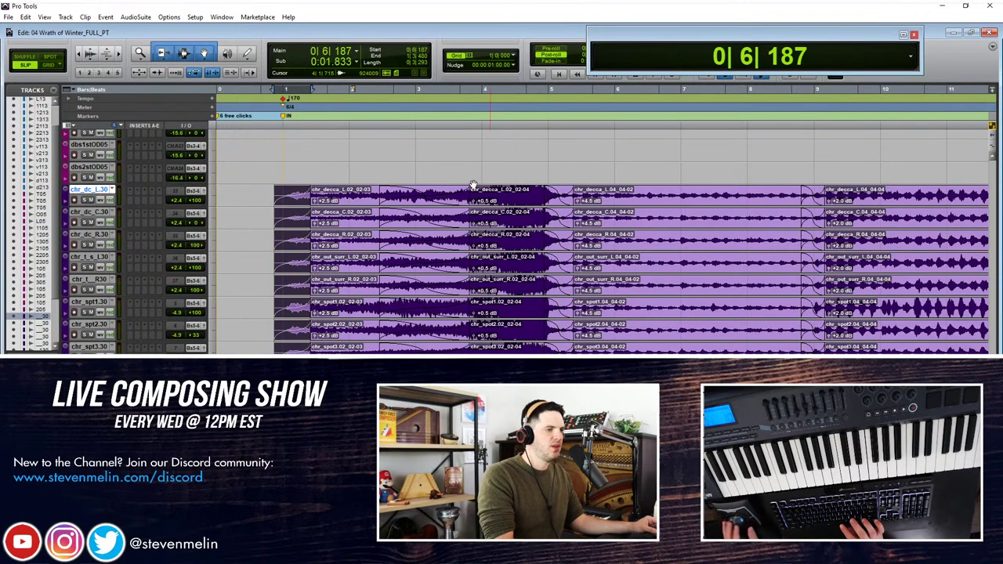
# Step: Play the opening from about 1|5, setting the clip gain to -1.0 dB for the clips after bar 3 and +5.0 dB for those at bar 5
pyautogui.click(333, 185)
pyautogui.press('space')
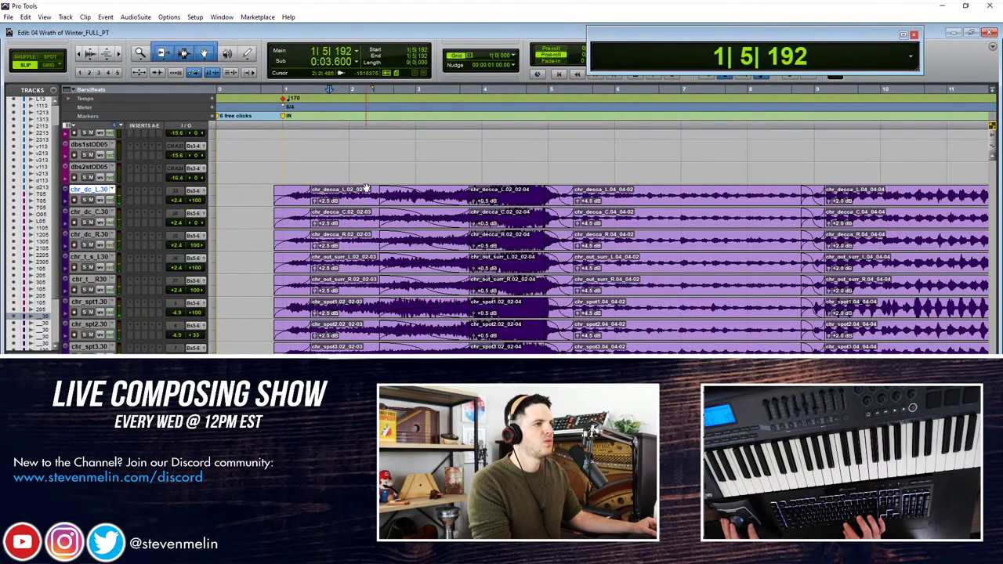
pyautogui.press('space')
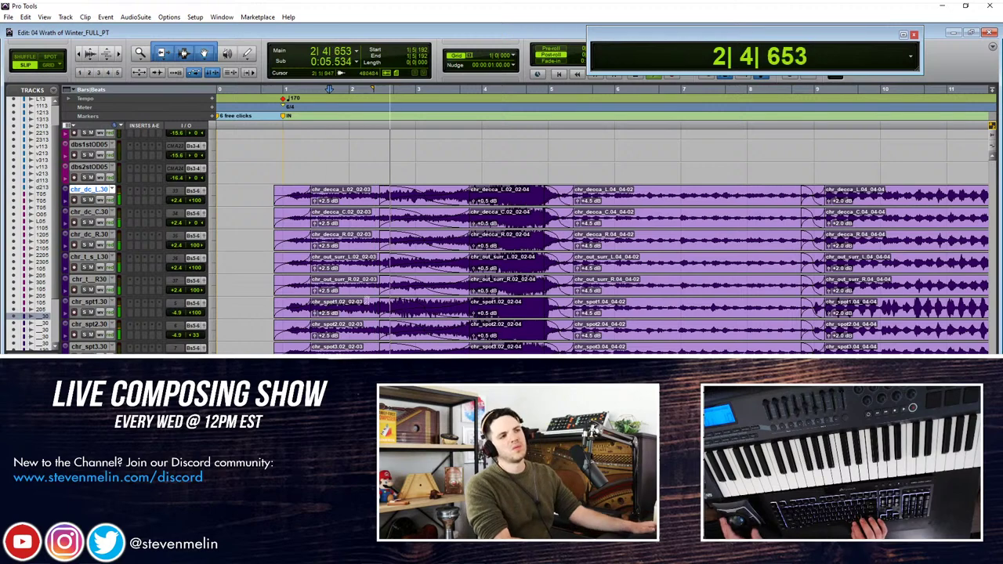
pyautogui.hscroll(1, 484, 227)
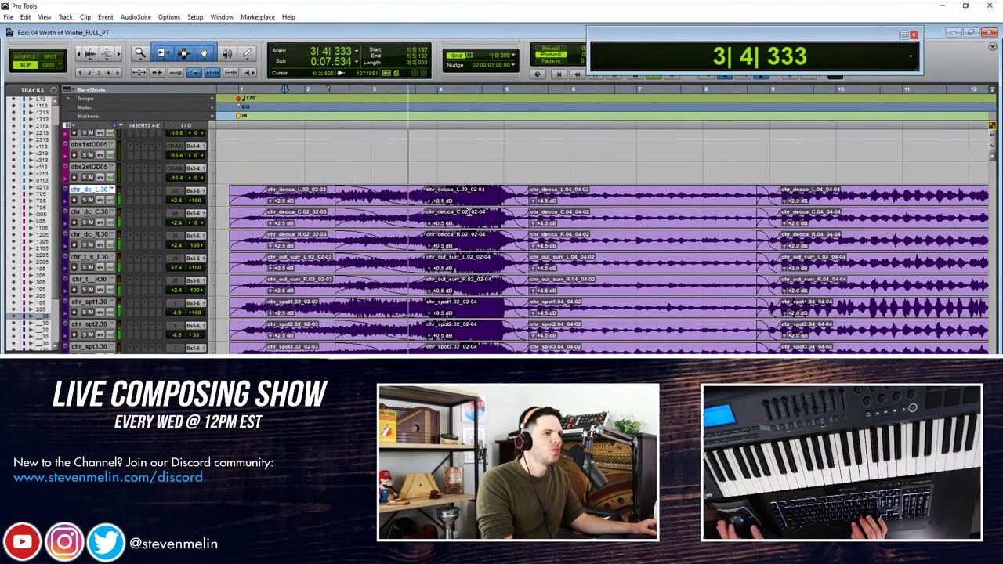
pyautogui.click(462, 204)
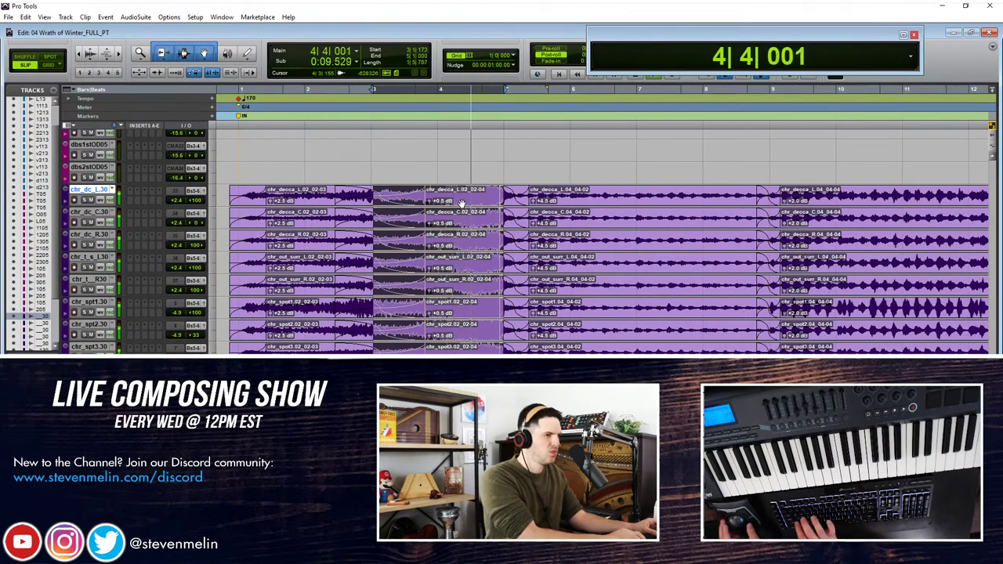
pyautogui.hotkey('ctrl', 'shift', 'Down')
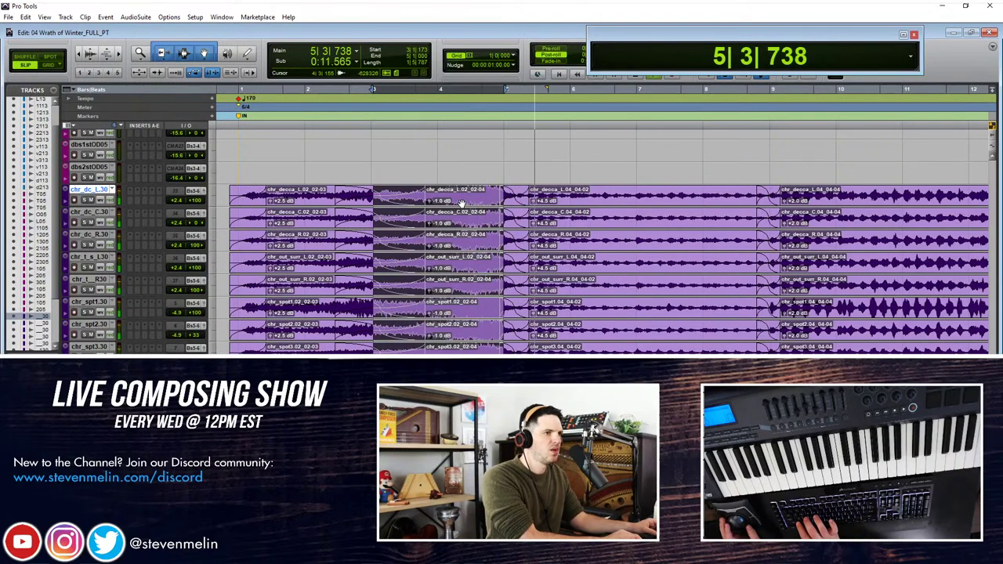
pyautogui.doubleClick(575, 201)
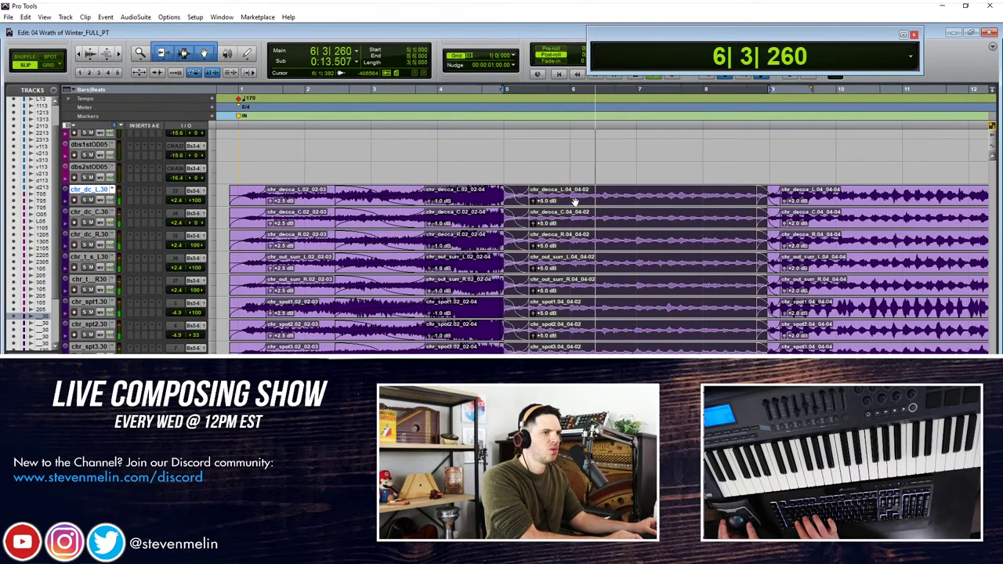
# Step: Lower the grouped string tracks' volume, bringing the violin tracks to -20.2 dB
pyautogui.hotkey('ctrl', 'shift', 'Up')
pyautogui.scroll(1, 341, 202)
pyautogui.scroll(10, 341, 202)
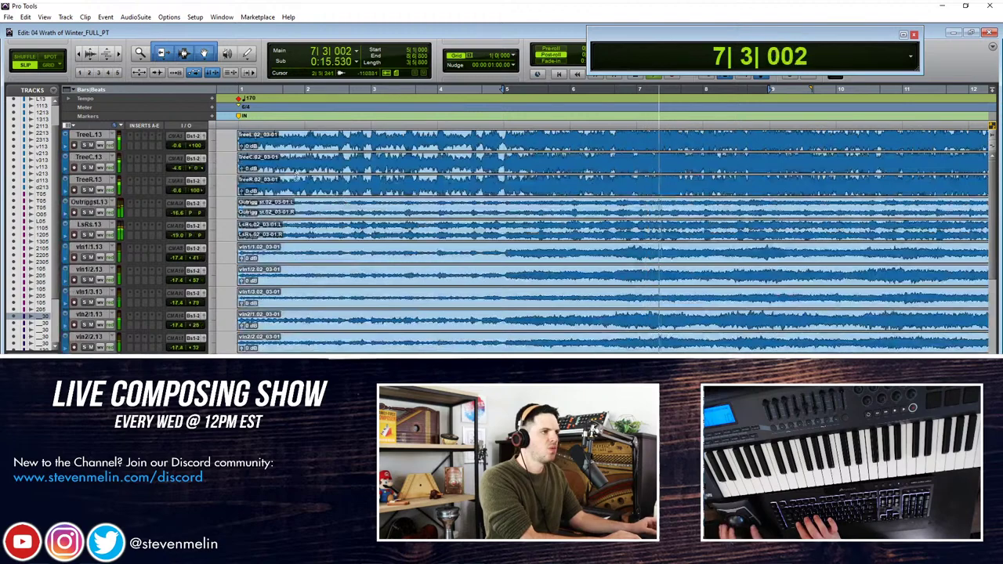
pyautogui.scroll(-5, 132, 171)
pyautogui.scroll(3, 131, 171)
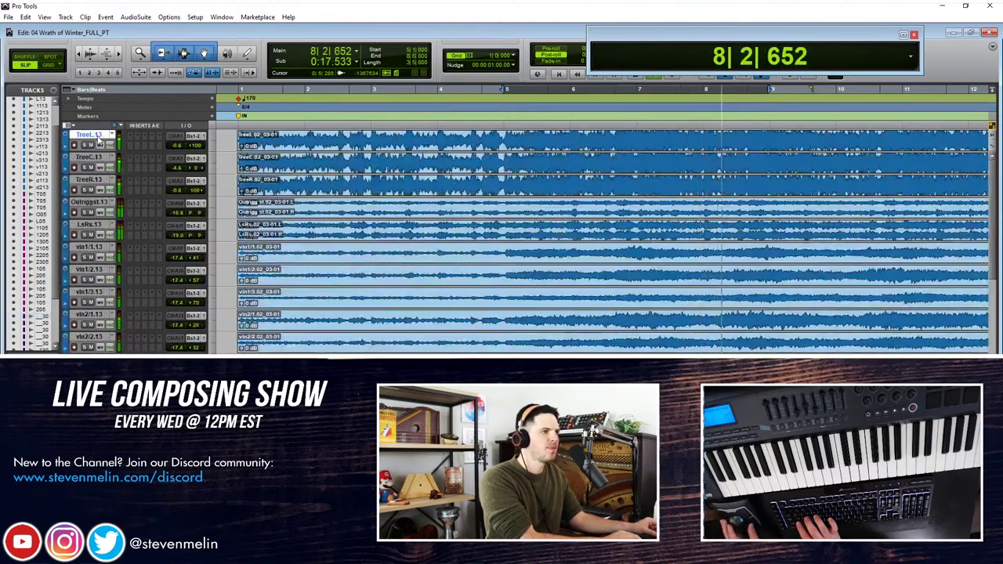
pyautogui.click(180, 144)
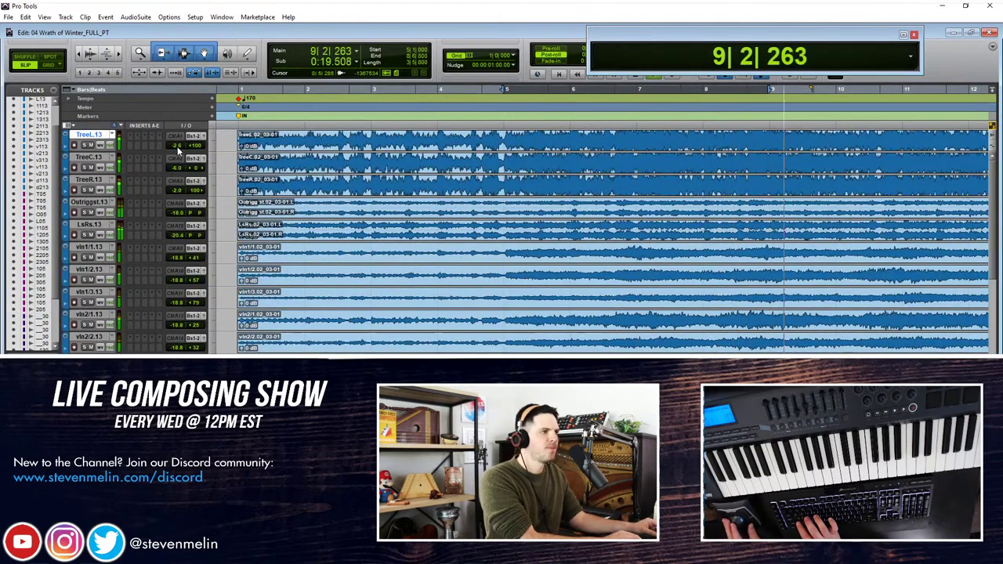
pyautogui.click(177, 147)
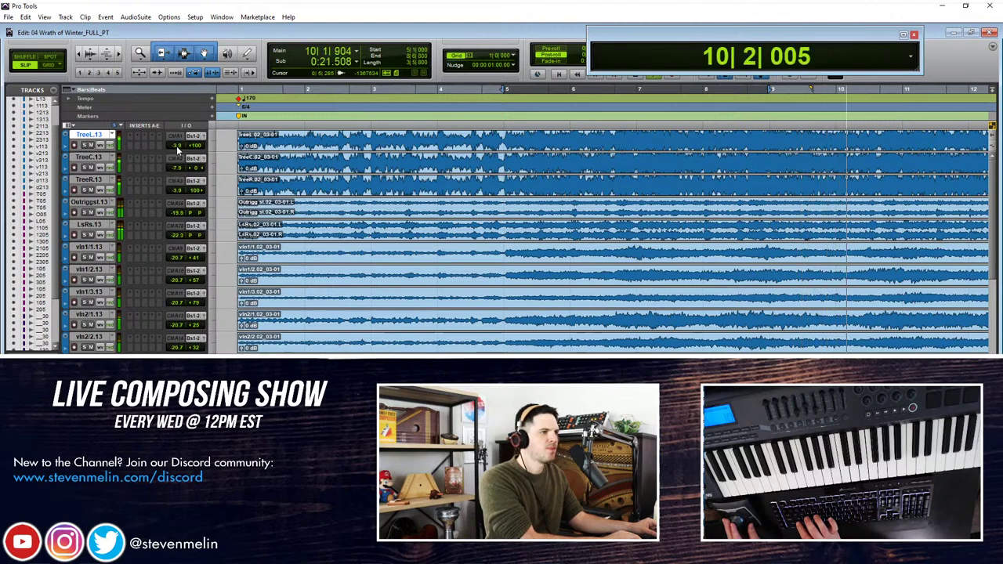
pyautogui.click(177, 147)
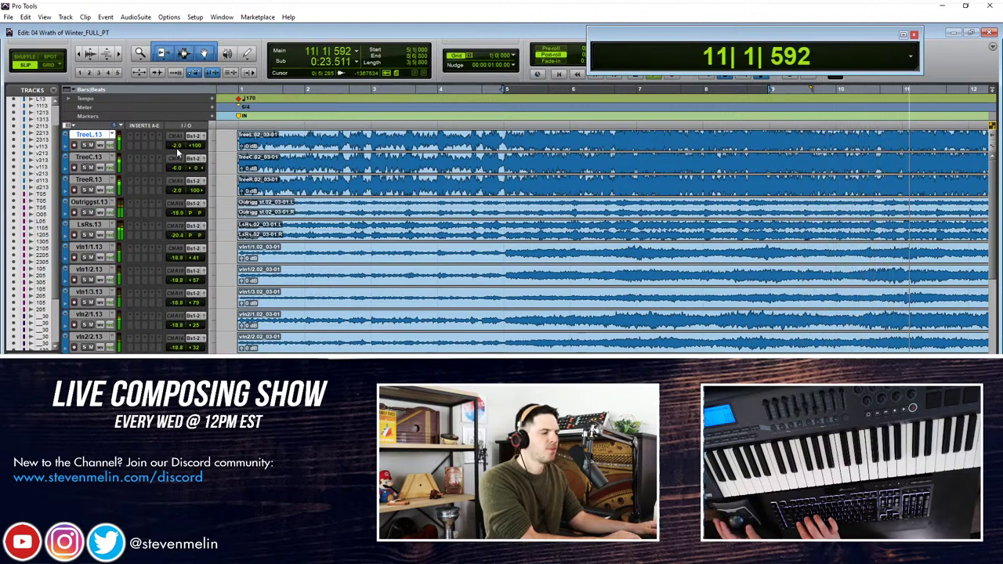
pyautogui.click(177, 148)
# Step: Stop the opening playback and play the string and choir passage from just before bar 21
pyautogui.scroll(-4, 180, 159)
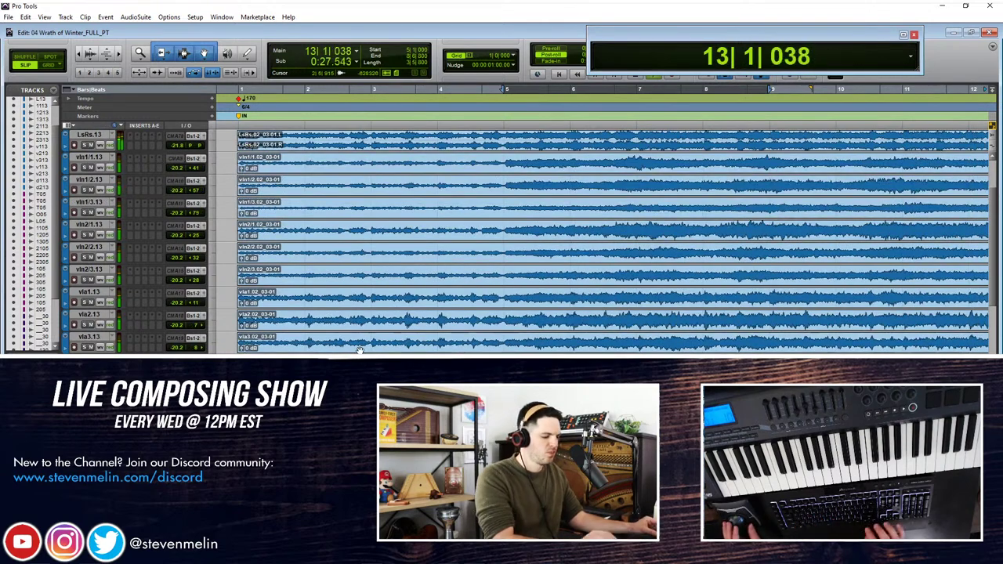
pyautogui.hotkey('ctrl', '[')
pyautogui.hotkey('ctrl', '[')
pyautogui.scroll(-10, 359, 350)
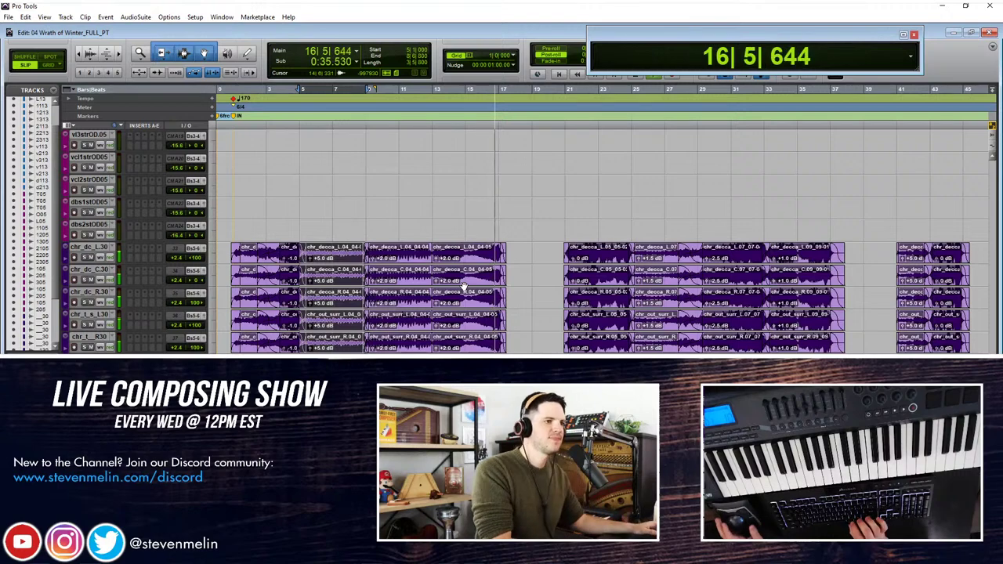
pyautogui.scroll(5, 491, 199)
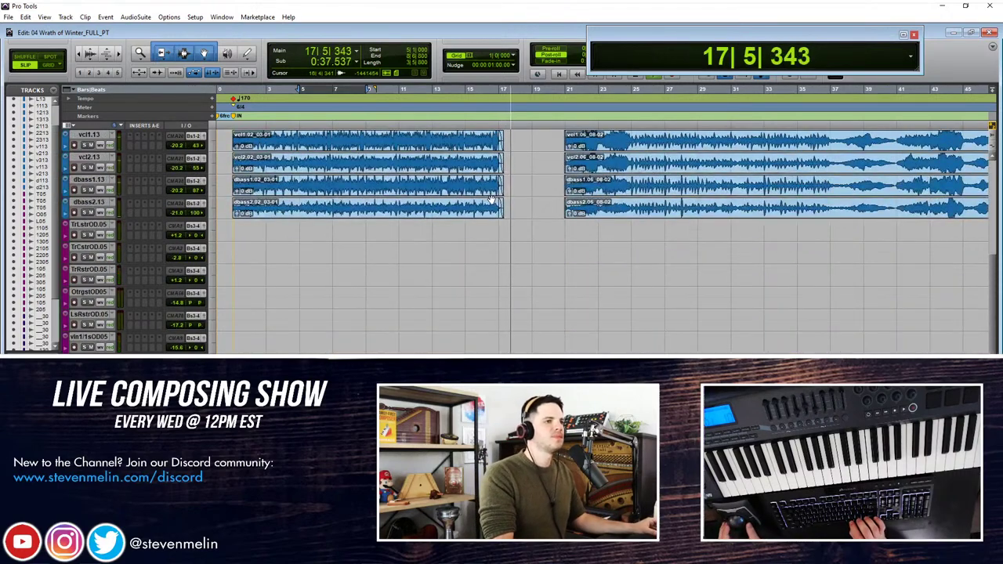
pyautogui.press('space')
pyautogui.click(588, 214)
pyautogui.press('space')
# Step: Listen to the passage from bar 21 while examining the choir and string clips
pyautogui.scroll(-5, 543, 280)
pyautogui.hscroll(4, 569, 235)
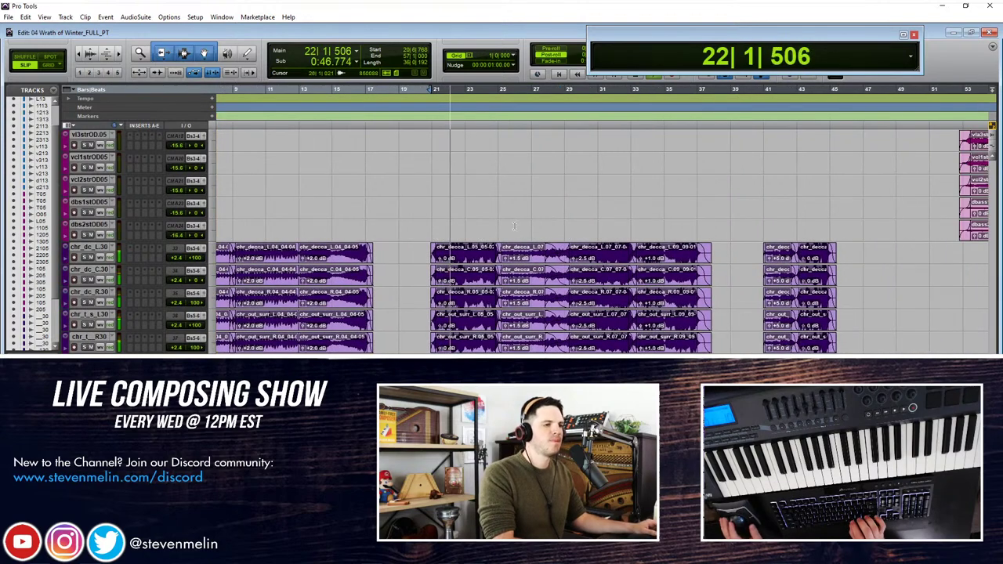
pyautogui.hscroll(2, 514, 227)
pyautogui.scroll(1, 514, 226)
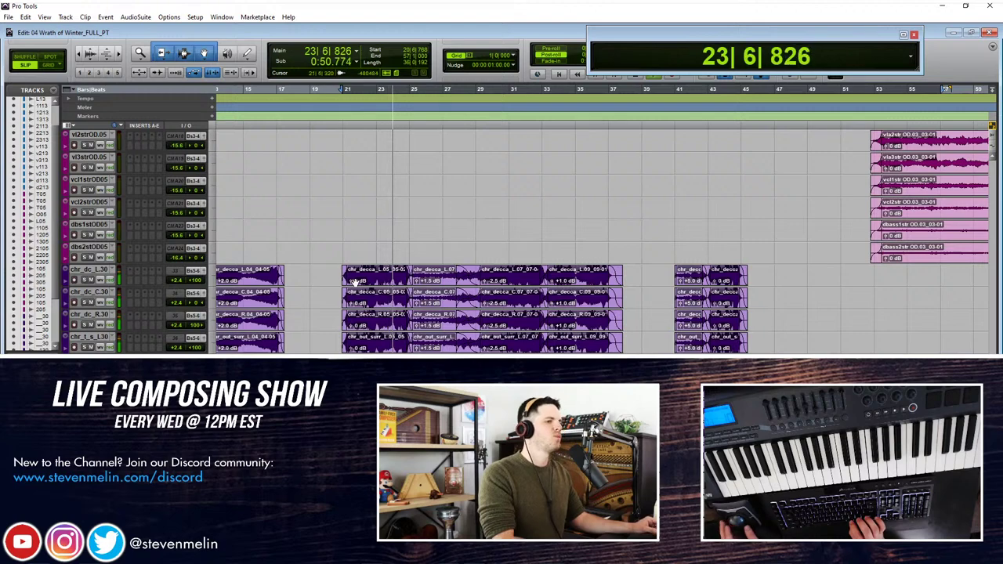
pyautogui.scroll(9, 306, 239)
pyautogui.scroll(10, 307, 240)
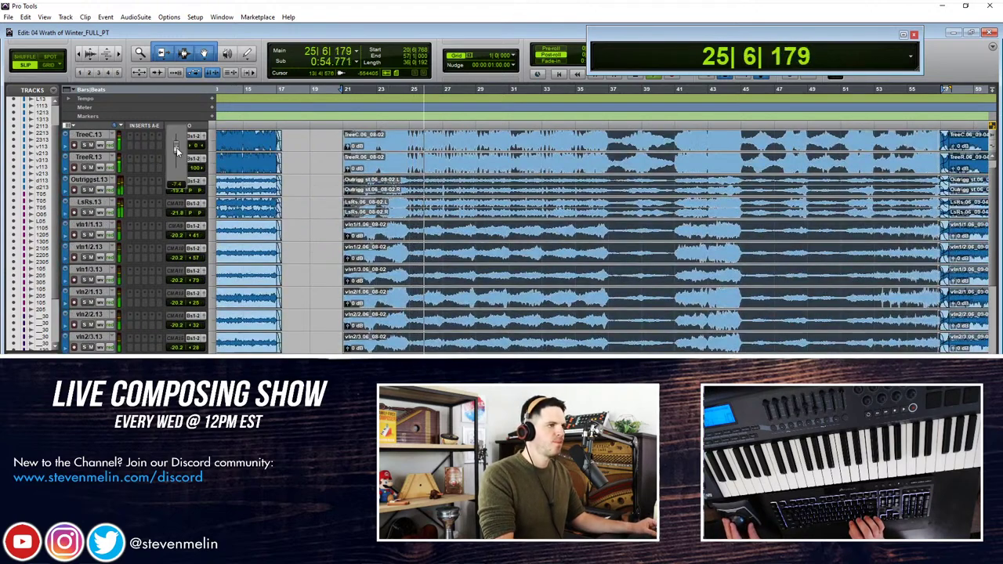
pyautogui.hotkey('ctrl', ']')
pyautogui.hotkey('ctrl', ']')
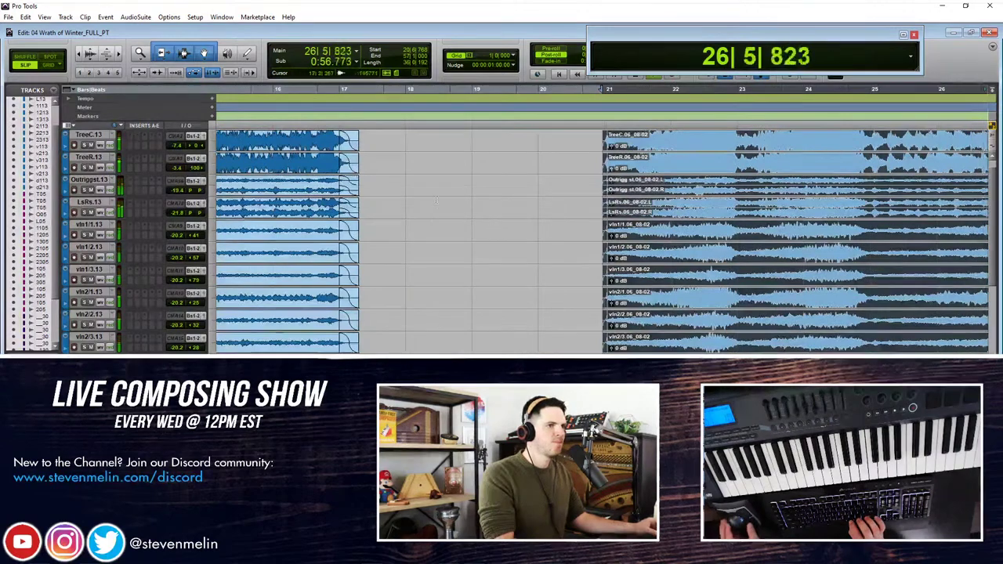
pyautogui.scroll(-10, 647, 222)
pyautogui.scroll(7, 549, 213)
pyautogui.hscroll(-1, 471, 205)
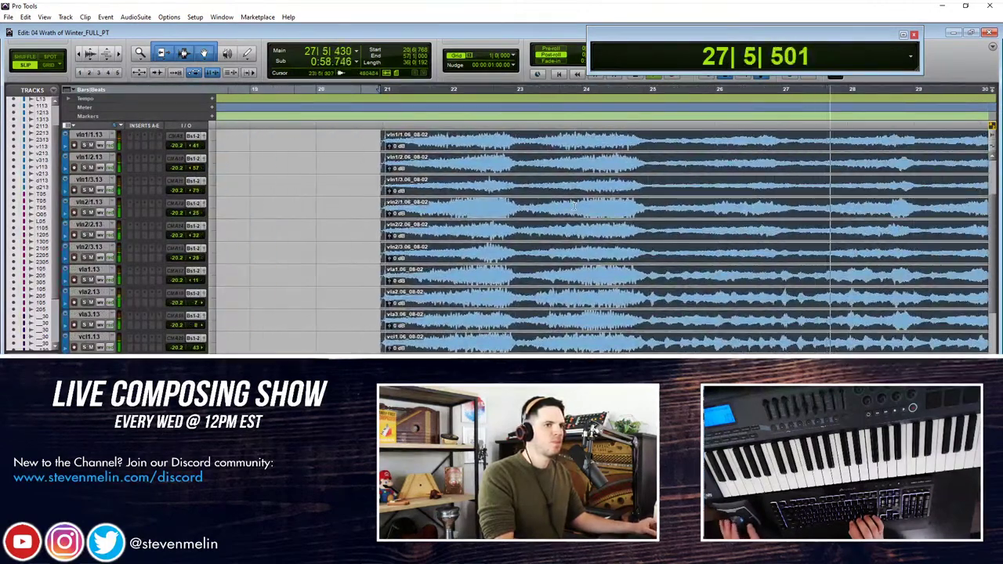
# Step: Stop playback and lower the grouped string tracks' volume, bringing the violin tracks to -24.4 dB
pyautogui.click(579, 205)
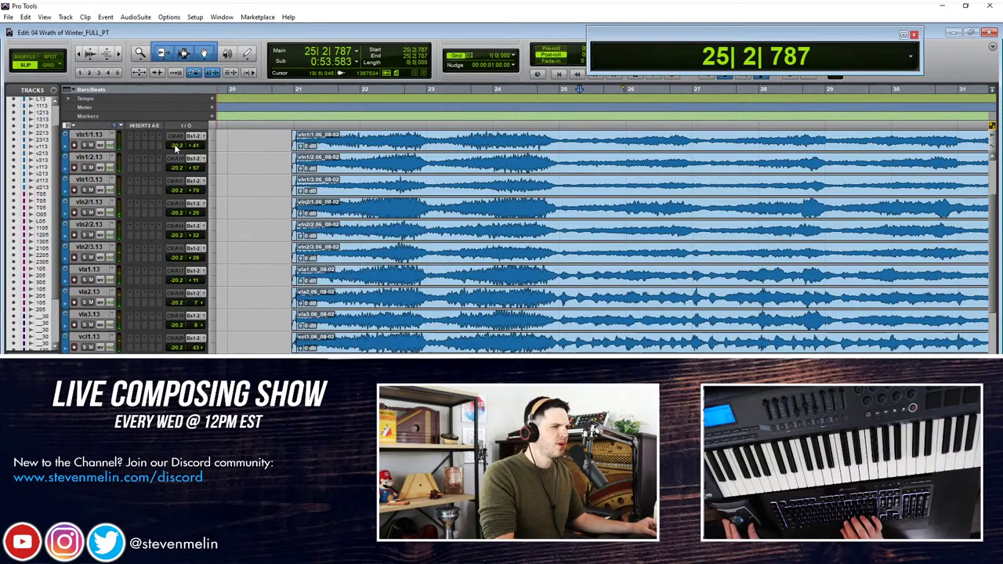
pyautogui.moveTo(175, 146); pyautogui.dragTo(174, 149)
pyautogui.scroll(5, 535, 213)
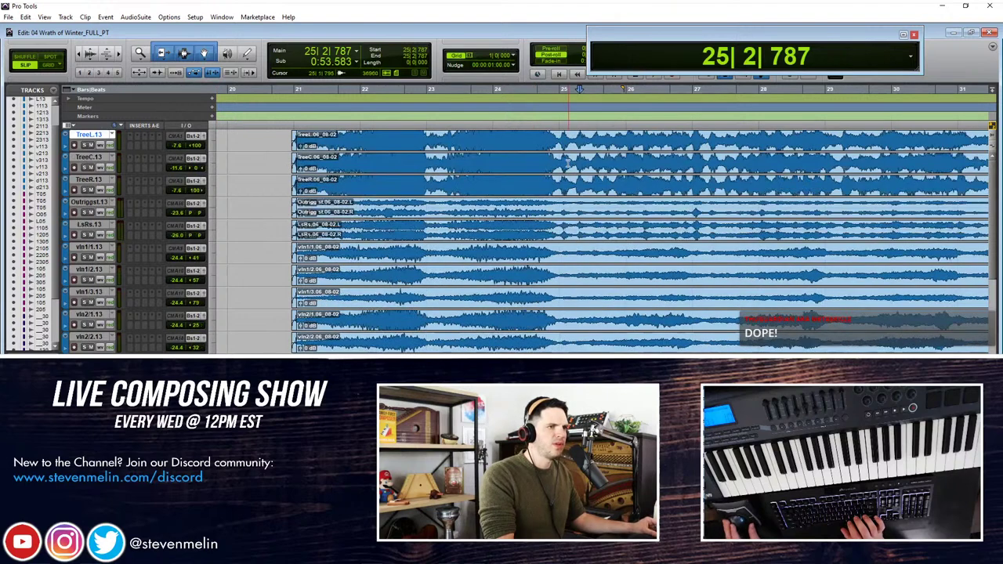
# Step: Split the string clips just before bar 25, at 24|6|893, and at the start of bar 37, at 37|1|037
pyautogui.click(558, 138)
pyautogui.press('b')
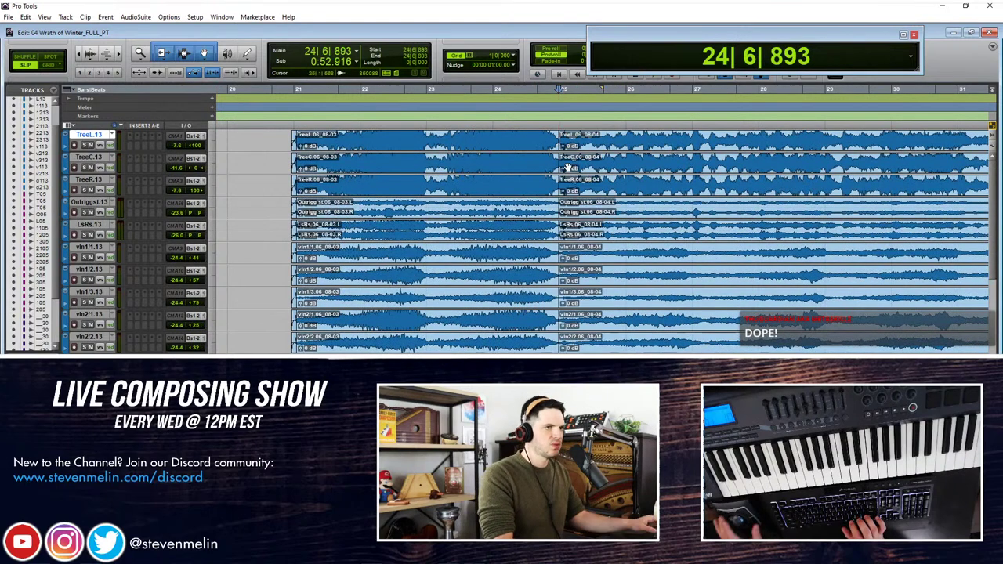
pyautogui.hscroll(4, 570, 193)
pyautogui.press('r')
pyautogui.hscroll(6, 570, 193)
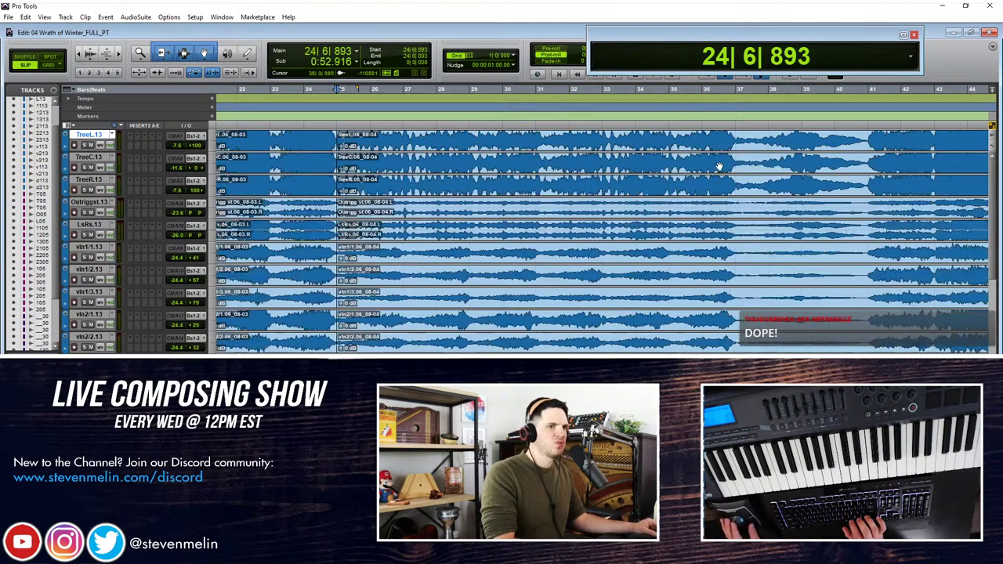
pyautogui.click(736, 139)
pyautogui.hotkey('ctrl', 'e')
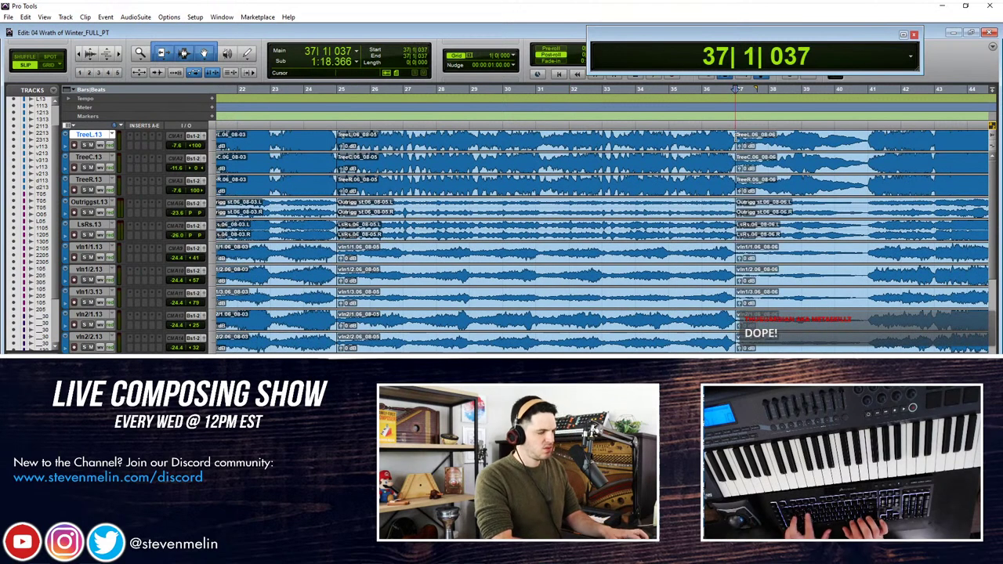
# Step: Set the clip gain to +4.5 dB for the string clips between bars 25 and 37
pyautogui.click(494, 149)
pyautogui.hotkey('ctrl', 'shift', 'Up')
pyautogui.hotkey('ctrl', 'shift', 'Up')
pyautogui.hotkey('ctrl', 'shift', 'Up')
pyautogui.hotkey('ctrl', 'shift', 'Up')
pyautogui.hotkey('ctrl', 'shift', 'Up')
pyautogui.hotkey('ctrl', 'shift', 'Up')
pyautogui.hotkey('ctrl', 'shift', 'Up')
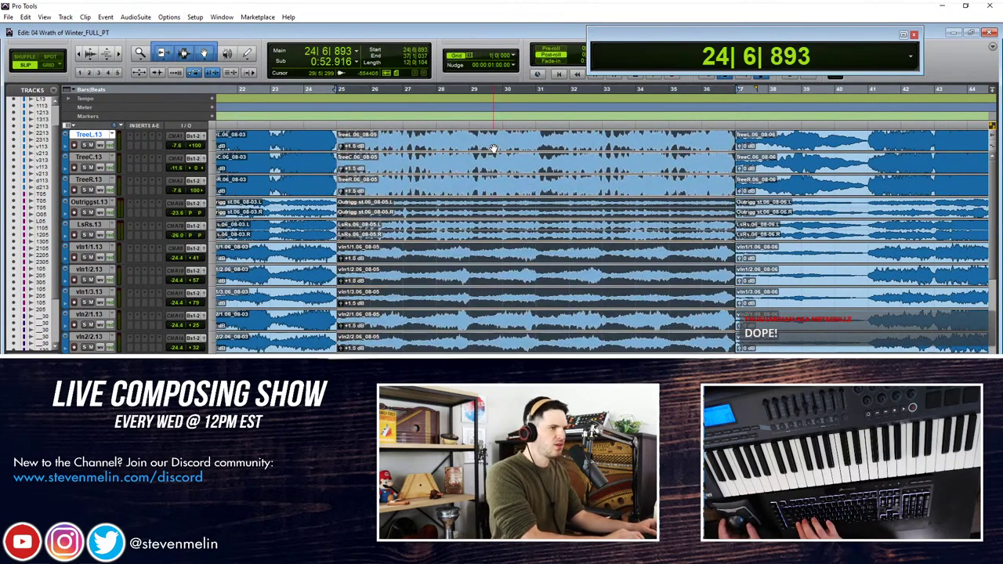
pyautogui.hotkey('ctrl', 'shift', 'Up')
pyautogui.hotkey('ctrl', 'shift', 'Up')
# Step: Crossfade the string clips across bar 25 from about 24|3 and across bar 37 from about 36|3 to 37|4, checking playback from 23|3
pyautogui.moveTo(315, 135); pyautogui.dragTo(347, 135)
pyautogui.hotkey('ctrl', 'f')
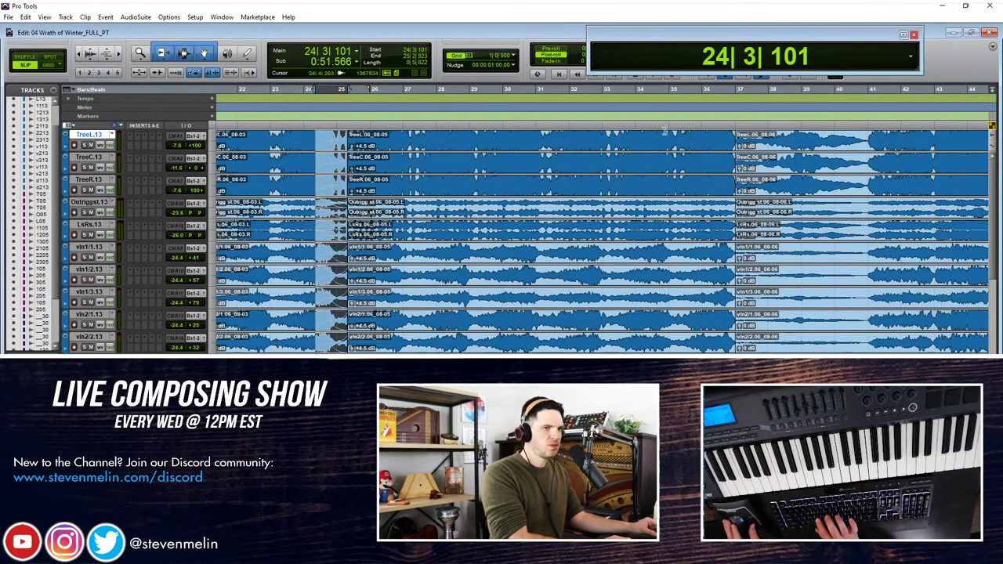
pyautogui.moveTo(716, 135); pyautogui.dragTo(755, 138)
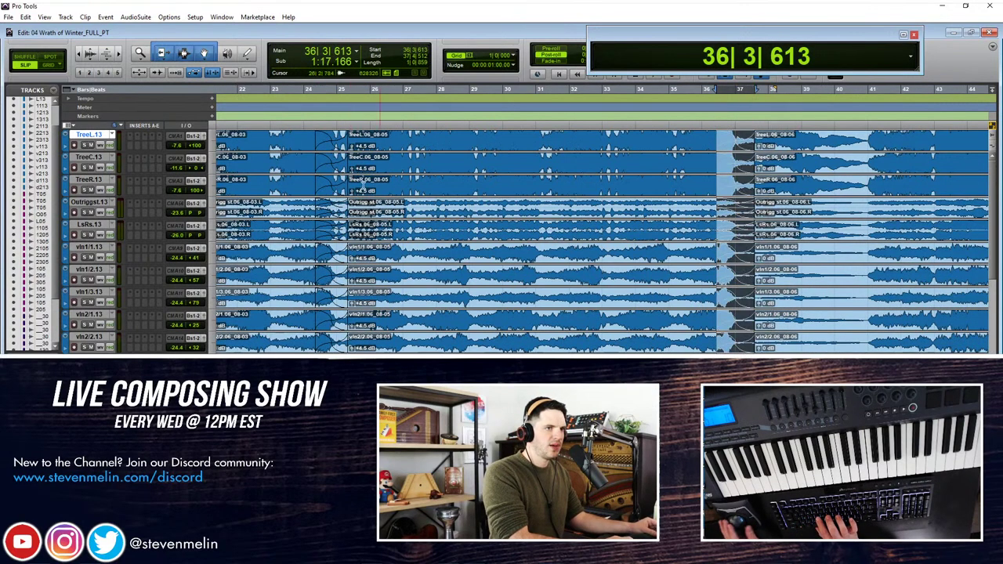
pyautogui.click(285, 136)
pyautogui.press('space')
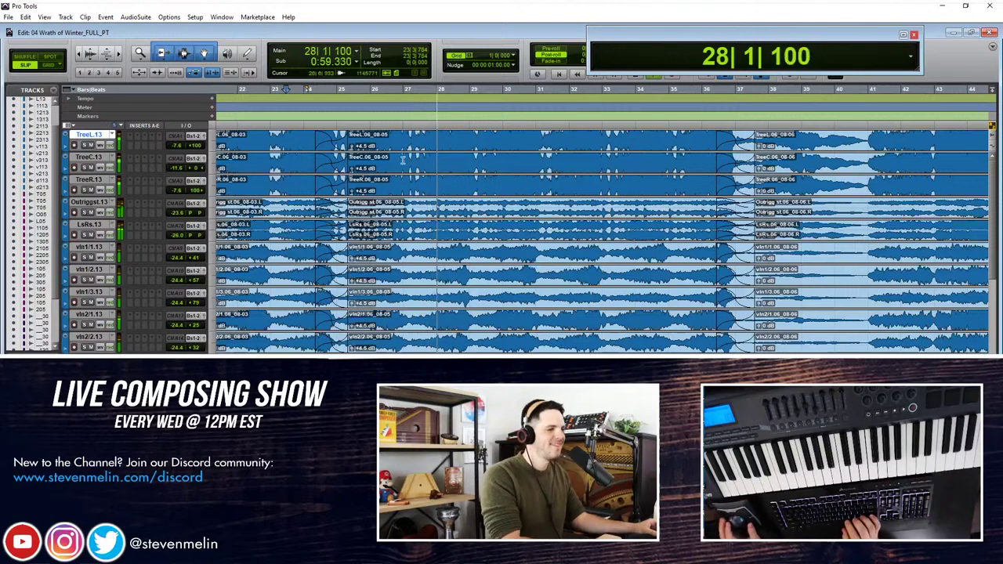
# Step: Set the clip gain to -7.0 dB for the choir clips between about bars 29 and 33
pyautogui.scroll(-10, 309, 292)
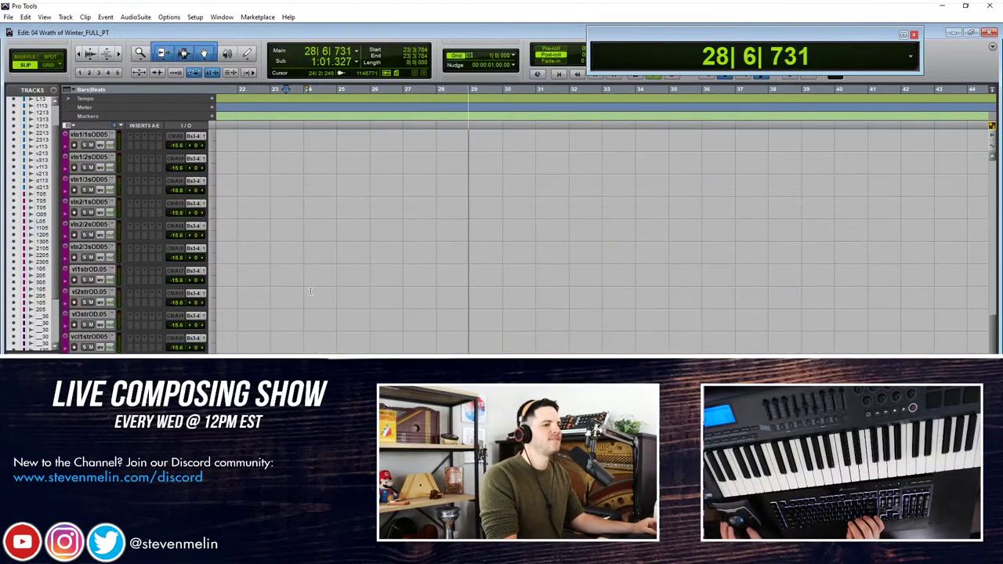
pyautogui.scroll(-5, 502, 235)
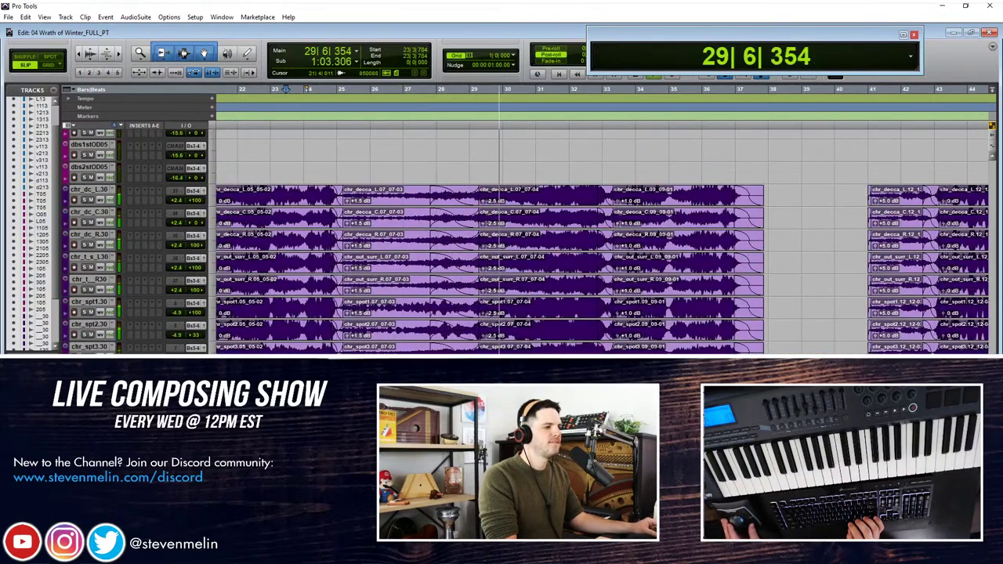
pyautogui.click(559, 205)
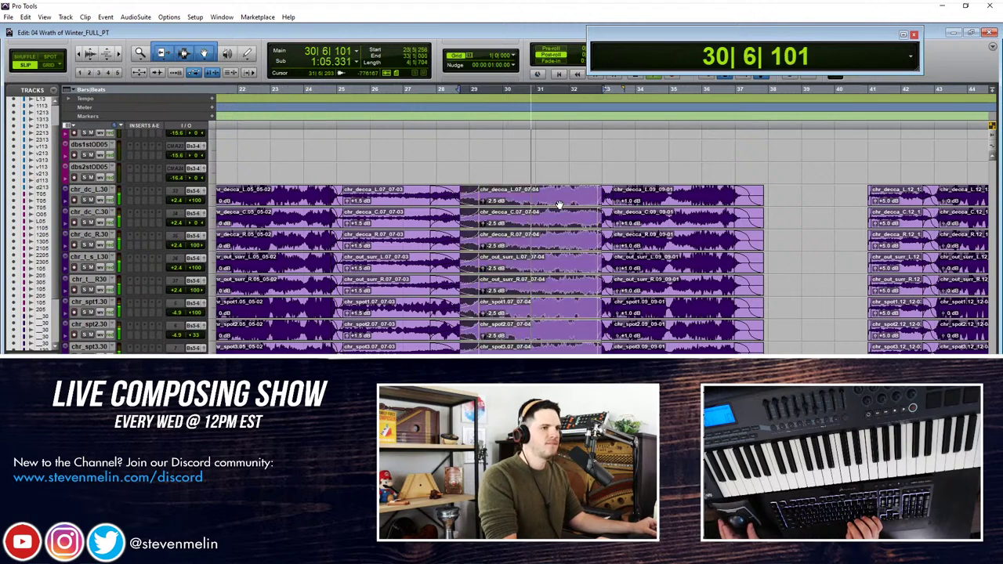
pyautogui.scroll(-3, 560, 206)
pyautogui.press('super+shift+Down')
pyautogui.press('super+shift+Down')
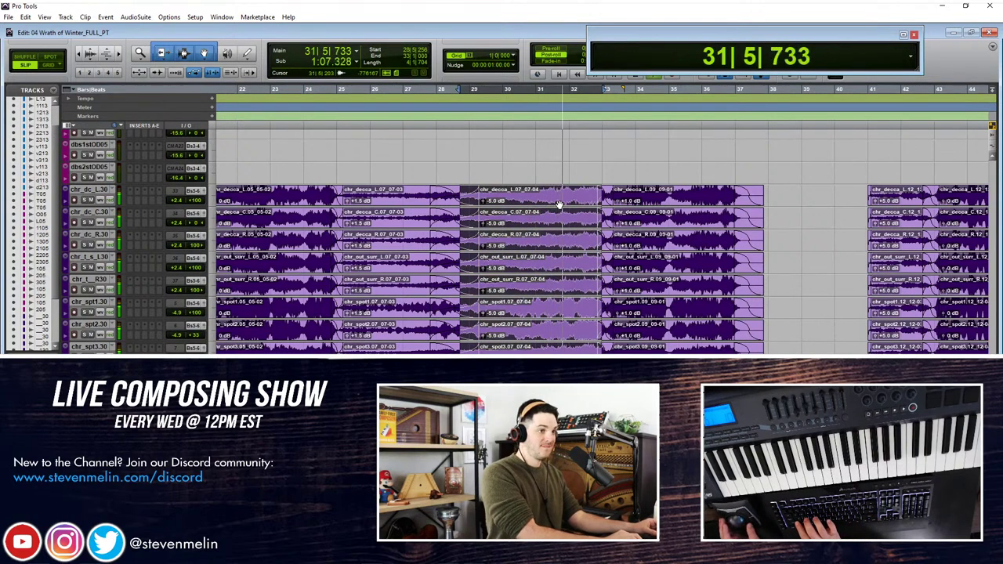
pyautogui.click(492, 156)
pyautogui.click(526, 202)
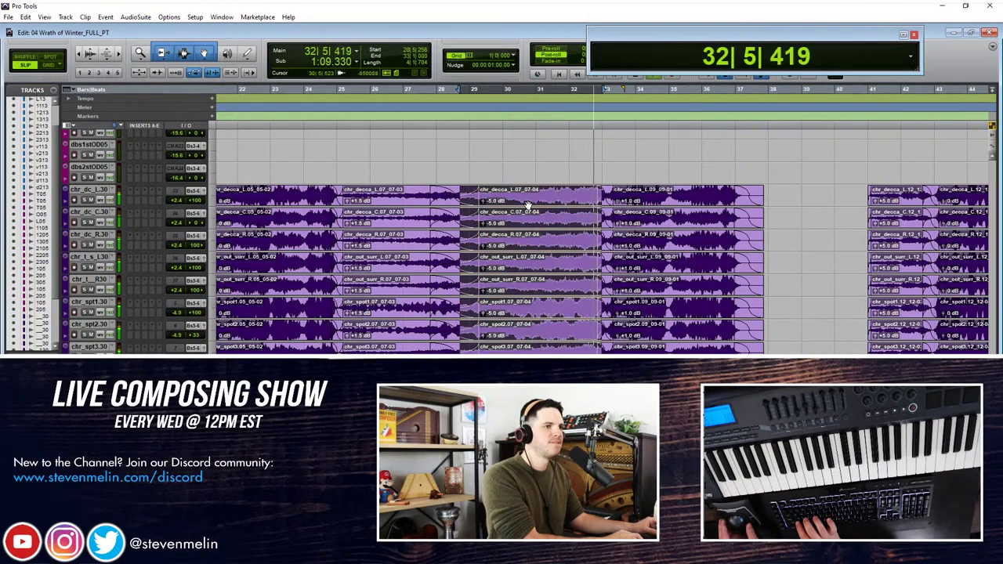
pyautogui.hotkey('ctrl', 'shift', 'Down')
pyautogui.hotkey('ctrl', 'shift', 'Down')
# Step: Set the clip gain to +0.5 dB for the choir clips starting at bar 25
pyautogui.click(404, 200)
pyautogui.hotkey('ctrl', 'shift', 'Down')
pyautogui.click(645, 198)
pyautogui.hotkey('ctrl', 'shift', 'Down')
pyautogui.hotkey('ctrl', 'shift', 'Down')
# Step: Replace the choir crossfade at bar 33 with one running from about 32|4 to 33|3
pyautogui.click(601, 199)
pyautogui.press('Delete')
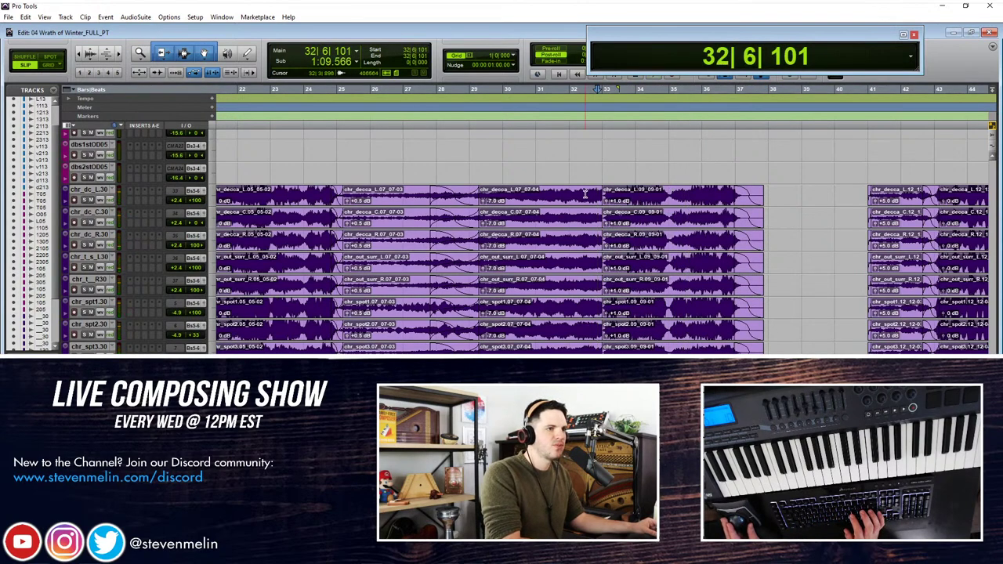
pyautogui.moveTo(586, 194); pyautogui.dragTo(606, 195)
pyautogui.press('f')
# Step: Play from about 32|1 and set the clip gain to +2.0 dB for the choir clips after bar 33
pyautogui.click(571, 194)
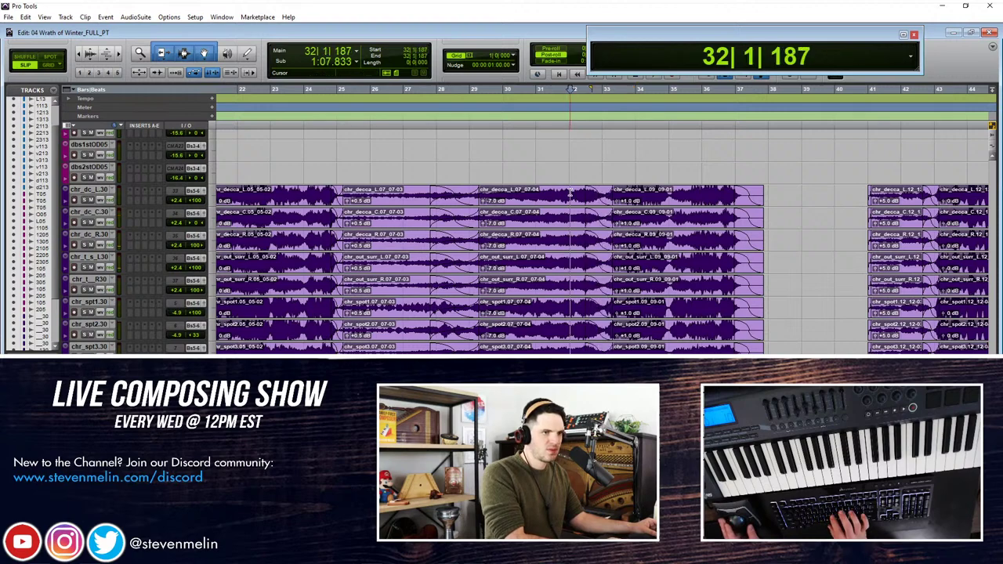
pyautogui.hotkey('ctrl', 'shift', 'z')
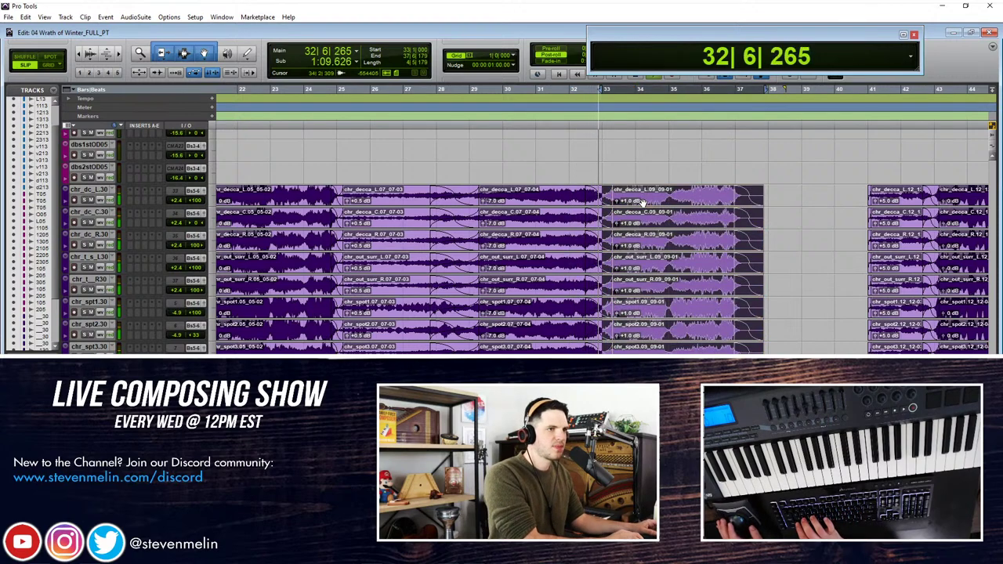
pyautogui.hotkey('ctrl', 'shift', 'Up')
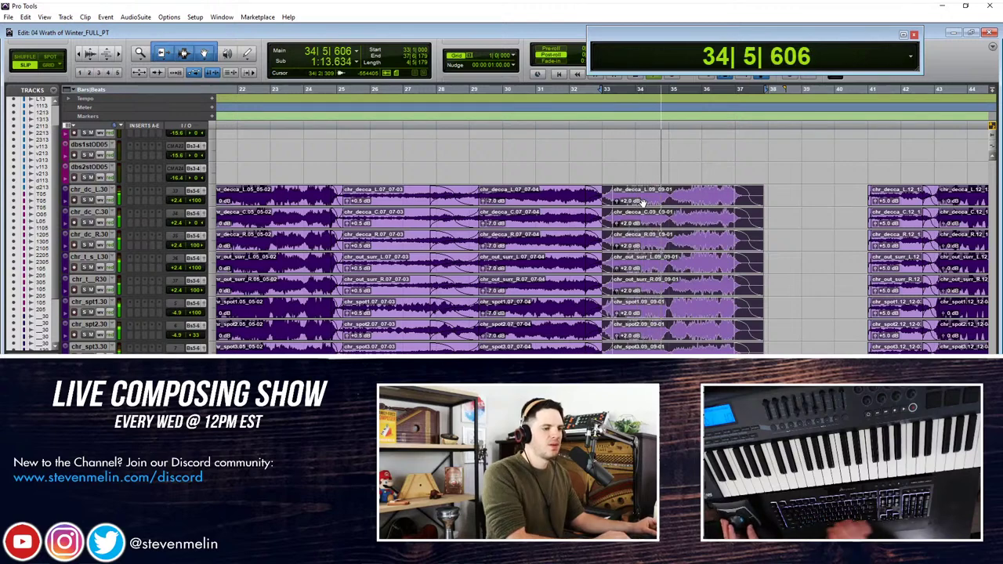
# Step: Slide the choir clips after bar 33 slightly earlier, by about a fifth of a beat, and play the transition
pyautogui.press('t')
pyautogui.press('t')
pyautogui.press('t')
pyautogui.press('space')
pyautogui.click(731, 202)
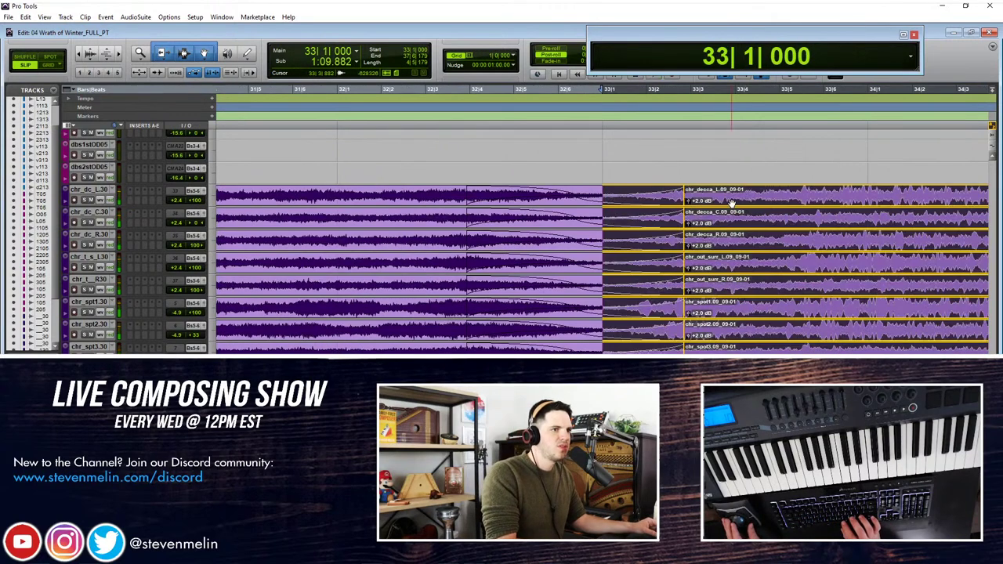
pyautogui.moveTo(732, 204); pyautogui.dragTo(722, 204)
pyautogui.press('space')
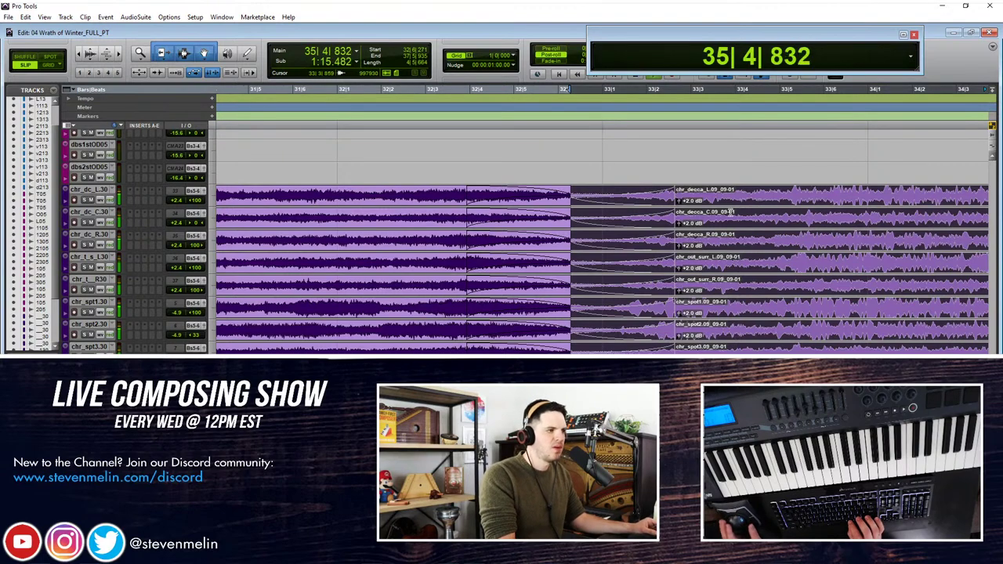
pyautogui.scroll(-4, 731, 212)
pyautogui.scroll(3, 730, 213)
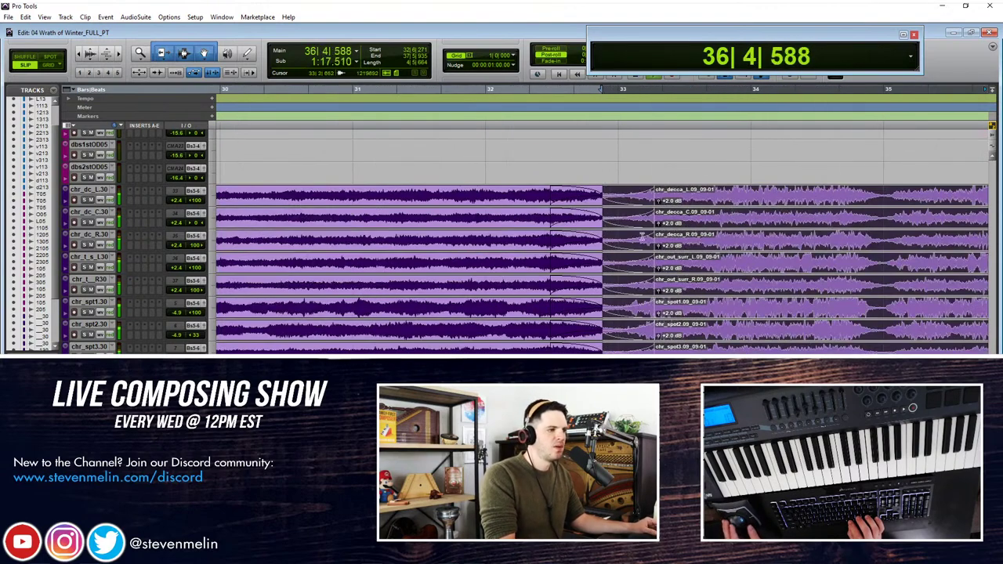
pyautogui.hotkey('ctrl', '[')
pyautogui.hotkey('ctrl', '[')
pyautogui.hotkey('ctrl', '[')
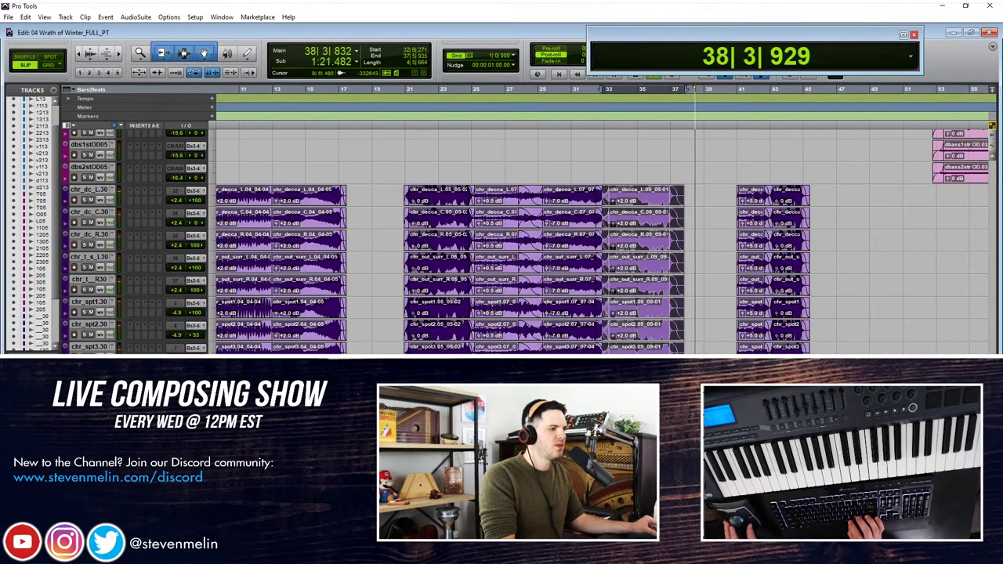
# Step: Stop playback and set the S1 Imager width on the Choir track to 1.65
pyautogui.press('space')
pyautogui.doubleClick(537, 239)
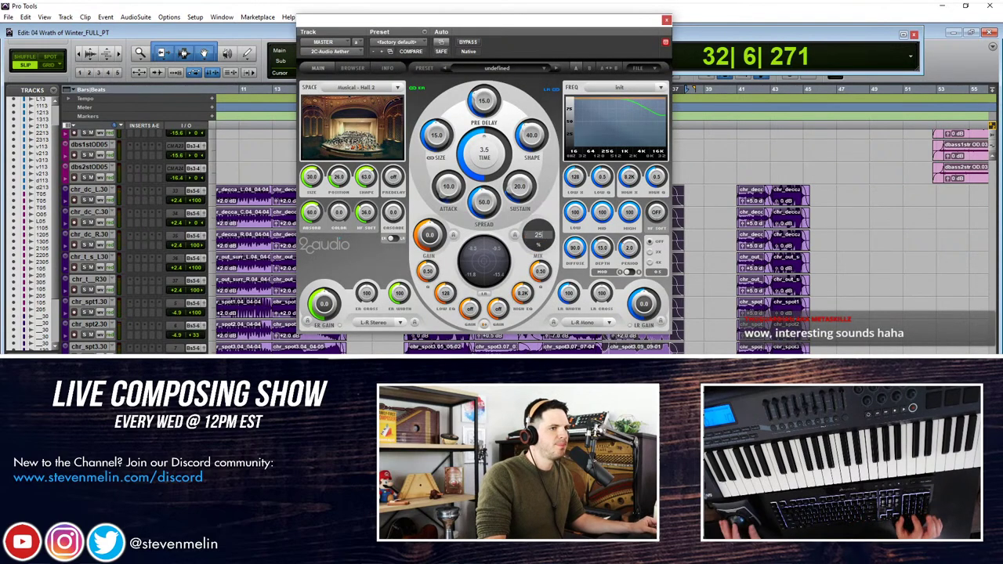
pyautogui.click(666, 19)
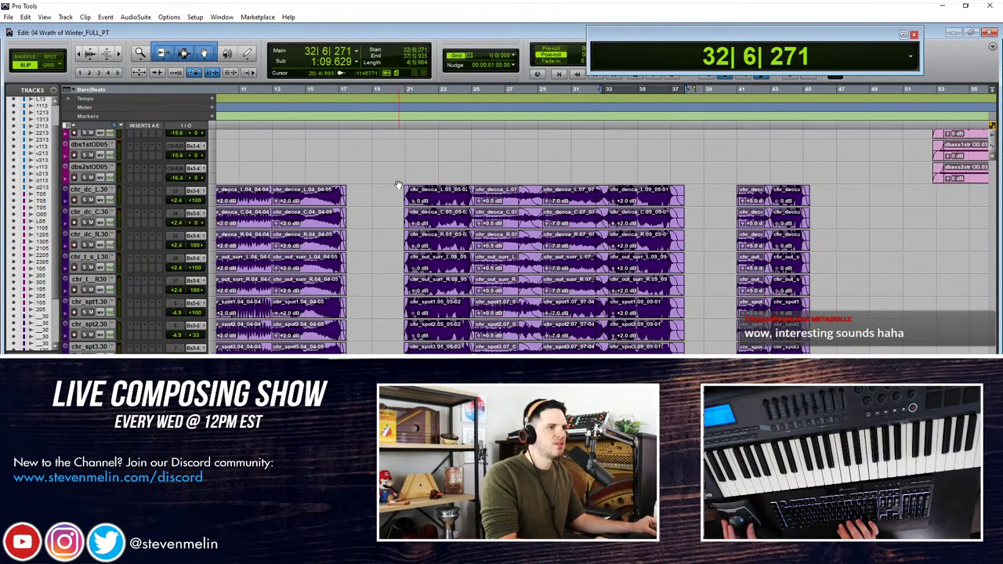
pyautogui.click(396, 88)
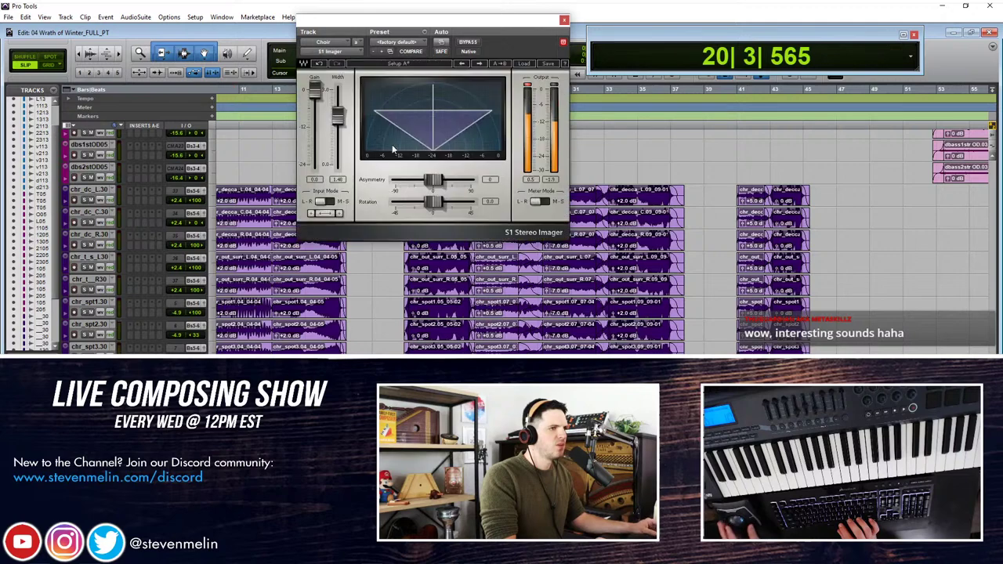
pyautogui.moveTo(338, 116); pyautogui.dragTo(338, 113)
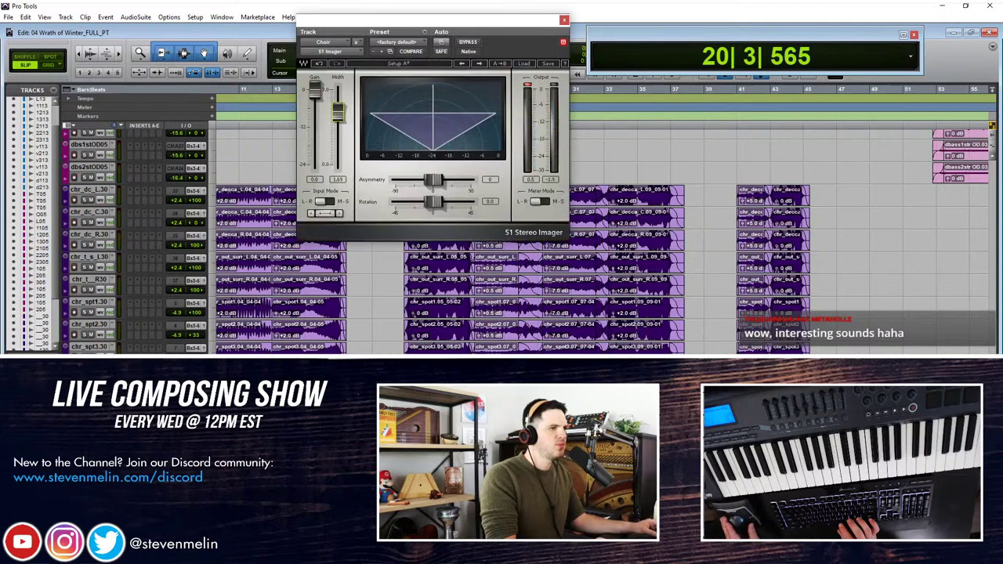
pyautogui.click(564, 19)
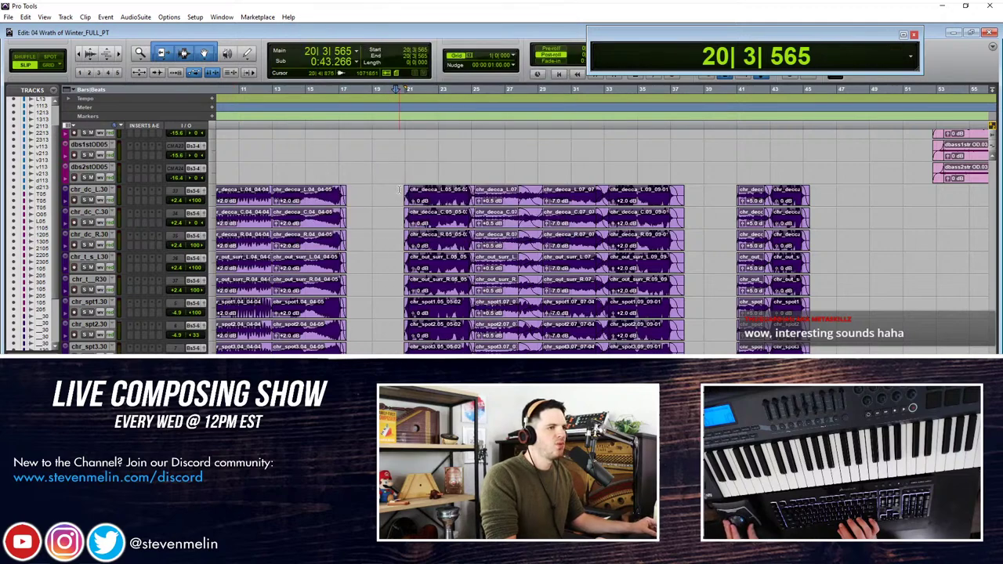
# Step: Play from about 20|4 and set the clip gain to -0.5 dB for the choir clips starting at bar 25
pyautogui.press('space')
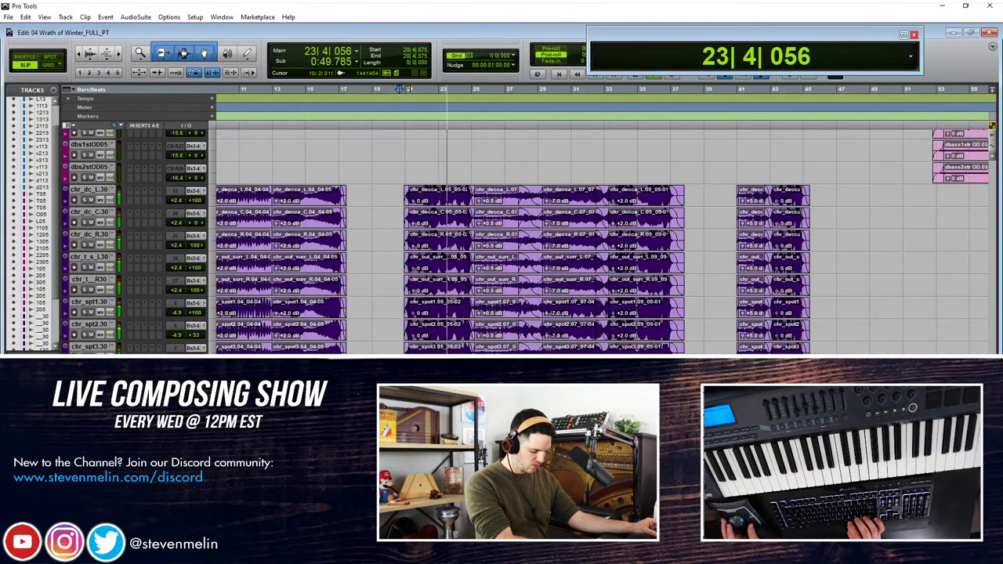
pyautogui.scroll(-5, 604, 235)
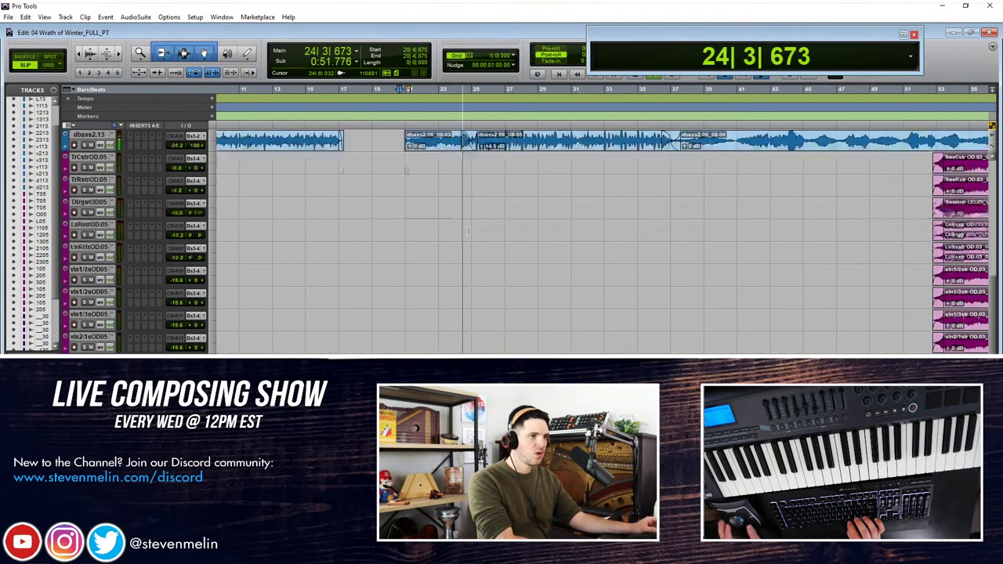
pyautogui.scroll(1, 469, 231)
pyautogui.scroll(-3, 445, 290)
pyautogui.scroll(-5, 603, 235)
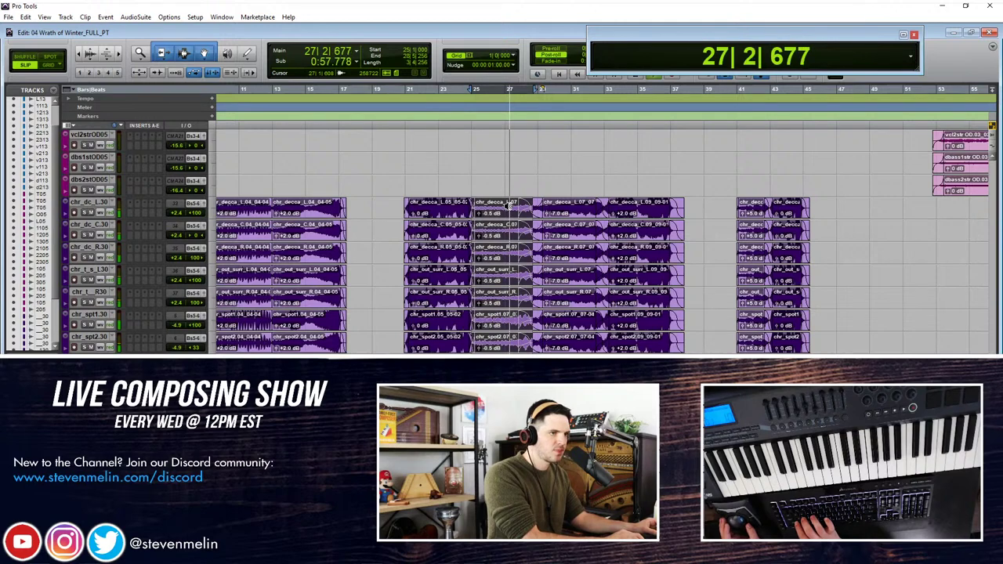
# Step: Set the clip gain to -8.0 dB for the choir clips starting at bar 29
pyautogui.click(550, 214)
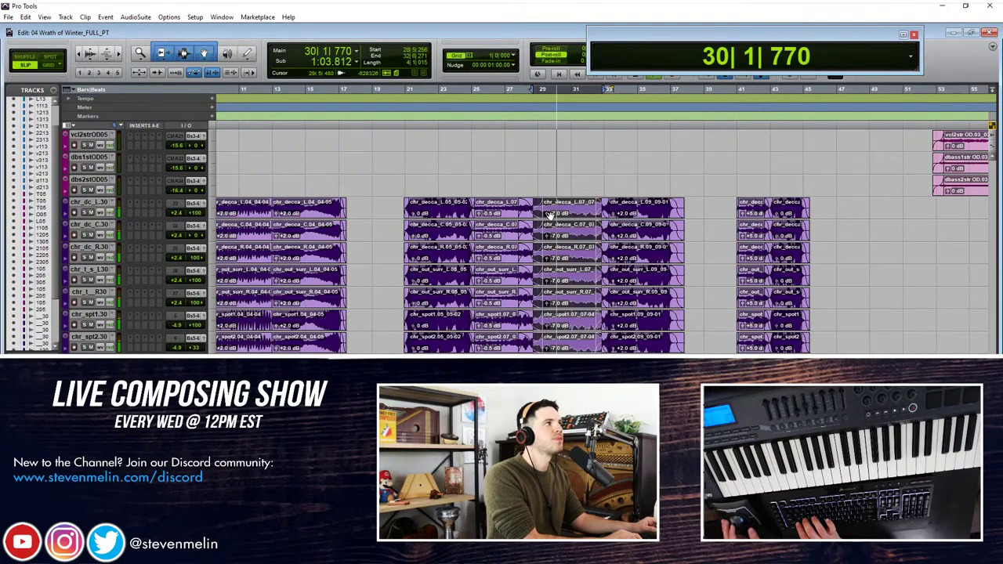
pyautogui.hscroll(3, 526, 185)
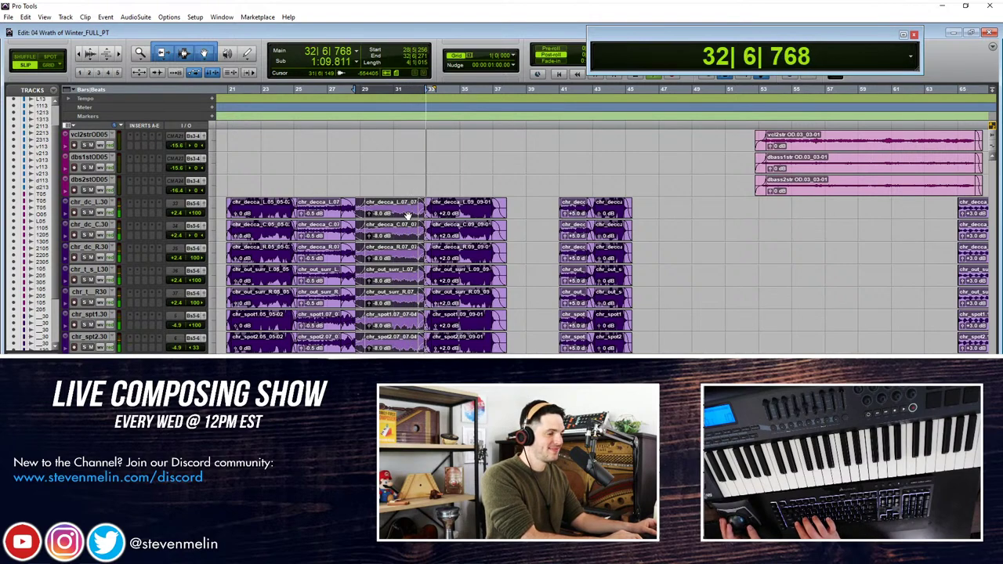
pyautogui.click(446, 217)
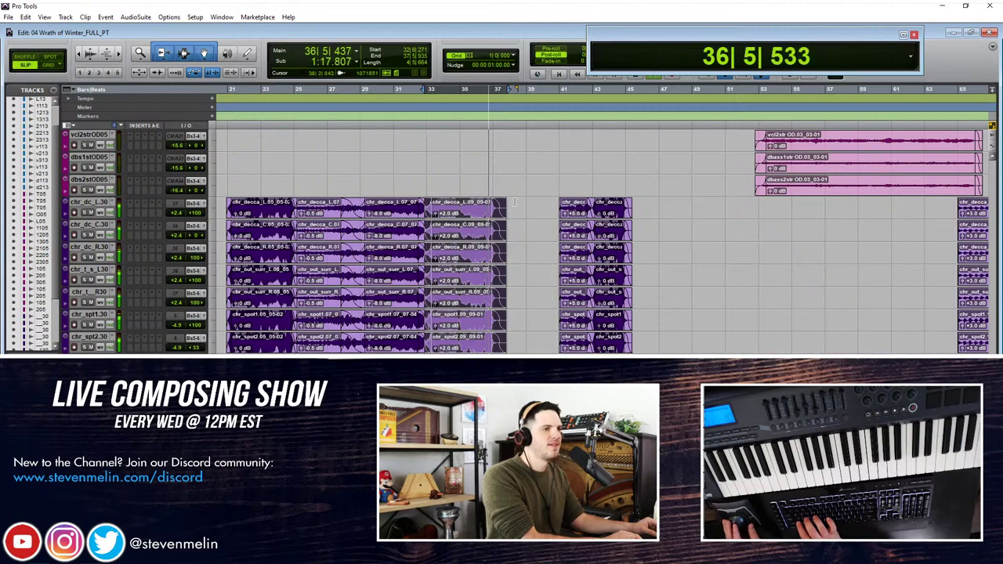
# Step: Set the clip gain to +4.5 dB for the main string clips starting at bar 37
pyautogui.scroll(5, 489, 193)
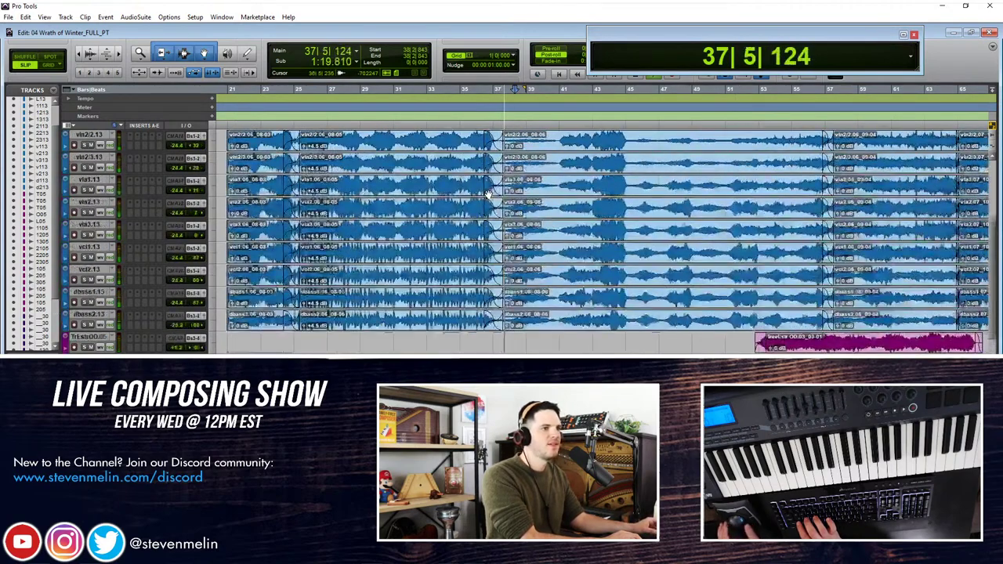
pyautogui.scroll(5, 488, 193)
pyautogui.click(538, 190)
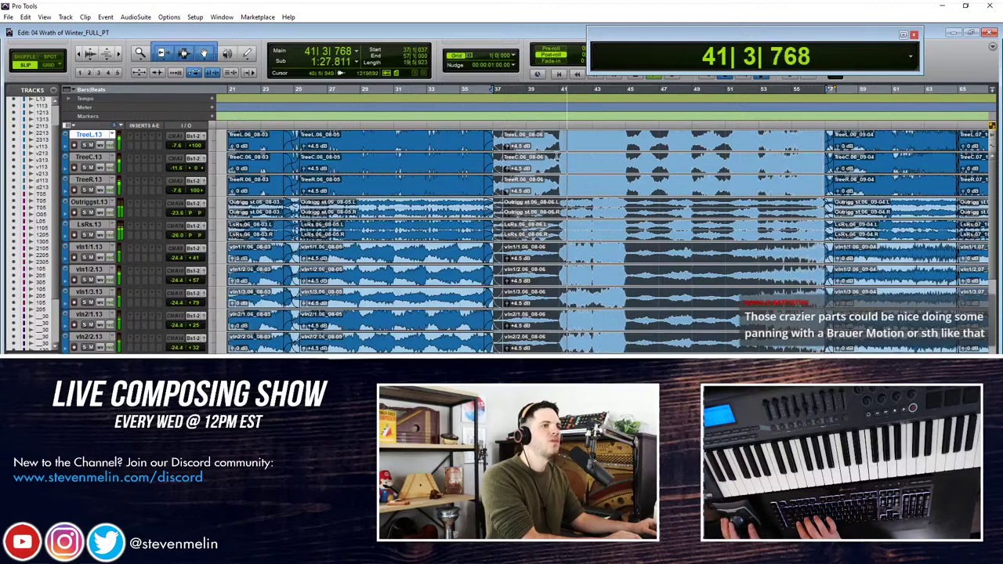
# Step: Split the main string clips at about 40|6 and set the clip gain of the portion after the split to +4.0 dB
pyautogui.click(558, 89)
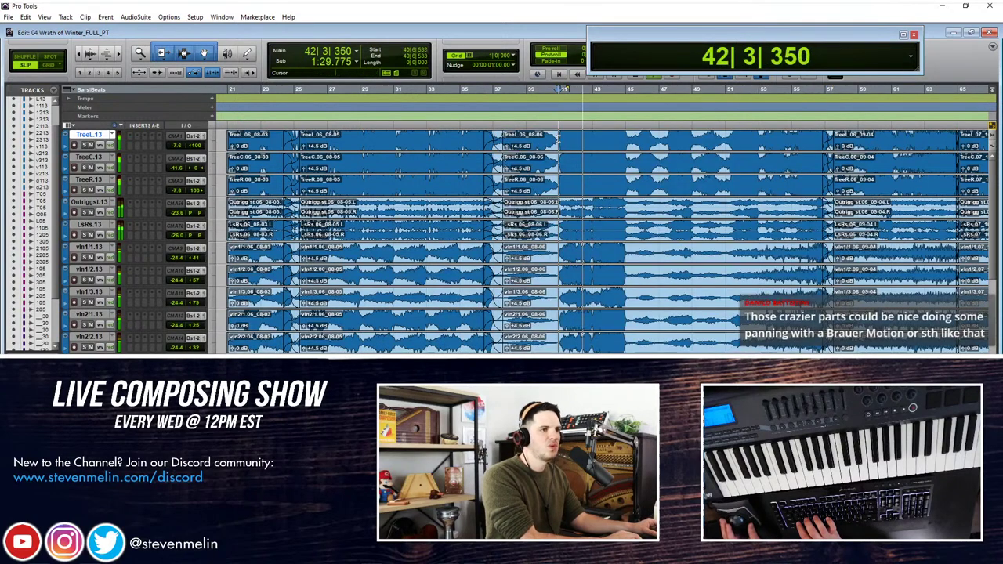
pyautogui.press('b')
pyautogui.click(585, 193)
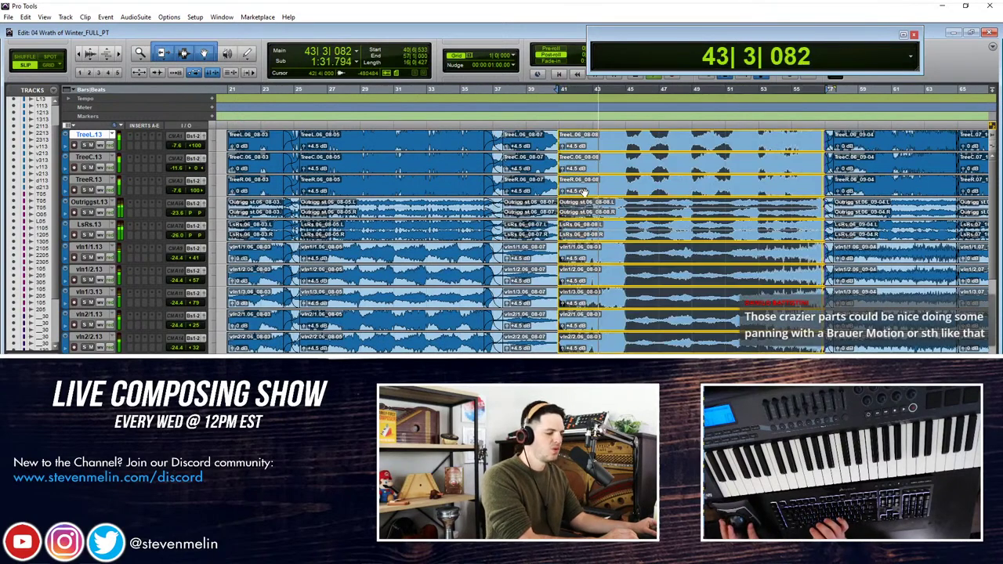
pyautogui.press('shift+super+Down')
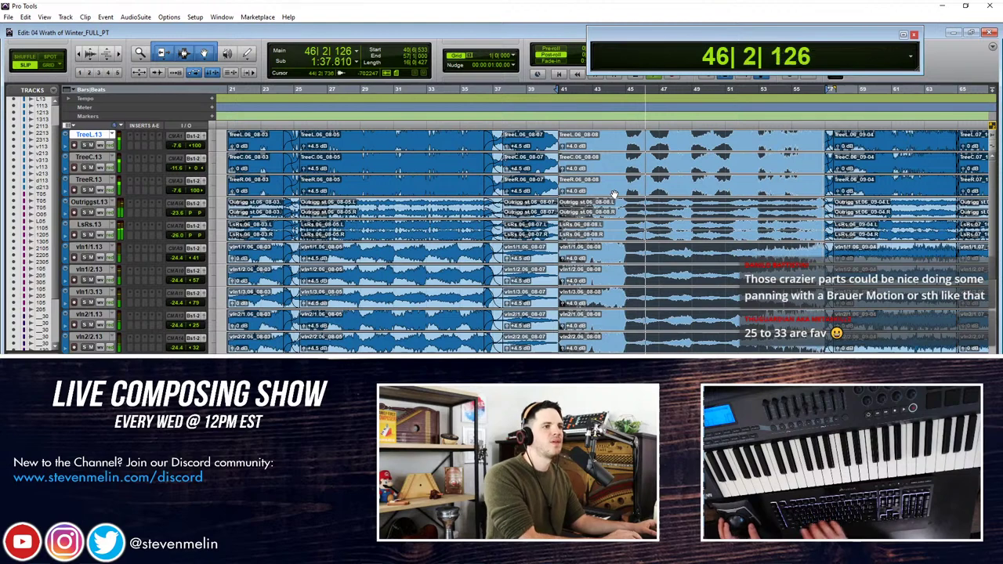
# Step: Play from about 55|5 and raise the grouped main string track volumes, bringing the second double bass track to -21.0 dB
pyautogui.hscroll(5, 615, 194)
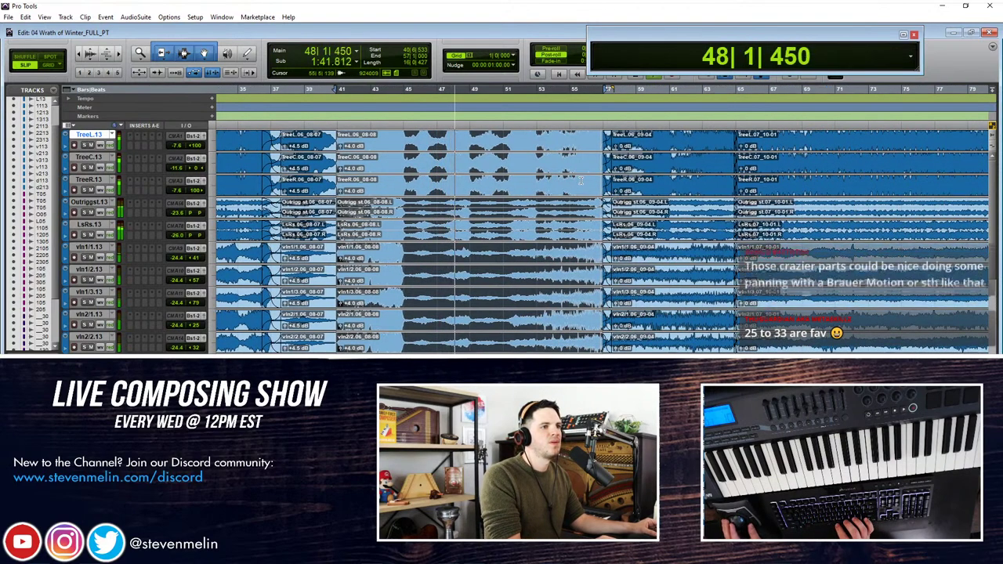
pyautogui.click(581, 180)
pyautogui.press('space')
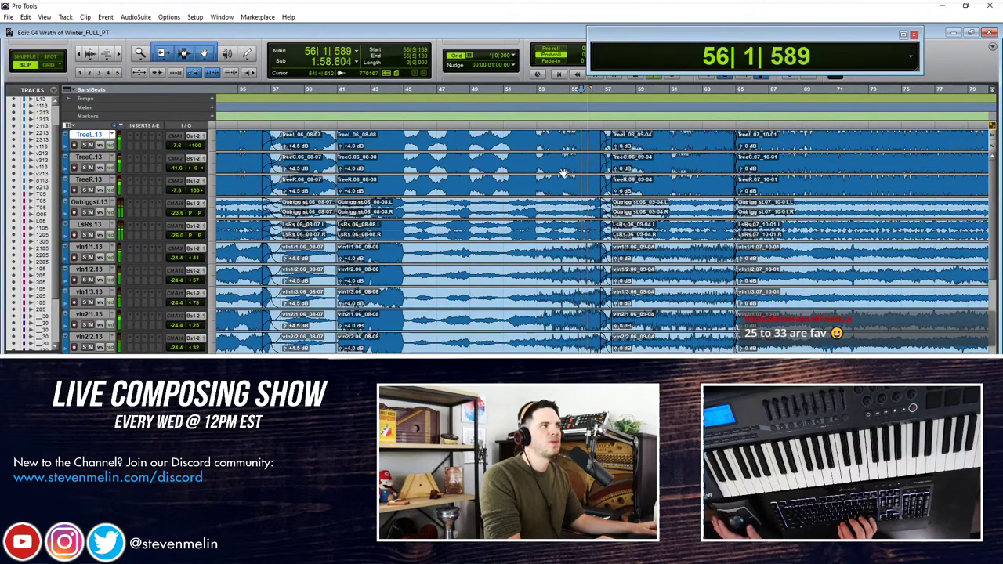
pyautogui.scroll(-5, 546, 202)
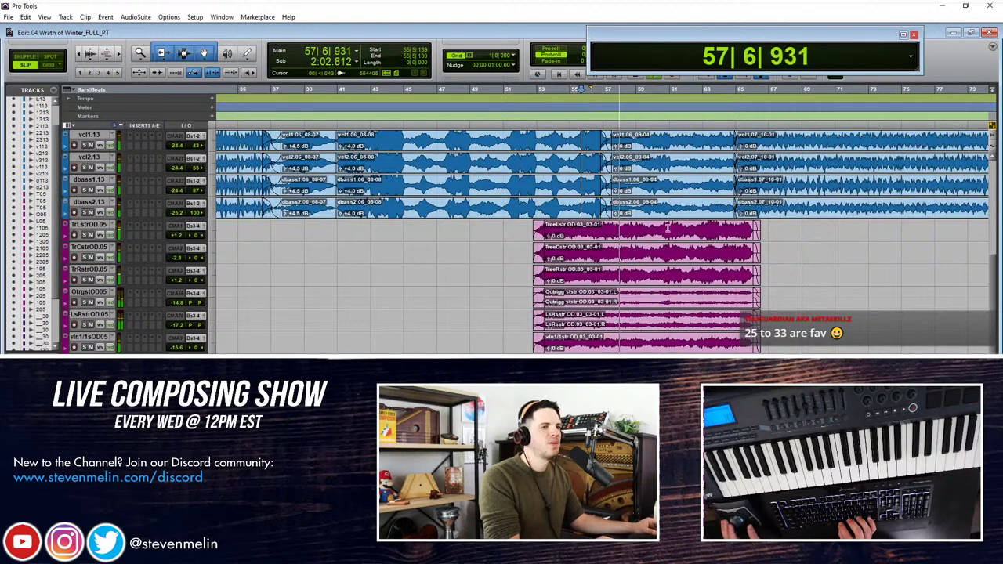
pyautogui.moveTo(172, 213); pyautogui.dragTo(174, 214)
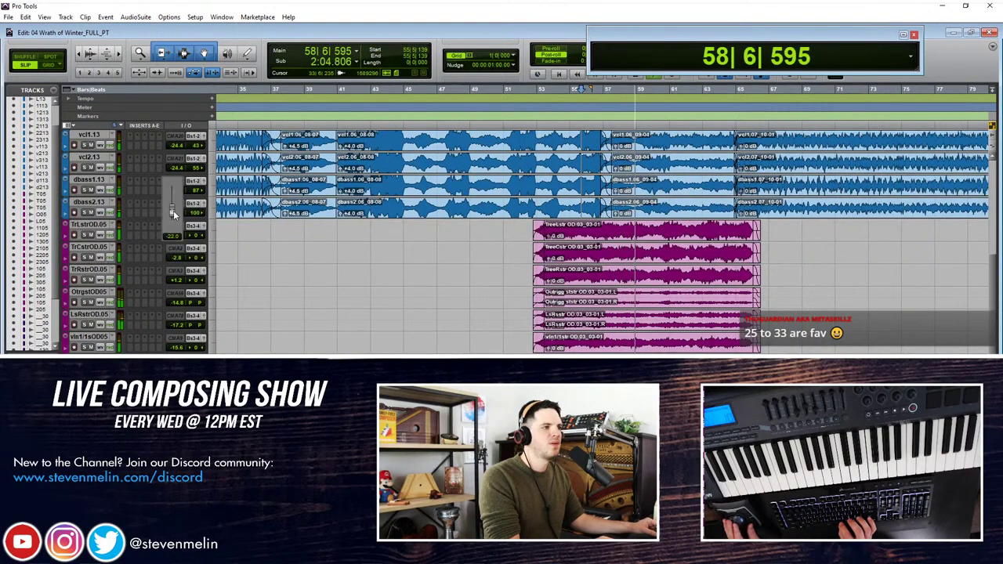
# Step: Set the main string clips at bar 57 to +1.5 dB clip gain and lower the grouped string overdub volumes, with TrLstrOD at 0.0 dB
pyautogui.click(650, 214)
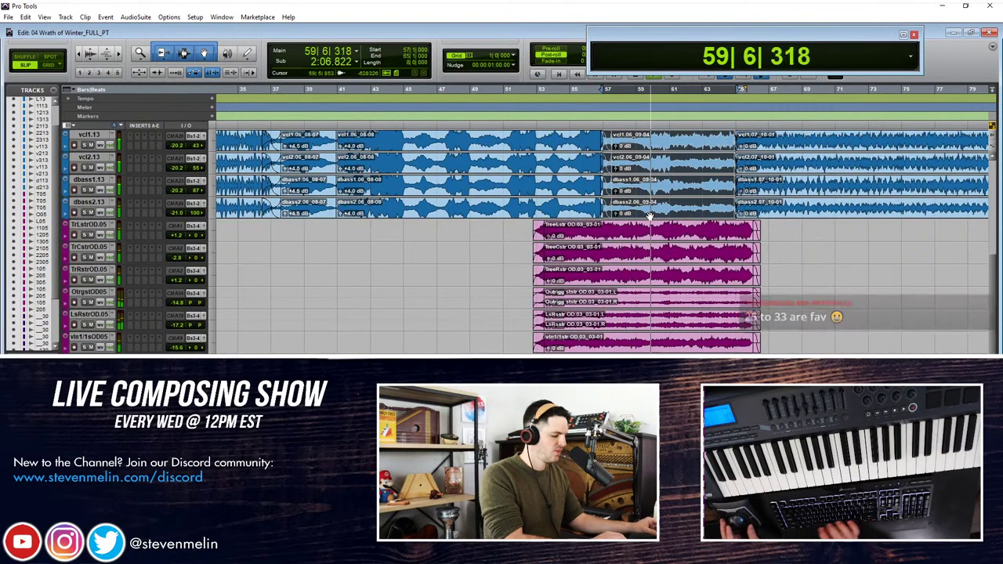
pyautogui.scroll(3, 650, 216)
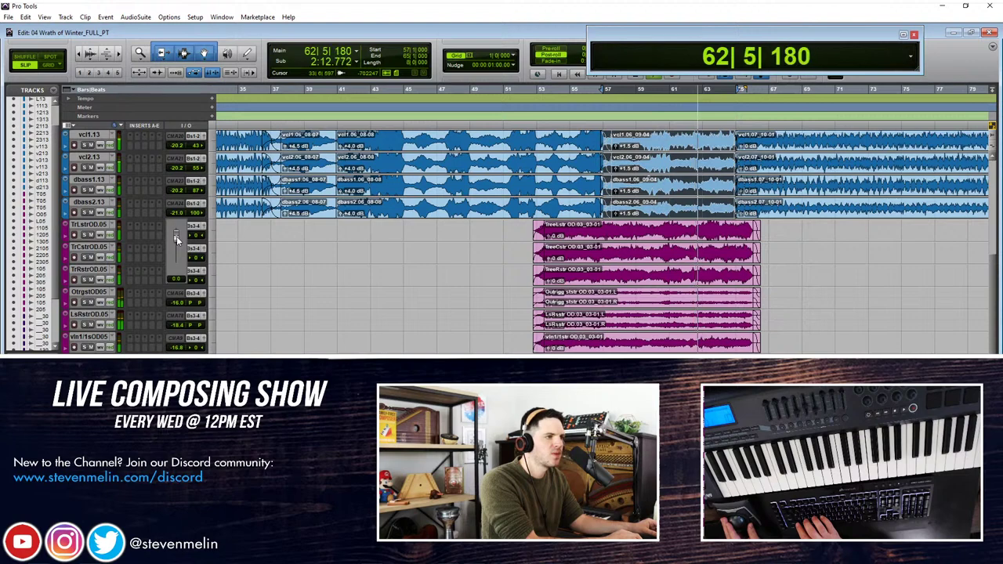
# Step: Set the clip gain to +3.5 dB for the main string clips starting at bar 65
pyautogui.press('Right')
pyautogui.press('Right')
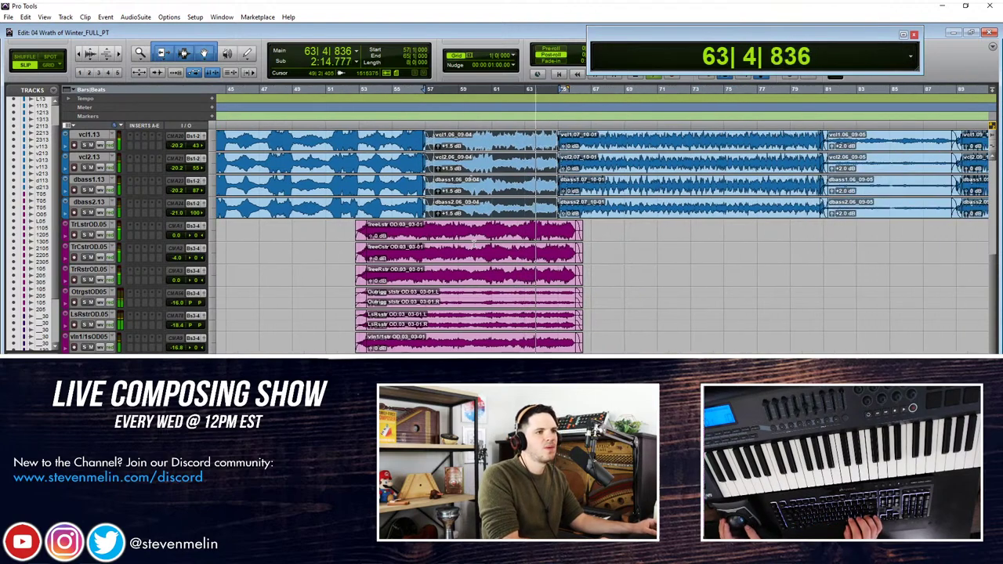
pyautogui.hscroll(2, 439, 243)
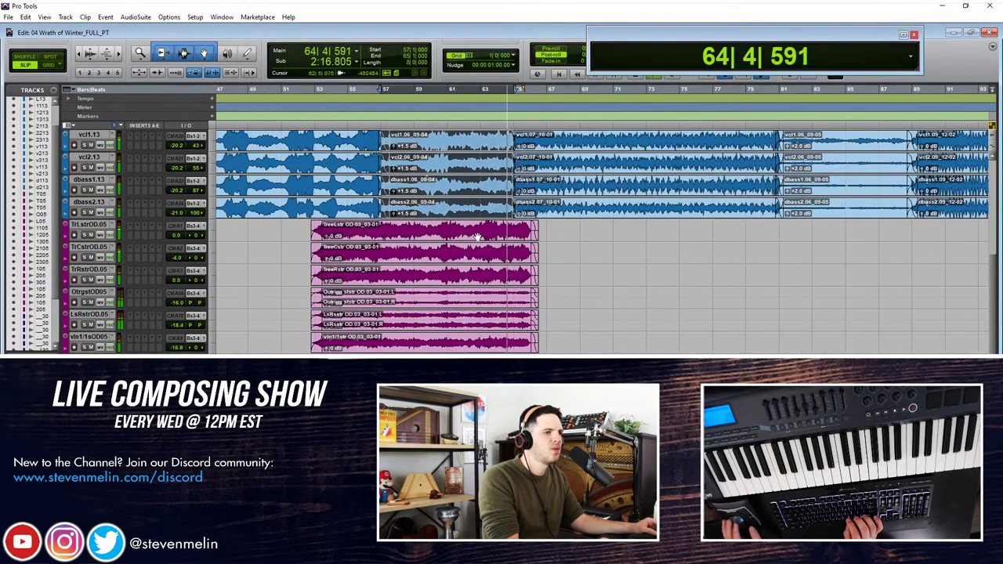
pyautogui.scroll(5, 476, 235)
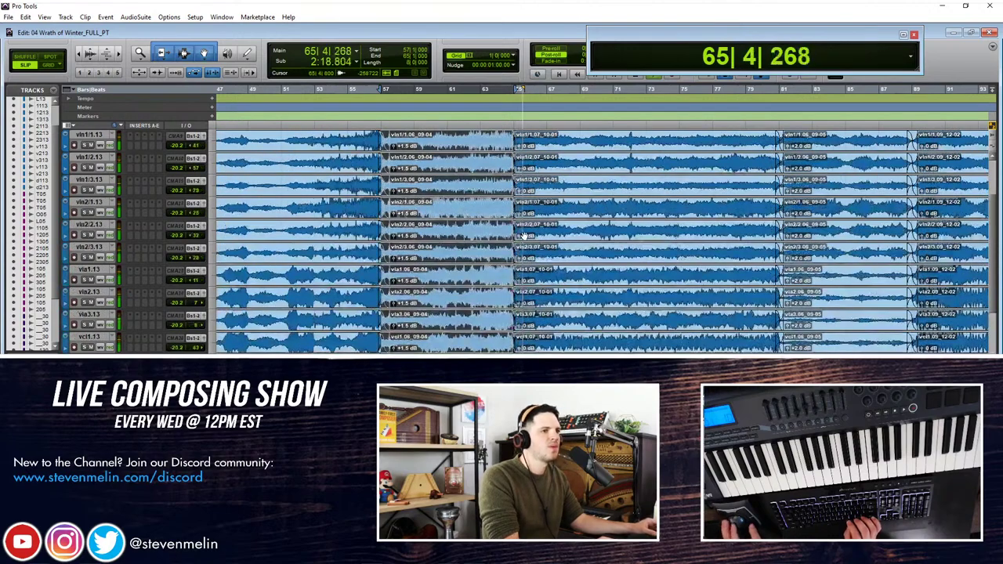
pyautogui.hscroll(1, 523, 235)
pyautogui.scroll(5, 518, 224)
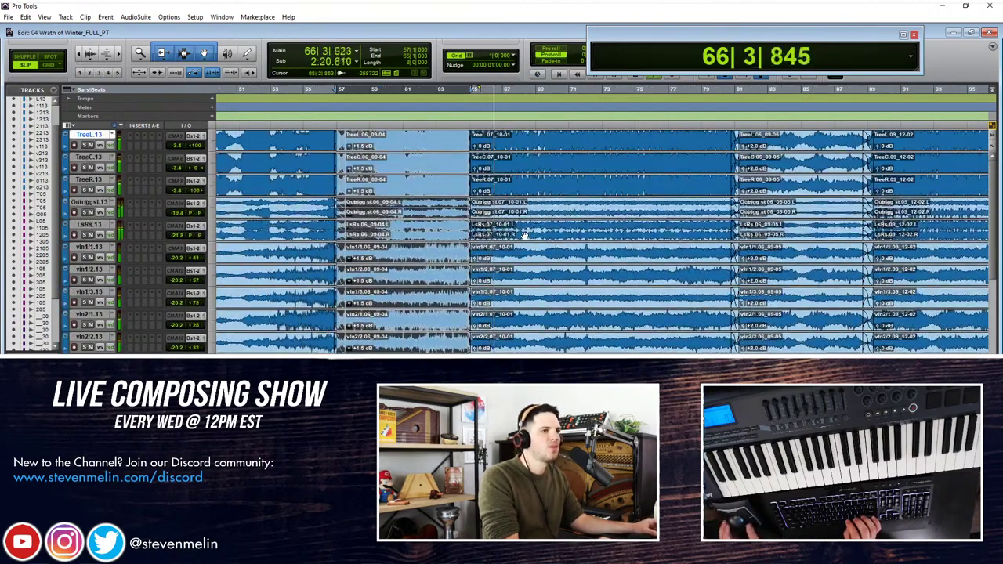
pyautogui.scroll(8, 510, 192)
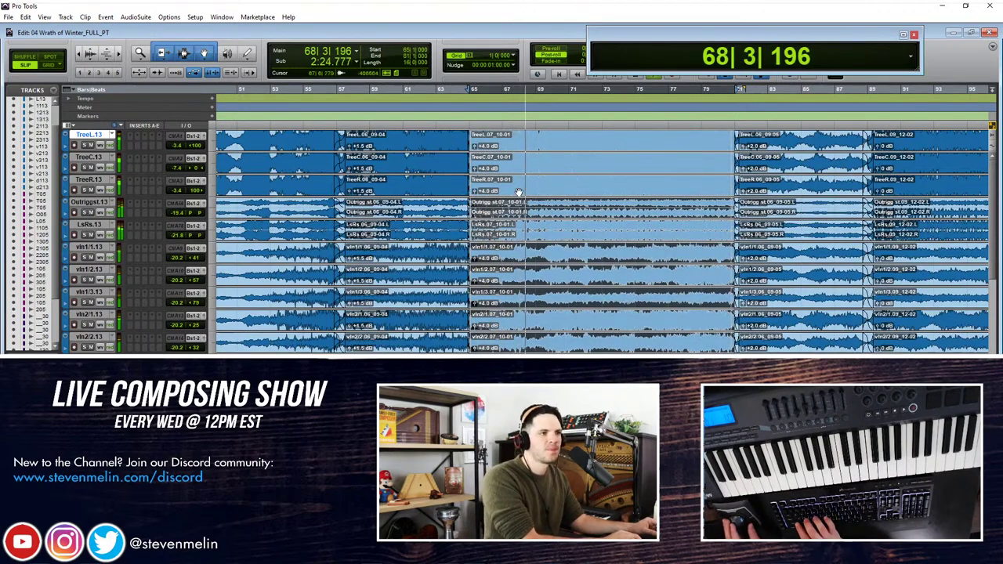
# Step: Raise the clip gain to +8.5 dB for the choir clips starting at bar 65
pyautogui.scroll(-10, 519, 192)
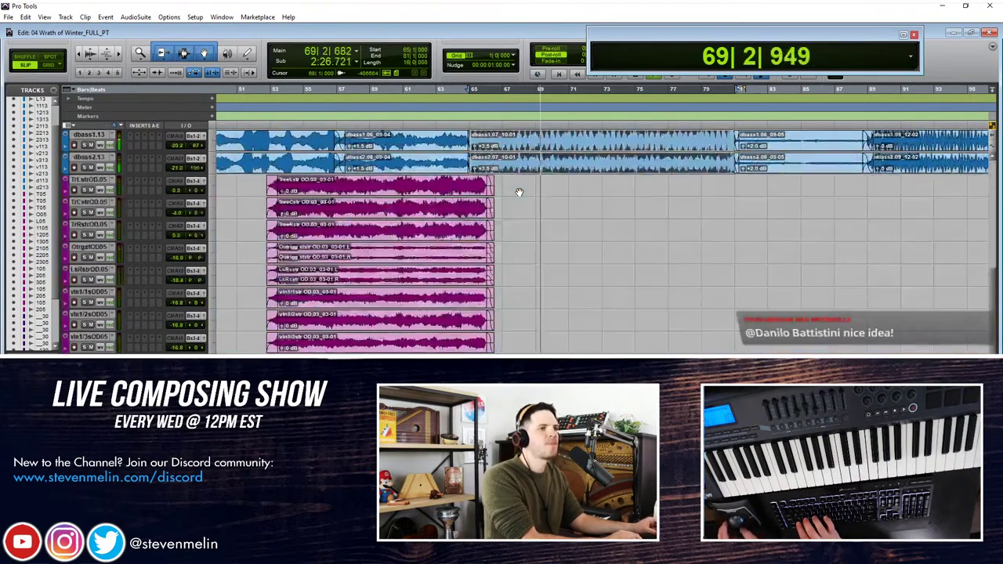
pyautogui.click(560, 280)
pyautogui.hotkey('ctrl', 'shift', 'Up')
pyautogui.hotkey('ctrl', 'shift', 'Up')
pyautogui.hotkey('ctrl', 'shift', 'Up')
pyautogui.hotkey('ctrl', 'shift', 'Up')
pyautogui.hotkey('ctrl', 'shift', 'Up')
pyautogui.hotkey('ctrl', 'shift', 'Up')
pyautogui.hotkey('ctrl', 'shift', 'Up')
pyautogui.hotkey('ctrl', 'shift', 'Up')
pyautogui.hotkey('ctrl', 'shift', 'Up')
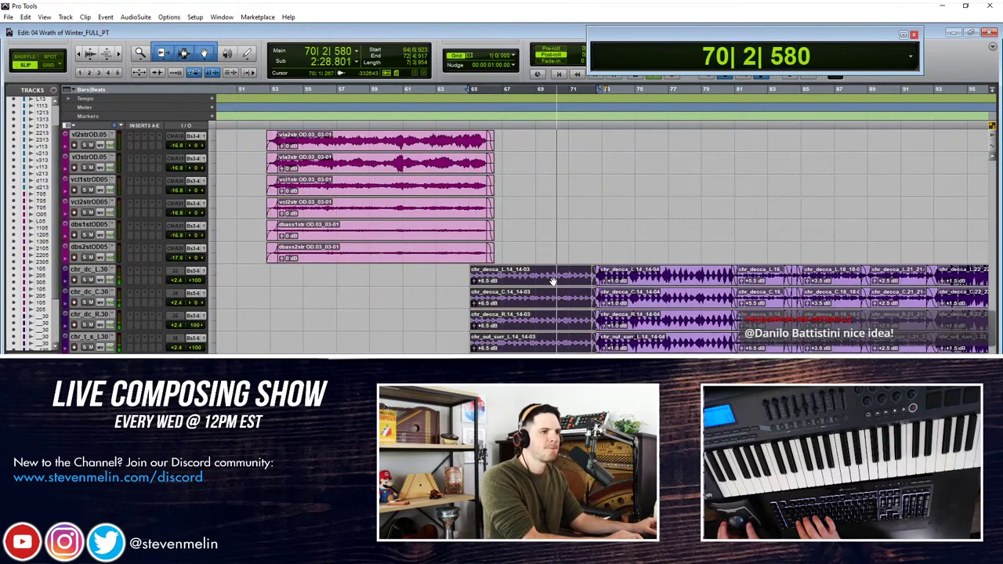
pyautogui.hotkey('ctrl', 'shift', 'Up')
pyautogui.hotkey('ctrl', 'shift', 'Up')
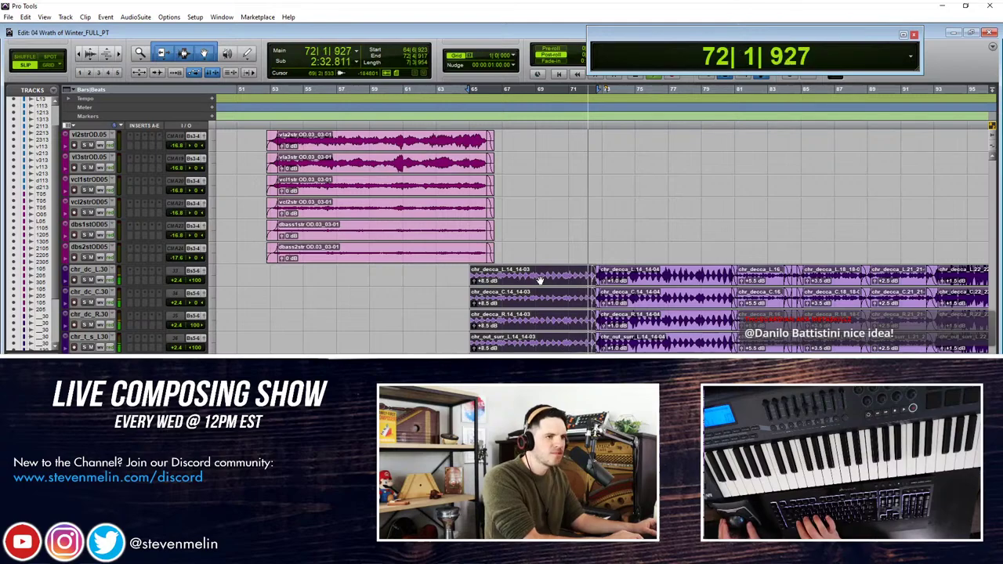
# Step: Set the clip gain to +3.0 dB for the choir clips starting near bar 73
pyautogui.scroll(10, 539, 280)
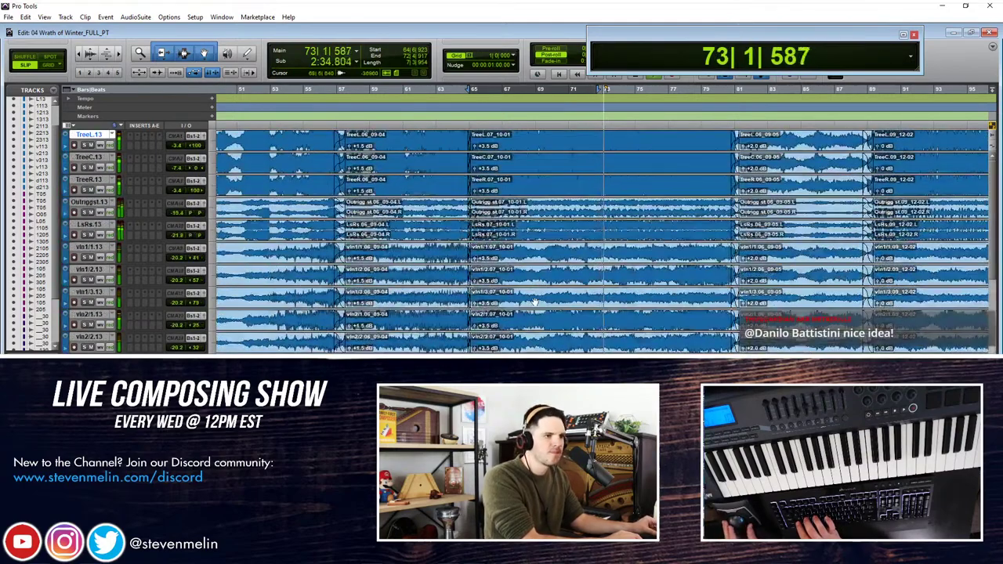
pyautogui.scroll(10, 535, 301)
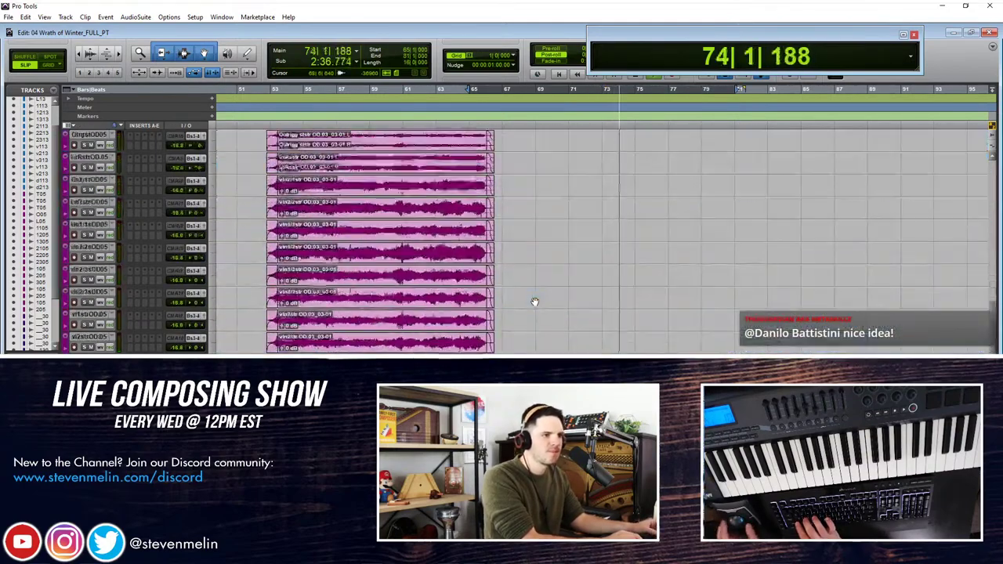
pyautogui.scroll(-9, 535, 302)
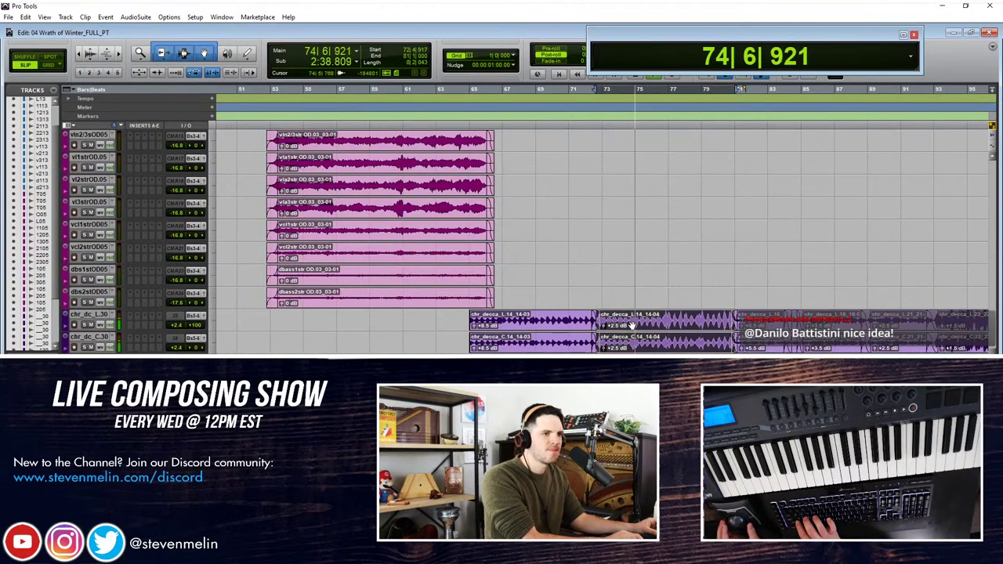
pyautogui.hscroll(2, 614, 303)
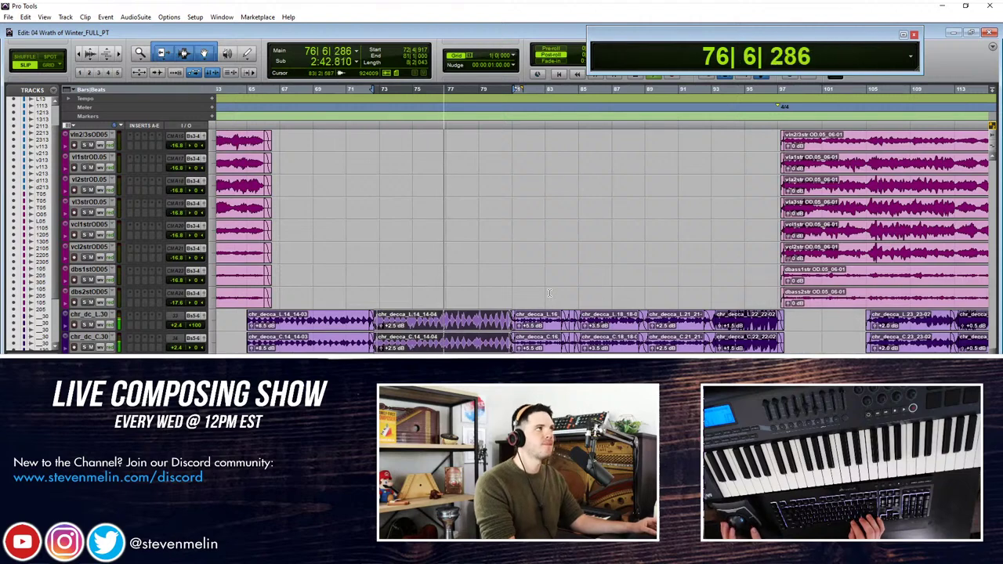
pyautogui.scroll(1, 468, 342)
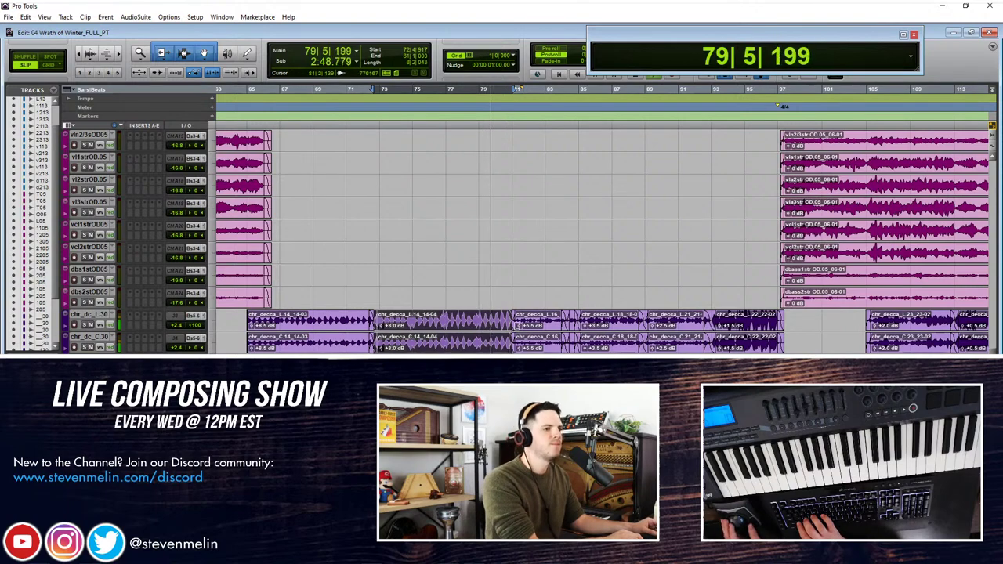
# Step: Set the choir clips starting at bar 81 to +7.0 dB clip gain and raise the grouped choir track volumes, with chr_dc_L at +6.0 dB
pyautogui.click(530, 328)
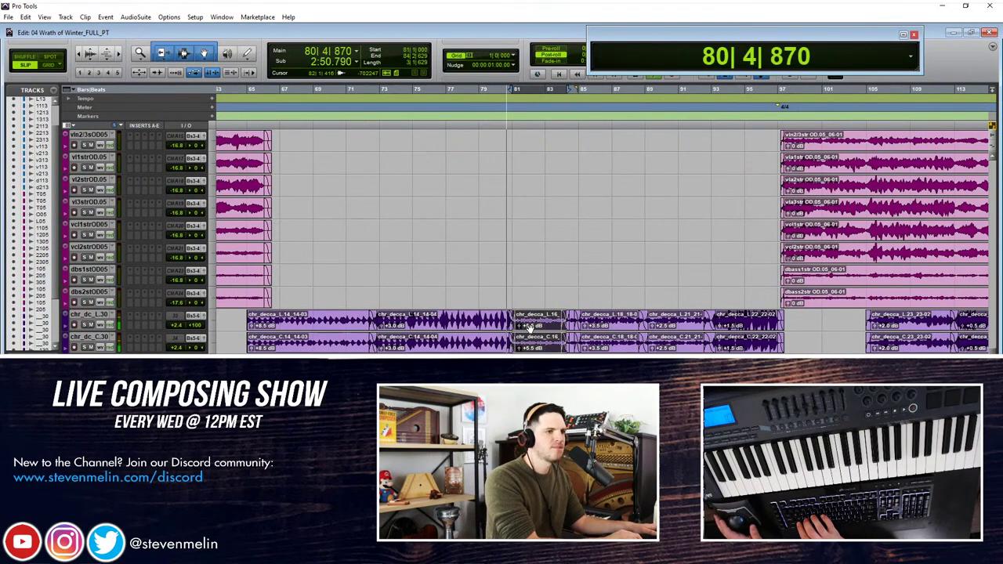
pyautogui.scroll(3, 530, 329)
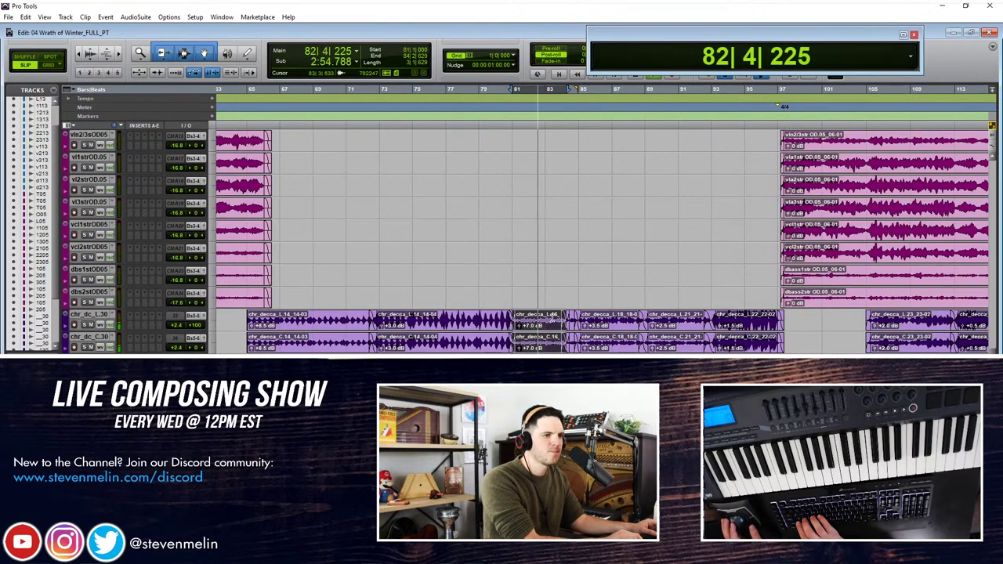
pyautogui.click(601, 329)
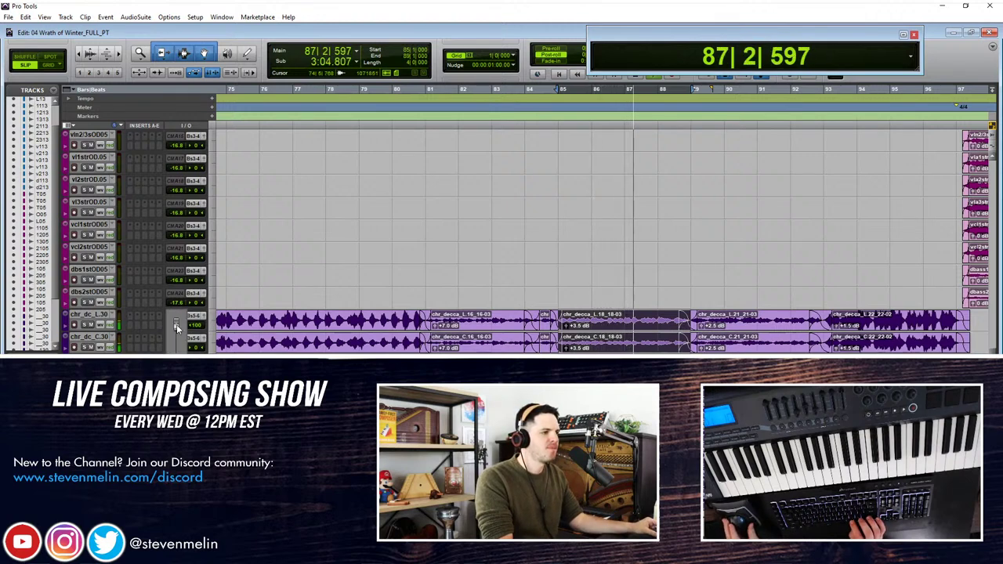
pyautogui.moveTo(177, 323); pyautogui.dragTo(178, 325)
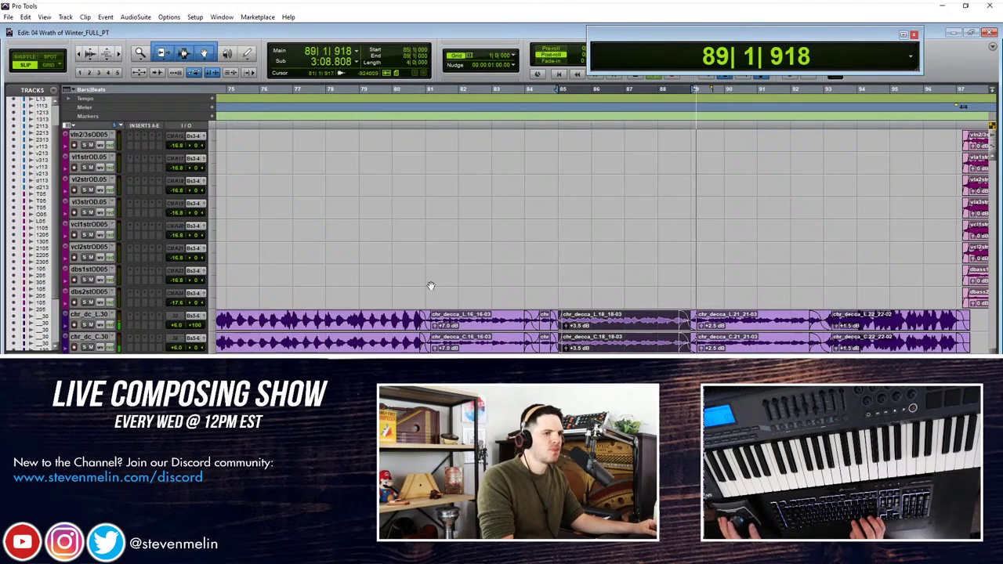
# Step: Raise the clip gain to +1.5 dB for the main string clips starting at bar 89
pyautogui.hscroll(5, 429, 280)
pyautogui.scroll(5, 429, 279)
pyautogui.scroll(10, 429, 279)
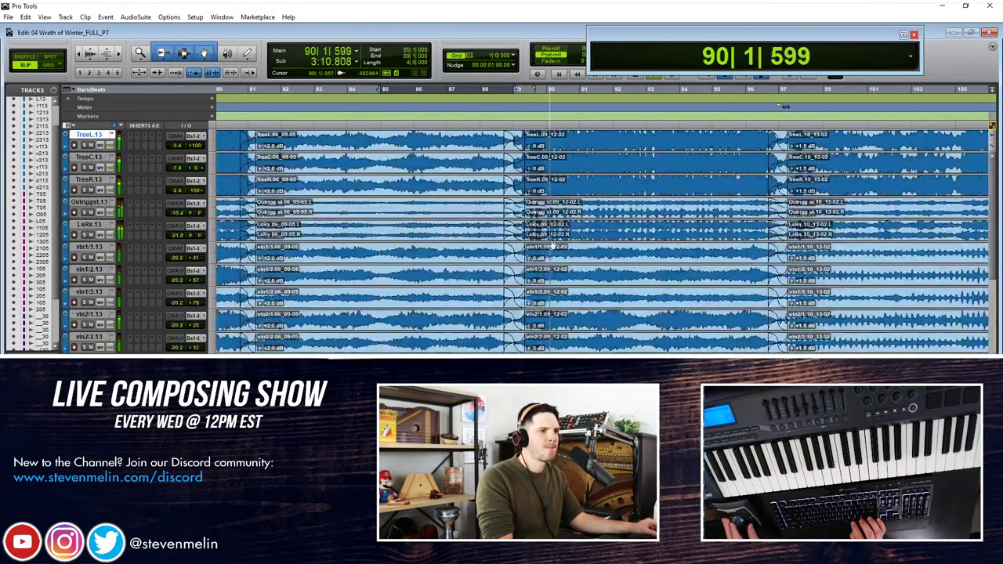
pyautogui.click(551, 257)
pyautogui.hotkey('ctrl', 'shift', 'Up')
pyautogui.hotkey('ctrl', 'shift', 'Up')
pyautogui.hotkey('ctrl', 'shift', 'Up')
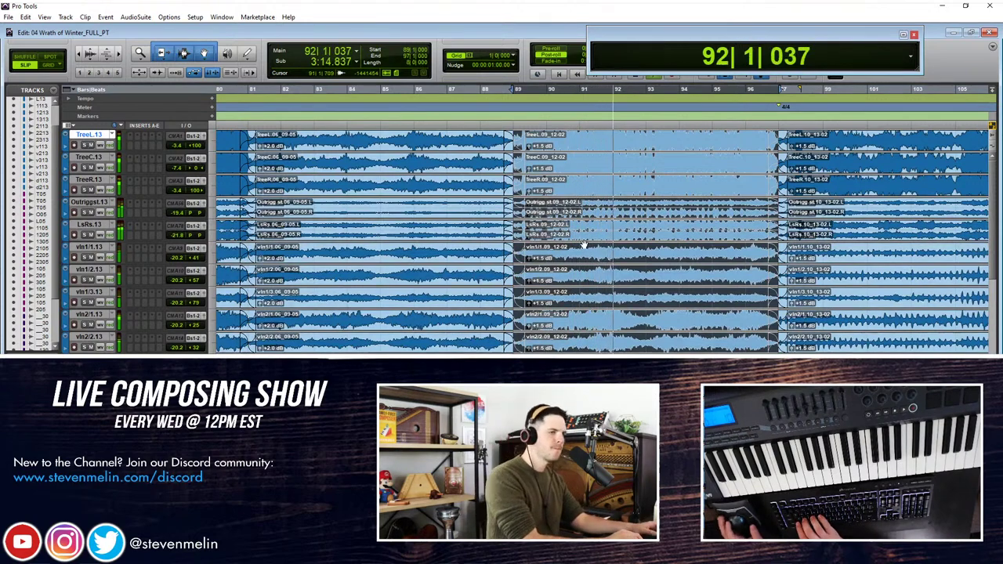
# Step: Lower the clip gain to +0.5 dB for the choir clips starting at bar 93
pyautogui.scroll(-10, 607, 255)
pyautogui.hscroll(3, 617, 262)
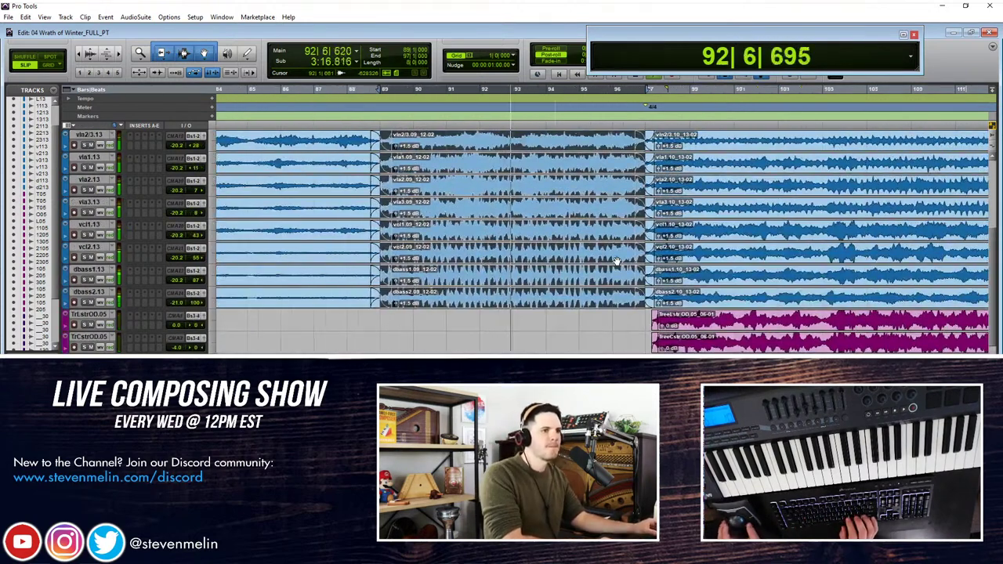
pyautogui.scroll(-6, 604, 263)
pyautogui.scroll(-5, 578, 286)
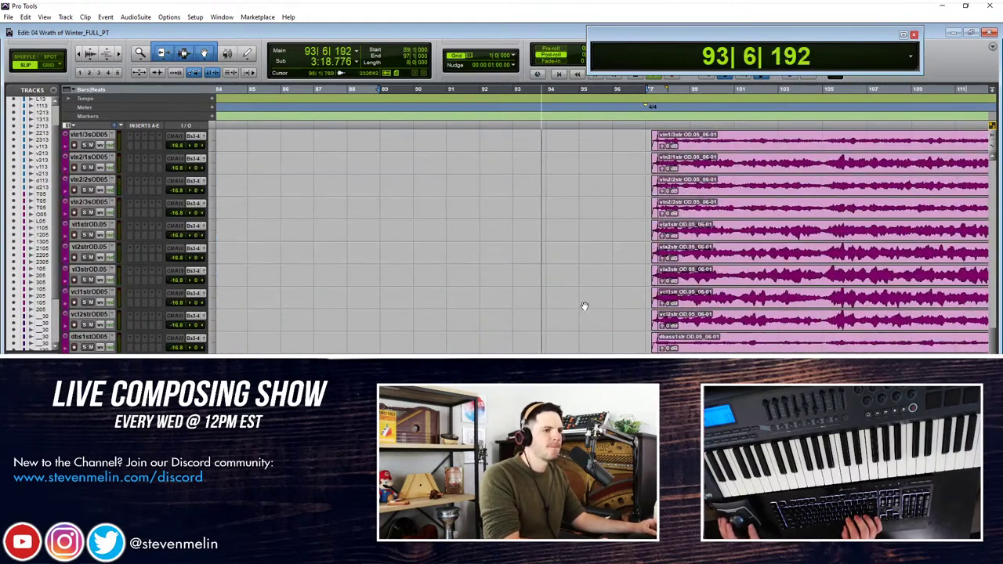
pyautogui.scroll(-1, 596, 243)
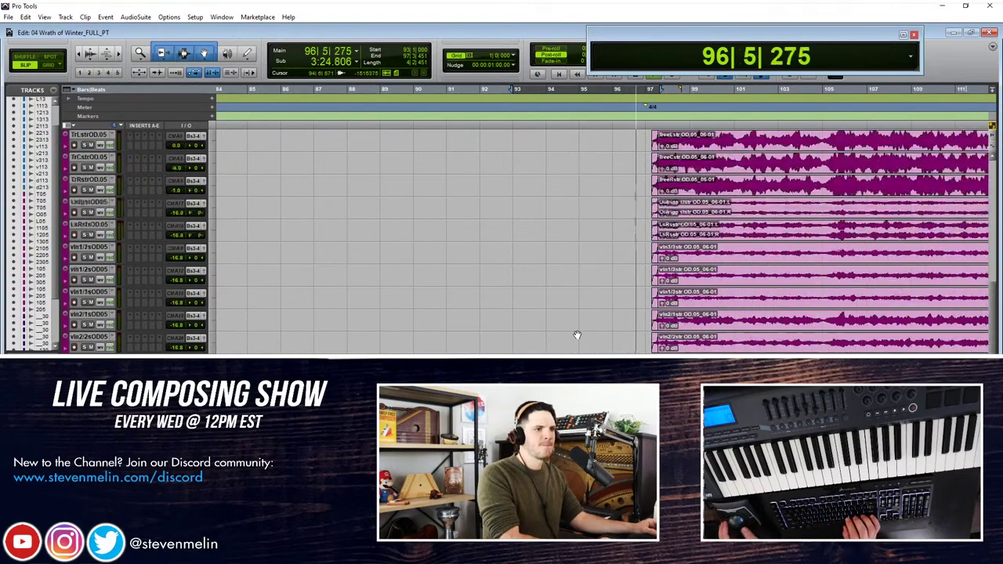
# Step: Raise the clip gain to +2.0 dB for the main string clips starting at bar 97
pyautogui.scroll(5, 578, 335)
pyautogui.hscroll(4, 562, 293)
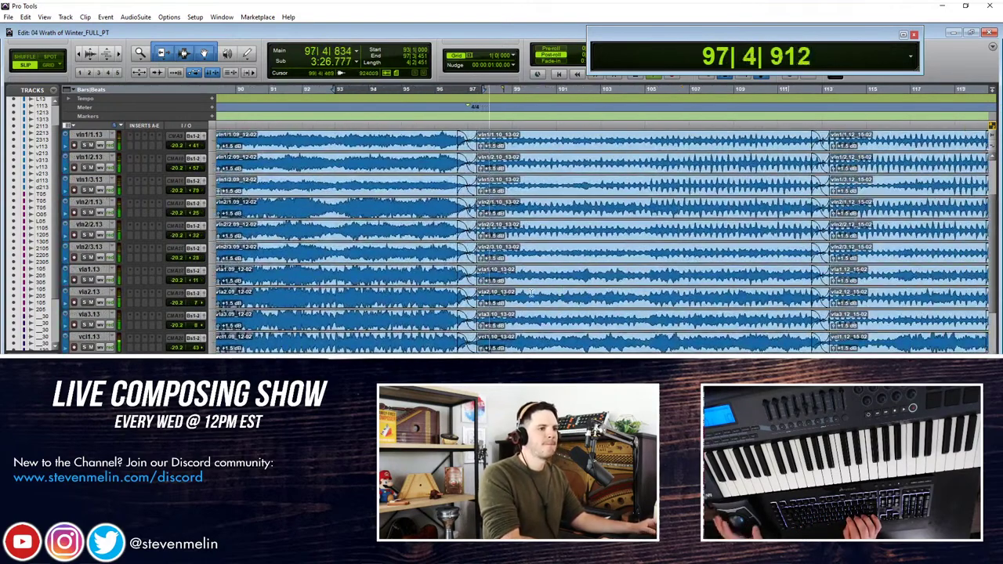
pyautogui.hscroll(2, 530, 292)
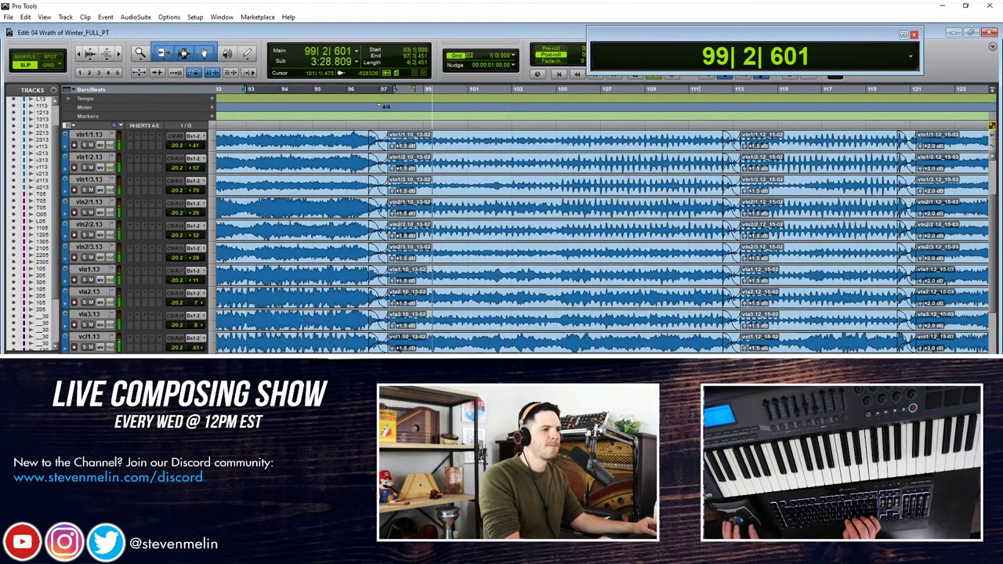
pyautogui.click(461, 259)
pyautogui.scroll(1, 461, 258)
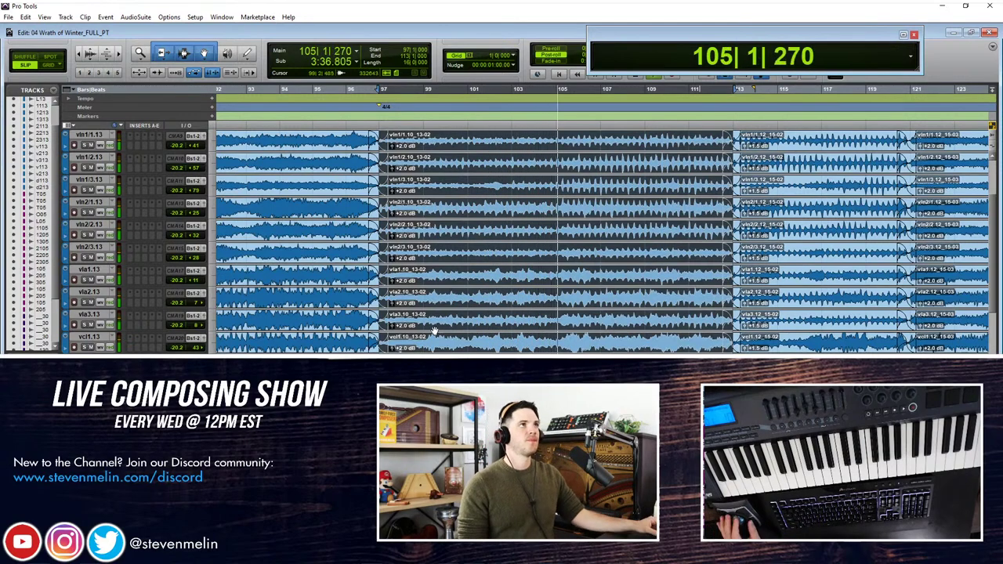
# Step: Shift the choir clips spanning bars 105 to 123 slightly earlier so that they start at 104|4|717
pyautogui.scroll(-4, 435, 341)
pyautogui.scroll(-10, 568, 310)
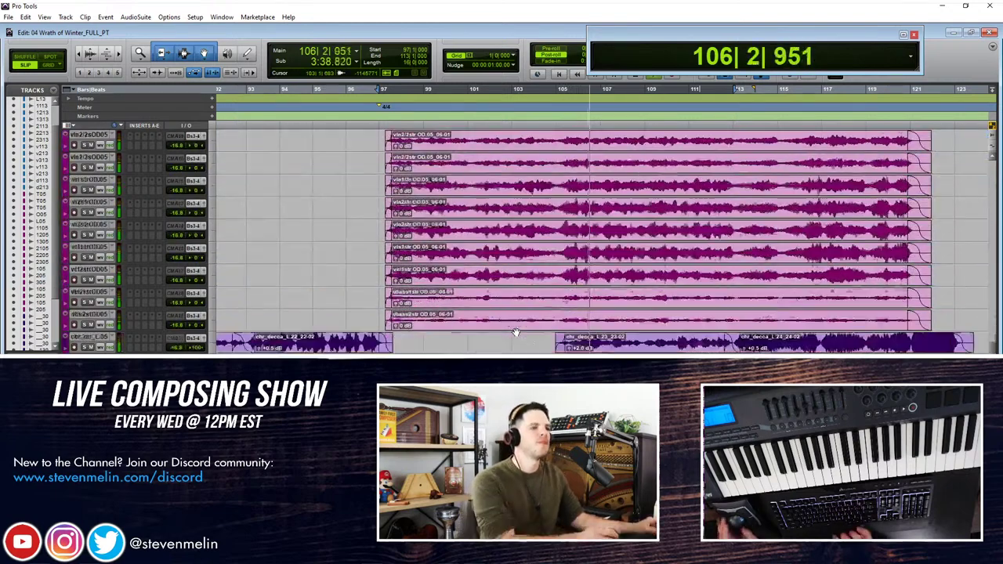
pyautogui.click(591, 260)
pyautogui.scroll(2, 591, 260)
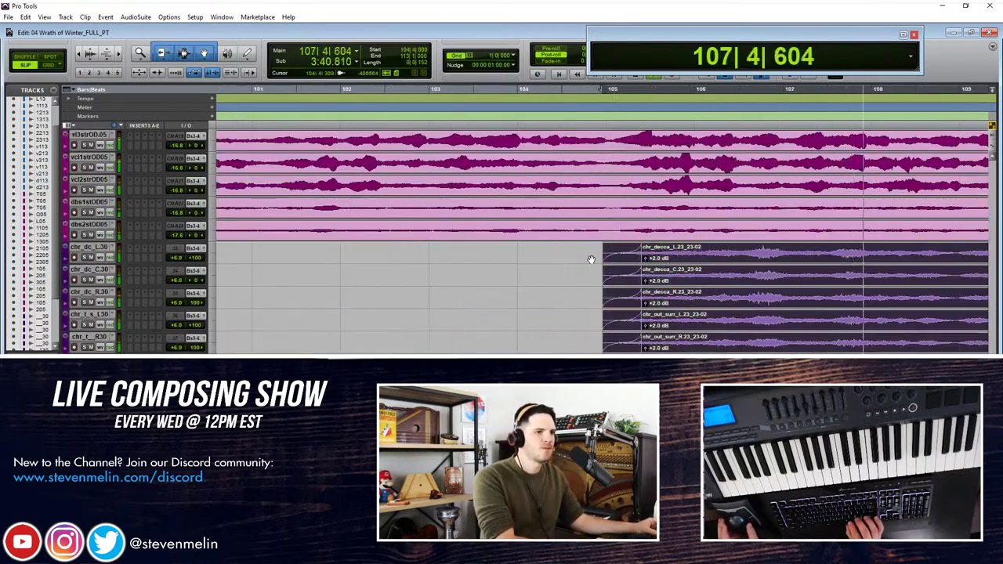
pyautogui.scroll(-2, 592, 261)
pyautogui.keyDown('shift'); pyautogui.click(830, 260); pyautogui.keyUp('shift')
pyautogui.scroll(3, 833, 260)
pyautogui.moveTo(740, 261); pyautogui.dragTo(736, 260)
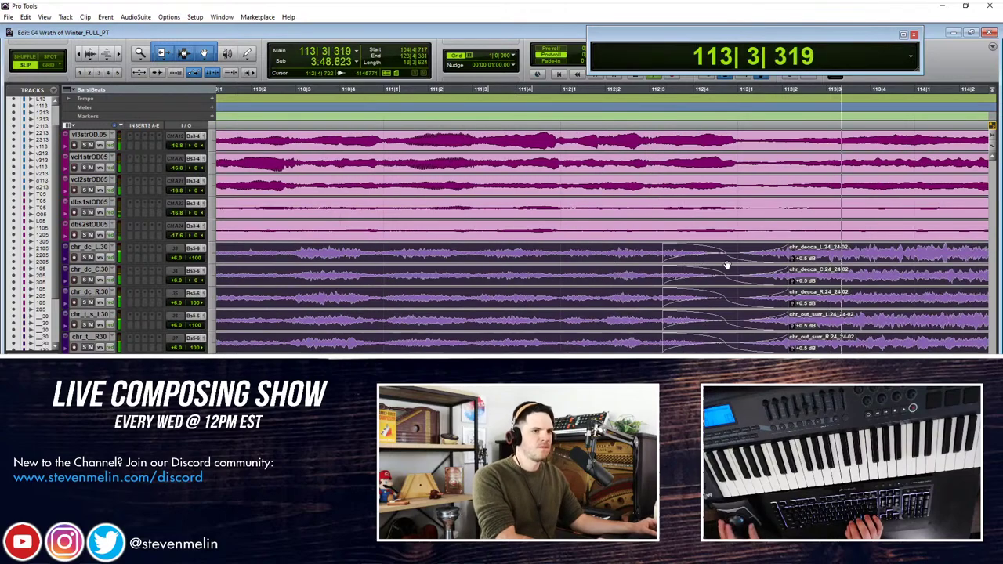
# Step: Split the string overdub clips at 113|2|128 and raise the second section to +1.5 dB clip gain
pyautogui.hscroll(2, 727, 265)
pyautogui.scroll(-4, 726, 265)
pyautogui.scroll(5, 727, 265)
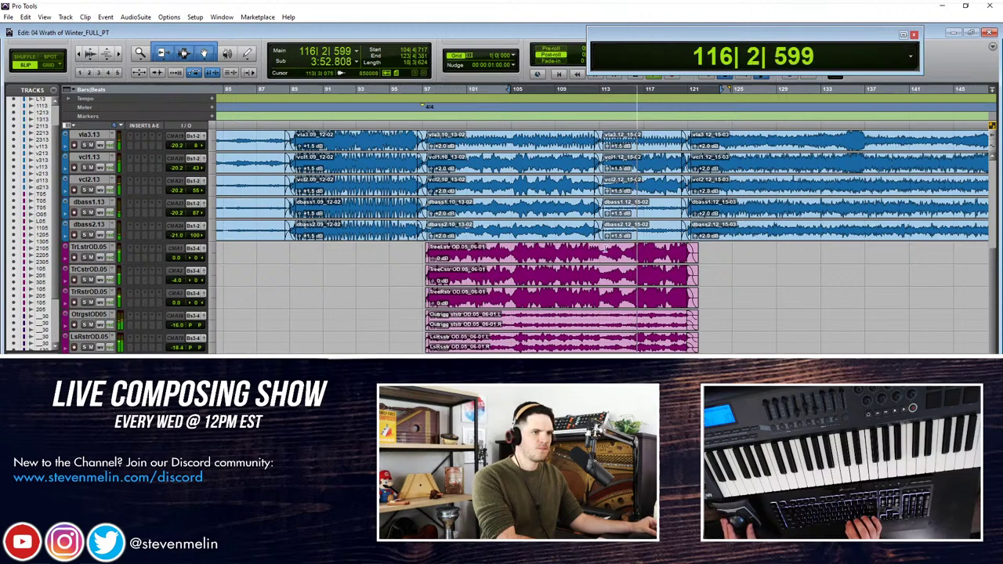
pyautogui.press('b')
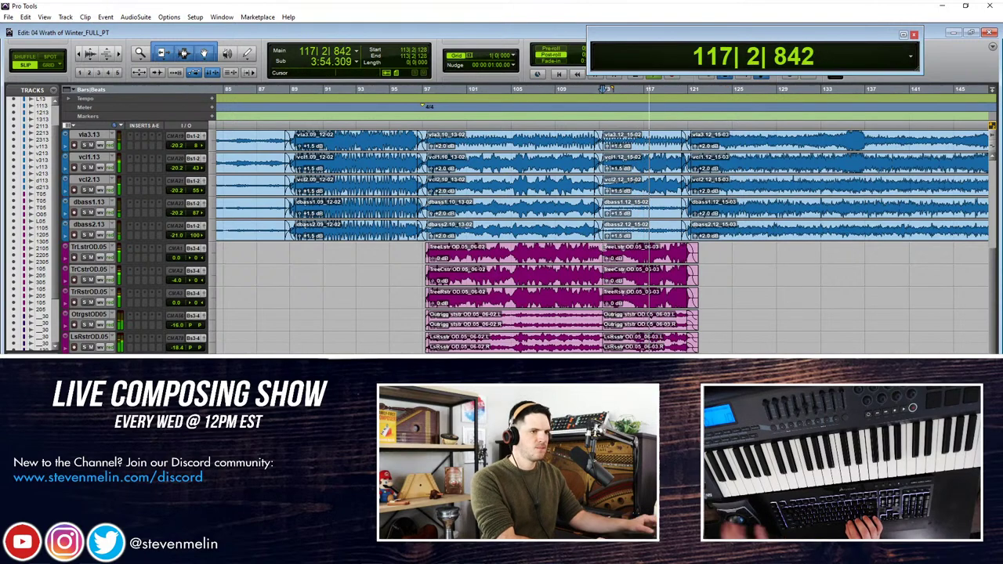
pyautogui.click(620, 261)
pyautogui.scroll(1, 620, 260)
pyautogui.scroll(2, 620, 260)
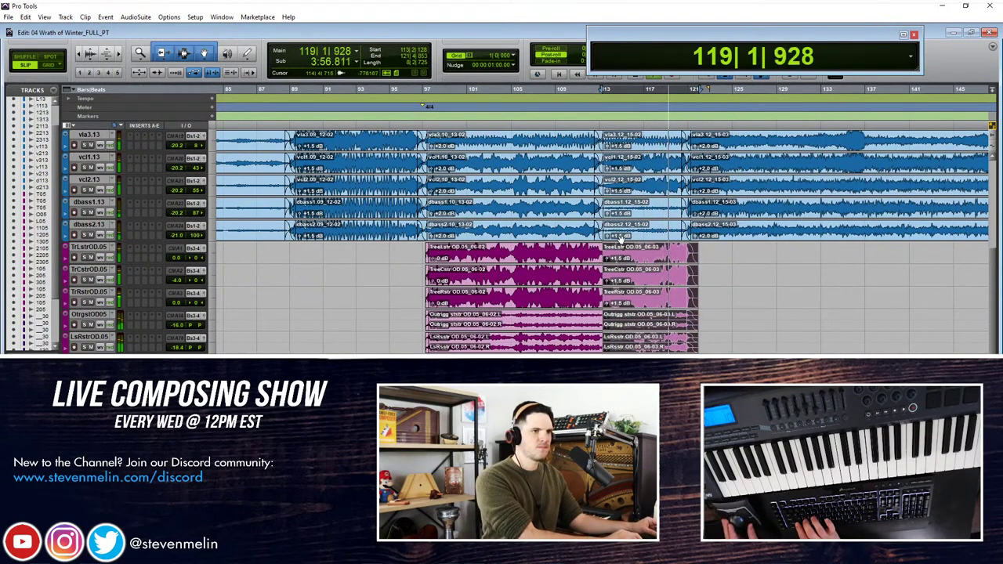
# Step: Set the main string clips starting at bar 113 to +2.5 dB and crossfade the string overdub split at bar 113
pyautogui.click(620, 238)
pyautogui.scroll(2, 619, 241)
pyautogui.click(594, 253)
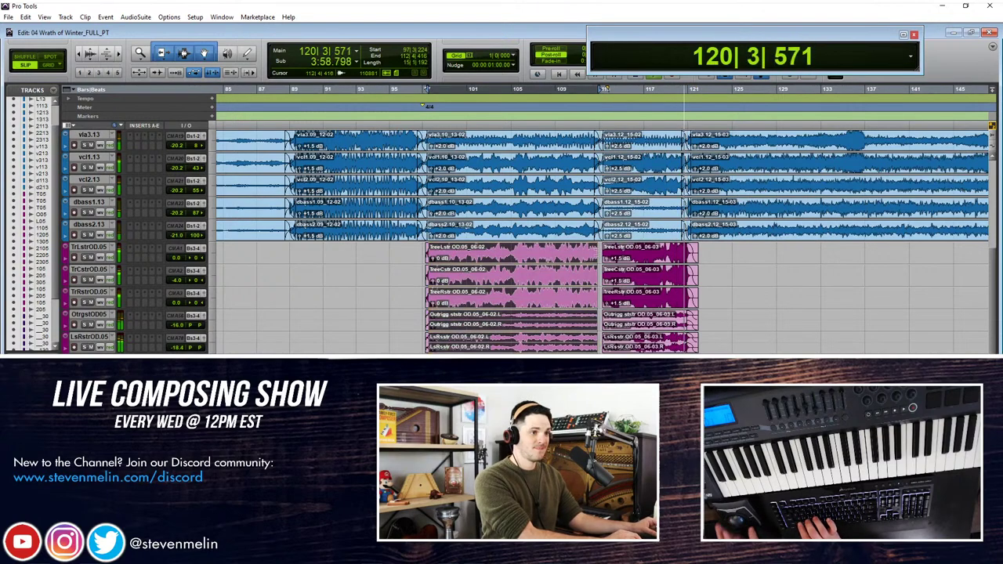
pyautogui.moveTo(591, 251); pyautogui.dragTo(607, 251)
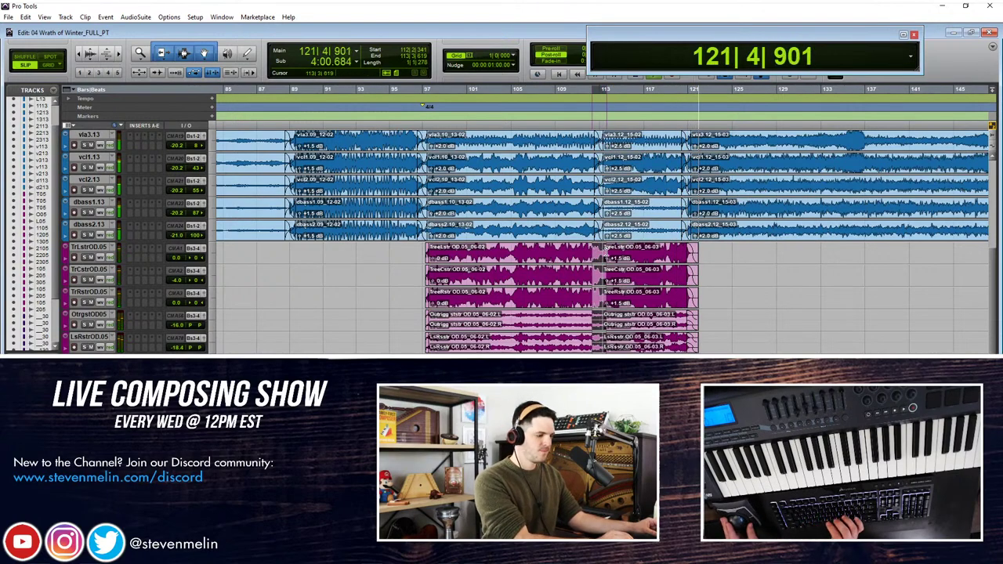
pyautogui.press('f')
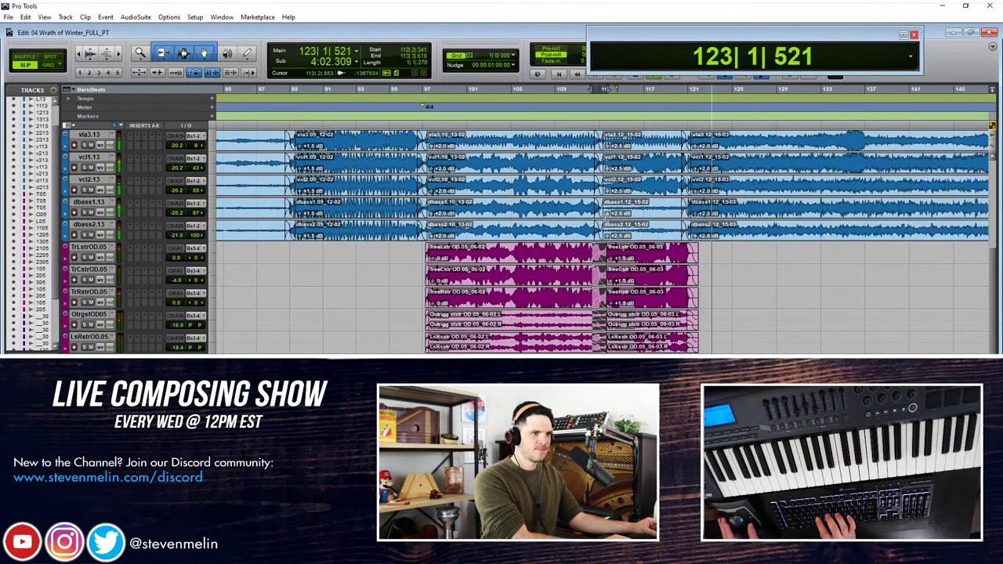
# Step: Raise the clip gain to +4.0 dB for the main string clips starting at bar 121
pyautogui.scroll(5, 740, 261)
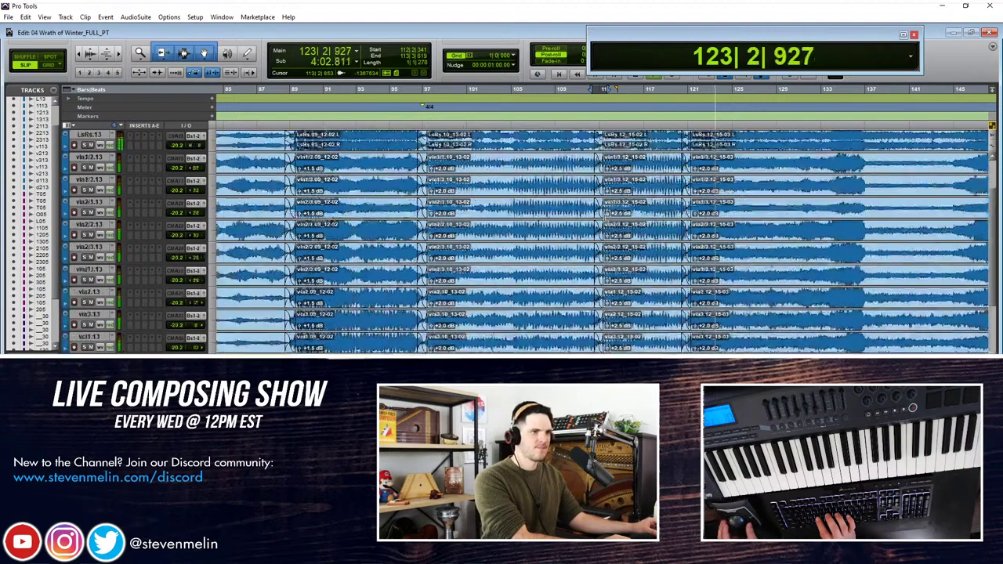
pyautogui.hscroll(-1, 740, 261)
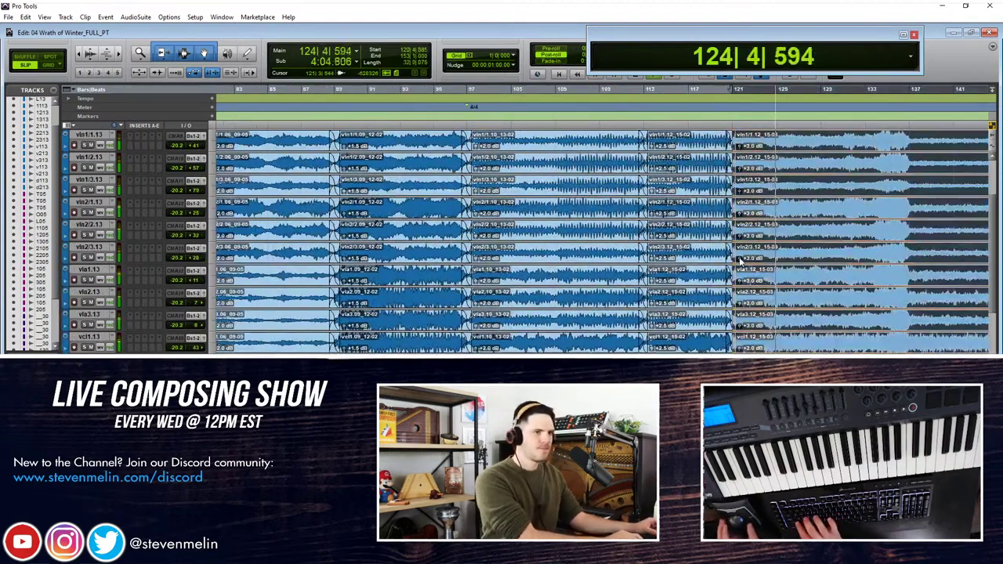
# Step: Split the last choir clips before the bar 123 gap at 119|3|245
pyautogui.scroll(-5, 740, 261)
pyautogui.scroll(-3, 740, 261)
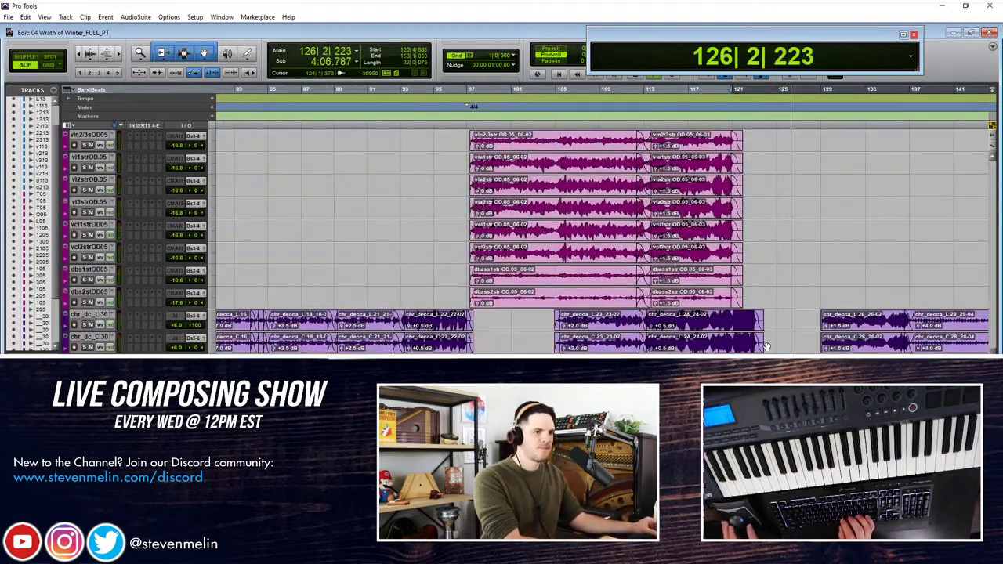
pyautogui.click(716, 317)
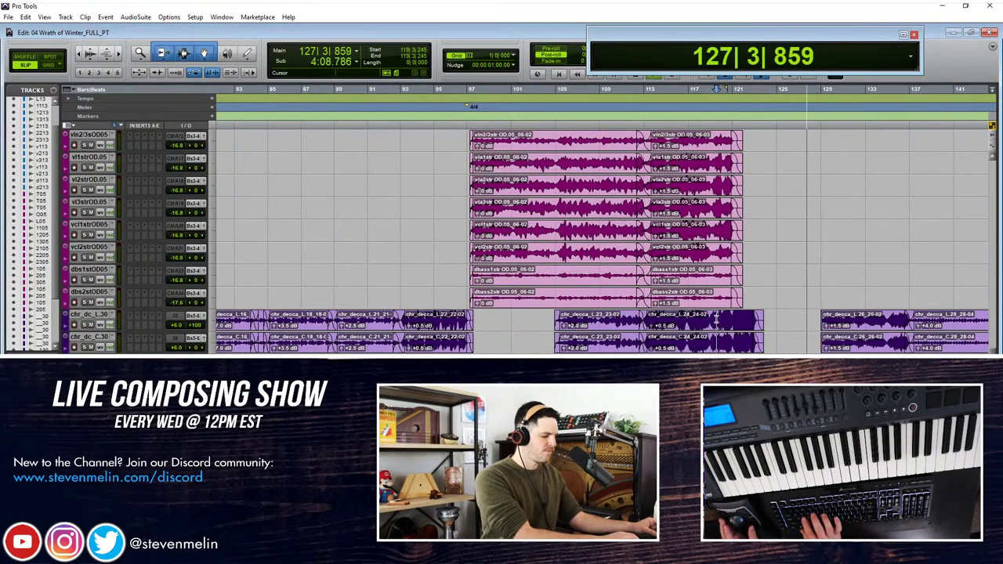
pyautogui.press('b')
# Step: Lower the choir section after the bar 119 split to -1.0 dB clip gain and crossfade it with the preceding clips
pyautogui.click(727, 329)
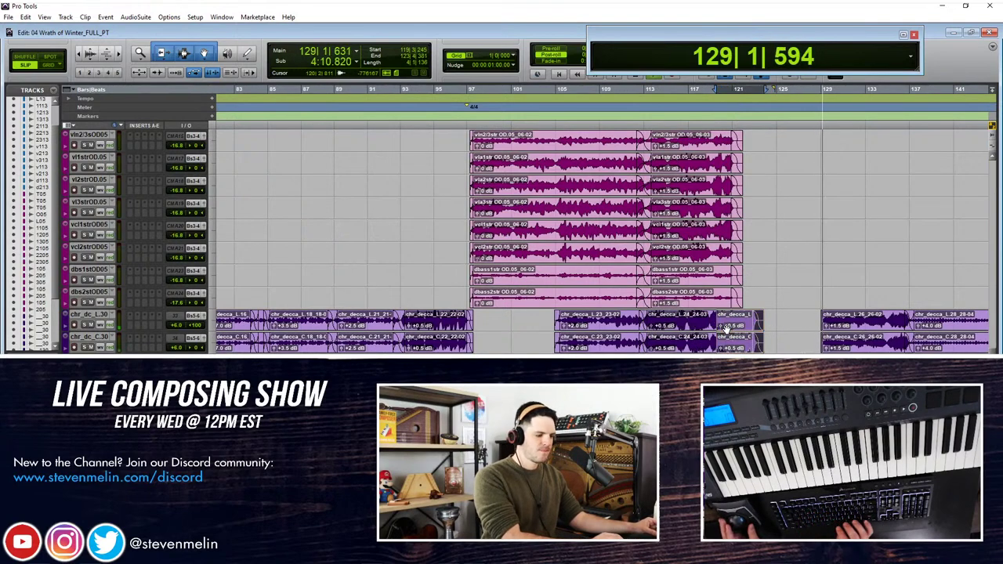
pyautogui.scroll(-1, 715, 330)
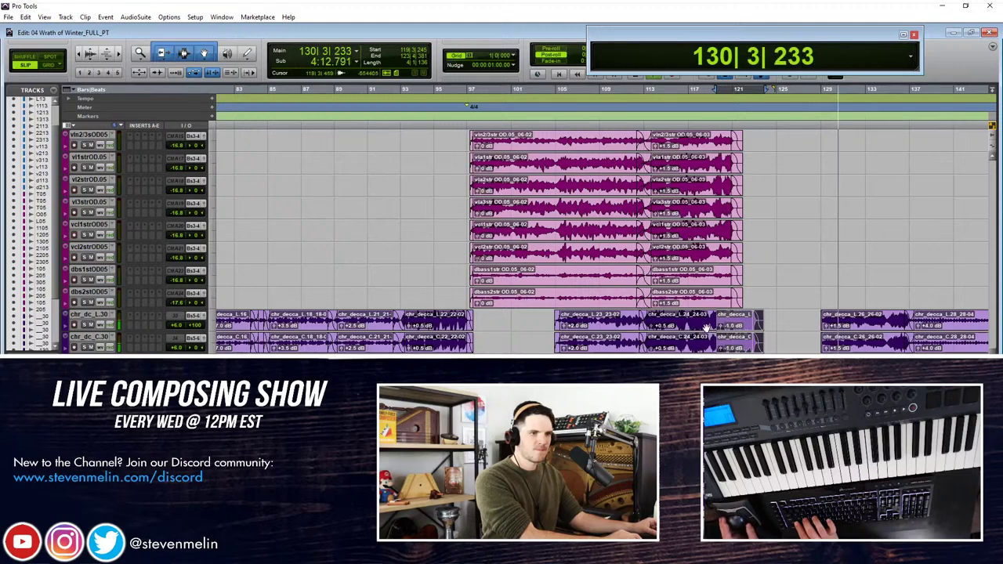
pyautogui.moveTo(700, 328); pyautogui.dragTo(729, 324)
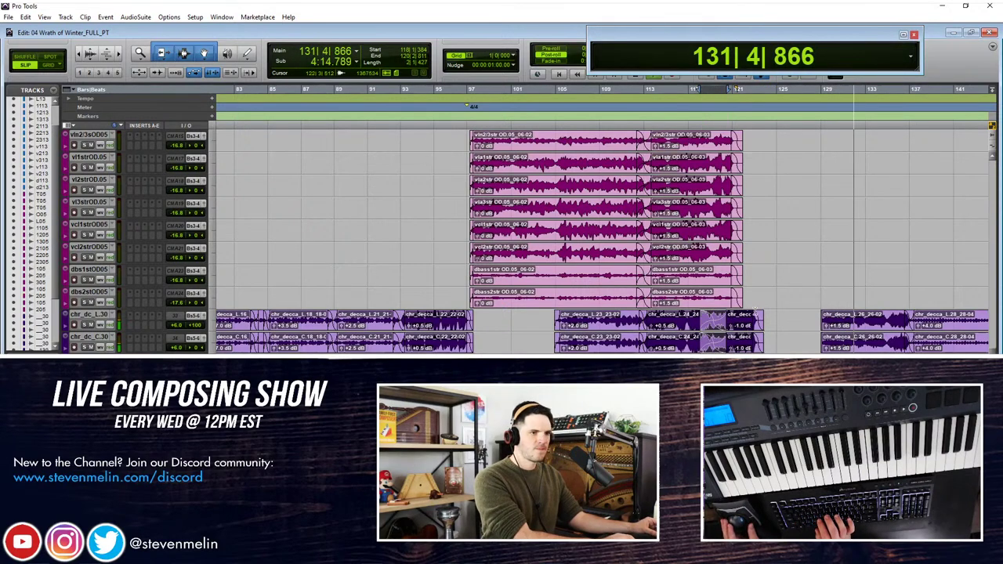
# Step: Raise the clip gain to +12.5 dB for the choir clips starting at bar 137
pyautogui.scroll(3, 768, 308)
pyautogui.hscroll(3, 772, 309)
pyautogui.press('t')
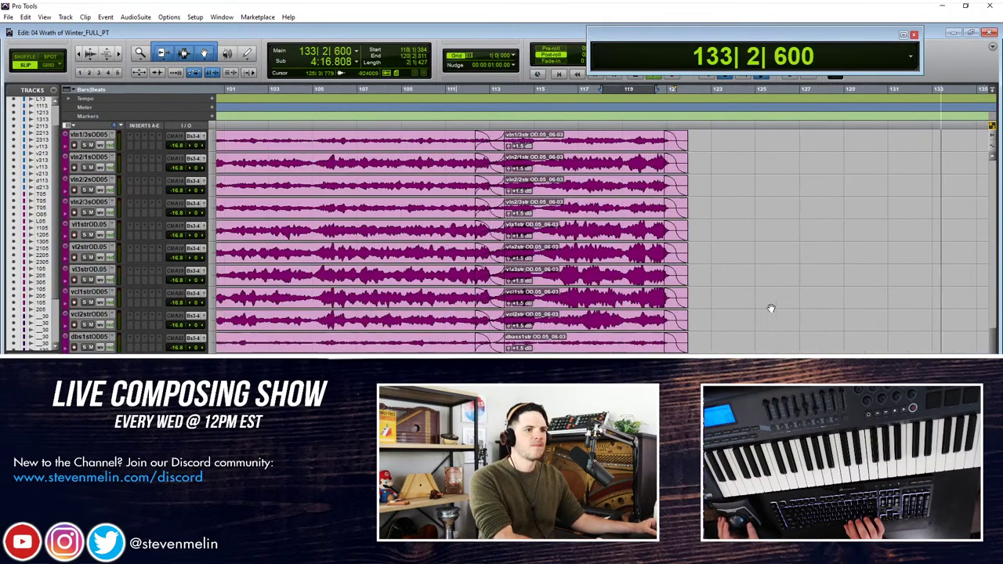
pyautogui.hscroll(8, 771, 308)
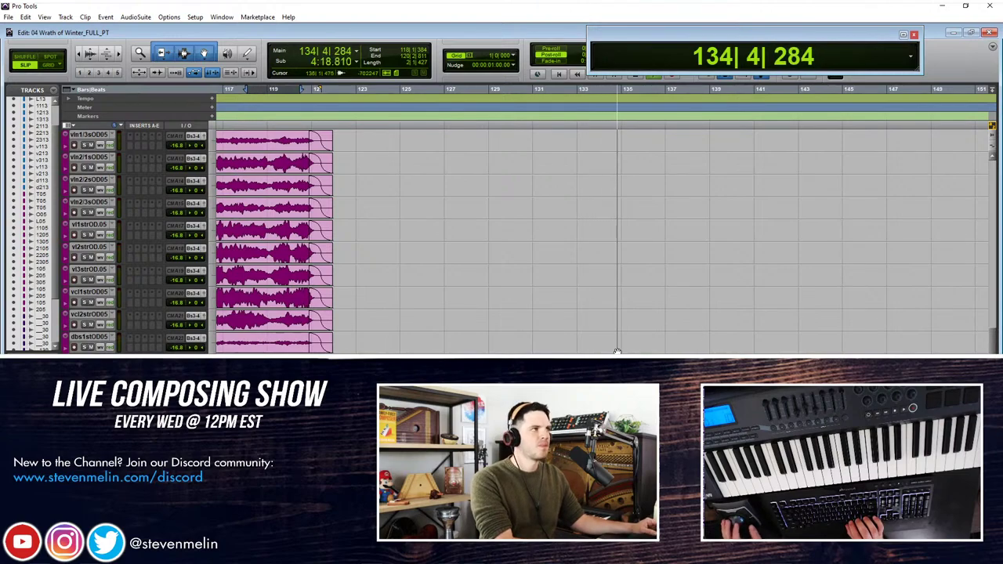
pyautogui.scroll(-8, 705, 333)
pyautogui.scroll(15, 623, 314)
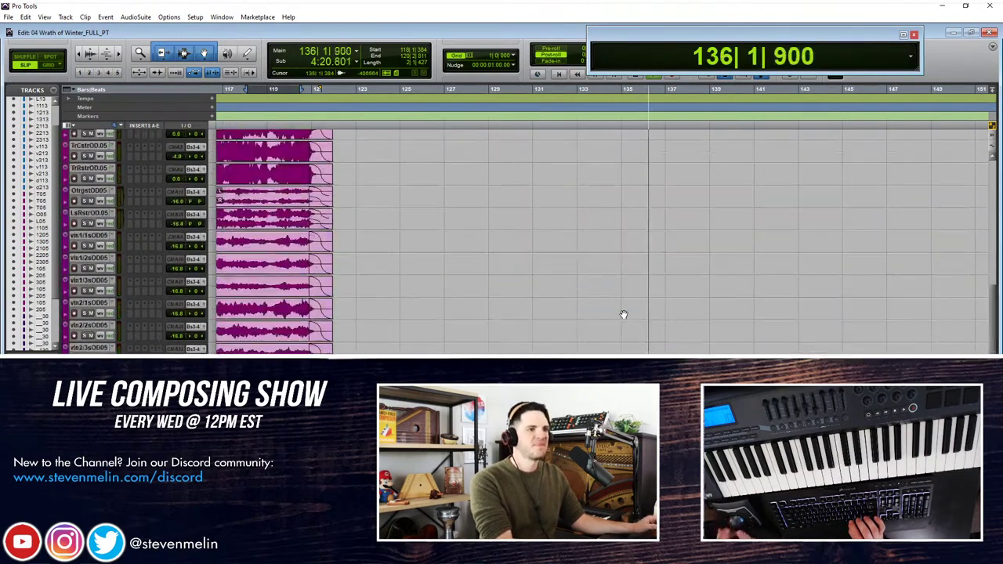
pyautogui.scroll(-15, 674, 345)
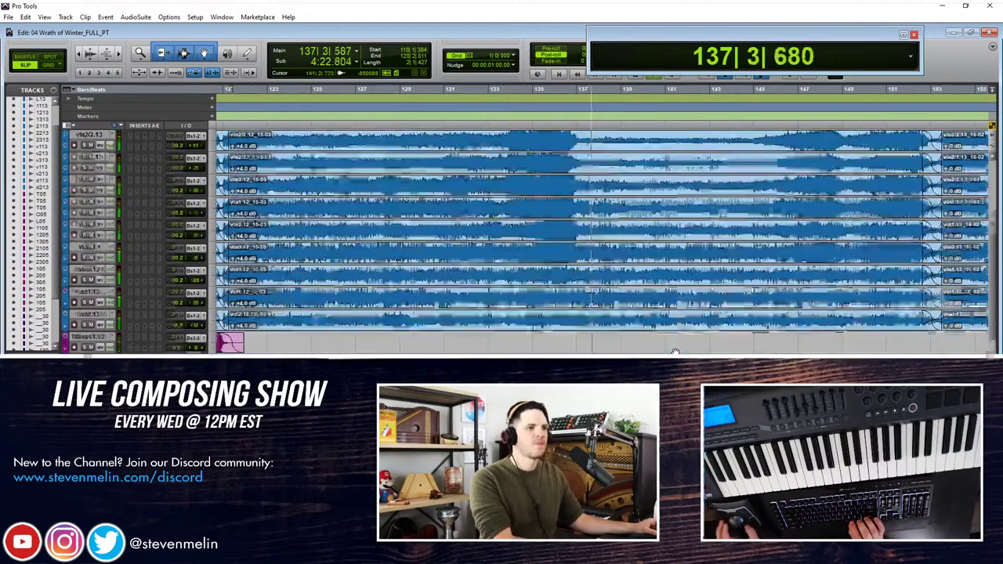
pyautogui.click(615, 241)
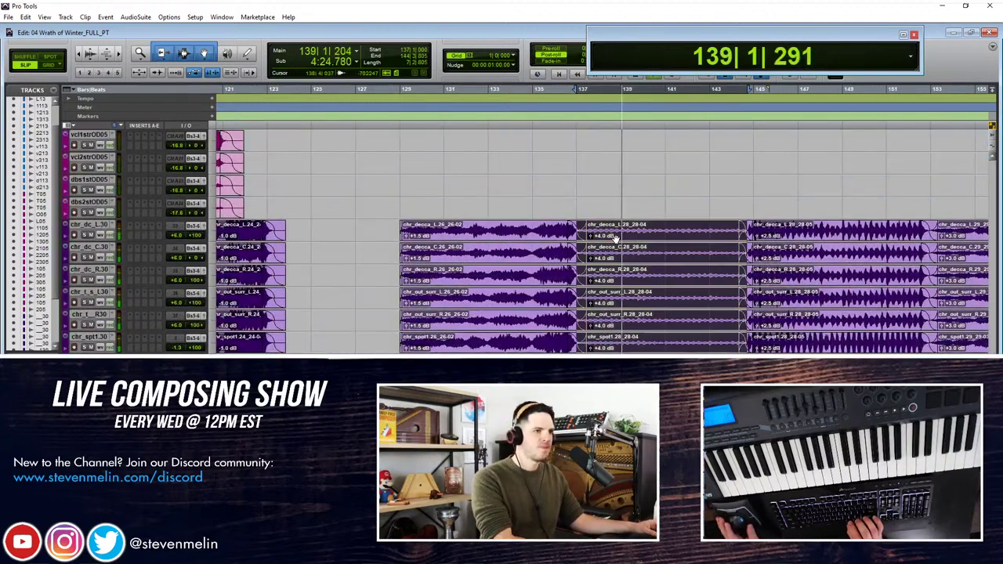
pyautogui.scroll(5, 616, 239)
pyautogui.hotkey('ctrl', 'shift', 'Up')
pyautogui.hotkey('ctrl', 'shift', 'Up')
pyautogui.hotkey('ctrl', 'shift', 'Up')
pyautogui.hotkey('ctrl', 'shift', 'Up')
pyautogui.hotkey('ctrl', 'shift', 'Up')
pyautogui.hotkey('ctrl', 'shift', 'Up')
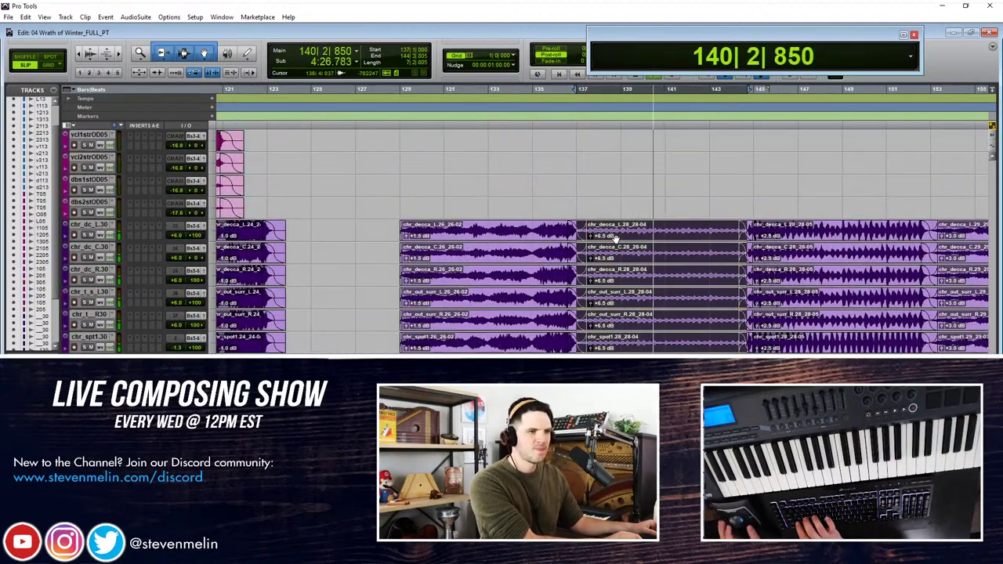
pyautogui.hotkey('ctrl', 'shift', 'Up')
pyautogui.hotkey('ctrl', 'shift', 'Up')
pyautogui.hotkey('ctrl', 'shift', 'Up')
pyautogui.hotkey('ctrl', 'shift', 'Up')
pyautogui.hotkey('ctrl', 'shift', 'Up')
pyautogui.hotkey('ctrl', 'shift', 'Up')
pyautogui.hotkey('ctrl', 'shift', 'Up')
pyautogui.hotkey('ctrl', 'shift', 'Up')
pyautogui.hotkey('ctrl', 'shift', 'Up')
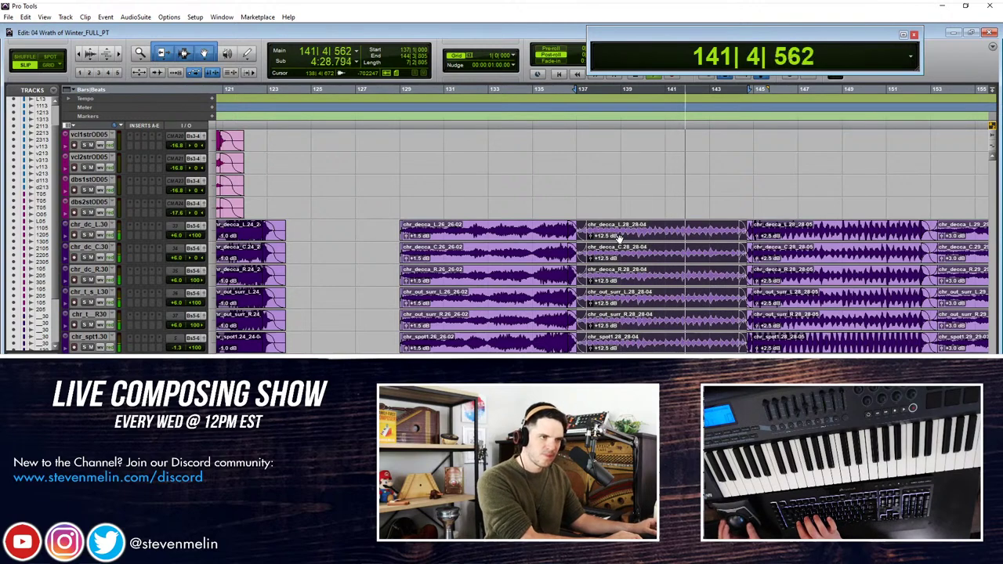
# Step: Lower the clip gain to +10.0 dB for the choir clips starting at bar 137
pyautogui.hotkey('ctrl', 'shift', 'Down')
pyautogui.hotkey('ctrl', 'shift', 'Down')
pyautogui.hotkey('ctrl', 'shift', 'Down')
pyautogui.hotkey('ctrl', 'shift', 'Down')
pyautogui.hotkey('ctrl', 'shift', 'Down')
pyautogui.hotkey('ctrl', 'shift', 'Down')
pyautogui.hotkey('ctrl', 'shift', 'Down')
pyautogui.hotkey('ctrl', 'shift', 'Down')
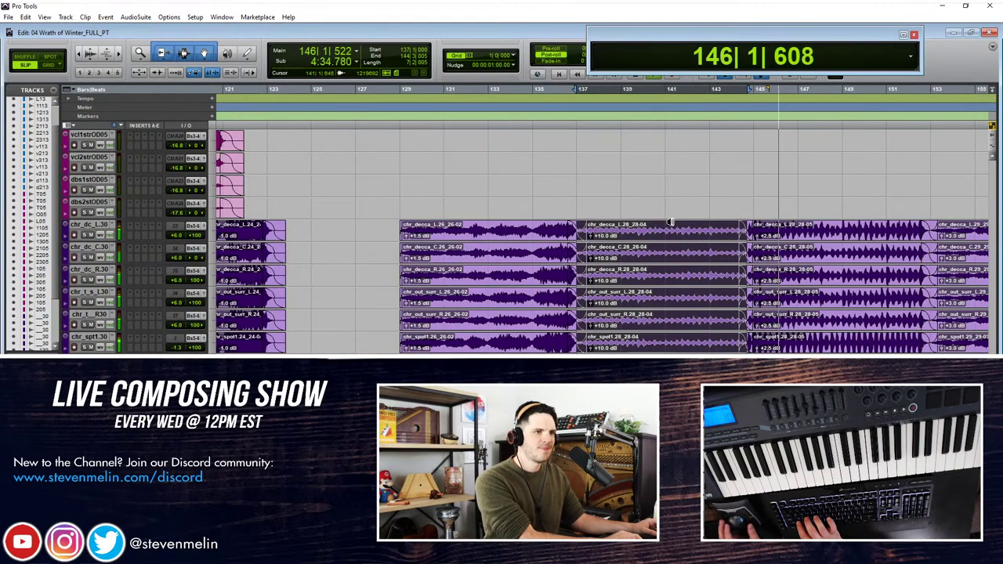
# Step: Lower the clip gain to +1.5 dB for the choir clips between bars 145 and 153
pyautogui.scroll(-2, 670, 223)
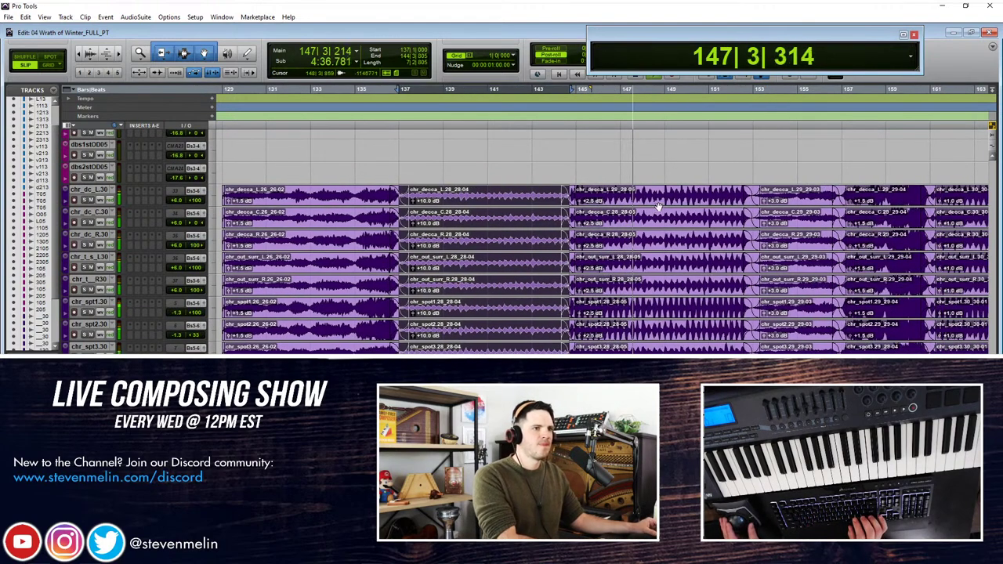
pyautogui.click(658, 202)
pyautogui.hotkey('ctrl', 'shift', 'Down')
pyautogui.hotkey('ctrl', 'shift', 'Up')
pyautogui.hotkey('ctrl', 'shift', 'Up')
# Step: Lower the clip gain to -1.0 dB for the main string clips from bar 153 to bar 161
pyautogui.scroll(-5, 658, 203)
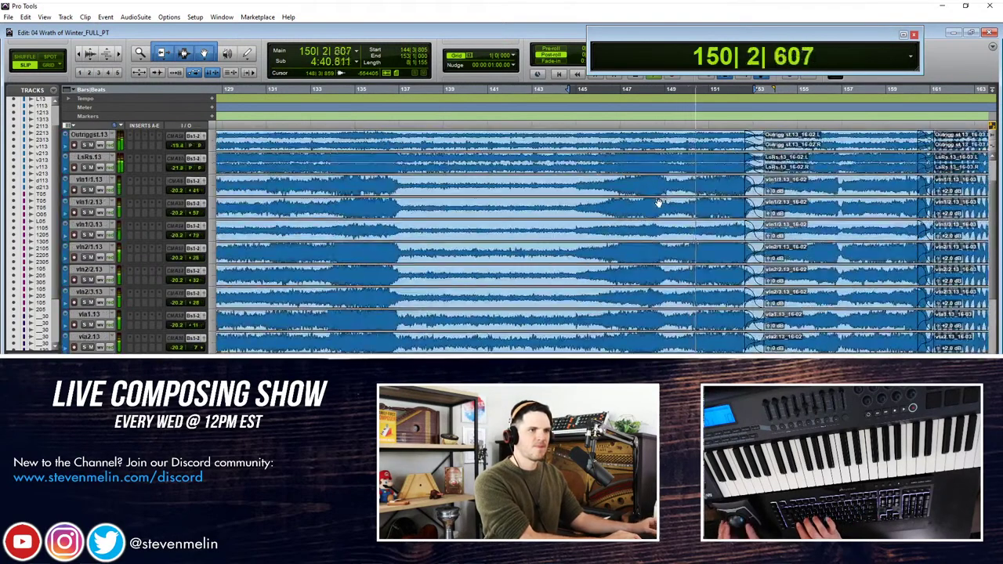
pyautogui.click(673, 212)
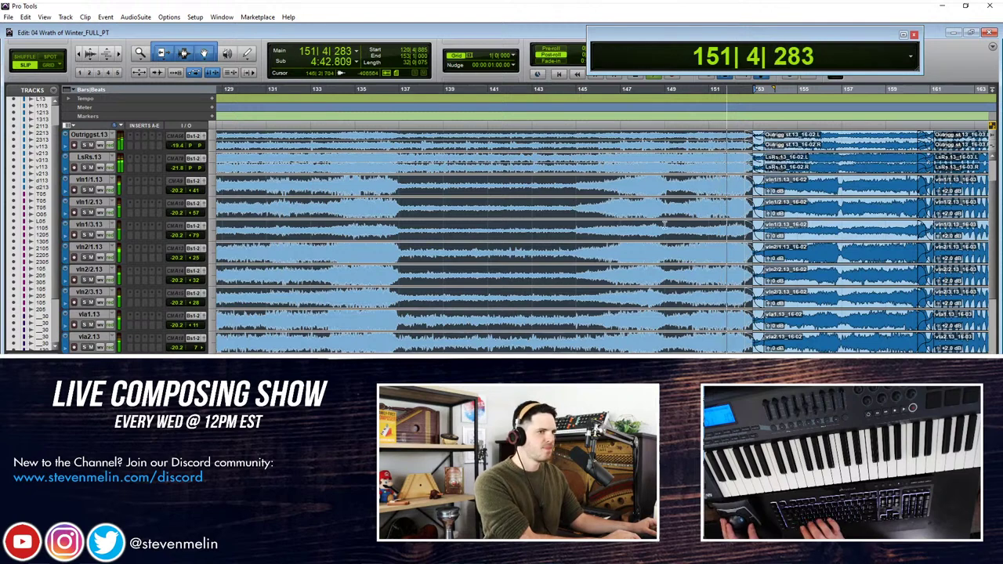
pyautogui.hscroll(2, 578, 222)
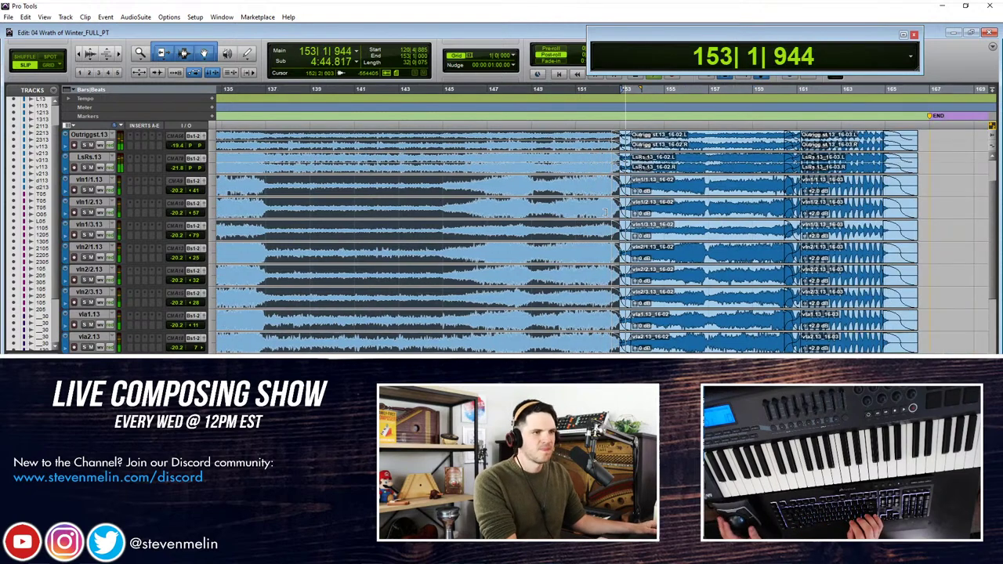
pyautogui.hscroll(2, 627, 224)
pyautogui.click(598, 215)
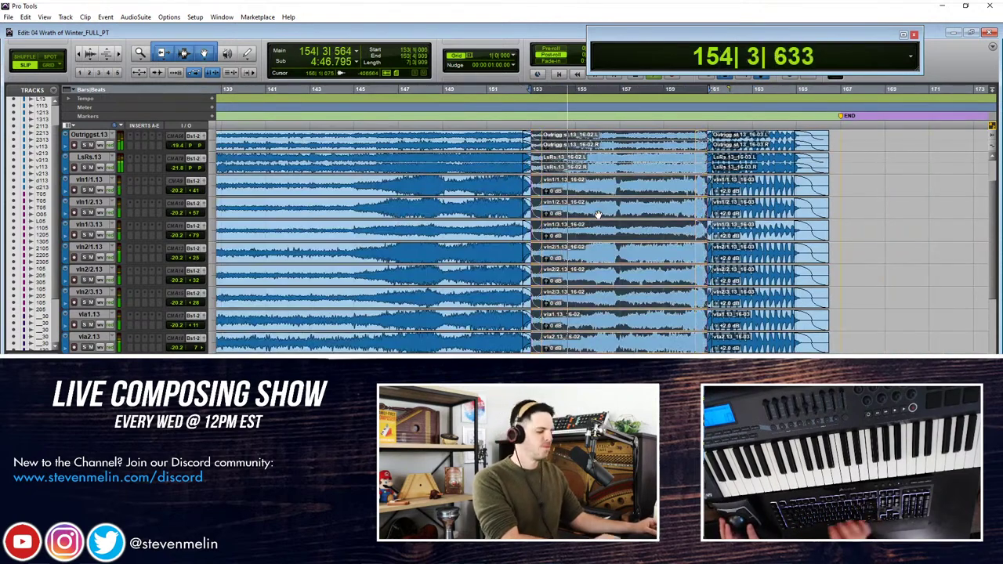
pyautogui.press('super+shift+Down')
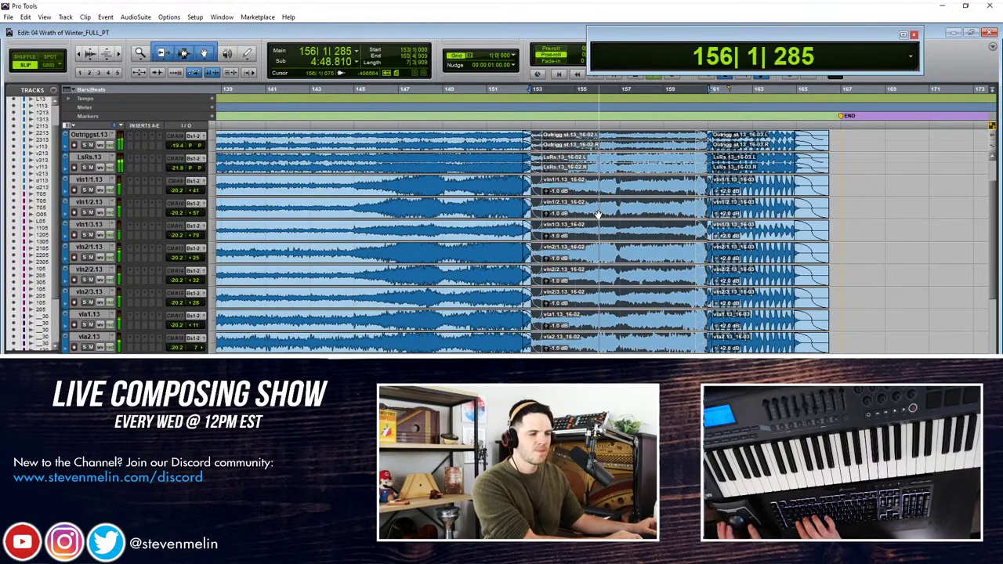
# Step: Raise the clip gain to +4.0 dB for the choir clips from bar 153 to bar 157
pyautogui.scroll(-5, 597, 214)
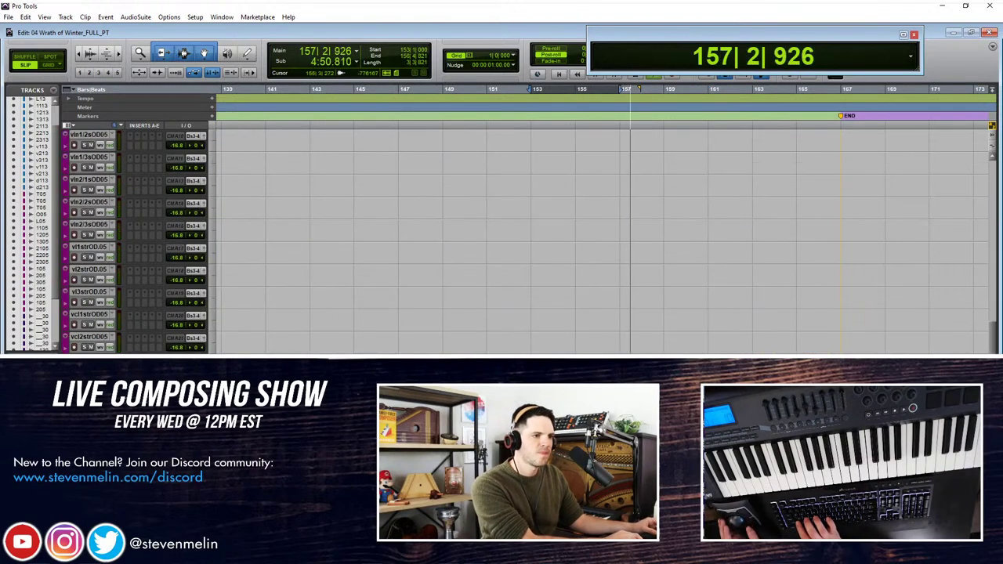
pyautogui.scroll(1, 597, 235)
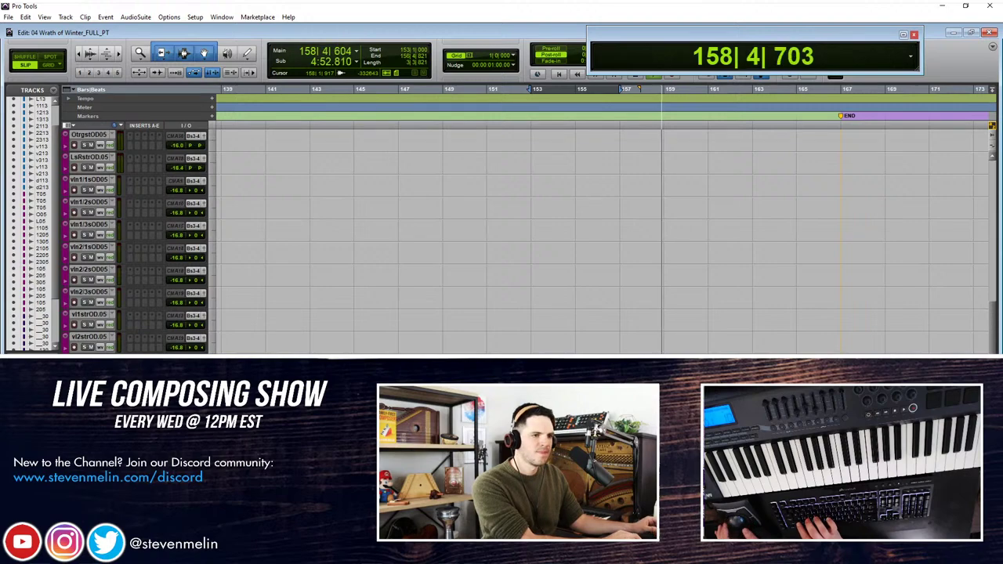
pyautogui.scroll(4, 666, 157)
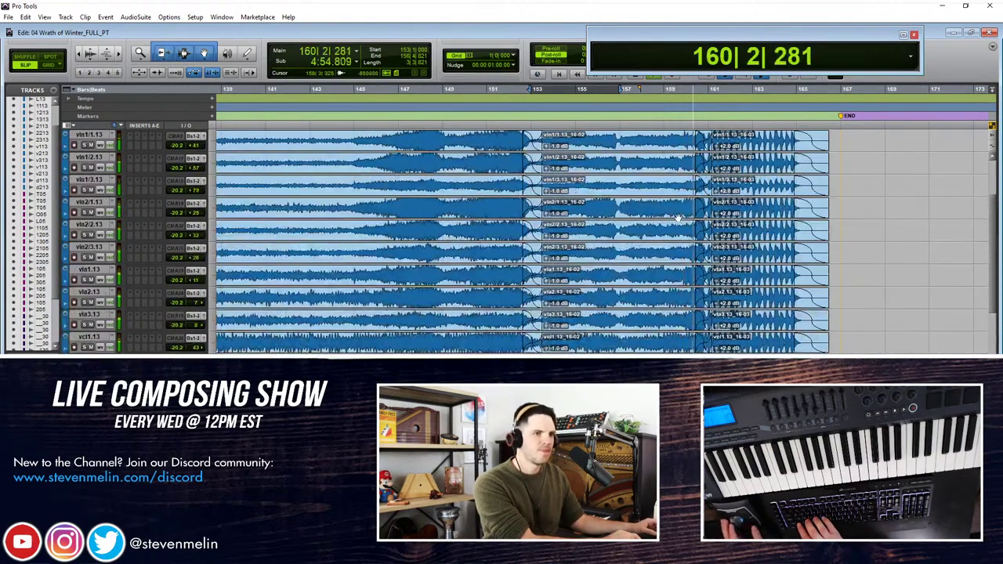
pyautogui.hscroll(1, 680, 221)
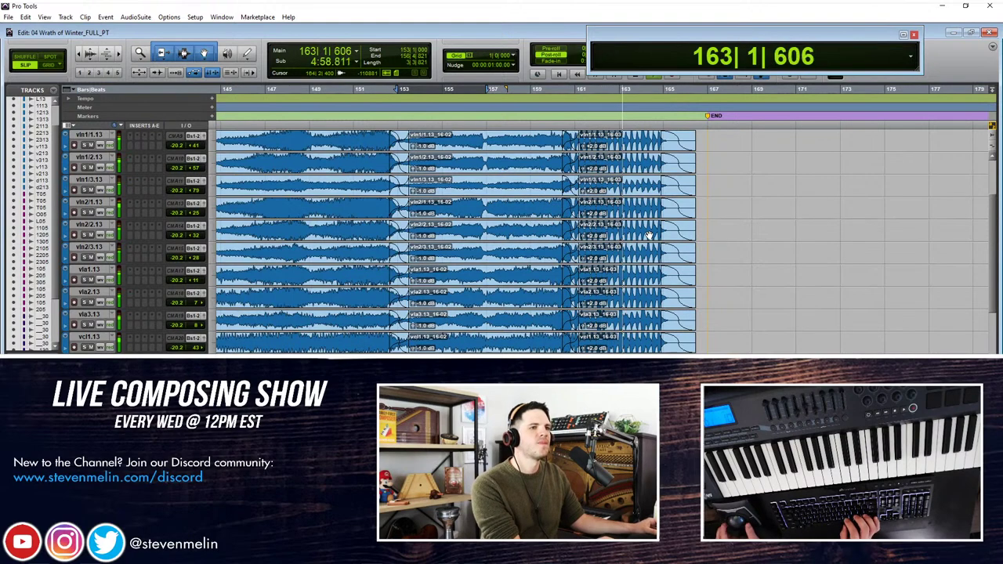
pyautogui.scroll(-10, 649, 236)
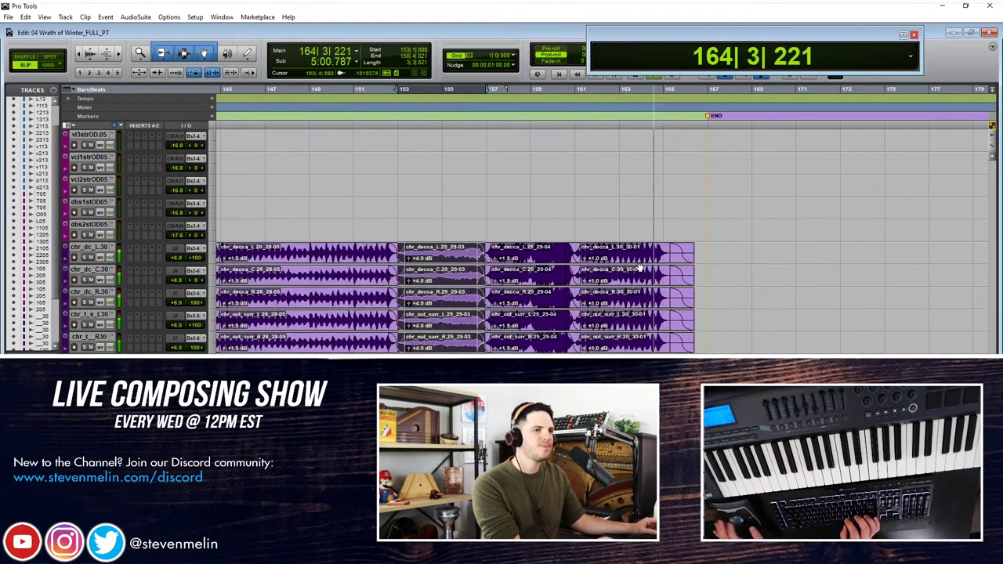
# Step: Play back the choir transition into the final clips at bar 161 and stop to check its timing
pyautogui.press('space')
pyautogui.click(586, 208)
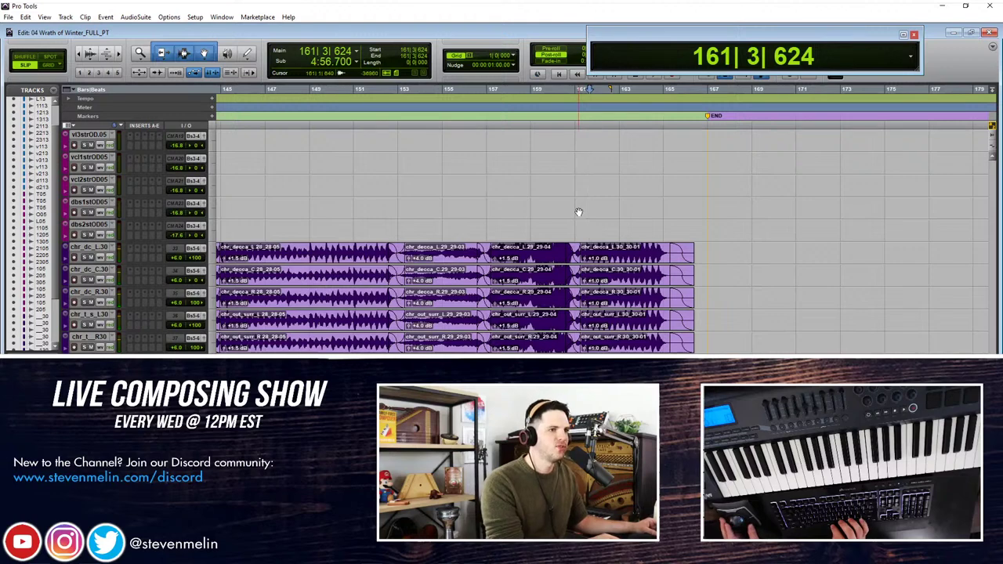
pyautogui.press('space')
pyautogui.scroll(2, 585, 236)
pyautogui.hscroll(3, 585, 236)
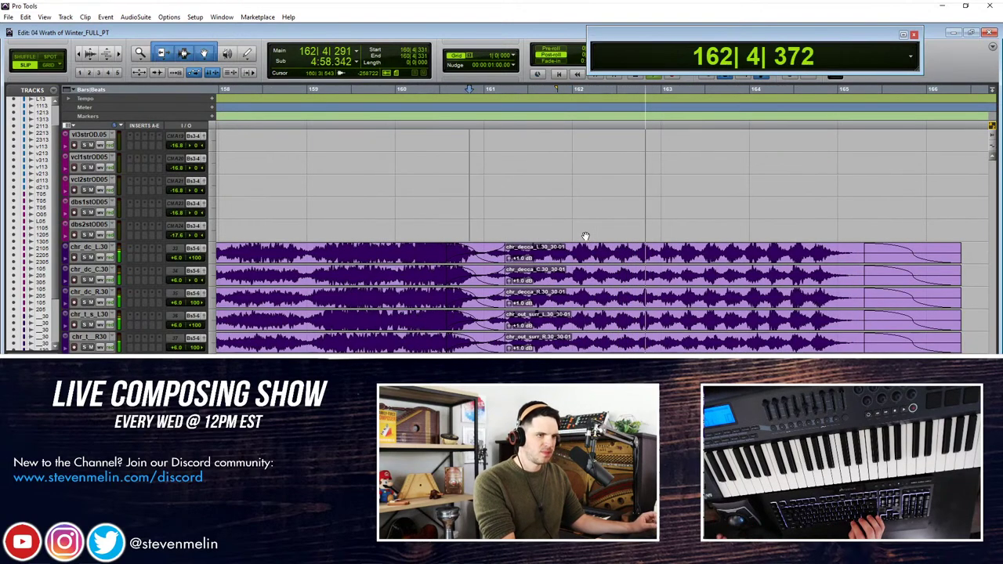
pyautogui.press('space')
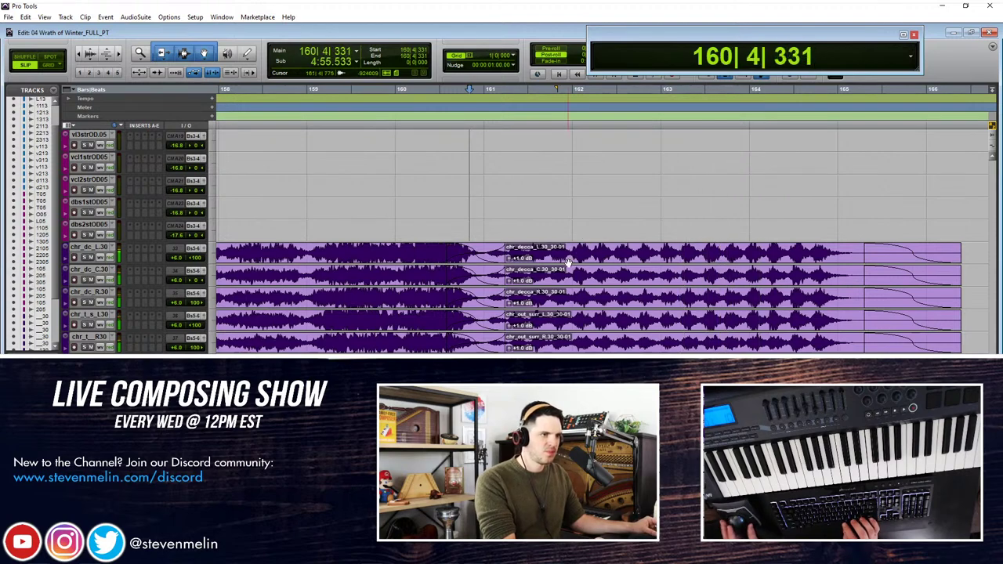
# Step: Try shifting the final choir clips at bar 161 slightly later and audition the transition
pyautogui.click(577, 249)
pyautogui.click(534, 259)
pyautogui.moveTo(536, 259); pyautogui.dragTo(490, 259)
pyautogui.press('space')
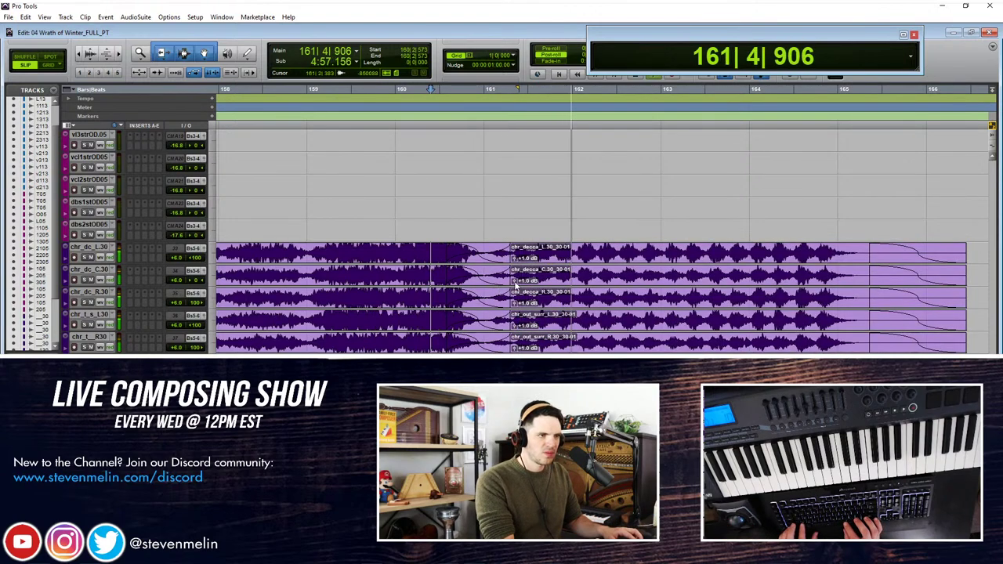
pyautogui.hotkey('ctrl', ']')
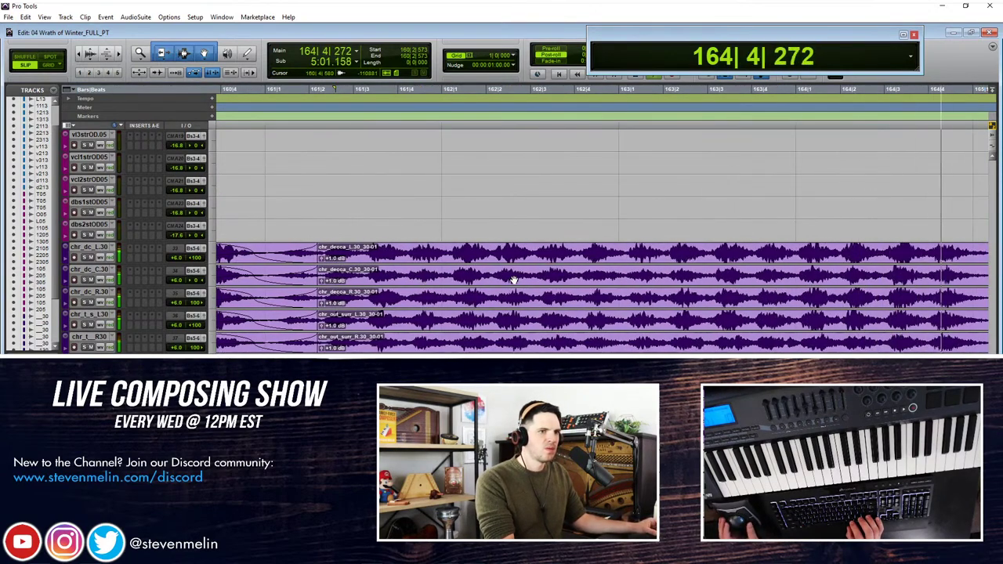
pyautogui.press('space')
pyautogui.hotkey('ctrl', 'z')
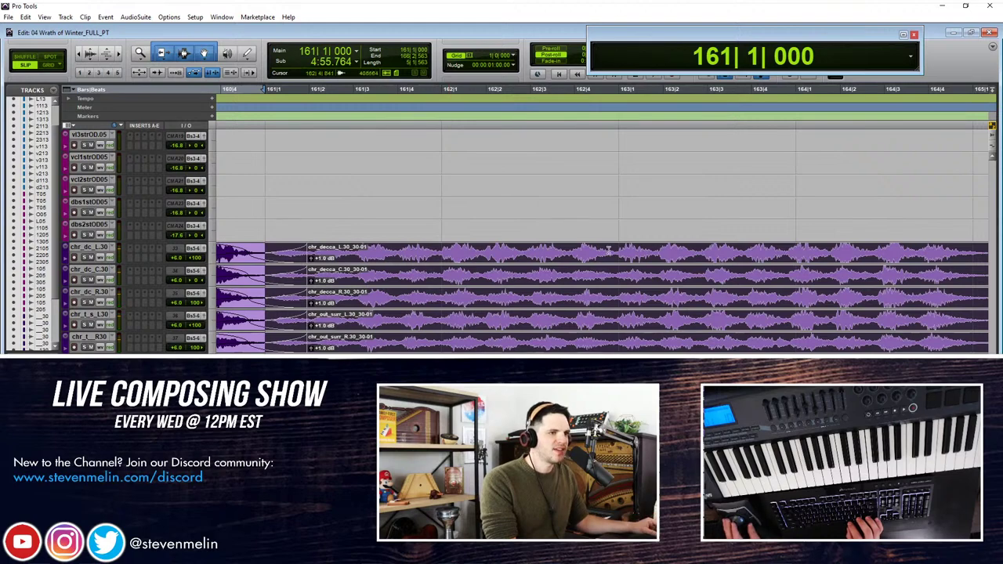
# Step: Split the final choir clips at 162|4|947
pyautogui.hscroll(1, 600, 251)
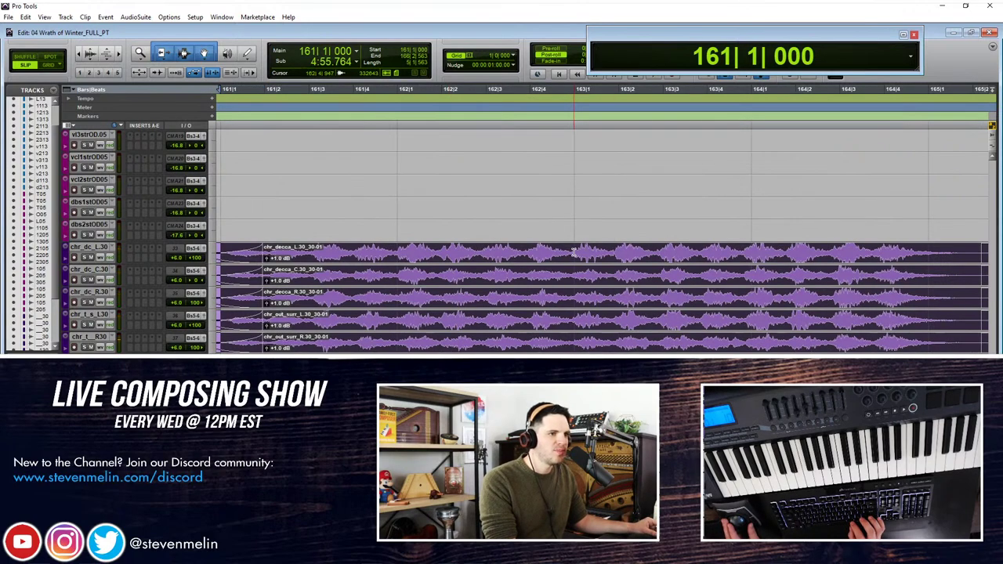
pyautogui.click(573, 250)
pyautogui.hotkey('ctrl', 'e')
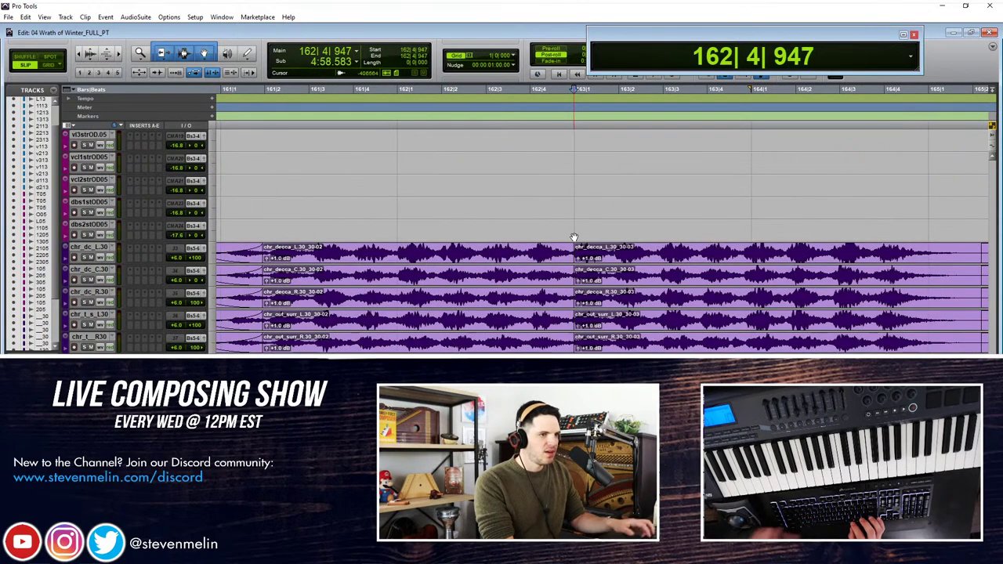
# Step: Shift the choir clips after the bar 163 split slightly later, crossfade them with the preceding clips and audition the join
pyautogui.click(588, 258)
pyautogui.moveTo(589, 259)
pyautogui.mouseDown()
pyautogui.moveTo(566, 250)
pyautogui.moveTo(582, 249)
pyautogui.mouseUp()
pyautogui.press('f')
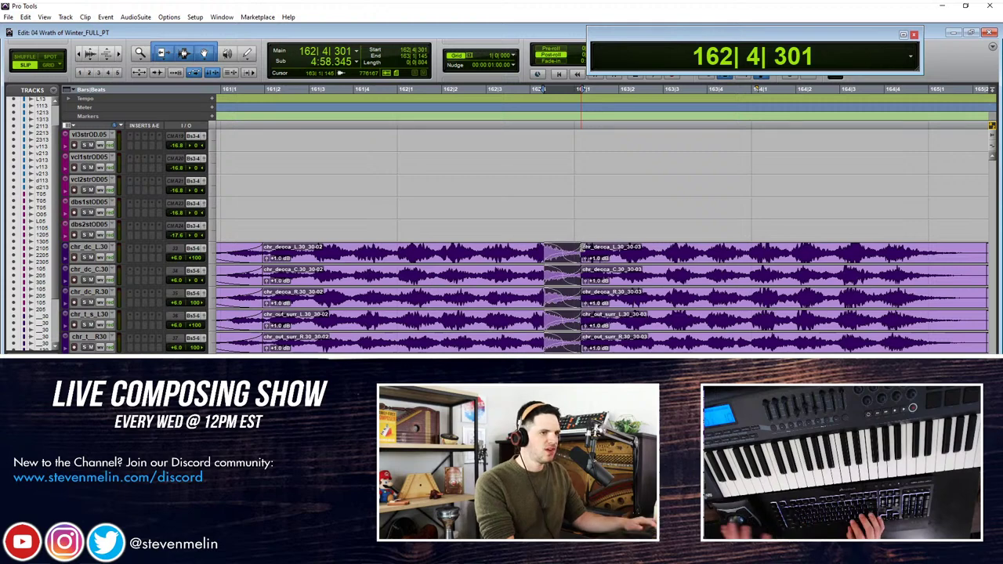
pyautogui.click(475, 250)
pyautogui.press('space')
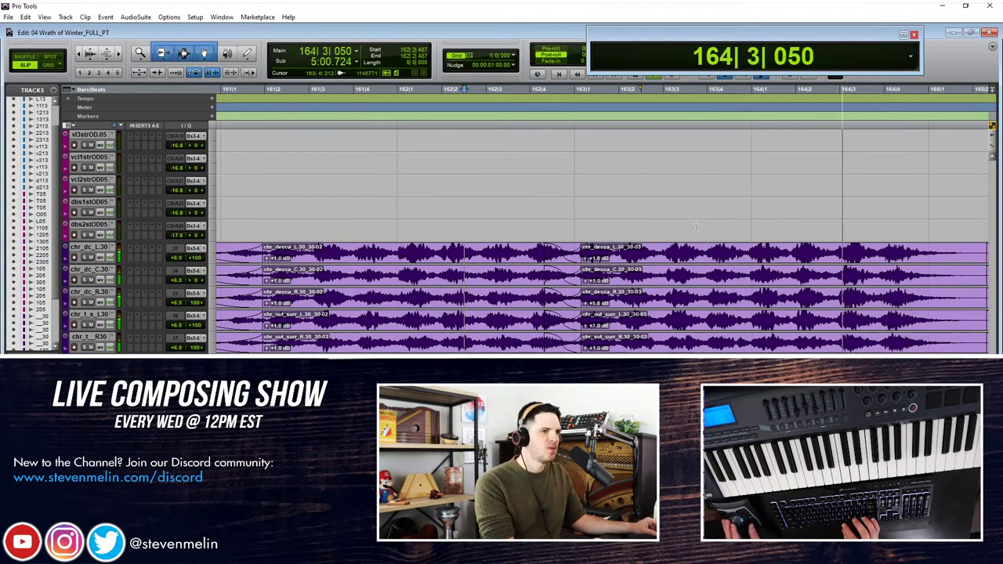
# Step: Try the crossfaded choir clips slightly earlier, starting at 162|4|669, and play back the join
pyautogui.click(618, 257)
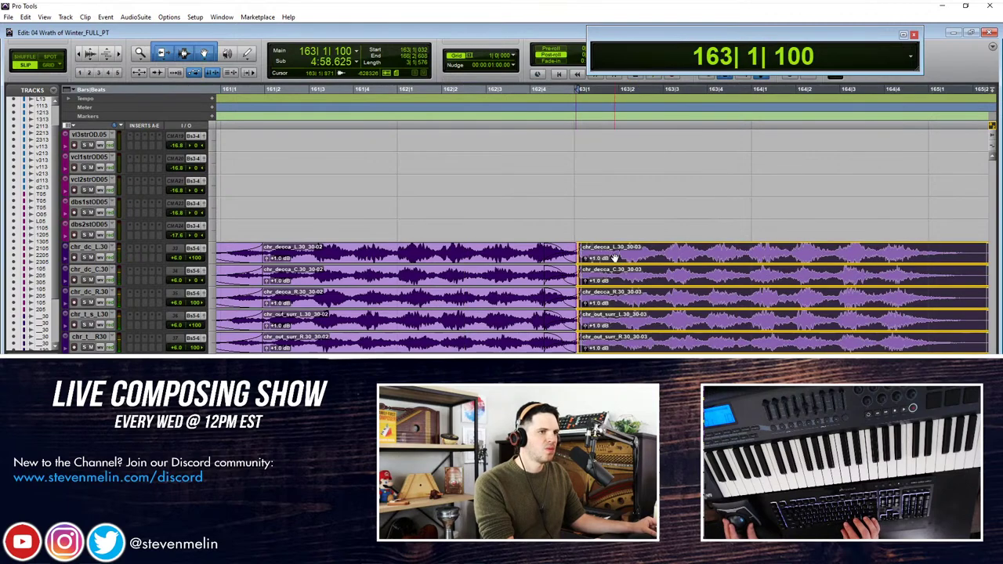
pyautogui.hotkey('ctrl', 'z')
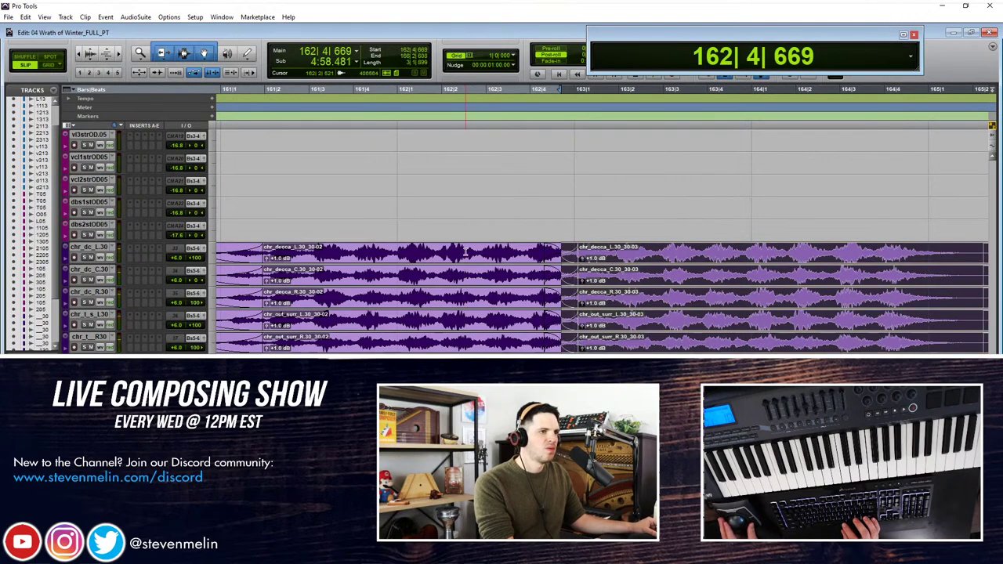
pyautogui.click(466, 252)
pyautogui.press('space')
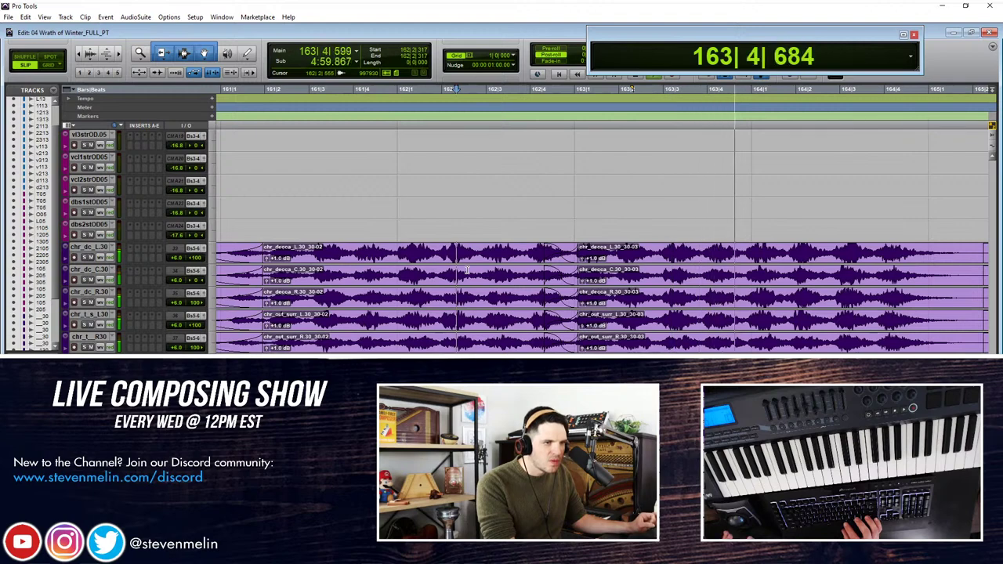
# Step: Move the crossfaded choir clips near bar 163 to start at 162|4|703 and audition the ending
pyautogui.click(625, 261)
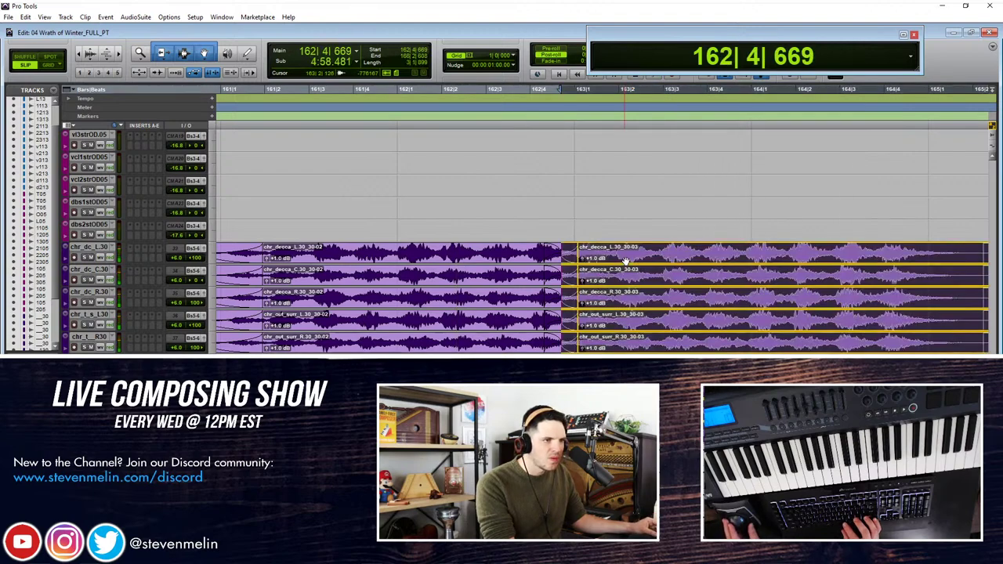
pyautogui.moveTo(626, 261); pyautogui.dragTo(628, 261)
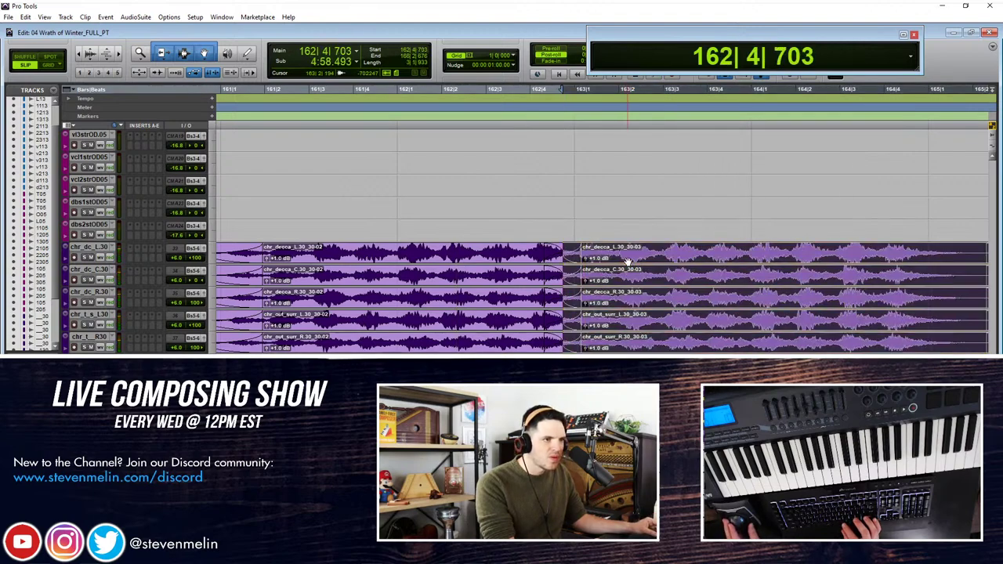
pyautogui.click(481, 257)
pyautogui.press('space')
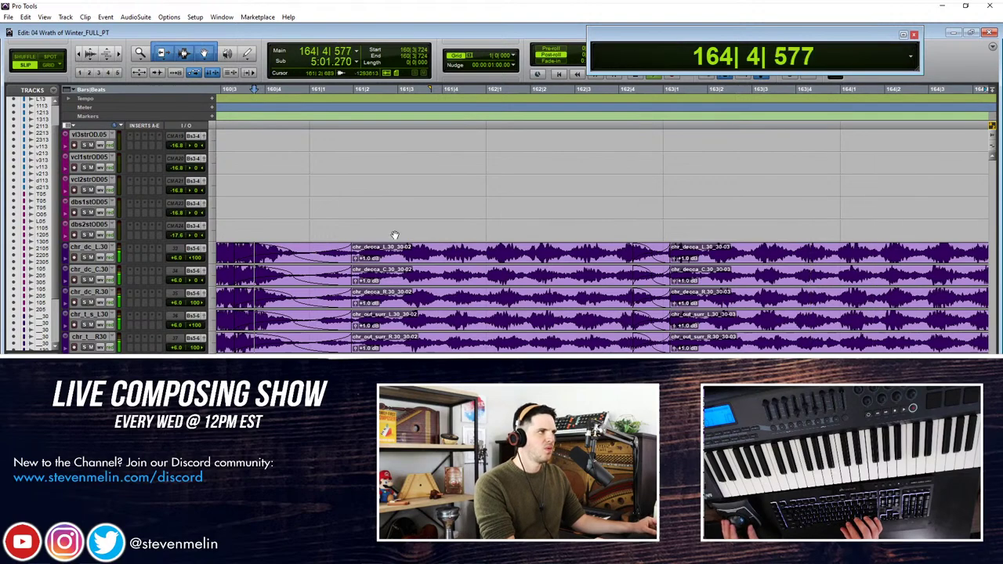
# Step: Stop playback, return to the start of the session and look over the string and choir clips
pyautogui.press('r')
pyautogui.press('r')
pyautogui.press('space')
pyautogui.press('Return')
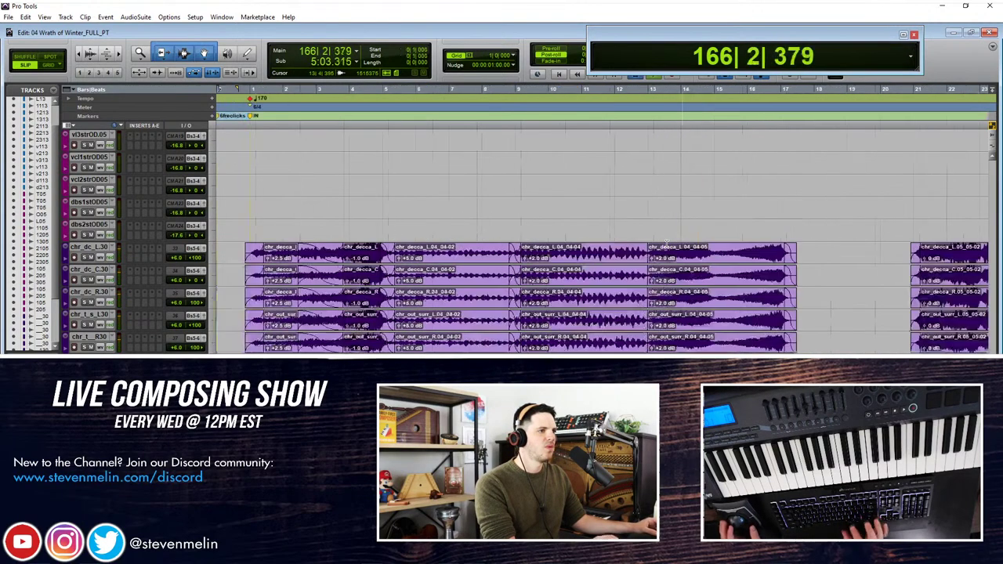
pyautogui.scroll(-5, 477, 257)
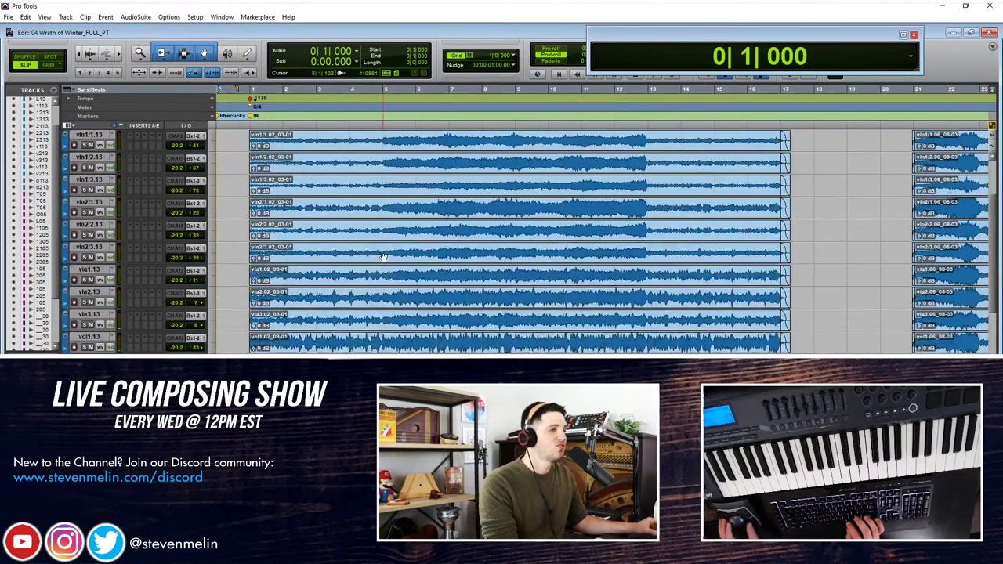
pyautogui.scroll(8, 383, 259)
pyautogui.scroll(-3, 318, 258)
pyautogui.press('r')
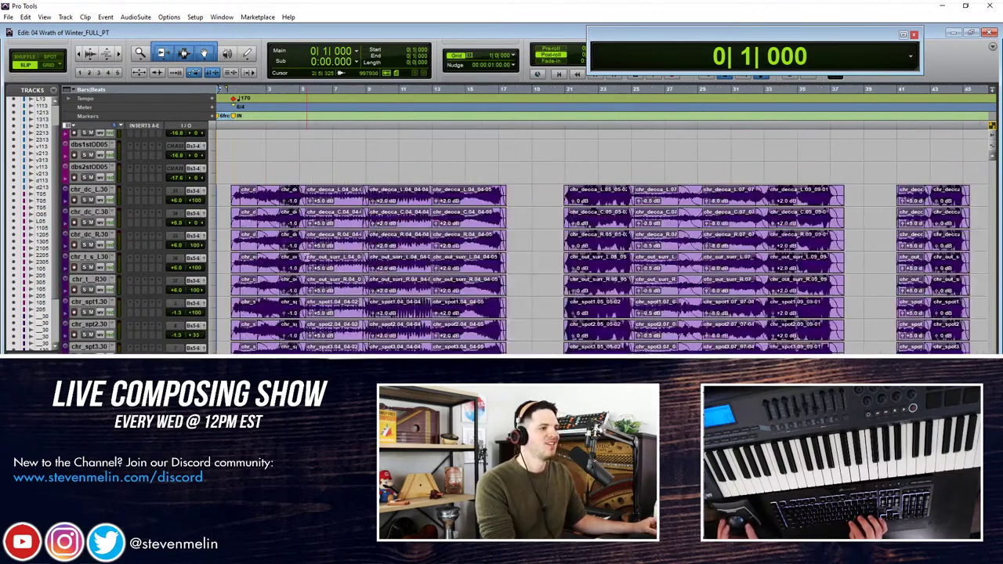
pyautogui.press('r')
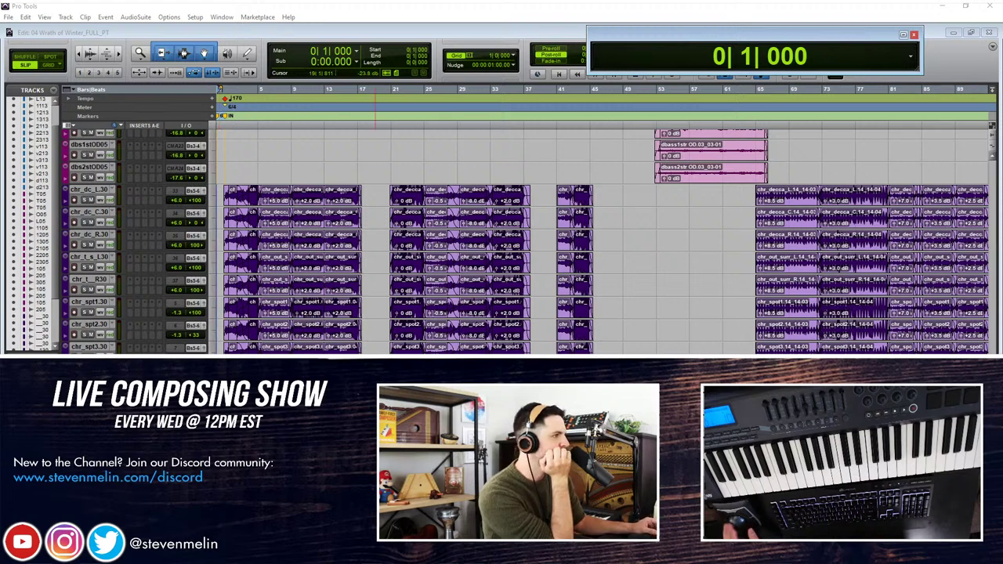
# Step: Create 33 new audio tracks in the session and choose their channel format
pyautogui.click(486, 161)
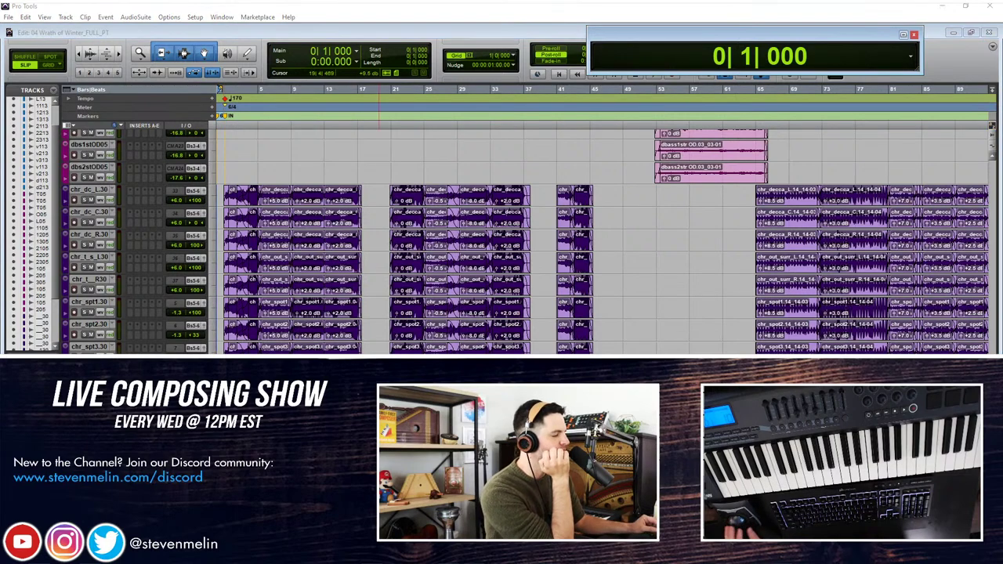
pyautogui.hotkey('ctrl', 'shift', 'n')
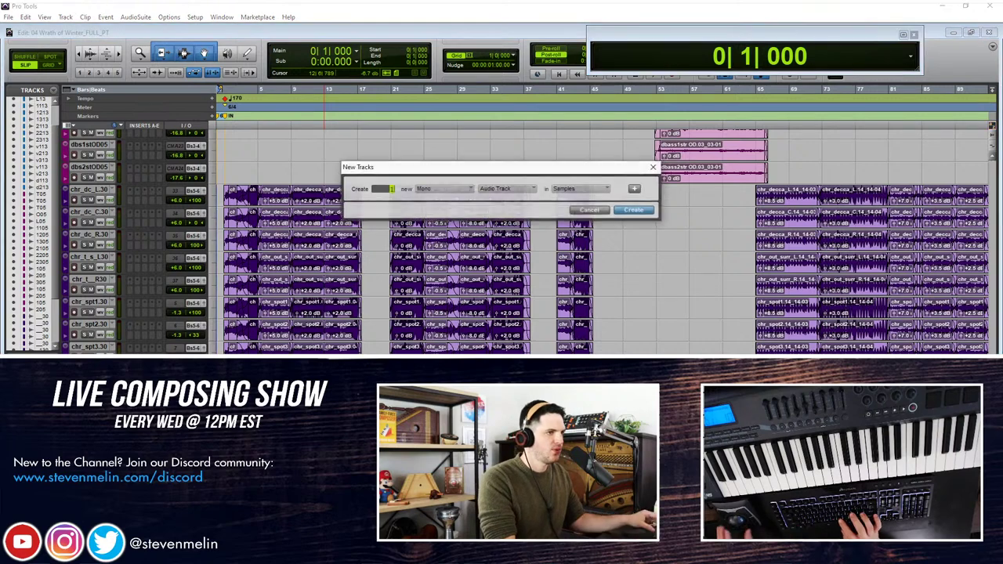
pyautogui.write('33')
pyautogui.click(443, 189)
pyautogui.click(437, 202)
pyautogui.click(632, 211)
pyautogui.scroll(5, 146, 192)
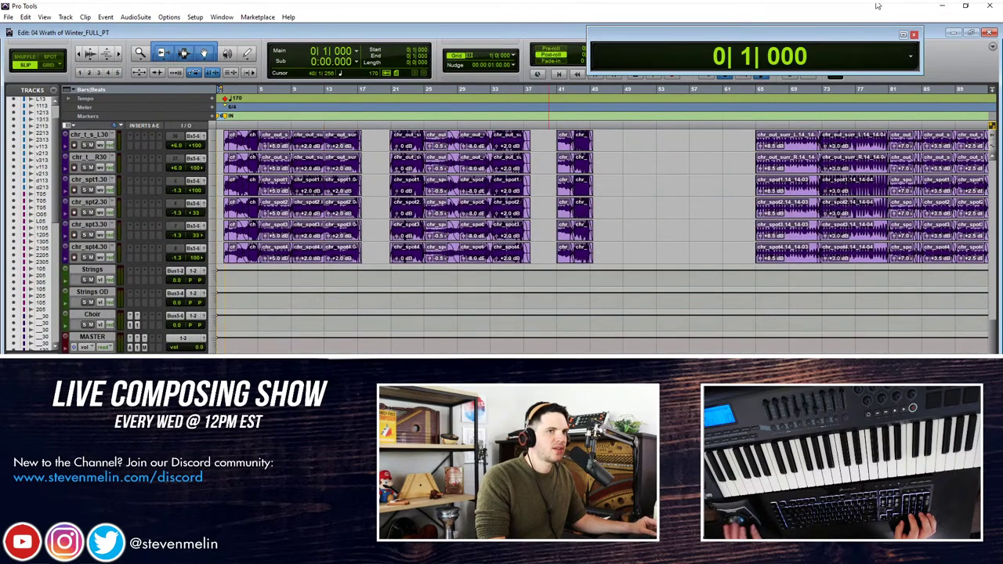
# Step: Show the Clip List and import the STEM-v7 audio files into it
pyautogui.click(993, 47)
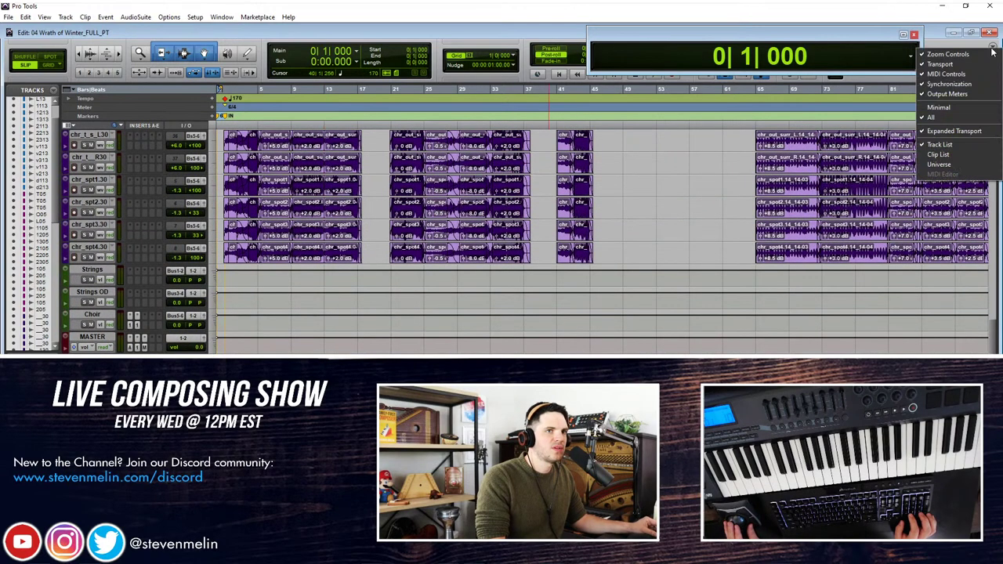
pyautogui.click(941, 154)
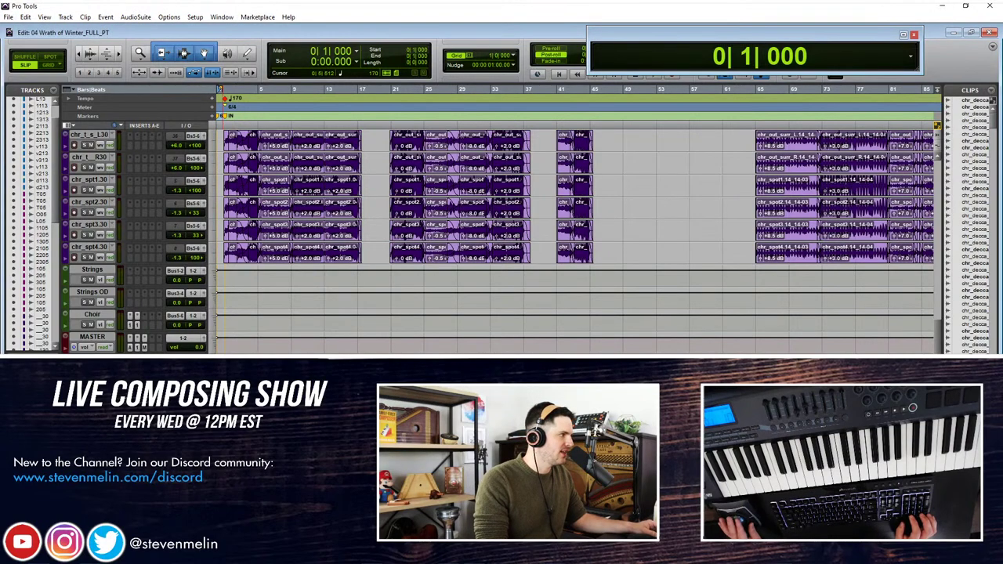
pyautogui.click(8, 16)
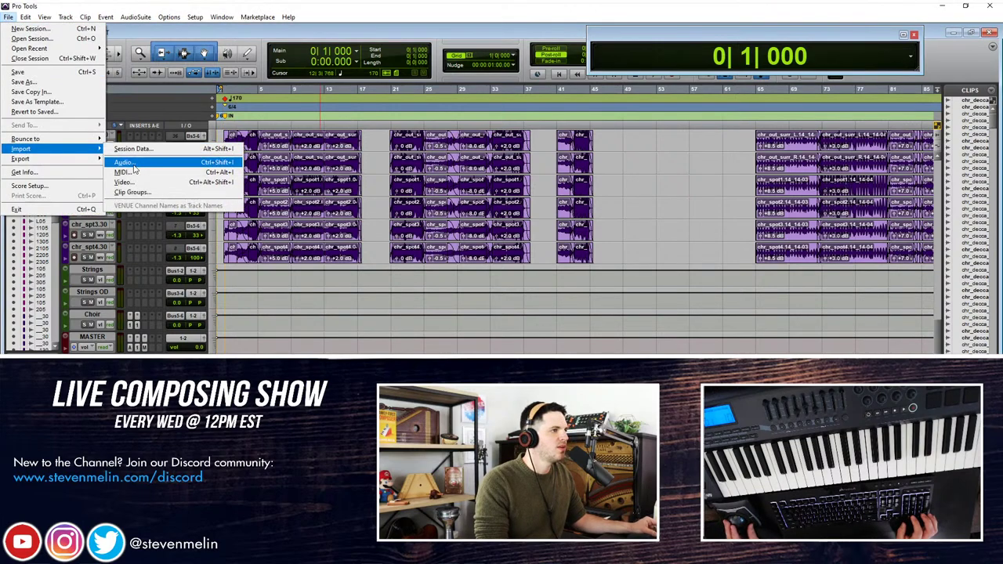
pyautogui.click(135, 166)
pyautogui.moveTo(11, 151); pyautogui.dragTo(0, 149)
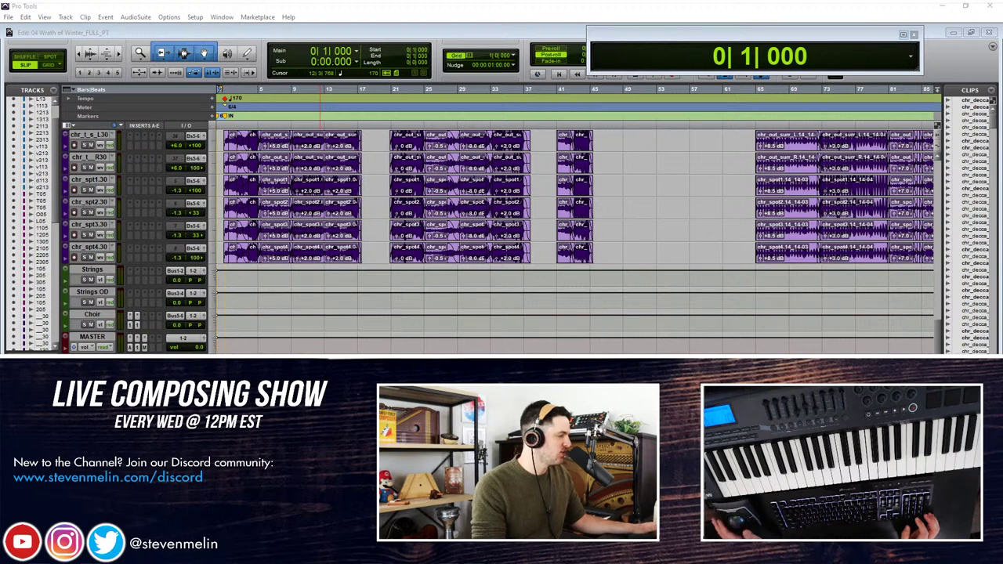
pyautogui.moveTo(0, 83); pyautogui.dragTo(0, 72)
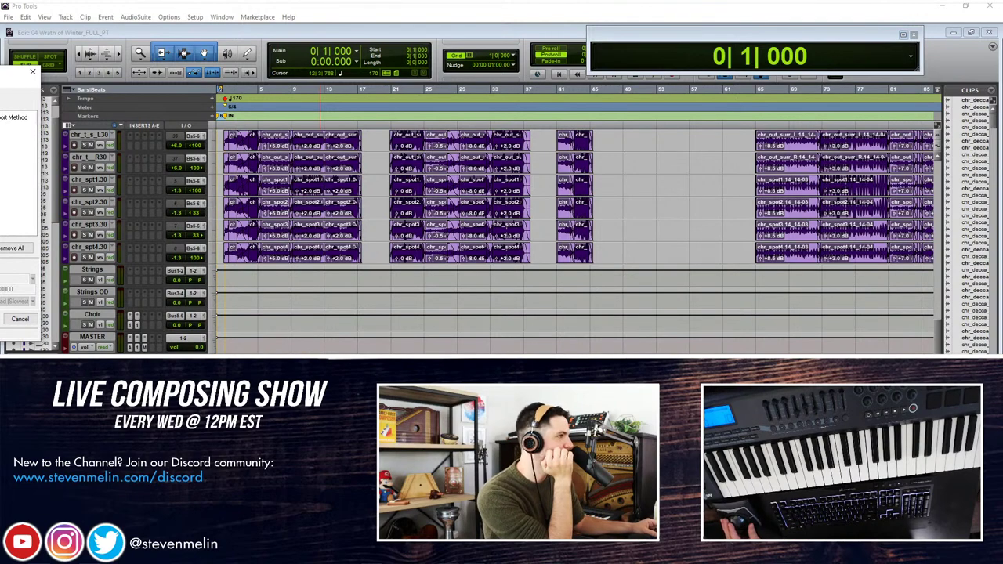
pyautogui.press('Escape')
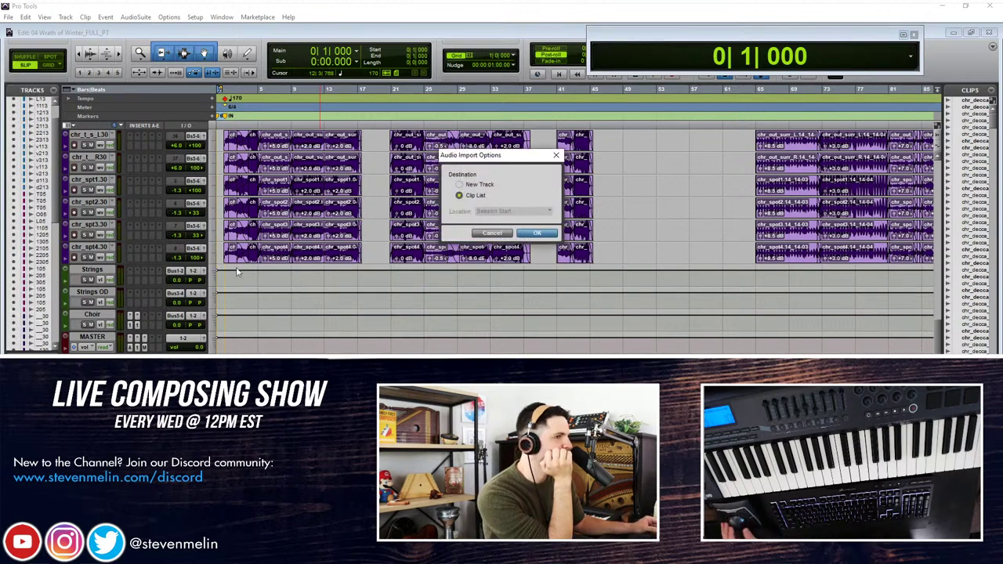
pyautogui.click(537, 232)
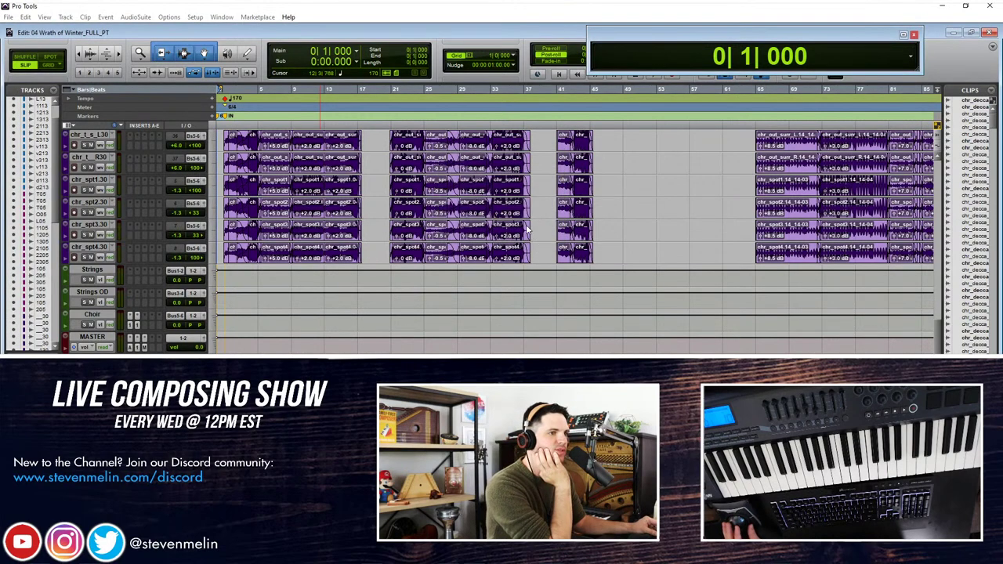
# Step: Place the imported STEM-v7 clips on the new audio tracks and align them to 0|1|000 in Grid mode
pyautogui.scroll(-3, 979, 314)
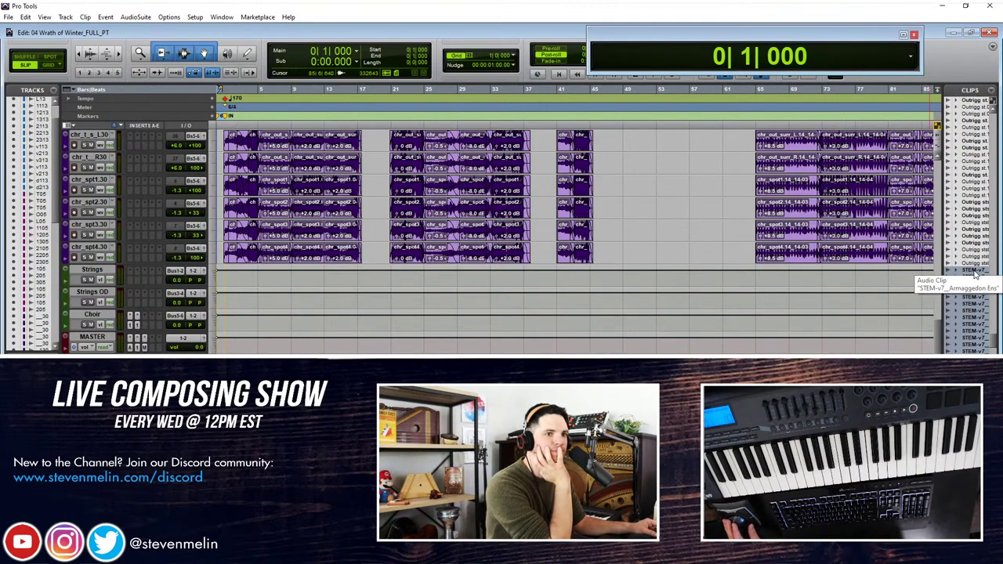
pyautogui.moveTo(488, 294); pyautogui.dragTo(232, 294)
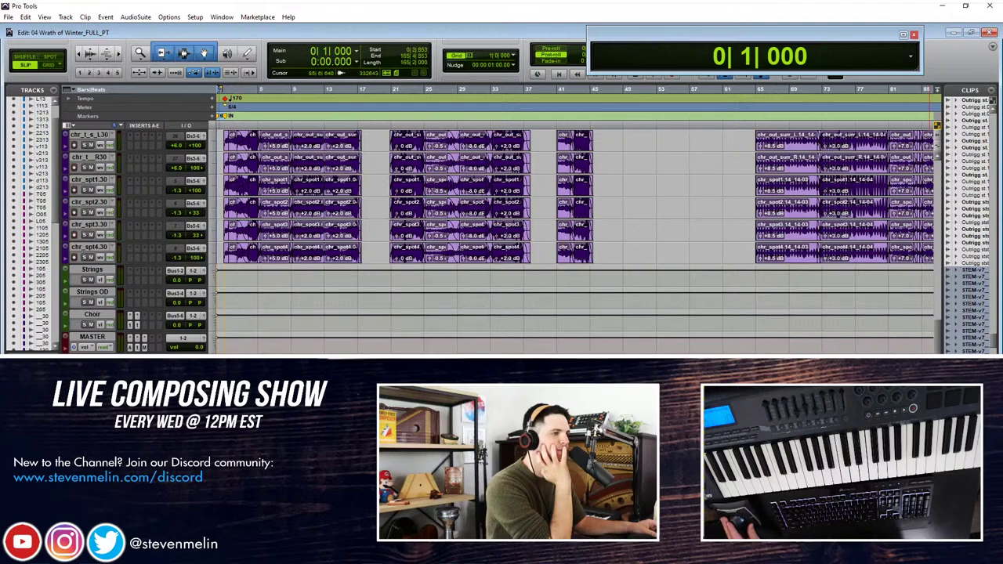
pyautogui.click(50, 65)
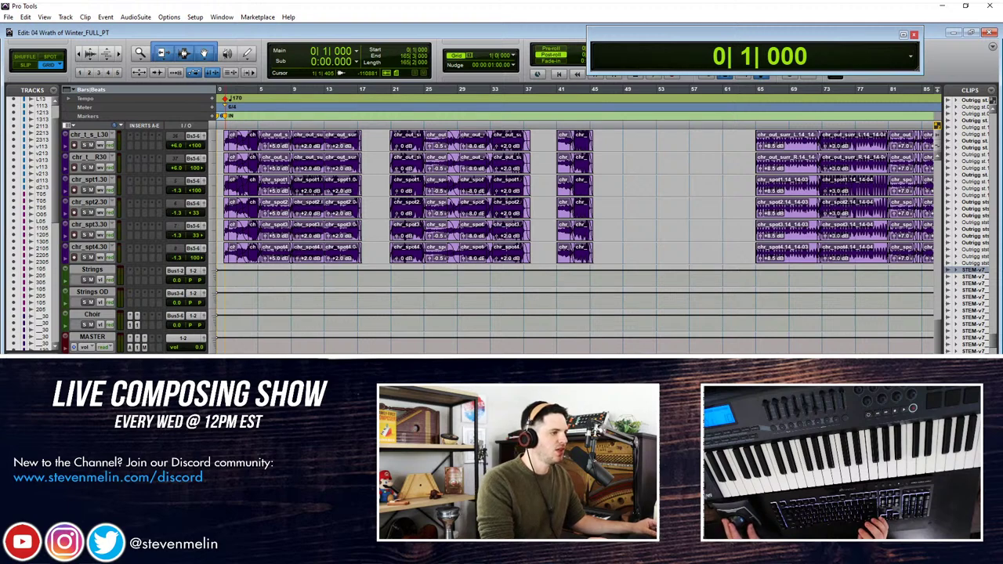
# Step: Create an Edit and Mix group named STEMS from the new audio tracks and colour those tracks yellow
pyautogui.hotkey('ctrl', 'g')
pyautogui.write('STEMS')
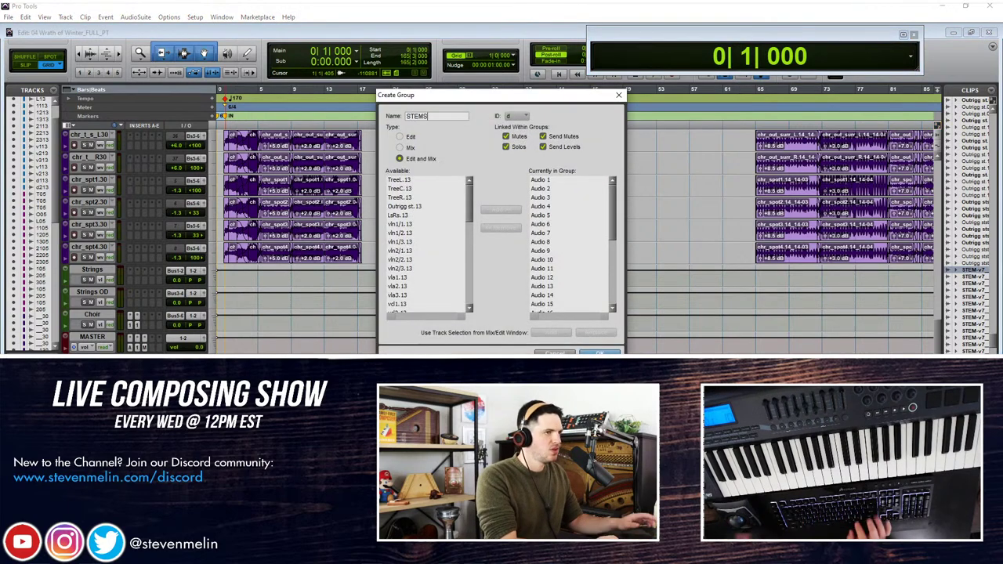
pyautogui.press('Return')
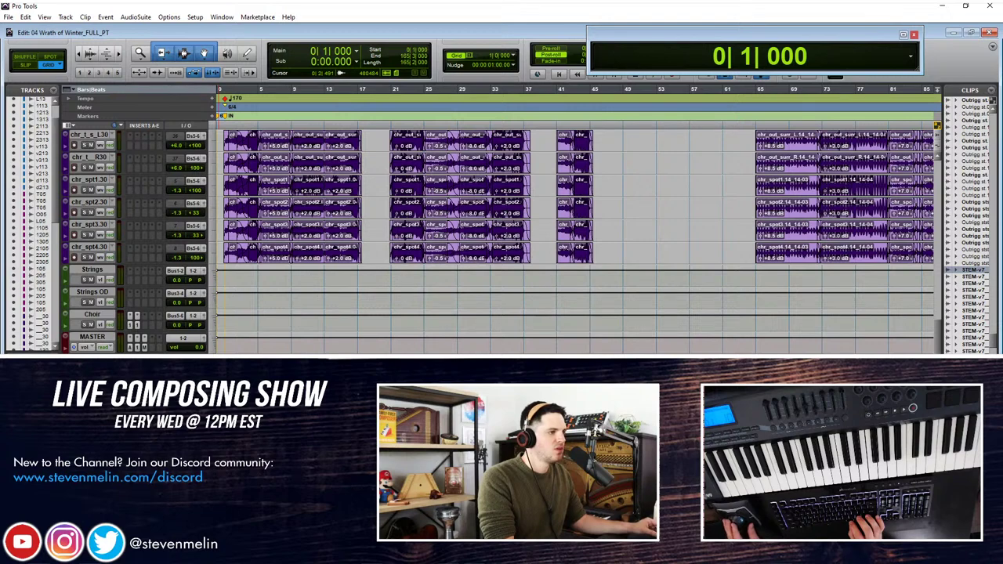
pyautogui.doubleClick(65, 345)
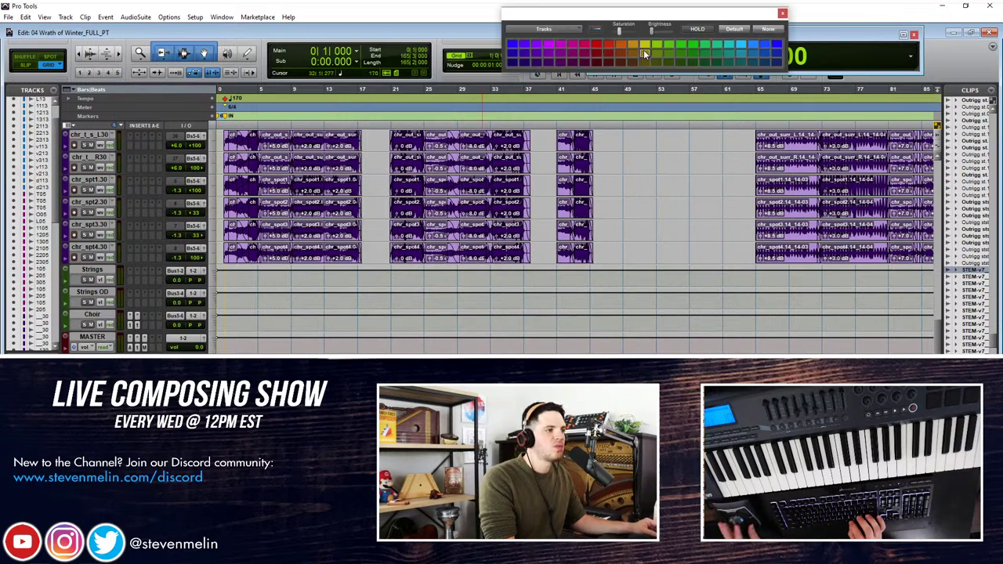
pyautogui.click(783, 14)
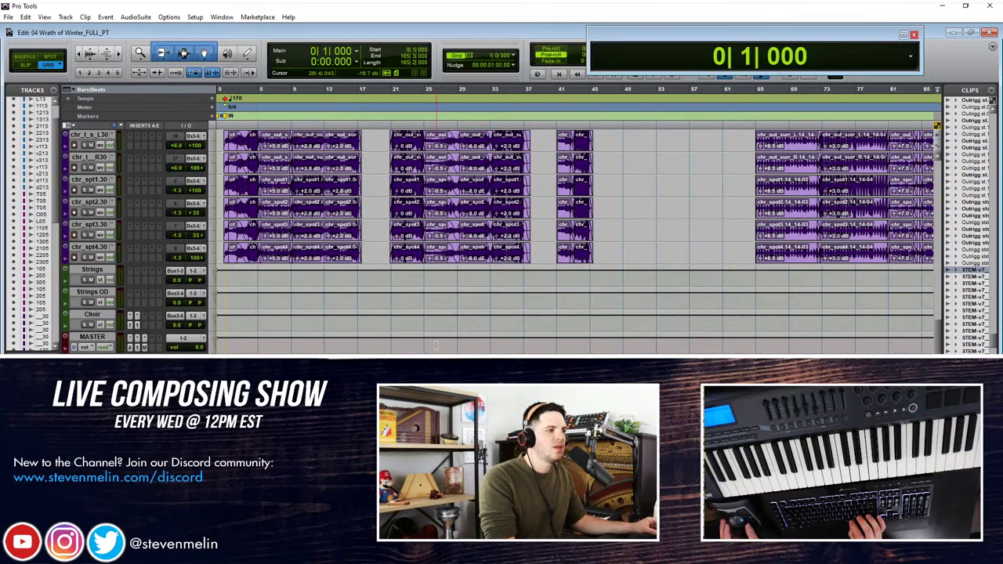
# Step: Audition the session's opening, then move the stem clips to start at 1|1|000
pyautogui.scroll(-2, 436, 345)
pyautogui.scroll(5, 277, 235)
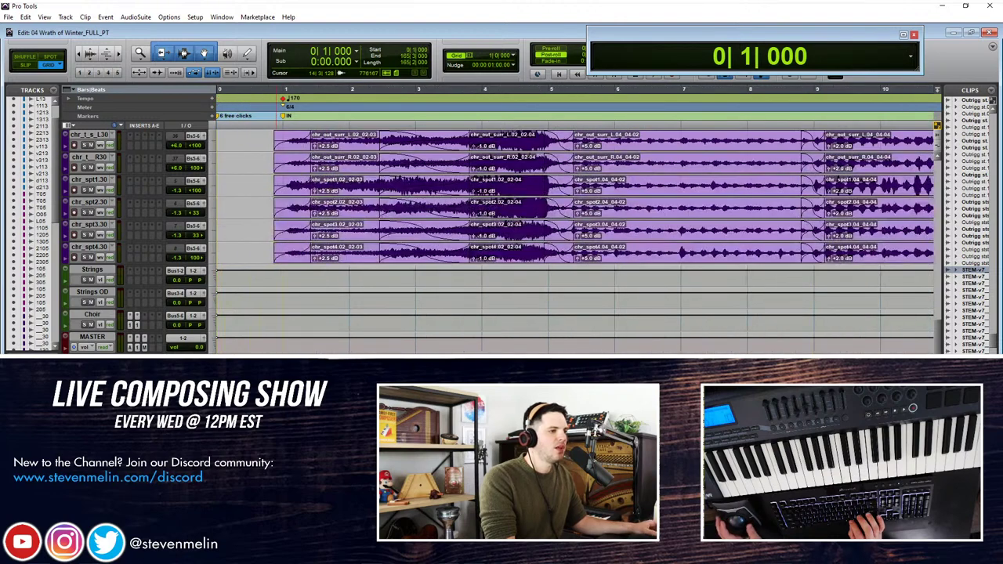
pyautogui.press('space')
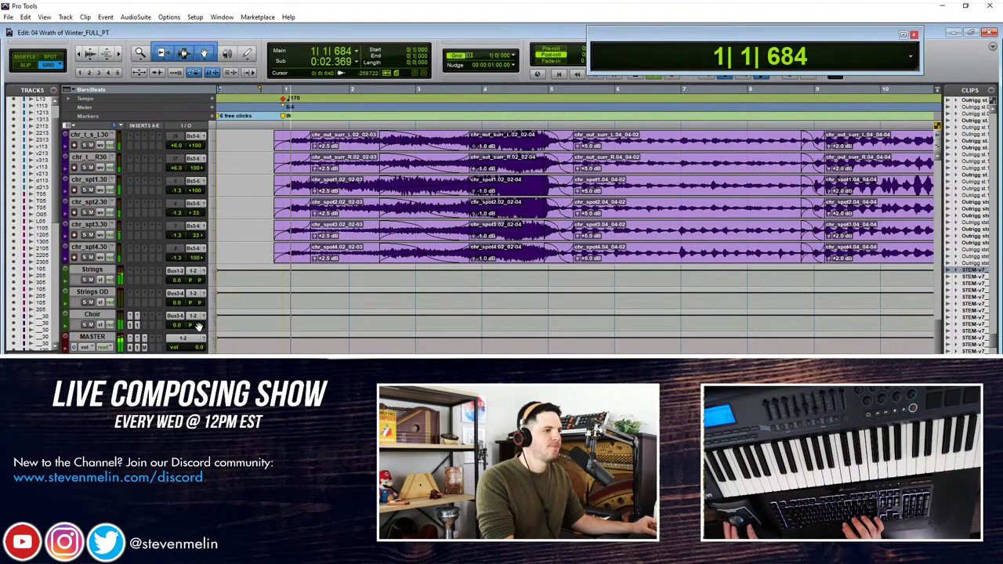
pyautogui.click(588, 239)
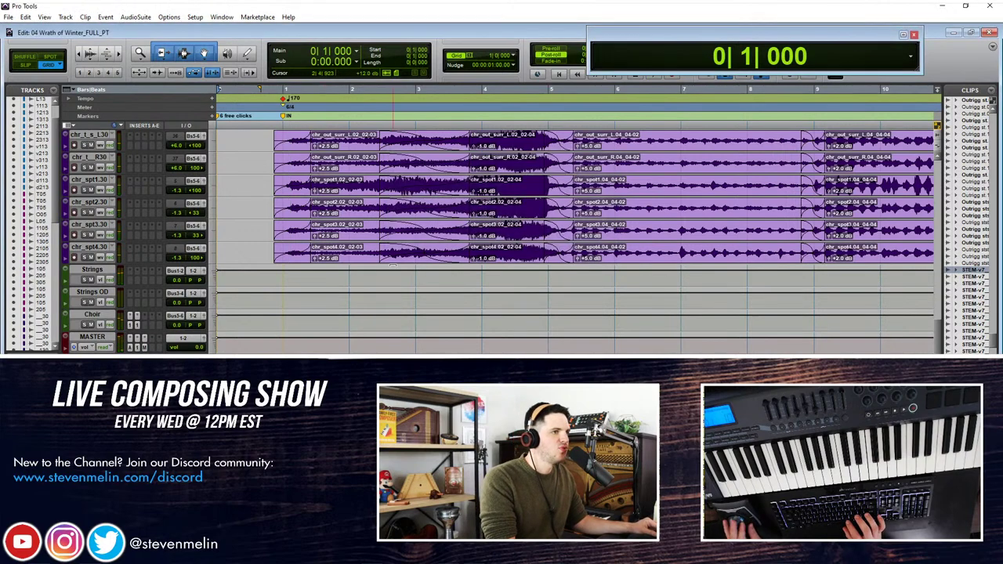
pyautogui.doubleClick(272, 377)
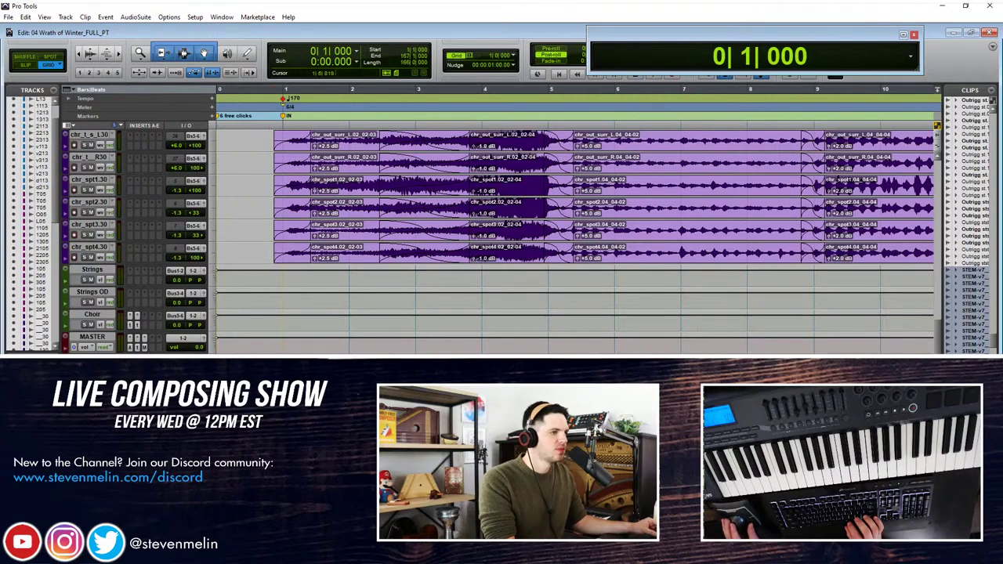
# Step: Play back the stems with the choir from bar 1 and bar 9, dismiss the playback error and position the cursor near bar 39
pyautogui.press('space')
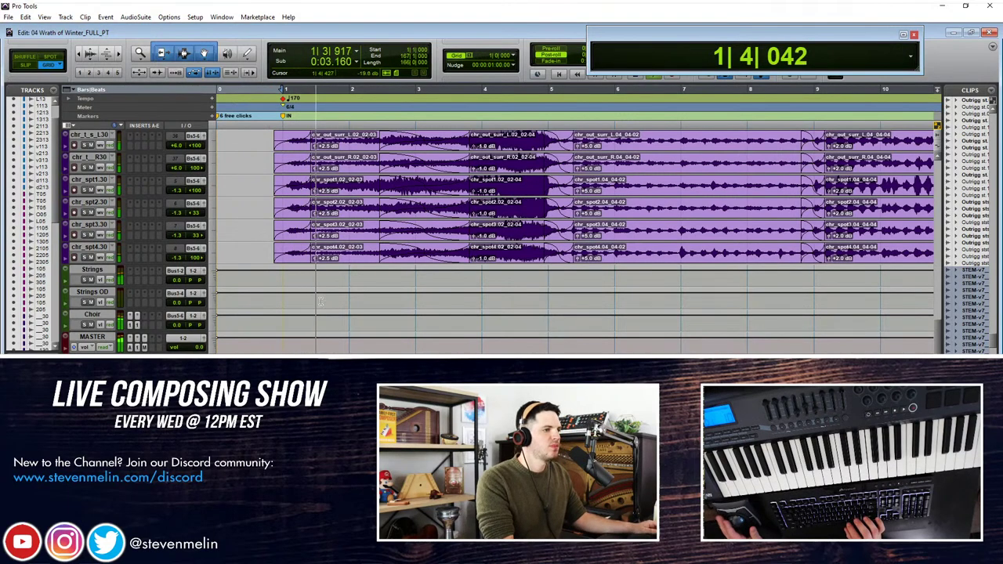
pyautogui.hotkey('ctrl', '[')
pyautogui.hotkey('ctrl', '[')
pyautogui.hotkey('ctrl', '[')
pyautogui.hotkey('ctrl', '[')
pyautogui.click(253, 368)
pyautogui.scroll(-1, 253, 369)
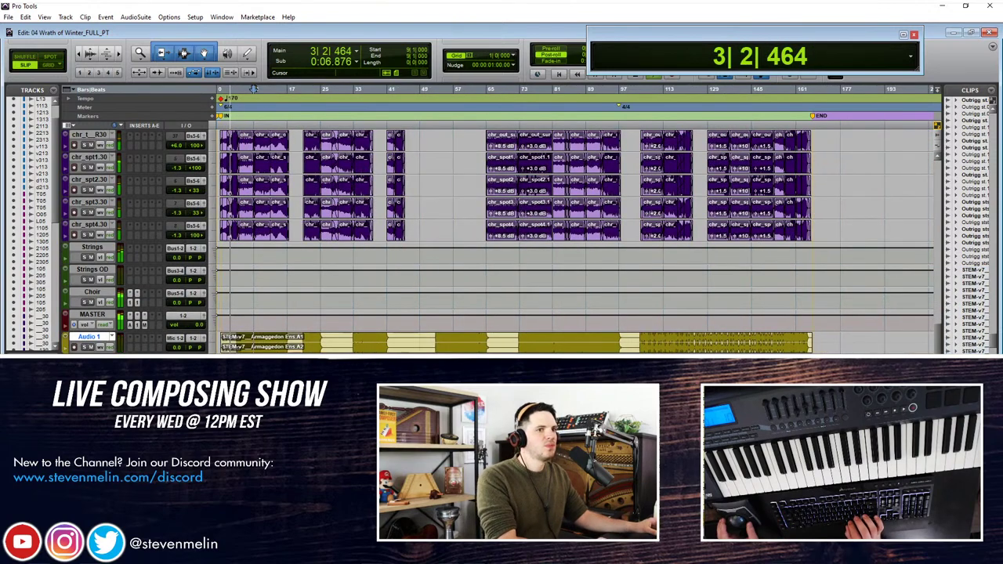
pyautogui.hotkey('alt', 'space')
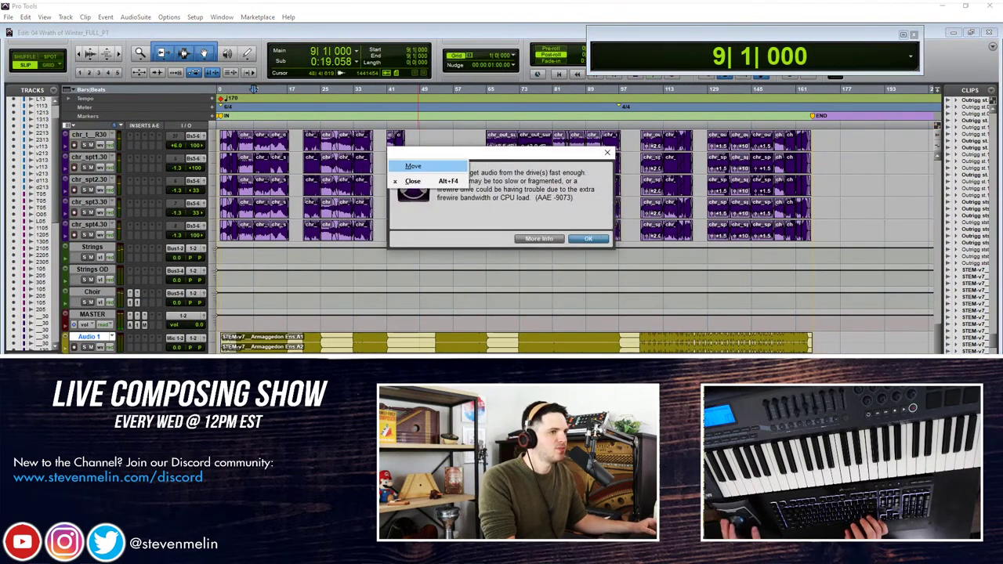
pyautogui.press('Escape')
pyautogui.click(588, 238)
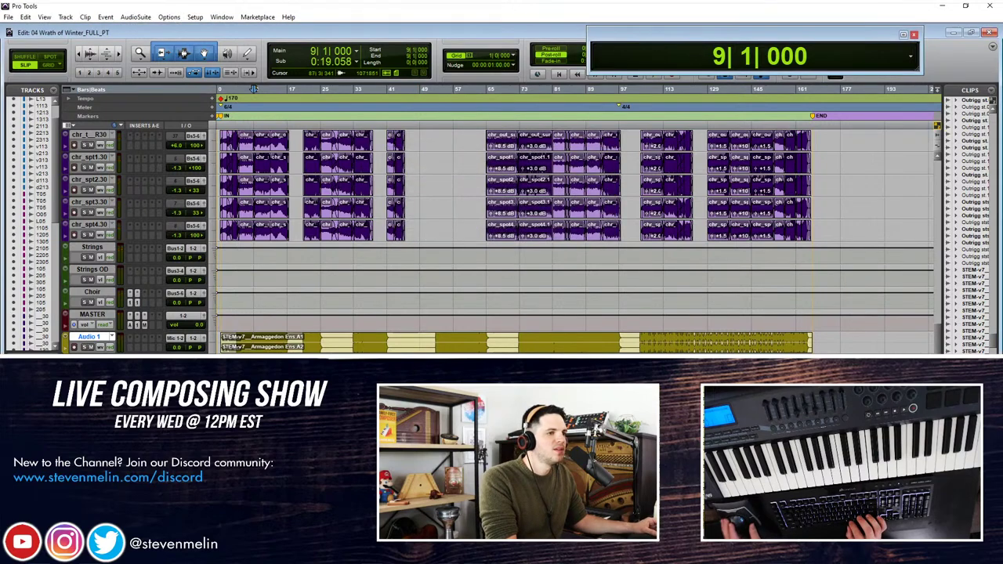
pyautogui.click(382, 89)
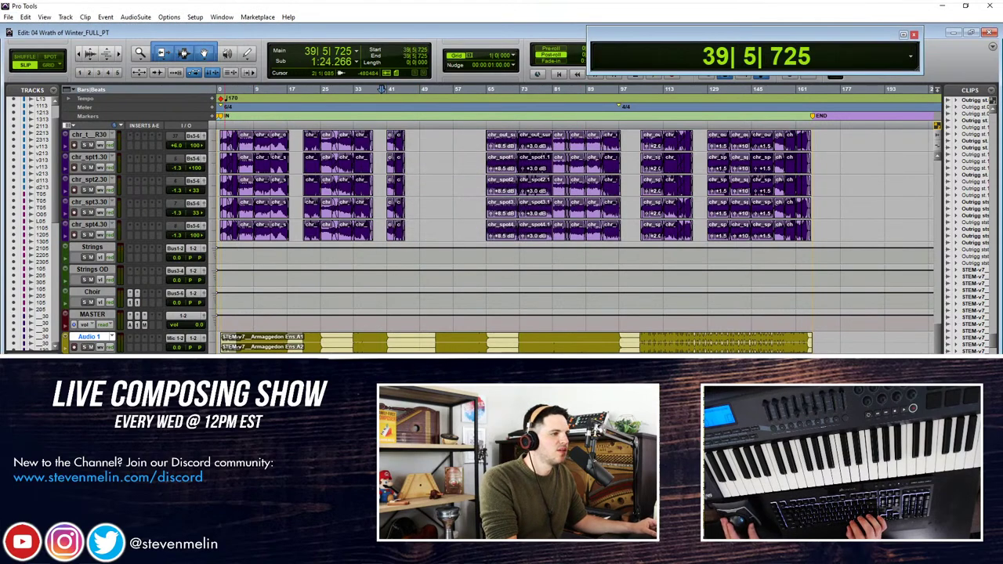
# Step: Delete the tracks Audio 2 through Audio 6, from the Cello leg stem past the choir and choir FX stems
pyautogui.scroll(-4, 162, 325)
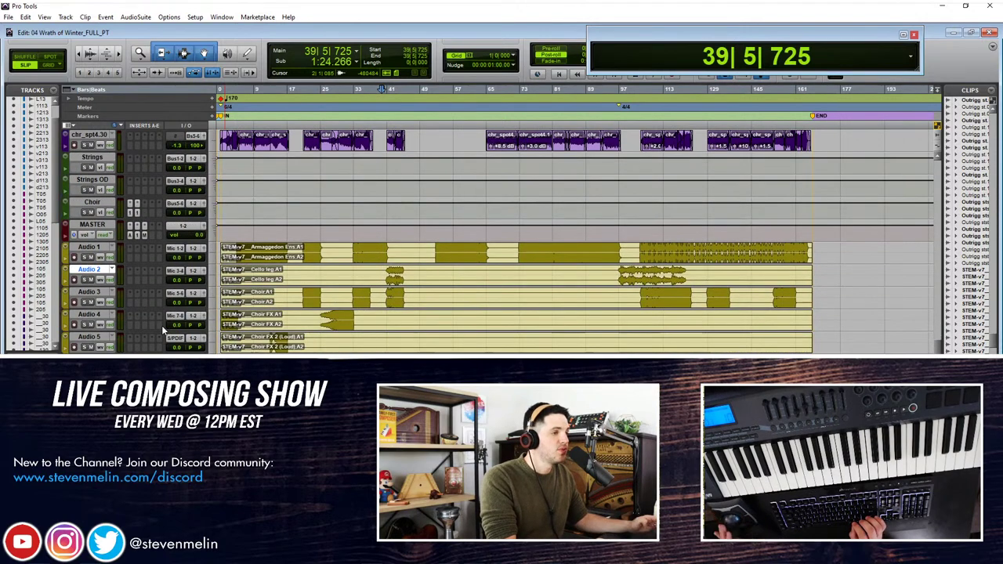
pyautogui.keyDown('shift'); pyautogui.click(91, 318); pyautogui.keyUp('shift')
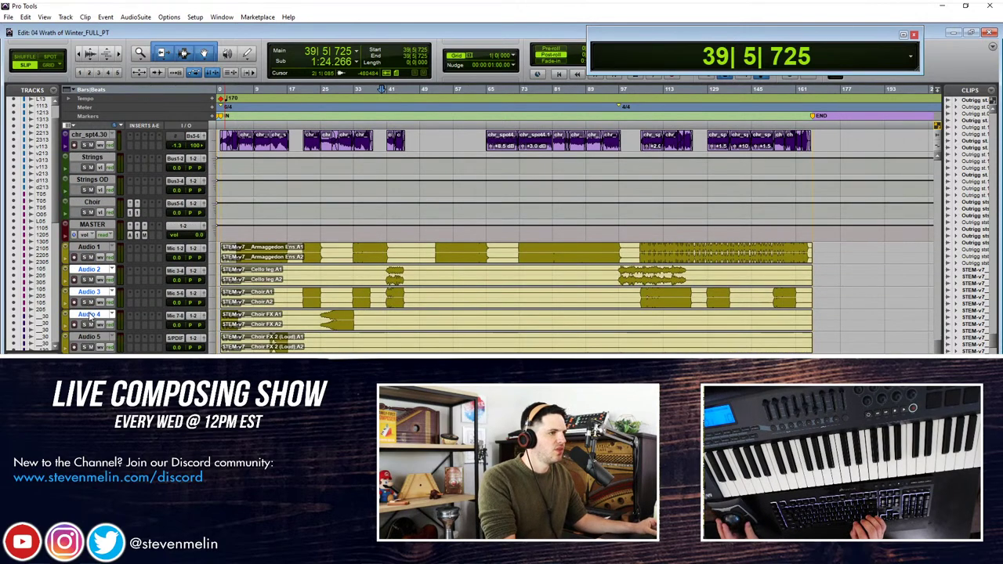
pyautogui.keyDown('shift'); pyautogui.click(89, 338); pyautogui.keyUp('shift')
pyautogui.press('Delete')
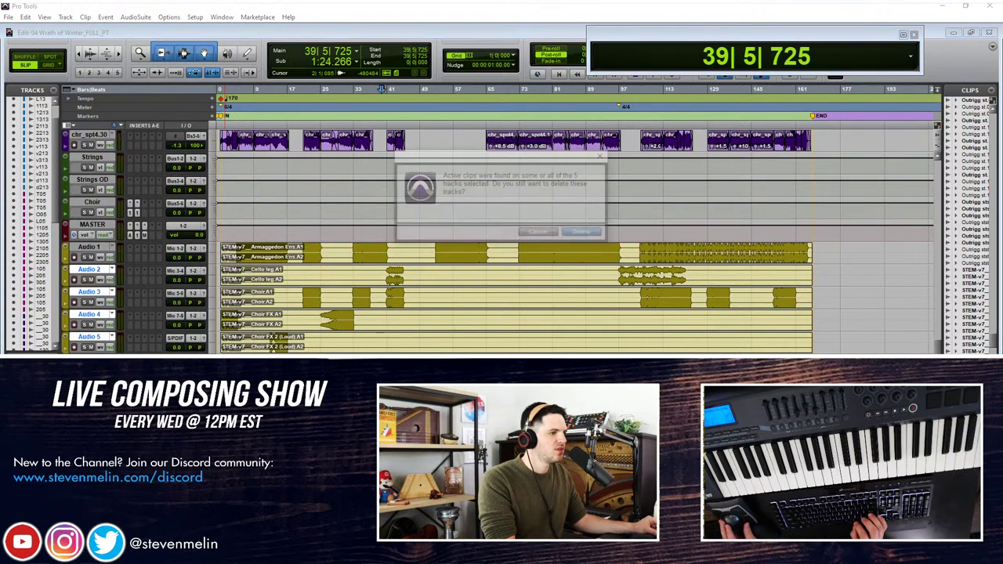
pyautogui.press('Return')
# Step: Delete the Audio 7 track that holds the D.B. leg stem
pyautogui.click(87, 269)
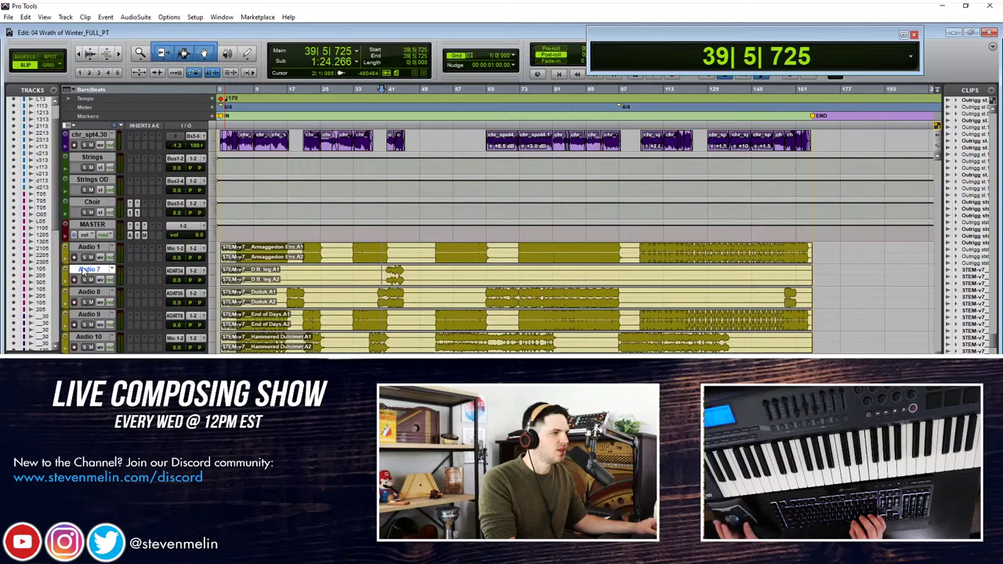
pyautogui.rightClick(87, 270)
pyautogui.click(142, 292)
pyautogui.press('Return')
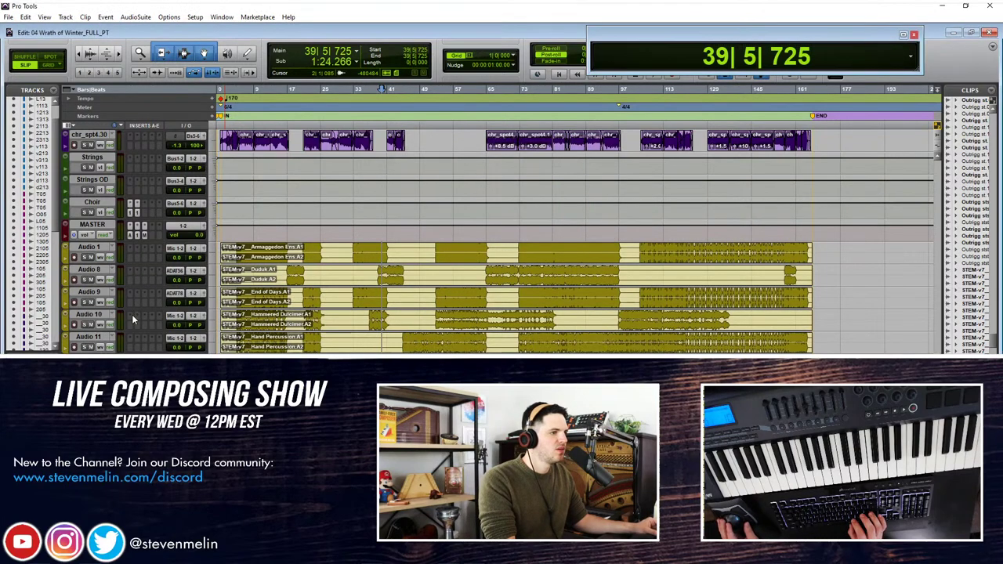
# Step: Delete the Audio 20 track that holds the Strings CS long stem
pyautogui.scroll(-6, 131, 314)
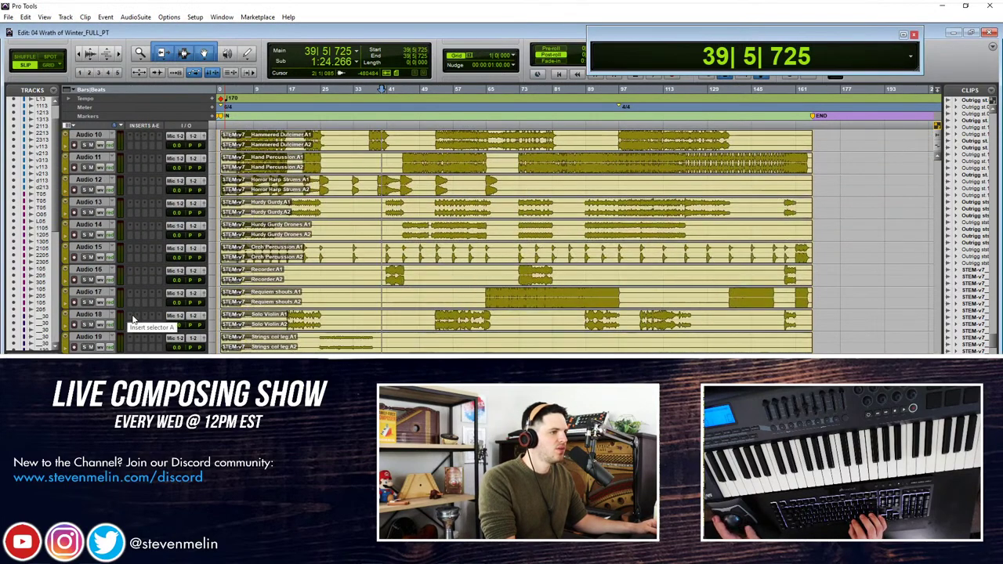
pyautogui.scroll(-3, 129, 317)
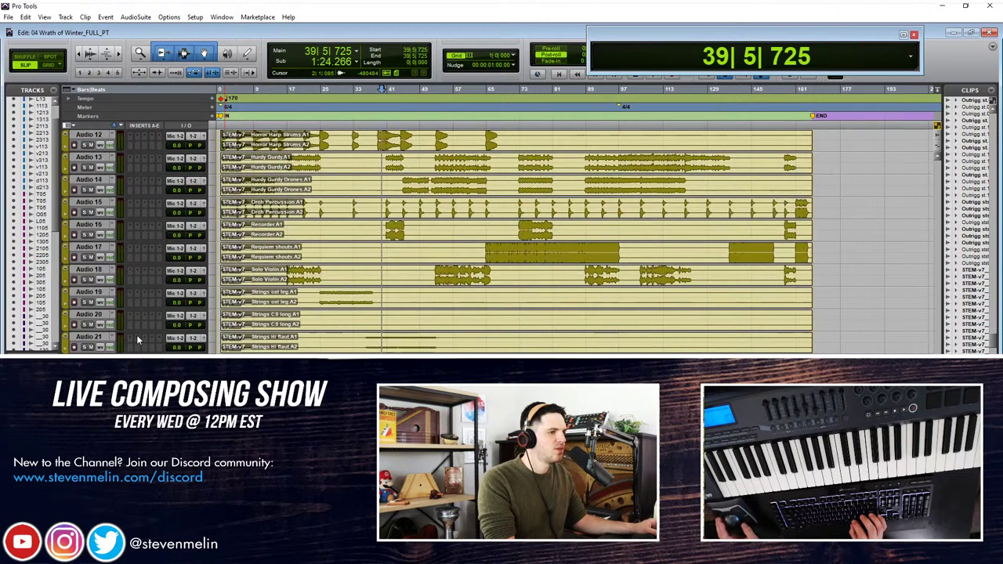
pyautogui.click(91, 292)
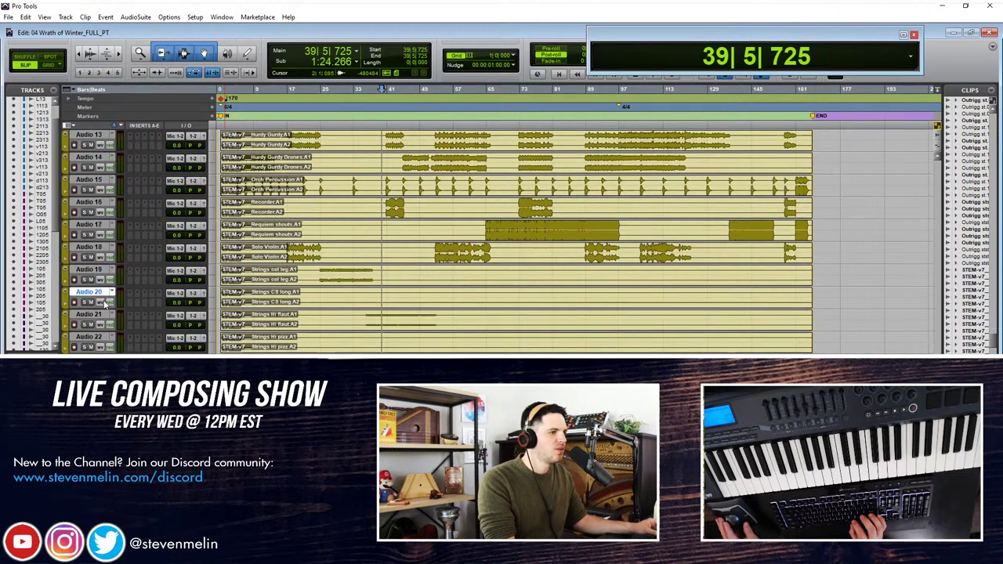
pyautogui.rightClick(91, 294)
pyautogui.click(117, 323)
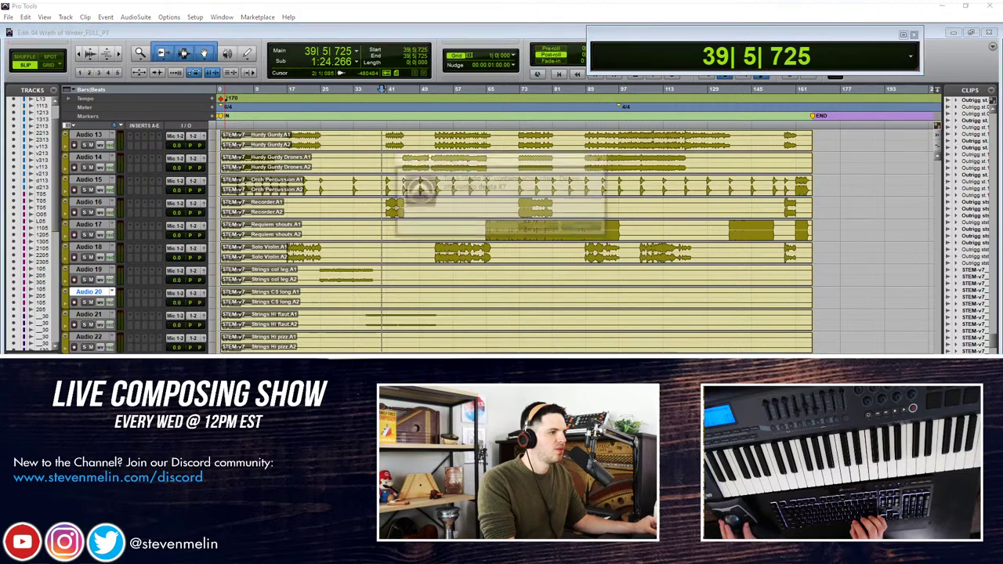
pyautogui.press('Return')
# Step: Delete the Audio 22 and Audio 23 tracks that hold the Strings Hi pizz and Strings Hi sh stems
pyautogui.click(91, 315)
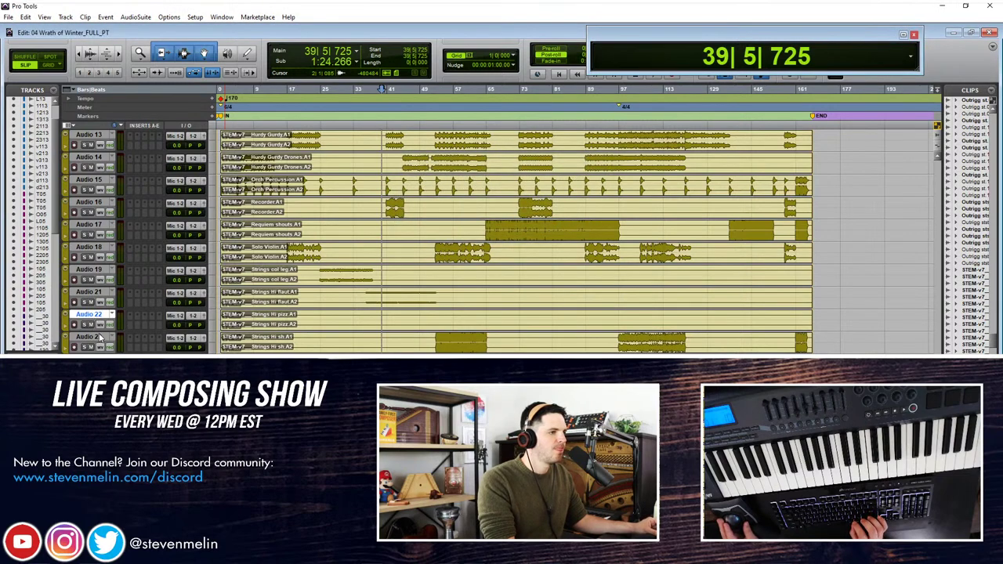
pyautogui.keyDown('shift'); pyautogui.click(90, 337); pyautogui.keyUp('shift')
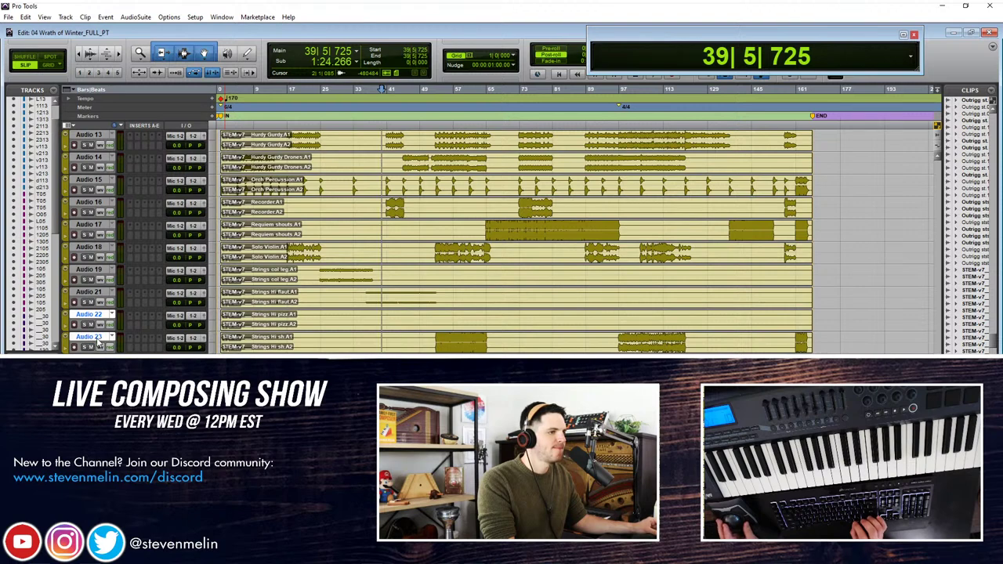
pyautogui.rightClick(97, 339)
pyautogui.click(116, 366)
pyautogui.press('Return')
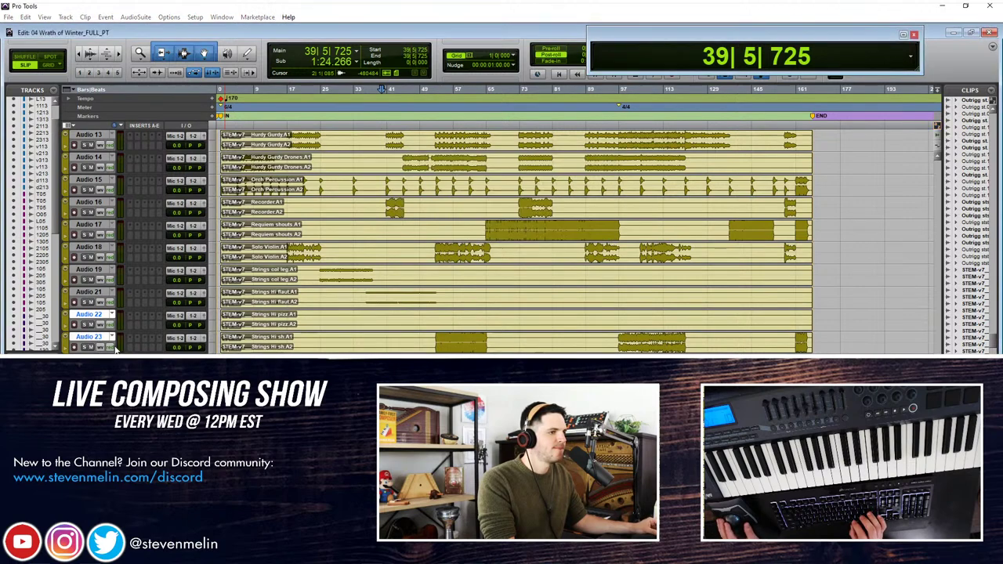
# Step: Start playback from about bar 20 and delete the Audio 24 and Audio 25 tracks that hold the Strings Hi trem and Strings Lo pizz stems
pyautogui.click(302, 89)
pyautogui.press('space')
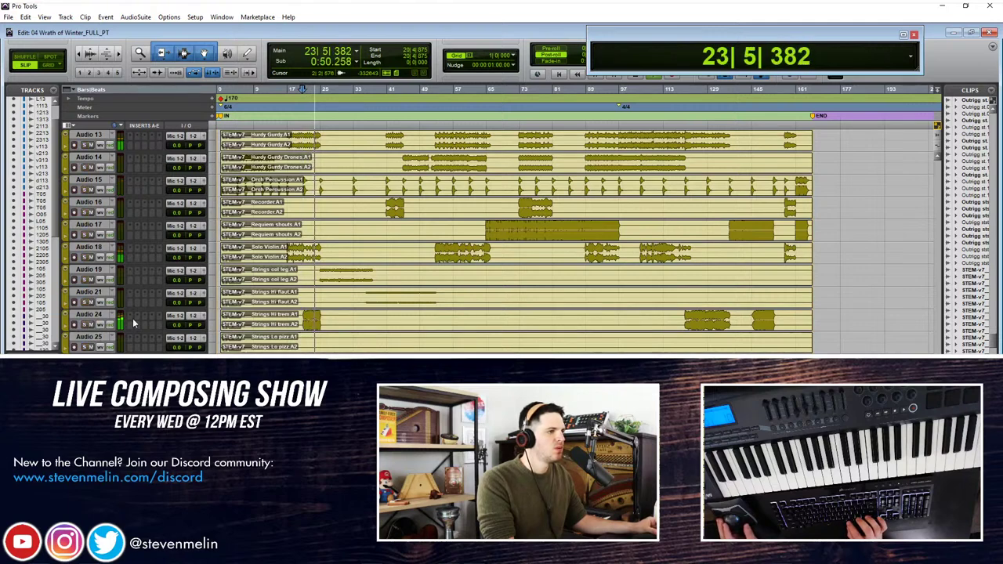
pyautogui.click(97, 316)
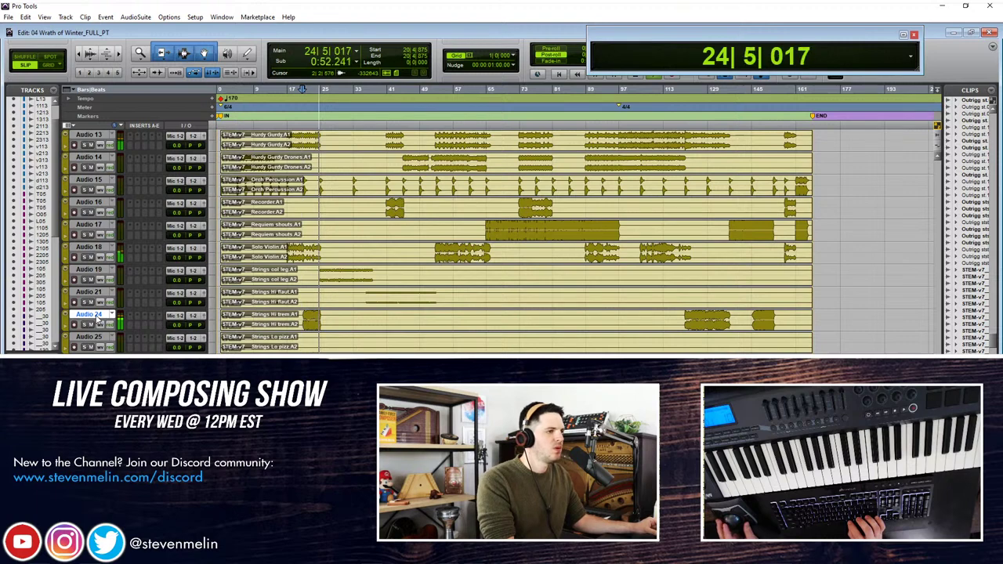
pyautogui.rightClick(97, 317)
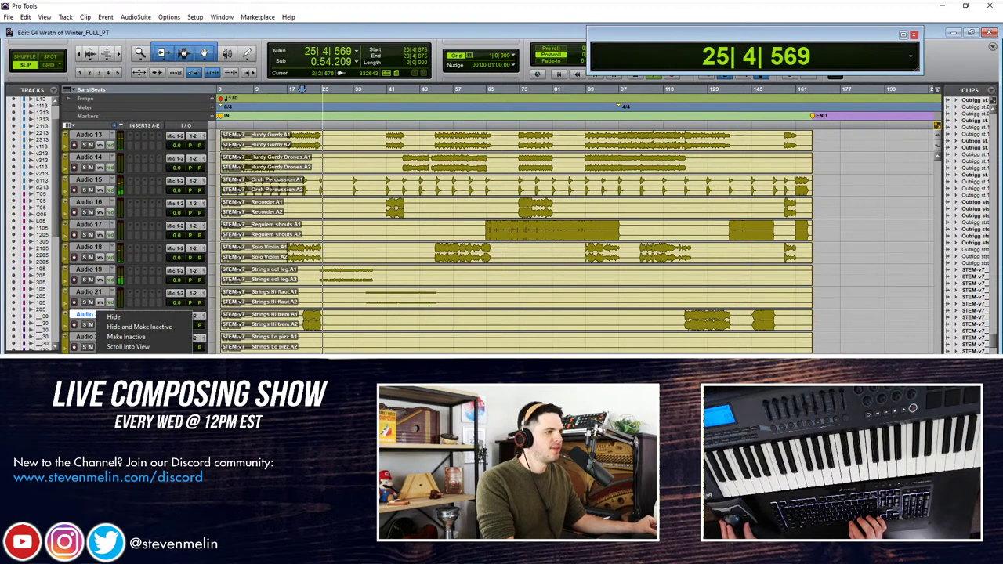
pyautogui.click(291, 314)
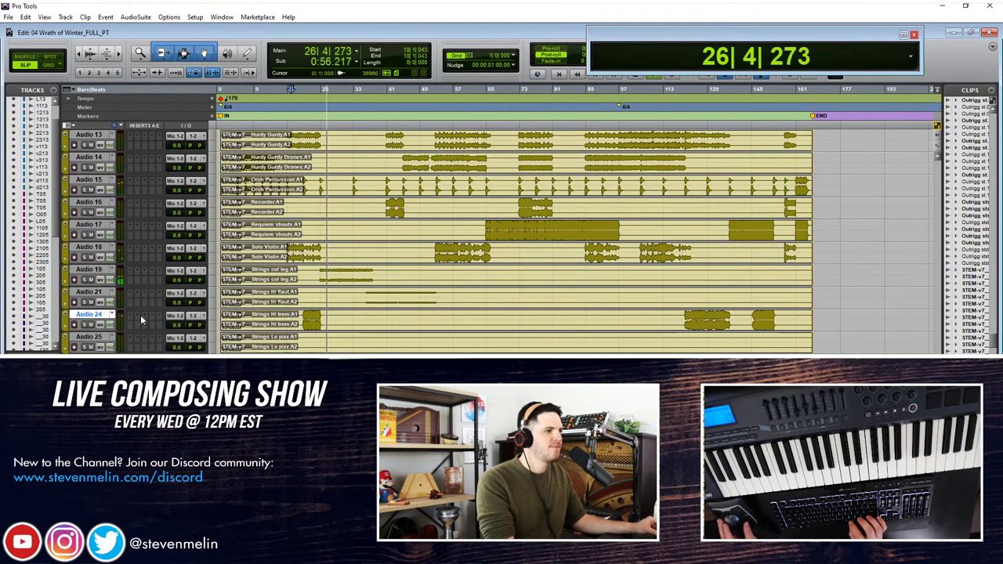
pyautogui.rightClick(95, 314)
pyautogui.press('Escape')
pyautogui.keyDown('shift'); pyautogui.click(93, 336); pyautogui.keyUp('shift')
pyautogui.rightClick(94, 335)
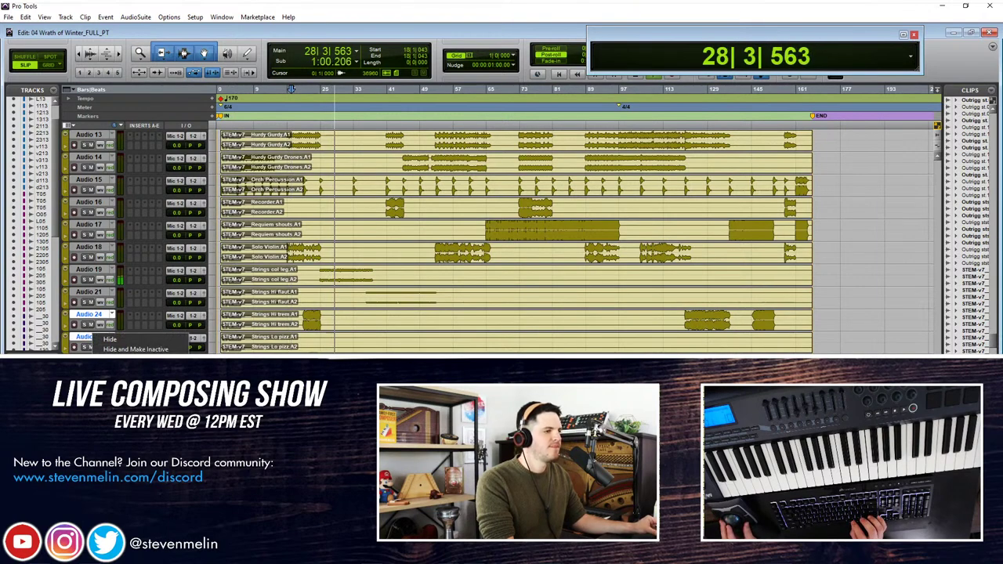
pyautogui.click(135, 349)
pyautogui.press('Return')
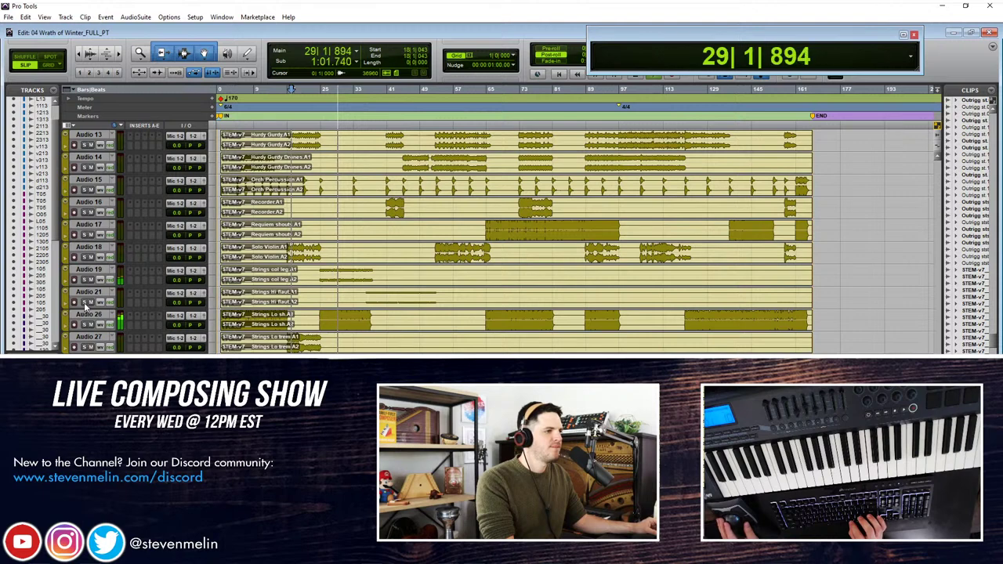
# Step: Delete the Audio 26 track that holds the Strings Lo sh stem
pyautogui.click(89, 315)
pyautogui.moveTo(179, 325); pyautogui.dragTo(179, 332)
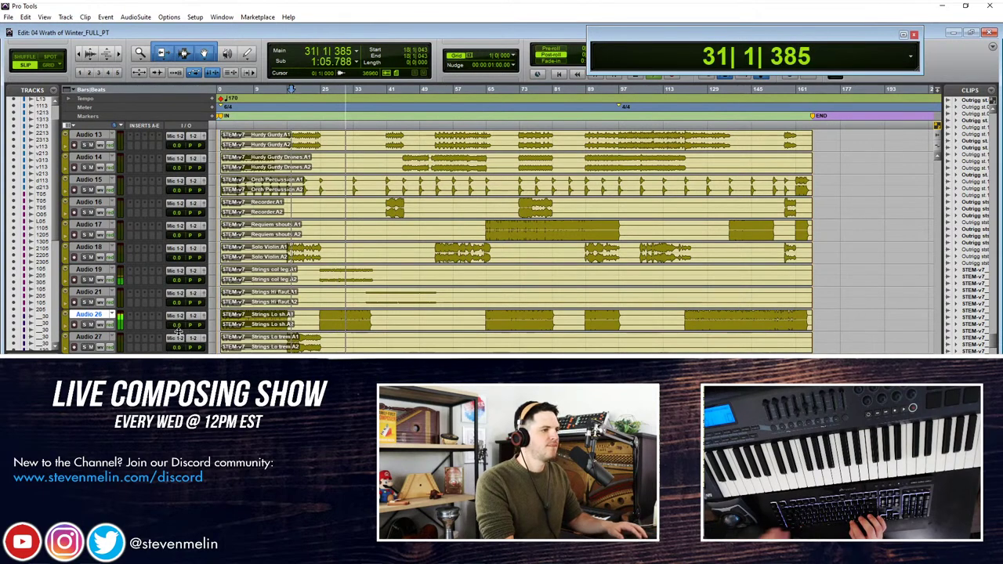
pyautogui.keyDown('alt'); pyautogui.click(178, 326); pyautogui.keyUp('alt')
pyautogui.rightClick(95, 320)
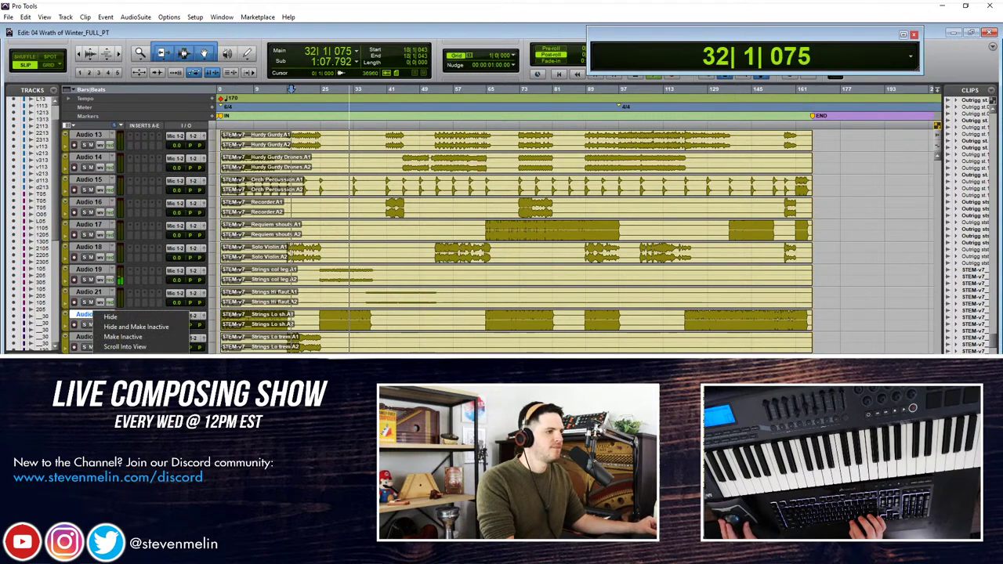
pyautogui.click(136, 326)
pyautogui.press('Return')
# Step: Delete the Audio 27 track that holds the Strings Lo trem stem
pyautogui.click(94, 326)
pyautogui.rightClick(94, 321)
pyautogui.click(133, 327)
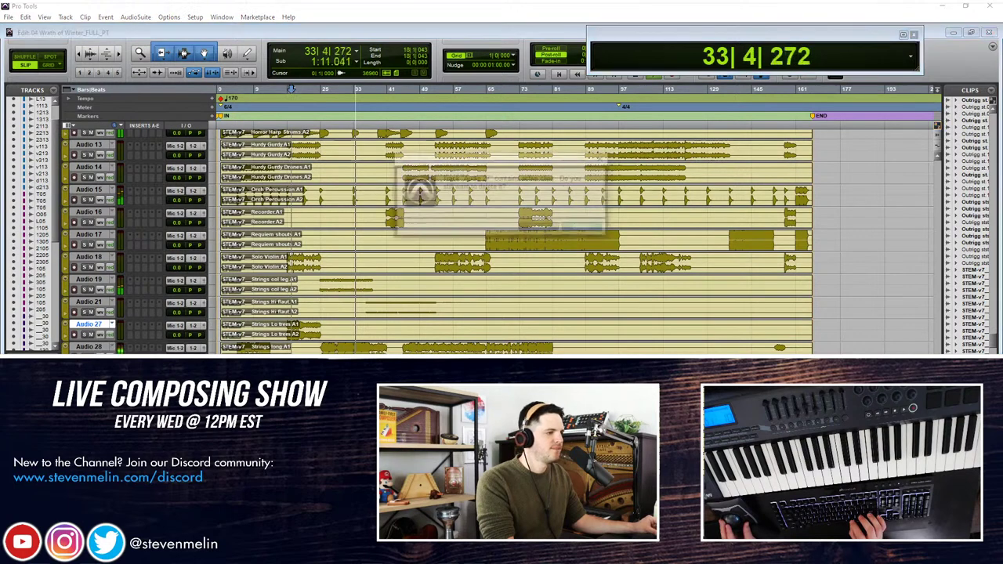
pyautogui.press('Return')
# Step: Delete four tracks starting with Audio 28, which holds the Strings long stem
pyautogui.click(92, 347)
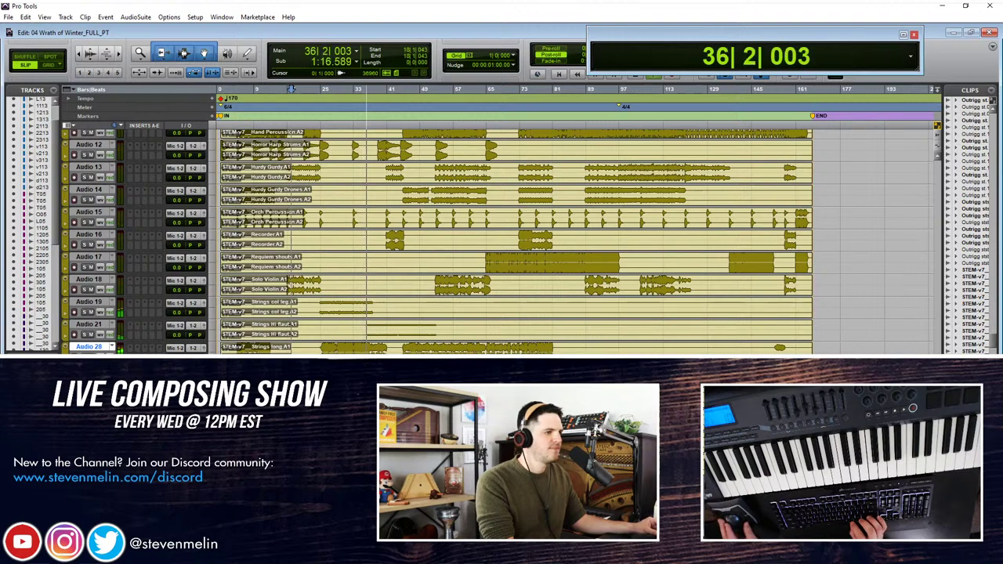
pyautogui.press('Delete')
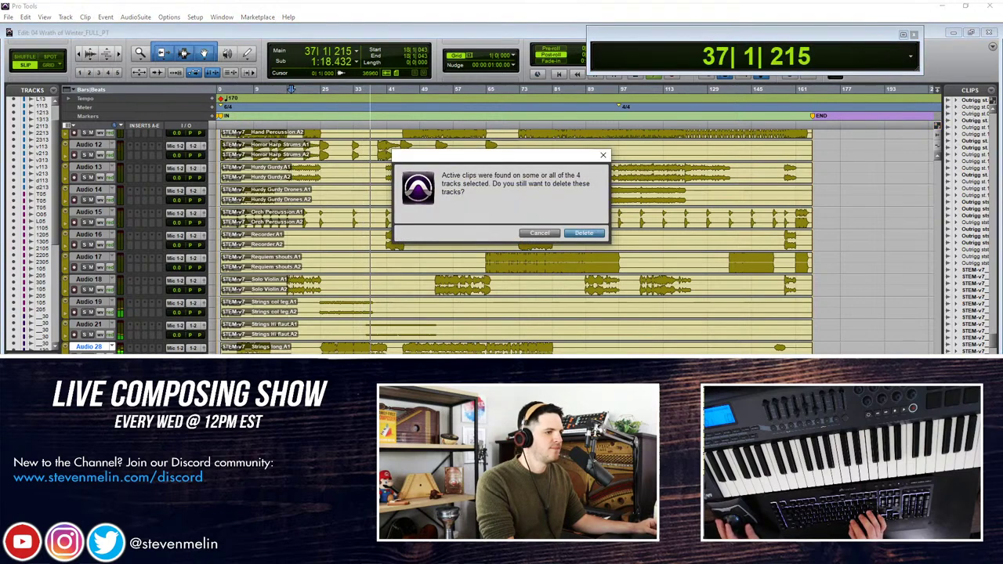
pyautogui.press('Return')
# Step: Lower the volume of all remaining imported STEM-v7 tracks together to -2.6 dB and stop playback
pyautogui.scroll(4, 312, 320)
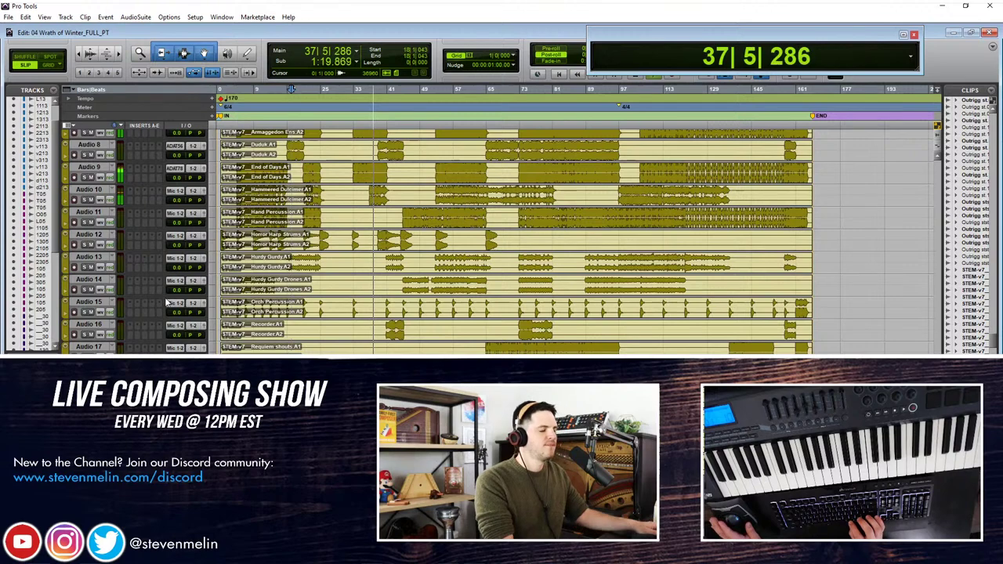
pyautogui.scroll(4, 312, 320)
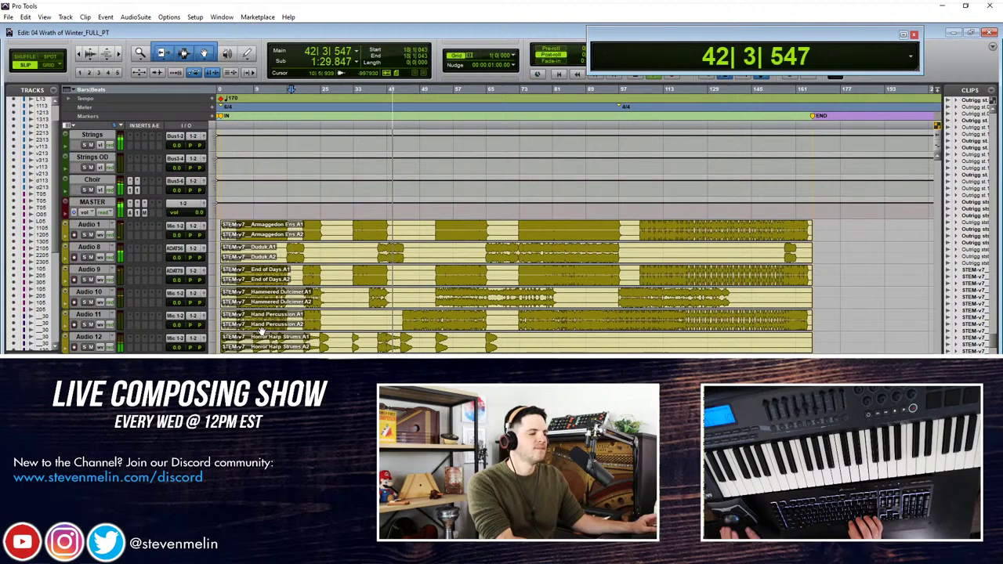
pyautogui.click(88, 227)
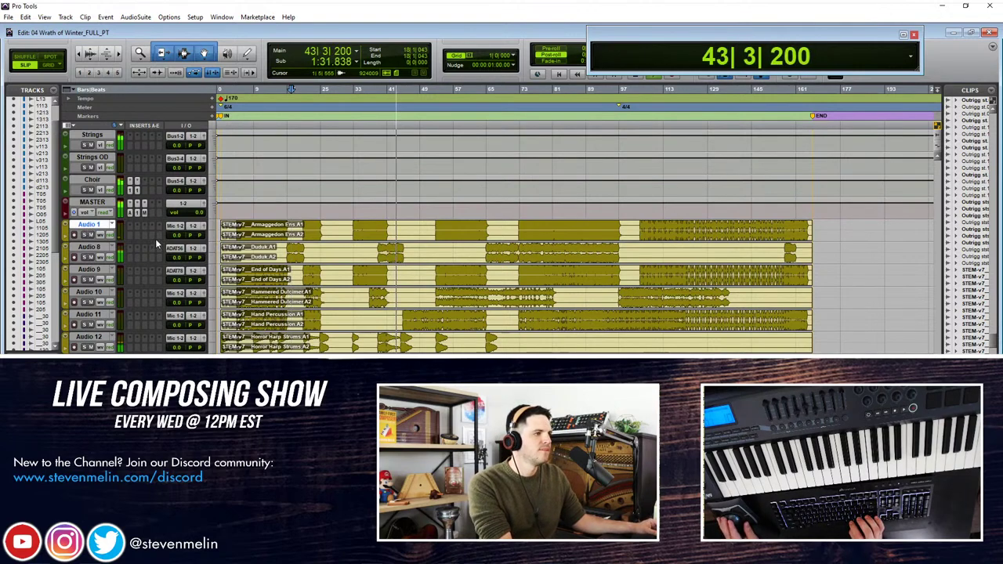
pyautogui.moveTo(177, 236); pyautogui.dragTo(177, 238)
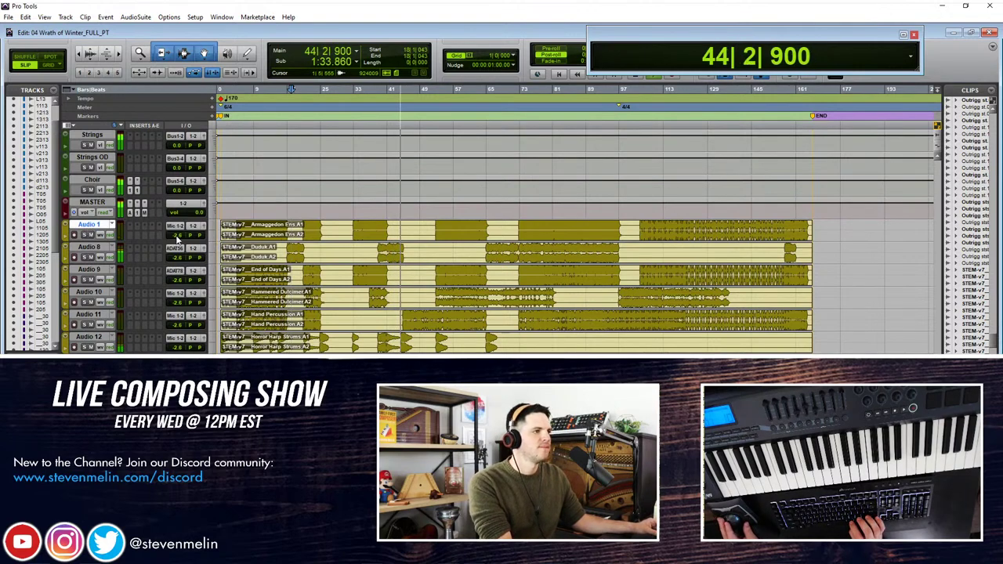
pyautogui.press('space')
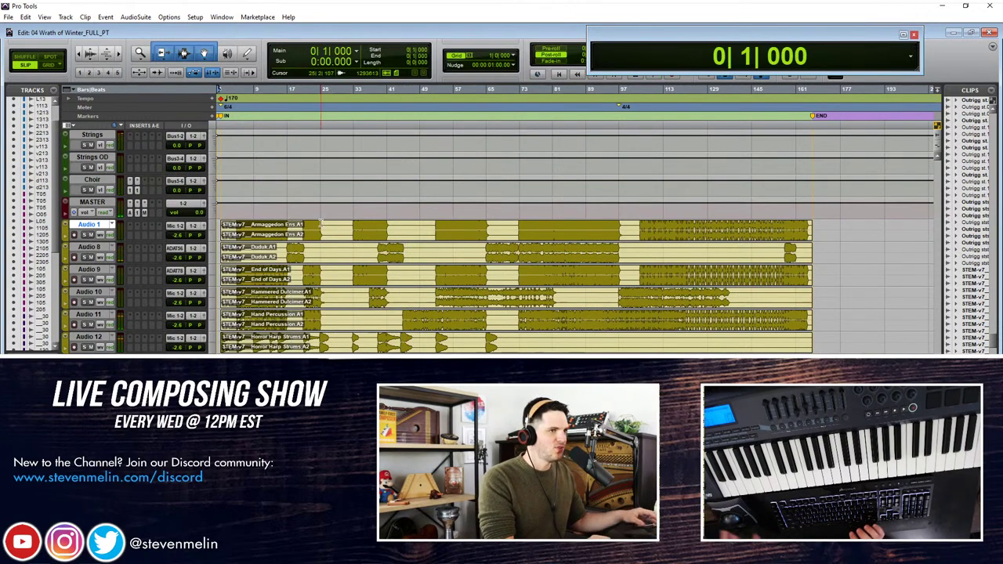
# Step: Play the session from its beginning and hide the clip list
pyautogui.press('space')
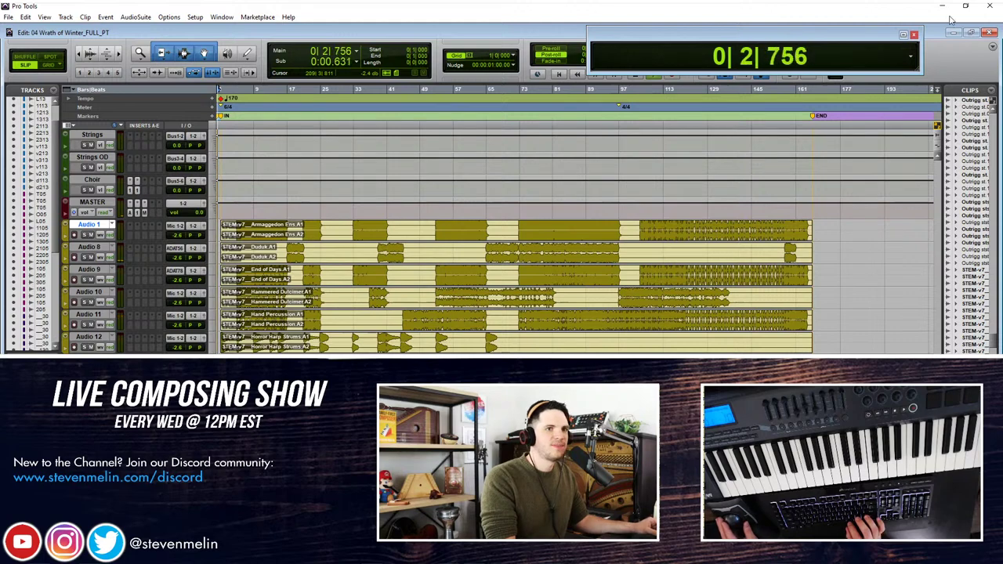
pyautogui.click(992, 47)
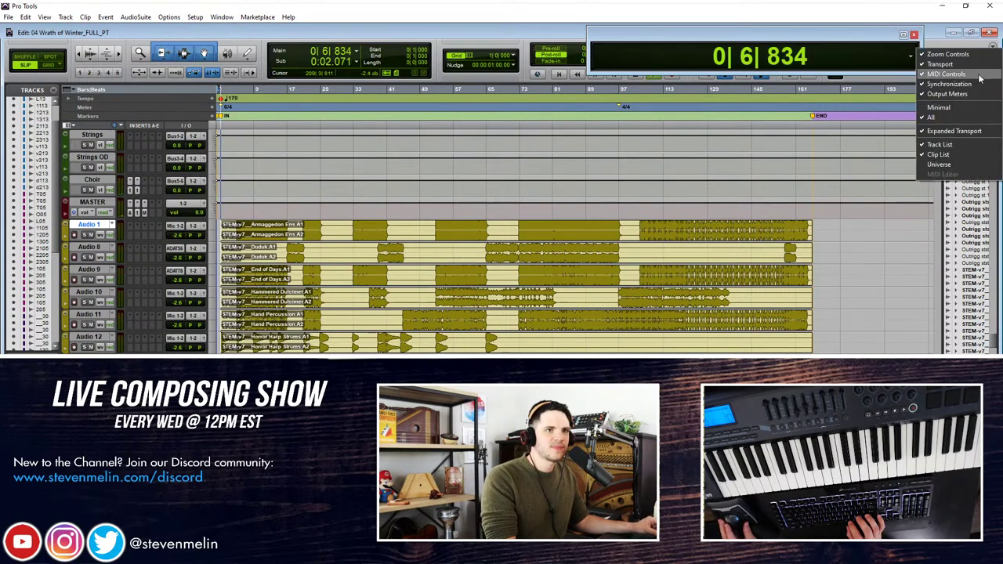
pyautogui.click(946, 156)
pyautogui.scroll(4, 450, 240)
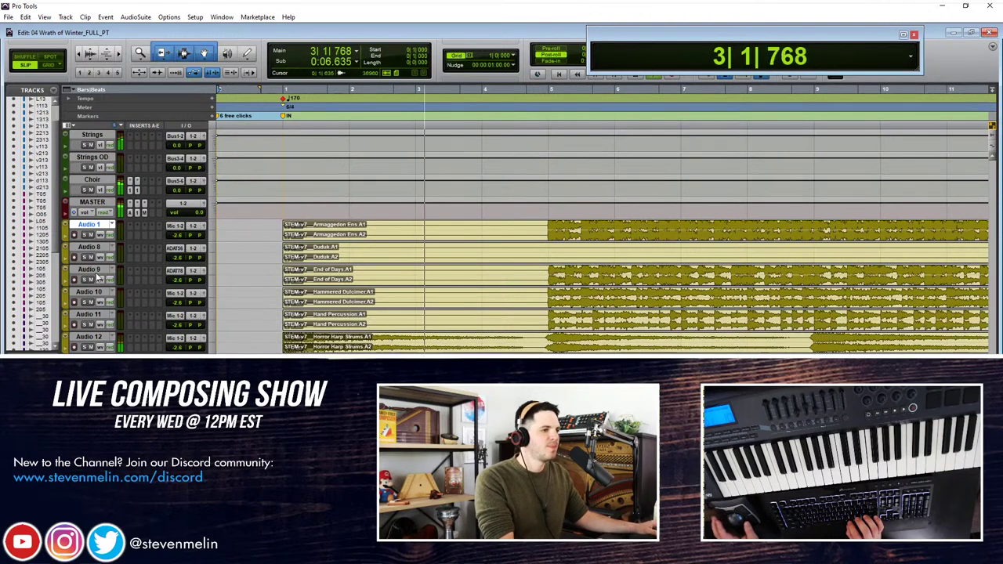
# Step: Raise the Audio 15 Orch Percussion track's volume to +2.4 dB and rename the track as Cymbals
pyautogui.scroll(-2, 253, 269)
pyautogui.scroll(-3, 252, 269)
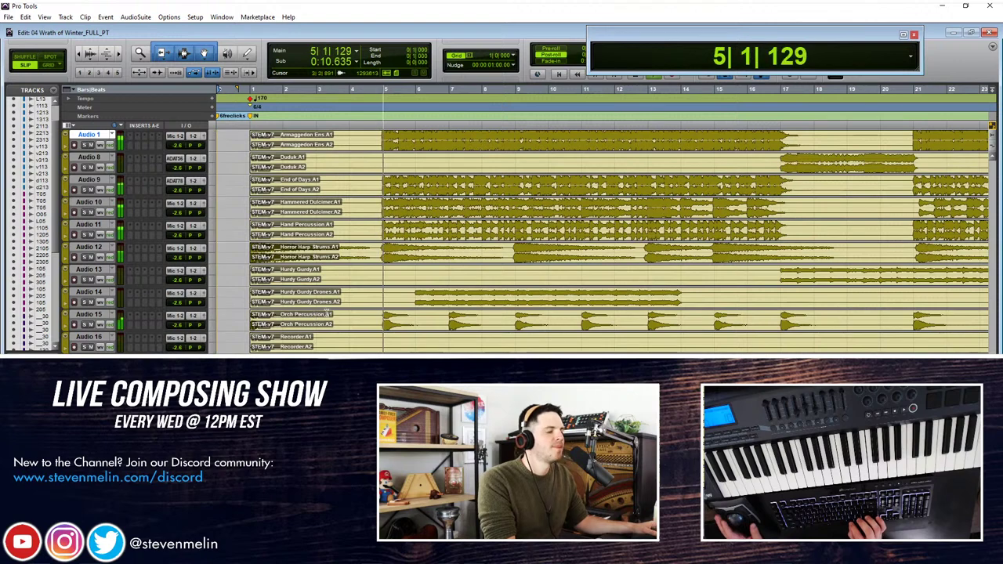
pyautogui.click(88, 314)
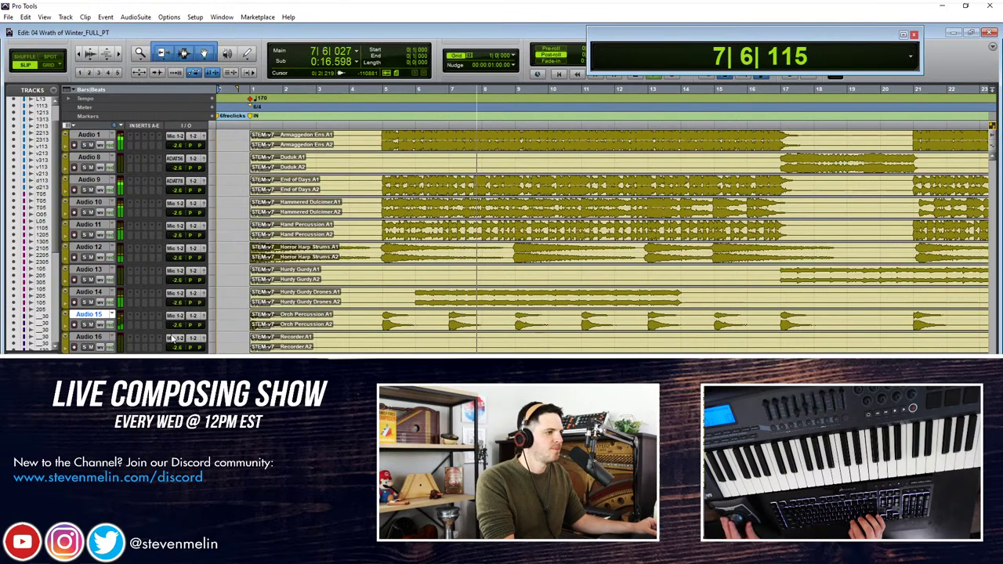
pyautogui.click(177, 324)
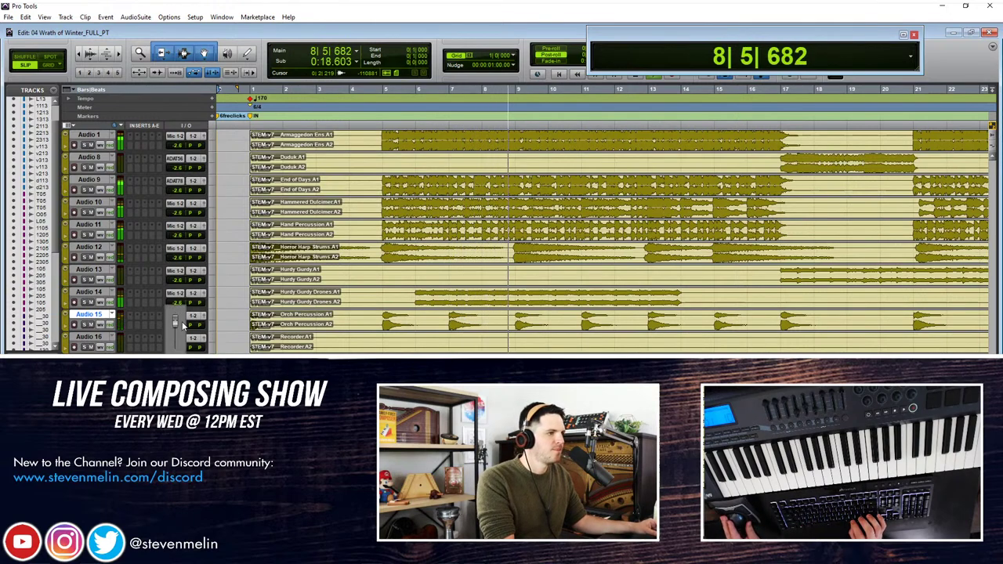
pyautogui.moveTo(181, 322); pyautogui.dragTo(181, 317)
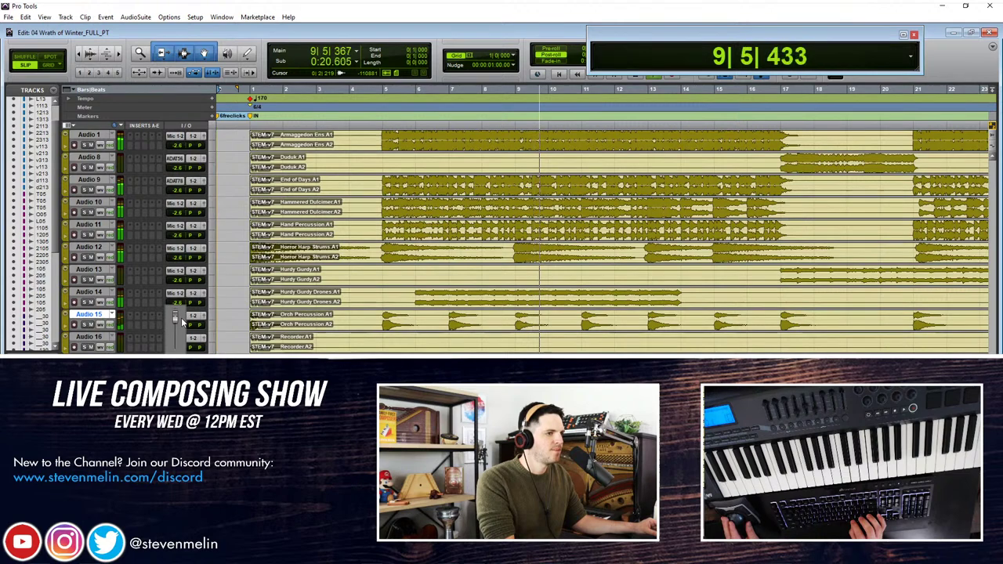
pyautogui.doubleClick(96, 315)
pyautogui.write('Cymbals')
pyautogui.press('Return')
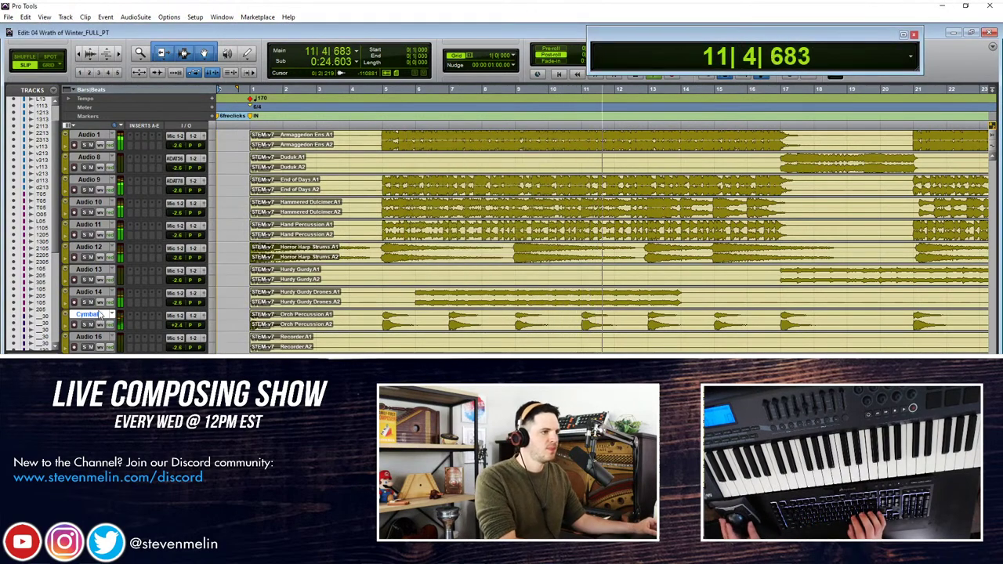
pyautogui.click(88, 292)
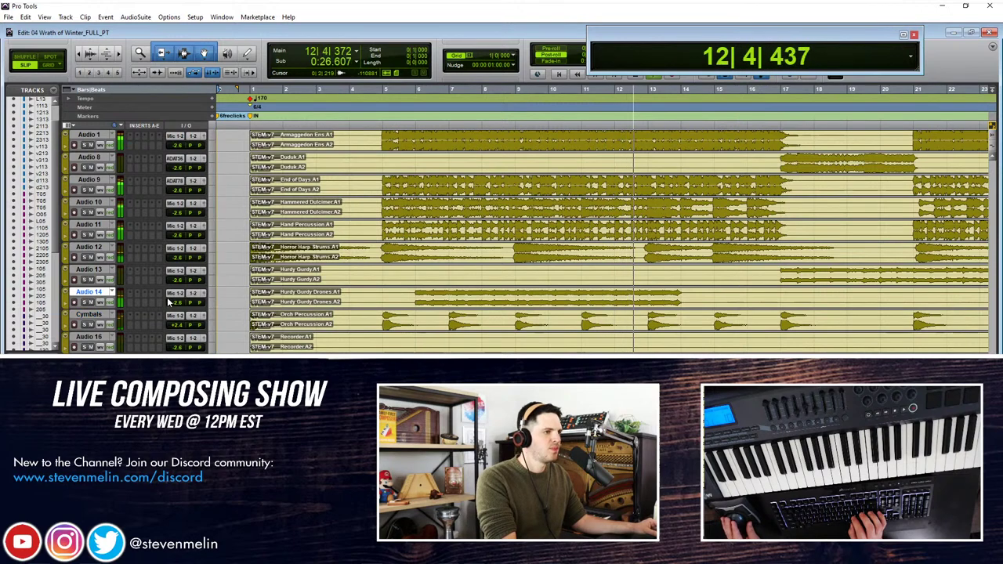
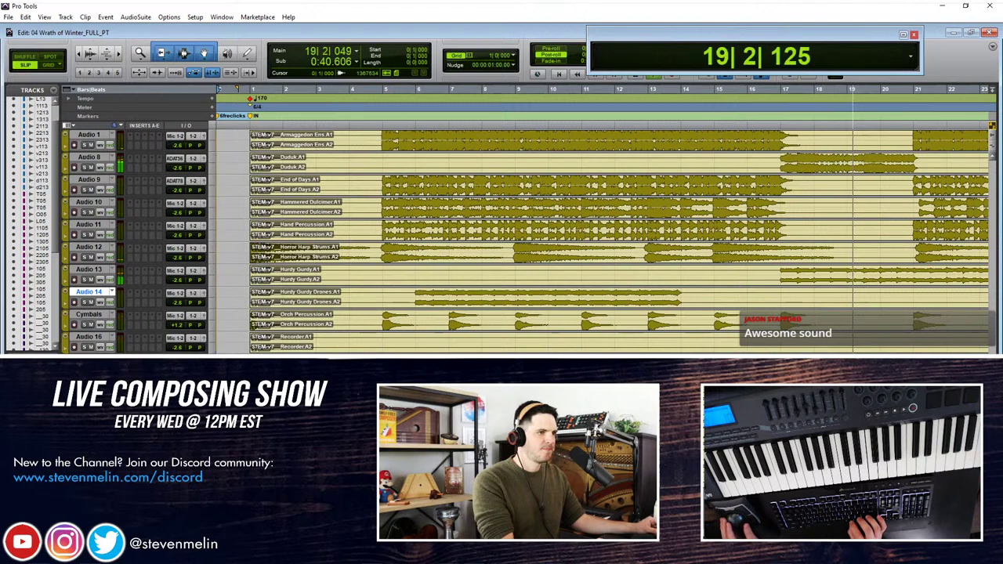
pyautogui.hscroll(2, 333, 288)
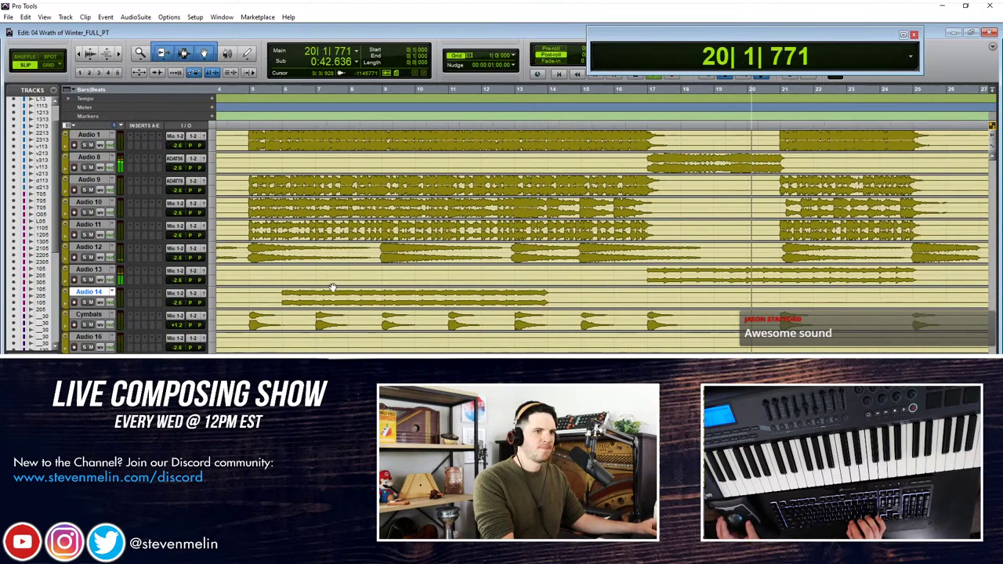
pyautogui.hscroll(4, 352, 282)
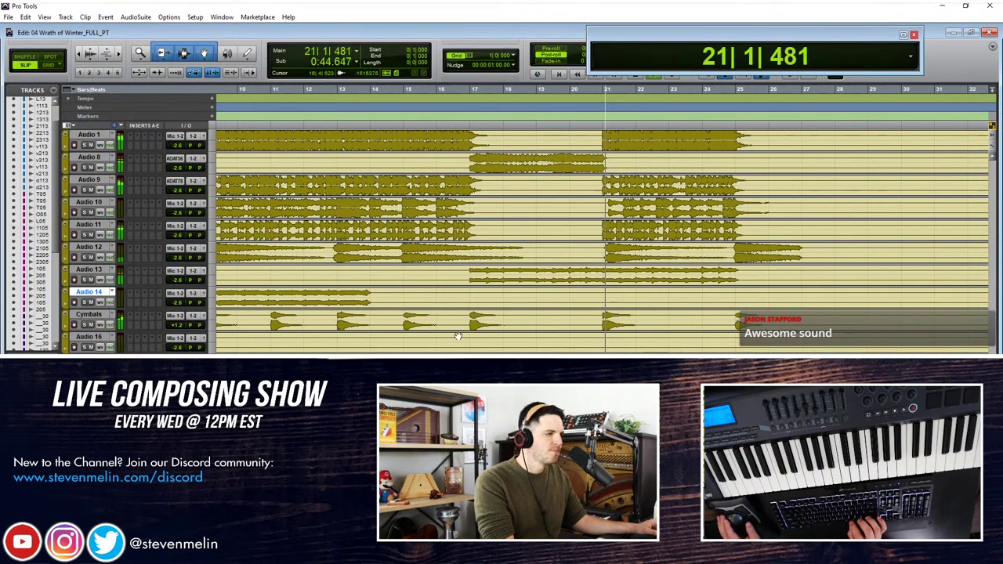
# Step: Rename the Audio 10 track with the Hammered Dulcimer stem as Dulcimer MIDI
pyautogui.scroll(4, 251, 269)
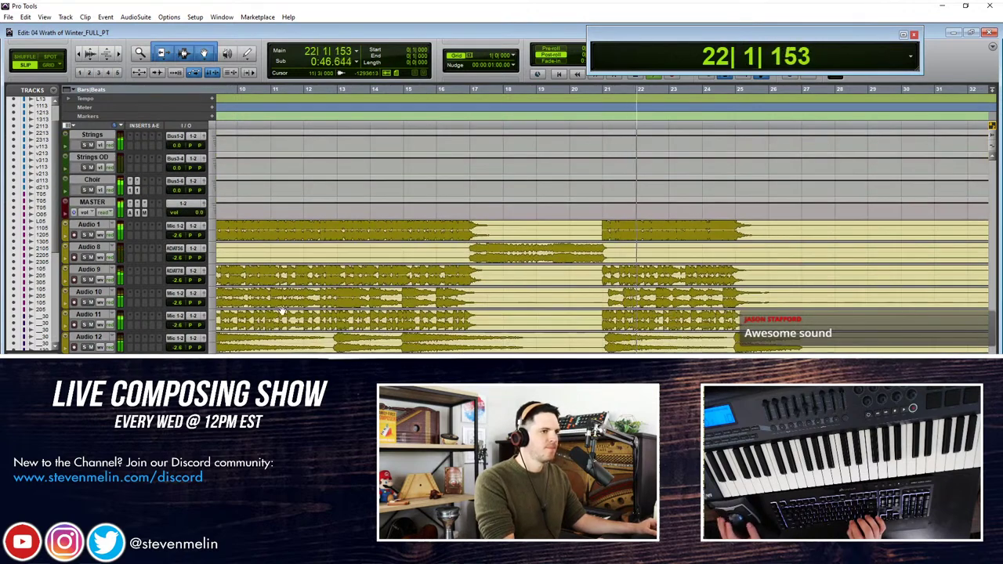
pyautogui.hscroll(-9, 282, 311)
pyautogui.doubleClick(89, 292)
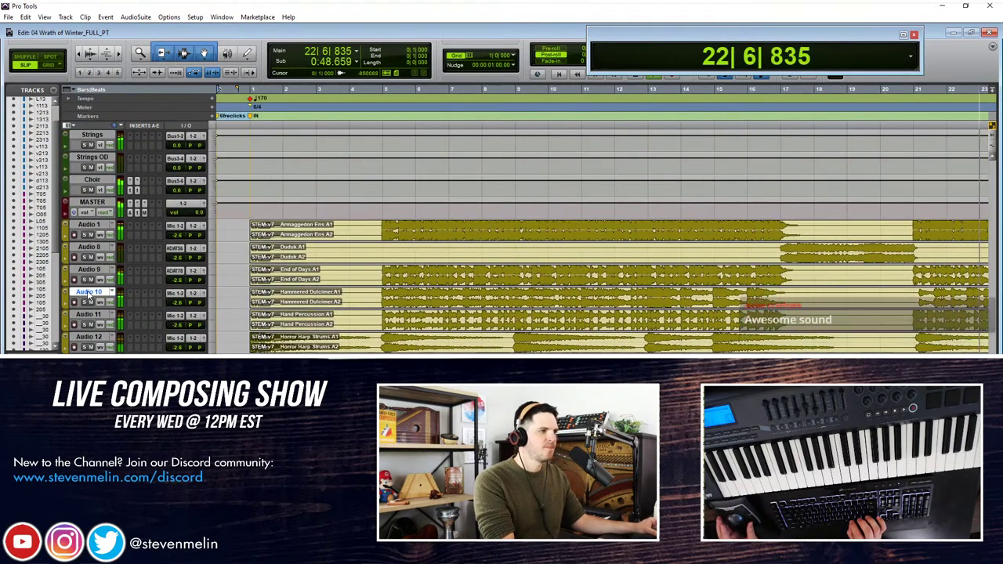
pyautogui.write('Dulciemr')
pyautogui.press('BackSpace')
pyautogui.press('BackSpace')
pyautogui.press('BackSpace')
pyautogui.press('BackSpace')
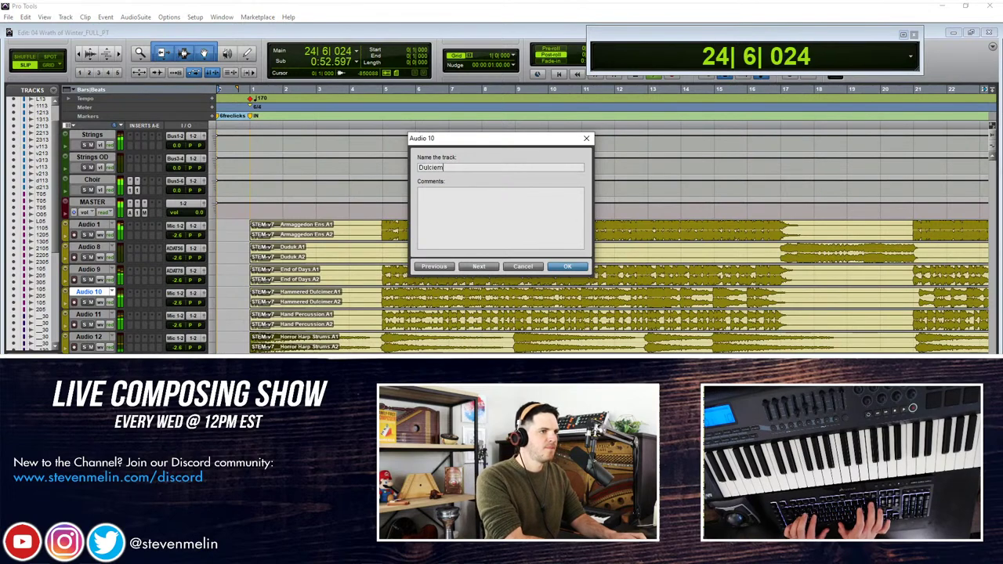
pyautogui.write('mer MIDI')
pyautogui.press('Return')
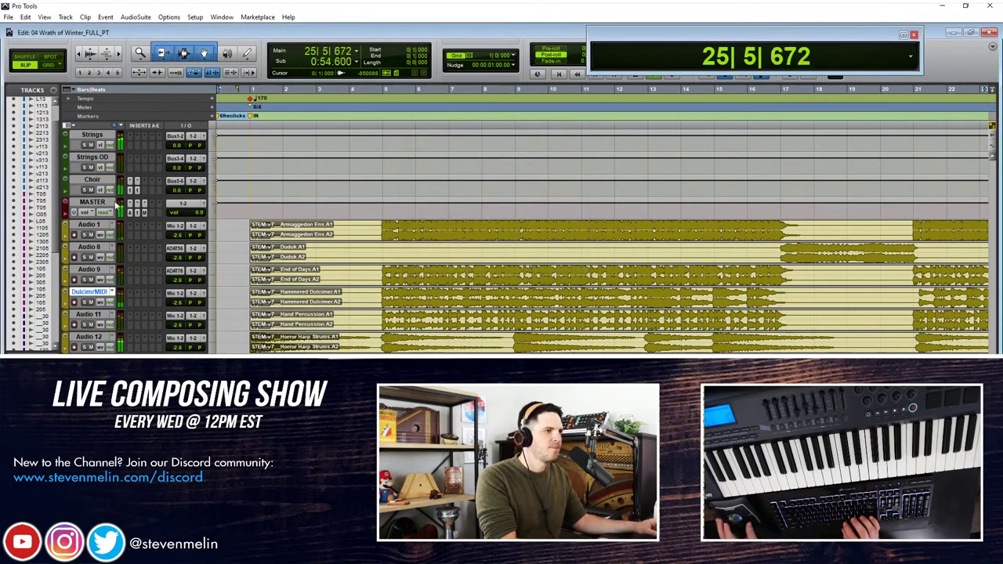
# Step: Rename the Audio 1 track as Armaggedon Ens and remove the silent opening of its clip up to bar 5
pyautogui.doubleClick(98, 229)
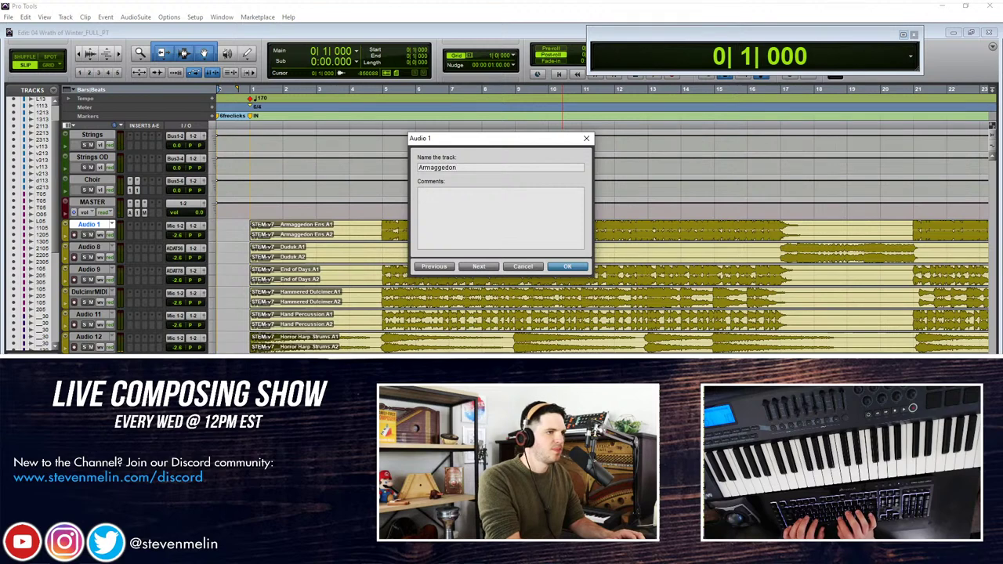
pyautogui.press('Return')
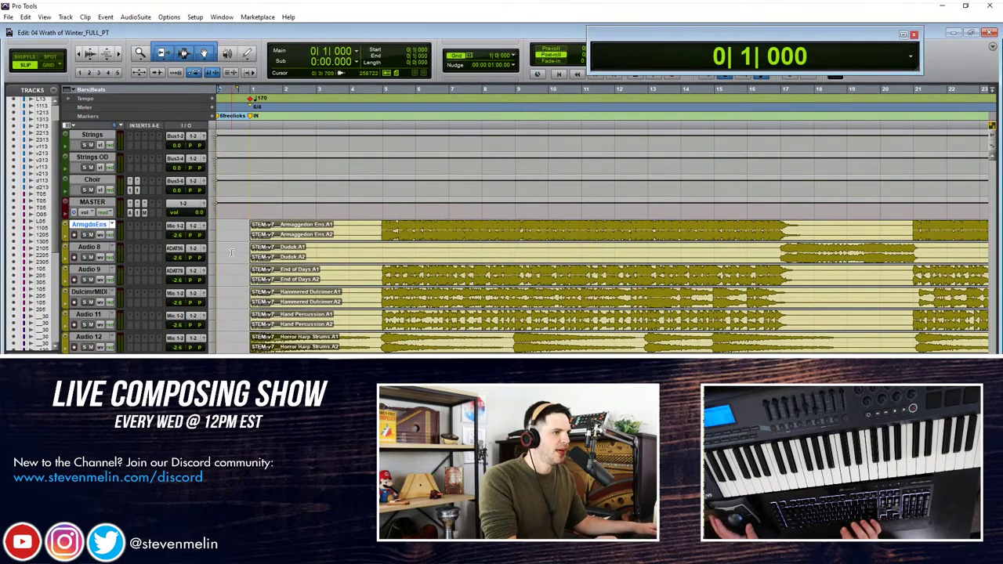
pyautogui.moveTo(253, 226); pyautogui.dragTo(381, 227)
pyautogui.hotkey('ctrl', '[')
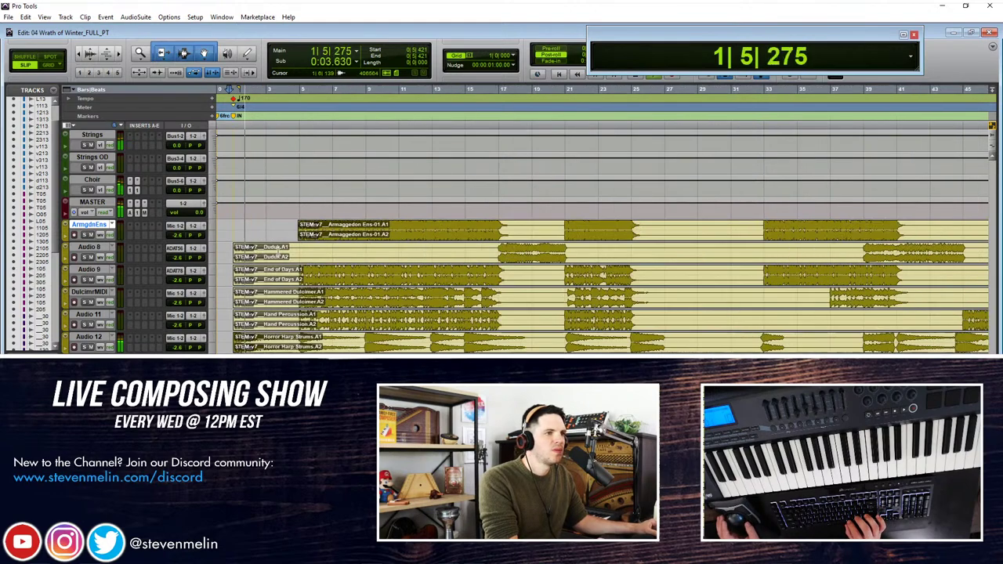
# Step: Remove the silent opening of the Duduk clip on Audio 8 and the silent gaps between its phrases up to bar 65
pyautogui.click(496, 251)
pyautogui.press('b')
pyautogui.click(490, 254)
pyautogui.press('Delete')
pyautogui.moveTo(575, 250); pyautogui.dragTo(854, 257)
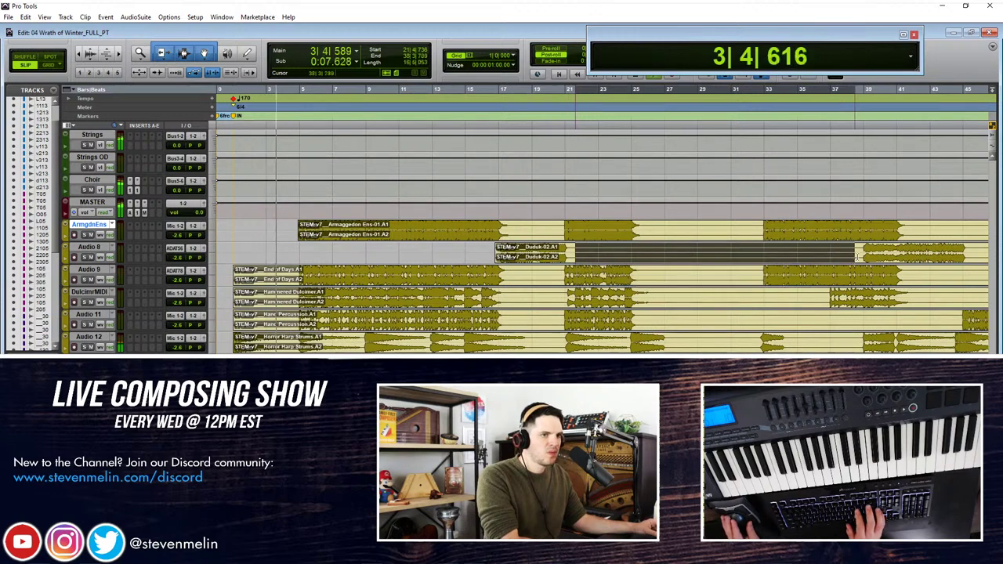
pyautogui.press('Delete')
pyautogui.moveTo(846, 250); pyautogui.dragTo(755, 262)
pyautogui.press('Delete')
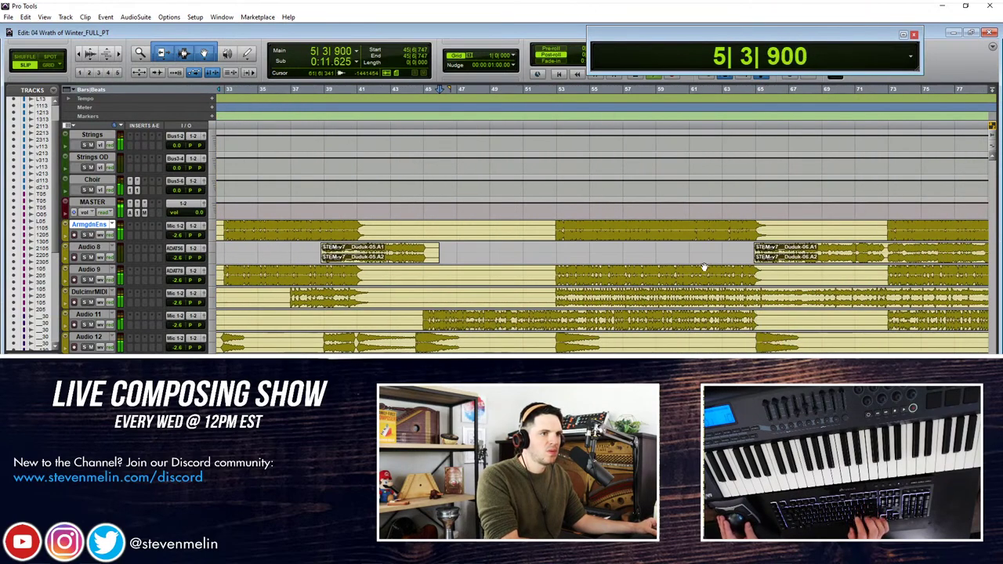
# Step: Remove the silence before bar 5 from the End of Days, Hammered Dulcimer and Hand Percussion clips
pyautogui.hscroll(-5, 705, 267)
pyautogui.scroll(-2, 339, 254)
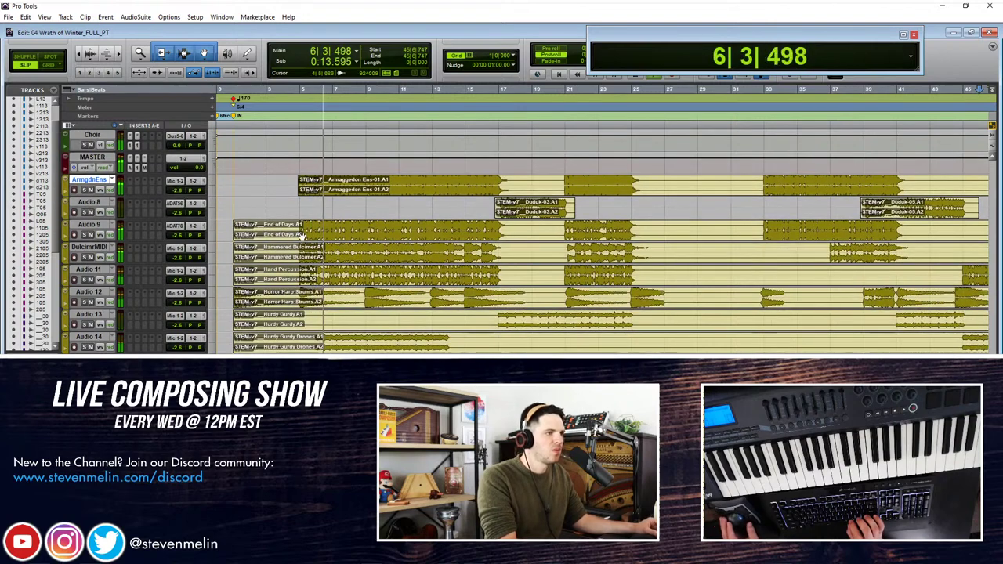
pyautogui.moveTo(299, 229); pyautogui.dragTo(214, 231)
pyautogui.press('Delete')
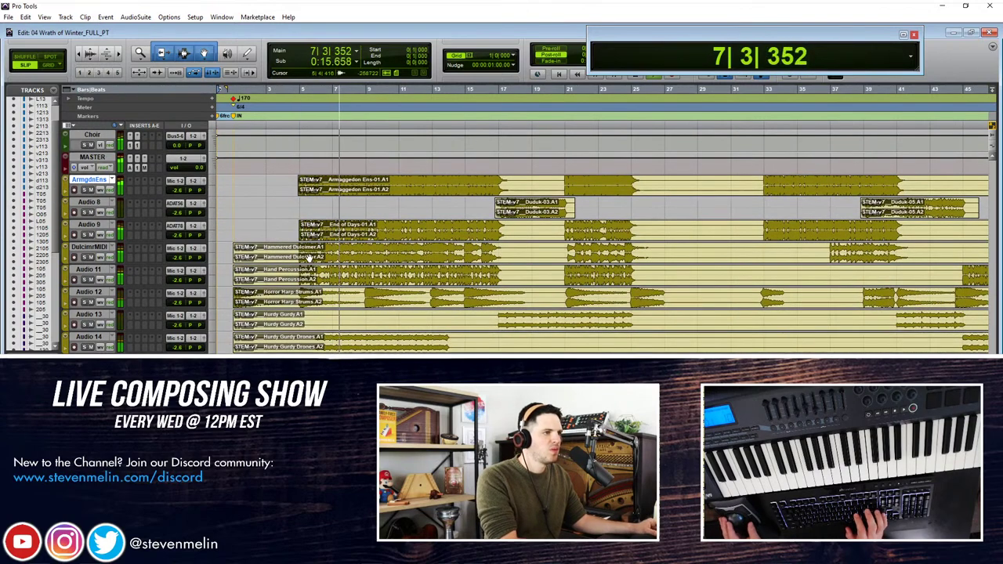
pyautogui.moveTo(298, 254); pyautogui.dragTo(225, 249)
pyautogui.press('Delete')
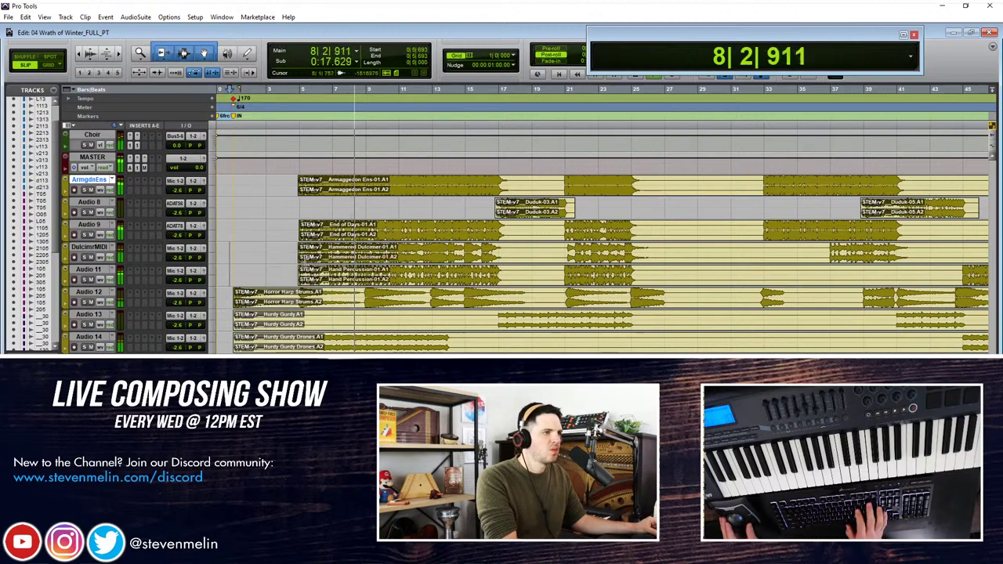
# Step: Remove the Hurdy Gurdy clip's silent opening up to about bar 16 and the Hurdy Gurdy Drones clip's silent gap from bar 14 to about bar 44
pyautogui.scroll(-10, 311, 260)
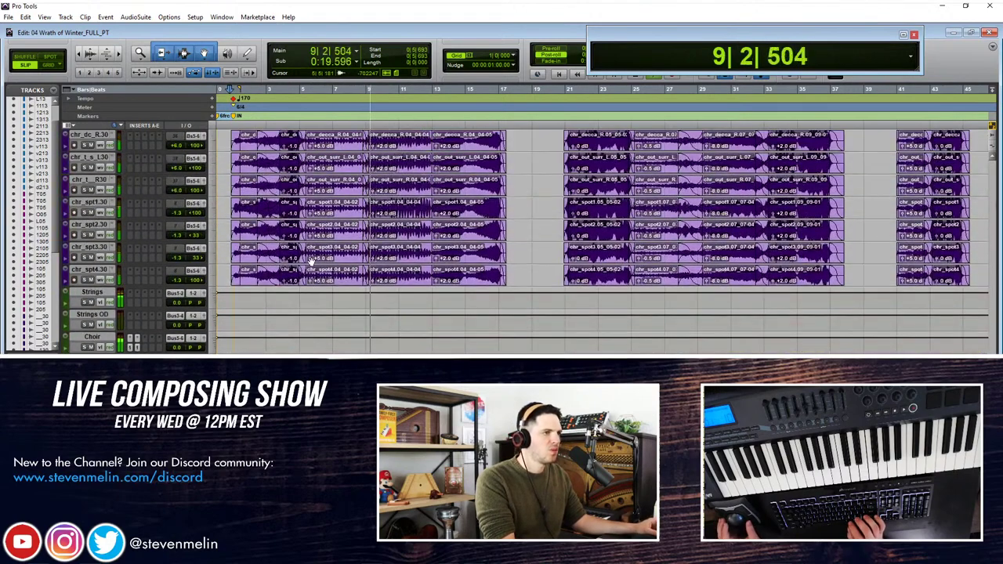
pyautogui.scroll(3, 311, 261)
pyautogui.scroll(-3, 311, 261)
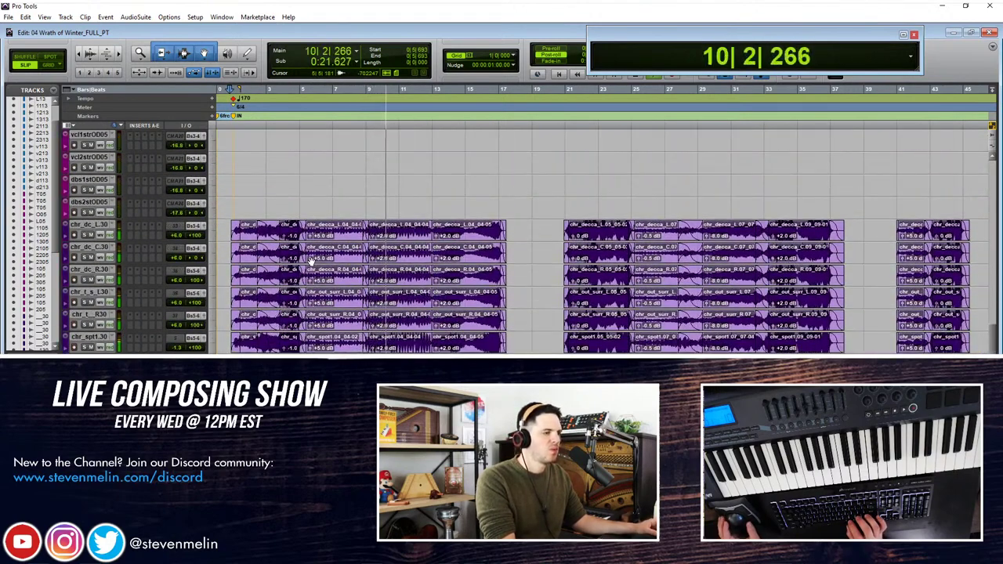
pyautogui.scroll(12, 366, 258)
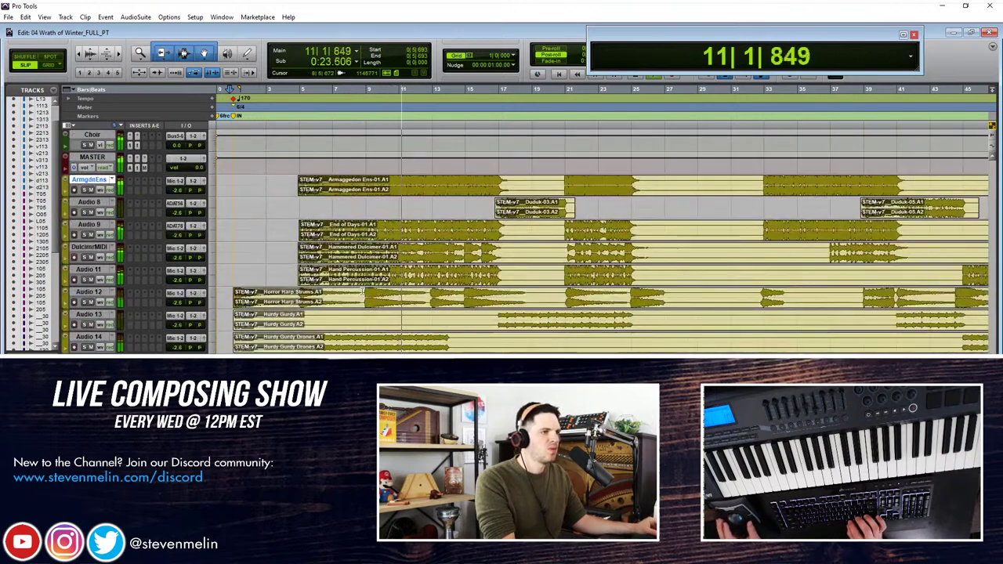
pyautogui.moveTo(496, 269); pyautogui.dragTo(147, 275)
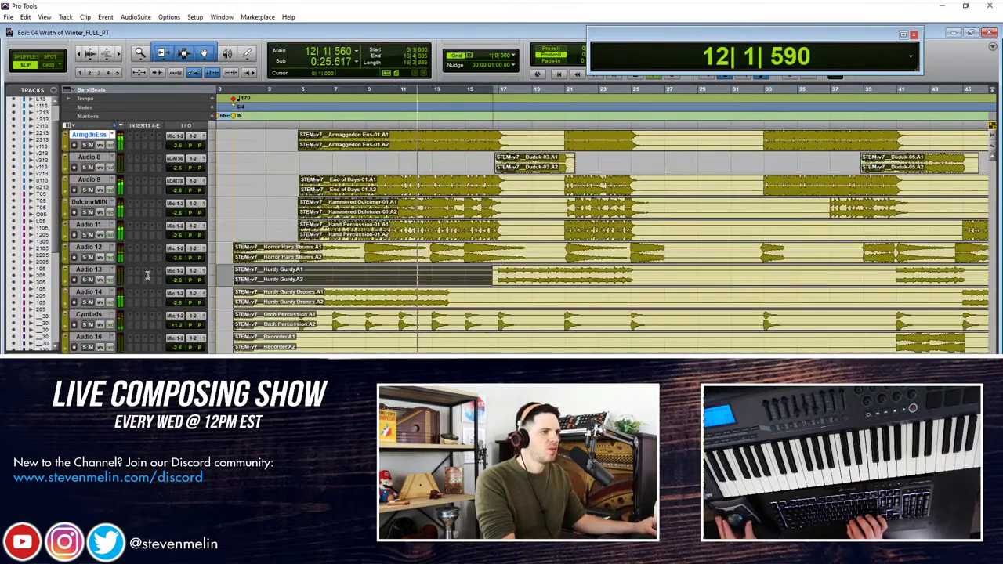
pyautogui.press('Delete')
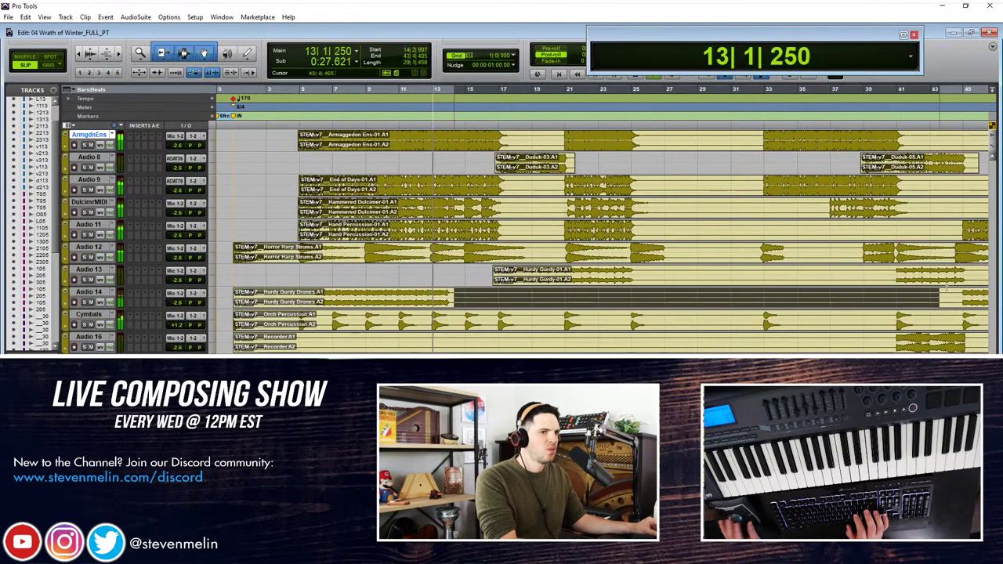
pyautogui.moveTo(453, 294); pyautogui.dragTo(965, 294)
pyautogui.press('Delete')
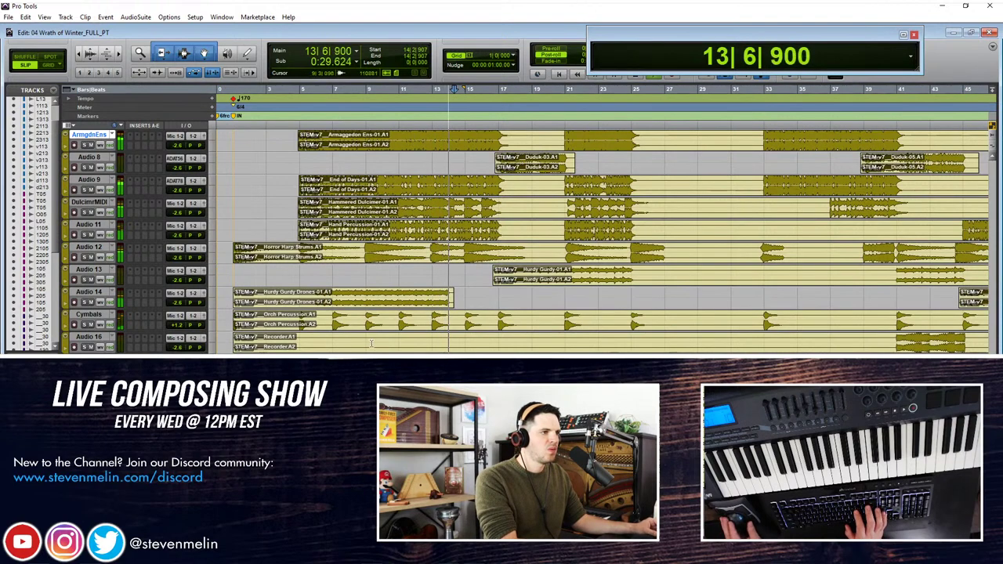
# Step: Remove the silent openings of the Recorder, Strings col leg, Violin Agressive Gliss and Violin Med Gliss clips
pyautogui.moveTo(892, 345); pyautogui.dragTo(215, 345)
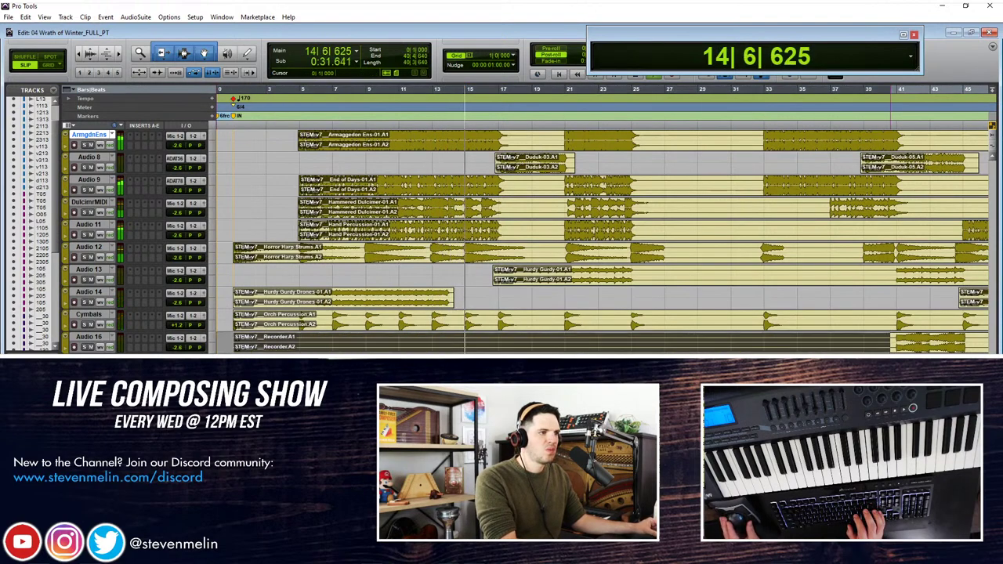
pyautogui.press('Delete')
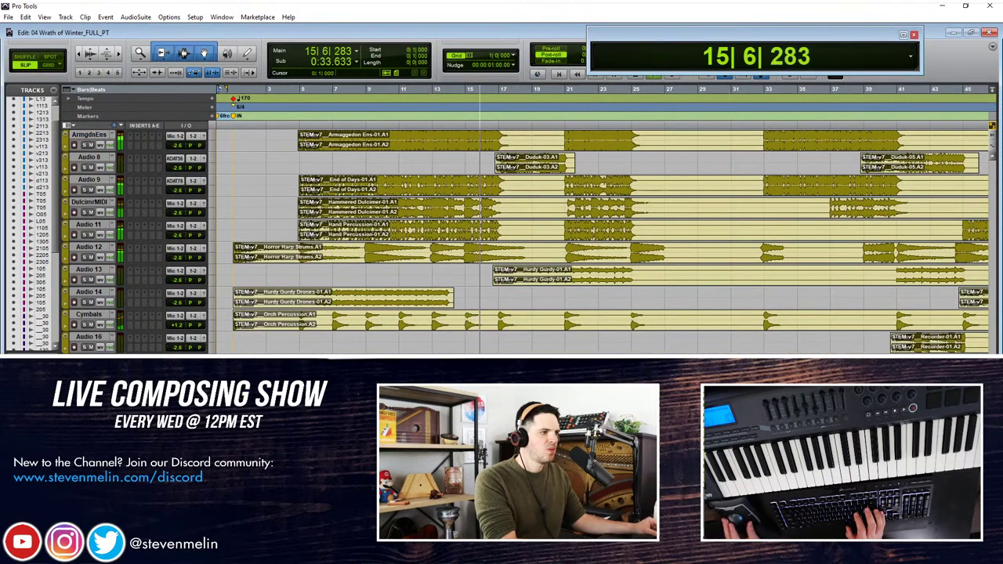
pyautogui.press('Return')
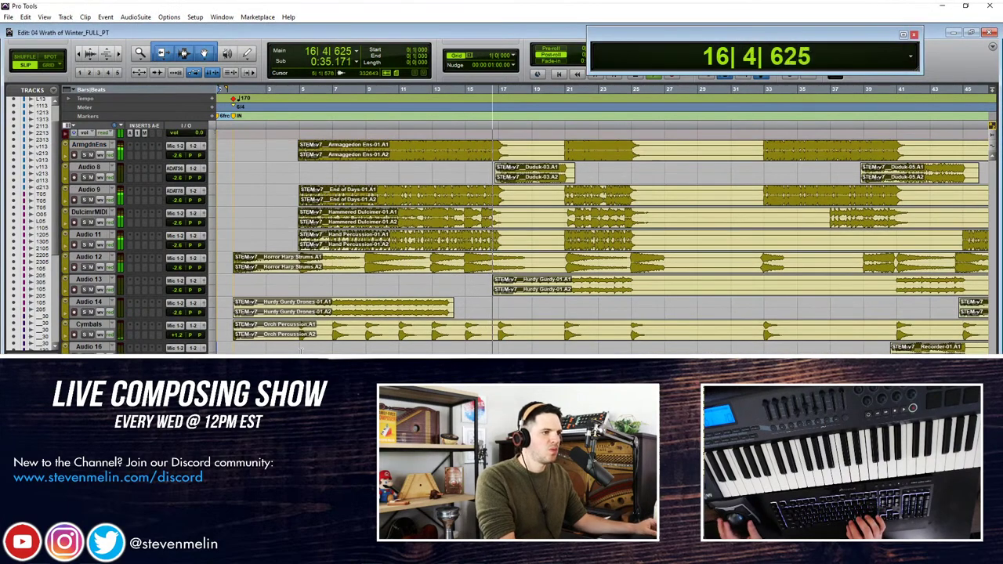
pyautogui.hotkey('ctrl', '[')
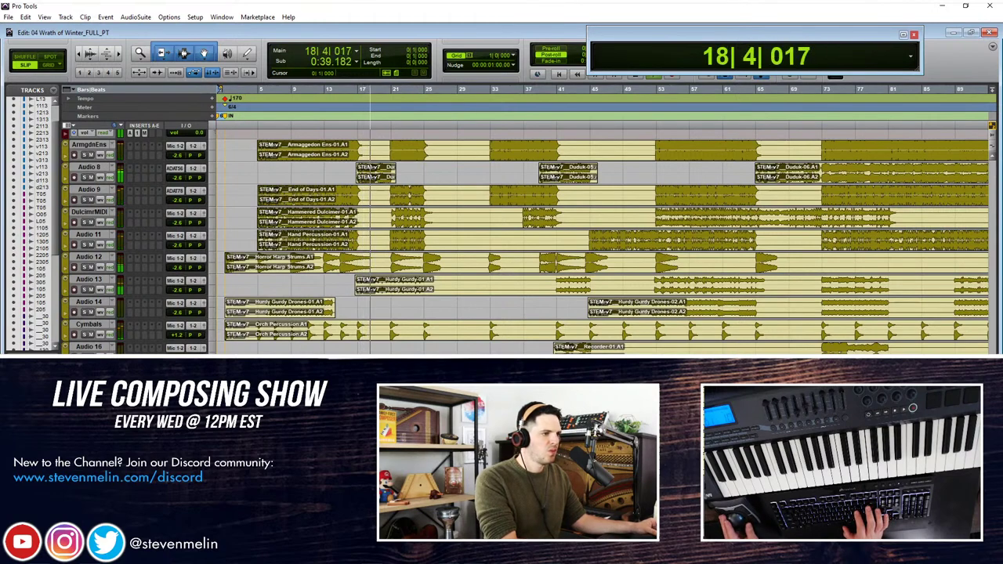
pyautogui.hotkey('ctrl', ']')
pyautogui.hotkey('ctrl', ']')
pyautogui.hotkey('ctrl', '[')
pyautogui.hotkey('ctrl', '[')
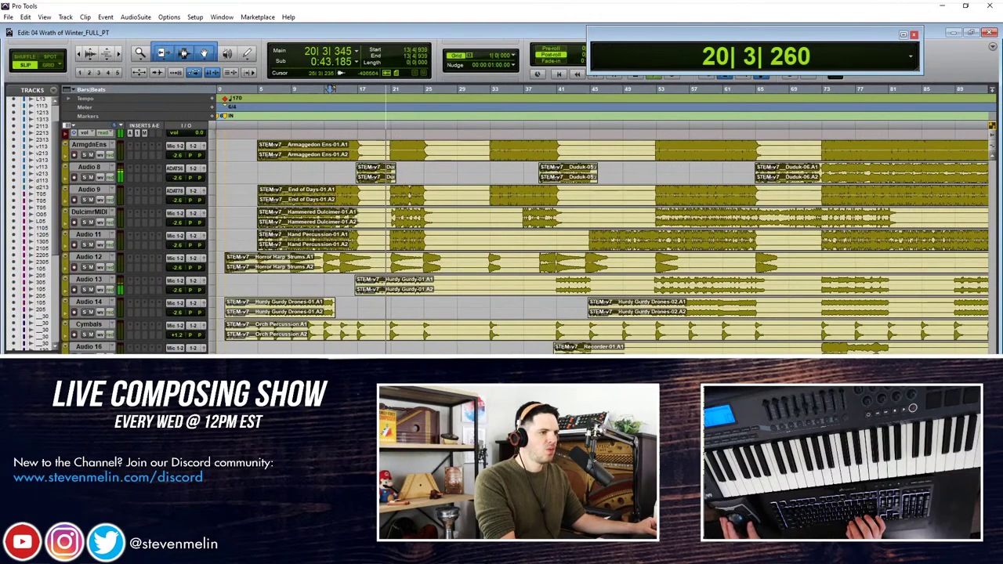
pyautogui.moveTo(511, 132); pyautogui.dragTo(217, 132)
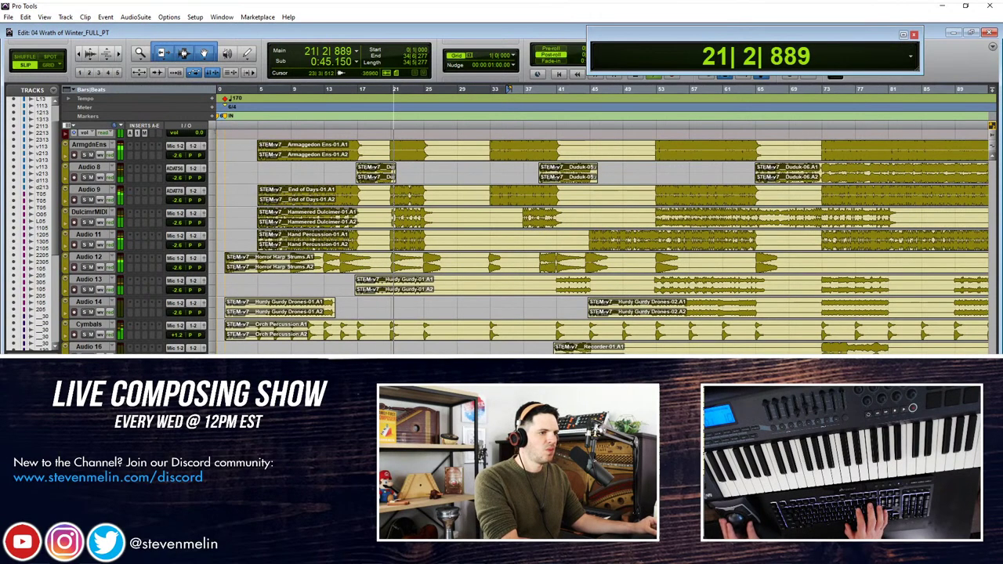
pyautogui.press('Return')
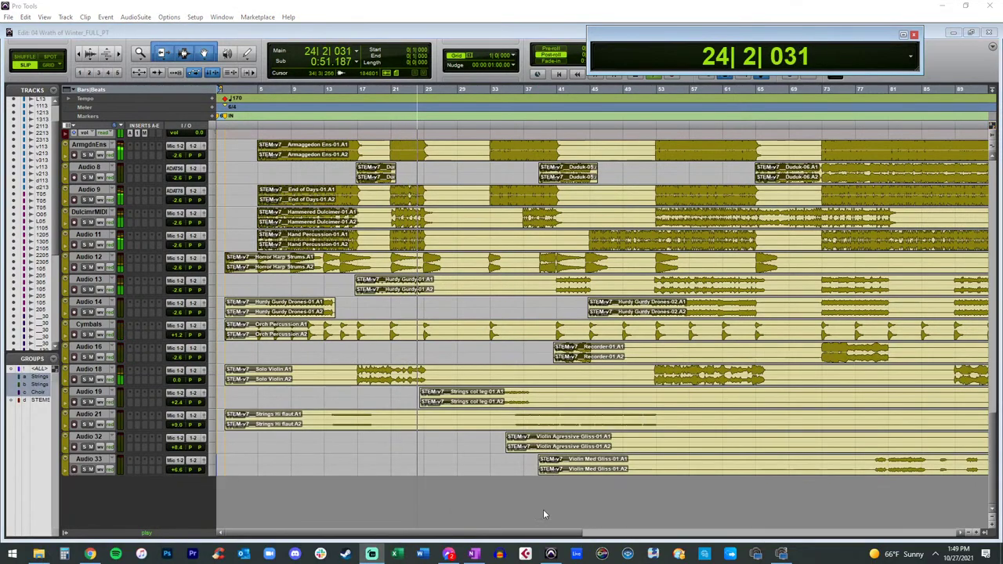
# Step: Remove the silent gap between about bars 19 and 35 from the Strings Hi flaut clip on Audio 21
pyautogui.click(475, 455)
pyautogui.press('t')
pyautogui.press('t')
pyautogui.press('r')
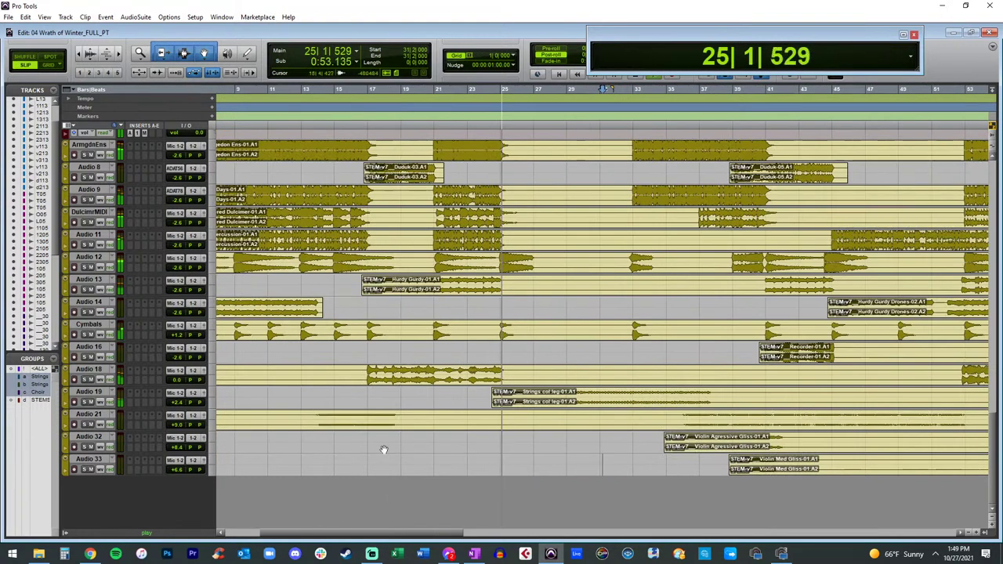
pyautogui.moveTo(411, 421); pyautogui.dragTo(683, 432)
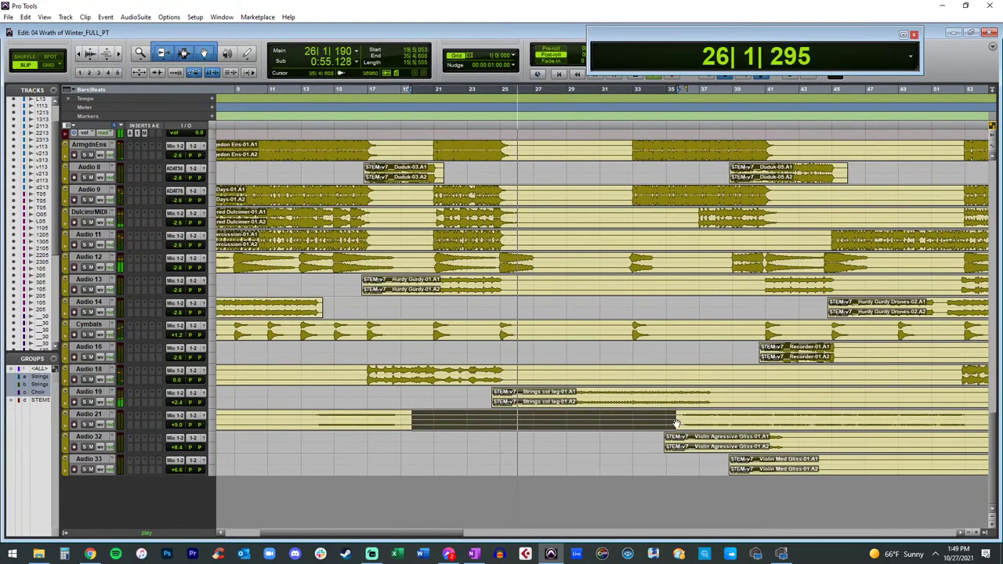
pyautogui.press('Delete')
# Step: Set the volume of the Audio 19 track with the Strings col leg stem to 0.0 dB
pyautogui.moveTo(176, 402); pyautogui.dragTo(176, 408)
pyautogui.scroll(1, 316, 331)
pyautogui.scroll(1, 317, 331)
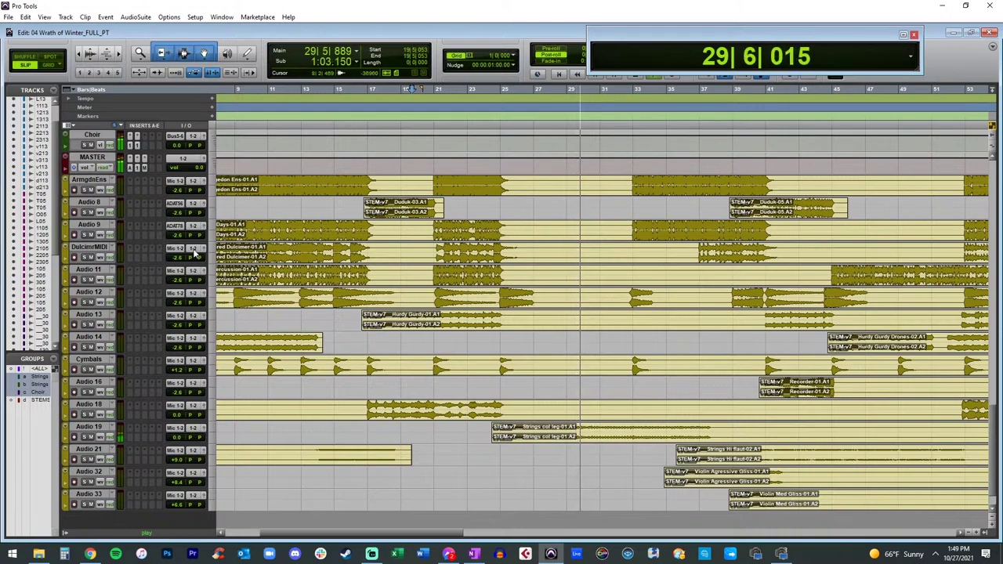
# Step: Remove the silent gap between about bars 26 and 33 from the Armaggedon Ens clip and set its track's volume to -1.3 dB
pyautogui.scroll(5, 251, 282)
pyautogui.scroll(-10, 252, 262)
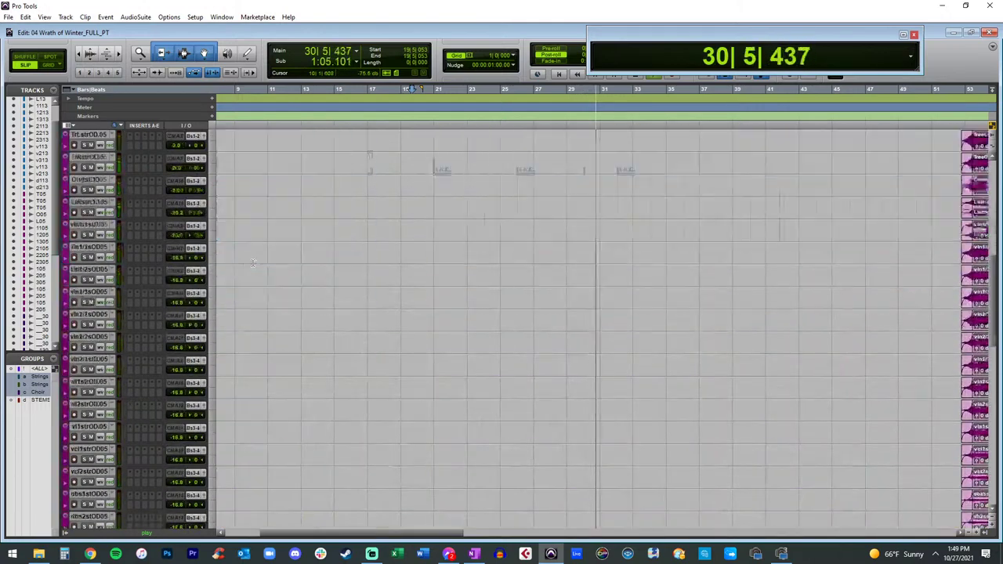
pyautogui.scroll(-3, 252, 262)
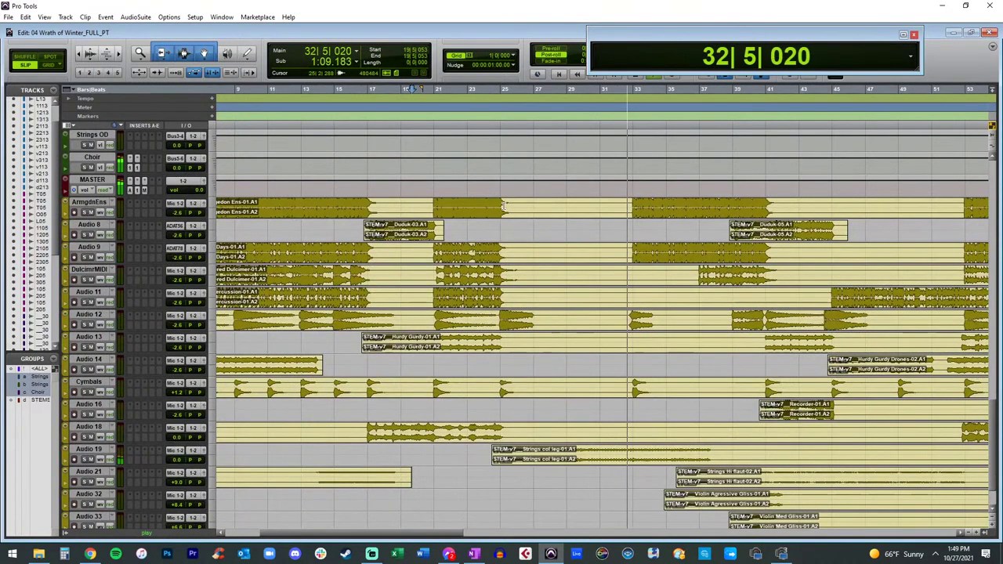
pyautogui.moveTo(518, 207); pyautogui.dragTo(629, 207)
pyautogui.press('Delete')
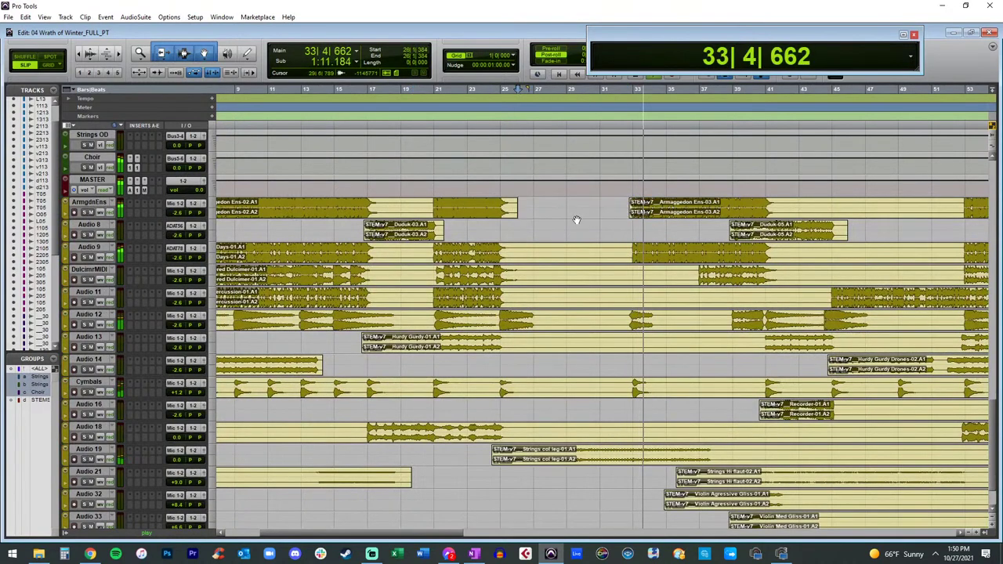
pyautogui.hscroll(1, 505, 217)
pyautogui.moveTo(177, 212); pyautogui.dragTo(174, 211)
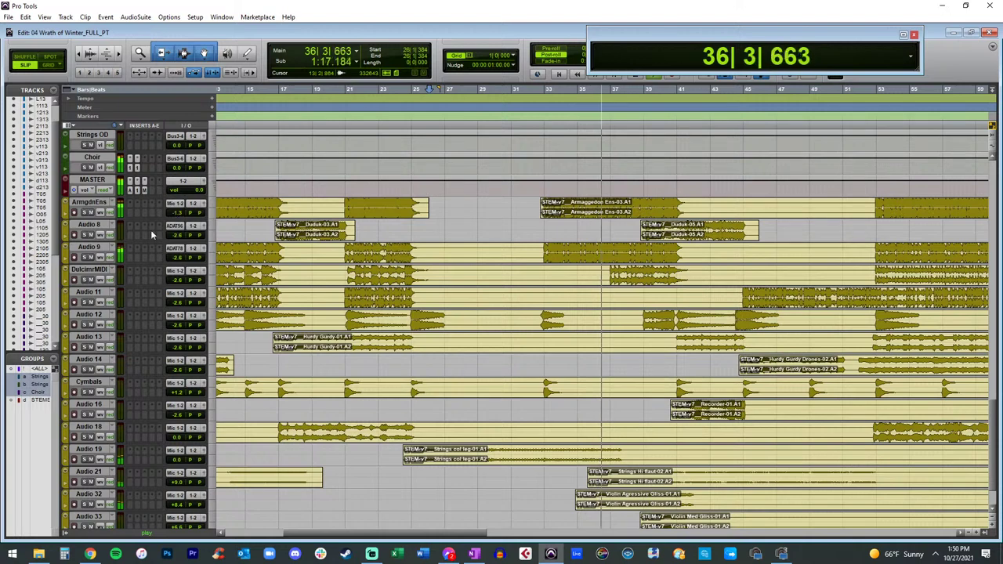
# Step: Move the Audio 9 track with the End of Days stem directly below the Armaggedon Ens track
pyautogui.click(91, 250)
pyautogui.moveTo(92, 249); pyautogui.dragTo(93, 224)
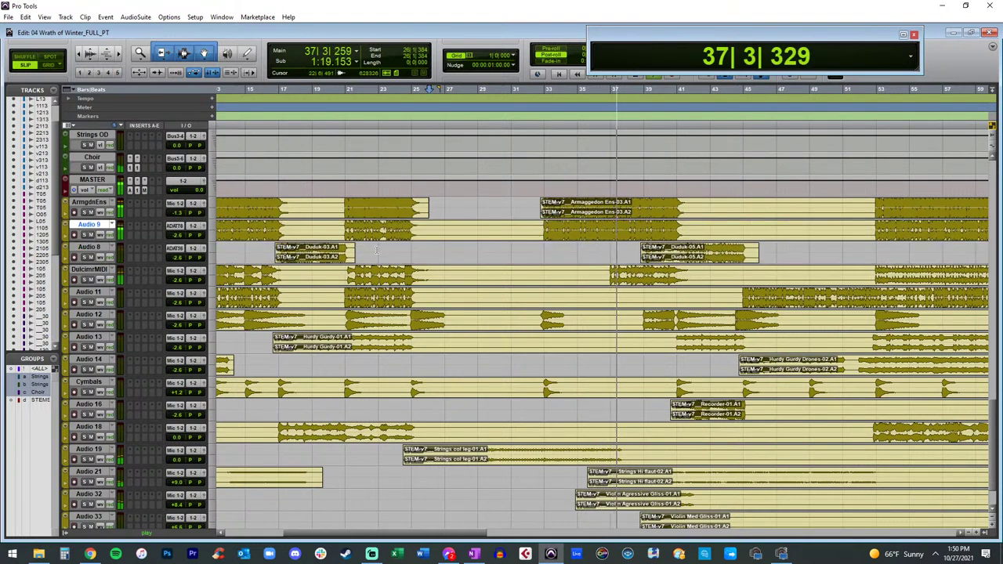
pyautogui.hscroll(-3, 283, 222)
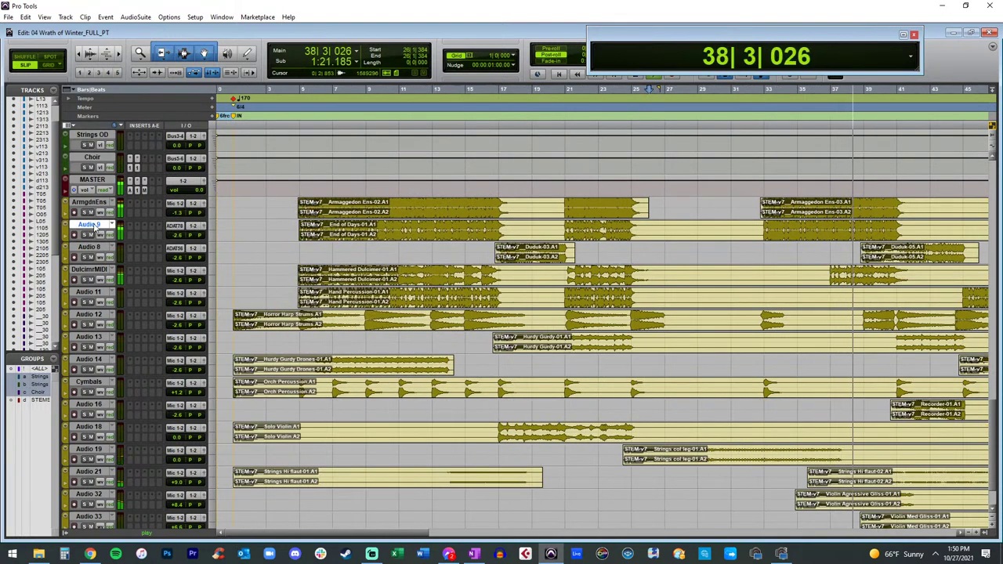
# Step: Rename the Audio 9 track as End of Days and set its volume to 0.0 dB
pyautogui.doubleClick(88, 224)
pyautogui.write('End of Days')
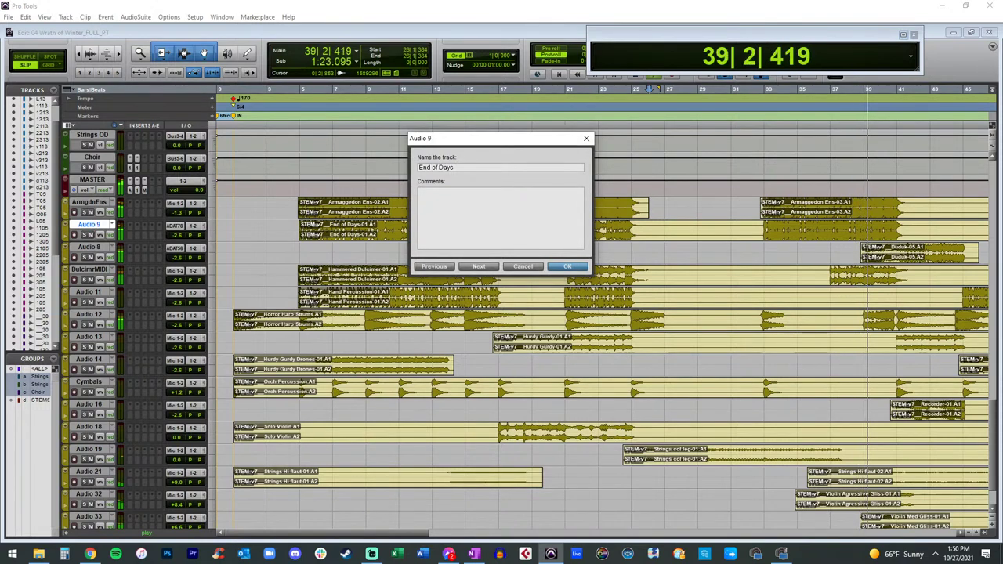
pyautogui.press('Return')
pyautogui.moveTo(183, 219); pyautogui.dragTo(175, 234)
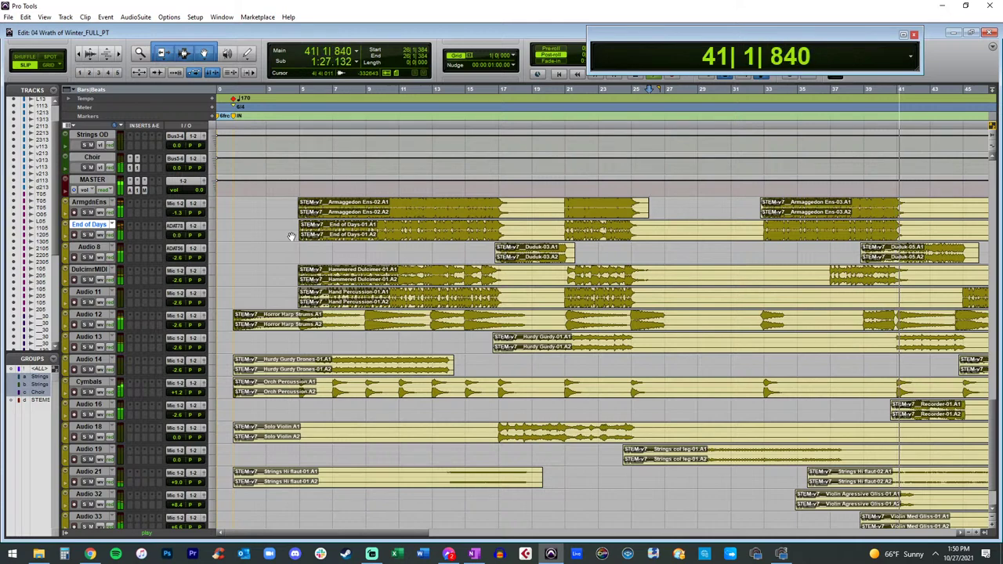
# Step: Remove the silent gaps at about bars 41 to 52, 66 to 71 and 99 to 102 from both the Armaggedon Ens and End of Days clips
pyautogui.hscroll(3, 291, 235)
pyautogui.press('r')
pyautogui.press('r')
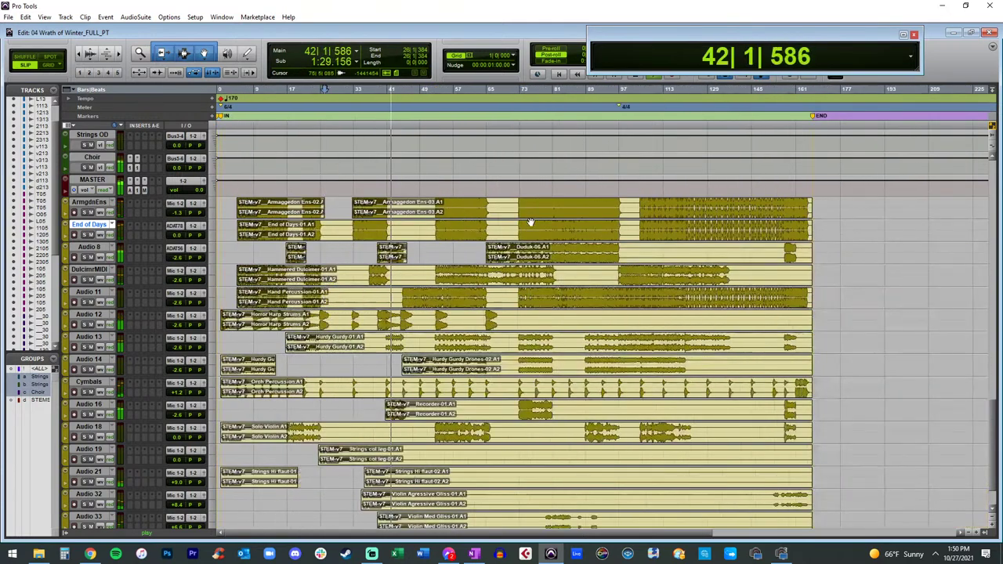
pyautogui.moveTo(393, 207); pyautogui.dragTo(514, 236)
pyautogui.press('Delete')
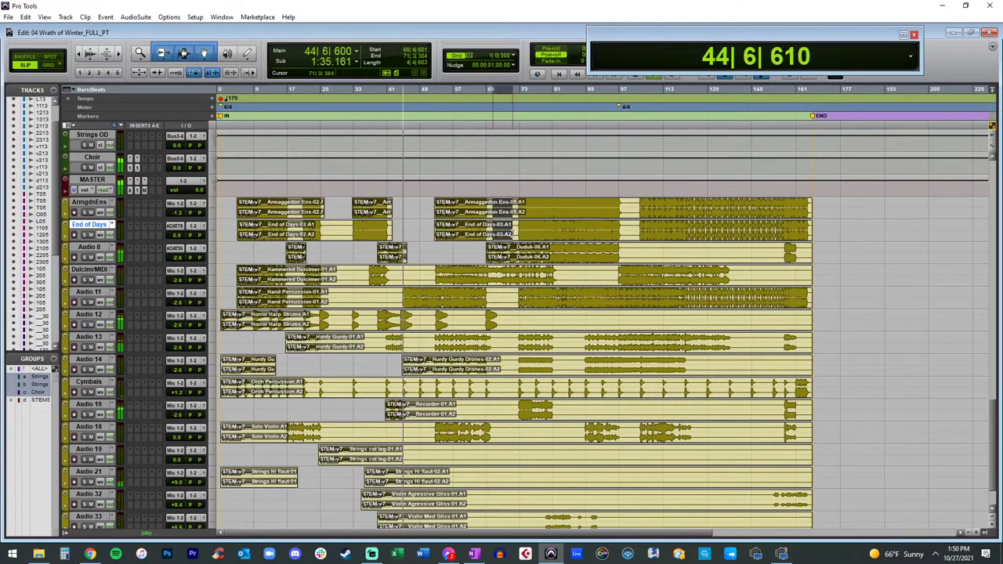
pyautogui.press('Delete')
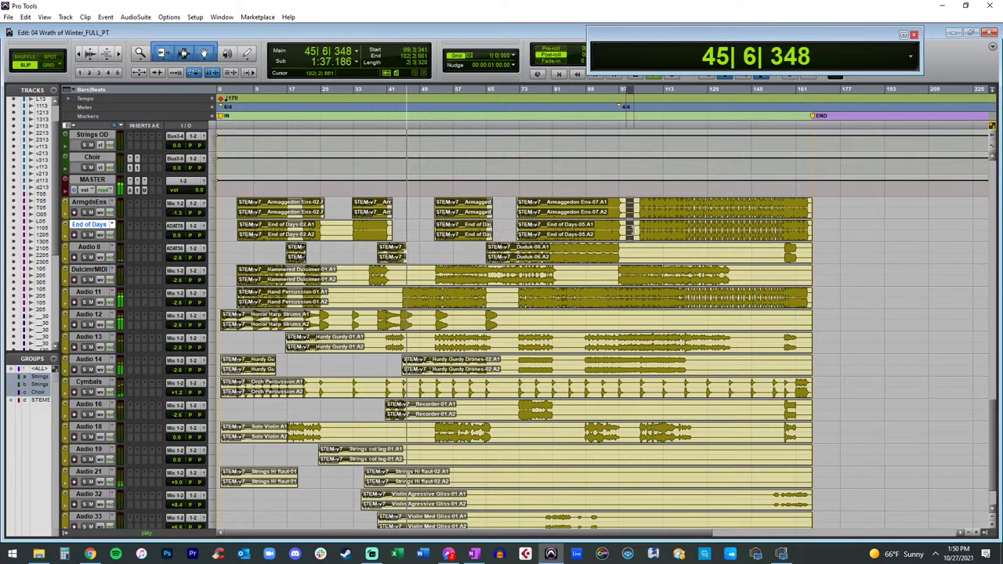
pyautogui.press('Delete')
pyautogui.press('t')
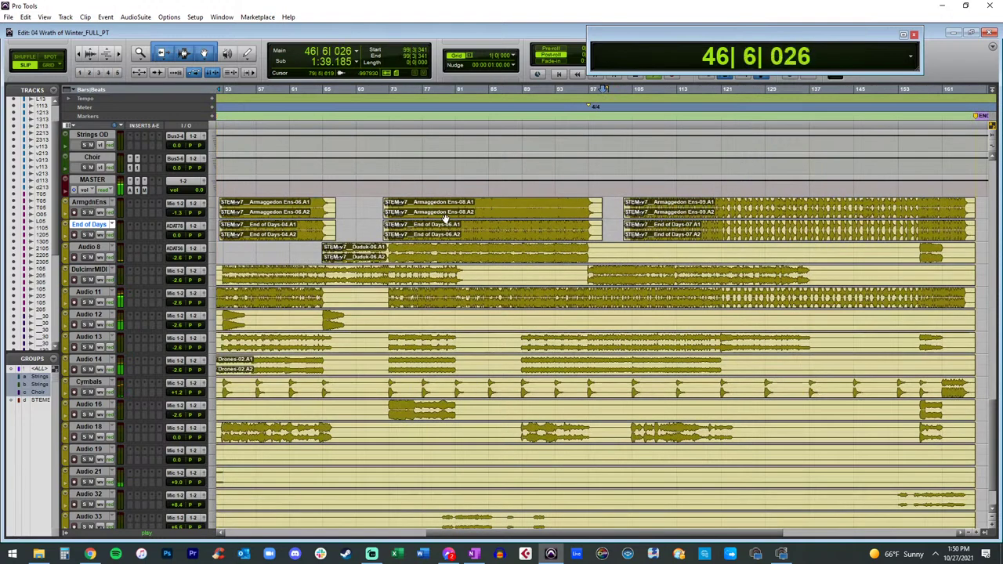
pyautogui.press('r')
pyautogui.scroll(-2, 445, 220)
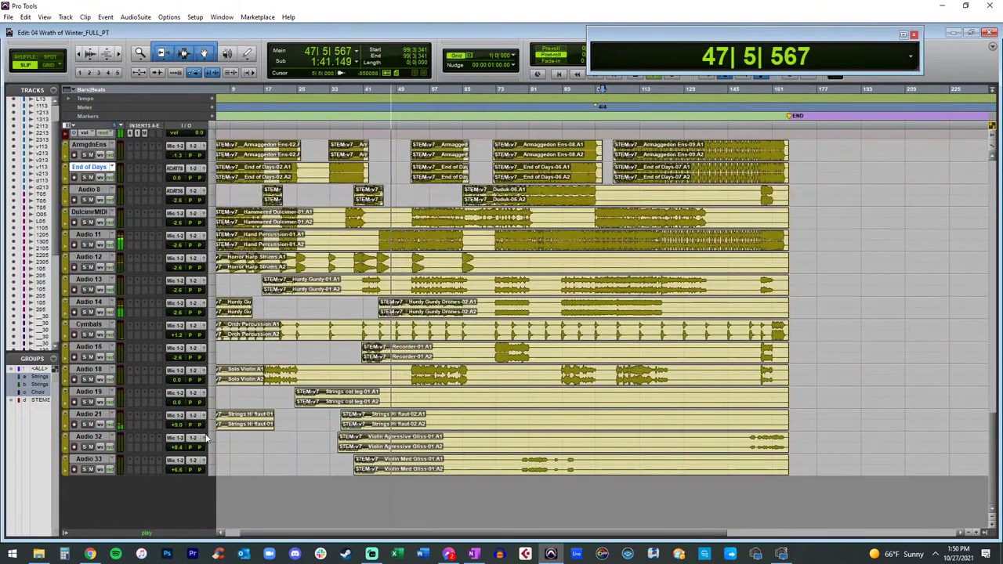
pyautogui.scroll(2, 224, 414)
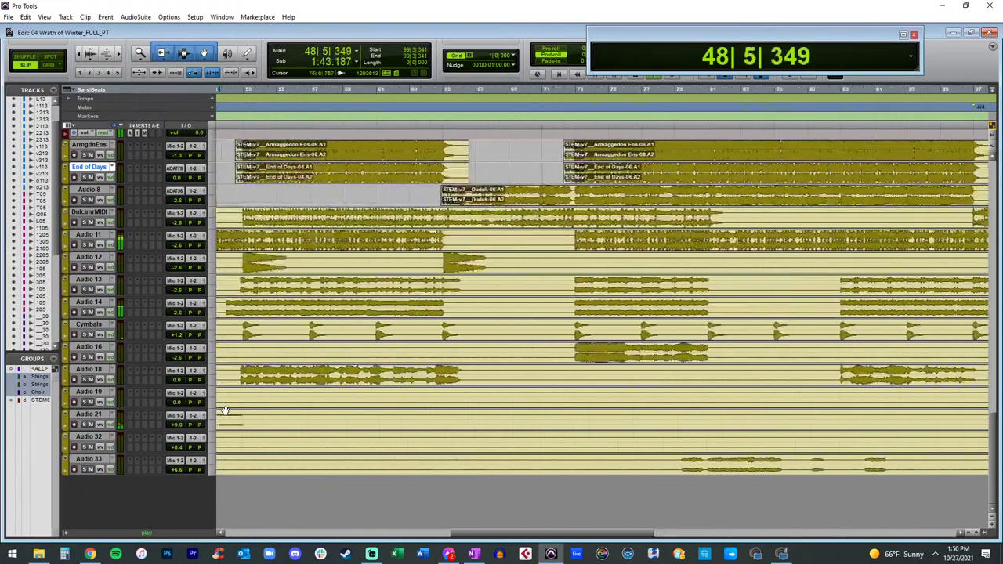
# Step: Set the volume of the Audio 21 track with the Strings Hi flaut stem to +4.2 dB
pyautogui.scroll(-2, 224, 411)
pyautogui.scroll(2, 224, 411)
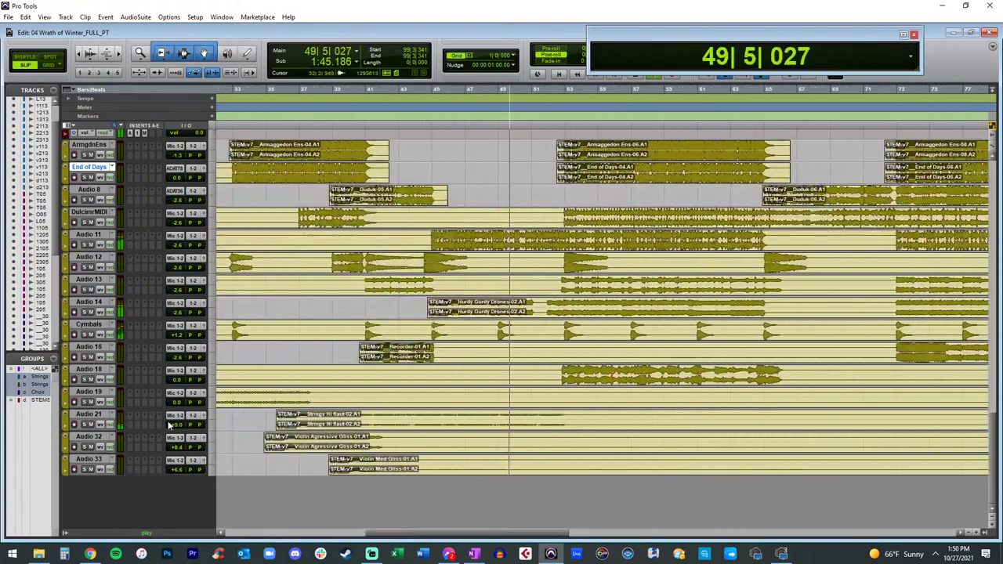
pyautogui.moveTo(169, 424); pyautogui.dragTo(174, 434)
pyautogui.scroll(-1, 230, 447)
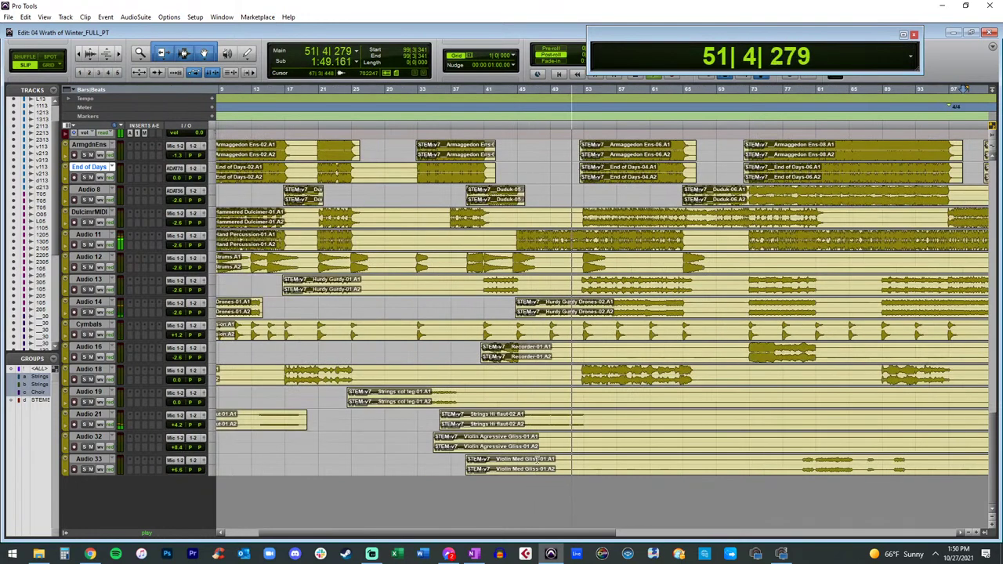
# Step: Remove silence from both violin gliss clips between about bars 43 and 76, Strings Hi flaut after bar 56, and Violin Med Gliss after bar 94
pyautogui.scroll(-3, 498, 420)
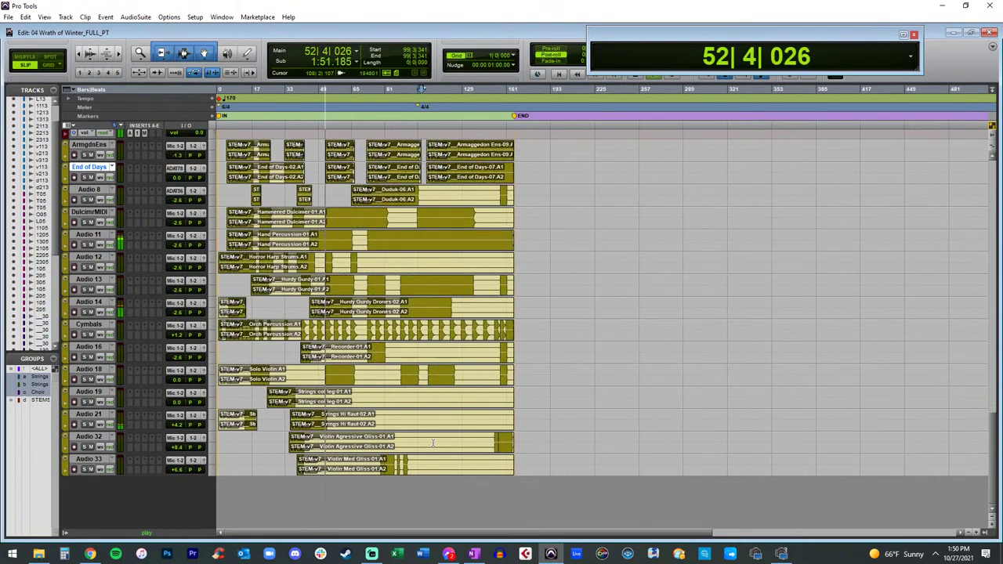
pyautogui.moveTo(309, 436); pyautogui.dragTo(378, 484)
pyautogui.press('Delete')
pyautogui.moveTo(333, 415); pyautogui.dragTo(527, 434)
pyautogui.press('Delete')
pyautogui.moveTo(416, 468); pyautogui.dragTo(565, 472)
pyautogui.press('Delete')
# Step: Remove the silent stretch between about bars 76 and 149 from the Violin Agressive Gliss clip
pyautogui.press('t')
pyautogui.press('t')
pyautogui.press('t')
pyautogui.press('r')
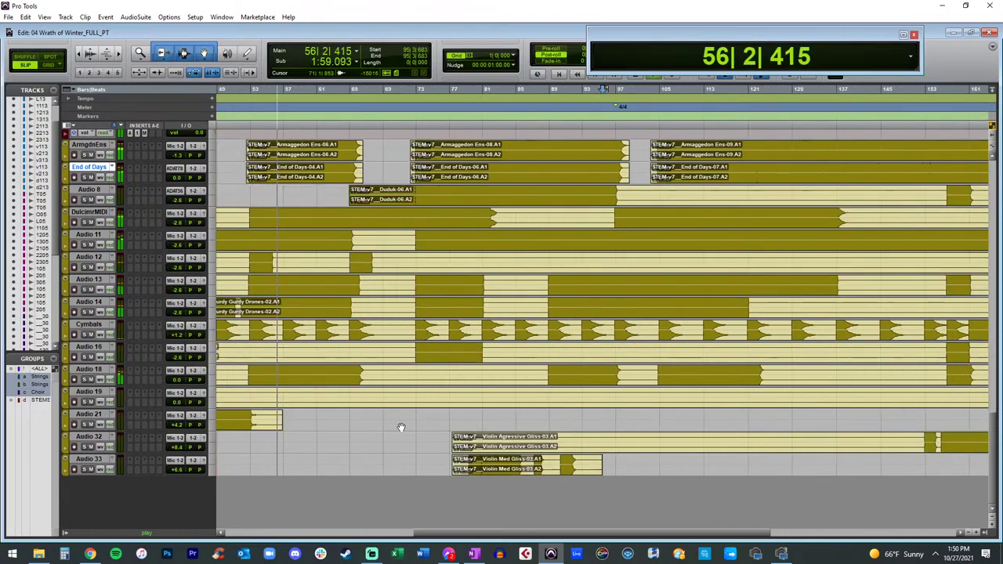
pyautogui.press('r')
pyautogui.moveTo(516, 439); pyautogui.dragTo(760, 435)
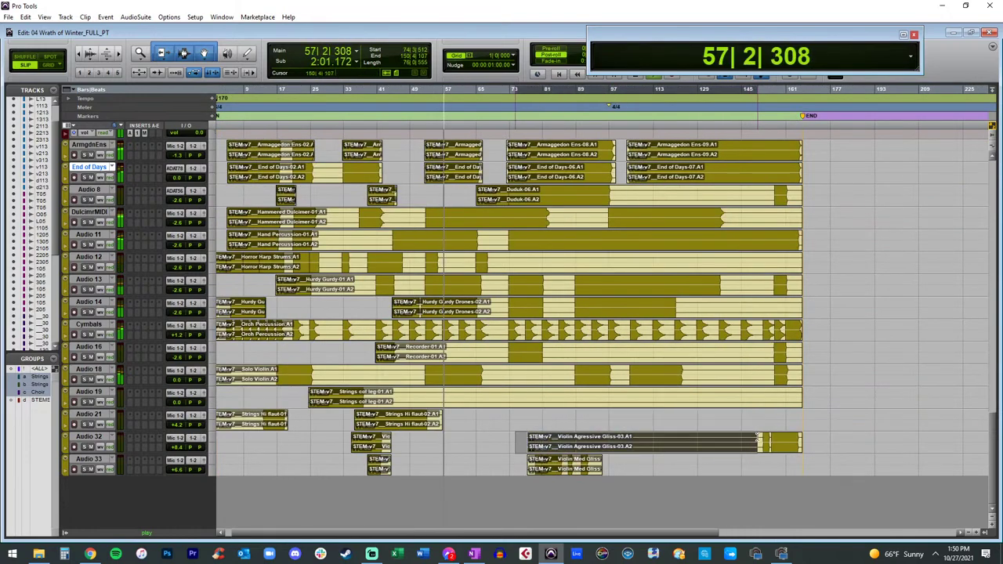
pyautogui.press('Delete')
pyautogui.press('r')
pyautogui.scroll(1, 491, 410)
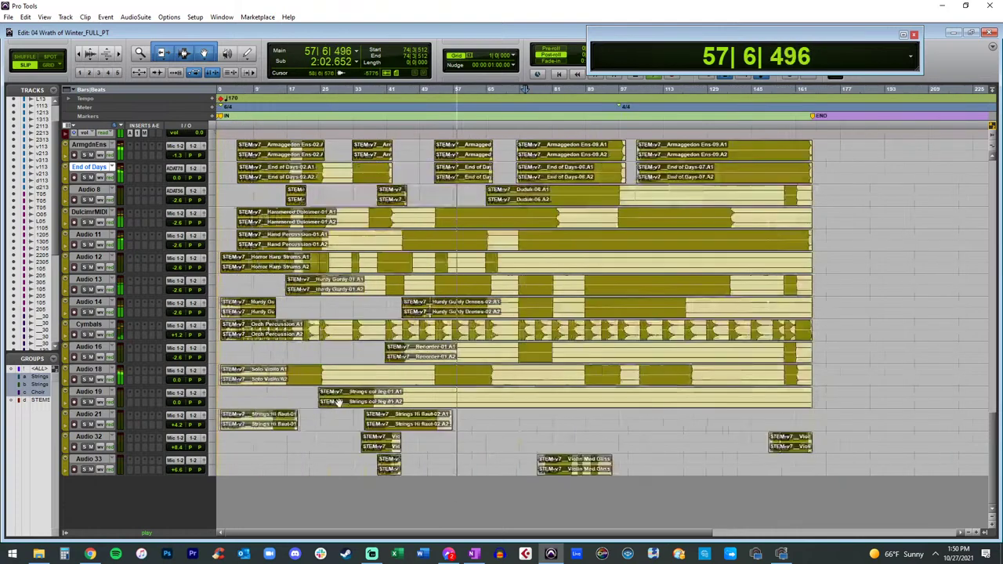
# Step: Remove the silence after about bar 39 from the Strings col leg clip and between bars 27 and 51 from the Solo Violin clip
pyautogui.click(383, 394)
pyautogui.press('b')
pyautogui.click(386, 402)
pyautogui.press('Delete')
pyautogui.moveTo(333, 372); pyautogui.dragTo(436, 369)
pyautogui.press('Delete')
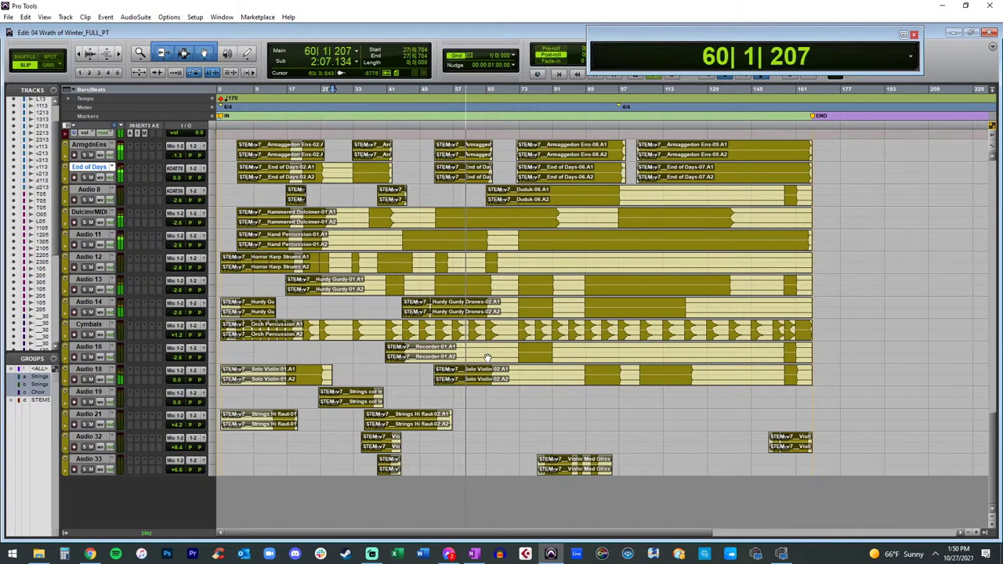
# Step: Remove the silent gaps at about bars 47–70 and 82–153 from the Recorder clip and at 68–87 and 122–152 from the Solo Violin clip
pyautogui.moveTo(512, 347); pyautogui.dragTo(417, 348)
pyautogui.press('Delete')
pyautogui.moveTo(511, 371); pyautogui.dragTo(781, 352)
pyautogui.press('Delete')
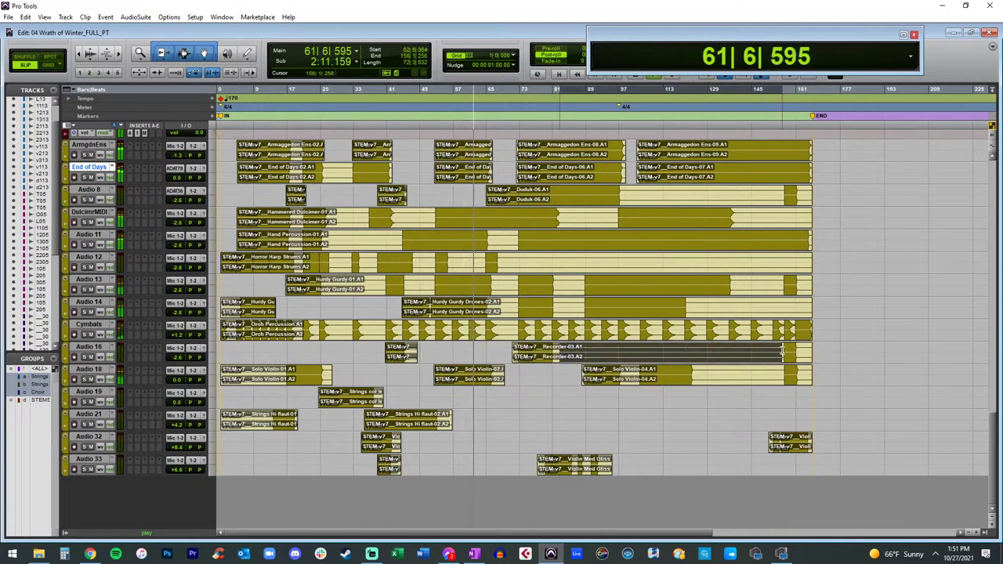
pyautogui.press('Delete')
pyautogui.moveTo(694, 372); pyautogui.dragTo(820, 384)
pyautogui.press('Delete')
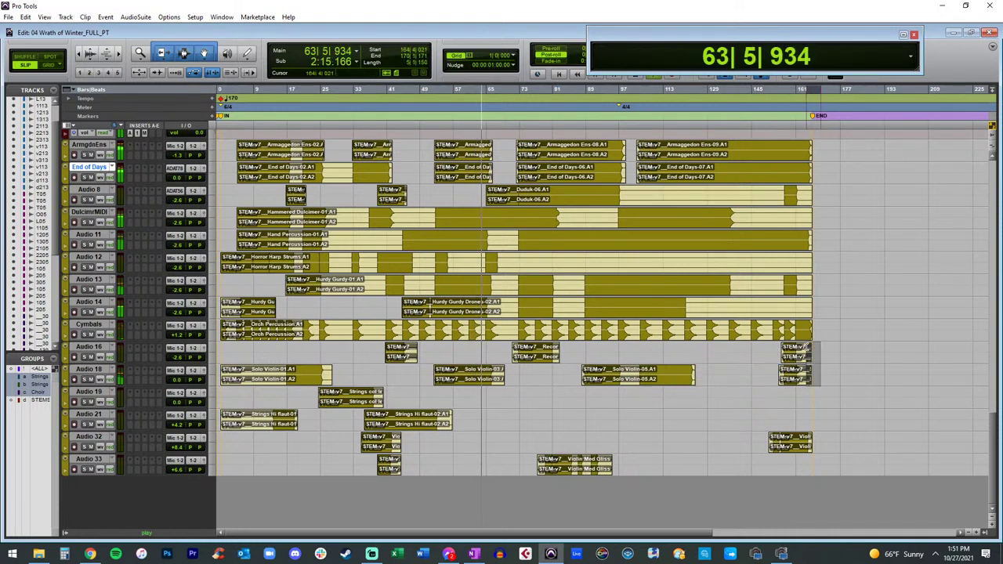
# Step: Remove the silence after about bar 122 from Hurdy Gurdy Drones and the gap at bars 81–87 from both Hurdy Gurdy stems
pyautogui.moveTo(836, 307); pyautogui.dragTo(693, 307)
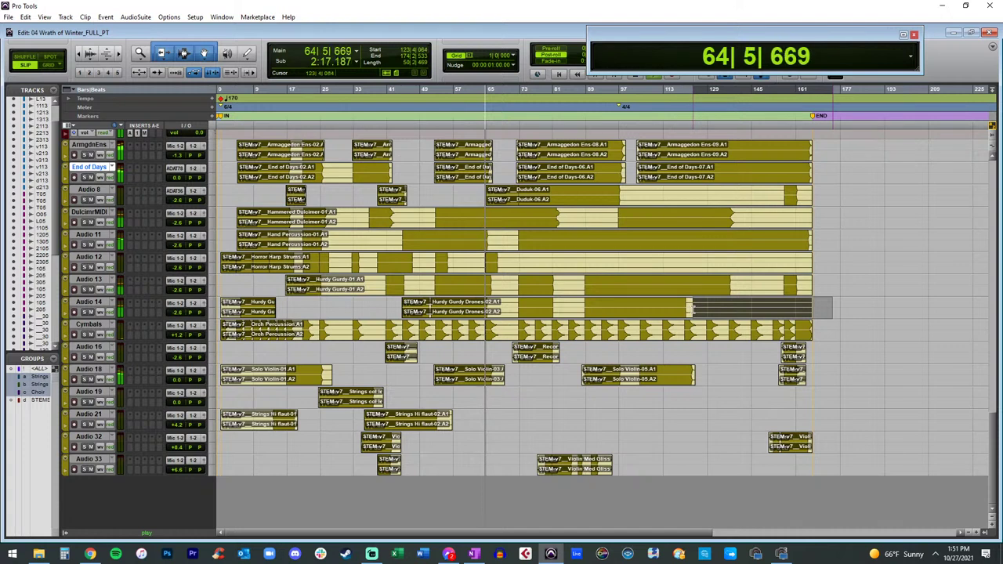
pyautogui.press('Delete')
pyautogui.moveTo(556, 259); pyautogui.dragTo(584, 311)
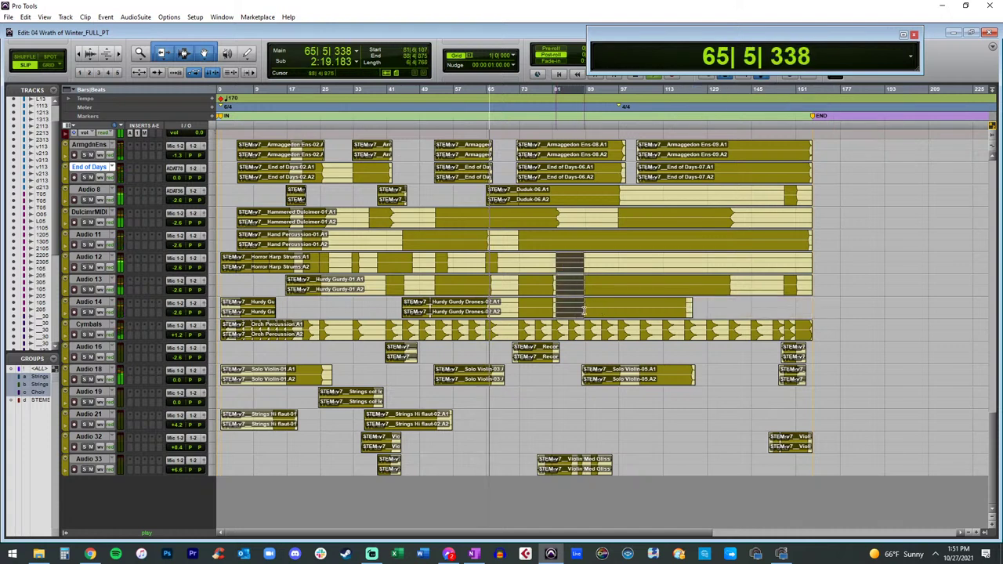
pyautogui.press('Delete')
# Step: Remove the silence after about bar 68 from Horror Harp Strums and the gap at bars 66–71 from Hand Percussion and both Hurdy Gurdy stems
pyautogui.click(610, 268)
pyautogui.press('Delete')
pyautogui.moveTo(555, 259); pyautogui.dragTo(504, 259)
pyautogui.press('Delete')
pyautogui.press('Delete')
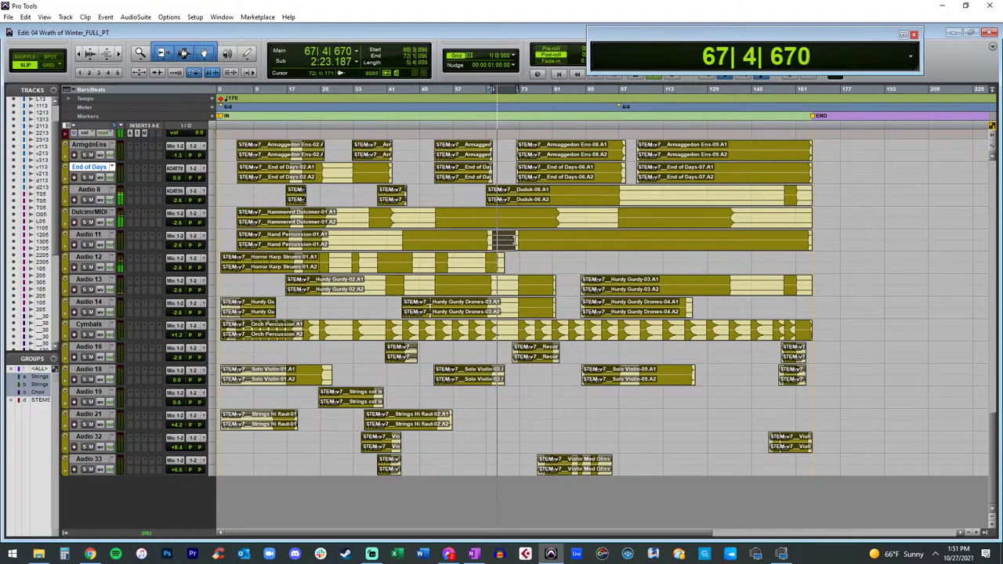
pyautogui.press('Delete')
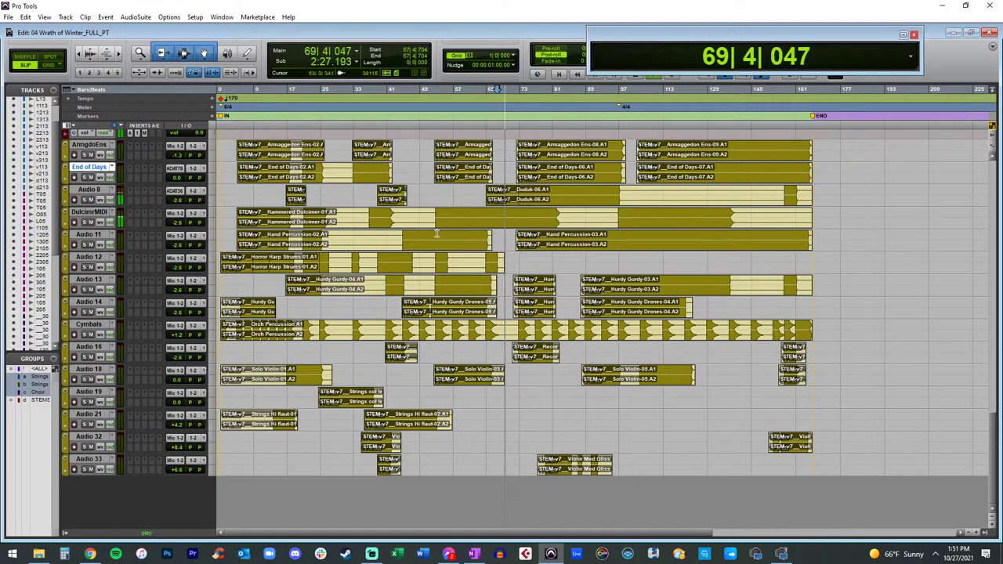
# Step: Remove the silent gaps at about bars 27–35 and 43–51 from Hammered Dulcimer and at bars 27–44 from Hand Percussion
pyautogui.scroll(1, 454, 220)
pyautogui.moveTo(402, 218); pyautogui.dragTo(475, 218)
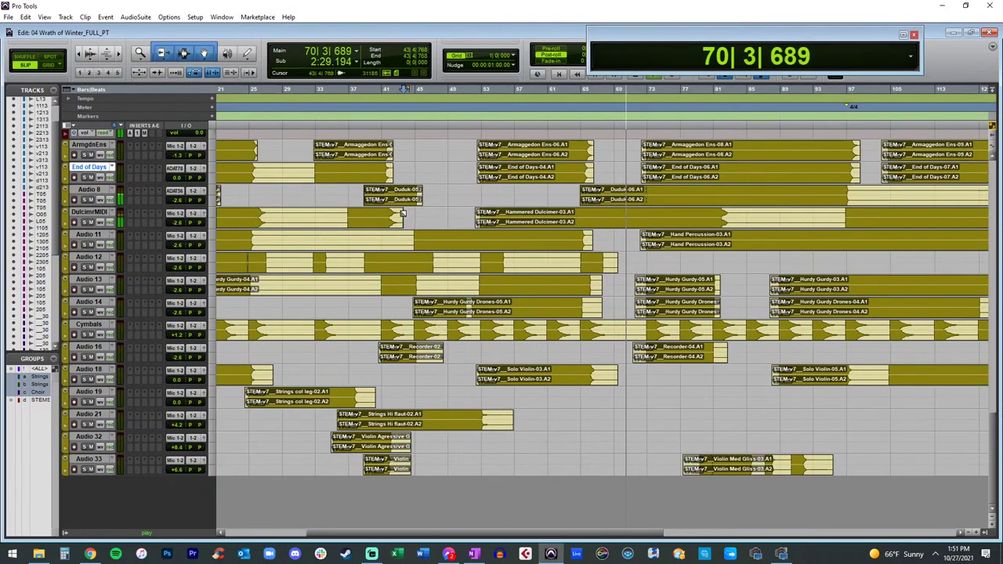
pyautogui.press('Delete')
pyautogui.hscroll(-2, 360, 219)
pyautogui.moveTo(364, 214); pyautogui.dragTo(502, 240)
pyautogui.press('Delete')
pyautogui.press('Delete')
# Step: Remove the silent gaps at about bars 26–32 from the End of Days clip and bars 26–39 from the Hurdy Gurdy clip
pyautogui.moveTo(356, 173); pyautogui.dragTo(405, 173)
pyautogui.press('Delete')
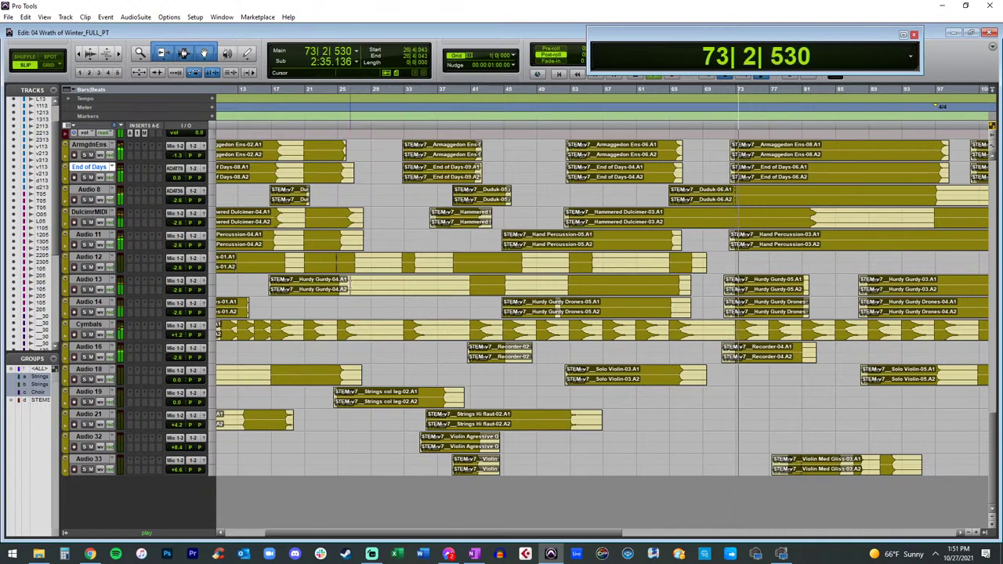
pyautogui.moveTo(352, 284); pyautogui.dragTo(468, 284)
pyautogui.press('Delete')
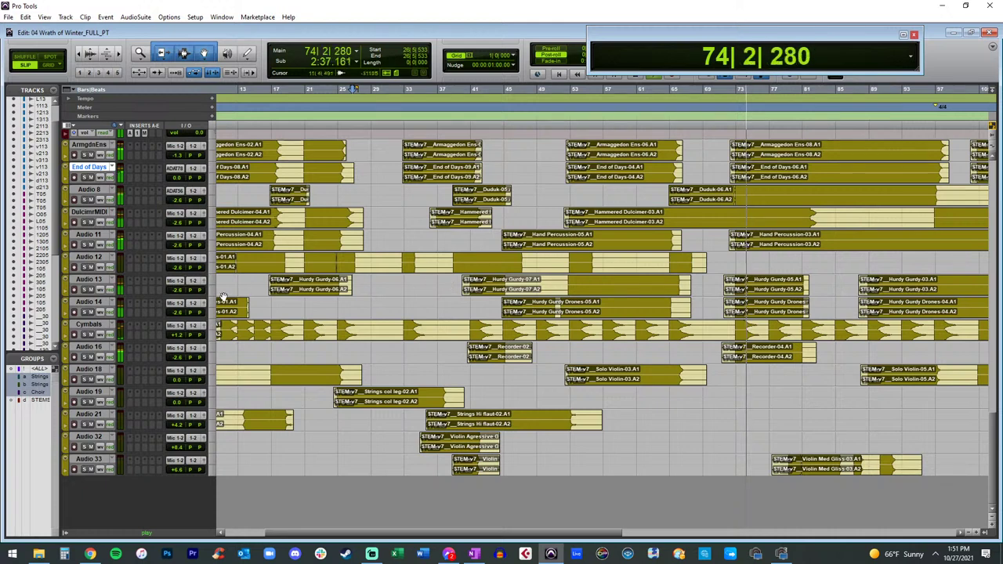
# Step: Set the volume of the Audio 14 track with the Hurdy Gurdy Drones stem to -5.9 dB
pyautogui.click(180, 291)
pyautogui.moveTo(179, 290); pyautogui.dragTo(178, 320)
pyautogui.press('r')
pyautogui.press('r')
pyautogui.press('t')
# Step: Set the volume of the Audio 11 track to +2.4 dB and move it directly below the End of Days track
pyautogui.moveTo(182, 248); pyautogui.dragTo(180, 230)
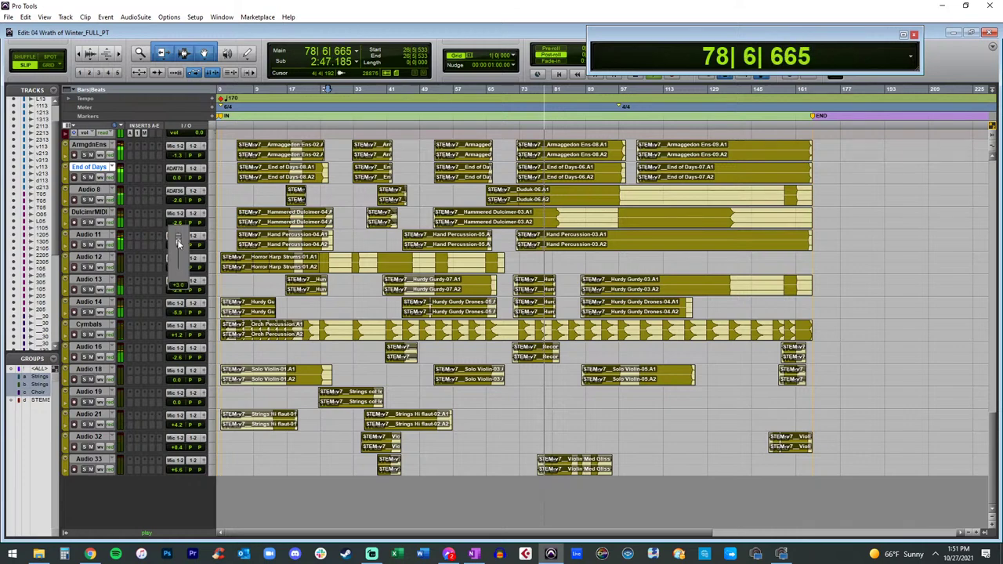
pyautogui.moveTo(178, 237); pyautogui.dragTo(177, 240)
pyautogui.moveTo(88, 235); pyautogui.dragTo(89, 189)
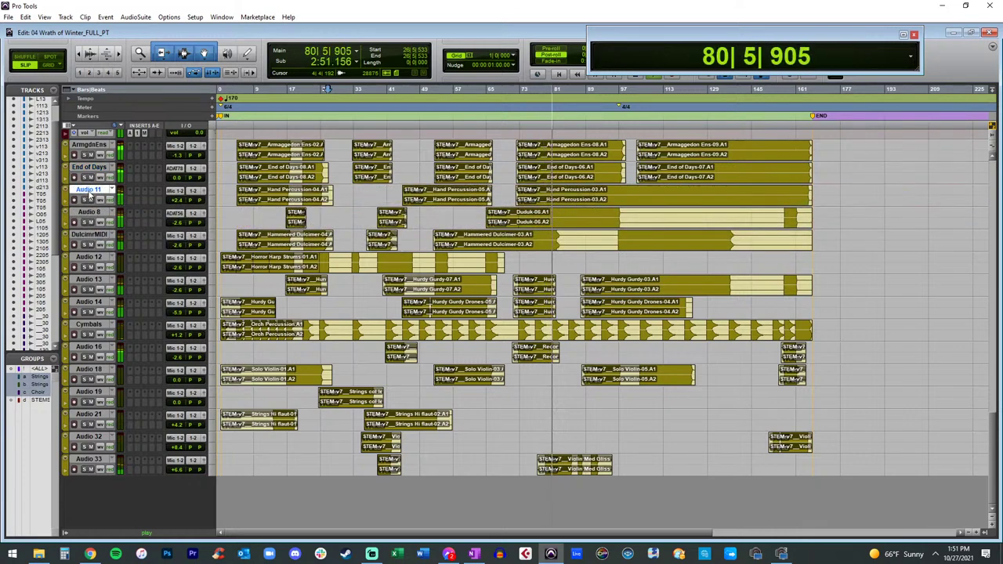
# Step: Rename the Audio 11 track as Hand Perc and set its volume to +0.6 dB
pyautogui.doubleClick(89, 190)
pyautogui.write('Hand Perc')
pyautogui.press('Return')
pyautogui.moveTo(180, 200); pyautogui.dragTo(180, 199)
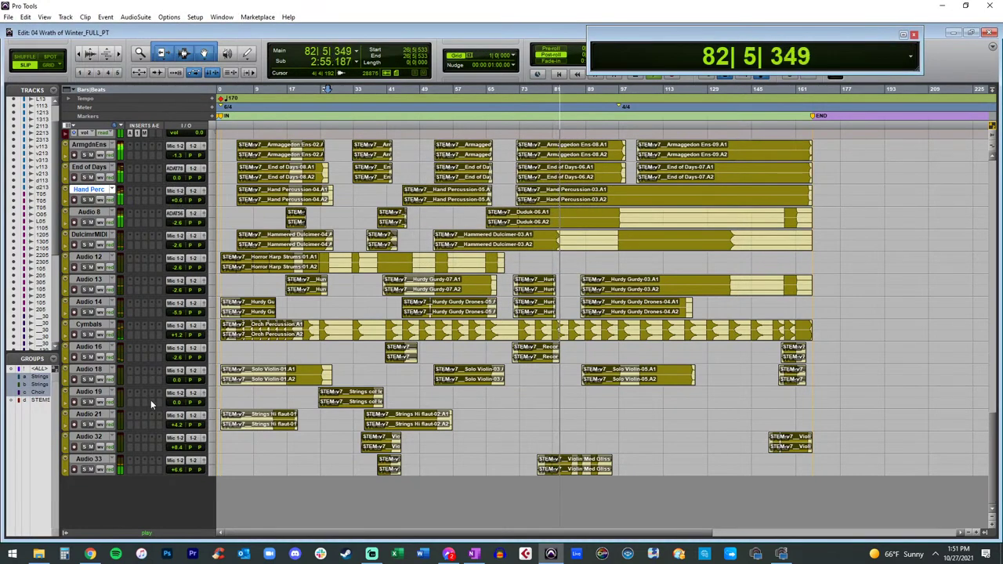
# Step: Rename the Audio 32 track as String FX 1 and the Audio 33 track as String FX 2
pyautogui.doubleClick(103, 440)
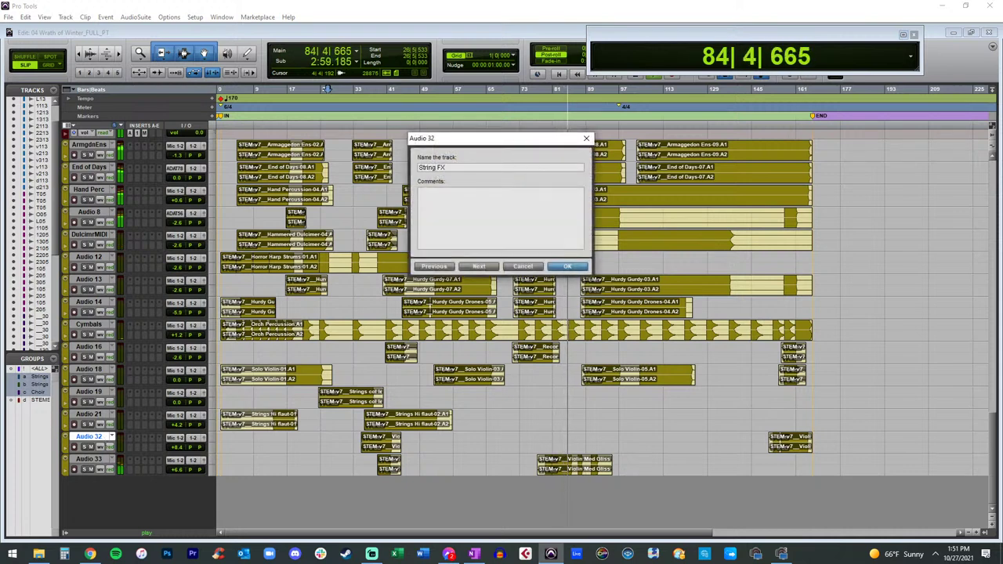
pyautogui.write('String FX 1')
pyautogui.hotkey('ctrl', 'Right')
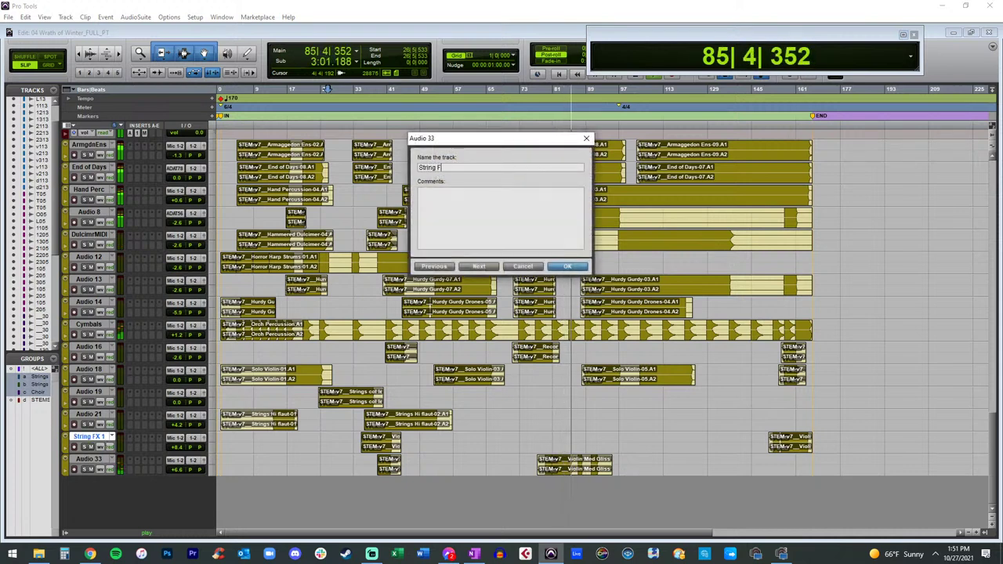
pyautogui.press('Return')
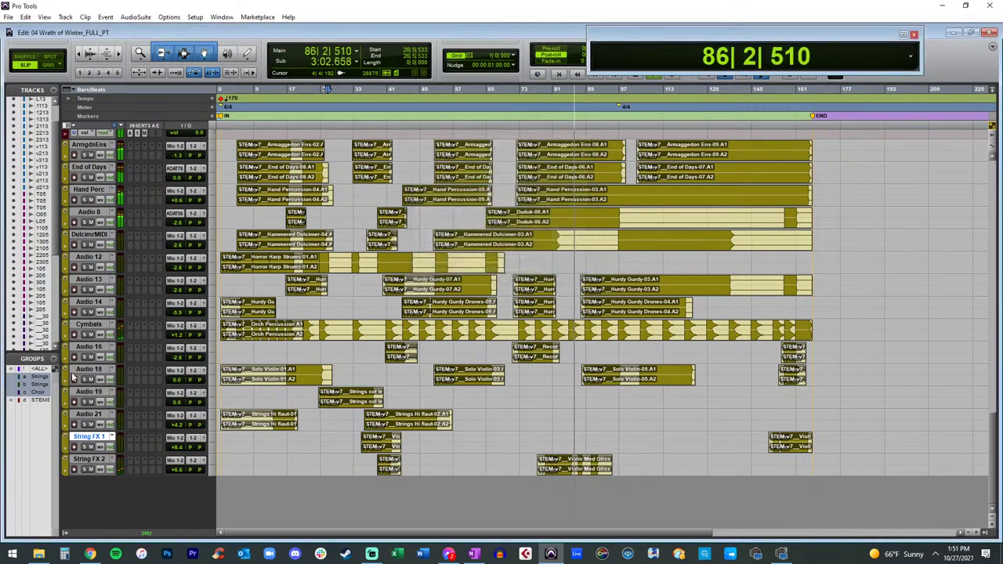
# Step: Rename the Audio 21 track as String Hi Flaut and the Audio 19 track as String CL
pyautogui.doubleClick(89, 416)
pyautogui.write('String H')
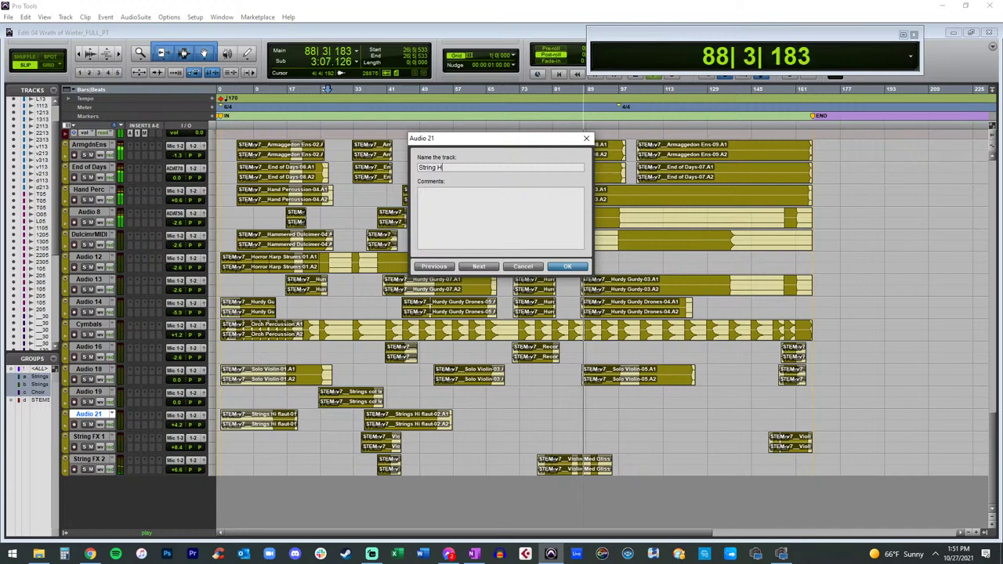
pyautogui.press('Return')
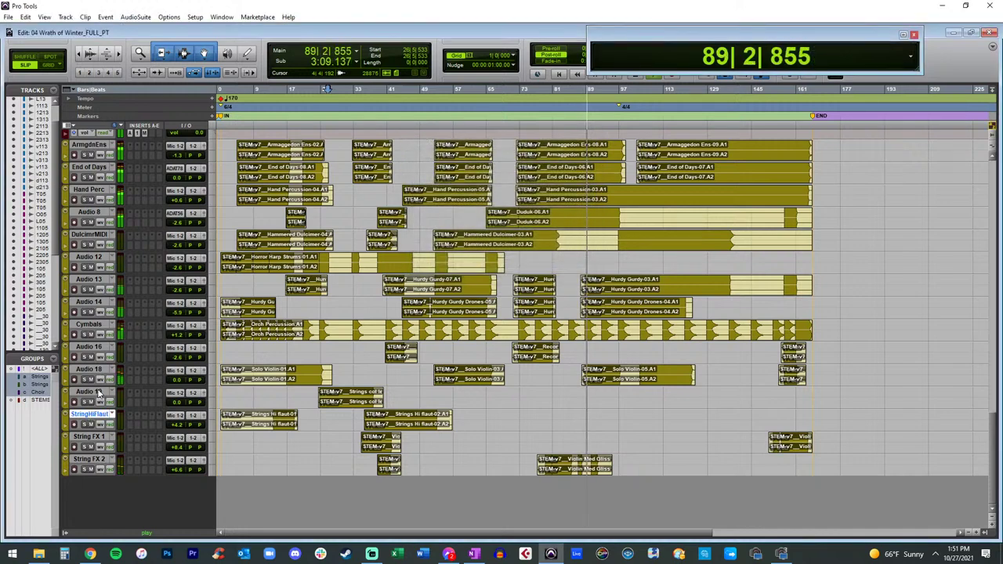
pyautogui.click(98, 392)
pyautogui.doubleClick(98, 393)
pyautogui.write('S')
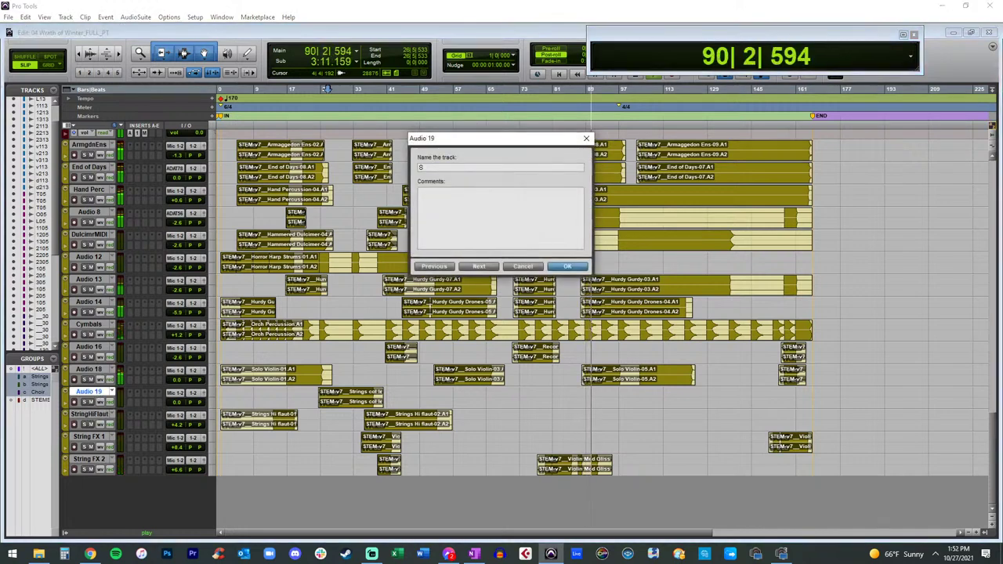
pyautogui.write('tring CL')
pyautogui.press('Return')
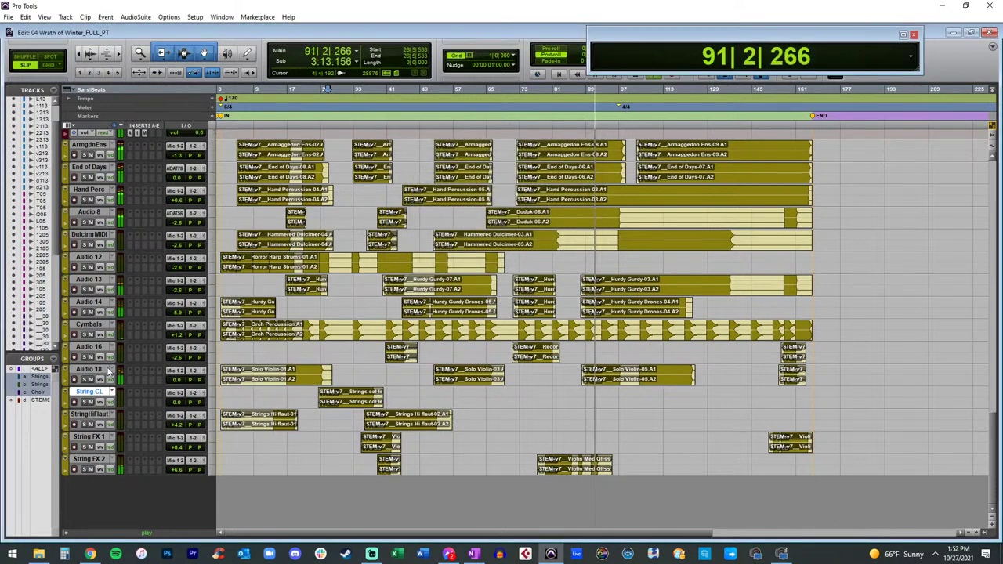
# Step: Rename the Audio 18 track as Violin MIDI and the Audio 16 track as Recorder MIDI
pyautogui.click(100, 372)
pyautogui.doubleClick(100, 371)
pyautogui.write('Sol')
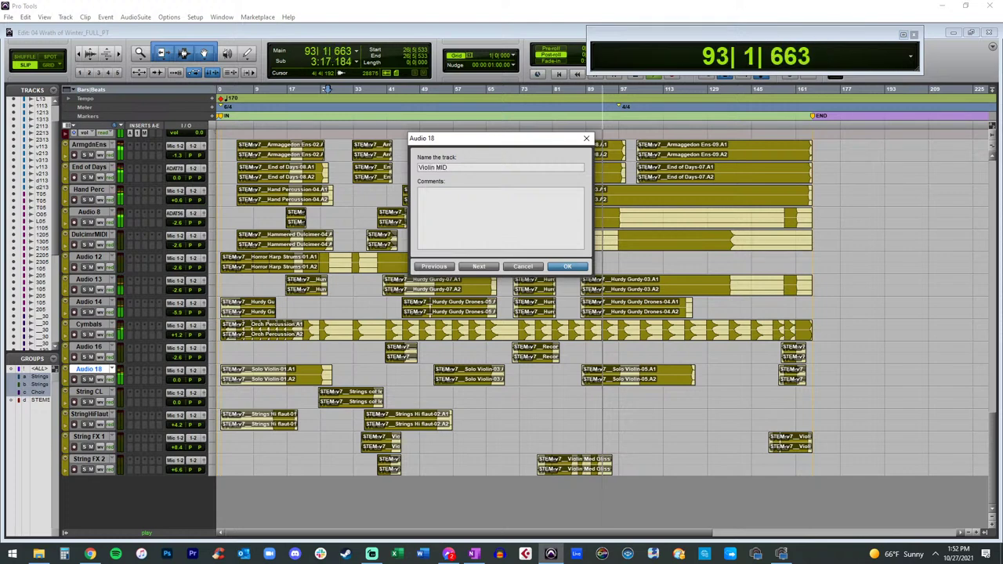
pyautogui.press('Return')
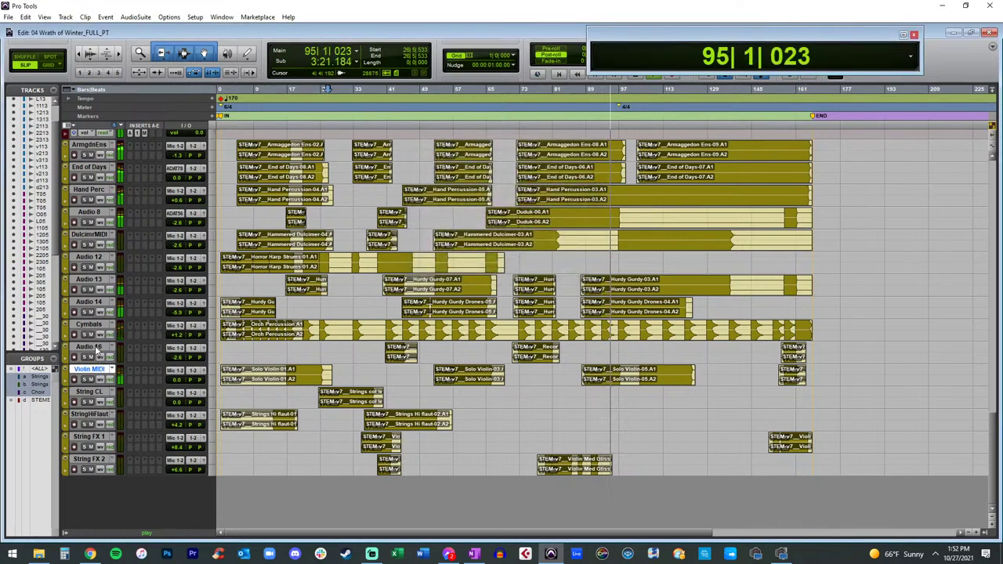
pyautogui.doubleClick(98, 351)
pyautogui.write('Recorder MIDI')
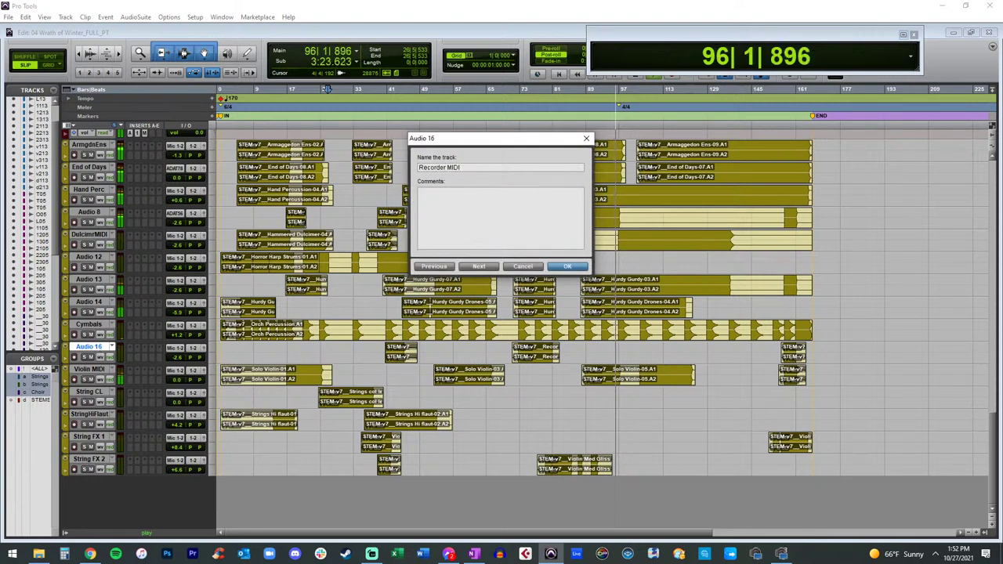
pyautogui.press('Return')
# Step: Move the Recorder MIDI, Violin MIDI and dulcimer MIDI tracks, in that order, directly above the Armaggedon Ens track
pyautogui.moveTo(93, 346); pyautogui.dragTo(96, 142)
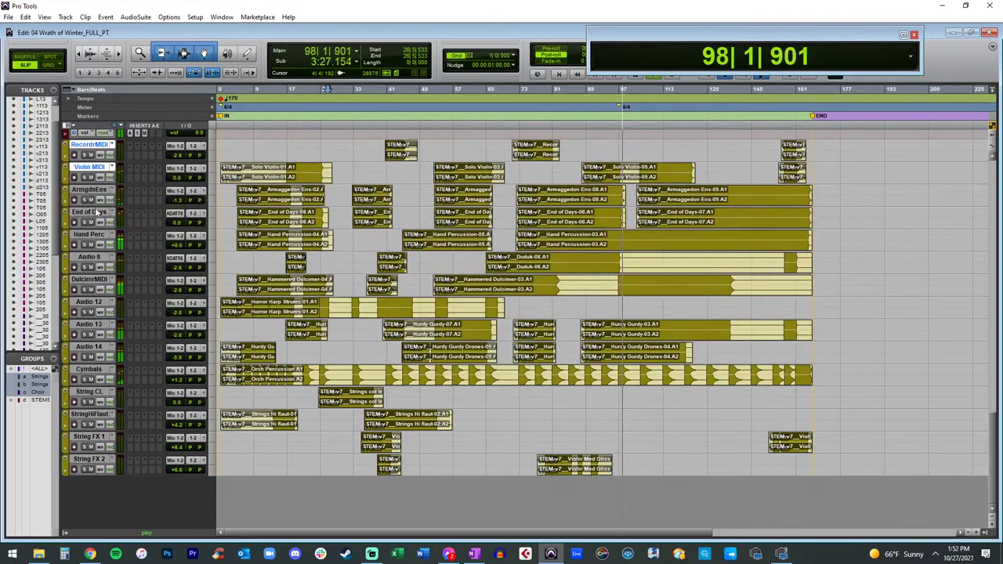
pyautogui.moveTo(90, 279); pyautogui.dragTo(92, 200)
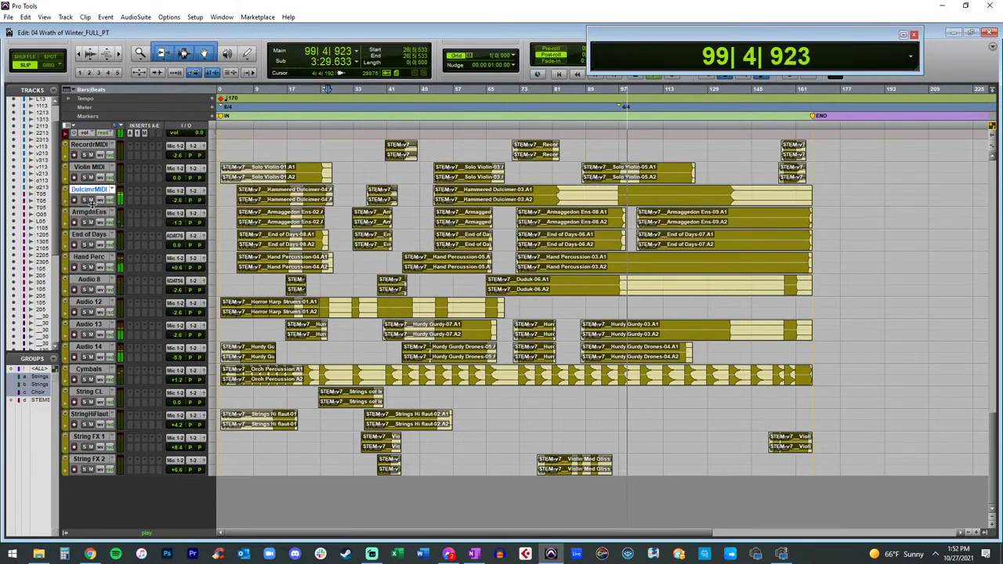
# Step: Rename the Audio 12 track as Horror Harp Strum
pyautogui.doubleClick(90, 303)
pyautogui.write('Horror Harp Strum')
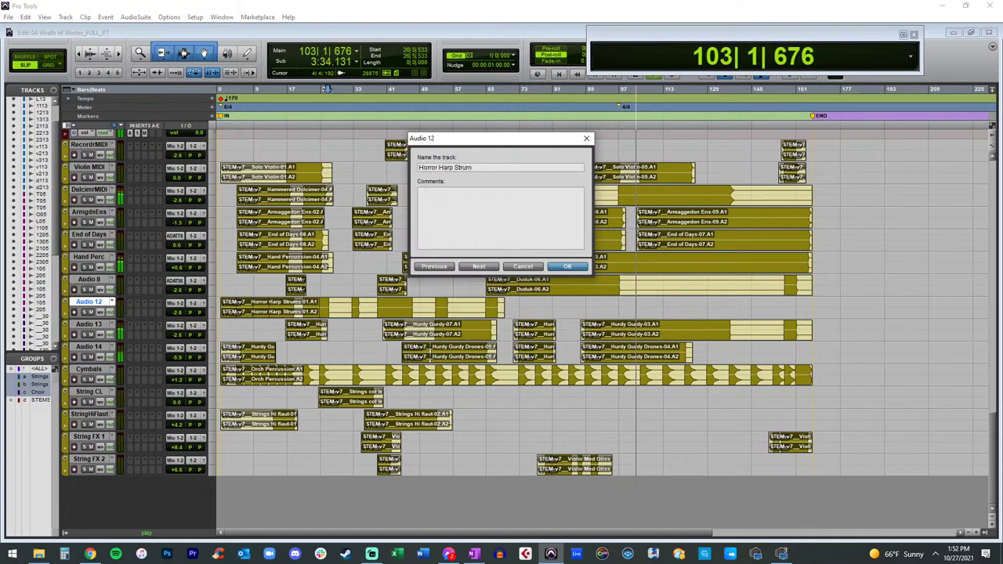
pyautogui.press('Return')
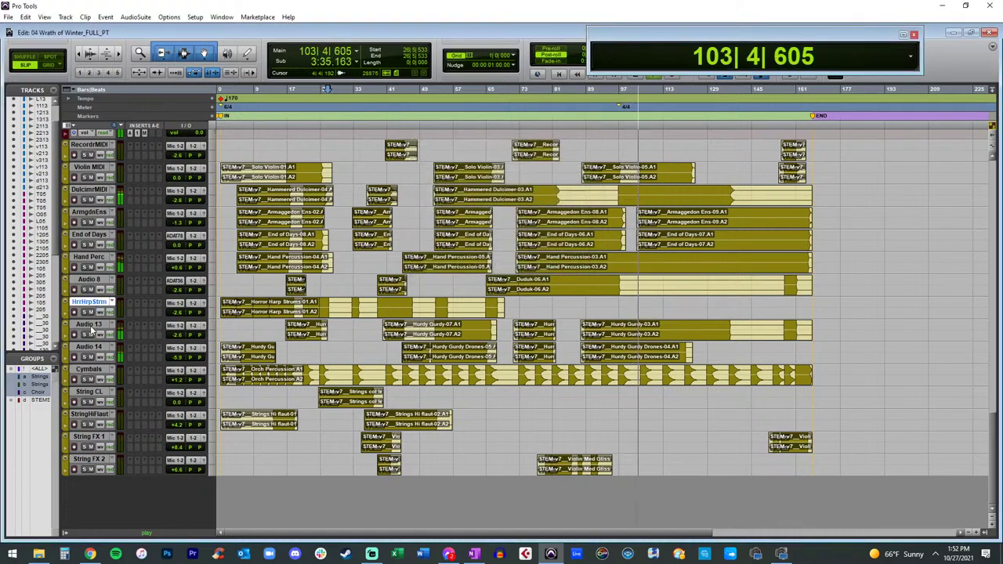
# Step: Rename the Audio 13 track with the Hurdy Gurdy stem as HG MIDI and move it directly below the dulcimer MIDI track
pyautogui.doubleClick(88, 325)
pyautogui.write('HG MIDI')
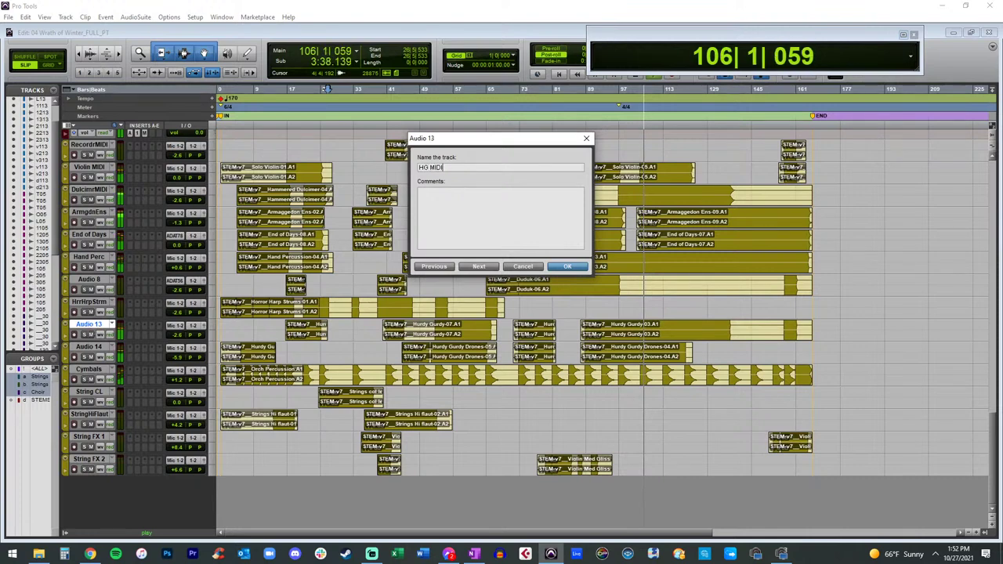
pyautogui.press('Return')
pyautogui.moveTo(89, 325); pyautogui.dragTo(95, 205)
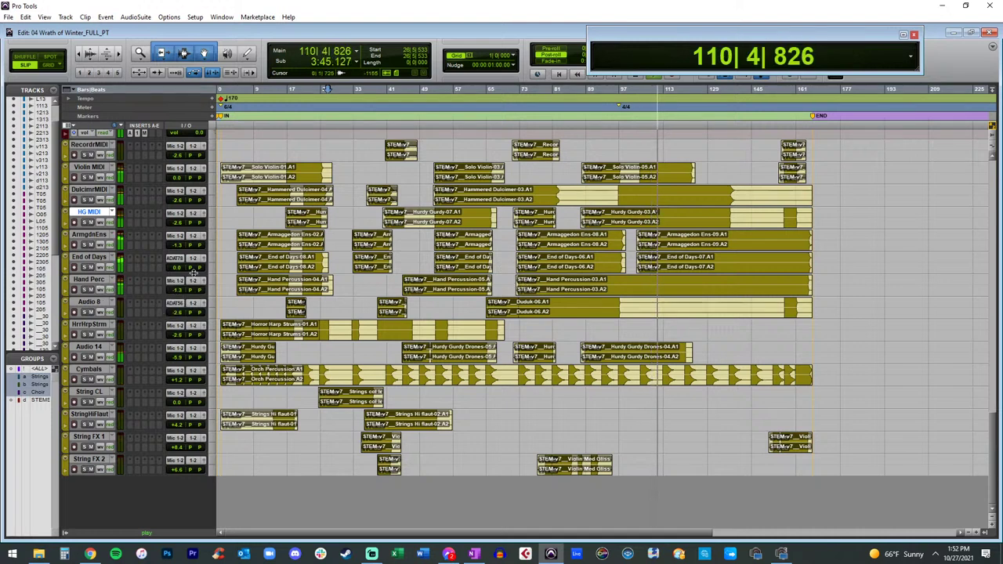
# Step: Lower the volume of the Armaggedon Ens track to -5.3 dB
pyautogui.moveTo(178, 247); pyautogui.dragTo(178, 250)
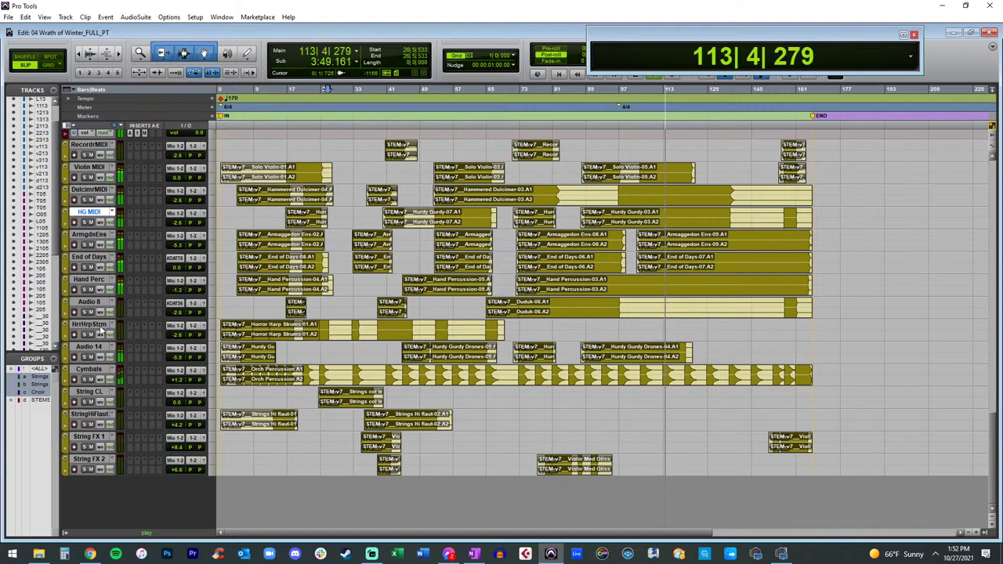
# Step: Move the Audio 14 track with the Hurdy Gurdy Drones stem directly below HG MIDI and rename it HG Drones MIDI
pyautogui.moveTo(91, 352); pyautogui.dragTo(90, 238)
pyautogui.doubleClick(90, 236)
pyautogui.write('HG Drones MIDI')
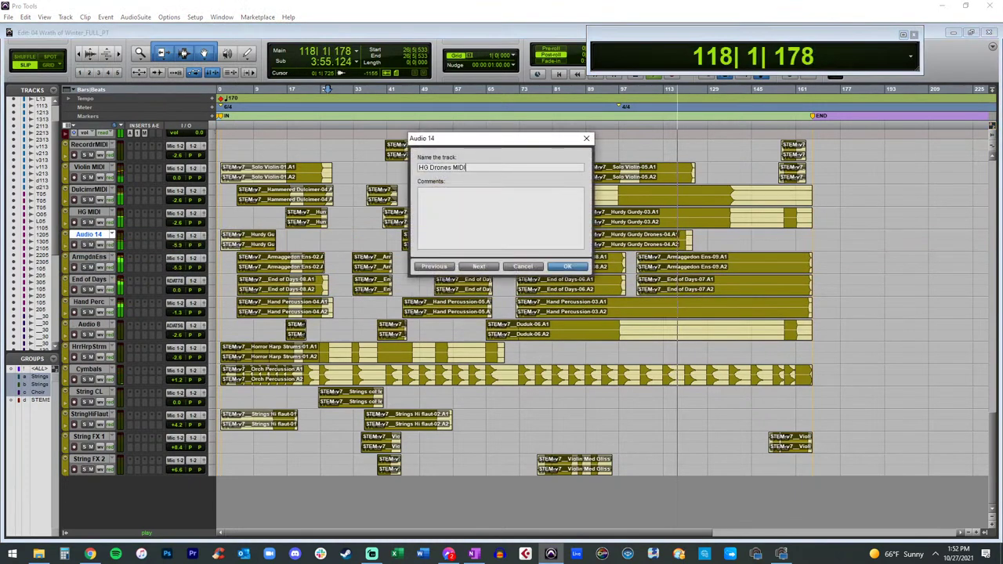
pyautogui.press('Return')
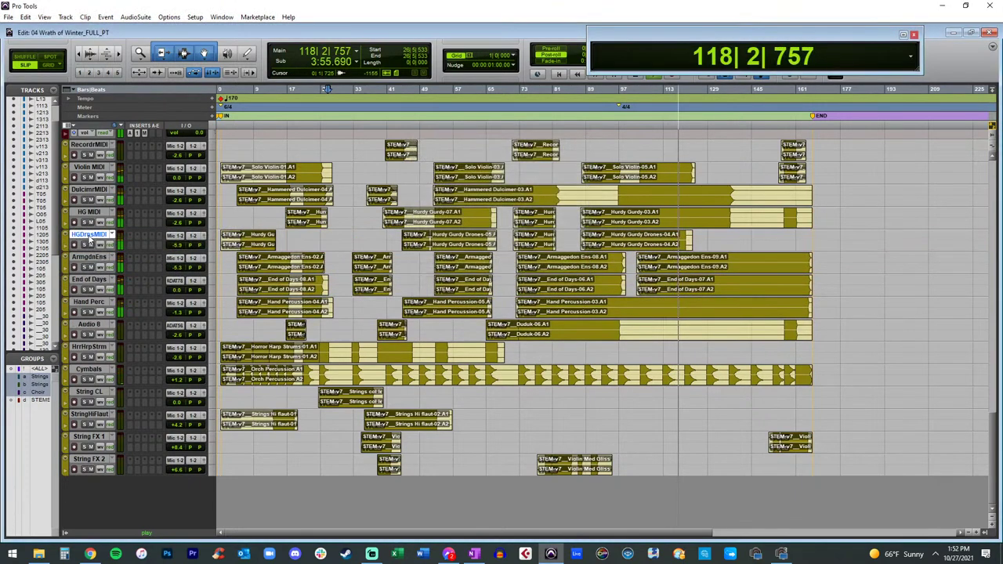
pyautogui.click(91, 347)
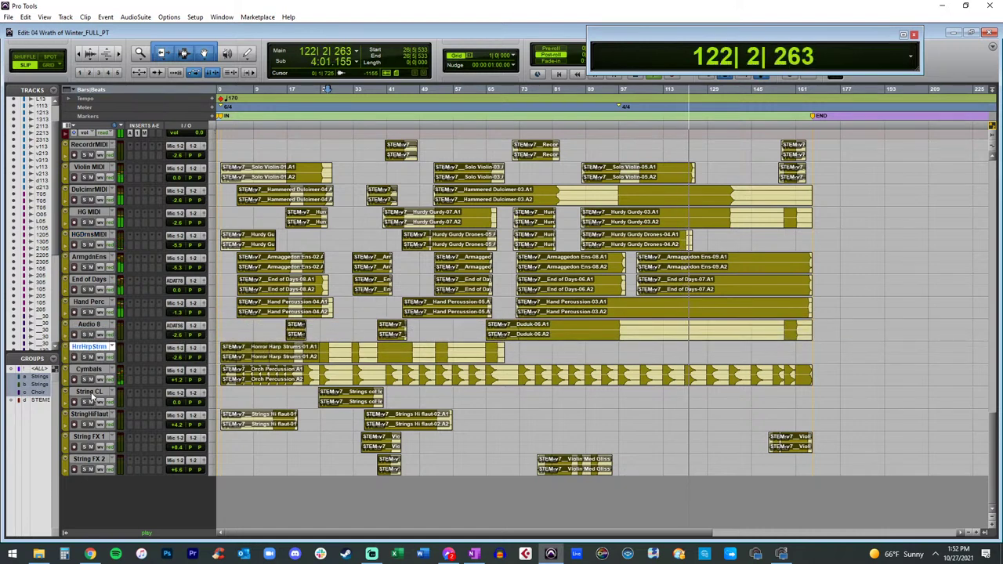
pyautogui.click(90, 370)
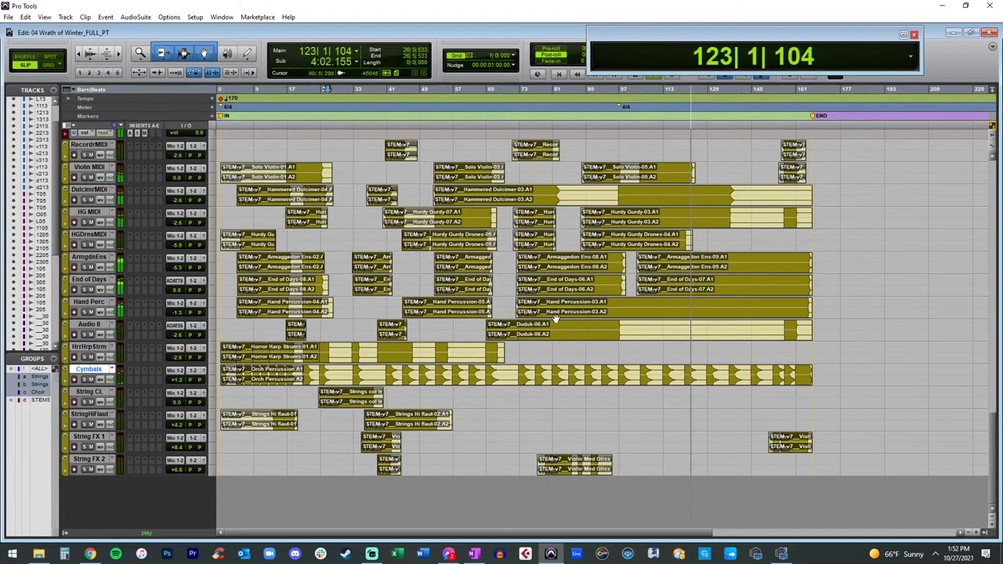
# Step: Delete the long silent stretch of the Duduk clip on Audio 8 from about bar 99 to the closing phrase
pyautogui.doubleClick(628, 328)
pyautogui.moveTo(782, 332); pyautogui.dragTo(626, 335)
pyautogui.press('Delete')
# Step: Move the Audio 8 track directly below HG Drones MIDI and rename it Duduk MIDI
pyautogui.moveTo(89, 325); pyautogui.dragTo(98, 257)
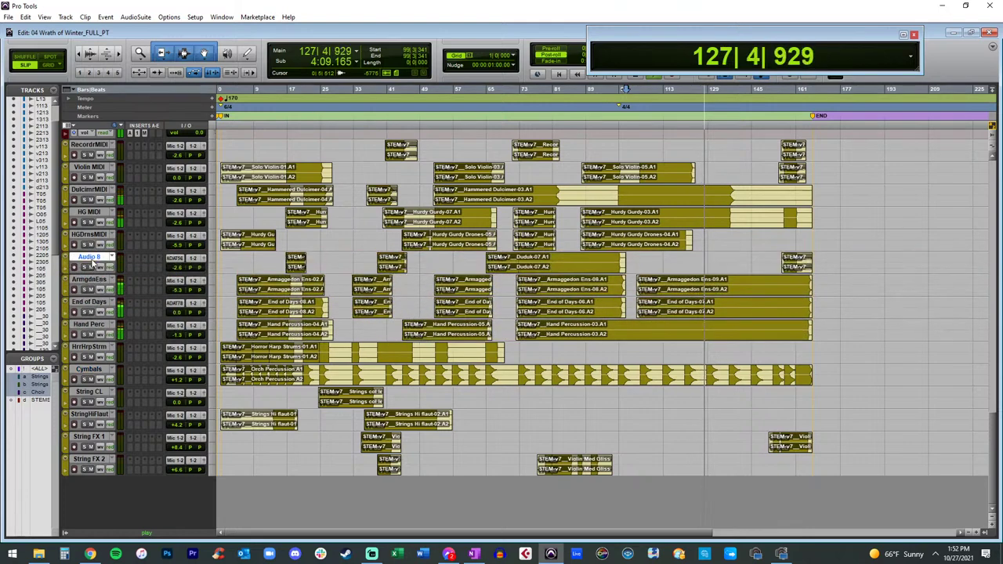
pyautogui.doubleClick(89, 257)
pyautogui.write('Duduk MID')
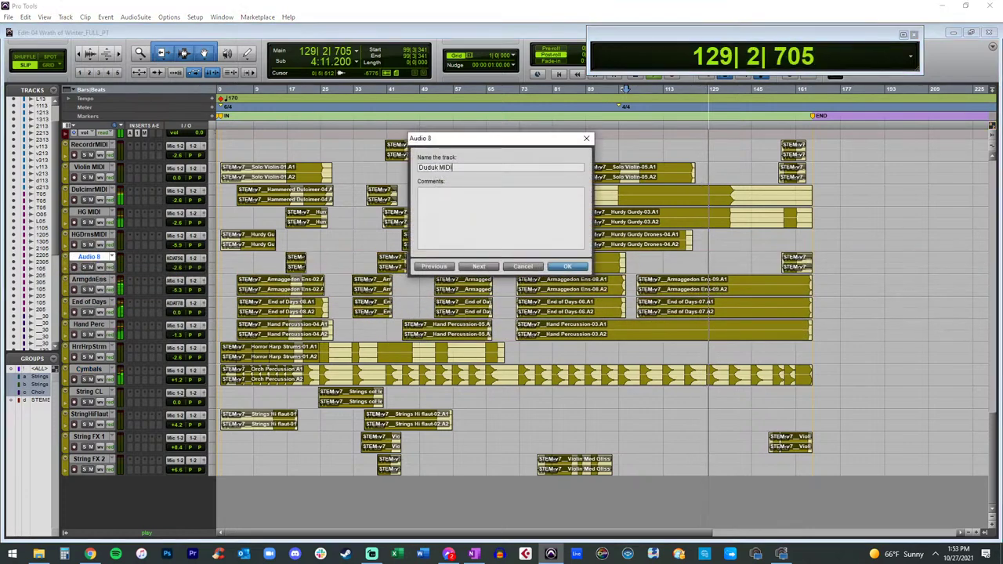
pyautogui.write('I')
pyautogui.press('Return')
# Step: Delete the silent gap in the Hammered Dulcimer clip between about bars 82 and 96
pyautogui.press('t')
pyautogui.press('t')
pyautogui.press('t')
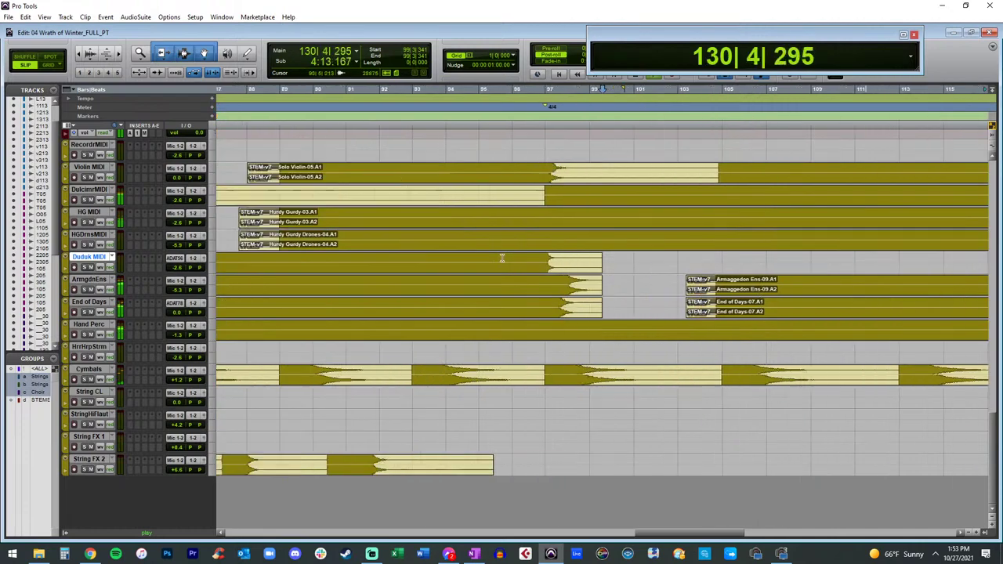
pyautogui.press('r')
pyautogui.press('r')
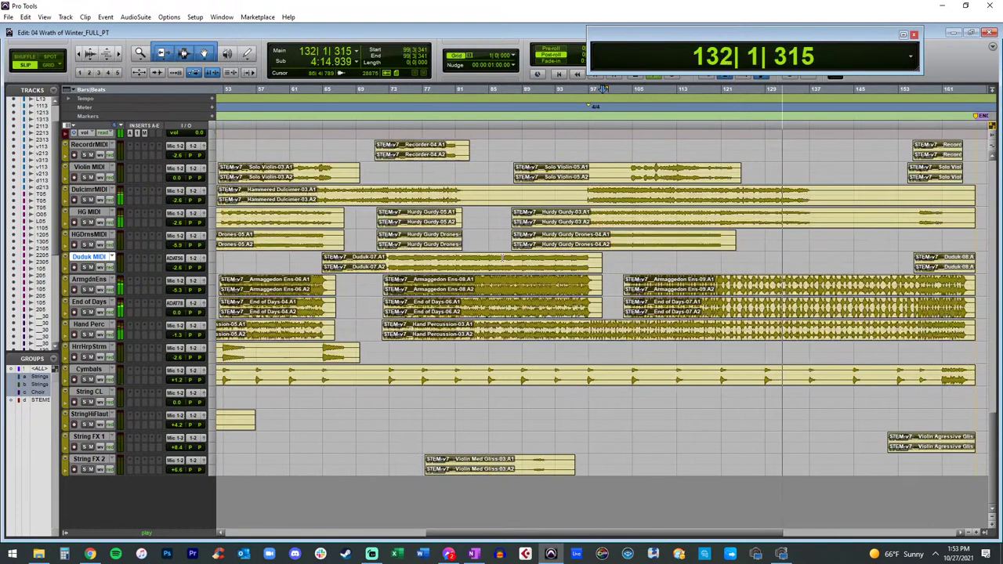
pyautogui.hscroll(2, 503, 258)
pyautogui.moveTo(382, 196); pyautogui.dragTo(493, 196)
pyautogui.press('Delete')
# Step: Delete the silence after about bar 137 from the Hammered Dulcimer clip and from the Hurdy Gurdy clip up to its closing phrase
pyautogui.hscroll(3, 540, 200)
pyautogui.moveTo(596, 197); pyautogui.dragTo(776, 198)
pyautogui.press('Delete')
pyautogui.press('Delete')
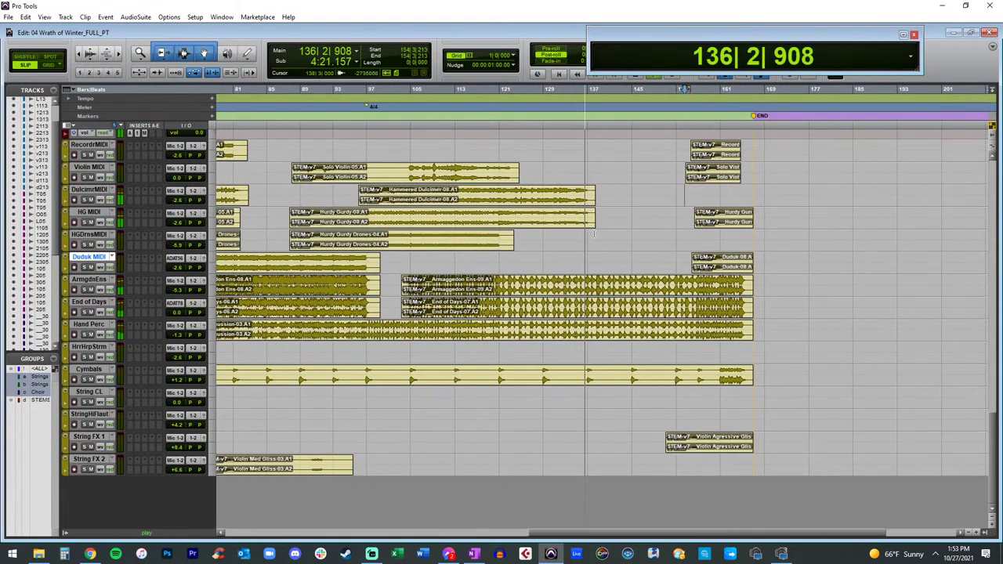
# Step: Raise the grouped choir tracks, bringing the decca and surround tracks to +8.4 dB and the spot tracks to +1.1 dB
pyautogui.press('t')
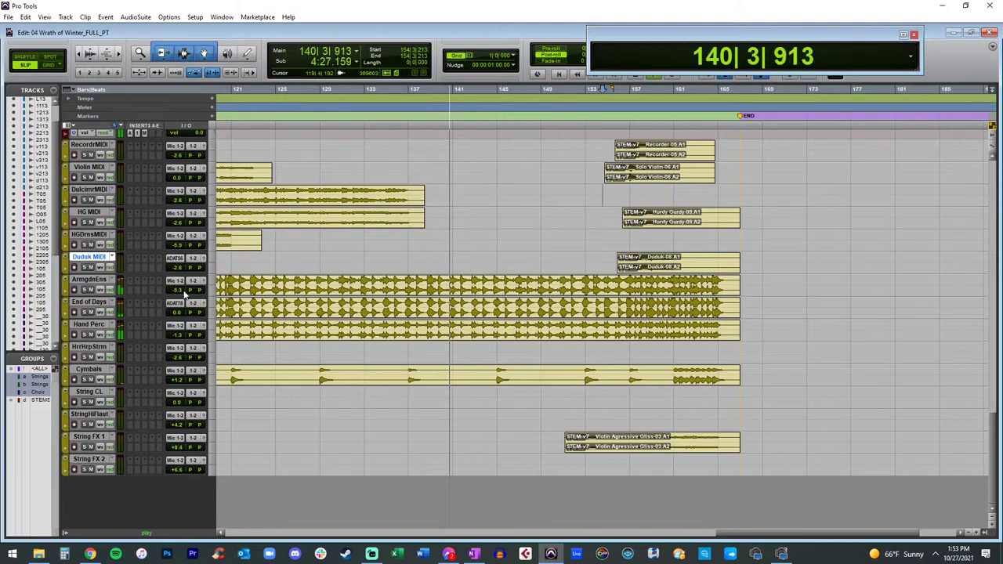
pyautogui.scroll(10, 295, 279)
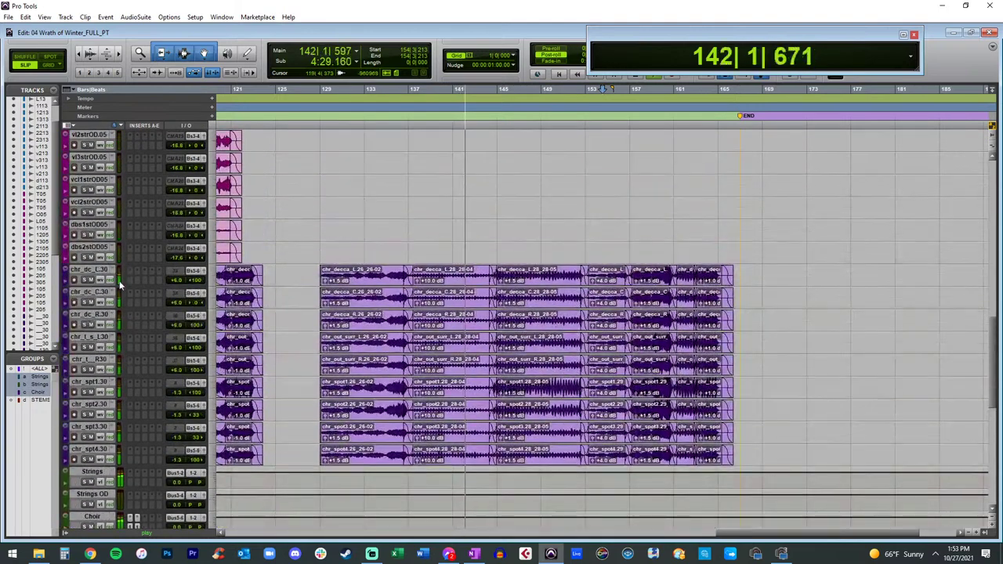
pyautogui.click(90, 270)
pyautogui.moveTo(177, 281); pyautogui.dragTo(176, 276)
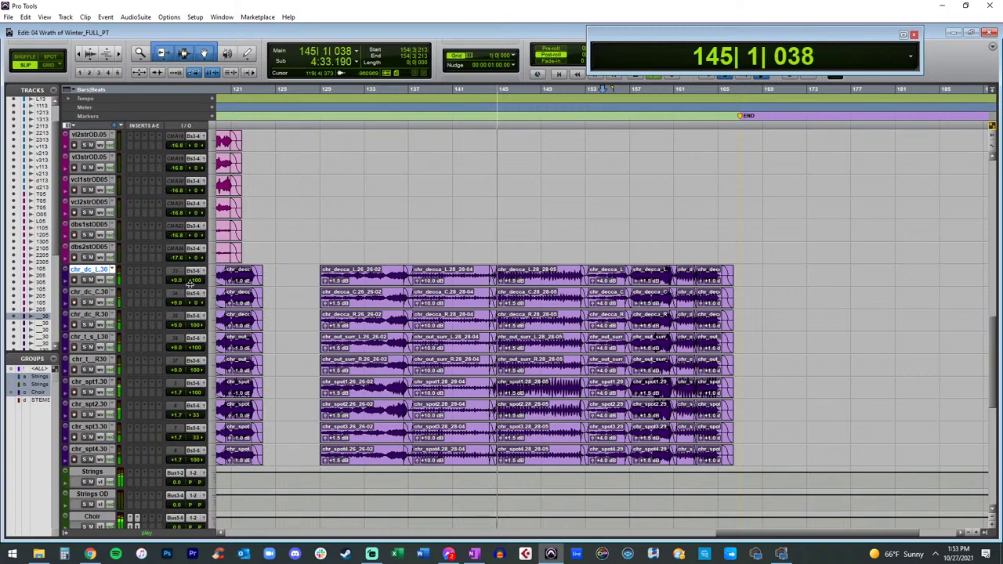
pyautogui.click(177, 282)
pyautogui.moveTo(177, 282); pyautogui.dragTo(177, 278)
# Step: Raise the grouped string recordings so the violin, viola and cello spot tracks sit at -18.9 dB
pyautogui.scroll(15, 221, 245)
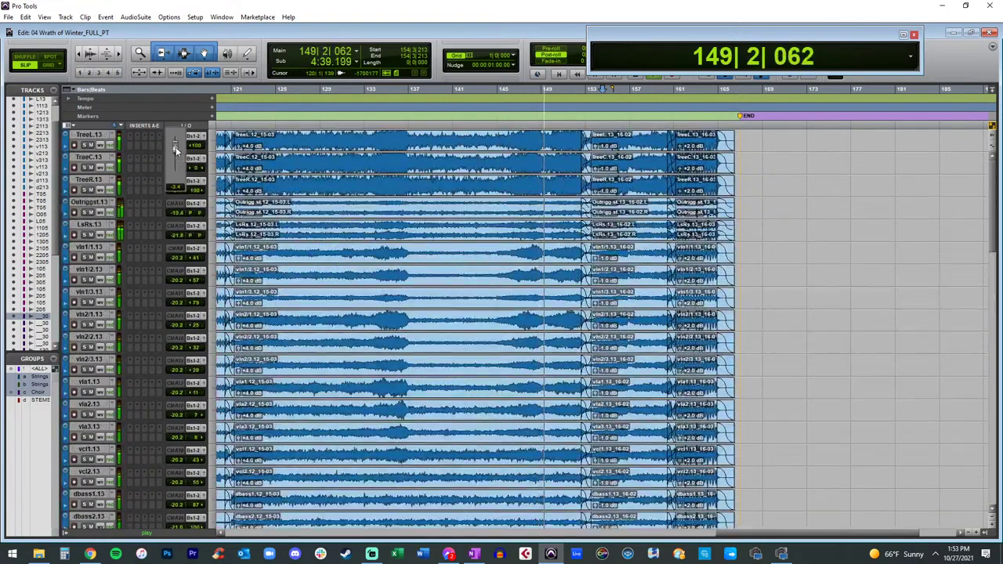
pyautogui.scroll(-20, 357, 199)
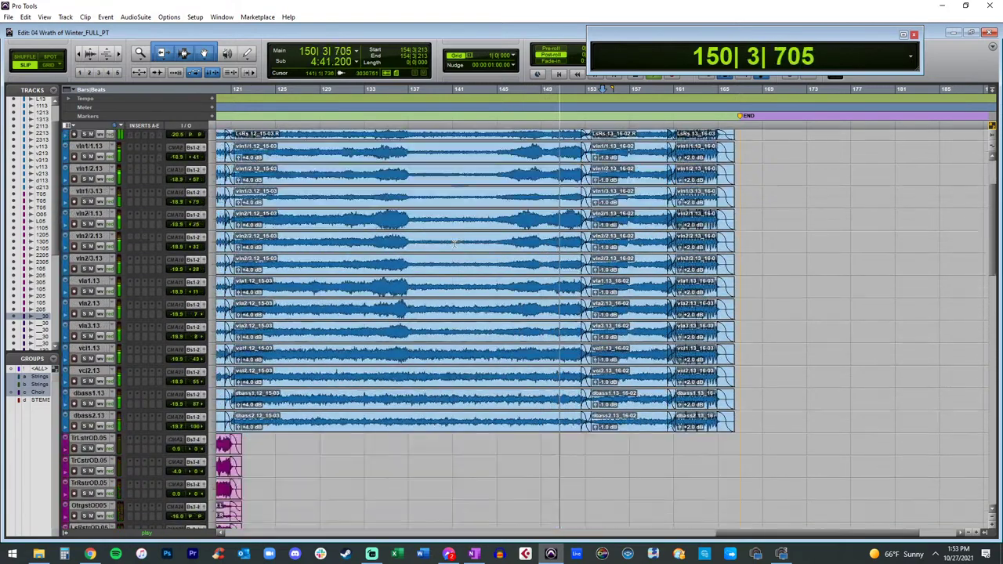
pyautogui.scroll(-2, 455, 244)
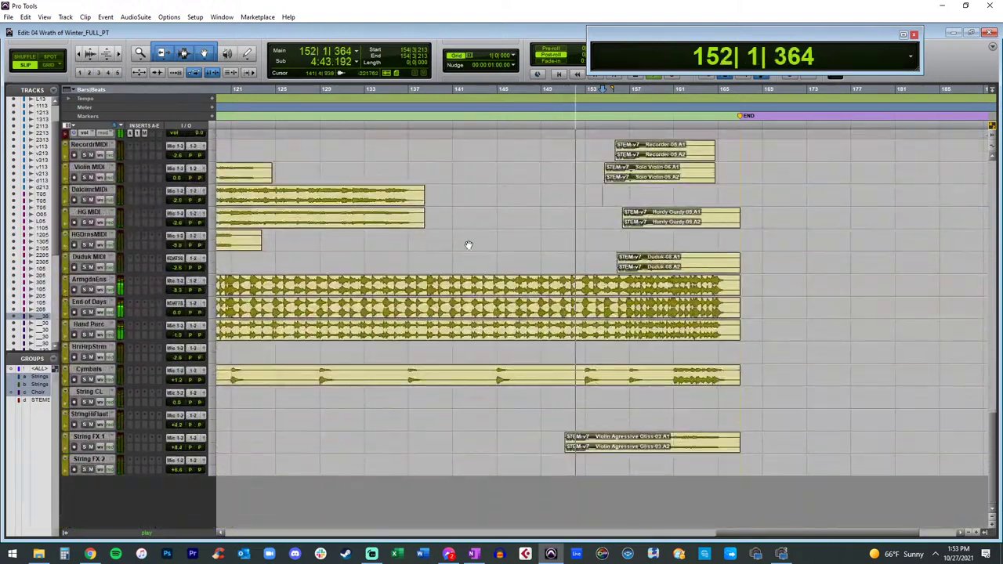
# Step: Delete the silent lead-in before about bar 157 from the final Solo Violin and Recorder clips
pyautogui.hscroll(1, 515, 274)
pyautogui.scroll(7, 260, 407)
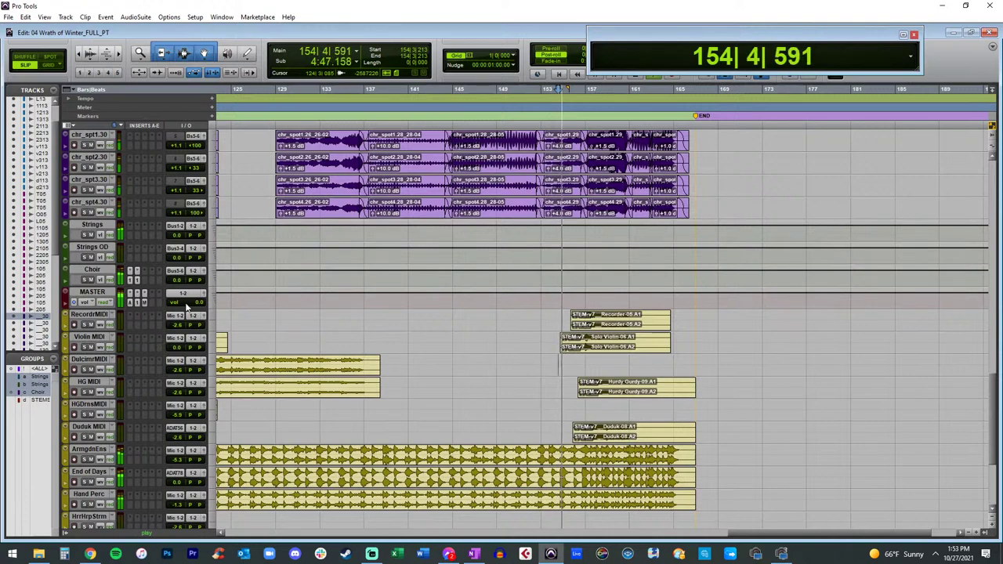
pyautogui.press('t')
pyautogui.press('t')
pyautogui.hscroll(3, 540, 331)
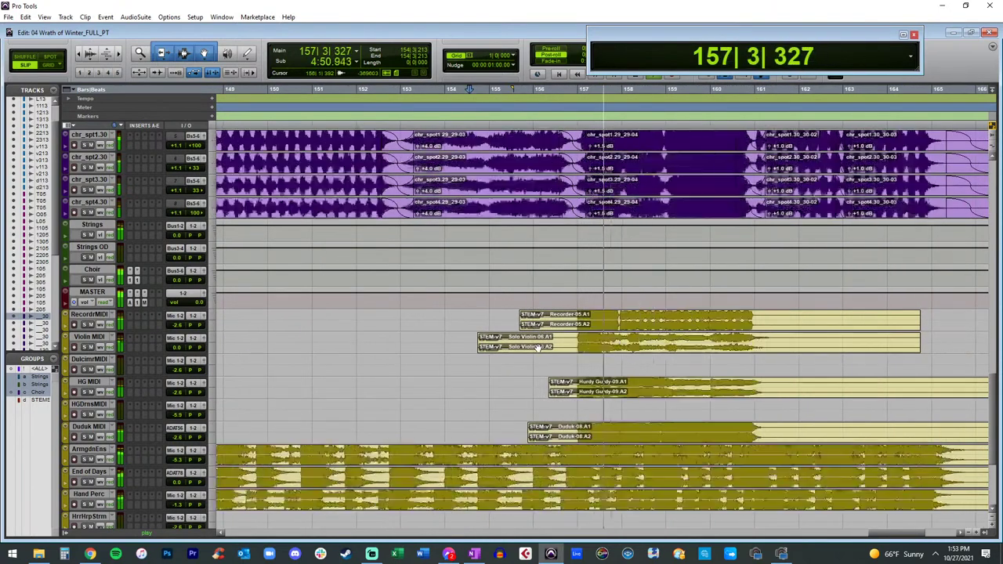
pyautogui.moveTo(575, 335); pyautogui.dragTo(473, 325)
pyautogui.press('Delete')
# Step: Delete the silent tails of the closing Recorder, Solo Violin, Hurdy Gurdy, Duduk, percussion, Cymbals and String FX 1 clips, and stop playback
pyautogui.hscroll(3, 612, 332)
pyautogui.moveTo(631, 315); pyautogui.dragTo(817, 352)
pyautogui.moveTo(915, 391); pyautogui.dragTo(632, 315)
pyautogui.press('Delete')
pyautogui.scroll(-3, 632, 329)
pyautogui.moveTo(637, 361); pyautogui.dragTo(831, 439)
pyautogui.press('Delete')
pyautogui.press('Delete')
pyautogui.scroll(-4, 866, 372)
pyautogui.moveTo(906, 378); pyautogui.dragTo(825, 462)
pyautogui.press('Delete')
pyautogui.press('space')
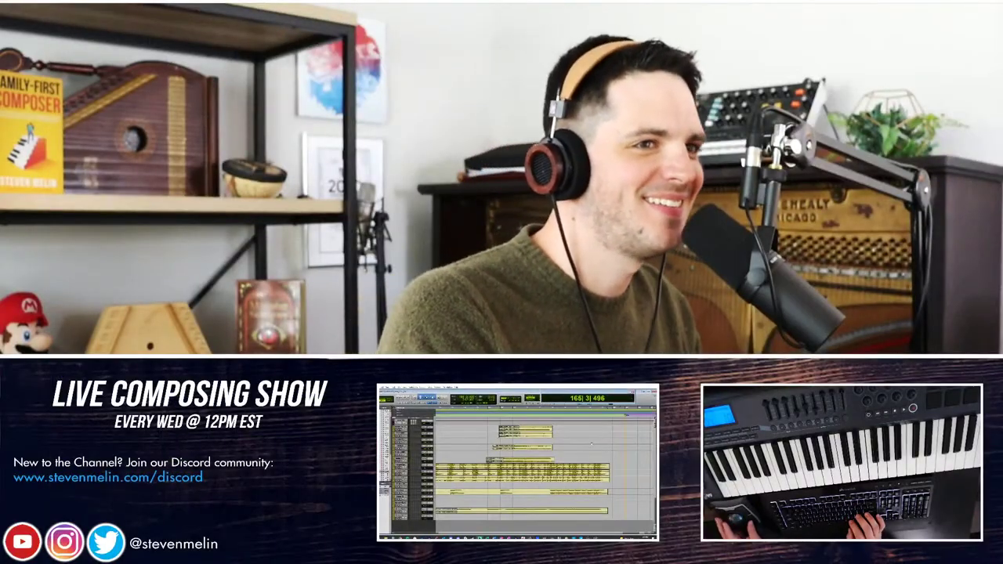
# Step: Delete the silent openings of the first Solo Violin clip up to about bar 17 and the first Hurdy Gurdy Drones clip up to about bar 6
pyautogui.press('Return')
pyautogui.hotkey('ctrl', '[')
pyautogui.hotkey('ctrl', ']')
pyautogui.hotkey('ctrl', ']')
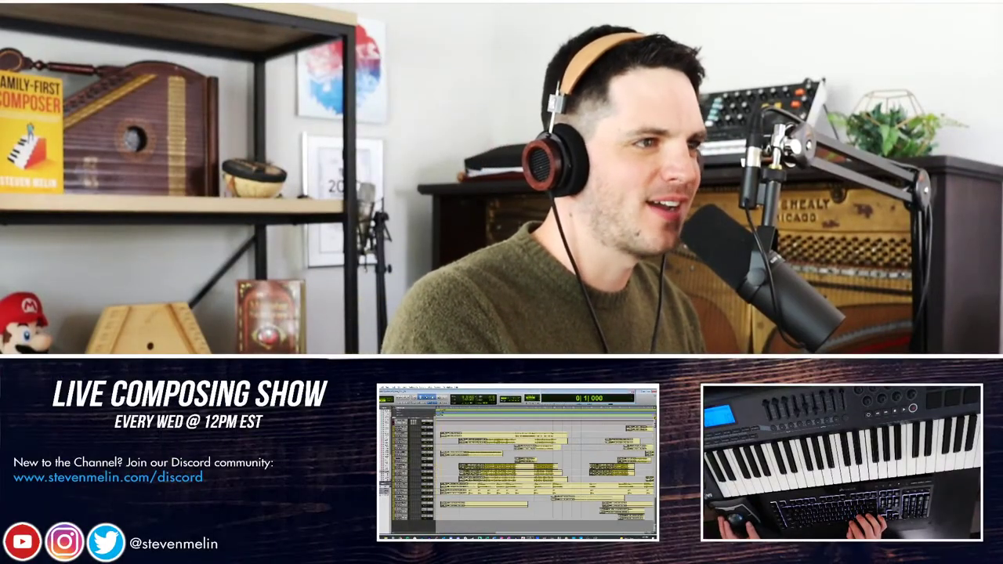
pyautogui.hotkey('ctrl', '[')
pyautogui.hotkey('ctrl', '[')
pyautogui.hotkey('ctrl', '[')
pyautogui.click(480, 435)
pyautogui.press('Delete')
pyautogui.press('Return')
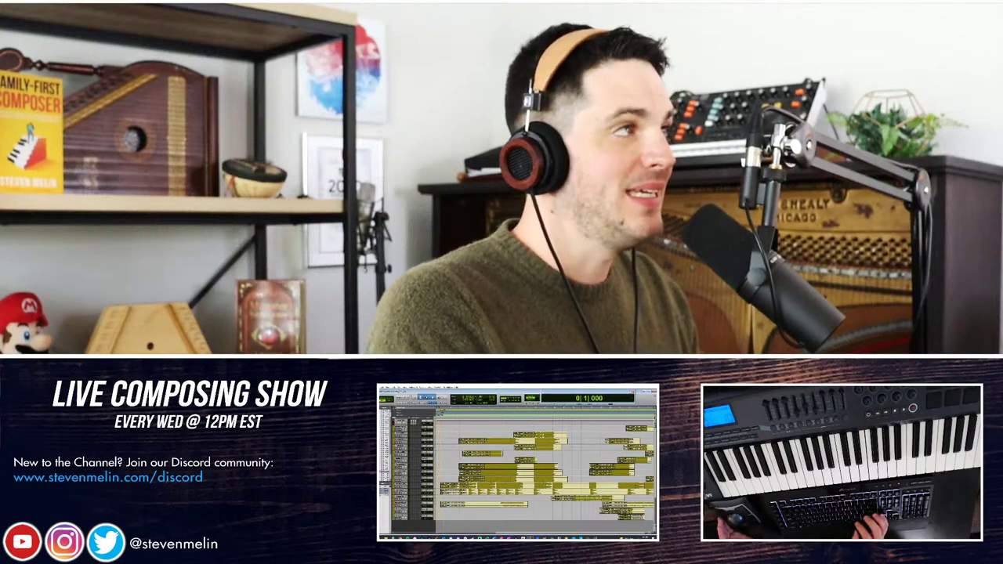
# Step: Select the six solo-instrument tracks from Recorder MIDI through Duduk MIDI
pyautogui.hotkey('ctrl', '[')
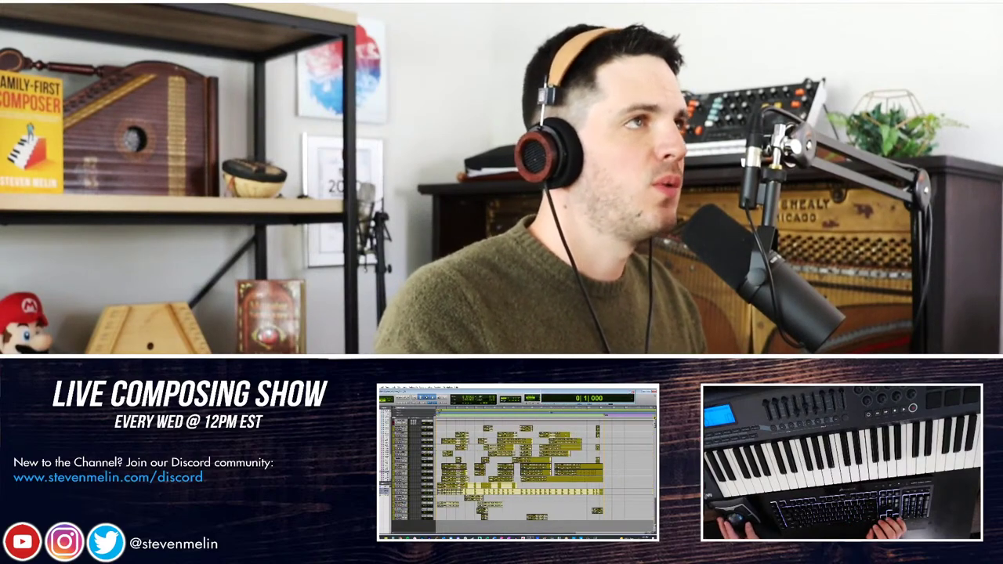
pyautogui.hotkey('ctrl', ']')
pyautogui.hotkey('ctrl', ']')
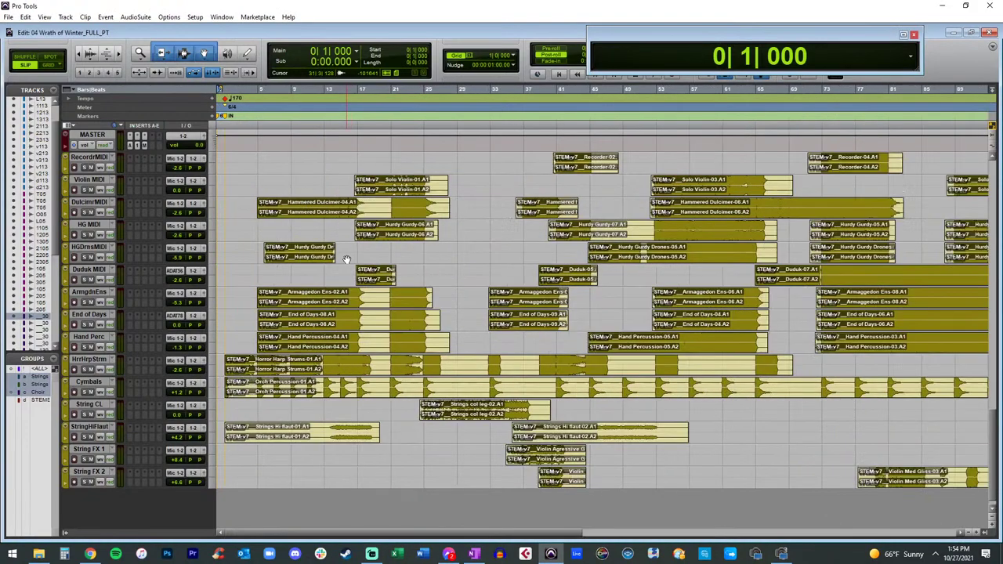
pyautogui.scroll(3, 182, 222)
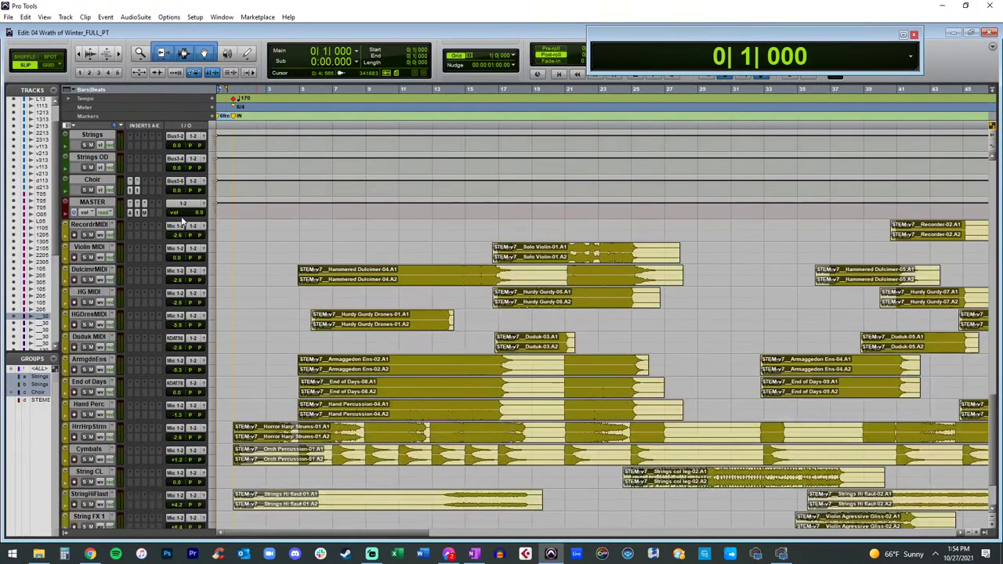
pyautogui.keyDown('shift'); pyautogui.click(92, 338); pyautogui.keyUp('shift')
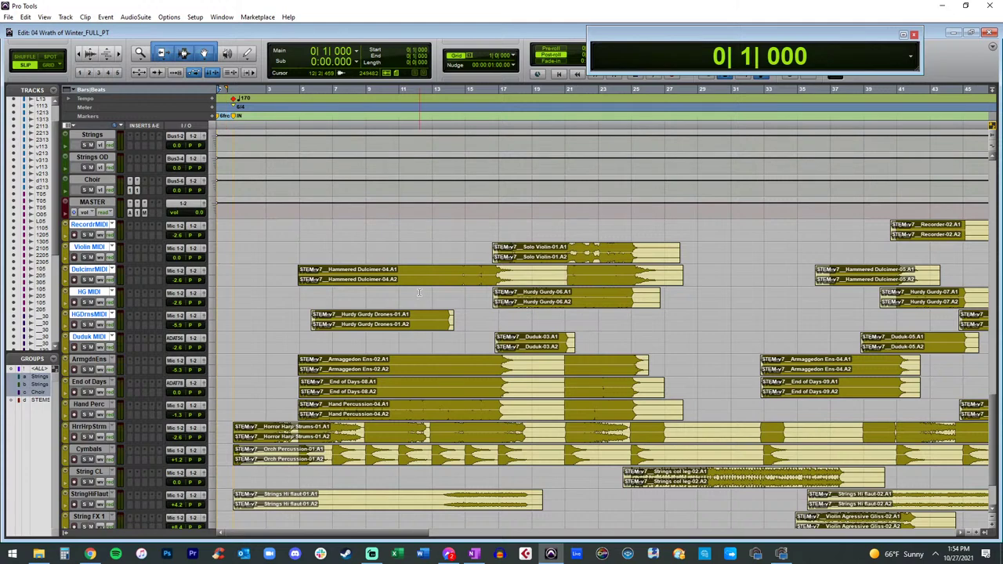
pyautogui.scroll(-2, 420, 294)
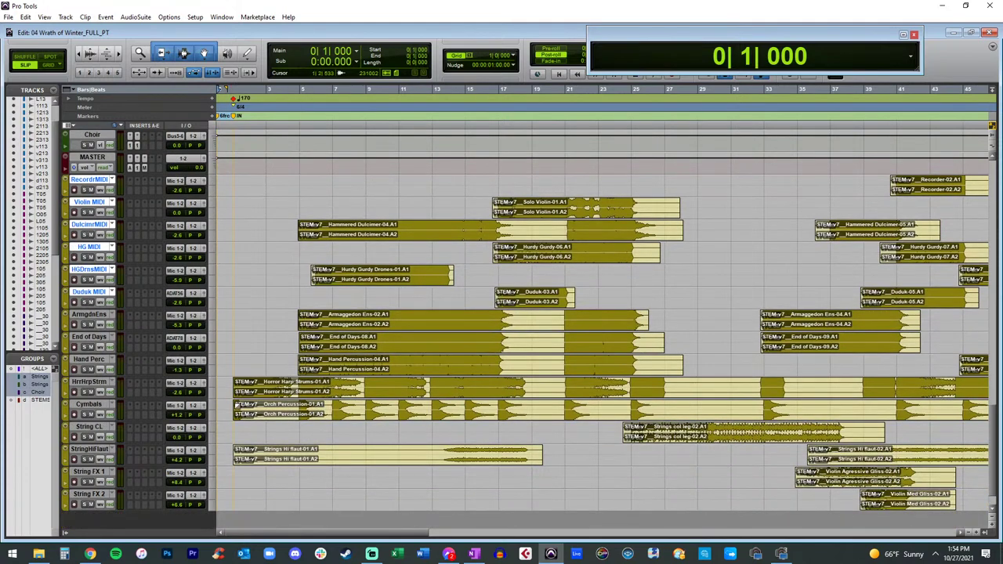
# Step: Solo the String CL, StringHiFlaut, String FX 1 and String FX 2 tracks and audition them from the col legno and aggressive gliss clips
pyautogui.hscroll(10, 580, 431)
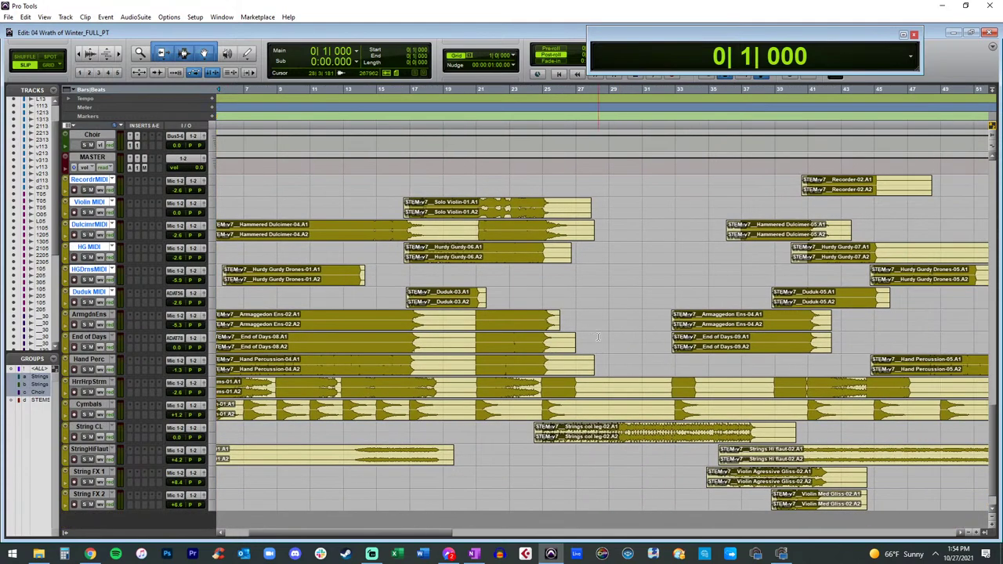
pyautogui.hscroll(2, 486, 400)
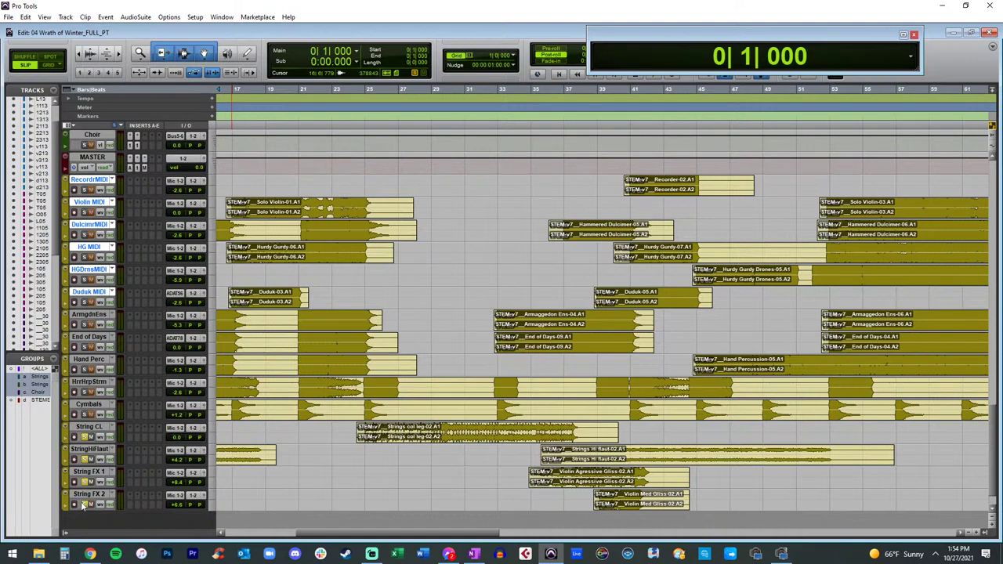
pyautogui.scroll(5, 141, 295)
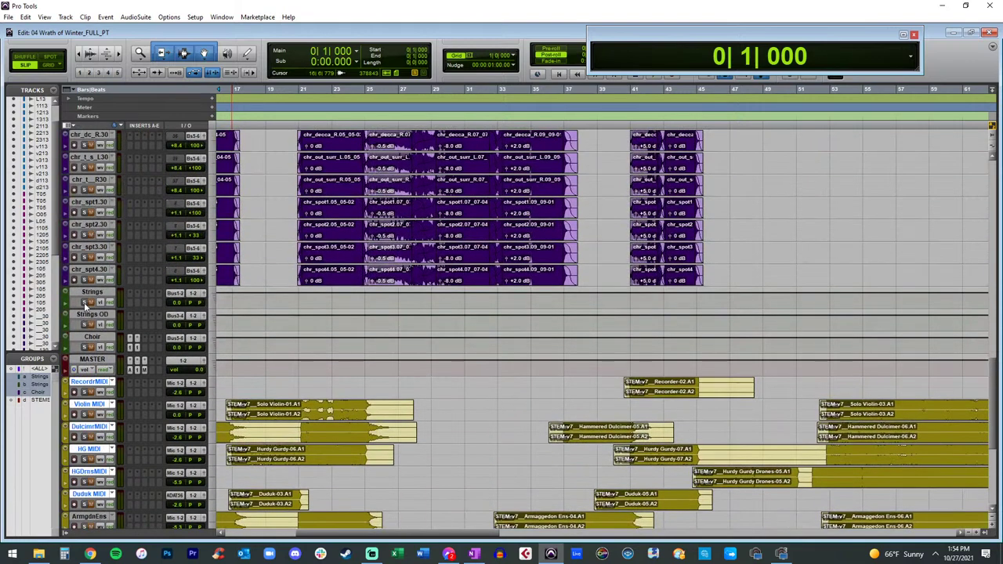
pyautogui.scroll(-6, 141, 368)
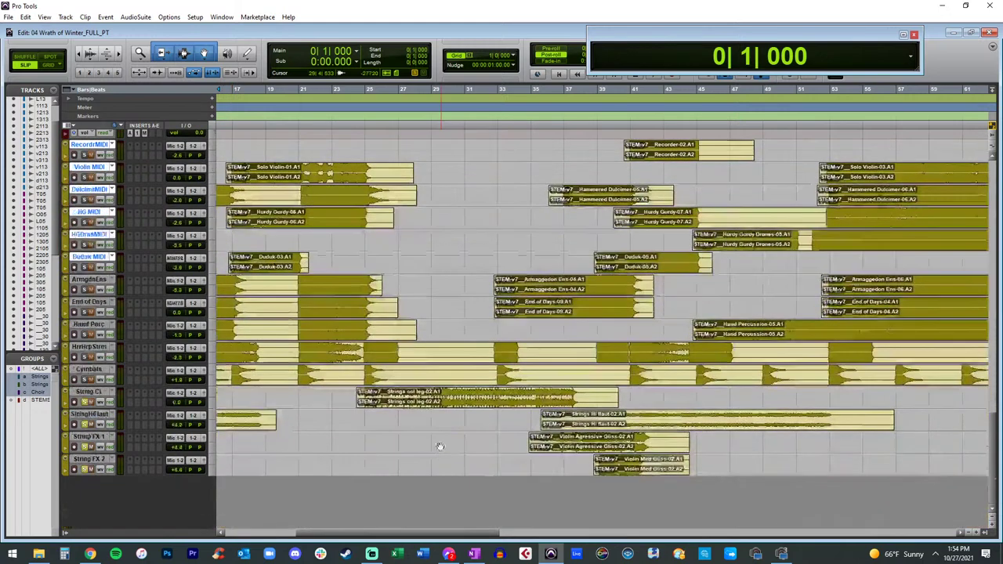
pyautogui.click(407, 405)
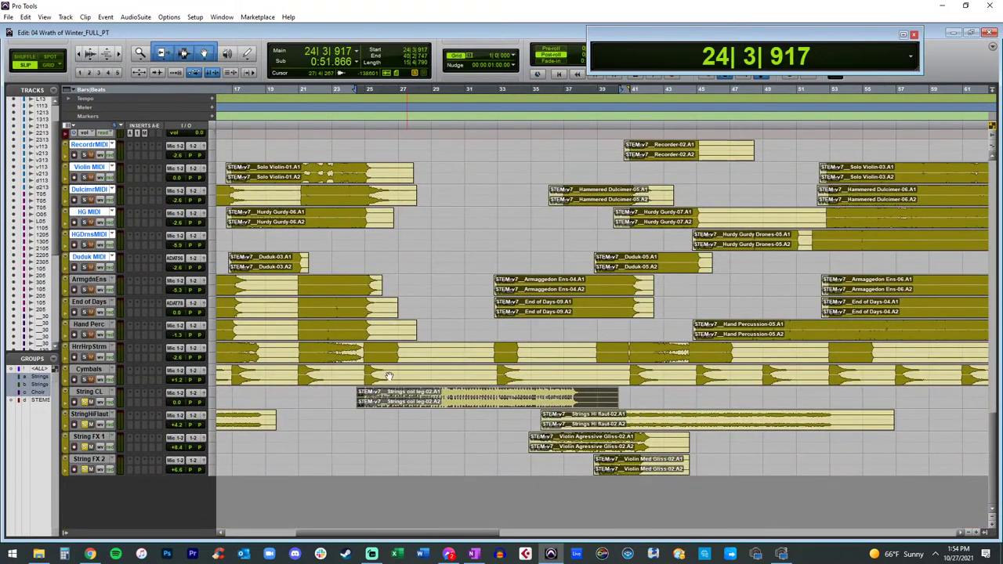
pyautogui.press('space')
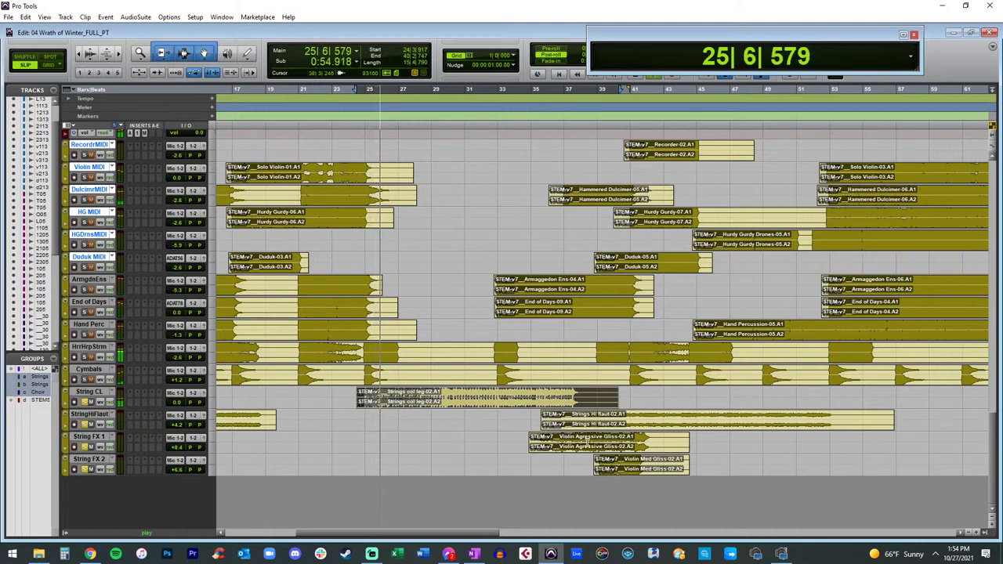
pyautogui.click(570, 448)
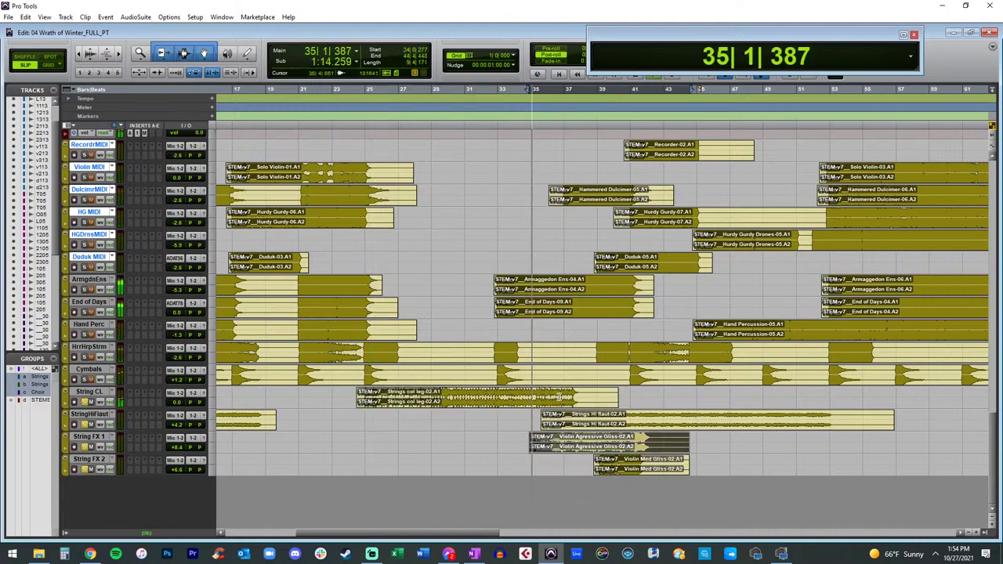
# Step: During playback, set the String CL volume to -4.6 dB and the String FX 2 volume to +1.2 dB, and stop playback
pyautogui.hotkey('ctrl', ']')
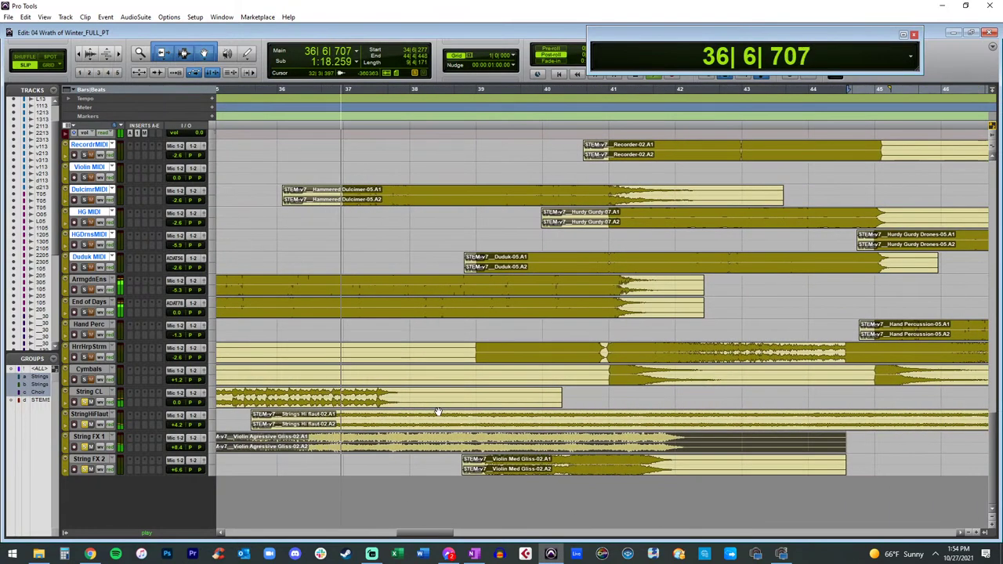
pyautogui.click(178, 404)
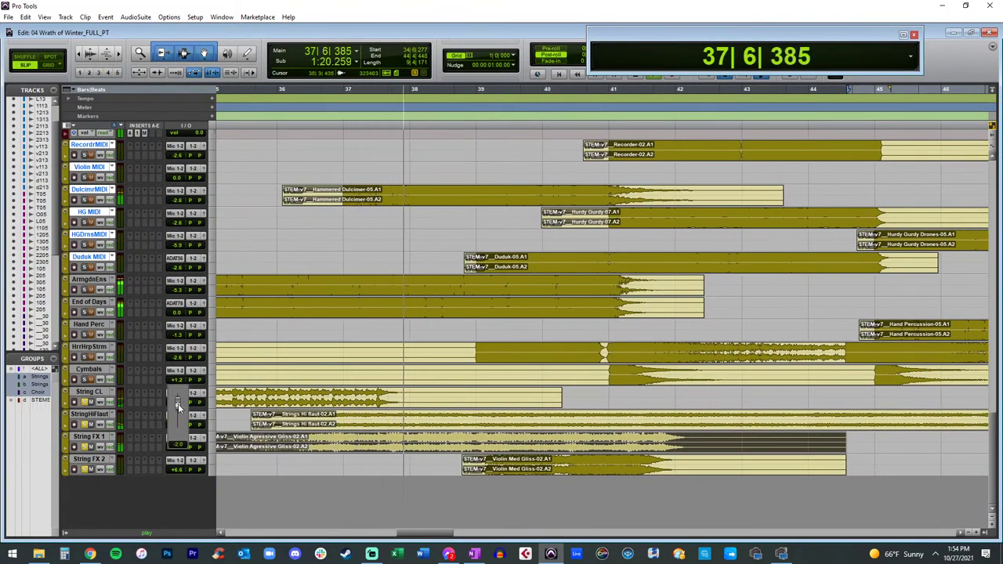
pyautogui.moveTo(178, 404); pyautogui.dragTo(180, 415)
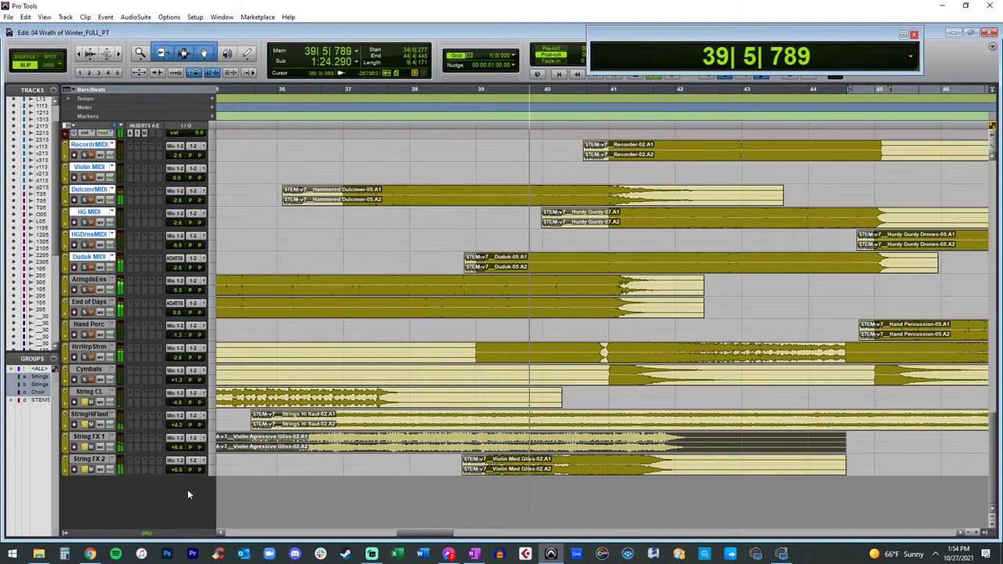
pyautogui.click(176, 468)
pyautogui.moveTo(176, 470); pyautogui.dragTo(178, 475)
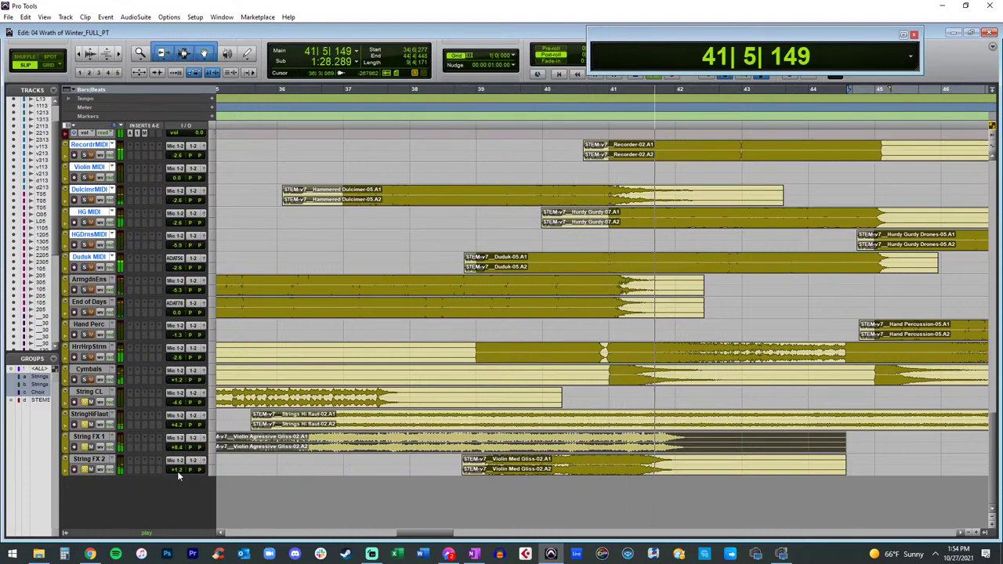
pyautogui.hotkey('ctrl', '[')
pyautogui.hotkey('ctrl', '[')
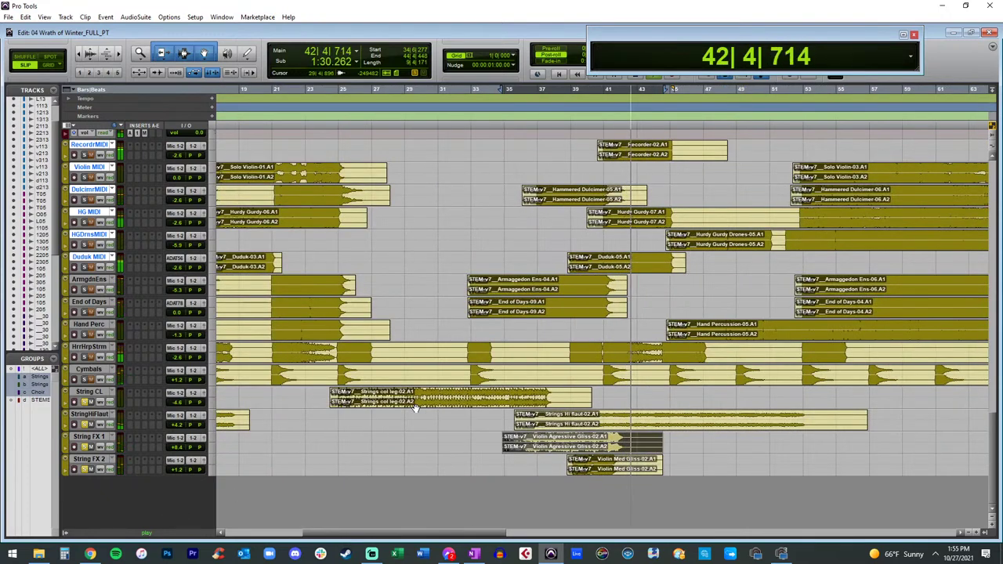
pyautogui.press('space')
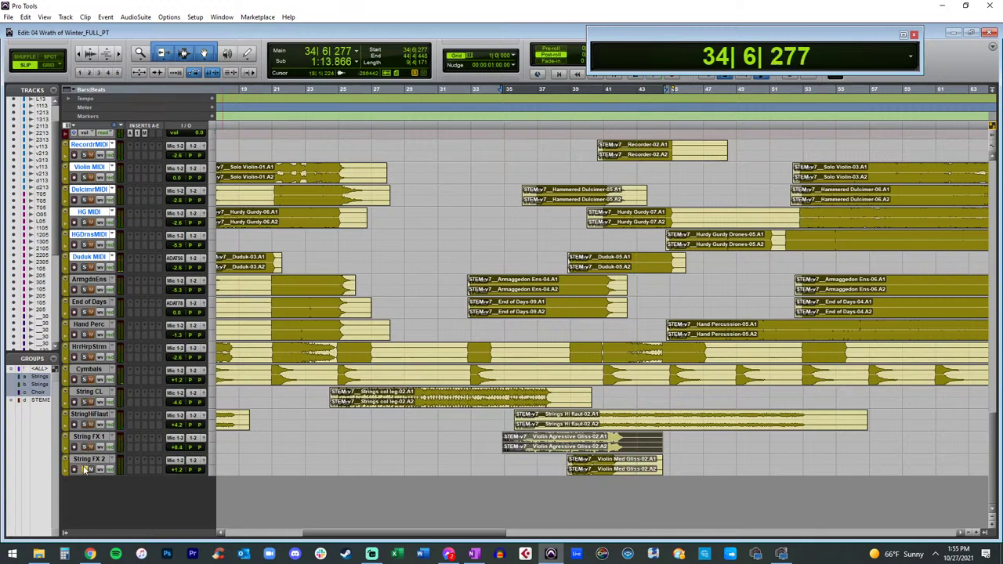
# Step: Unsolo the string tracks and rebalance them from bar 35: String CL -6.5 dB, StringHiFlaut +1.8 dB, String FX 1 +4.8 dB, String FX 2 -4.0 dB
pyautogui.click(508, 414)
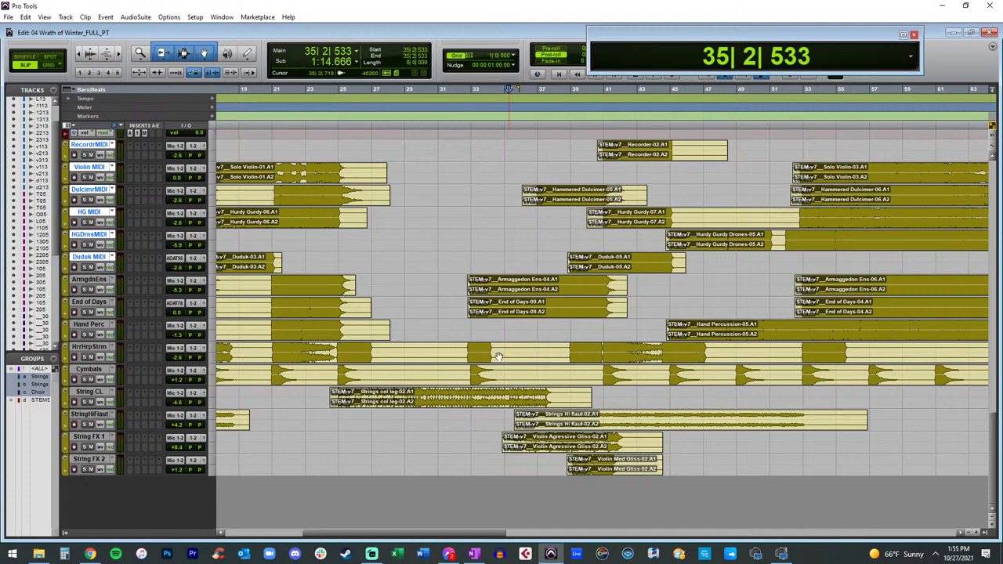
pyautogui.hotkey('ctrl', ']')
pyautogui.hotkey('ctrl', ']')
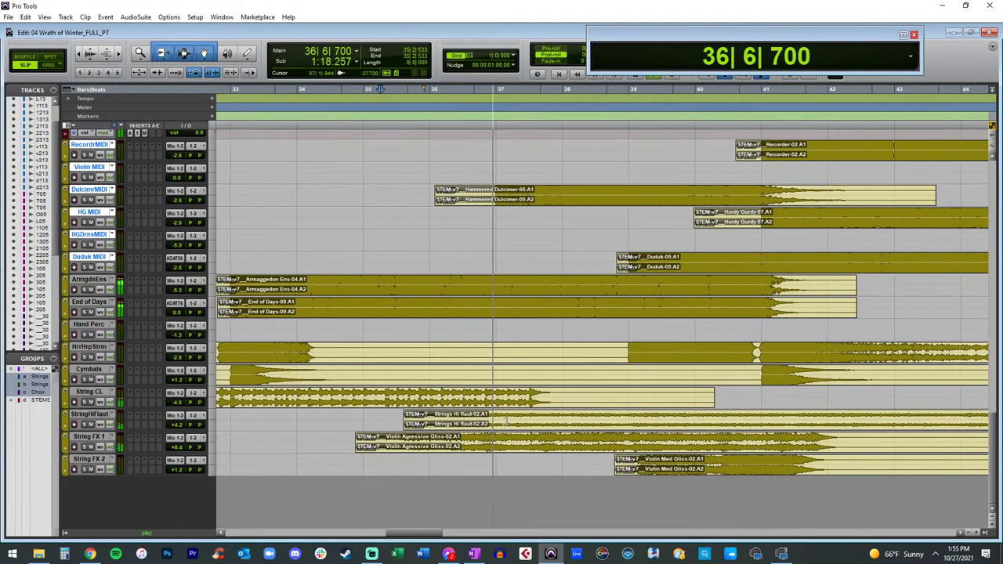
pyautogui.hotkey('ctrl', '[')
pyautogui.hotkey('ctrl', '[')
pyautogui.hscroll(2, 565, 417)
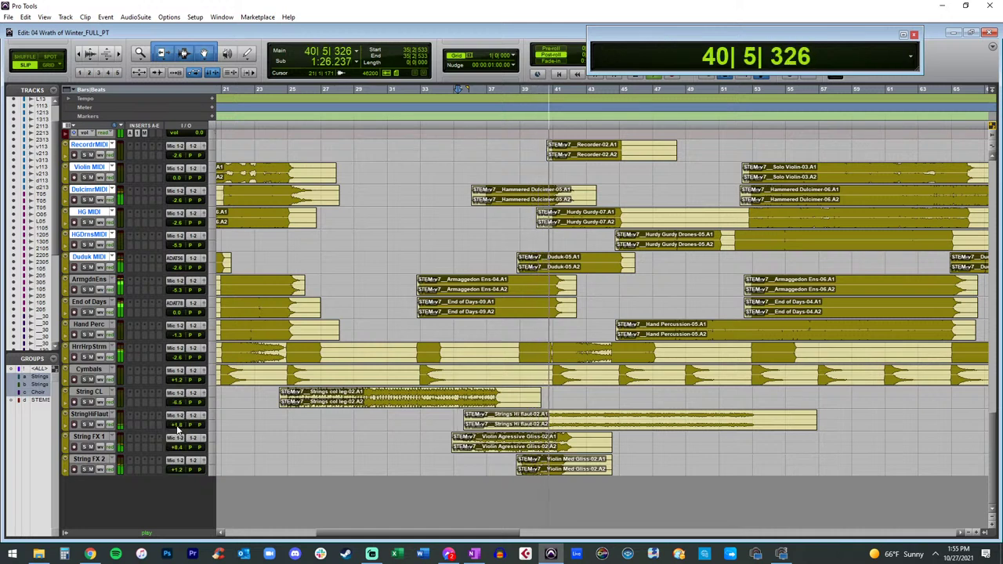
pyautogui.moveTo(174, 447); pyautogui.dragTo(178, 474)
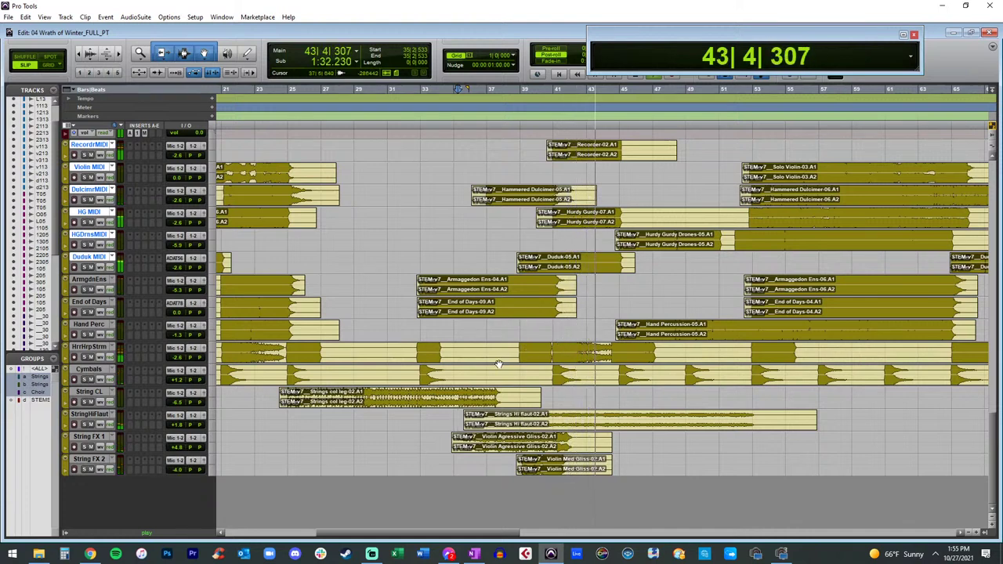
# Step: Delete the silent stretches of the HrrHrpStrm and Cymbals clips at about bars 28 to 32 and bars 35 to 39
pyautogui.moveTo(458, 351); pyautogui.dragTo(546, 374)
pyautogui.press('Delete')
pyautogui.press('Delete')
pyautogui.moveTo(332, 352); pyautogui.dragTo(414, 371)
pyautogui.press('Delete')
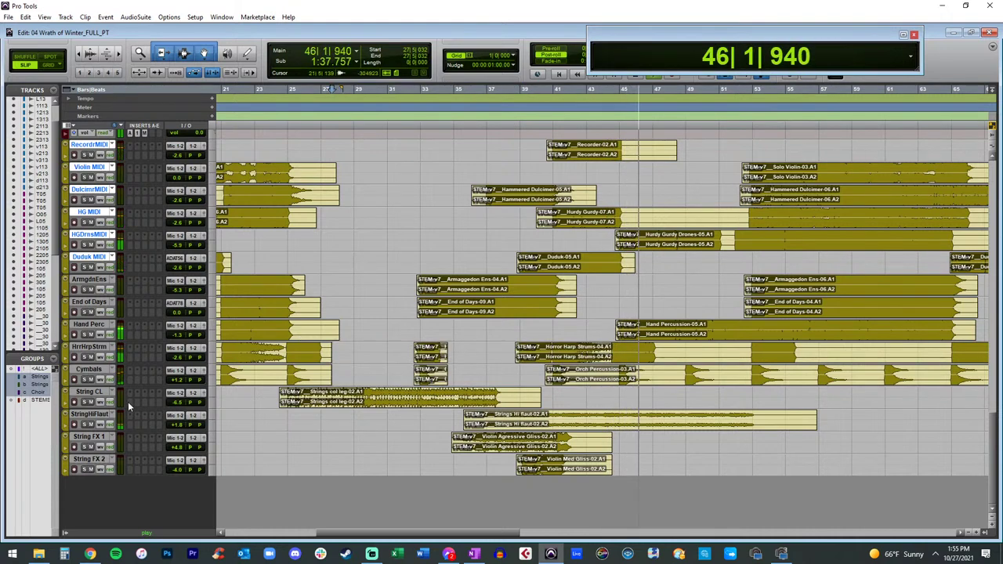
# Step: With the All group active, lower every fader together until String CL is at -9.8 dB, and reset the ungrouped MASTER volume to 0.0 dB
pyautogui.click(90, 460)
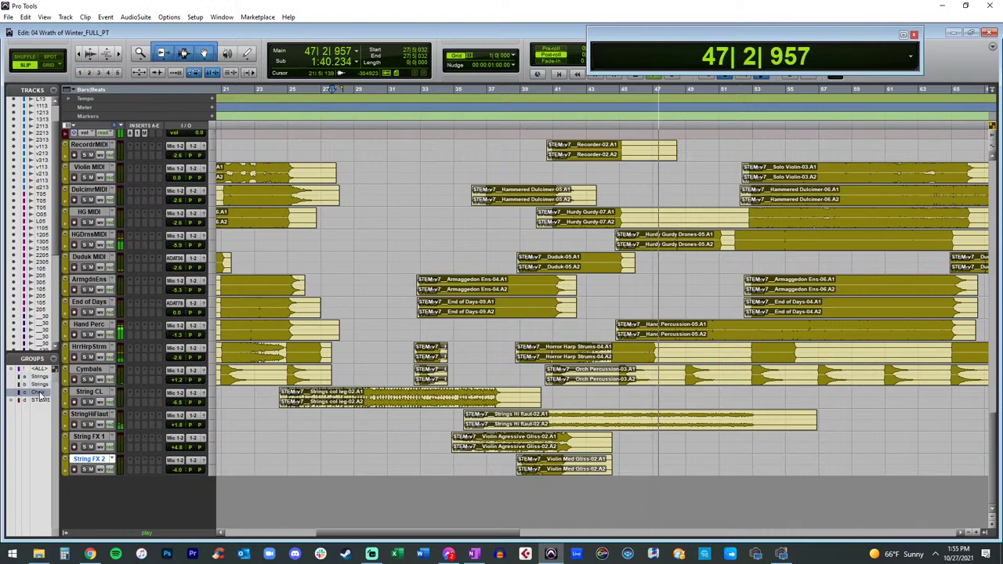
pyautogui.press('space')
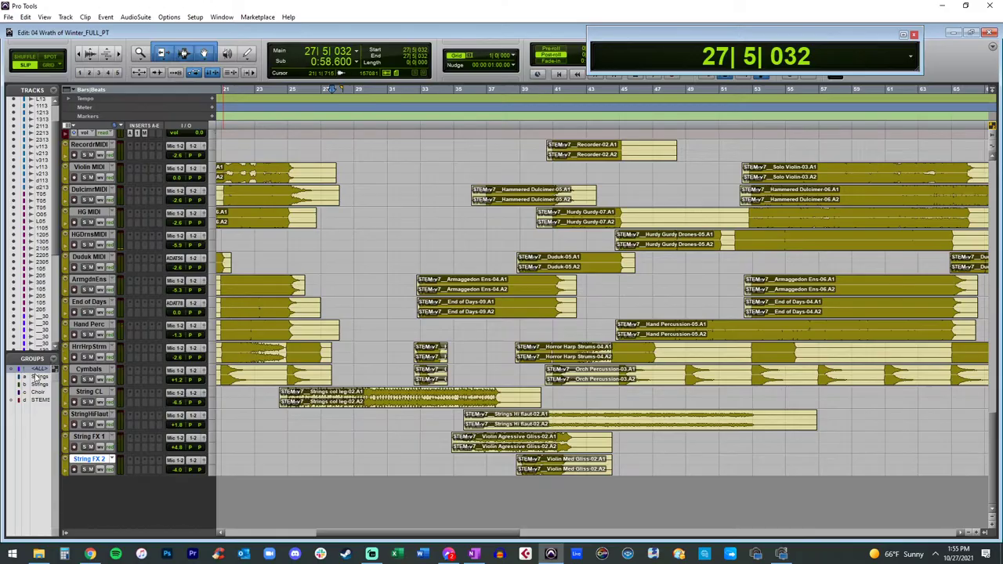
pyautogui.scroll(-15, 136, 281)
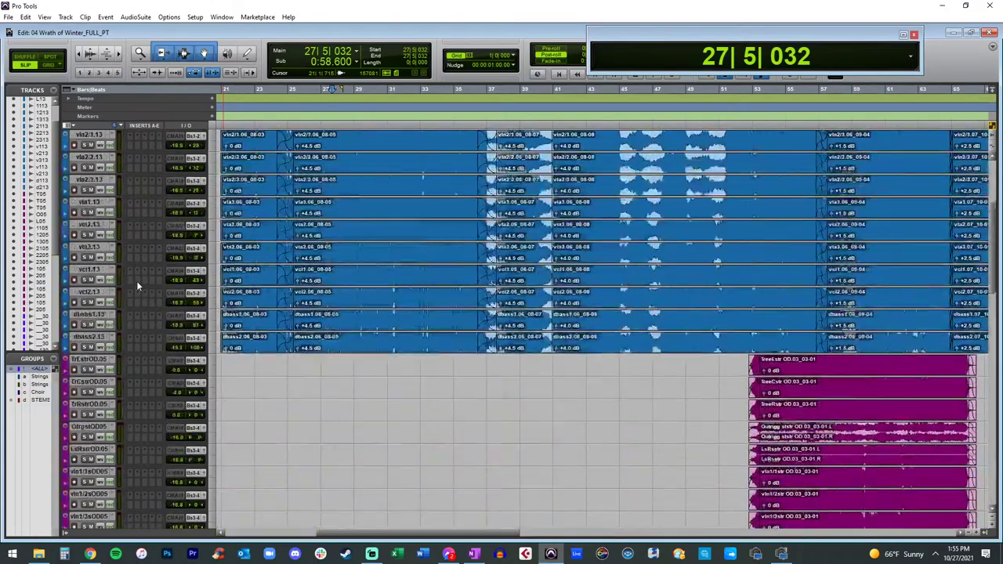
pyautogui.scroll(15, 136, 280)
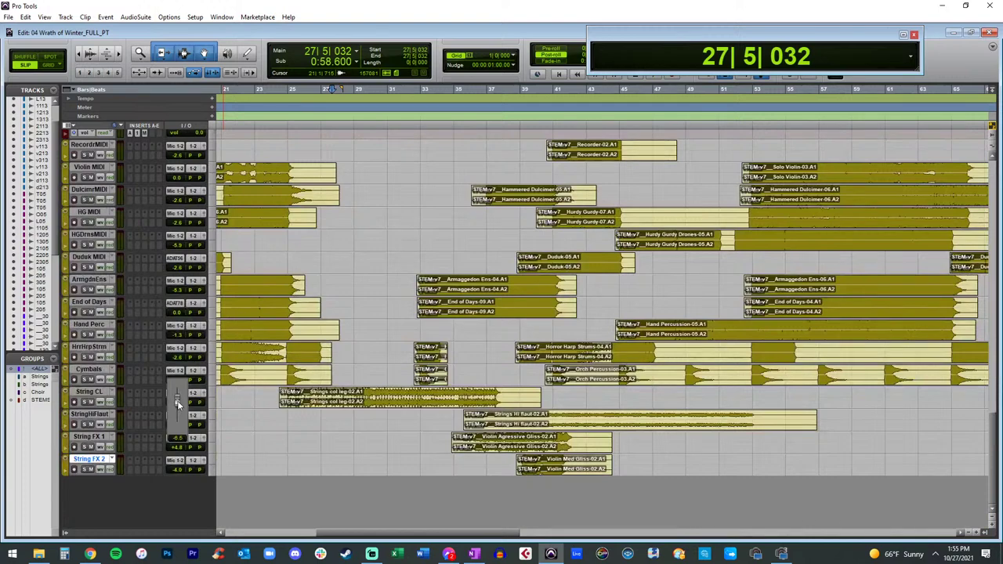
pyautogui.moveTo(177, 400); pyautogui.dragTo(177, 403)
pyautogui.scroll(5, 167, 344)
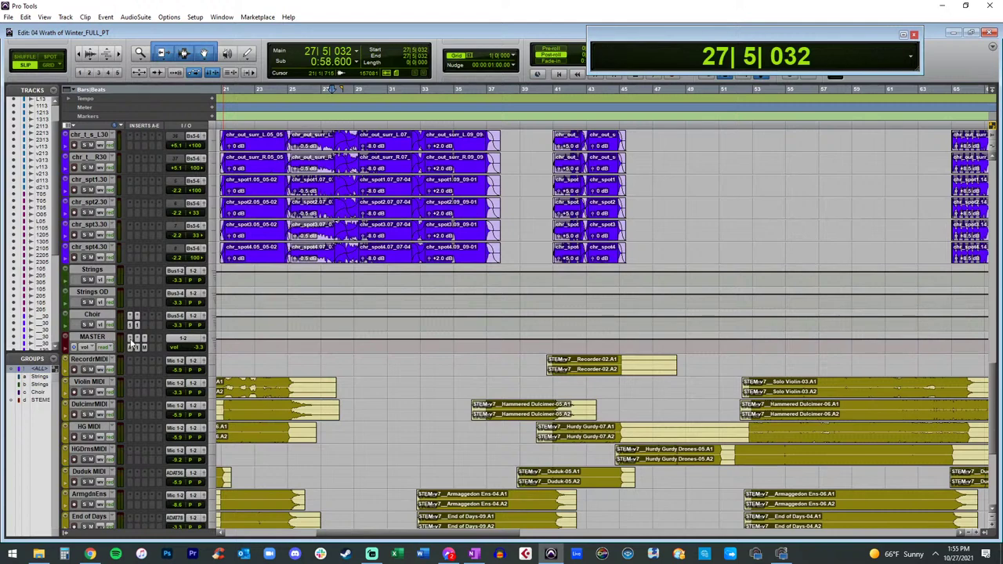
pyautogui.click(40, 369)
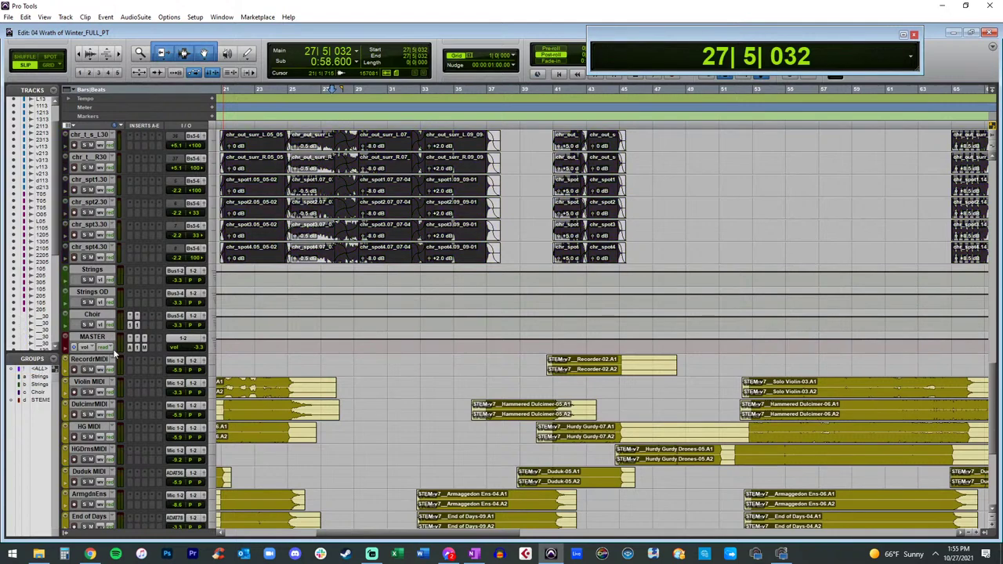
pyautogui.keyDown('alt'); pyautogui.click(203, 348); pyautogui.keyUp('alt')
# Step: Return to the session start and reactivate both Strings groups and the Choir group
pyautogui.press('Return')
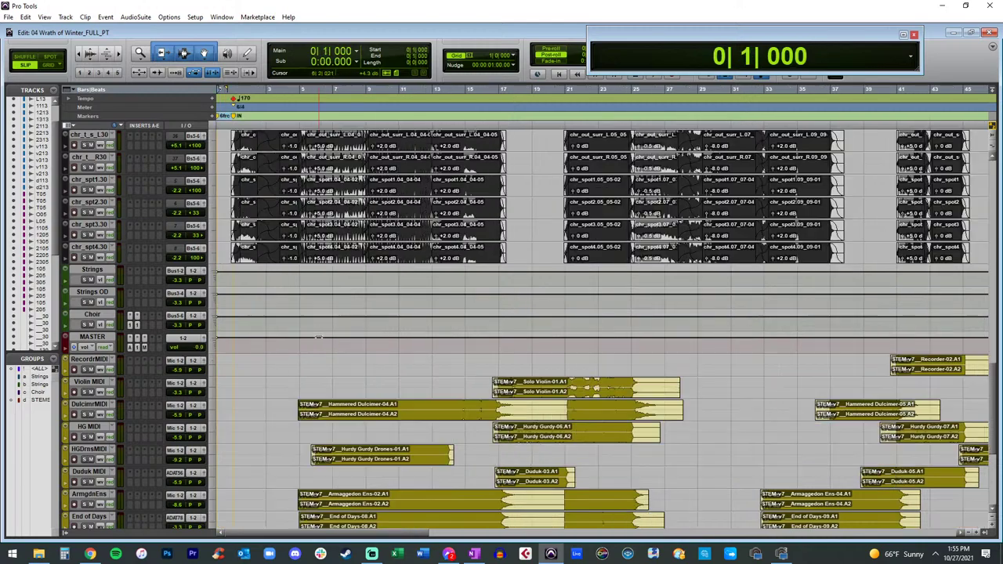
pyautogui.press('r')
pyautogui.press('r')
pyautogui.press('r')
pyautogui.press('t')
pyautogui.press('t')
pyautogui.scroll(5, 345, 313)
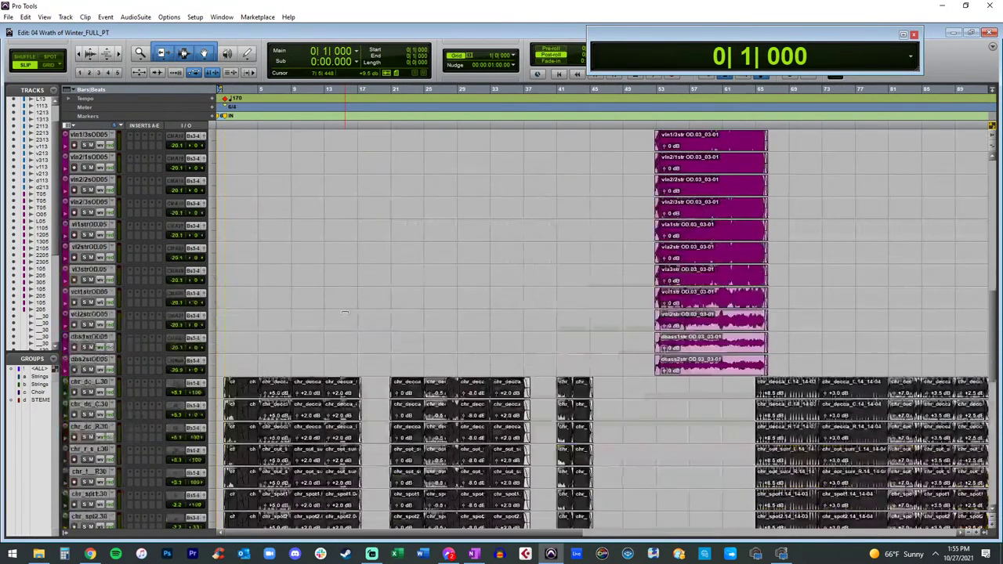
pyautogui.scroll(-2, 345, 313)
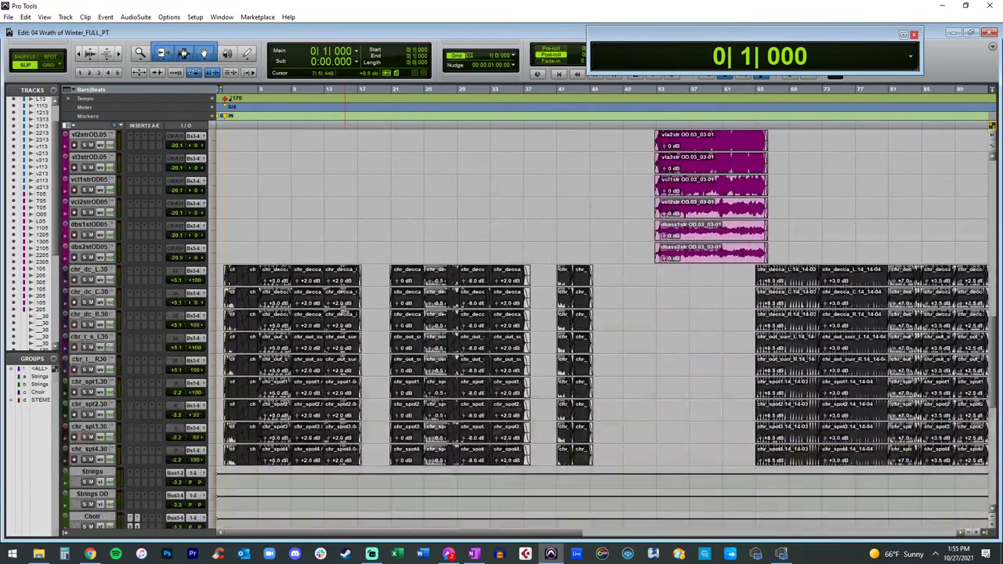
pyautogui.click(37, 394)
pyautogui.click(37, 394)
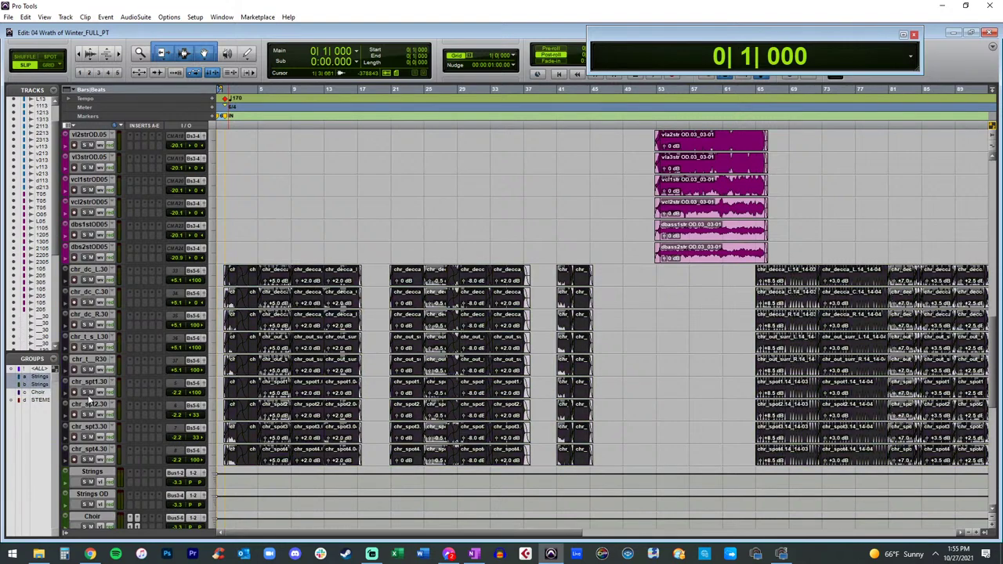
pyautogui.click(34, 395)
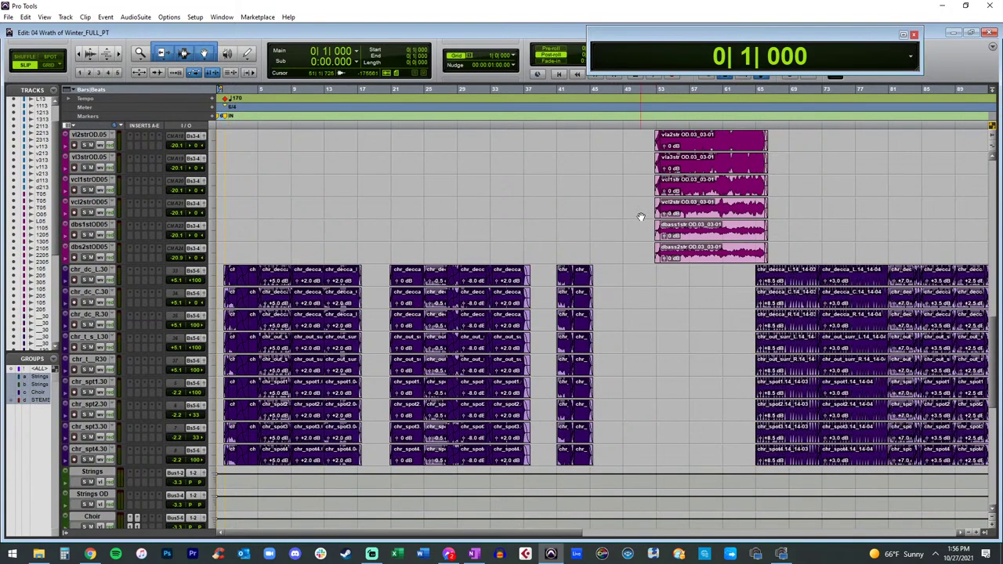
# Step: Play the full mix from bar 60, within the first string overdub section, and check the bus and MASTER levels
pyautogui.click(715, 175)
pyautogui.click(716, 179)
pyautogui.press('space')
pyautogui.scroll(-2, 515, 265)
pyautogui.scroll(-1, 565, 240)
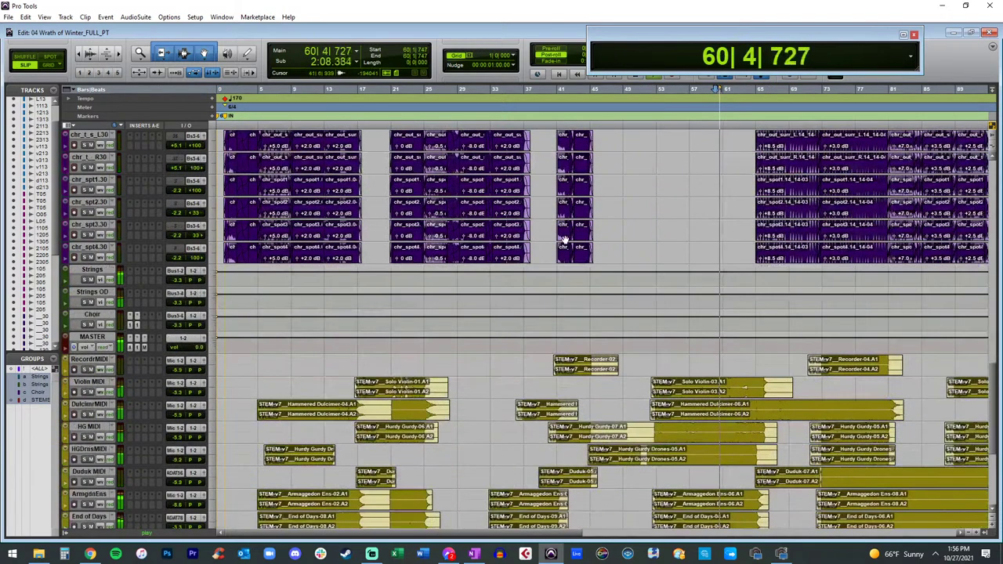
pyautogui.press('t')
pyautogui.hscroll(1, 565, 240)
pyautogui.hscroll(1, 565, 240)
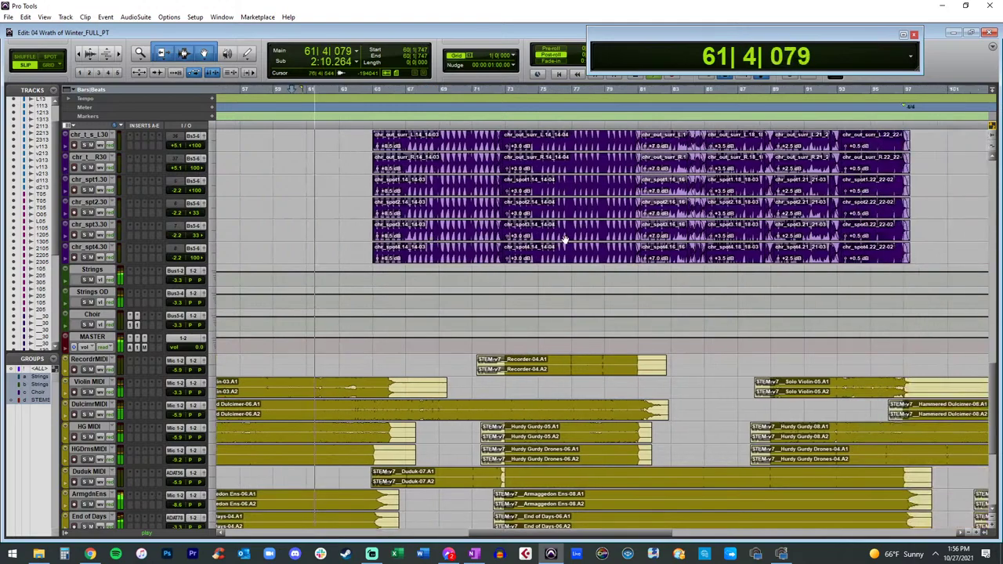
# Step: Audition the full mix from about bar 110, checking the second string overdub section against the choir and stem tracks
pyautogui.press('r')
pyautogui.press('r')
pyautogui.press('t')
pyautogui.hscroll(10, 565, 240)
pyautogui.hscroll(-1, 565, 240)
pyautogui.scroll(4, 565, 240)
pyautogui.click(538, 206)
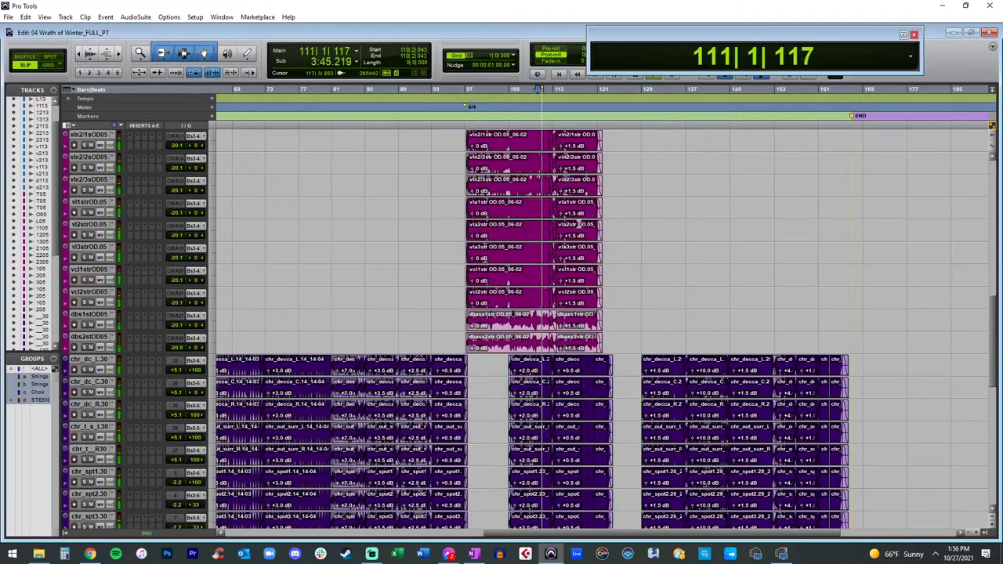
pyautogui.press('t')
pyautogui.press('t')
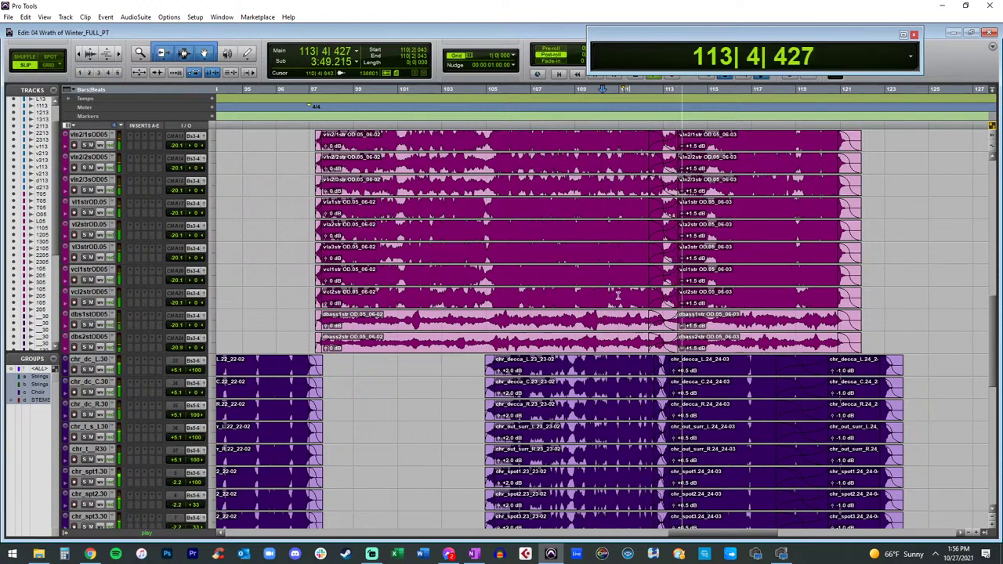
pyautogui.scroll(-5, 139, 363)
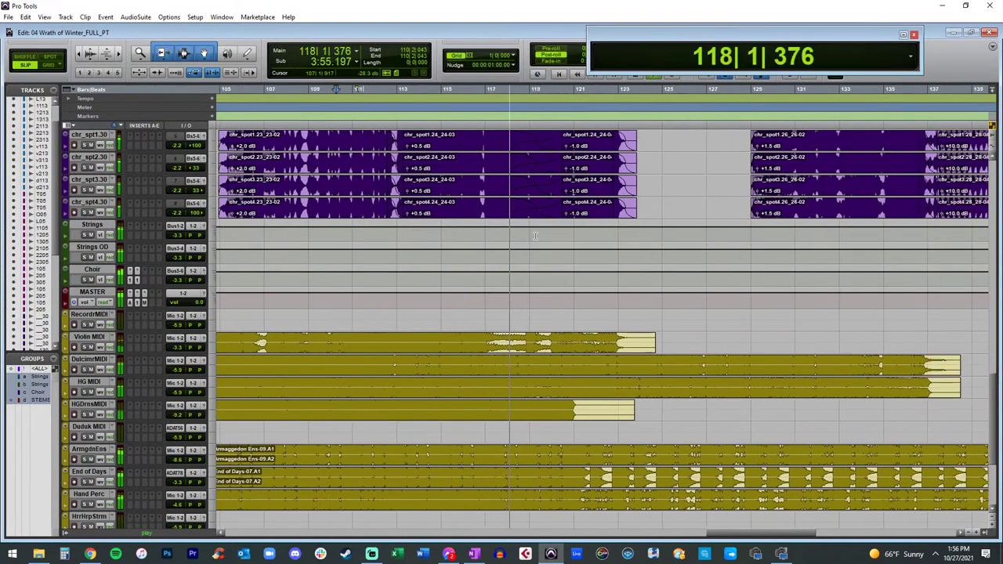
pyautogui.scroll(-3, 536, 236)
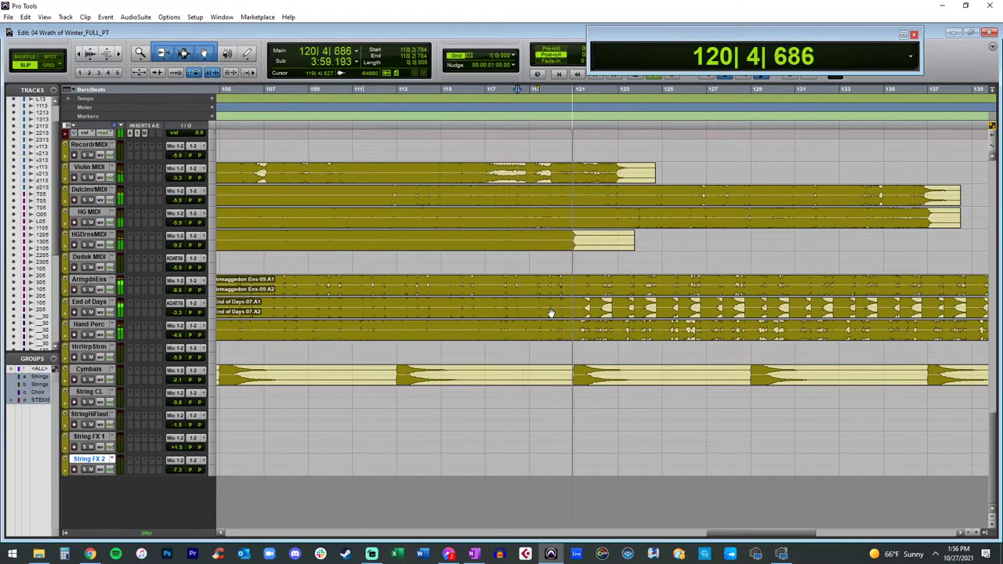
# Step: Review the orchestral string tracks across the whole session while playing the closing section from bar 118, and stop playback
pyautogui.scroll(7, 572, 292)
pyautogui.scroll(9, 572, 291)
pyautogui.press('r')
pyautogui.press('r')
pyautogui.scroll(2, 572, 292)
pyautogui.press('t')
pyautogui.press('t')
pyautogui.press('t')
pyautogui.press('r')
pyautogui.press('r')
pyautogui.press('r')
pyautogui.press('r')
pyautogui.press('r')
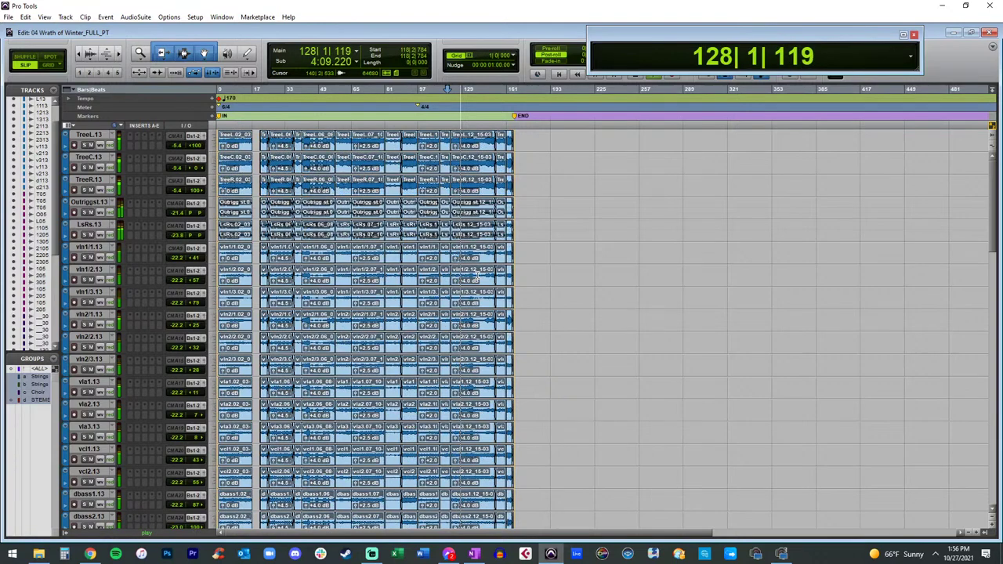
pyautogui.hotkey('ctrl', ']')
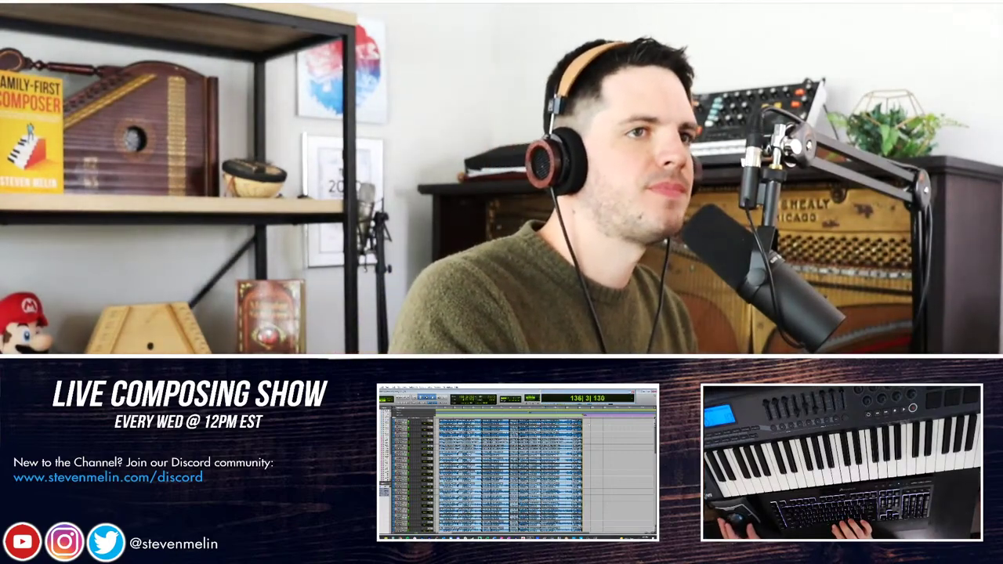
pyautogui.press('space')
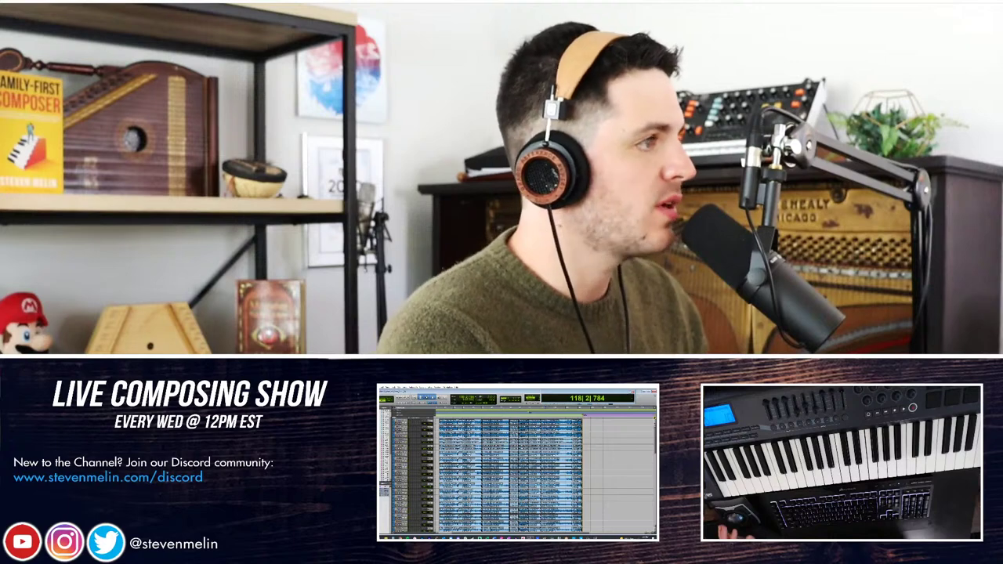
pyautogui.scroll(-8, 510, 476)
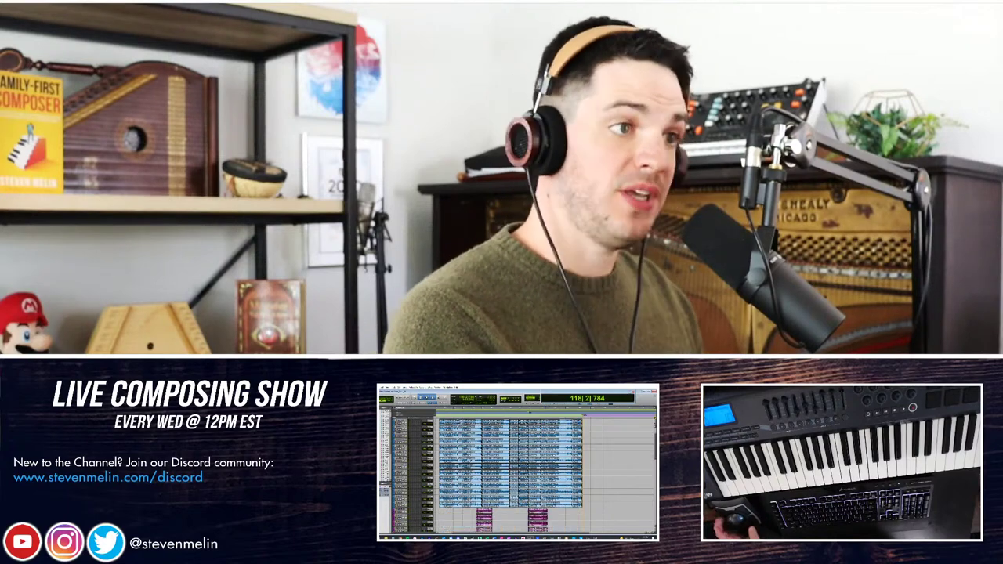
pyautogui.scroll(7, 509, 476)
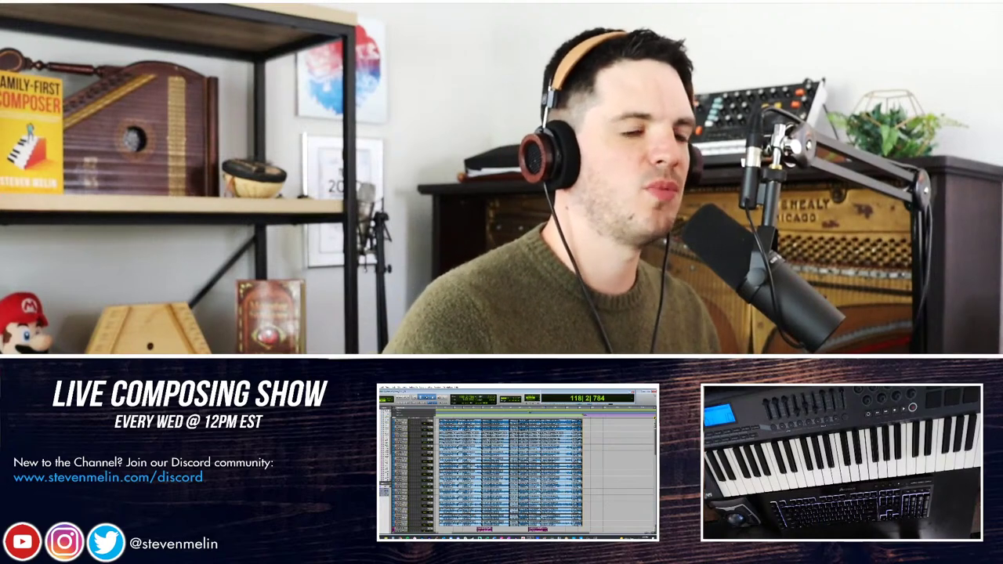
pyautogui.scroll(-10, 508, 473)
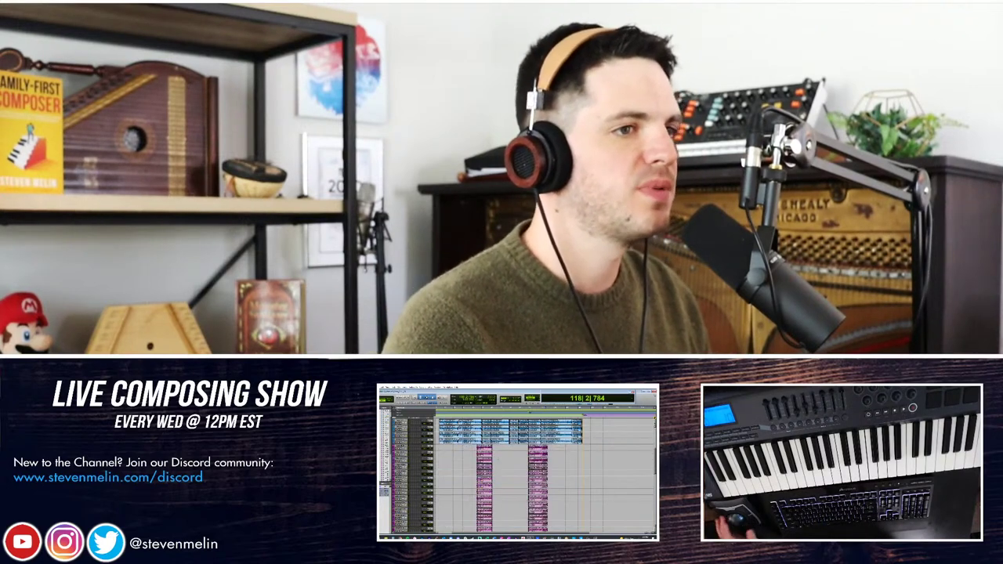
pyautogui.scroll(-2, 494, 464)
pyautogui.scroll(3, 494, 463)
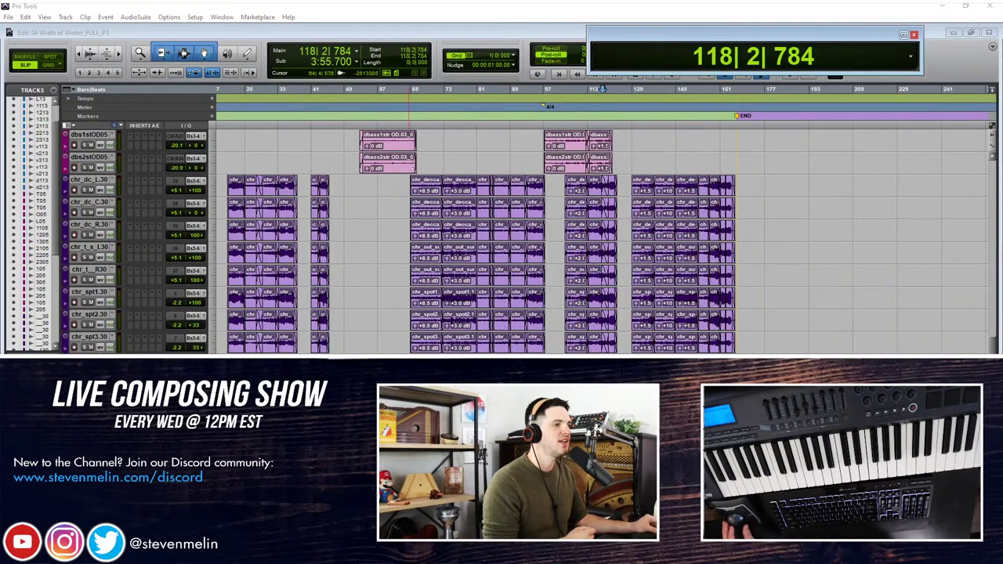
pyautogui.scroll(10, 389, 231)
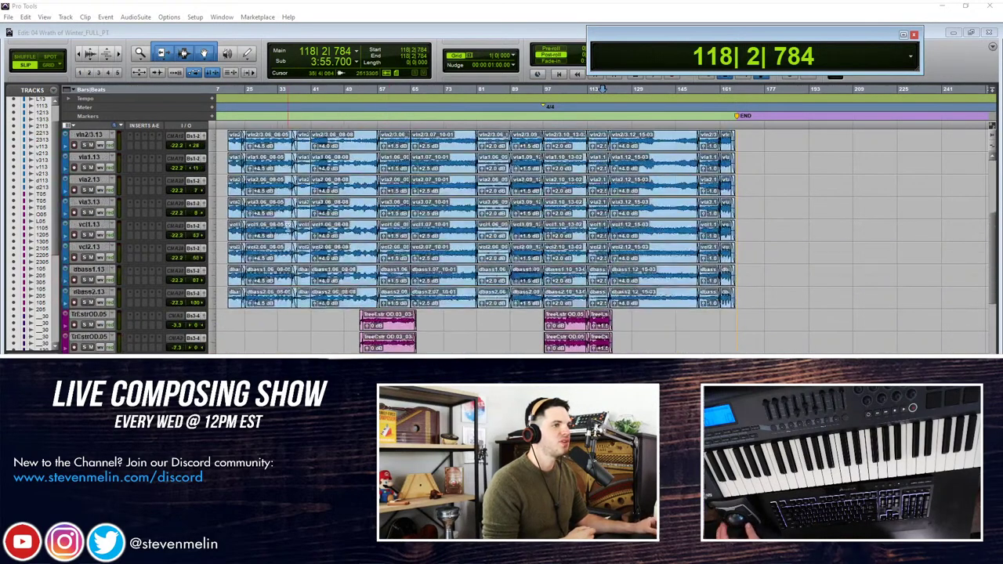